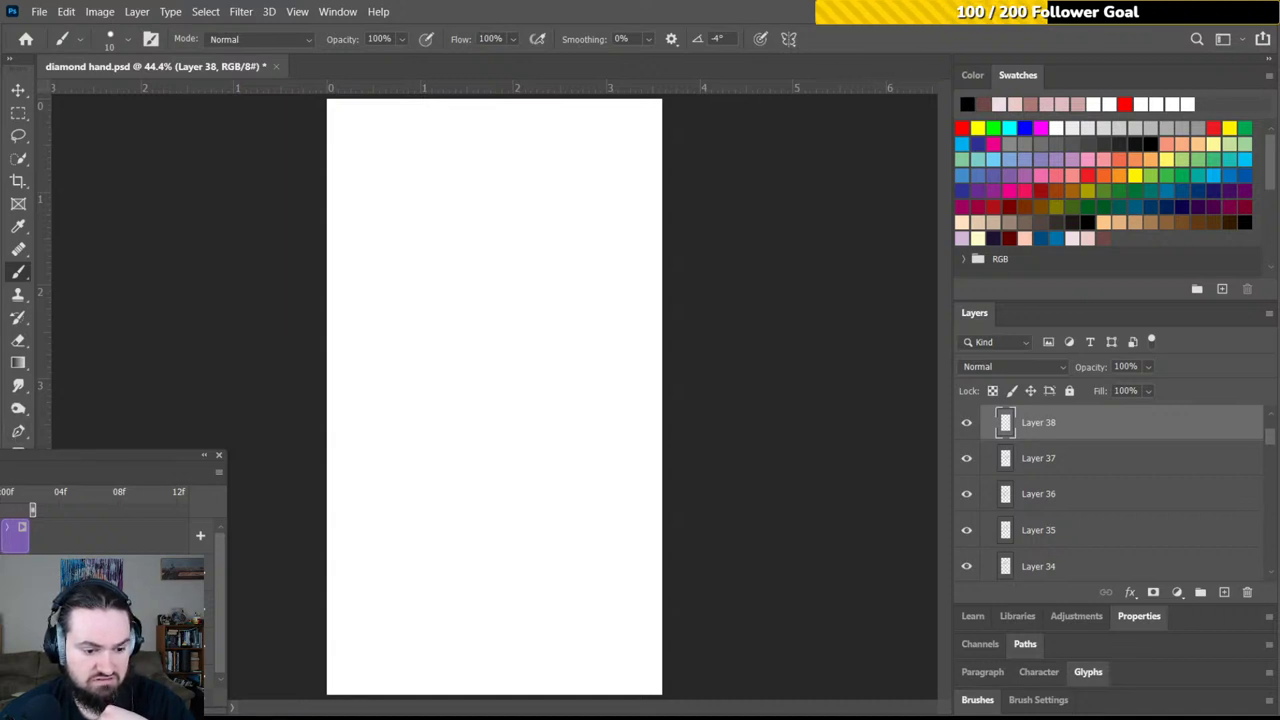
# Play the hand animation to review the frames drawn so far
pyautogui.press('space')
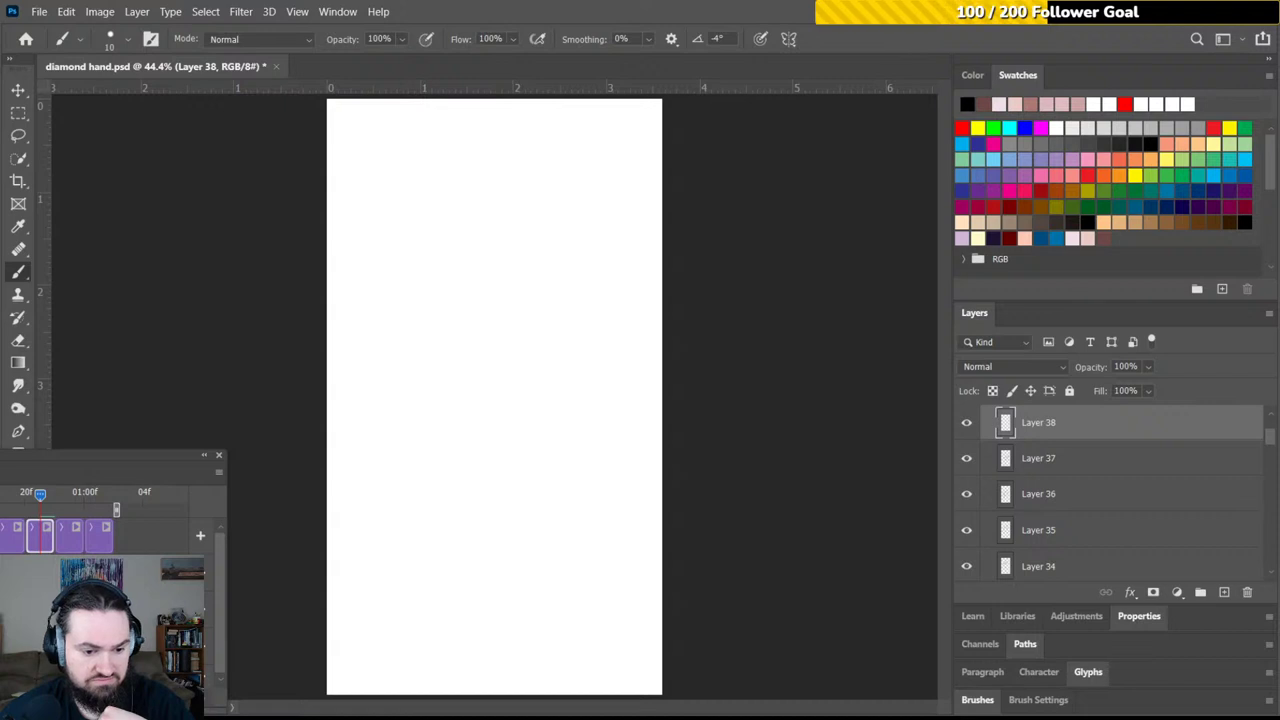
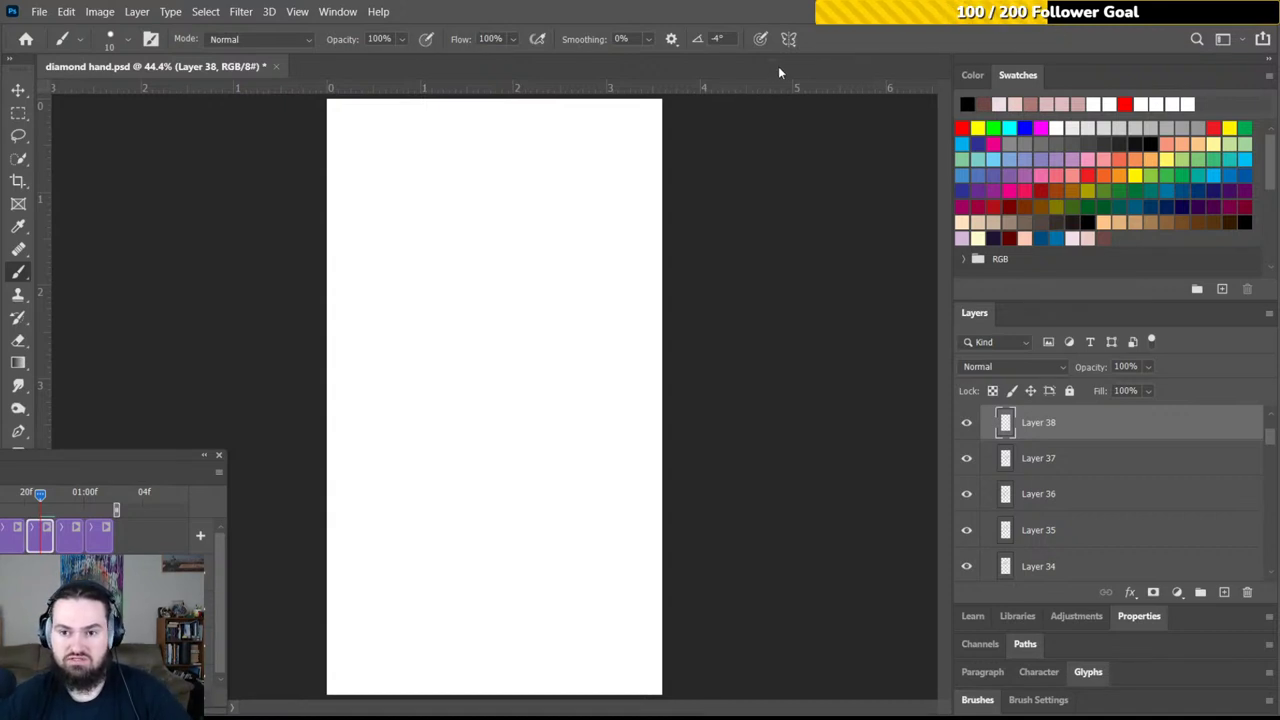
pyautogui.press('space')
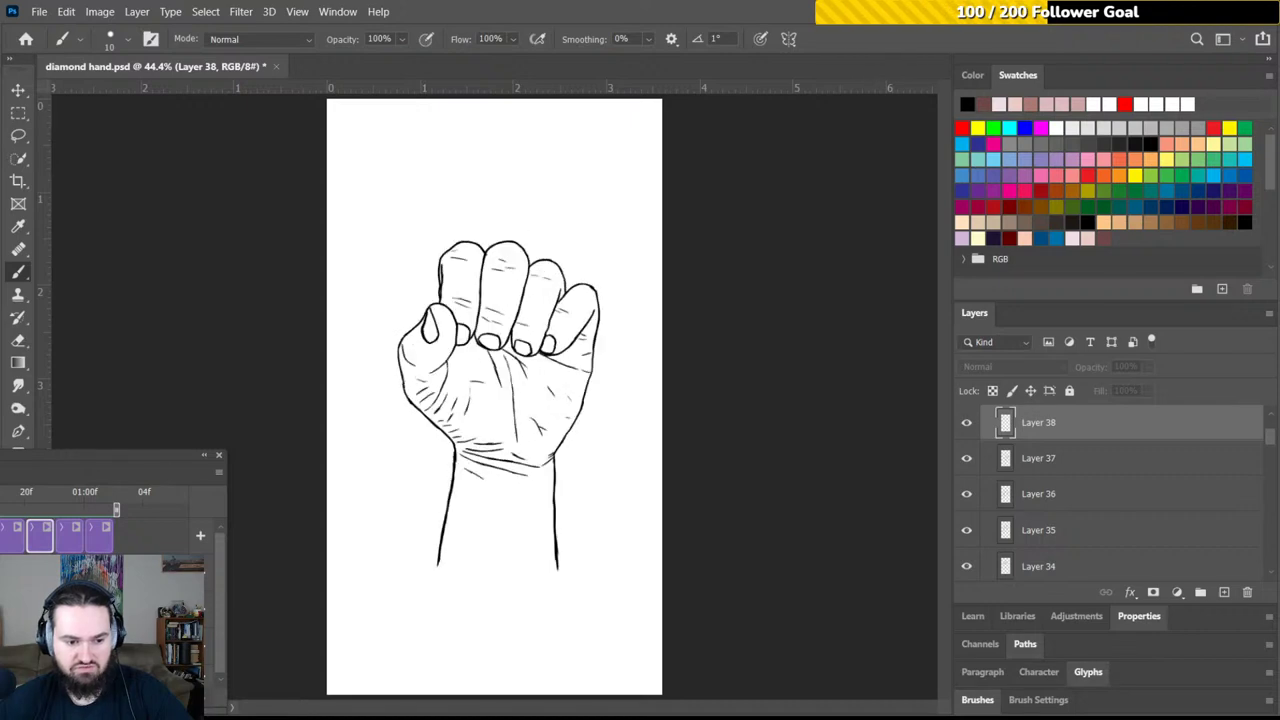
# Return to the empty drawing frame just after 20f and make its reference photo 20210207_055754 visible
pyautogui.moveTo(10, 500); pyautogui.dragTo(40, 496)
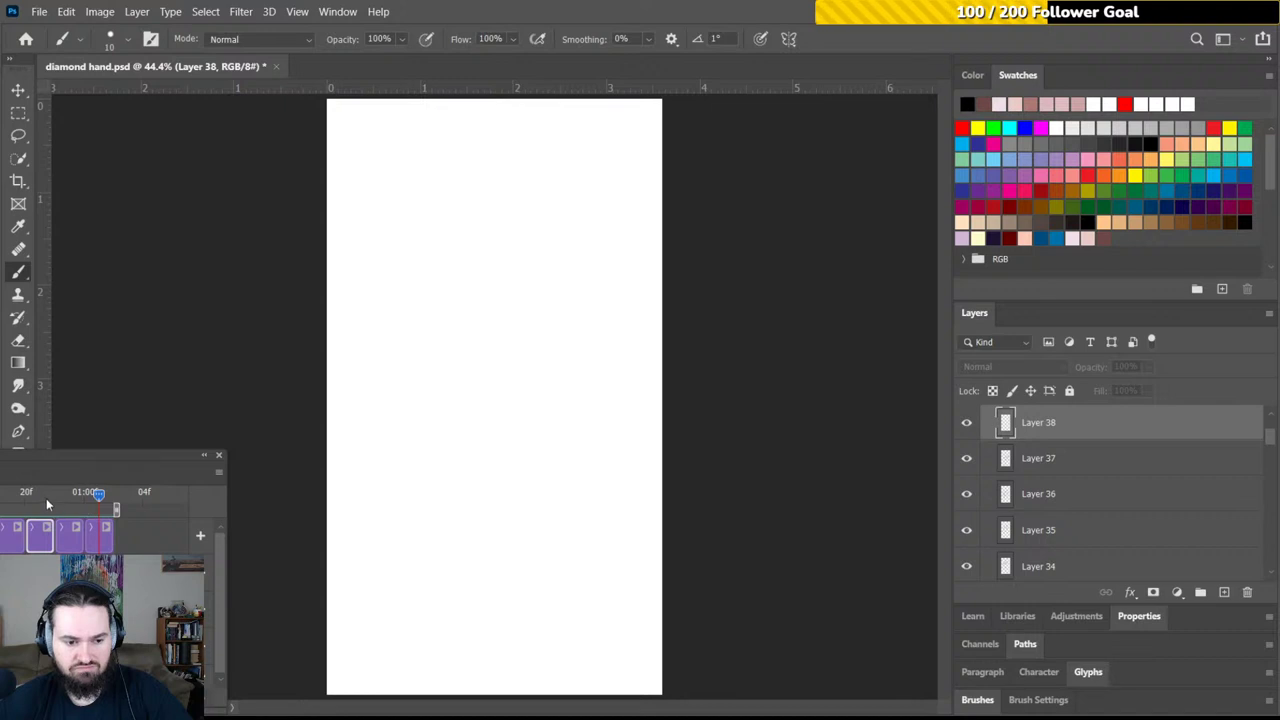
pyautogui.hotkey('alt', ',')
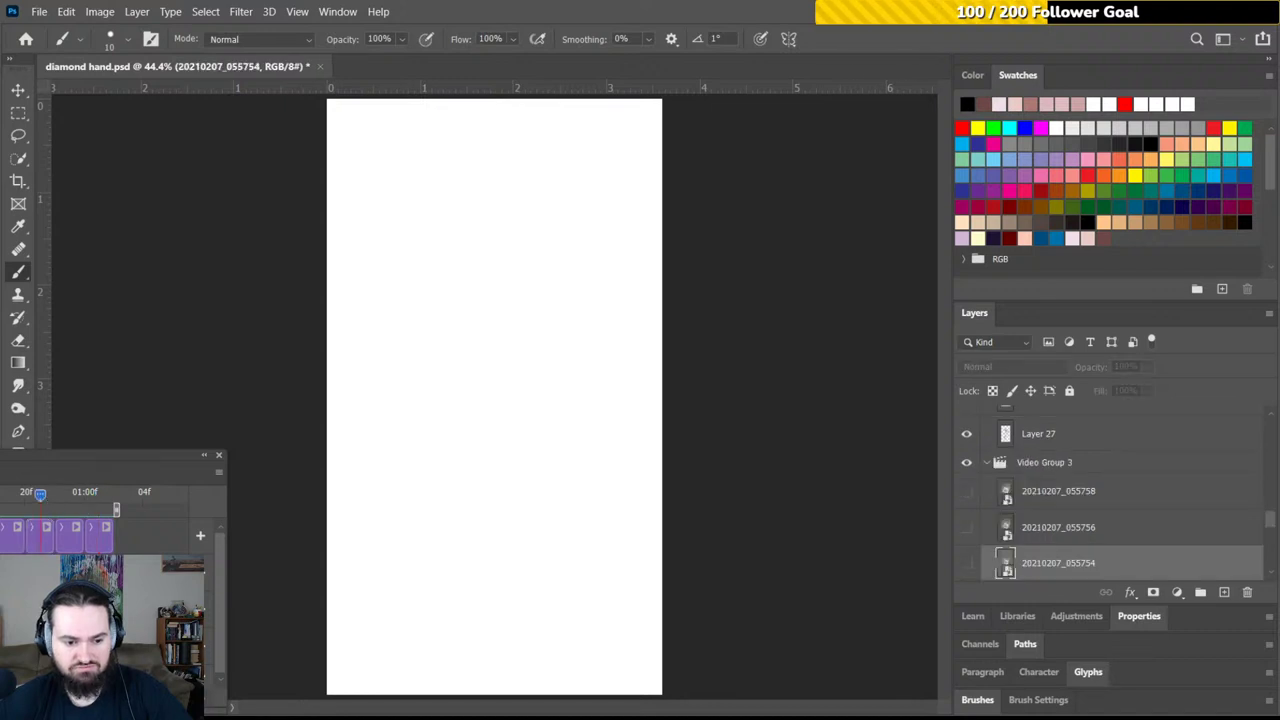
pyautogui.click(966, 563)
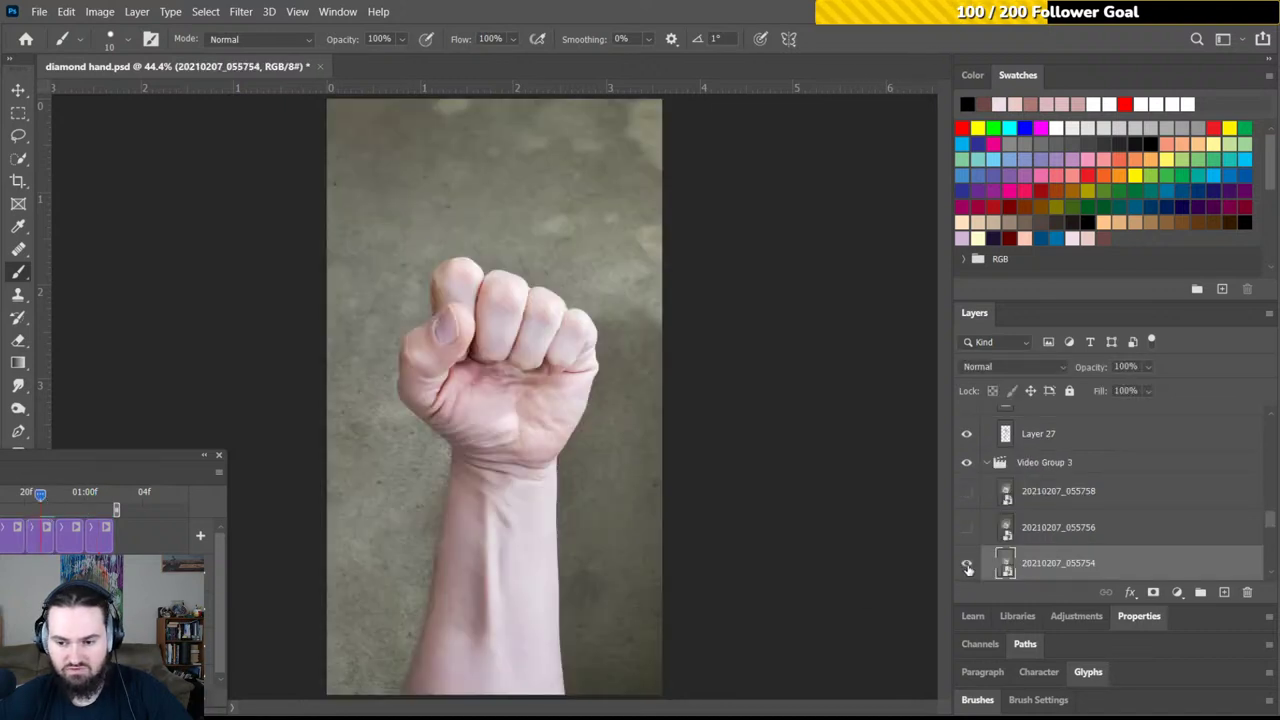
pyautogui.hotkey('alt', '[')
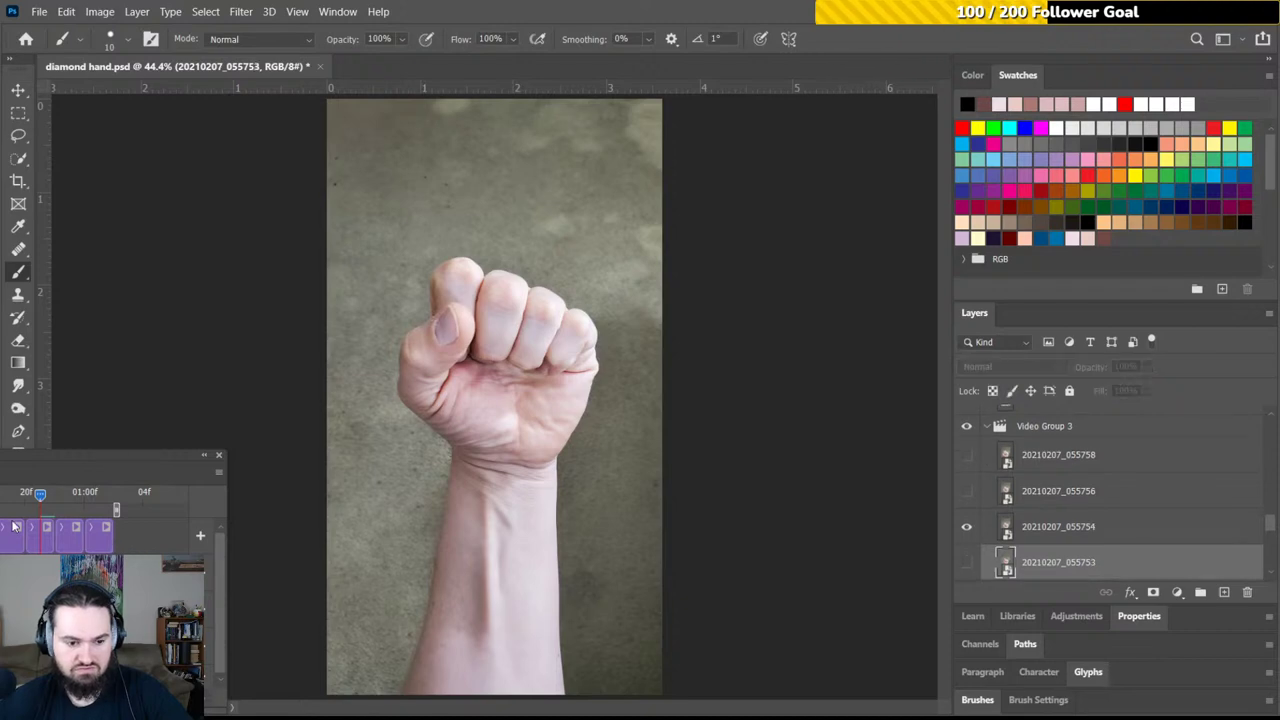
# Play the animation from the preceding drawn frame, then return the playhead to the fist photo frame
pyautogui.click(12, 500)
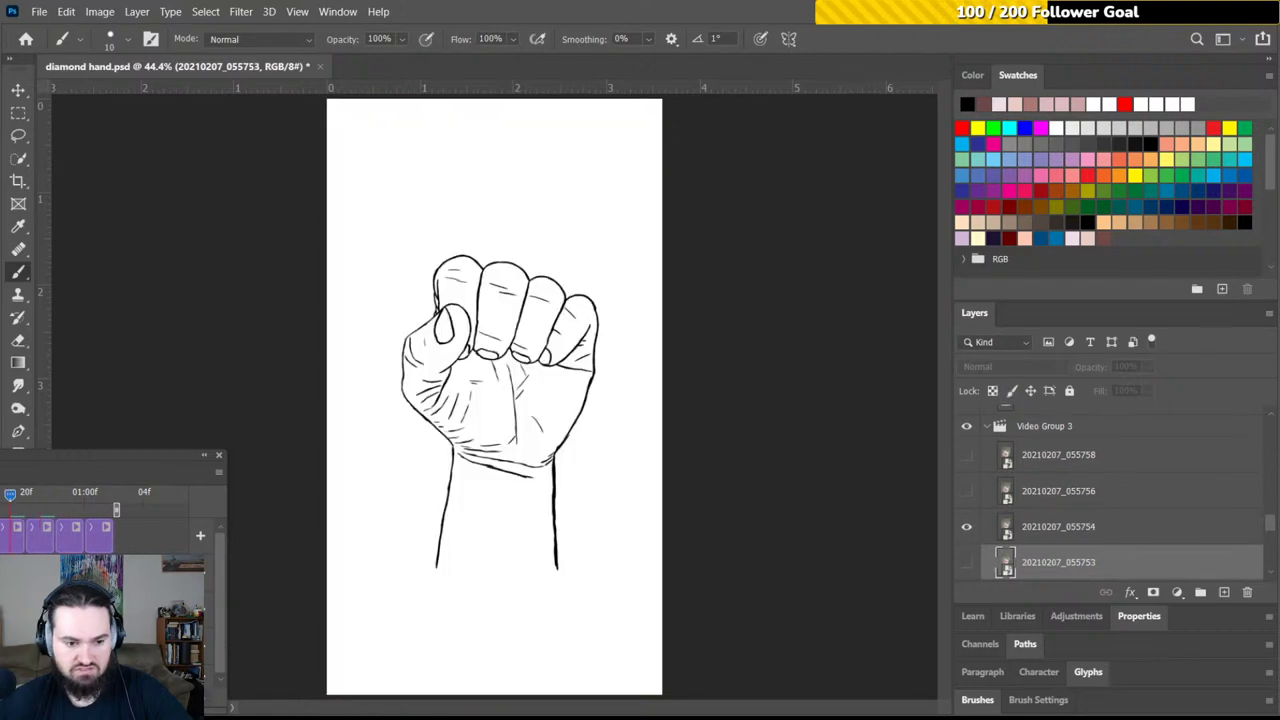
pyautogui.press('space')
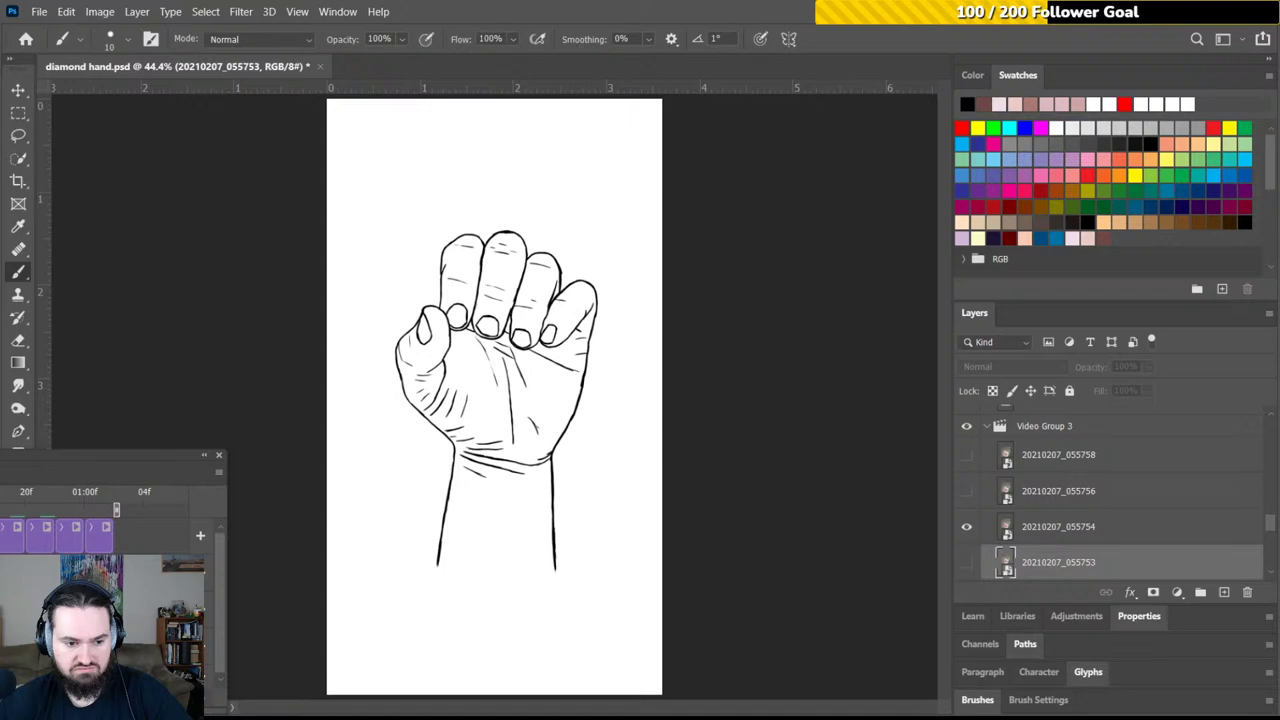
pyautogui.click(38, 494)
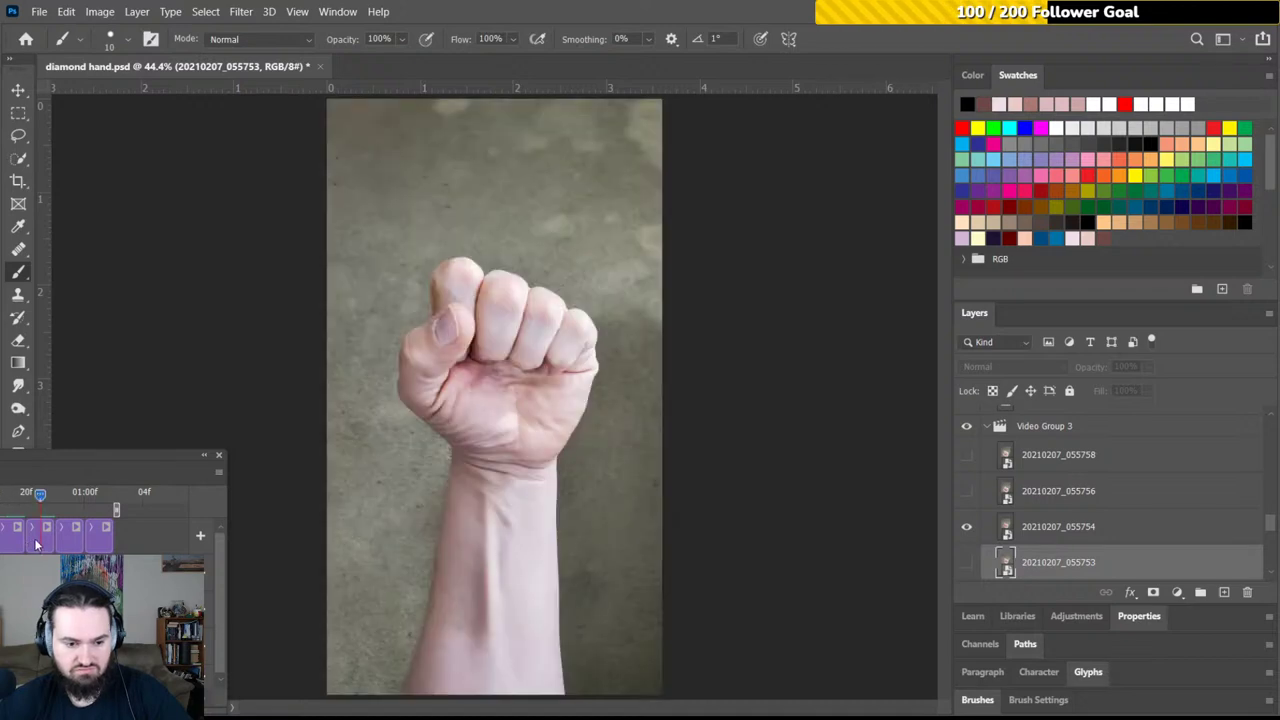
# Select Layer 38 and trace the thumb's outer edge in black from beside the nail past the upper knuckle
pyautogui.click(36, 541)
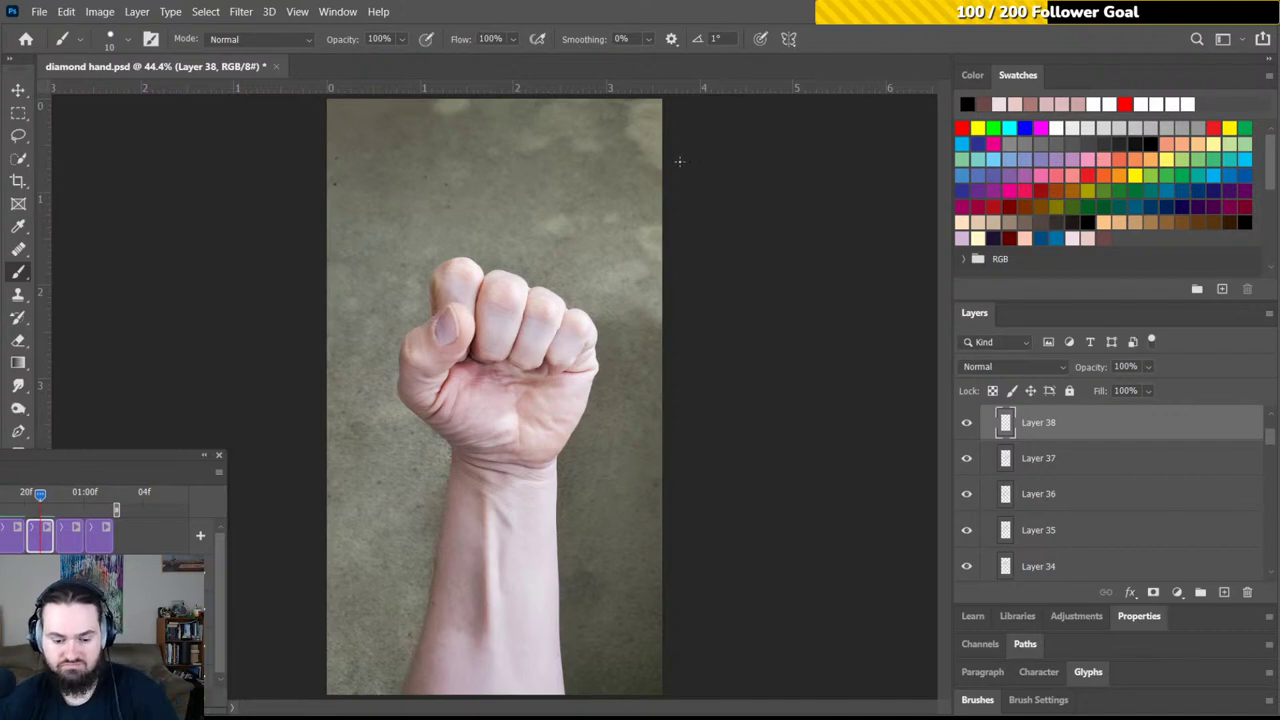
pyautogui.hotkey('ctrl', '+')
pyautogui.hotkey('ctrl', '+')
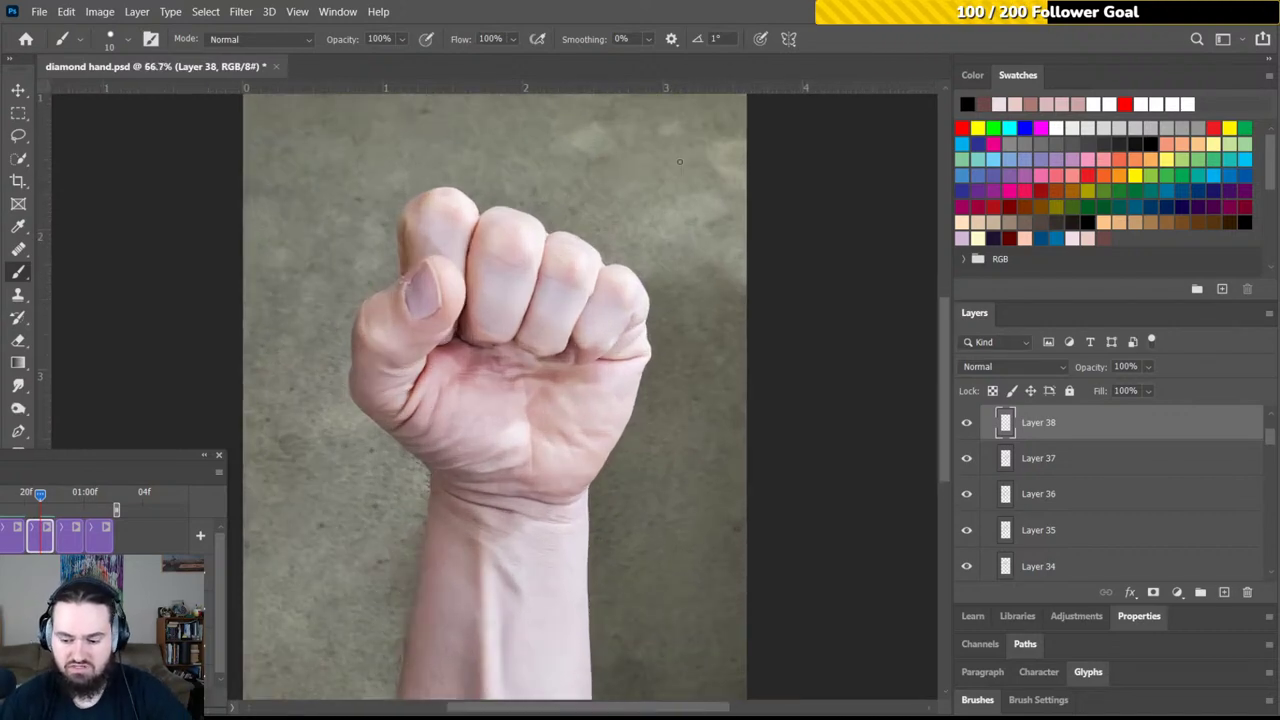
pyautogui.hotkey('ctrl', '+')
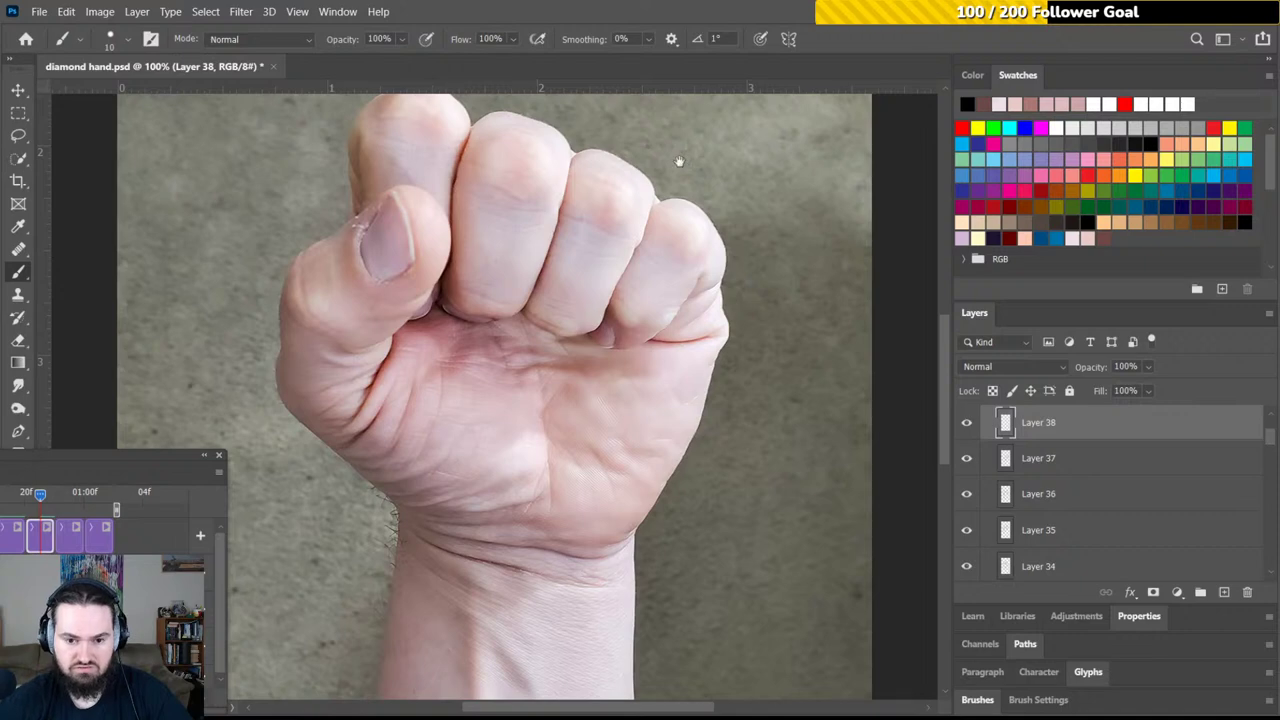
pyautogui.moveTo(399, 374); pyautogui.dragTo(388, 436)
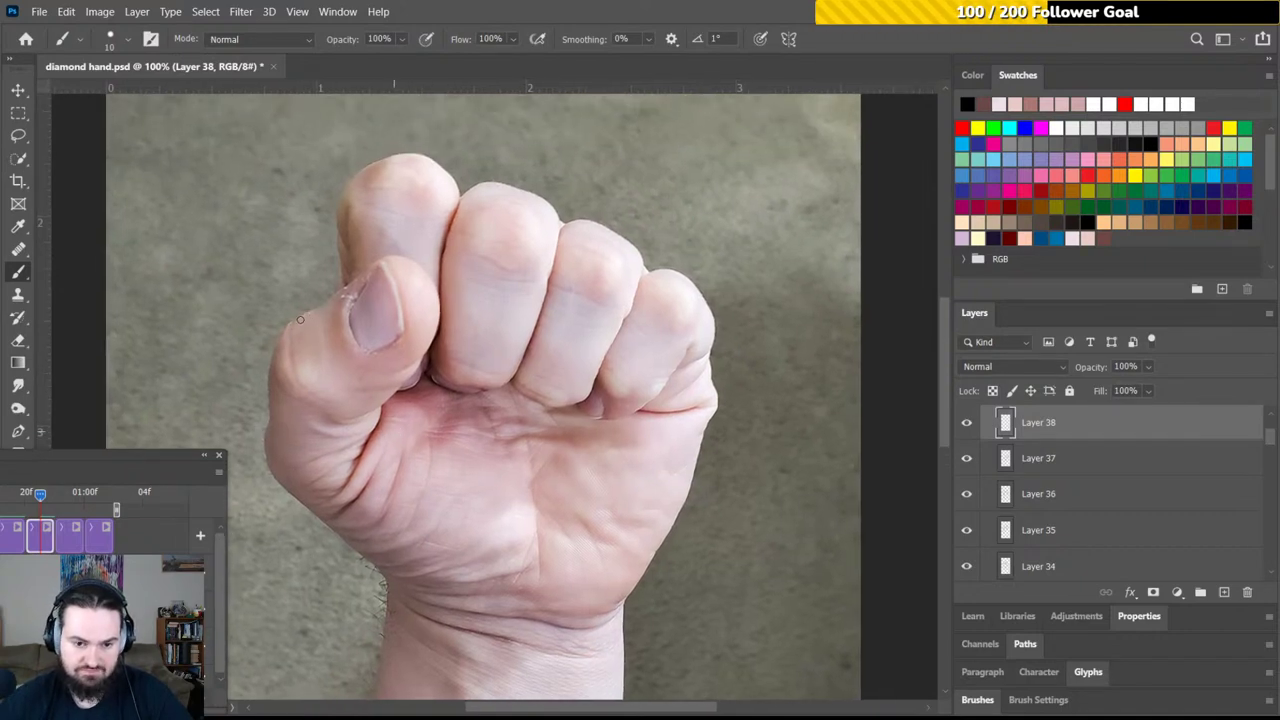
pyautogui.hotkey('ctrl', '+')
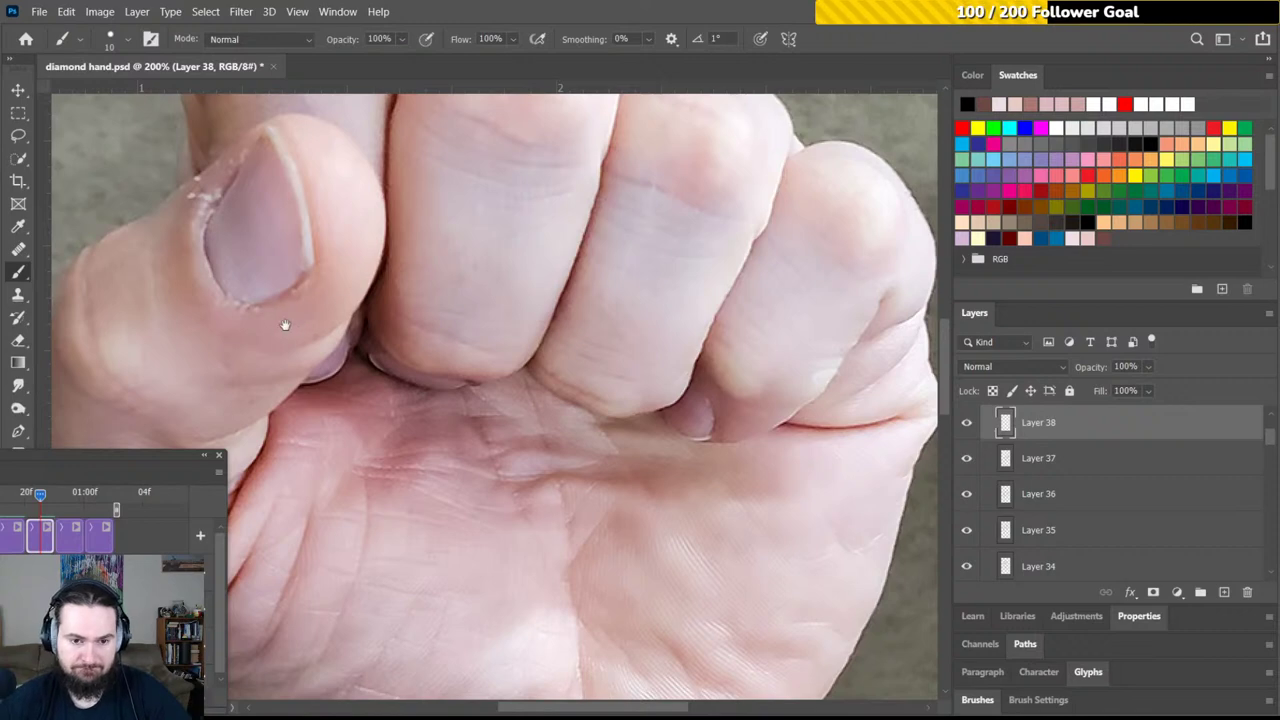
pyautogui.moveTo(283, 323); pyautogui.dragTo(594, 332)
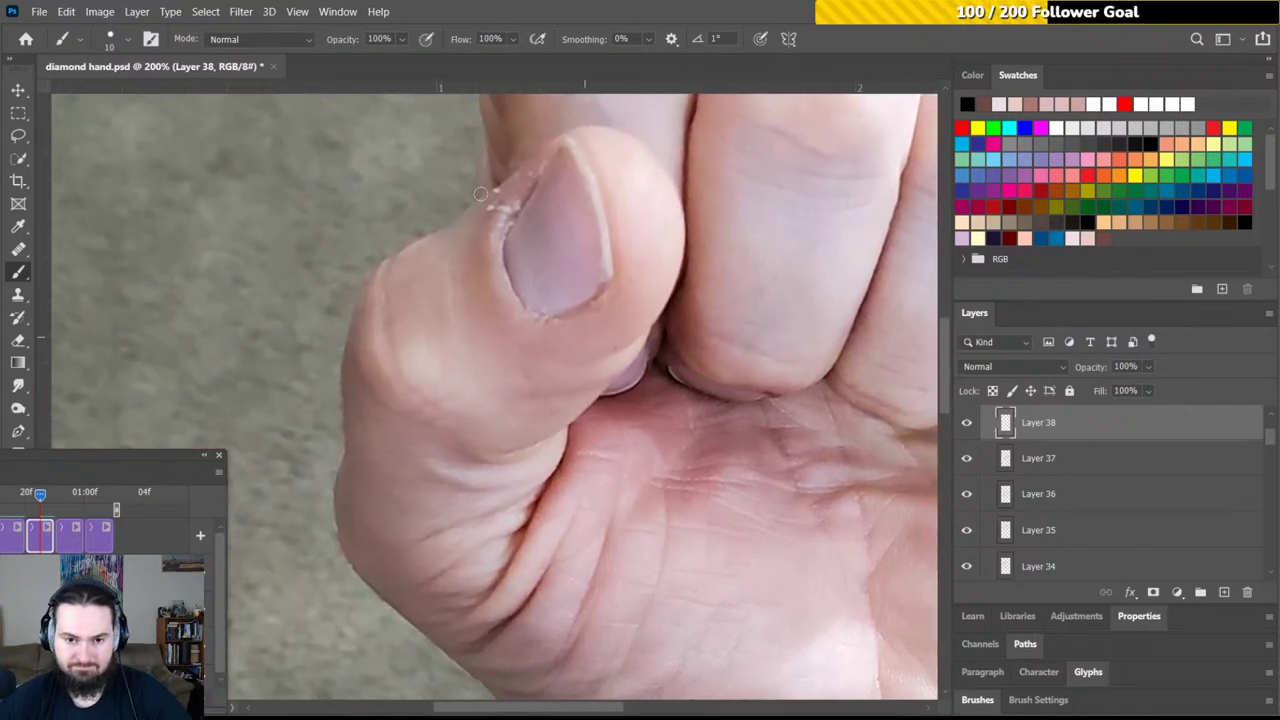
pyautogui.moveTo(463, 209)
pyautogui.mouseDown()
pyautogui.moveTo(379, 262)
pyautogui.moveTo(401, 249)
pyautogui.moveTo(359, 308)
pyautogui.moveTo(366, 279)
pyautogui.moveTo(342, 352)
pyautogui.mouseUp()
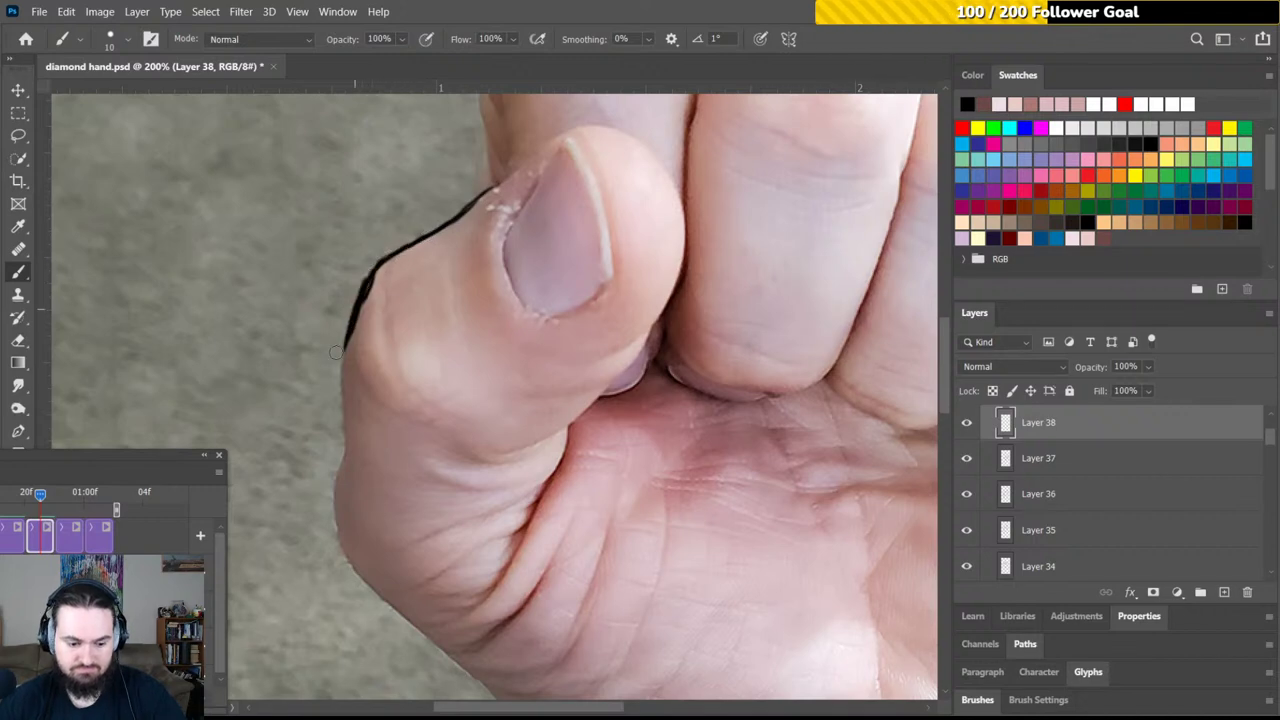
# Extend the black outline on Layer 38 from the thumb's upper knuckle around the base of the thumb
pyautogui.press('r')
pyautogui.moveTo(380, 296)
pyautogui.mouseDown()
pyautogui.moveTo(476, 236)
pyautogui.moveTo(420, 272)
pyautogui.moveTo(520, 262)
pyautogui.moveTo(521, 221)
pyautogui.moveTo(482, 248)
pyautogui.mouseUp()
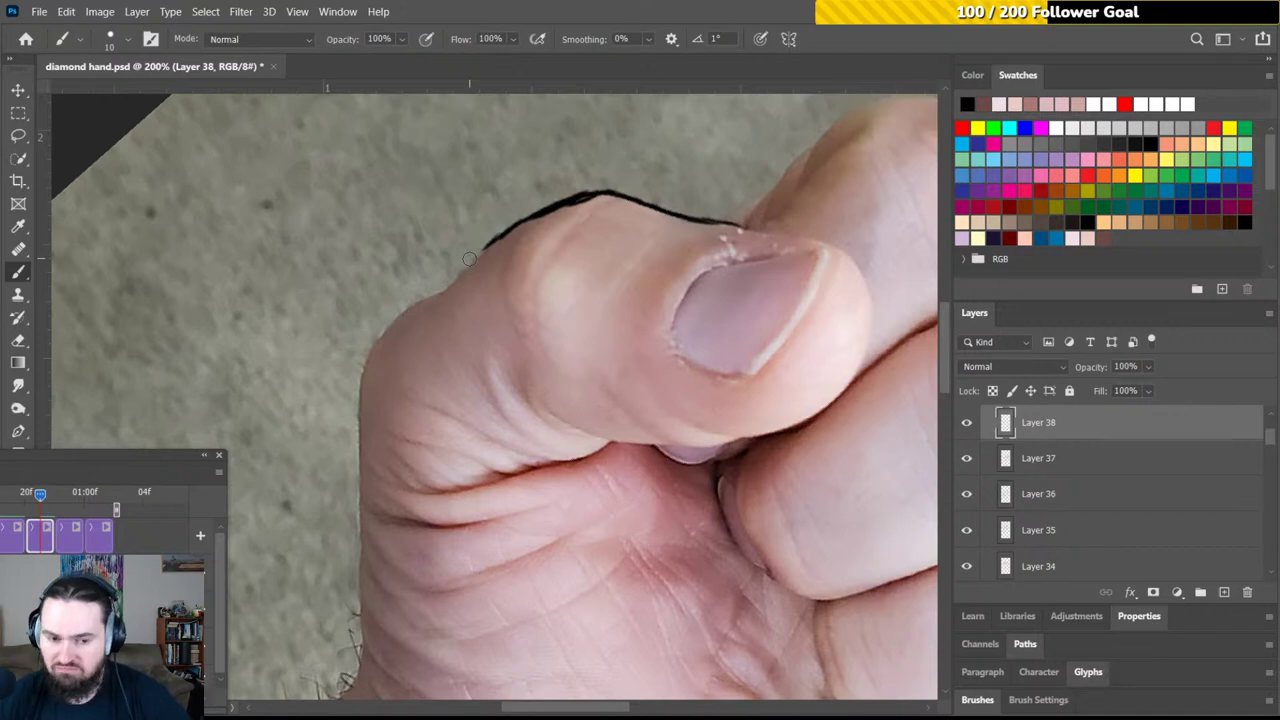
pyautogui.press('space')
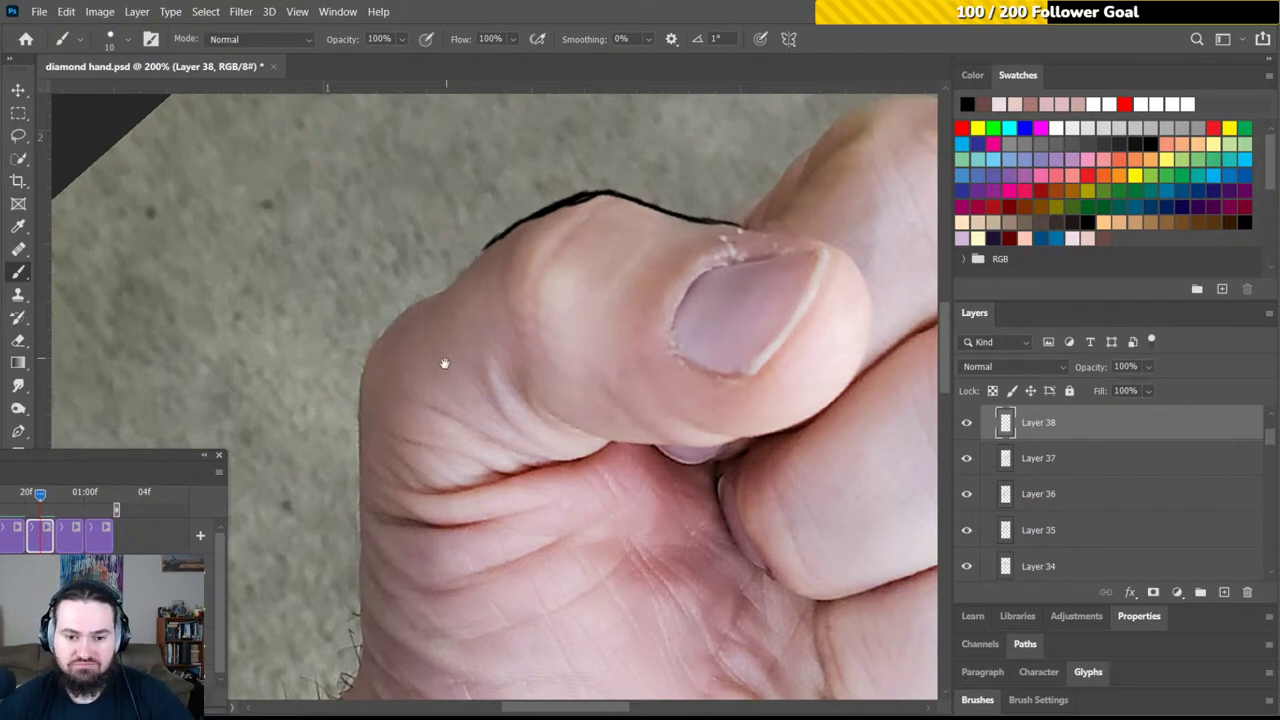
pyautogui.moveTo(445, 363); pyautogui.dragTo(474, 340)
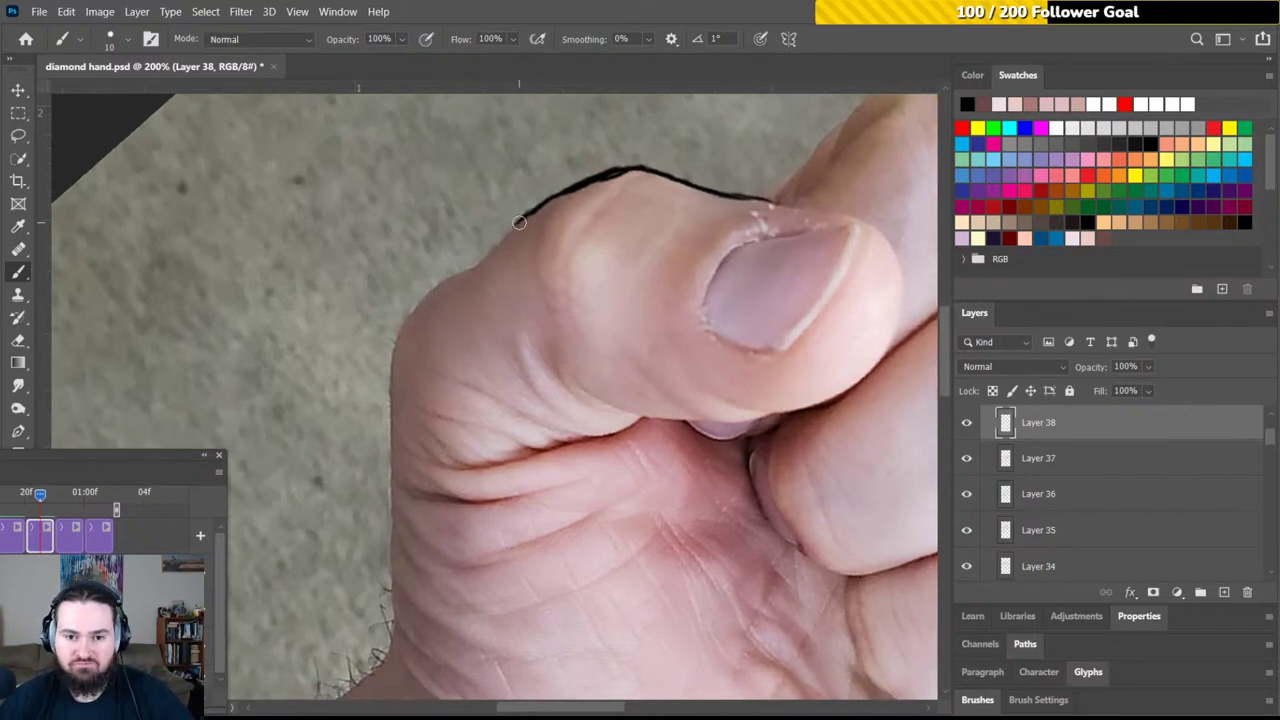
pyautogui.moveTo(519, 222)
pyautogui.mouseDown()
pyautogui.moveTo(475, 267)
pyautogui.moveTo(518, 221)
pyautogui.moveTo(405, 324)
pyautogui.mouseUp()
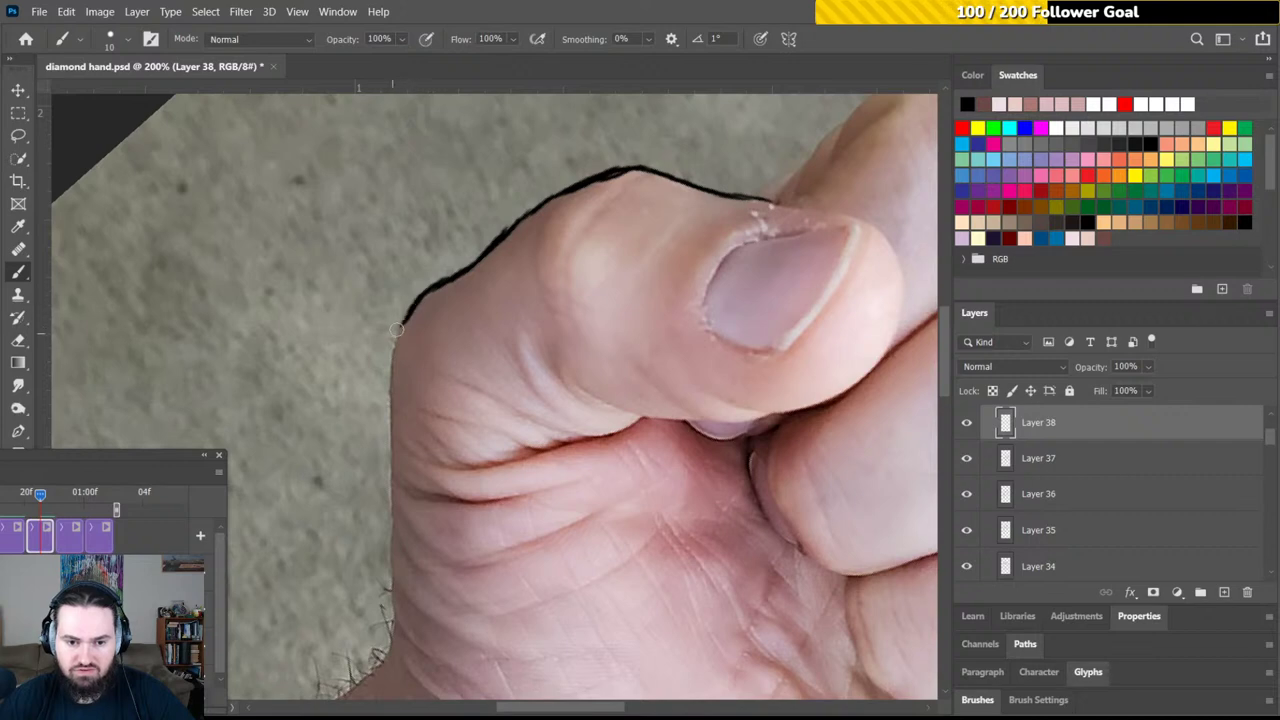
pyautogui.moveTo(387, 349); pyautogui.dragTo(437, 289)
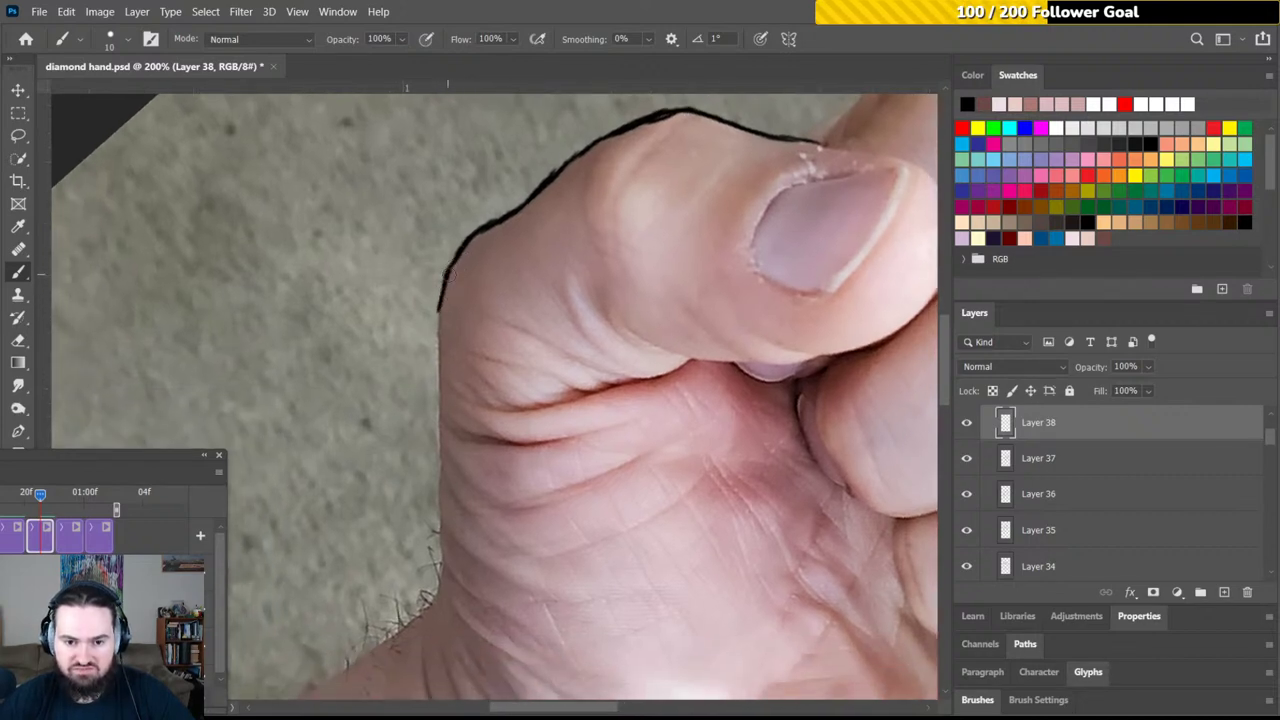
# Continue the black outline down the heel of the hand and around the bend into the wrist
pyautogui.moveTo(439, 306)
pyautogui.mouseDown()
pyautogui.moveTo(436, 380)
pyautogui.moveTo(510, 308)
pyautogui.moveTo(643, 271)
pyautogui.moveTo(547, 341)
pyautogui.moveTo(612, 254)
pyautogui.moveTo(533, 336)
pyautogui.moveTo(595, 265)
pyautogui.moveTo(537, 243)
pyautogui.moveTo(478, 272)
pyautogui.moveTo(440, 333)
pyautogui.mouseUp()
pyautogui.press('r')
pyautogui.press('r')
pyautogui.press('b')
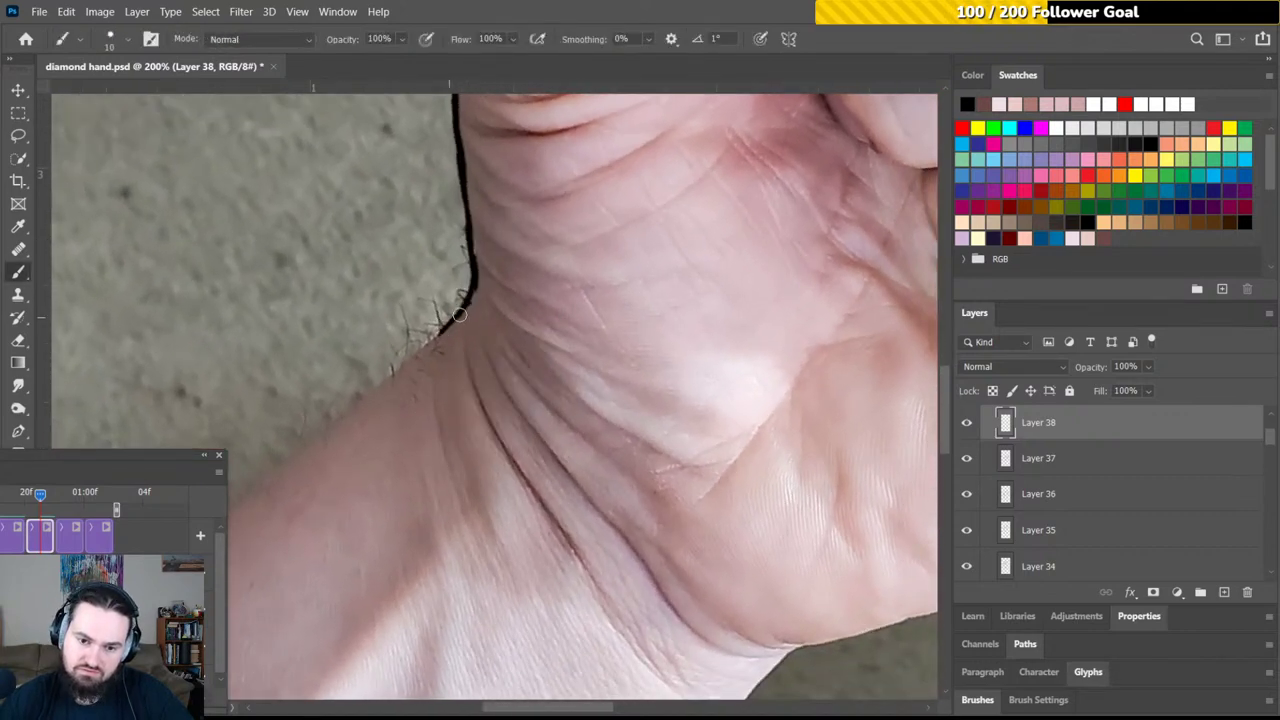
# Enable onion skins for the timeline with the forearm in view
pyautogui.press('r')
pyautogui.moveTo(549, 314)
pyautogui.mouseDown()
pyautogui.moveTo(520, 280)
pyautogui.moveTo(546, 286)
pyautogui.moveTo(611, 206)
pyautogui.moveTo(586, 182)
pyautogui.moveTo(550, 222)
pyautogui.moveTo(571, 280)
pyautogui.moveTo(617, 237)
pyautogui.mouseUp()
pyautogui.press('b')
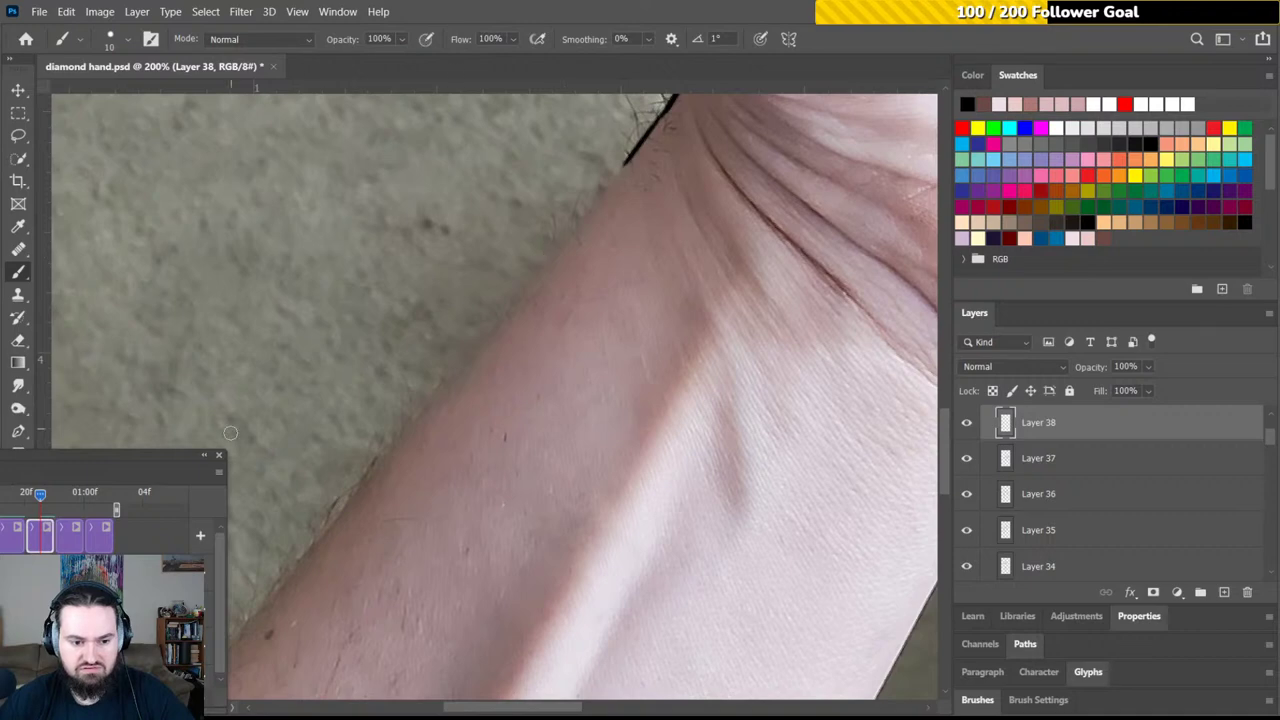
pyautogui.click(219, 473)
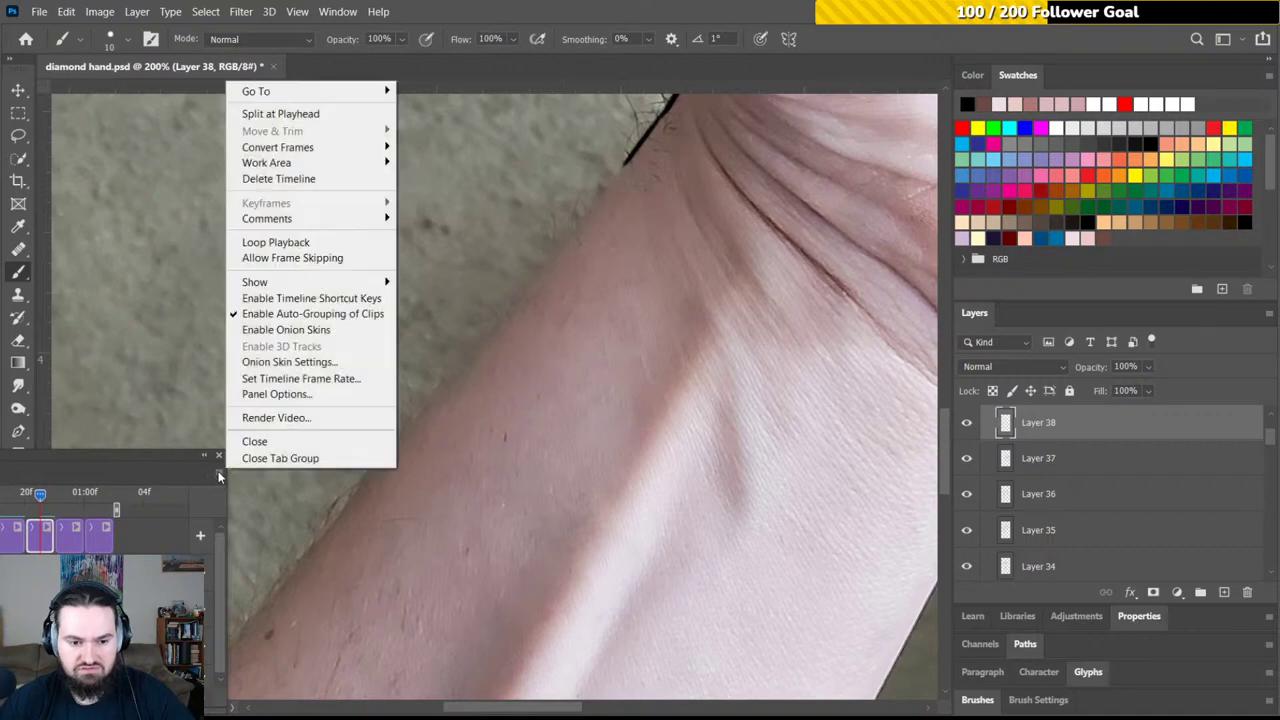
pyautogui.click(274, 335)
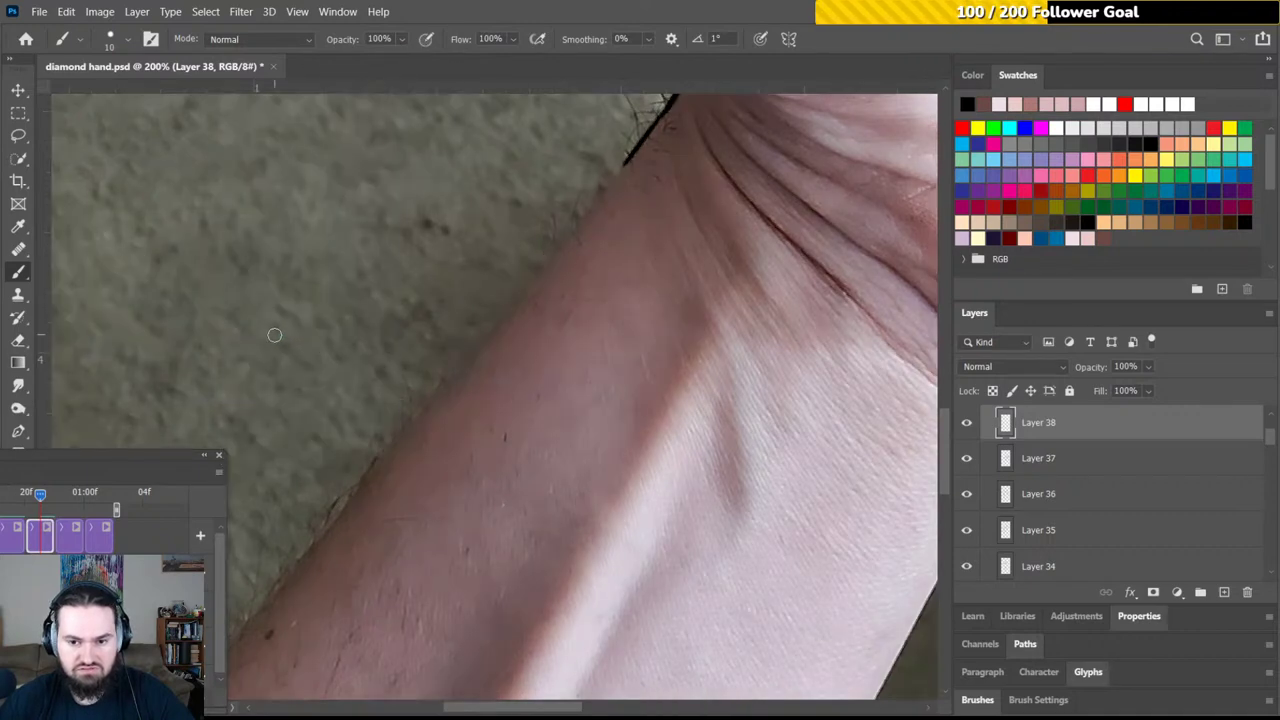
# Mark the lower ends of both onion-skinned forearm outlines with brush dots on Layer 38, then disable onion skins
pyautogui.click(31, 495)
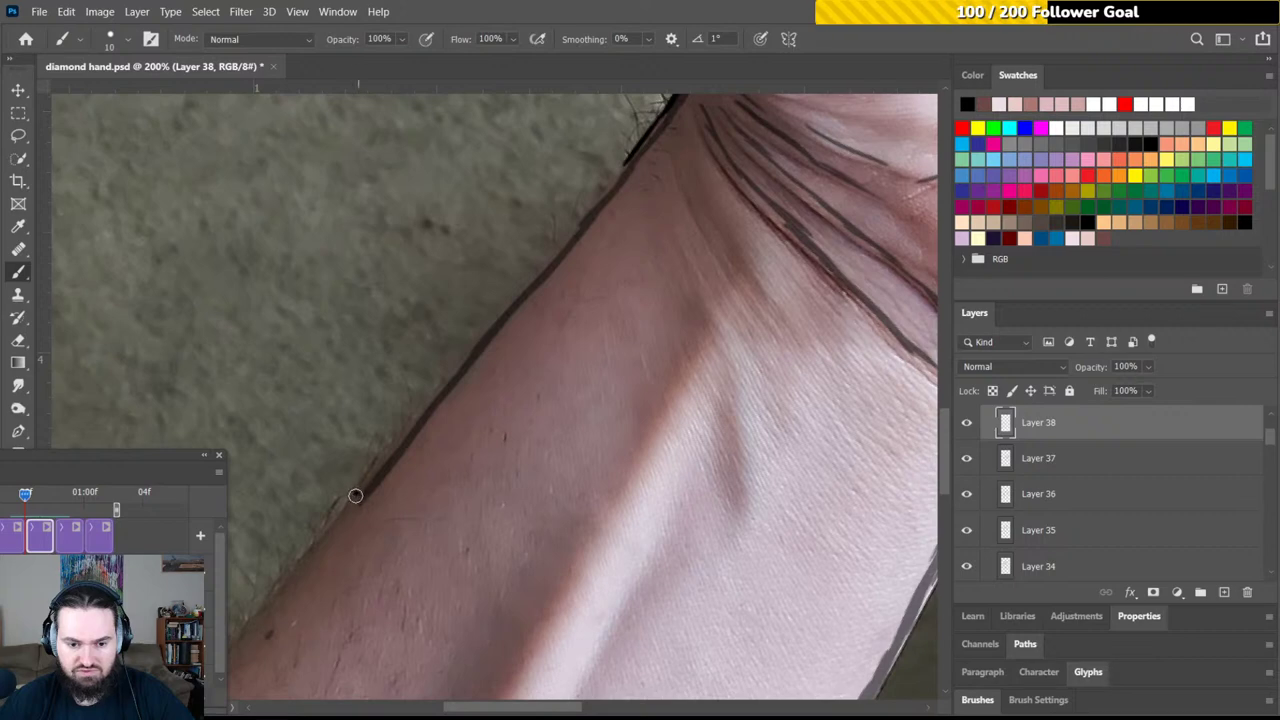
pyautogui.moveTo(389, 498); pyautogui.dragTo(354, 331)
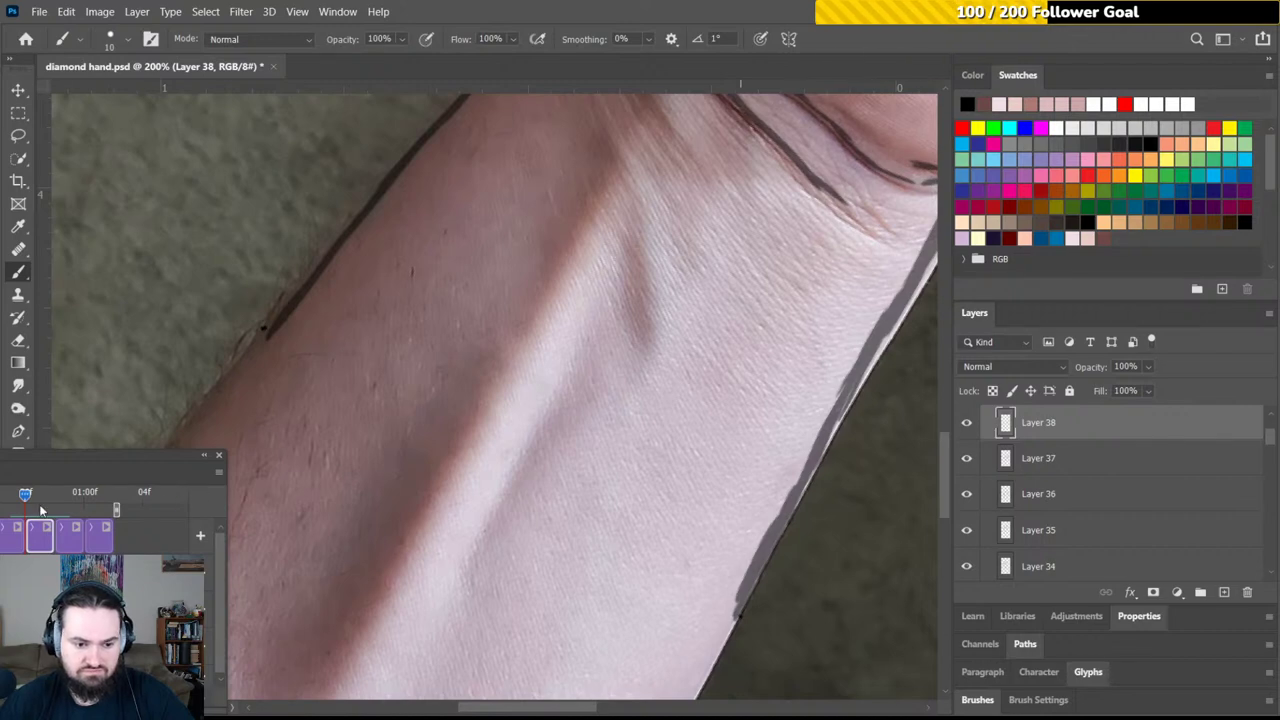
pyautogui.moveTo(40, 494)
pyautogui.mouseDown()
pyautogui.moveTo(55, 495)
pyautogui.moveTo(42, 497)
pyautogui.mouseUp()
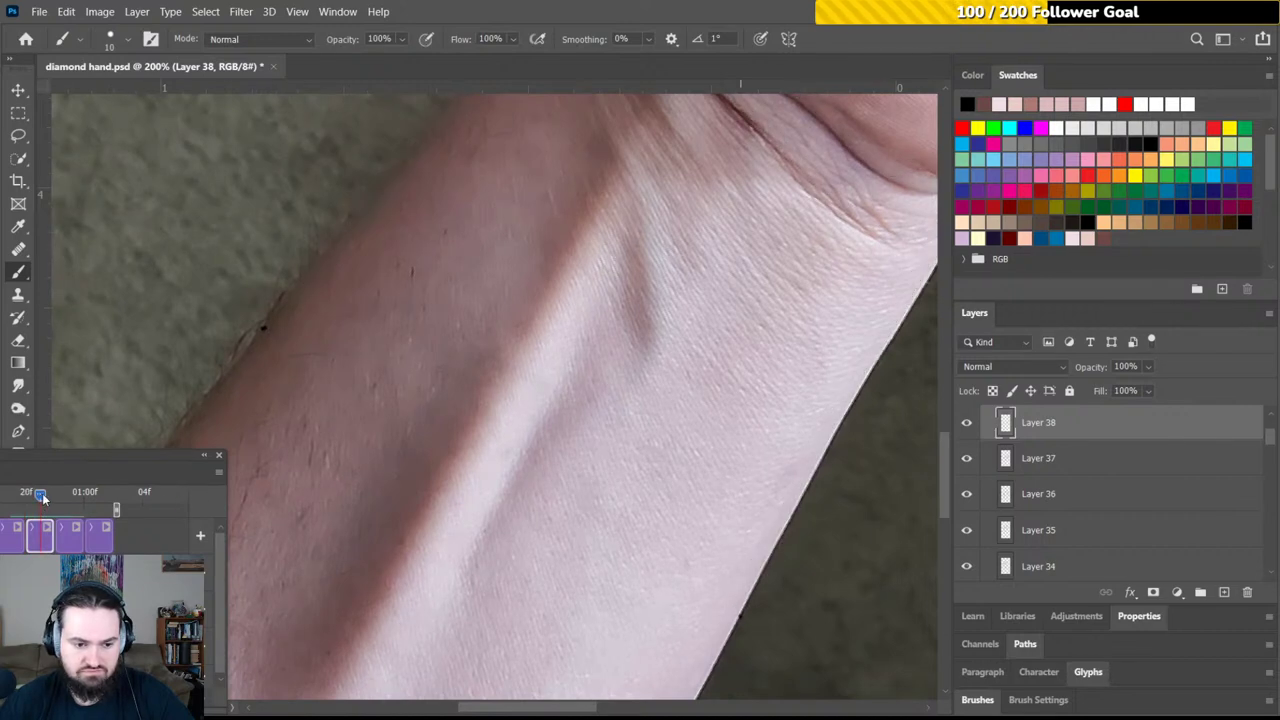
pyautogui.click(219, 472)
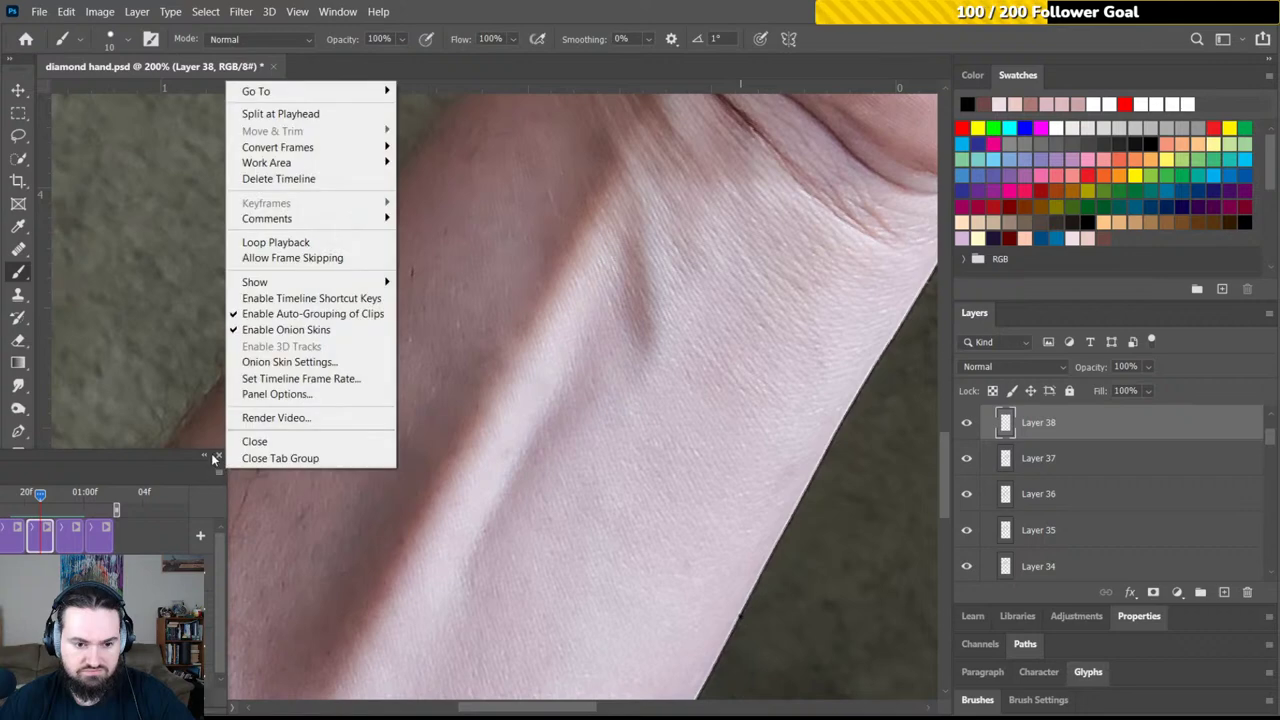
pyautogui.click(276, 330)
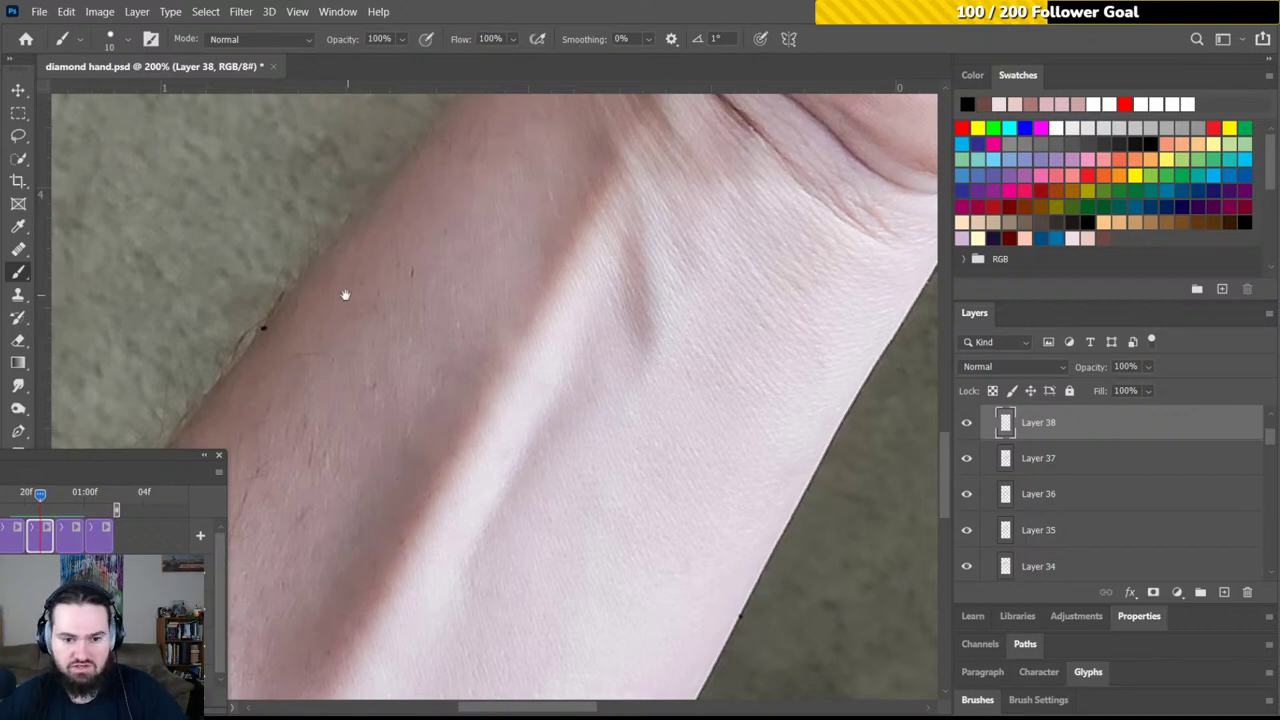
# Trace the thumb-side edge of the forearm in black on Layer 38, from the wrist bend to the marker dot
pyautogui.moveTo(343, 294); pyautogui.dragTo(416, 447)
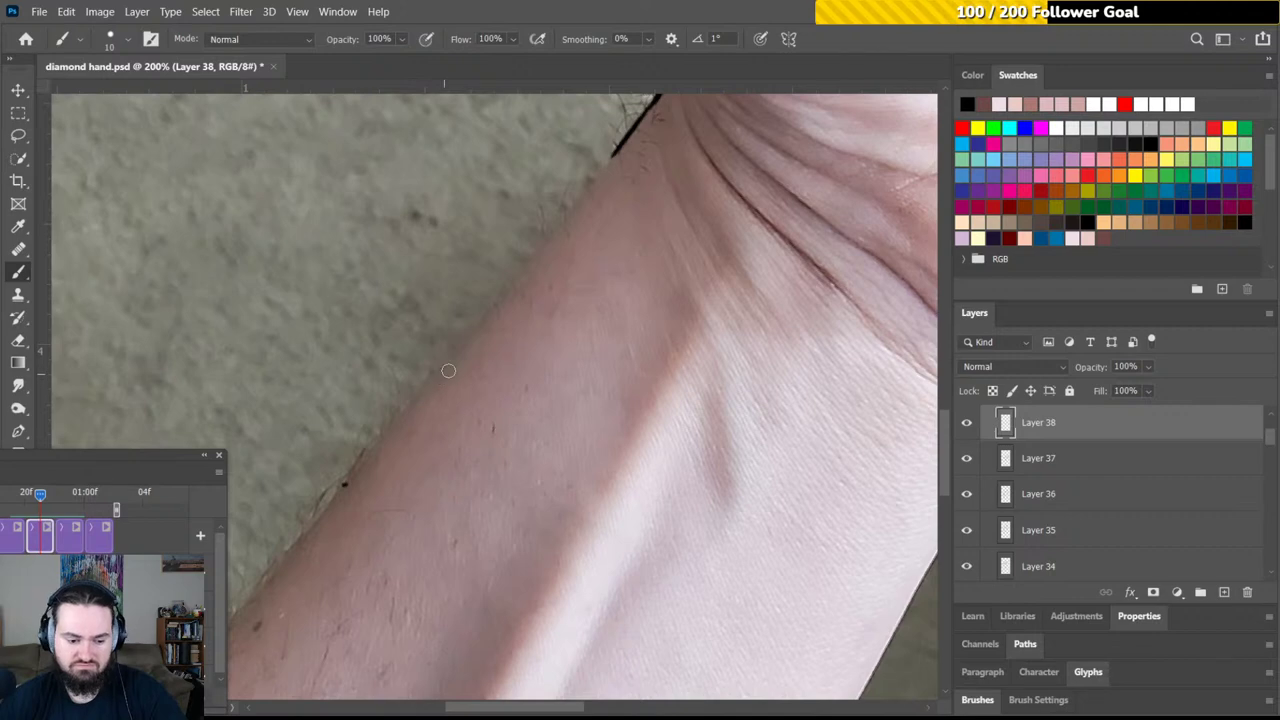
pyautogui.press('r')
pyautogui.moveTo(551, 289); pyautogui.dragTo(517, 297)
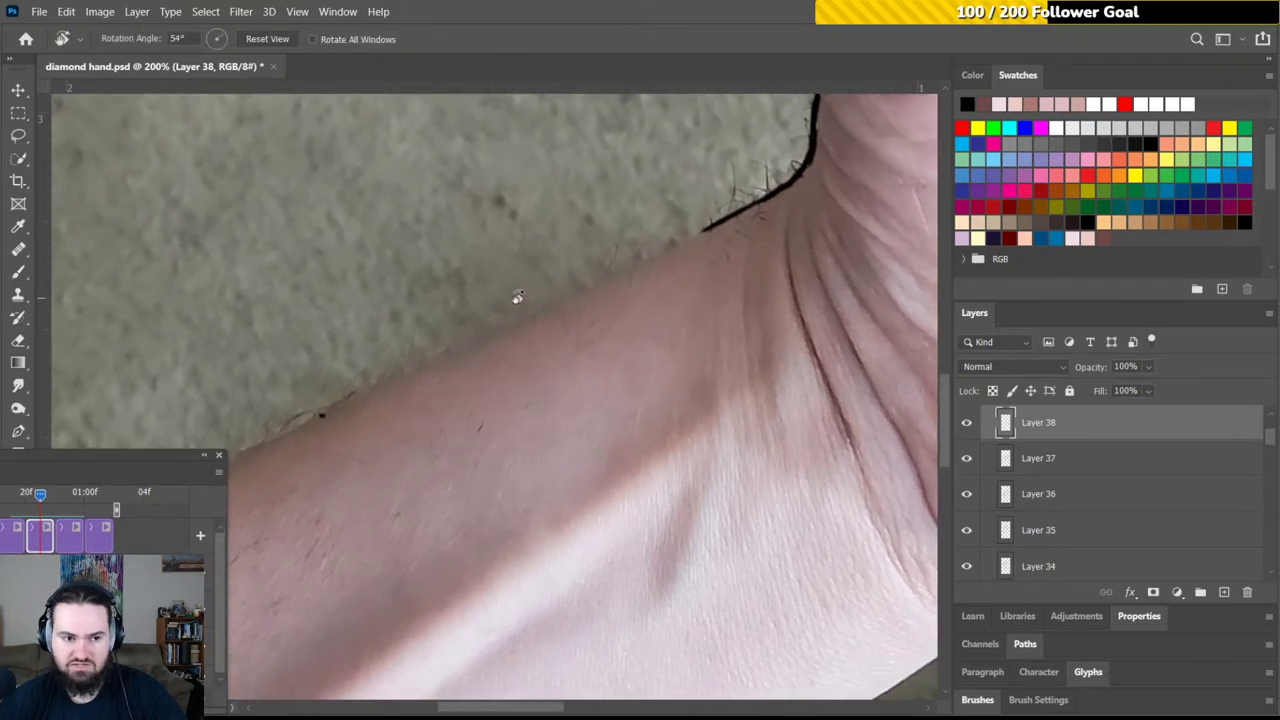
pyautogui.press('b')
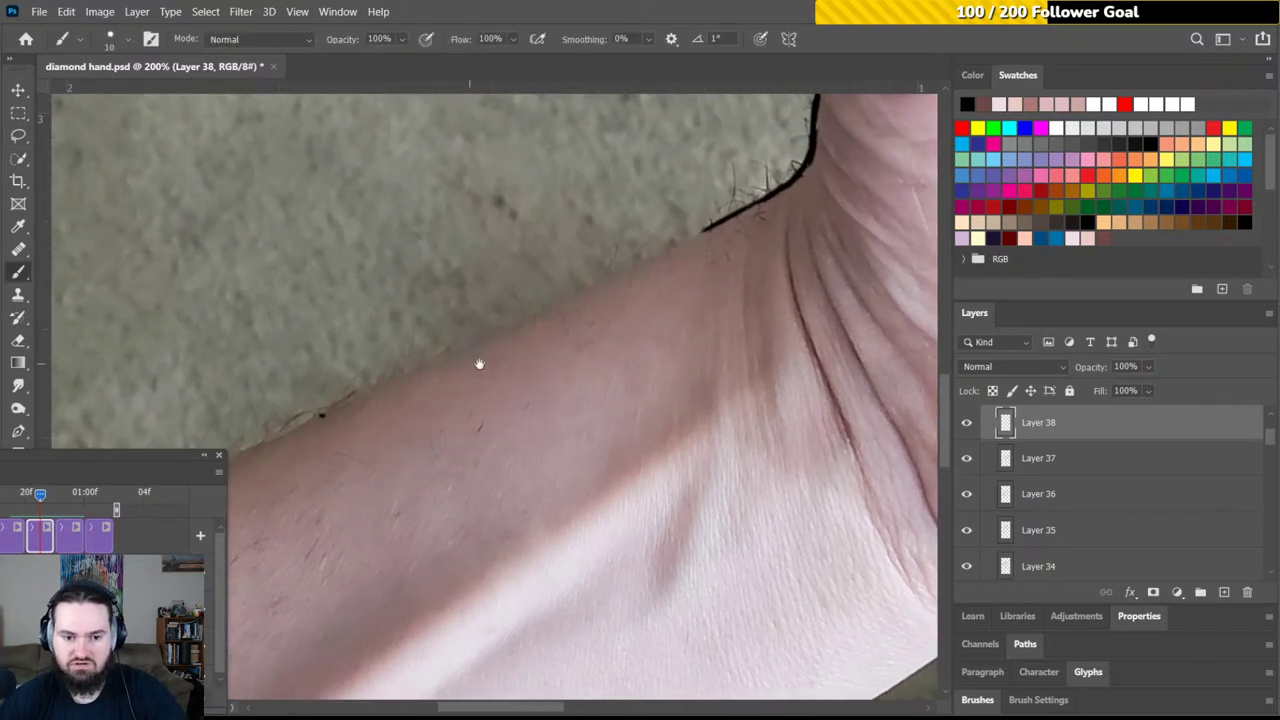
pyautogui.moveTo(479, 364); pyautogui.dragTo(499, 324)
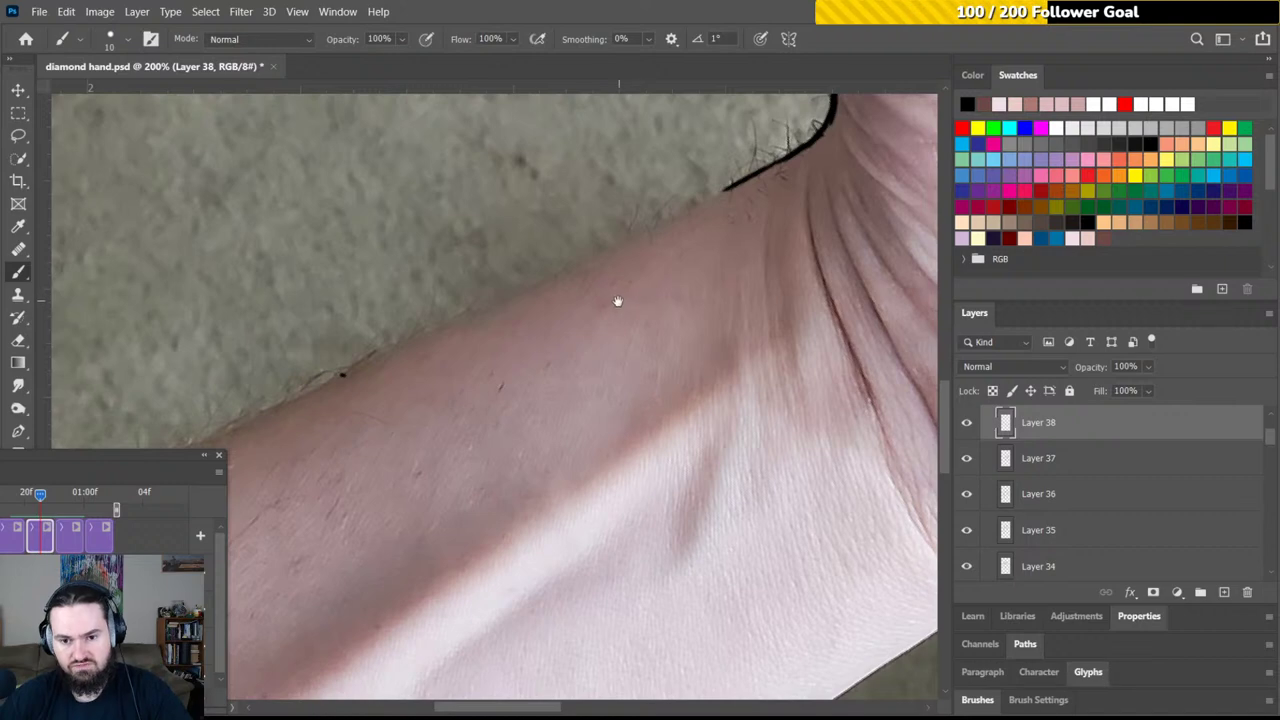
pyautogui.press('r')
pyautogui.moveTo(619, 308)
pyautogui.mouseDown()
pyautogui.moveTo(623, 294)
pyautogui.moveTo(603, 294)
pyautogui.moveTo(596, 409)
pyautogui.mouseUp()
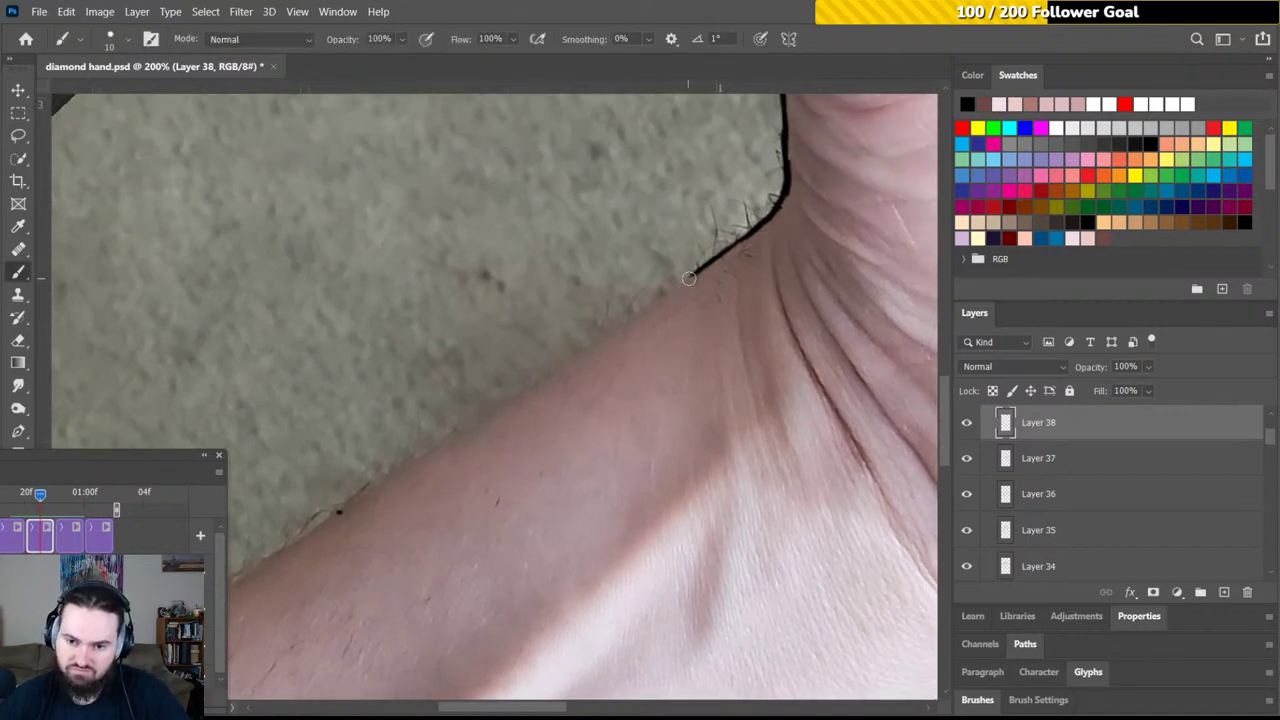
pyautogui.press('r')
pyautogui.moveTo(689, 289)
pyautogui.mouseDown()
pyautogui.moveTo(666, 326)
pyautogui.moveTo(671, 491)
pyautogui.moveTo(690, 390)
pyautogui.moveTo(662, 498)
pyautogui.mouseUp()
pyautogui.press('b')
pyautogui.scroll(-3, 523, 400)
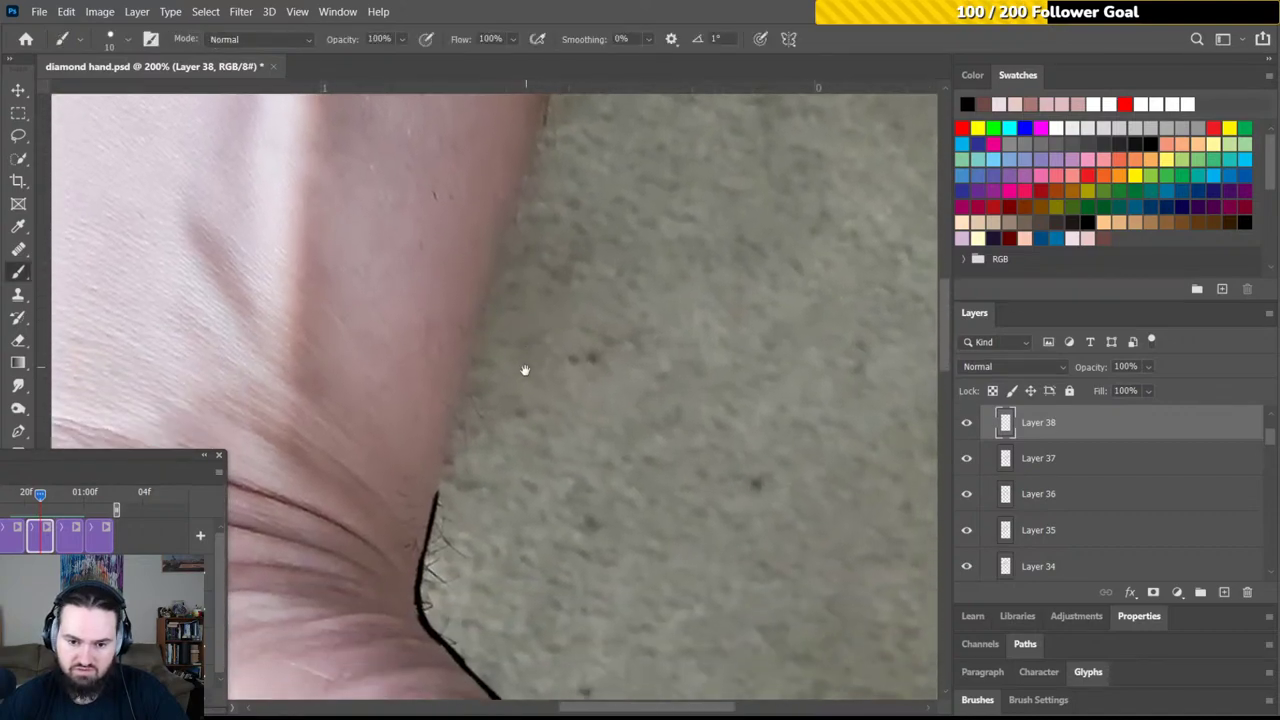
pyautogui.press('r')
pyautogui.moveTo(580, 331); pyautogui.dragTo(600, 395)
pyautogui.press('b')
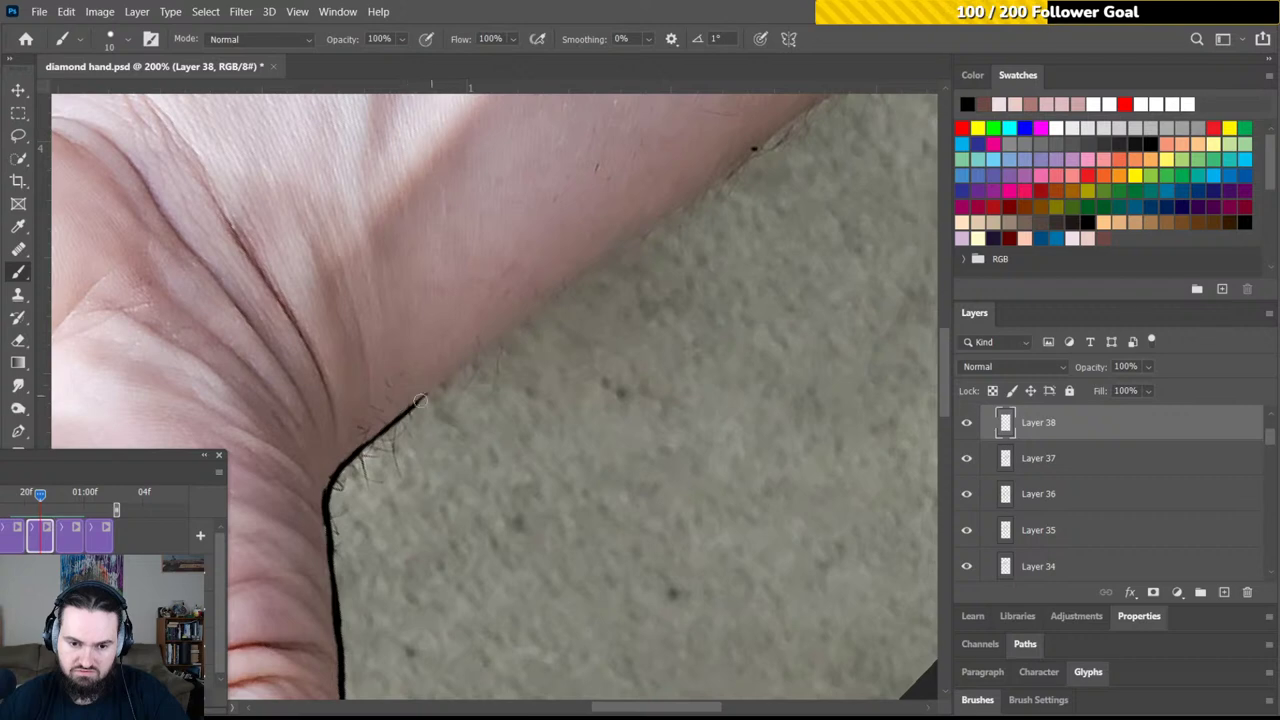
pyautogui.moveTo(414, 404)
pyautogui.mouseDown()
pyautogui.moveTo(578, 273)
pyautogui.moveTo(582, 301)
pyautogui.moveTo(532, 348)
pyautogui.moveTo(540, 328)
pyautogui.moveTo(701, 217)
pyautogui.mouseUp()
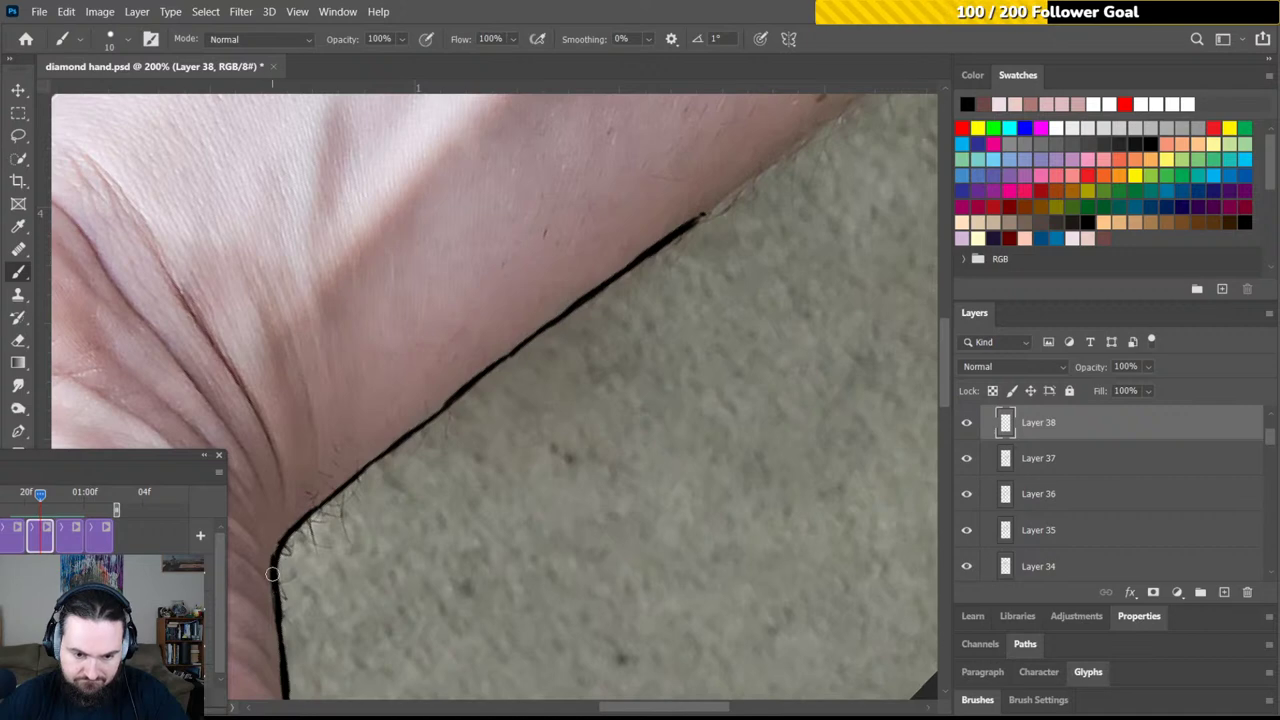
pyautogui.moveTo(299, 521); pyautogui.dragTo(327, 498)
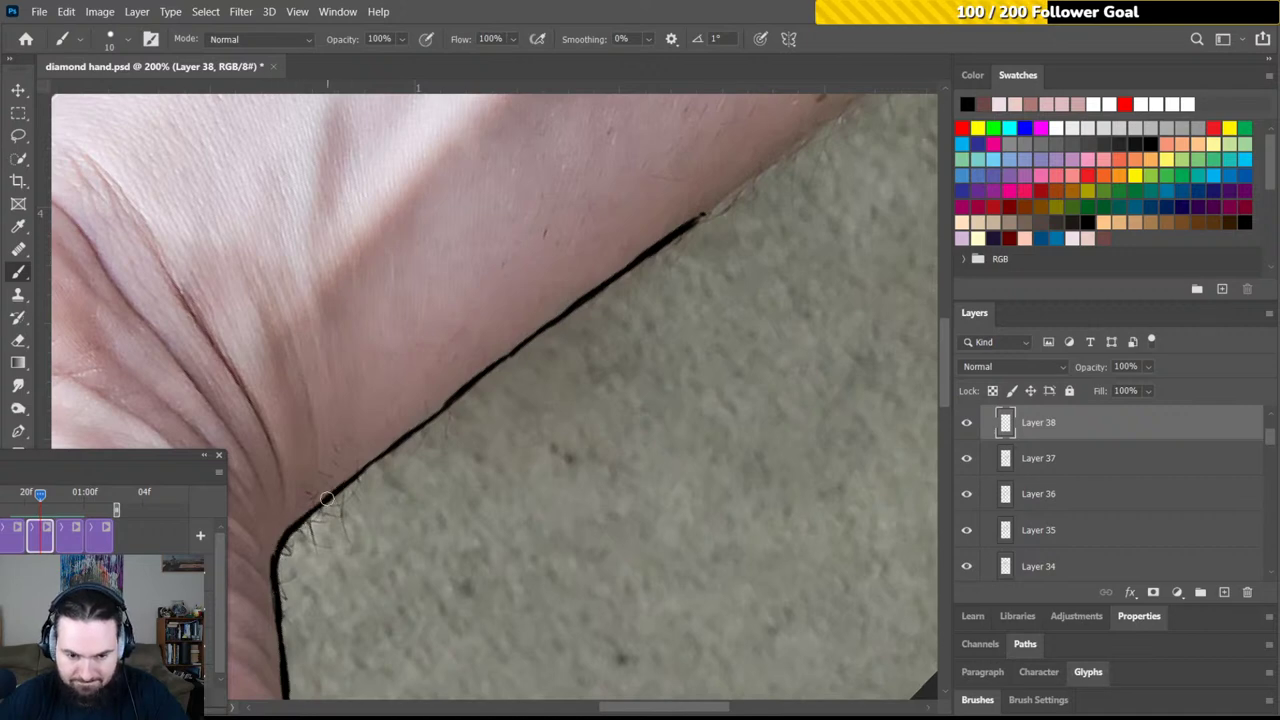
pyautogui.moveTo(383, 454); pyautogui.dragTo(468, 384)
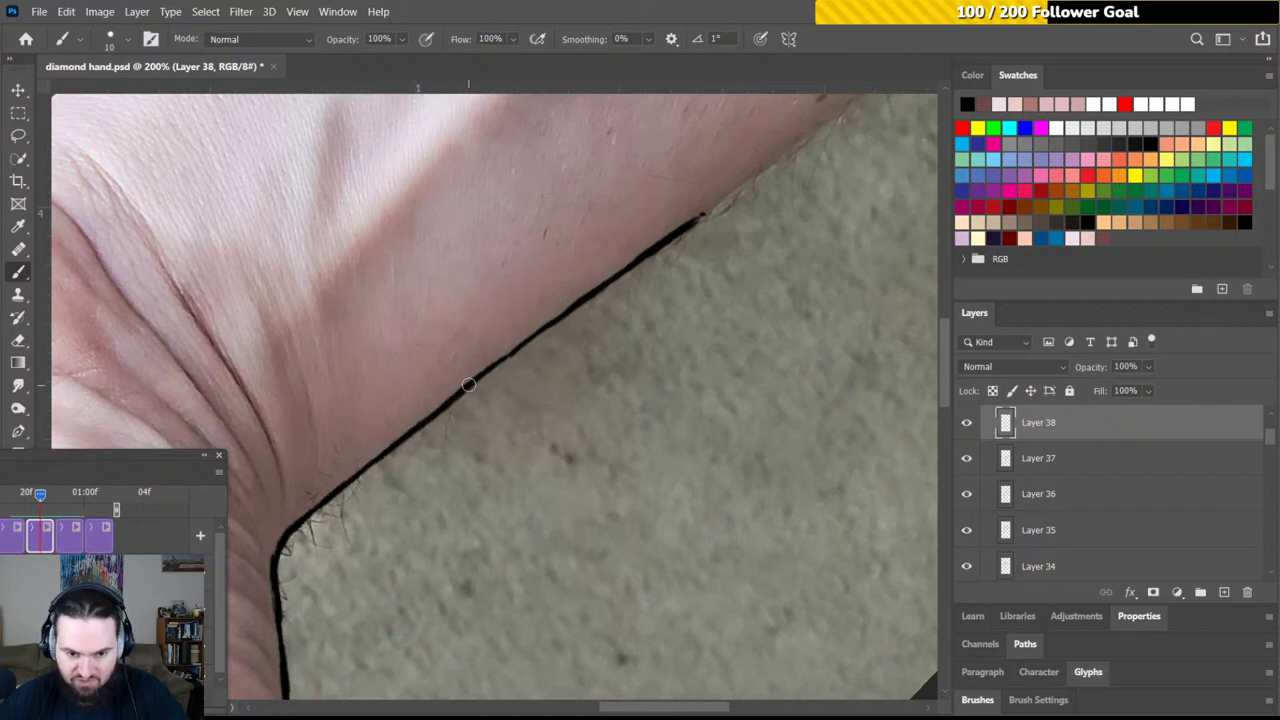
# Trace the little-finger-side edge of the forearm on Layer 38, from its marker dot partway toward the wrist
pyautogui.moveTo(524, 259)
pyautogui.mouseDown()
pyautogui.moveTo(557, 314)
pyautogui.moveTo(566, 383)
pyautogui.moveTo(606, 317)
pyautogui.moveTo(589, 300)
pyautogui.moveTo(540, 336)
pyautogui.moveTo(729, 266)
pyautogui.moveTo(720, 349)
pyautogui.moveTo(756, 379)
pyautogui.mouseUp()
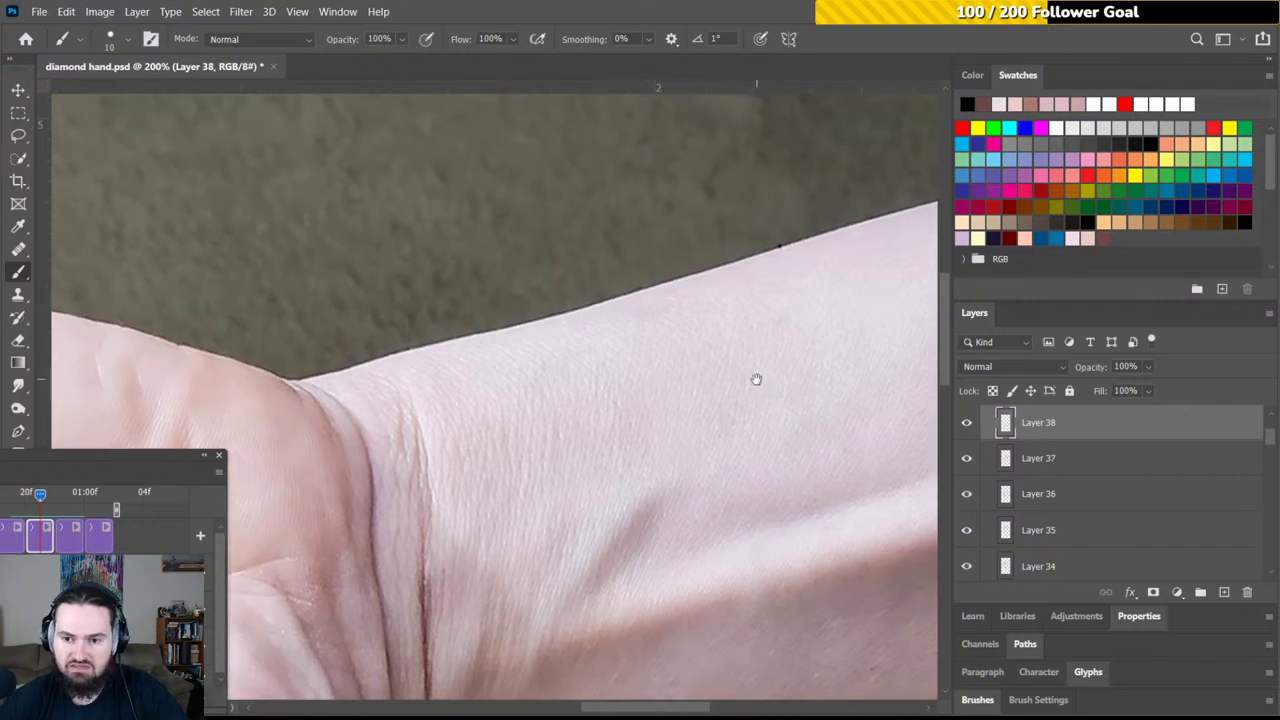
pyautogui.moveTo(800, 340); pyautogui.dragTo(705, 308)
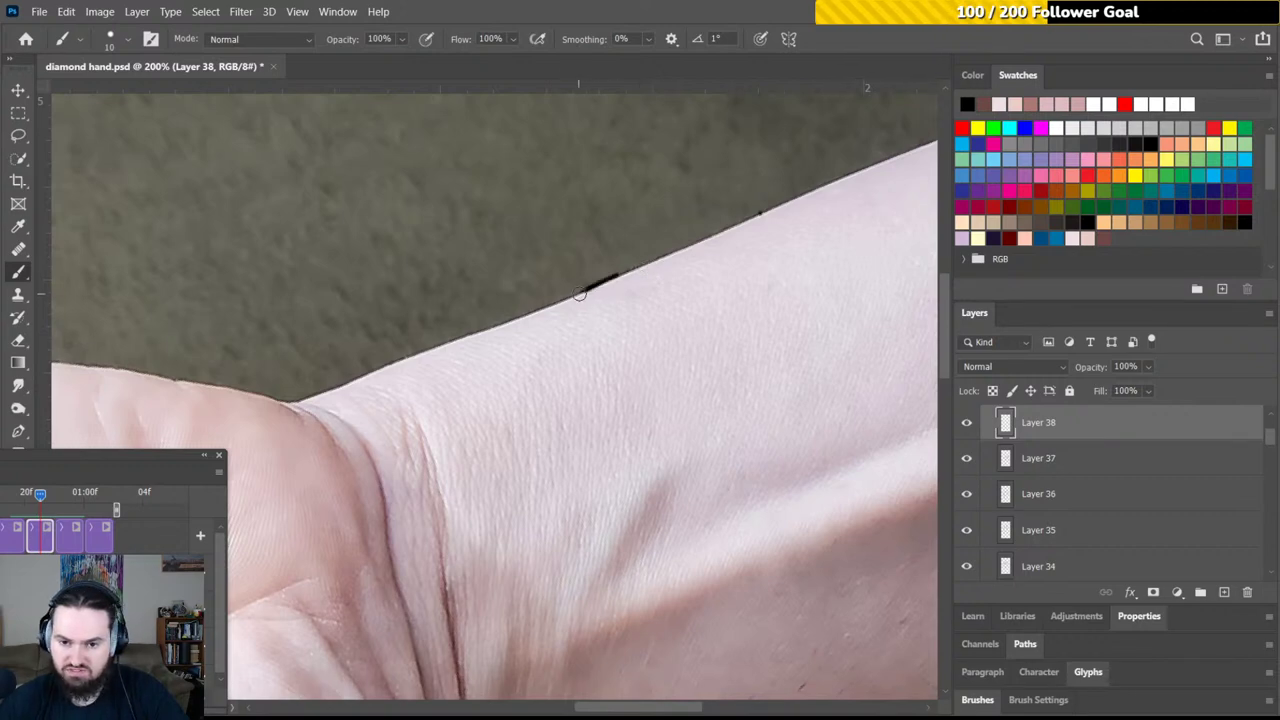
pyautogui.moveTo(580, 293); pyautogui.dragTo(742, 225)
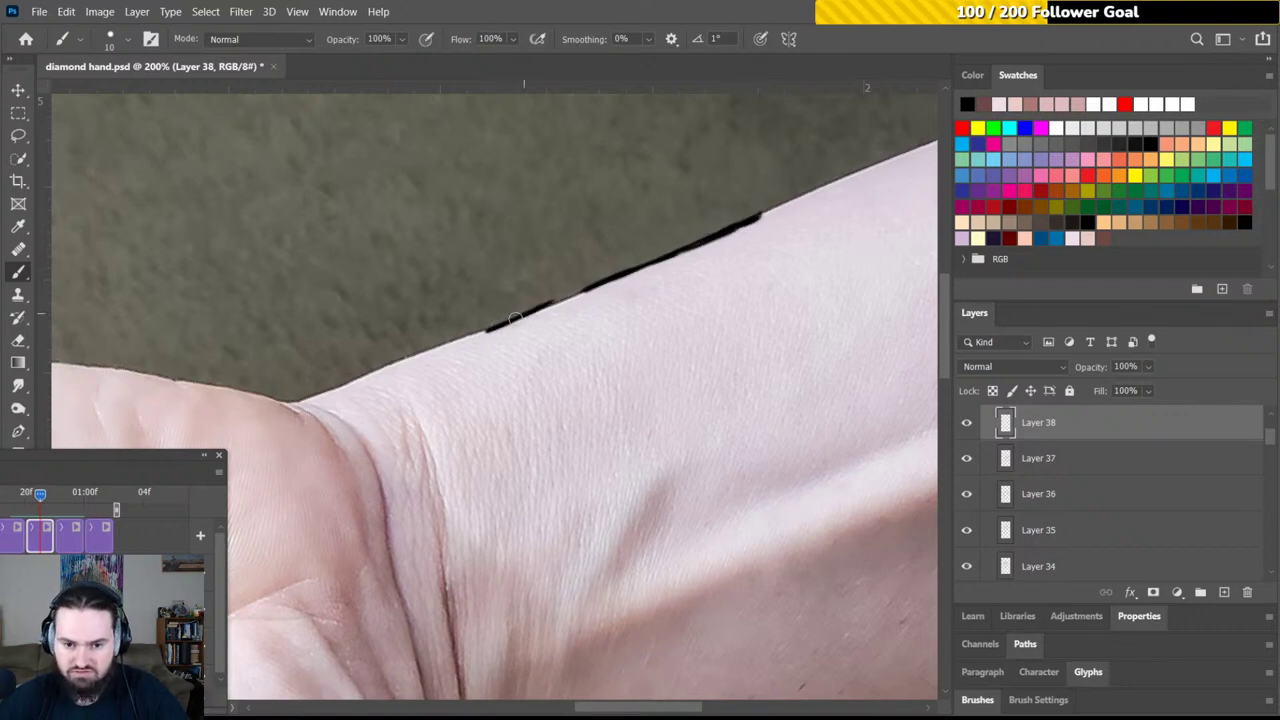
pyautogui.moveTo(514, 318); pyautogui.dragTo(556, 303)
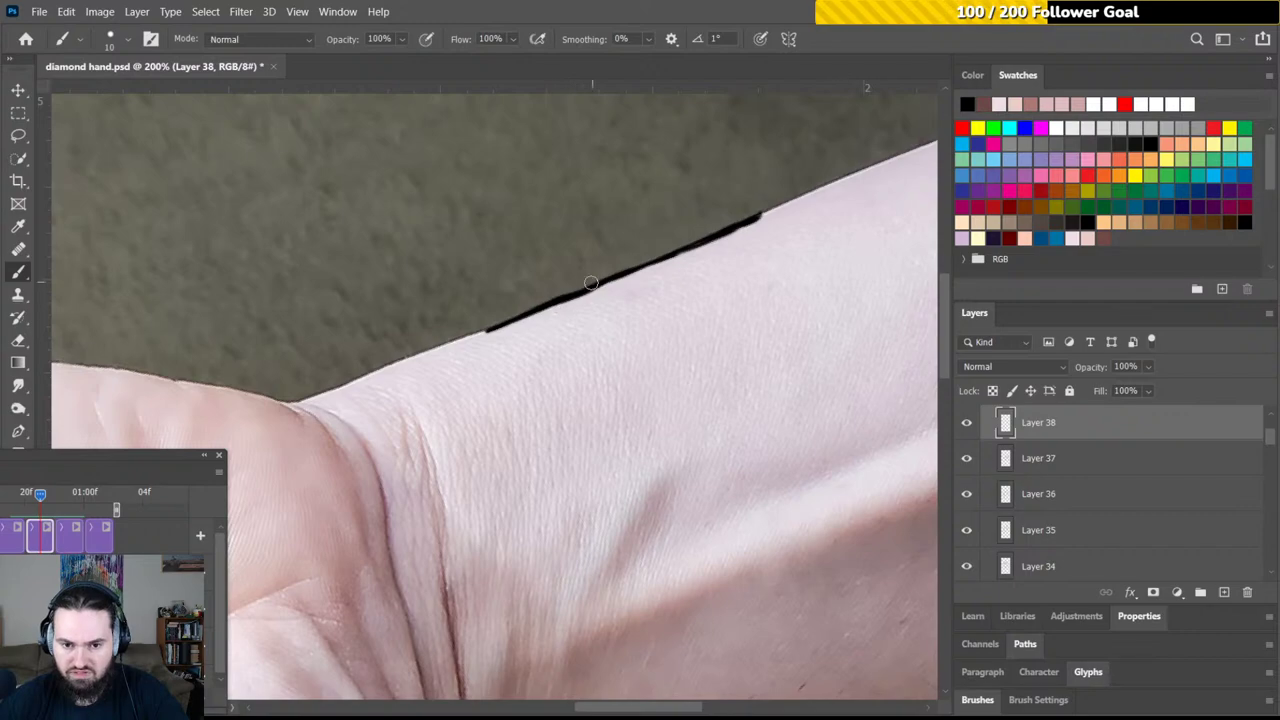
# Continue the little-finger-side forearm outline through the wrist bend and onto the heel of the palm
pyautogui.moveTo(550, 240); pyautogui.dragTo(514, 263)
pyautogui.press('r')
pyautogui.moveTo(627, 267)
pyautogui.mouseDown()
pyautogui.moveTo(615, 300)
pyautogui.moveTo(640, 303)
pyautogui.moveTo(574, 449)
pyautogui.moveTo(540, 468)
pyautogui.moveTo(523, 449)
pyautogui.moveTo(552, 417)
pyautogui.mouseUp()
pyautogui.moveTo(502, 485)
pyautogui.mouseDown()
pyautogui.moveTo(493, 342)
pyautogui.moveTo(552, 358)
pyautogui.moveTo(526, 376)
pyautogui.moveTo(652, 272)
pyautogui.moveTo(596, 339)
pyautogui.mouseUp()
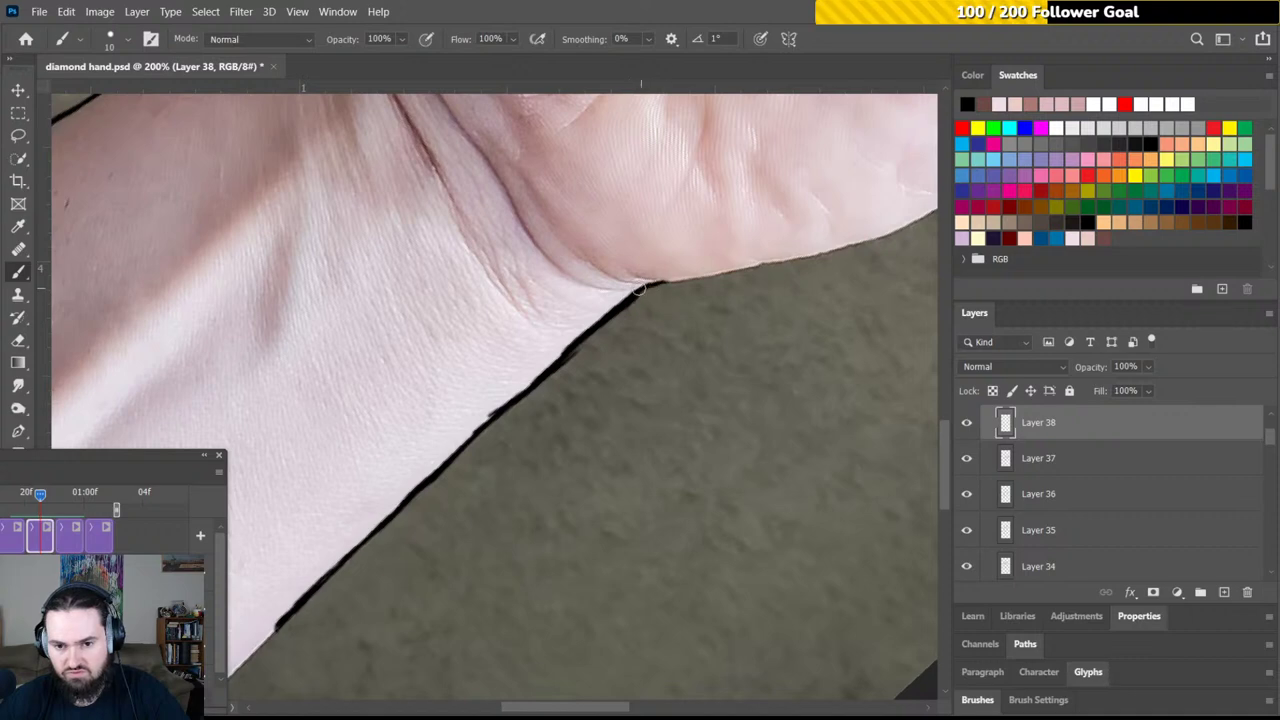
pyautogui.moveTo(640, 287)
pyautogui.mouseDown()
pyautogui.moveTo(800, 256)
pyautogui.moveTo(789, 264)
pyautogui.moveTo(800, 270)
pyautogui.moveTo(560, 403)
pyautogui.mouseUp()
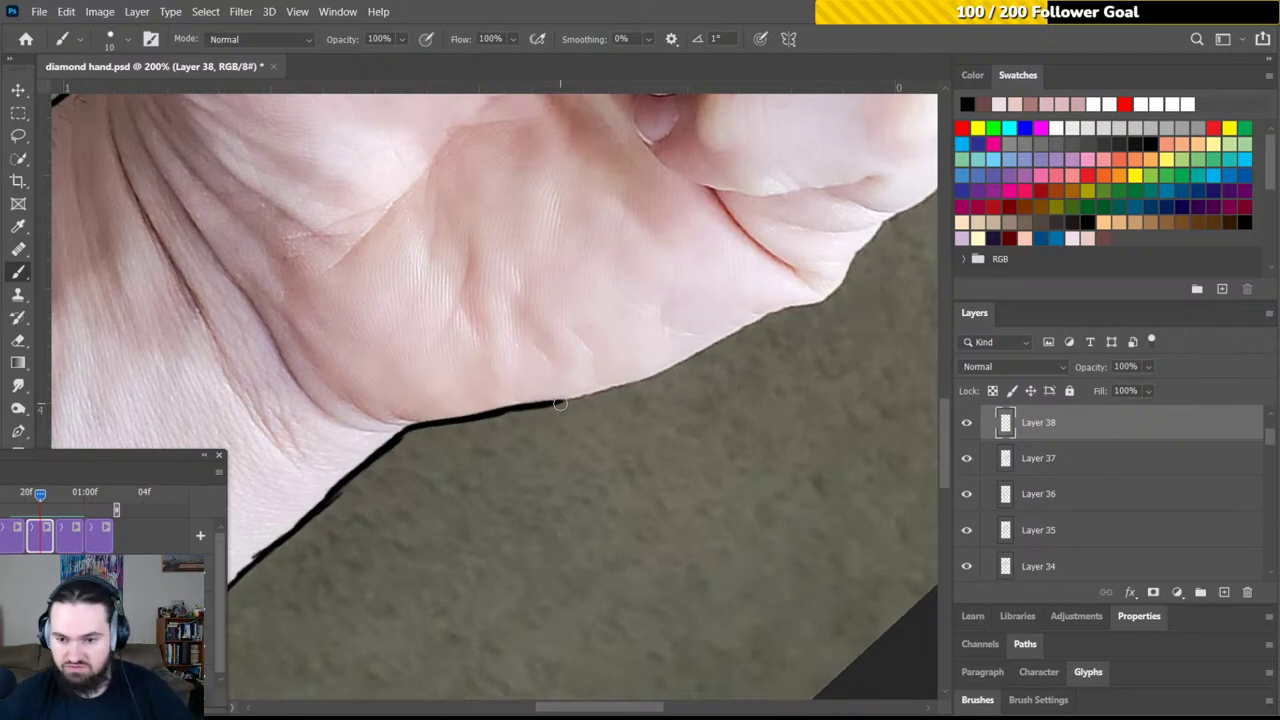
# Extend the Layer 38 outline along the outer edge of the palm and around the bump below the little finger
pyautogui.hotkey('alt', '[')
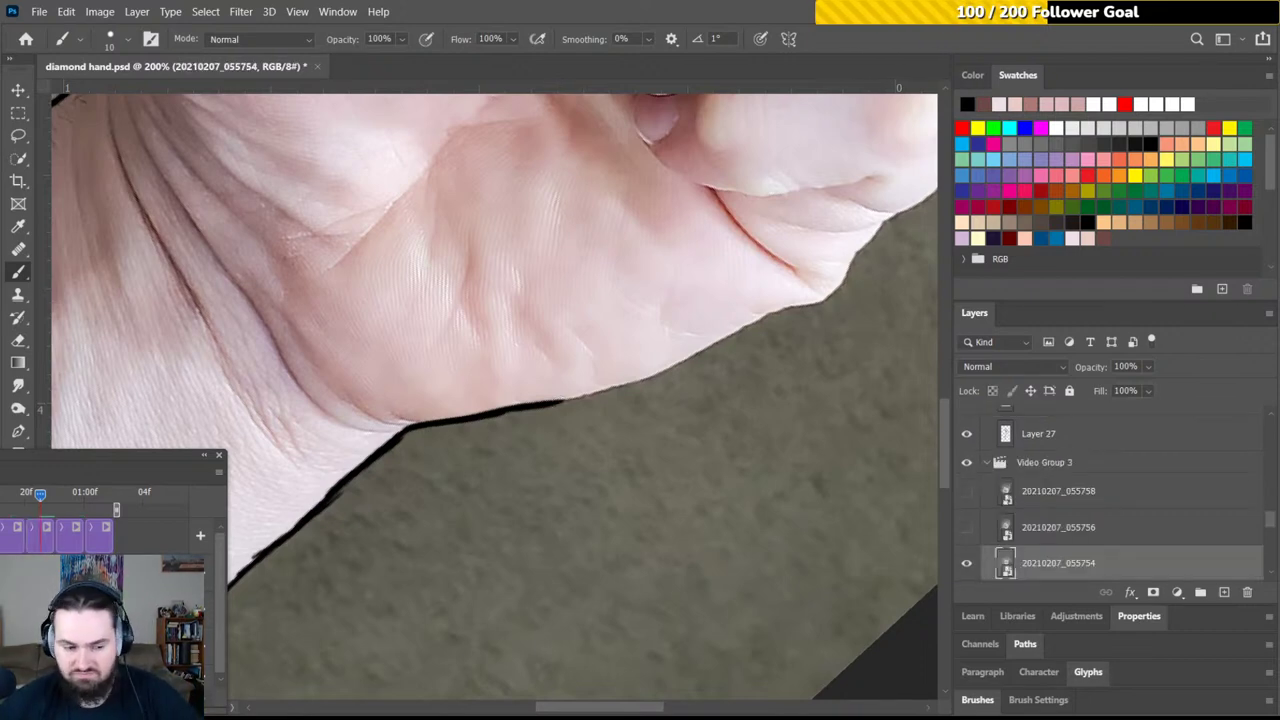
pyautogui.click(45, 541)
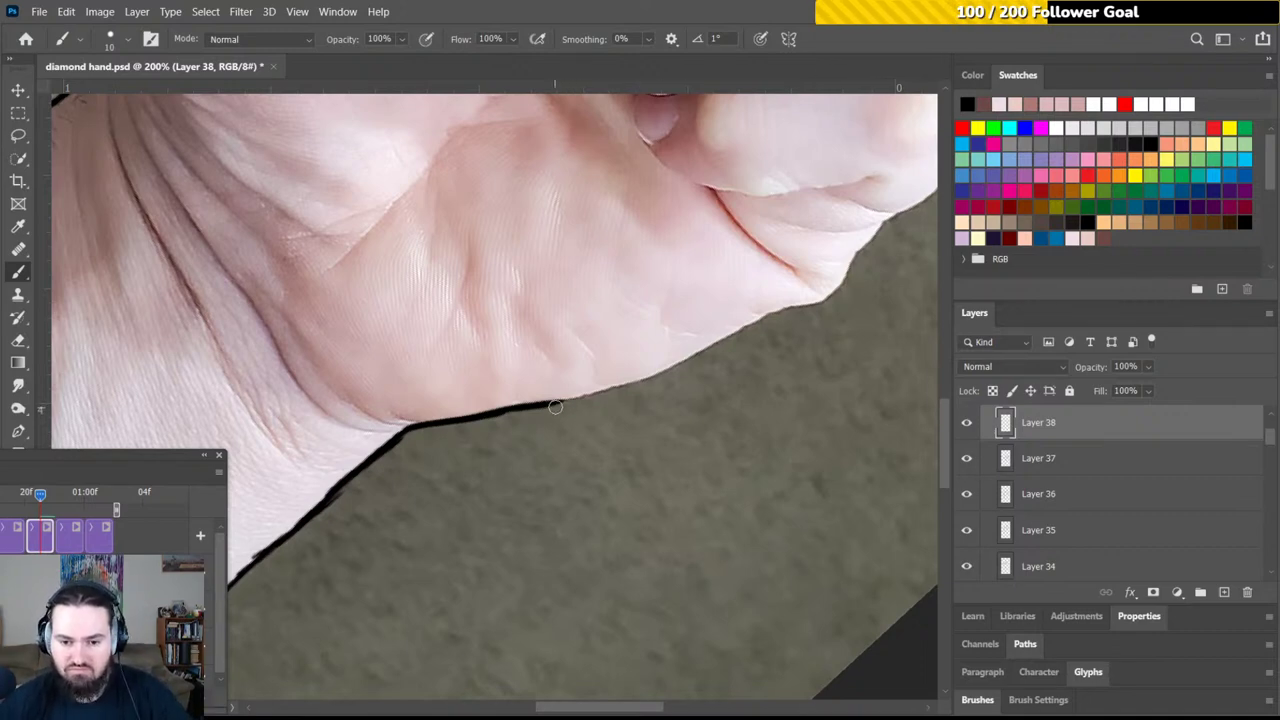
pyautogui.moveTo(556, 400)
pyautogui.mouseDown()
pyautogui.moveTo(682, 361)
pyautogui.moveTo(666, 374)
pyautogui.moveTo(652, 374)
pyautogui.moveTo(788, 311)
pyautogui.mouseUp()
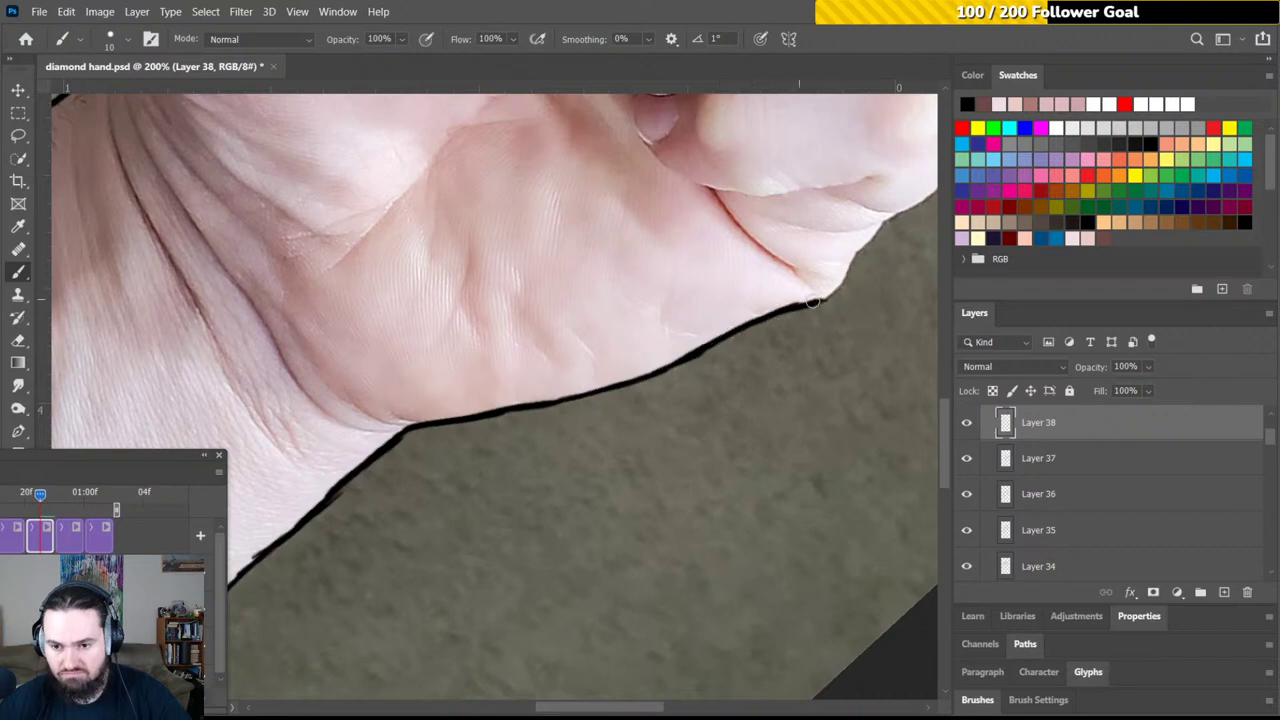
pyautogui.moveTo(797, 308); pyautogui.dragTo(652, 367)
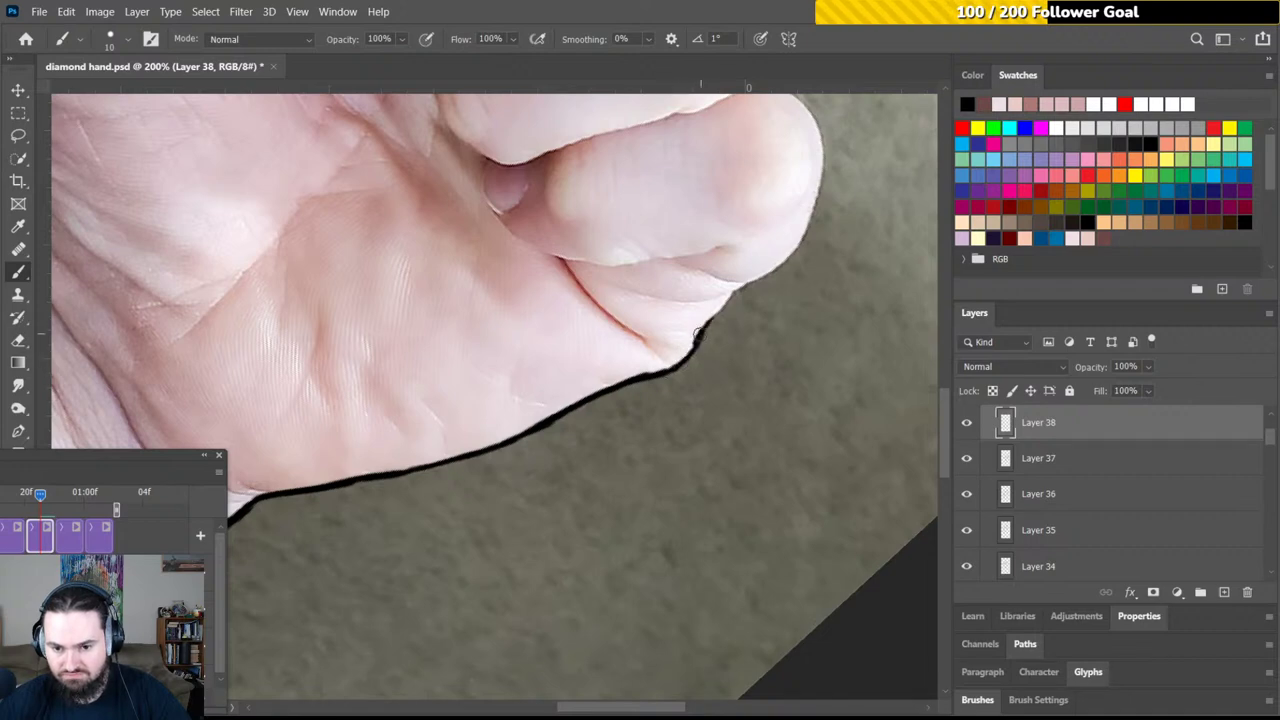
# Outline the little finger's outer knuckle from the ring finger junction back to the palm outline, closing the gap between them
pyautogui.moveTo(698, 338)
pyautogui.mouseDown()
pyautogui.moveTo(740, 283)
pyautogui.moveTo(694, 386)
pyautogui.mouseUp()
pyautogui.press('r')
pyautogui.moveTo(726, 345)
pyautogui.mouseDown()
pyautogui.moveTo(671, 300)
pyautogui.moveTo(470, 320)
pyautogui.moveTo(743, 371)
pyautogui.moveTo(760, 294)
pyautogui.moveTo(709, 263)
pyautogui.moveTo(713, 338)
pyautogui.mouseUp()
pyautogui.press('b')
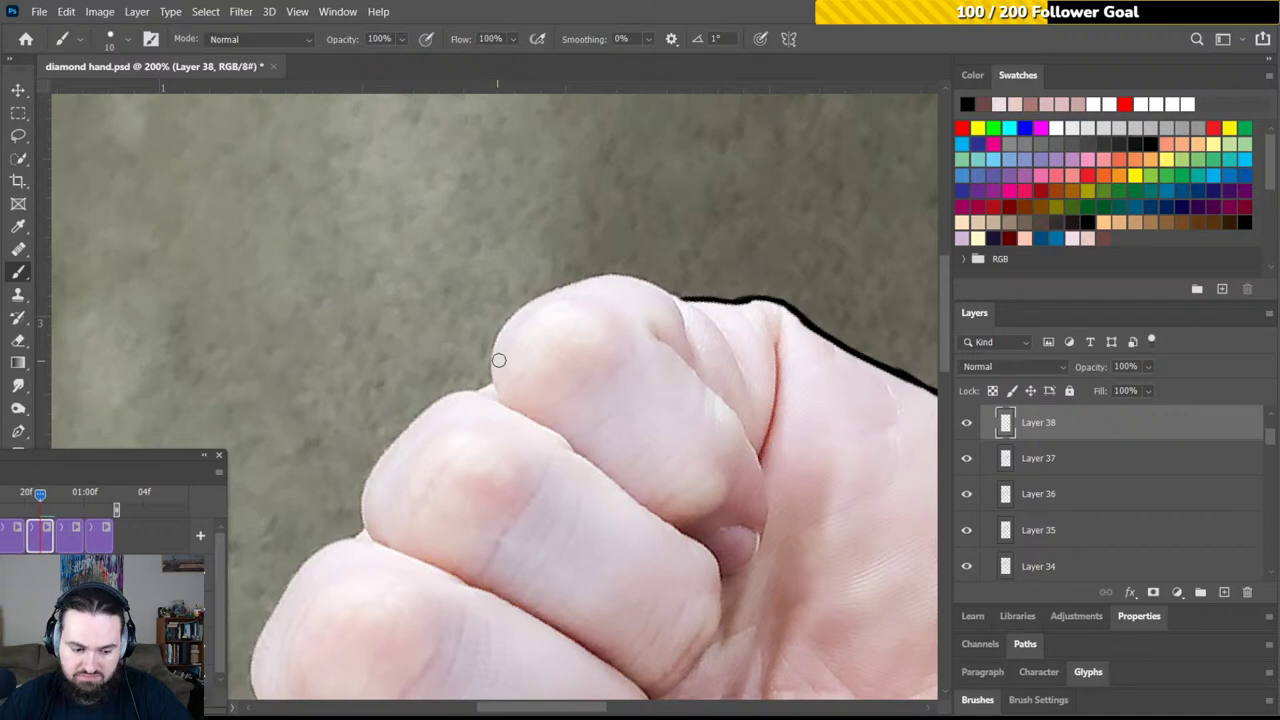
pyautogui.press('r')
pyautogui.moveTo(543, 334); pyautogui.dragTo(526, 354)
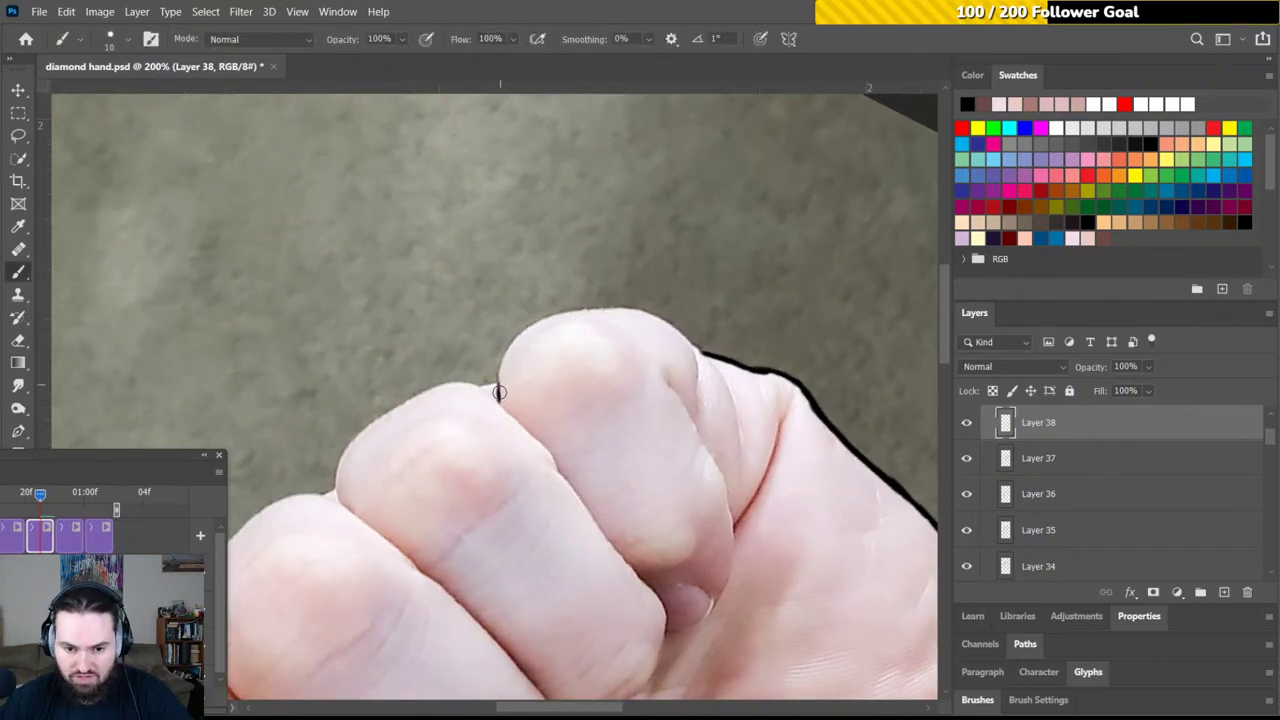
pyautogui.moveTo(499, 392)
pyautogui.mouseDown()
pyautogui.moveTo(528, 322)
pyautogui.moveTo(597, 308)
pyautogui.moveTo(610, 280)
pyautogui.moveTo(563, 260)
pyautogui.moveTo(534, 344)
pyautogui.moveTo(569, 319)
pyautogui.mouseUp()
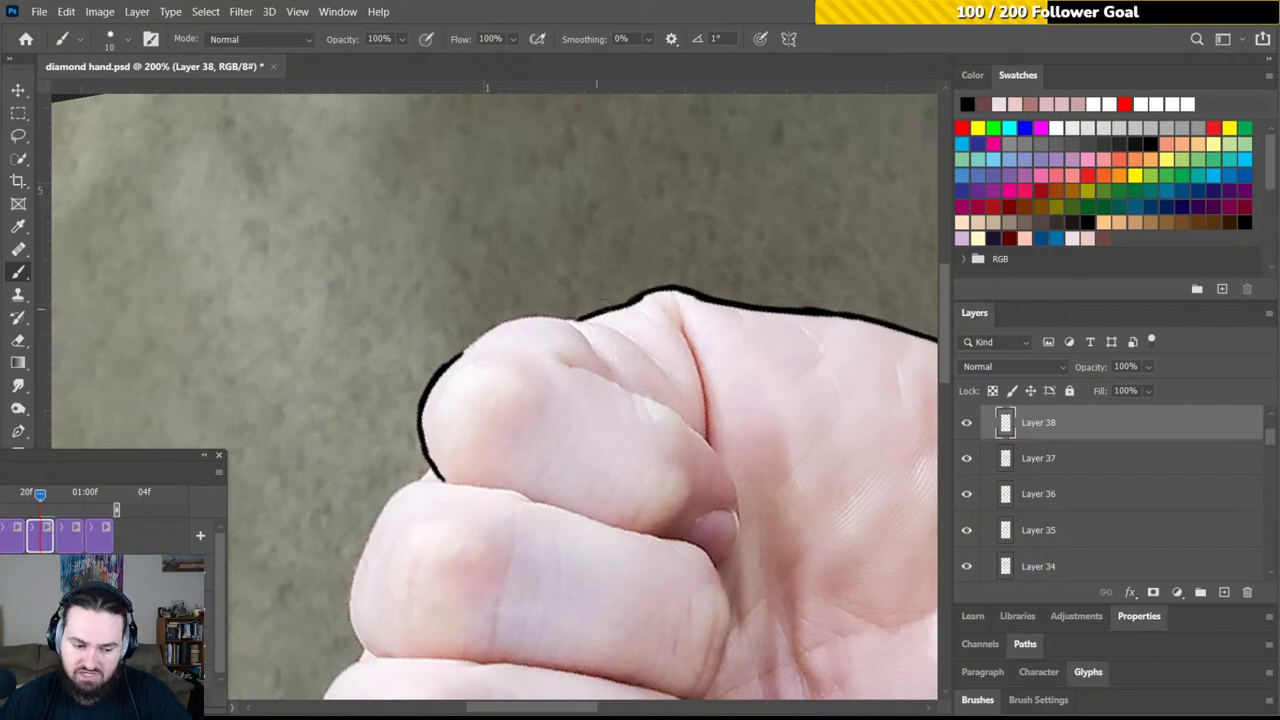
pyautogui.press('r')
pyautogui.moveTo(643, 277); pyautogui.dragTo(623, 266)
pyautogui.moveTo(438, 375)
pyautogui.mouseDown()
pyautogui.moveTo(538, 307)
pyautogui.moveTo(499, 320)
pyautogui.moveTo(544, 306)
pyautogui.moveTo(511, 313)
pyautogui.moveTo(567, 310)
pyautogui.mouseUp()
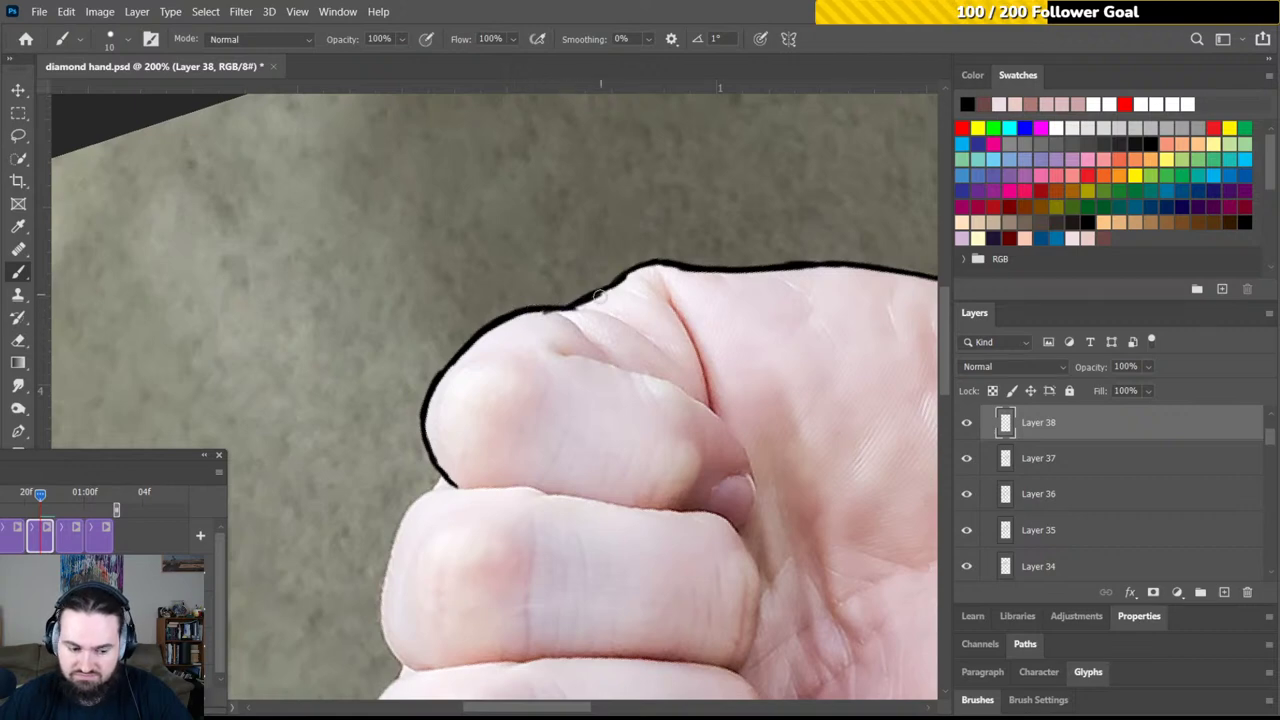
pyautogui.press('e')
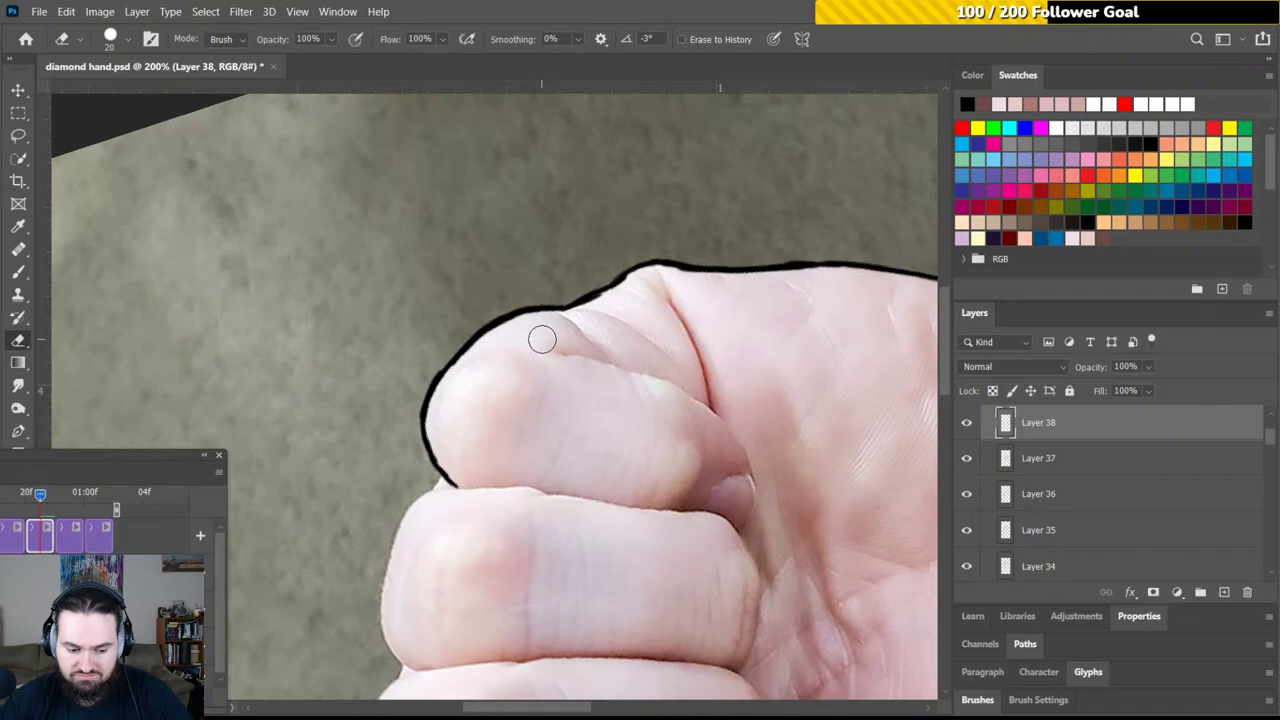
# Draw the inner contour of the folded little finger from its knuckle fold to the edge of the fingernail
pyautogui.press('b')
pyautogui.press('r')
pyautogui.moveTo(653, 332); pyautogui.dragTo(533, 297)
pyautogui.press('b')
pyautogui.moveTo(634, 280); pyautogui.dragTo(583, 334)
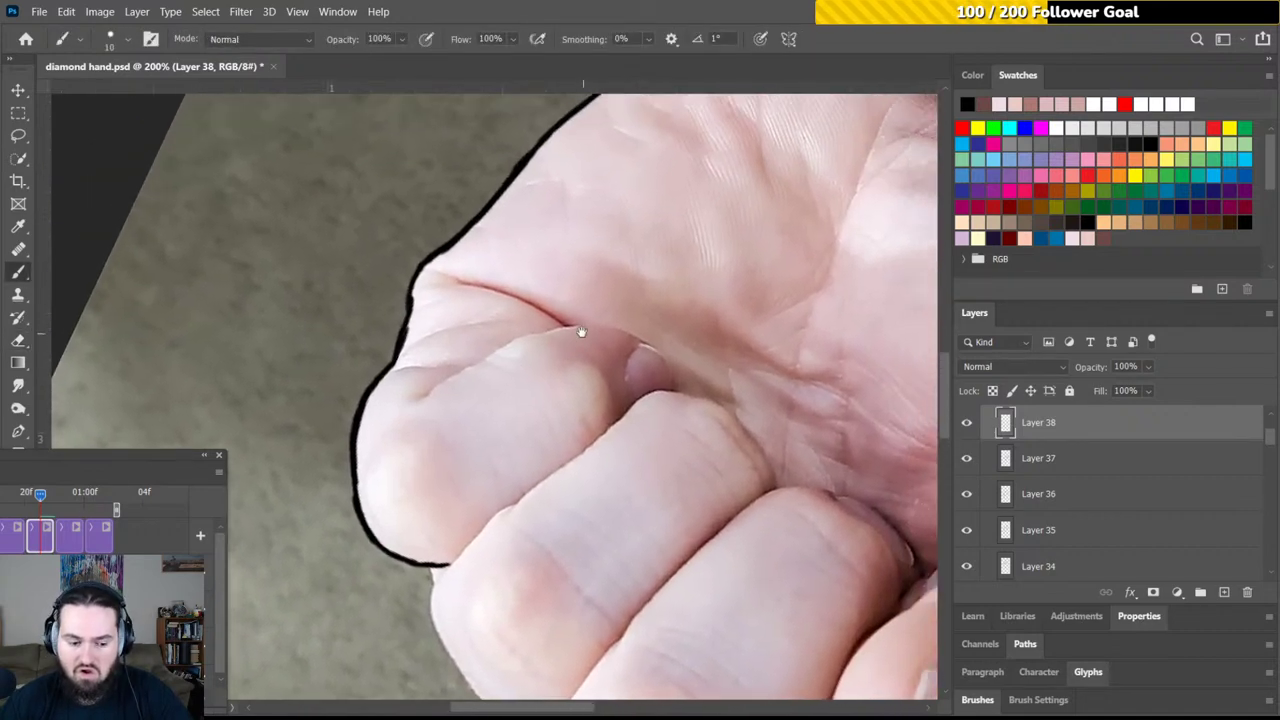
pyautogui.press('r')
pyautogui.moveTo(661, 304); pyautogui.dragTo(628, 286)
pyautogui.press('b')
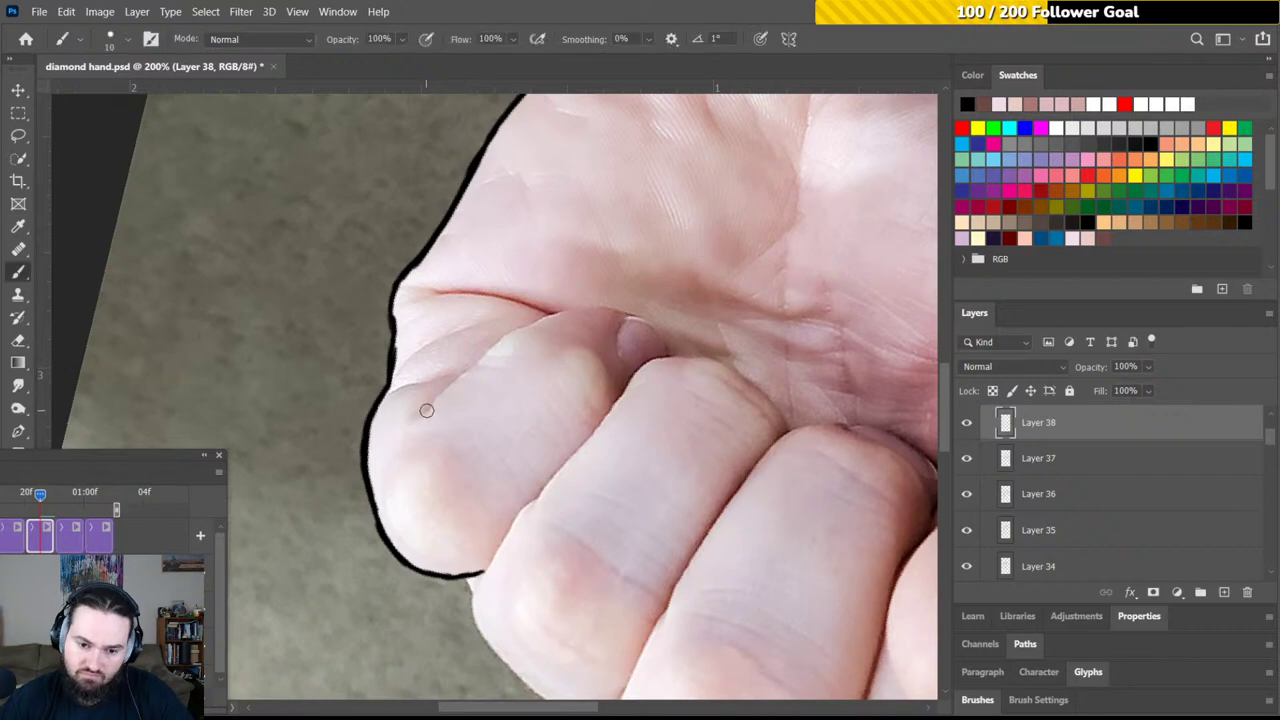
pyautogui.moveTo(419, 418)
pyautogui.mouseDown()
pyautogui.moveTo(508, 334)
pyautogui.moveTo(602, 306)
pyautogui.moveTo(525, 250)
pyautogui.moveTo(540, 246)
pyautogui.mouseUp()
pyautogui.press('r')
pyautogui.press('b')
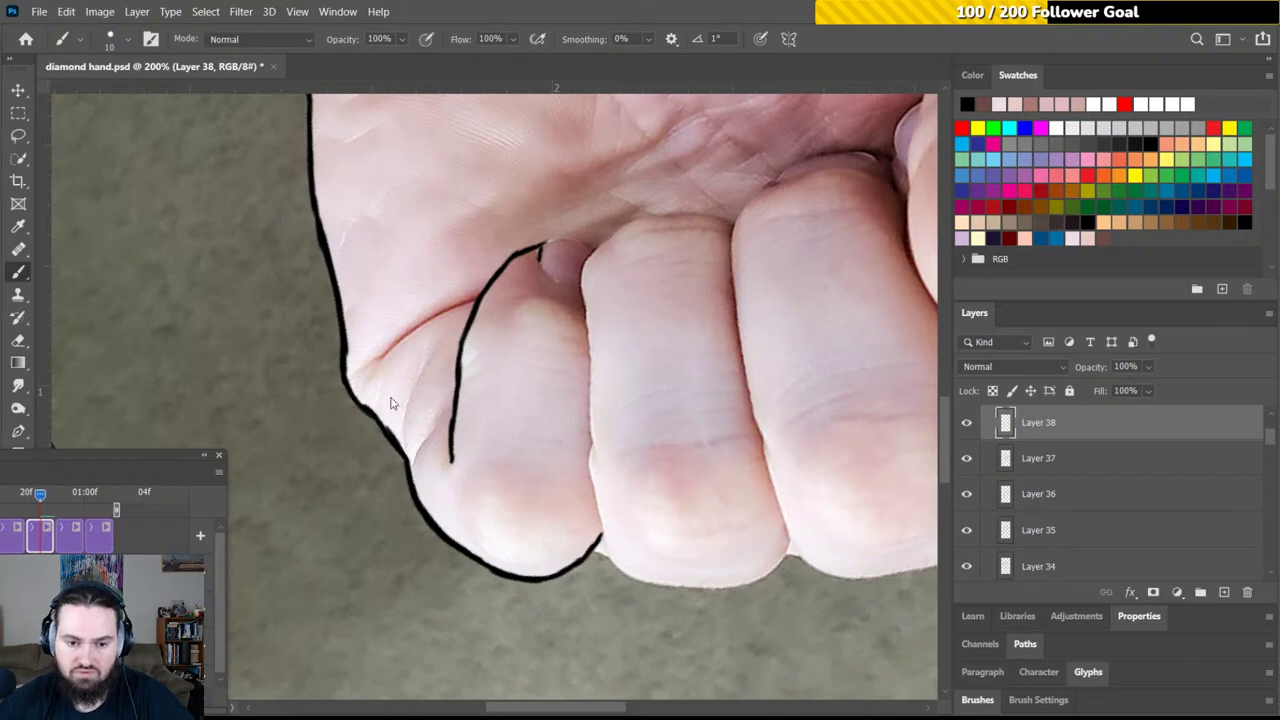
# Draw the palm crease at the base of the little finger and two short skin creases beside it
pyautogui.moveTo(372, 368); pyautogui.dragTo(458, 303)
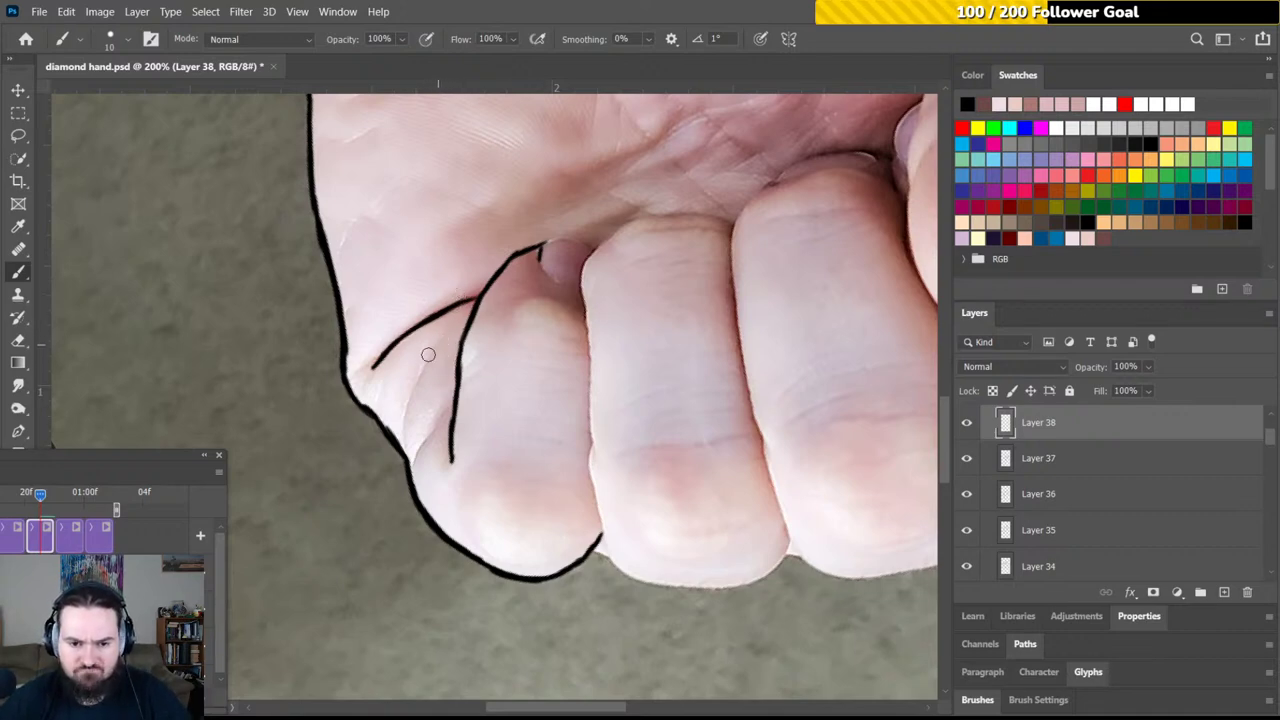
pyautogui.moveTo(441, 337); pyautogui.dragTo(404, 418)
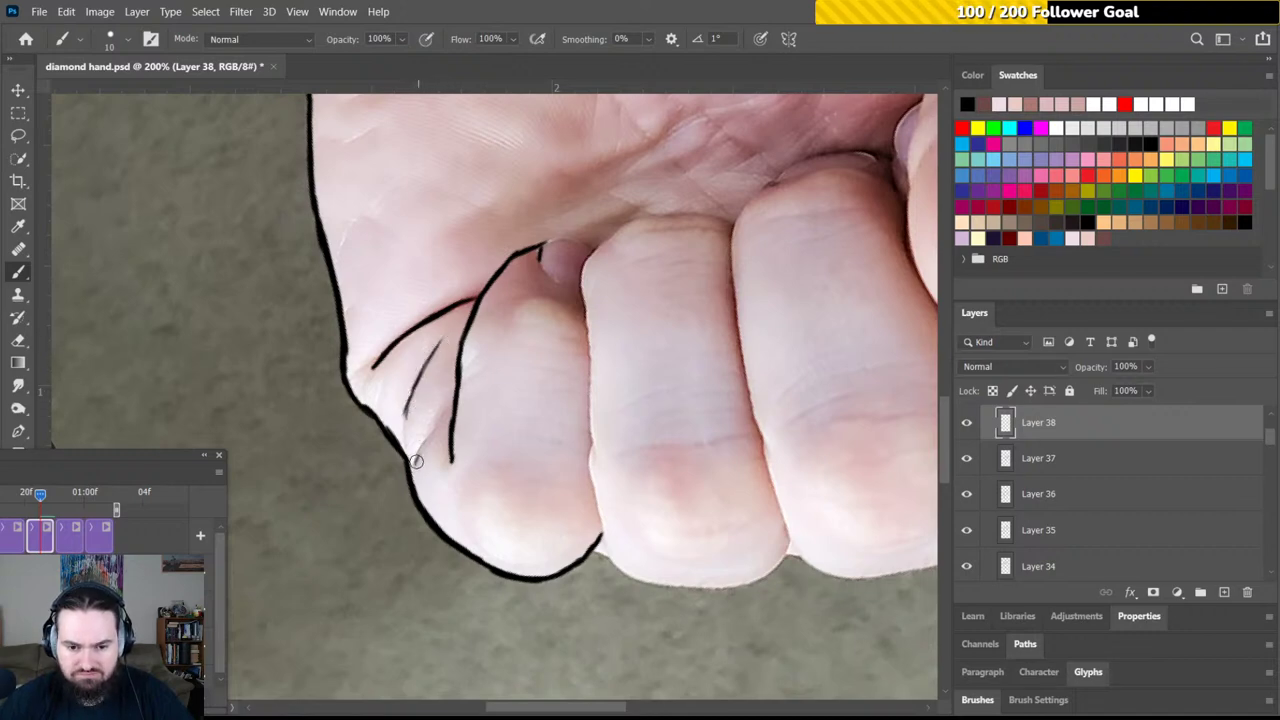
pyautogui.moveTo(418, 451); pyautogui.dragTo(441, 418)
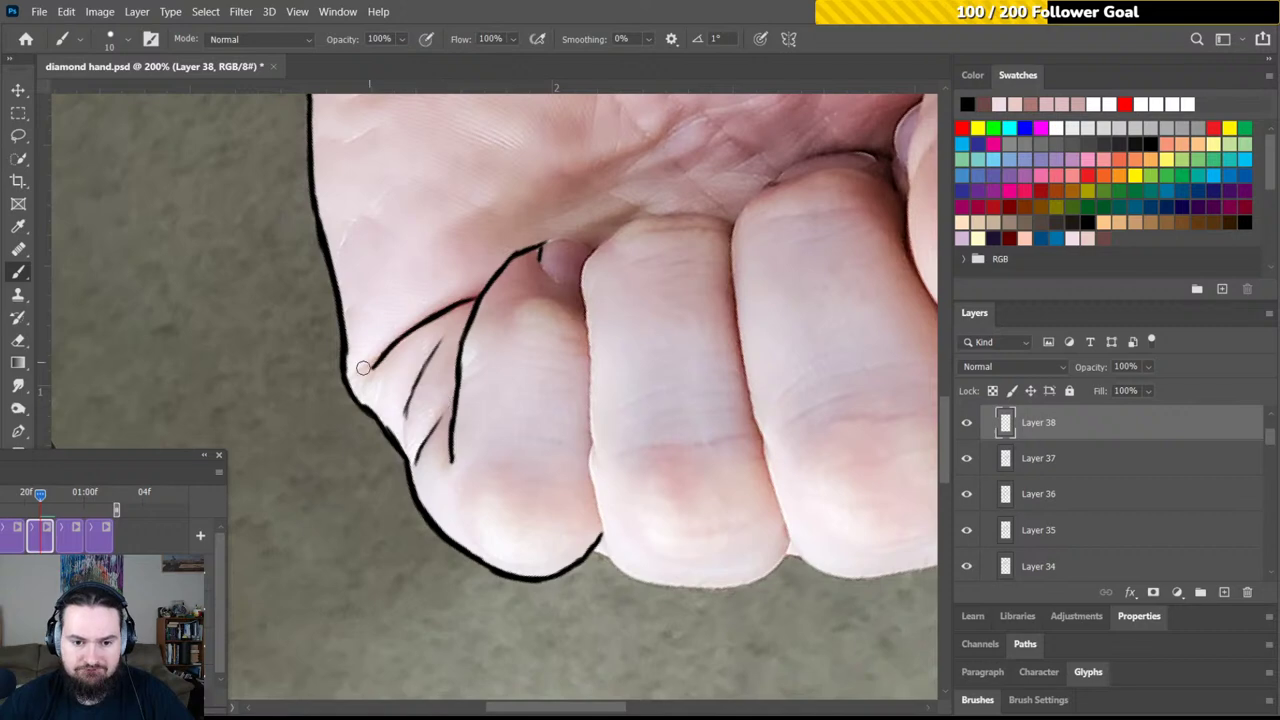
pyautogui.moveTo(356, 373); pyautogui.dragTo(376, 358)
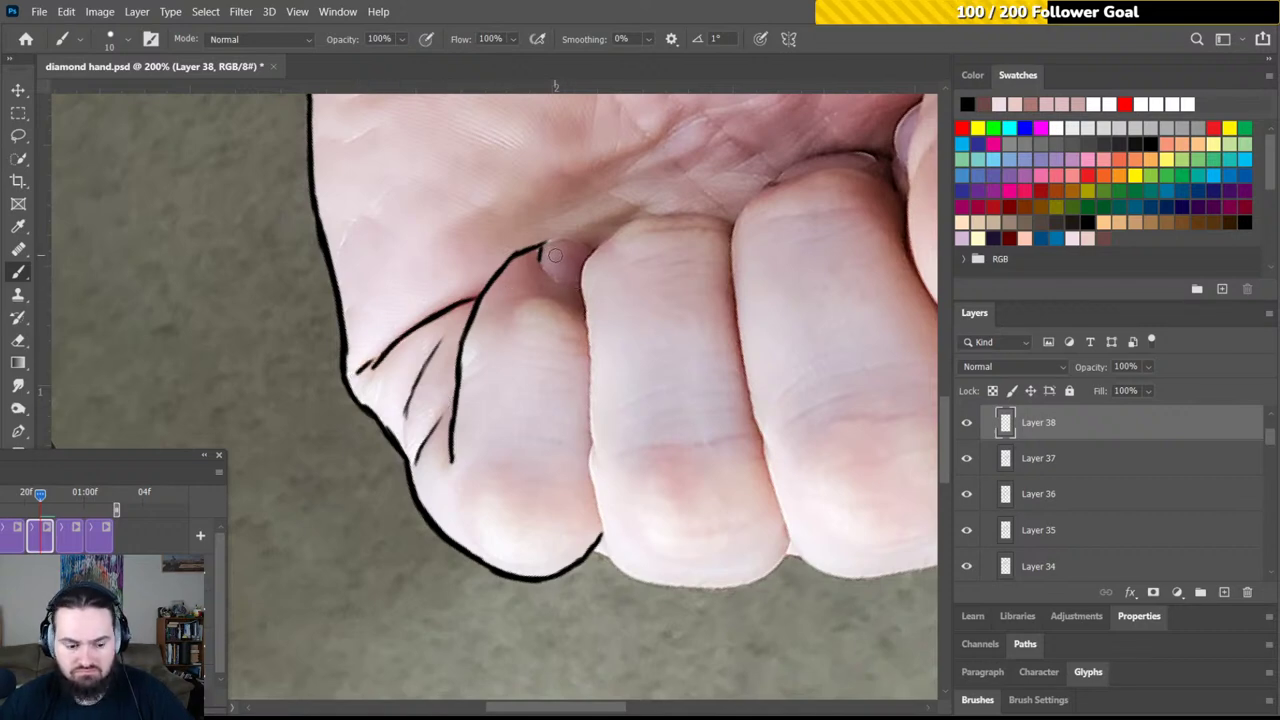
# Outline the tip of the little finger around its nail, from the nail edge to the ring finger
pyautogui.press('r')
pyautogui.moveTo(554, 256)
pyautogui.mouseDown()
pyautogui.moveTo(523, 234)
pyautogui.moveTo(488, 261)
pyautogui.moveTo(566, 363)
pyautogui.moveTo(540, 302)
pyautogui.moveTo(504, 326)
pyautogui.mouseUp()
pyautogui.press('r')
pyautogui.press('b')
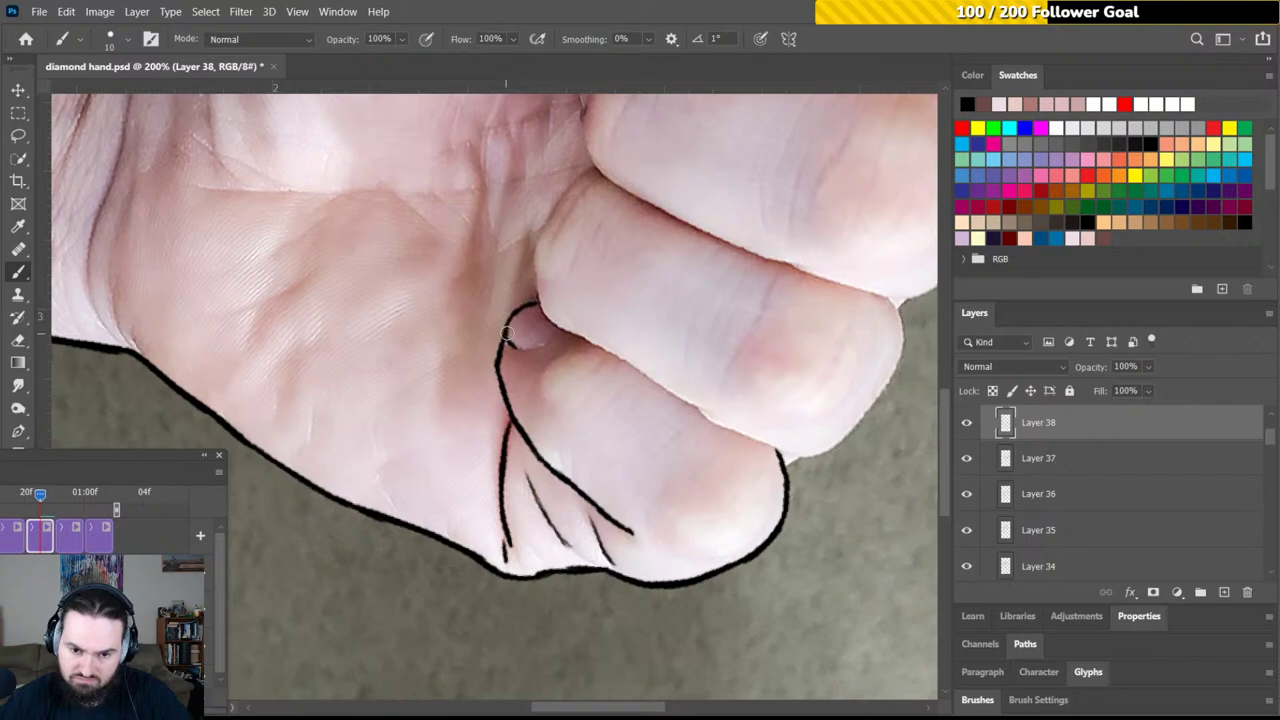
pyautogui.press('r')
pyautogui.moveTo(523, 294); pyautogui.dragTo(611, 371)
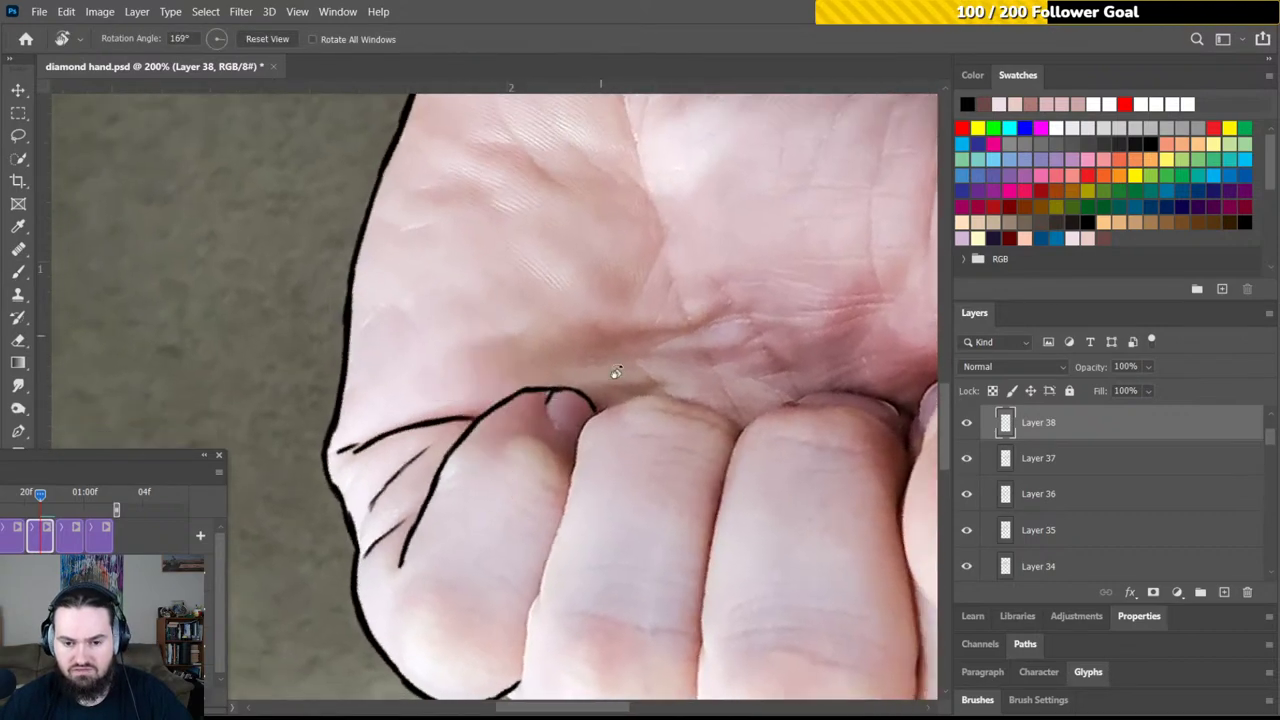
pyautogui.moveTo(562, 414)
pyautogui.mouseDown()
pyautogui.moveTo(503, 286)
pyautogui.moveTo(609, 289)
pyautogui.moveTo(634, 329)
pyautogui.moveTo(583, 346)
pyautogui.moveTo(544, 338)
pyautogui.moveTo(533, 317)
pyautogui.mouseUp()
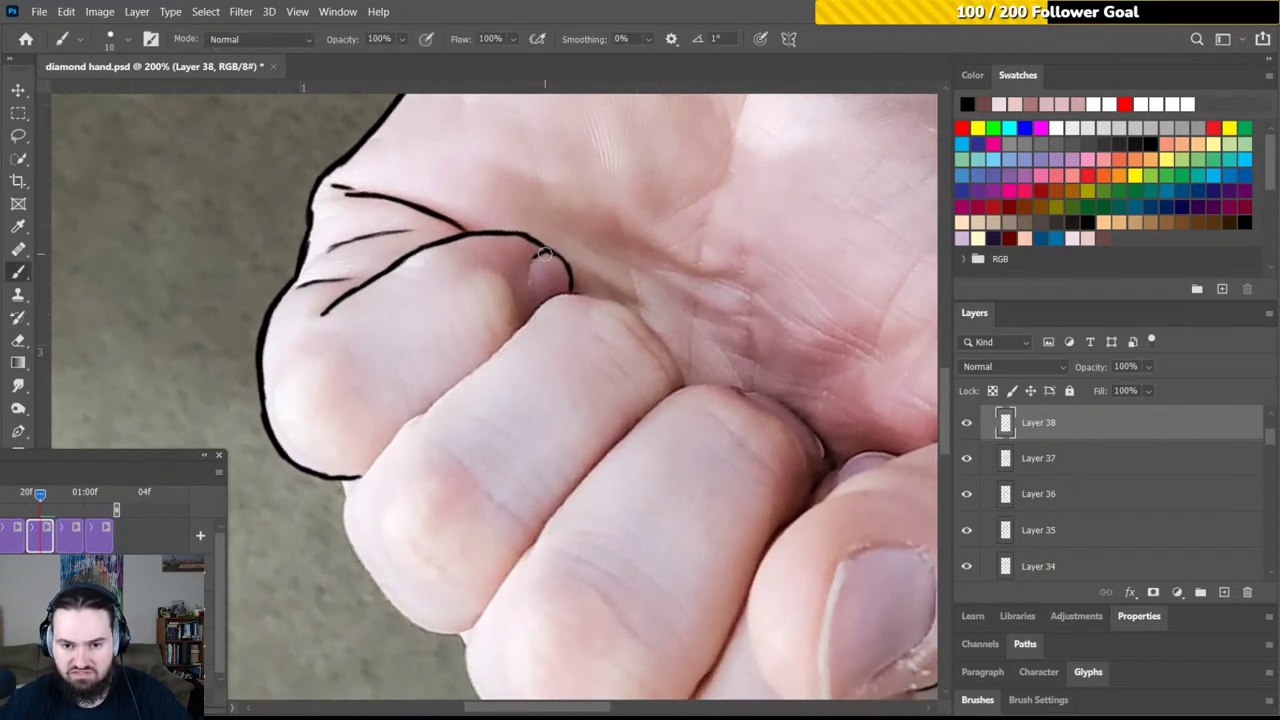
# Close the little fingernail's outline and draw the dividing line between the little and ring fingers up to the ring finger's knuckle
pyautogui.moveTo(542, 254); pyautogui.dragTo(526, 283)
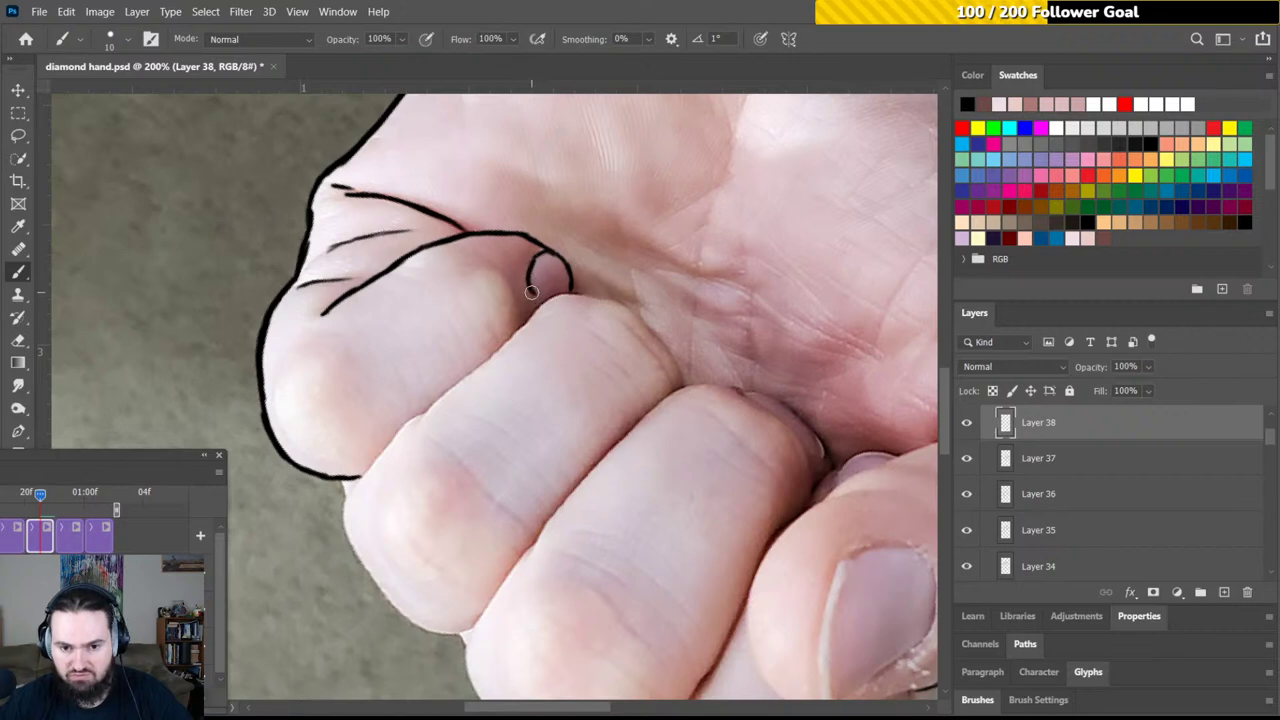
pyautogui.moveTo(536, 294); pyautogui.dragTo(558, 293)
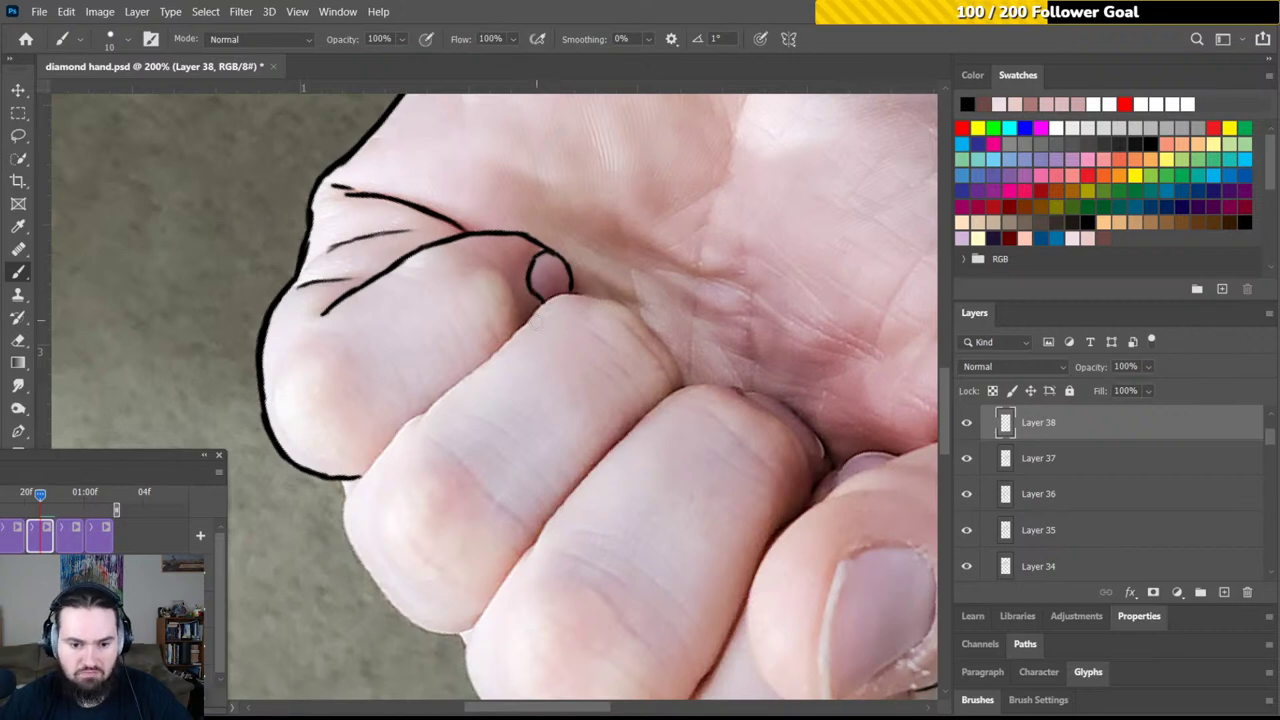
pyautogui.moveTo(425, 411)
pyautogui.mouseDown()
pyautogui.moveTo(538, 304)
pyautogui.moveTo(561, 300)
pyautogui.mouseUp()
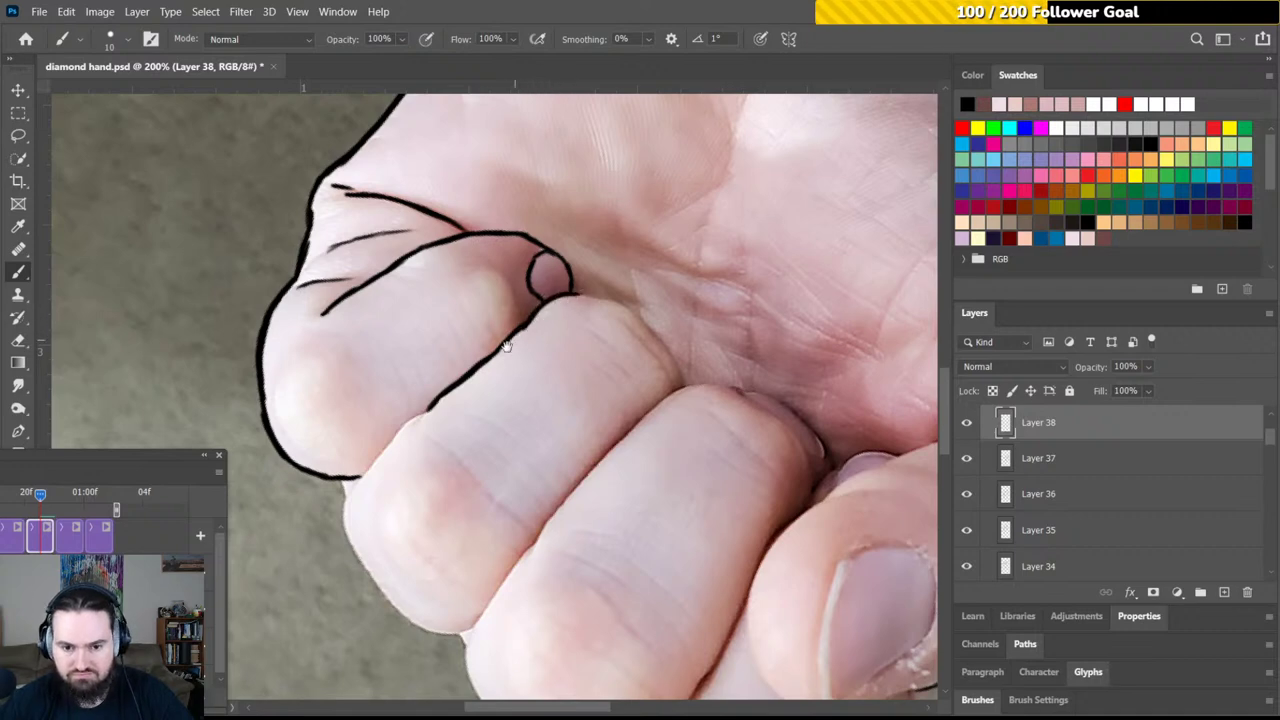
pyautogui.moveTo(486, 371)
pyautogui.mouseDown()
pyautogui.moveTo(589, 236)
pyautogui.moveTo(509, 286)
pyautogui.moveTo(446, 386)
pyautogui.mouseUp()
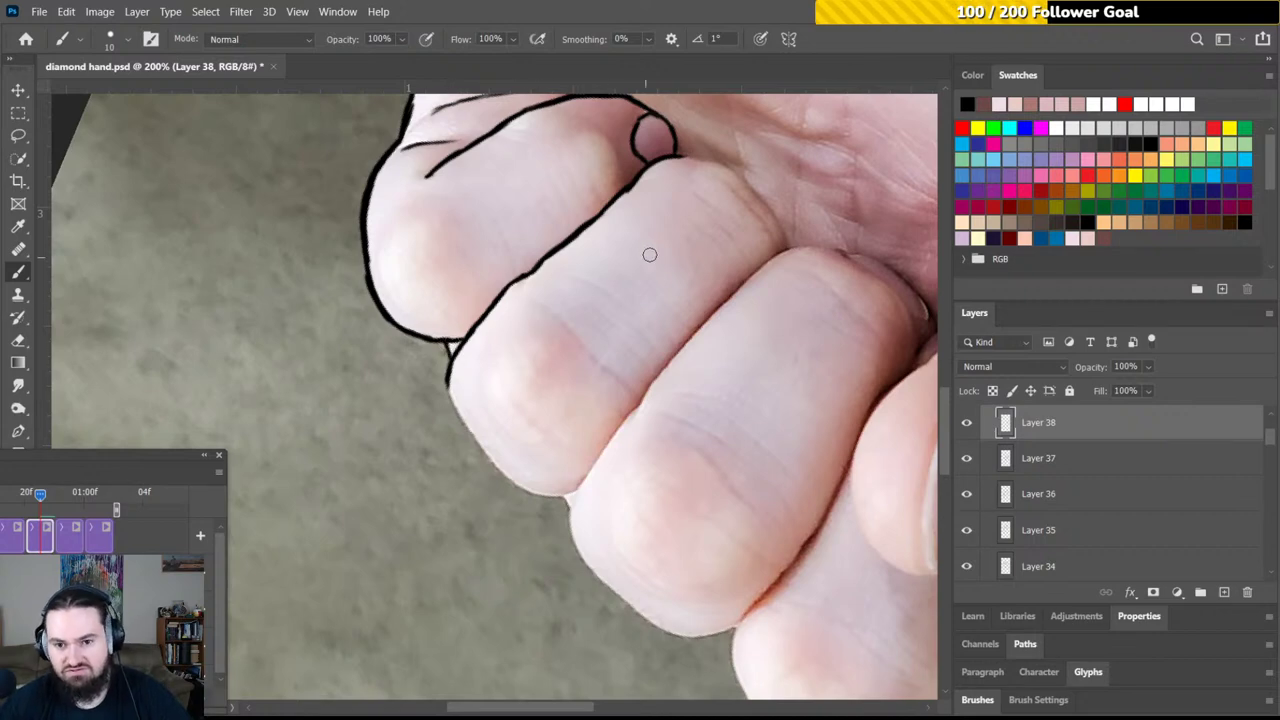
# Outline the ring finger's tip where it meets the palm, from the little finger to the middle finger
pyautogui.press('r')
pyautogui.moveTo(709, 194); pyautogui.dragTo(600, 243)
pyautogui.scroll(5, 580, 334)
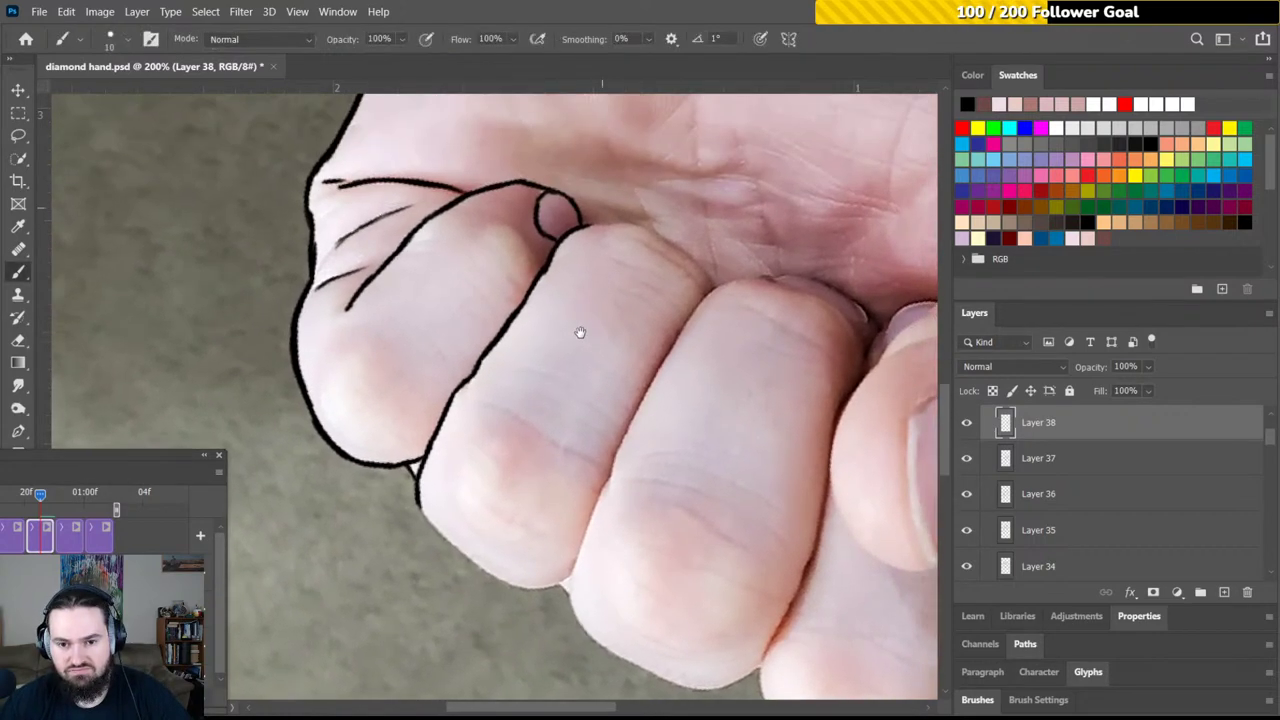
pyautogui.moveTo(640, 414)
pyautogui.mouseDown()
pyautogui.moveTo(591, 343)
pyautogui.moveTo(615, 294)
pyautogui.moveTo(503, 294)
pyautogui.moveTo(464, 270)
pyautogui.mouseUp()
pyautogui.press('r')
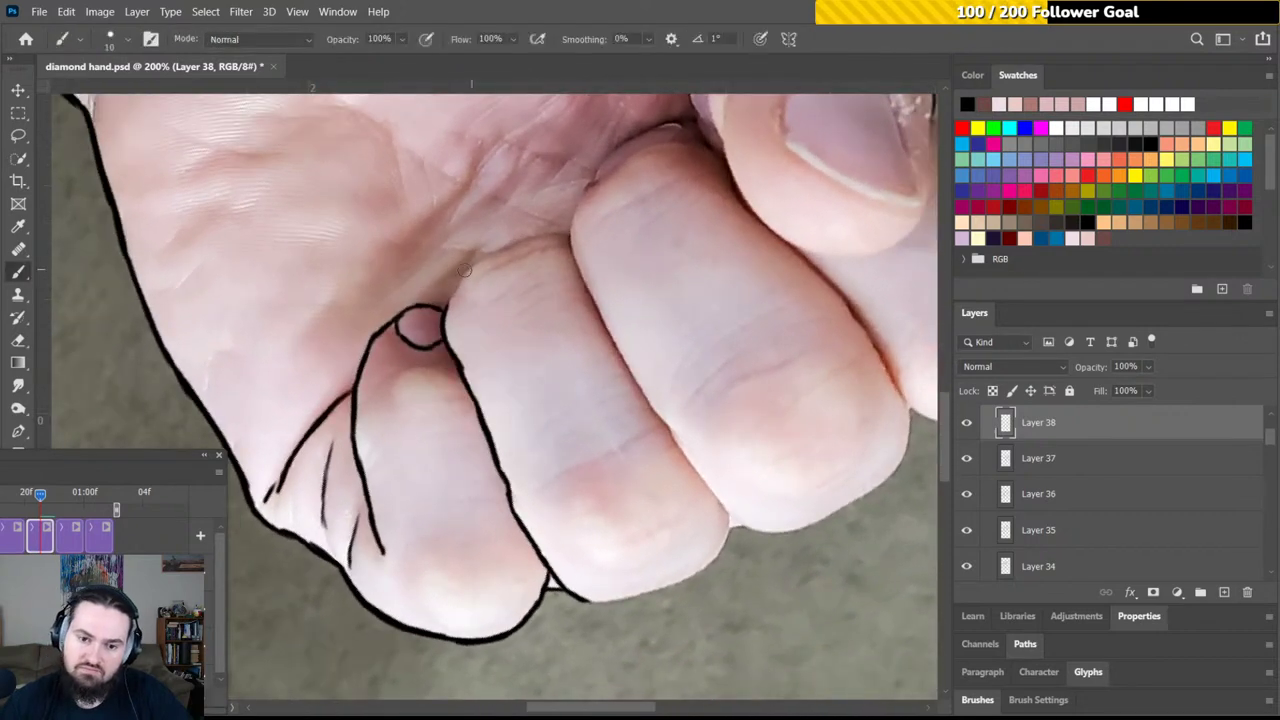
pyautogui.moveTo(448, 302)
pyautogui.mouseDown()
pyautogui.moveTo(480, 260)
pyautogui.moveTo(465, 276)
pyautogui.moveTo(535, 236)
pyautogui.moveTo(513, 245)
pyautogui.moveTo(547, 235)
pyautogui.mouseUp()
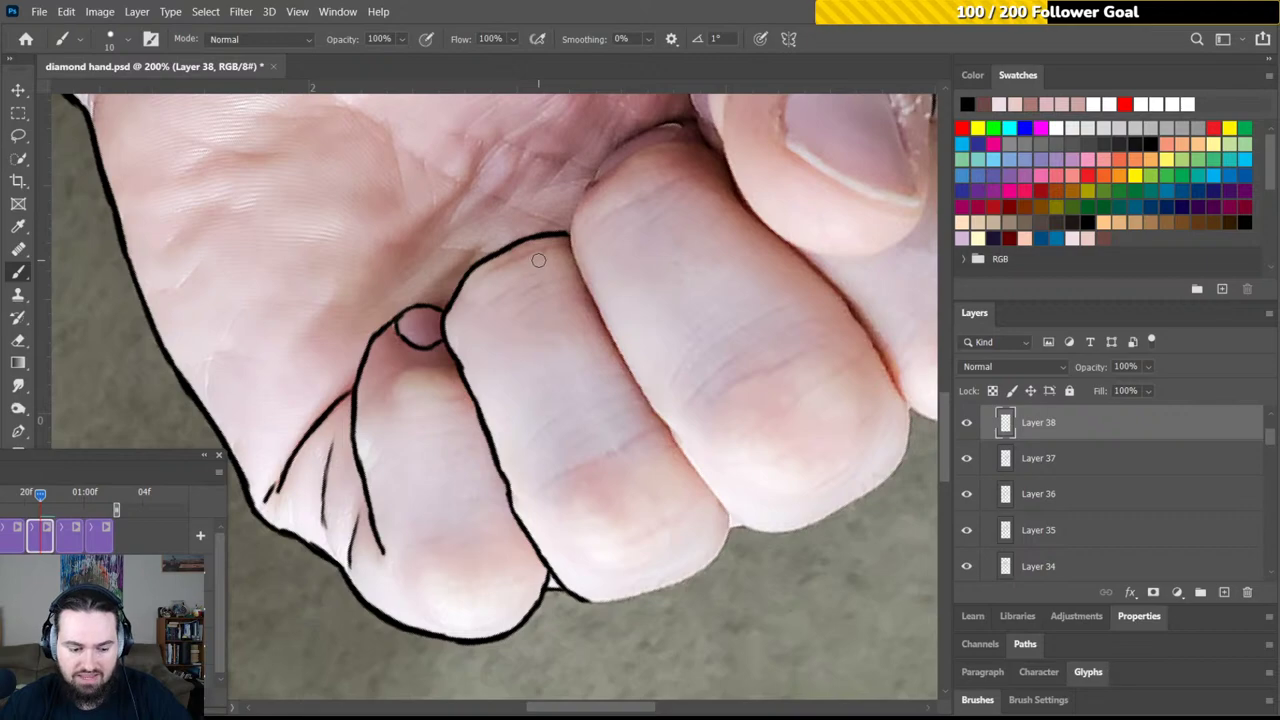
# Outline the ring finger's outer knuckle from the middle finger junction to the existing line beside the little finger
pyautogui.press('r')
pyautogui.moveTo(540, 259)
pyautogui.mouseDown()
pyautogui.moveTo(517, 252)
pyautogui.moveTo(423, 294)
pyautogui.moveTo(392, 336)
pyautogui.moveTo(380, 397)
pyautogui.moveTo(397, 363)
pyautogui.mouseUp()
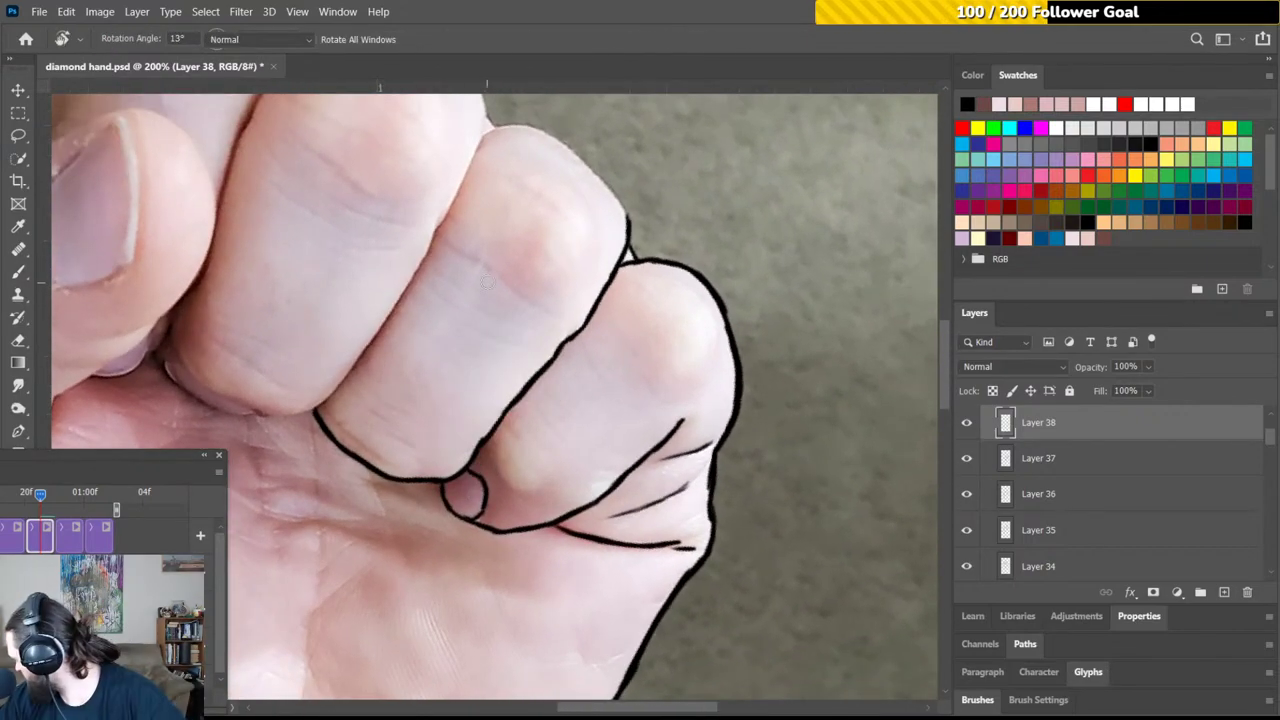
pyautogui.press('b')
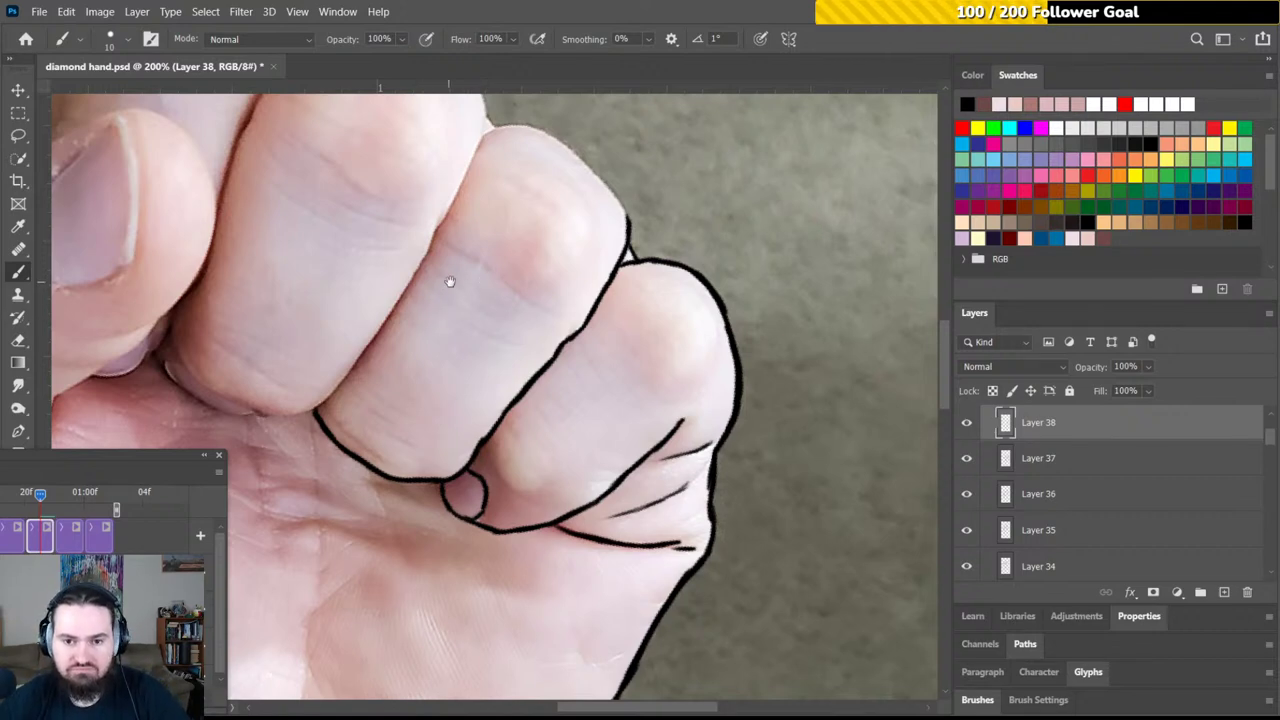
pyautogui.moveTo(449, 277); pyautogui.dragTo(485, 379)
pyautogui.press('r')
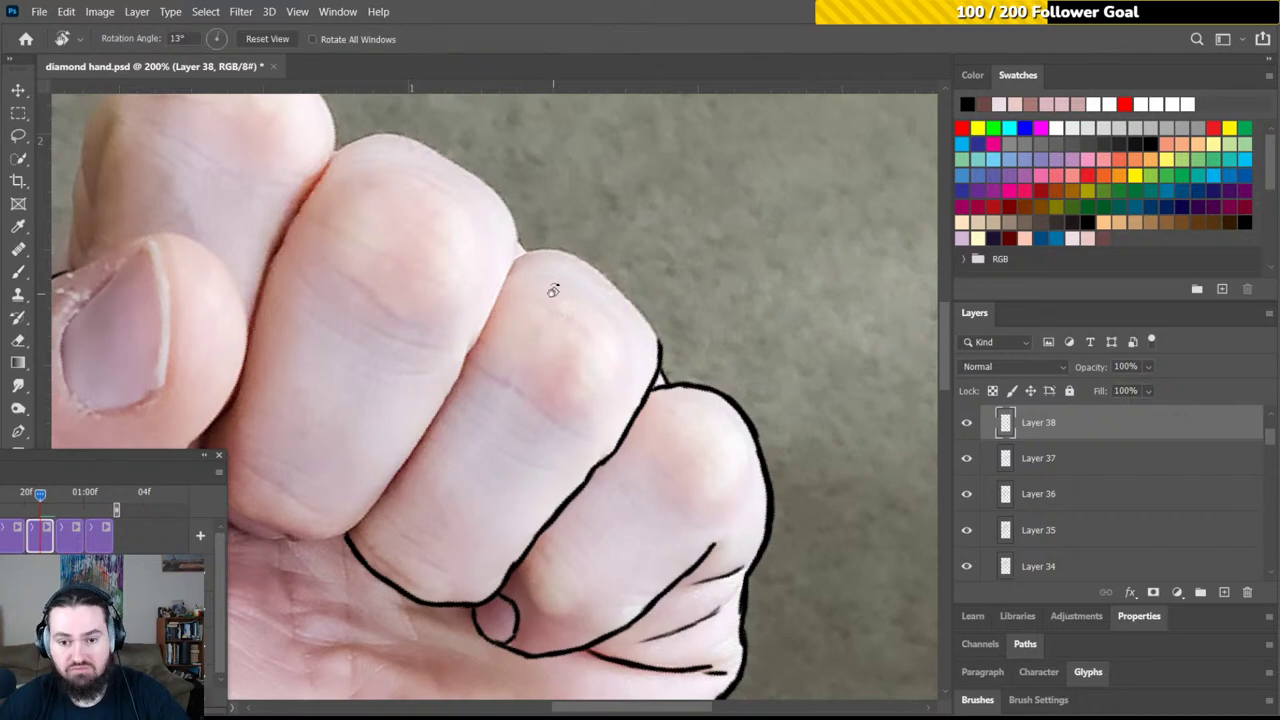
pyautogui.moveTo(551, 289); pyautogui.dragTo(499, 282)
pyautogui.press('b')
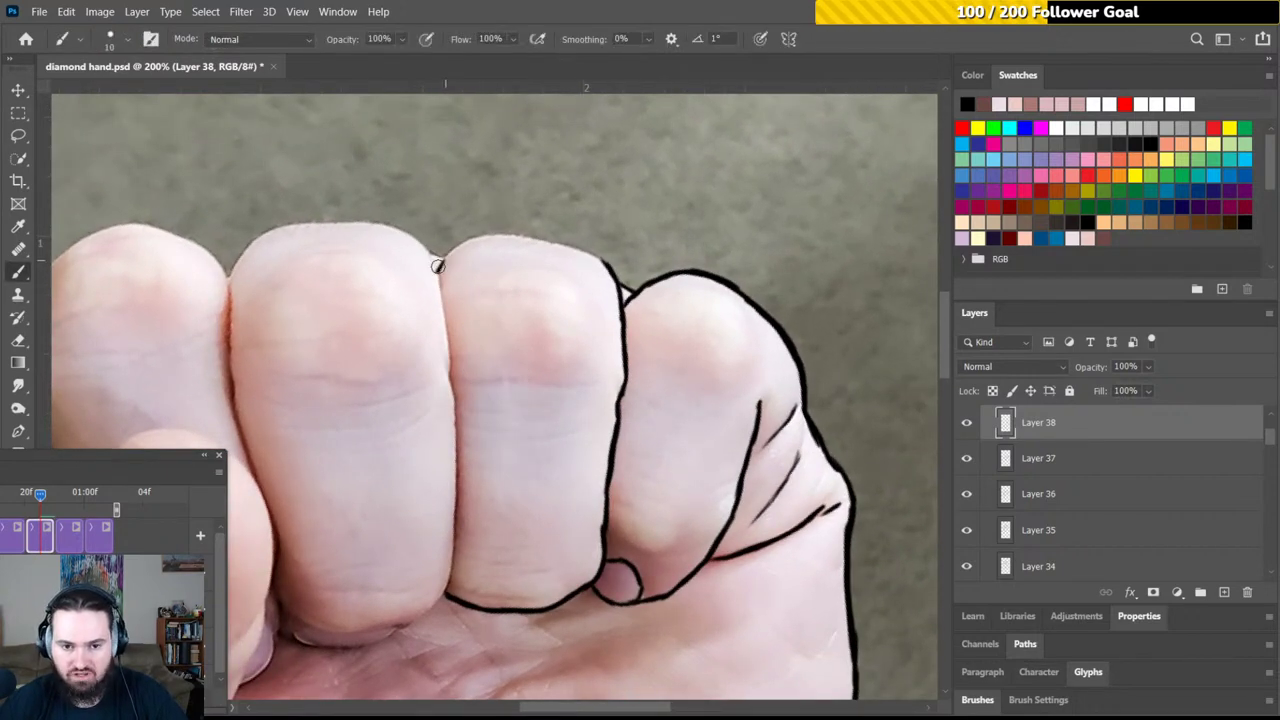
pyautogui.moveTo(437, 270)
pyautogui.mouseDown()
pyautogui.moveTo(492, 231)
pyautogui.moveTo(477, 236)
pyautogui.moveTo(515, 235)
pyautogui.mouseUp()
pyautogui.press('r')
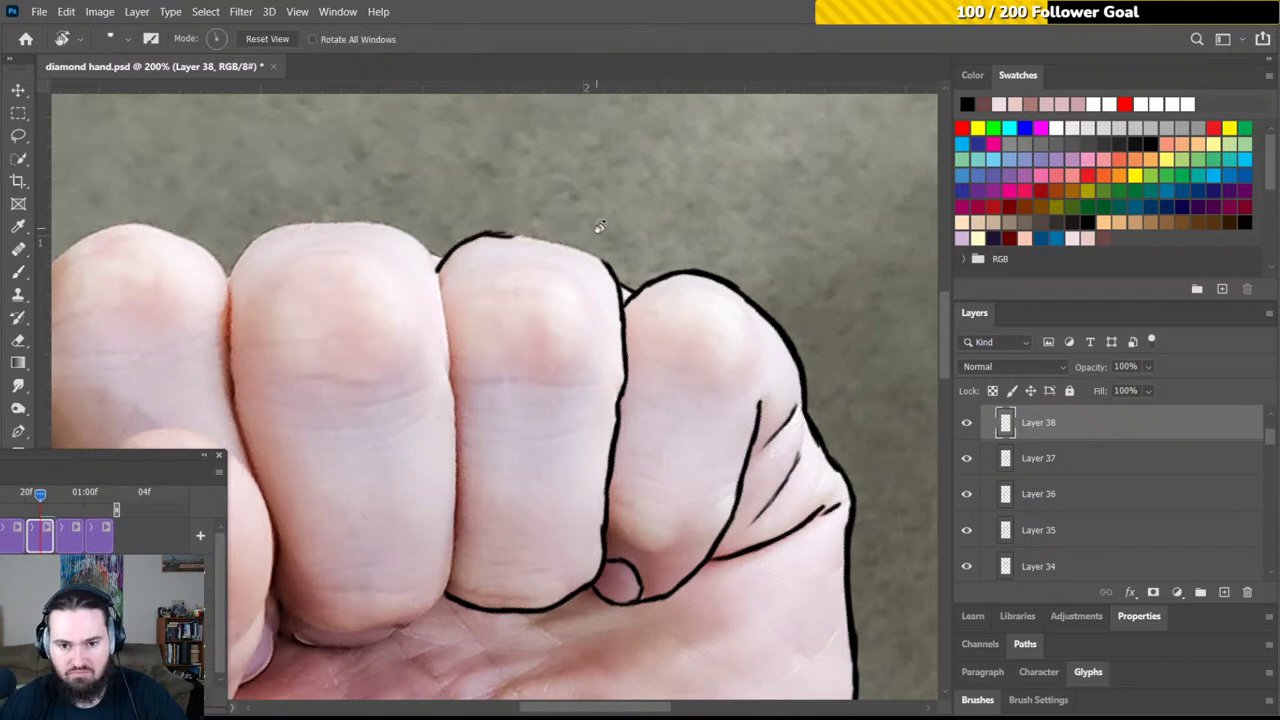
pyautogui.moveTo(600, 229)
pyautogui.mouseDown()
pyautogui.moveTo(520, 275)
pyautogui.moveTo(480, 266)
pyautogui.moveTo(541, 299)
pyautogui.moveTo(600, 303)
pyautogui.mouseUp()
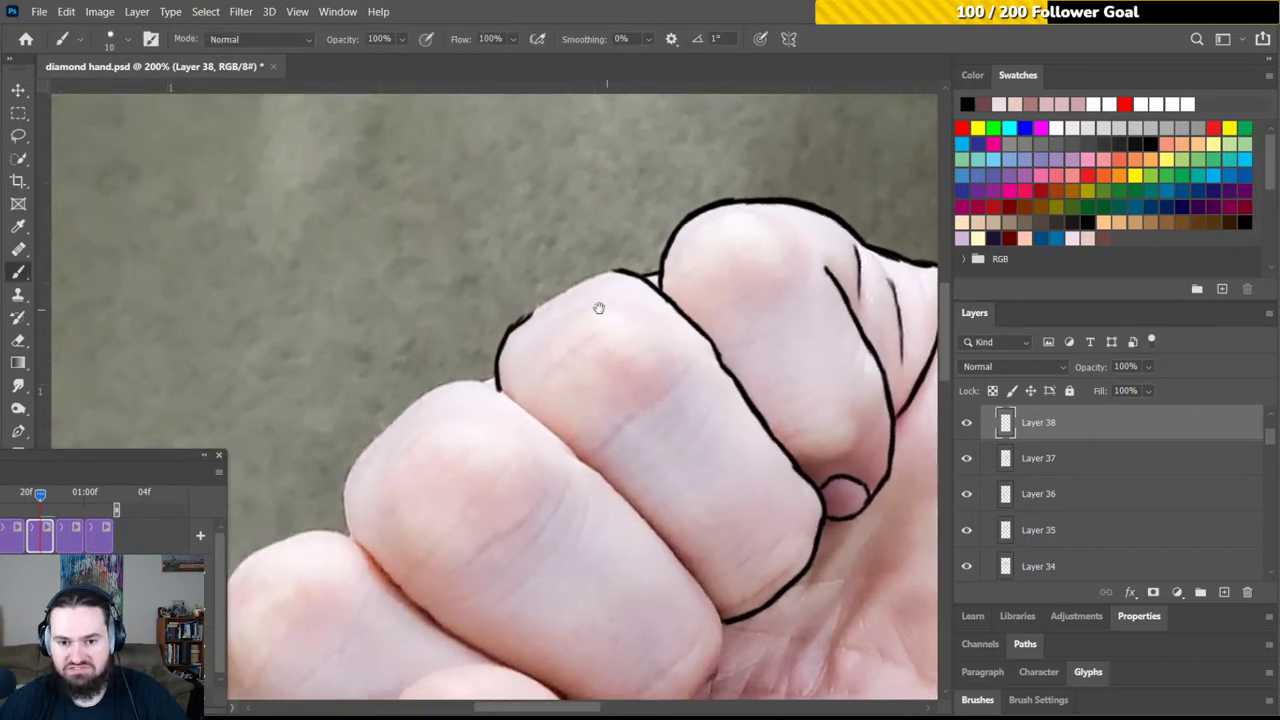
pyautogui.moveTo(510, 328); pyautogui.dragTo(598, 276)
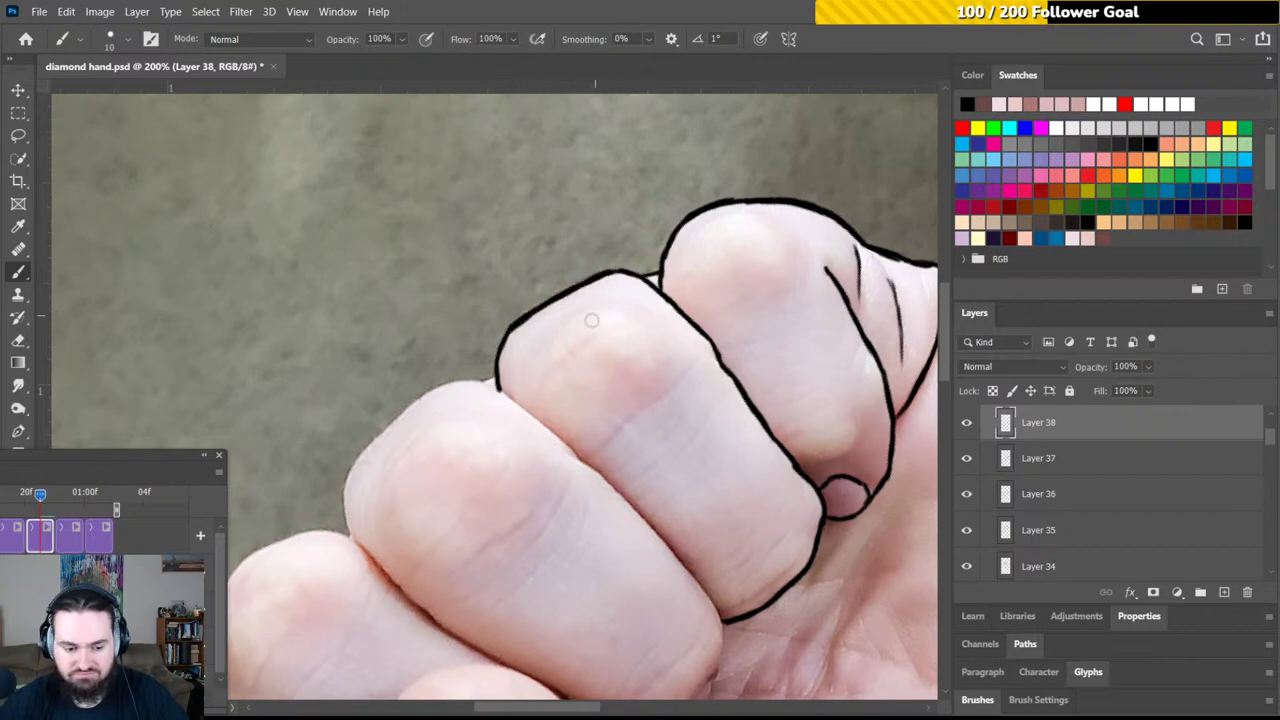
# Draw the dividing line between the ring and middle fingers, from the outer knuckle to the ring fingertip at the palm
pyautogui.press('r')
pyautogui.moveTo(623, 307)
pyautogui.mouseDown()
pyautogui.moveTo(663, 397)
pyautogui.moveTo(626, 503)
pyautogui.mouseUp()
pyautogui.press('b')
pyautogui.moveTo(537, 454)
pyautogui.mouseDown()
pyautogui.moveTo(517, 331)
pyautogui.moveTo(531, 306)
pyautogui.moveTo(606, 343)
pyautogui.moveTo(554, 366)
pyautogui.moveTo(591, 331)
pyautogui.mouseUp()
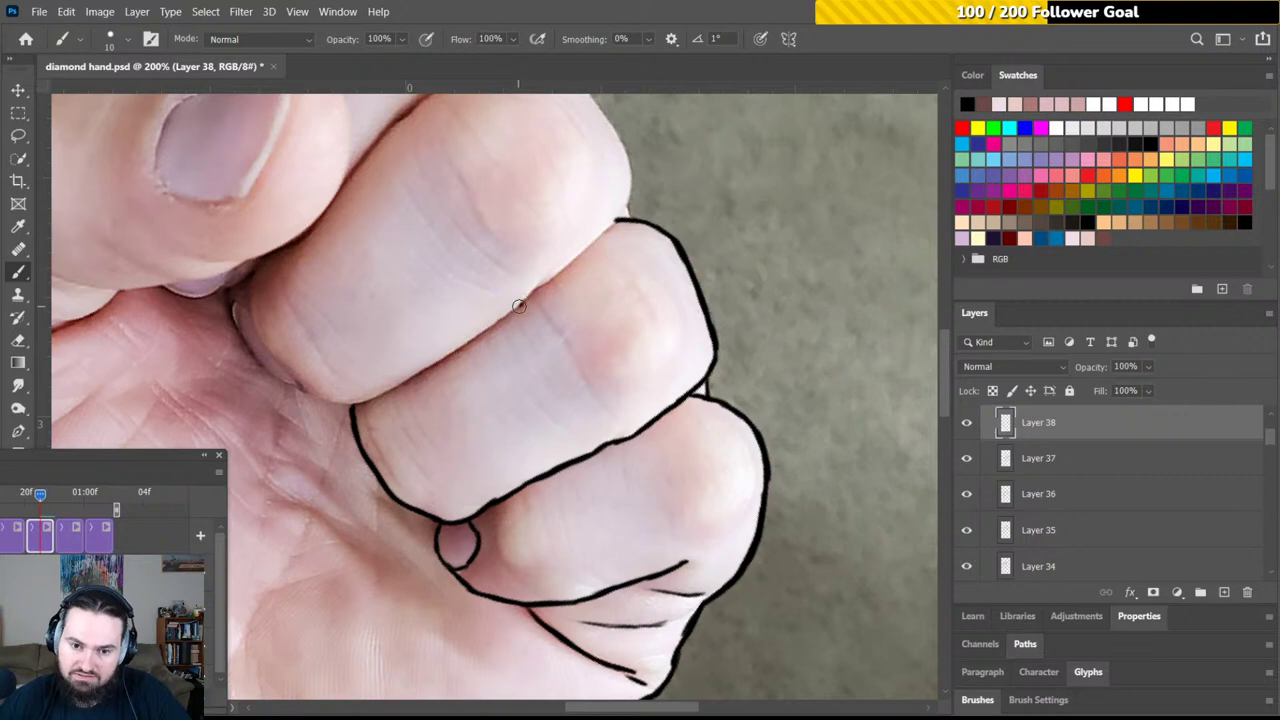
pyautogui.moveTo(519, 306); pyautogui.dragTo(611, 226)
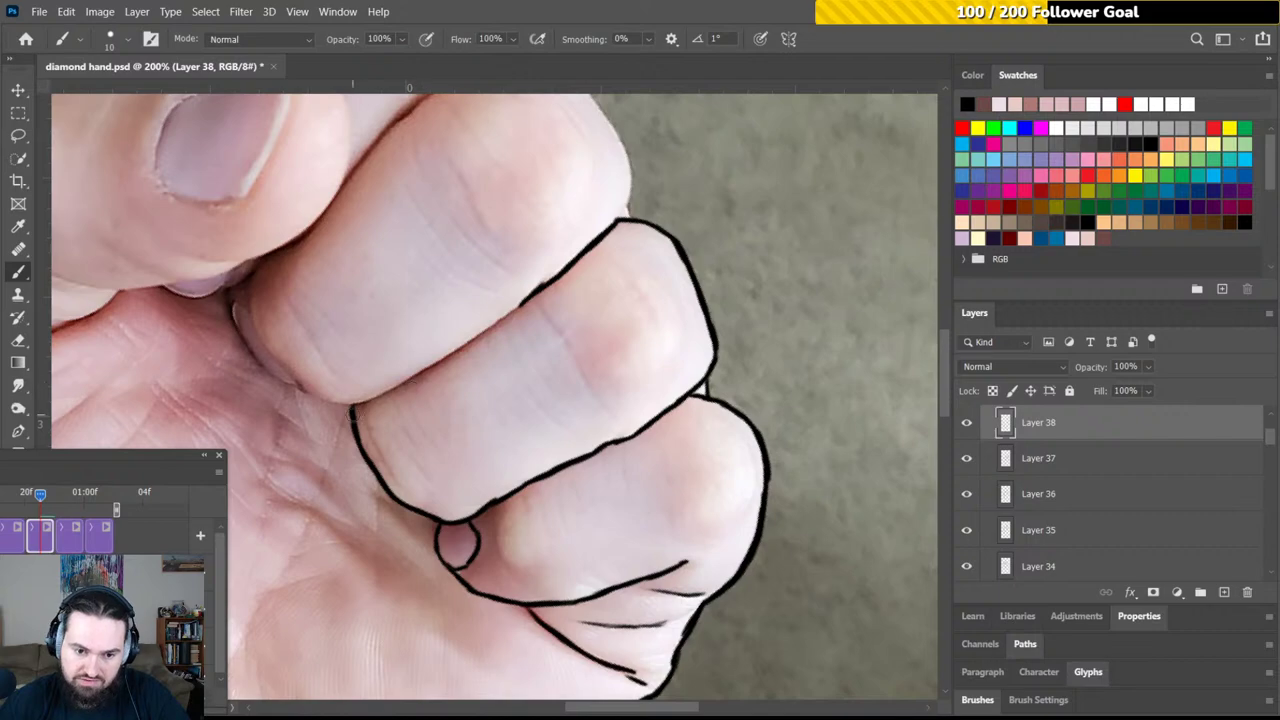
pyautogui.press('r')
pyautogui.moveTo(410, 336); pyautogui.dragTo(506, 409)
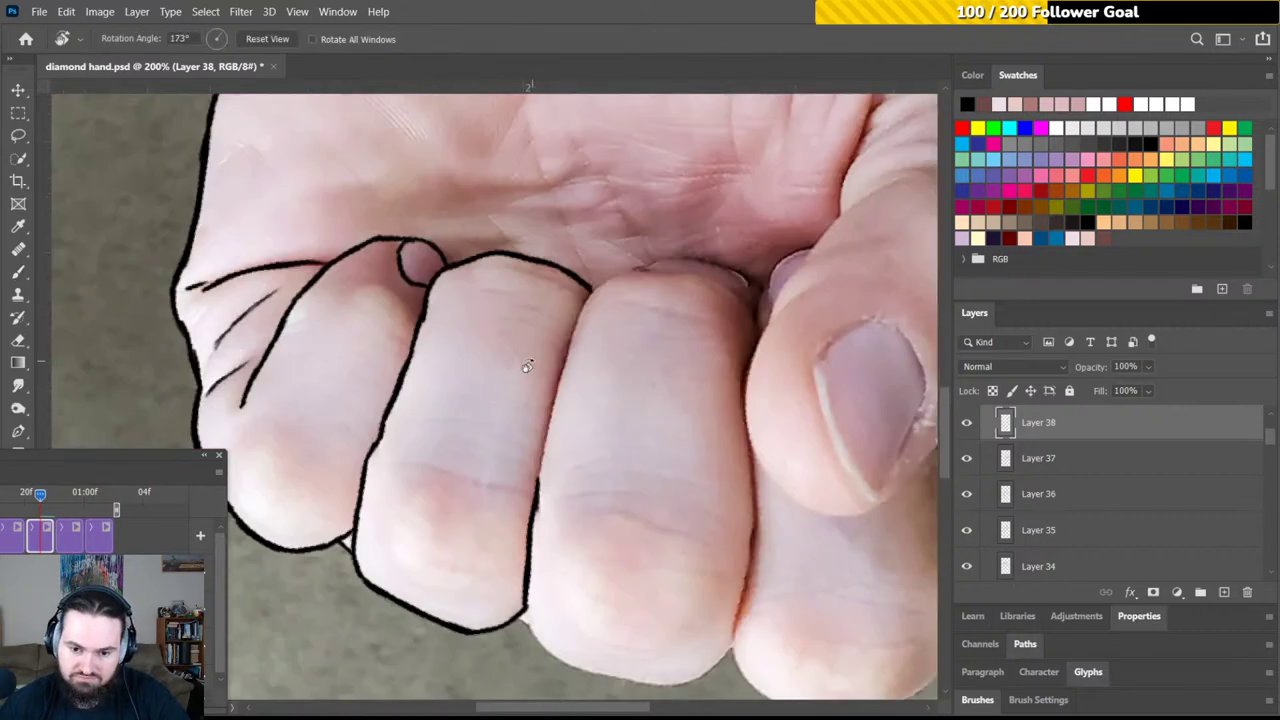
pyautogui.moveTo(528, 365)
pyautogui.mouseDown()
pyautogui.moveTo(580, 401)
pyautogui.moveTo(611, 289)
pyautogui.mouseUp()
pyautogui.press('b')
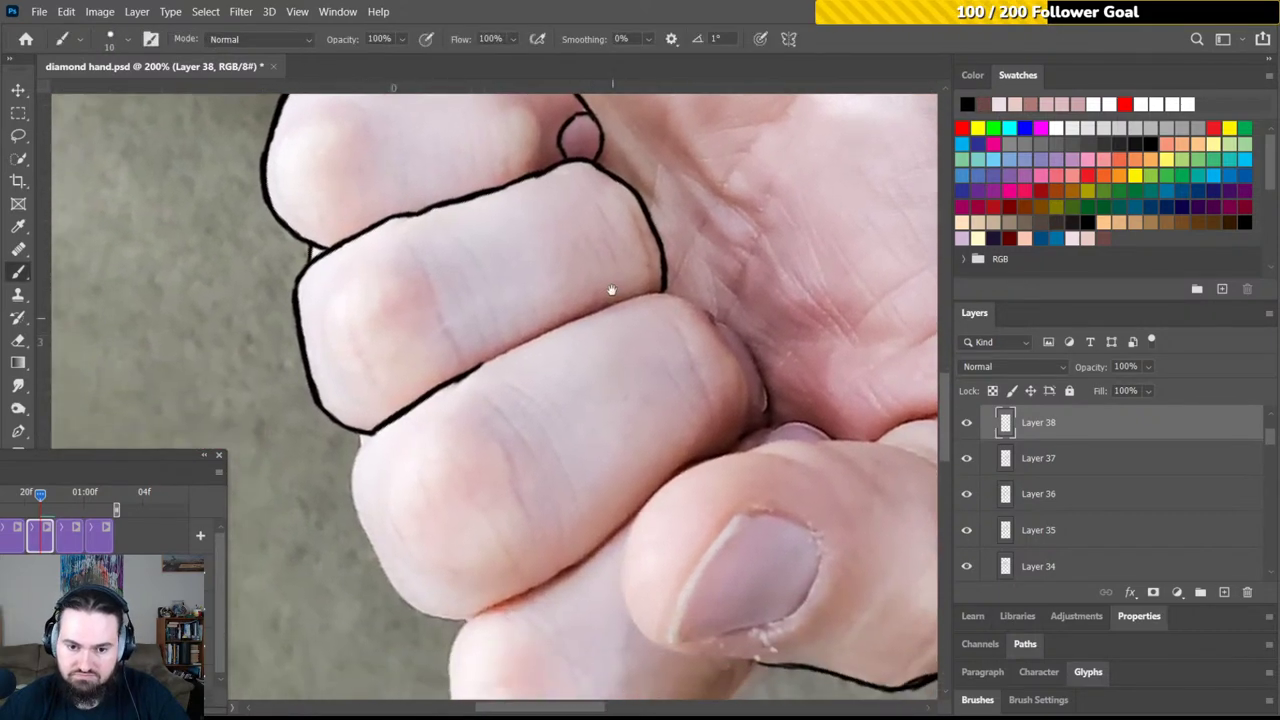
pyautogui.moveTo(471, 373); pyautogui.dragTo(652, 295)
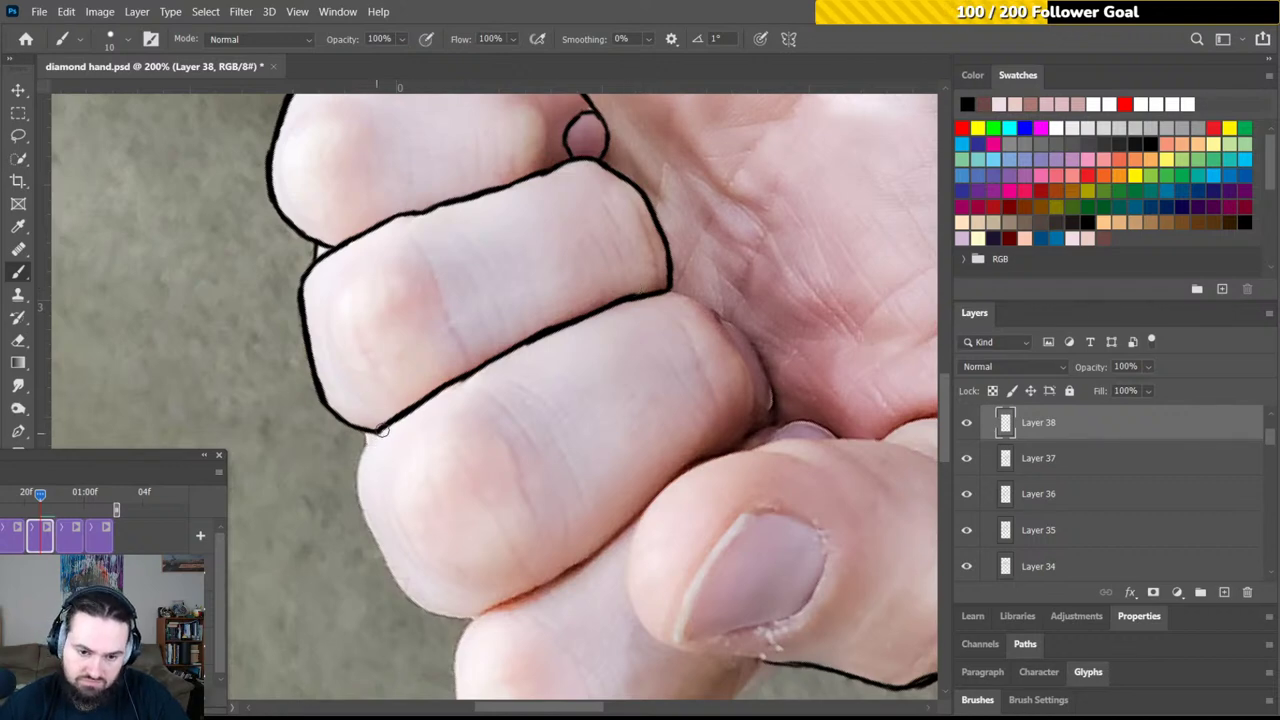
# Outline the middle finger's outer knuckle from the ring finger to the index finger junction, closing the small gap between the knuckles
pyautogui.moveTo(376, 430); pyautogui.dragTo(363, 514)
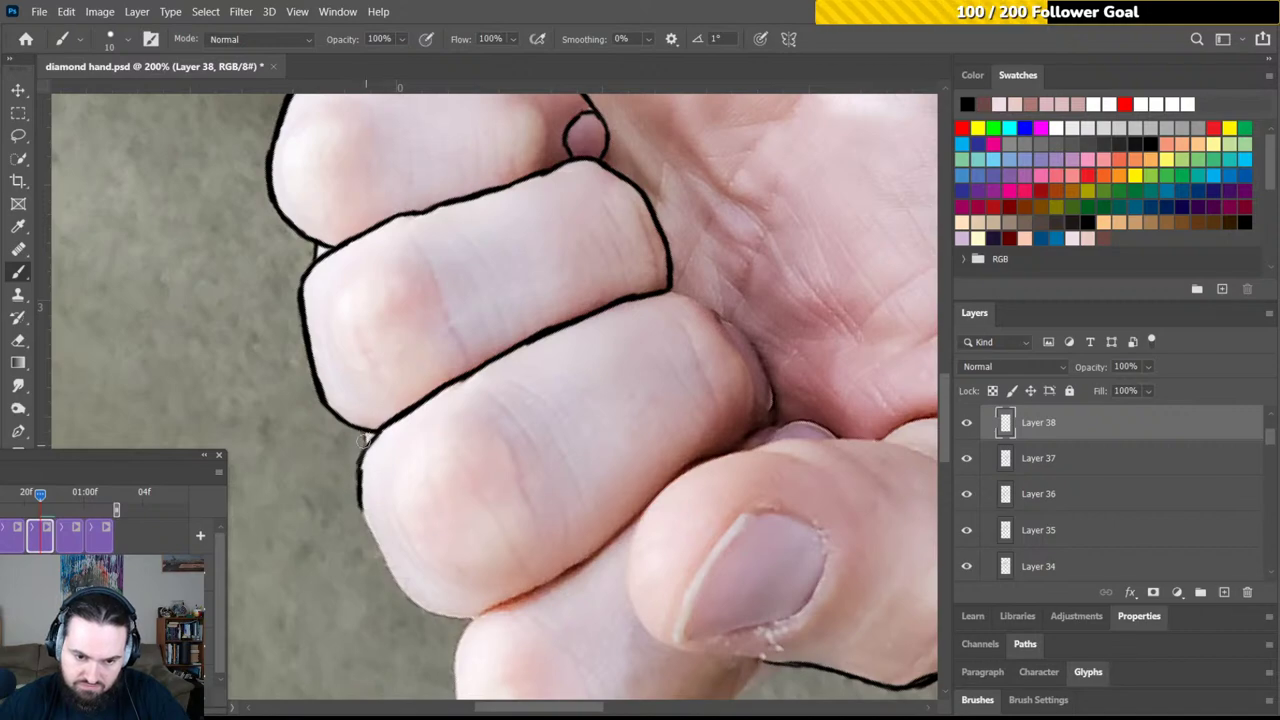
pyautogui.press('r')
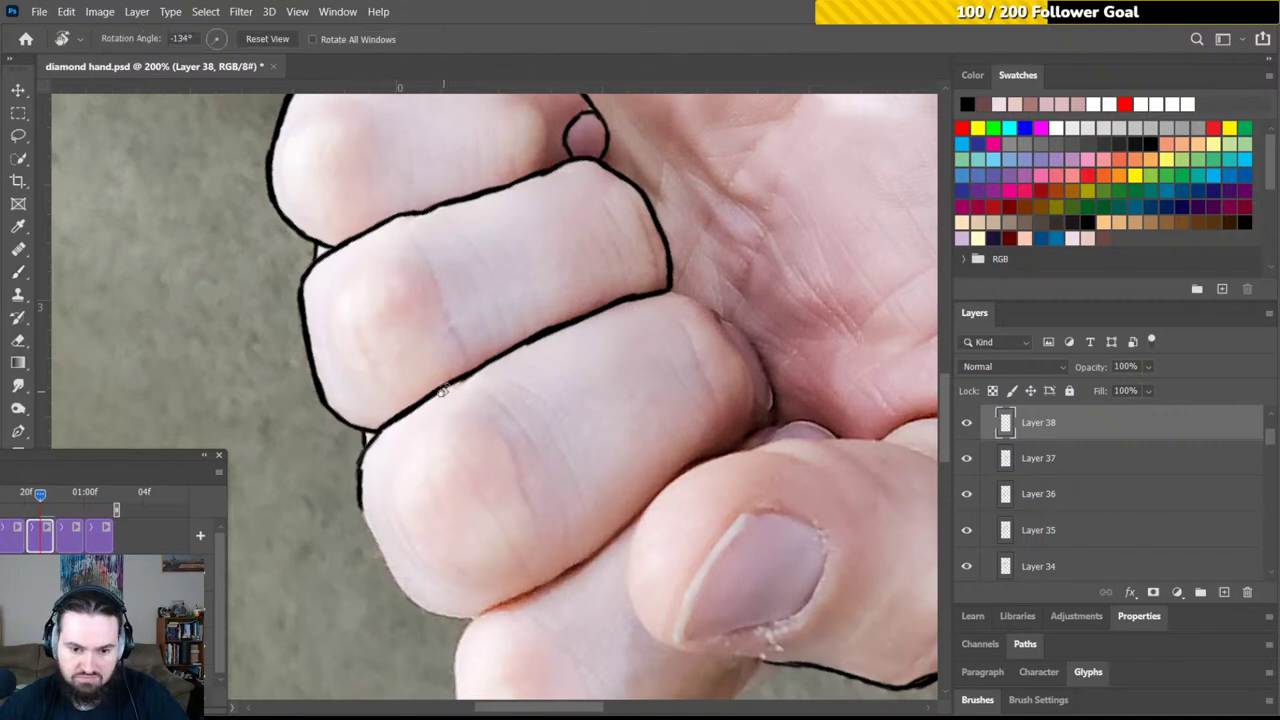
pyautogui.moveTo(444, 390)
pyautogui.mouseDown()
pyautogui.moveTo(560, 340)
pyautogui.moveTo(530, 320)
pyautogui.mouseUp()
pyautogui.press('b')
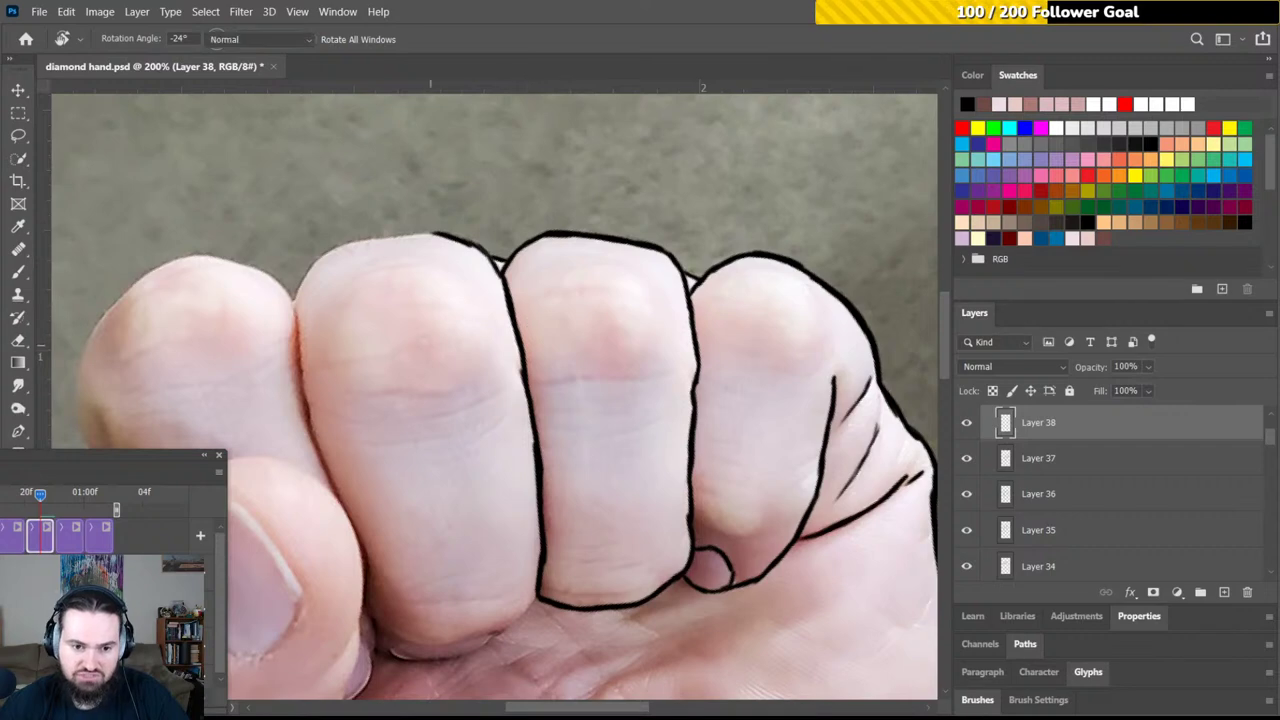
pyautogui.moveTo(340, 295)
pyautogui.mouseDown()
pyautogui.moveTo(458, 370)
pyautogui.moveTo(411, 376)
pyautogui.moveTo(462, 322)
pyautogui.mouseUp()
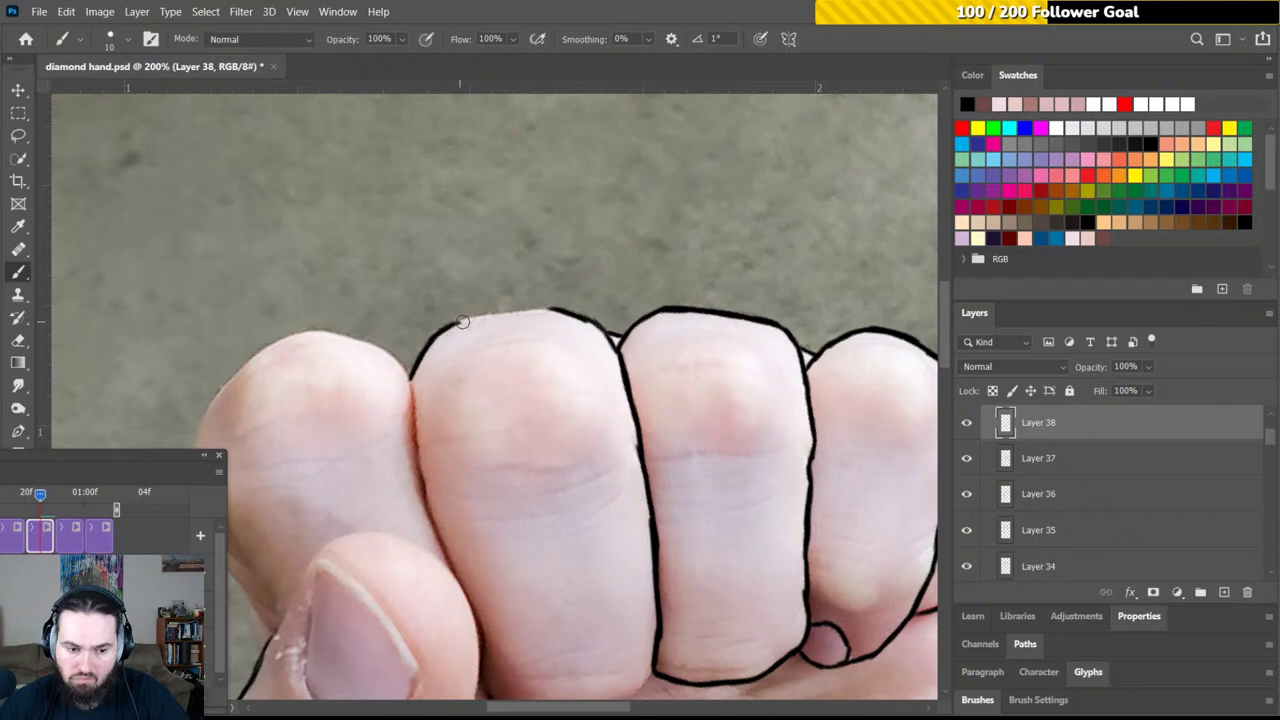
pyautogui.press('r')
pyautogui.moveTo(550, 326)
pyautogui.mouseDown()
pyautogui.moveTo(526, 301)
pyautogui.moveTo(435, 341)
pyautogui.moveTo(527, 289)
pyautogui.mouseUp()
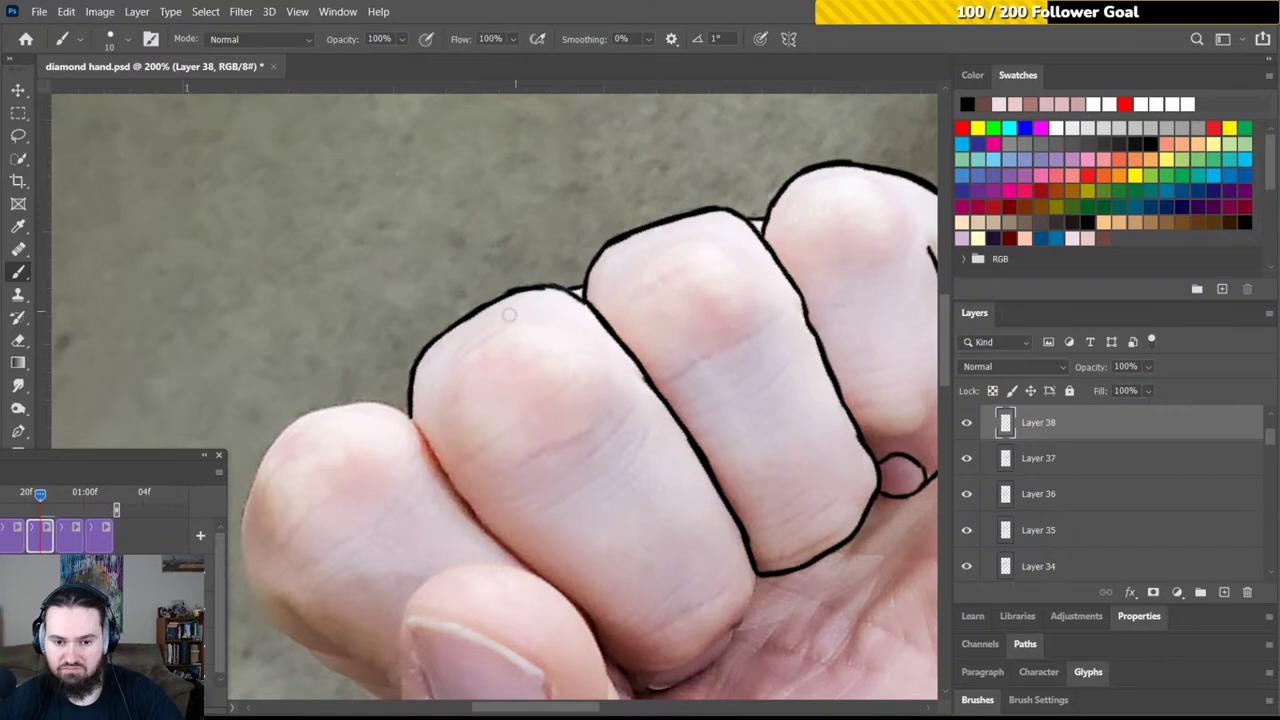
pyautogui.moveTo(460, 369)
pyautogui.mouseDown()
pyautogui.moveTo(494, 289)
pyautogui.moveTo(557, 263)
pyautogui.moveTo(648, 342)
pyautogui.moveTo(666, 429)
pyautogui.moveTo(560, 440)
pyautogui.moveTo(543, 417)
pyautogui.moveTo(554, 295)
pyautogui.mouseUp()
# Trace the middle finger's upper edge from its knuckle along the index finger and under the thumb tip
pyautogui.press('r')
pyautogui.press('b')
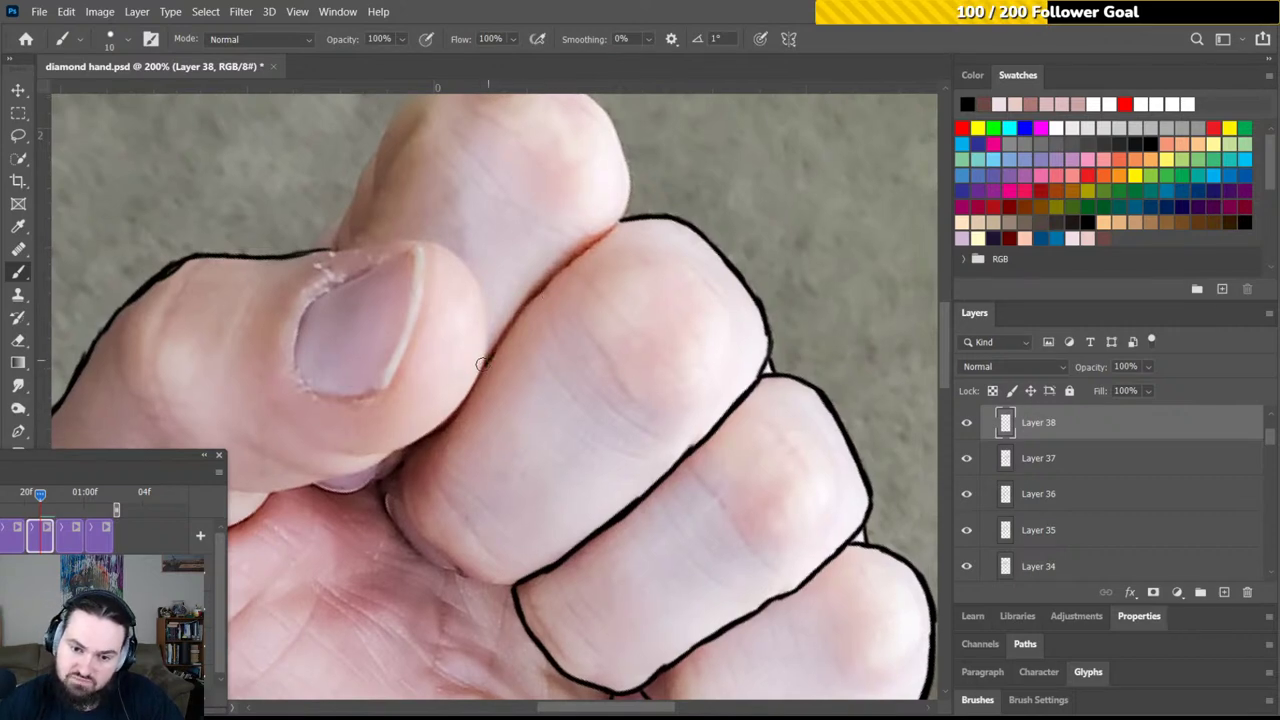
pyautogui.moveTo(482, 365); pyautogui.dragTo(616, 224)
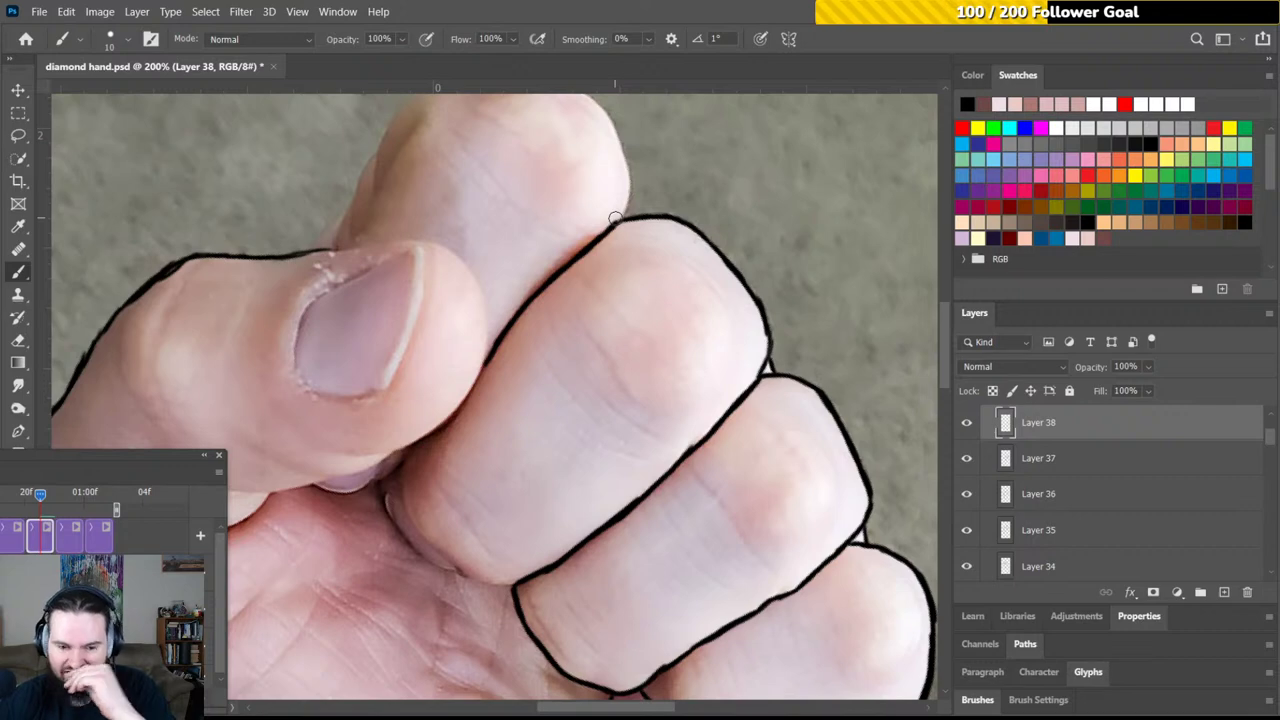
pyautogui.moveTo(500, 370); pyautogui.dragTo(576, 270)
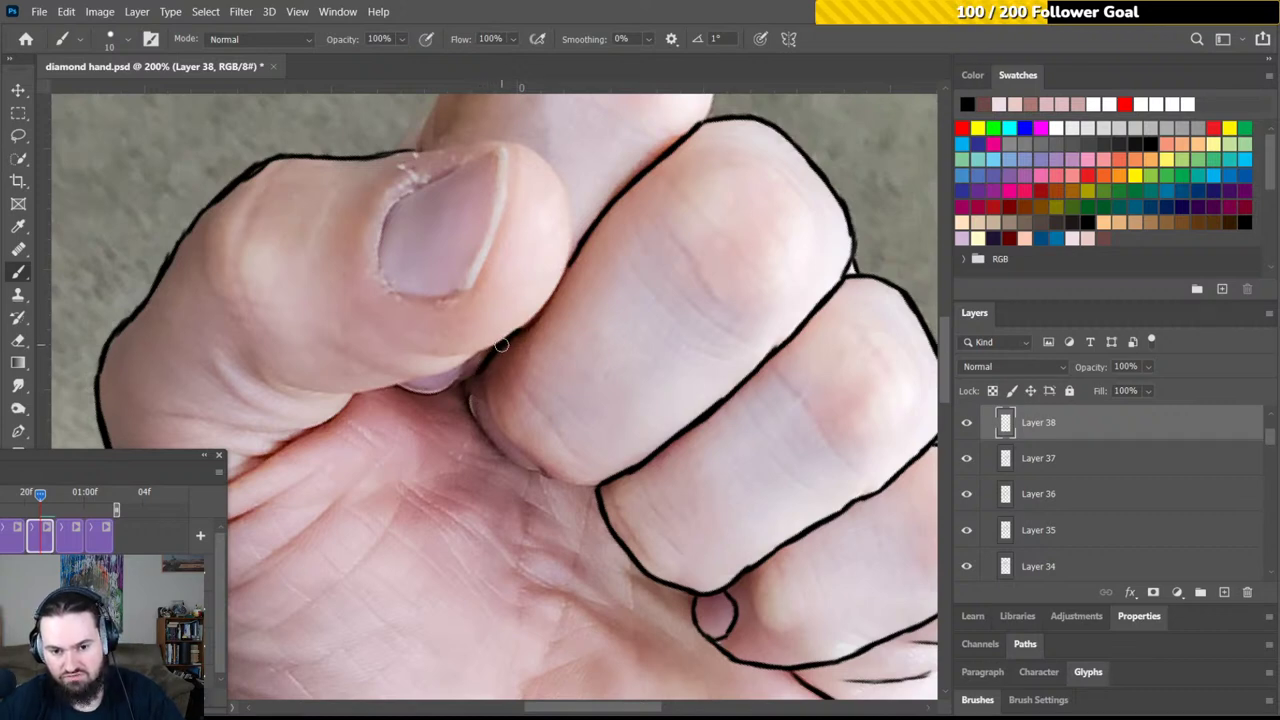
pyautogui.moveTo(506, 341)
pyautogui.mouseDown()
pyautogui.moveTo(564, 277)
pyautogui.moveTo(541, 310)
pyautogui.moveTo(561, 279)
pyautogui.moveTo(623, 323)
pyautogui.mouseUp()
# Outline the middle finger's tip against the palm and draw the inner edge of its fingernail
pyautogui.press('r')
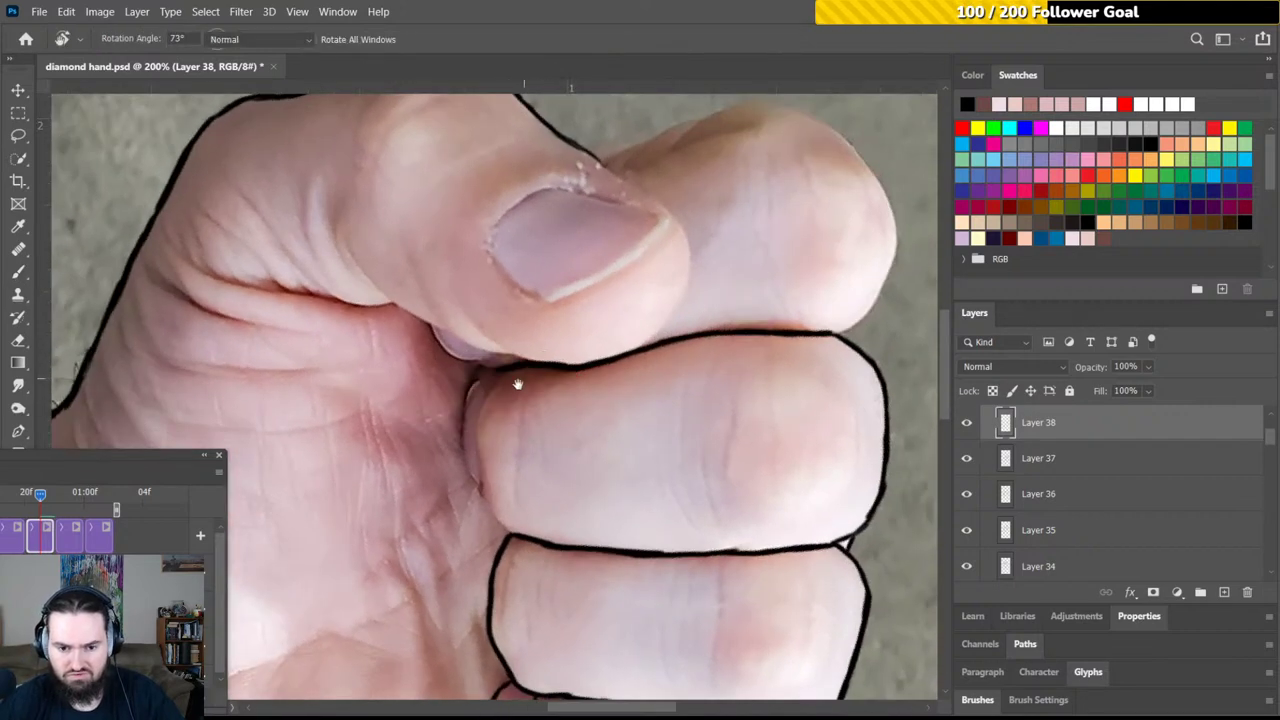
pyautogui.moveTo(468, 367); pyautogui.dragTo(540, 320)
pyautogui.press('r')
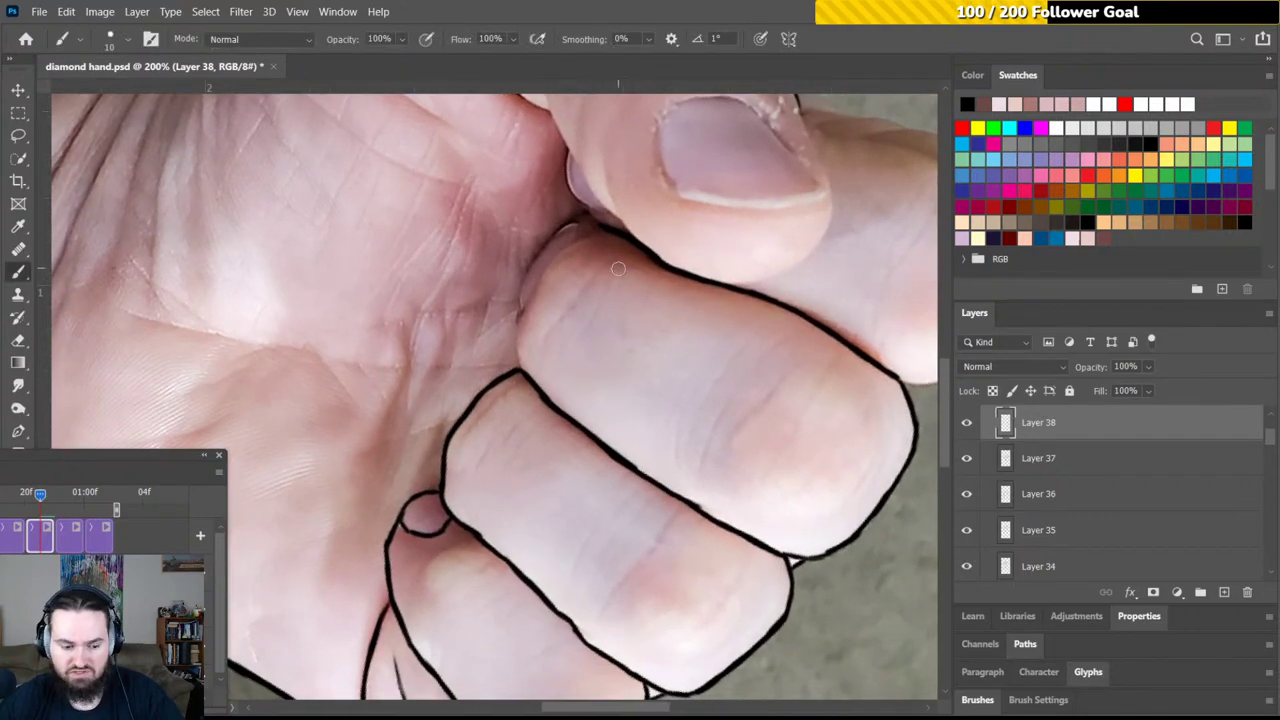
pyautogui.moveTo(613, 266)
pyautogui.mouseDown()
pyautogui.moveTo(644, 295)
pyautogui.moveTo(542, 321)
pyautogui.moveTo(527, 378)
pyautogui.mouseUp()
pyautogui.press('b')
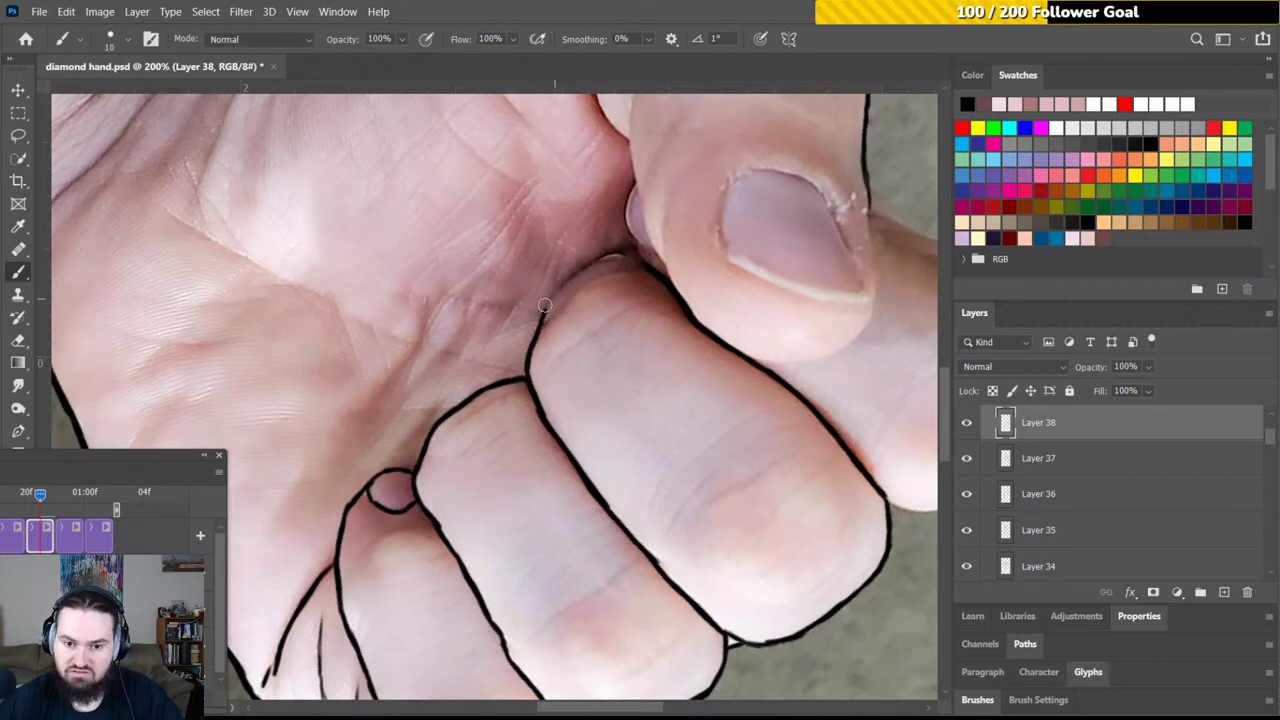
pyautogui.moveTo(544, 313); pyautogui.dragTo(612, 258)
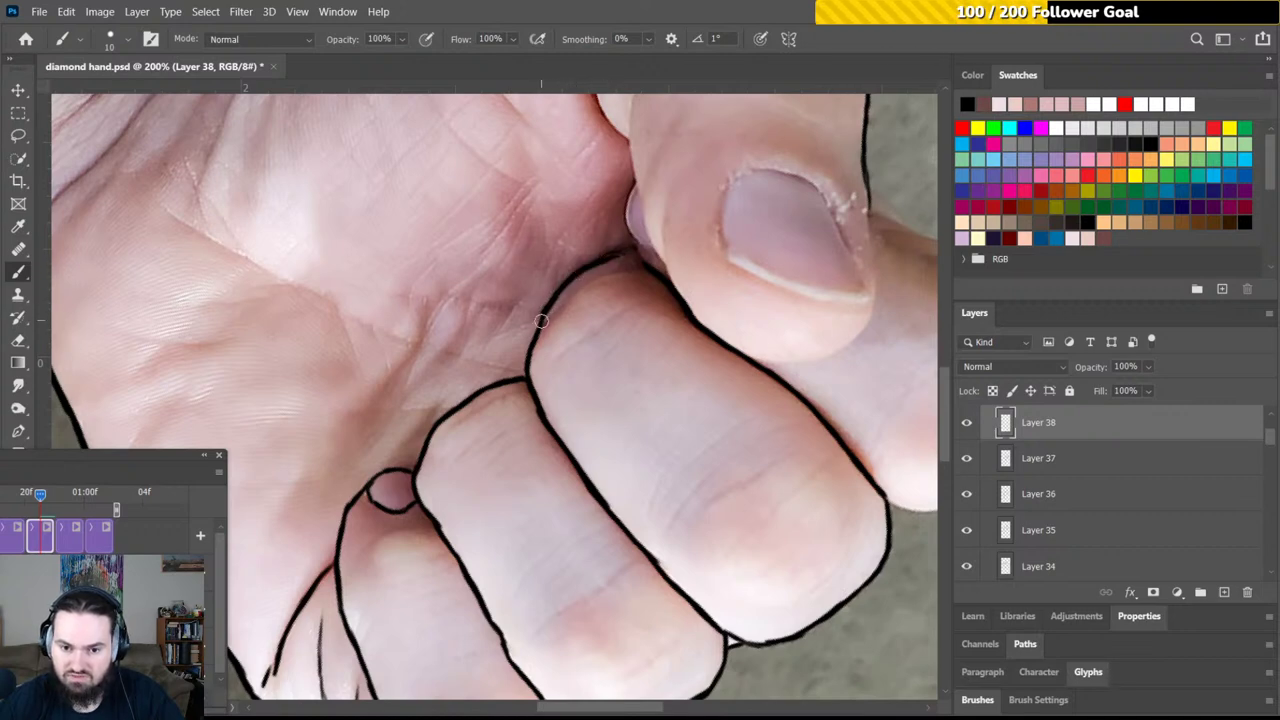
pyautogui.moveTo(546, 318); pyautogui.dragTo(622, 254)
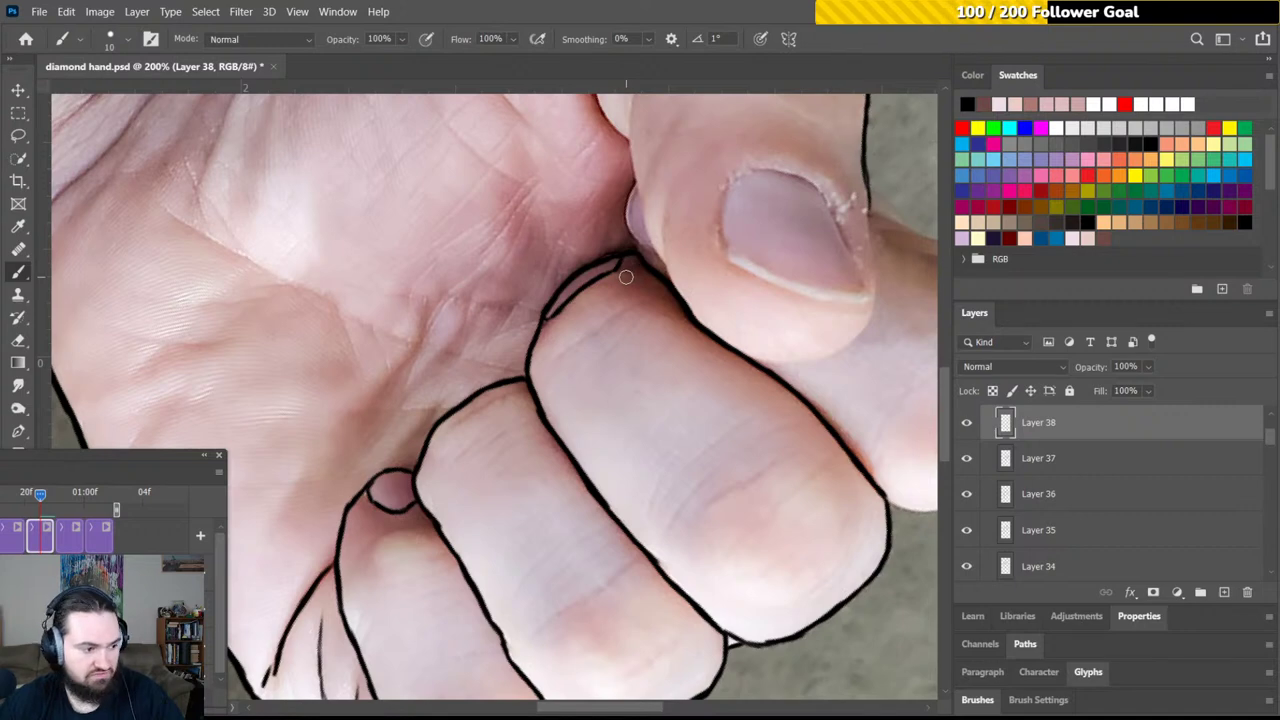
# Trace the thumb's inner edge with its short skin folds and the sliver of index fingertip showing behind it
pyautogui.moveTo(636, 252); pyautogui.dragTo(525, 313)
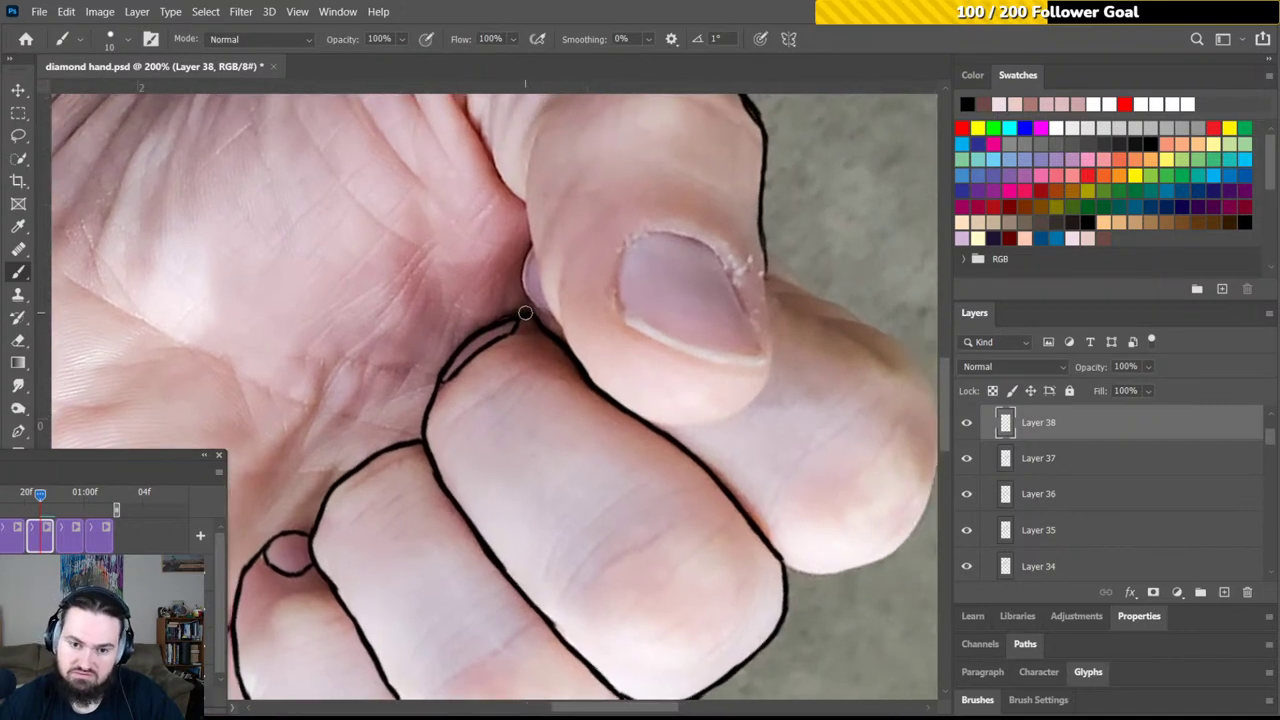
pyautogui.moveTo(546, 224); pyautogui.dragTo(521, 308)
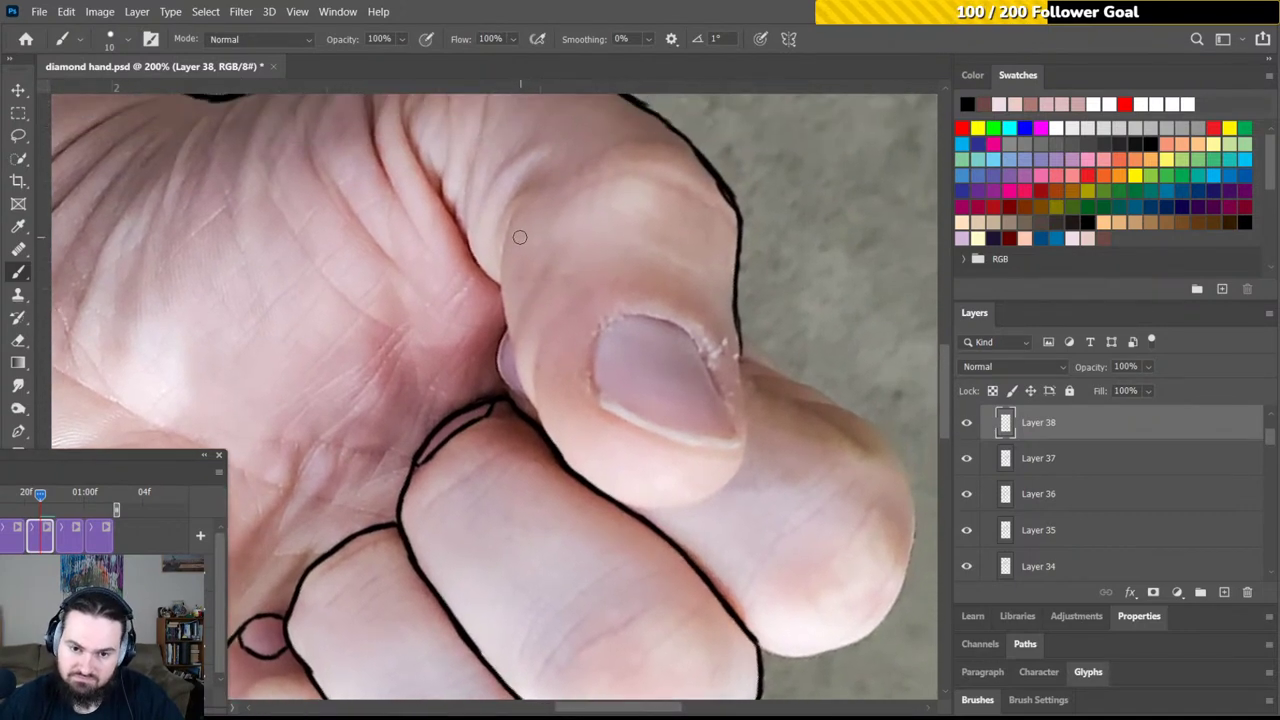
pyautogui.moveTo(511, 222)
pyautogui.mouseDown()
pyautogui.moveTo(503, 310)
pyautogui.moveTo(520, 378)
pyautogui.moveTo(516, 295)
pyautogui.mouseUp()
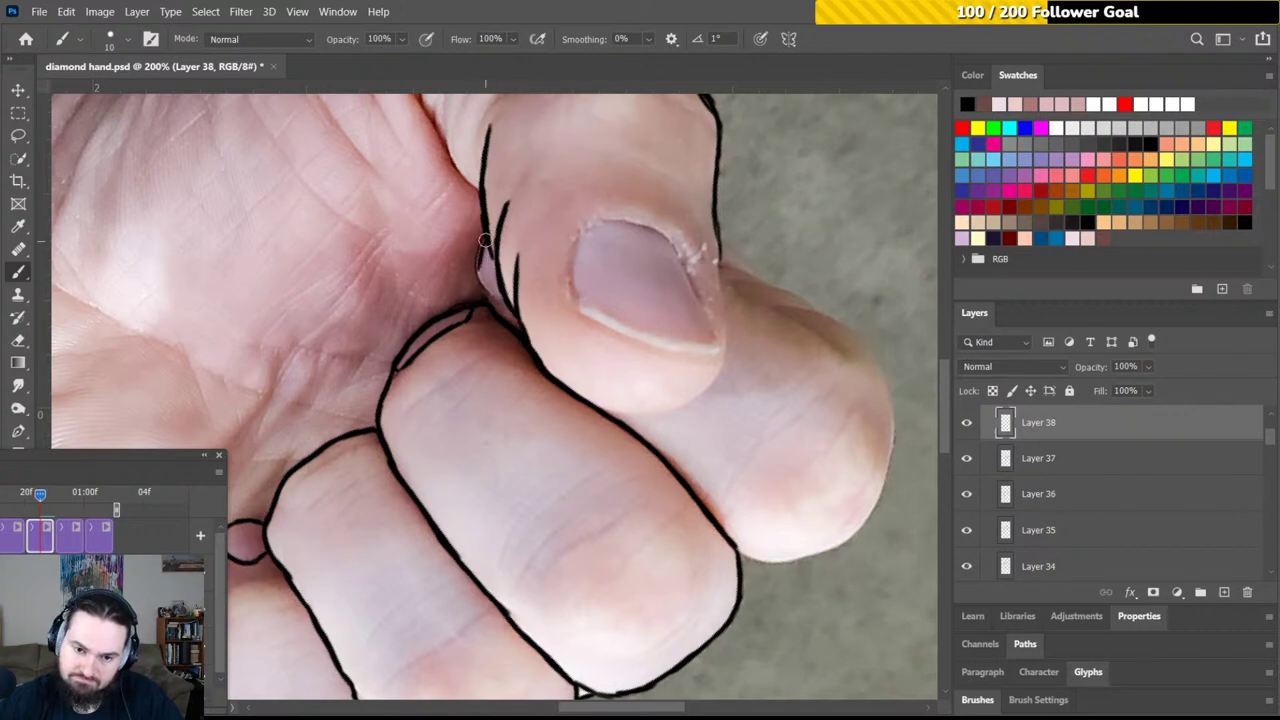
pyautogui.moveTo(484, 242)
pyautogui.mouseDown()
pyautogui.moveTo(484, 291)
pyautogui.moveTo(507, 311)
pyautogui.mouseUp()
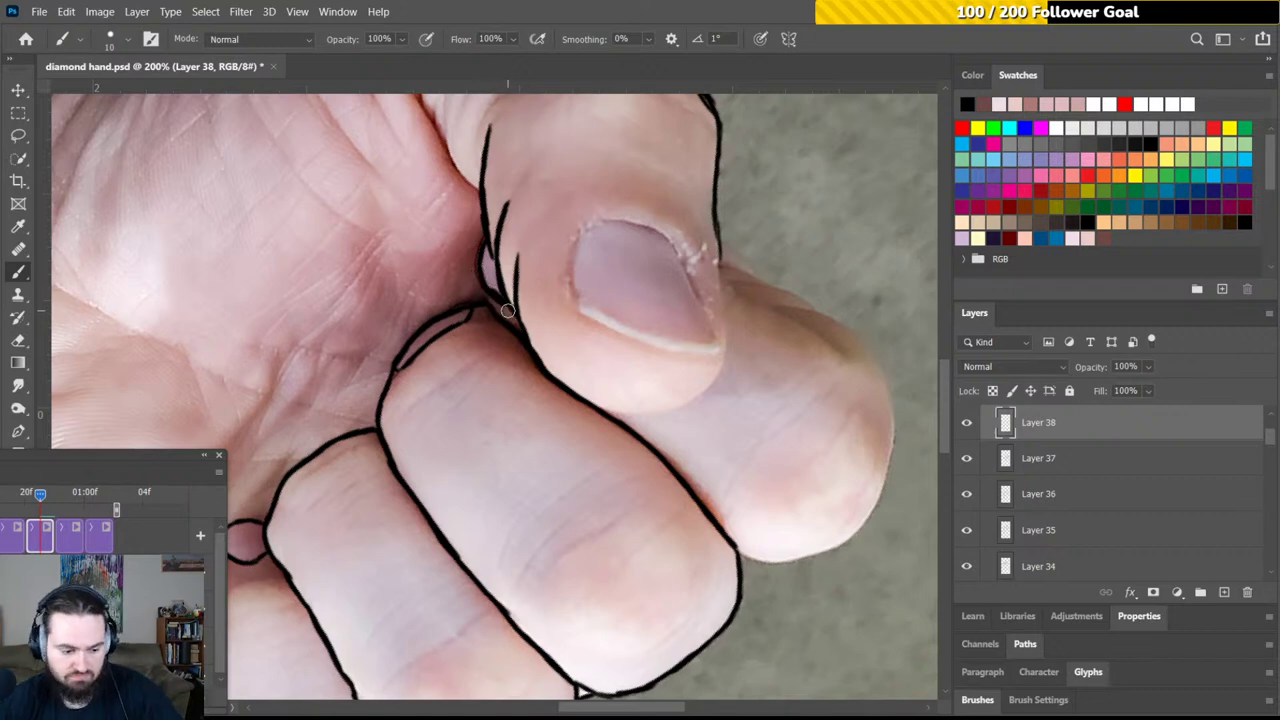
pyautogui.press('ctrl')
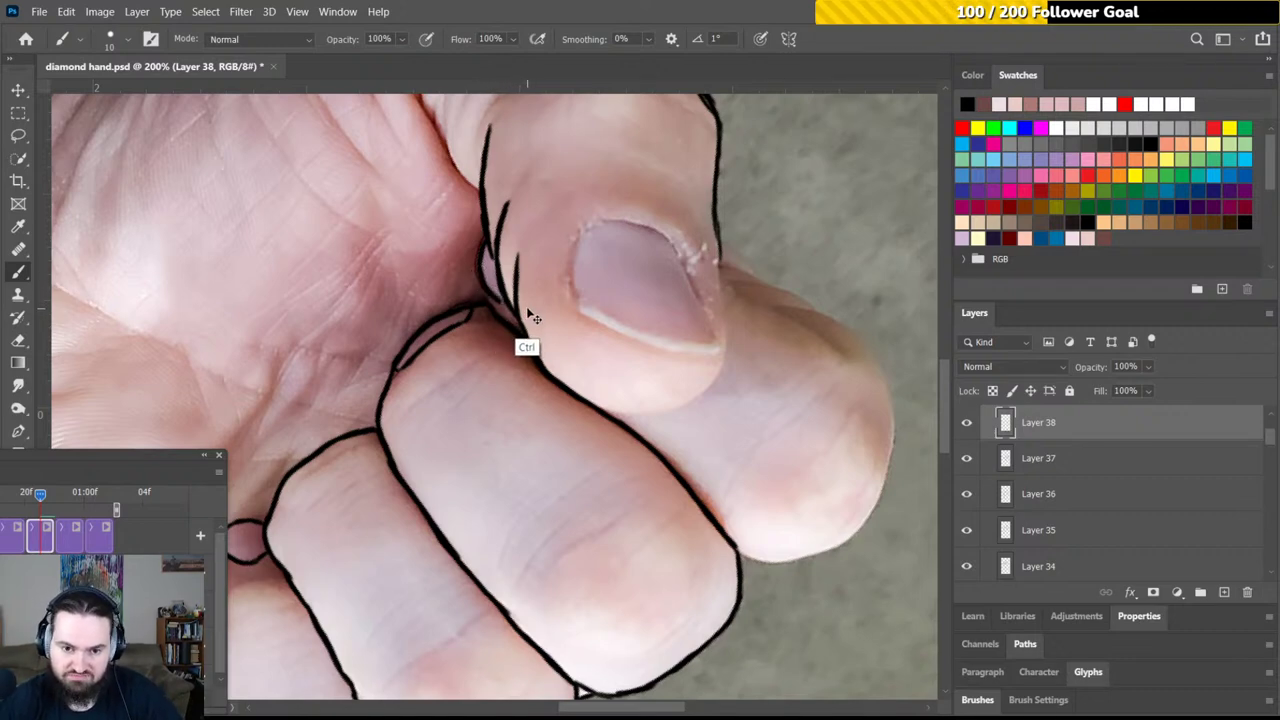
# Outline the whole thumbnail in black, from its cuticle along both sides to the pointed free edge
pyautogui.press('r')
pyautogui.moveTo(516, 258)
pyautogui.mouseDown()
pyautogui.moveTo(568, 258)
pyautogui.moveTo(575, 300)
pyautogui.moveTo(558, 330)
pyautogui.mouseUp()
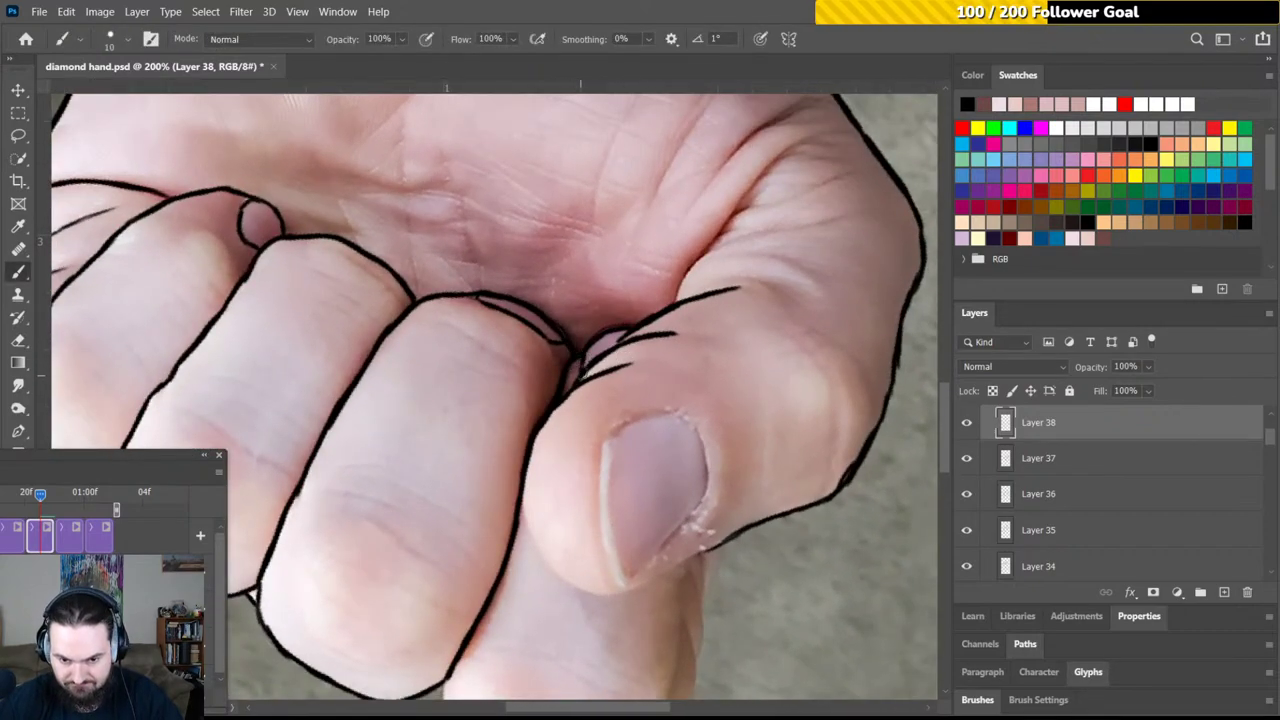
pyautogui.moveTo(572, 438); pyautogui.dragTo(557, 351)
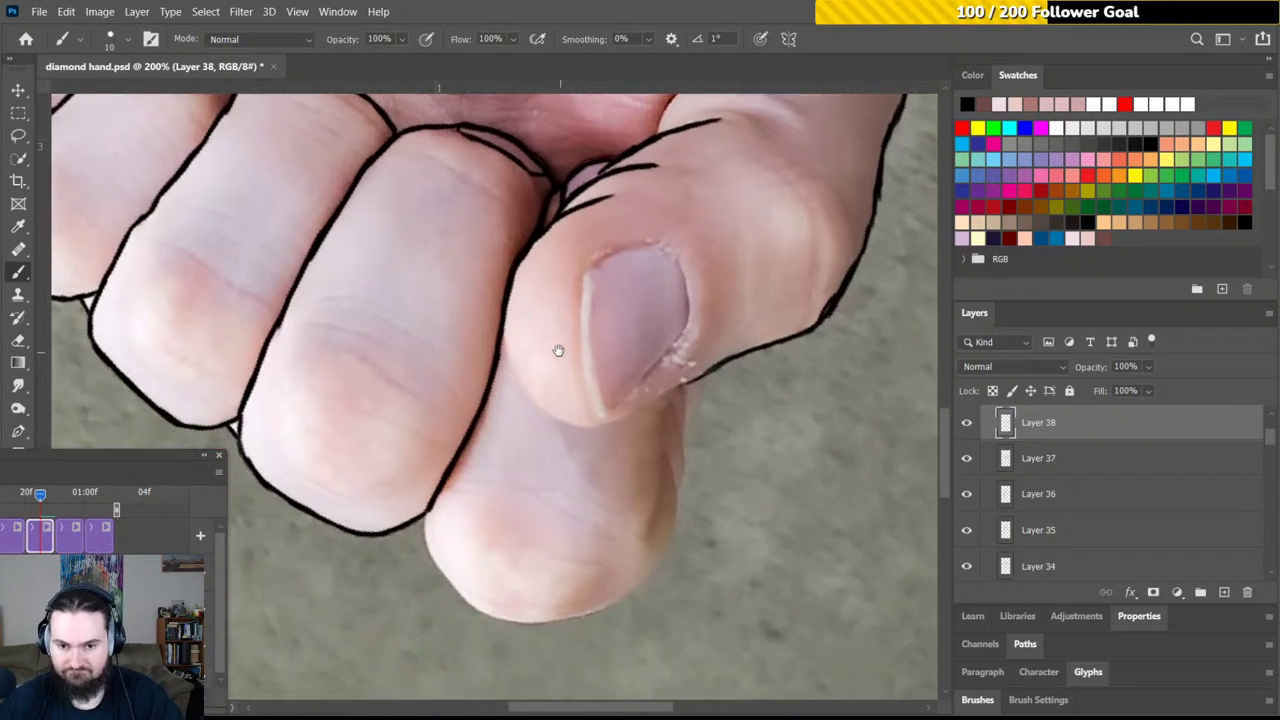
pyautogui.moveTo(646, 246)
pyautogui.mouseDown()
pyautogui.moveTo(585, 276)
pyautogui.moveTo(581, 310)
pyautogui.moveTo(593, 268)
pyautogui.moveTo(582, 333)
pyautogui.moveTo(577, 285)
pyautogui.moveTo(633, 268)
pyautogui.moveTo(665, 300)
pyautogui.moveTo(673, 346)
pyautogui.moveTo(621, 353)
pyautogui.moveTo(601, 306)
pyautogui.mouseUp()
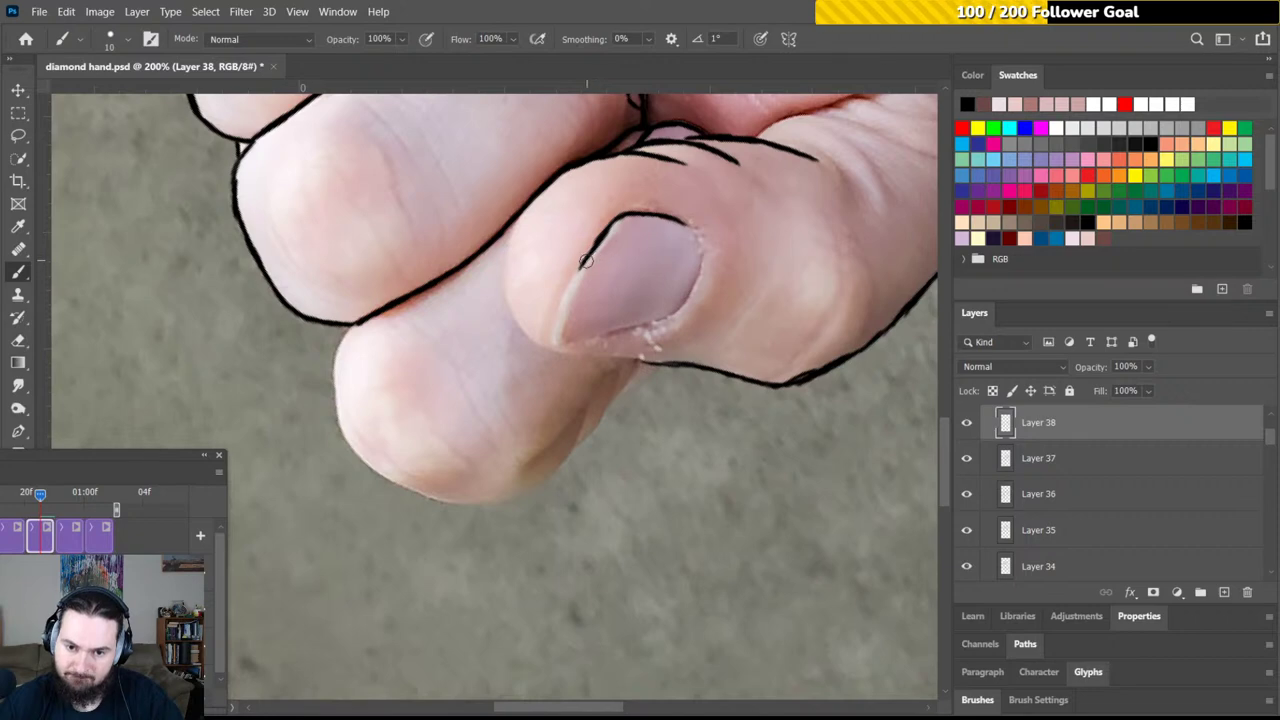
pyautogui.moveTo(586, 261)
pyautogui.mouseDown()
pyautogui.moveTo(555, 327)
pyautogui.moveTo(565, 297)
pyautogui.moveTo(557, 318)
pyautogui.moveTo(708, 311)
pyautogui.moveTo(759, 400)
pyautogui.moveTo(734, 417)
pyautogui.moveTo(513, 348)
pyautogui.moveTo(479, 318)
pyautogui.moveTo(633, 294)
pyautogui.moveTo(669, 334)
pyautogui.moveTo(665, 382)
pyautogui.mouseUp()
pyautogui.press('r')
pyautogui.press('r')
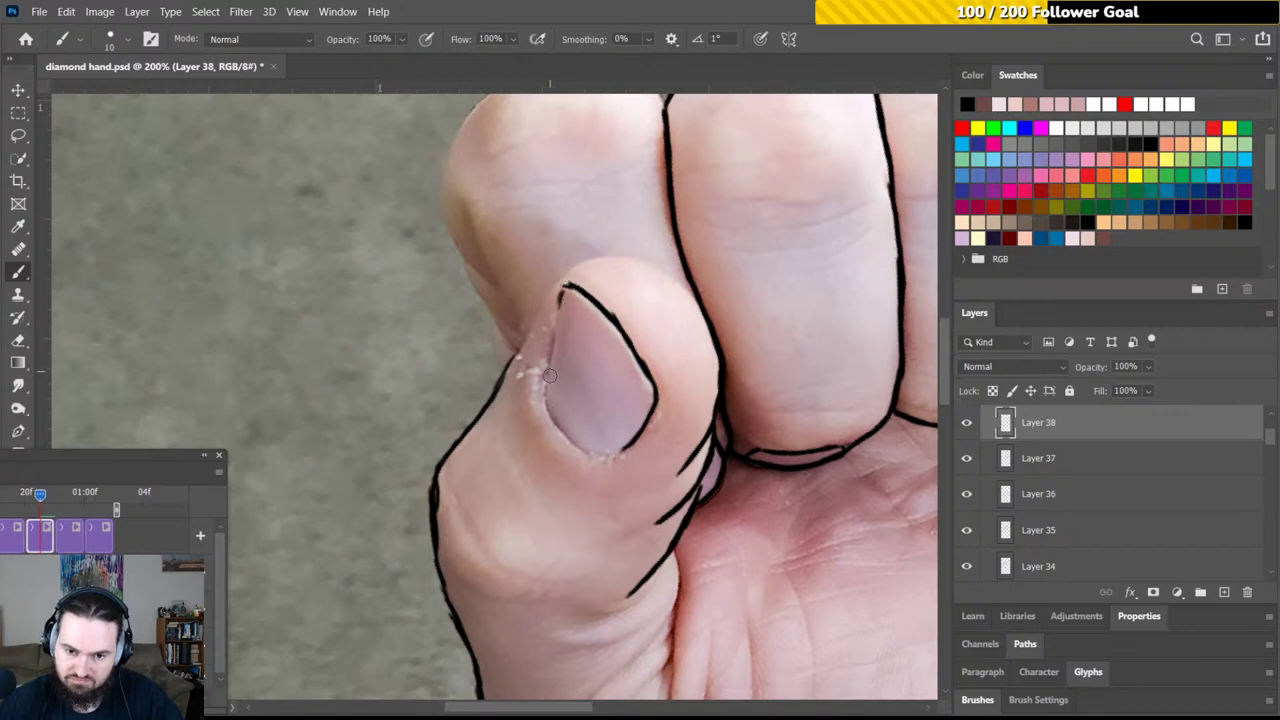
pyautogui.moveTo(548, 378); pyautogui.dragTo(556, 318)
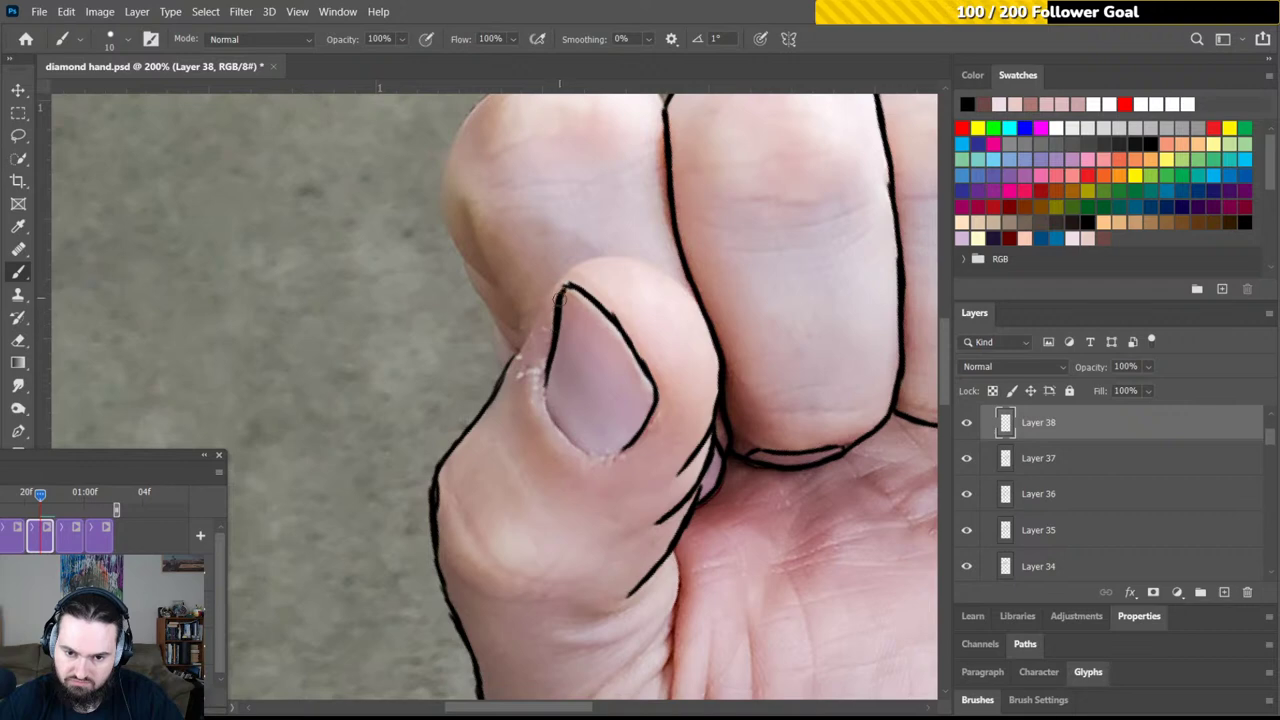
pyautogui.moveTo(548, 366)
pyautogui.mouseDown()
pyautogui.moveTo(552, 407)
pyautogui.moveTo(586, 349)
pyautogui.moveTo(657, 428)
pyautogui.moveTo(543, 414)
pyautogui.moveTo(548, 275)
pyautogui.moveTo(585, 282)
pyautogui.moveTo(536, 355)
pyautogui.moveTo(546, 390)
pyautogui.moveTo(559, 385)
pyautogui.moveTo(580, 271)
pyautogui.moveTo(608, 234)
pyautogui.moveTo(634, 251)
pyautogui.moveTo(597, 362)
pyautogui.mouseUp()
# Draw the crease across the thumb's knuckle and the two short lines where the index finger emerges behind the thumb
pyautogui.press('r')
pyautogui.press('space')
pyautogui.press('r')
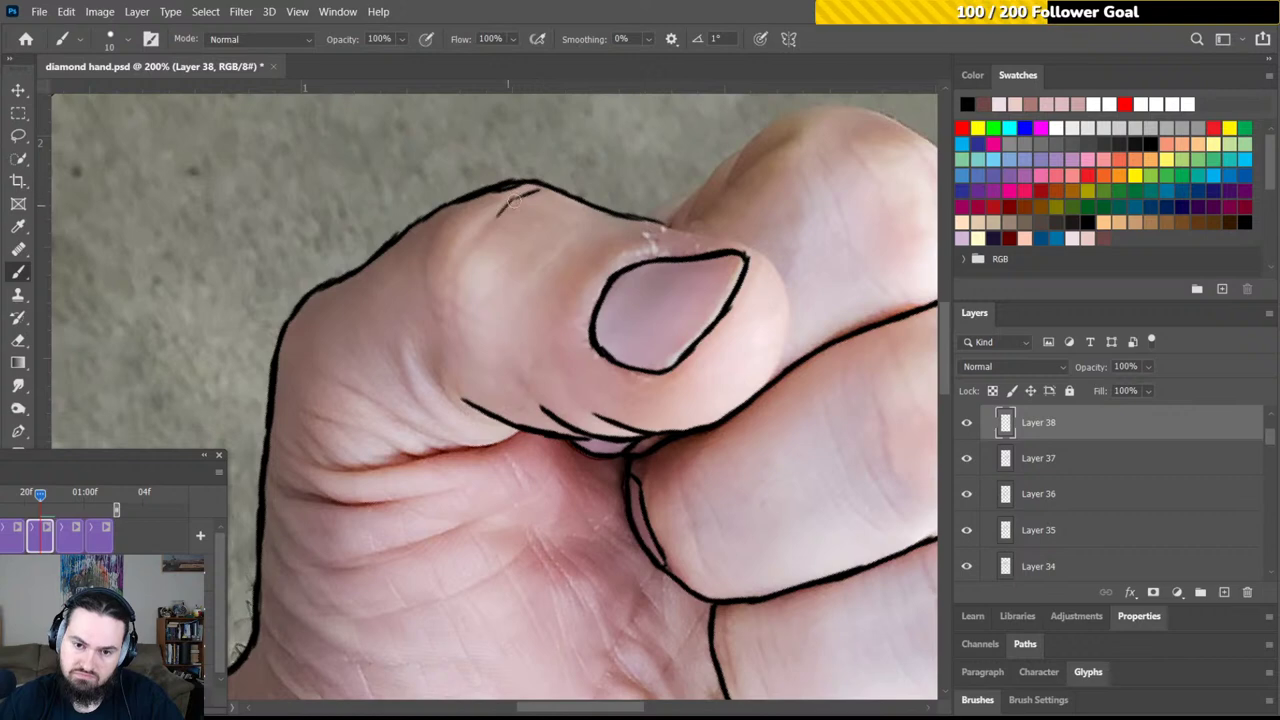
pyautogui.moveTo(512, 200); pyautogui.dragTo(467, 249)
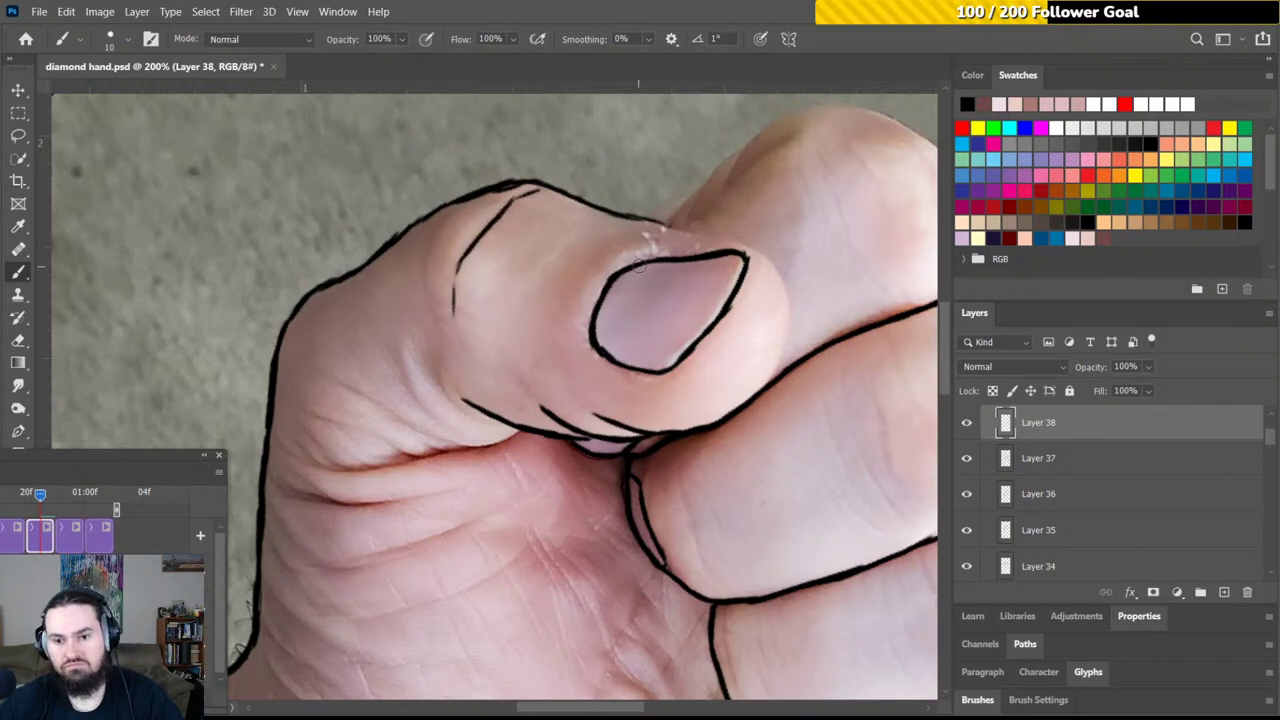
pyautogui.moveTo(640, 262); pyautogui.dragTo(550, 325)
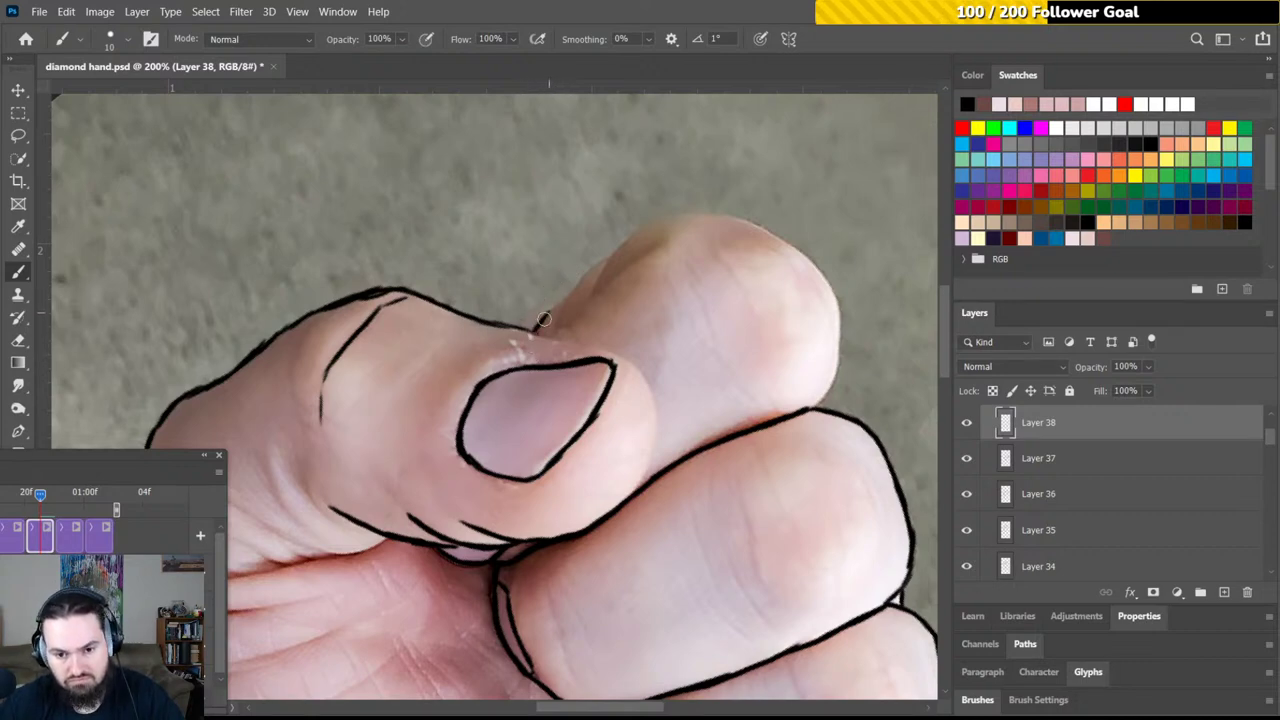
pyautogui.moveTo(535, 328)
pyautogui.mouseDown()
pyautogui.moveTo(568, 295)
pyautogui.moveTo(556, 296)
pyautogui.moveTo(588, 297)
pyautogui.moveTo(571, 326)
pyautogui.moveTo(549, 338)
pyautogui.moveTo(660, 247)
pyautogui.mouseUp()
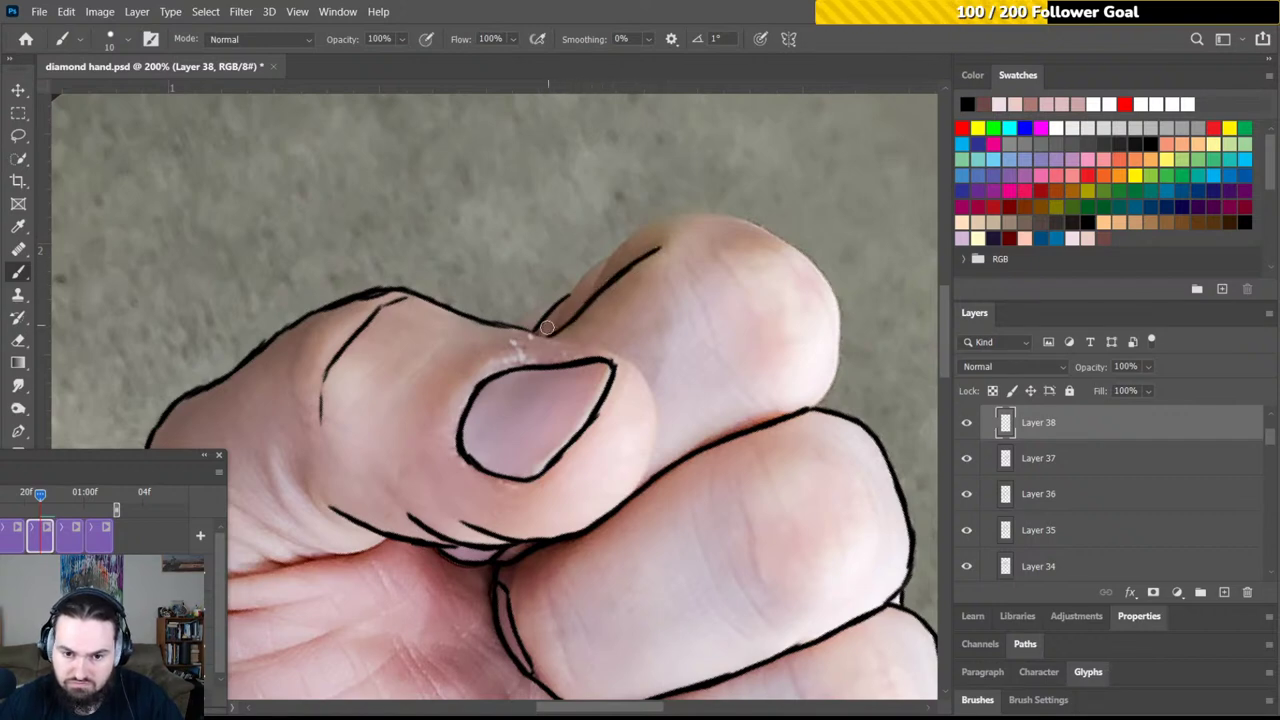
# Outline the thumb tip over the index finger, from the thumb's outer edge around to the middle finger line
pyautogui.press('r')
pyautogui.moveTo(634, 315); pyautogui.dragTo(436, 354)
pyautogui.press('b')
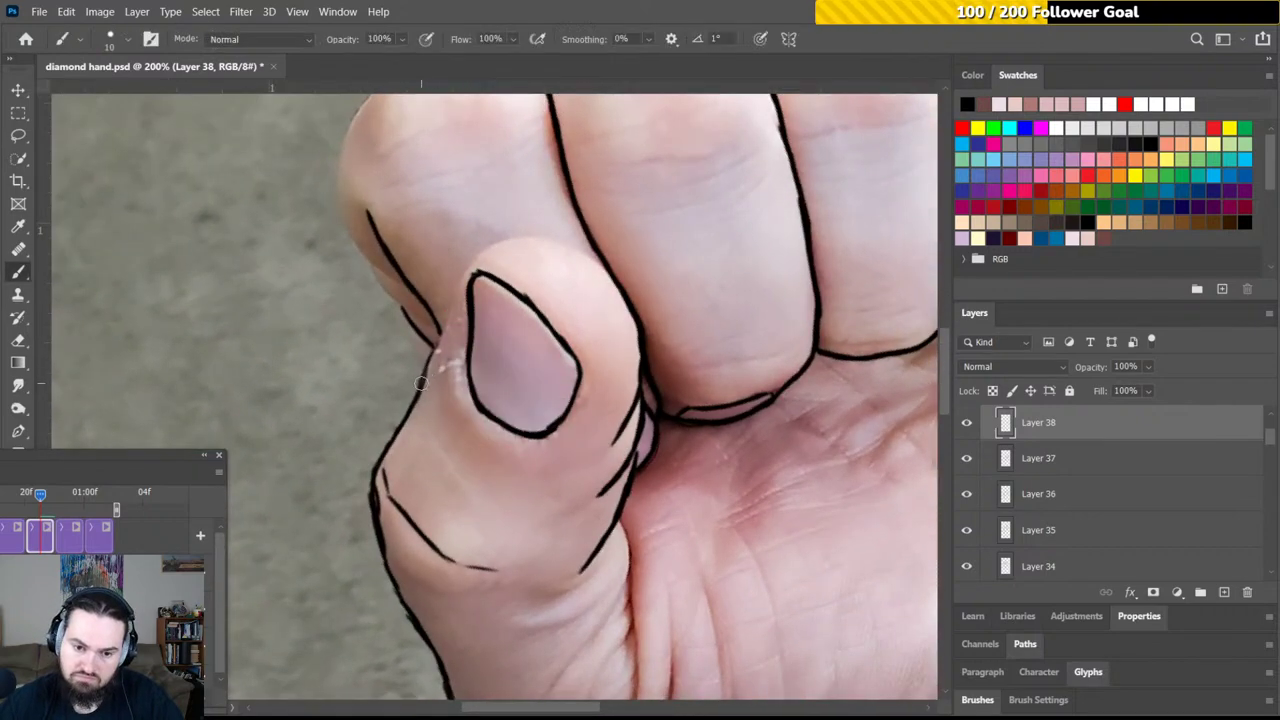
pyautogui.moveTo(441, 334)
pyautogui.mouseDown()
pyautogui.moveTo(476, 264)
pyautogui.moveTo(524, 237)
pyautogui.mouseUp()
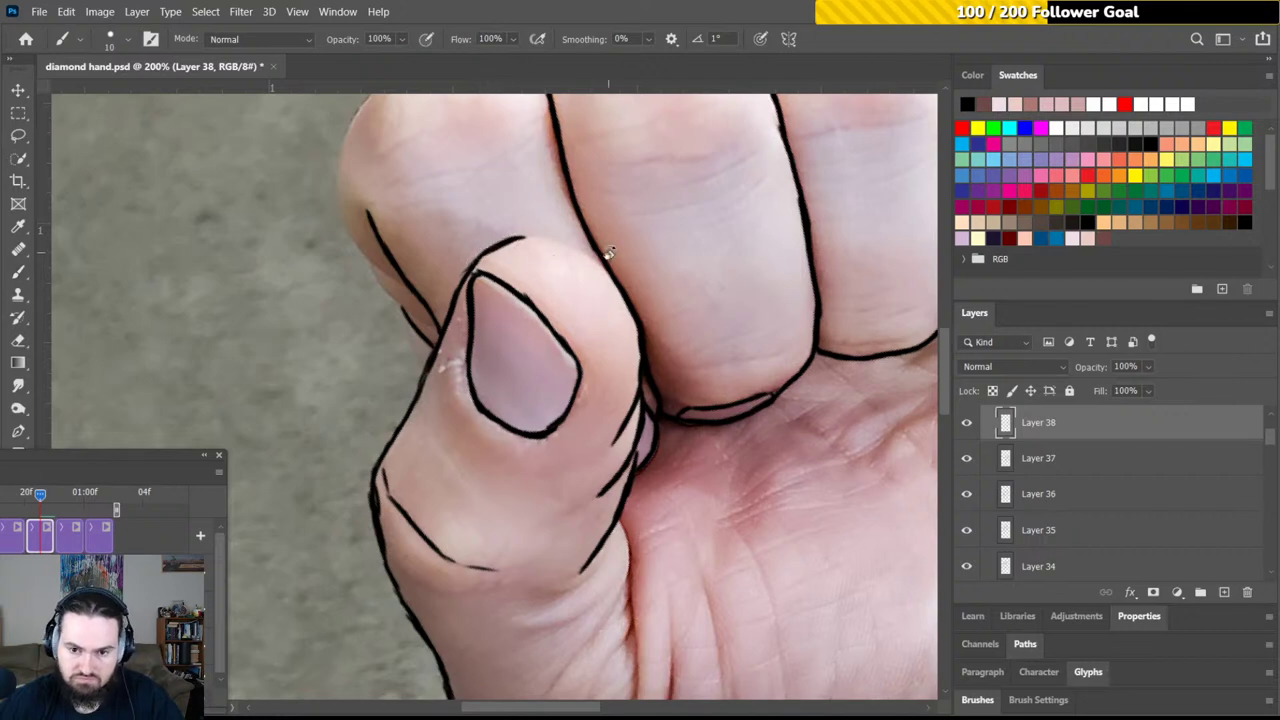
pyautogui.press('r')
pyautogui.moveTo(608, 253)
pyautogui.mouseDown()
pyautogui.moveTo(463, 257)
pyautogui.moveTo(494, 257)
pyautogui.moveTo(597, 356)
pyautogui.mouseUp()
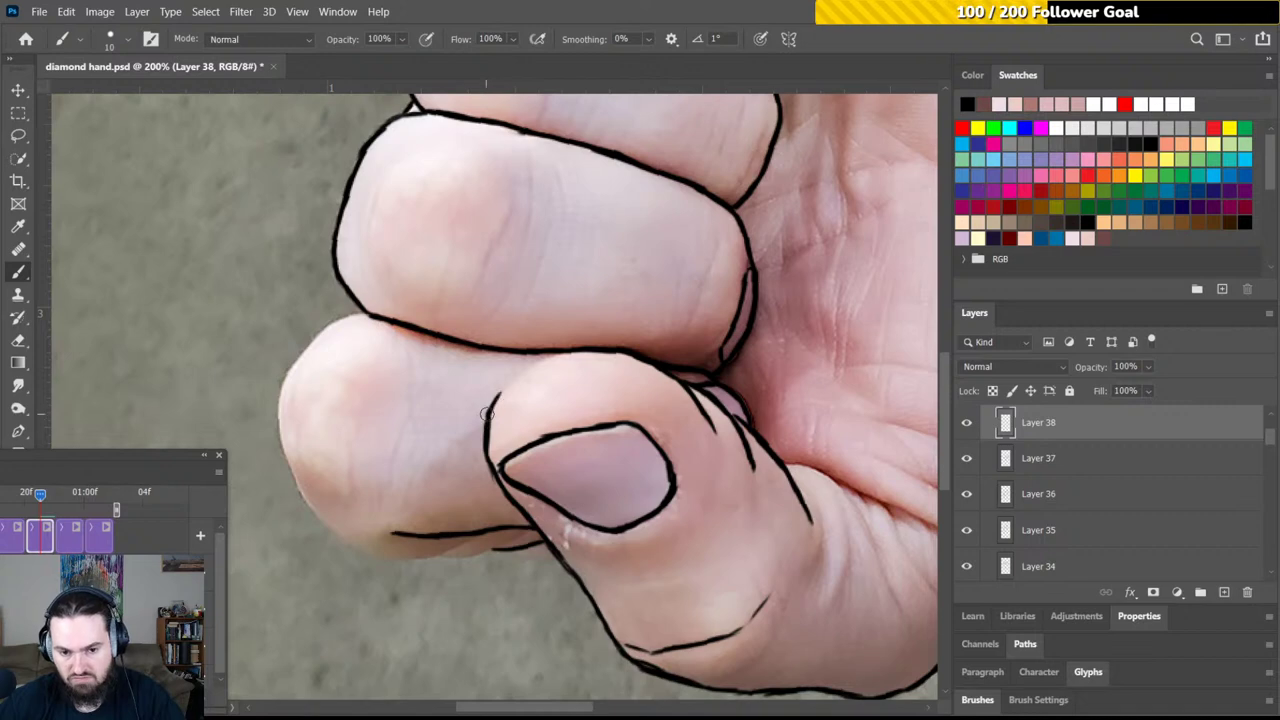
pyautogui.moveTo(497, 392); pyautogui.dragTo(586, 343)
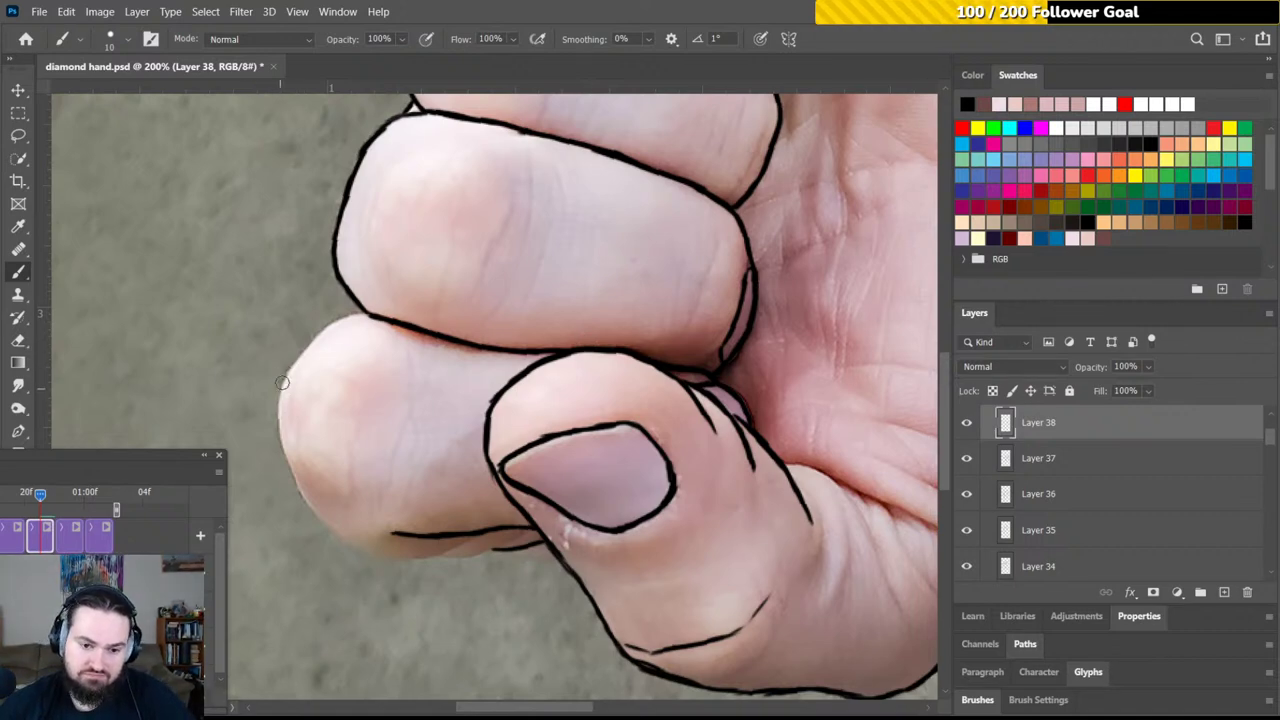
# Outline the index finger's knuckle from the middle finger around its outer side, down to the folds behind the thumb
pyautogui.moveTo(281, 390)
pyautogui.mouseDown()
pyautogui.moveTo(319, 331)
pyautogui.moveTo(358, 312)
pyautogui.moveTo(366, 313)
pyautogui.mouseUp()
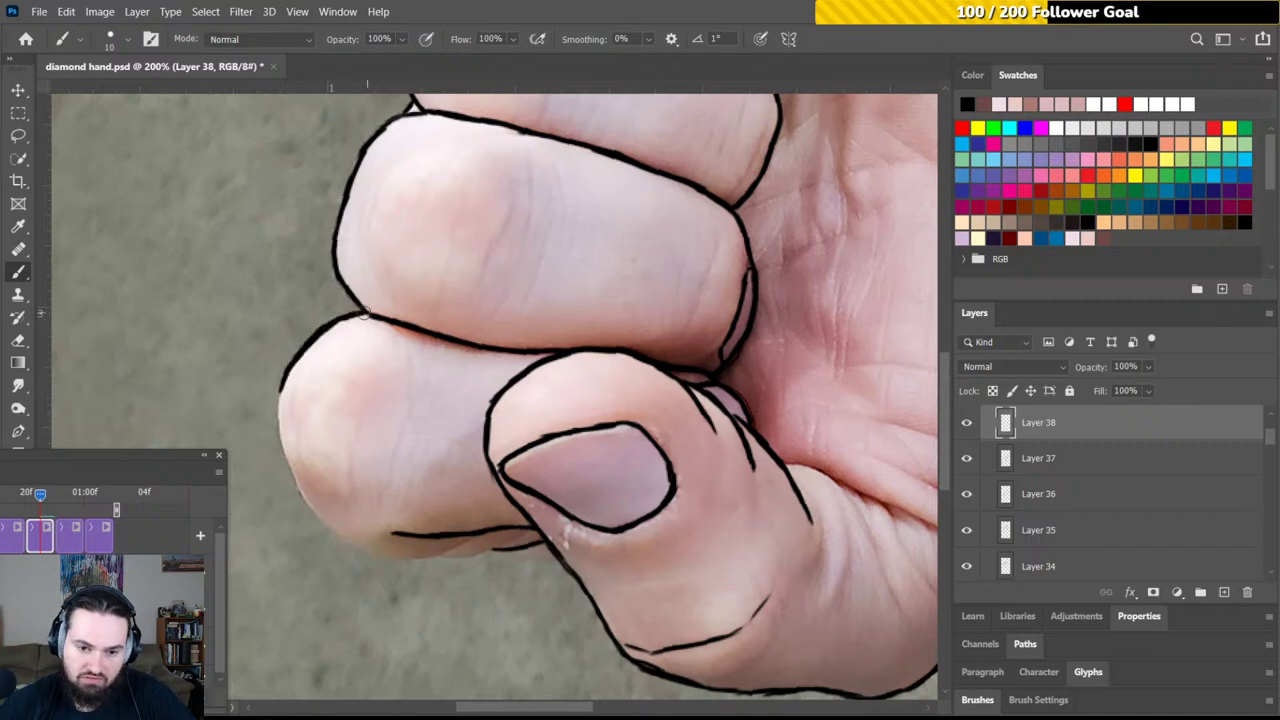
pyautogui.moveTo(278, 405)
pyautogui.mouseDown()
pyautogui.moveTo(358, 335)
pyautogui.moveTo(458, 294)
pyautogui.moveTo(526, 315)
pyautogui.moveTo(503, 248)
pyautogui.moveTo(450, 319)
pyautogui.moveTo(461, 298)
pyautogui.moveTo(442, 368)
pyautogui.moveTo(469, 329)
pyautogui.mouseUp()
pyautogui.press('space')
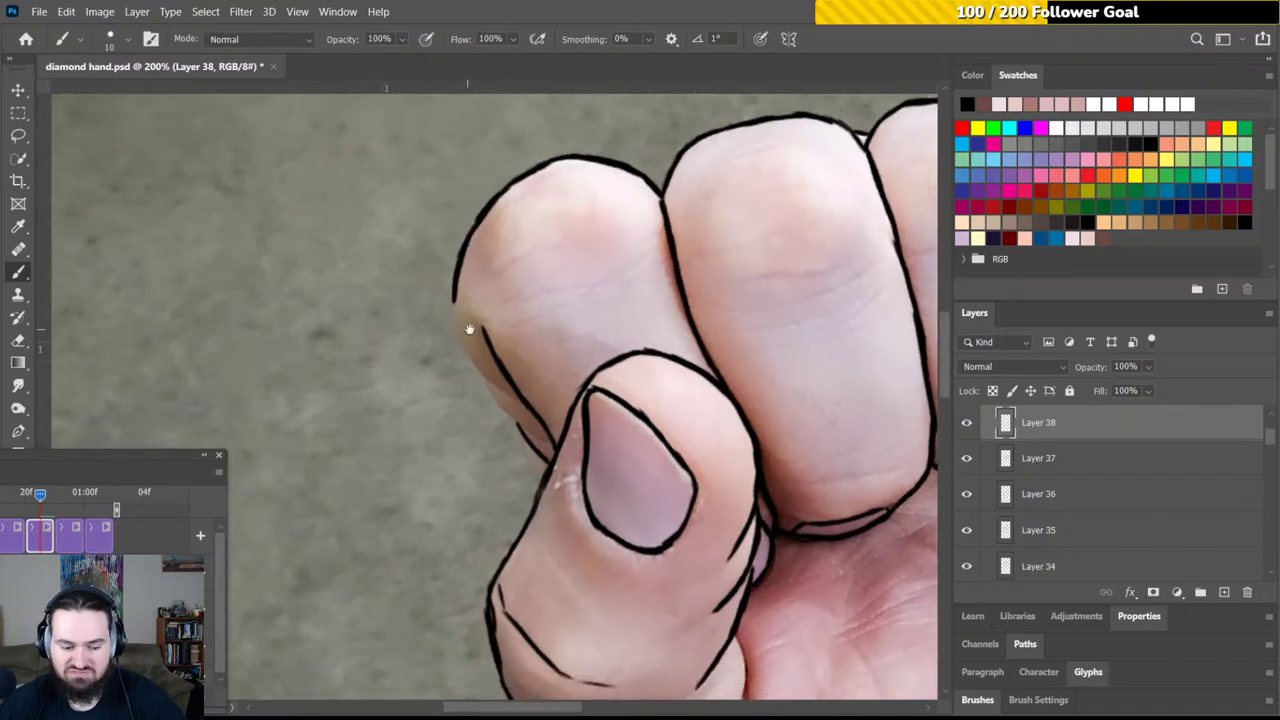
pyautogui.moveTo(507, 285)
pyautogui.mouseDown()
pyautogui.moveTo(575, 311)
pyautogui.moveTo(539, 296)
pyautogui.moveTo(512, 305)
pyautogui.moveTo(520, 291)
pyautogui.moveTo(497, 341)
pyautogui.moveTo(506, 321)
pyautogui.moveTo(505, 403)
pyautogui.moveTo(490, 325)
pyautogui.mouseUp()
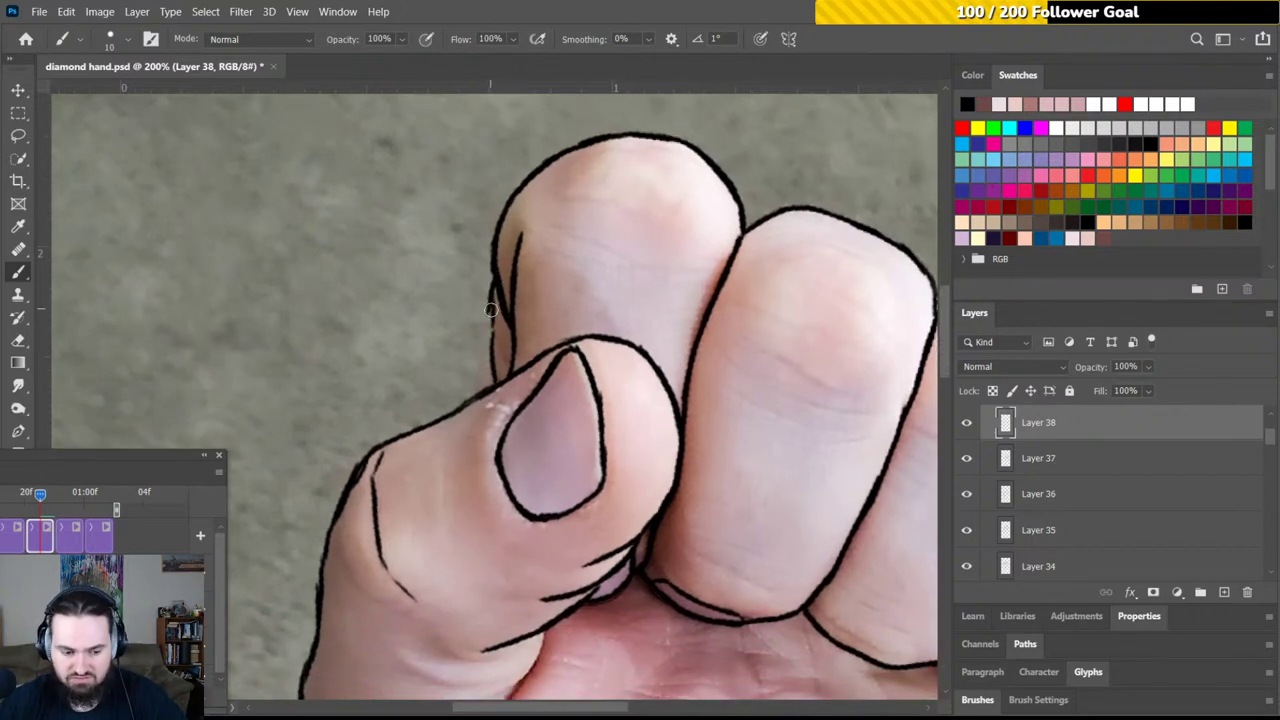
pyautogui.press('ctrl')
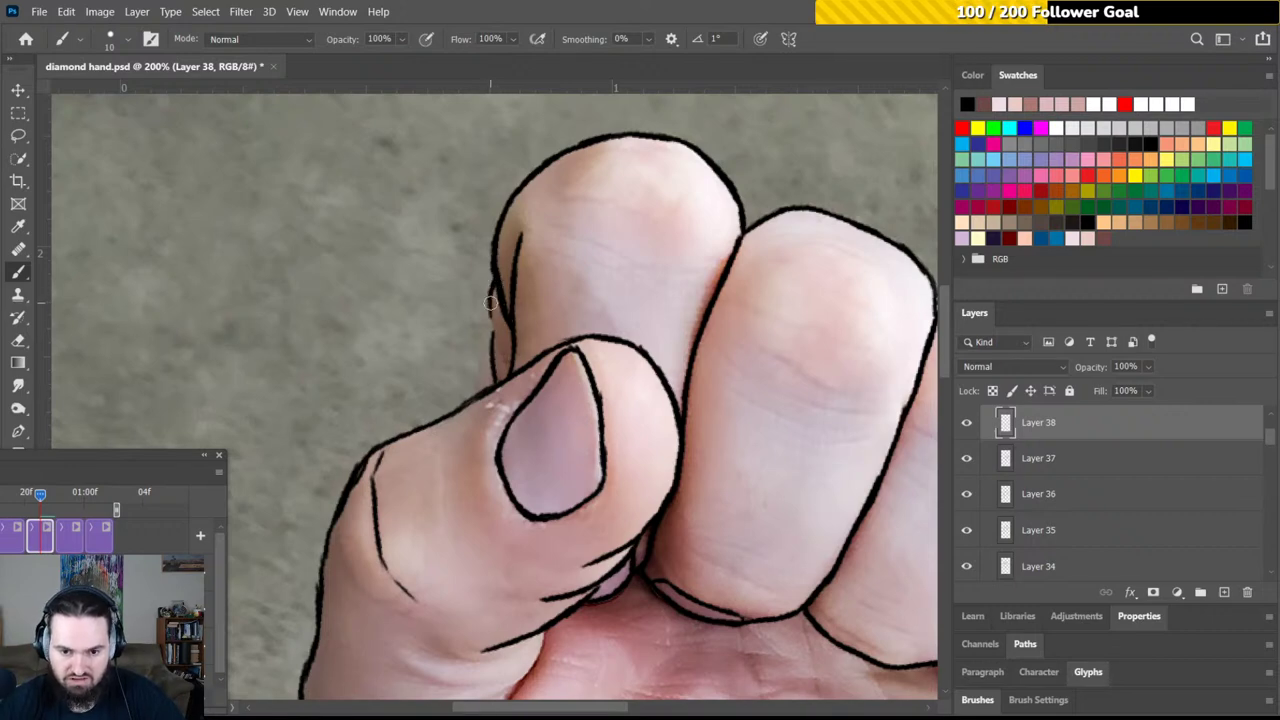
pyautogui.moveTo(490, 302)
pyautogui.mouseDown()
pyautogui.moveTo(505, 368)
pyautogui.moveTo(502, 353)
pyautogui.moveTo(473, 368)
pyautogui.moveTo(492, 345)
pyautogui.moveTo(479, 375)
pyautogui.moveTo(477, 391)
pyautogui.mouseUp()
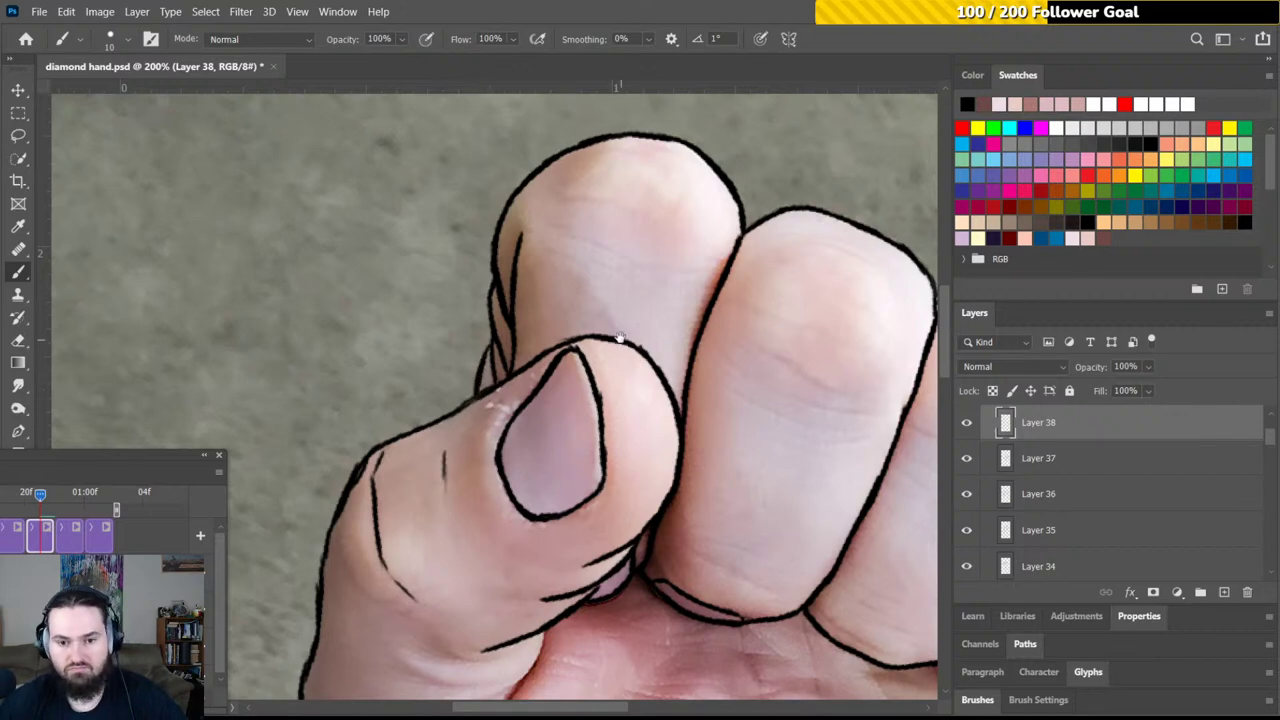
# Draw short crease lines across the index finger below its knuckle
pyautogui.press('r')
pyautogui.moveTo(640, 280)
pyautogui.mouseDown()
pyautogui.moveTo(501, 344)
pyautogui.moveTo(523, 266)
pyautogui.mouseUp()
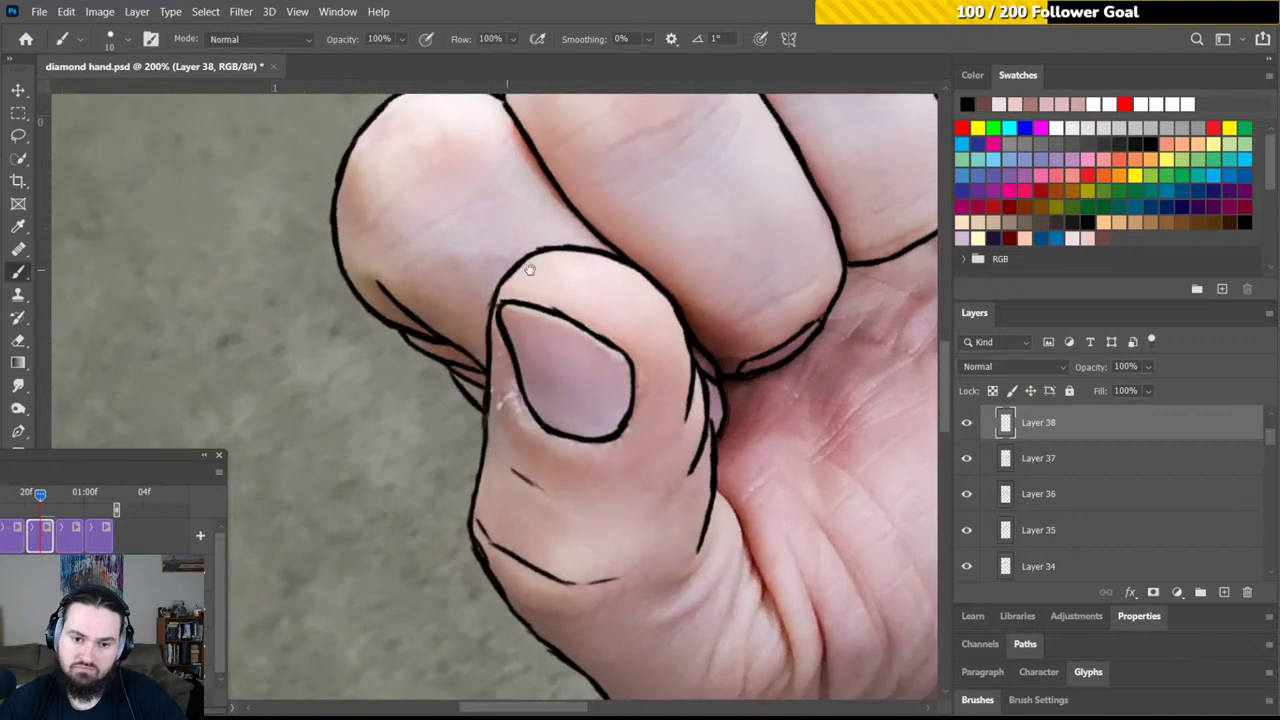
pyautogui.scroll(3, 546, 366)
pyautogui.moveTo(383, 352); pyautogui.dragTo(424, 318)
pyautogui.moveTo(406, 372); pyautogui.dragTo(501, 312)
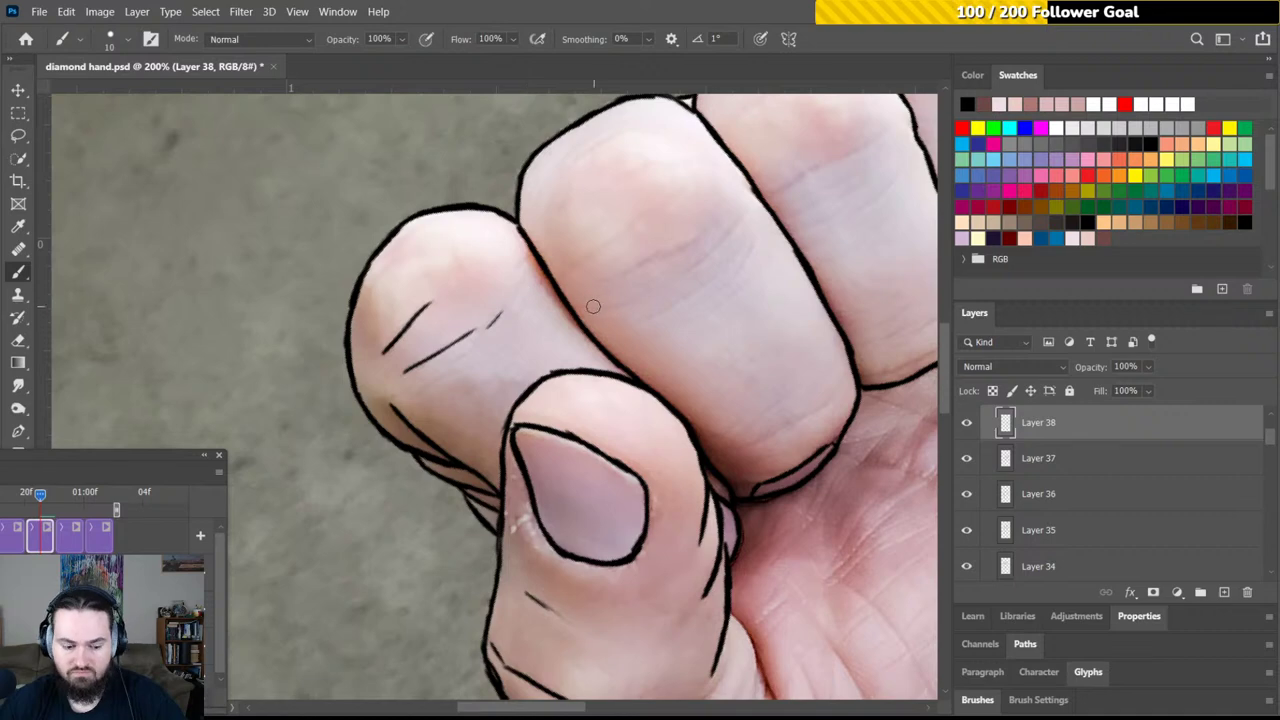
# Draw short crease lines across the knuckles and tips of the middle, ring and little fingers, and save the file
pyautogui.hotkey('ctrl', '-')
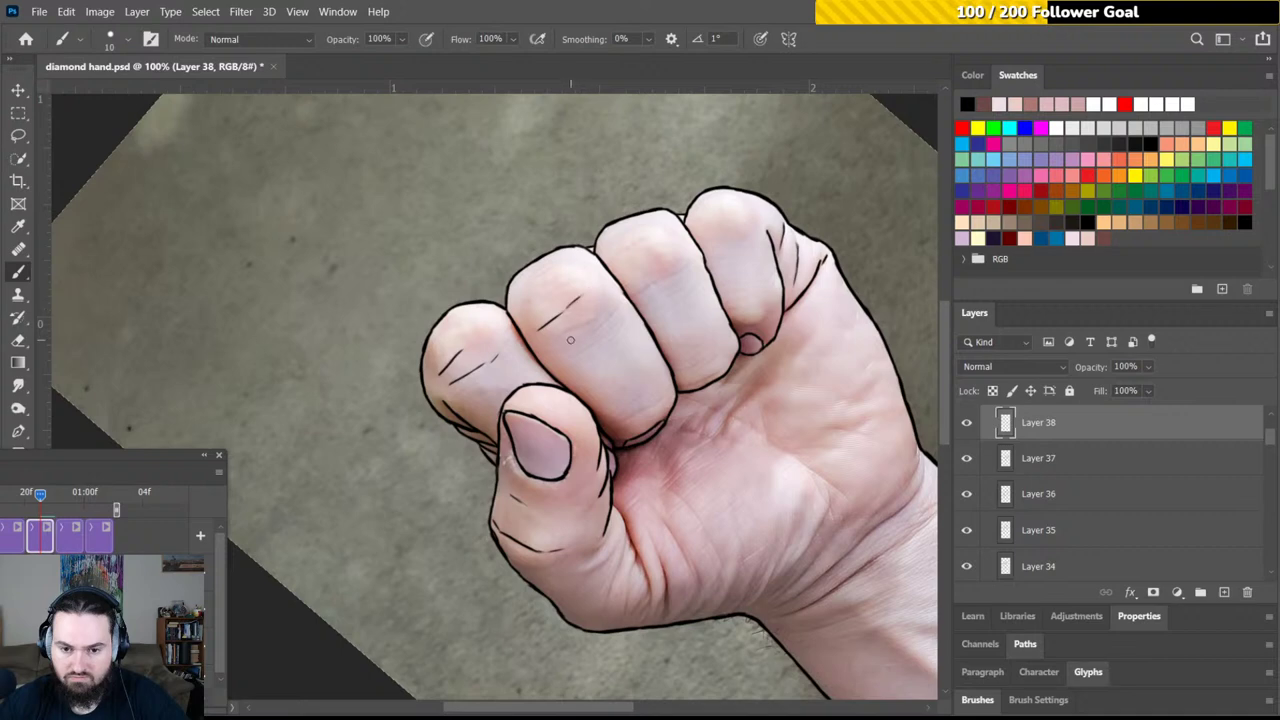
pyautogui.moveTo(550, 338); pyautogui.dragTo(570, 326)
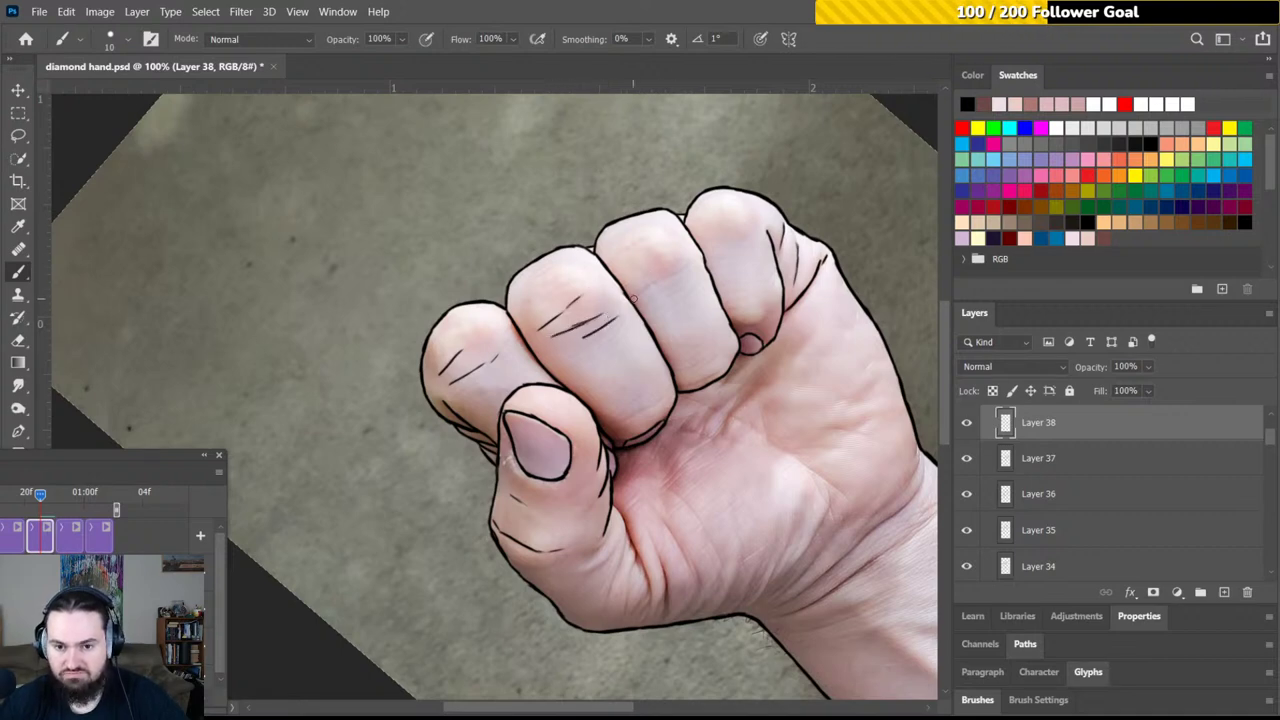
pyautogui.moveTo(633, 295)
pyautogui.mouseDown()
pyautogui.moveTo(680, 270)
pyautogui.moveTo(654, 240)
pyautogui.mouseUp()
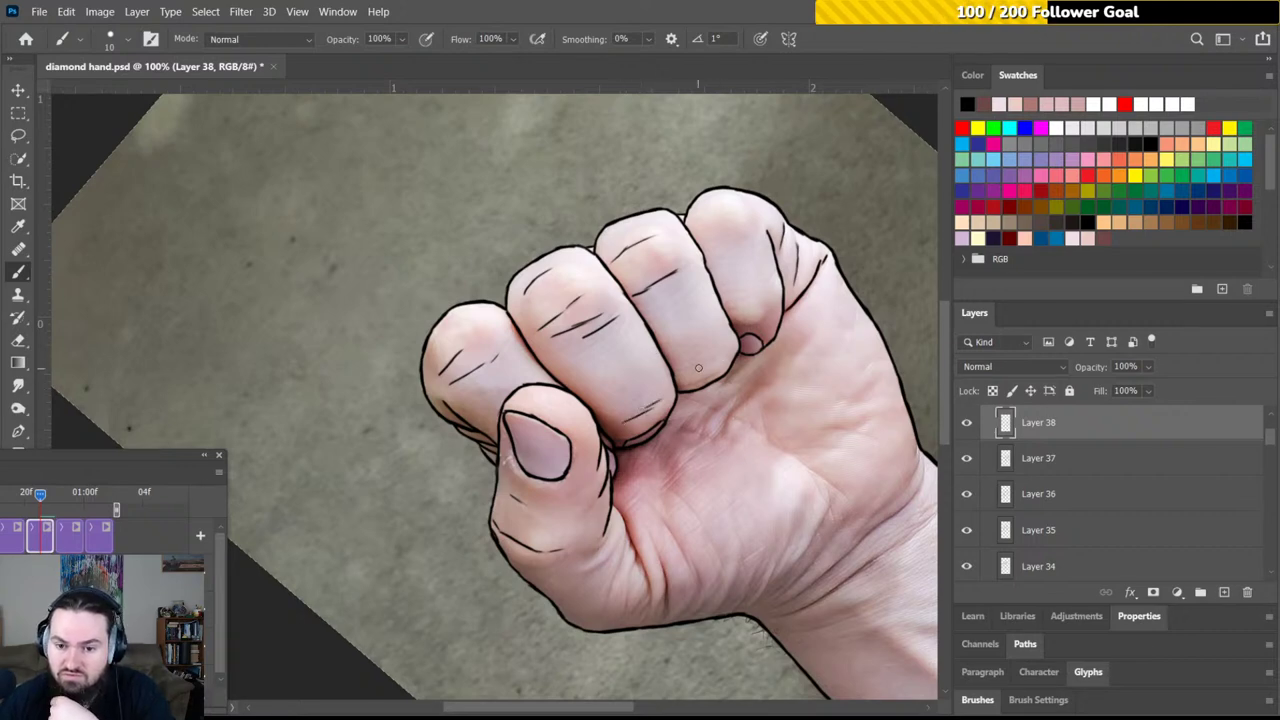
pyautogui.moveTo(717, 357); pyautogui.dragTo(701, 376)
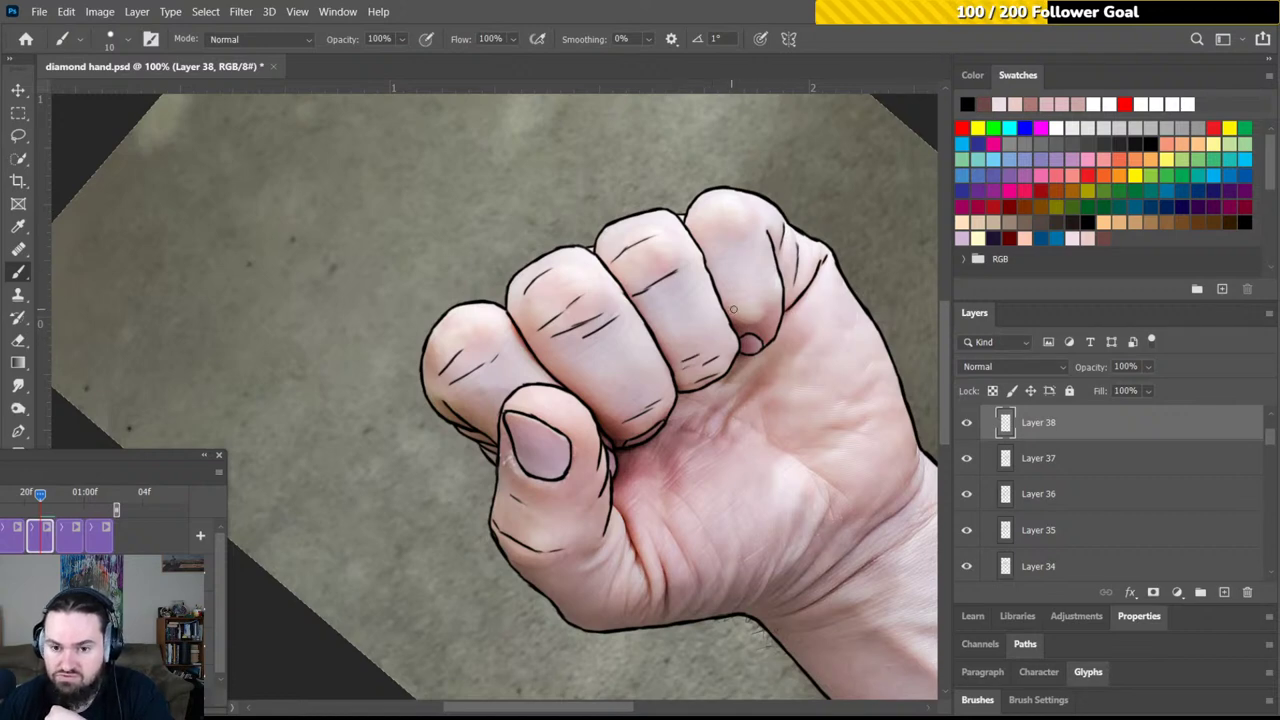
pyautogui.moveTo(754, 297); pyautogui.dragTo(736, 303)
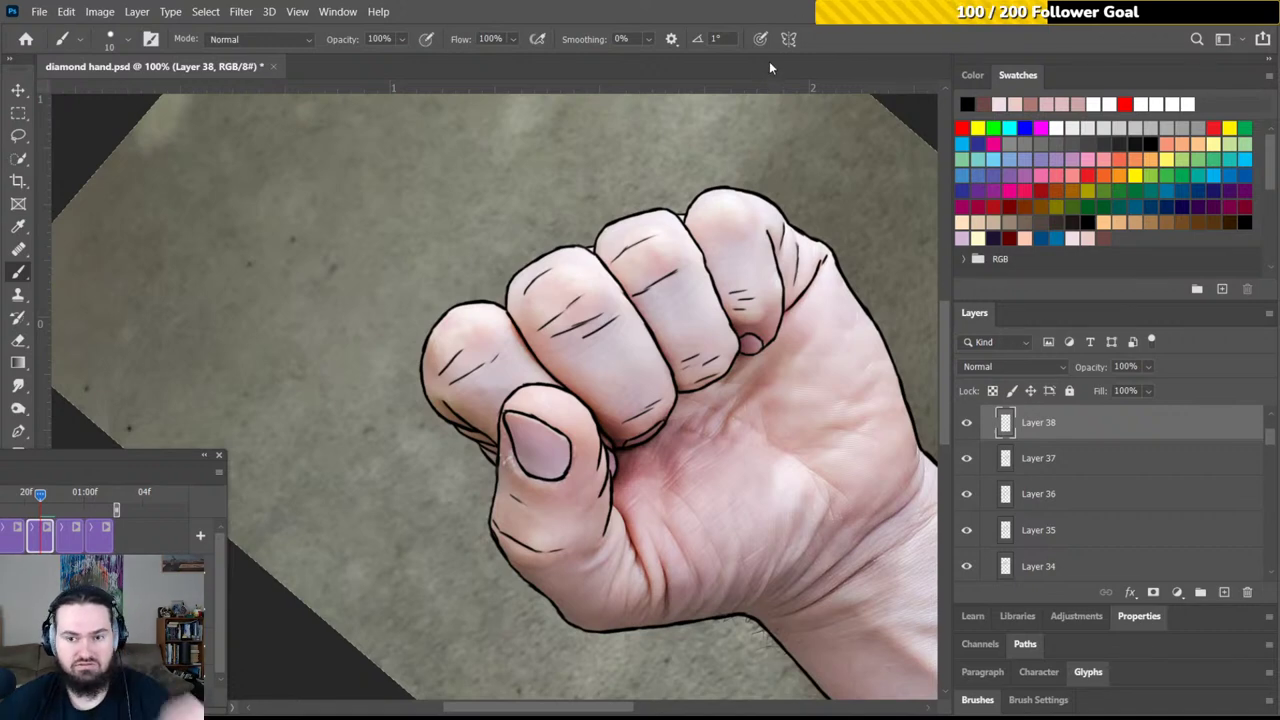
pyautogui.hotkey('ctrl', 's')
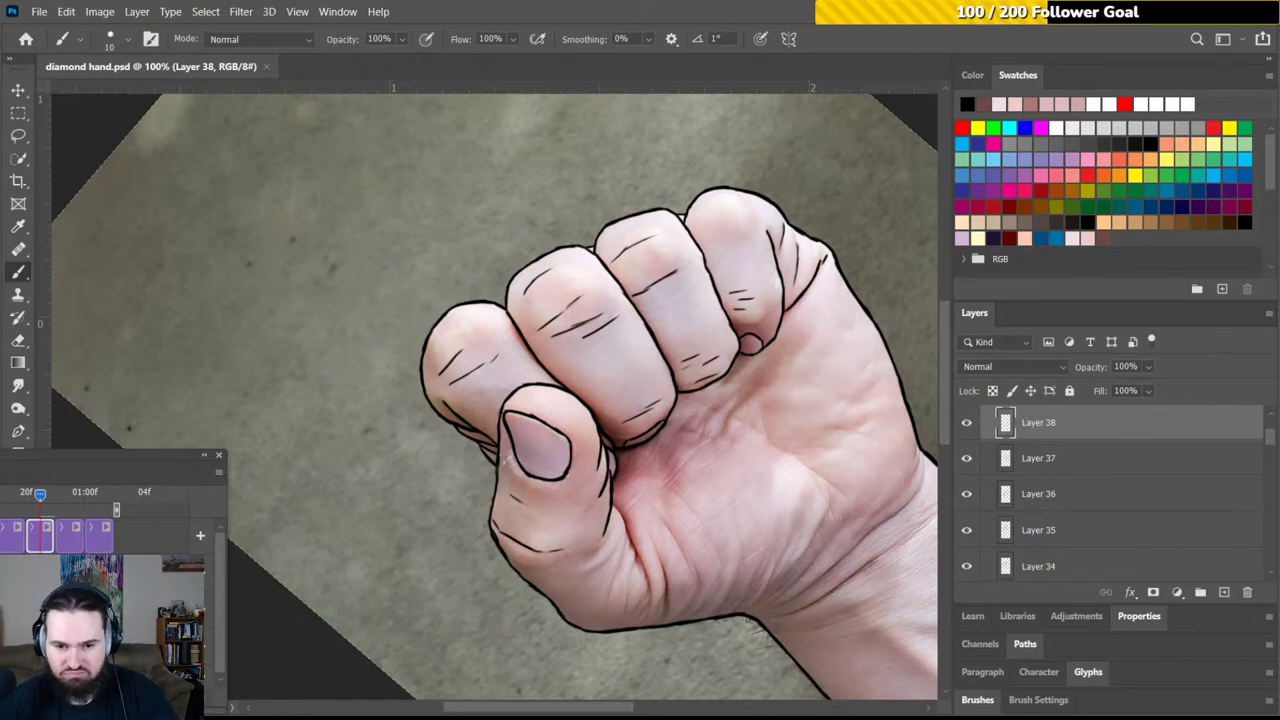
# Draw the long fold line at the thumb's base, from near the outer hand outline down to the thumb's inner contour
pyautogui.moveTo(597, 336)
pyautogui.mouseDown()
pyautogui.moveTo(528, 314)
pyautogui.moveTo(481, 260)
pyautogui.moveTo(441, 240)
pyautogui.mouseUp()
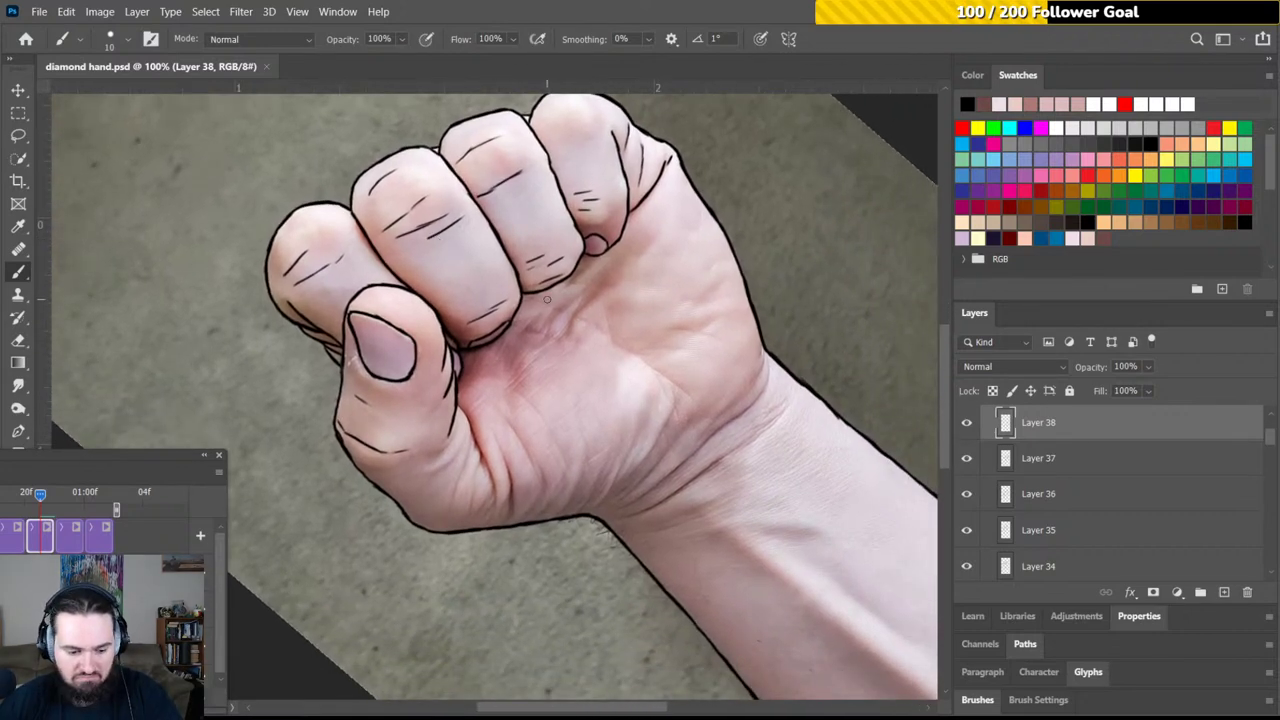
pyautogui.hotkey('ctrl', '+')
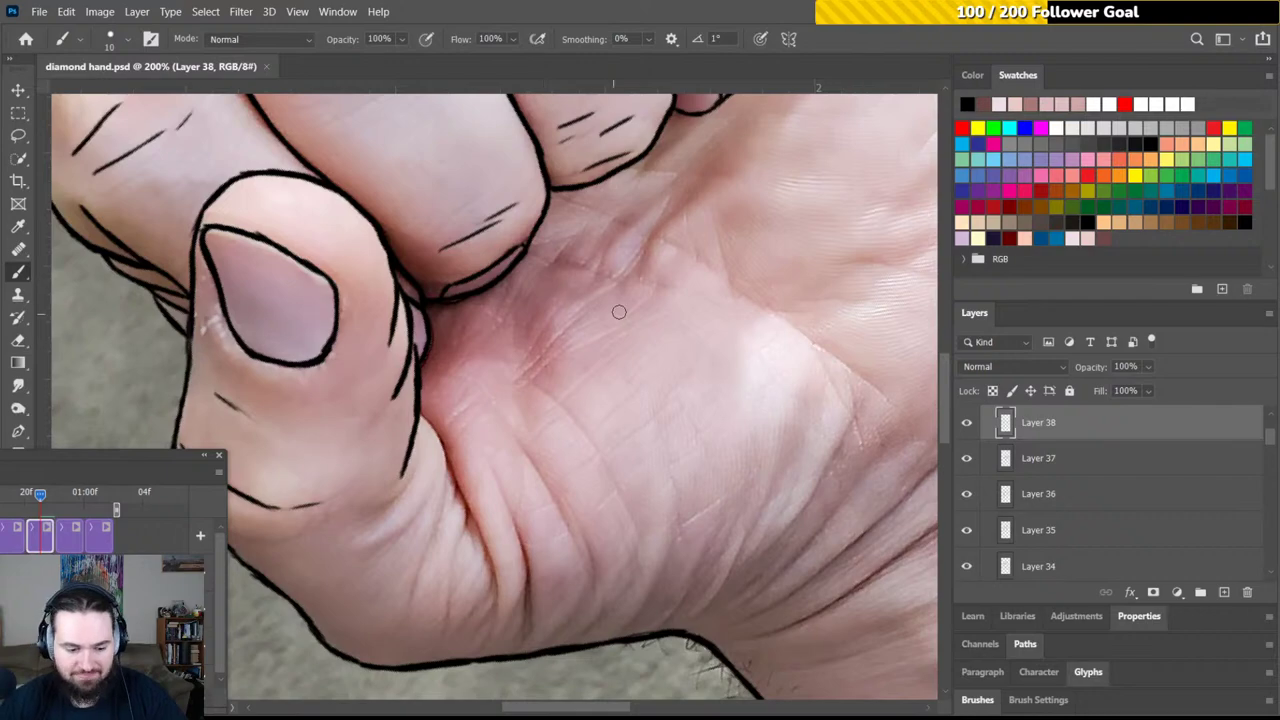
pyautogui.press('r')
pyautogui.moveTo(652, 294); pyautogui.dragTo(532, 253)
pyautogui.press('b')
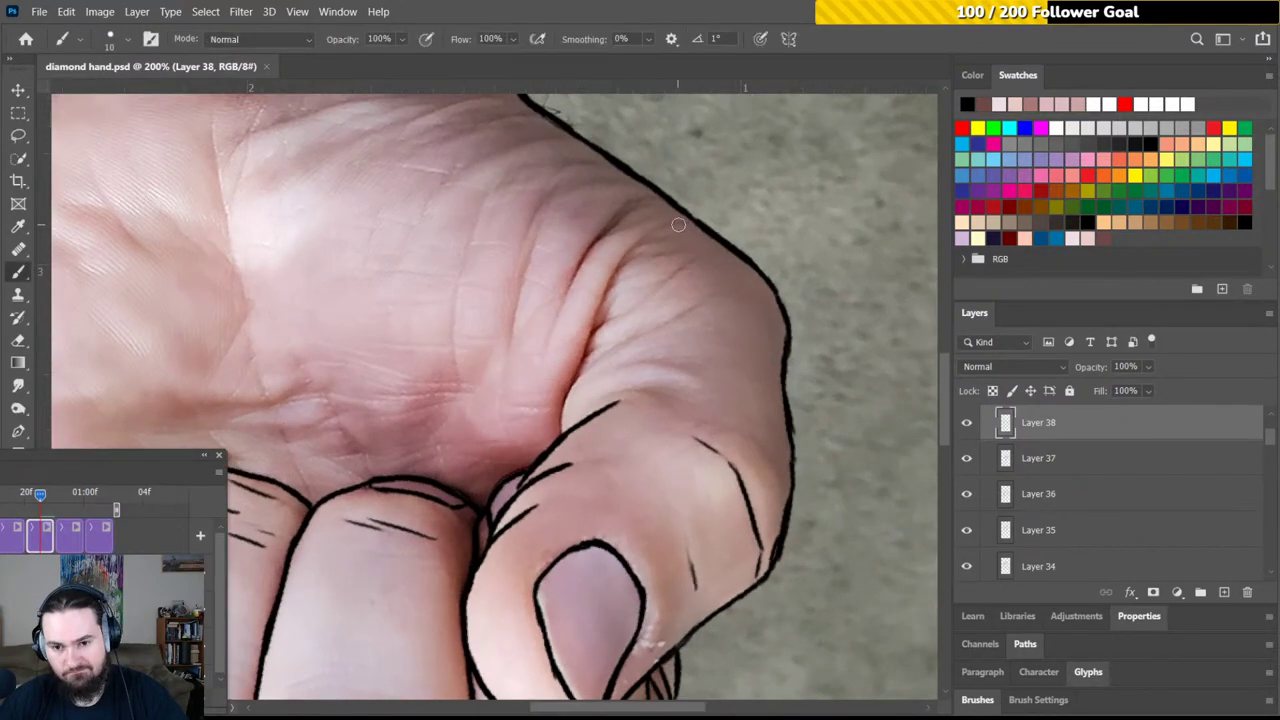
pyautogui.moveTo(679, 219)
pyautogui.mouseDown()
pyautogui.moveTo(644, 237)
pyautogui.moveTo(610, 283)
pyautogui.mouseUp()
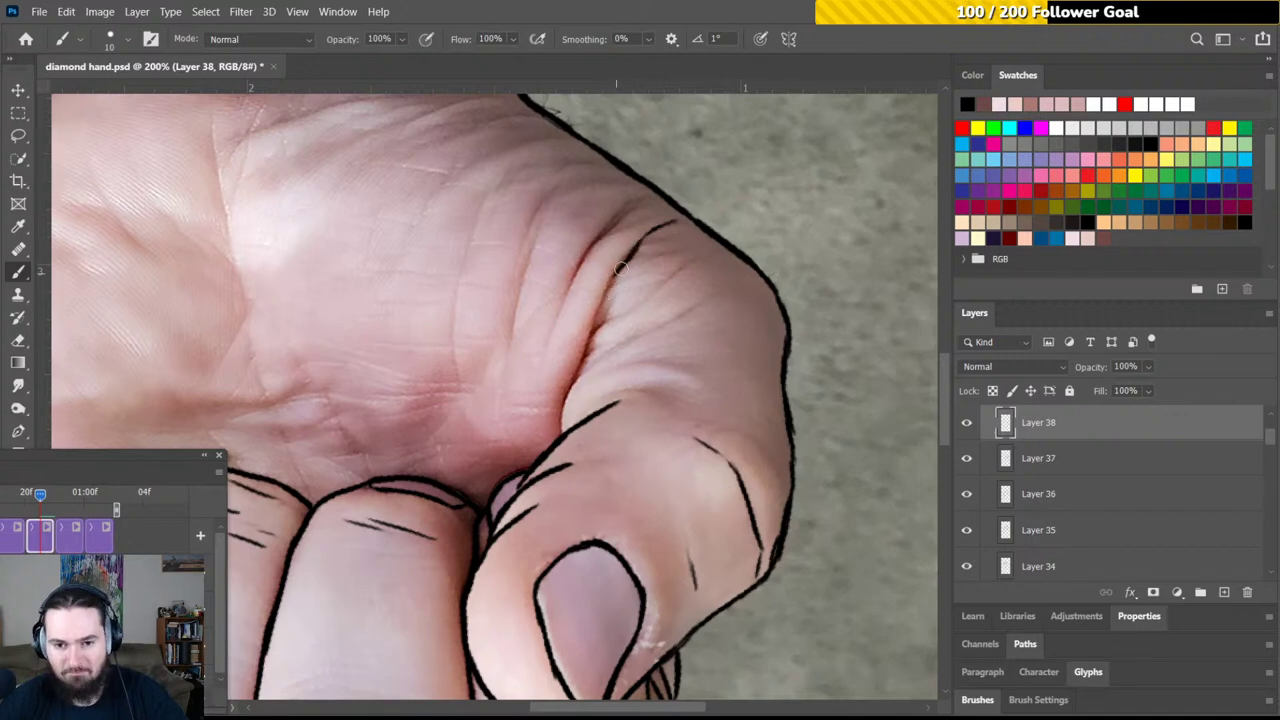
pyautogui.moveTo(612, 280); pyautogui.dragTo(563, 437)
# Add short crease lines branching off the thumb's base fold across the lower thumb
pyautogui.moveTo(576, 375); pyautogui.dragTo(687, 305)
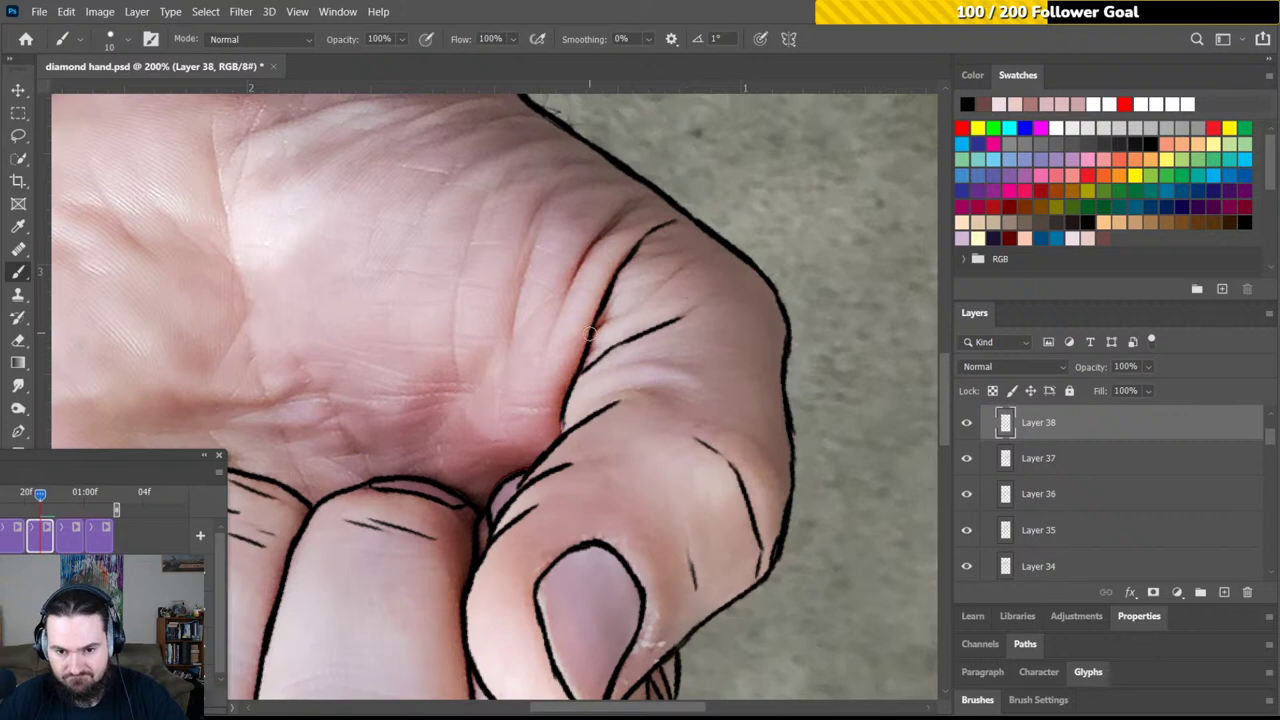
pyautogui.moveTo(590, 330)
pyautogui.mouseDown()
pyautogui.moveTo(652, 293)
pyautogui.moveTo(634, 266)
pyautogui.moveTo(655, 248)
pyautogui.moveTo(644, 238)
pyautogui.moveTo(678, 227)
pyautogui.mouseUp()
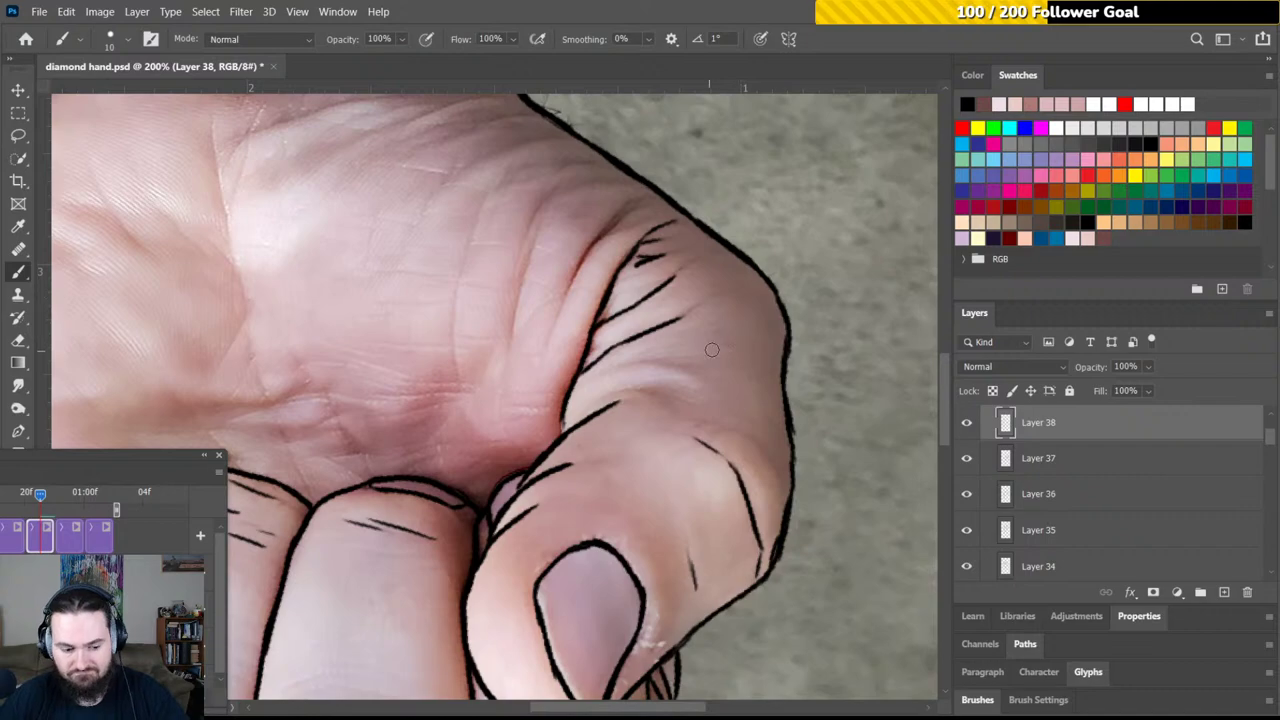
pyautogui.press('r')
pyautogui.moveTo(718, 318)
pyautogui.mouseDown()
pyautogui.moveTo(680, 293)
pyautogui.moveTo(516, 264)
pyautogui.moveTo(566, 207)
pyautogui.moveTo(536, 240)
pyautogui.moveTo(577, 243)
pyautogui.moveTo(548, 275)
pyautogui.mouseUp()
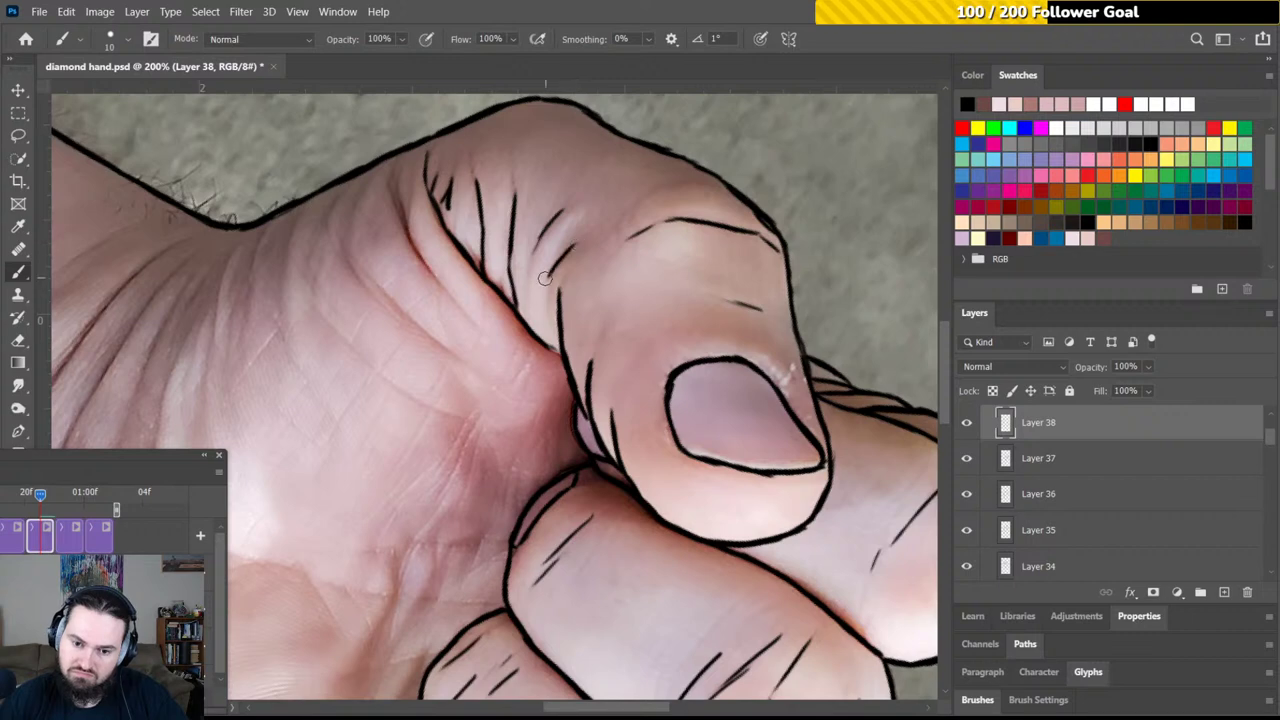
# Check a later frame on the timeline, return to the fist frame, and save the file
pyautogui.press('r')
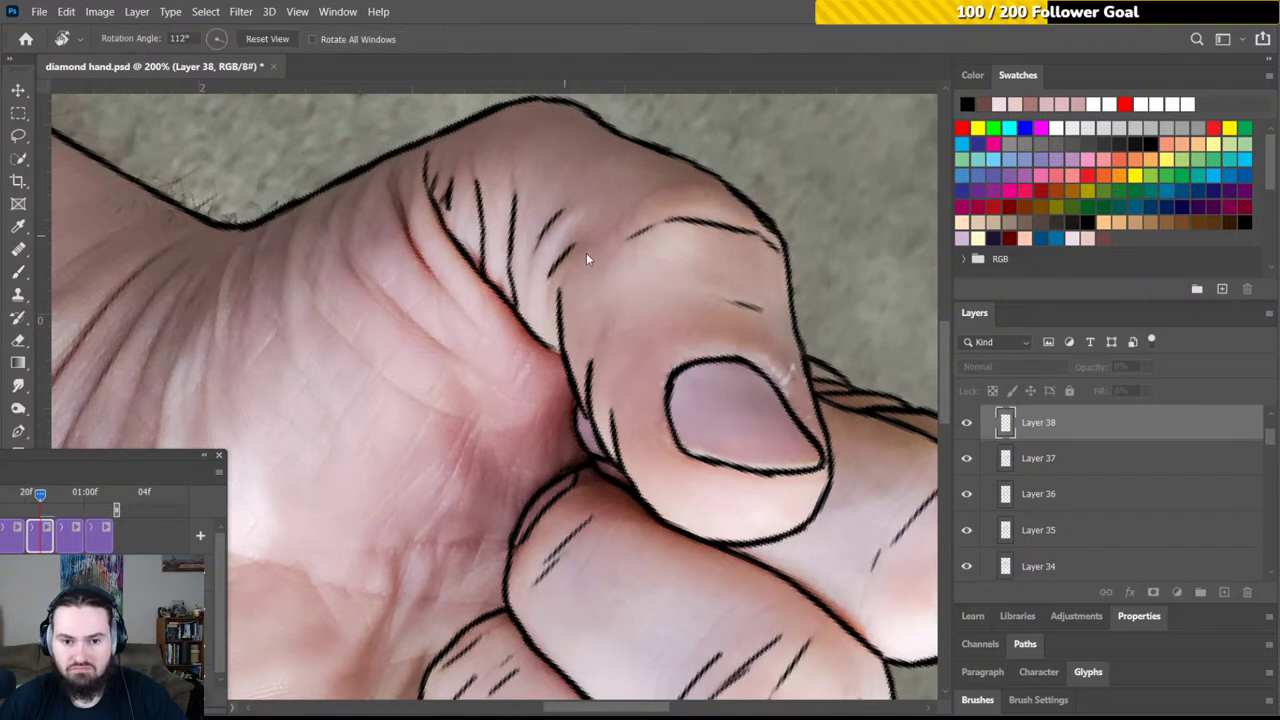
pyautogui.press('Right')
pyautogui.moveTo(620, 229); pyautogui.dragTo(675, 267)
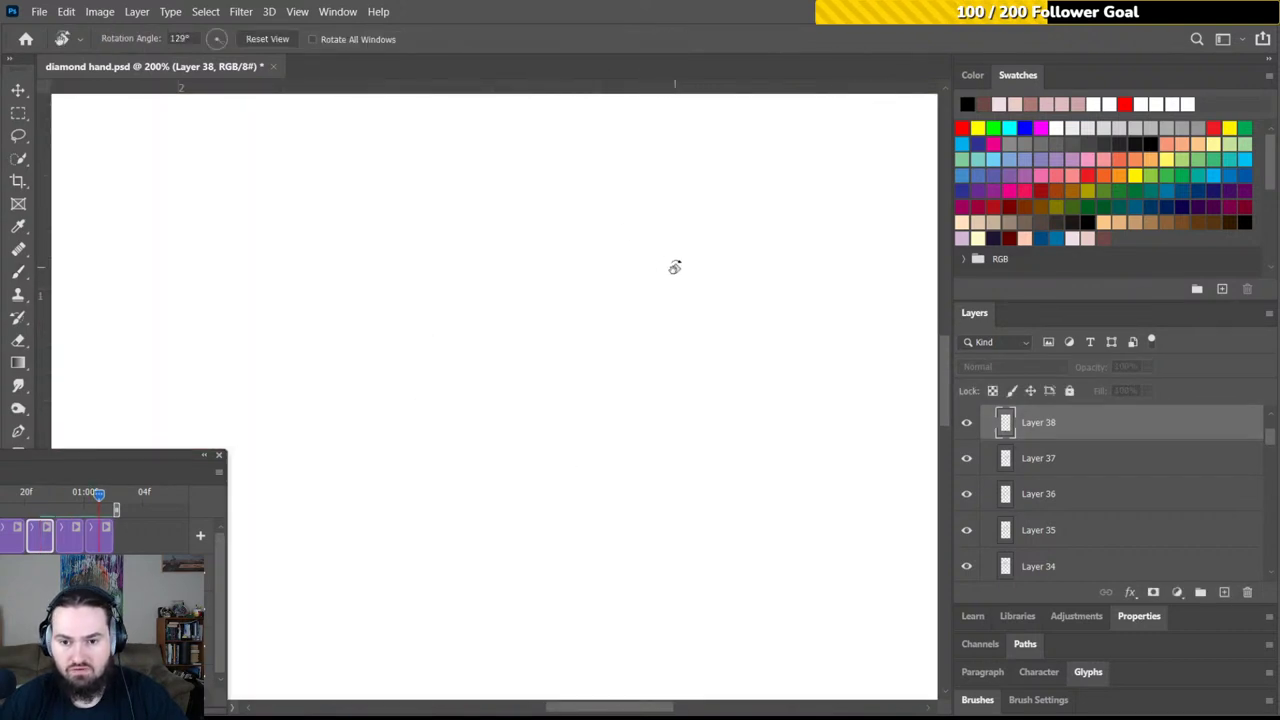
pyautogui.press('b')
pyautogui.hotkey('ctrl', '0')
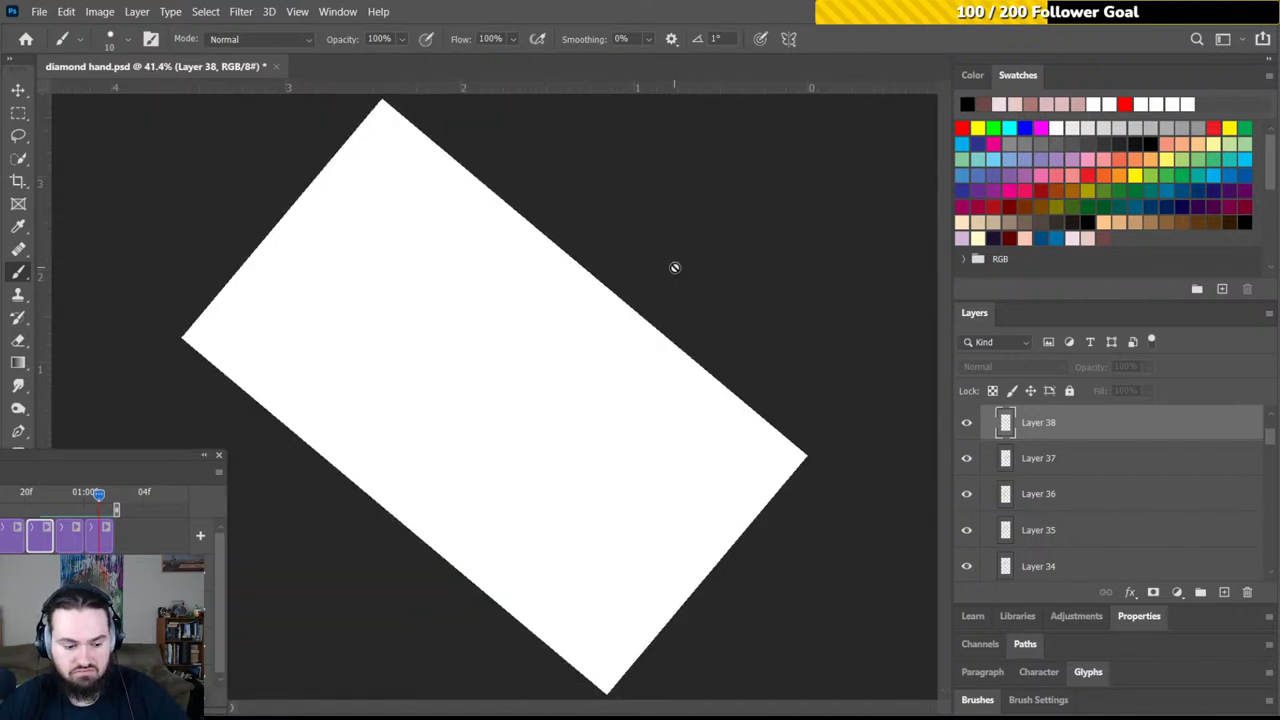
pyautogui.press('Left')
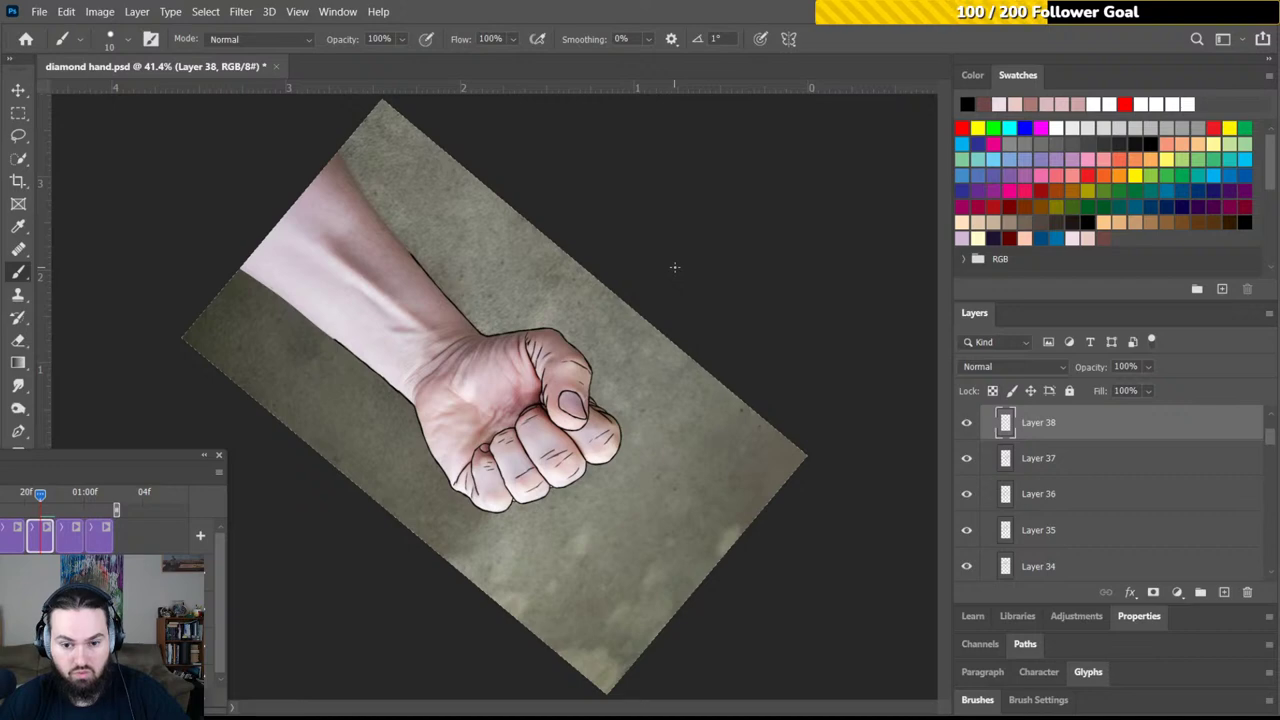
pyautogui.hotkey('ctrl', 's')
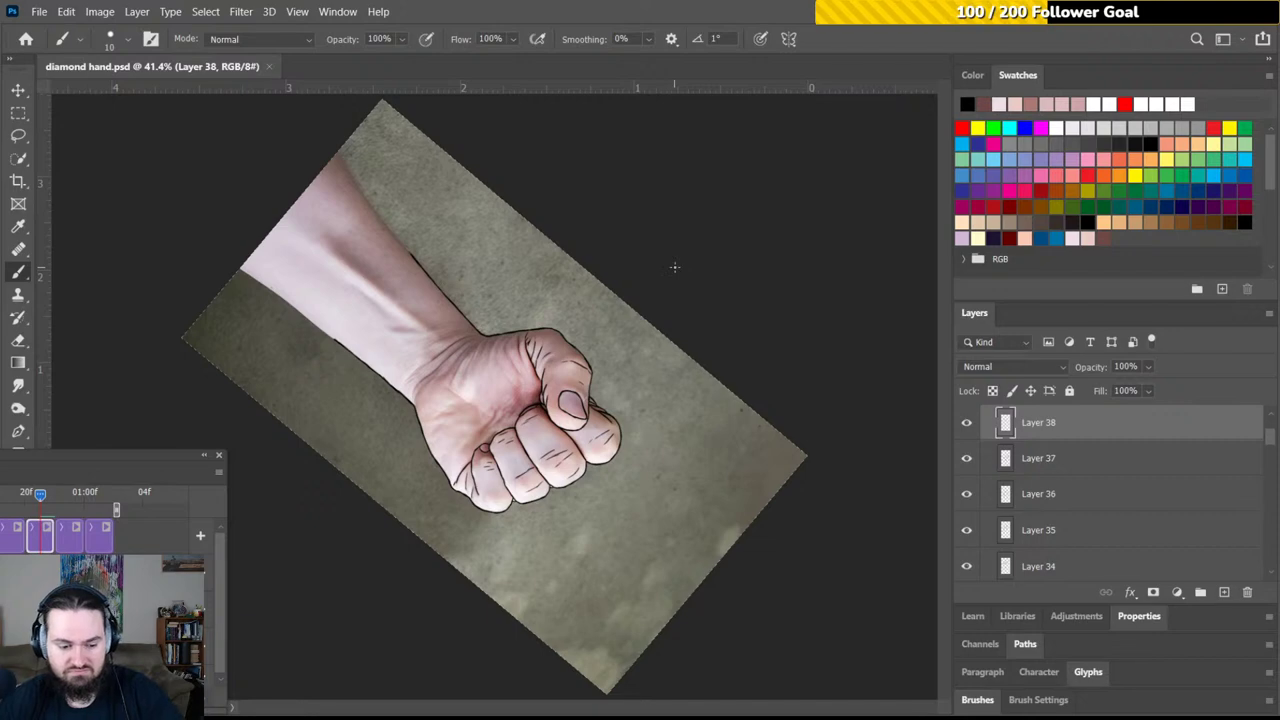
# Draw a curved crease on the palm side of the thumb's base fold, running parallel to it
pyautogui.press('r')
pyautogui.click(266, 40)
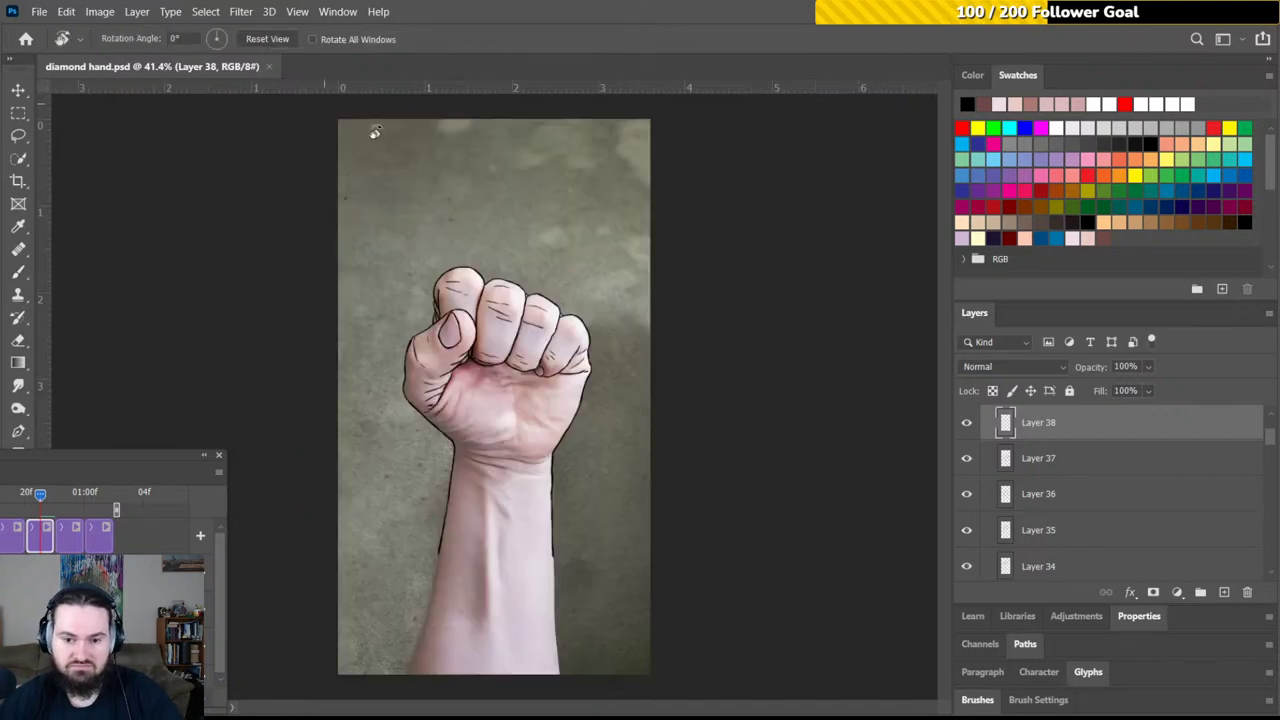
pyautogui.press('b')
pyautogui.hotkey('ctrl', '+')
pyautogui.hotkey('ctrl', '+')
pyautogui.hotkey('ctrl', '+')
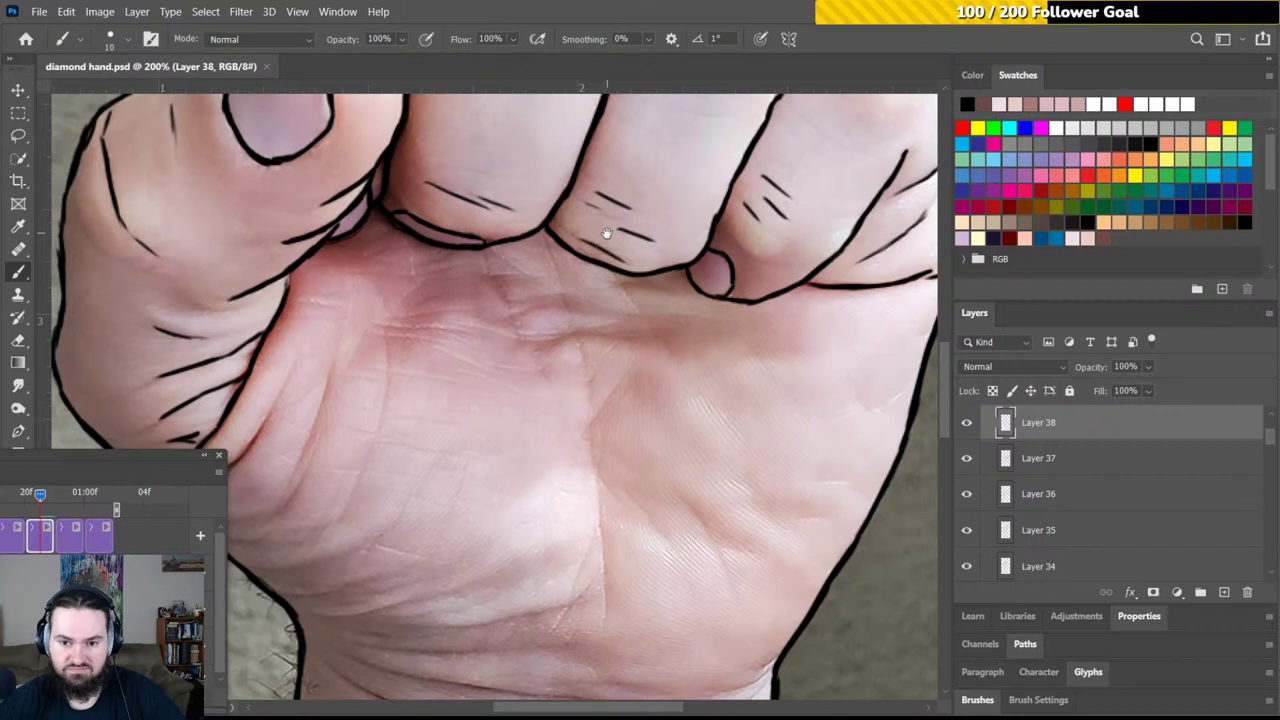
pyautogui.moveTo(600, 242); pyautogui.dragTo(717, 196)
pyautogui.moveTo(461, 385); pyautogui.dragTo(546, 306)
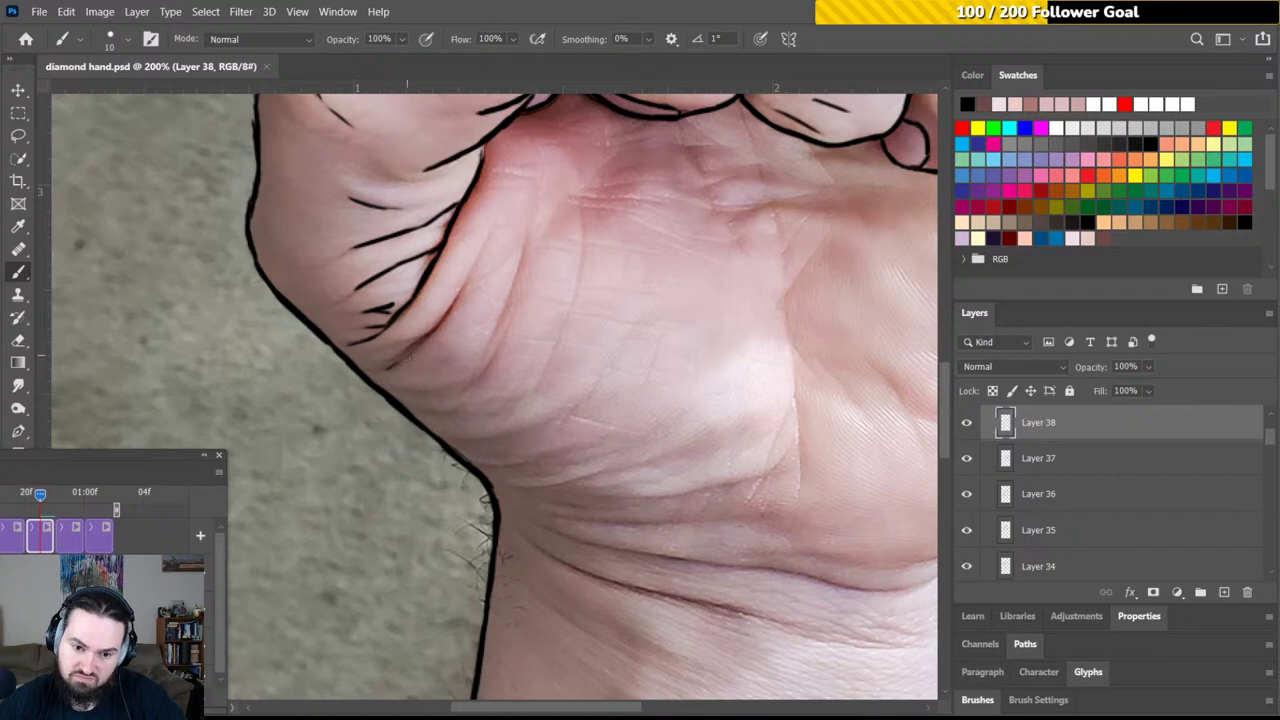
pyautogui.moveTo(408, 354)
pyautogui.mouseDown()
pyautogui.moveTo(394, 362)
pyautogui.moveTo(460, 300)
pyautogui.moveTo(477, 257)
pyautogui.mouseUp()
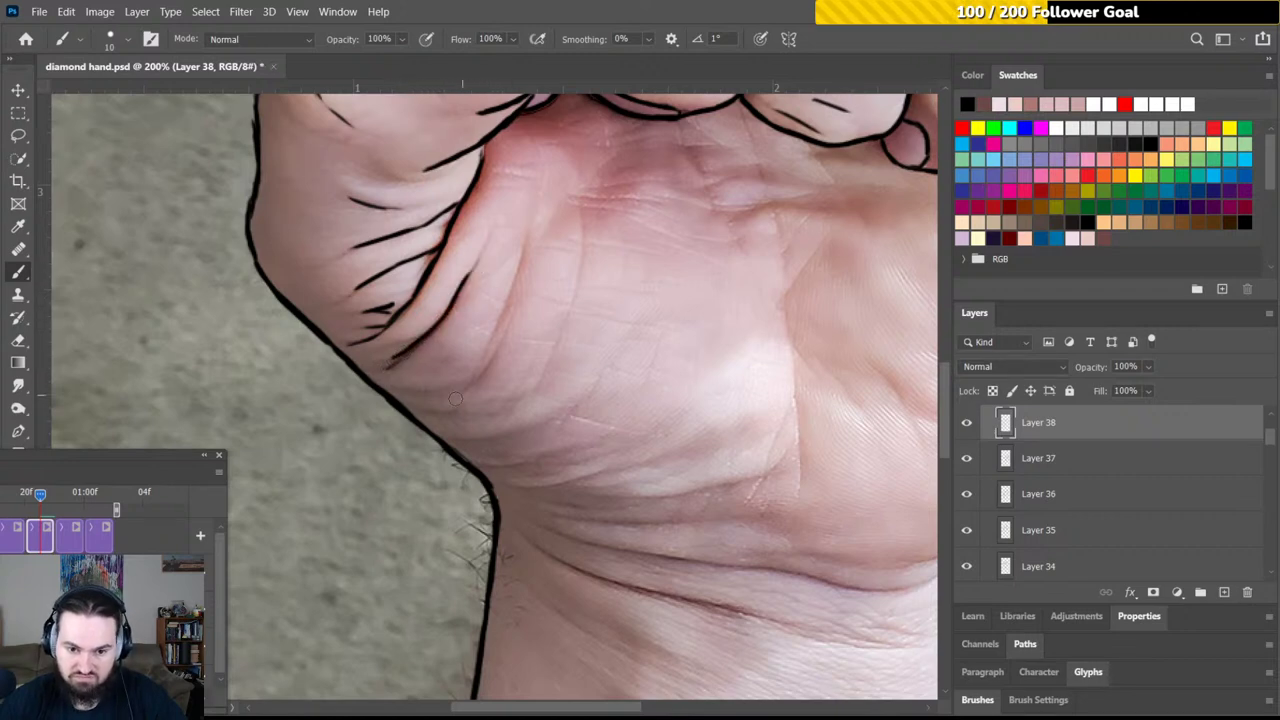
pyautogui.moveTo(421, 411); pyautogui.dragTo(448, 408)
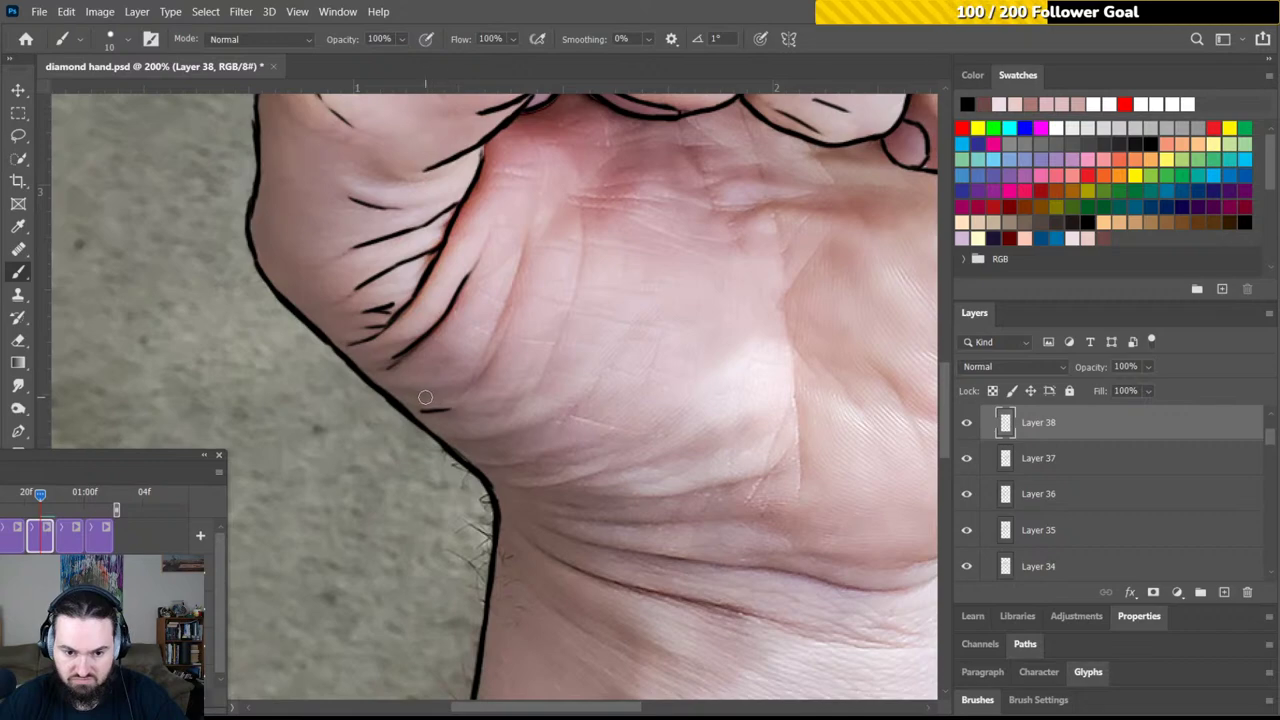
pyautogui.hotkey('ctrl', 'z')
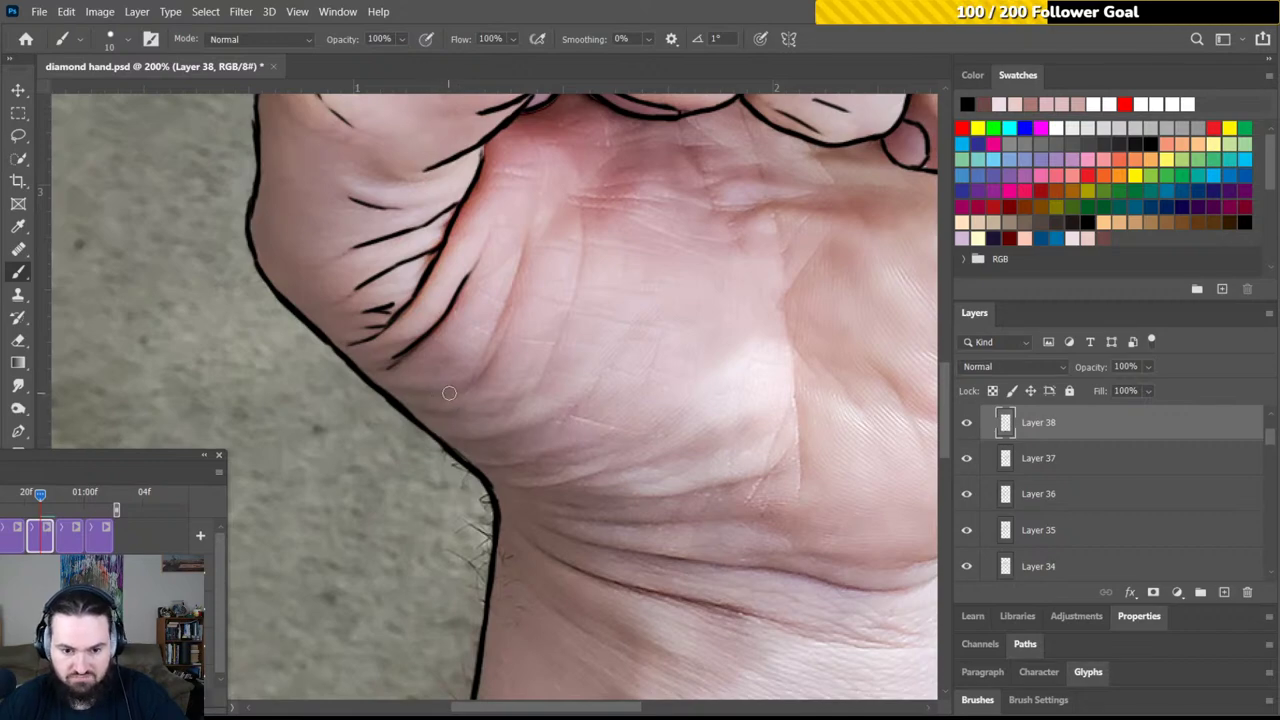
# Draw a row of short slanted creases along the hand's outer edge between the wrist and the thumb's base fold
pyautogui.press('r')
pyautogui.moveTo(567, 316)
pyautogui.mouseDown()
pyautogui.moveTo(613, 438)
pyautogui.moveTo(590, 350)
pyautogui.moveTo(568, 380)
pyautogui.mouseUp()
pyautogui.press('b')
pyautogui.scroll(-2, 451, 354)
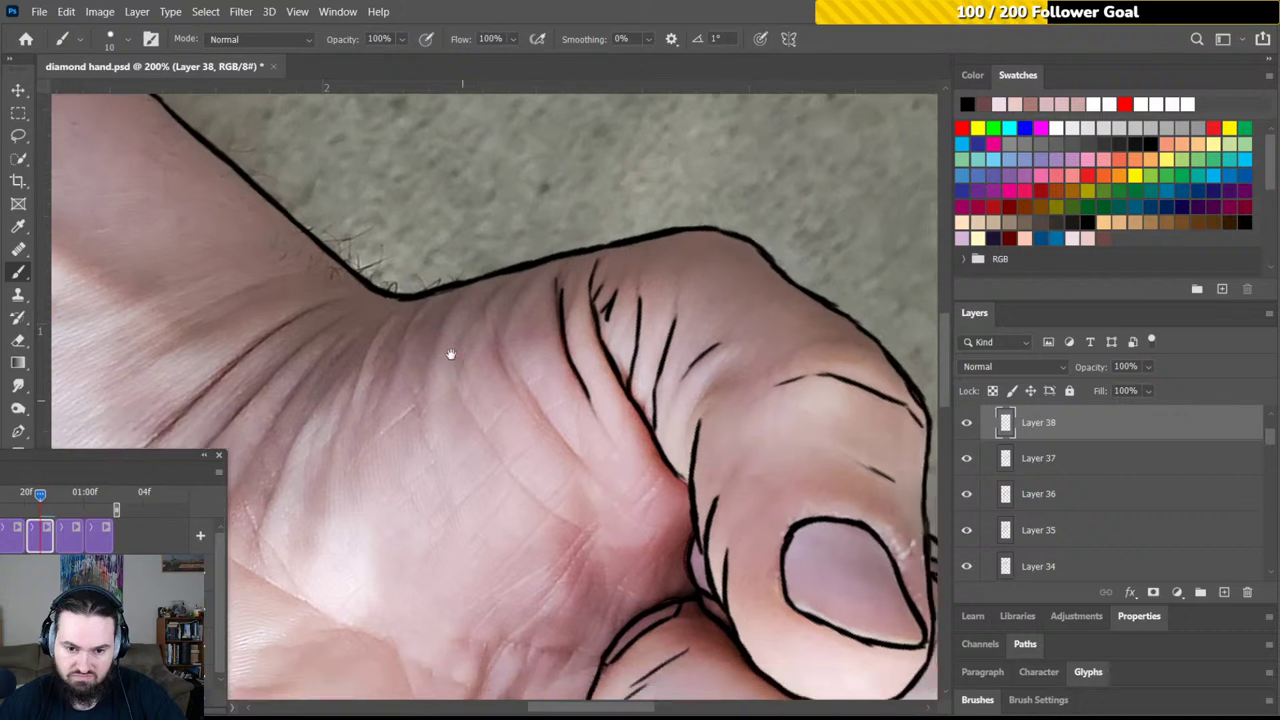
pyautogui.moveTo(451, 354)
pyautogui.mouseDown()
pyautogui.moveTo(463, 294)
pyautogui.moveTo(514, 266)
pyautogui.moveTo(551, 309)
pyautogui.moveTo(458, 224)
pyautogui.mouseUp()
pyautogui.press('r')
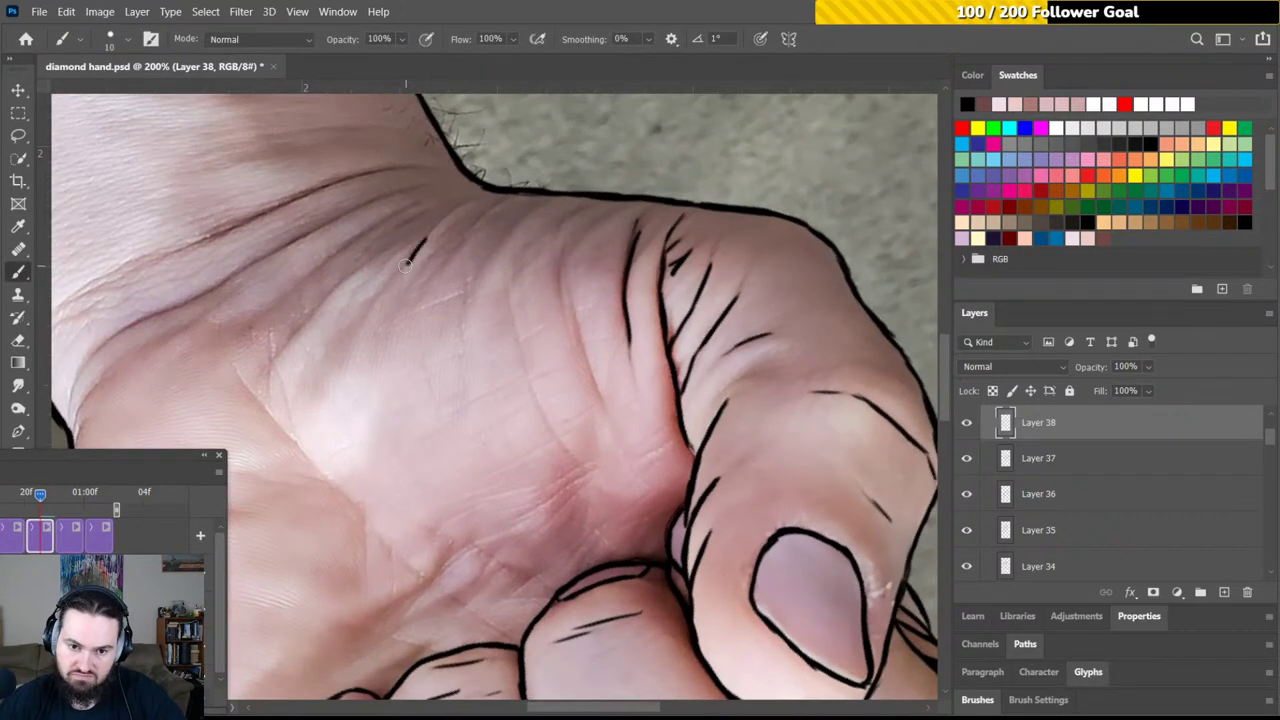
pyautogui.moveTo(407, 264)
pyautogui.mouseDown()
pyautogui.moveTo(462, 200)
pyautogui.moveTo(462, 237)
pyautogui.moveTo(487, 215)
pyautogui.moveTo(524, 214)
pyautogui.moveTo(498, 240)
pyautogui.moveTo(540, 206)
pyautogui.moveTo(544, 236)
pyautogui.mouseUp()
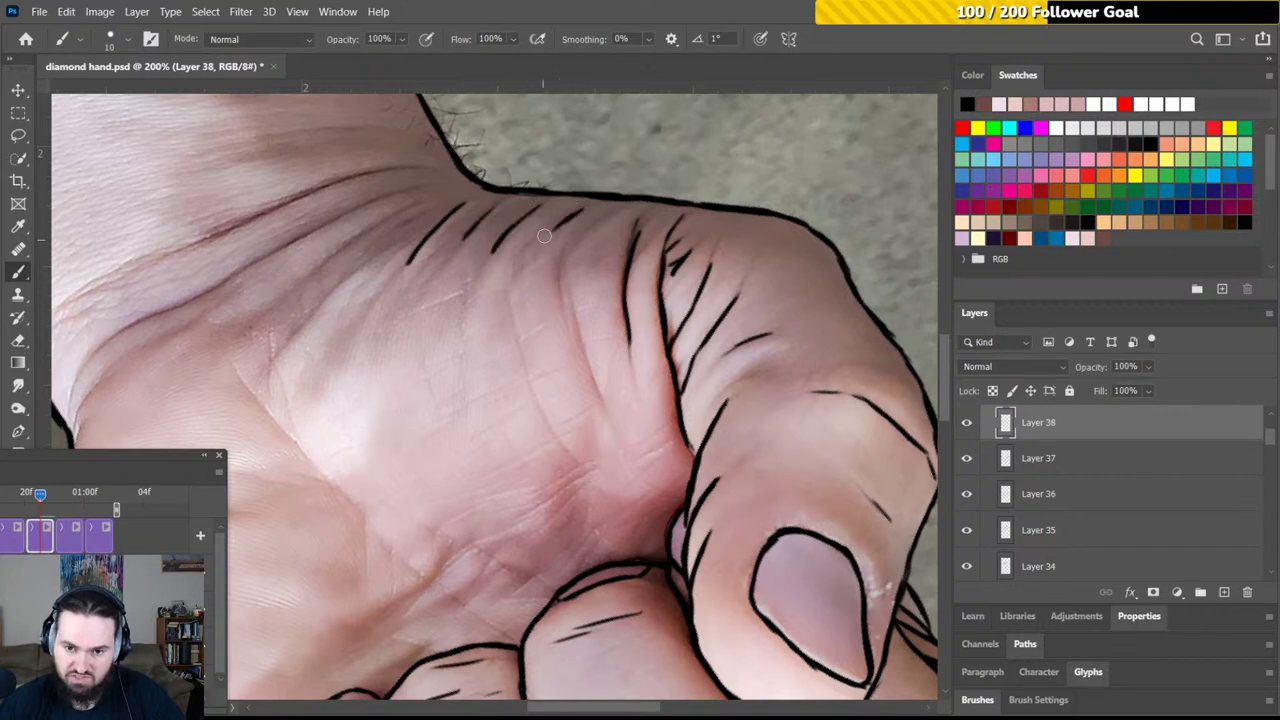
pyautogui.moveTo(610, 212); pyautogui.dragTo(576, 242)
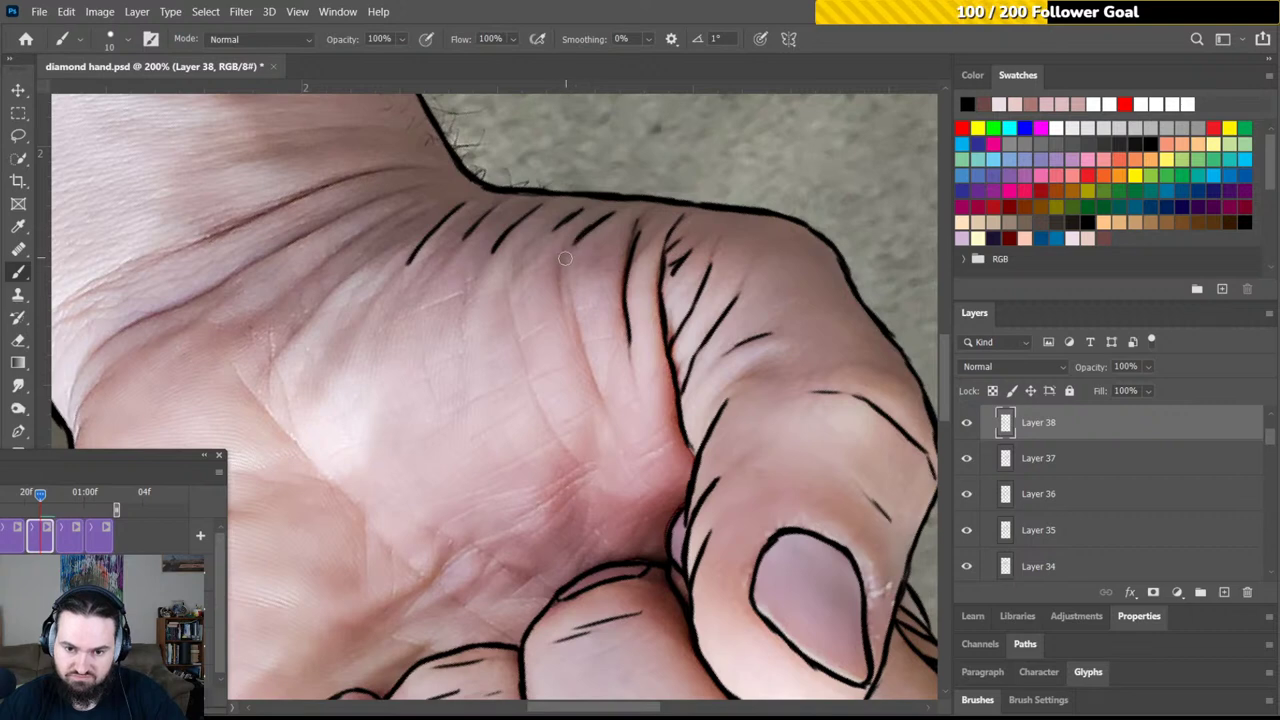
# Draw two longer curved creases across the fleshy mound of the palm beside the thumb's base
pyautogui.moveTo(567, 285)
pyautogui.mouseDown()
pyautogui.moveTo(565, 262)
pyautogui.moveTo(592, 378)
pyautogui.mouseUp()
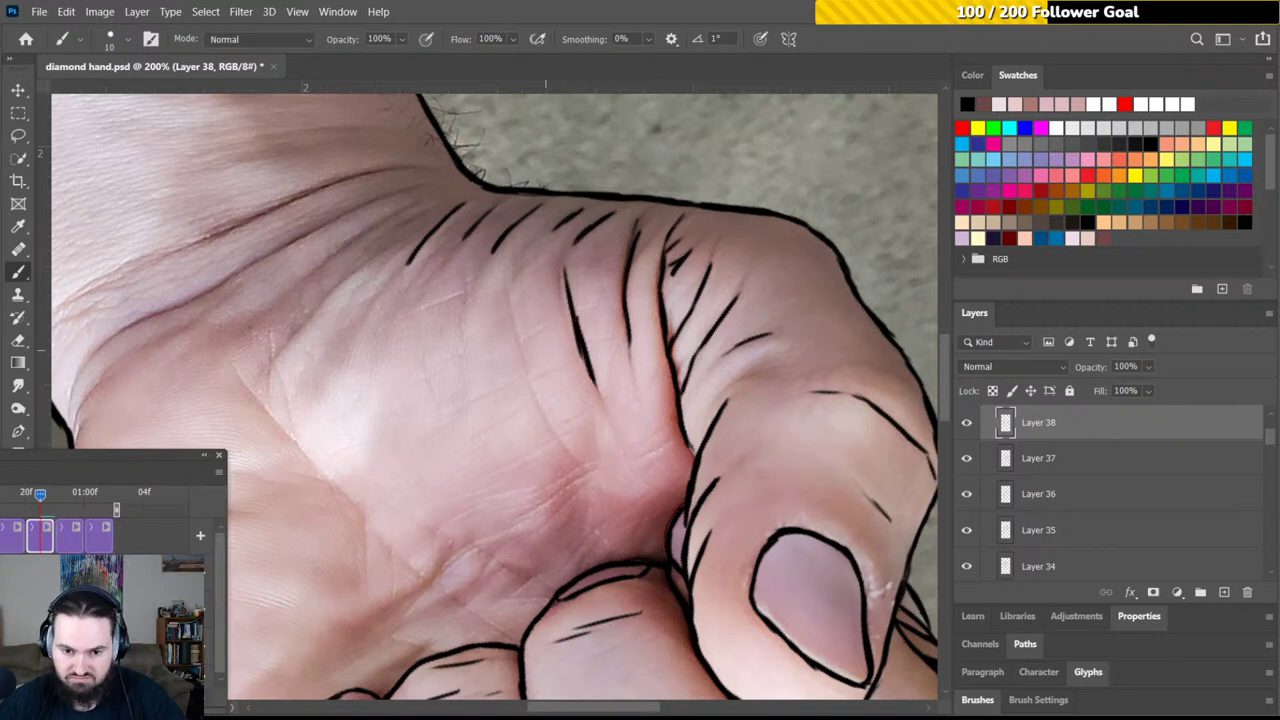
pyautogui.moveTo(512, 300); pyautogui.dragTo(536, 405)
pyautogui.moveTo(522, 353); pyautogui.dragTo(552, 442)
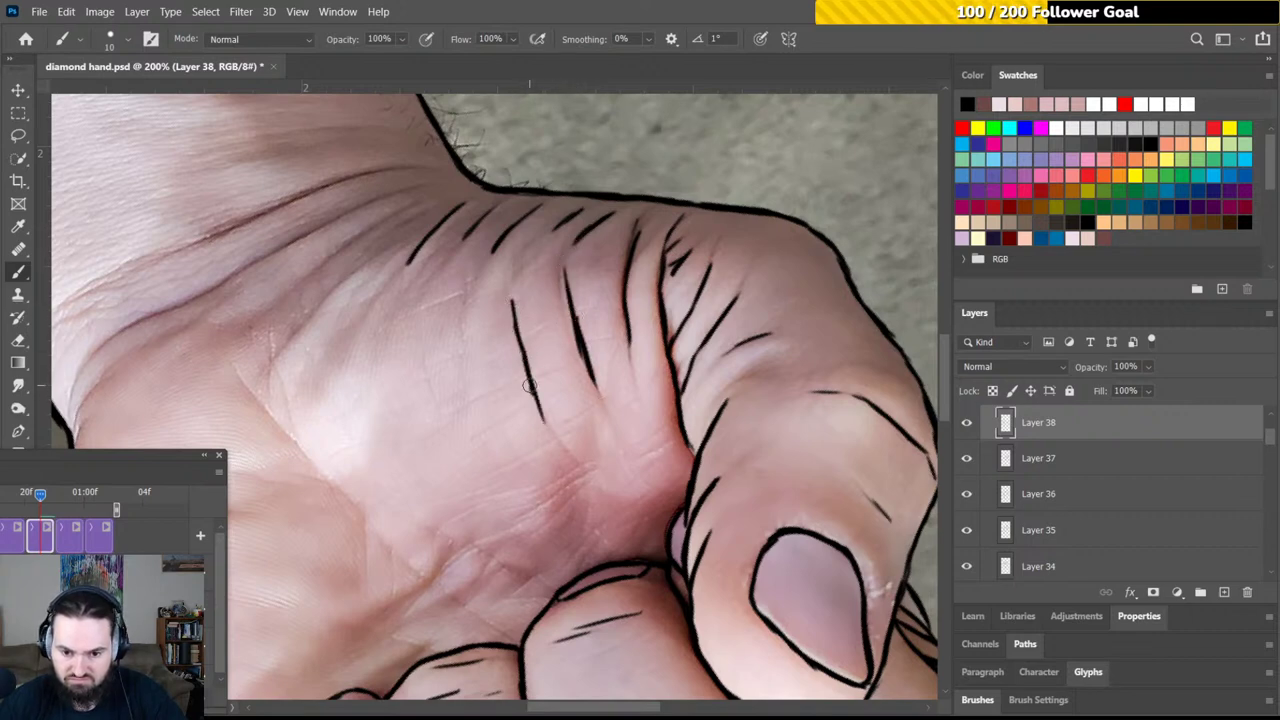
pyautogui.moveTo(531, 386); pyautogui.dragTo(570, 450)
# Try to thin out the crease lines around the thumb's base fold with the Eraser
pyautogui.hotkey('ctrl', '-')
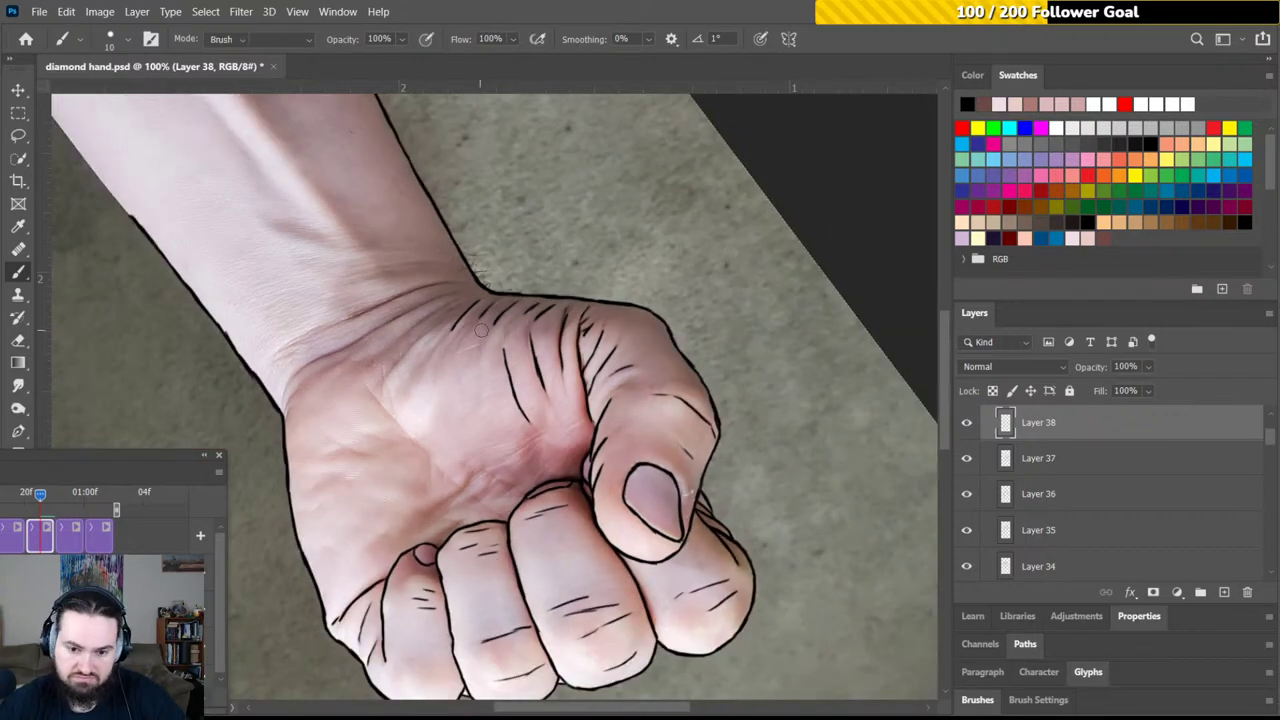
pyautogui.press('e')
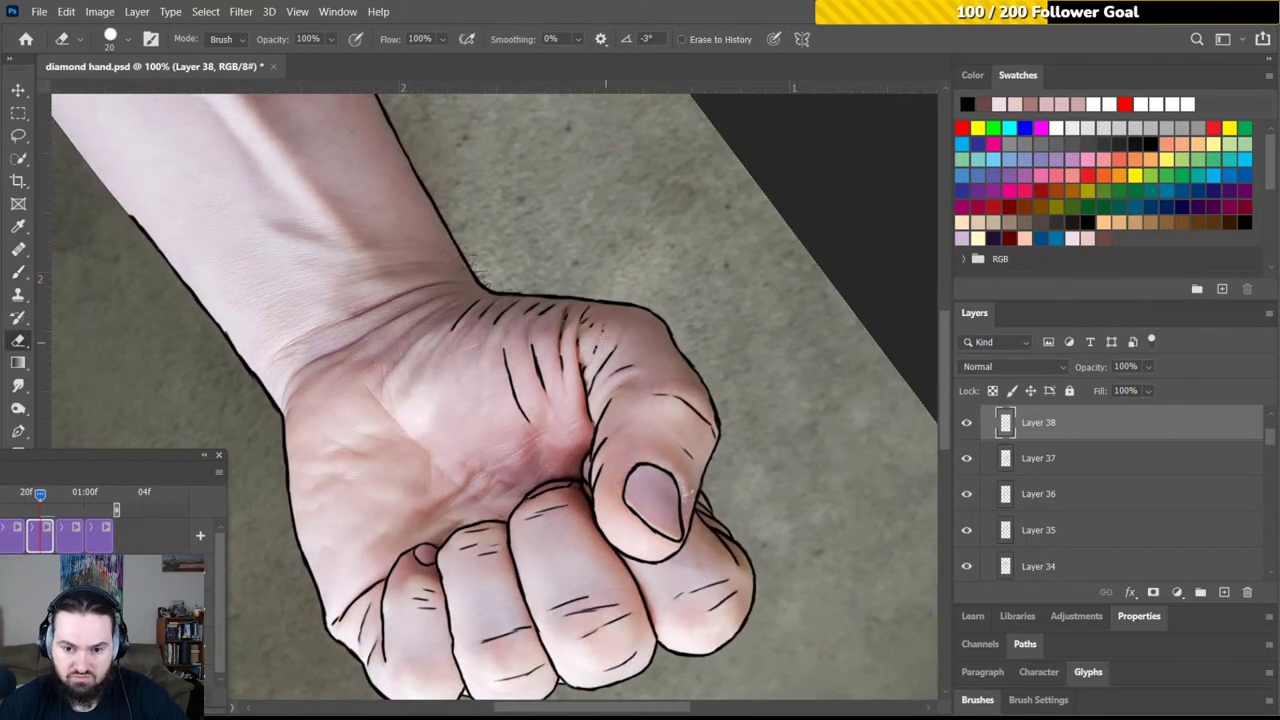
pyautogui.press('b')
pyautogui.press('e')
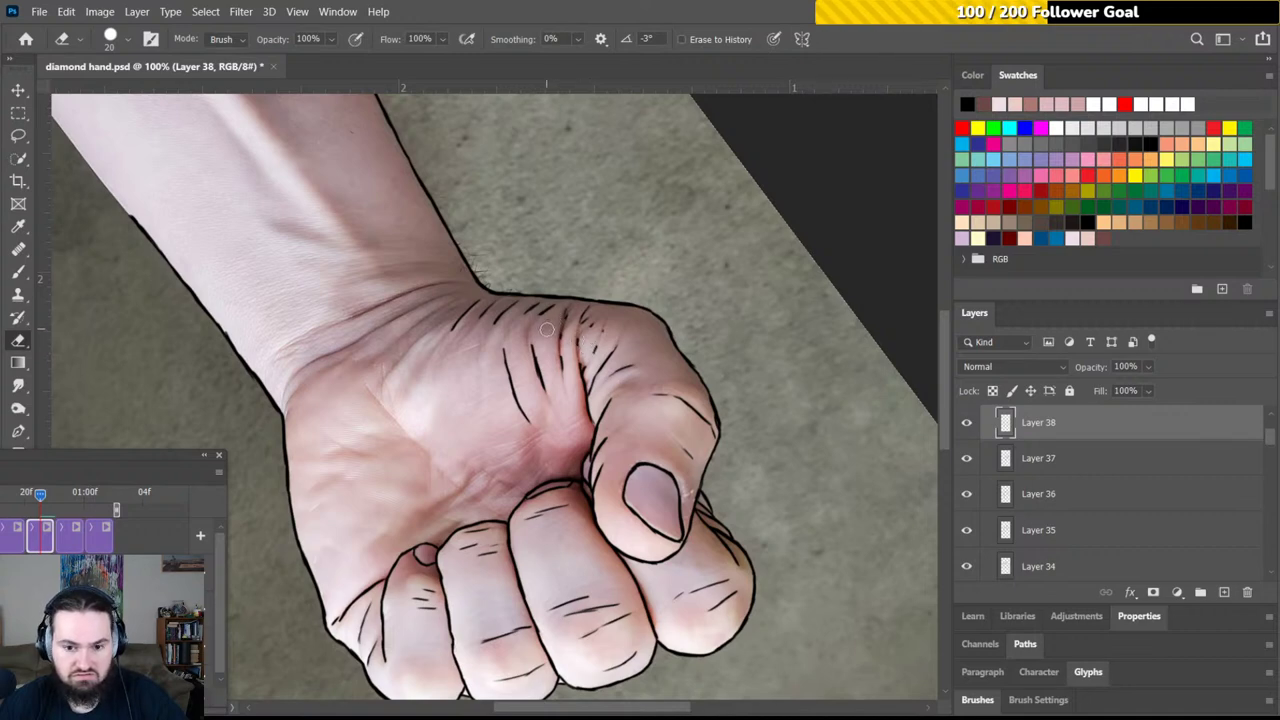
pyautogui.press('ctrl')
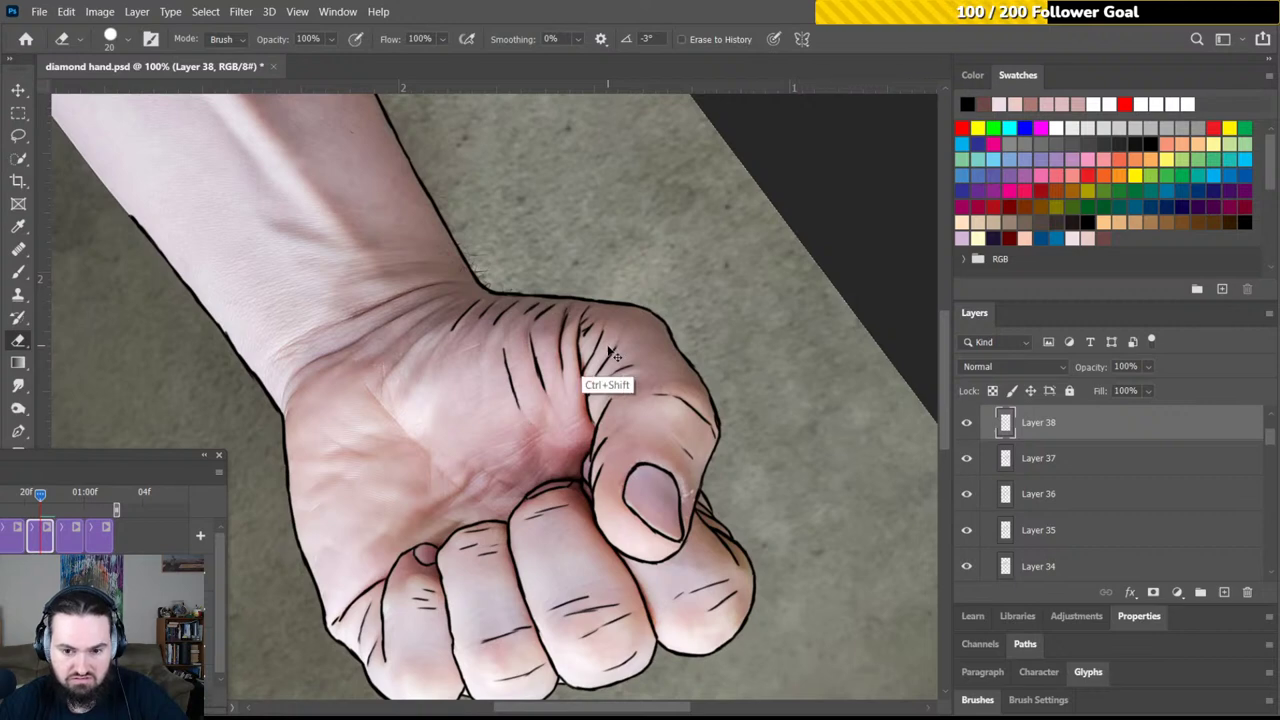
# Draw the long crease through the middle of the palm, from below the wrist to between the middle and ring fingers
pyautogui.press('r')
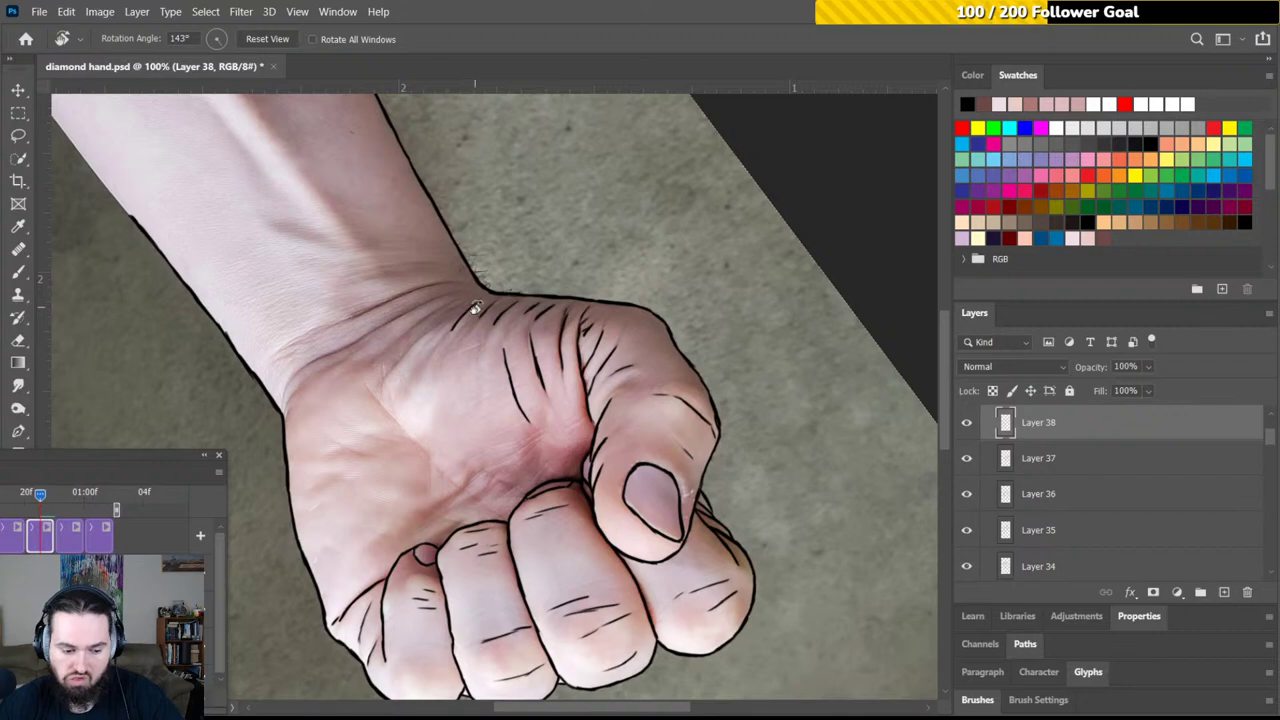
pyautogui.moveTo(457, 276); pyautogui.dragTo(566, 293)
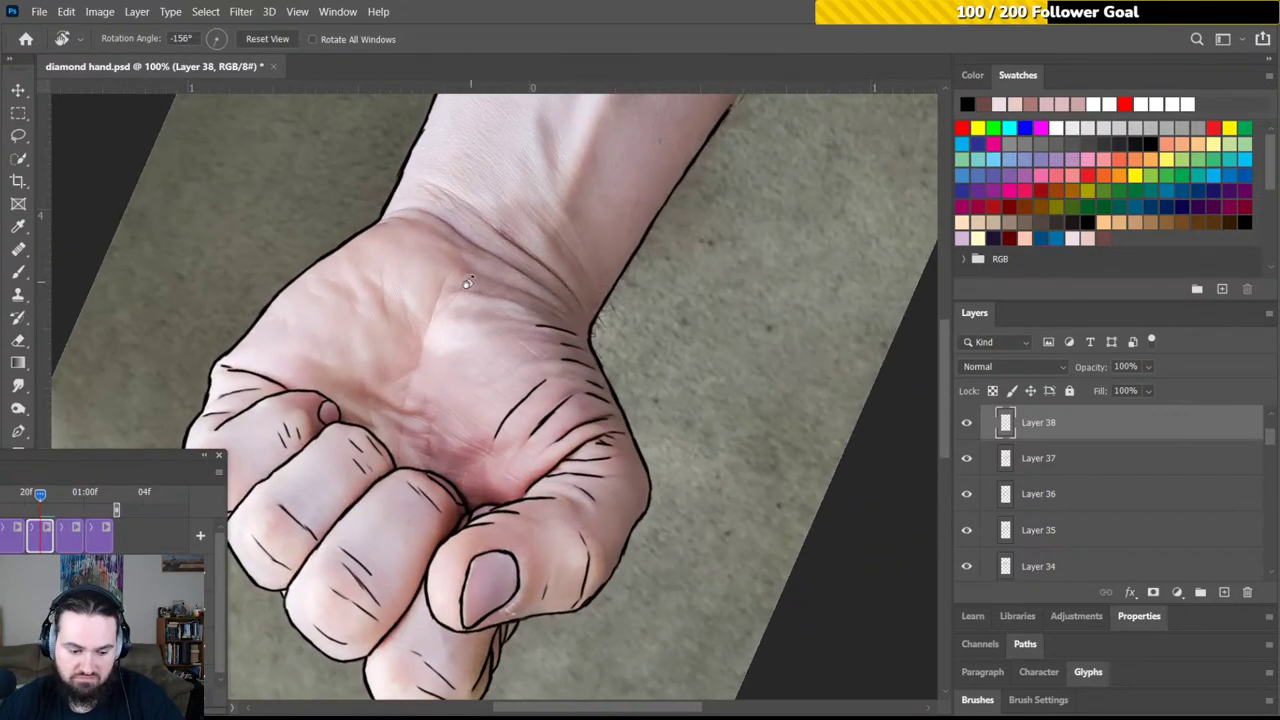
pyautogui.press('b')
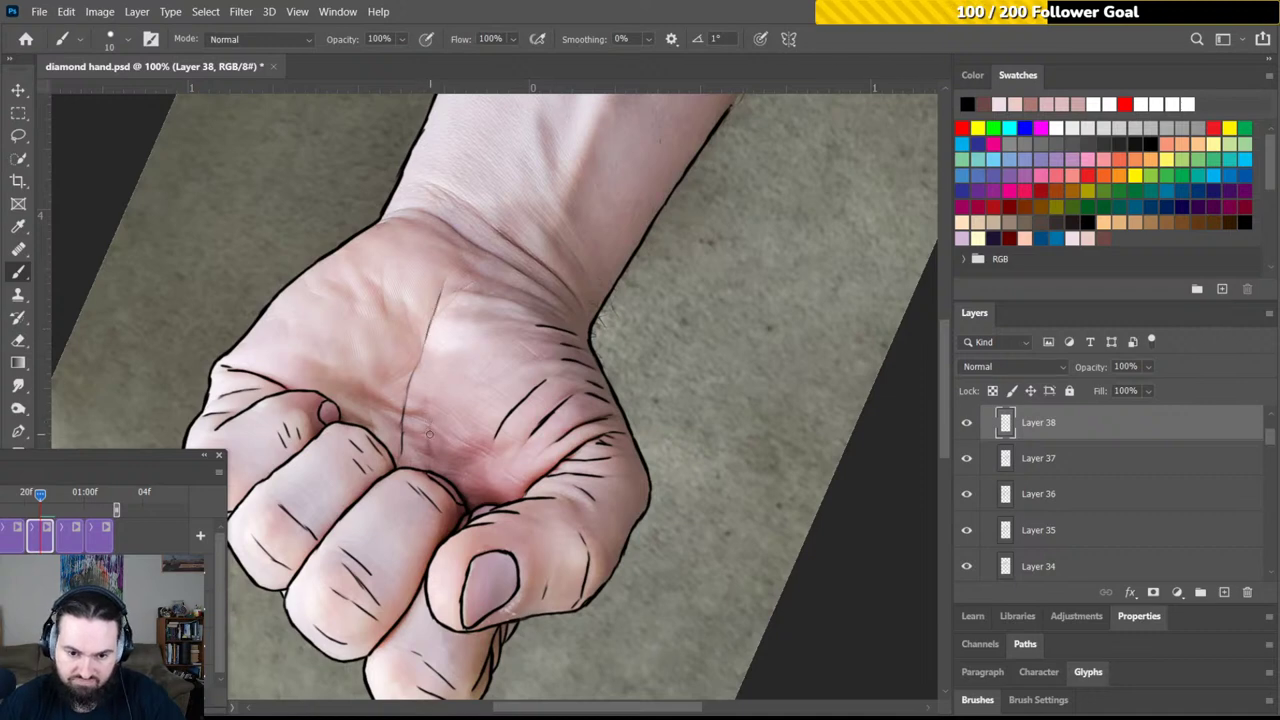
# Draw short crease lines on the palm just below the tips of the middle and ring fingers
pyautogui.hotkey('ctrl', '+')
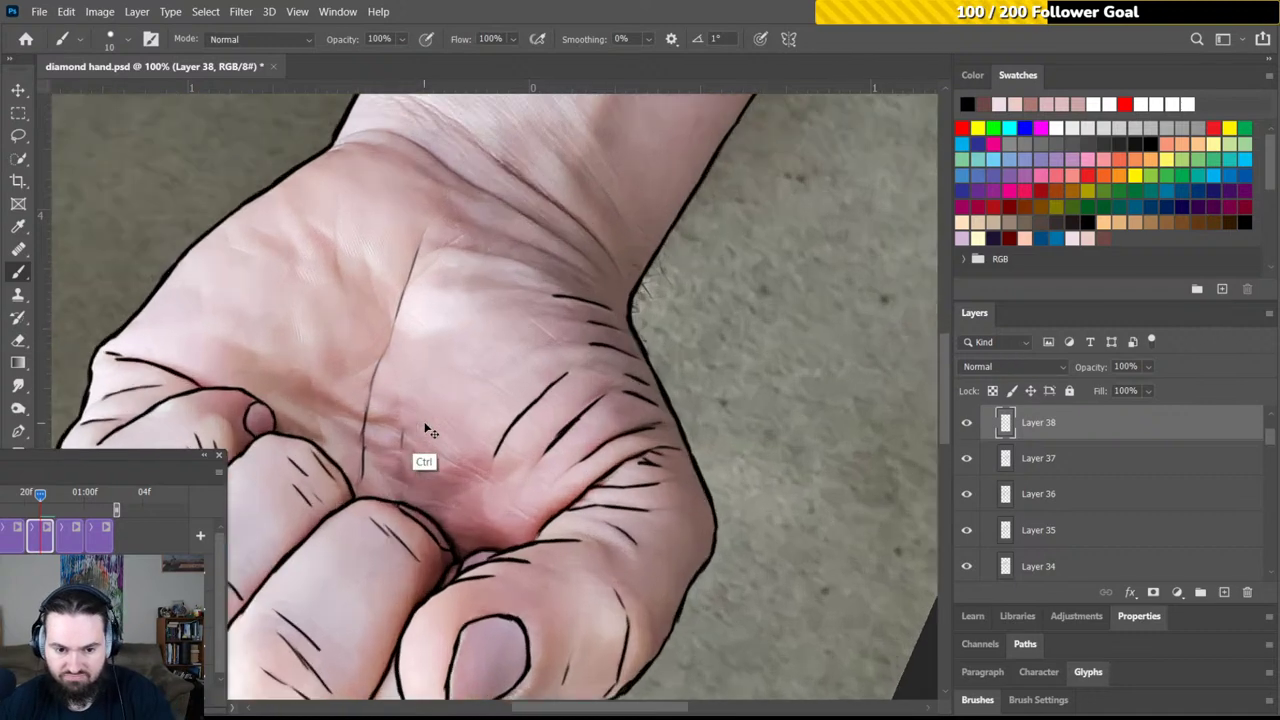
pyautogui.moveTo(462, 392)
pyautogui.mouseDown()
pyautogui.moveTo(508, 340)
pyautogui.moveTo(634, 260)
pyautogui.moveTo(705, 273)
pyautogui.moveTo(494, 229)
pyautogui.moveTo(400, 280)
pyautogui.moveTo(355, 285)
pyautogui.moveTo(374, 289)
pyautogui.mouseUp()
pyautogui.press('r')
pyautogui.press('b')
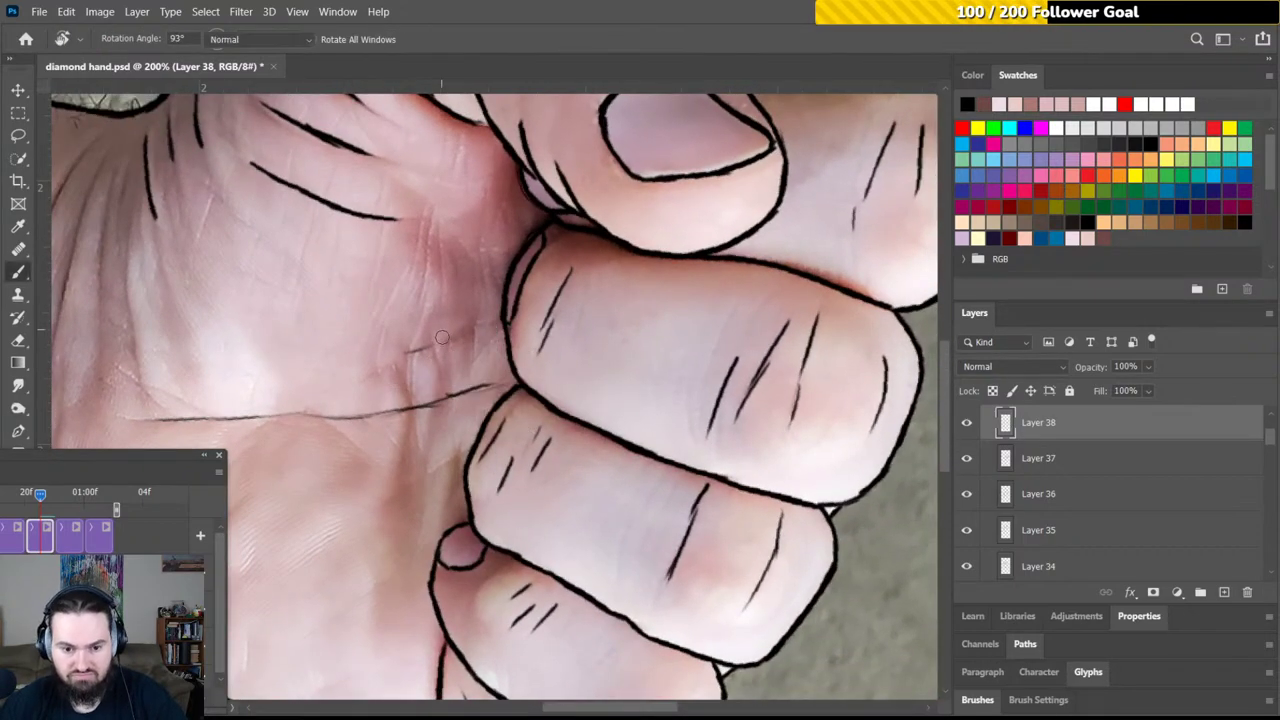
pyautogui.moveTo(446, 340)
pyautogui.mouseDown()
pyautogui.moveTo(497, 267)
pyautogui.moveTo(455, 212)
pyautogui.mouseUp()
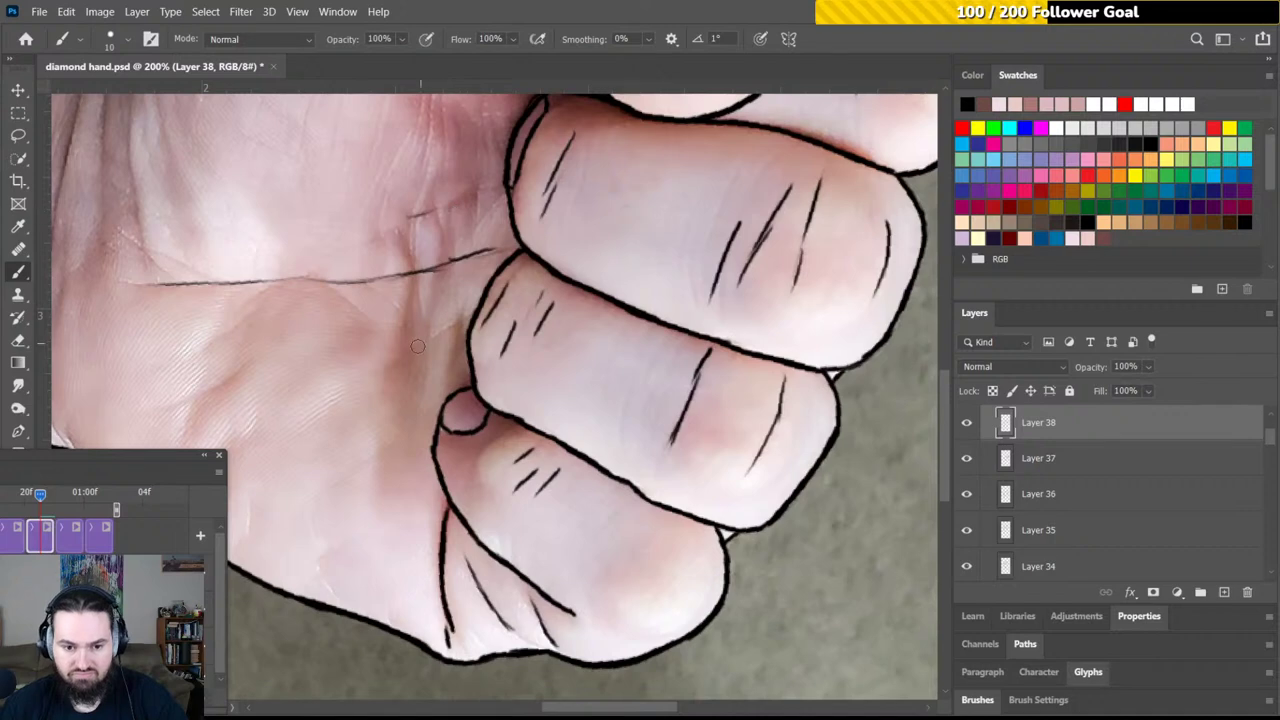
pyautogui.moveTo(410, 350)
pyautogui.mouseDown()
pyautogui.moveTo(388, 368)
pyautogui.moveTo(462, 316)
pyautogui.mouseUp()
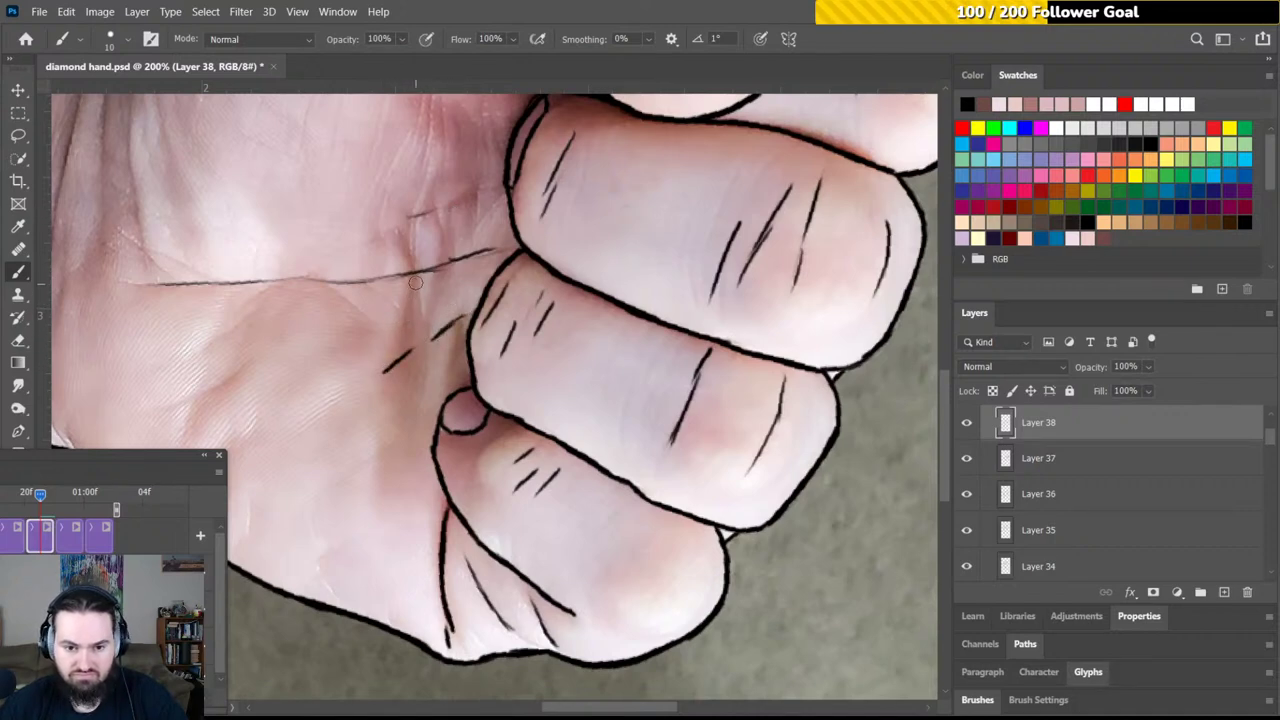
# Draw short creases across the top of the palm's central crease and on the palm beneath the thumb tip
pyautogui.moveTo(407, 313)
pyautogui.mouseDown()
pyautogui.moveTo(403, 244)
pyautogui.moveTo(446, 238)
pyautogui.mouseUp()
pyautogui.scroll(3, 464, 240)
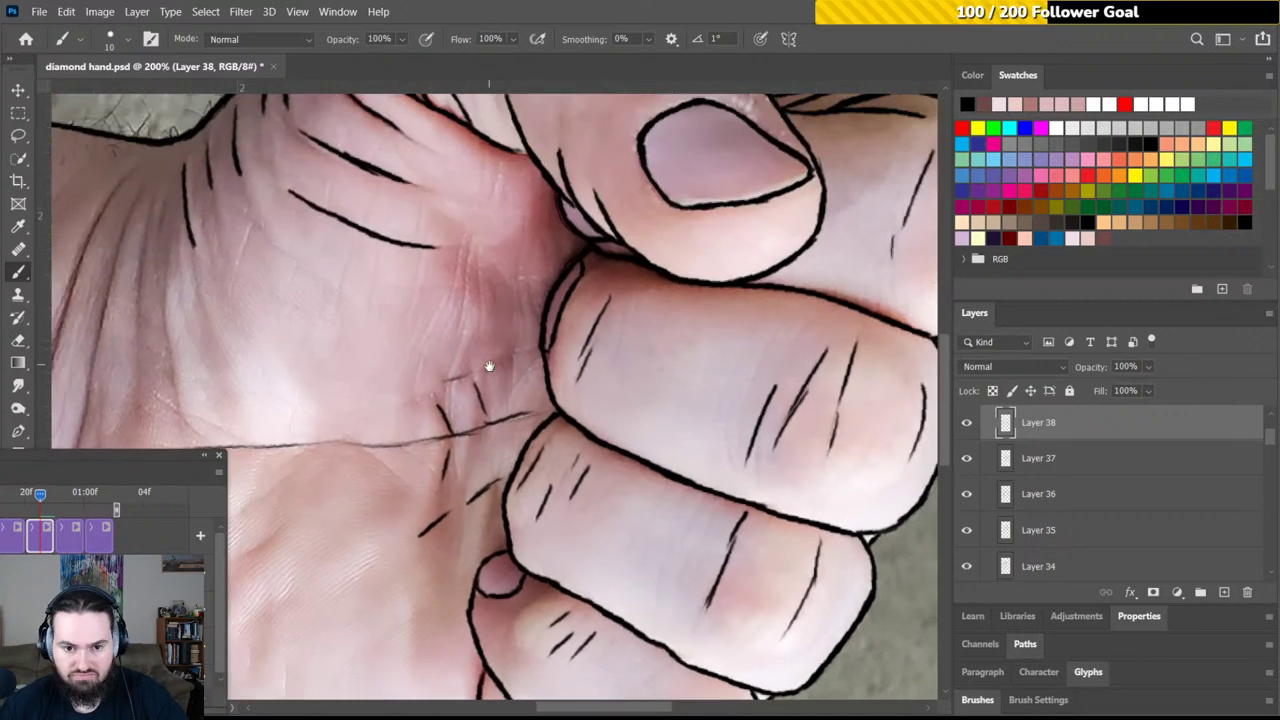
pyautogui.moveTo(461, 238)
pyautogui.mouseDown()
pyautogui.moveTo(482, 343)
pyautogui.moveTo(377, 323)
pyautogui.moveTo(610, 311)
pyautogui.moveTo(568, 292)
pyautogui.mouseUp()
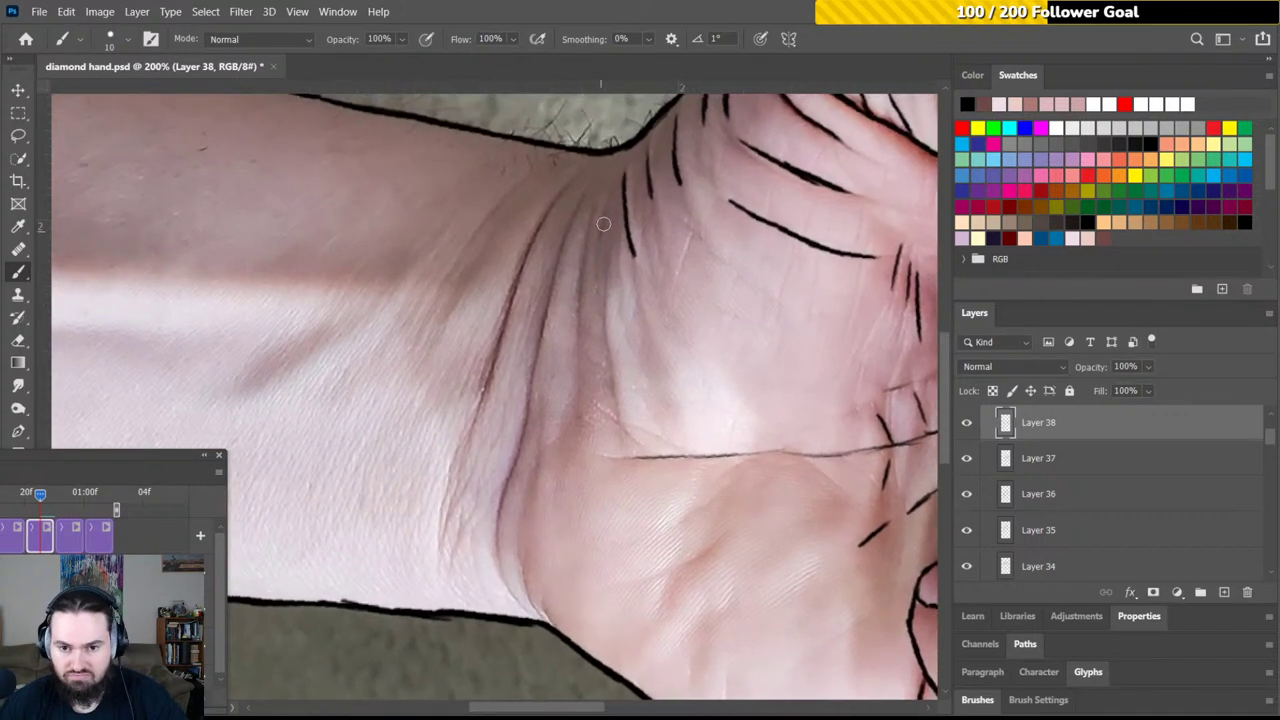
# Trace the long curved wrist creases fanning from the thumb side of the wrist toward the little-finger side
pyautogui.moveTo(609, 198)
pyautogui.mouseDown()
pyautogui.moveTo(598, 231)
pyautogui.moveTo(612, 408)
pyautogui.mouseUp()
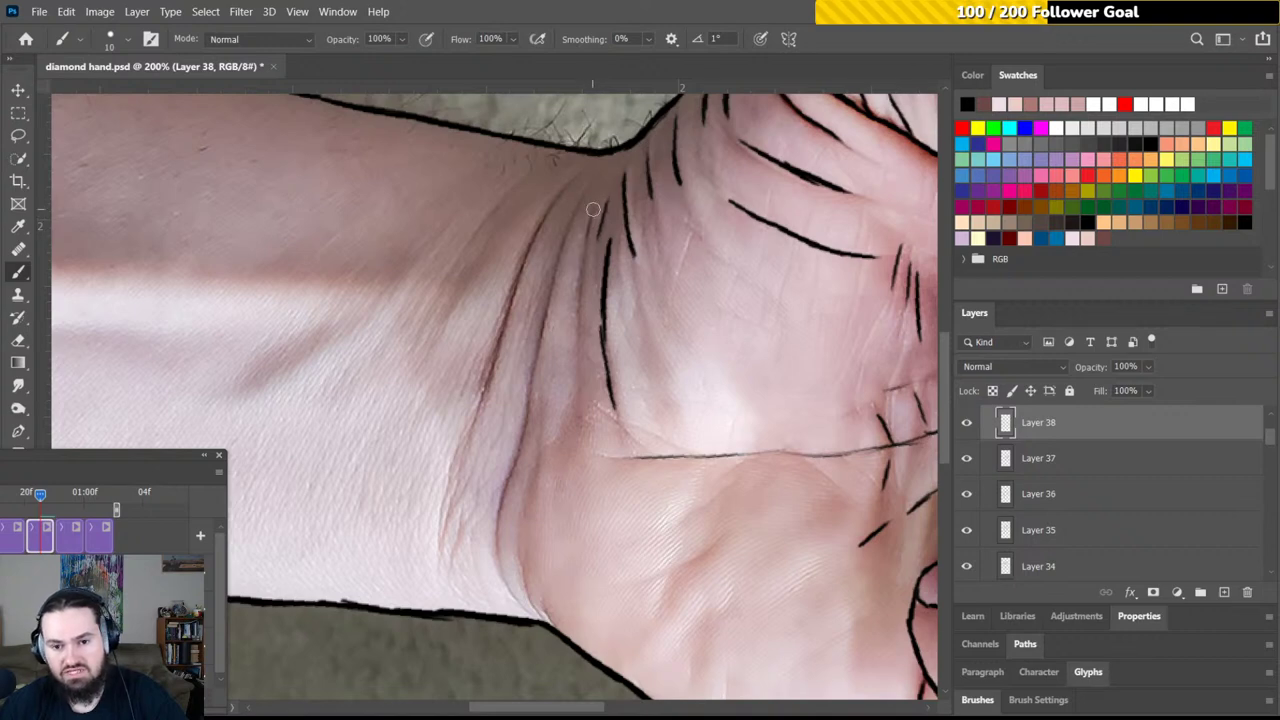
pyautogui.moveTo(590, 214); pyautogui.dragTo(576, 390)
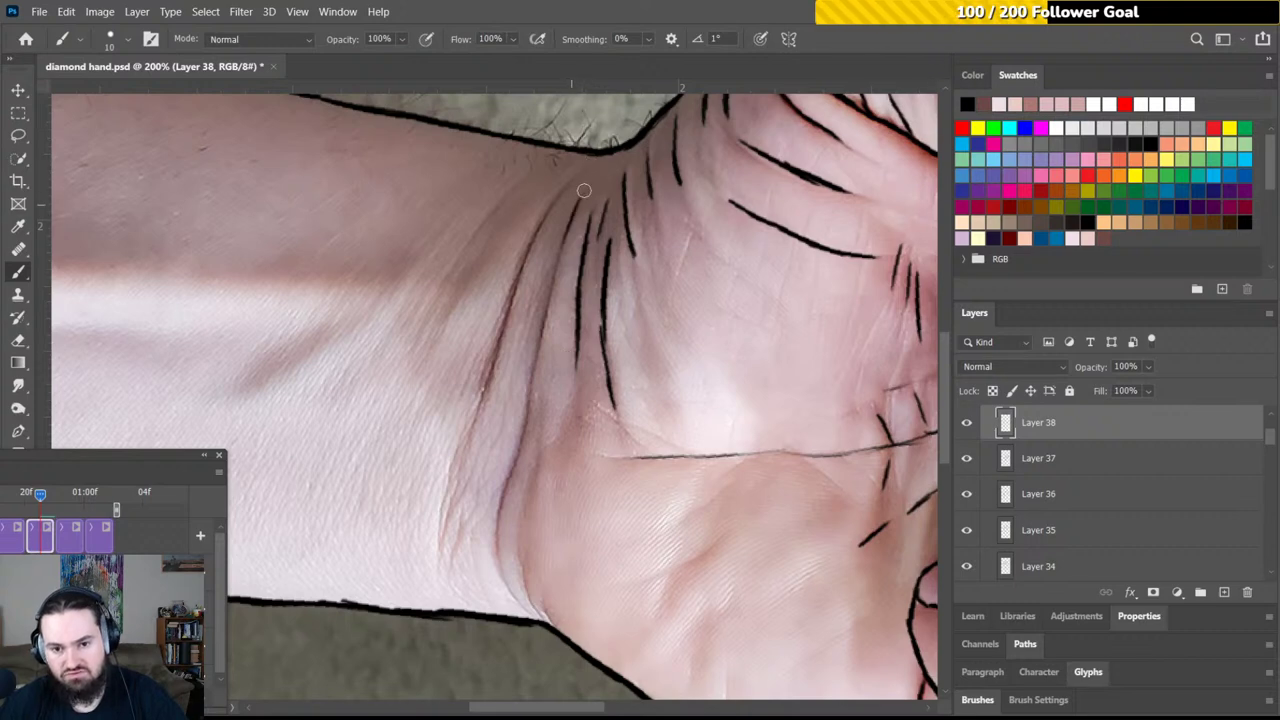
pyautogui.moveTo(581, 189)
pyautogui.mouseDown()
pyautogui.moveTo(554, 247)
pyautogui.moveTo(574, 263)
pyautogui.moveTo(551, 279)
pyautogui.moveTo(553, 261)
pyautogui.moveTo(530, 362)
pyautogui.moveTo(551, 338)
pyautogui.moveTo(548, 313)
pyautogui.moveTo(518, 461)
pyautogui.moveTo(544, 411)
pyautogui.moveTo(527, 418)
pyautogui.moveTo(496, 554)
pyautogui.mouseUp()
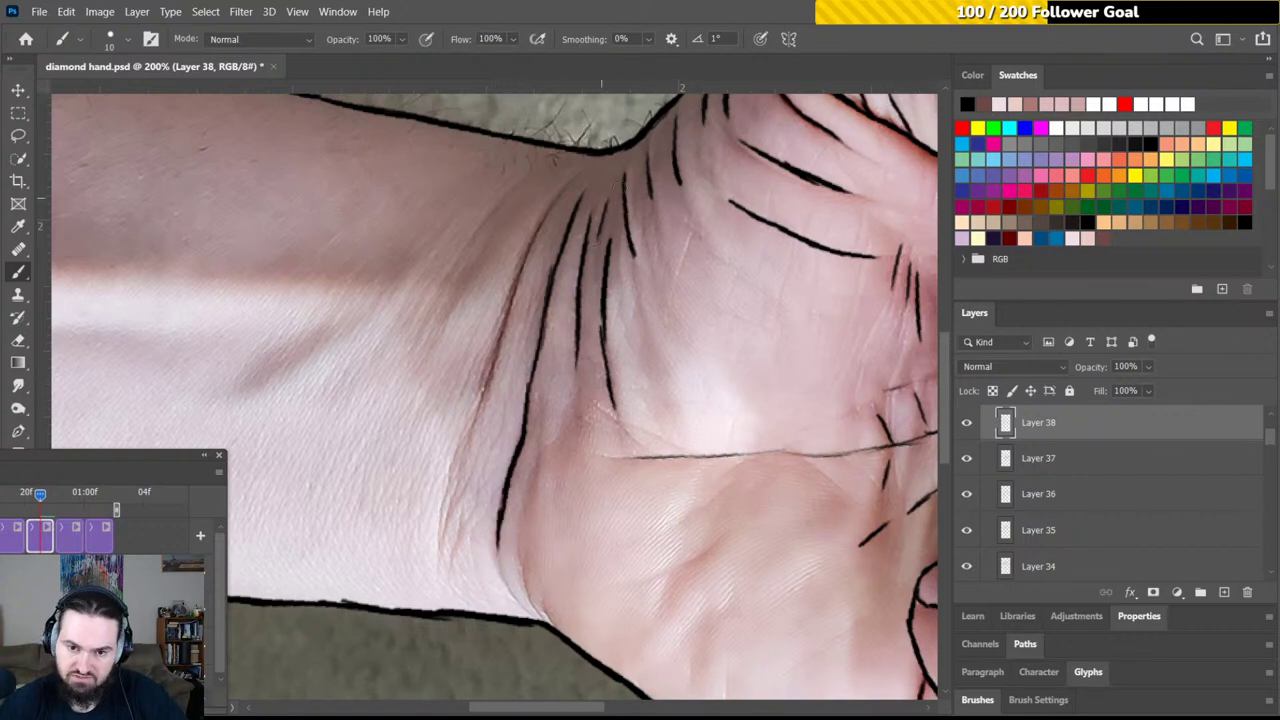
pyautogui.moveTo(579, 176); pyautogui.dragTo(540, 226)
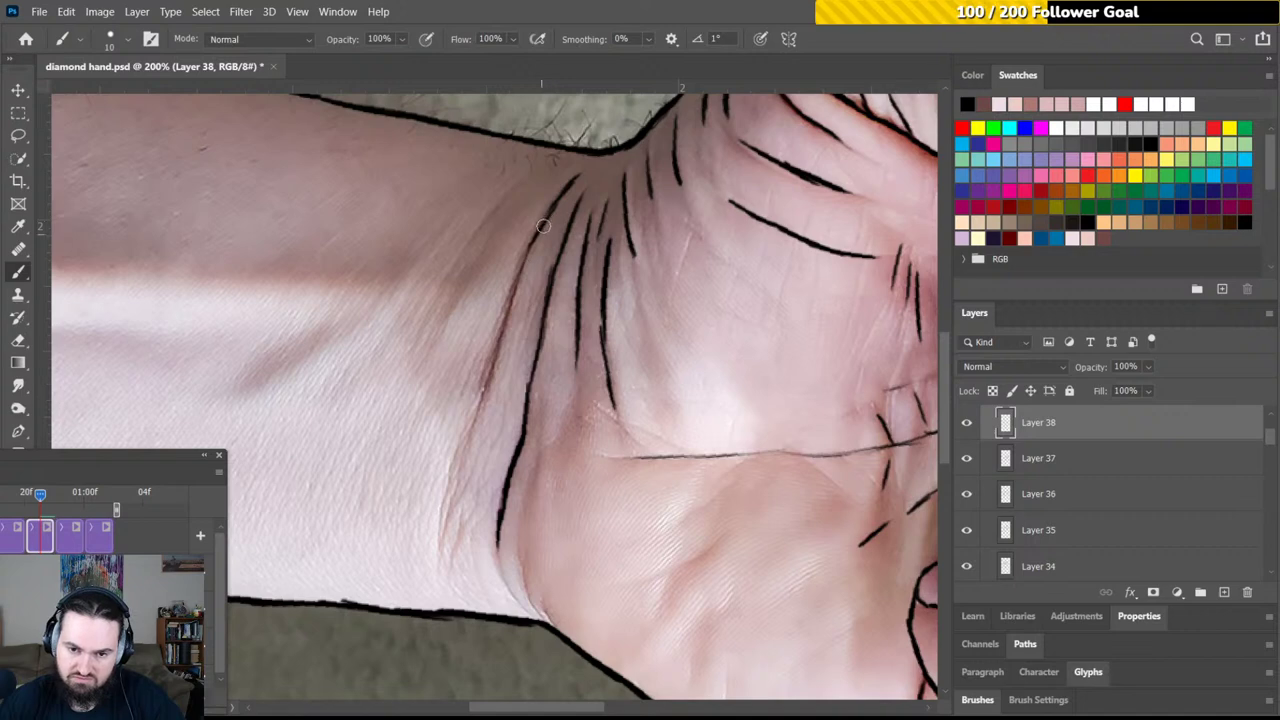
pyautogui.moveTo(552, 206)
pyautogui.mouseDown()
pyautogui.moveTo(504, 324)
pyautogui.moveTo(507, 300)
pyautogui.moveTo(482, 398)
pyautogui.mouseUp()
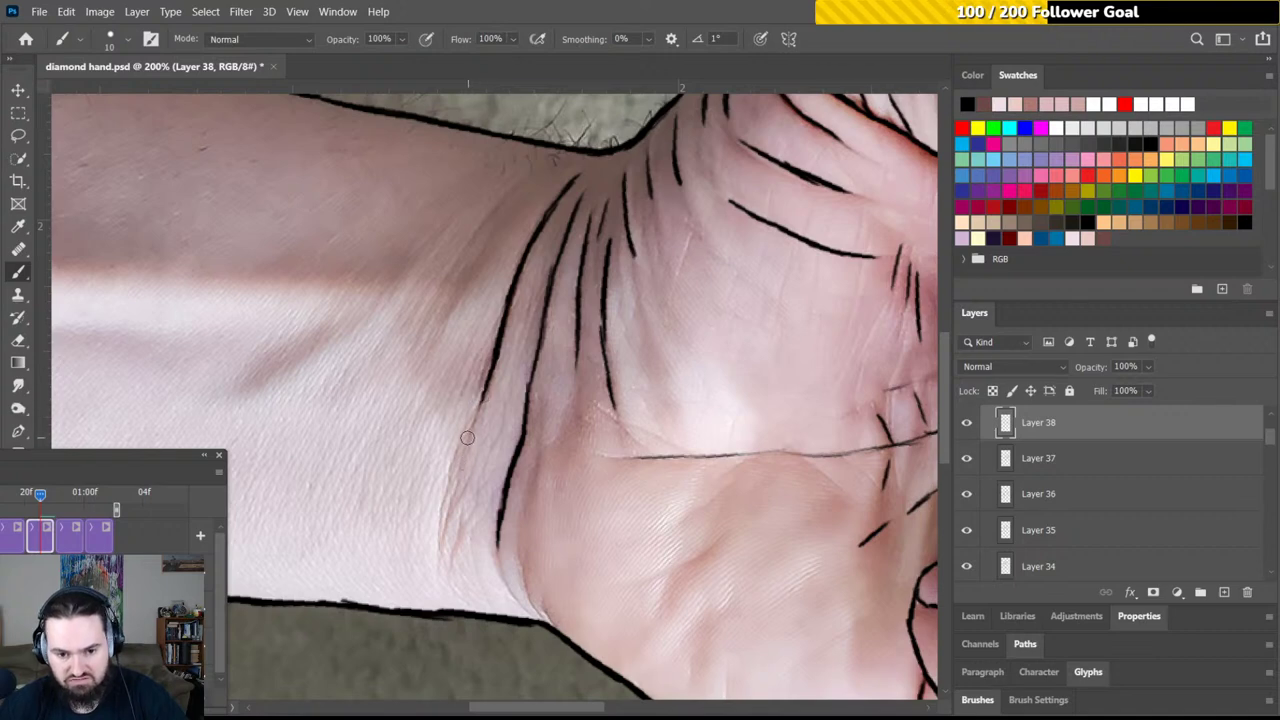
pyautogui.moveTo(468, 430)
pyautogui.mouseDown()
pyautogui.moveTo(449, 496)
pyautogui.moveTo(449, 468)
pyautogui.moveTo(400, 422)
pyautogui.mouseUp()
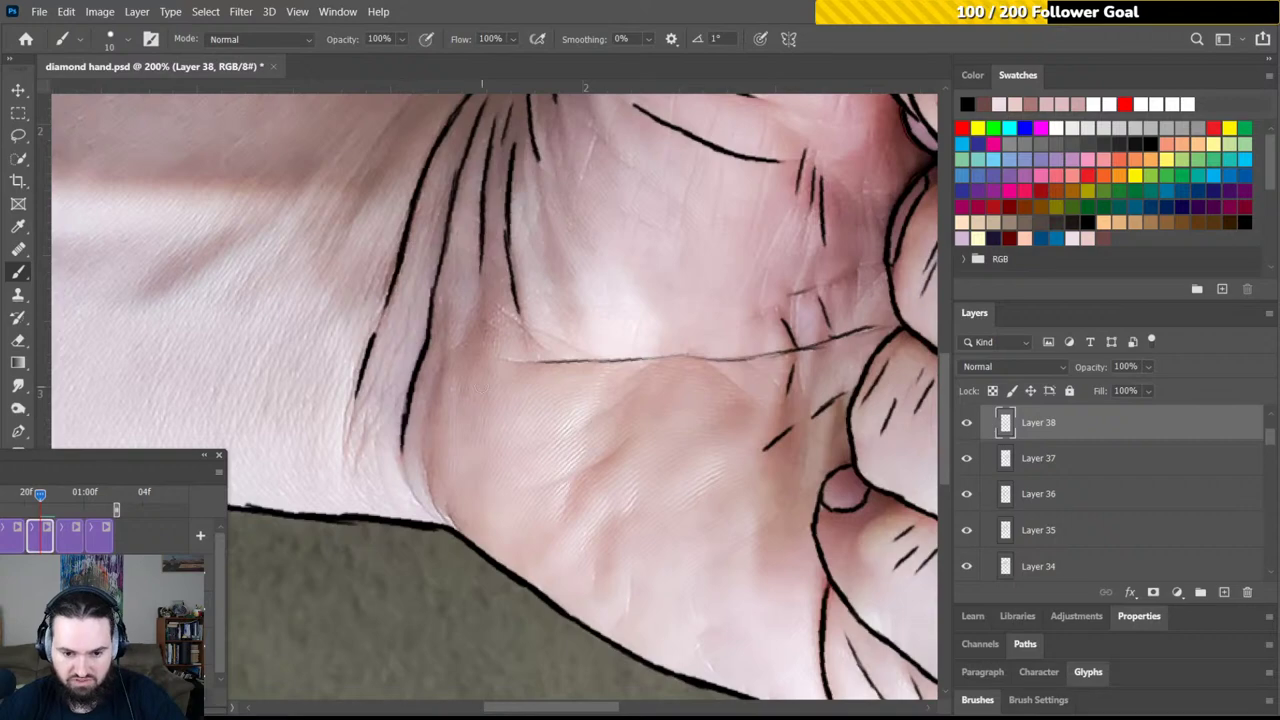
# Draw short curved creases where the wrist meets the heel of the palm on the little-finger side
pyautogui.press('r')
pyautogui.moveTo(489, 379)
pyautogui.mouseDown()
pyautogui.moveTo(550, 395)
pyautogui.moveTo(531, 366)
pyautogui.moveTo(500, 356)
pyautogui.moveTo(394, 391)
pyautogui.moveTo(367, 432)
pyautogui.mouseUp()
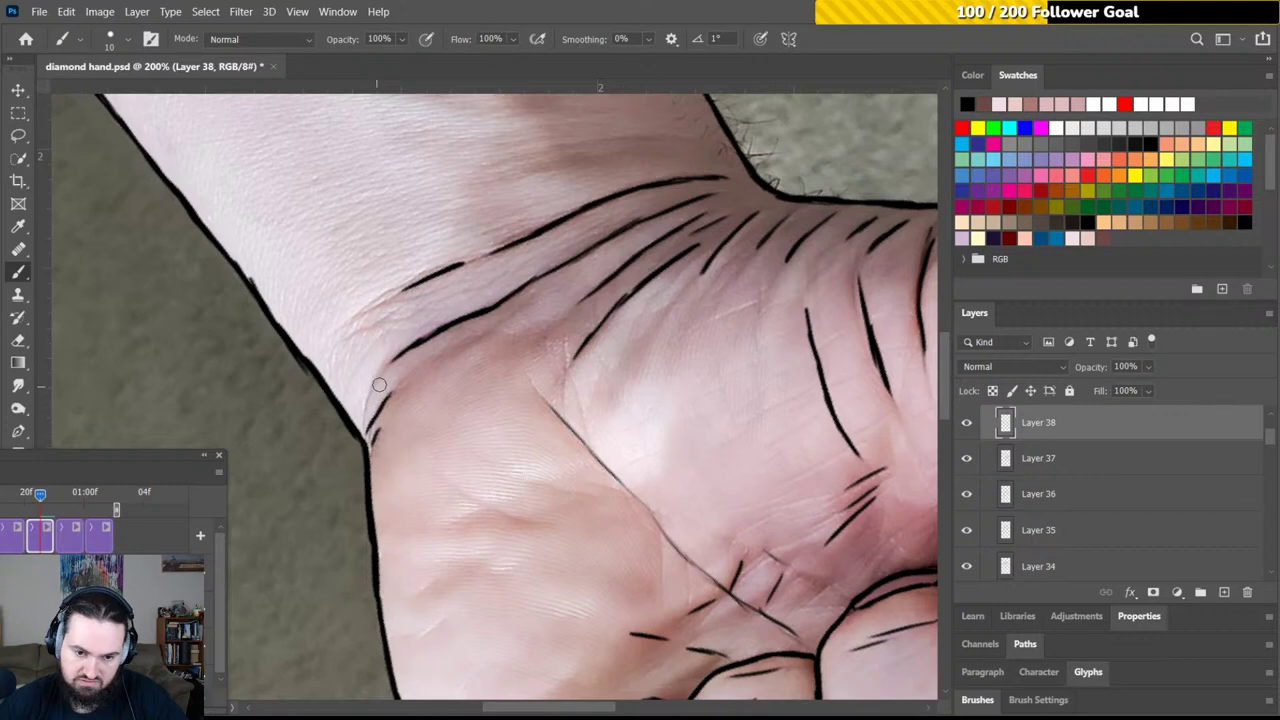
pyautogui.moveTo(381, 368); pyautogui.dragTo(366, 406)
# Reset the canvas rotation and draw a short curved crease on the fleshy outer palm below the little finger
pyautogui.press('r')
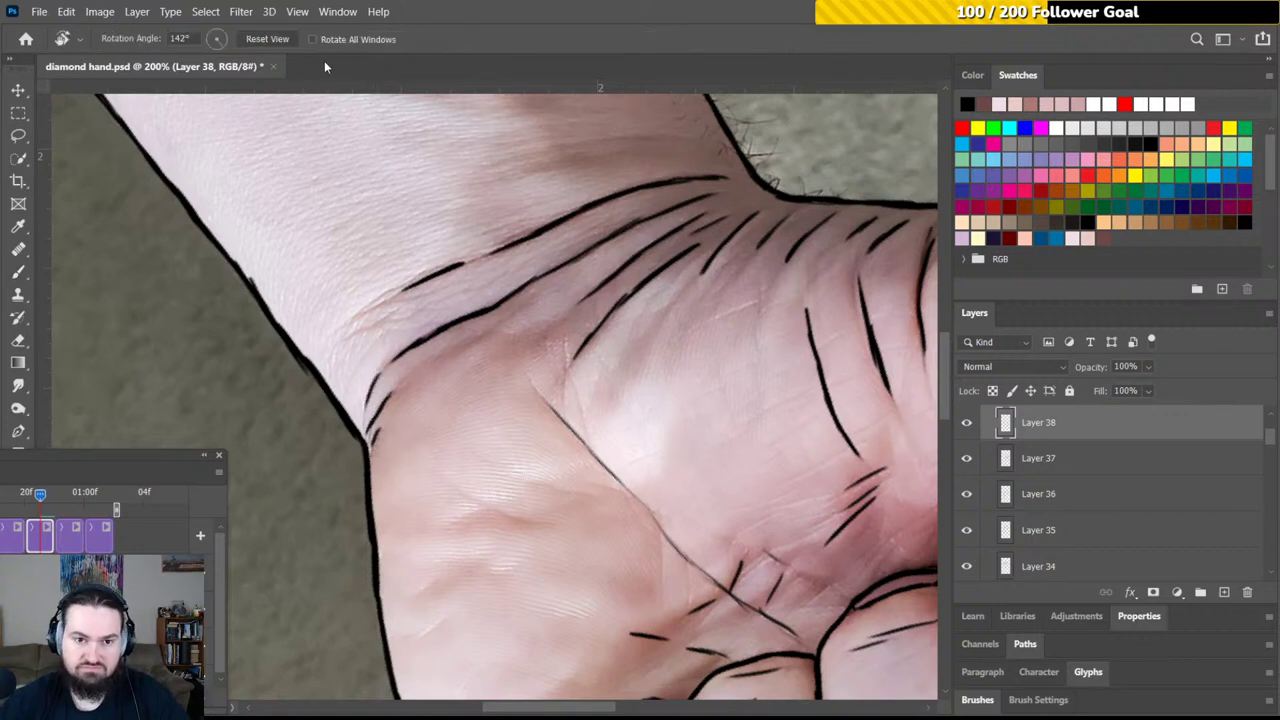
pyautogui.click(267, 39)
pyautogui.press('b')
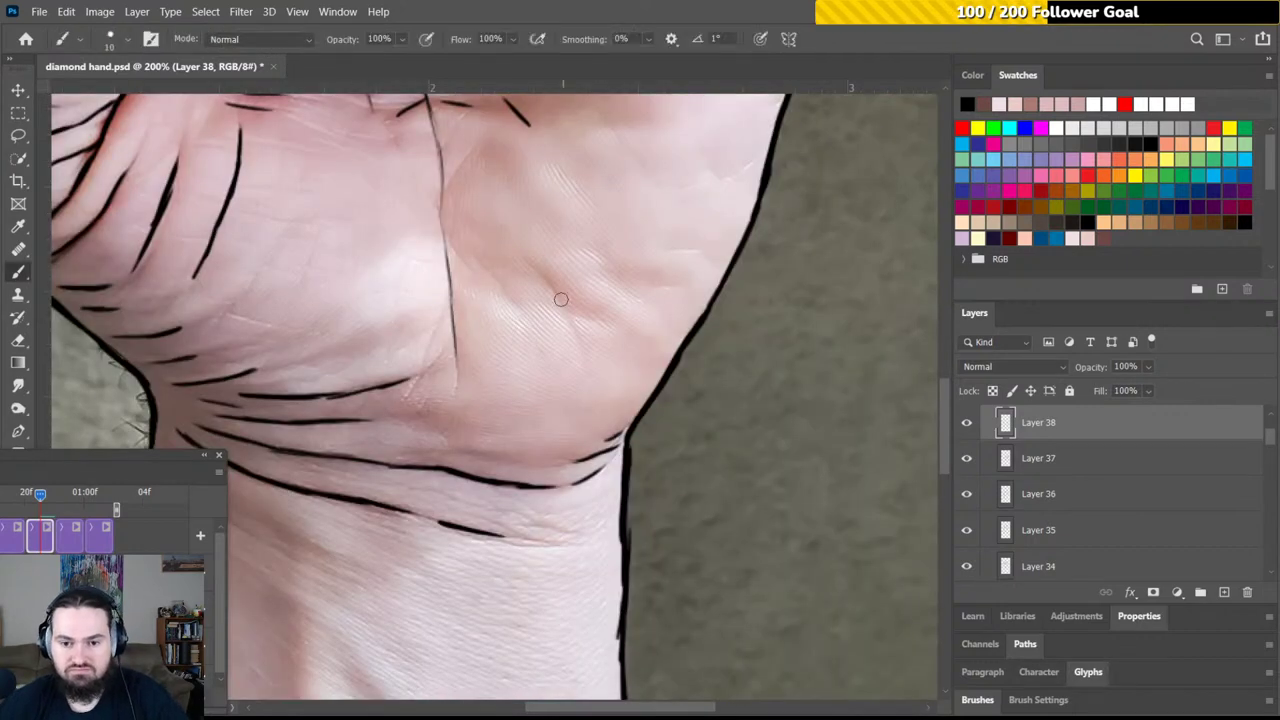
pyautogui.moveTo(536, 268); pyautogui.dragTo(577, 334)
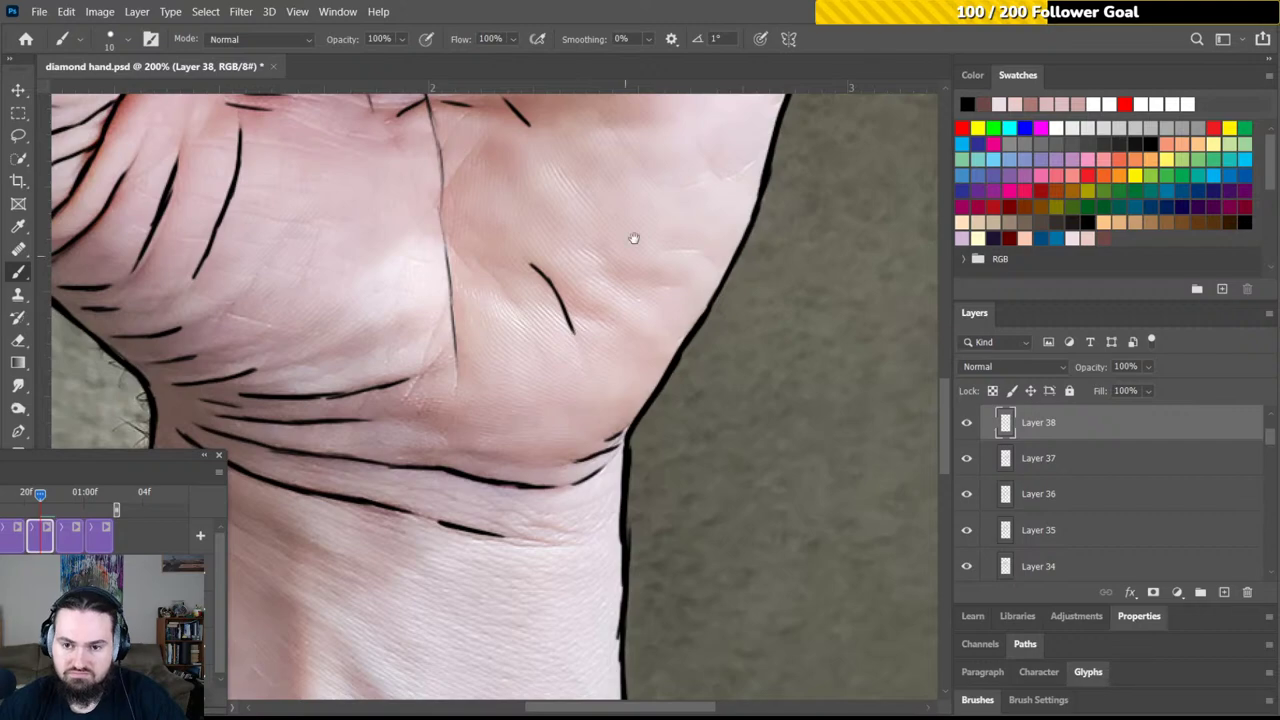
# Draw short crease lines on the middle of the little finger, next to the ring finger's outline
pyautogui.moveTo(634, 240); pyautogui.dragTo(563, 455)
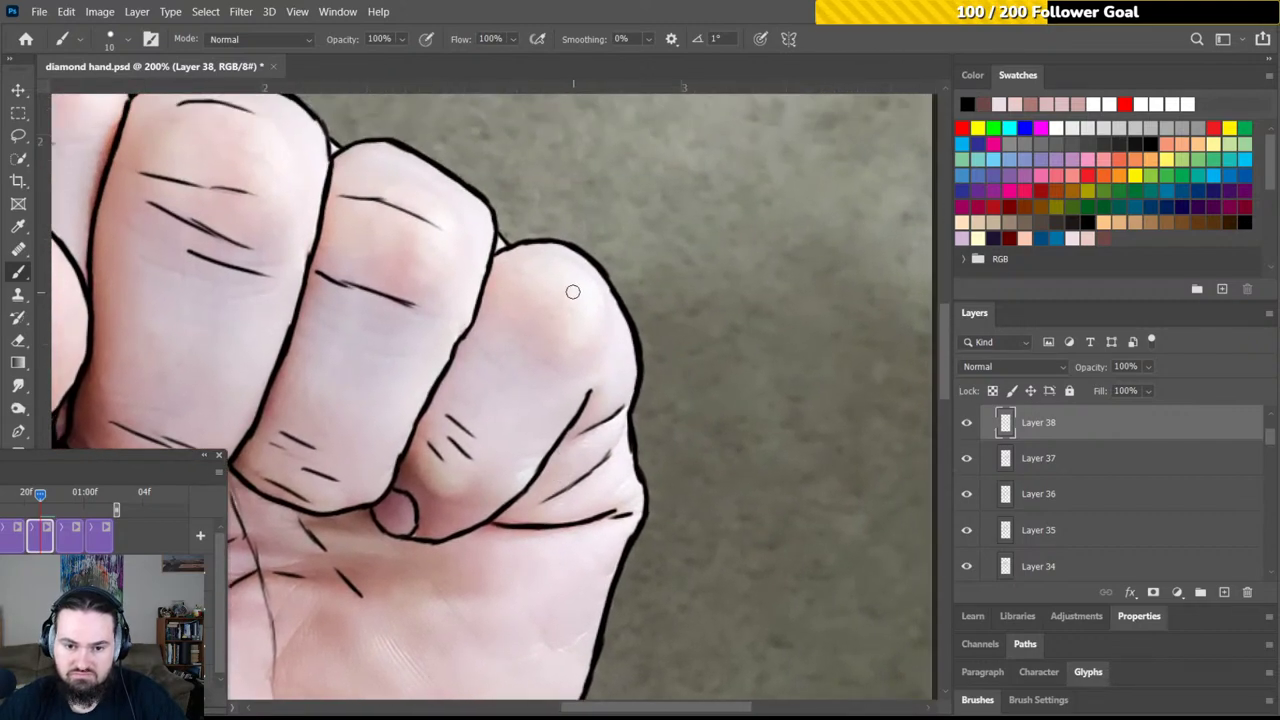
pyautogui.press('r')
pyautogui.moveTo(574, 290)
pyautogui.mouseDown()
pyautogui.moveTo(614, 286)
pyautogui.moveTo(629, 329)
pyautogui.moveTo(605, 372)
pyautogui.mouseUp()
pyautogui.press('b')
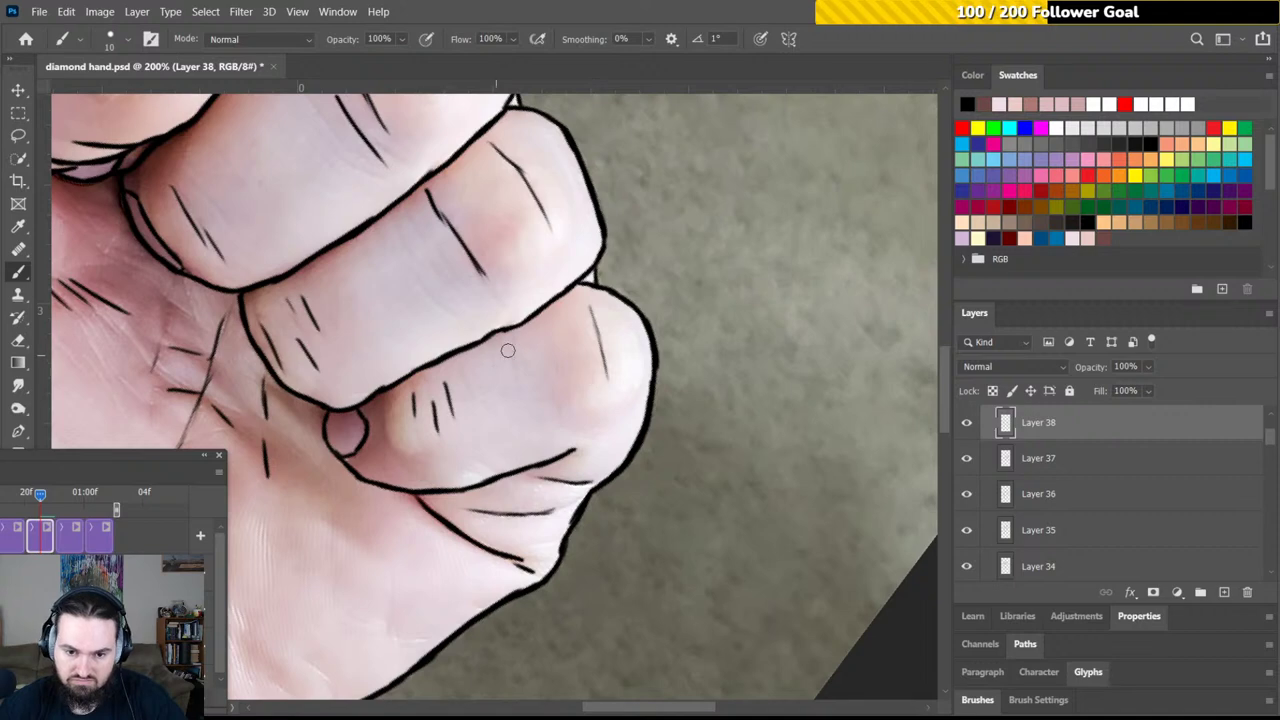
pyautogui.moveTo(496, 348); pyautogui.dragTo(501, 392)
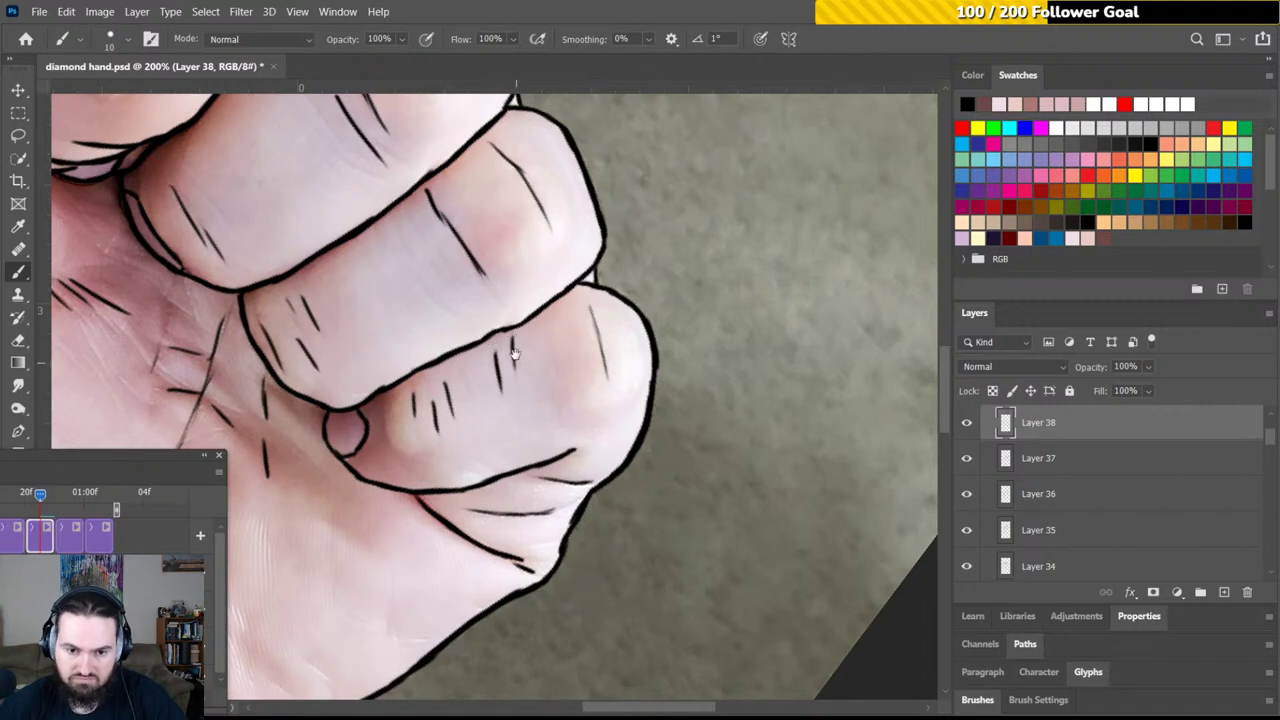
# Add a short crease on the lower thumb mound just above the wrist creases
pyautogui.press('r')
pyautogui.moveTo(546, 286); pyautogui.dragTo(582, 313)
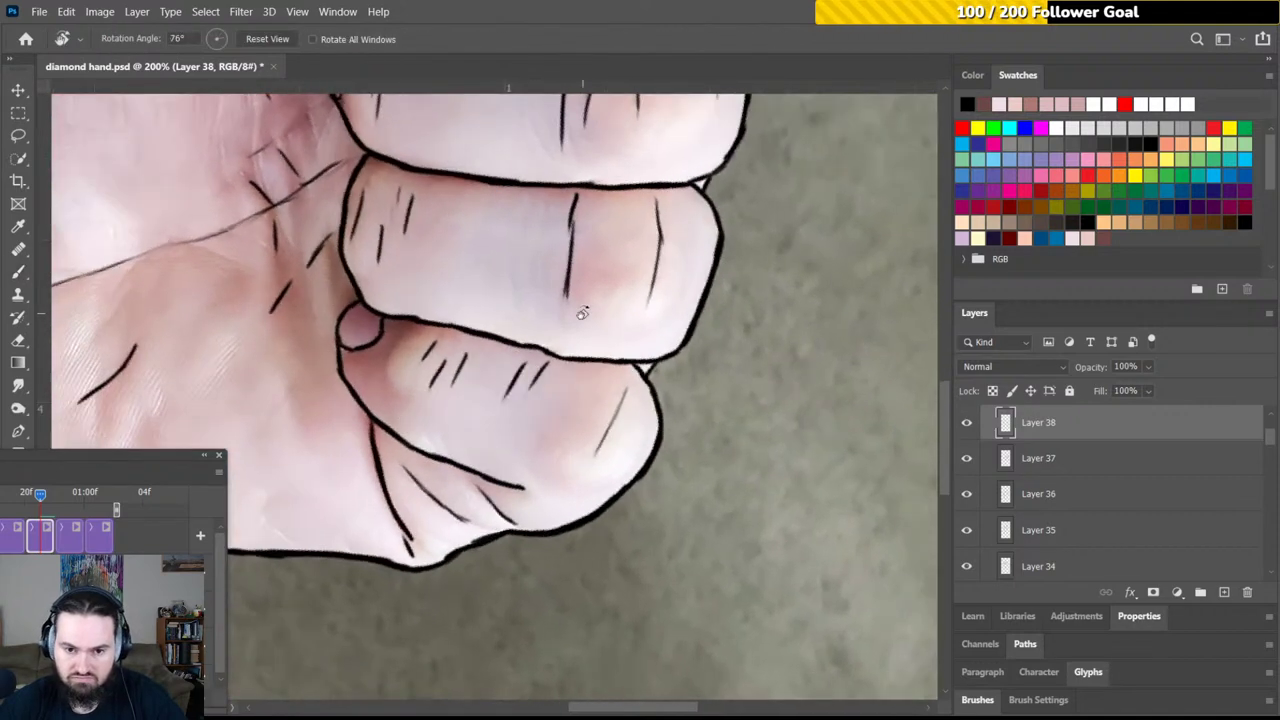
pyautogui.press('b')
pyautogui.moveTo(508, 238)
pyautogui.mouseDown()
pyautogui.moveTo(513, 296)
pyautogui.moveTo(586, 343)
pyautogui.moveTo(623, 309)
pyautogui.mouseUp()
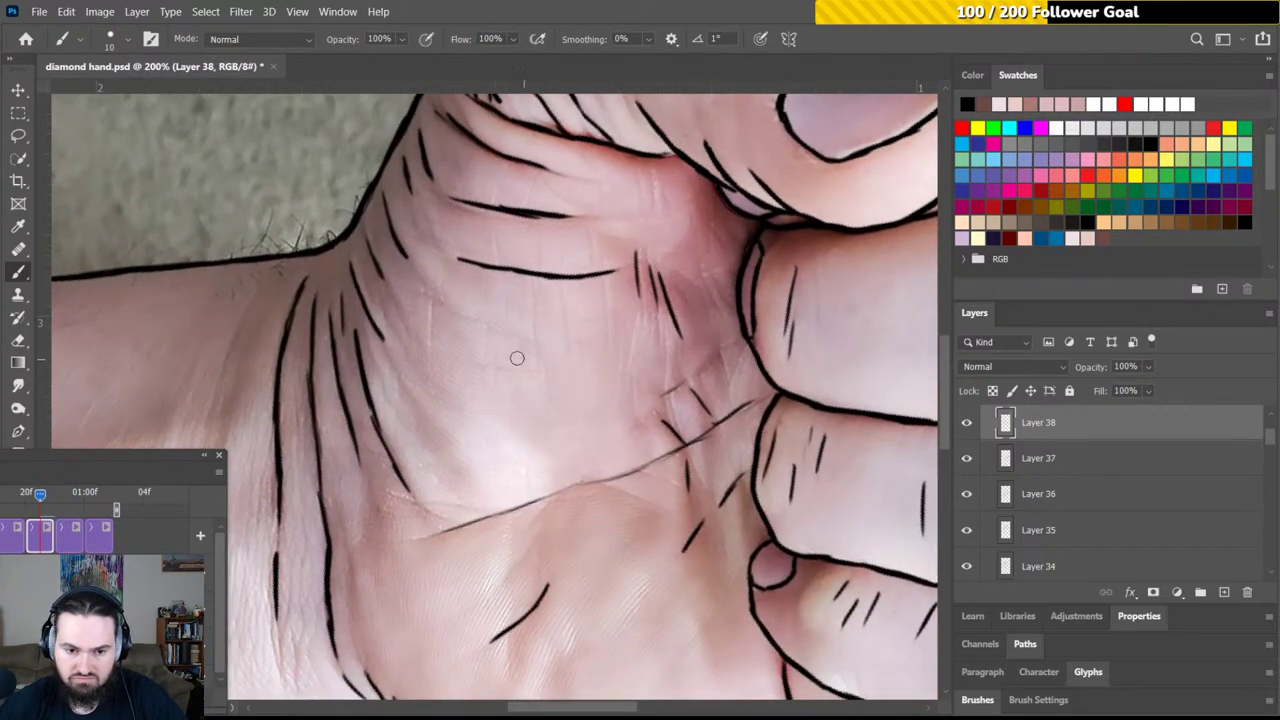
pyautogui.press('r')
pyautogui.moveTo(435, 377)
pyautogui.mouseDown()
pyautogui.moveTo(450, 294)
pyautogui.moveTo(443, 332)
pyautogui.mouseUp()
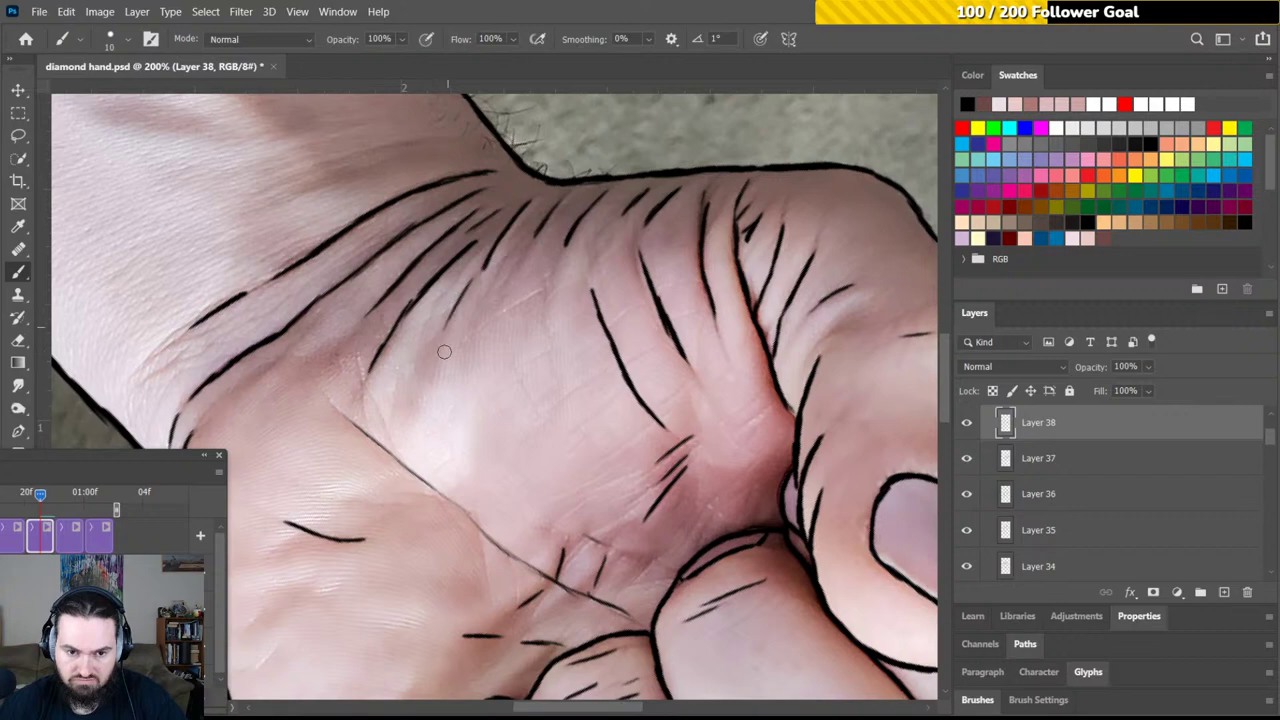
# Reset the canvas rotation, hide the reference photo layer 20210207_055754 and play back the animation
pyautogui.press('r')
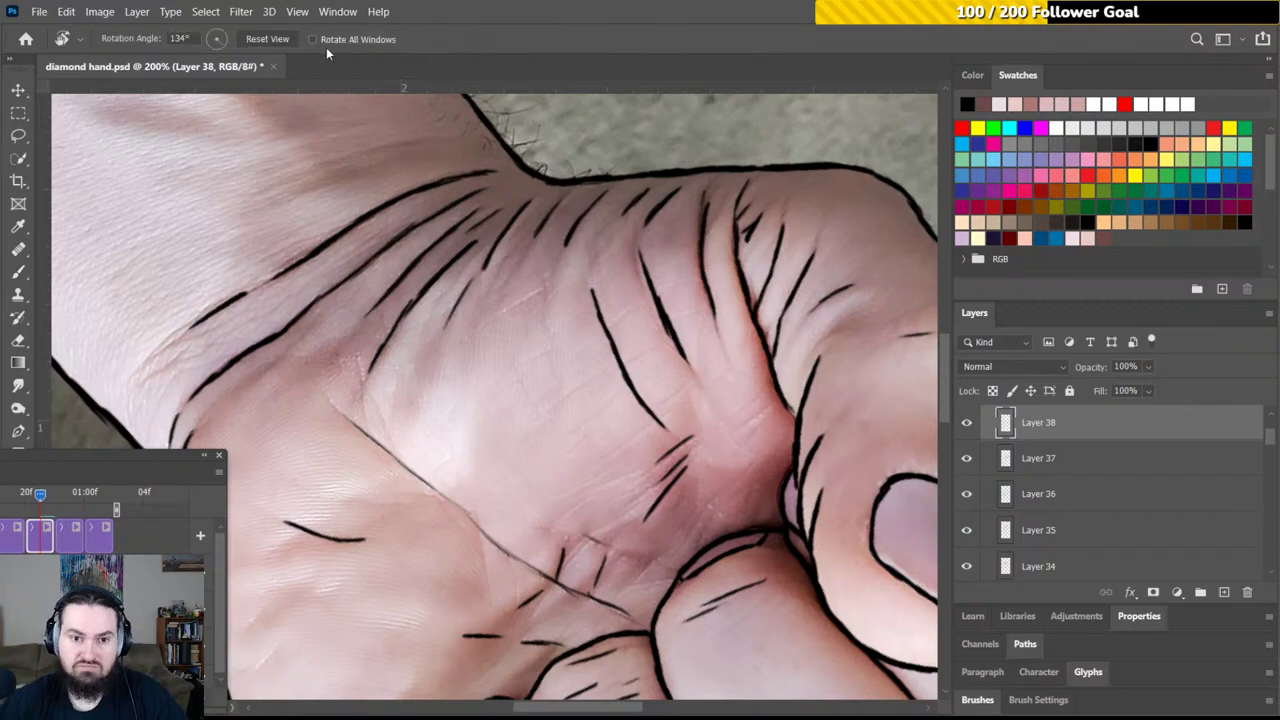
pyautogui.click(268, 39)
pyautogui.press('b')
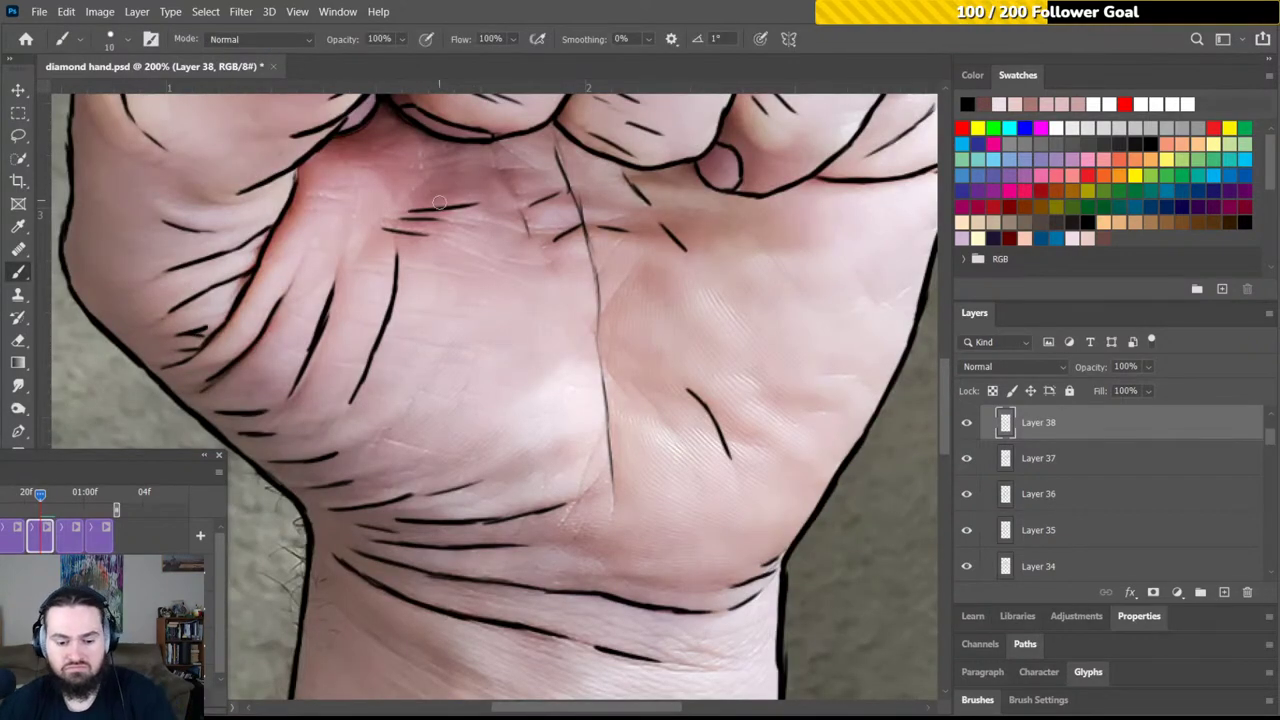
pyautogui.hotkey('ctrl', '0')
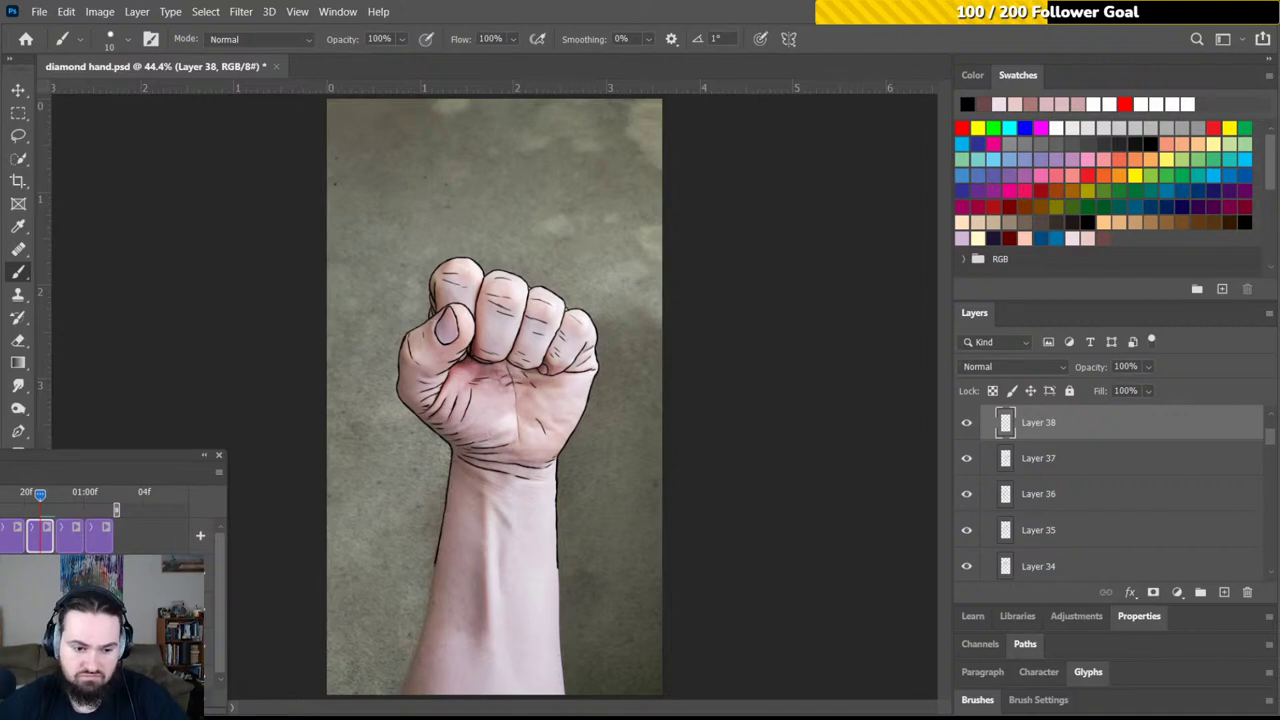
pyautogui.hotkey('alt', ',')
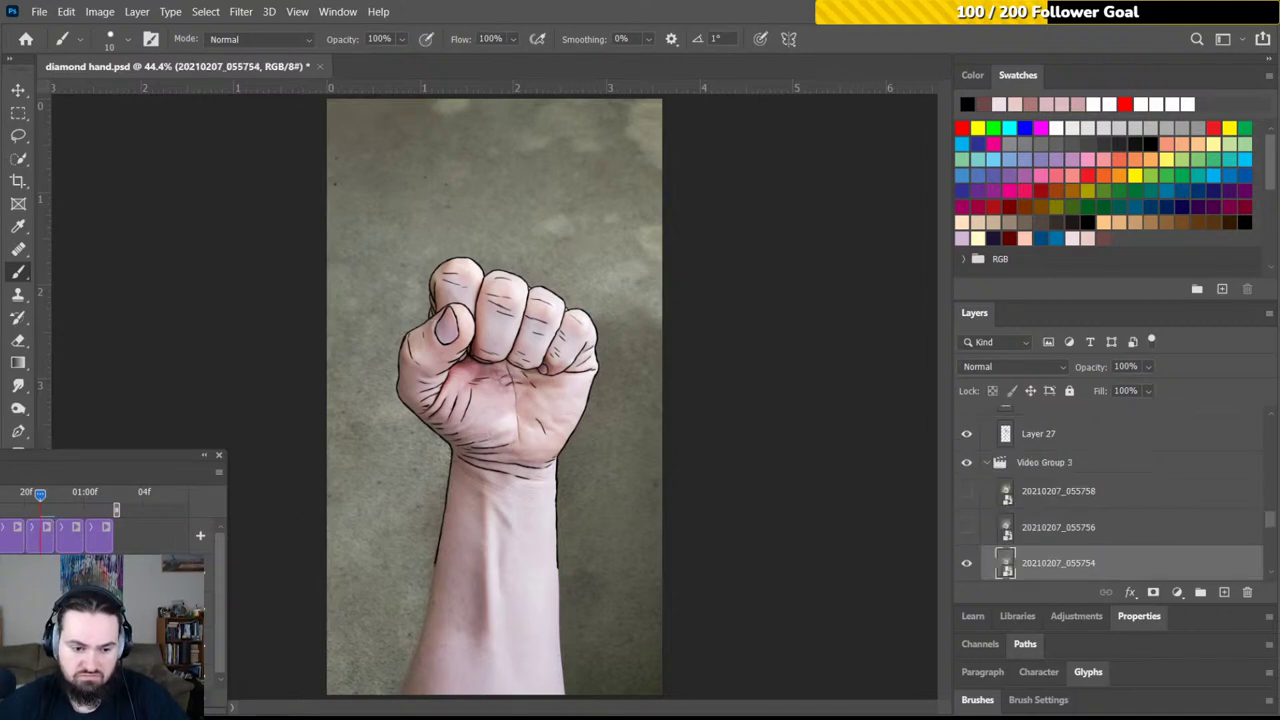
pyautogui.click(967, 566)
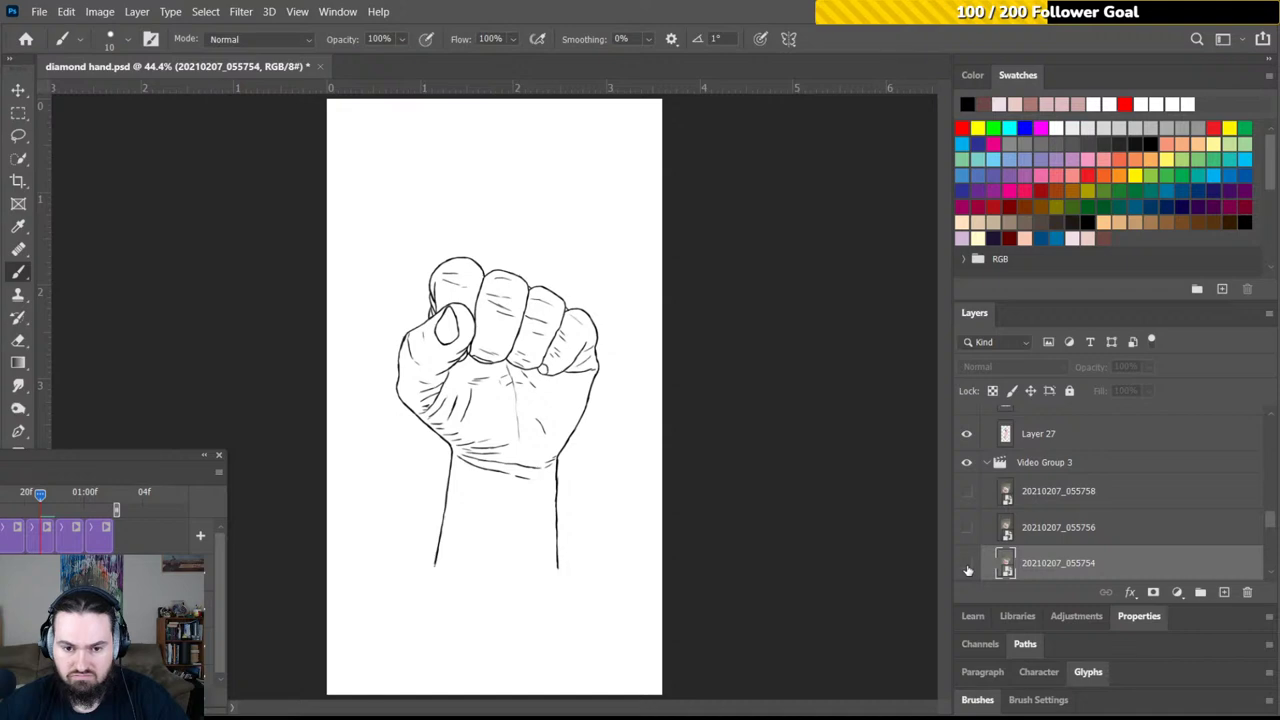
pyautogui.press('space')
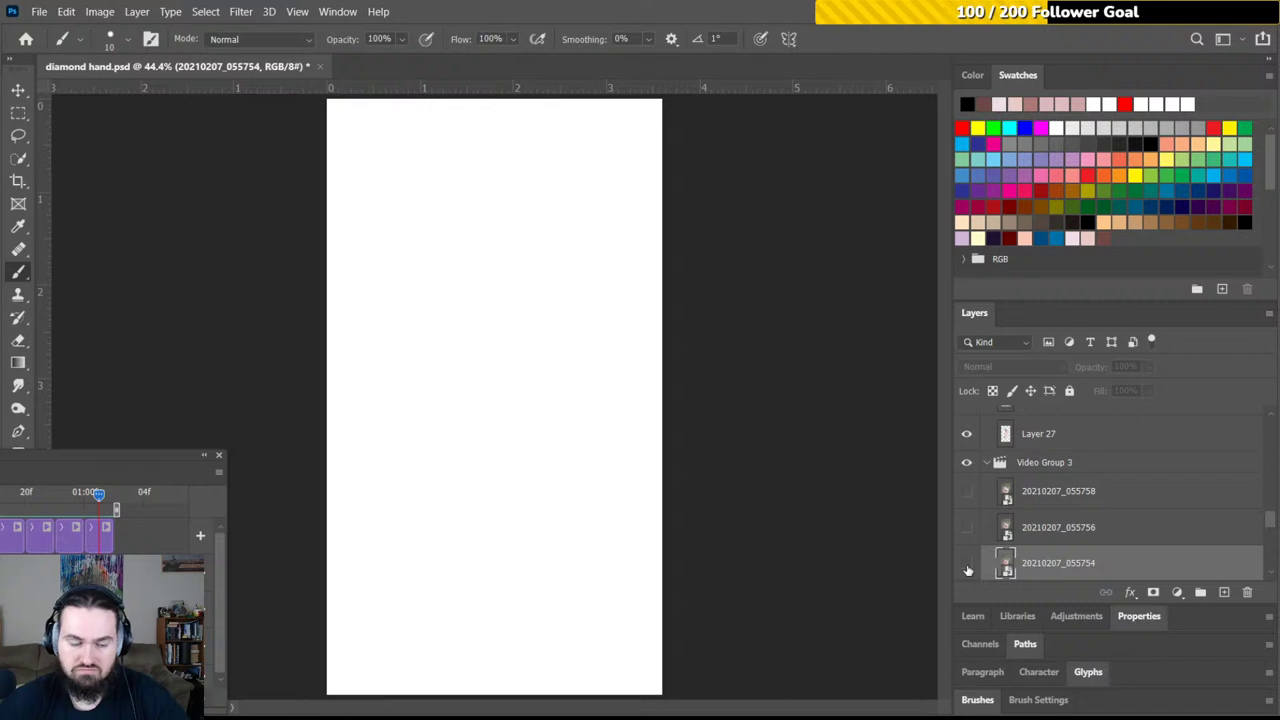
# Return to frame 0:00:00:21 on Layer 38 and thicken the outline along the thumb's outer side
pyautogui.click(40, 536)
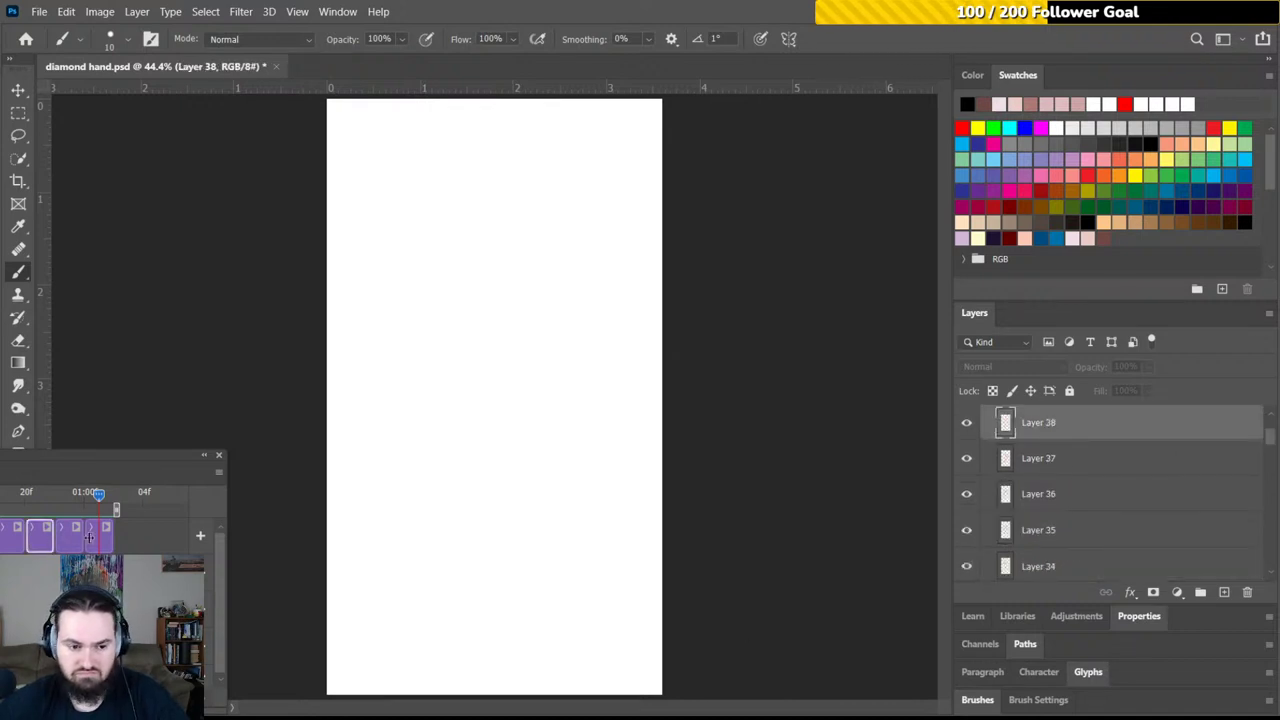
pyautogui.click(44, 496)
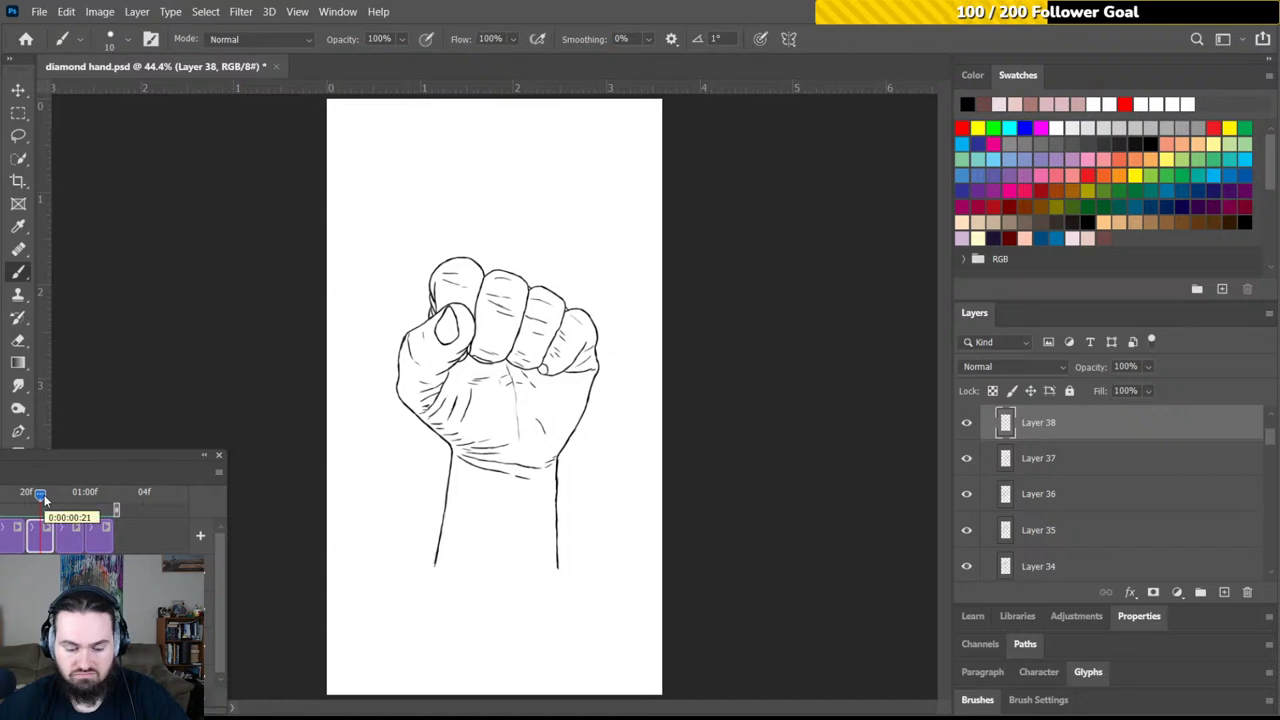
pyautogui.hotkey('ctrl', '=')
pyautogui.hotkey('ctrl', '=')
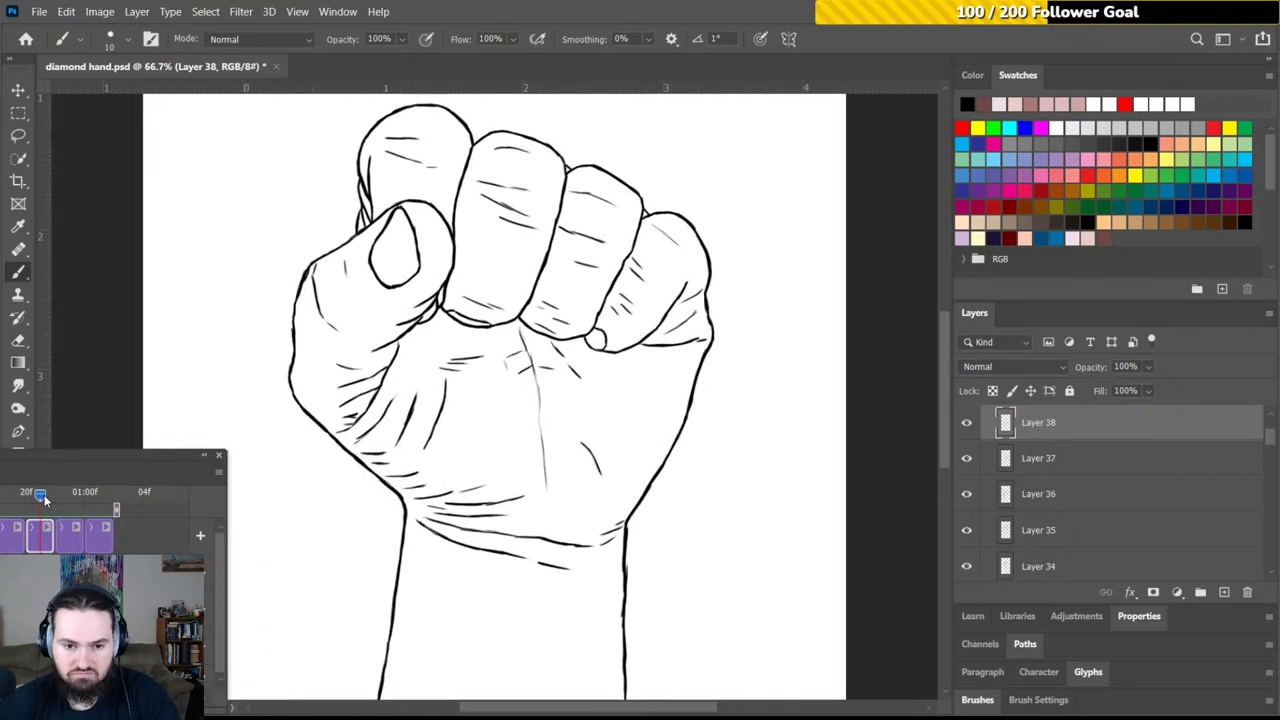
pyautogui.hotkey('ctrl', '=')
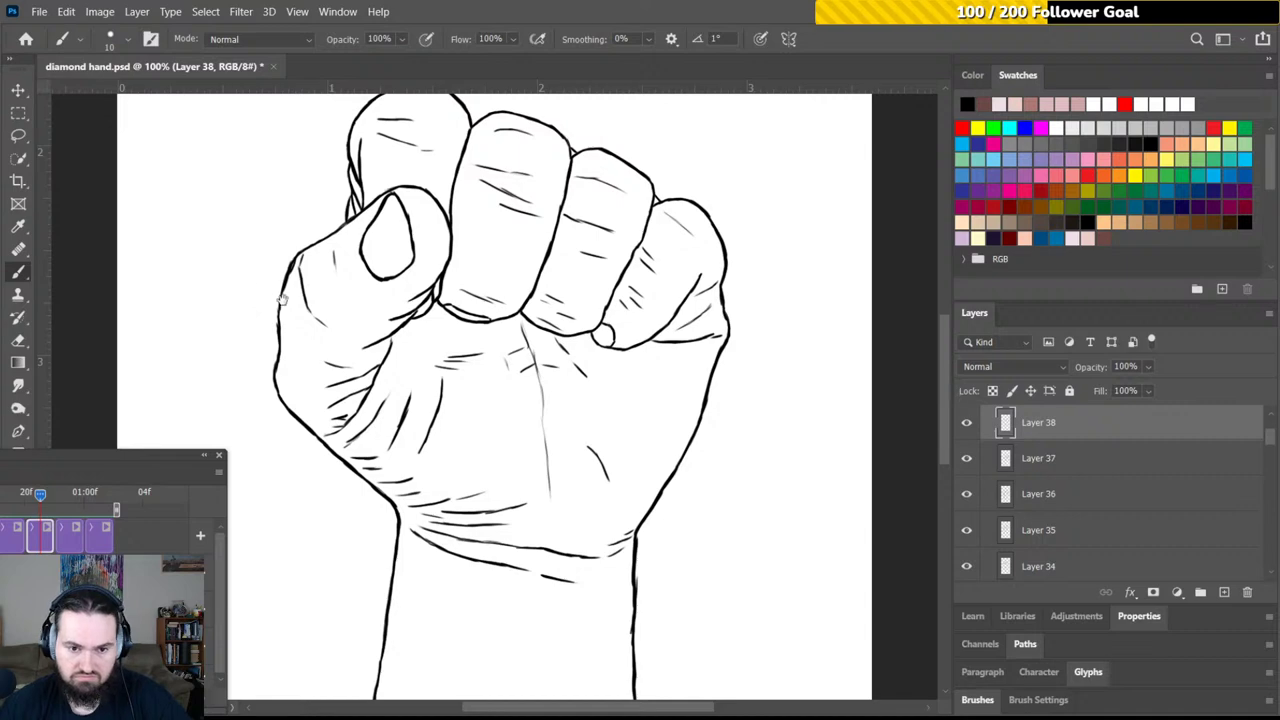
pyautogui.scroll(3, 281, 298)
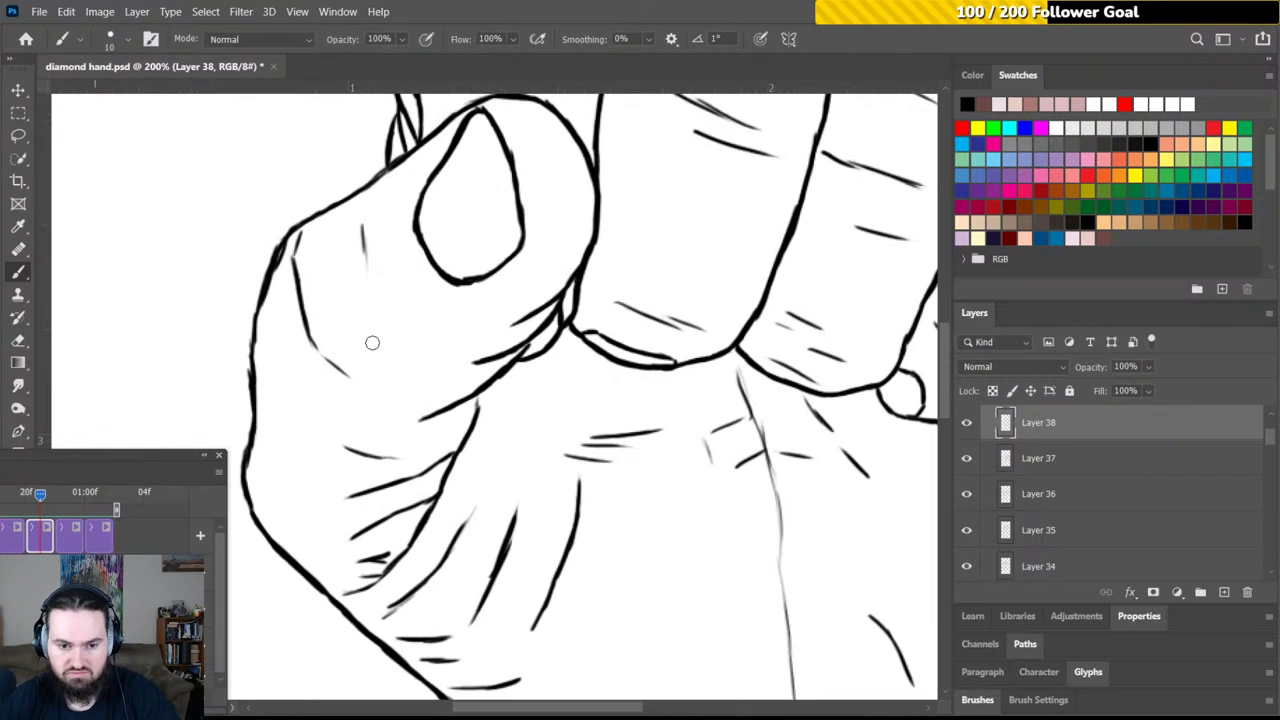
pyautogui.moveTo(349, 309); pyautogui.dragTo(417, 329)
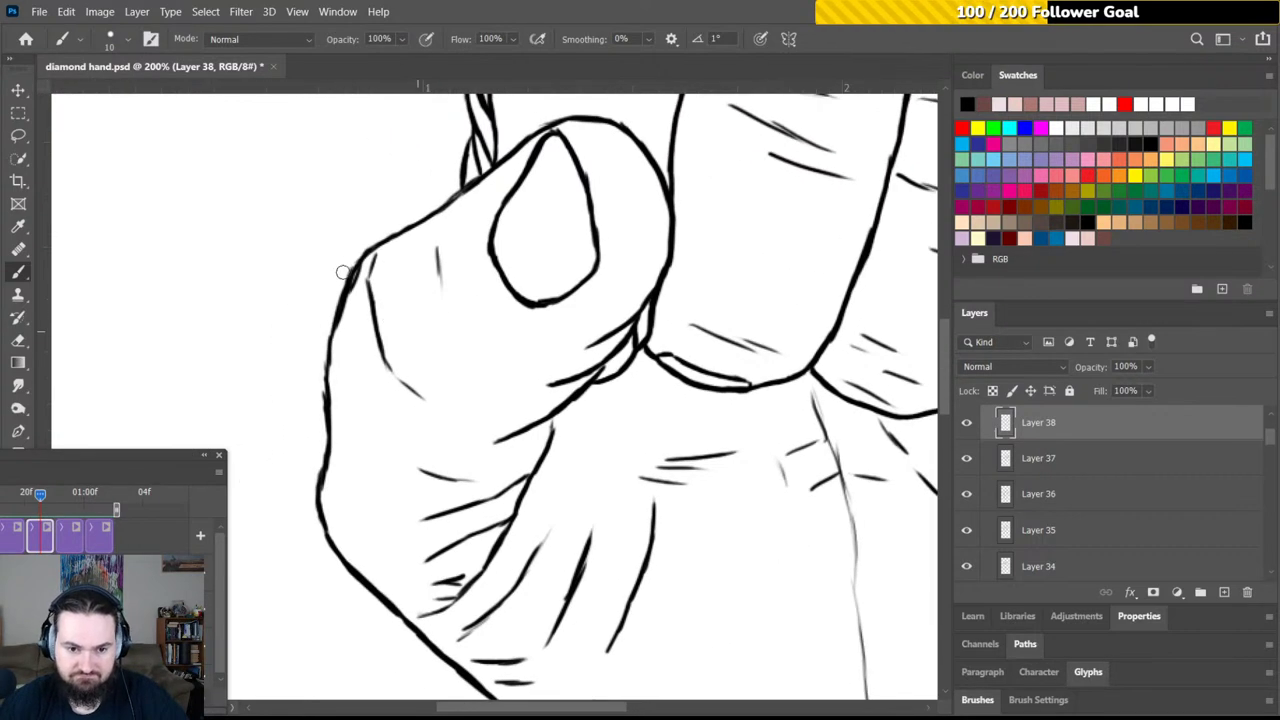
pyautogui.moveTo(342, 296); pyautogui.dragTo(365, 262)
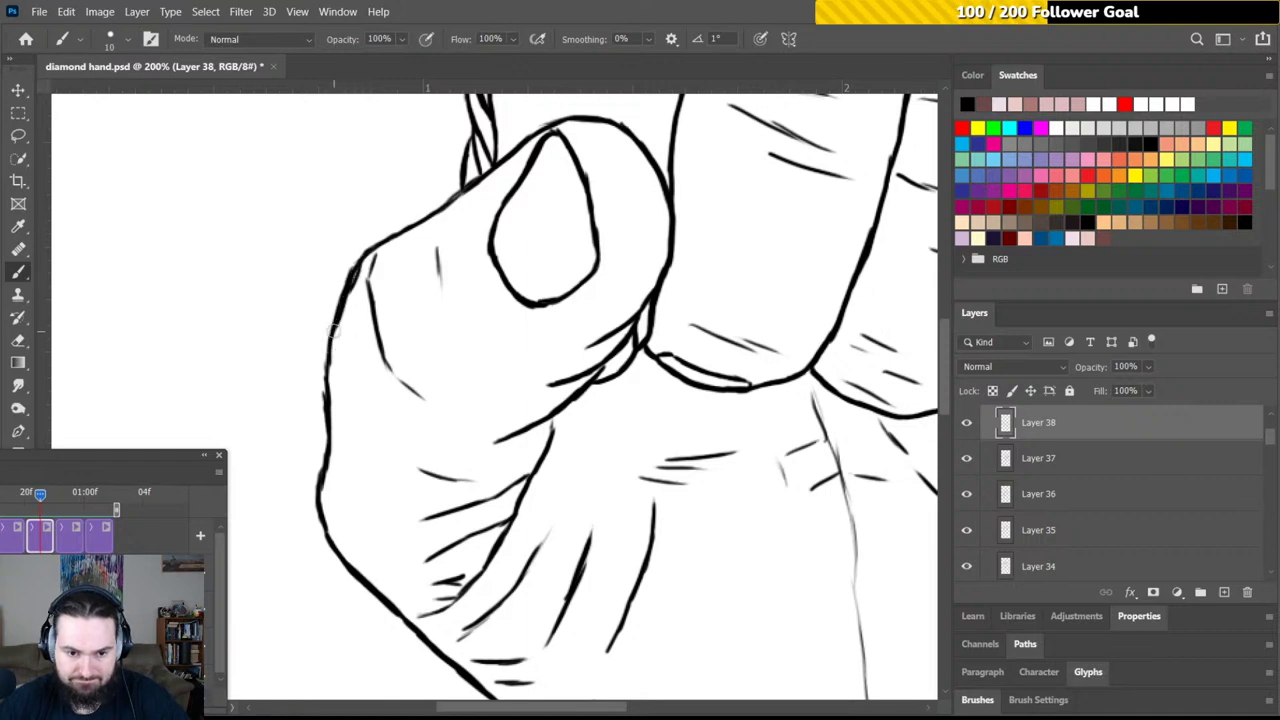
pyautogui.moveTo(334, 332)
pyautogui.mouseDown()
pyautogui.moveTo(324, 431)
pyautogui.moveTo(343, 439)
pyautogui.moveTo(327, 421)
pyautogui.moveTo(323, 494)
pyautogui.mouseUp()
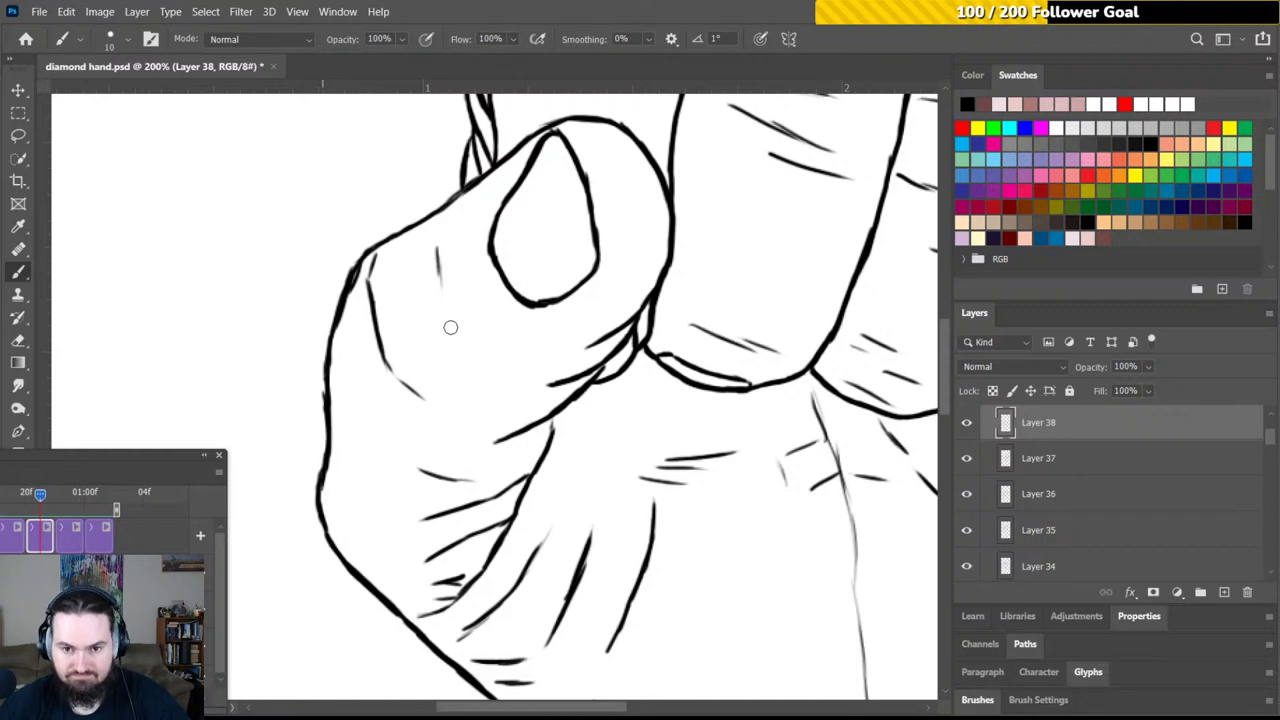
# Thicken the thumb's upper outline from the knuckle toward the base of the index finger
pyautogui.scroll(4, 450, 327)
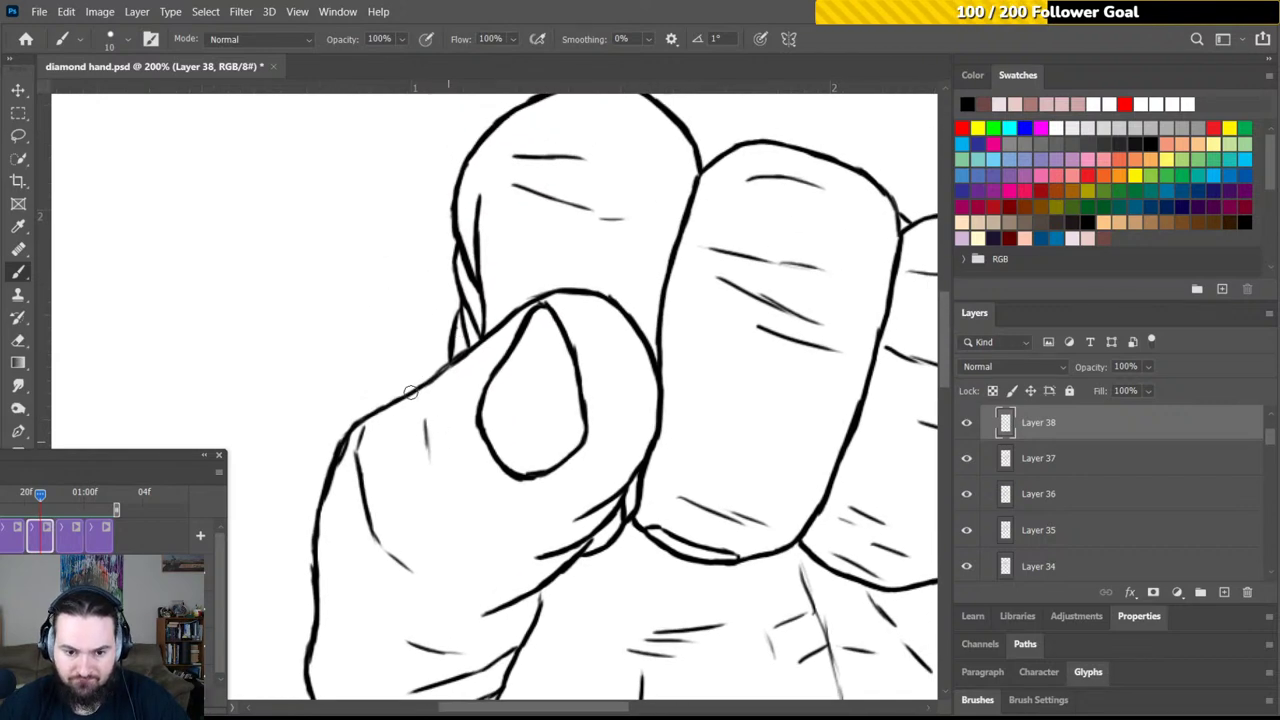
pyautogui.moveTo(417, 390); pyautogui.dragTo(498, 328)
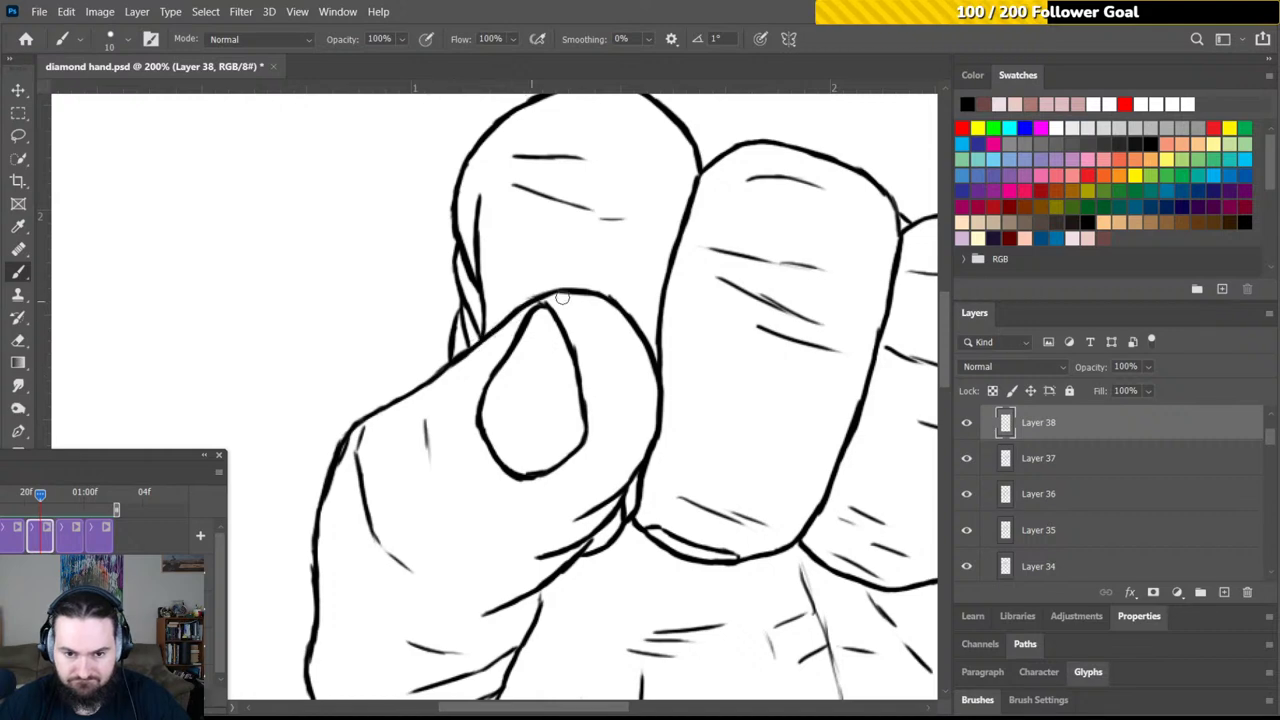
pyautogui.moveTo(543, 270)
pyautogui.mouseDown()
pyautogui.moveTo(523, 249)
pyautogui.moveTo(463, 357)
pyautogui.mouseUp()
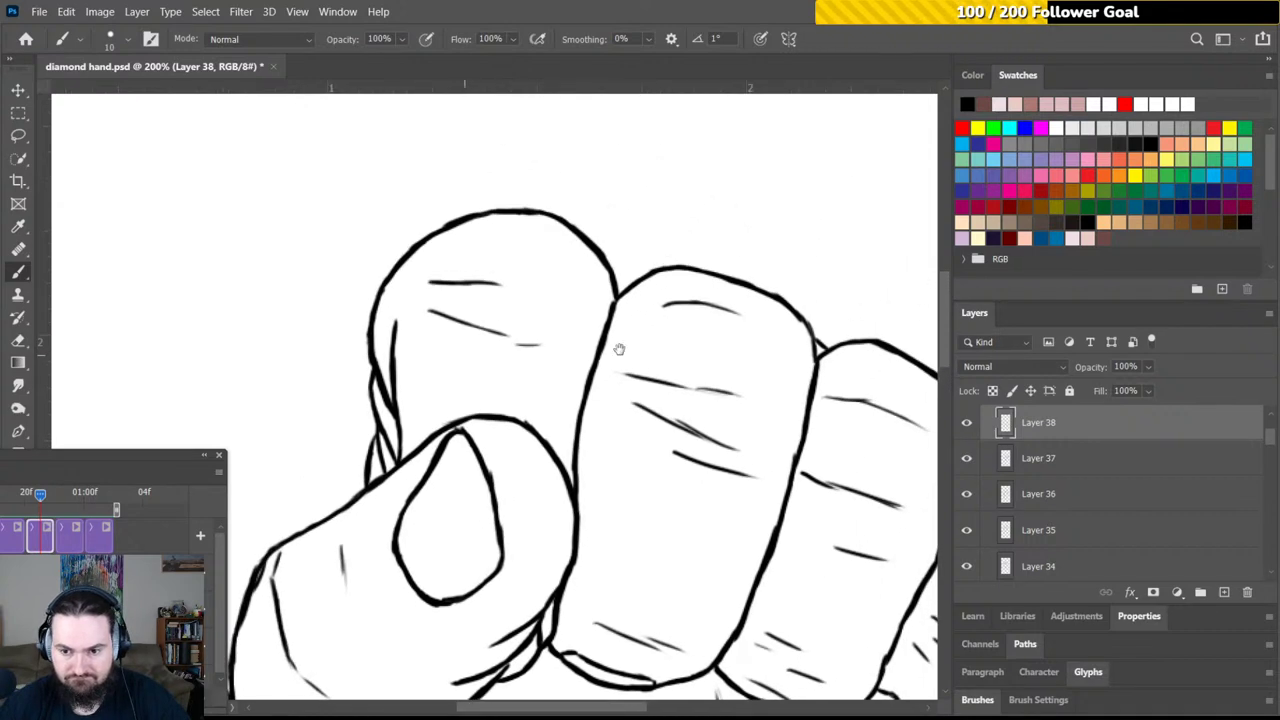
# Thicken the pinky-side forearm outline just below the wrist creases and clean up its rough edge
pyautogui.moveTo(614, 380); pyautogui.dragTo(535, 296)
pyautogui.scroll(-5, 528, 287)
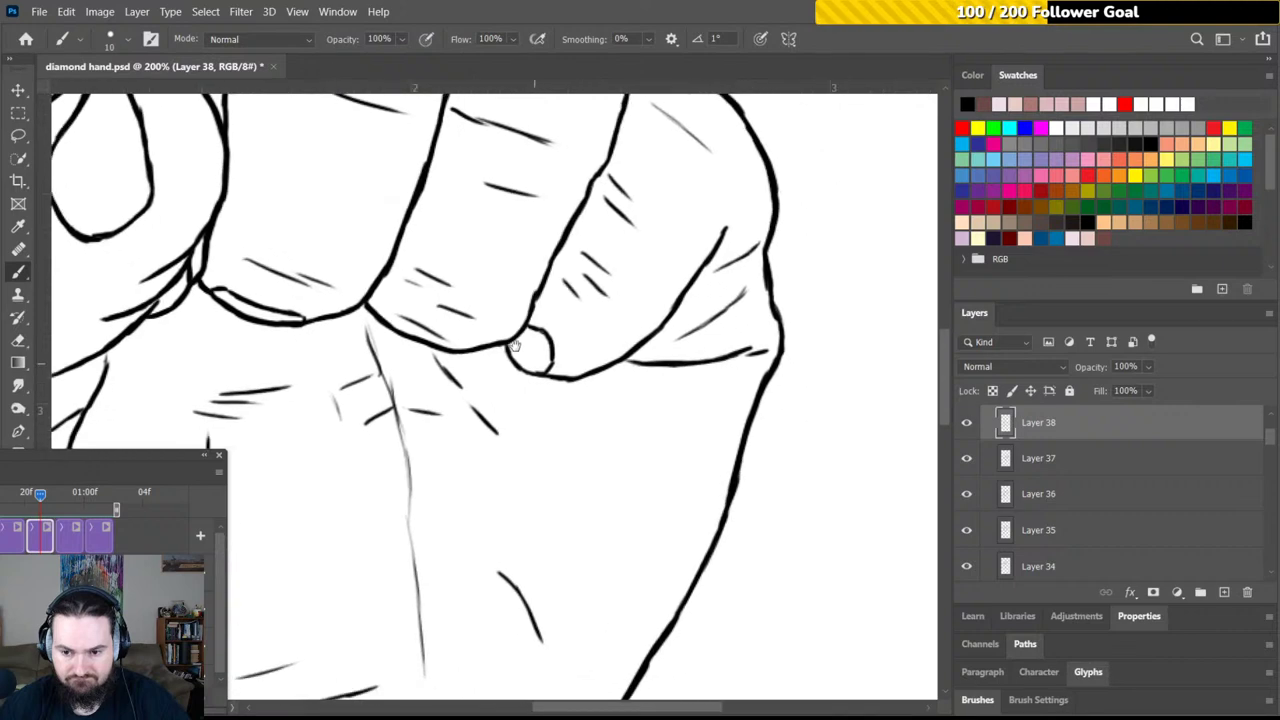
pyautogui.scroll(-5, 497, 270)
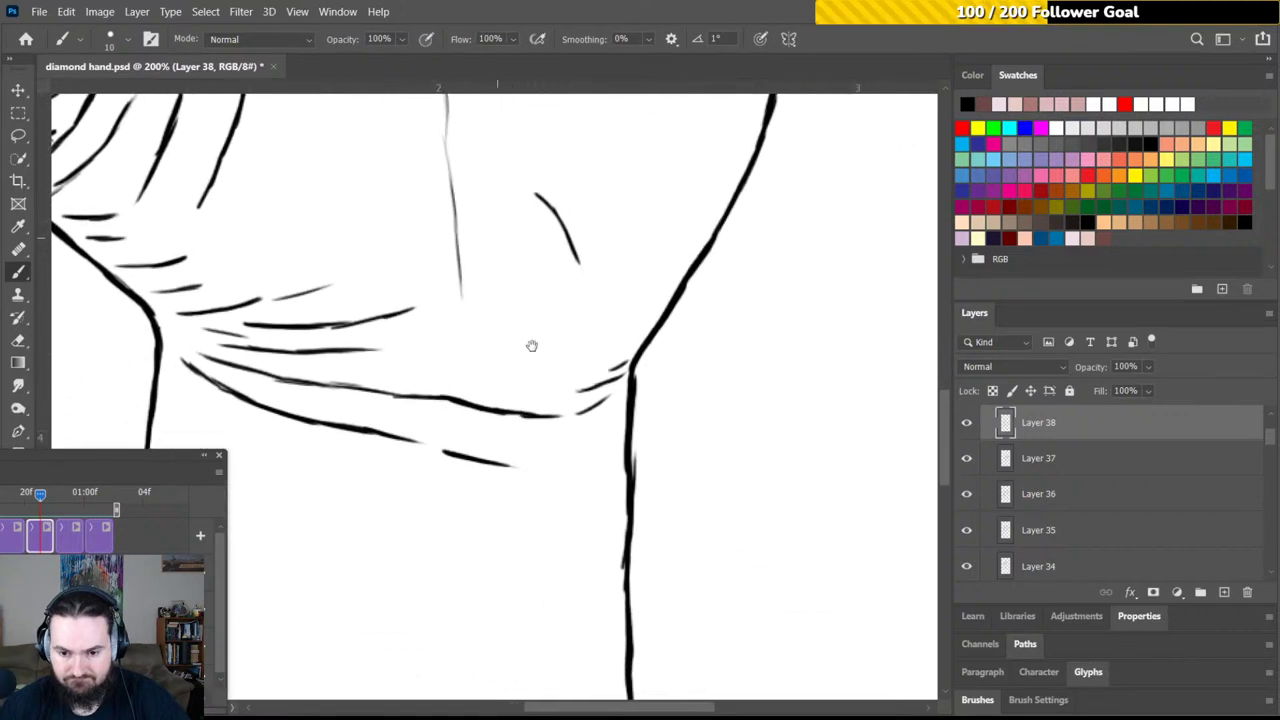
pyautogui.hscroll(4, 528, 346)
pyautogui.scroll(1, 522, 292)
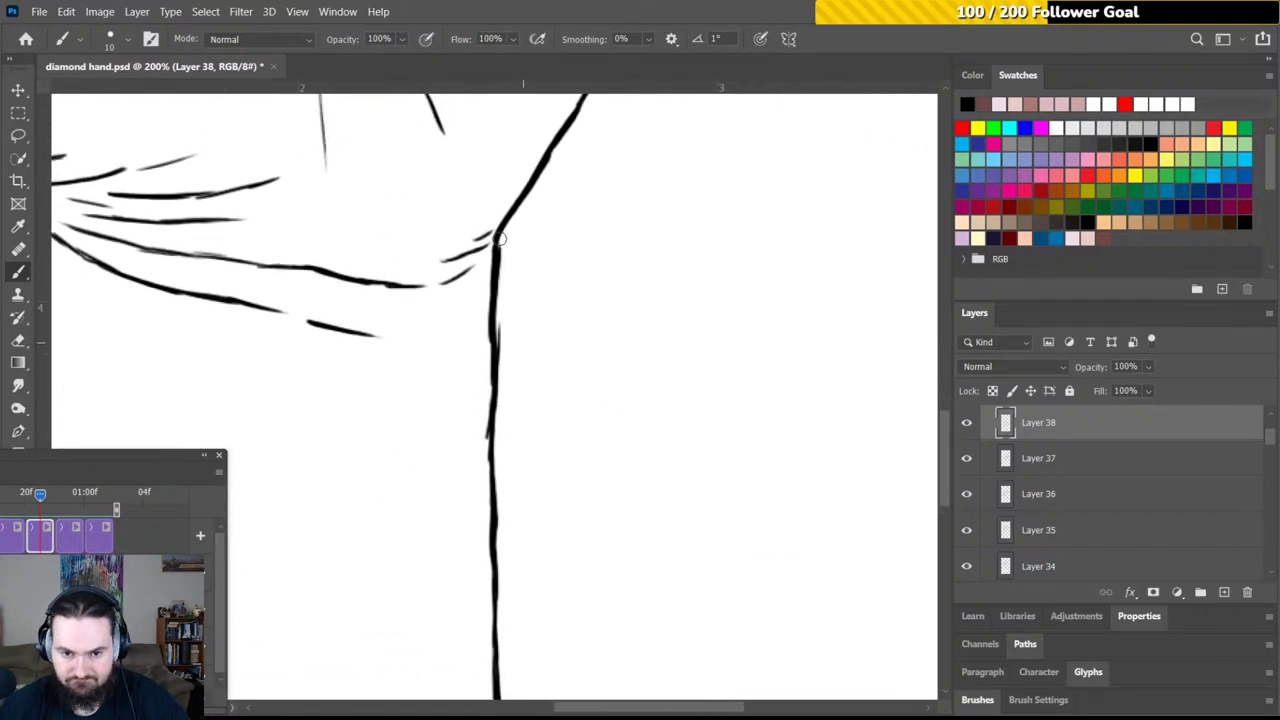
pyautogui.moveTo(497, 233); pyautogui.dragTo(493, 270)
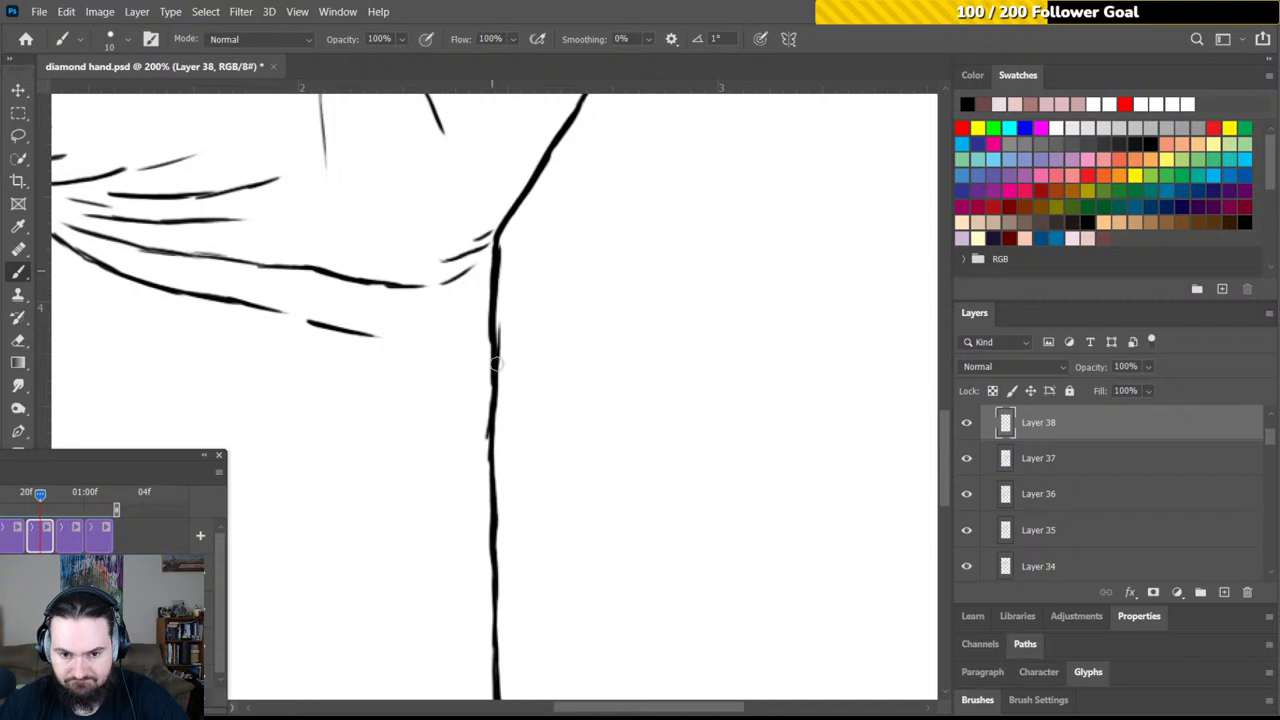
pyautogui.moveTo(492, 337); pyautogui.dragTo(496, 442)
pyautogui.press('e')
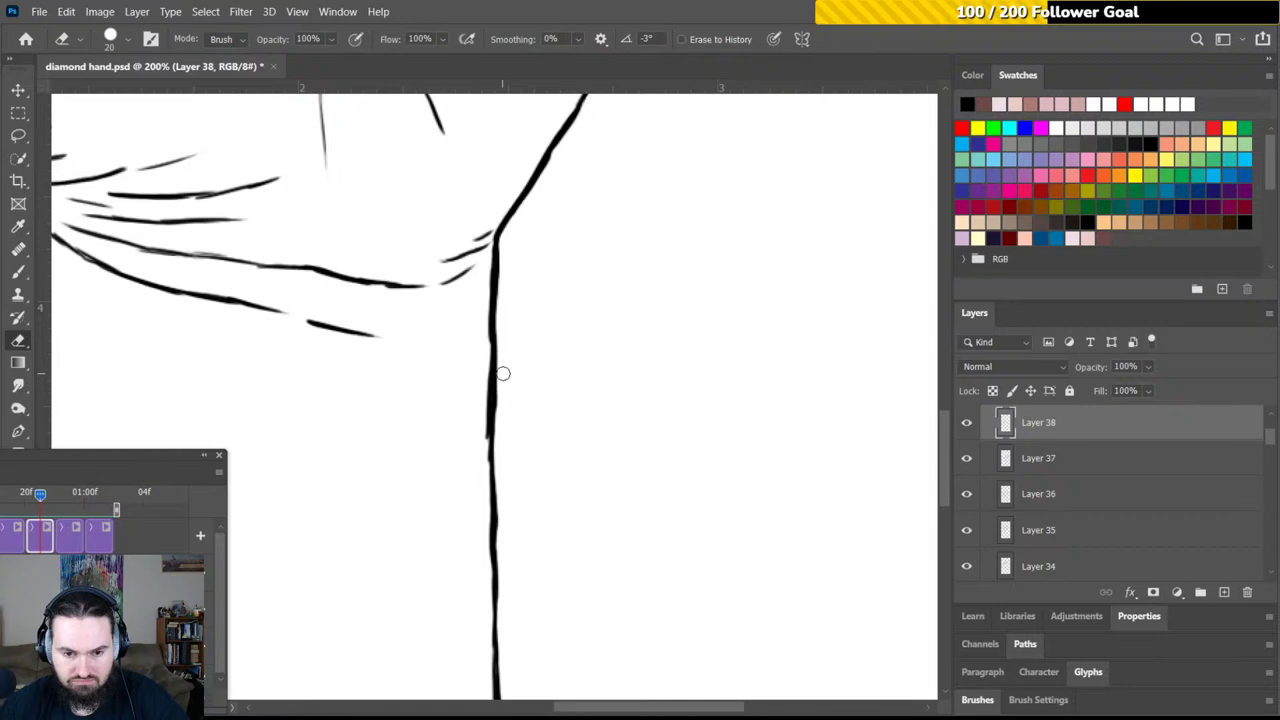
pyautogui.press('b')
# Rotate the canvas and erase the small bump on the pinky-side forearm outline to smooth the line
pyautogui.moveTo(466, 429)
pyautogui.mouseDown()
pyautogui.moveTo(457, 314)
pyautogui.moveTo(451, 360)
pyautogui.mouseUp()
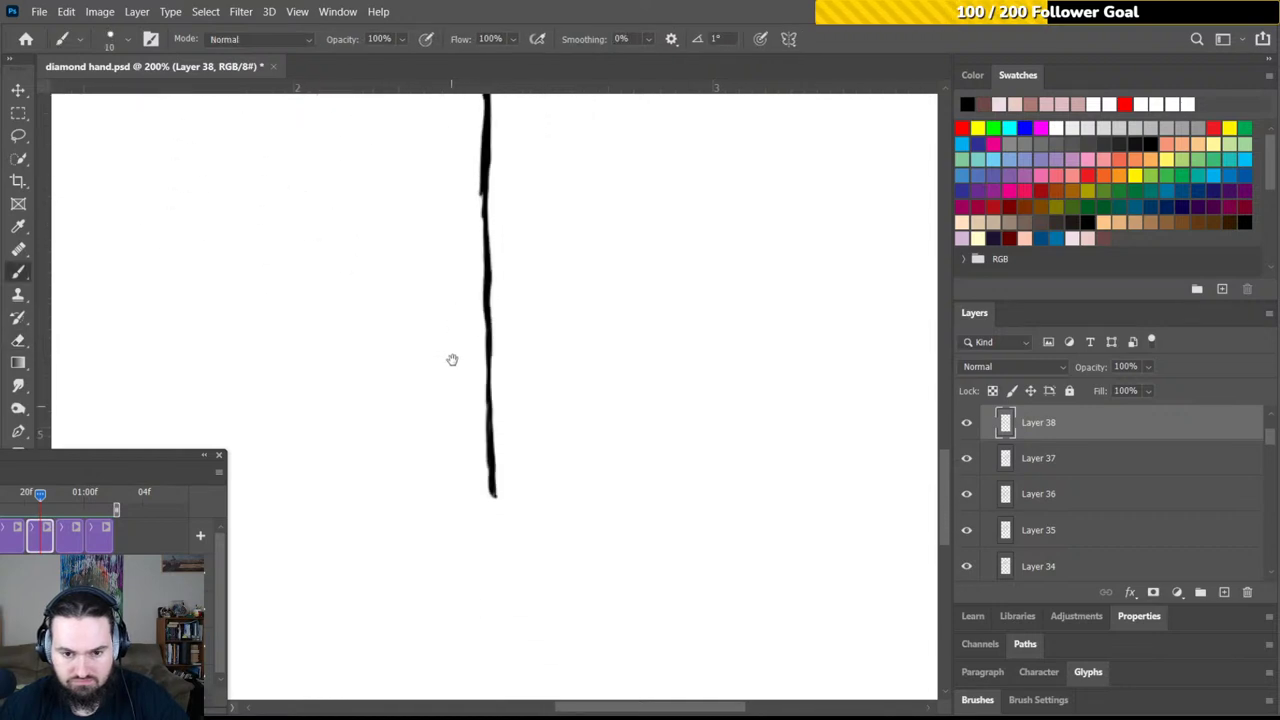
pyautogui.press('r')
pyautogui.moveTo(560, 329)
pyautogui.mouseDown()
pyautogui.moveTo(431, 300)
pyautogui.moveTo(374, 329)
pyautogui.moveTo(408, 351)
pyautogui.mouseUp()
pyautogui.press('b')
pyautogui.moveTo(411, 480)
pyautogui.mouseDown()
pyautogui.moveTo(485, 413)
pyautogui.moveTo(488, 374)
pyautogui.mouseUp()
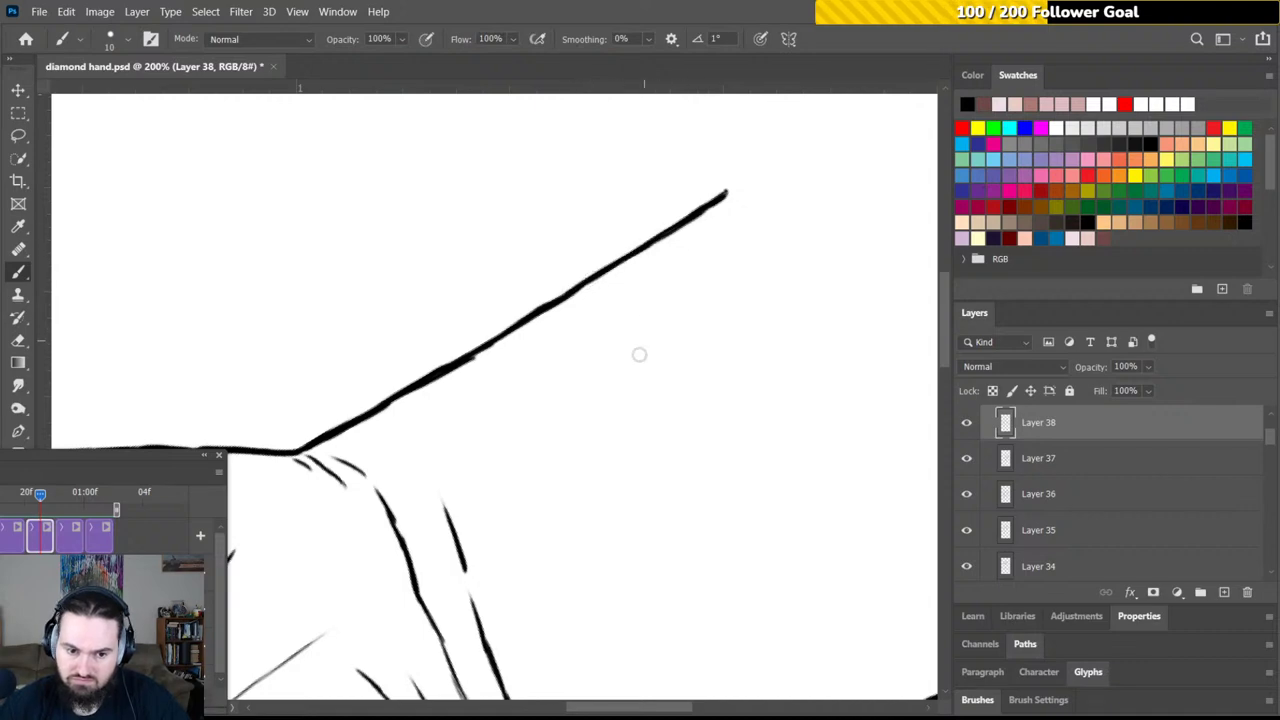
pyautogui.press('e')
pyautogui.moveTo(466, 366)
pyautogui.mouseDown()
pyautogui.moveTo(471, 378)
pyautogui.moveTo(486, 368)
pyautogui.mouseUp()
pyautogui.press('b')
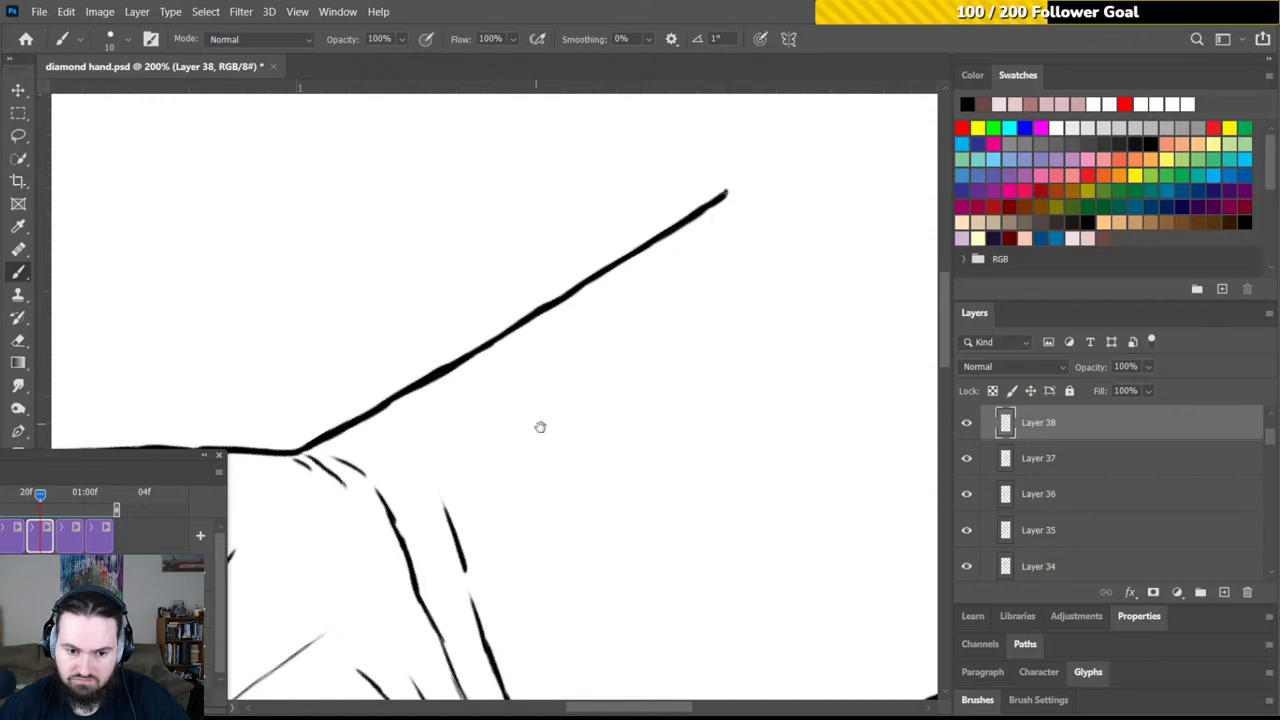
# Taper out the free end of the thumb-side forearm outline and thicken its thin middle section
pyautogui.moveTo(540, 426)
pyautogui.mouseDown()
pyautogui.moveTo(483, 357)
pyautogui.moveTo(583, 319)
pyautogui.mouseUp()
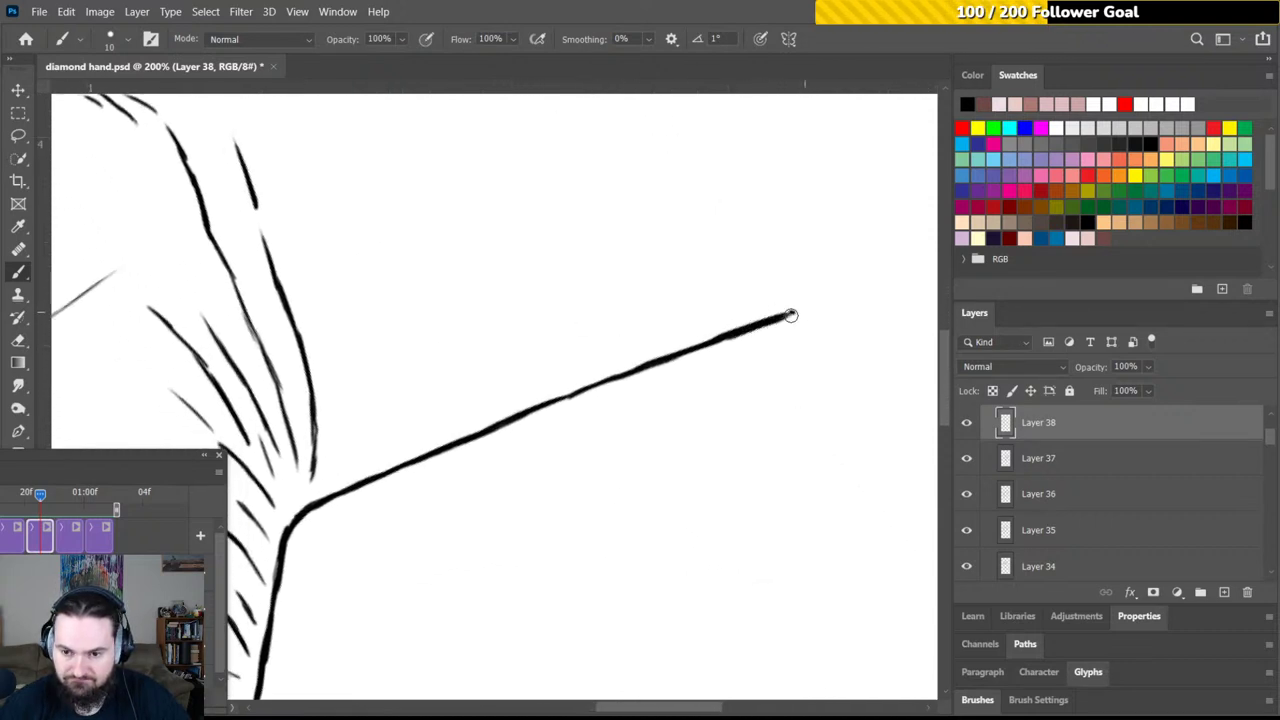
pyautogui.moveTo(775, 318); pyautogui.dragTo(800, 307)
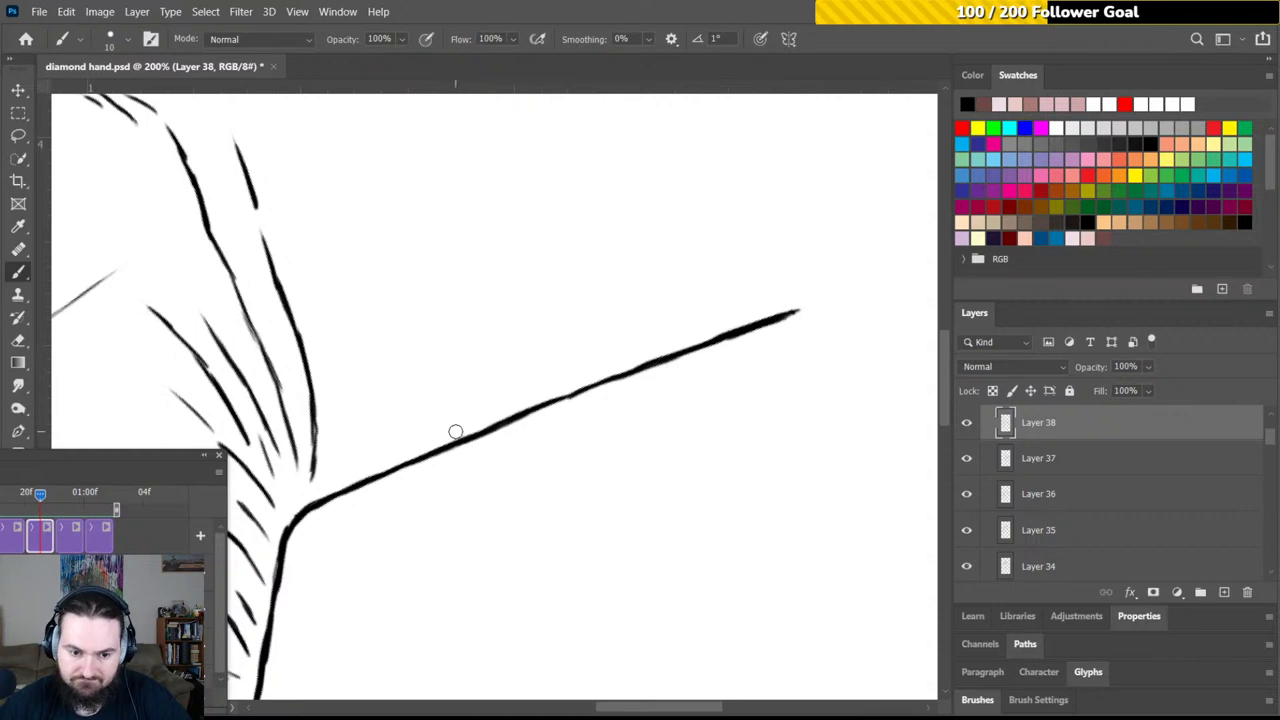
pyautogui.moveTo(600, 436); pyautogui.dragTo(646, 360)
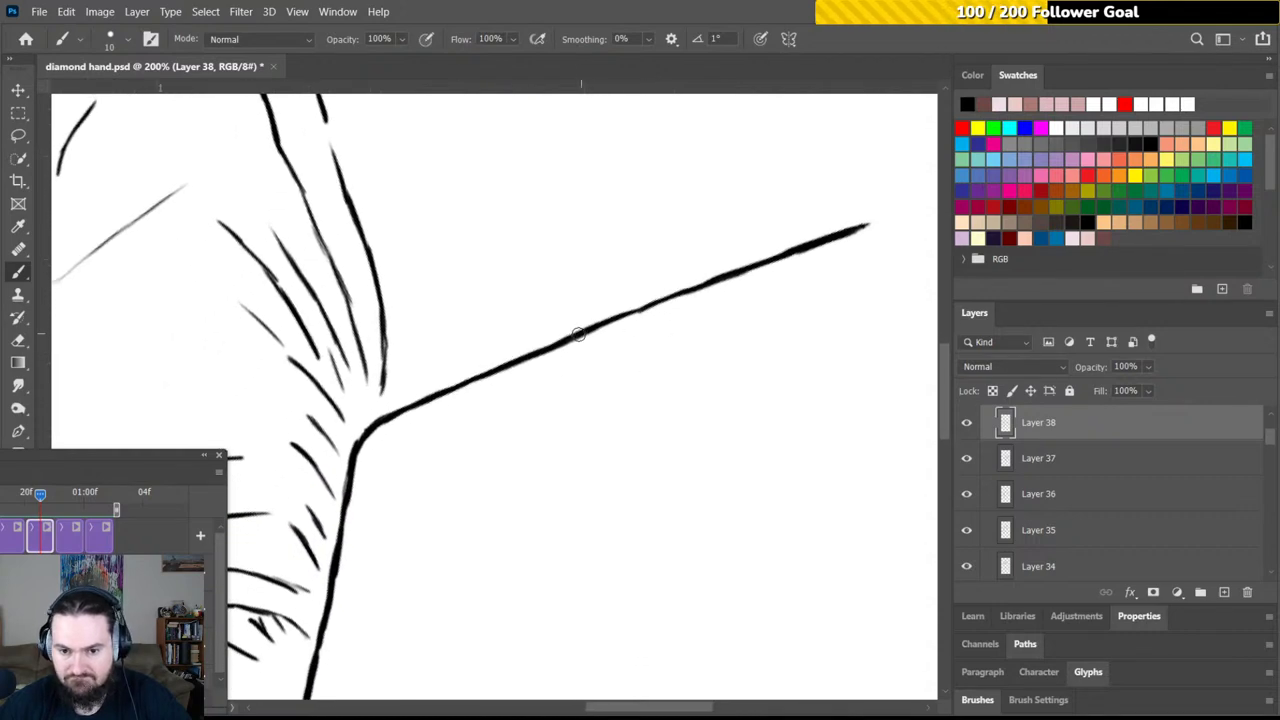
pyautogui.moveTo(578, 334); pyautogui.dragTo(639, 313)
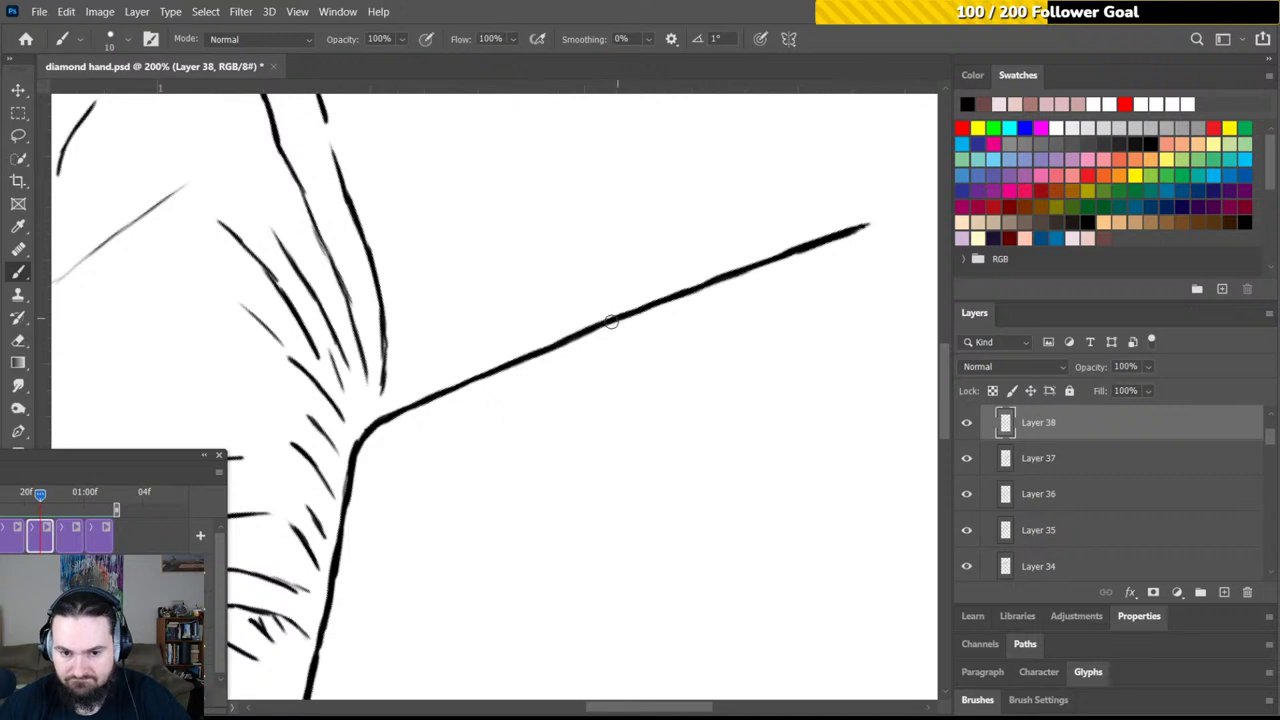
# Thicken the outer outline of the thumb mound from the wrist corner to the bend at the thumb's base
pyautogui.moveTo(413, 449); pyautogui.dragTo(543, 289)
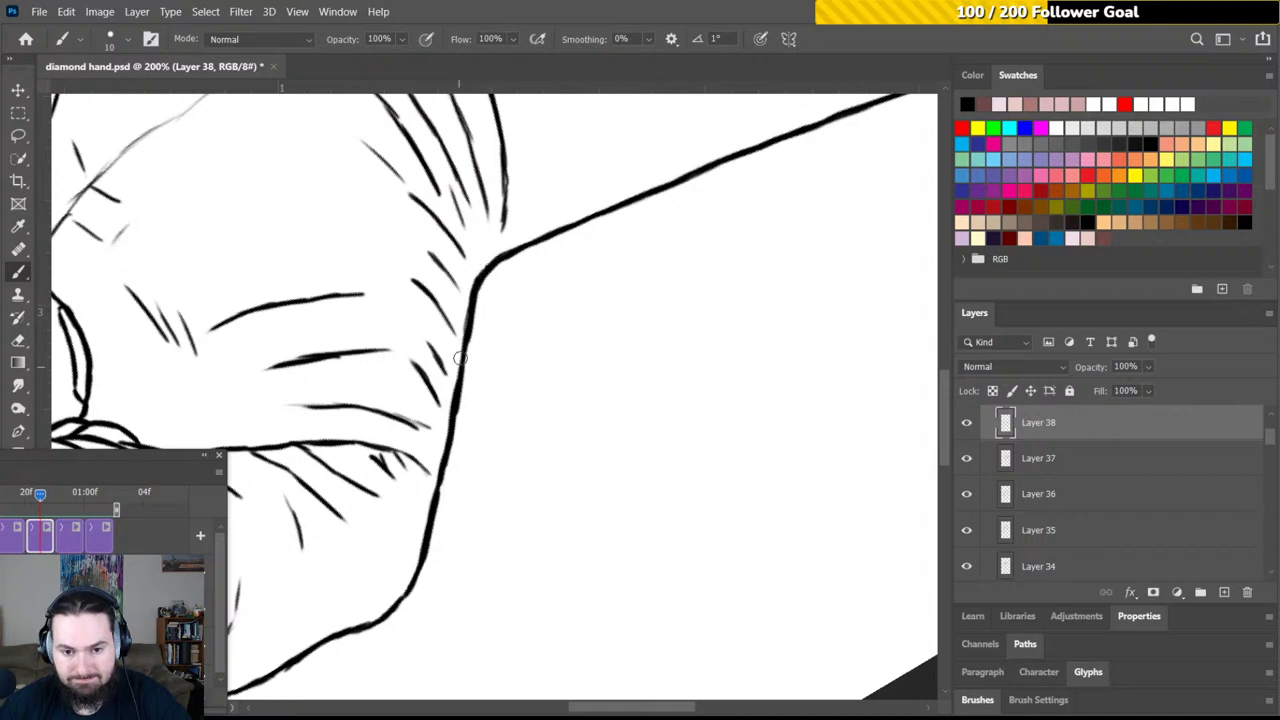
pyautogui.moveTo(459, 378); pyautogui.dragTo(473, 295)
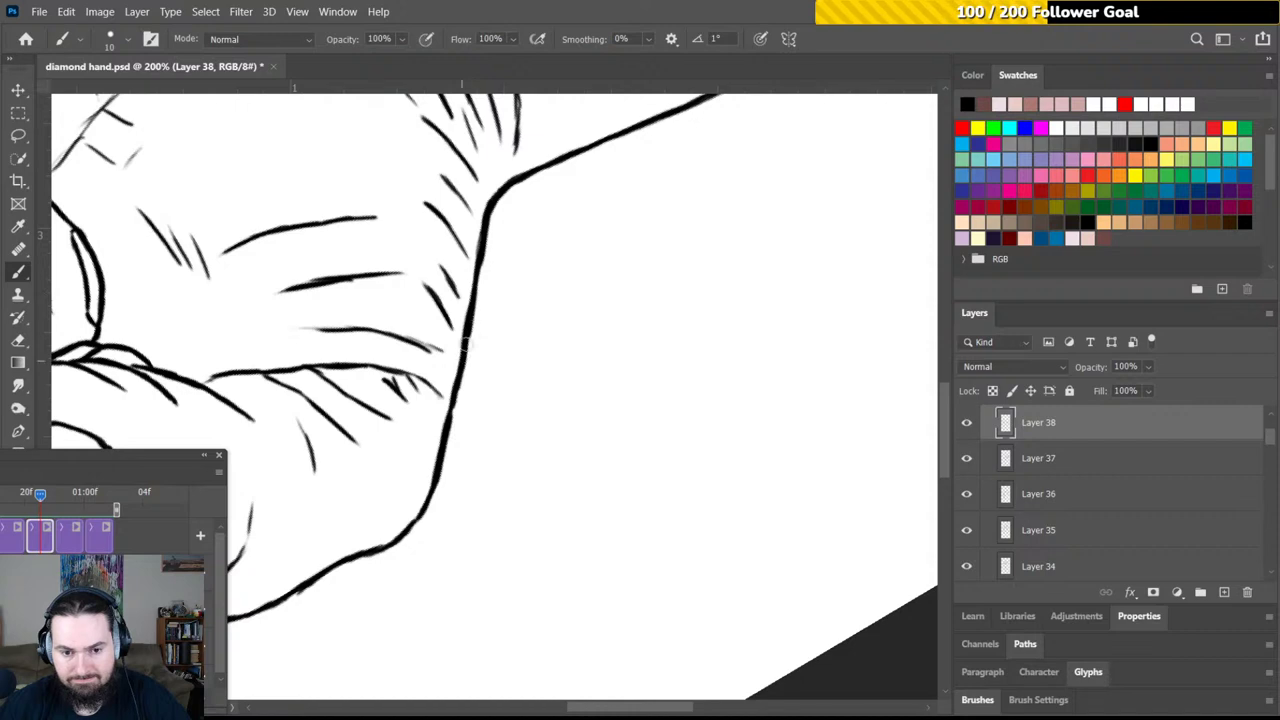
pyautogui.moveTo(470, 320); pyautogui.dragTo(452, 395)
pyautogui.moveTo(462, 352)
pyautogui.mouseDown()
pyautogui.moveTo(449, 412)
pyautogui.moveTo(460, 372)
pyautogui.moveTo(452, 405)
pyautogui.moveTo(465, 426)
pyautogui.moveTo(486, 329)
pyautogui.mouseUp()
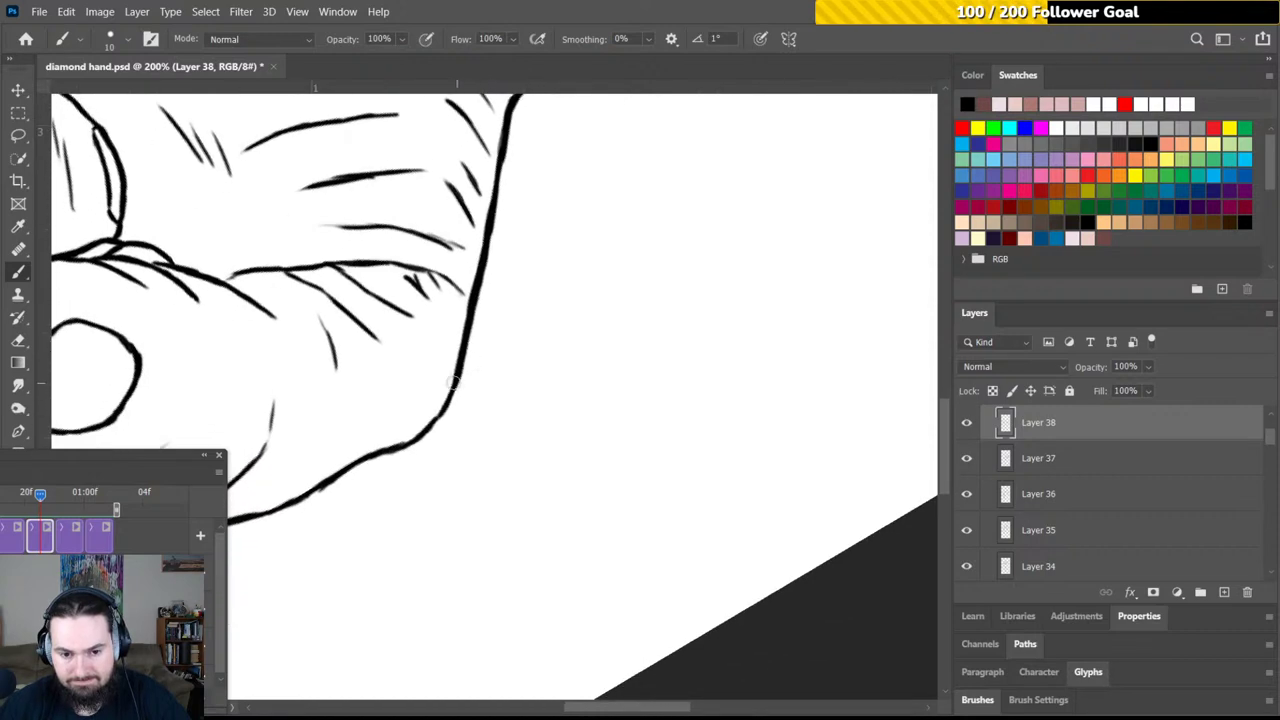
pyautogui.moveTo(455, 378)
pyautogui.mouseDown()
pyautogui.moveTo(439, 419)
pyautogui.moveTo(452, 392)
pyautogui.moveTo(421, 434)
pyautogui.moveTo(380, 455)
pyautogui.mouseUp()
# Rotate the canvas toward the curled fingers and thicken the line between the ring and middle fingers
pyautogui.hscroll(-10, 457, 386)
pyautogui.scroll(3, 457, 386)
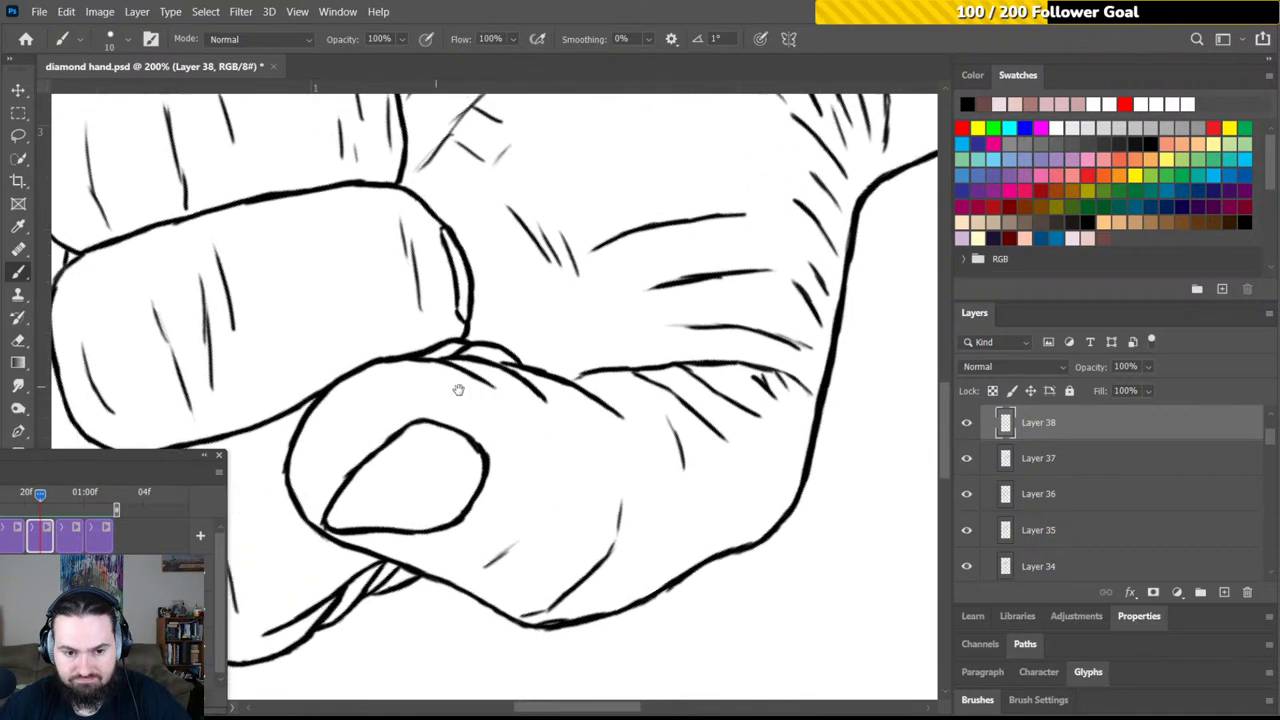
pyautogui.moveTo(492, 341)
pyautogui.mouseDown()
pyautogui.moveTo(554, 360)
pyautogui.moveTo(508, 318)
pyautogui.mouseUp()
pyautogui.press('r')
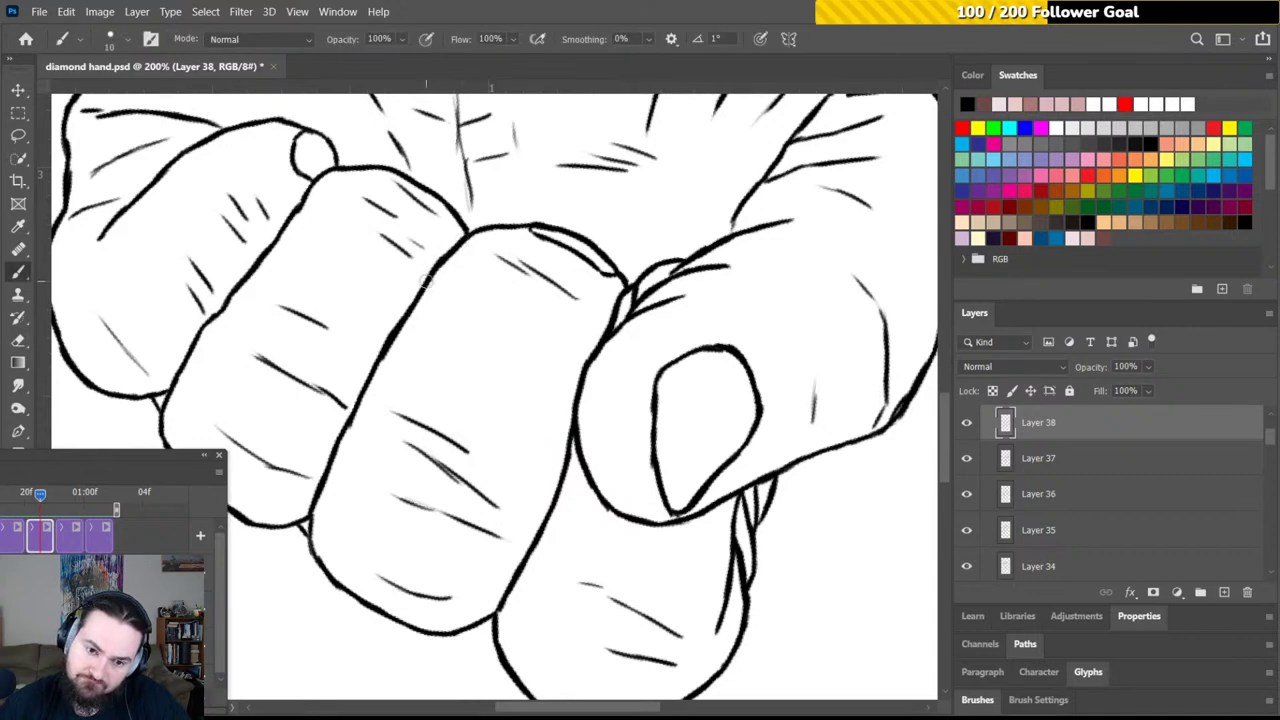
pyautogui.moveTo(411, 345)
pyautogui.mouseDown()
pyautogui.moveTo(485, 266)
pyautogui.moveTo(440, 287)
pyautogui.moveTo(382, 424)
pyautogui.moveTo(377, 438)
pyautogui.mouseUp()
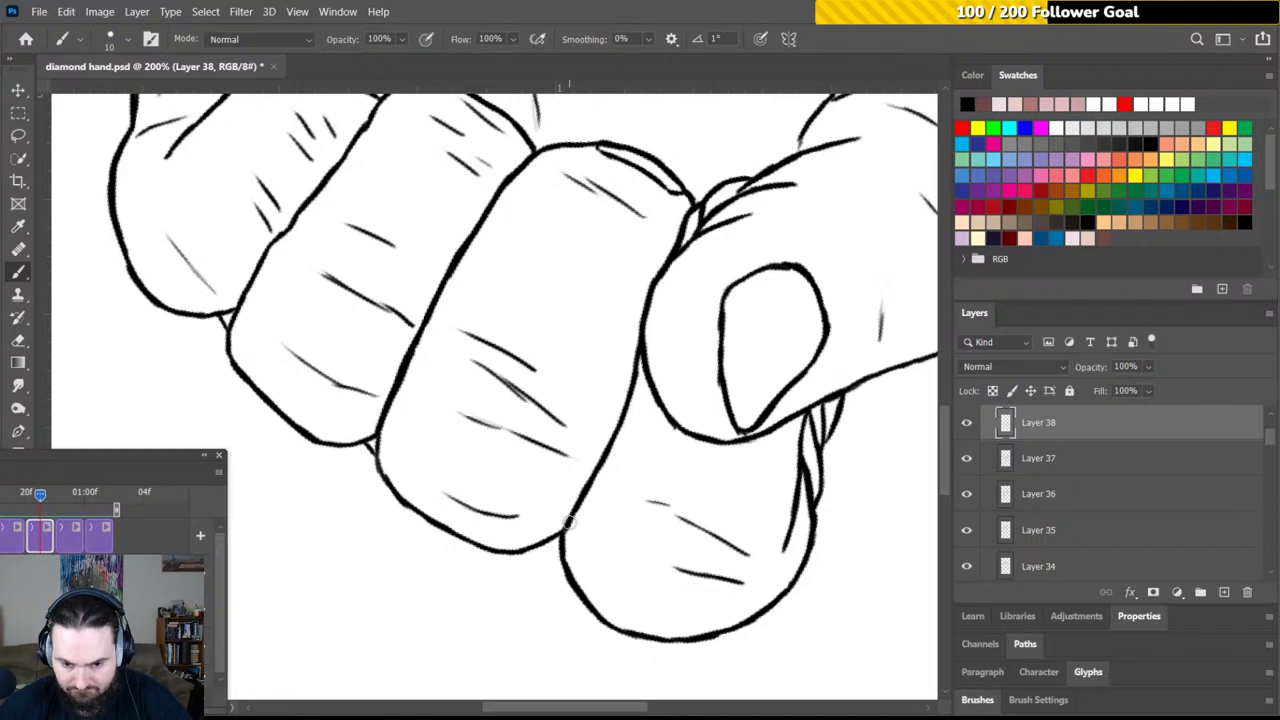
# Thicken the line between the pinky and ring fingers up to the pinky nail
pyautogui.moveTo(466, 397); pyautogui.dragTo(583, 460)
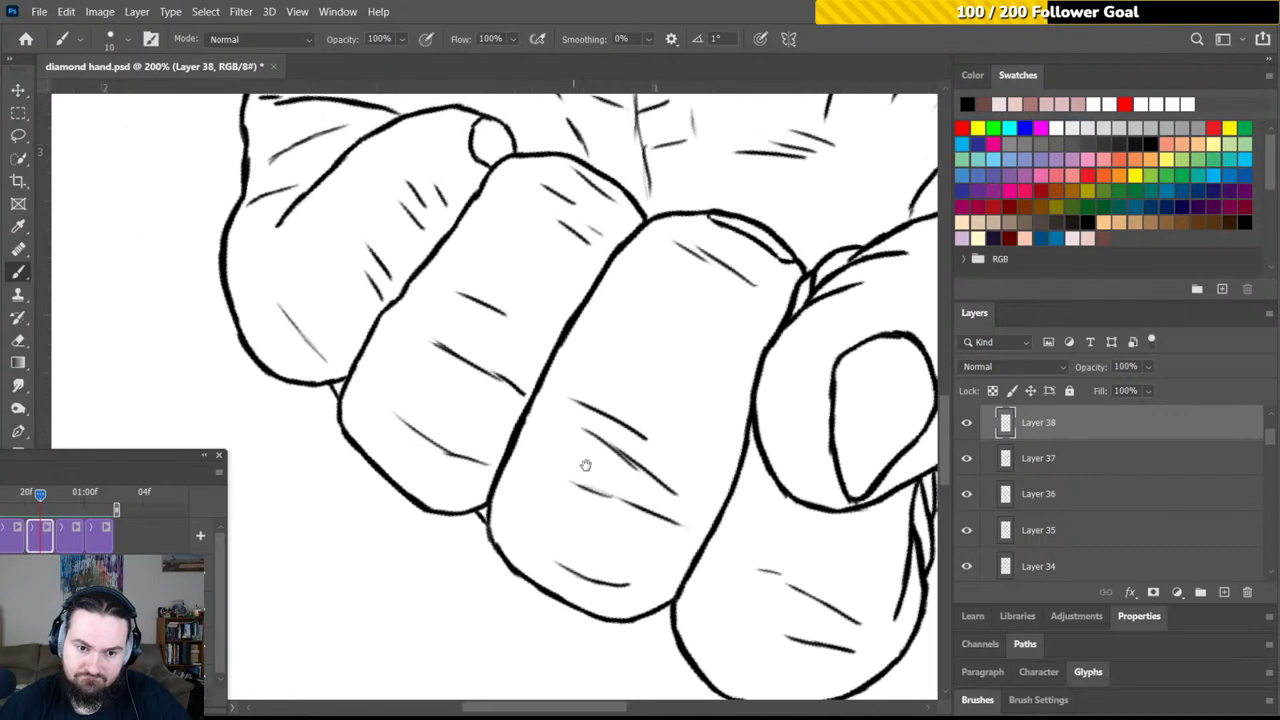
pyautogui.moveTo(357, 361)
pyautogui.mouseDown()
pyautogui.moveTo(346, 383)
pyautogui.moveTo(421, 265)
pyautogui.mouseUp()
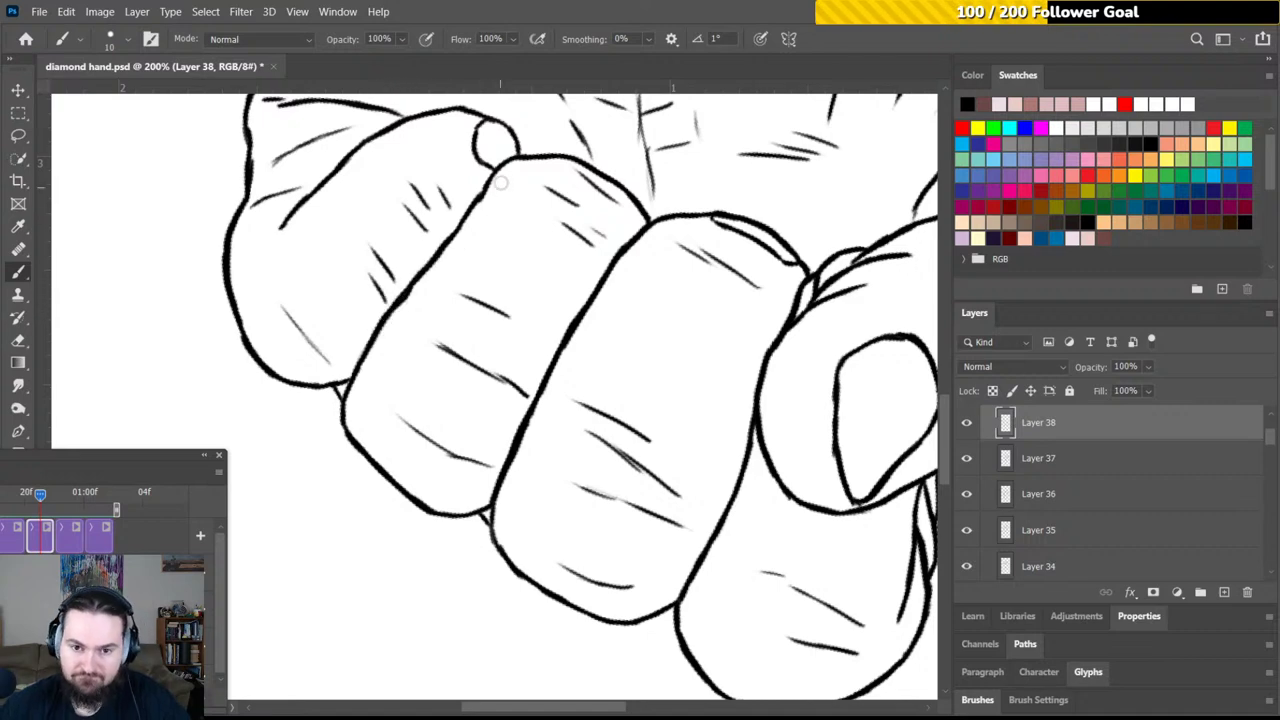
pyautogui.moveTo(500, 183); pyautogui.dragTo(512, 158)
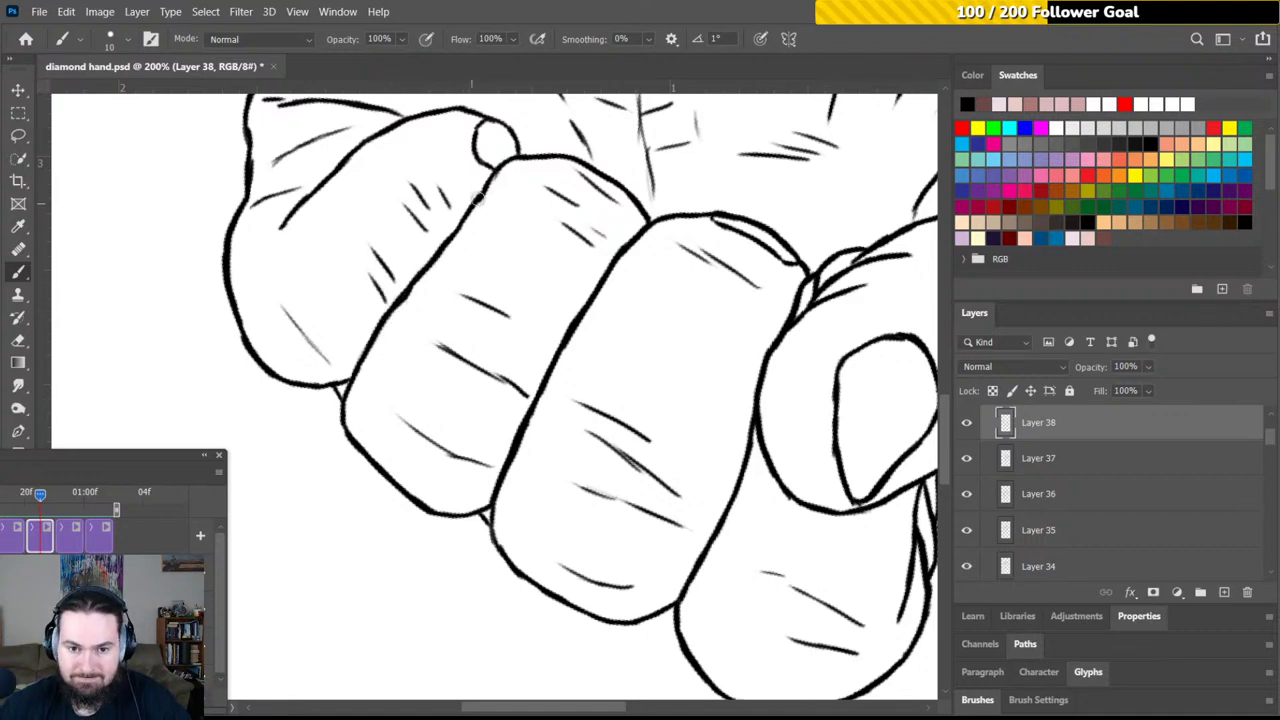
# Thicken the hand's outer outline from the palm edge down around the outside of the pinky
pyautogui.moveTo(474, 206)
pyautogui.mouseDown()
pyautogui.moveTo(424, 267)
pyautogui.moveTo(435, 337)
pyautogui.moveTo(482, 400)
pyautogui.mouseUp()
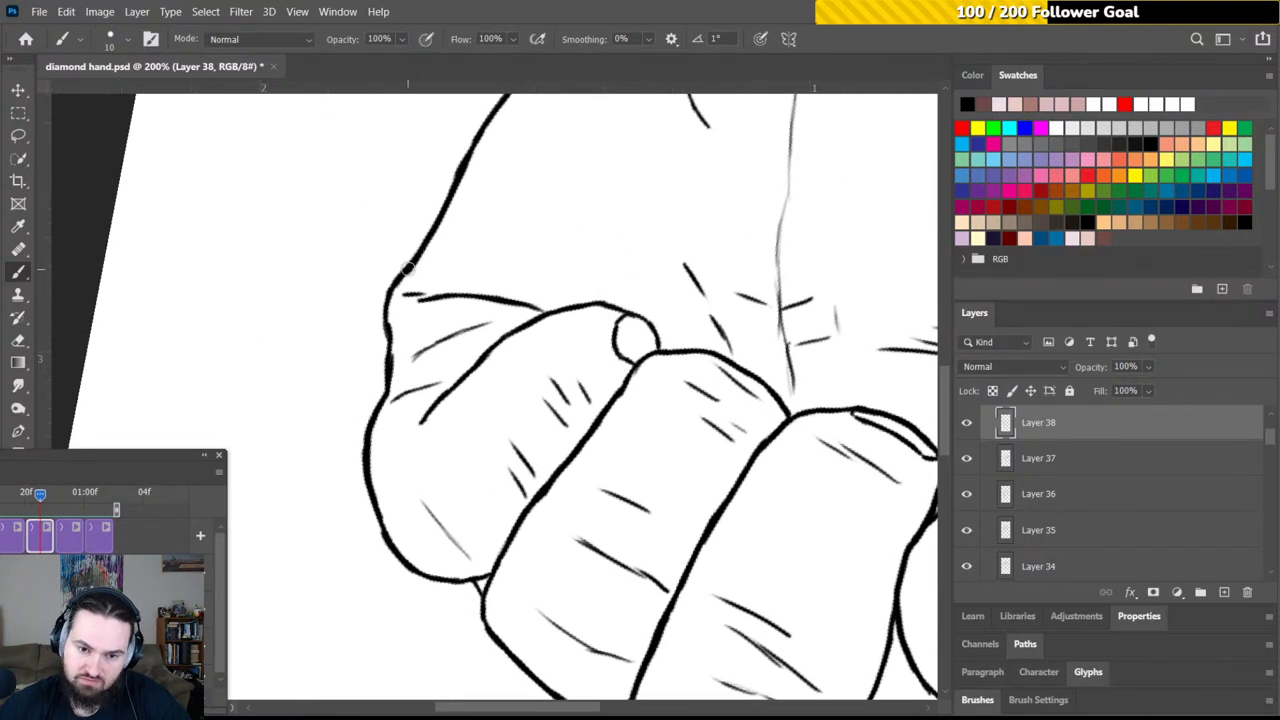
pyautogui.moveTo(396, 288); pyautogui.dragTo(386, 322)
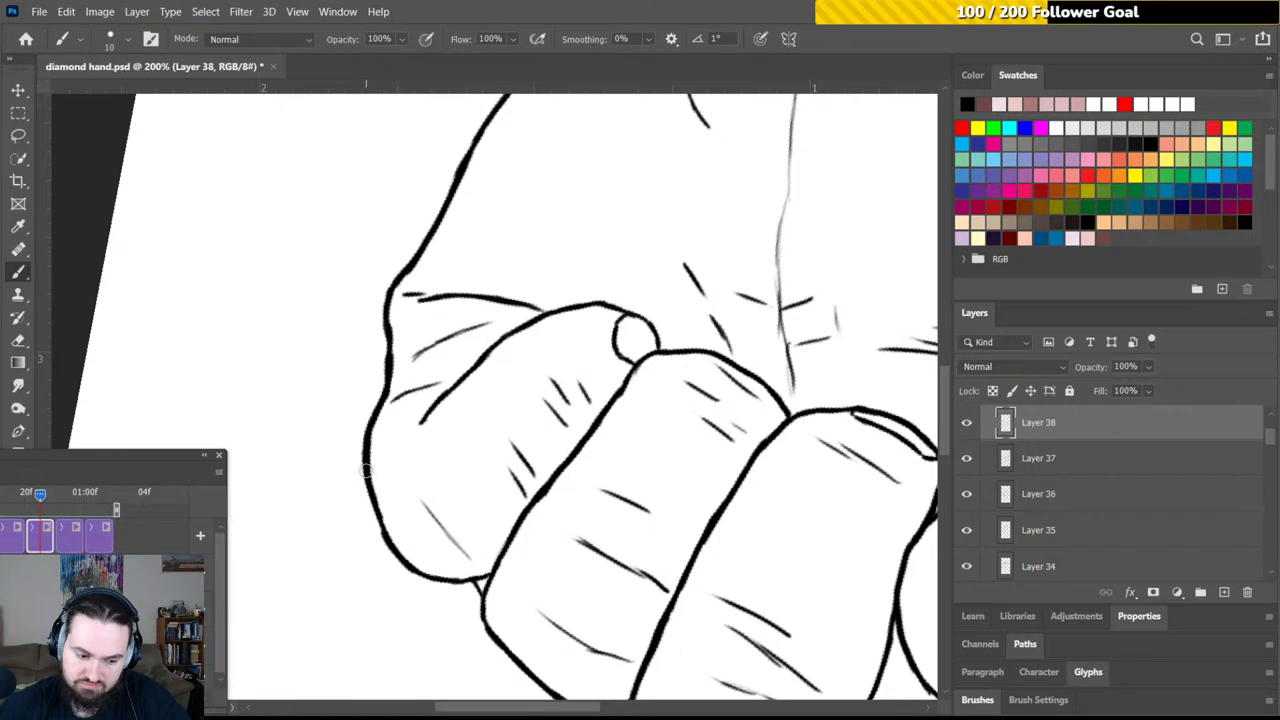
pyautogui.moveTo(366, 456); pyautogui.dragTo(505, 328)
pyautogui.press('r')
pyautogui.press('b')
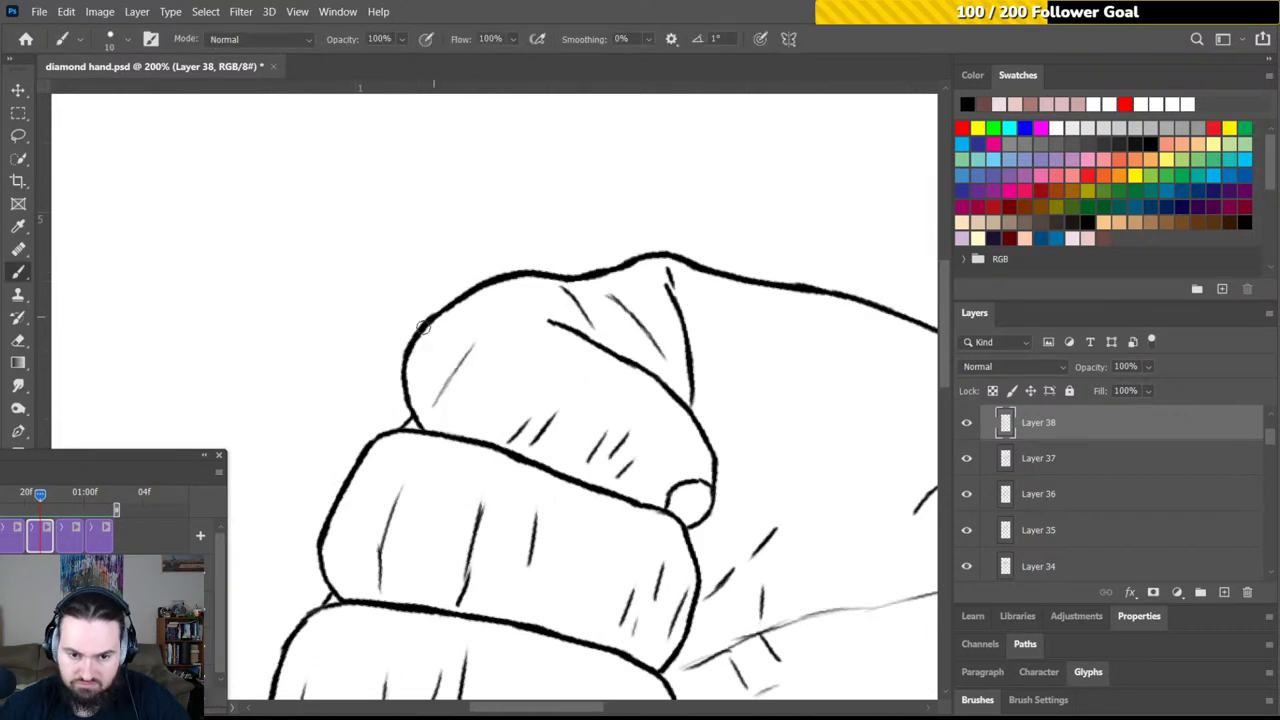
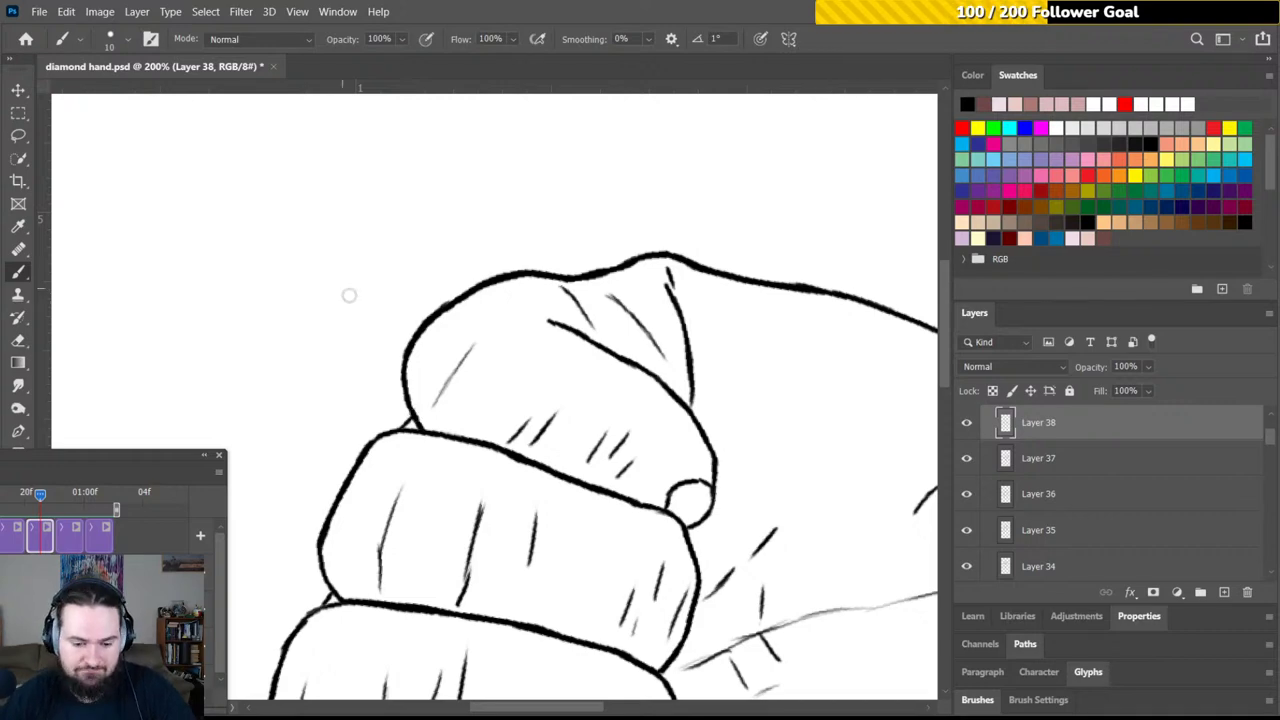
# Thicken and smooth the rounded outer outline of the curled index finger, rotating the canvas as needed
pyautogui.moveTo(366, 363)
pyautogui.mouseDown()
pyautogui.moveTo(477, 180)
pyautogui.moveTo(426, 136)
pyautogui.mouseUp()
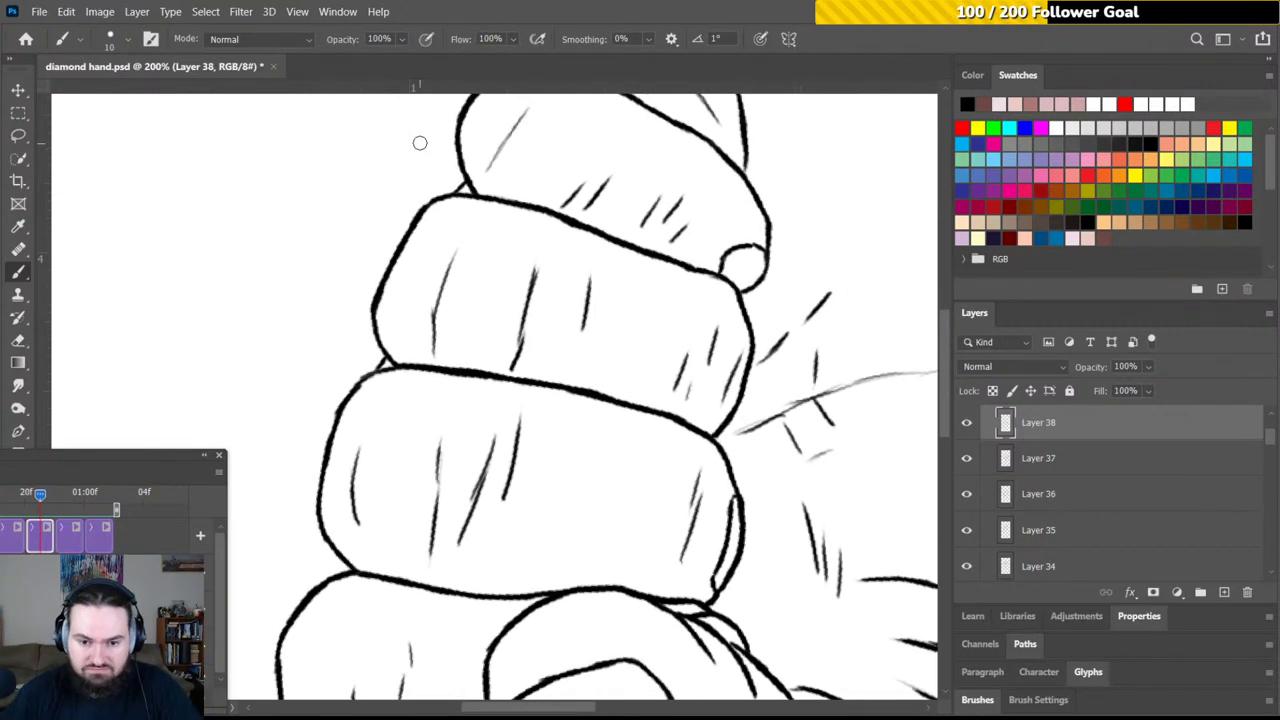
pyautogui.moveTo(418, 368)
pyautogui.mouseDown()
pyautogui.moveTo(352, 391)
pyautogui.moveTo(370, 377)
pyautogui.moveTo(333, 426)
pyautogui.moveTo(376, 327)
pyautogui.moveTo(416, 301)
pyautogui.moveTo(566, 264)
pyautogui.moveTo(647, 278)
pyautogui.moveTo(542, 265)
pyautogui.moveTo(484, 306)
pyautogui.moveTo(469, 338)
pyautogui.moveTo(478, 318)
pyautogui.moveTo(474, 328)
pyautogui.moveTo(543, 344)
pyautogui.moveTo(589, 297)
pyautogui.mouseUp()
pyautogui.press('r')
pyautogui.press('b')
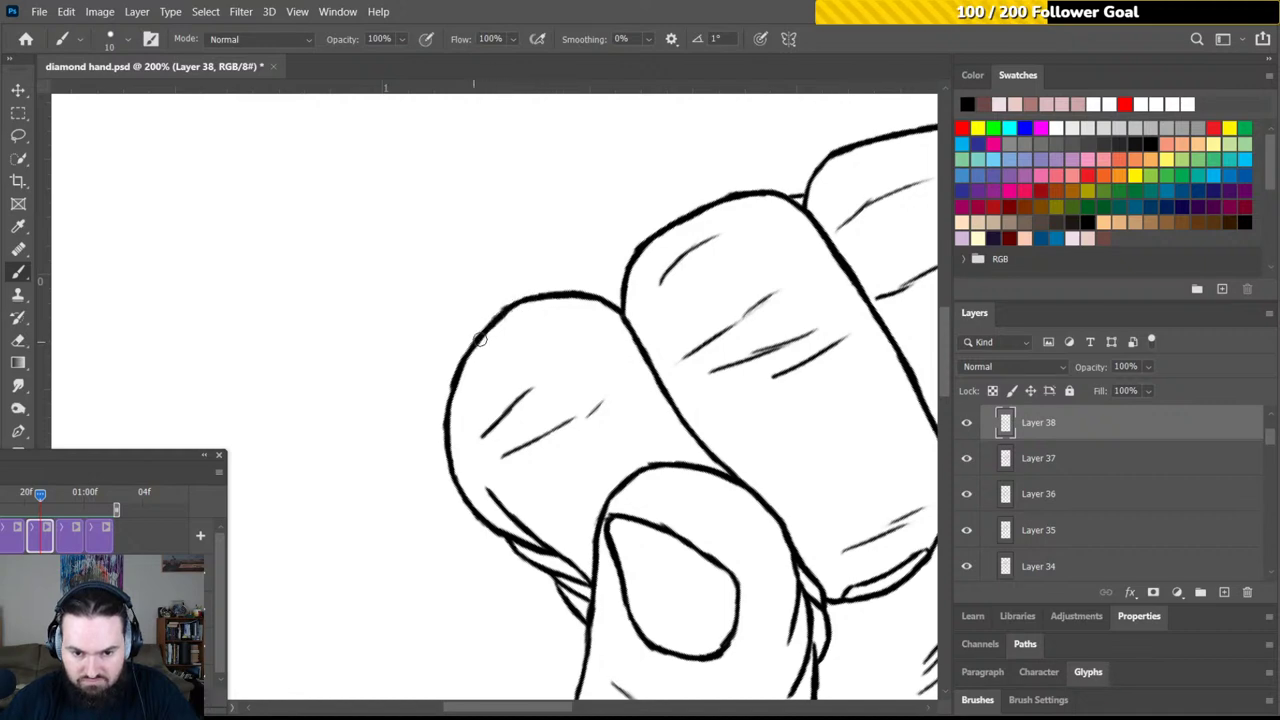
pyautogui.press('r')
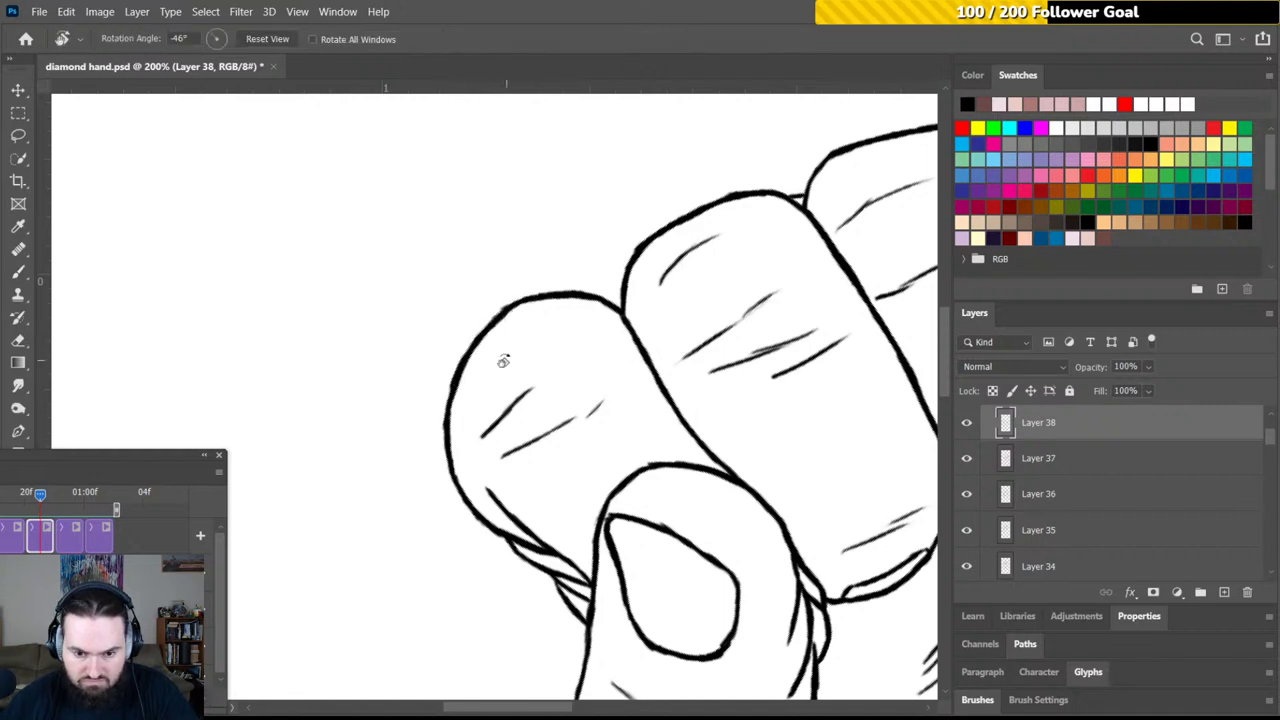
pyautogui.moveTo(503, 360)
pyautogui.mouseDown()
pyautogui.moveTo(588, 342)
pyautogui.moveTo(486, 331)
pyautogui.moveTo(523, 286)
pyautogui.mouseUp()
pyautogui.press('b')
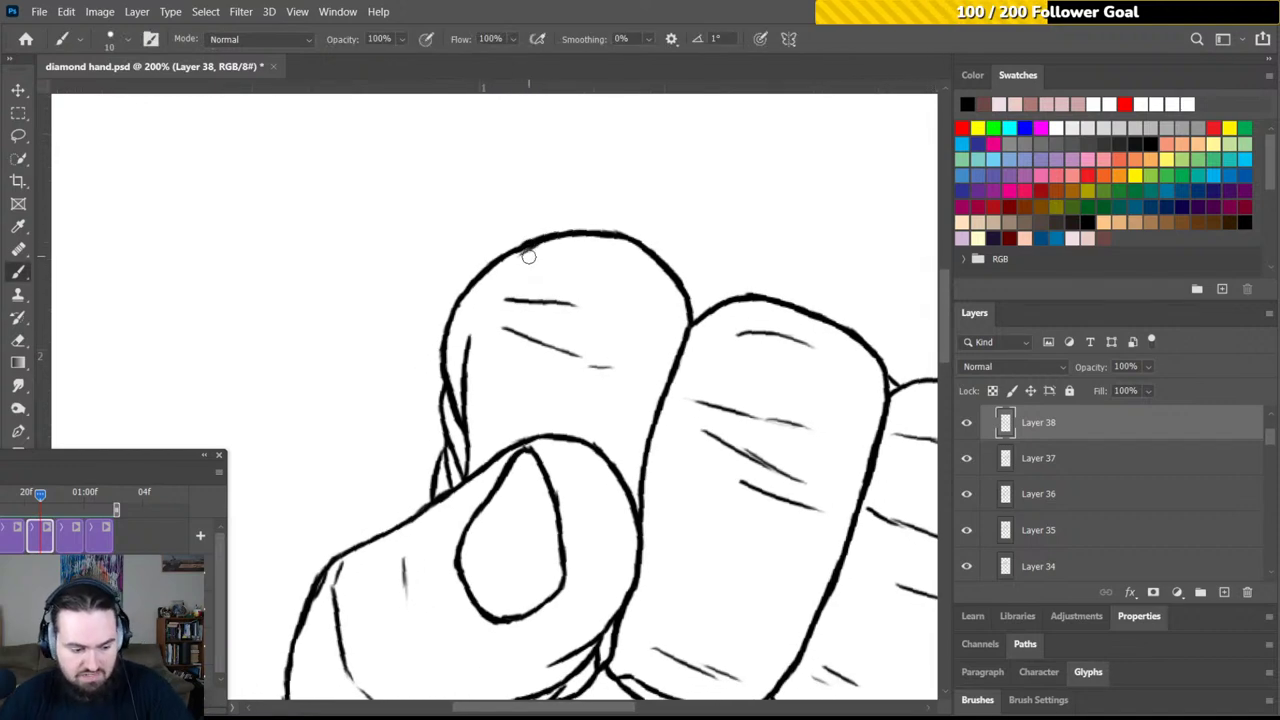
pyautogui.press('ctrl')
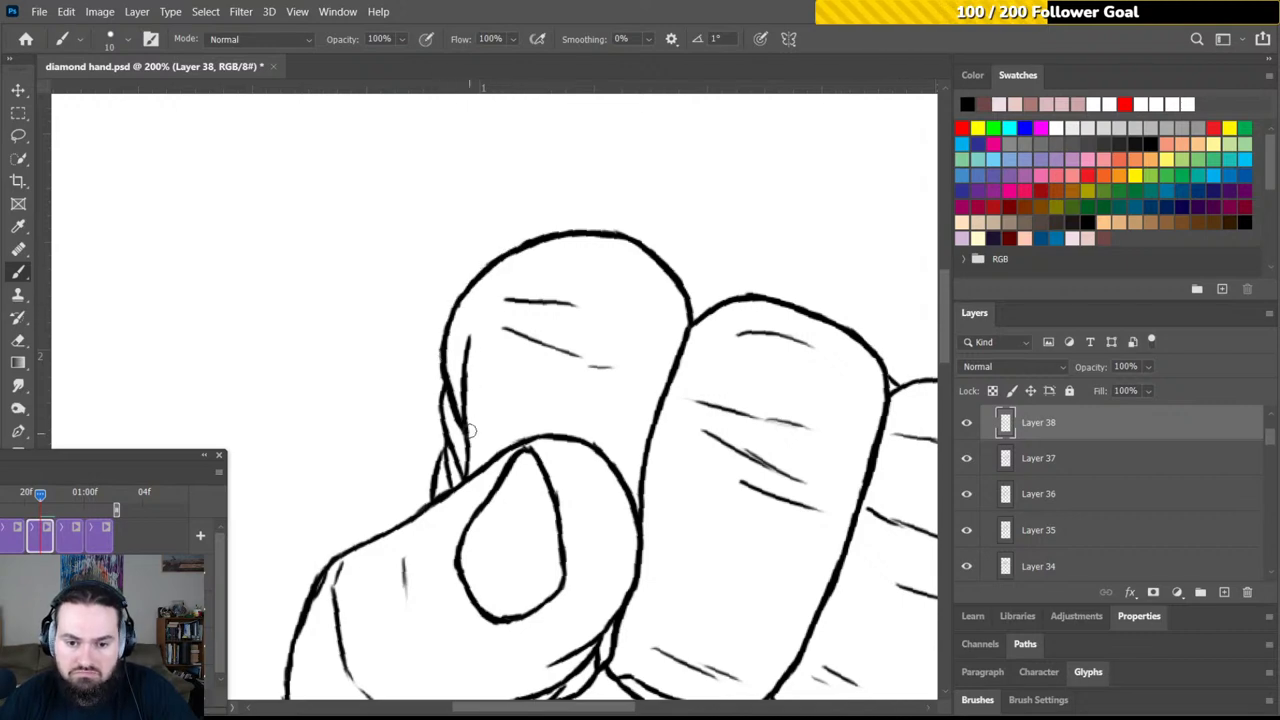
# Thicken the rounded outline of the thumb tip where it overlaps the index finger
pyautogui.moveTo(469, 420); pyautogui.dragTo(475, 318)
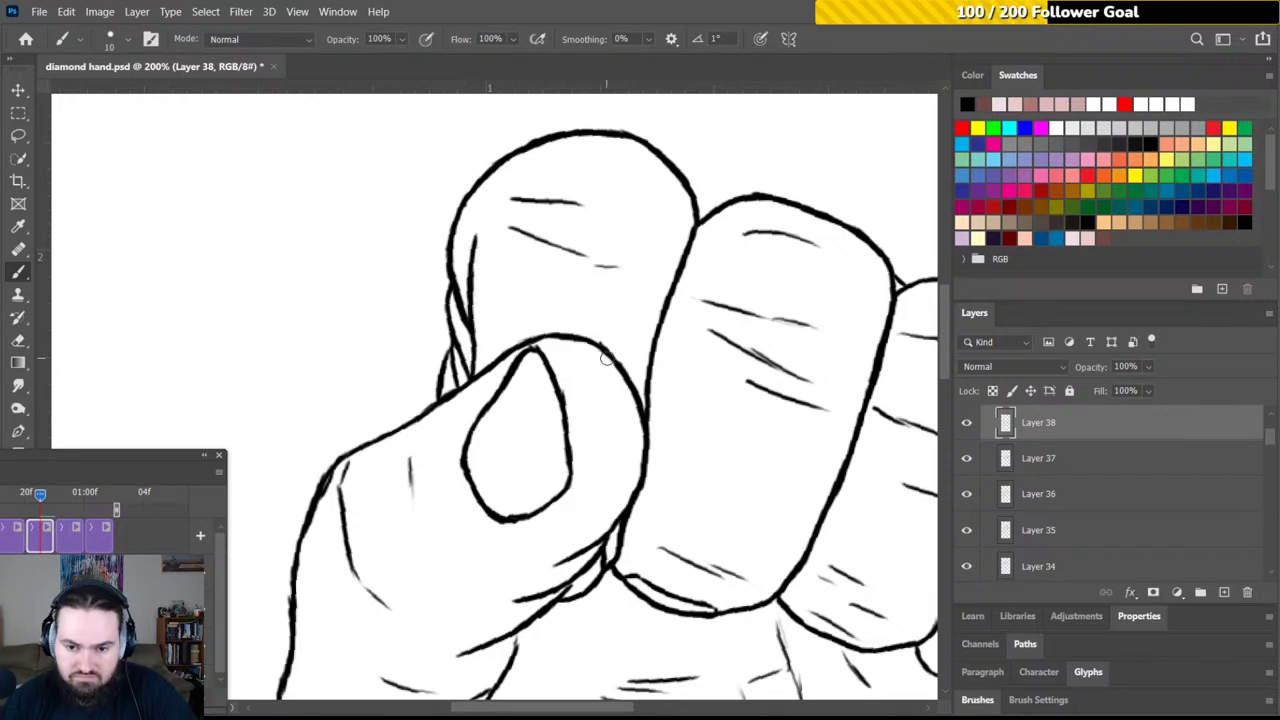
pyautogui.press('r')
pyautogui.moveTo(640, 320); pyautogui.dragTo(511, 263)
pyautogui.press('b')
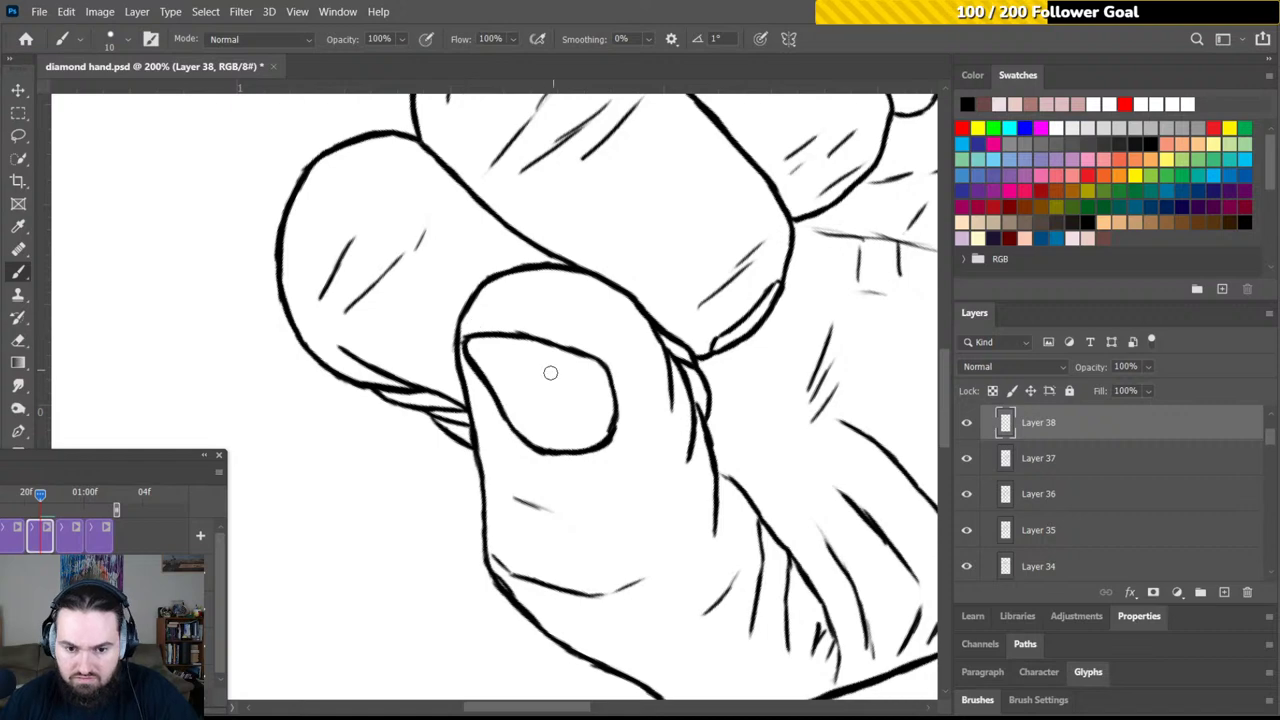
# Thicken and smooth the outline of the thumbnail on all sides, rotating the canvas to follow its curves
pyautogui.press('r')
pyautogui.moveTo(572, 335)
pyautogui.mouseDown()
pyautogui.moveTo(534, 294)
pyautogui.moveTo(483, 285)
pyautogui.mouseUp()
pyautogui.press('b')
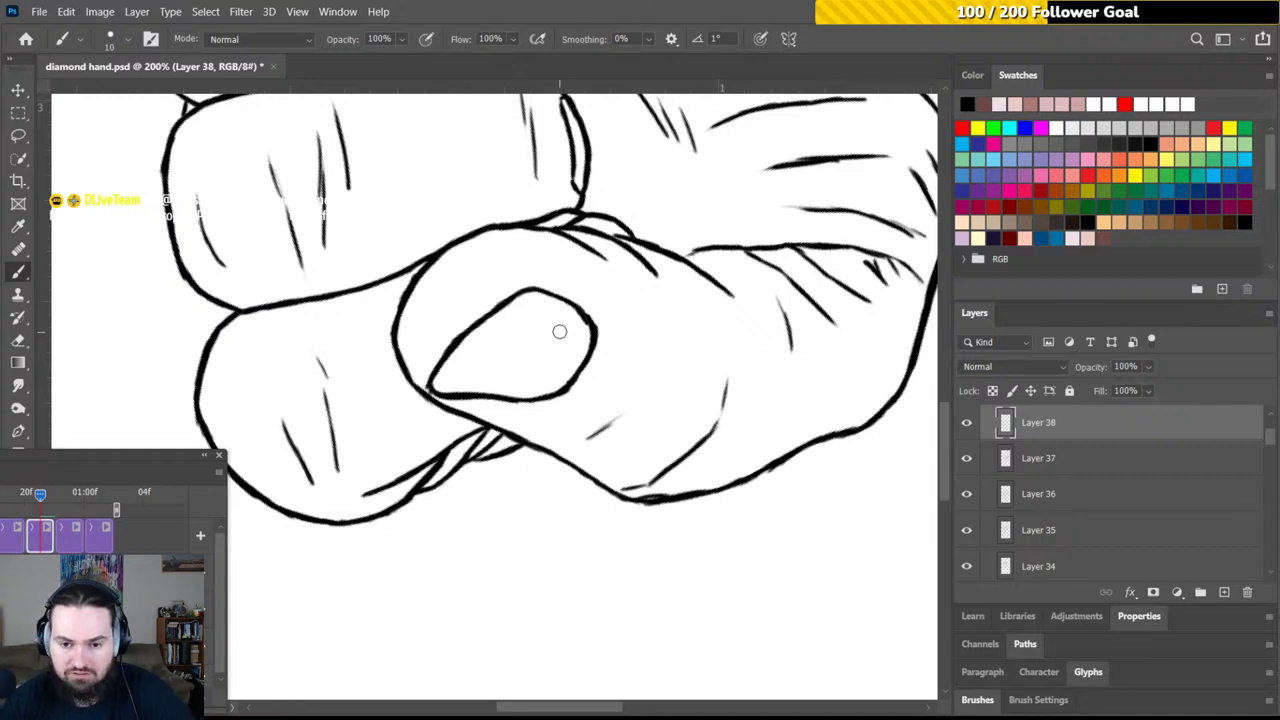
pyautogui.press('r')
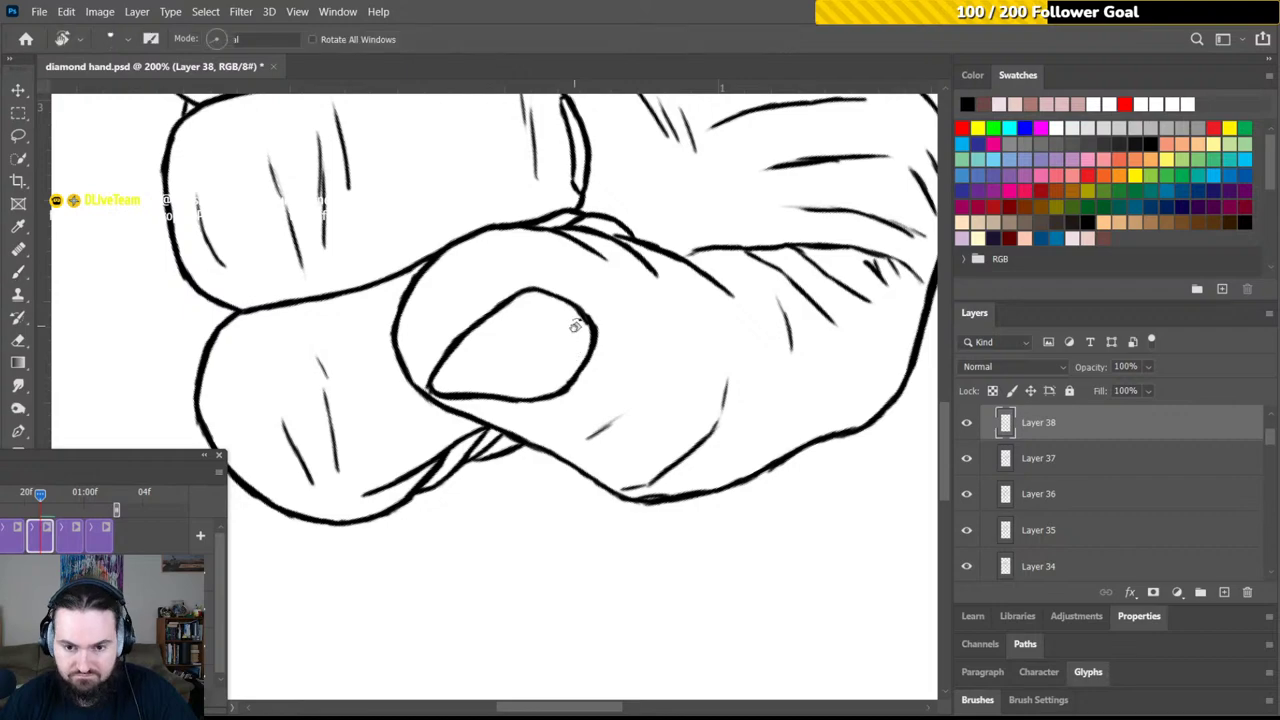
pyautogui.moveTo(575, 326)
pyautogui.mouseDown()
pyautogui.moveTo(602, 410)
pyautogui.moveTo(555, 495)
pyautogui.mouseUp()
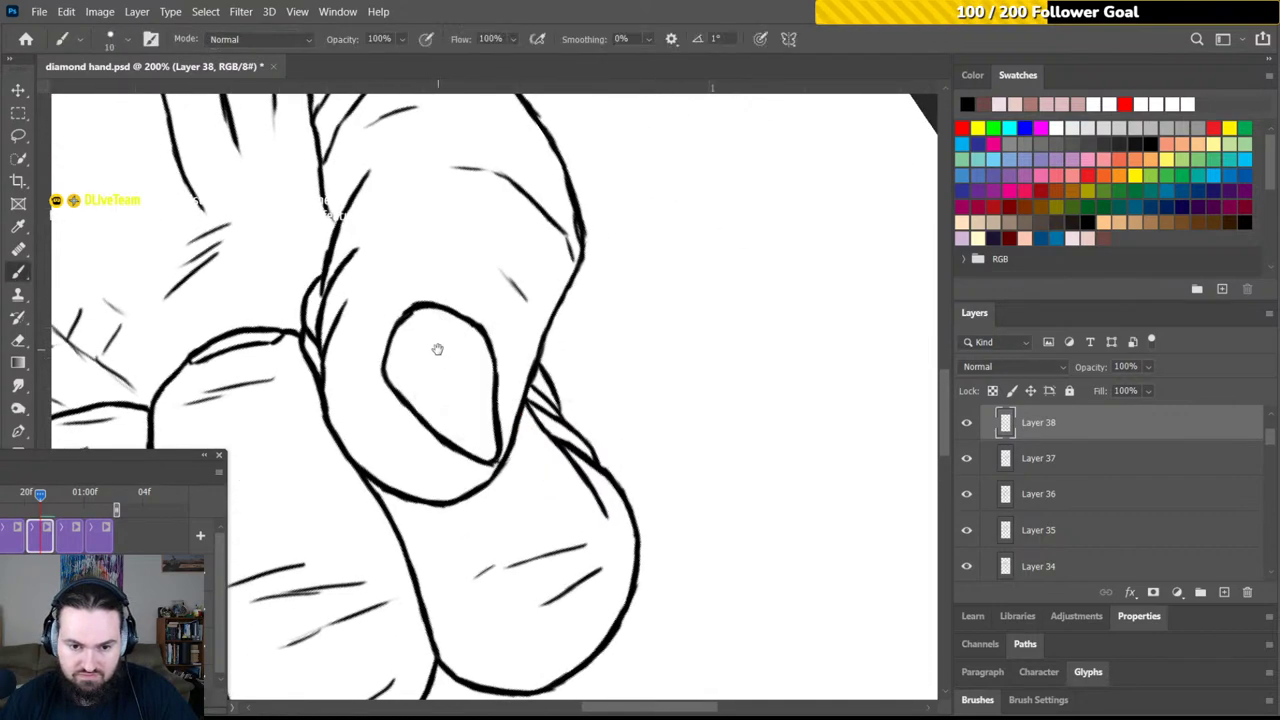
pyautogui.moveTo(437, 349)
pyautogui.mouseDown()
pyautogui.moveTo(560, 349)
pyautogui.moveTo(554, 337)
pyautogui.mouseUp()
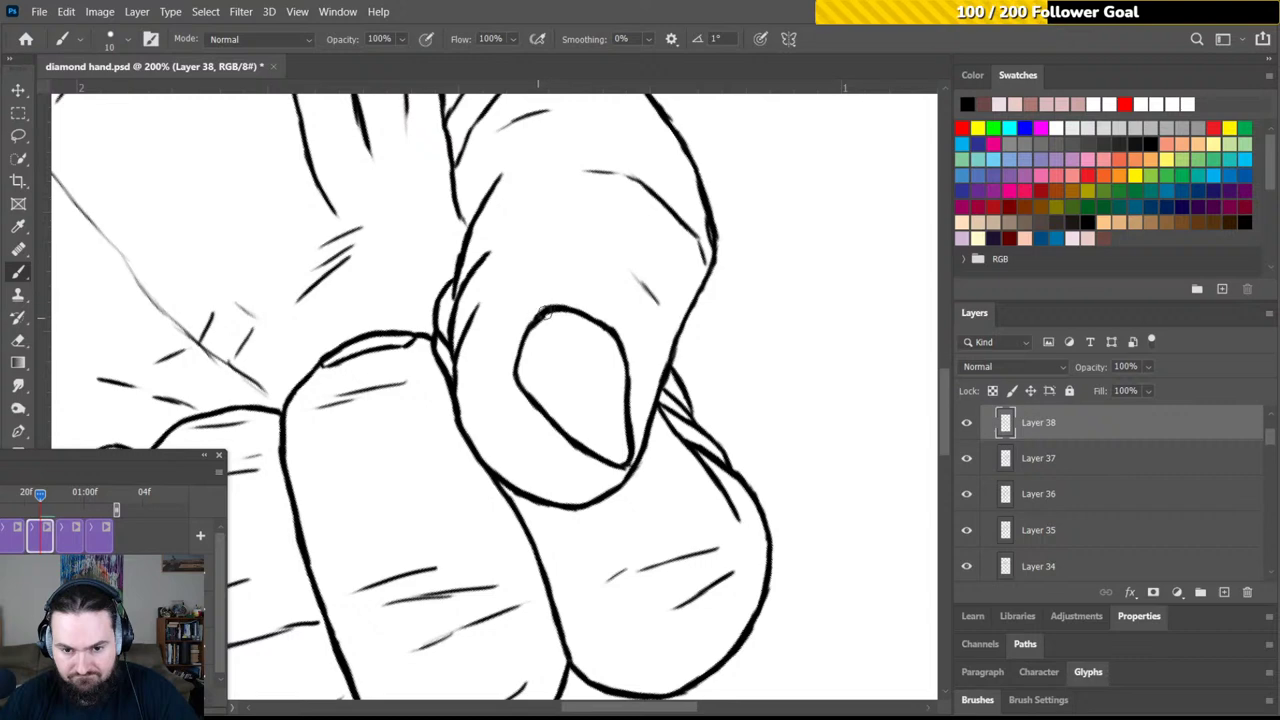
pyautogui.press('e')
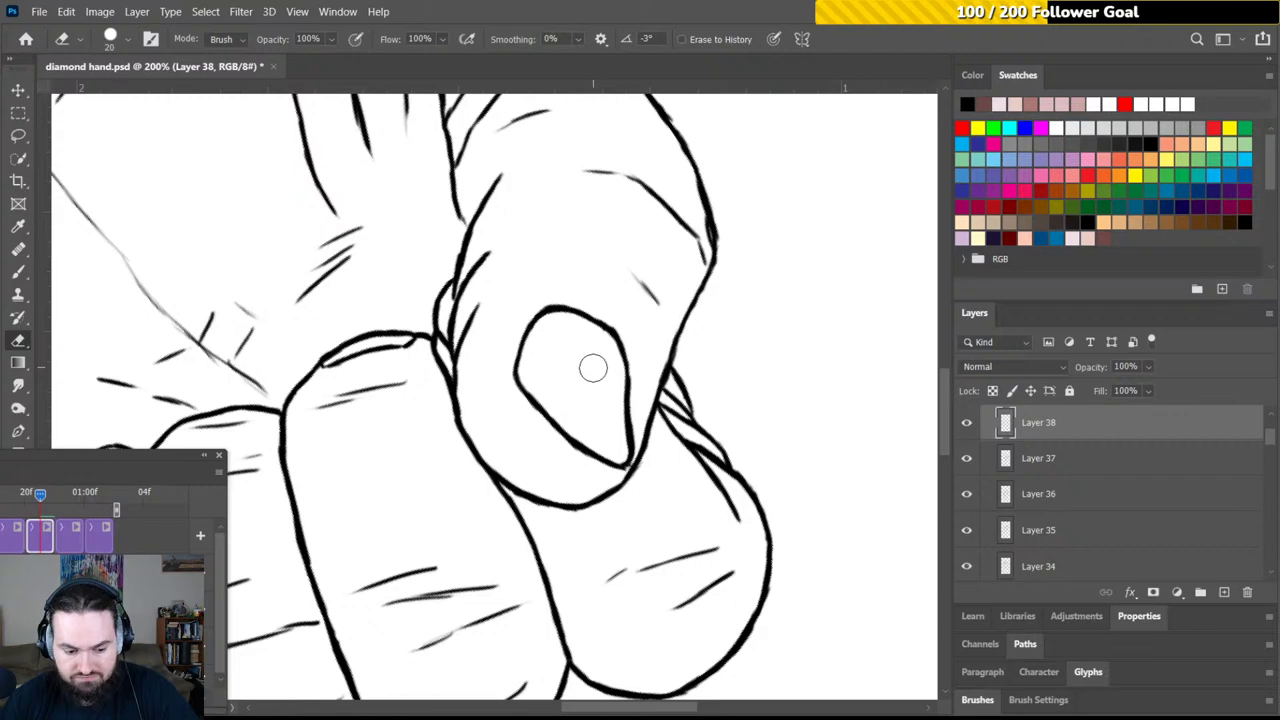
pyautogui.press('b')
pyautogui.press('r')
pyautogui.moveTo(631, 338)
pyautogui.mouseDown()
pyautogui.moveTo(536, 292)
pyautogui.moveTo(517, 300)
pyautogui.mouseUp()
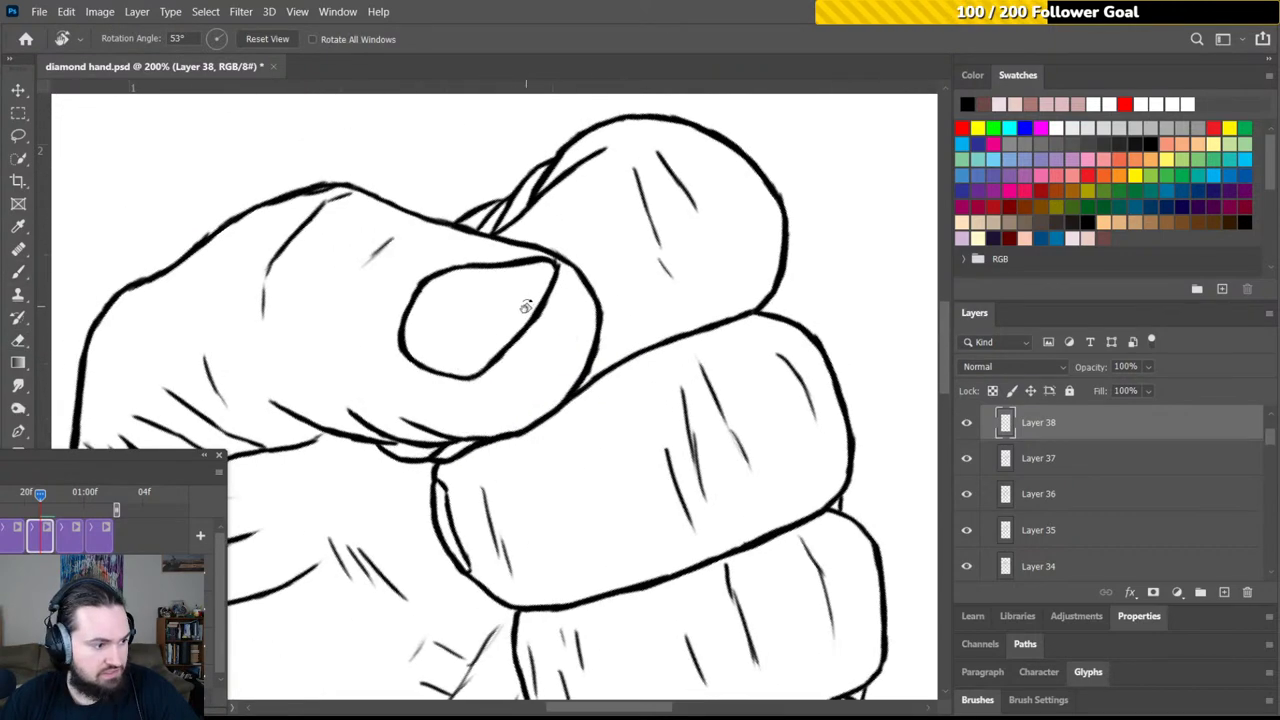
pyautogui.press('b')
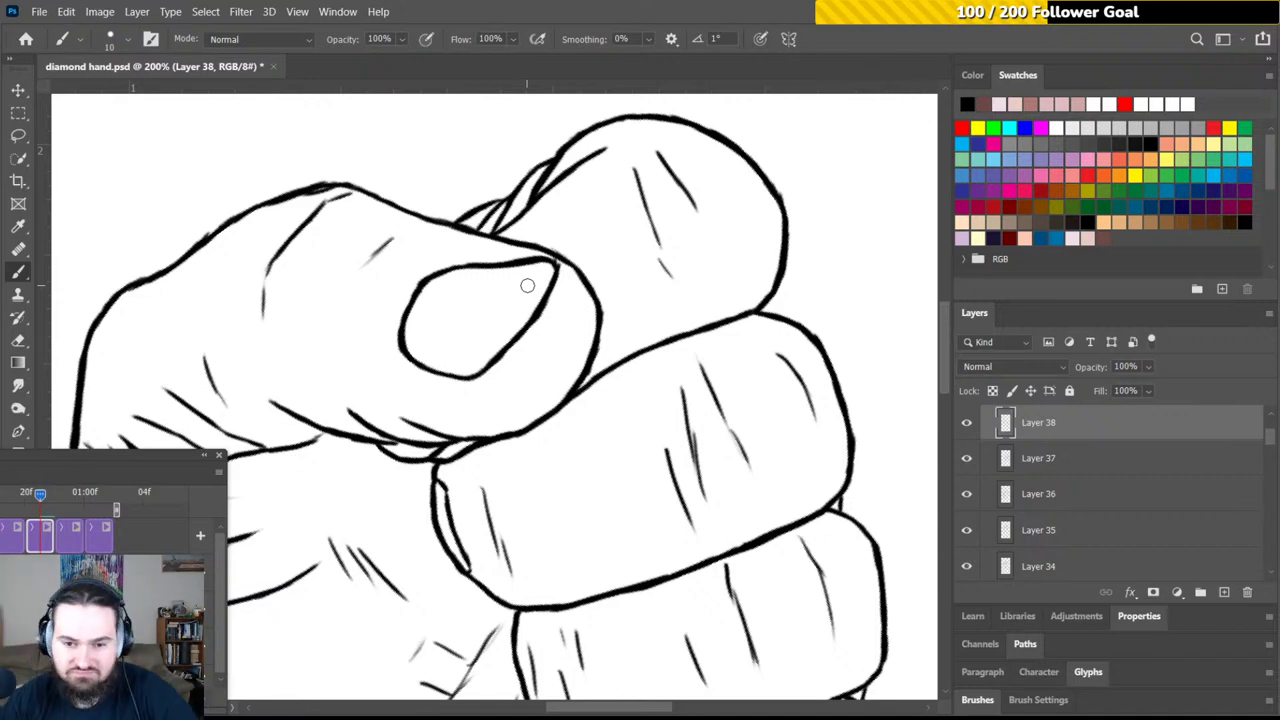
# Thicken and even out the thumb's outer outline from its base up toward the knuckle
pyautogui.press('space')
pyautogui.moveTo(488, 334)
pyautogui.mouseDown()
pyautogui.moveTo(646, 266)
pyautogui.moveTo(646, 277)
pyautogui.mouseUp()
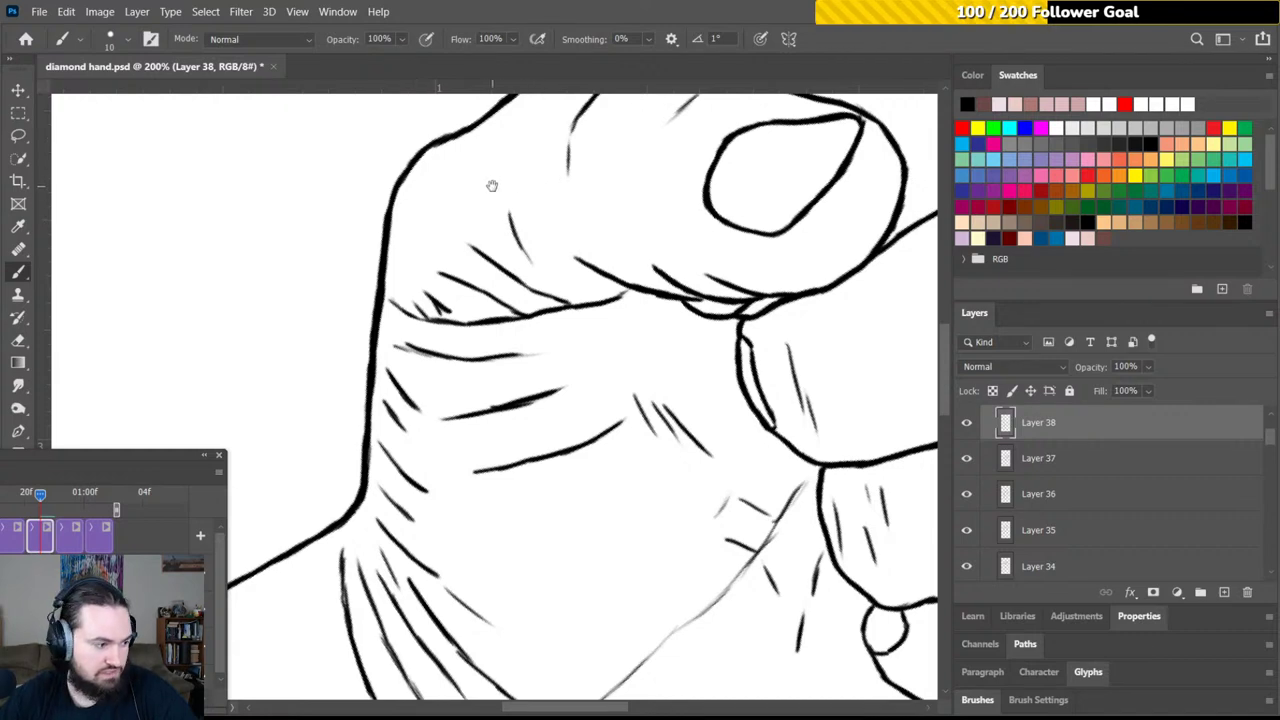
pyautogui.moveTo(492, 184); pyautogui.dragTo(536, 297)
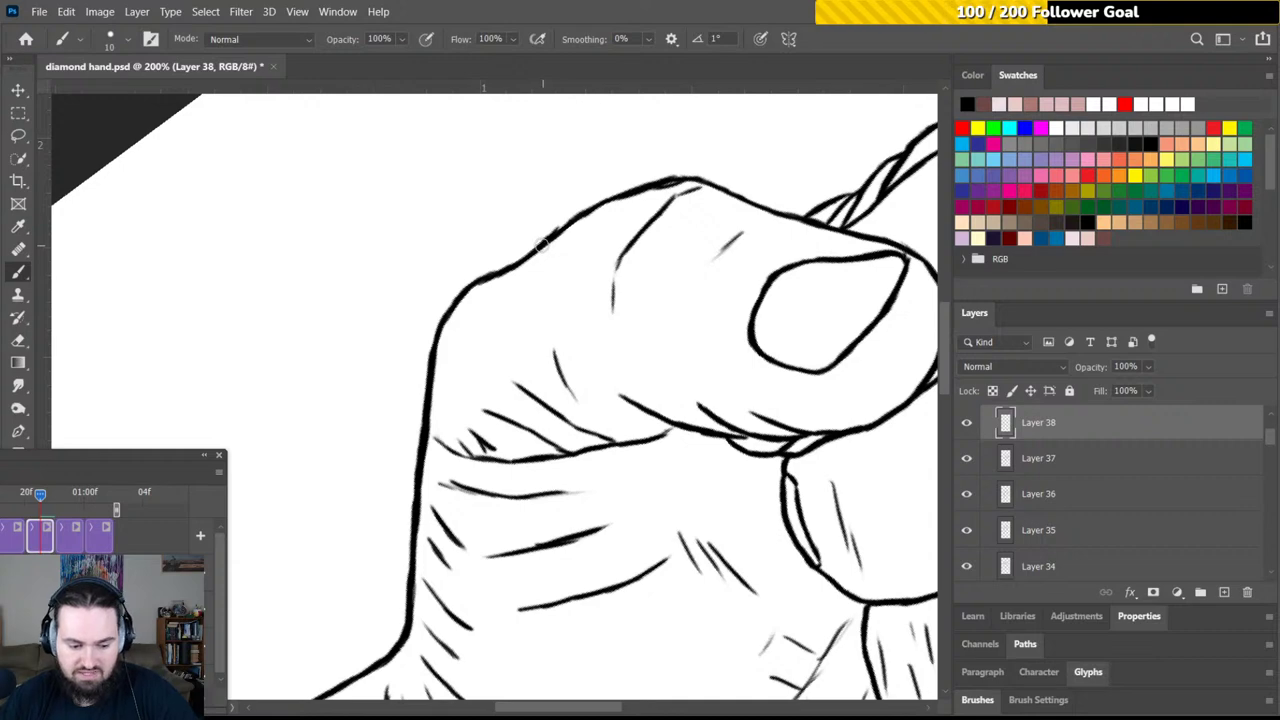
pyautogui.press('e')
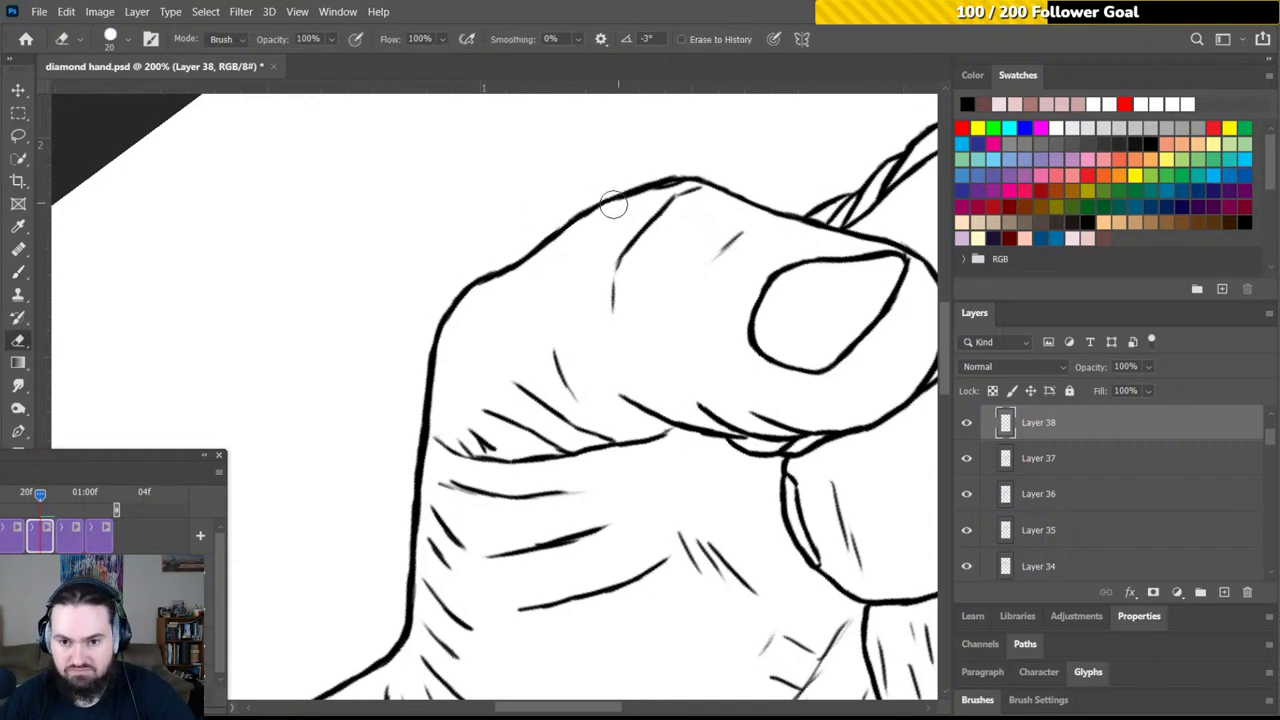
pyautogui.moveTo(612, 226); pyautogui.dragTo(589, 277)
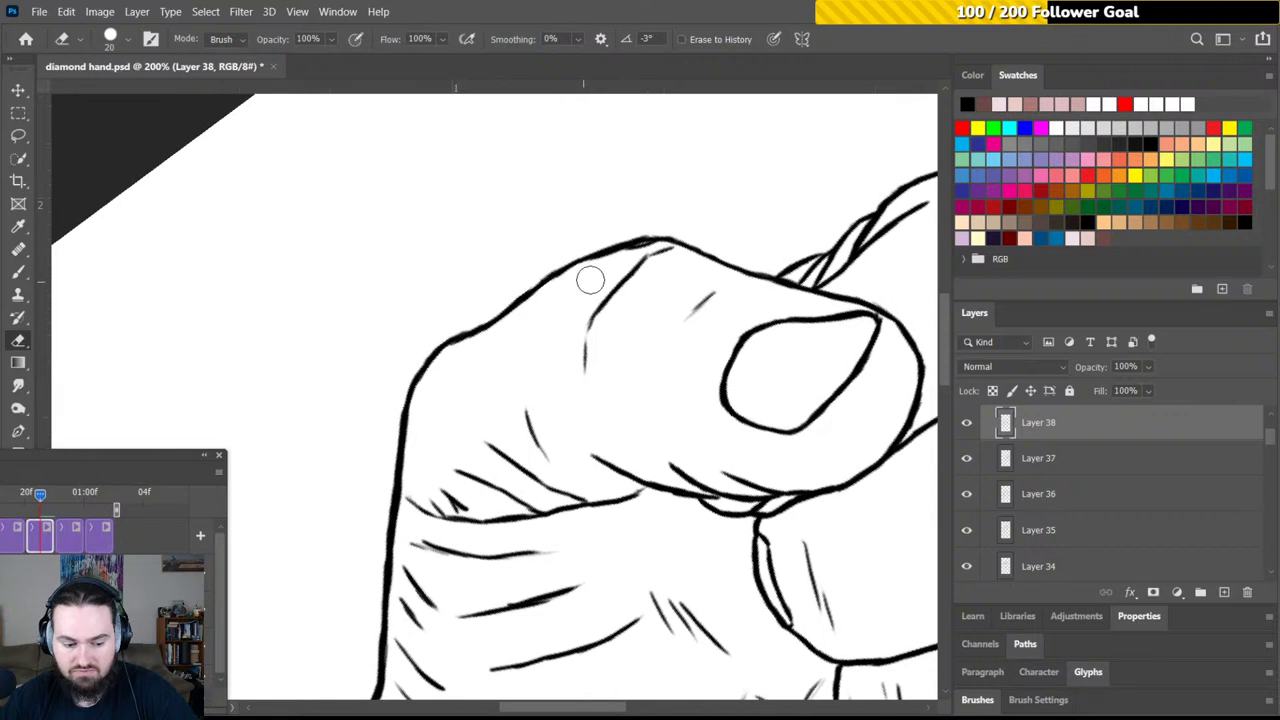
# Clean up the outline around the thumb's knuckle with the eraser reduced to size 3
pyautogui.press('r')
pyautogui.moveTo(663, 263)
pyautogui.mouseDown()
pyautogui.moveTo(607, 233)
pyautogui.moveTo(537, 229)
pyautogui.moveTo(549, 234)
pyautogui.moveTo(523, 334)
pyautogui.mouseUp()
pyautogui.press('[')
pyautogui.press('[')
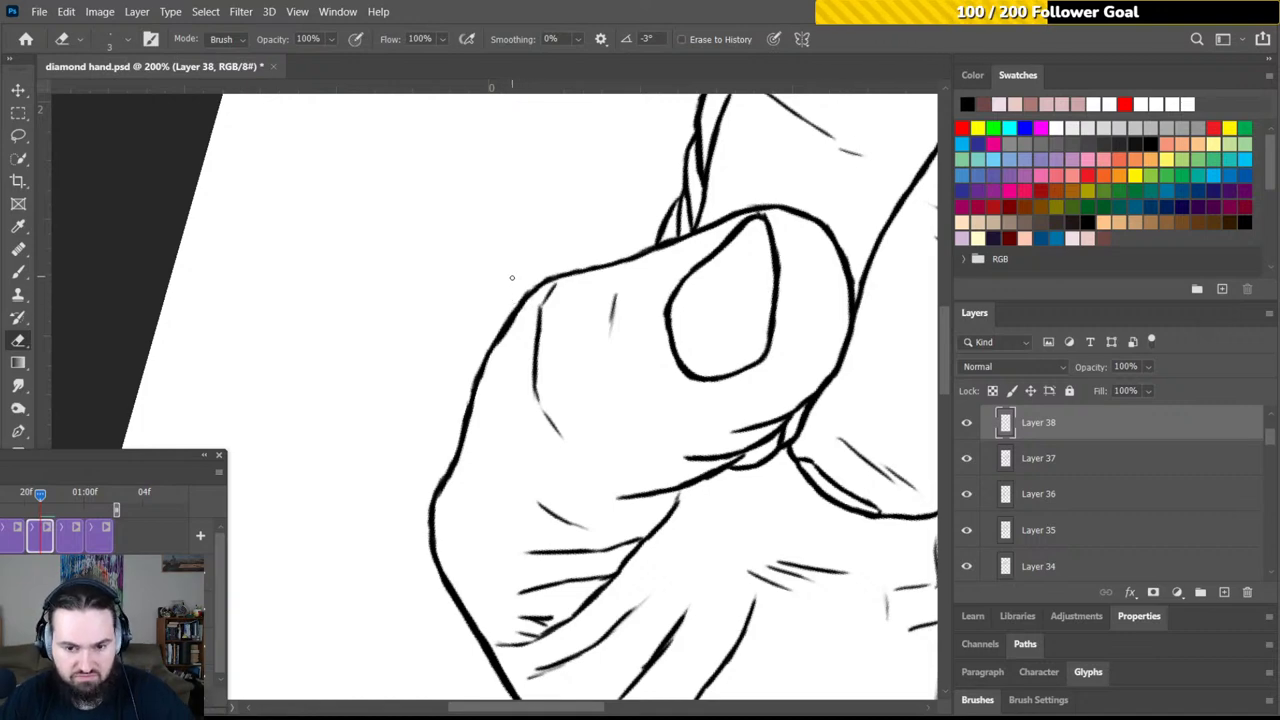
pyautogui.press('b')
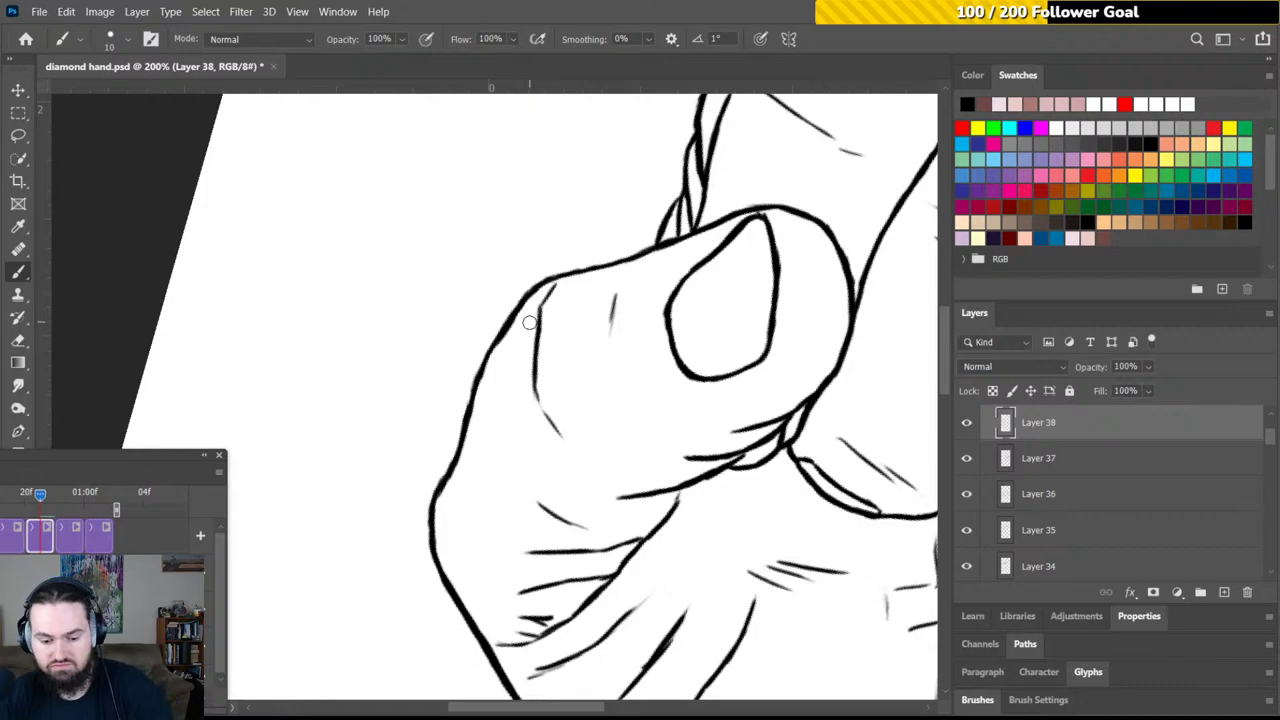
# Reset the canvas rotation and fit the whole fist drawing on screen
pyautogui.hotkey('ctrl', 'o')
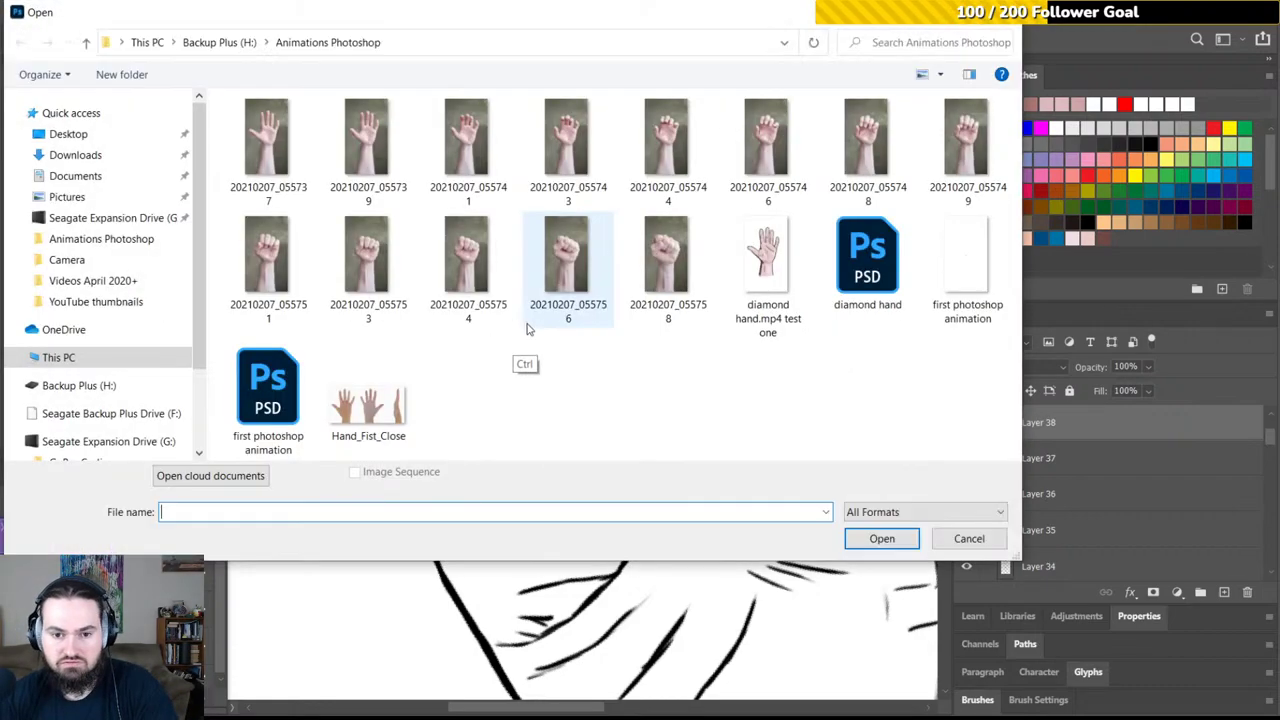
pyautogui.press('Escape')
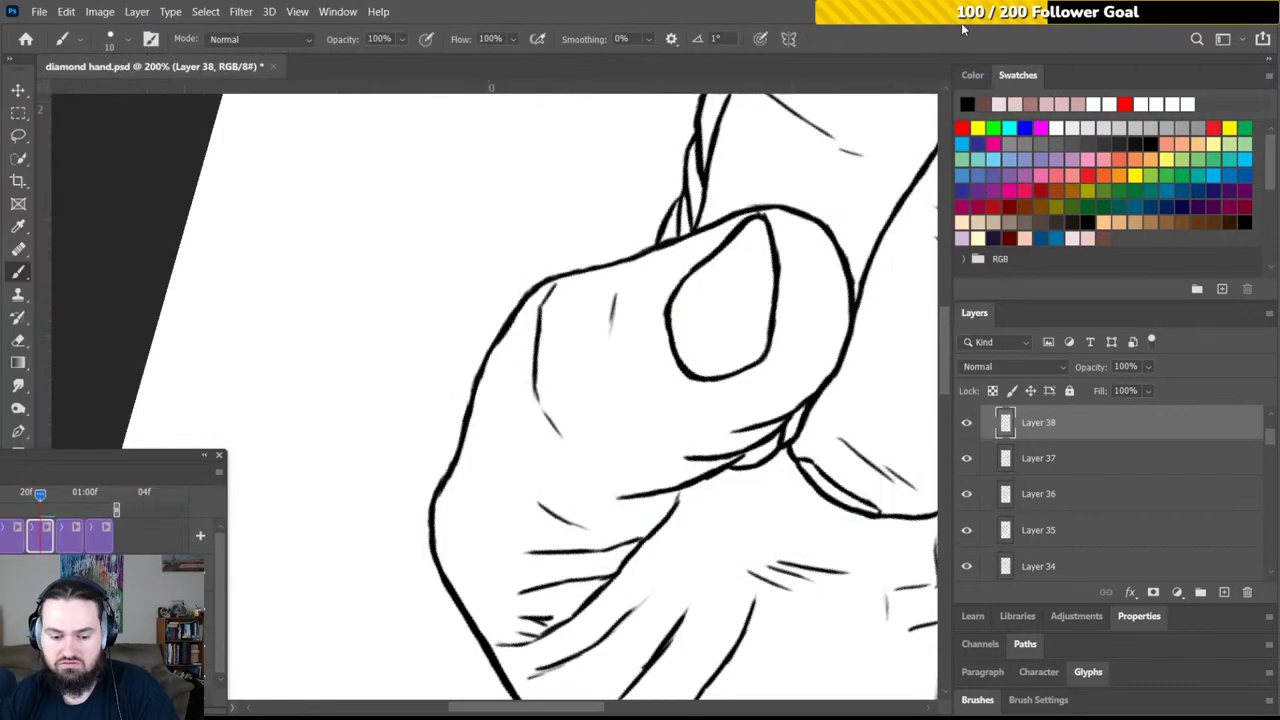
pyautogui.hotkey('ctrl', '0')
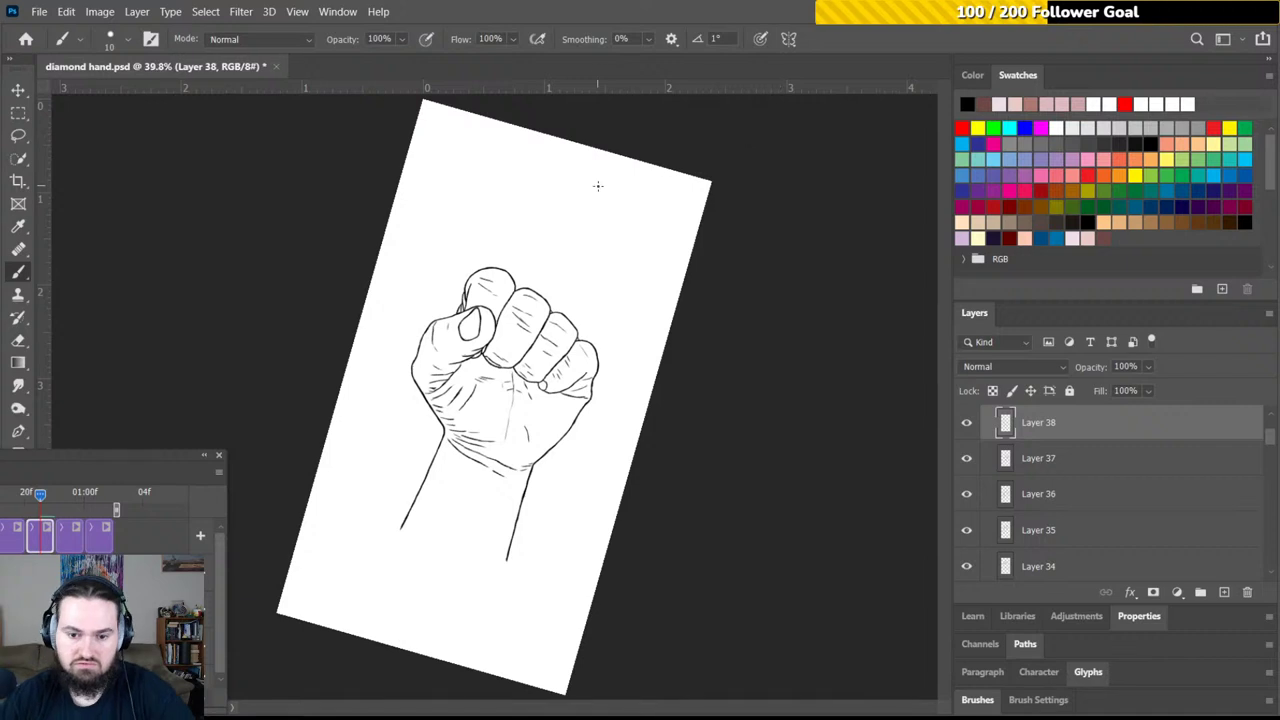
pyautogui.press('r')
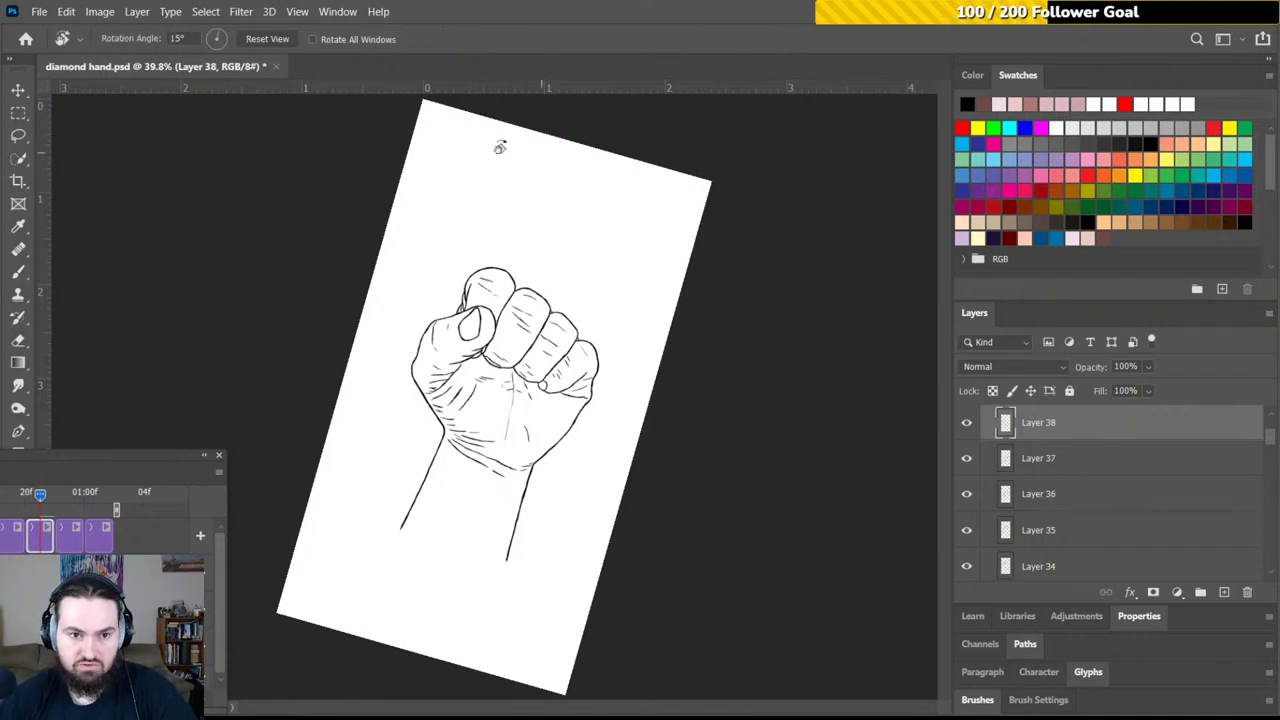
pyautogui.click(279, 40)
pyautogui.press('b')
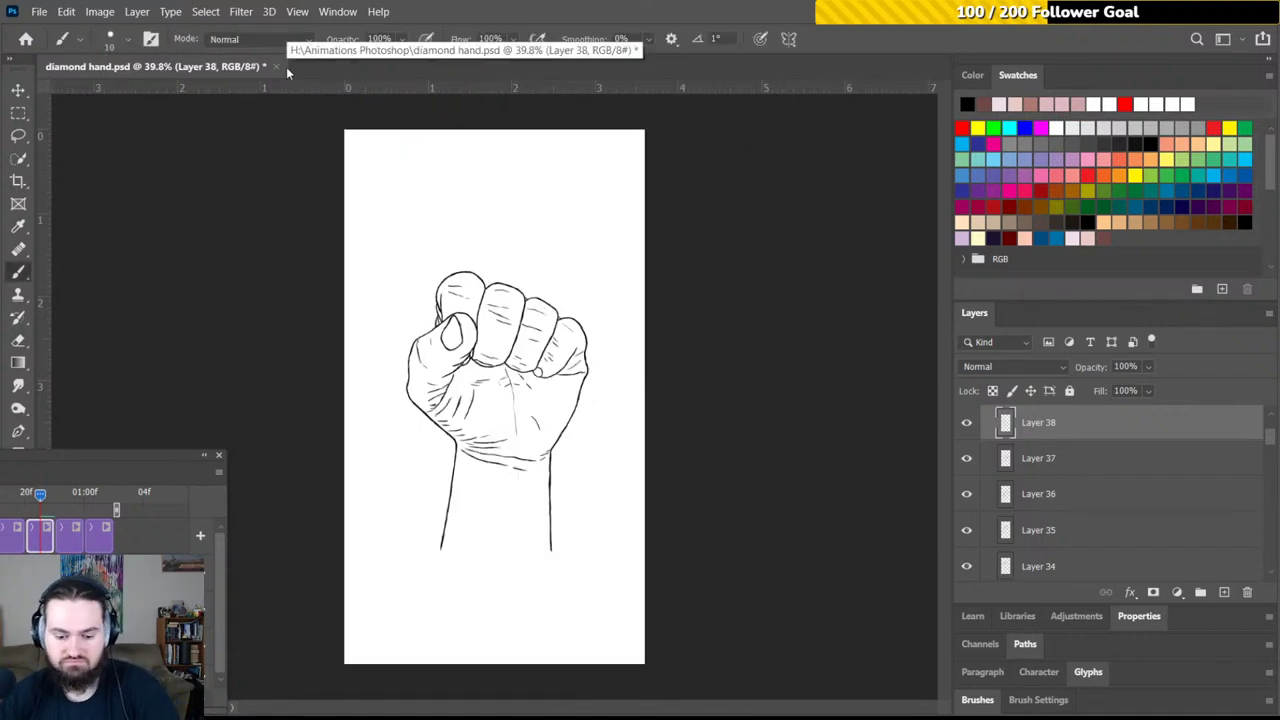
pyautogui.hotkey('ctrl', '0')
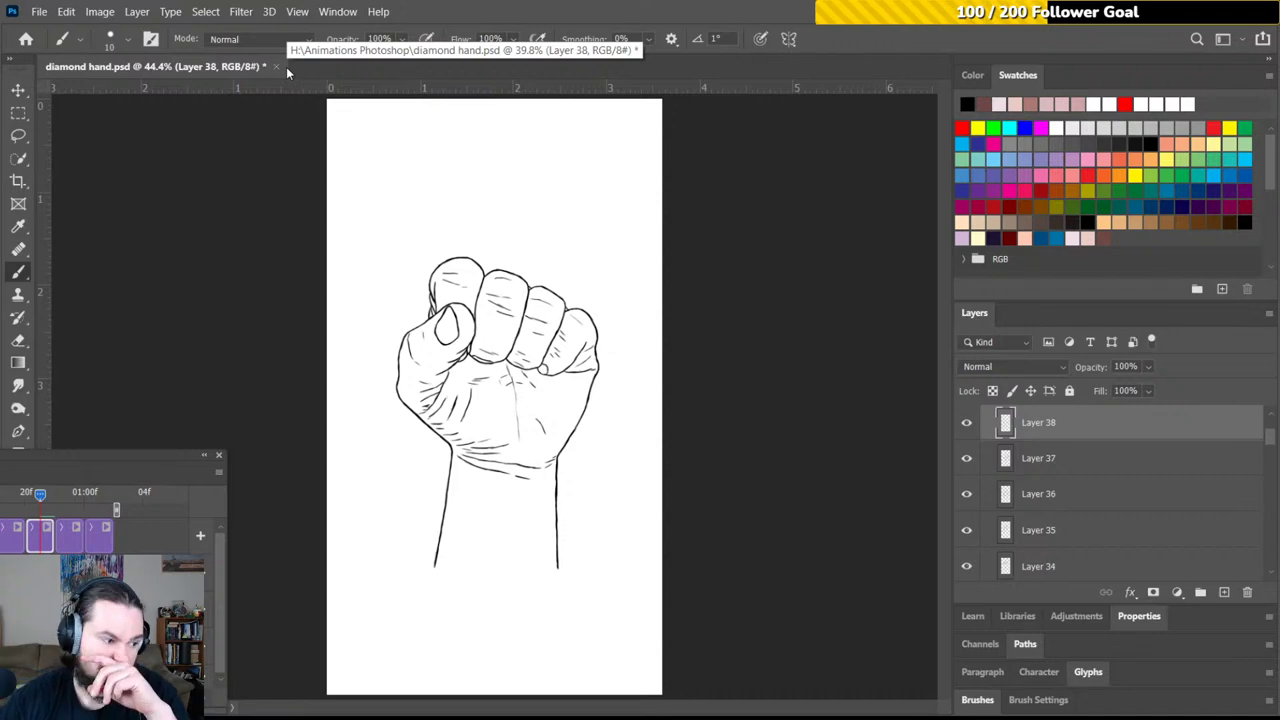
# Play the animation and step back frame by frame through the earlier hand poses to check the closing motion
pyautogui.press('space')
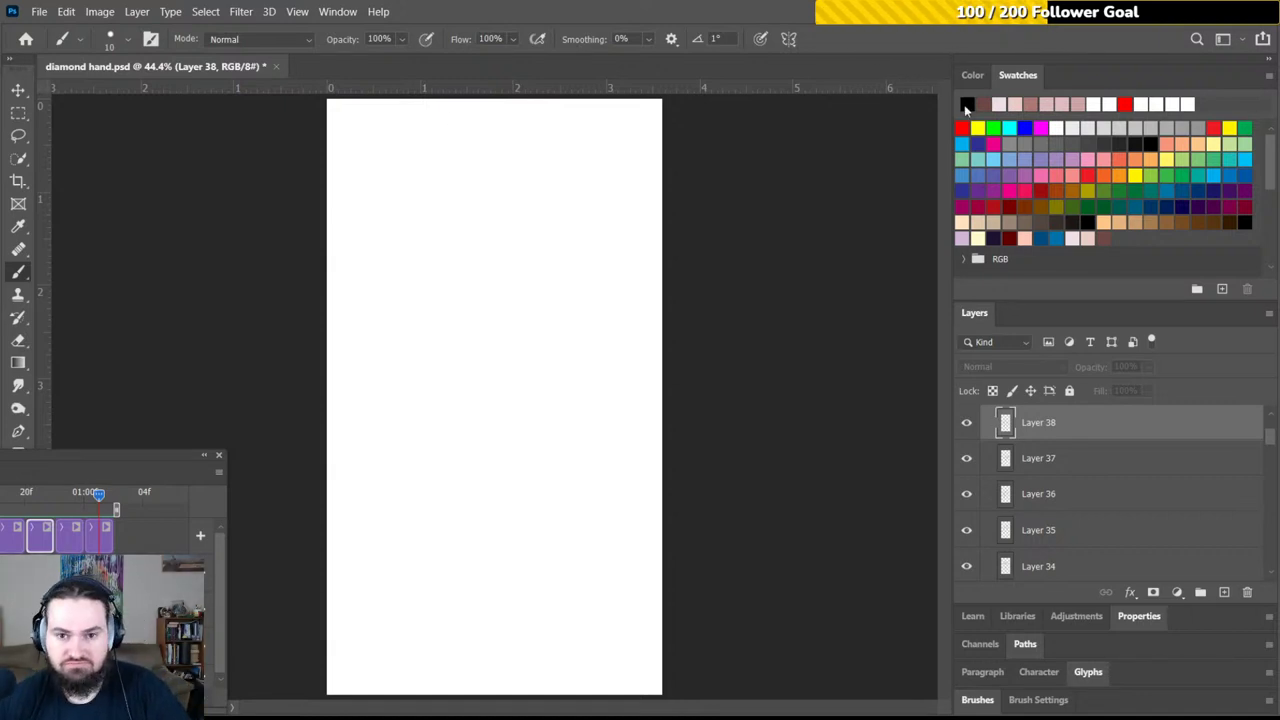
pyautogui.hotkey('ctrl', 's')
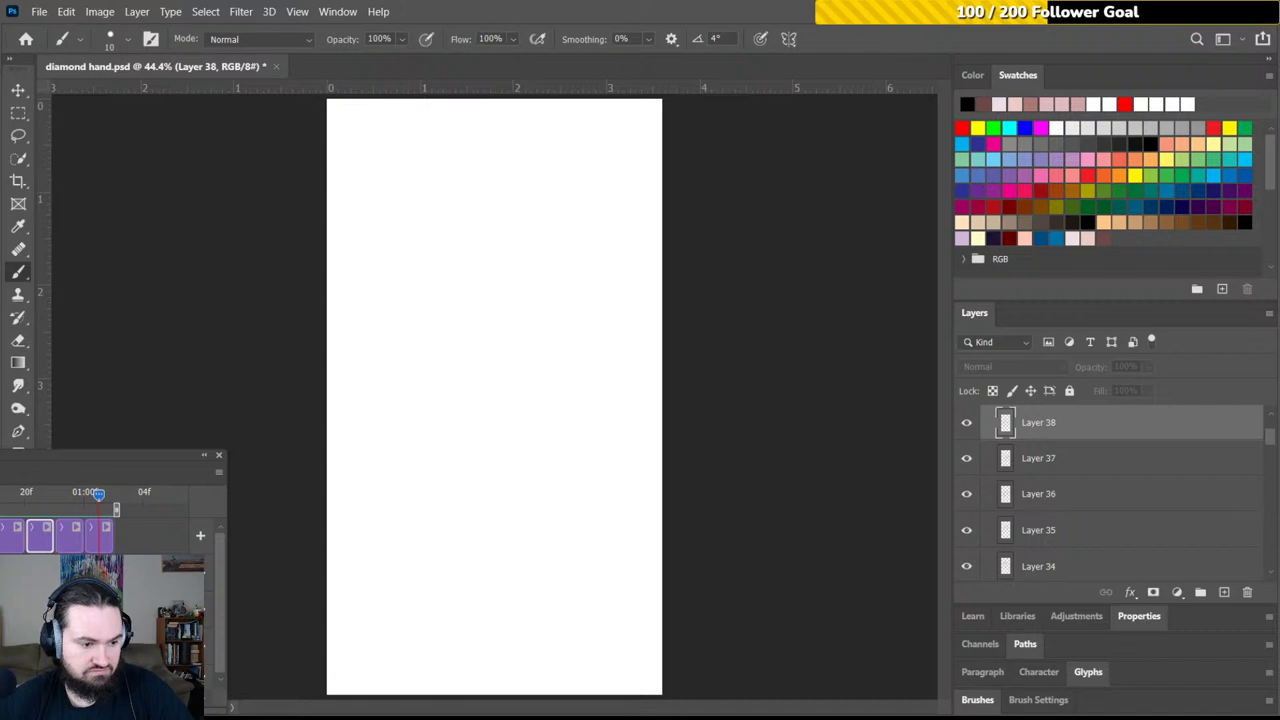
pyautogui.press('Left')
pyautogui.press('Left')
pyautogui.press('Left')
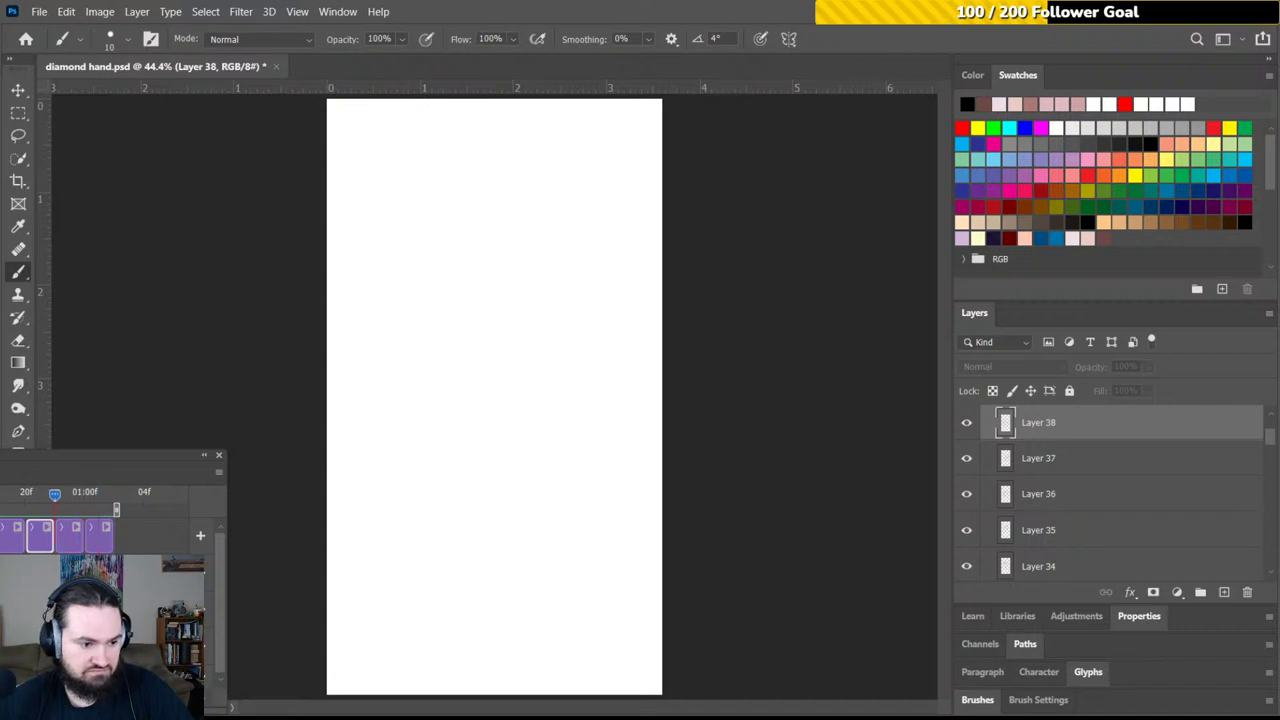
pyautogui.press('Left')
pyautogui.press('Left')
pyautogui.press('Left')
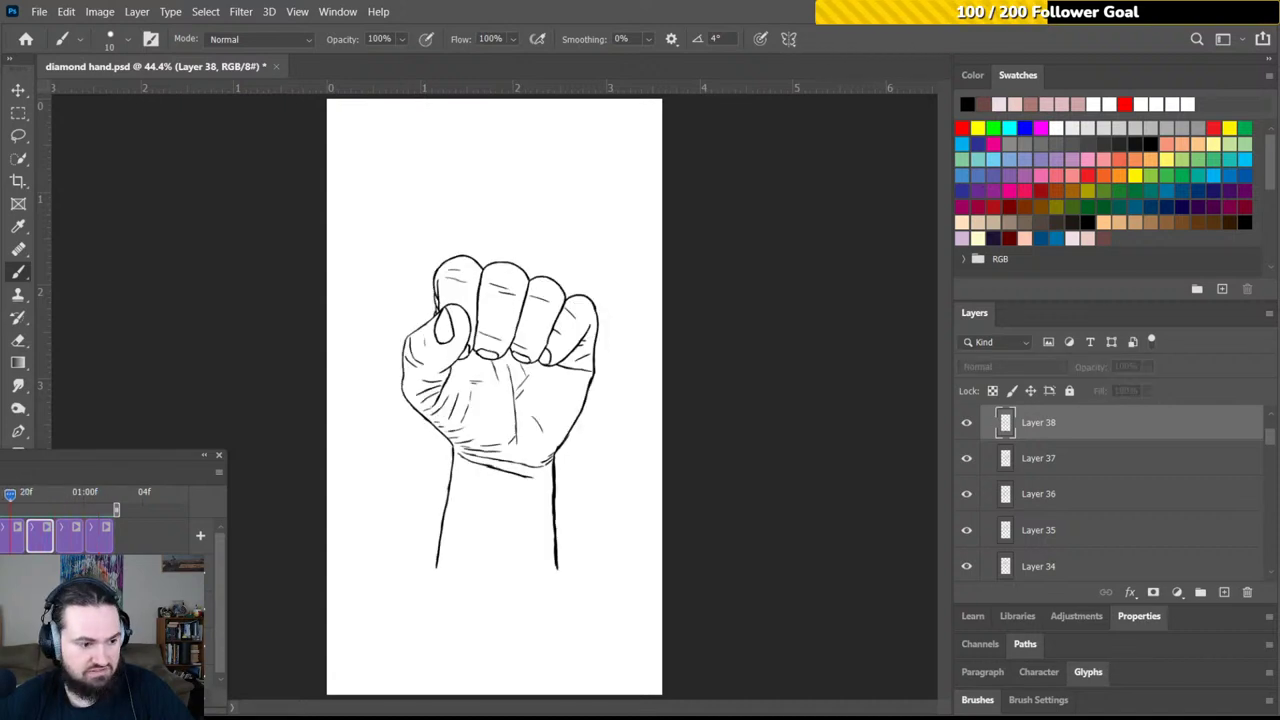
pyautogui.press('Left')
pyautogui.press('Left')
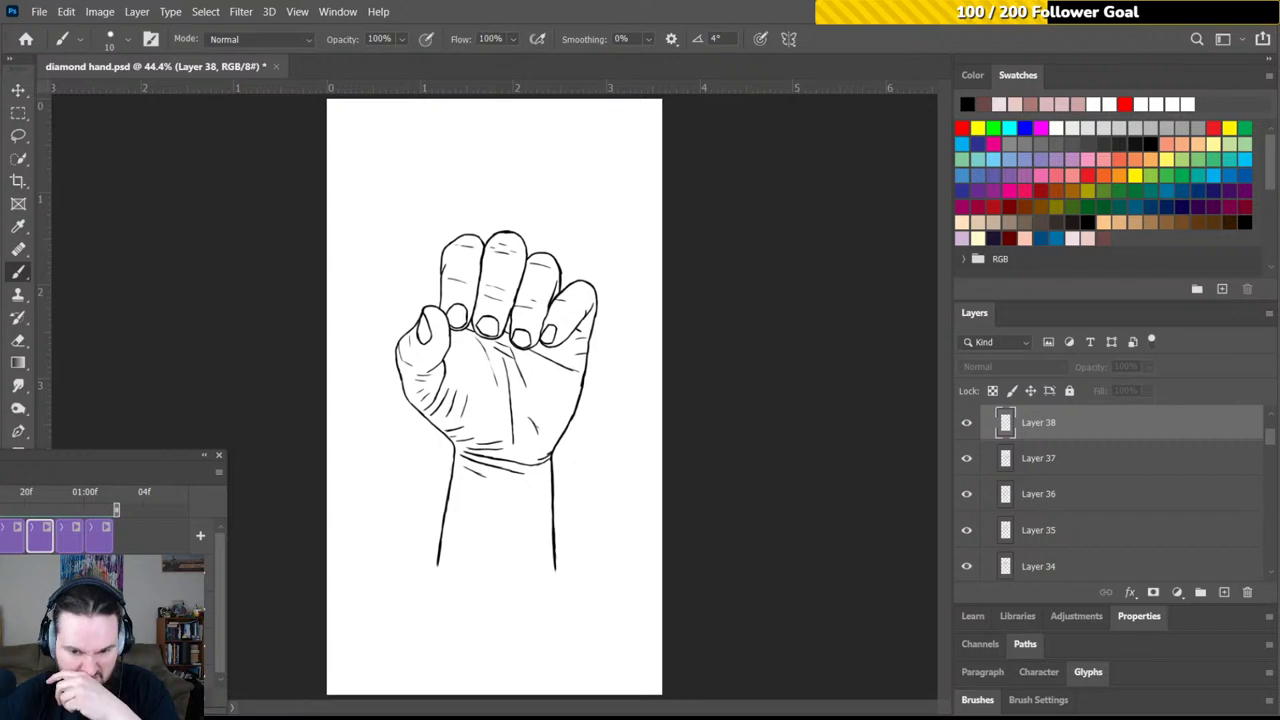
pyautogui.press('Left')
pyautogui.press('Left')
pyautogui.press('space')
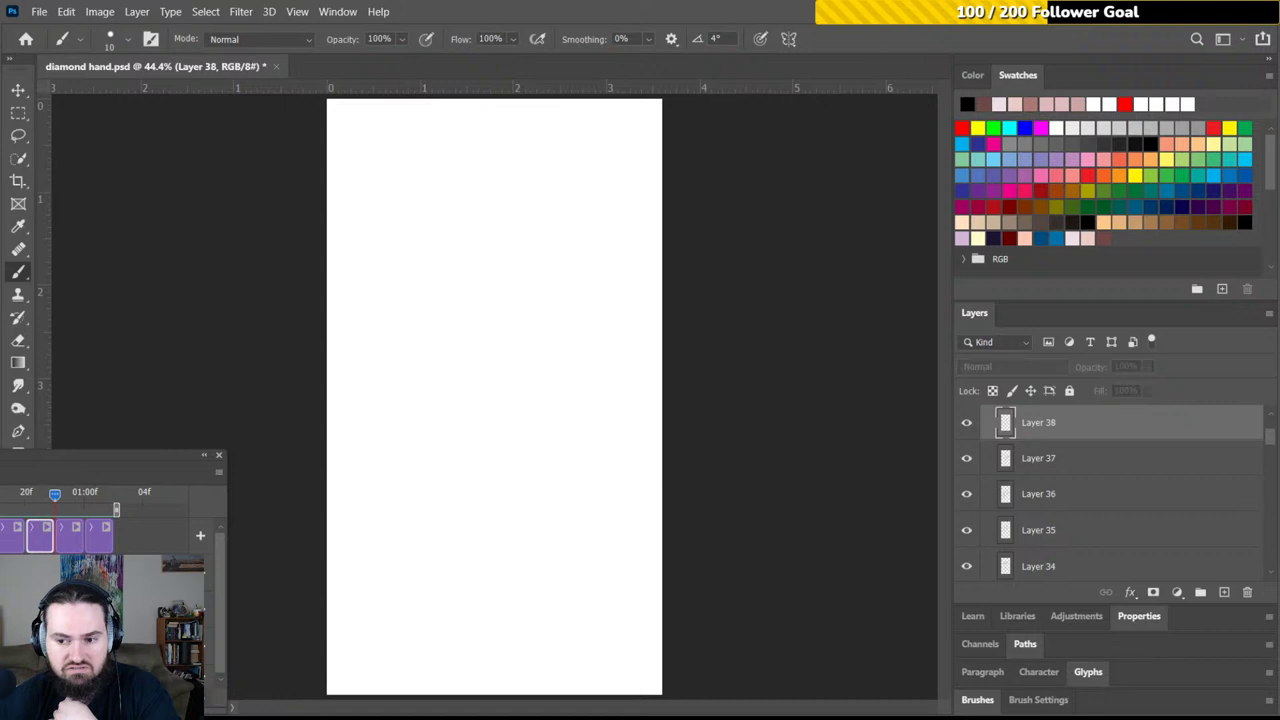
# Replay from the Layer 38 frame and compare the new fist drawing with the previous frame
pyautogui.click(44, 498)
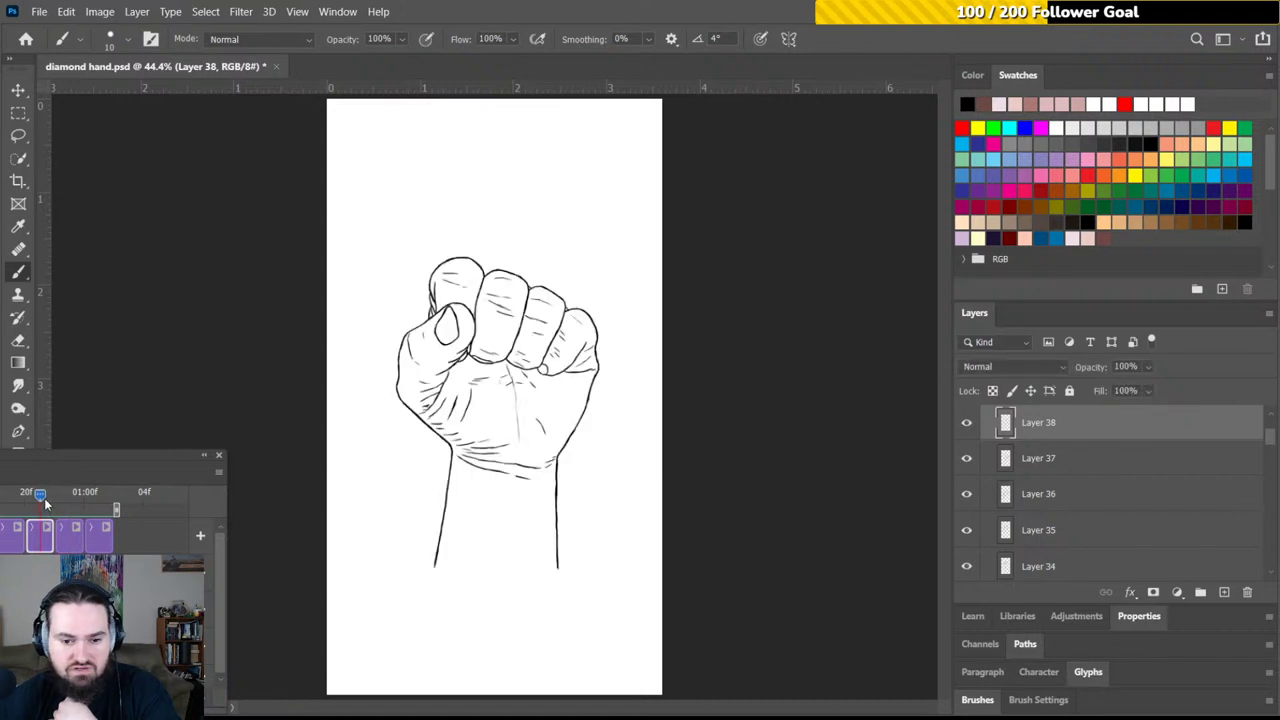
pyautogui.press('space')
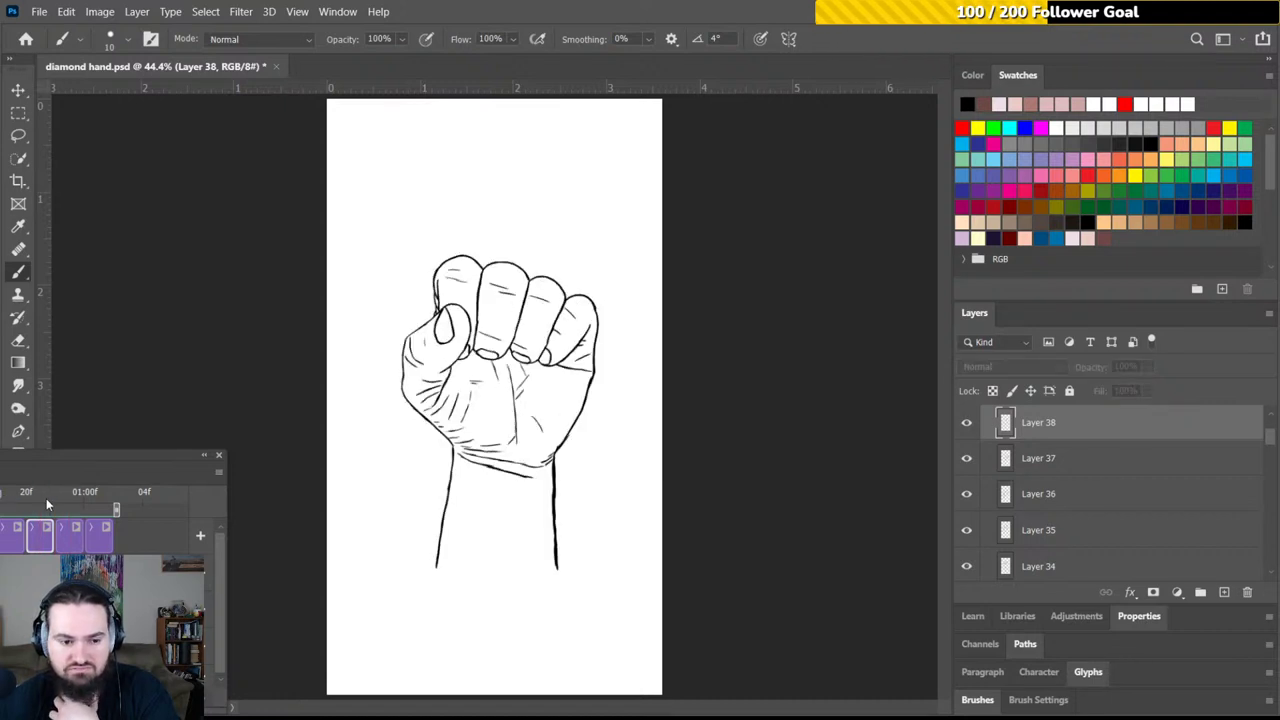
pyautogui.press('space')
pyautogui.click(12, 503)
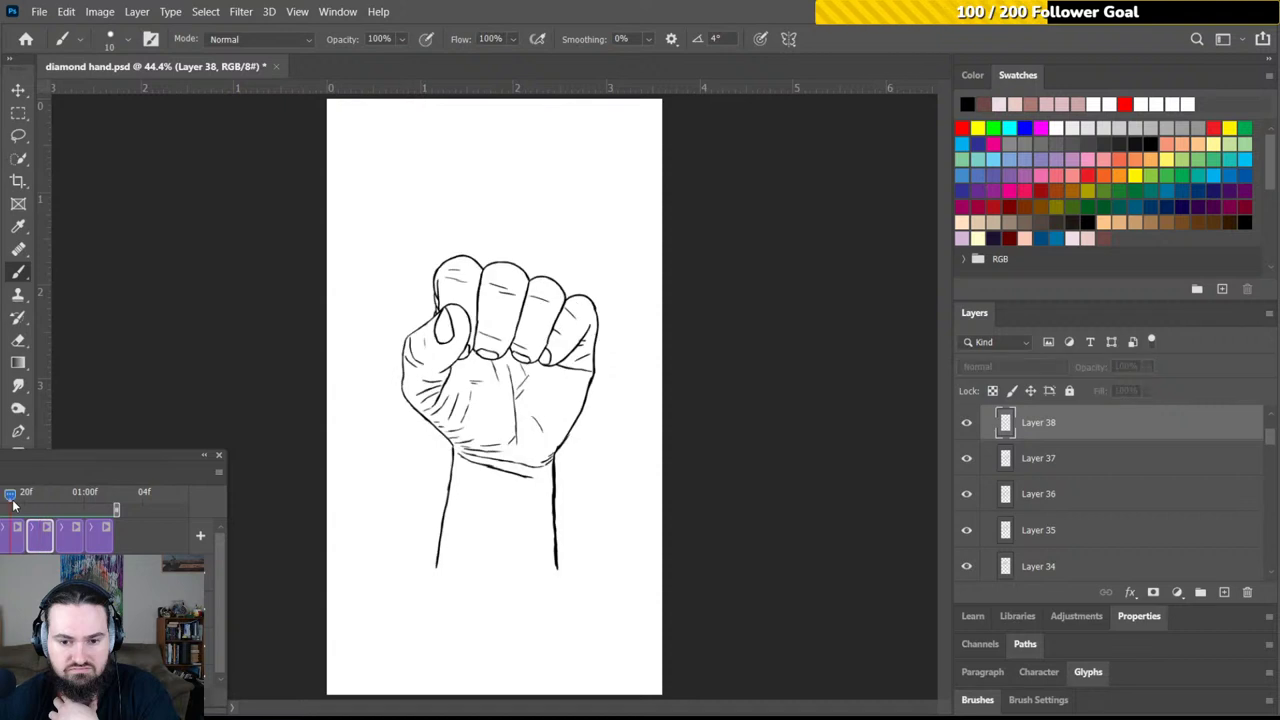
# Save the document and set up the next frame with reference photo 20210207_055756 shown and Layer 39 selected
pyautogui.moveTo(40, 503); pyautogui.dragTo(69, 501)
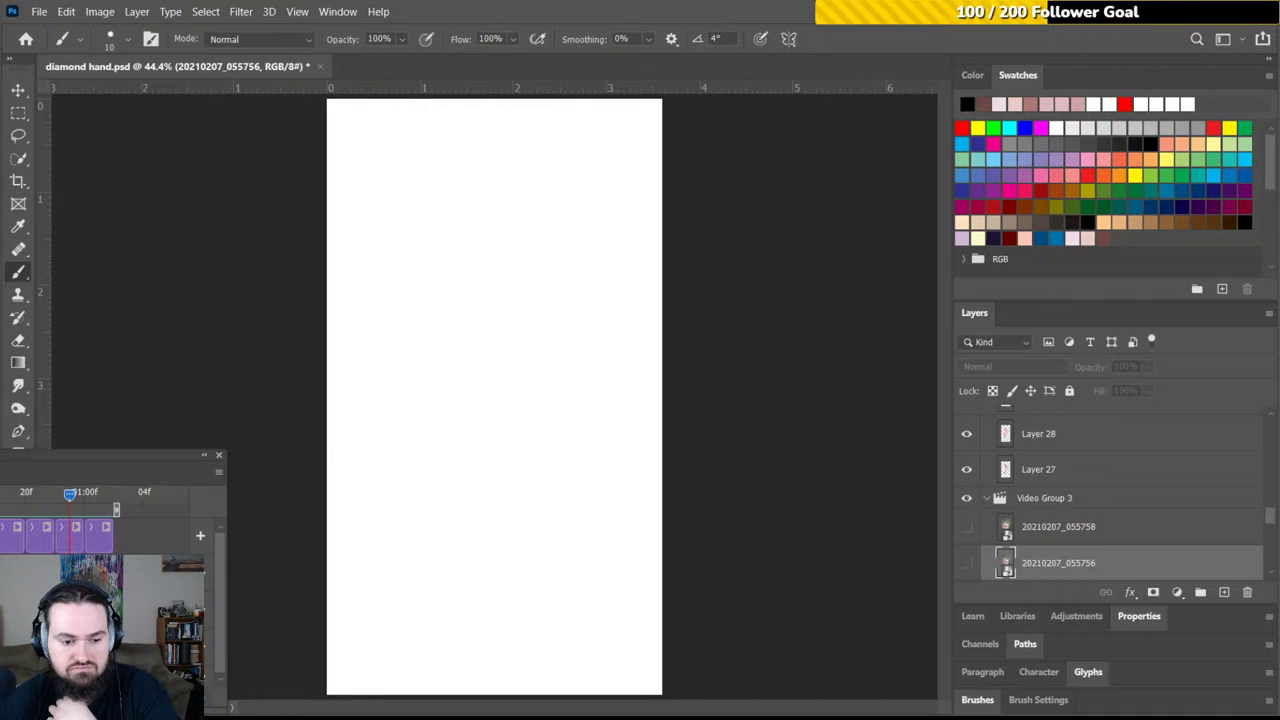
pyautogui.hotkey('ctrl', 's')
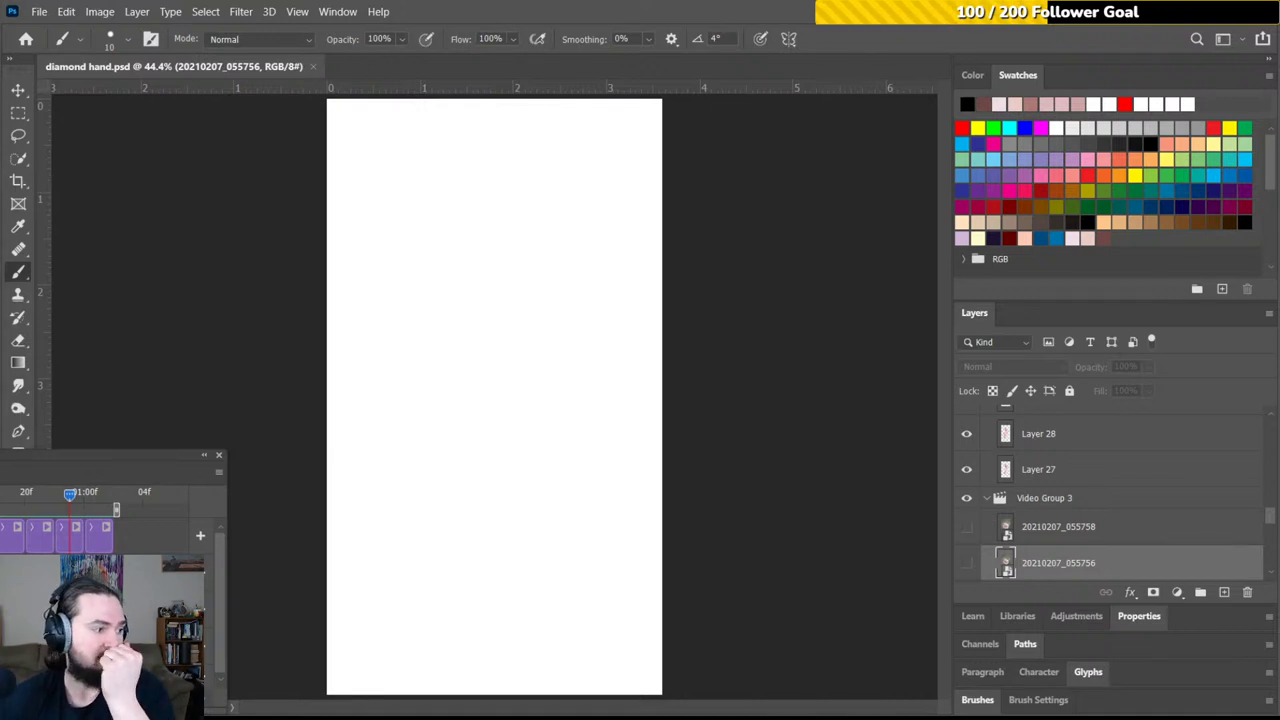
pyautogui.click(966, 564)
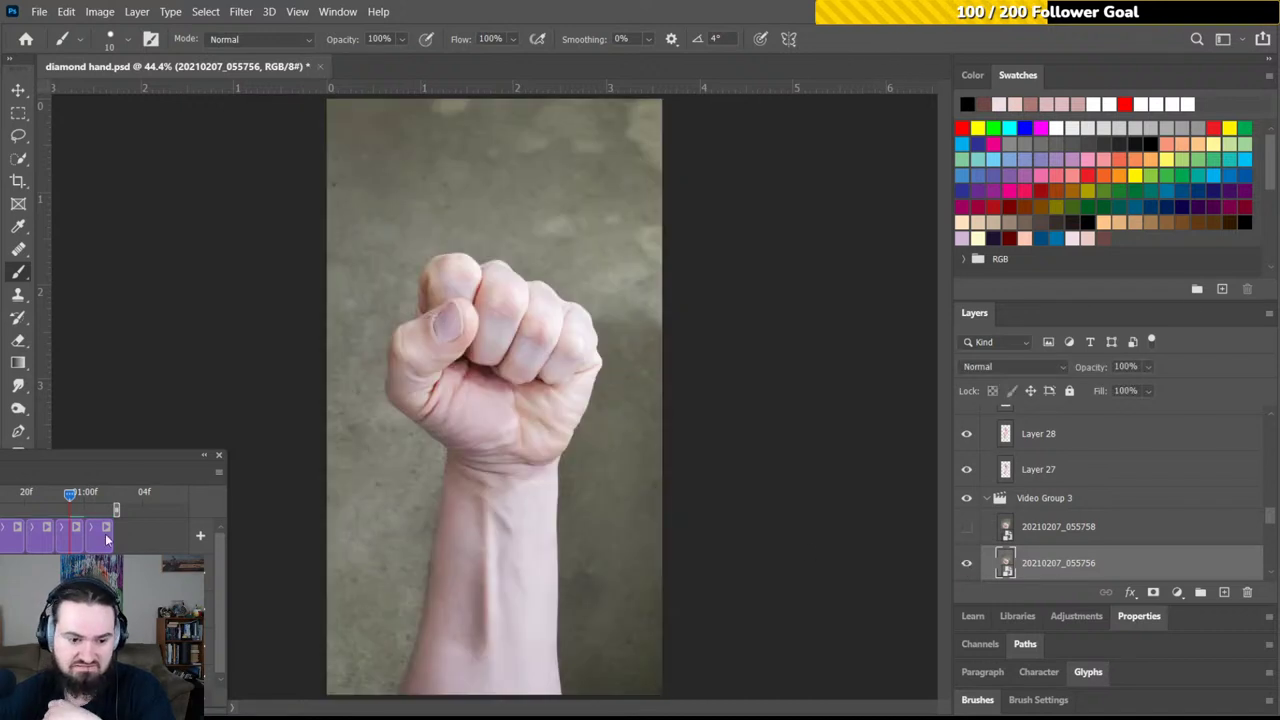
pyautogui.click(75, 540)
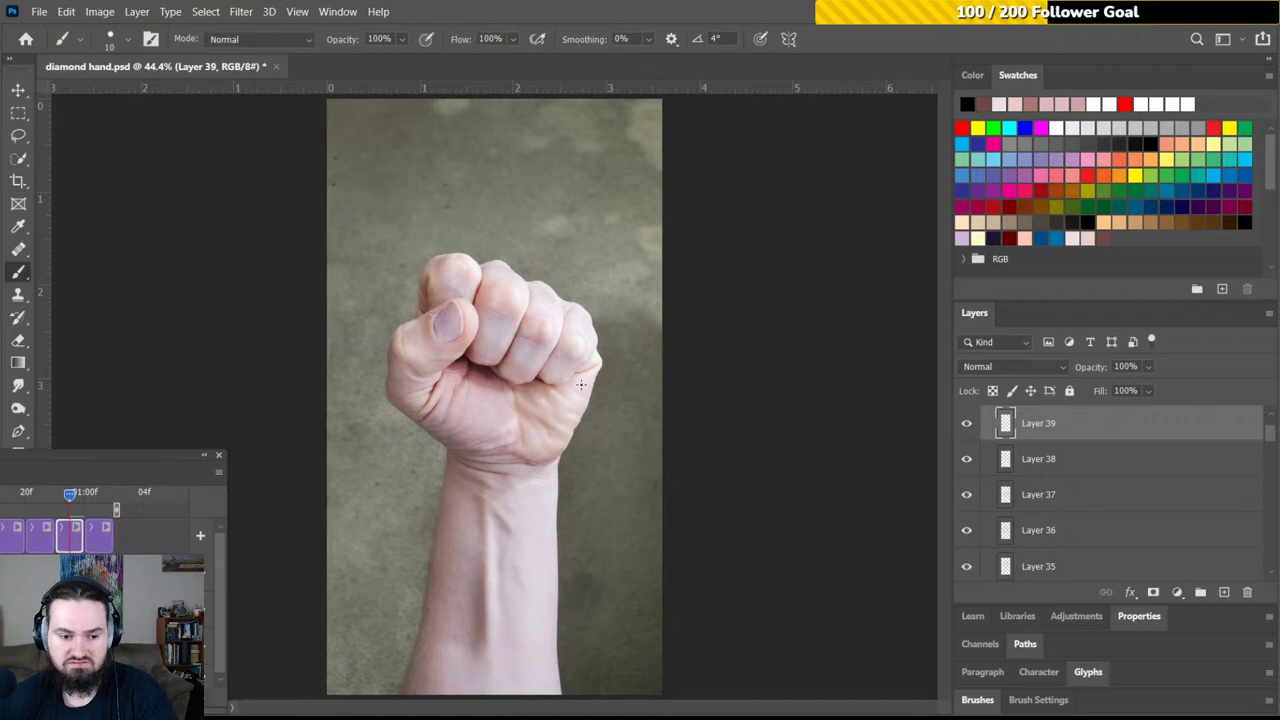
# Enable onion skins with the playhead at the start of the Layer 39 clip
pyautogui.moveTo(67, 492); pyautogui.dragTo(57, 493)
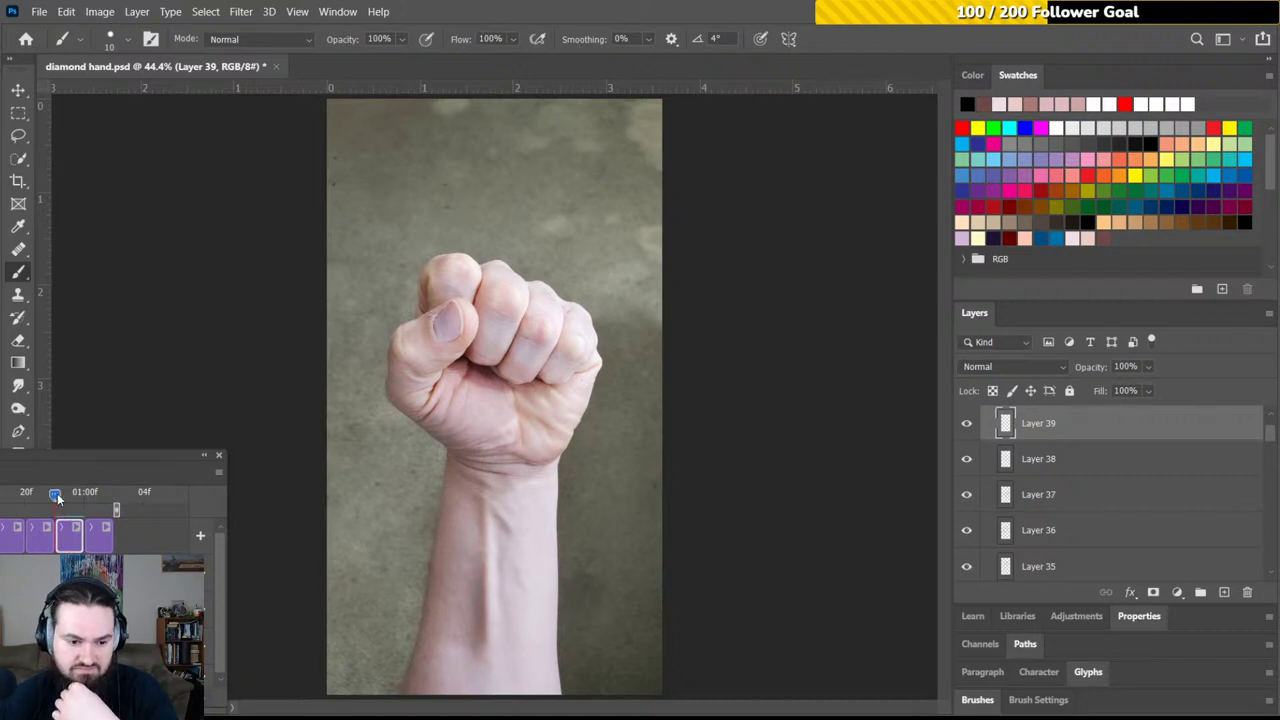
pyautogui.click(219, 471)
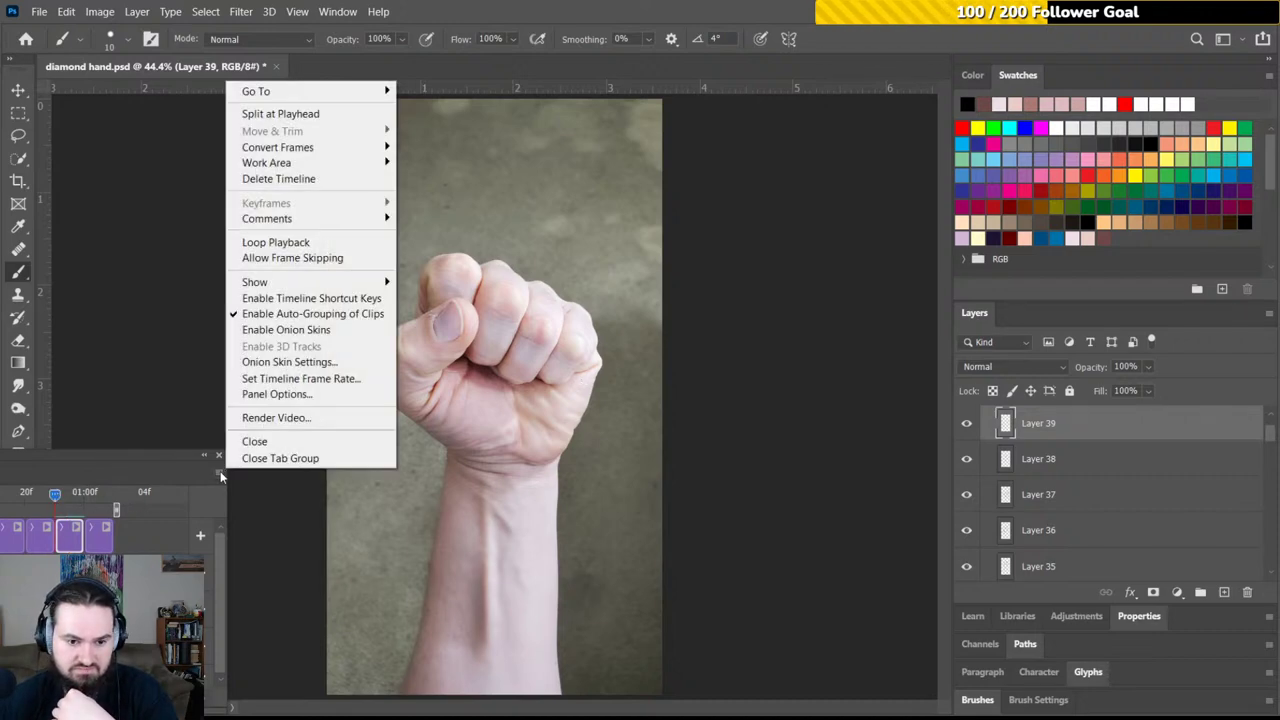
pyautogui.click(272, 330)
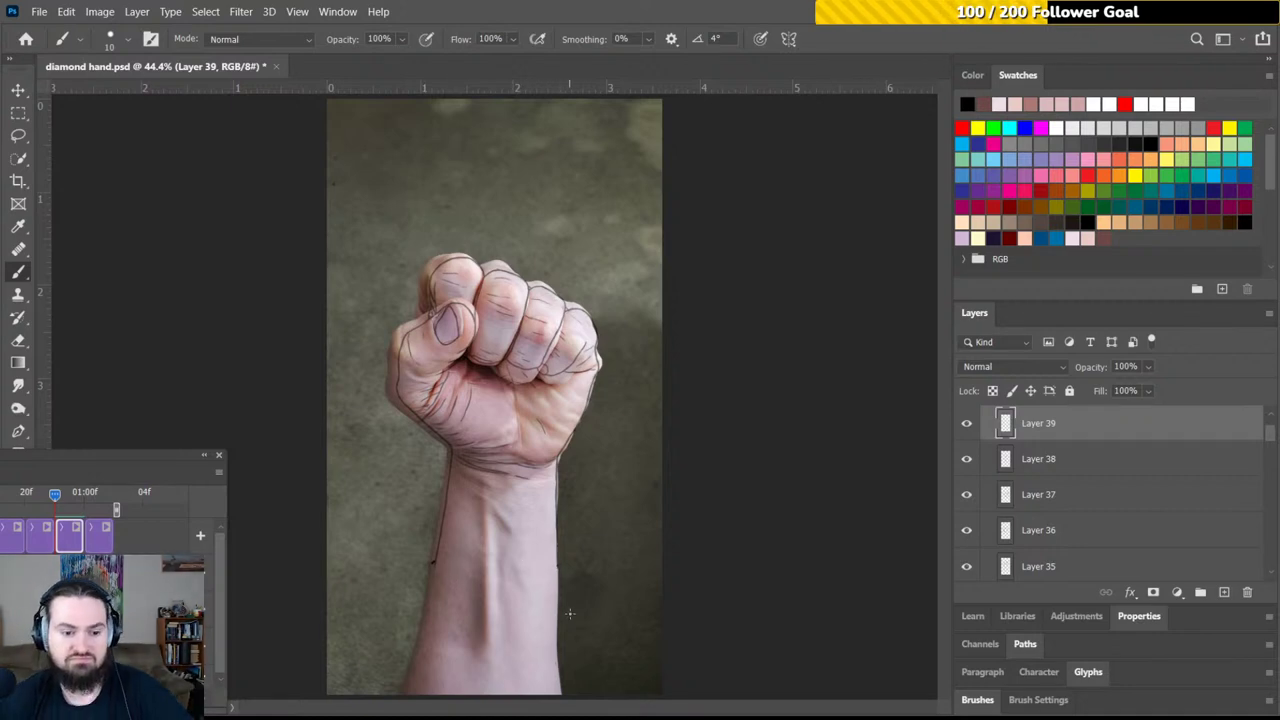
# Disable onion skins and place the playhead at 0:00:00:22, the start of the Layer 39 clip
pyautogui.click(221, 479)
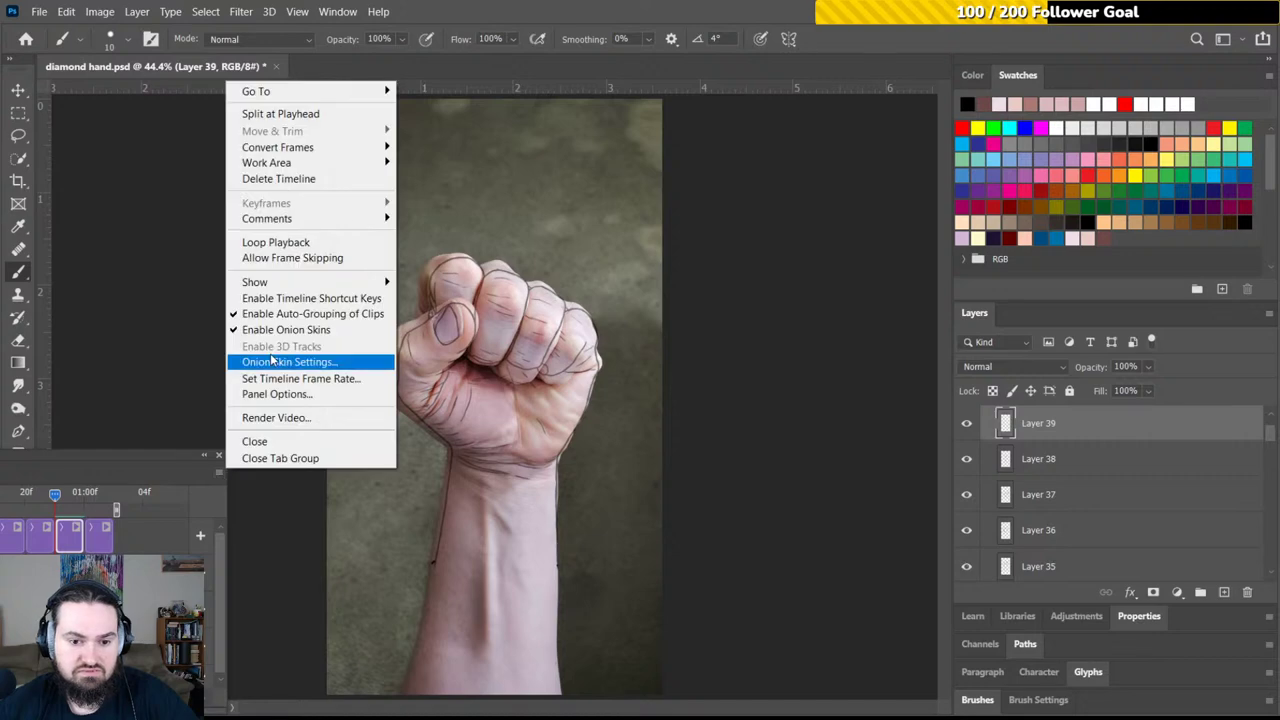
pyautogui.click(276, 327)
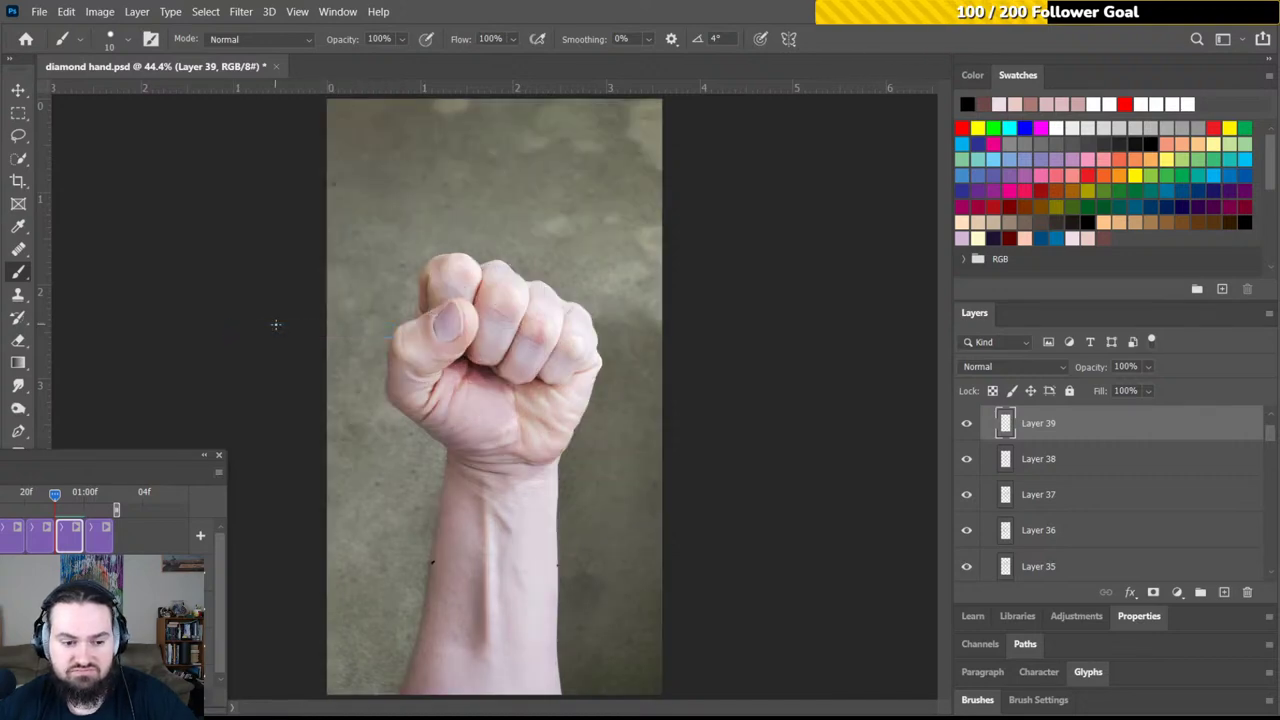
pyautogui.moveTo(49, 490); pyautogui.dragTo(58, 497)
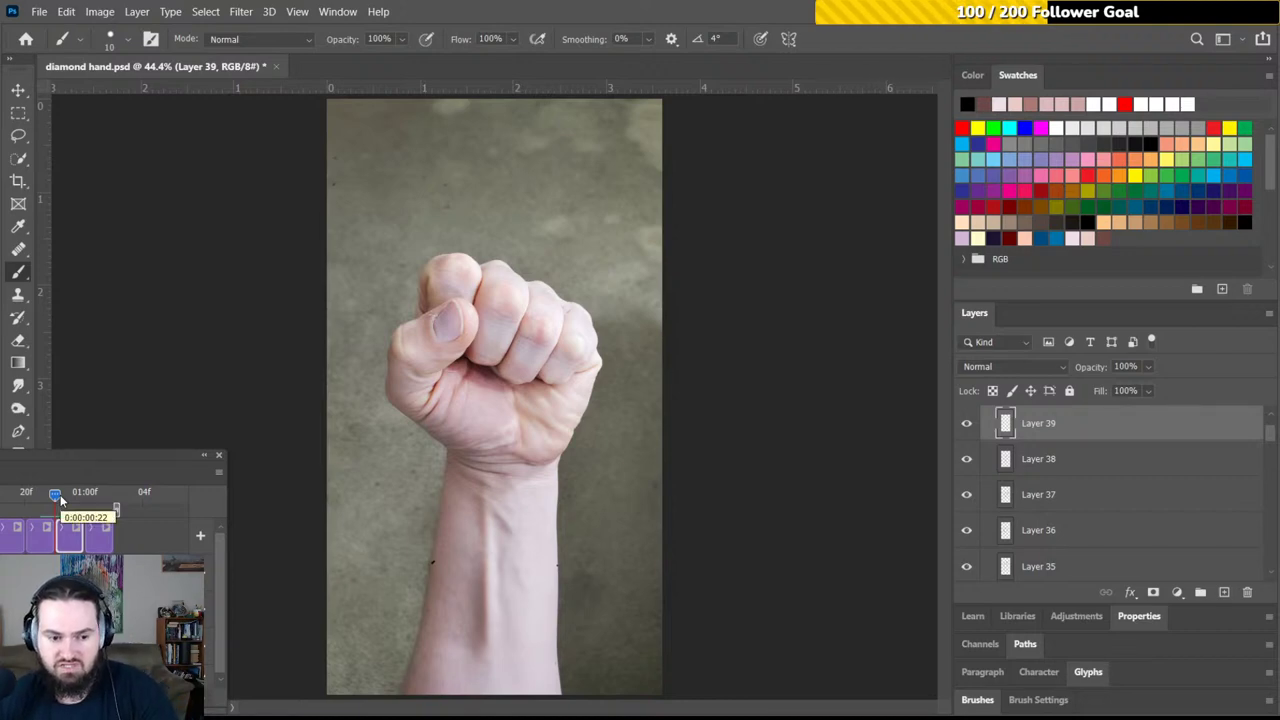
# Move the floating timeline higher over the canvas to expose its lower tracks
pyautogui.hotkey('ctrl', '+')
pyautogui.hotkey('ctrl', '+')
pyautogui.hotkey('ctrl', '+')
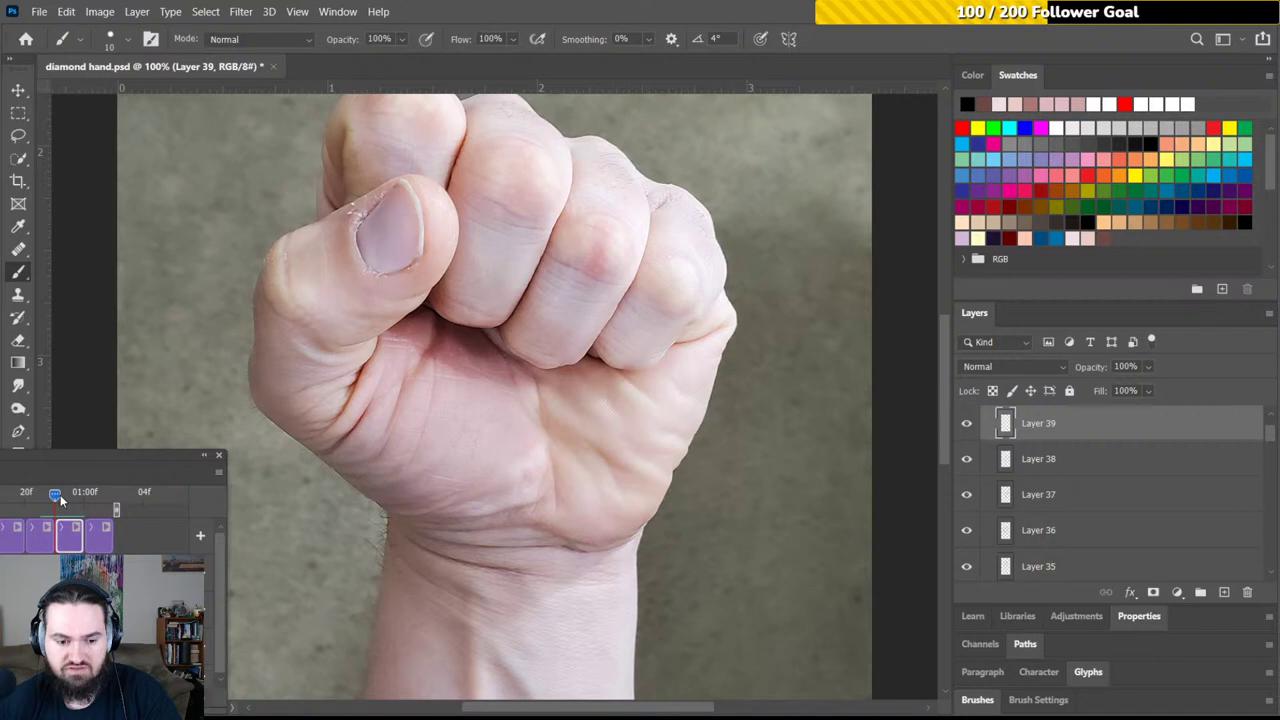
pyautogui.hotkey('ctrl', '+')
pyautogui.hotkey('ctrl', '-')
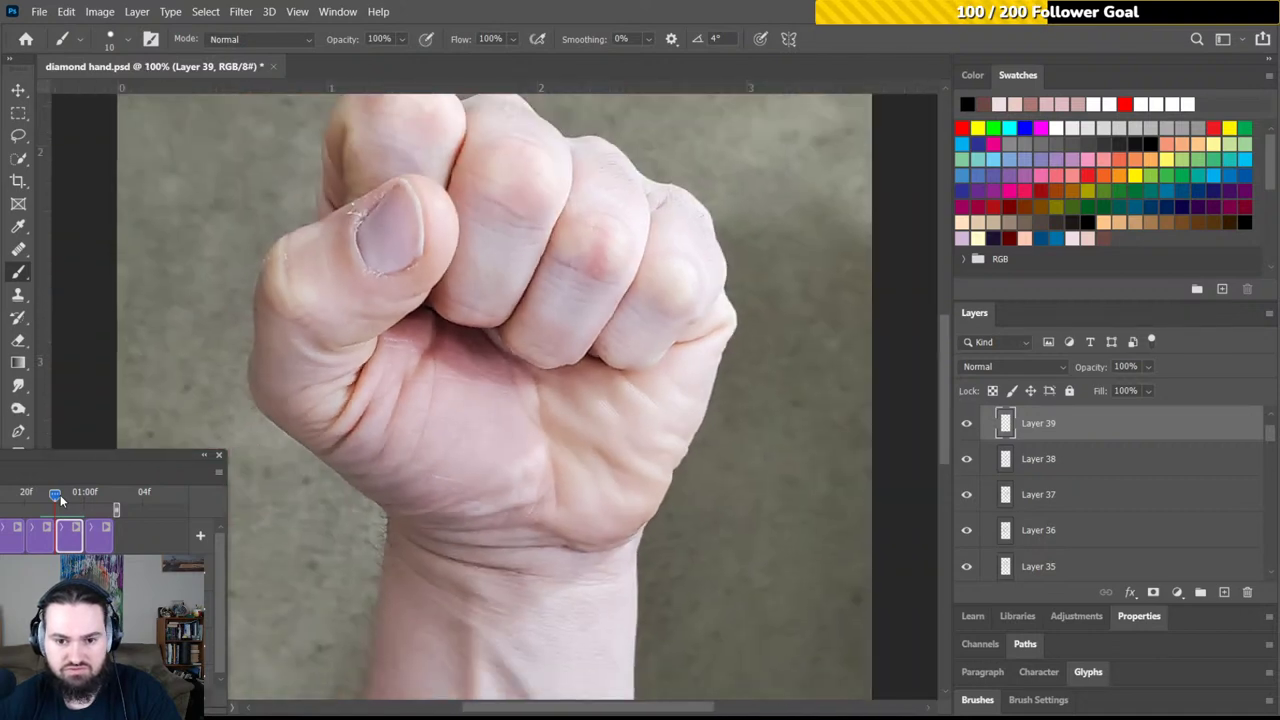
pyautogui.click(296, 12)
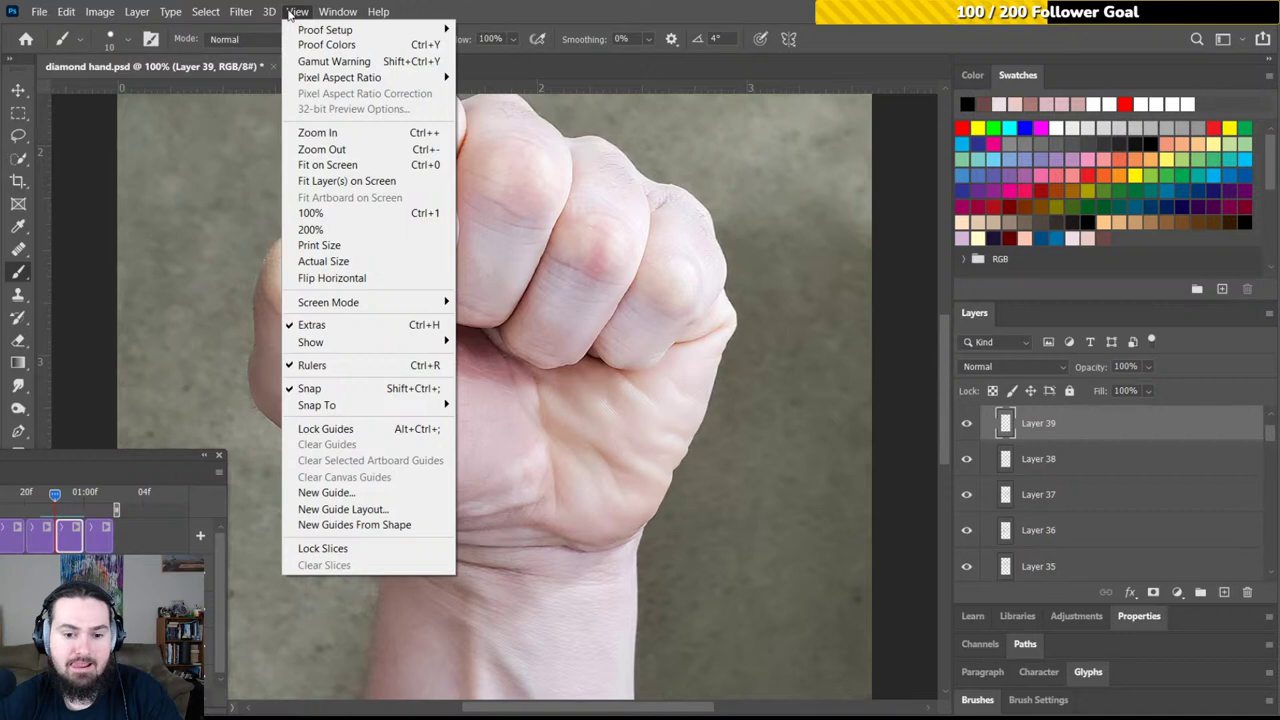
pyautogui.moveTo(341, 13)
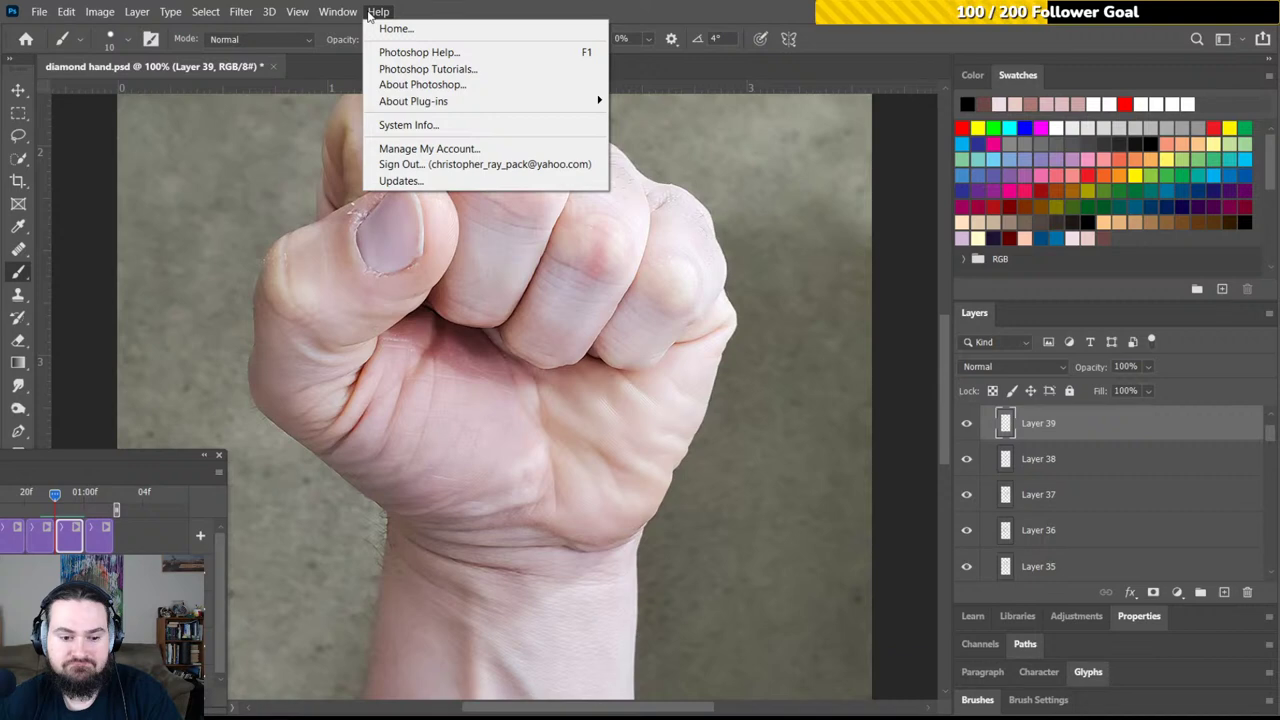
pyautogui.moveTo(176, 455); pyautogui.dragTo(187, 255)
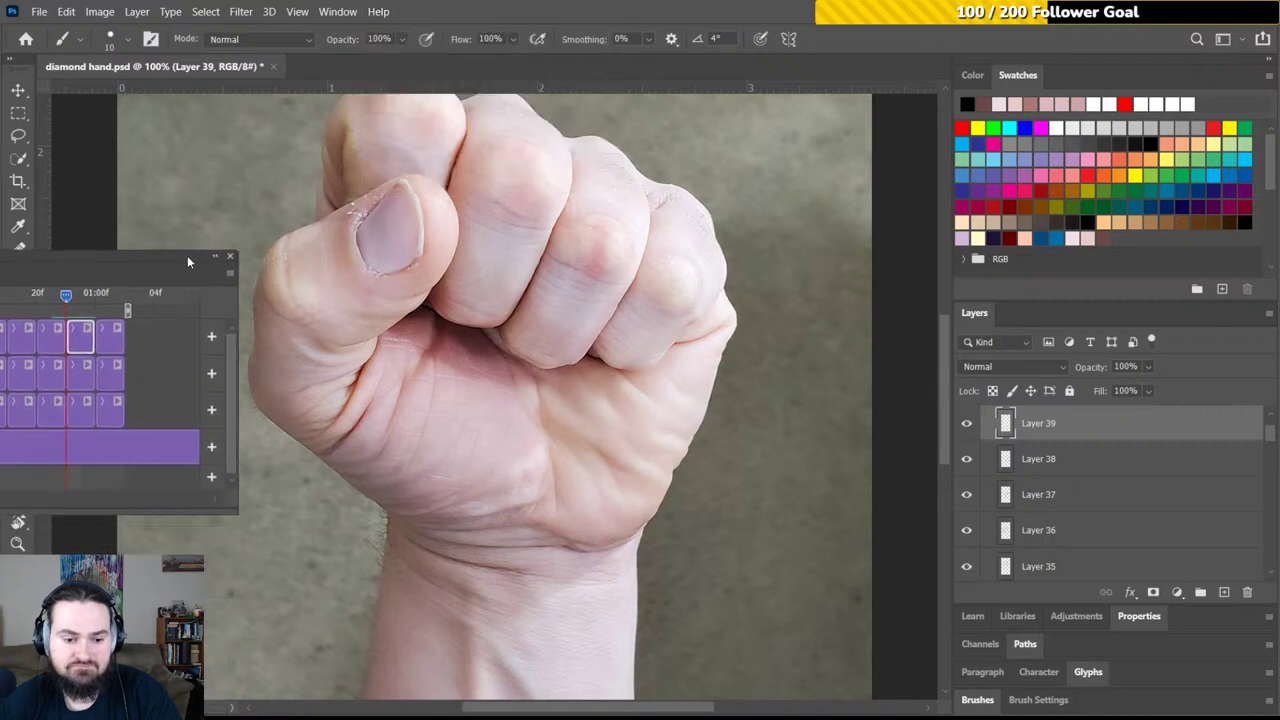
pyautogui.click(234, 710)
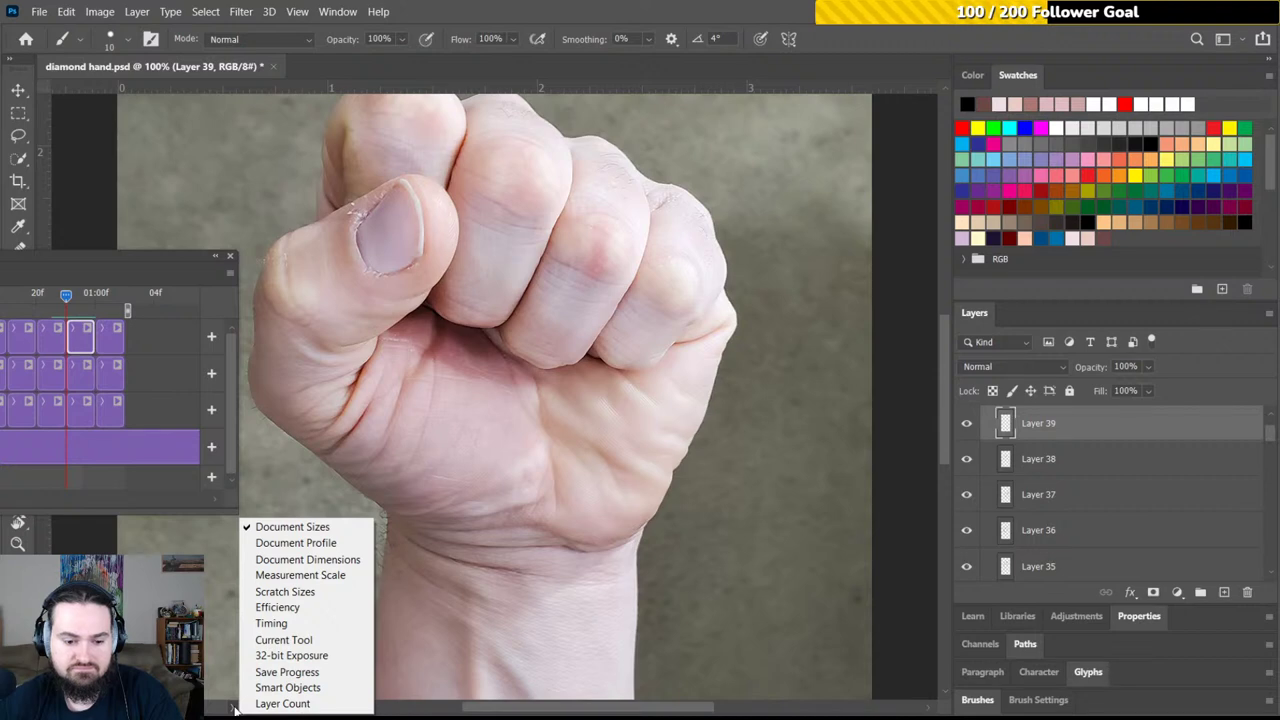
pyautogui.click(234, 710)
pyautogui.click(215, 708)
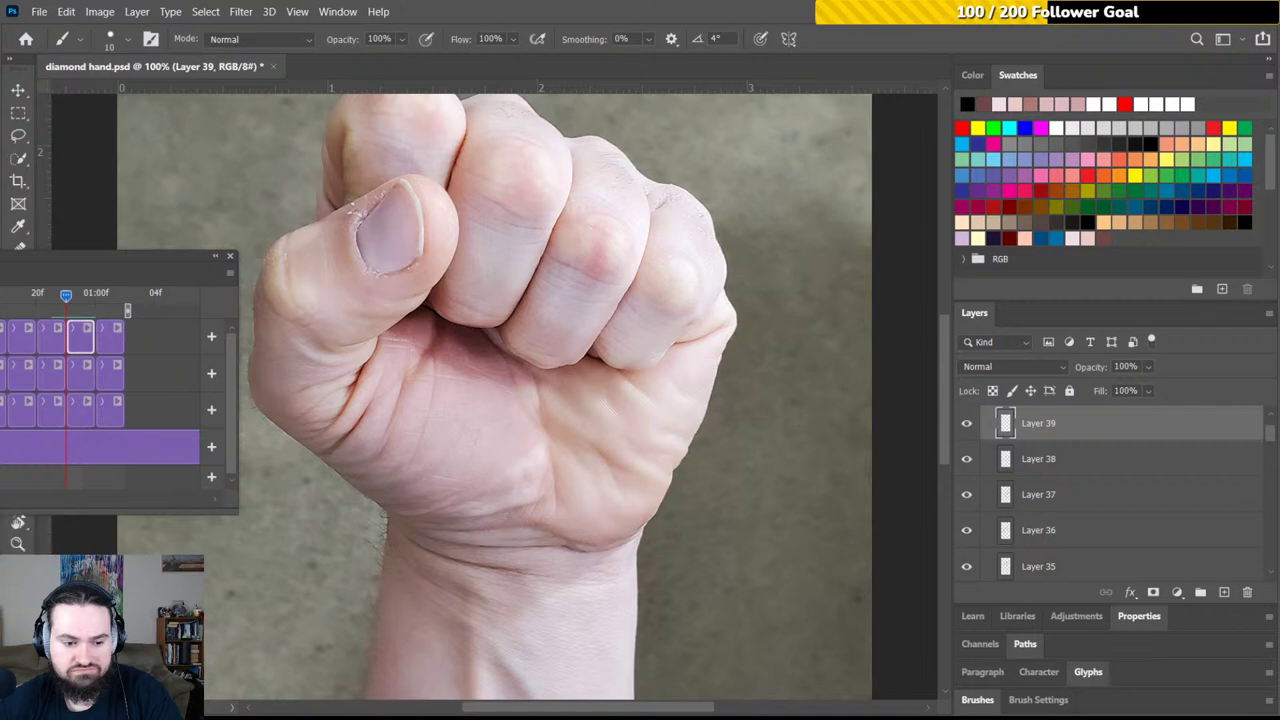
# Move the floating timeline panel down to uncover the canvas and save the document
pyautogui.moveTo(179, 260); pyautogui.dragTo(175, 460)
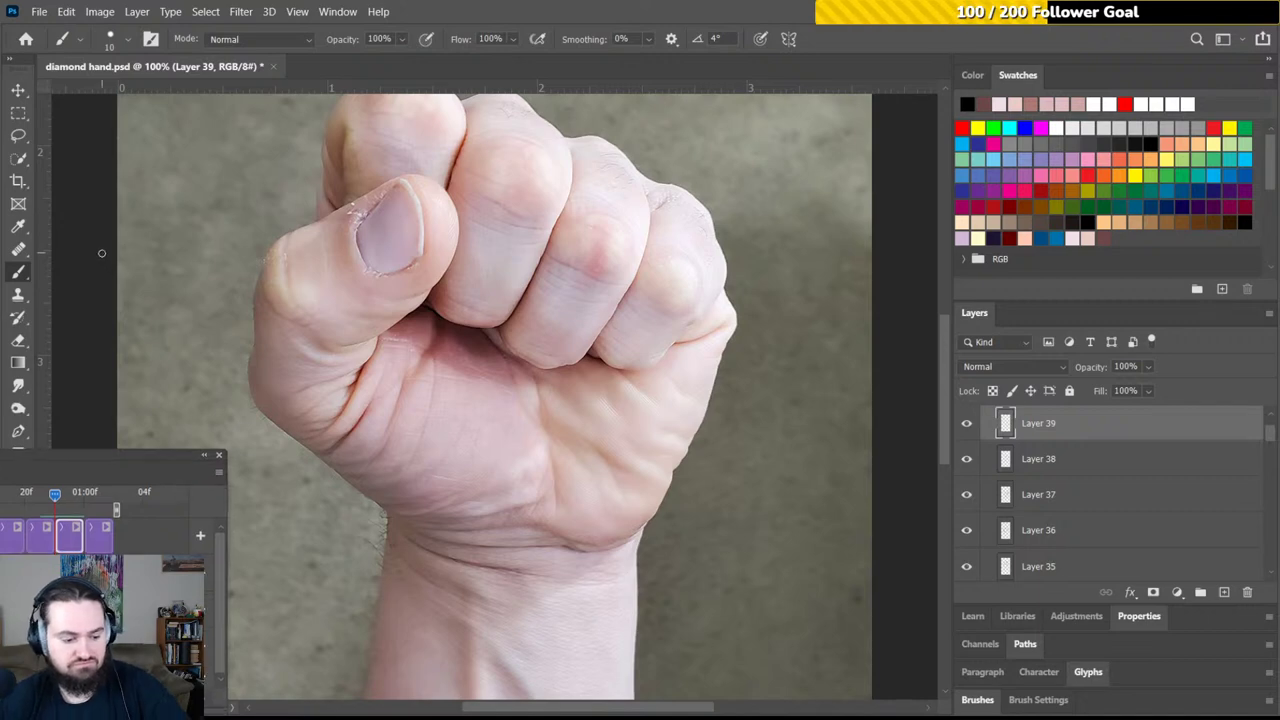
pyautogui.hotkey('ctrl', 's')
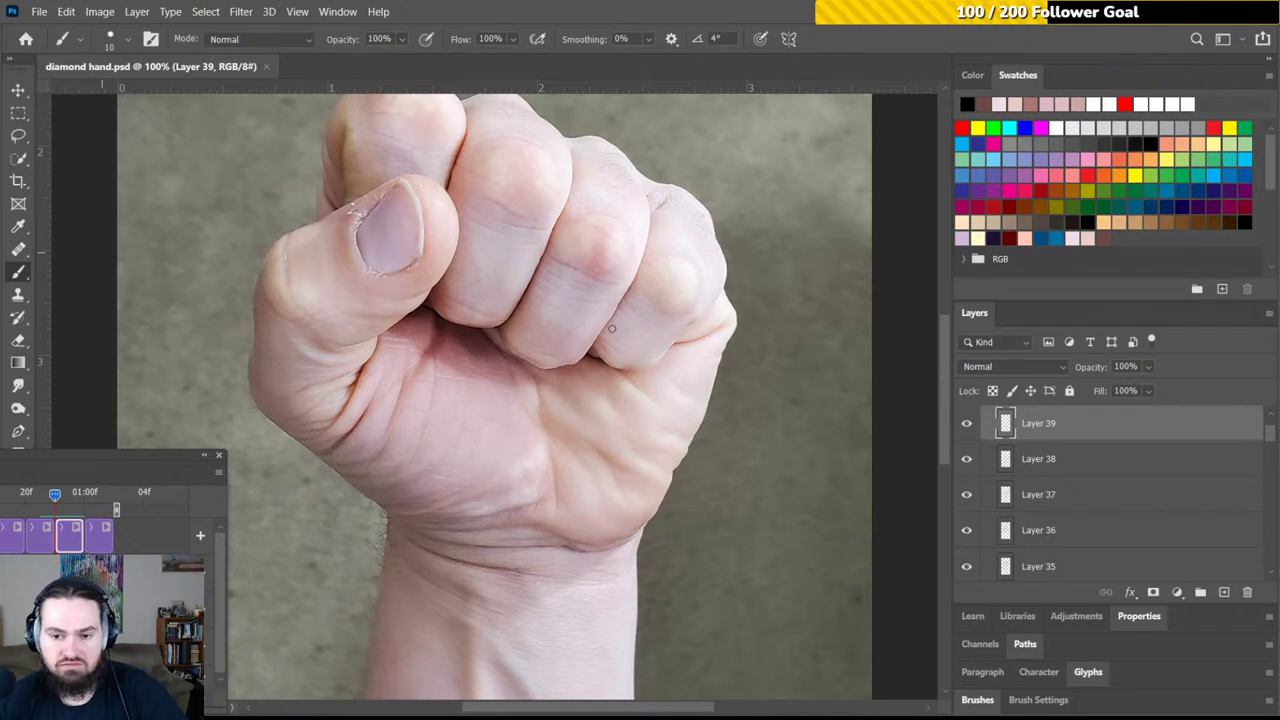
# Trace a closed black outline around the thumbnail on Layer 39 with the size 10 brush
pyautogui.hotkey('ctrl', '+')
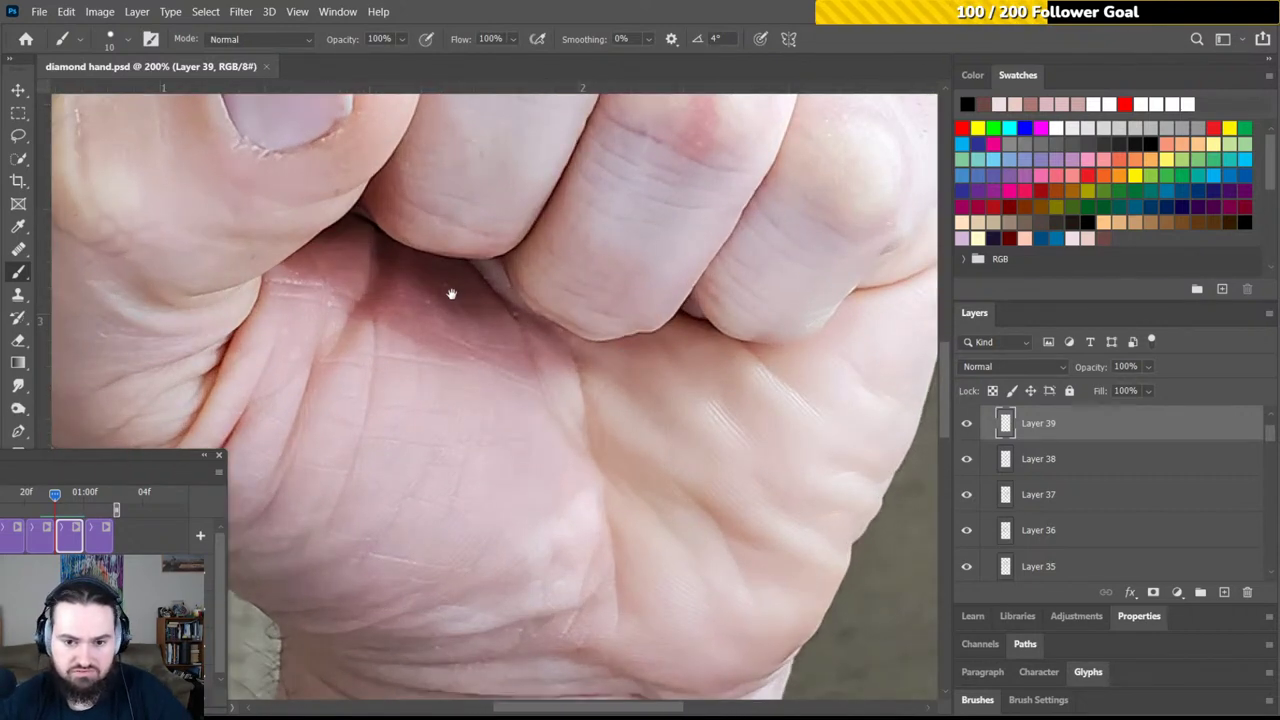
pyautogui.moveTo(451, 294)
pyautogui.mouseDown()
pyautogui.moveTo(706, 349)
pyautogui.moveTo(726, 457)
pyautogui.moveTo(695, 437)
pyautogui.mouseUp()
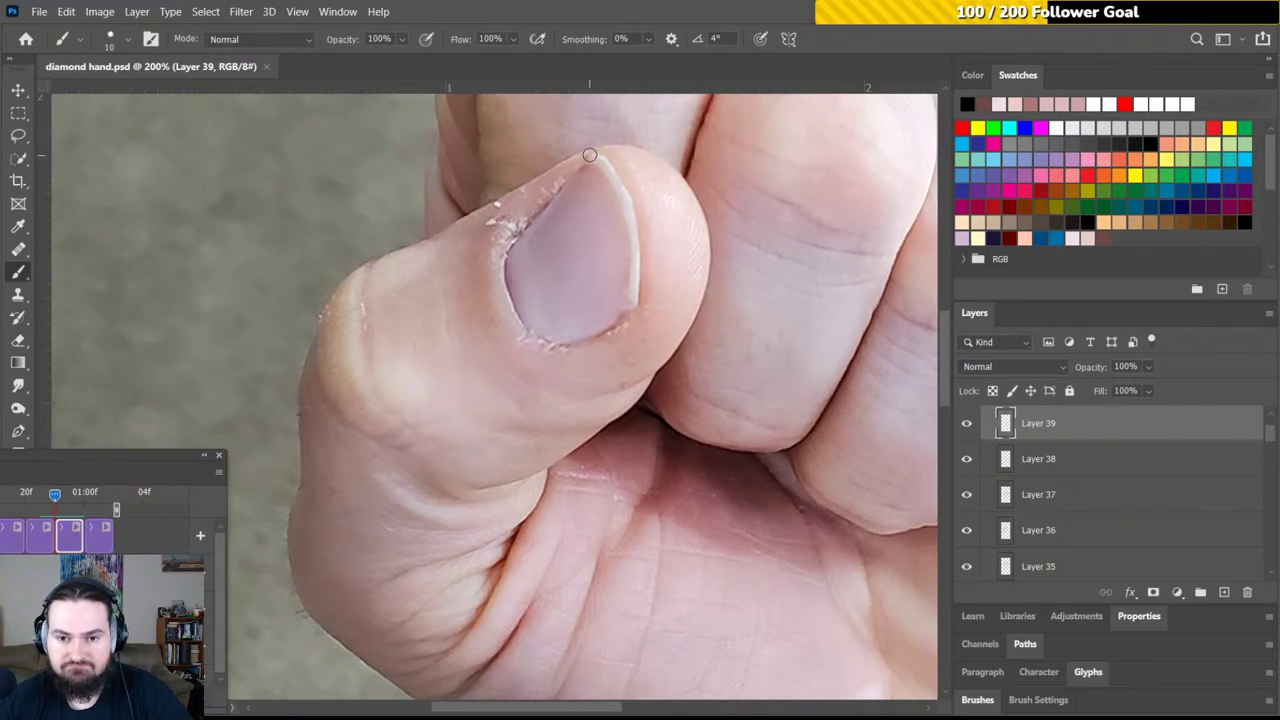
pyautogui.moveTo(590, 155)
pyautogui.mouseDown()
pyautogui.moveTo(512, 250)
pyautogui.moveTo(522, 232)
pyautogui.moveTo(507, 278)
pyautogui.moveTo(510, 300)
pyautogui.moveTo(576, 298)
pyautogui.mouseUp()
pyautogui.press('r')
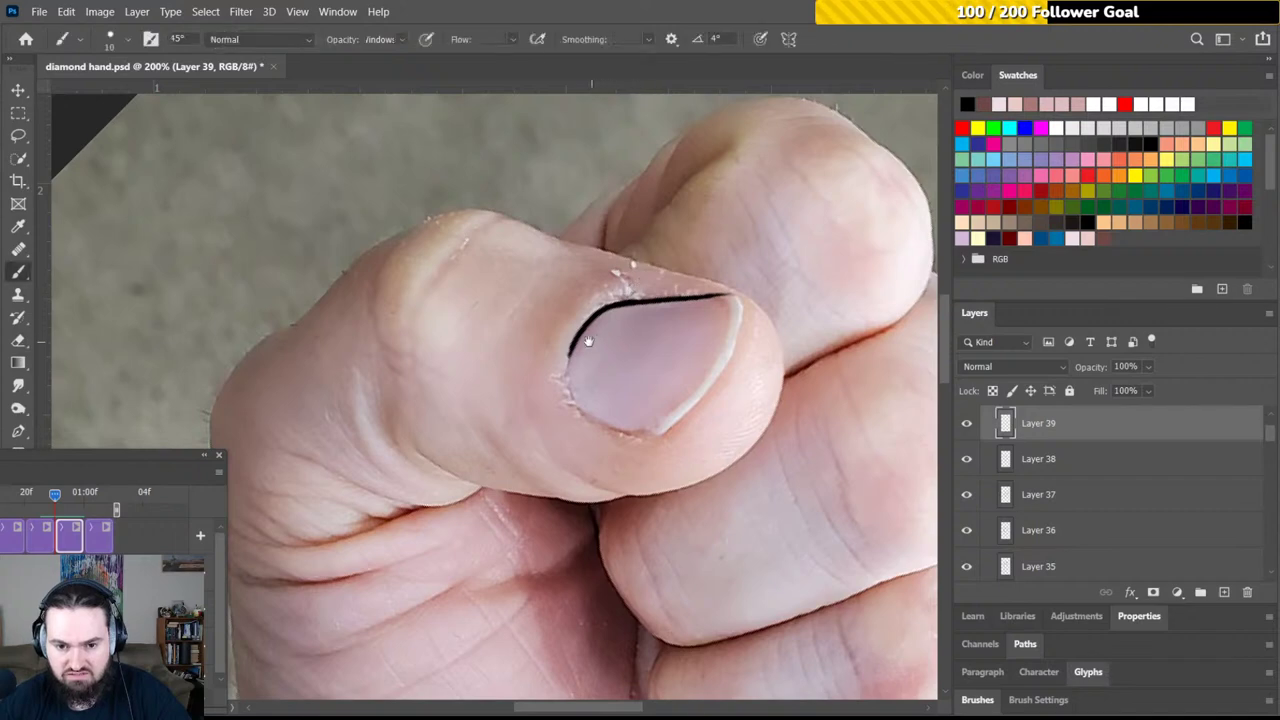
pyautogui.moveTo(560, 360)
pyautogui.mouseDown()
pyautogui.moveTo(485, 220)
pyautogui.moveTo(465, 274)
pyautogui.moveTo(579, 311)
pyautogui.moveTo(614, 400)
pyautogui.moveTo(600, 430)
pyautogui.mouseUp()
pyautogui.press('r')
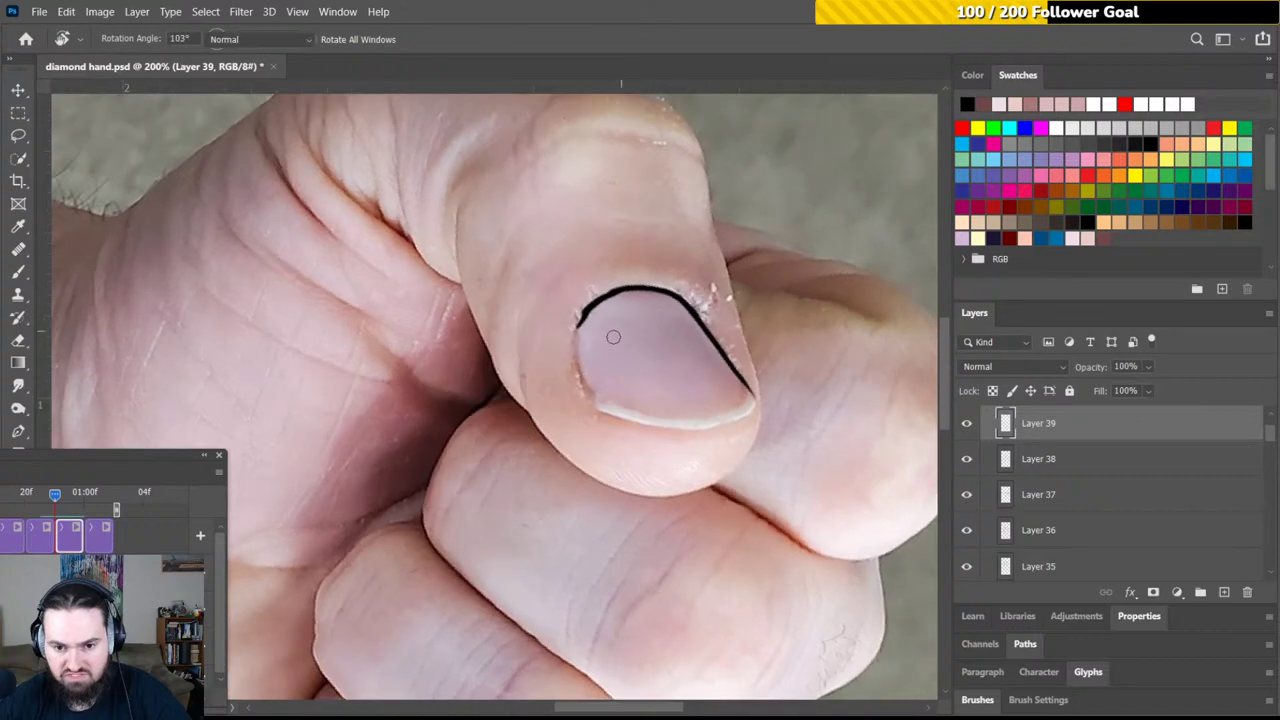
pyautogui.moveTo(600, 330)
pyautogui.mouseDown()
pyautogui.moveTo(514, 253)
pyautogui.moveTo(560, 232)
pyautogui.moveTo(540, 228)
pyautogui.moveTo(528, 328)
pyautogui.moveTo(512, 224)
pyautogui.moveTo(558, 229)
pyautogui.moveTo(585, 311)
pyautogui.moveTo(534, 220)
pyautogui.moveTo(513, 265)
pyautogui.moveTo(508, 333)
pyautogui.moveTo(520, 347)
pyautogui.mouseUp()
pyautogui.press('r')
pyautogui.press('r')
pyautogui.press('r')
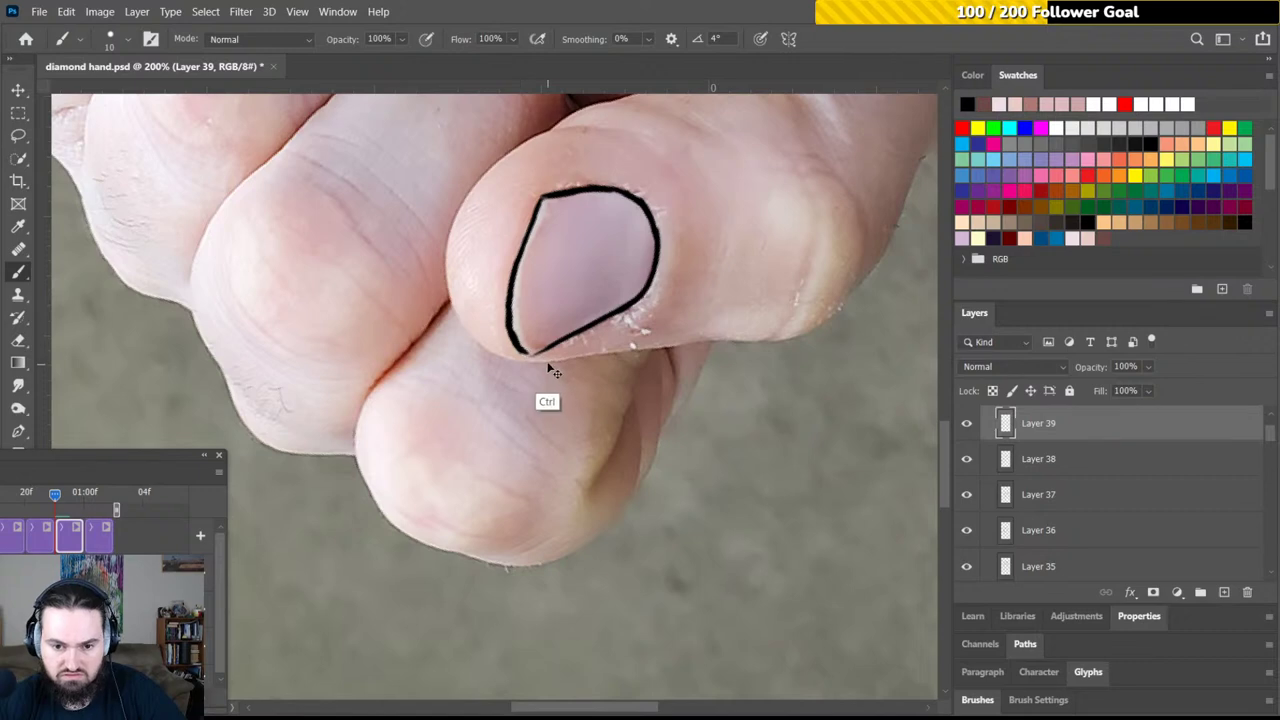
# Outline the thumb tip around the nail and begin its outer side in black
pyautogui.press('r')
pyautogui.moveTo(565, 288)
pyautogui.mouseDown()
pyautogui.moveTo(604, 287)
pyautogui.moveTo(586, 309)
pyautogui.mouseUp()
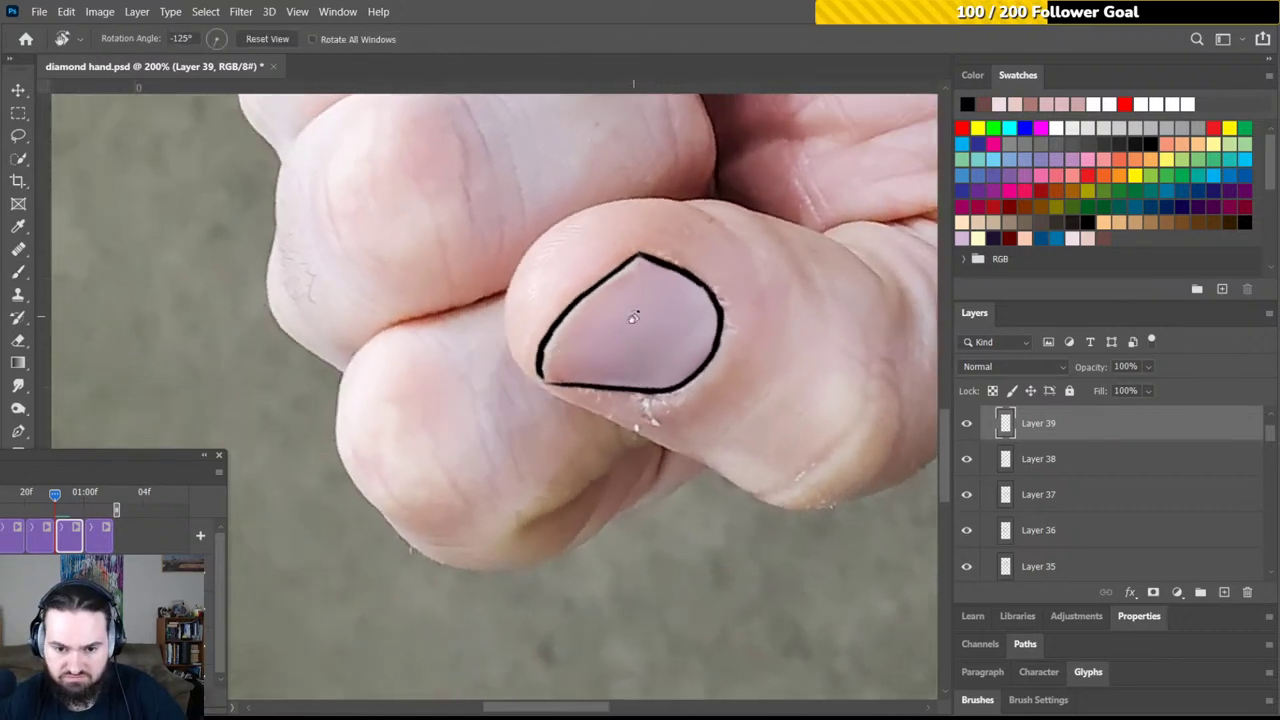
pyautogui.scroll(-3, 586, 280)
pyautogui.press('r')
pyautogui.moveTo(603, 228)
pyautogui.mouseDown()
pyautogui.moveTo(663, 251)
pyautogui.moveTo(686, 289)
pyautogui.moveTo(600, 294)
pyautogui.moveTo(529, 256)
pyautogui.mouseUp()
pyautogui.press('space')
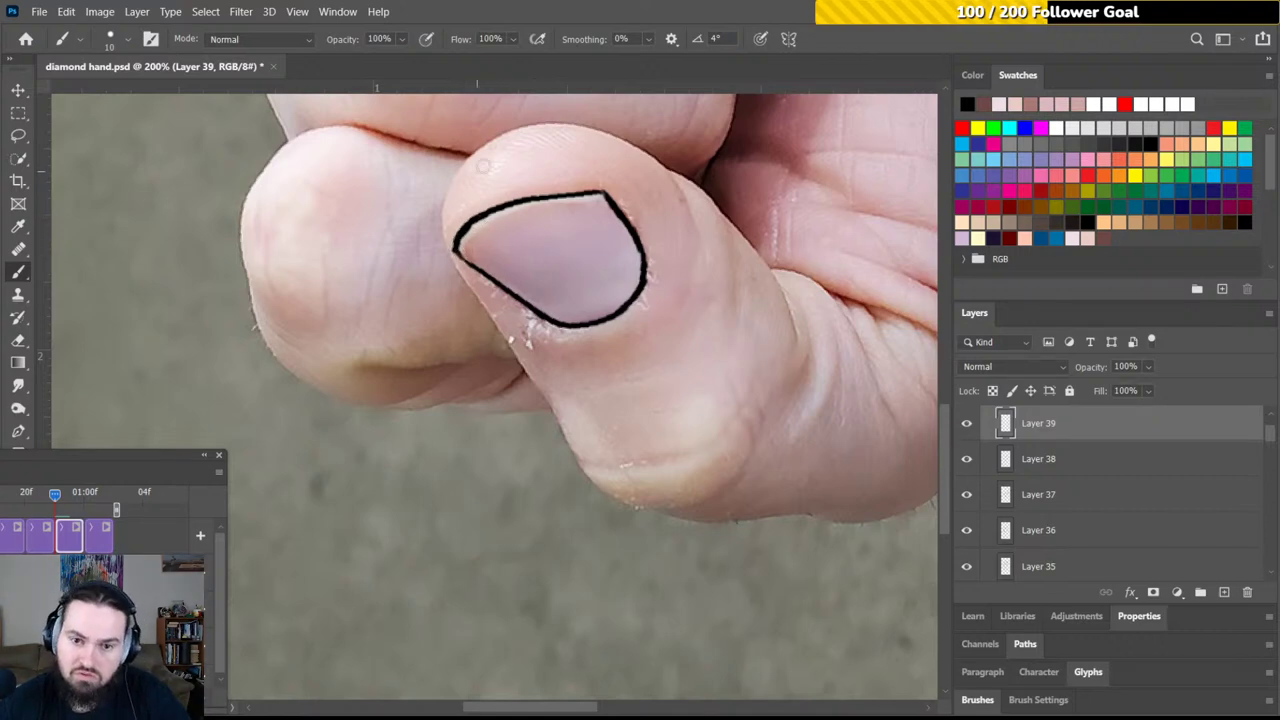
pyautogui.moveTo(511, 130)
pyautogui.mouseDown()
pyautogui.moveTo(445, 200)
pyautogui.moveTo(453, 262)
pyautogui.moveTo(492, 221)
pyautogui.moveTo(567, 241)
pyautogui.moveTo(628, 285)
pyautogui.moveTo(462, 282)
pyautogui.moveTo(443, 238)
pyautogui.mouseUp()
# Continue the black outline down the thumb's outer side and around its knuckle
pyautogui.press('r')
pyautogui.press('r')
pyautogui.moveTo(534, 203)
pyautogui.mouseDown()
pyautogui.moveTo(605, 250)
pyautogui.moveTo(512, 202)
pyautogui.moveTo(522, 185)
pyautogui.moveTo(456, 296)
pyautogui.mouseUp()
pyautogui.scroll(-2, 469, 324)
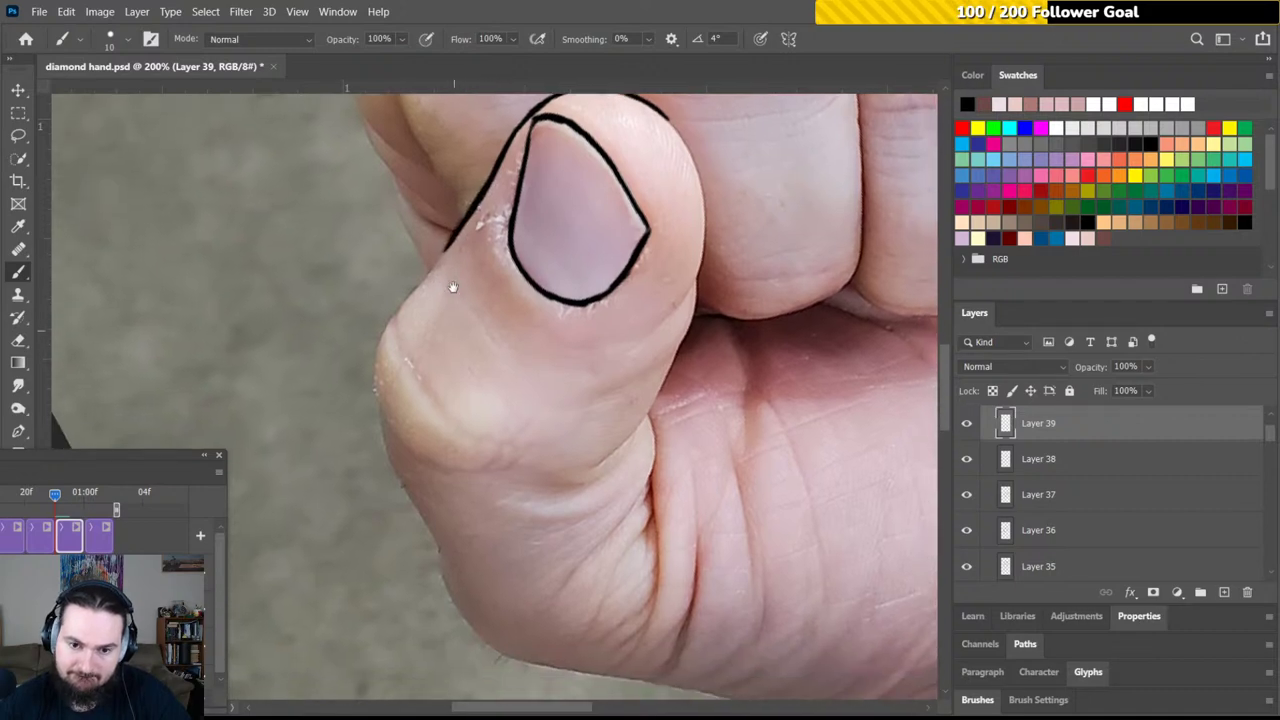
pyautogui.moveTo(458, 223)
pyautogui.mouseDown()
pyautogui.moveTo(389, 321)
pyautogui.moveTo(377, 362)
pyautogui.mouseUp()
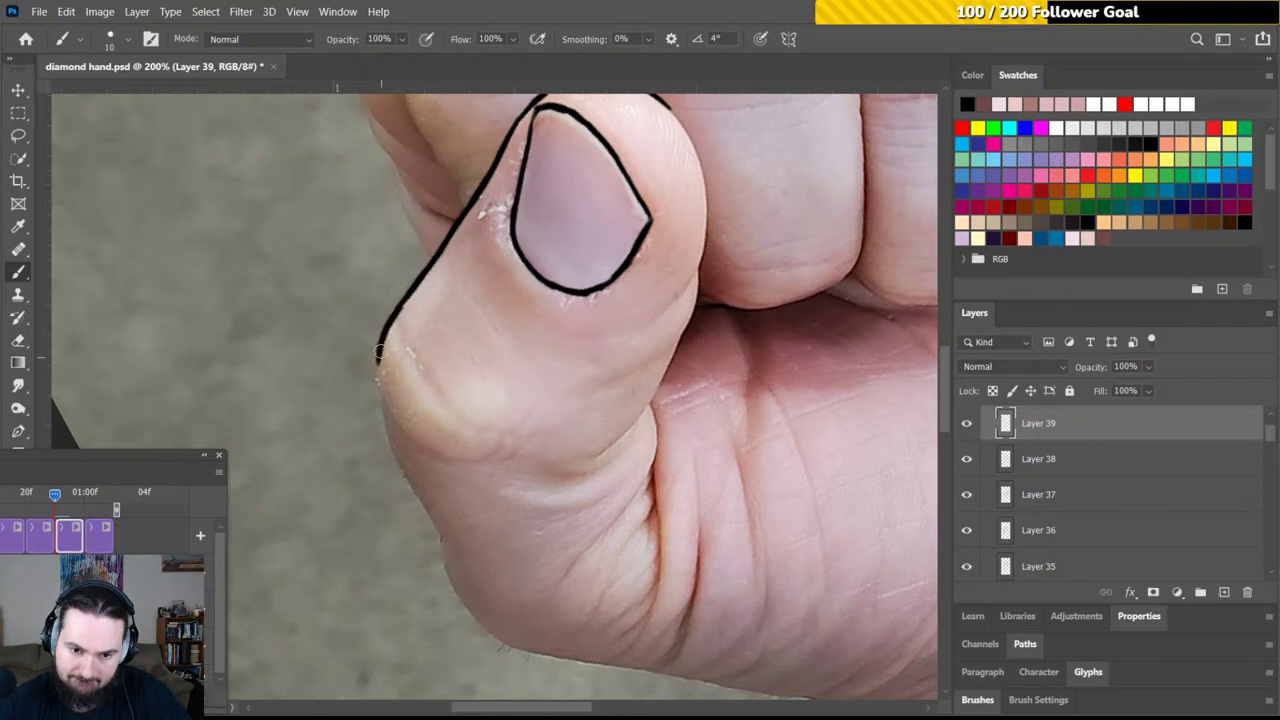
pyautogui.press('r')
pyautogui.moveTo(450, 328)
pyautogui.mouseDown()
pyautogui.moveTo(490, 300)
pyautogui.moveTo(514, 314)
pyautogui.mouseUp()
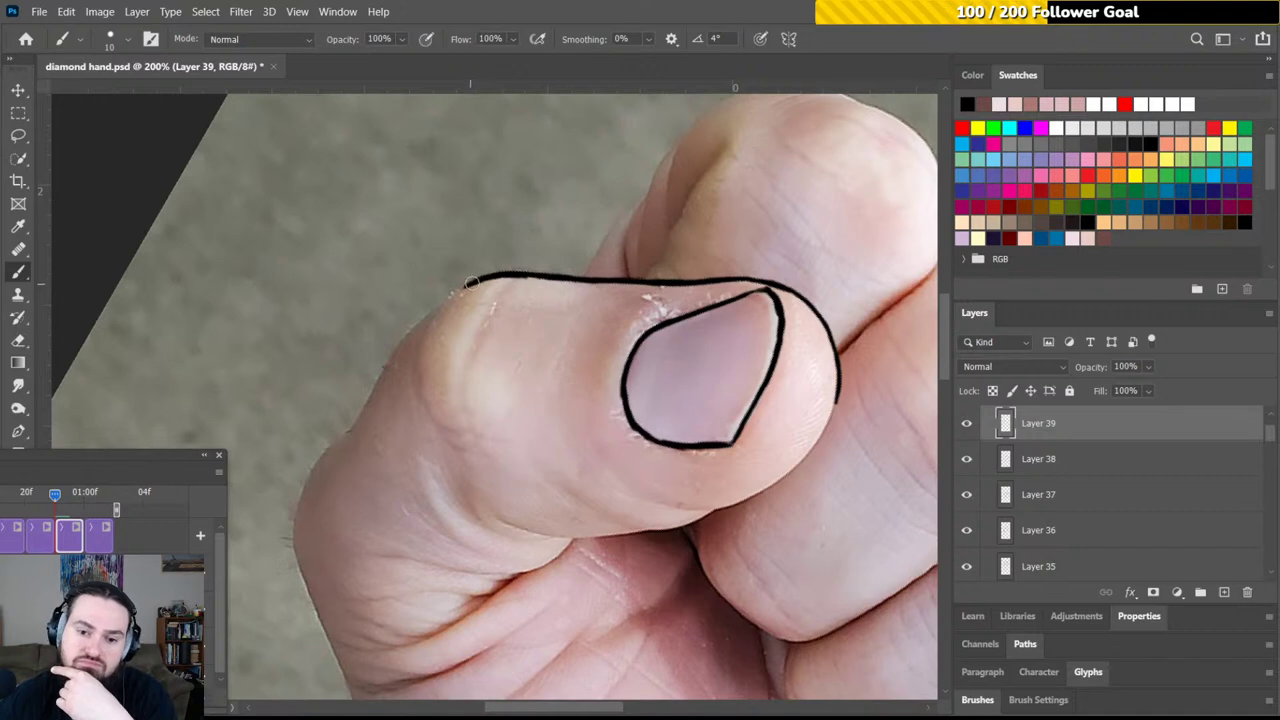
pyautogui.moveTo(474, 282)
pyautogui.mouseDown()
pyautogui.moveTo(428, 310)
pyautogui.moveTo(380, 374)
pyautogui.mouseUp()
# Extend the outline from below the thumb knuckle along the base of the thumb to the wrist notch
pyautogui.moveTo(467, 345)
pyautogui.mouseDown()
pyautogui.moveTo(539, 248)
pyautogui.moveTo(604, 201)
pyautogui.moveTo(534, 206)
pyautogui.moveTo(440, 360)
pyautogui.moveTo(453, 250)
pyautogui.moveTo(631, 240)
pyautogui.moveTo(637, 294)
pyautogui.moveTo(489, 346)
pyautogui.mouseUp()
pyautogui.press('r')
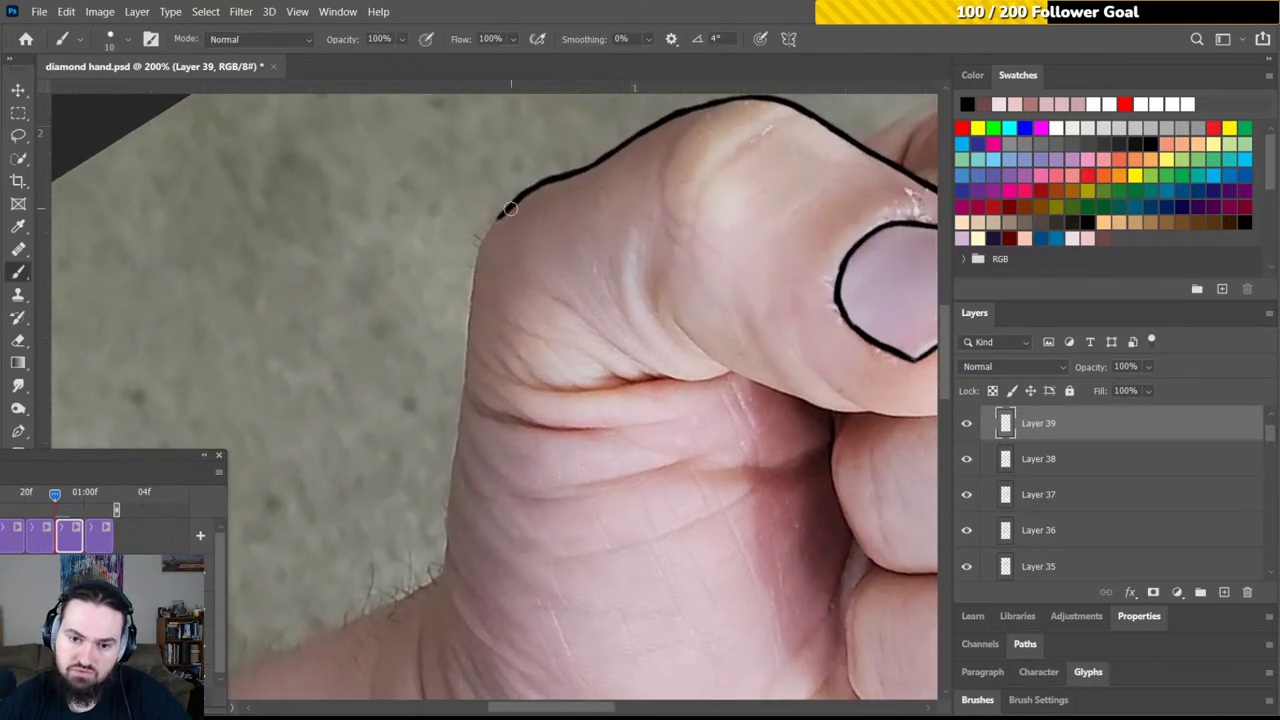
pyautogui.moveTo(501, 214)
pyautogui.mouseDown()
pyautogui.moveTo(474, 274)
pyautogui.moveTo(484, 244)
pyautogui.moveTo(463, 379)
pyautogui.mouseUp()
pyautogui.press('r')
pyautogui.moveTo(531, 320); pyautogui.dragTo(575, 370)
pyautogui.moveTo(433, 499); pyautogui.dragTo(457, 371)
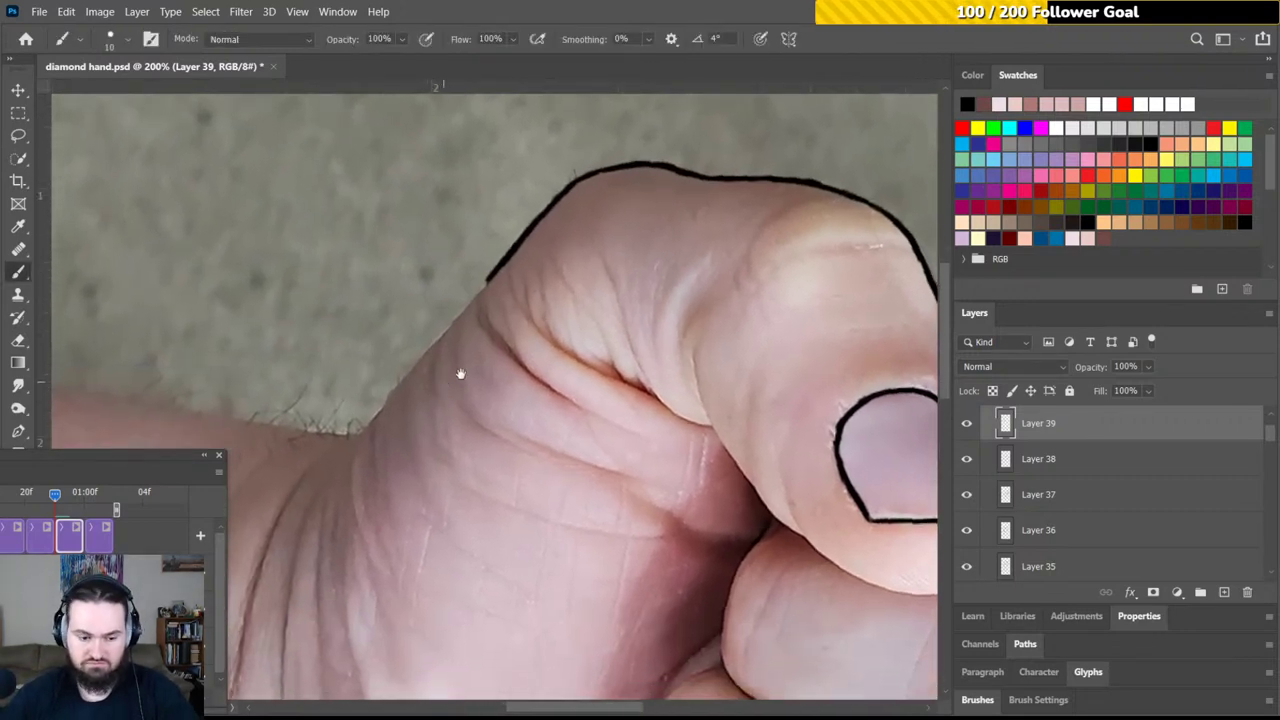
pyautogui.press('r')
pyautogui.moveTo(551, 297)
pyautogui.mouseDown()
pyautogui.moveTo(580, 306)
pyautogui.moveTo(562, 312)
pyautogui.mouseUp()
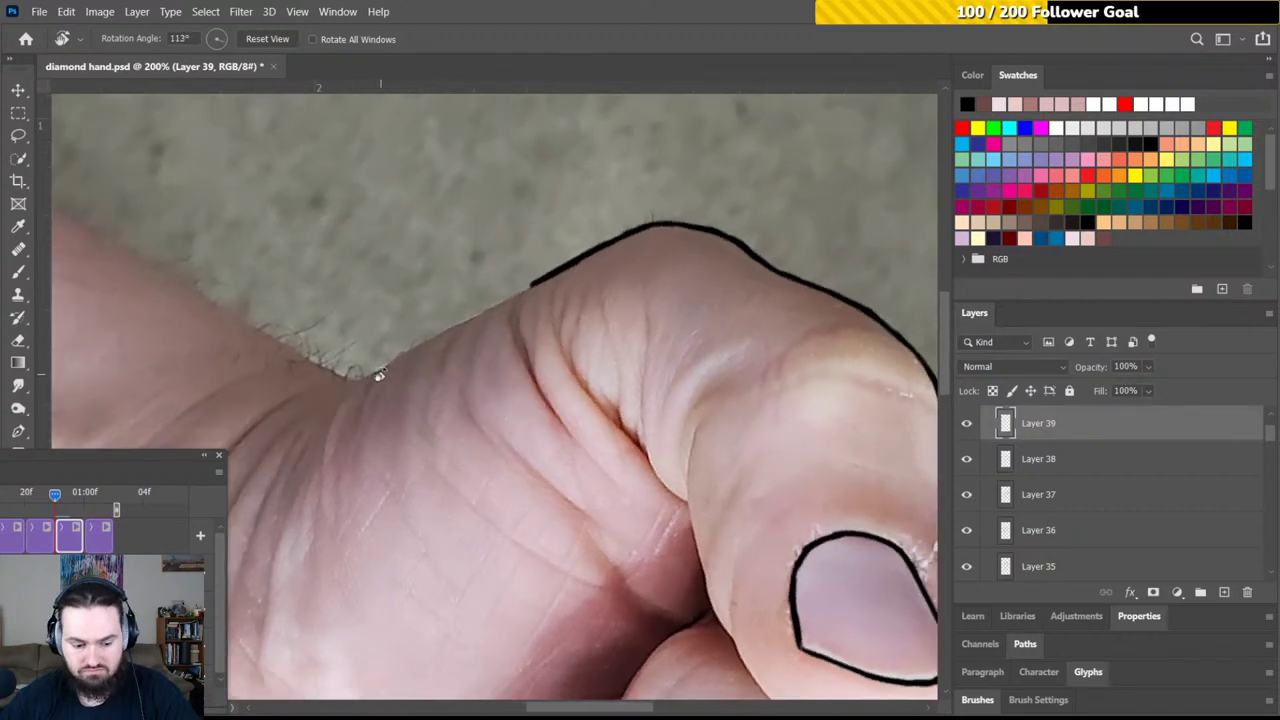
pyautogui.press('b')
pyautogui.moveTo(365, 377); pyautogui.dragTo(513, 295)
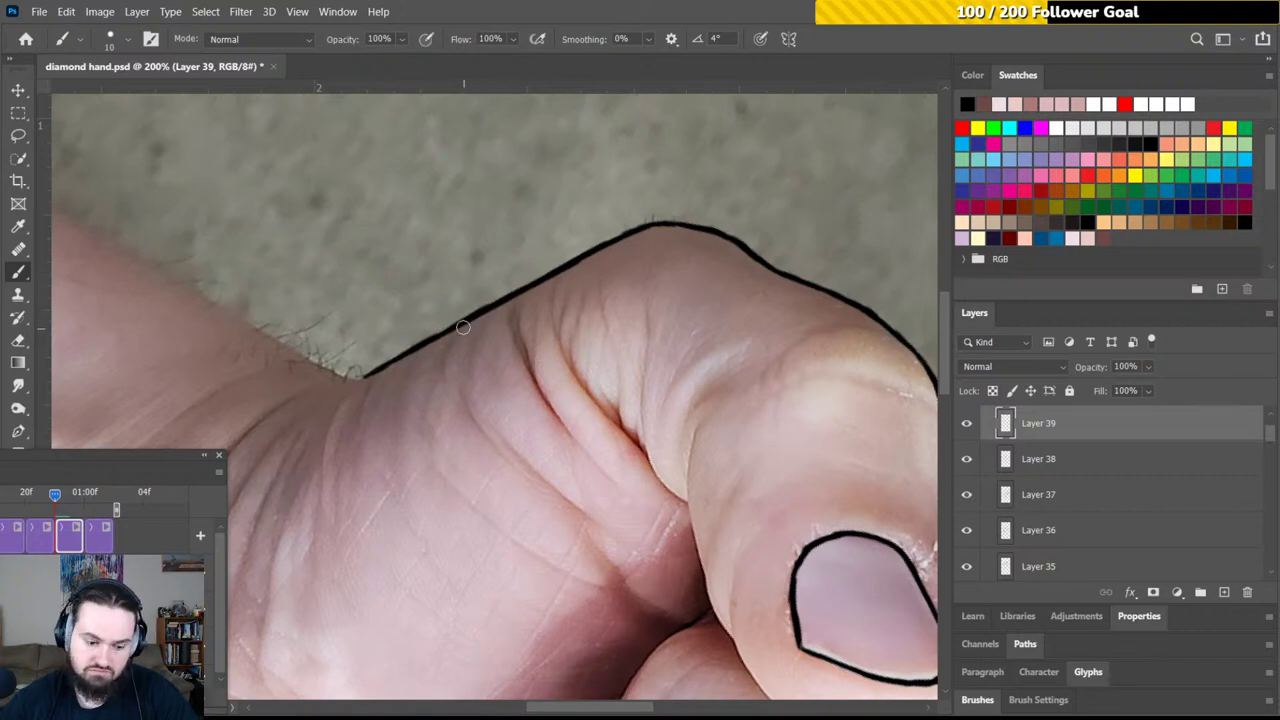
# Draw a short contour from the wrist notch onto the thumb-side edge of the forearm
pyautogui.press('r')
pyautogui.moveTo(480, 273)
pyautogui.mouseDown()
pyautogui.moveTo(573, 301)
pyautogui.moveTo(608, 423)
pyautogui.mouseUp()
pyautogui.press('b')
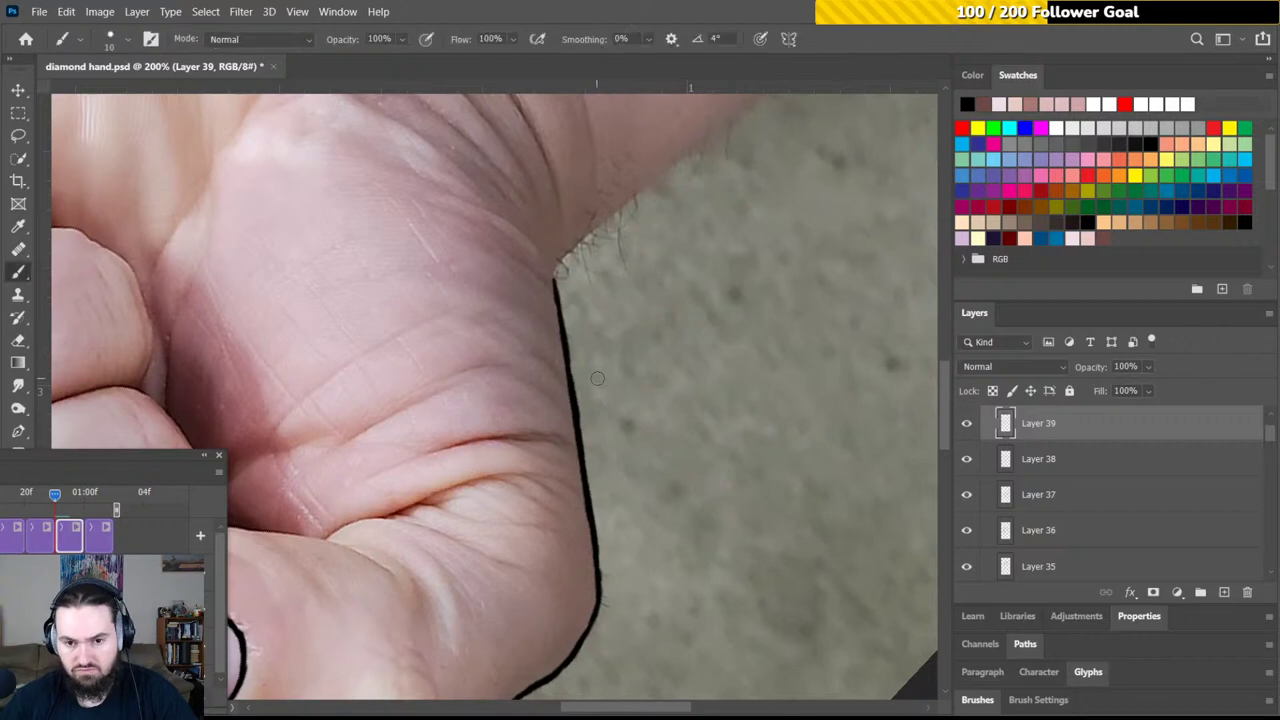
pyautogui.moveTo(624, 204); pyautogui.dragTo(555, 271)
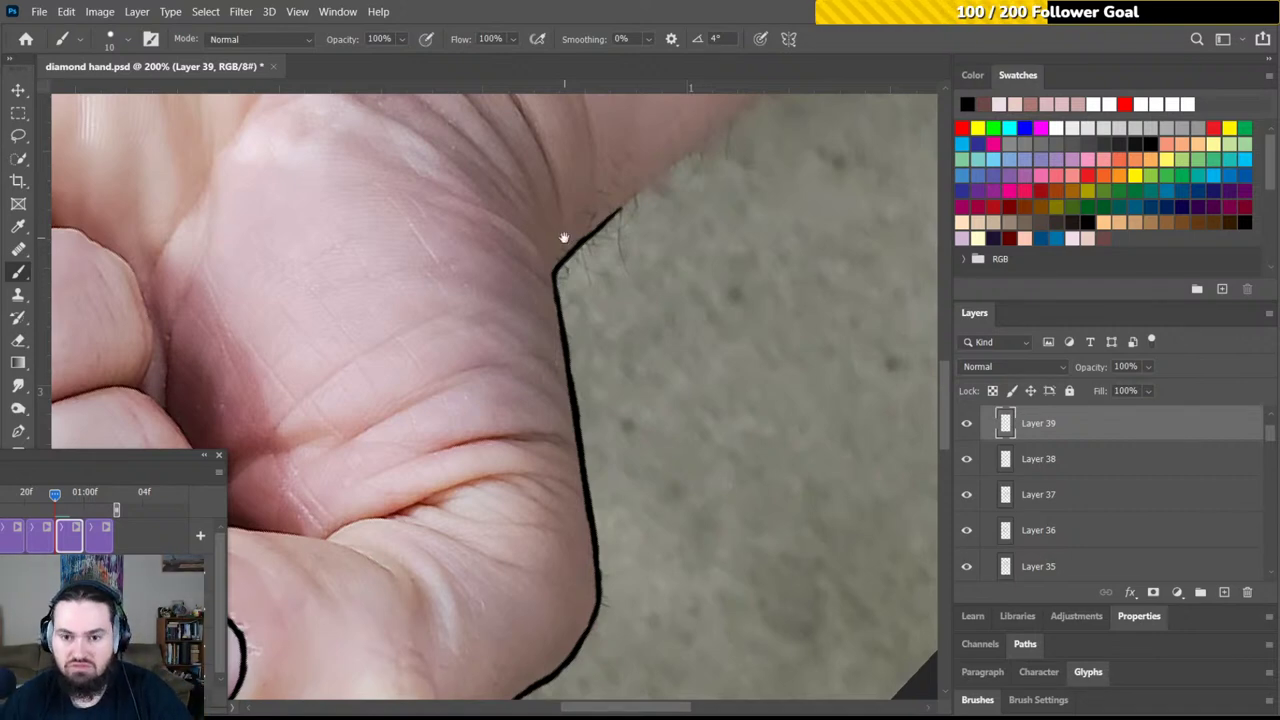
# Extend the outline along the thumb-side edge of the forearm and erase the stray black mark beside it
pyautogui.moveTo(686, 274)
pyautogui.mouseDown()
pyautogui.moveTo(514, 391)
pyautogui.moveTo(465, 443)
pyautogui.moveTo(405, 460)
pyautogui.mouseUp()
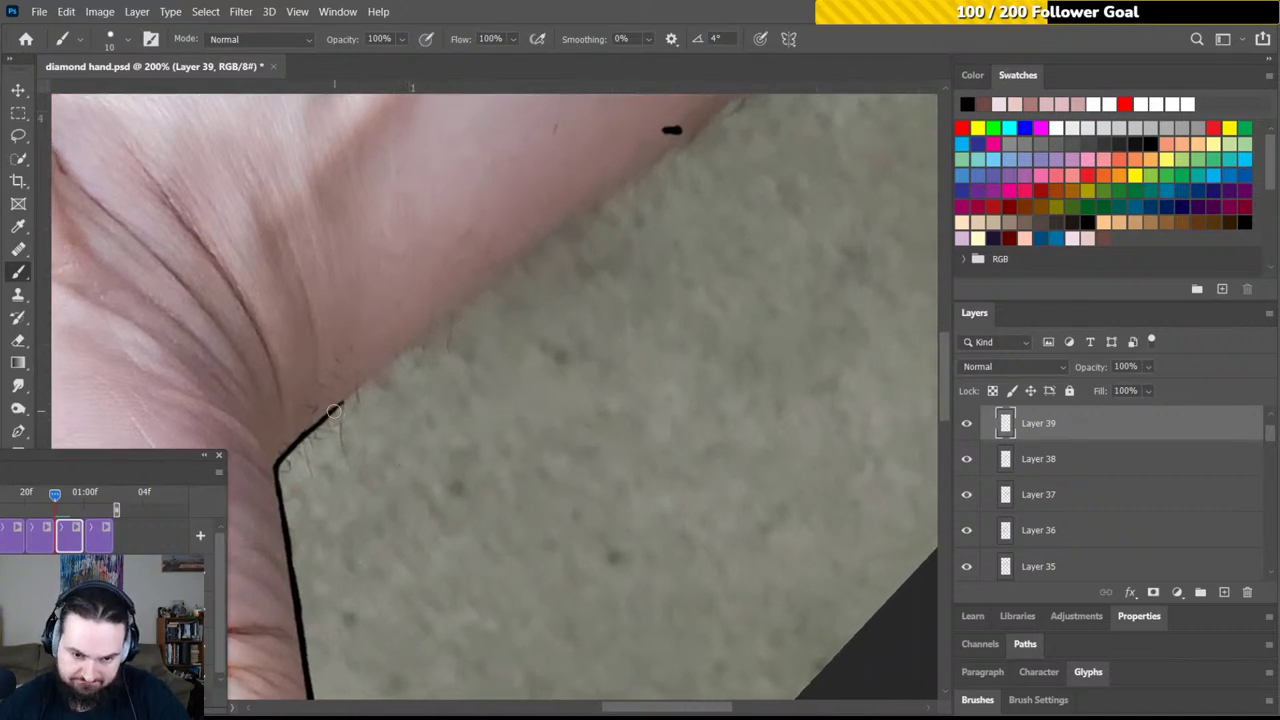
pyautogui.moveTo(331, 410); pyautogui.dragTo(453, 313)
pyautogui.moveTo(398, 356); pyautogui.dragTo(486, 288)
pyautogui.moveTo(565, 286)
pyautogui.mouseDown()
pyautogui.moveTo(535, 320)
pyautogui.moveTo(608, 297)
pyautogui.moveTo(620, 306)
pyautogui.mouseUp()
pyautogui.press('r')
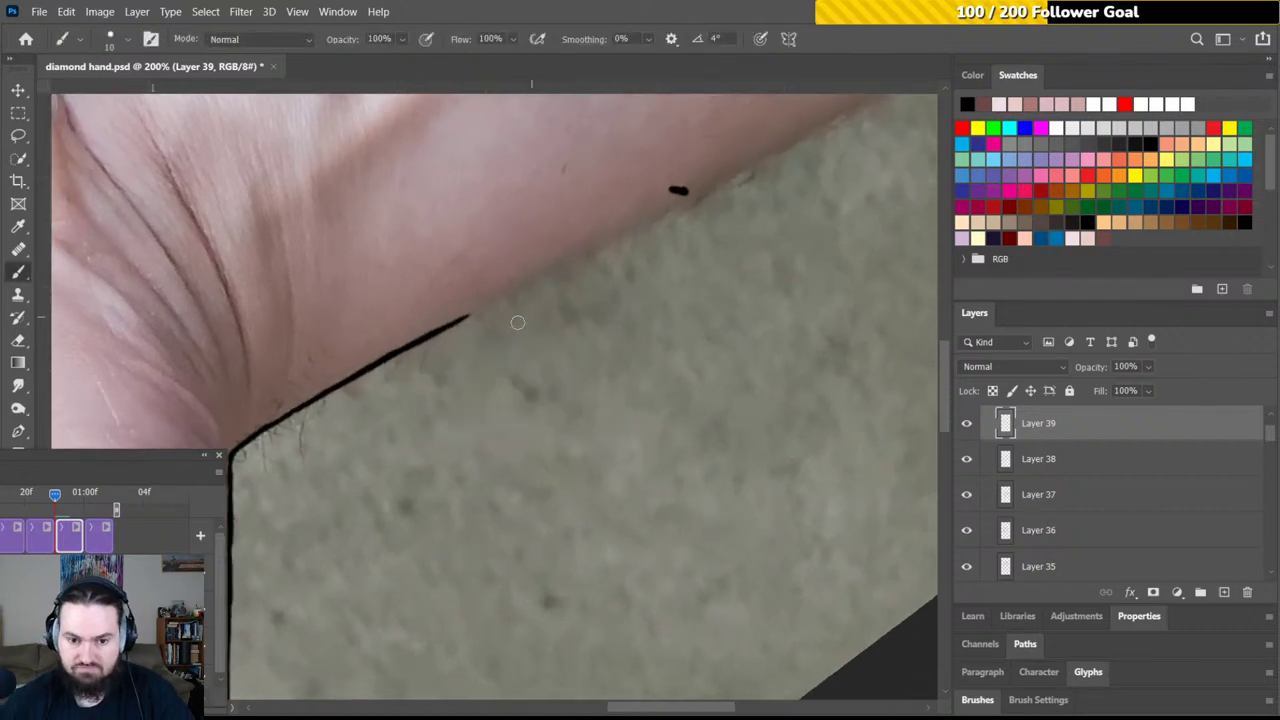
pyautogui.moveTo(448, 330); pyautogui.dragTo(688, 208)
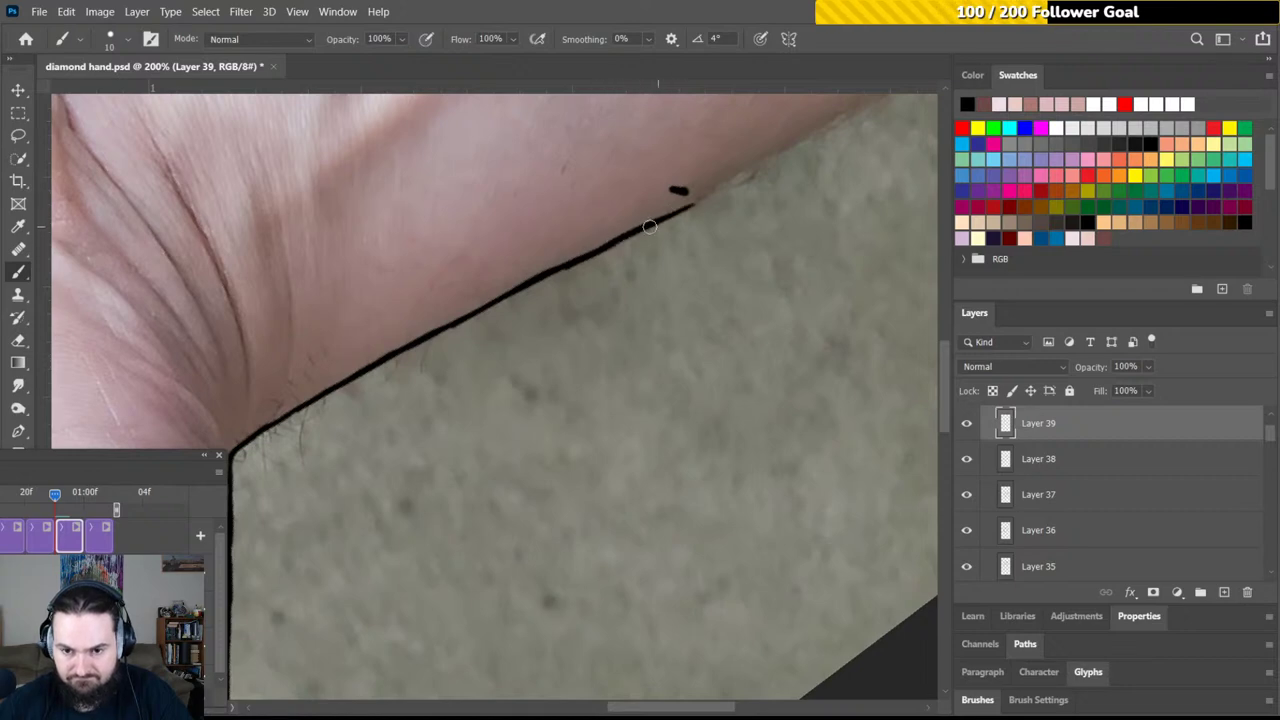
pyautogui.press('e')
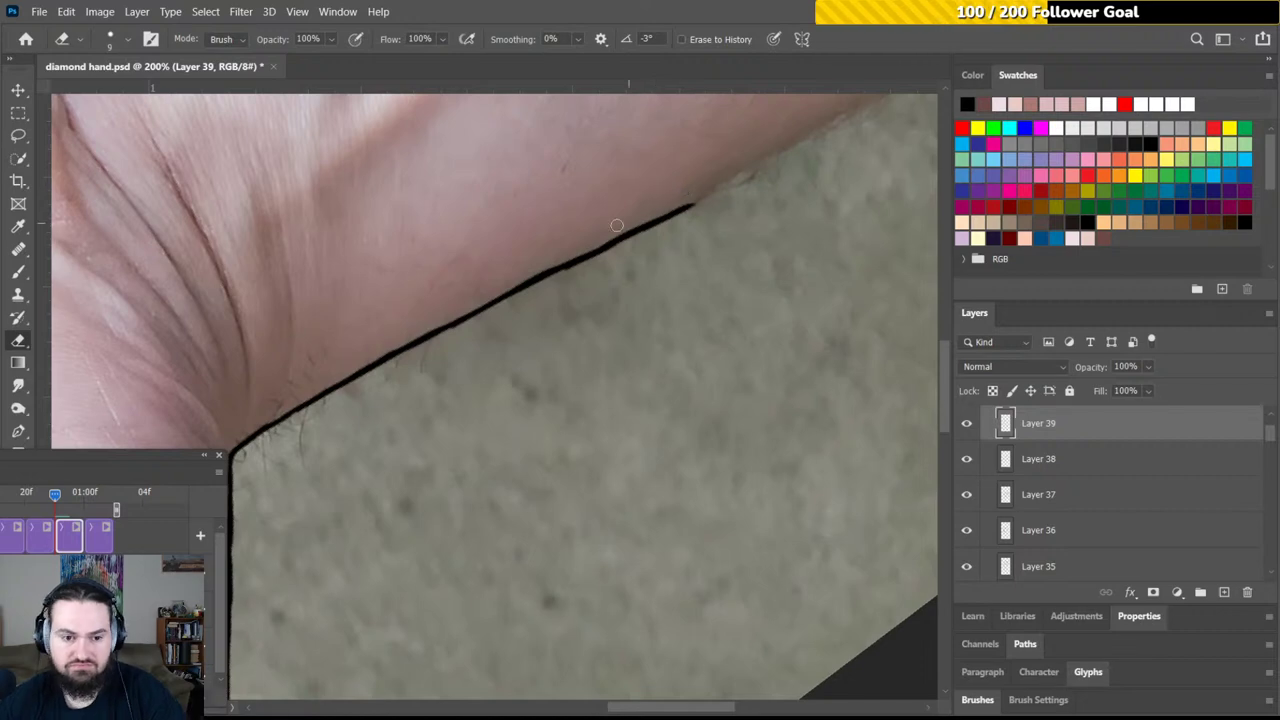
pyautogui.press('b')
# Start a black outline on the opposite, pinky-side edge of the forearm with a short stroke
pyautogui.moveTo(593, 212); pyautogui.dragTo(611, 331)
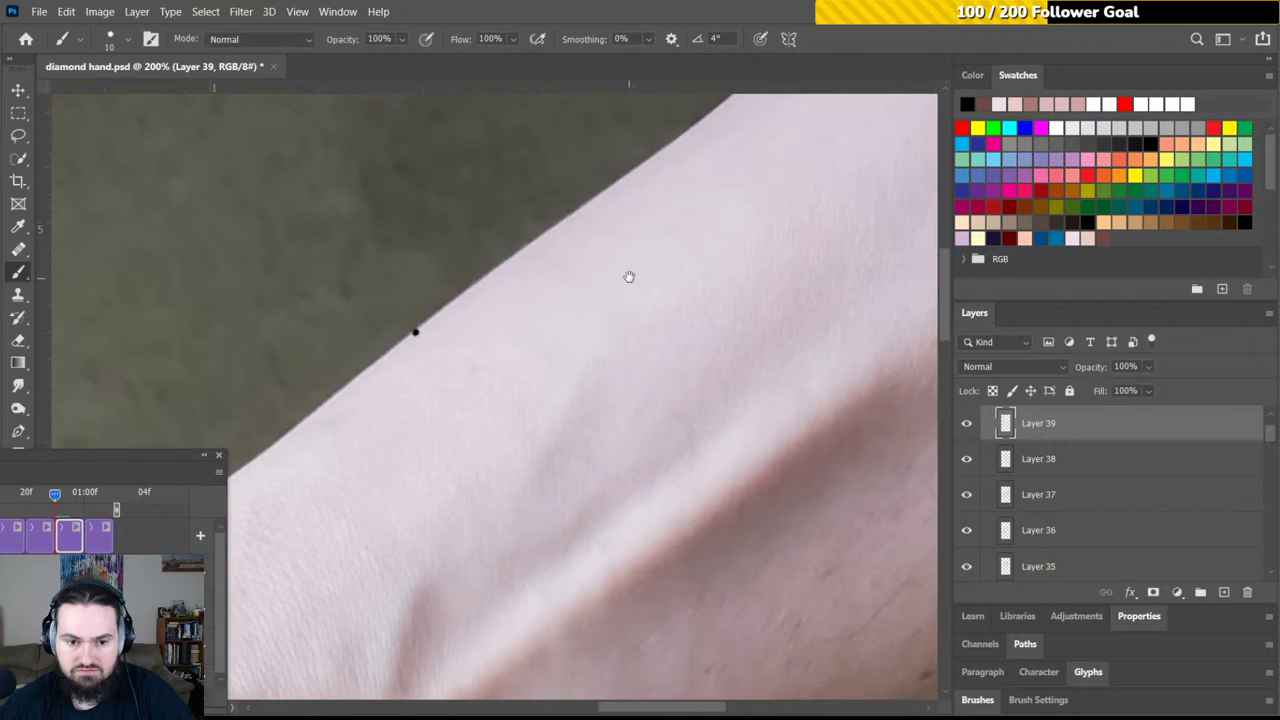
pyautogui.press('r')
pyautogui.moveTo(631, 274)
pyautogui.mouseDown()
pyautogui.moveTo(614, 257)
pyautogui.moveTo(504, 259)
pyautogui.moveTo(409, 394)
pyautogui.moveTo(495, 470)
pyautogui.moveTo(558, 373)
pyautogui.moveTo(540, 314)
pyautogui.moveTo(486, 291)
pyautogui.mouseUp()
pyautogui.press('r')
pyautogui.moveTo(620, 309); pyautogui.dragTo(608, 297)
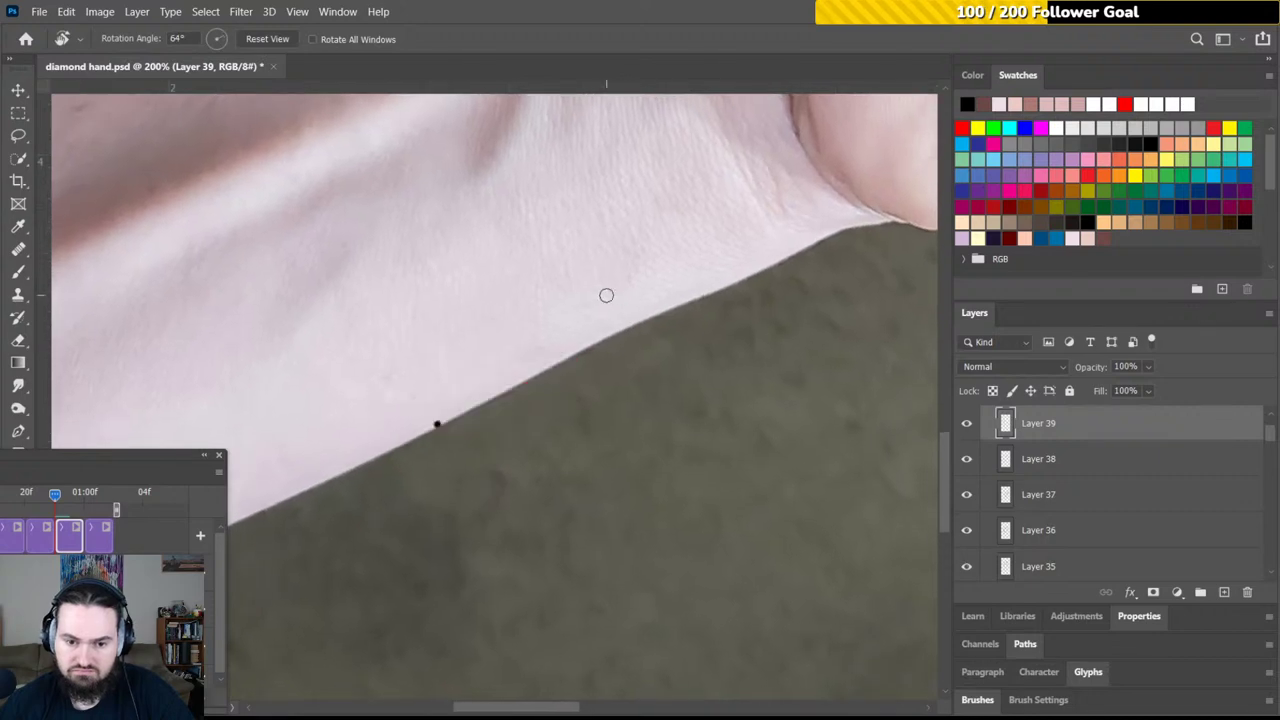
pyautogui.moveTo(614, 366); pyautogui.dragTo(578, 306)
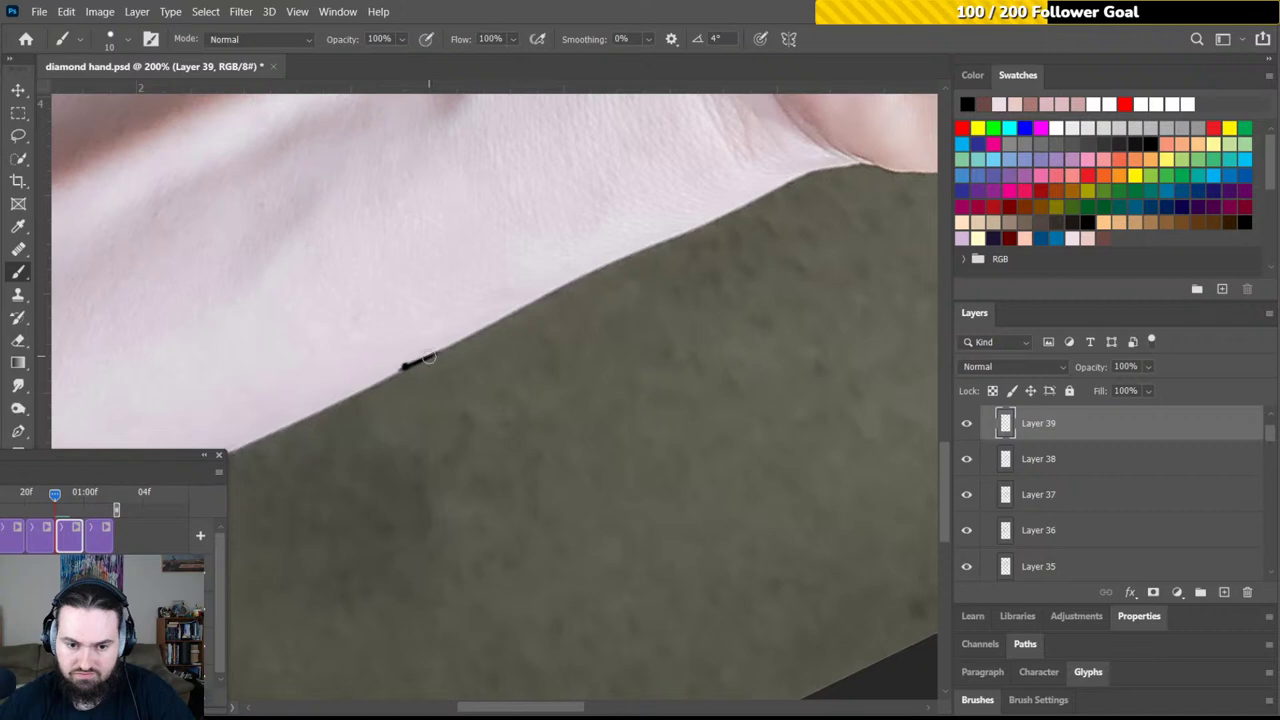
# Erase the blob at the start of the pinky-side stroke and extend the line toward the wrist
pyautogui.press('e')
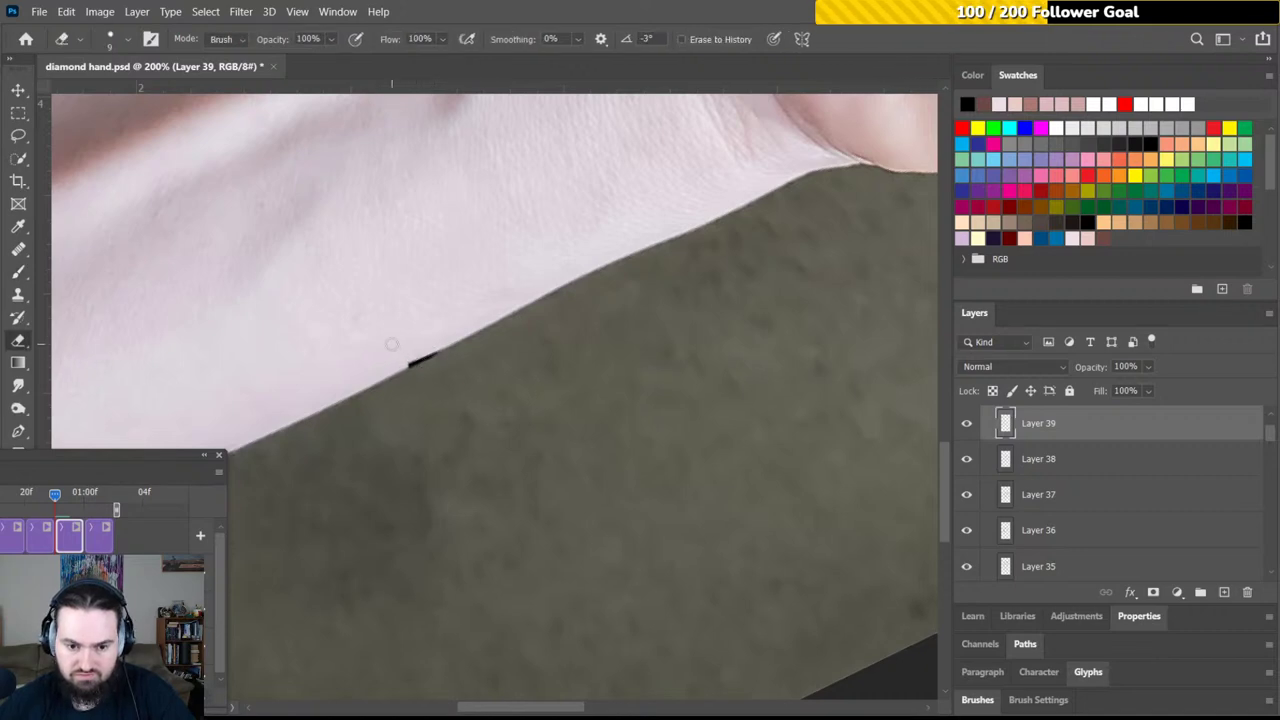
pyautogui.press('b')
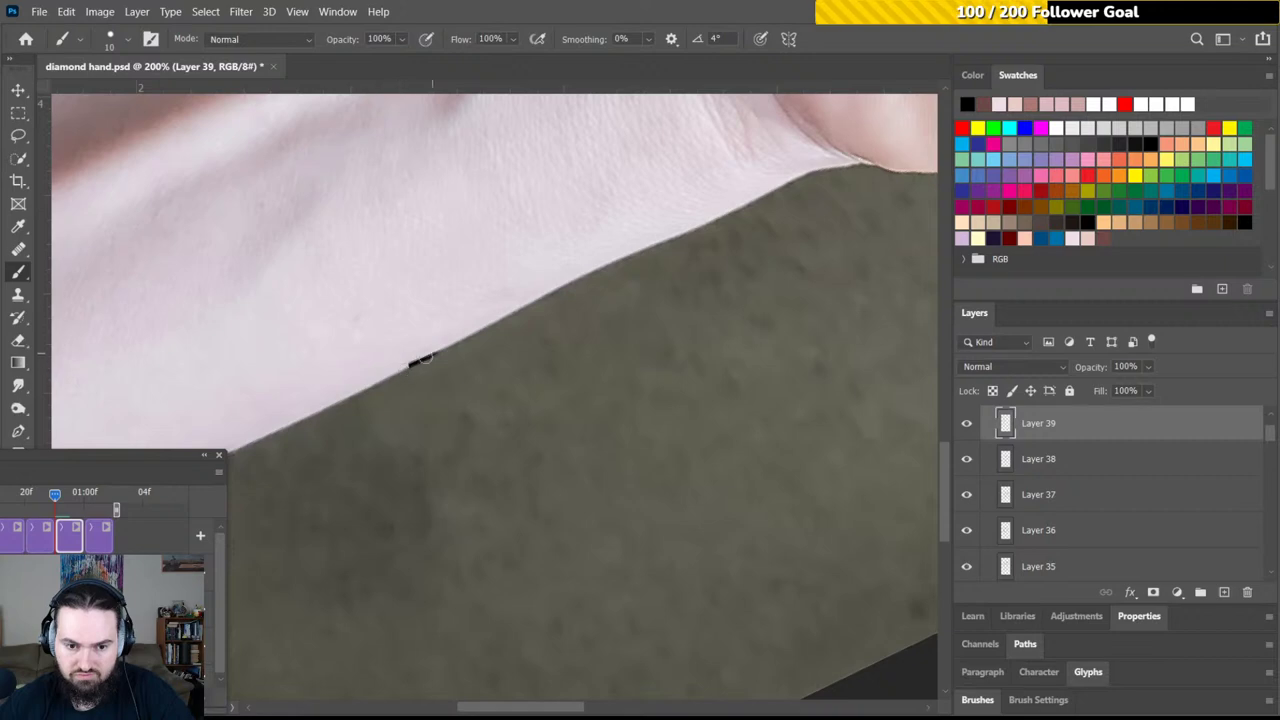
pyautogui.moveTo(406, 367); pyautogui.dragTo(513, 308)
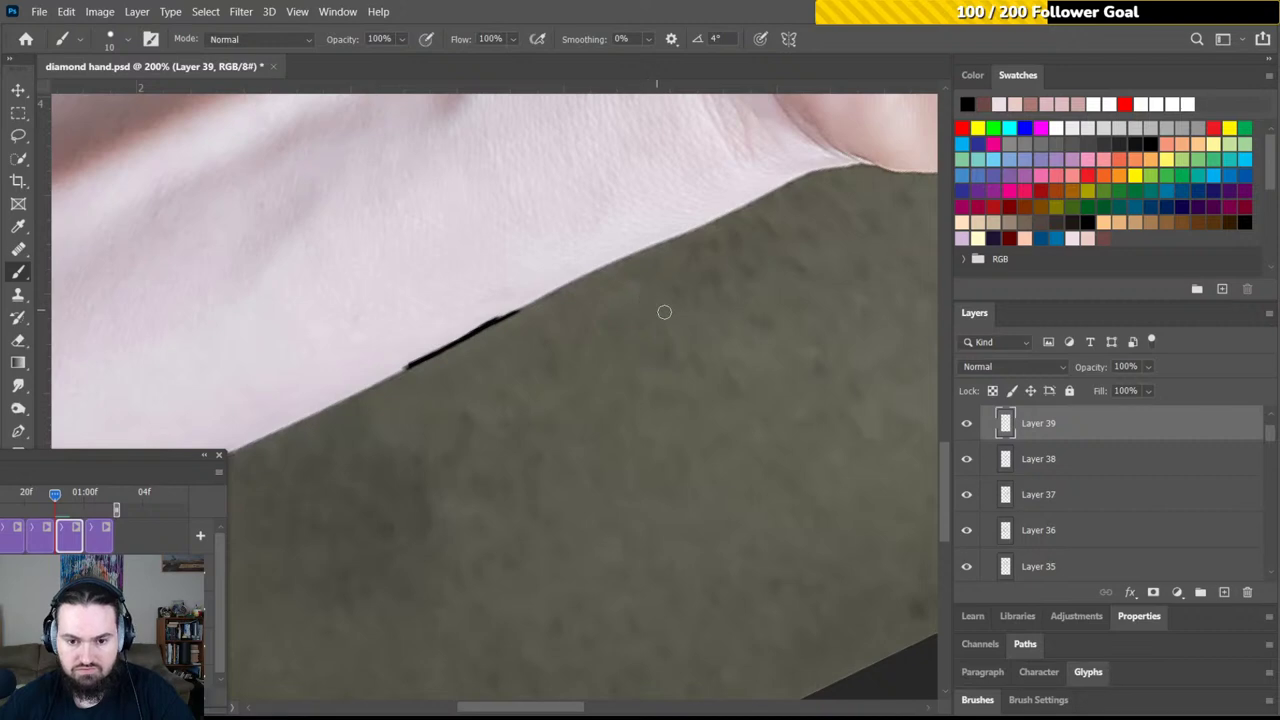
# Draw the next stretch of the pinky-side forearm outline and close the gap to the existing line
pyautogui.moveTo(664, 312); pyautogui.dragTo(586, 357)
pyautogui.press('r')
pyautogui.moveTo(663, 323)
pyautogui.mouseDown()
pyautogui.moveTo(452, 279)
pyautogui.moveTo(366, 400)
pyautogui.moveTo(386, 420)
pyautogui.mouseUp()
pyautogui.press('b')
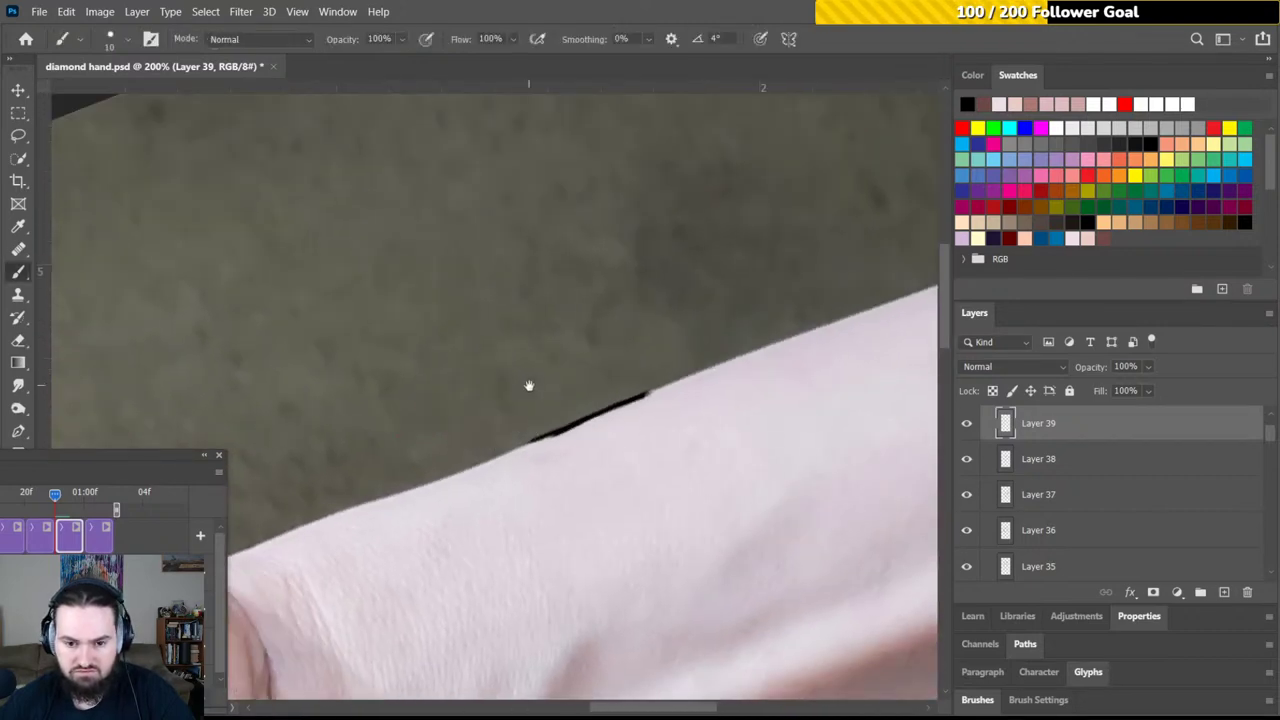
pyautogui.moveTo(529, 386)
pyautogui.mouseDown()
pyautogui.moveTo(600, 237)
pyautogui.moveTo(614, 271)
pyautogui.mouseUp()
pyautogui.press('r')
pyautogui.press('b')
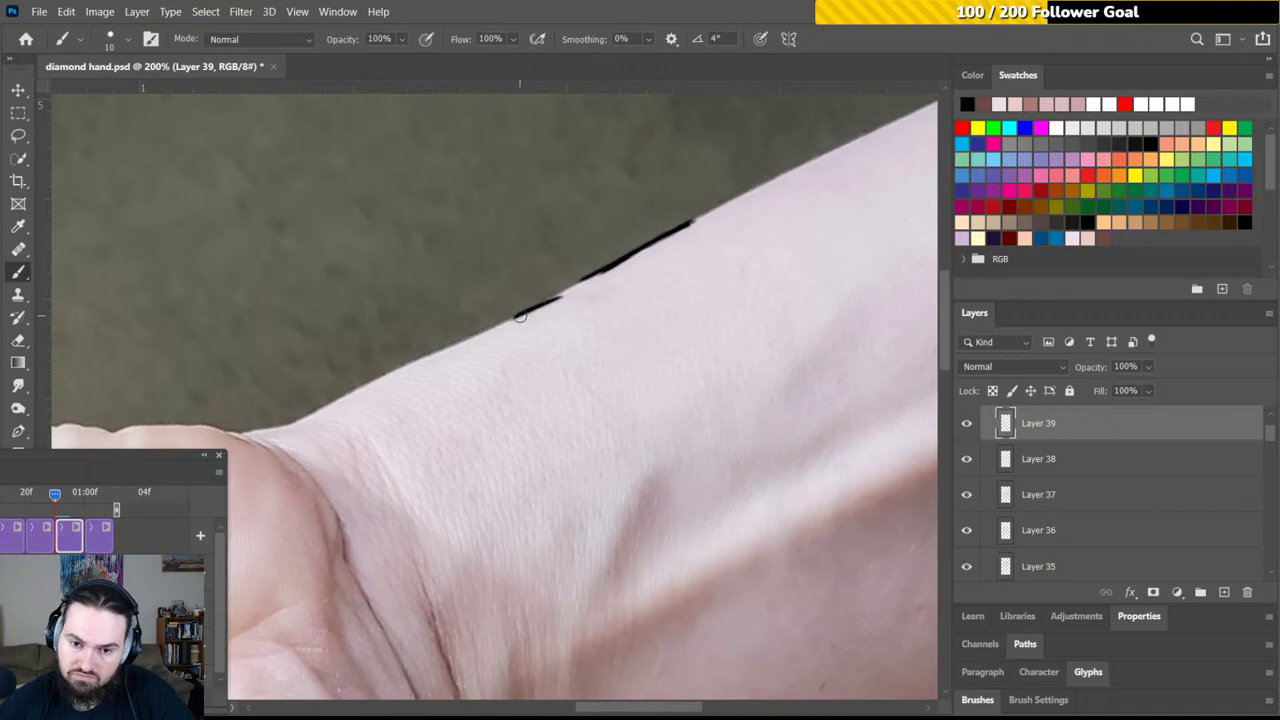
pyautogui.moveTo(563, 295)
pyautogui.mouseDown()
pyautogui.moveTo(526, 313)
pyautogui.moveTo(622, 263)
pyautogui.mouseUp()
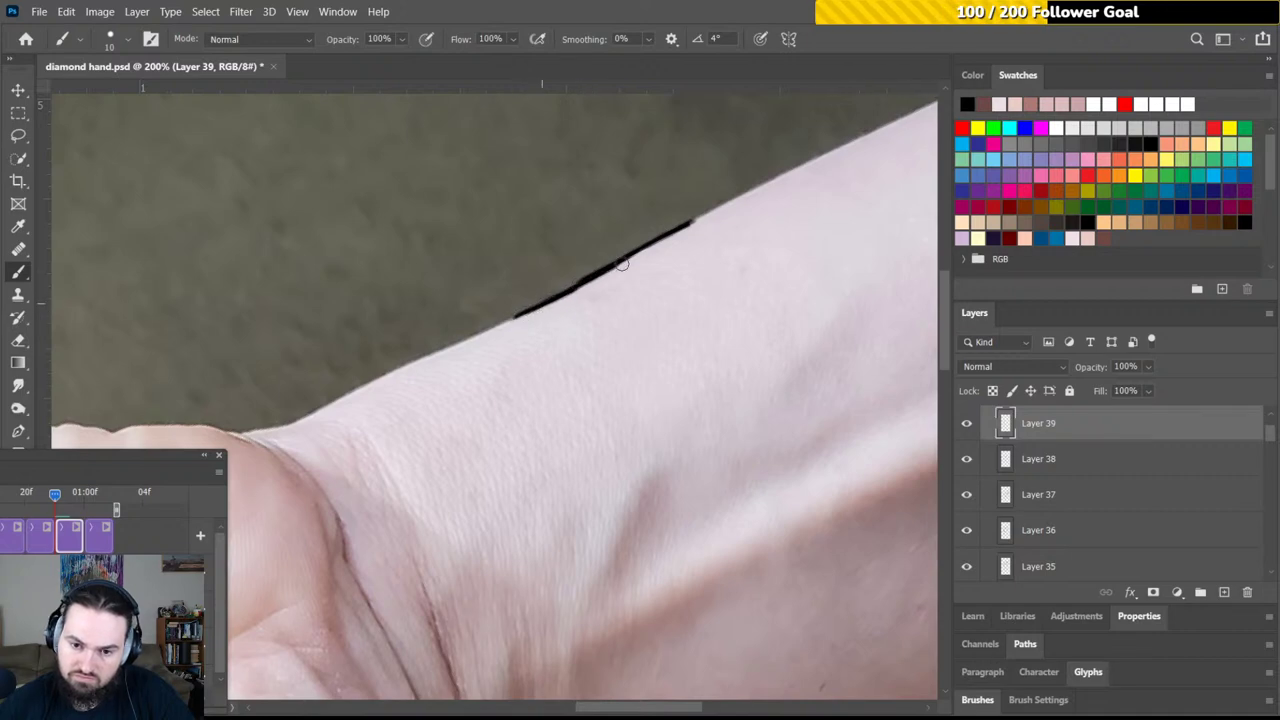
# Continue the pinky-side outline past the wrist to the crease at the heel of the palm
pyautogui.hscroll(-3, 542, 317)
pyautogui.scroll(-2, 626, 300)
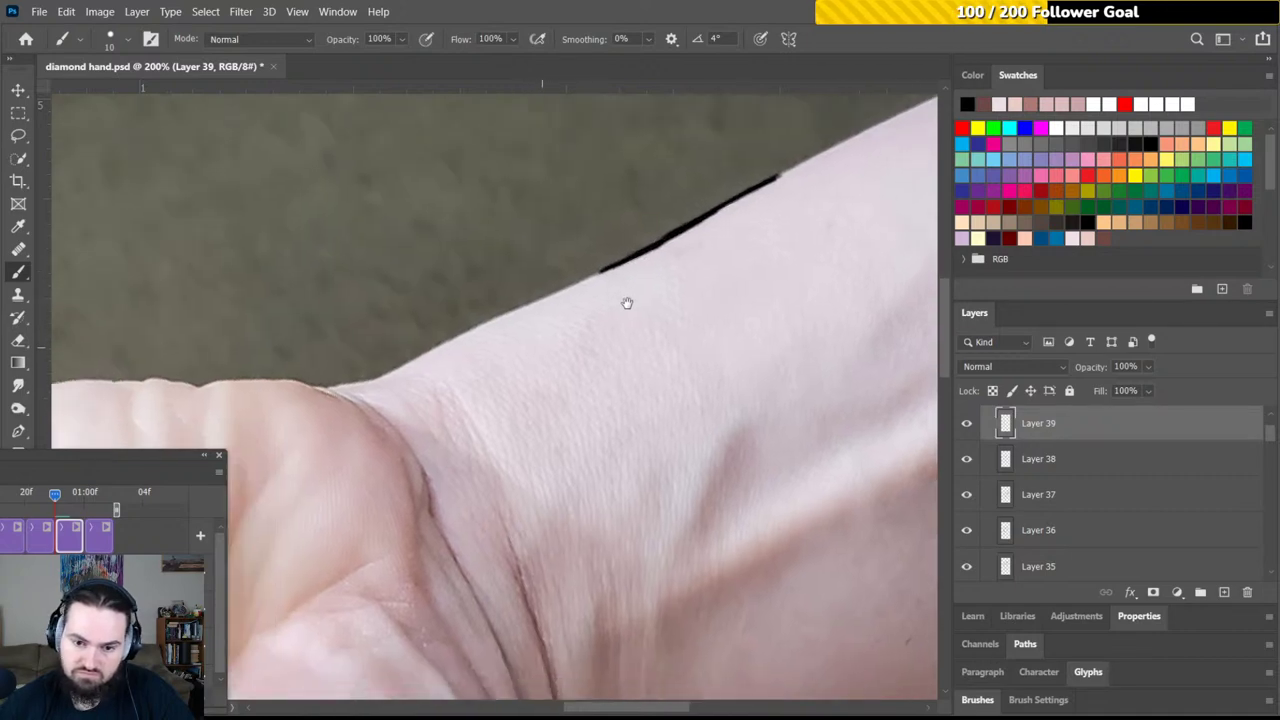
pyautogui.moveTo(440, 340)
pyautogui.mouseDown()
pyautogui.moveTo(486, 311)
pyautogui.moveTo(496, 325)
pyautogui.moveTo(475, 325)
pyautogui.moveTo(582, 272)
pyautogui.moveTo(585, 253)
pyautogui.moveTo(628, 378)
pyautogui.moveTo(594, 370)
pyautogui.moveTo(628, 298)
pyautogui.moveTo(621, 286)
pyautogui.moveTo(578, 271)
pyautogui.moveTo(556, 303)
pyautogui.moveTo(569, 282)
pyautogui.moveTo(548, 312)
pyautogui.mouseUp()
pyautogui.press('r')
pyautogui.press('b')
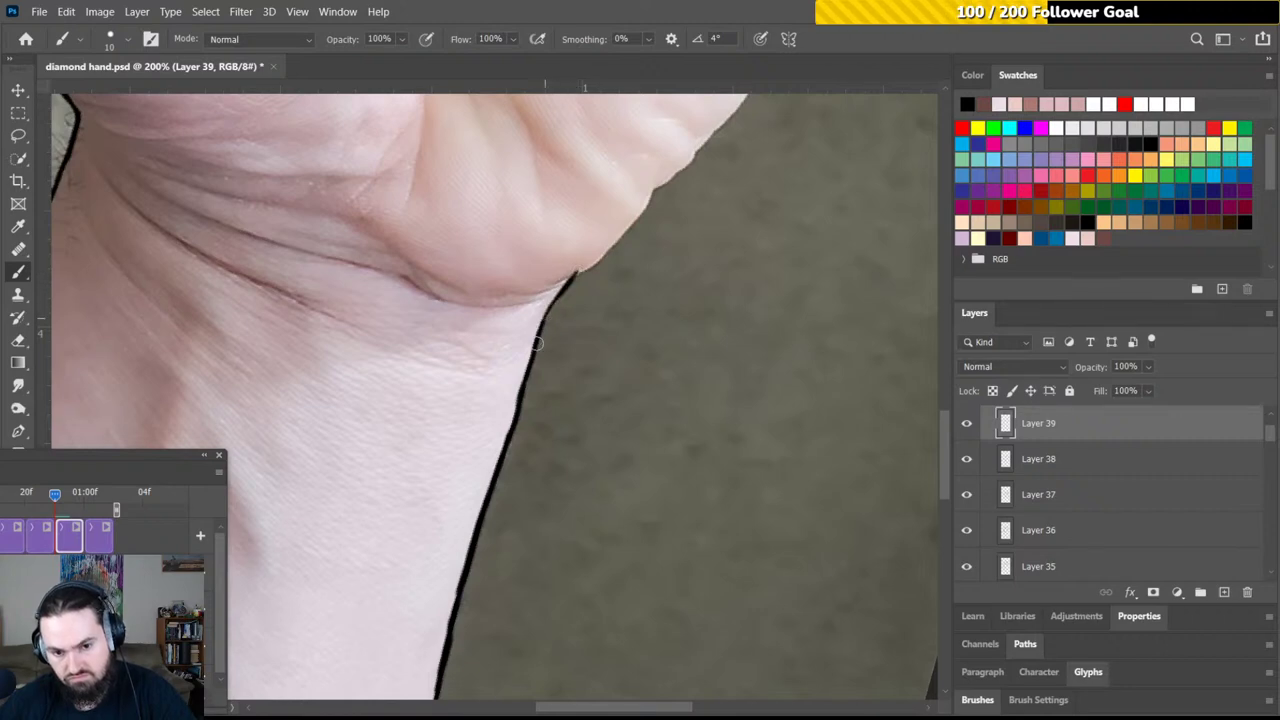
# Trim the tip of the pinky-side outline at the palm-heel crease and save the document
pyautogui.press('e')
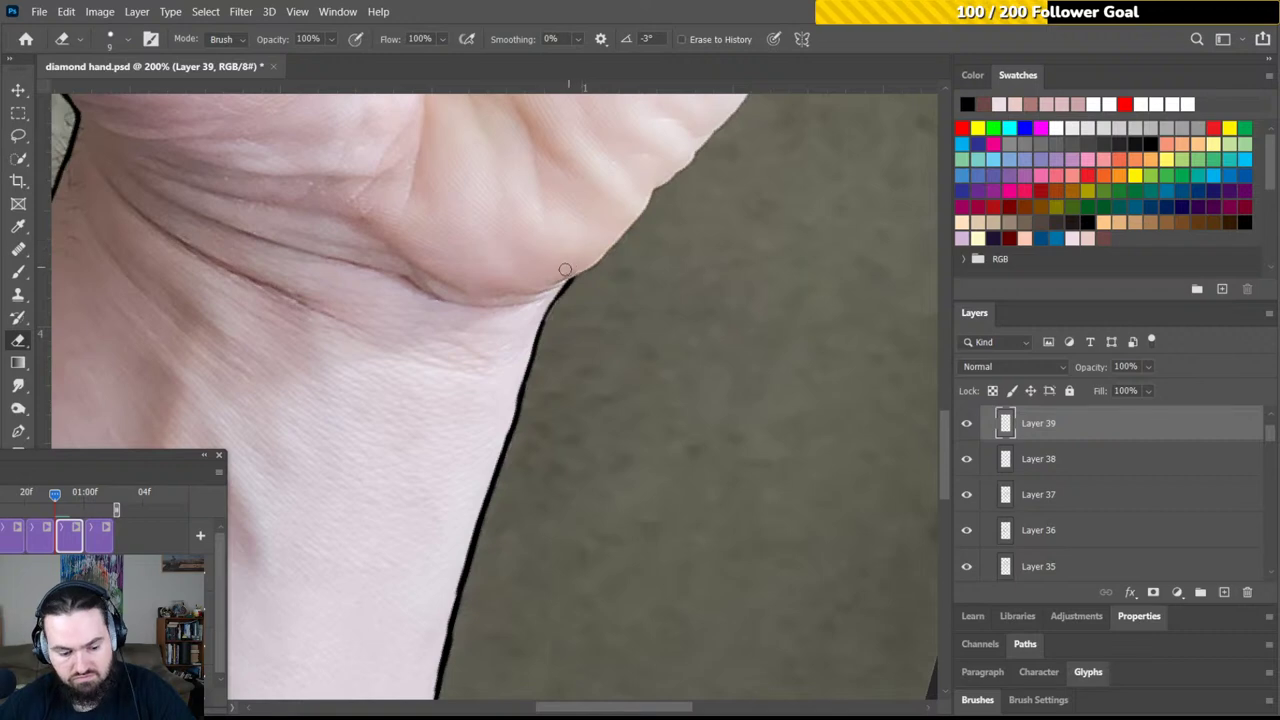
pyautogui.press('b')
pyautogui.hotkey('ctrl', 's')
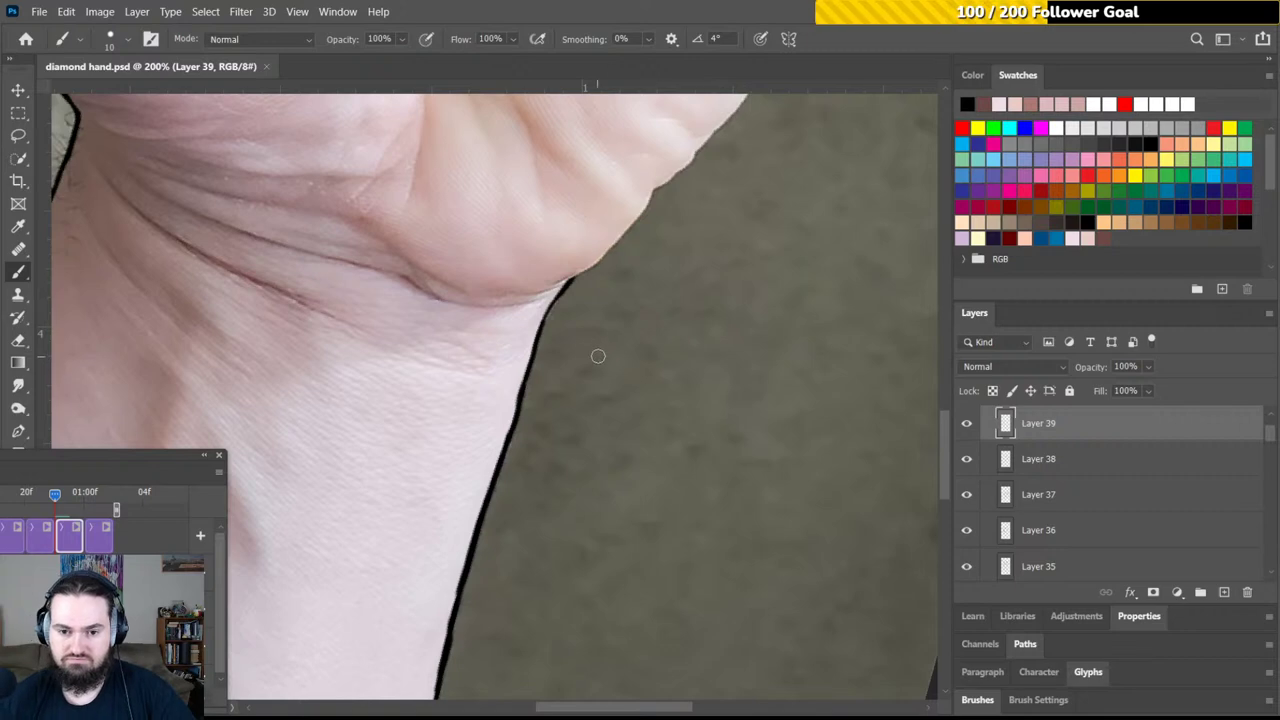
# Continue the black outline around the heel of the palm and along the palm's outer edge to the base of the pinky
pyautogui.moveTo(591, 297); pyautogui.dragTo(529, 365)
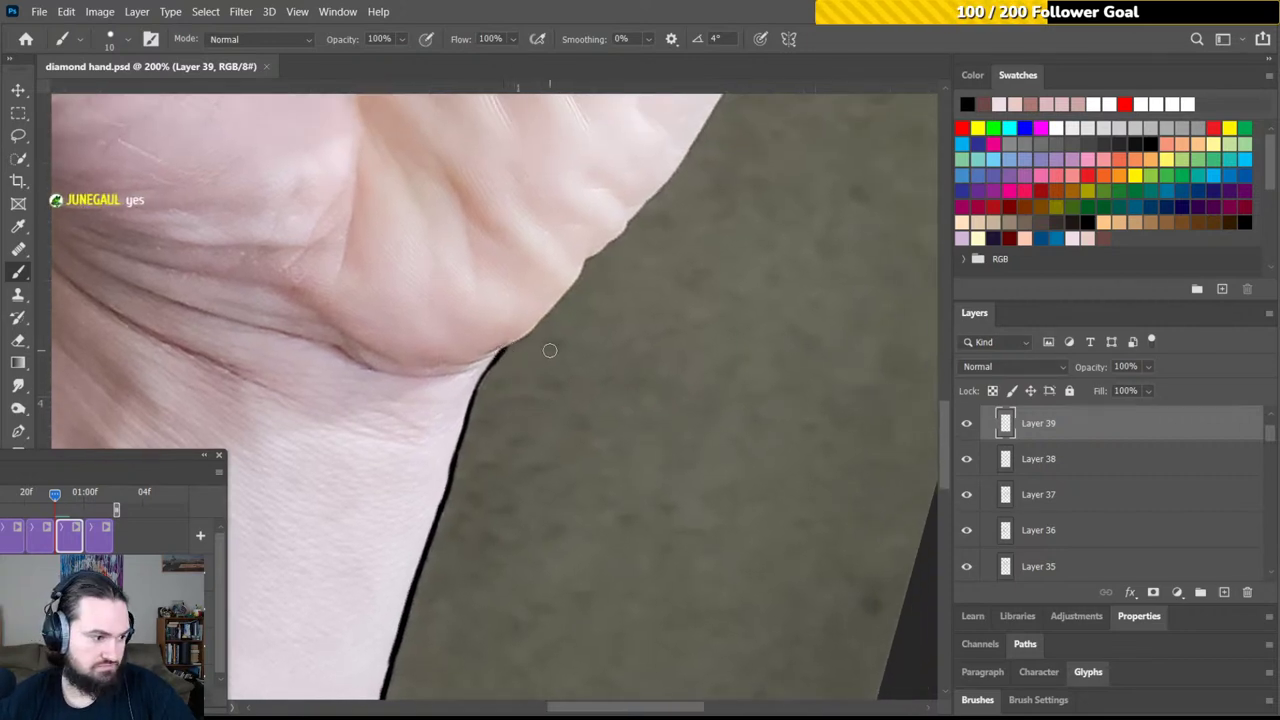
pyautogui.moveTo(502, 352); pyautogui.dragTo(510, 358)
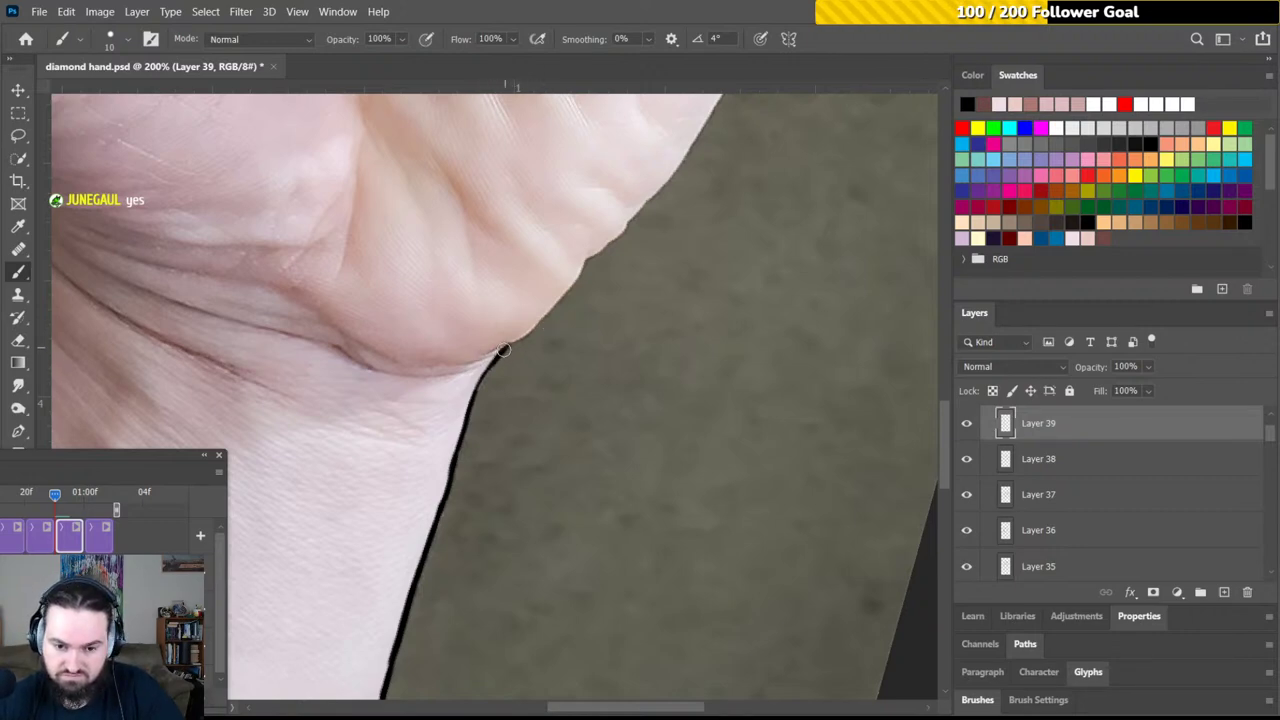
pyautogui.moveTo(503, 350); pyautogui.dragTo(584, 268)
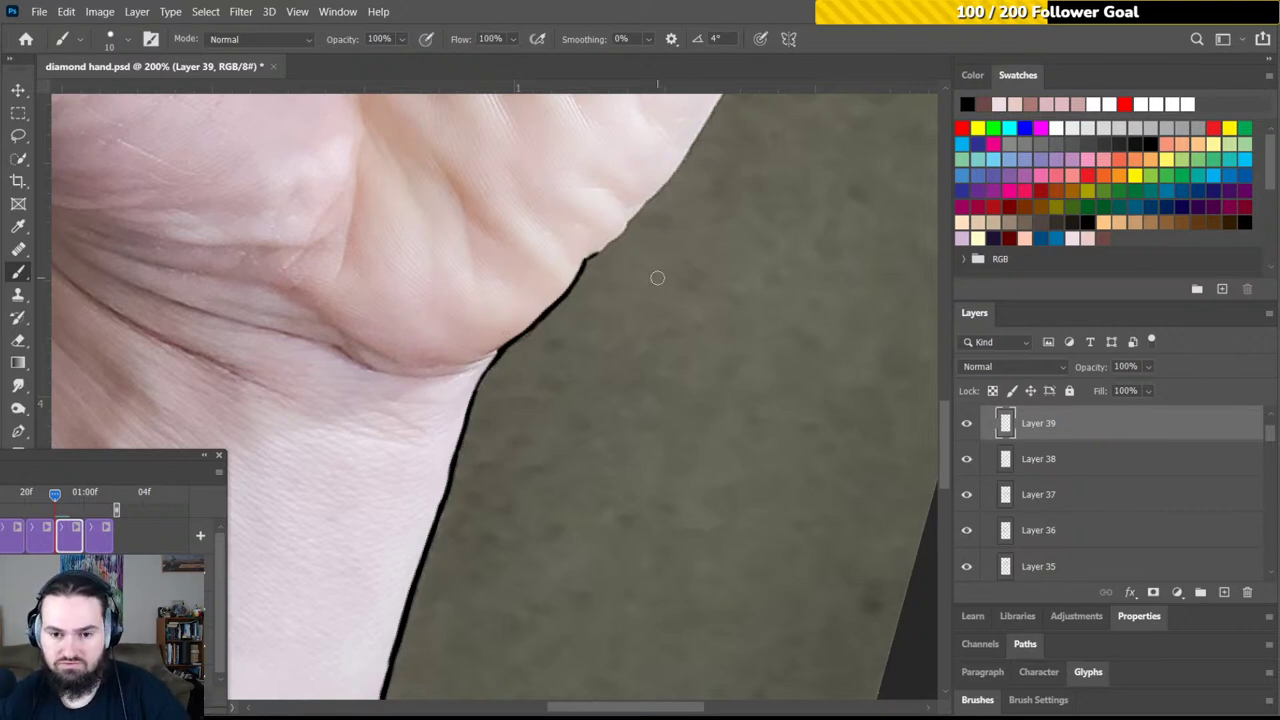
pyautogui.moveTo(651, 277)
pyautogui.mouseDown()
pyautogui.moveTo(574, 314)
pyautogui.moveTo(518, 373)
pyautogui.moveTo(474, 347)
pyautogui.moveTo(572, 224)
pyautogui.moveTo(593, 222)
pyautogui.moveTo(521, 320)
pyautogui.moveTo(528, 286)
pyautogui.moveTo(512, 305)
pyautogui.moveTo(528, 278)
pyautogui.moveTo(585, 216)
pyautogui.moveTo(566, 194)
pyautogui.moveTo(529, 217)
pyautogui.moveTo(654, 320)
pyautogui.moveTo(611, 214)
pyautogui.moveTo(569, 224)
pyautogui.moveTo(682, 249)
pyautogui.moveTo(634, 220)
pyautogui.moveTo(551, 220)
pyautogui.moveTo(594, 277)
pyautogui.moveTo(690, 293)
pyautogui.moveTo(660, 289)
pyautogui.moveTo(624, 257)
pyautogui.moveTo(556, 281)
pyautogui.moveTo(700, 277)
pyautogui.mouseUp()
pyautogui.press('r')
pyautogui.press('r')
pyautogui.press('r')
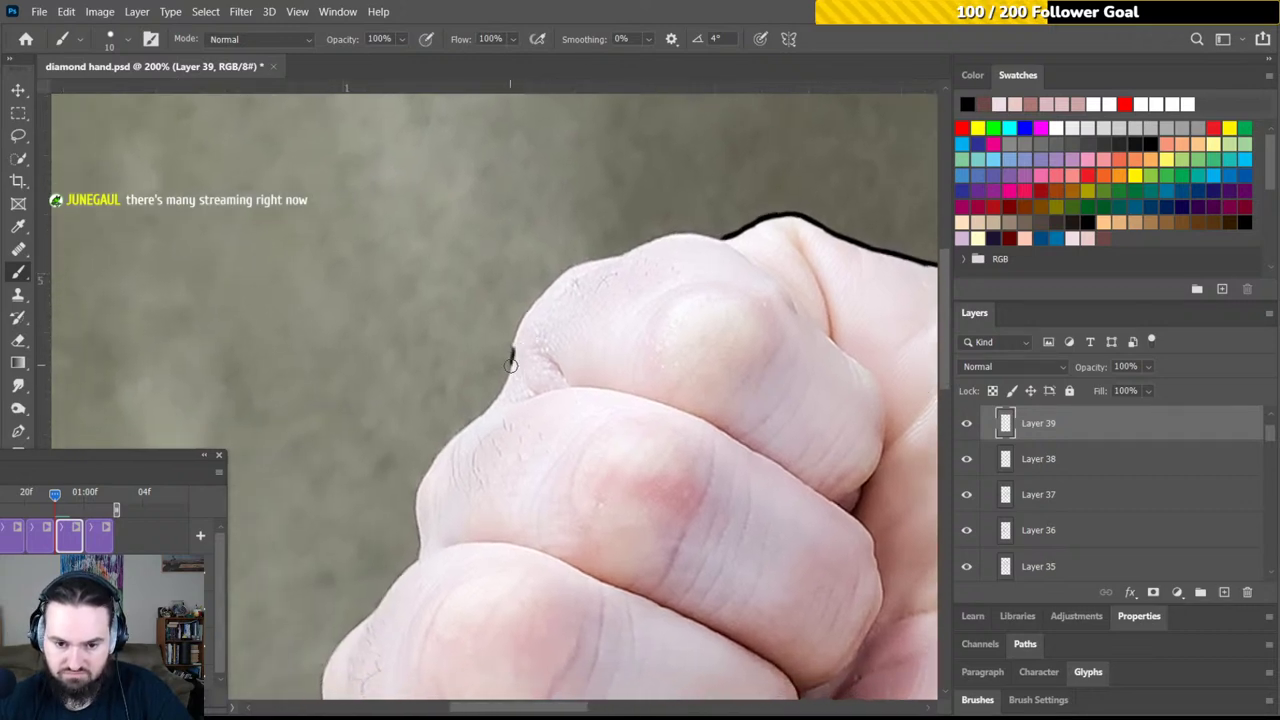
# Outline the back of the pinky knuckle, joining the palm-edge line, and extend it to the ring finger knuckle
pyautogui.moveTo(510, 365)
pyautogui.mouseDown()
pyautogui.moveTo(548, 286)
pyautogui.moveTo(531, 308)
pyautogui.moveTo(567, 281)
pyautogui.mouseUp()
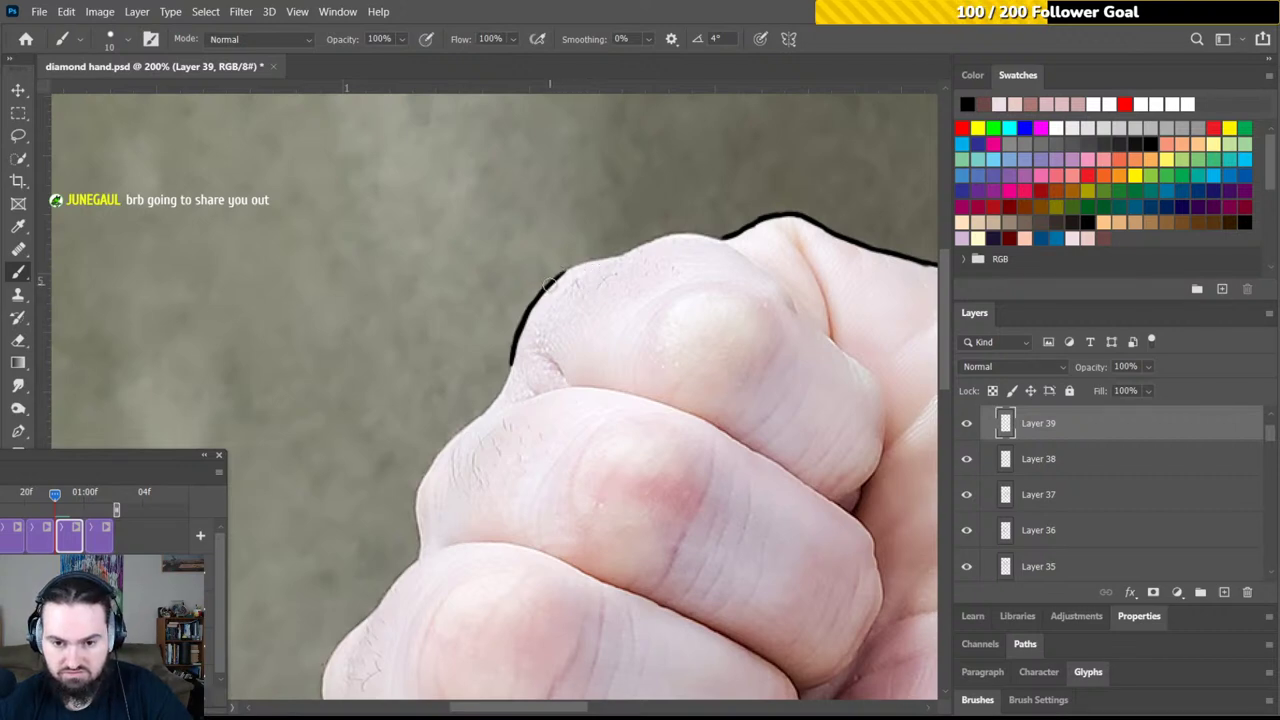
pyautogui.moveTo(548, 285)
pyautogui.mouseDown()
pyautogui.moveTo(652, 240)
pyautogui.moveTo(712, 237)
pyautogui.mouseUp()
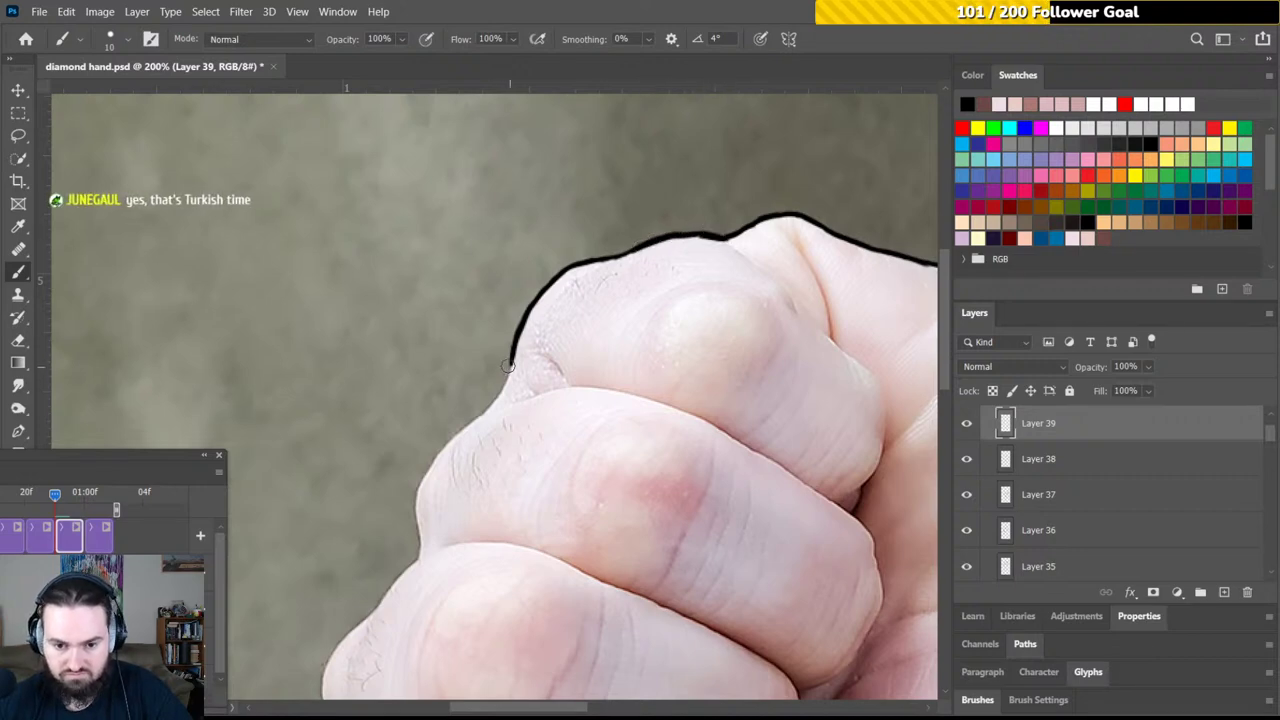
pyautogui.moveTo(510, 358)
pyautogui.mouseDown()
pyautogui.moveTo(466, 425)
pyautogui.moveTo(484, 413)
pyautogui.moveTo(455, 437)
pyautogui.mouseUp()
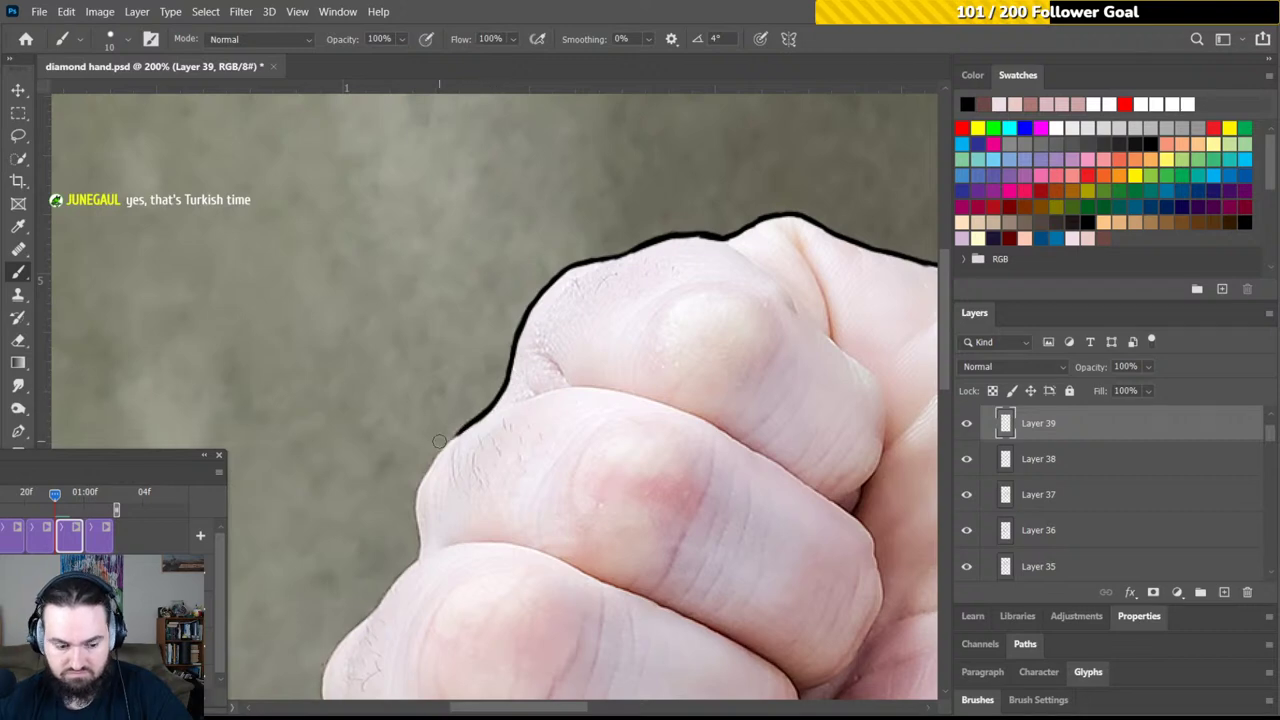
# Draw the skin-fold lines at the base of the pinky and the palm-side edge of the curled pinky
pyautogui.press('r')
pyautogui.moveTo(663, 289)
pyautogui.mouseDown()
pyautogui.moveTo(523, 260)
pyautogui.moveTo(569, 411)
pyautogui.mouseUp()
pyautogui.press('r')
pyautogui.moveTo(659, 286)
pyautogui.mouseDown()
pyautogui.moveTo(623, 270)
pyautogui.moveTo(569, 273)
pyautogui.moveTo(628, 288)
pyautogui.moveTo(525, 284)
pyautogui.moveTo(509, 297)
pyautogui.moveTo(612, 231)
pyautogui.mouseUp()
pyautogui.hscroll(-5, 603, 289)
pyautogui.moveTo(525, 276)
pyautogui.mouseDown()
pyautogui.moveTo(545, 321)
pyautogui.moveTo(534, 336)
pyautogui.moveTo(593, 268)
pyautogui.mouseUp()
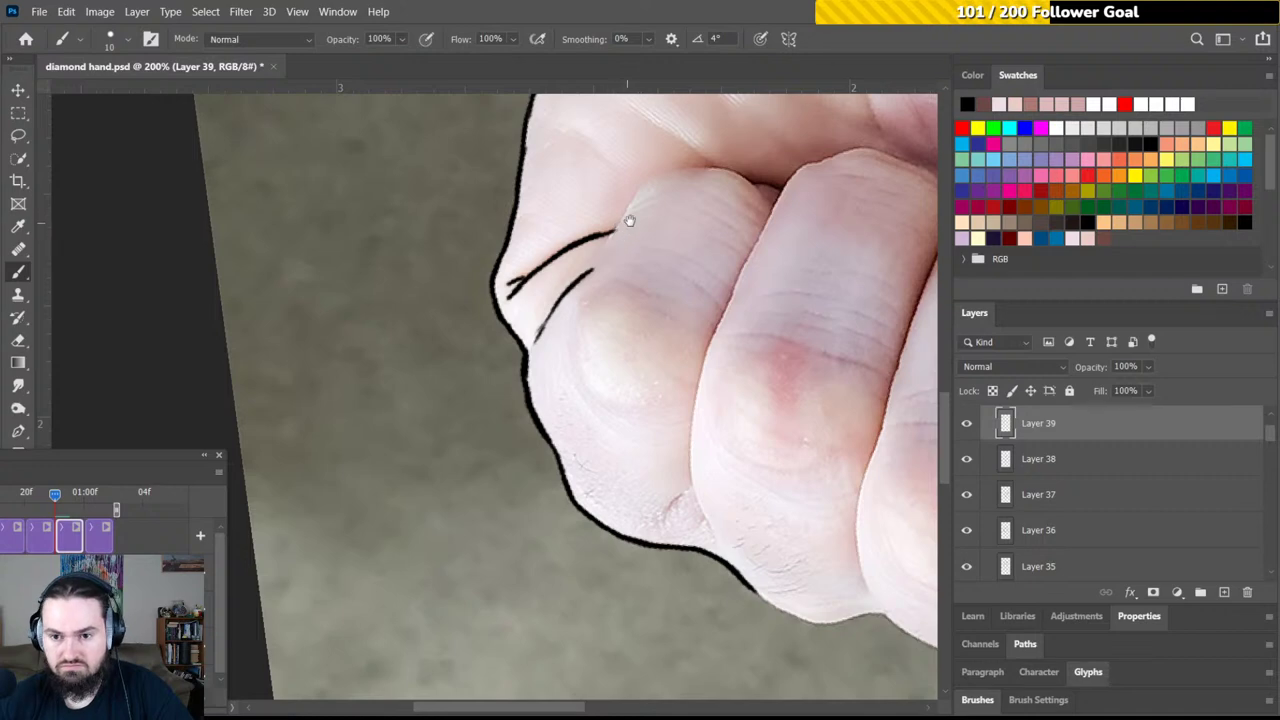
pyautogui.moveTo(629, 220)
pyautogui.mouseDown()
pyautogui.moveTo(610, 290)
pyautogui.moveTo(615, 262)
pyautogui.moveTo(578, 324)
pyautogui.mouseUp()
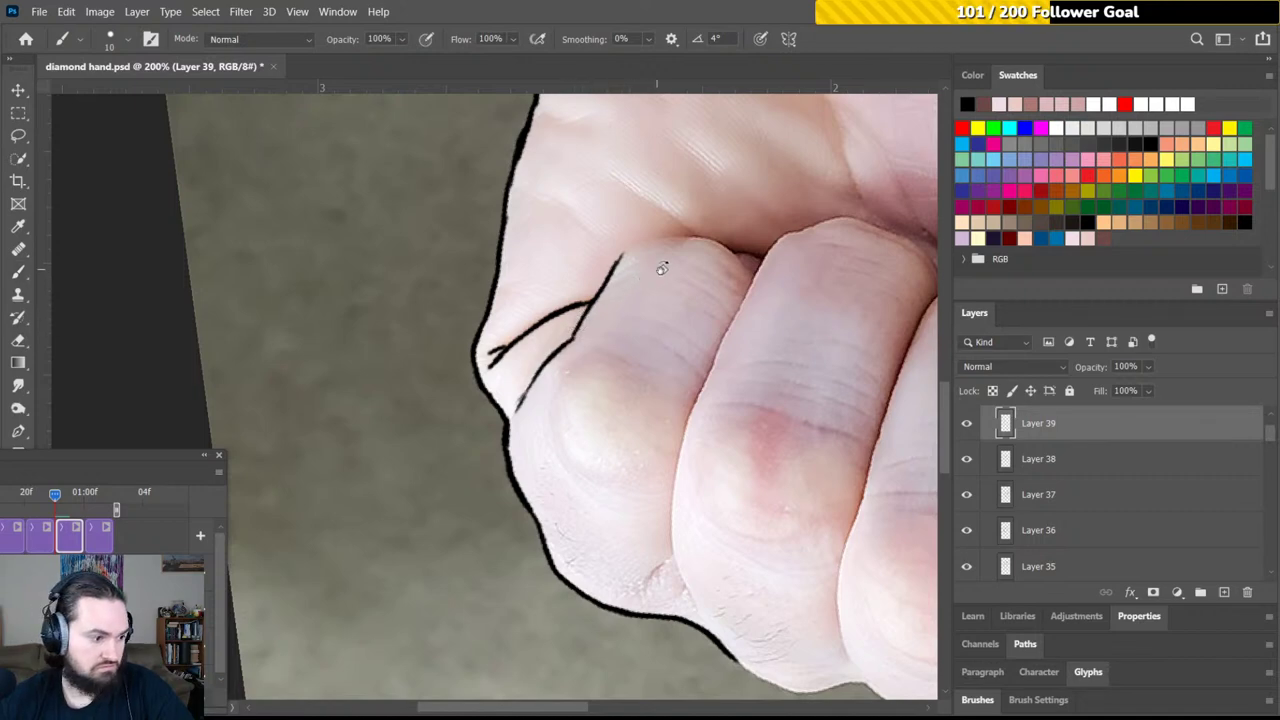
# Outline the rounded end of the curled pinky from its side edge up to the ring finger
pyautogui.press('r')
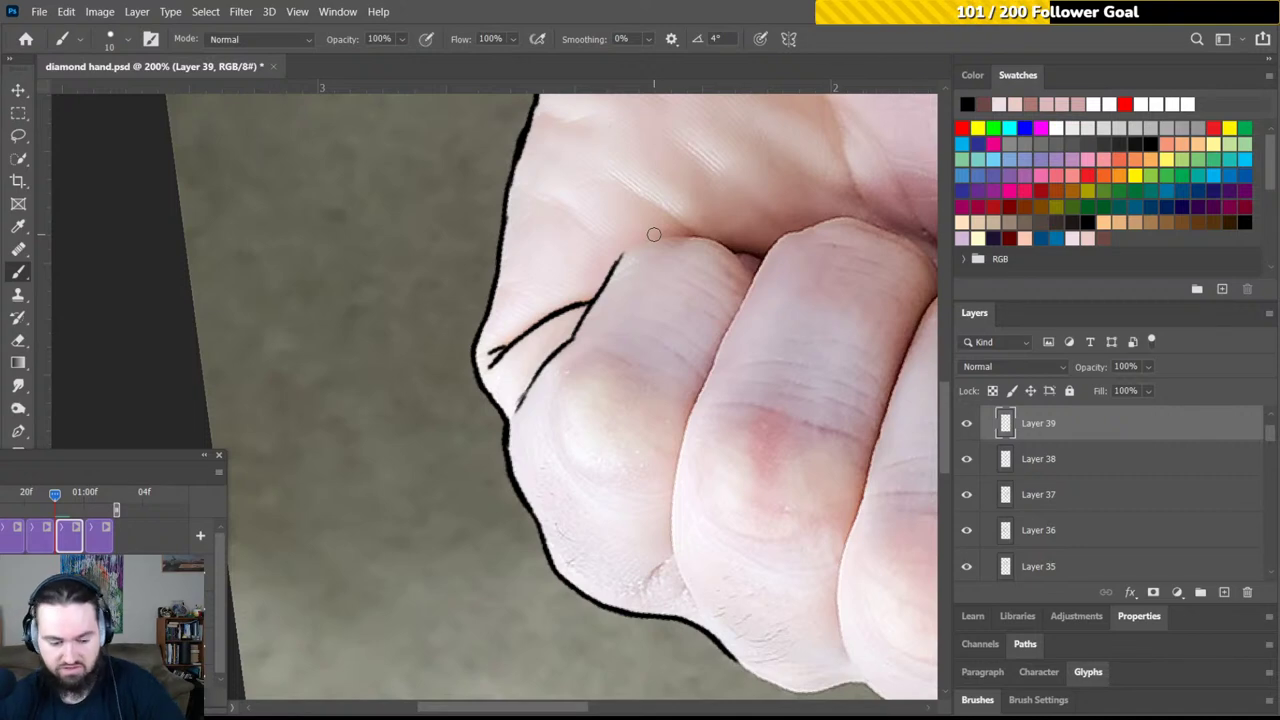
pyautogui.moveTo(686, 223)
pyautogui.mouseDown()
pyautogui.moveTo(626, 265)
pyautogui.moveTo(600, 260)
pyautogui.moveTo(537, 293)
pyautogui.moveTo(603, 371)
pyautogui.moveTo(629, 286)
pyautogui.moveTo(574, 277)
pyautogui.mouseUp()
pyautogui.press('r')
pyautogui.press('b')
pyautogui.press('r')
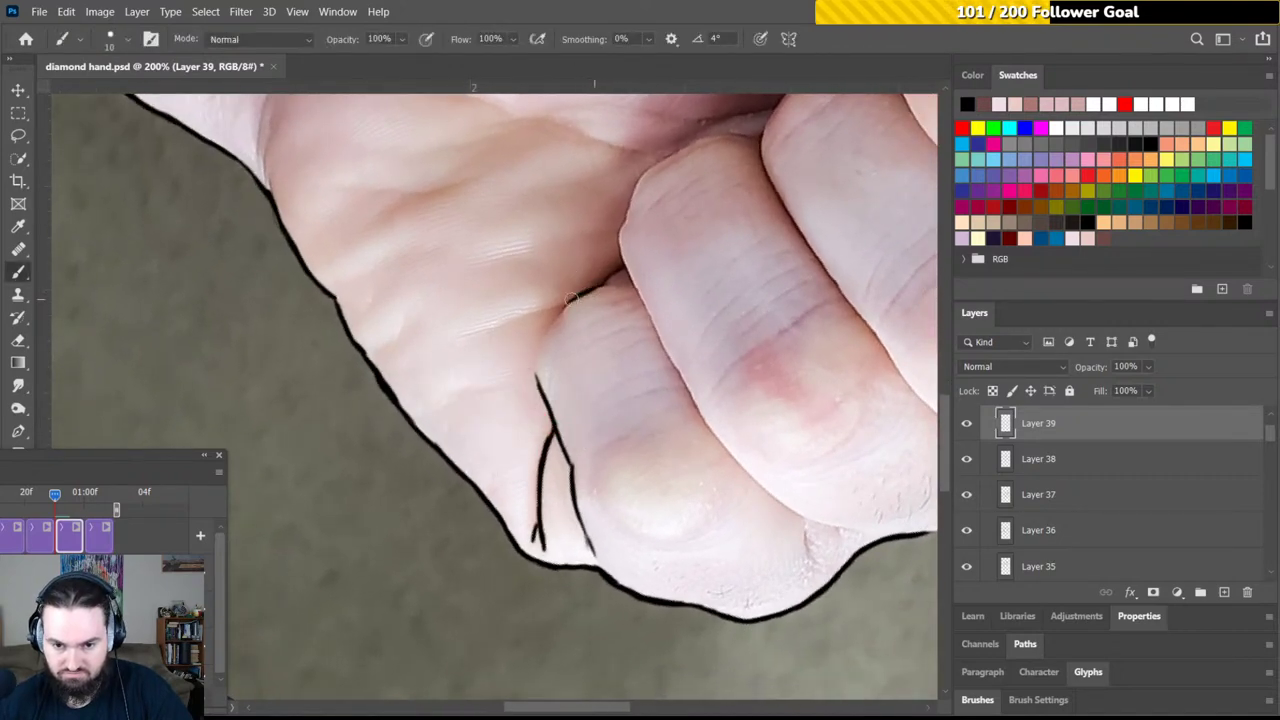
pyautogui.moveTo(570, 298)
pyautogui.mouseDown()
pyautogui.moveTo(592, 288)
pyautogui.moveTo(538, 355)
pyautogui.mouseUp()
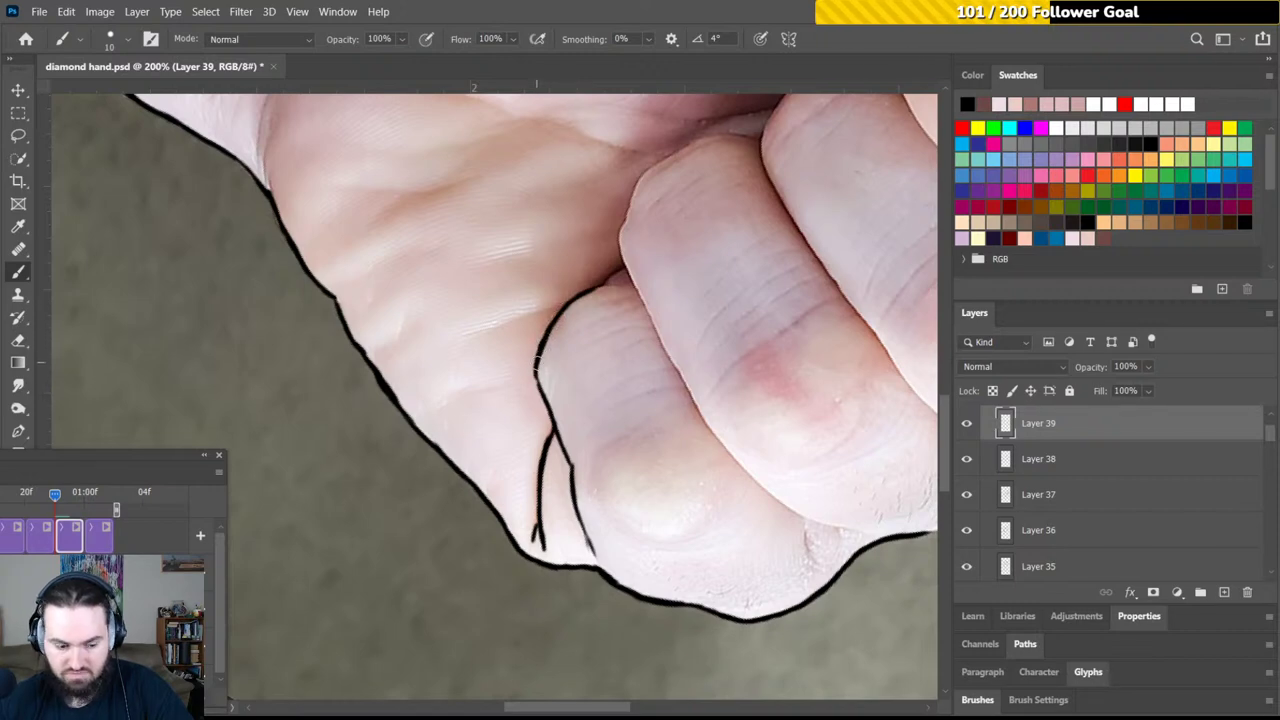
pyautogui.moveTo(651, 283)
pyautogui.mouseDown()
pyautogui.moveTo(611, 266)
pyautogui.moveTo(574, 347)
pyautogui.mouseUp()
pyautogui.press('r')
pyautogui.moveTo(674, 303); pyautogui.dragTo(597, 228)
pyautogui.press('b')
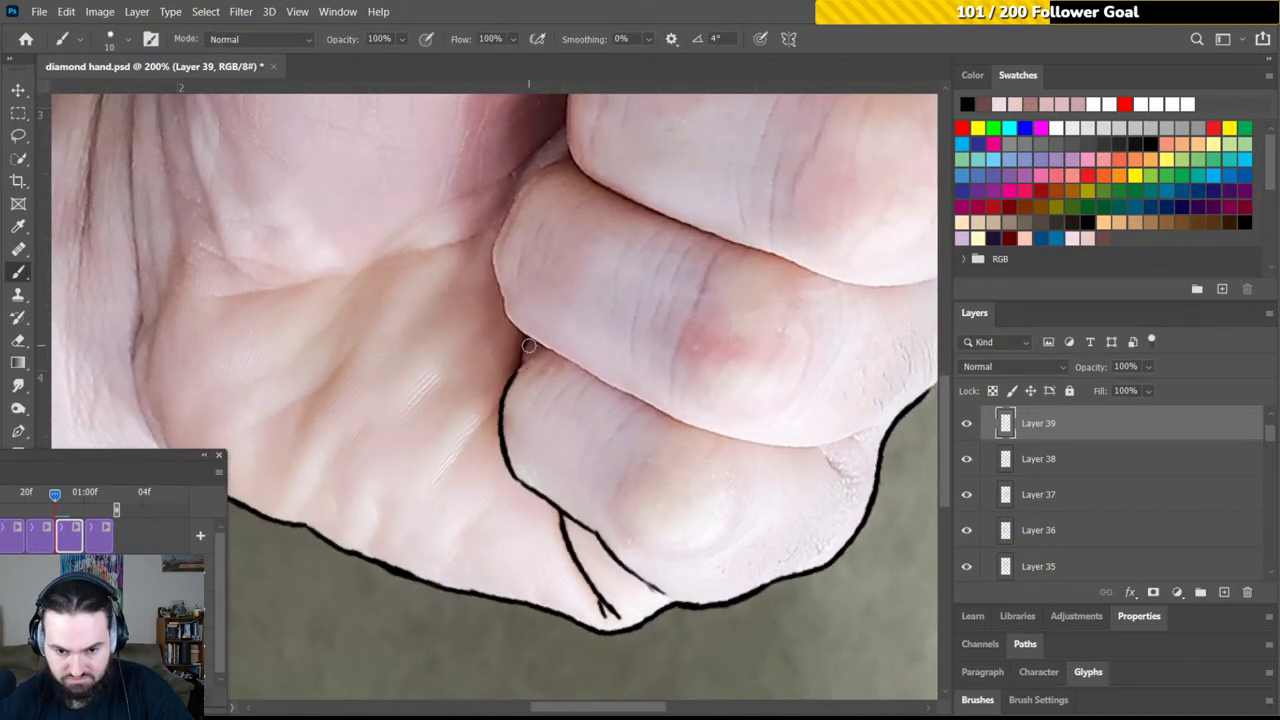
pyautogui.click(528, 342)
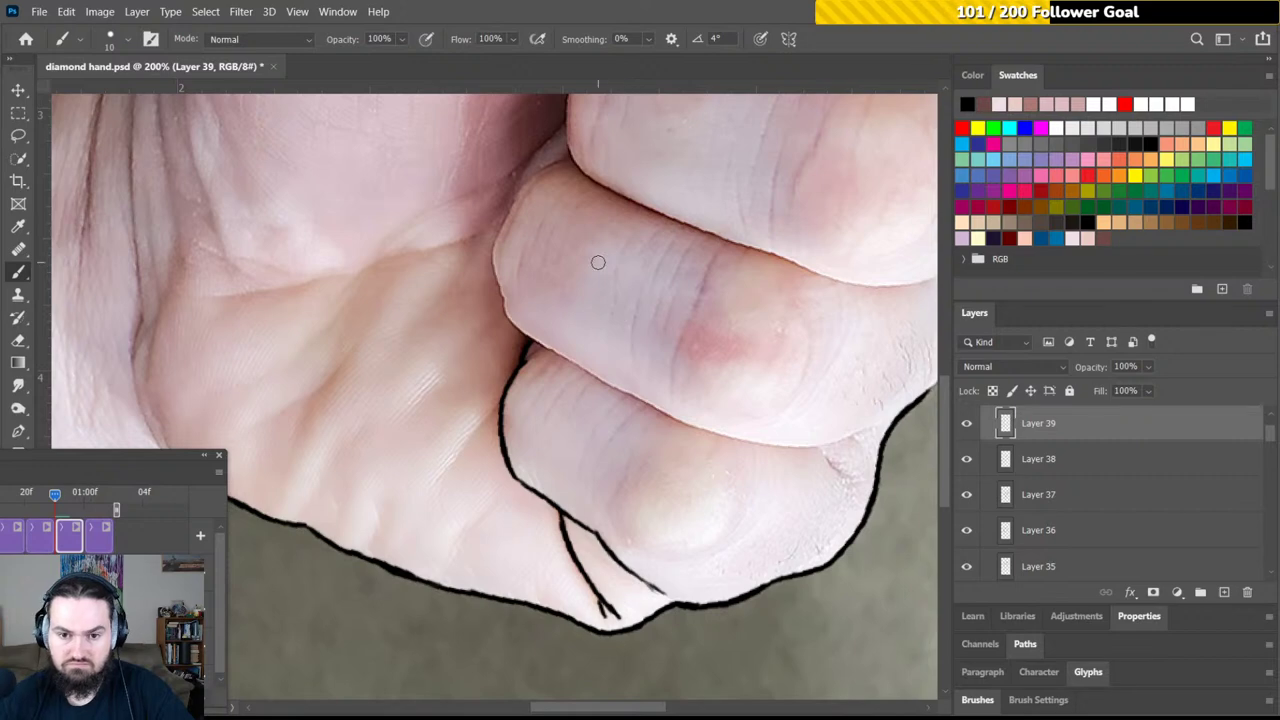
# Outline the rounded end of the curled ring finger from the middle finger down to the pinky
pyautogui.moveTo(547, 200); pyautogui.dragTo(565, 270)
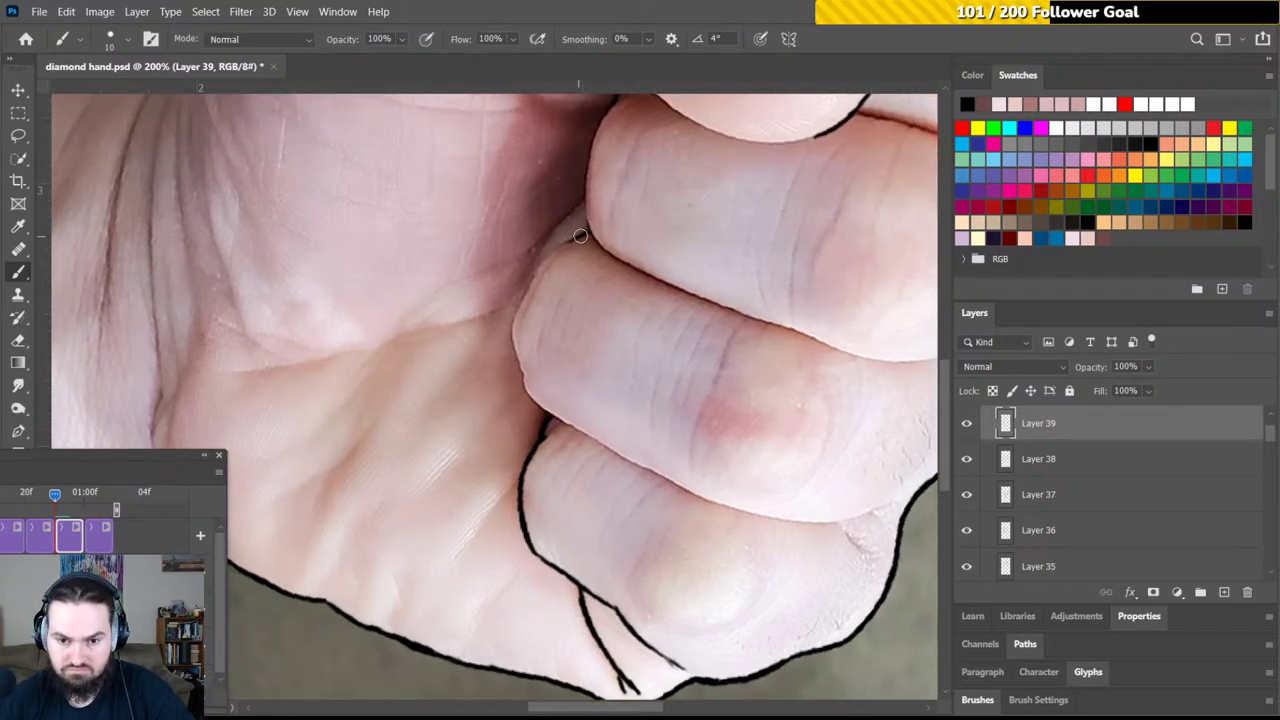
pyautogui.moveTo(586, 229)
pyautogui.mouseDown()
pyautogui.moveTo(520, 301)
pyautogui.moveTo(641, 289)
pyautogui.moveTo(662, 307)
pyautogui.moveTo(573, 367)
pyautogui.moveTo(545, 254)
pyautogui.moveTo(606, 262)
pyautogui.moveTo(559, 246)
pyautogui.moveTo(519, 299)
pyautogui.moveTo(534, 277)
pyautogui.moveTo(518, 324)
pyautogui.moveTo(517, 311)
pyautogui.moveTo(525, 386)
pyautogui.mouseUp()
pyautogui.press('r')
pyautogui.press('r')
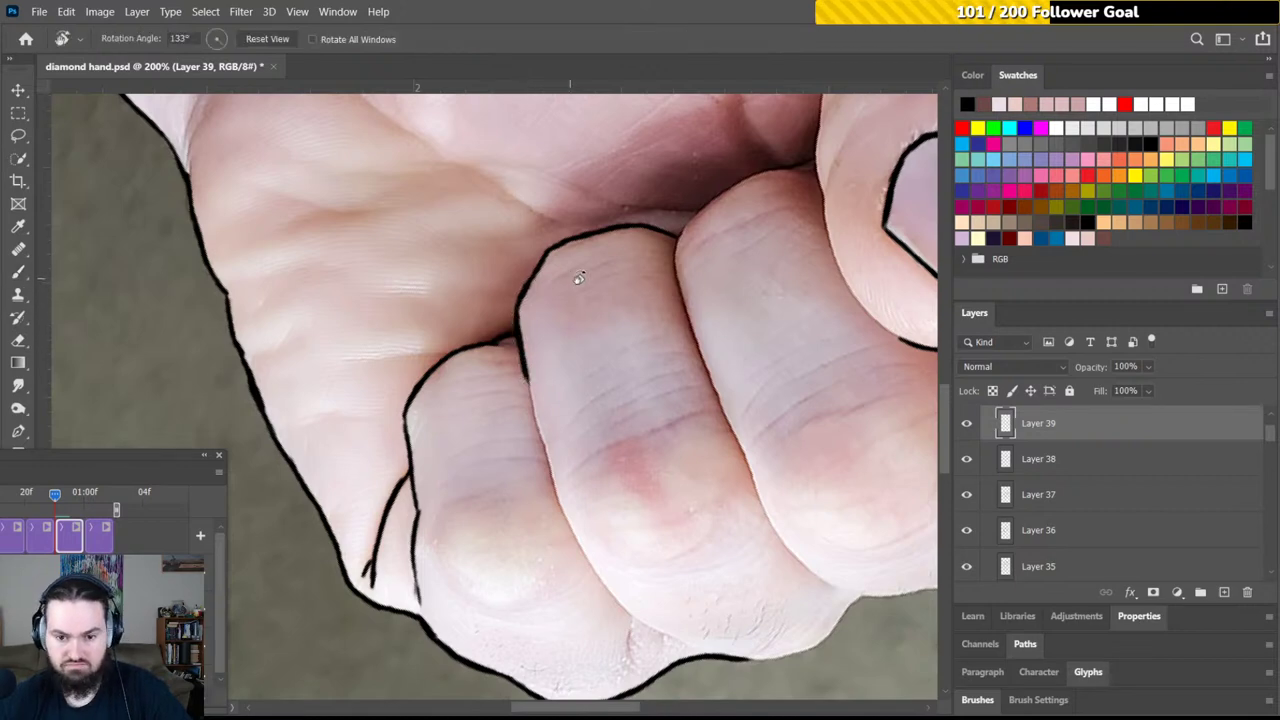
pyautogui.moveTo(574, 284); pyautogui.dragTo(700, 346)
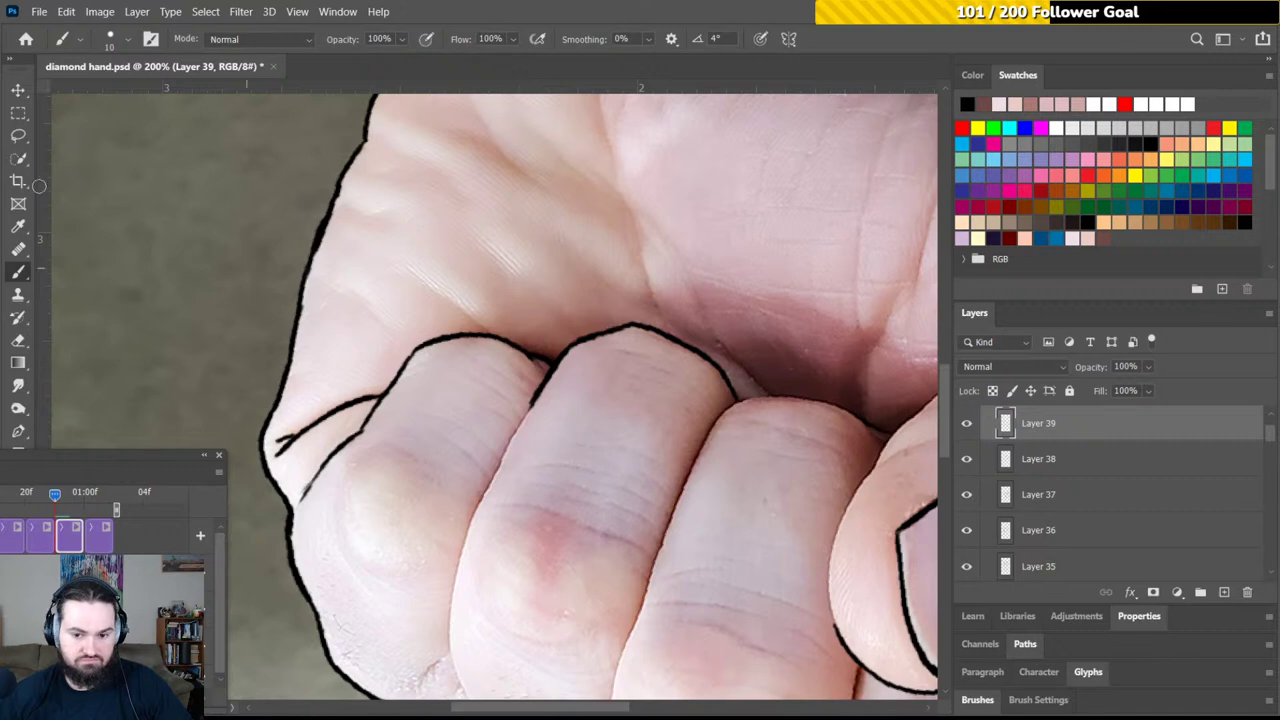
pyautogui.click(536, 376)
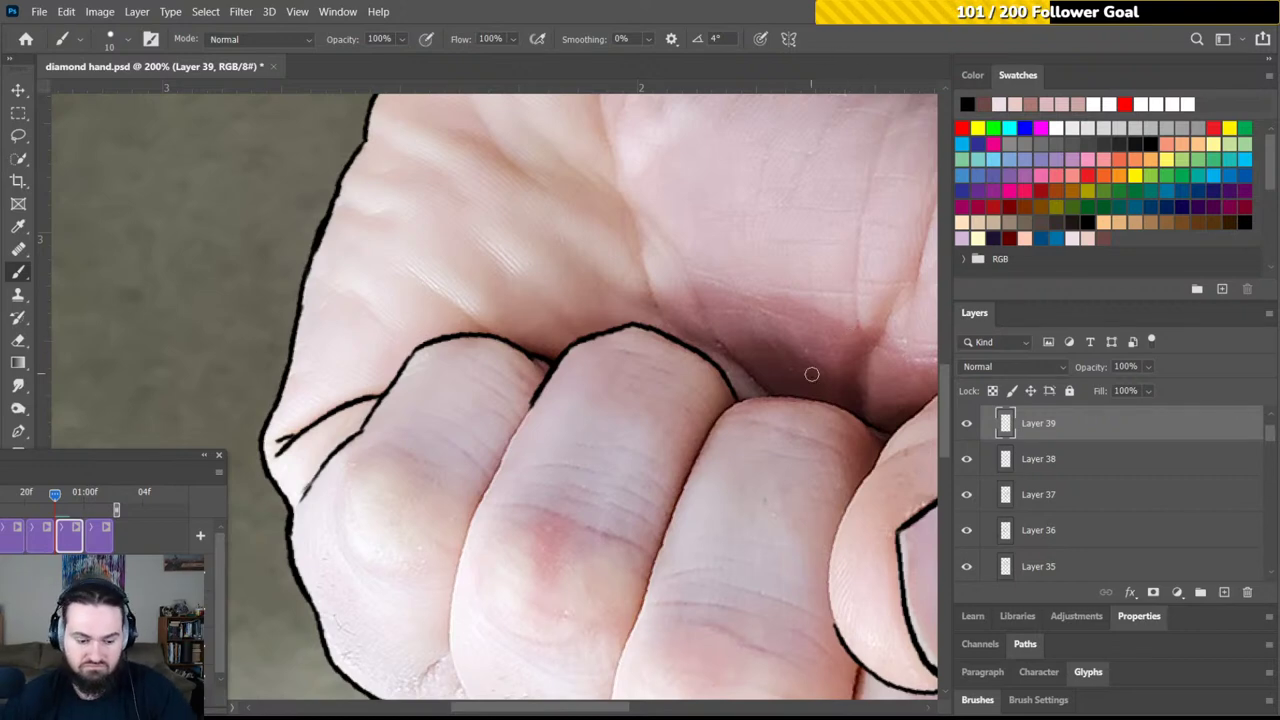
# Trace the dividing line between the pinky and ring finger down past the ring knuckle
pyautogui.moveTo(577, 414); pyautogui.dragTo(629, 291)
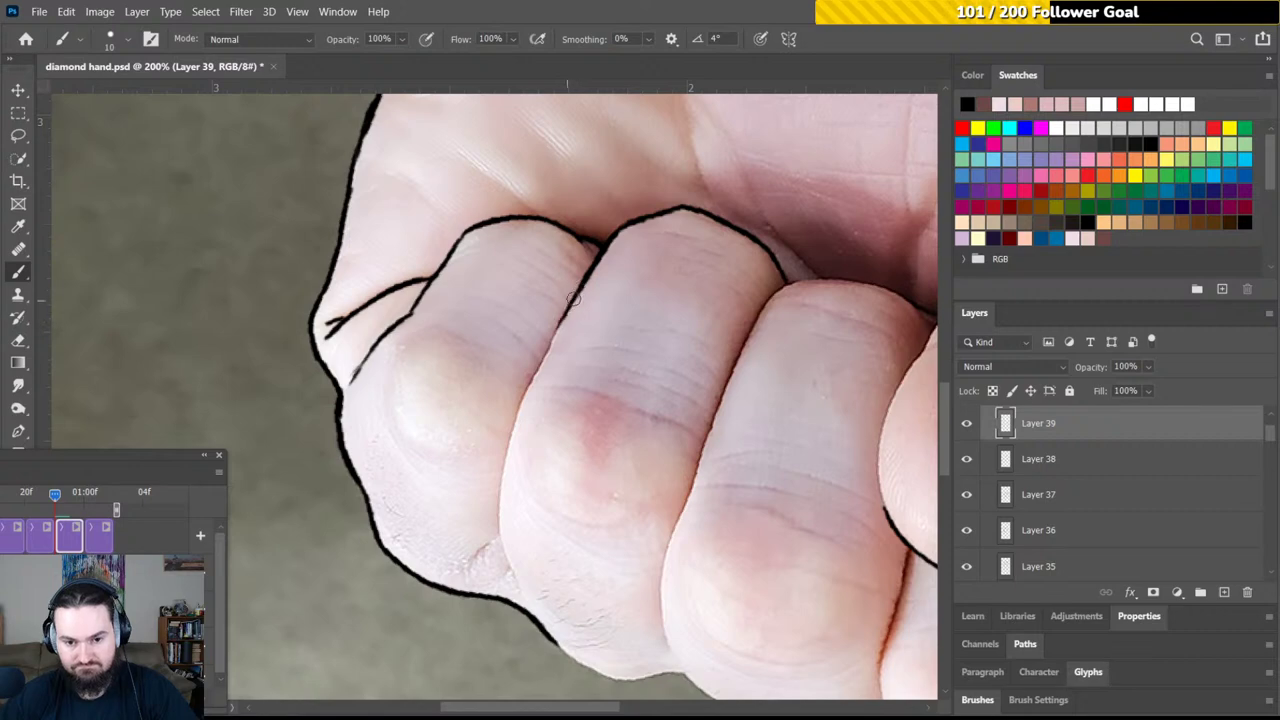
pyautogui.moveTo(574, 298)
pyautogui.mouseDown()
pyautogui.moveTo(534, 376)
pyautogui.moveTo(562, 302)
pyautogui.moveTo(548, 257)
pyautogui.moveTo(517, 325)
pyautogui.mouseUp()
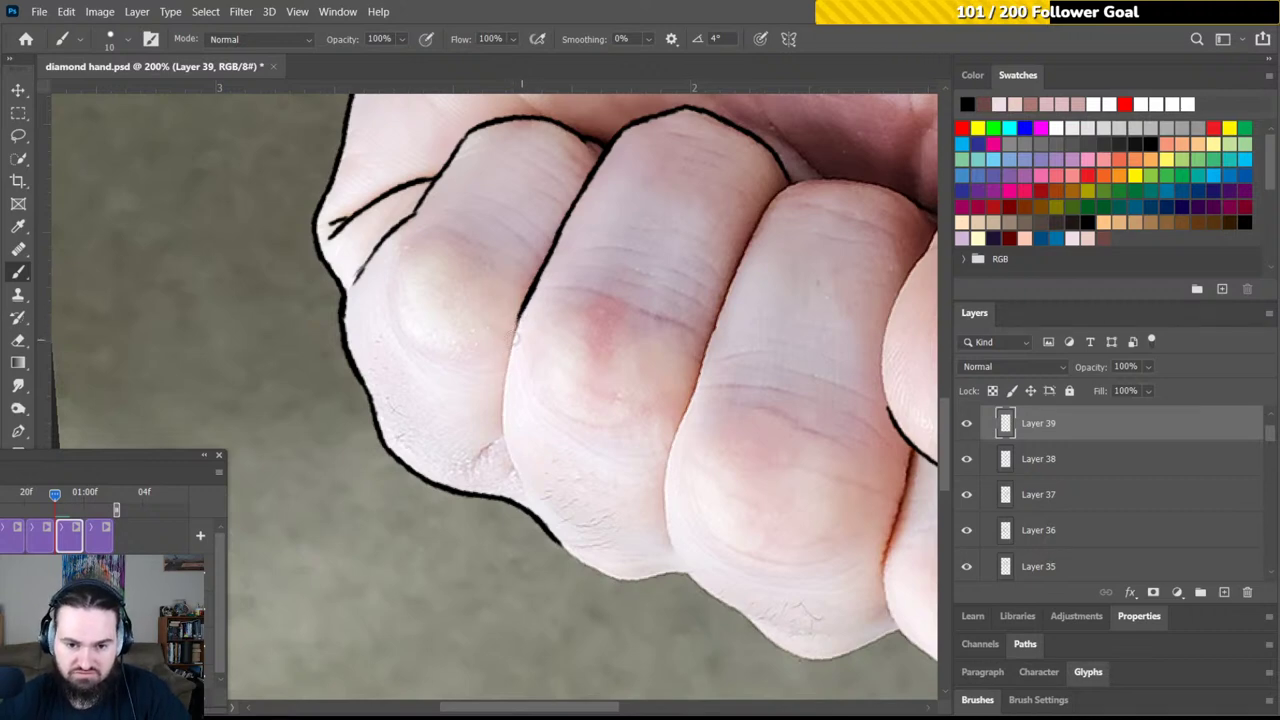
pyautogui.moveTo(522, 305)
pyautogui.mouseDown()
pyautogui.moveTo(507, 372)
pyautogui.moveTo(516, 338)
pyautogui.moveTo(480, 306)
pyautogui.mouseUp()
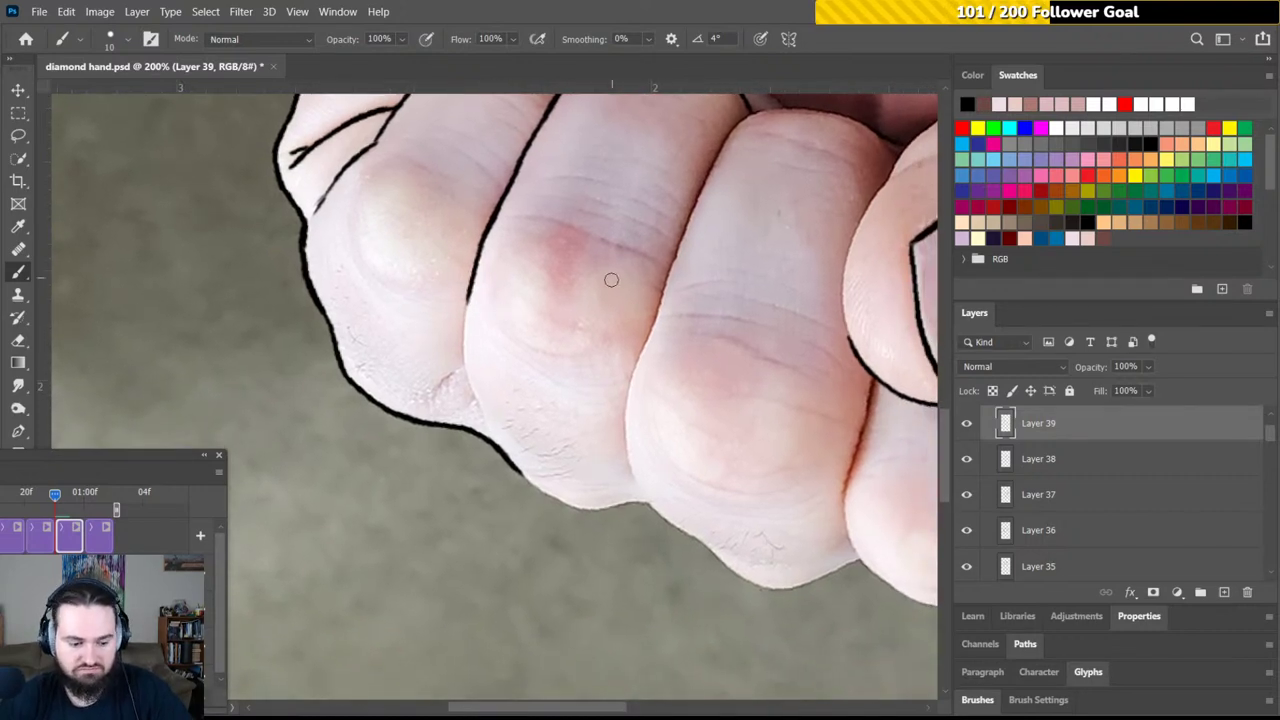
pyautogui.moveTo(568, 259); pyautogui.dragTo(635, 294)
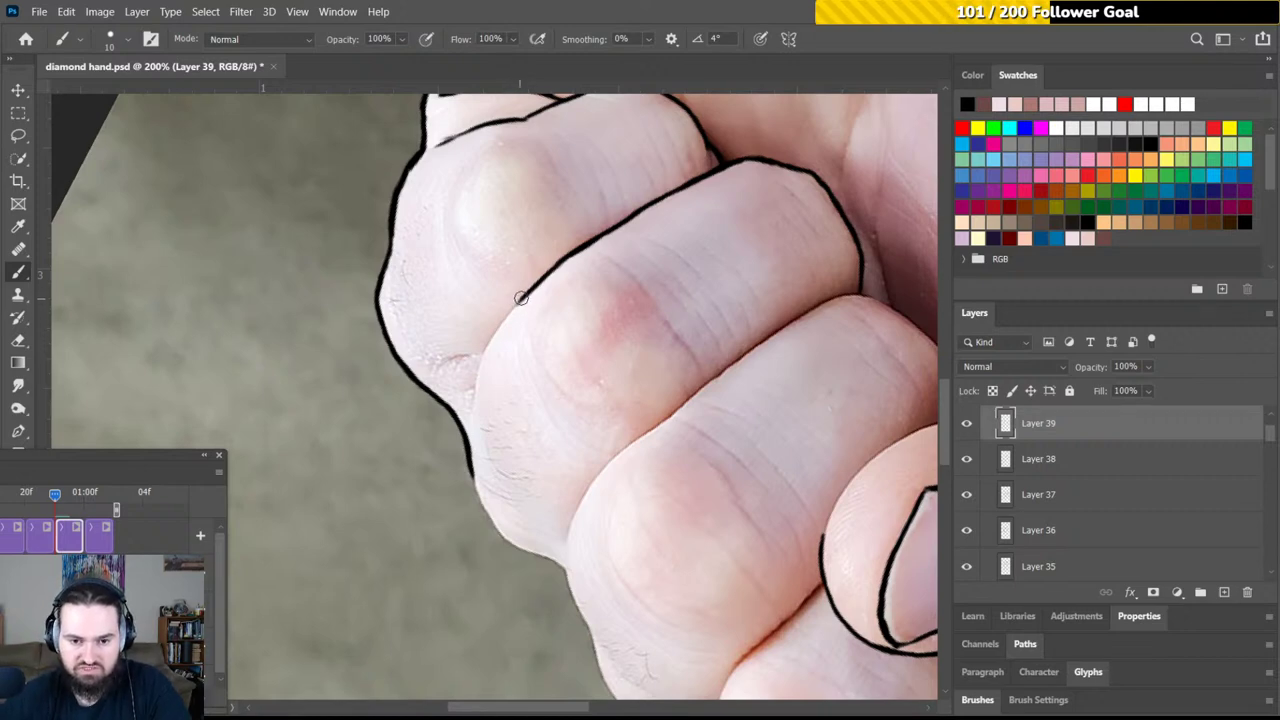
pyautogui.moveTo(508, 313)
pyautogui.mouseDown()
pyautogui.moveTo(522, 297)
pyautogui.moveTo(482, 352)
pyautogui.moveTo(468, 408)
pyautogui.moveTo(466, 303)
pyautogui.mouseUp()
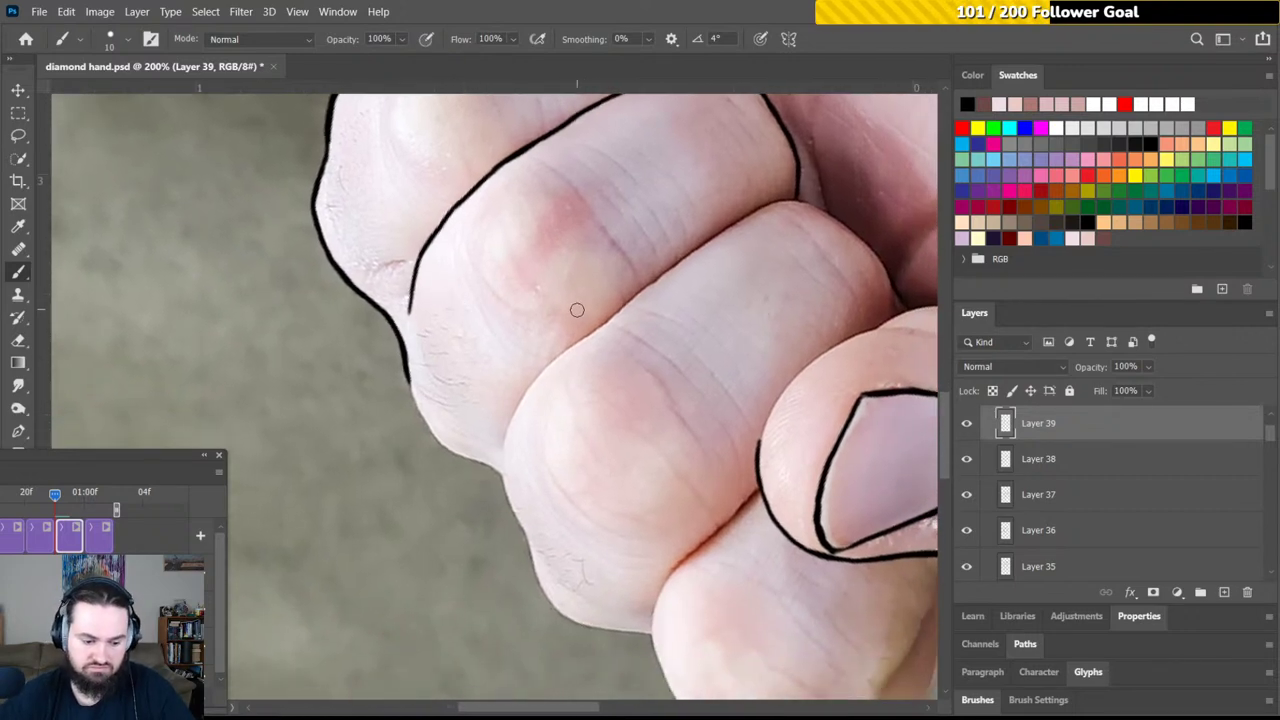
# Extend the fist's outer contour around the back of the ring finger knuckle to the middle finger
pyautogui.moveTo(577, 310)
pyautogui.mouseDown()
pyautogui.moveTo(583, 286)
pyautogui.moveTo(717, 351)
pyautogui.moveTo(554, 343)
pyautogui.moveTo(547, 319)
pyautogui.moveTo(609, 271)
pyautogui.mouseUp()
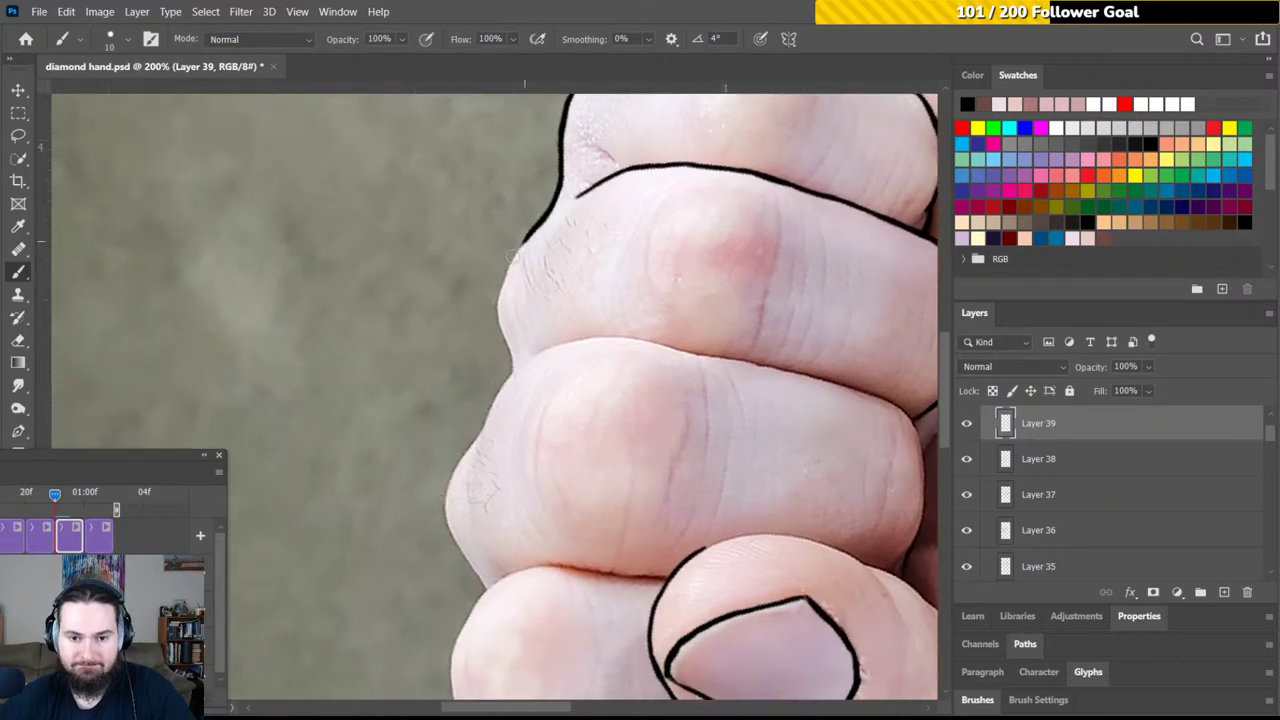
pyautogui.moveTo(528, 230)
pyautogui.mouseDown()
pyautogui.moveTo(496, 307)
pyautogui.moveTo(504, 285)
pyautogui.moveTo(510, 370)
pyautogui.mouseUp()
pyautogui.moveTo(629, 291); pyautogui.dragTo(520, 291)
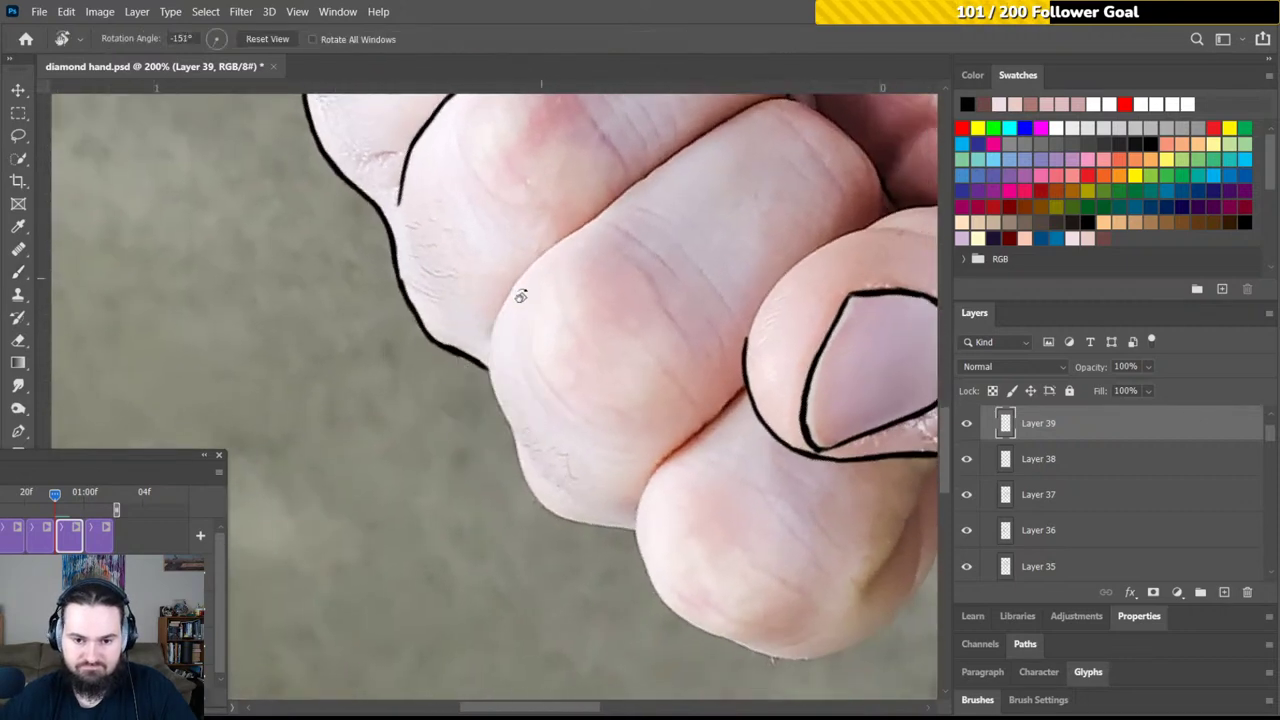
# Trace the dividing line between the ring and middle fingers from the knuckle edge up to the ring finger's curled end
pyautogui.moveTo(586, 254); pyautogui.dragTo(515, 347)
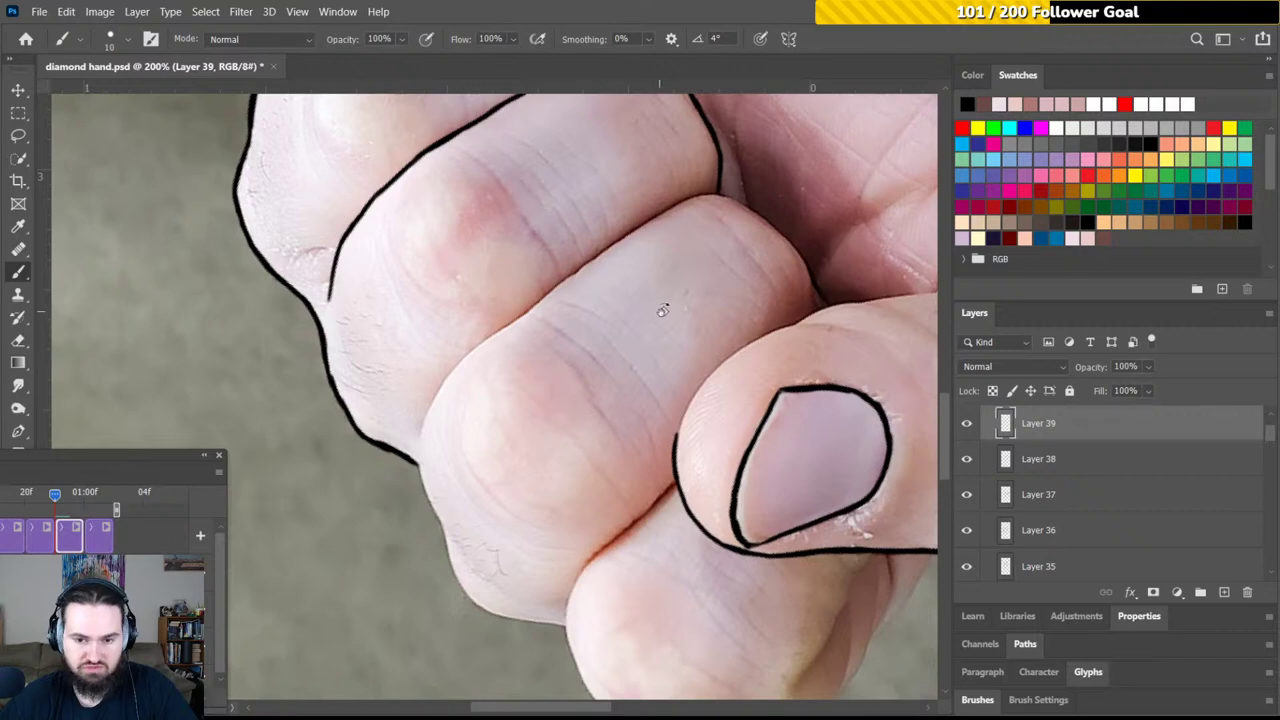
pyautogui.moveTo(663, 305); pyautogui.dragTo(637, 258)
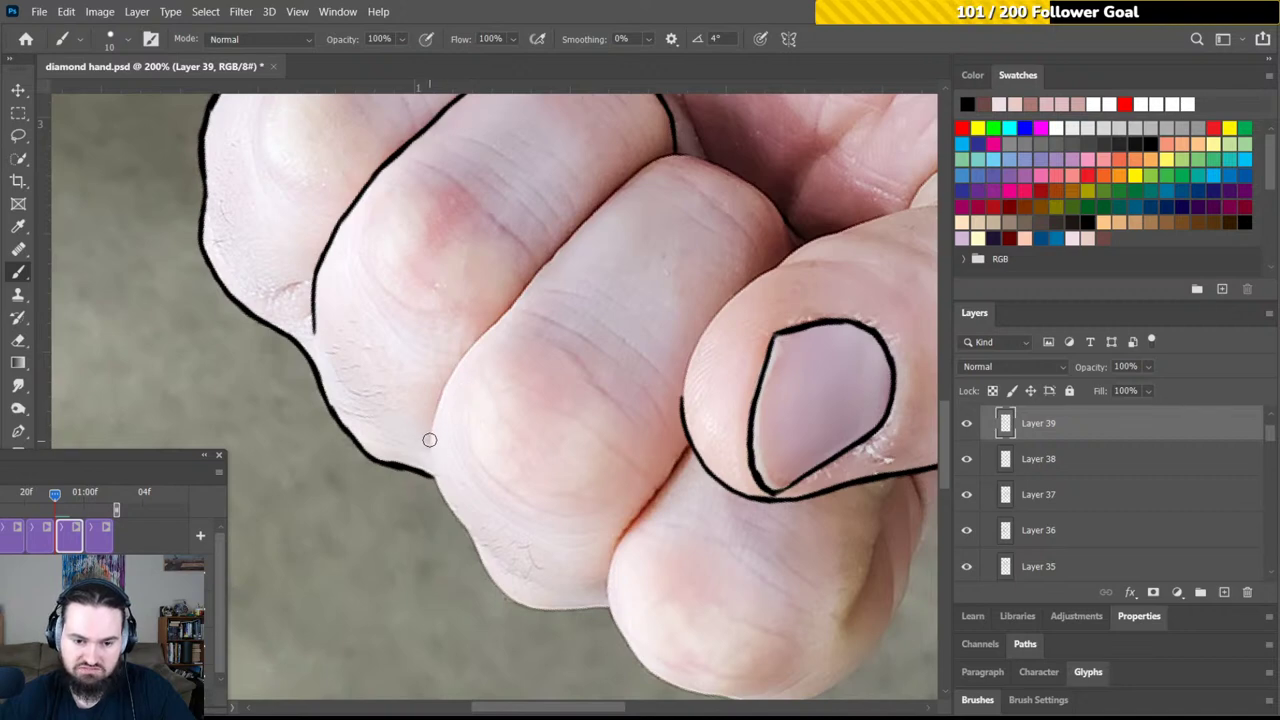
pyautogui.moveTo(438, 402)
pyautogui.mouseDown()
pyautogui.moveTo(432, 436)
pyautogui.moveTo(448, 373)
pyautogui.moveTo(522, 290)
pyautogui.mouseUp()
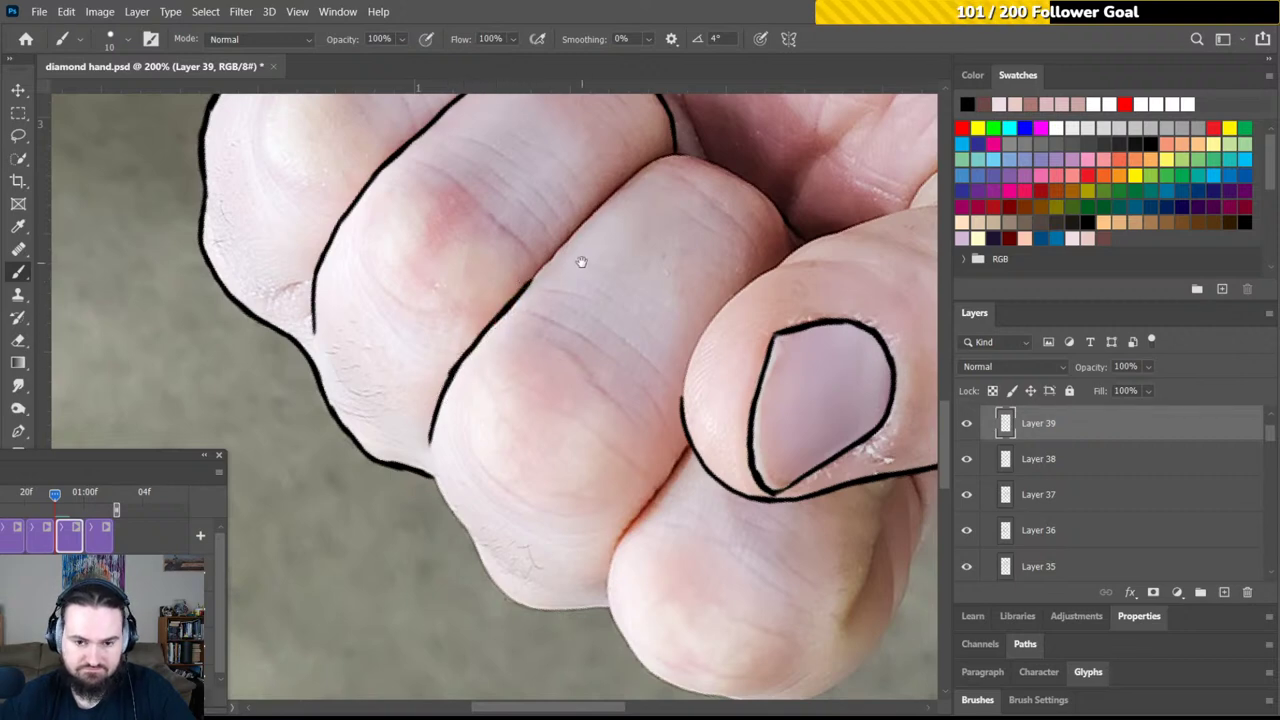
pyautogui.moveTo(583, 260); pyautogui.dragTo(504, 358)
pyautogui.moveTo(446, 388)
pyautogui.mouseDown()
pyautogui.moveTo(537, 286)
pyautogui.moveTo(513, 313)
pyautogui.moveTo(595, 247)
pyautogui.moveTo(544, 268)
pyautogui.moveTo(486, 333)
pyautogui.moveTo(594, 380)
pyautogui.mouseUp()
pyautogui.press('r')
pyautogui.press('b')
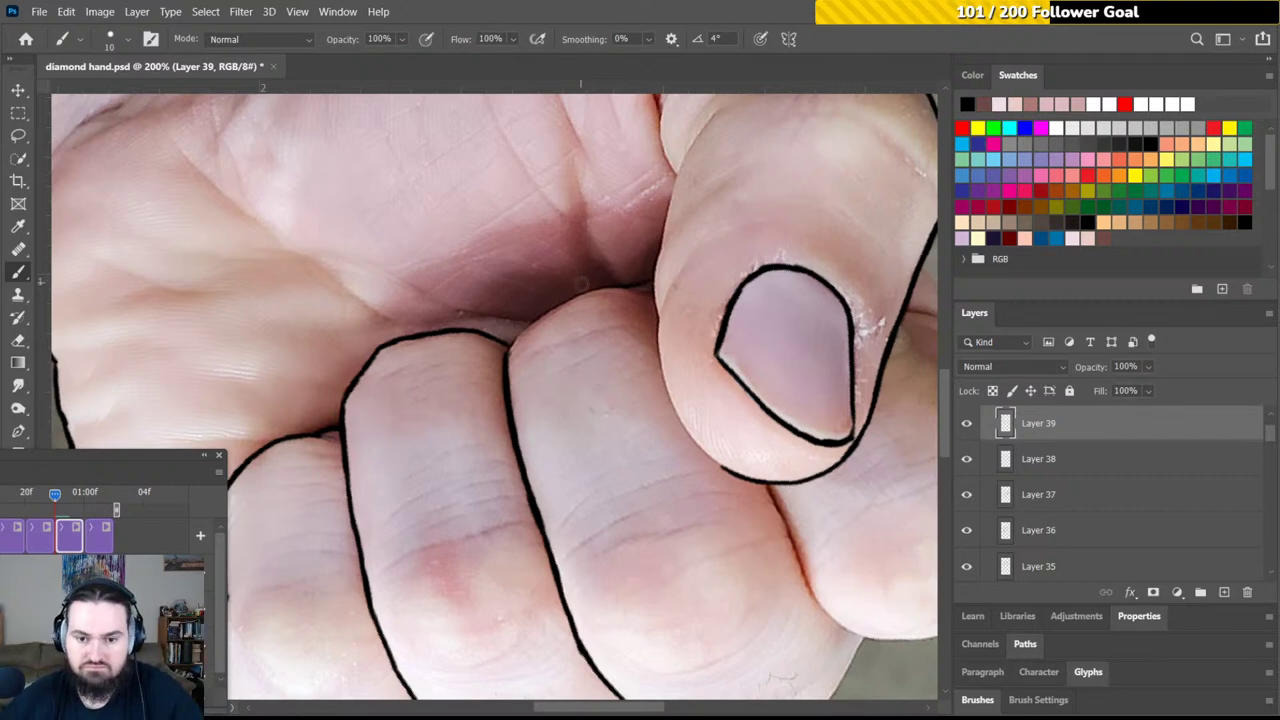
# Outline the rounded end of the curled middle finger from the ring finger up to the thumb
pyautogui.moveTo(590, 292); pyautogui.dragTo(509, 349)
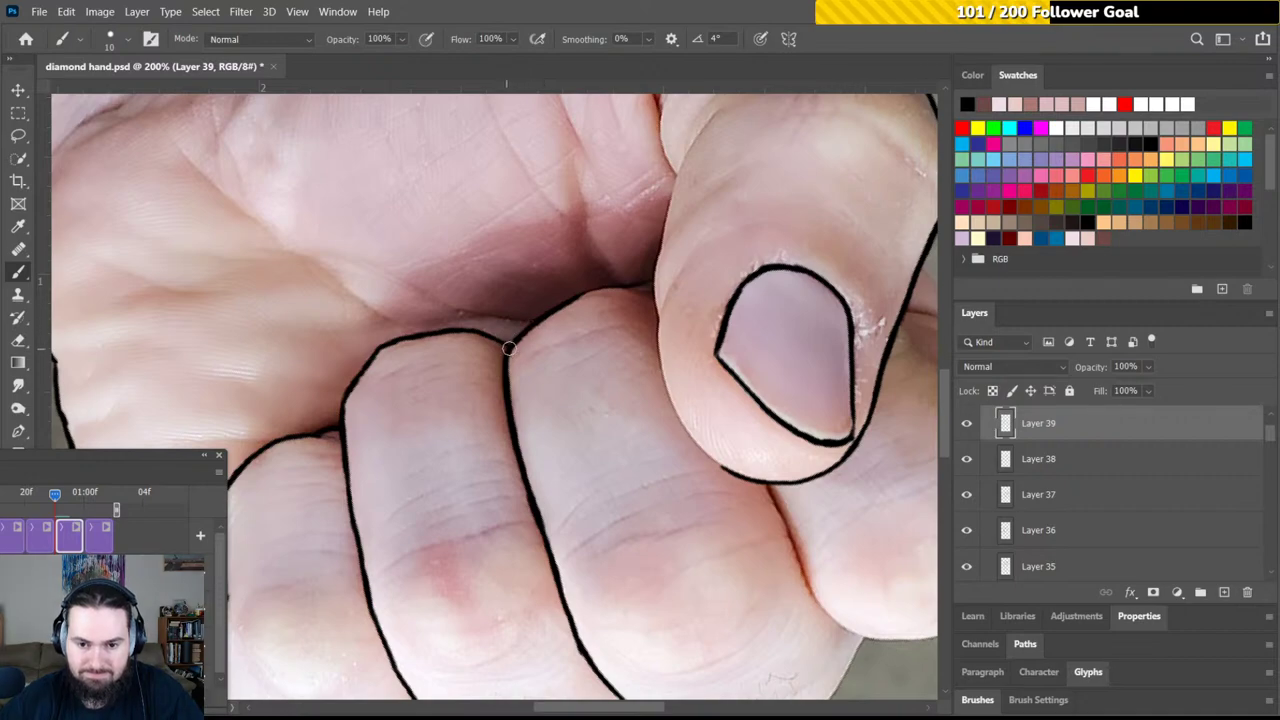
pyautogui.press('r')
pyautogui.moveTo(525, 338); pyautogui.dragTo(519, 251)
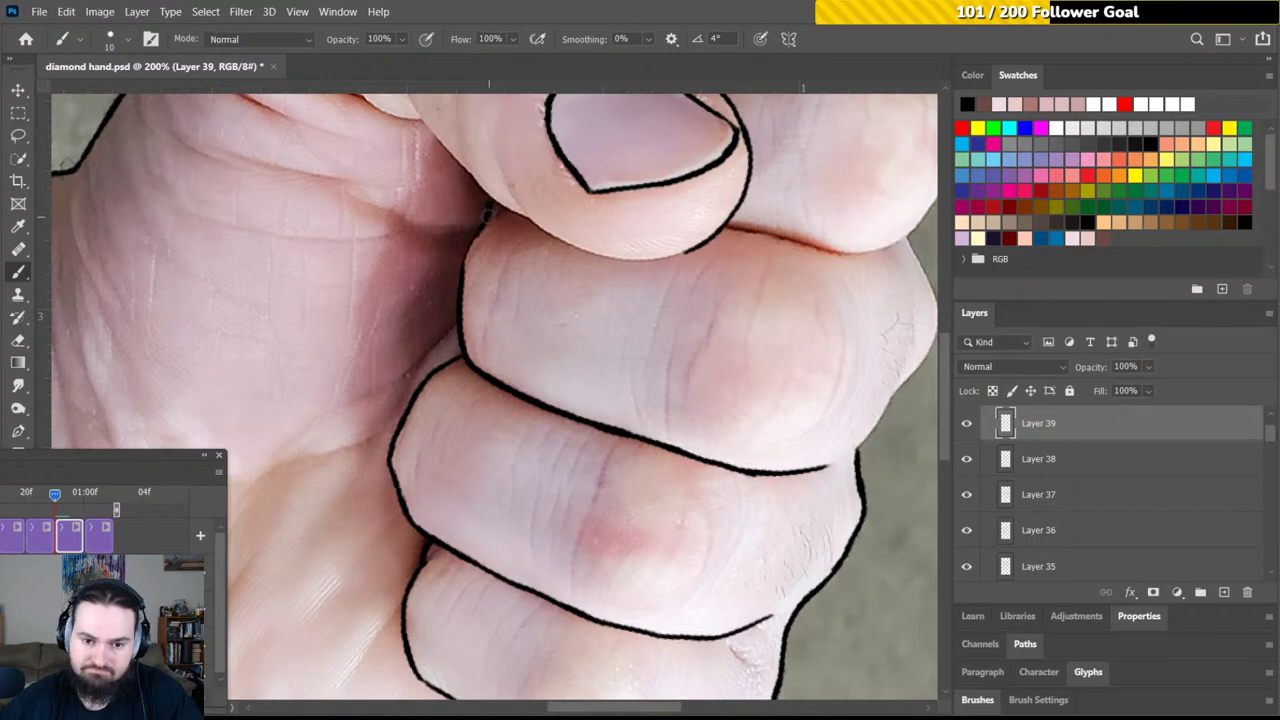
pyautogui.moveTo(483, 224); pyautogui.dragTo(462, 265)
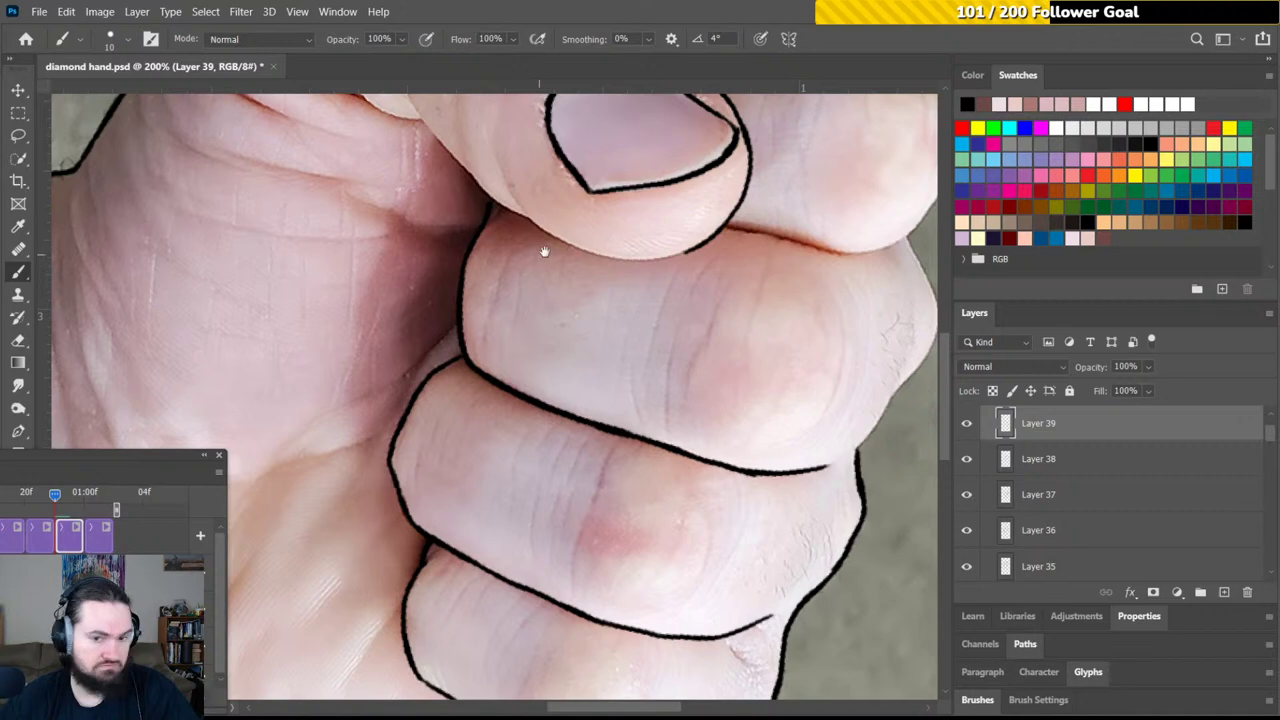
# Trace the index finger's back edge just above the thumb and draw its two inner fold lines
pyautogui.moveTo(543, 249); pyautogui.dragTo(512, 485)
pyautogui.press('r')
pyautogui.moveTo(626, 328)
pyautogui.mouseDown()
pyautogui.moveTo(560, 305)
pyautogui.moveTo(478, 318)
pyautogui.moveTo(531, 260)
pyautogui.moveTo(518, 310)
pyautogui.mouseUp()
pyautogui.press('r')
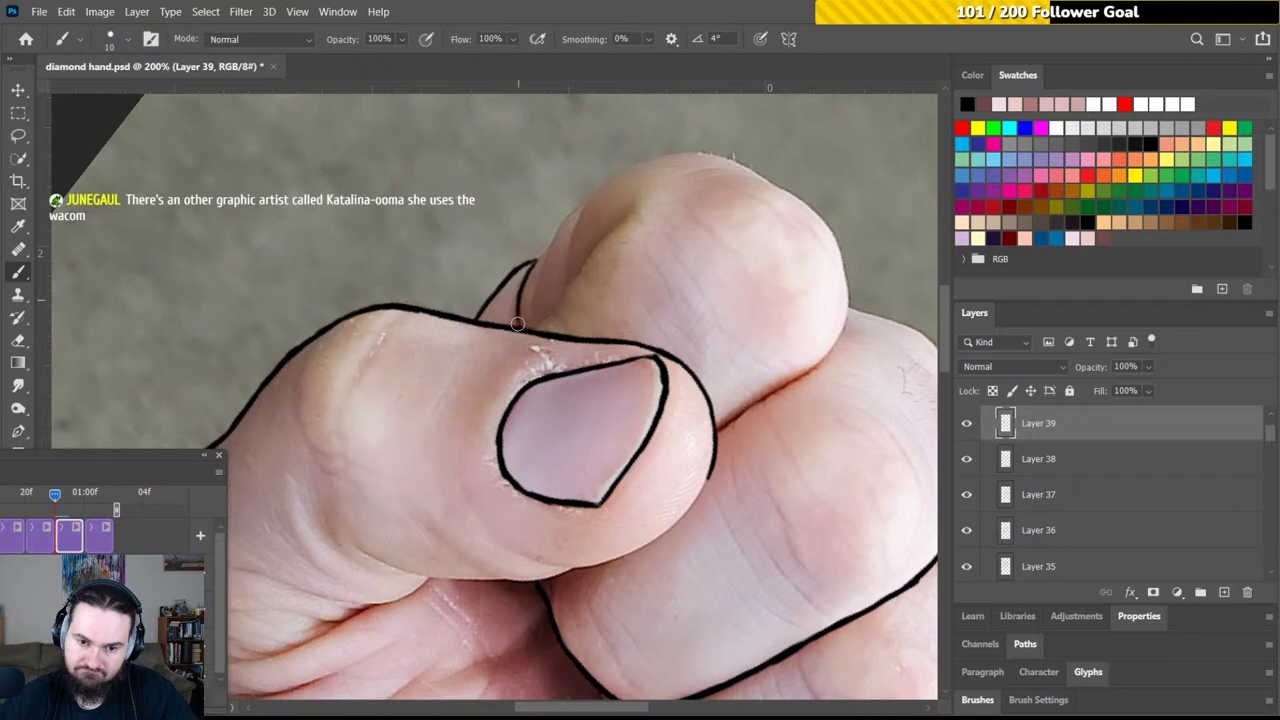
pyautogui.moveTo(535, 263); pyautogui.dragTo(589, 190)
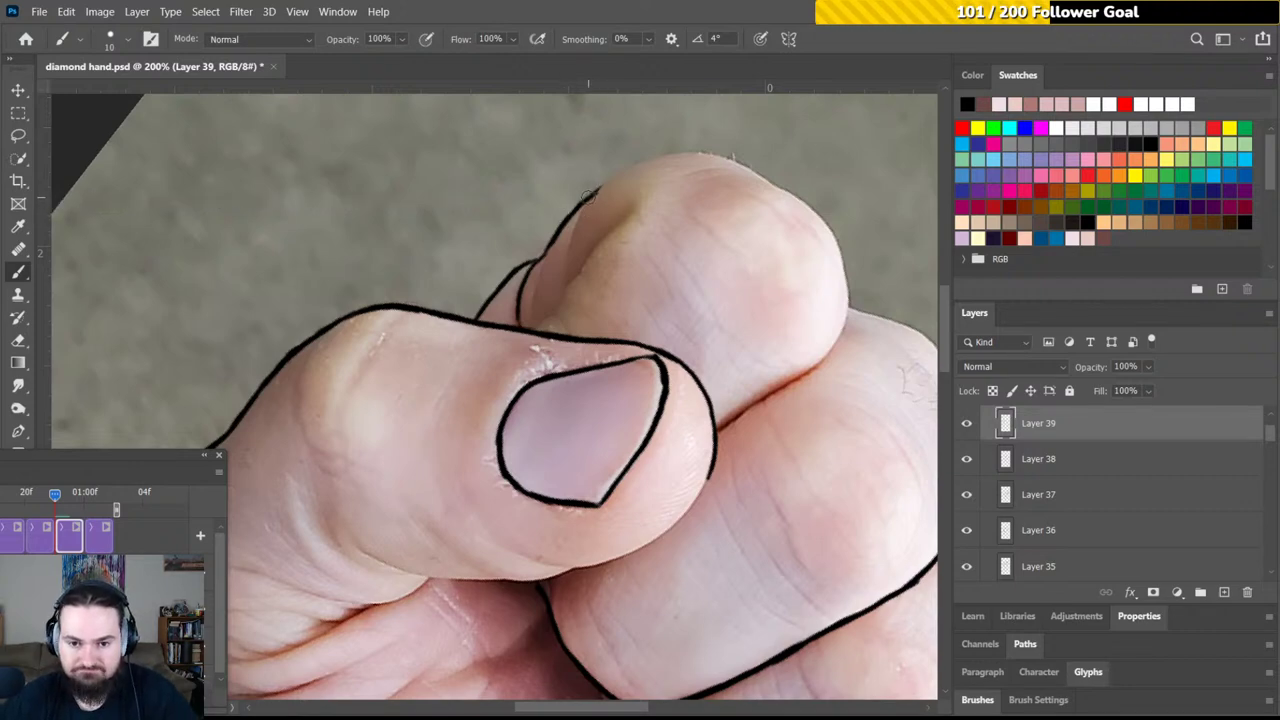
pyautogui.moveTo(589, 195)
pyautogui.mouseDown()
pyautogui.moveTo(575, 226)
pyautogui.moveTo(587, 195)
pyautogui.moveTo(566, 278)
pyautogui.mouseUp()
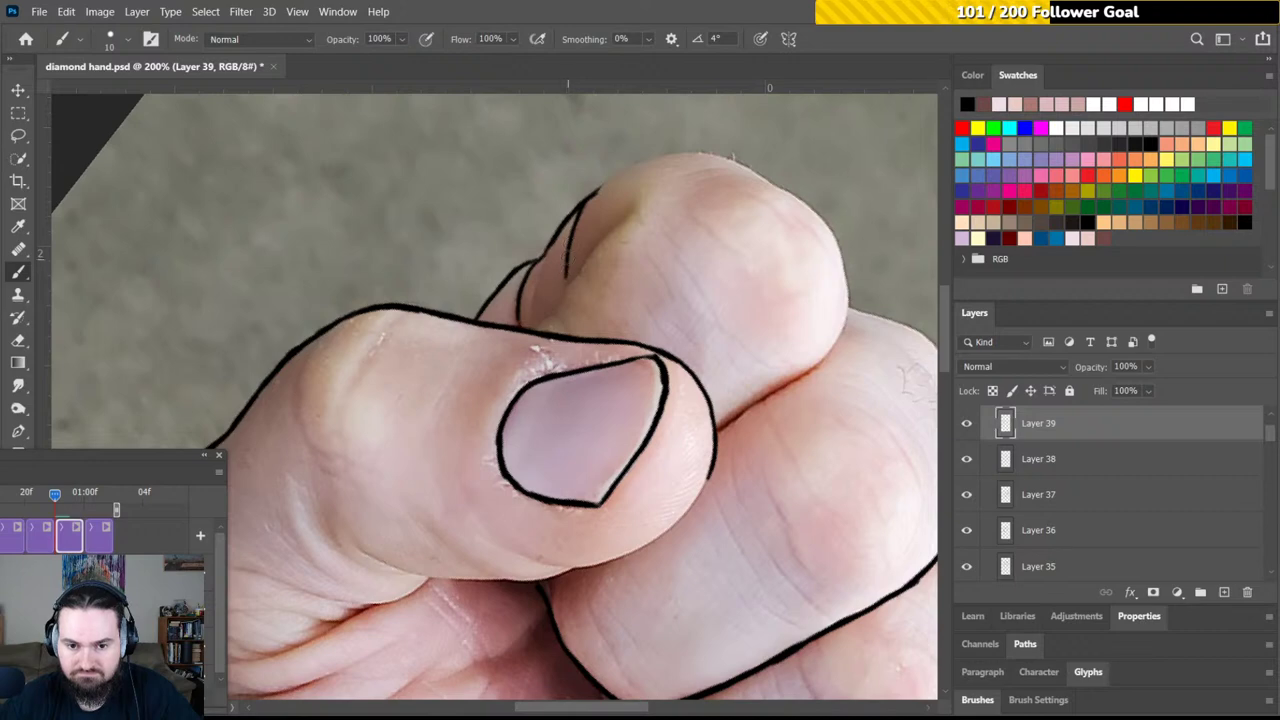
pyautogui.moveTo(538, 328); pyautogui.dragTo(623, 219)
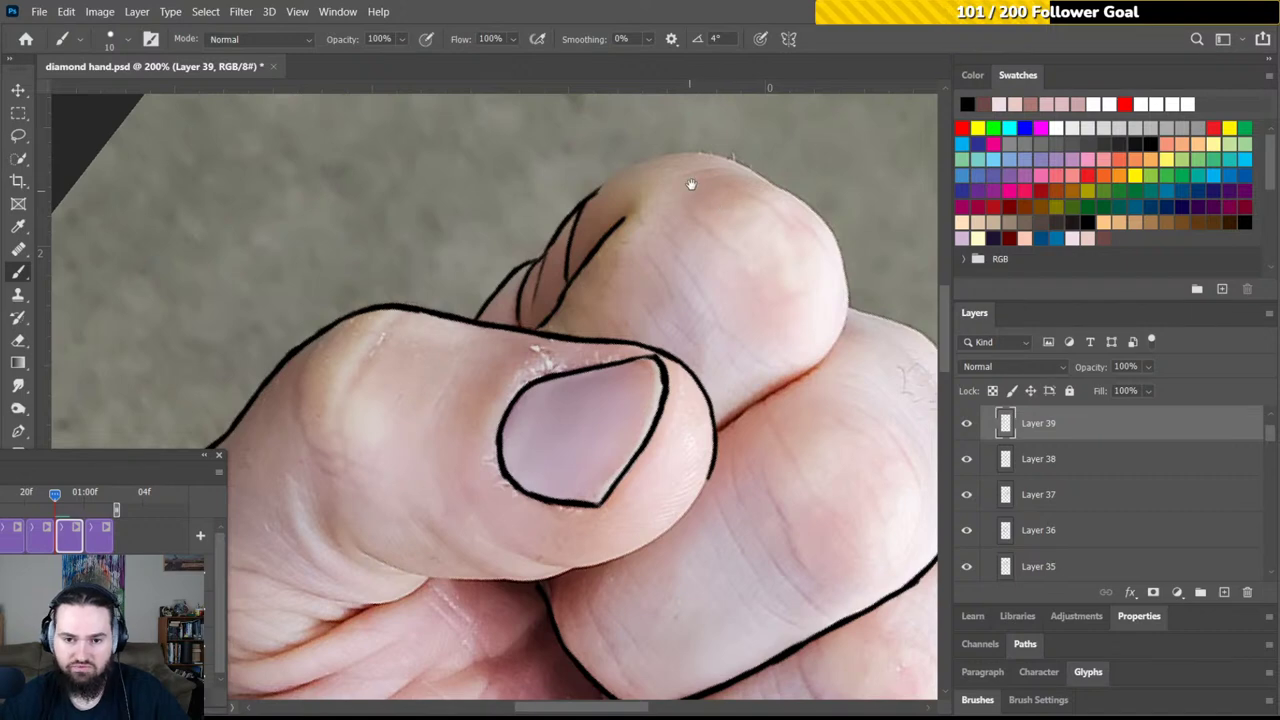
# Extend the index finger's outer contour from the fold lines up the side of its bent joint
pyautogui.moveTo(691, 194); pyautogui.dragTo(673, 315)
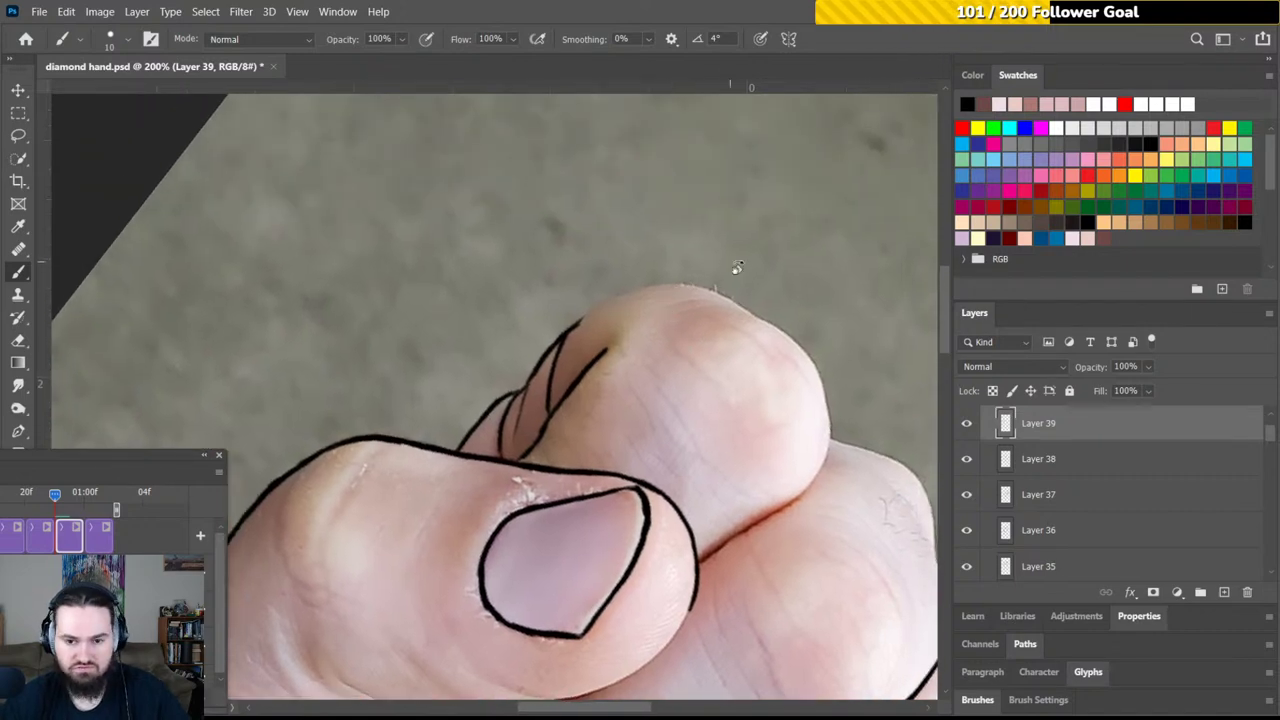
pyautogui.moveTo(736, 268); pyautogui.dragTo(571, 238)
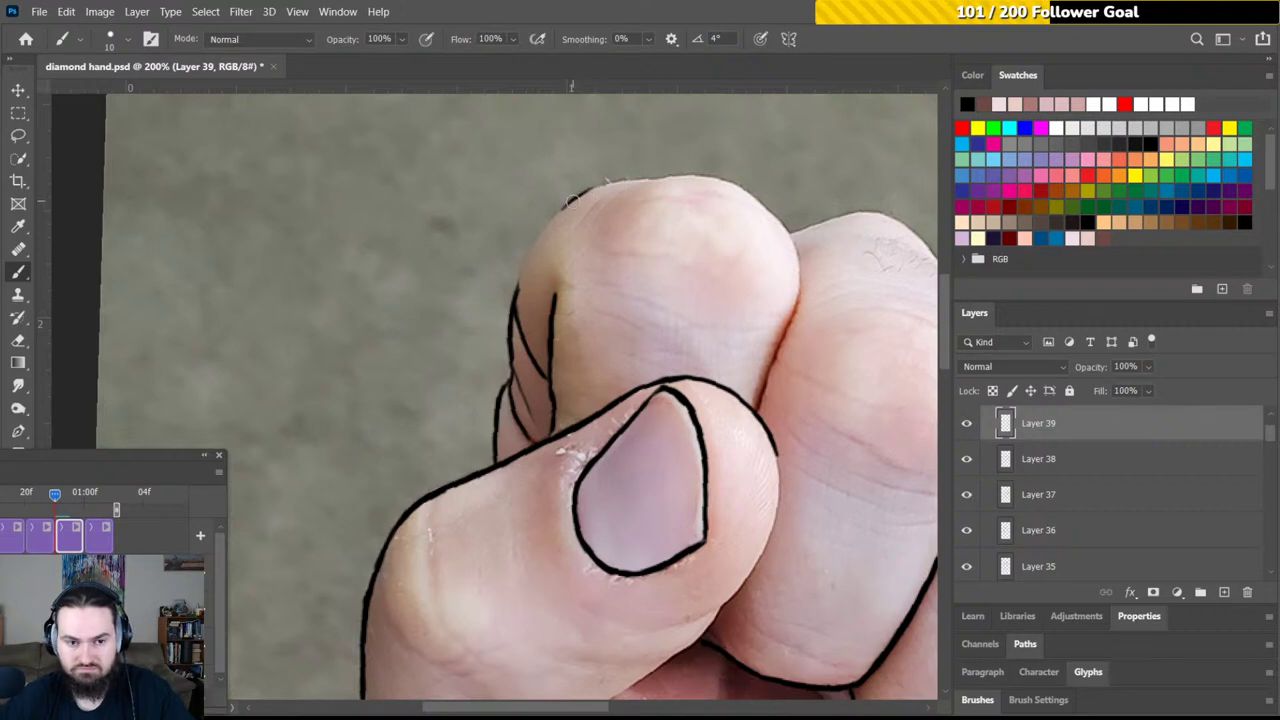
pyautogui.moveTo(566, 202); pyautogui.dragTo(551, 206)
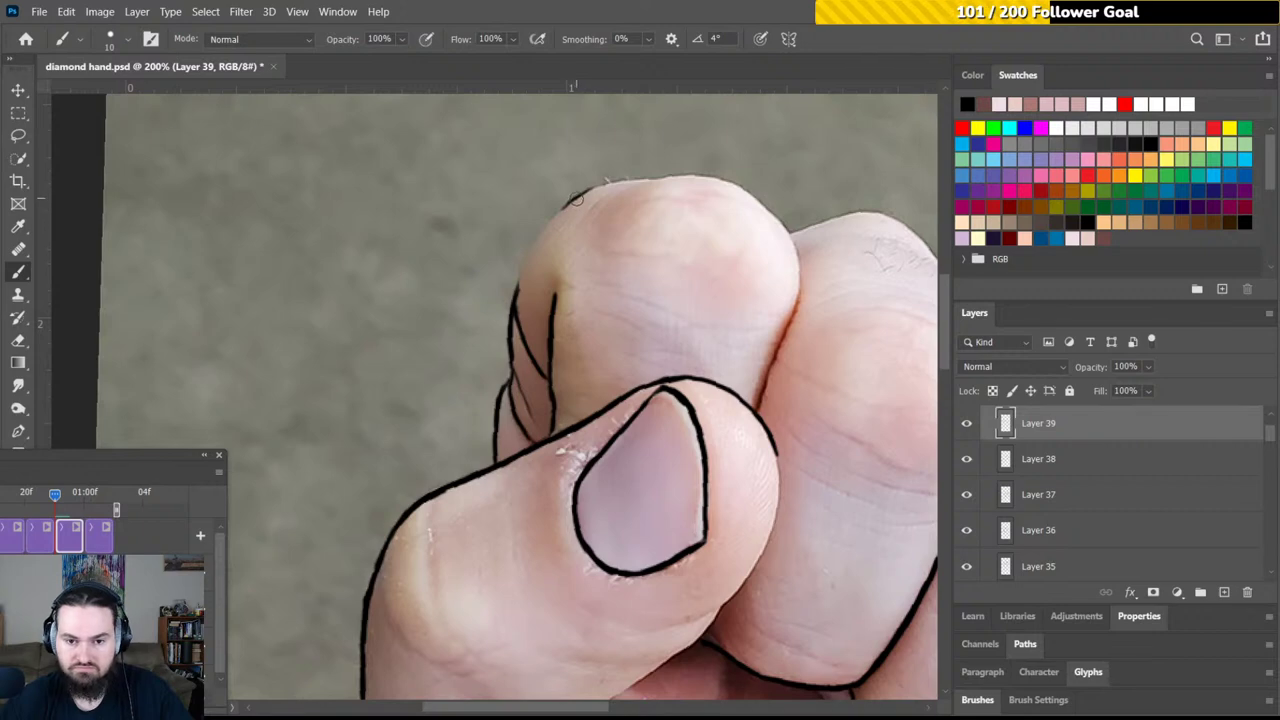
pyautogui.moveTo(578, 196)
pyautogui.mouseDown()
pyautogui.moveTo(542, 228)
pyautogui.moveTo(516, 290)
pyautogui.moveTo(530, 258)
pyautogui.moveTo(514, 288)
pyautogui.moveTo(520, 275)
pyautogui.mouseUp()
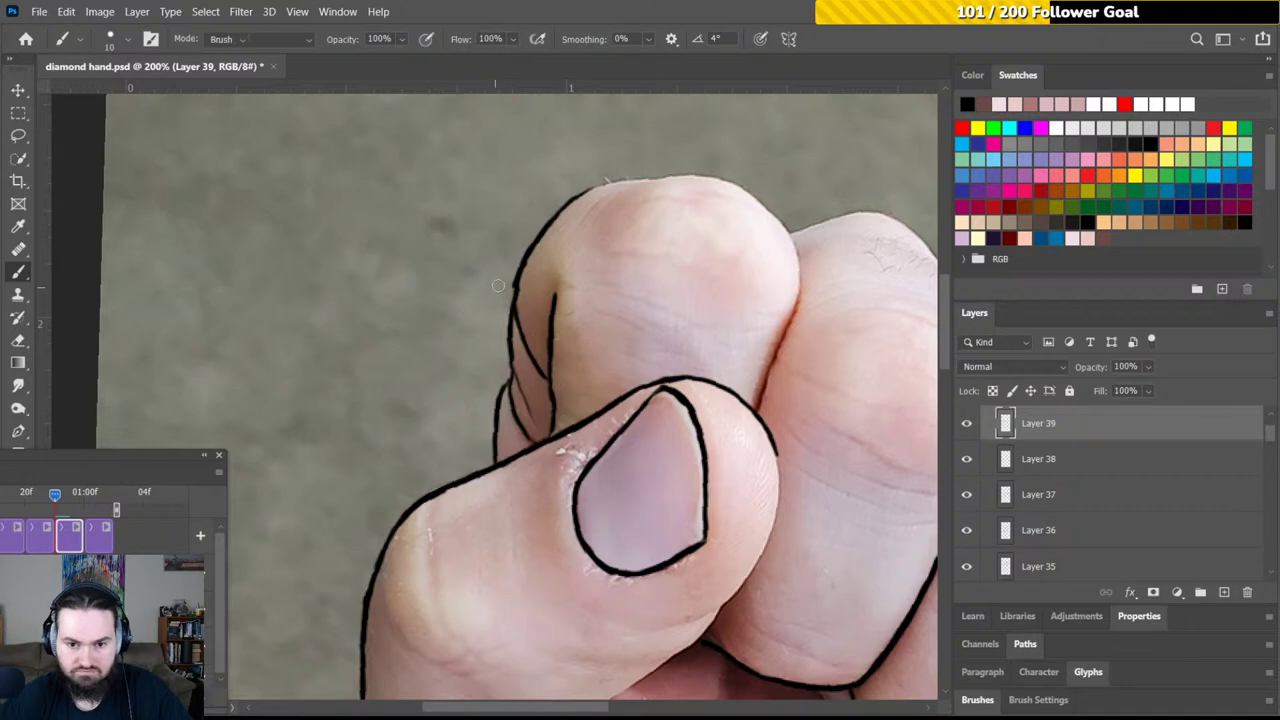
pyautogui.press('e')
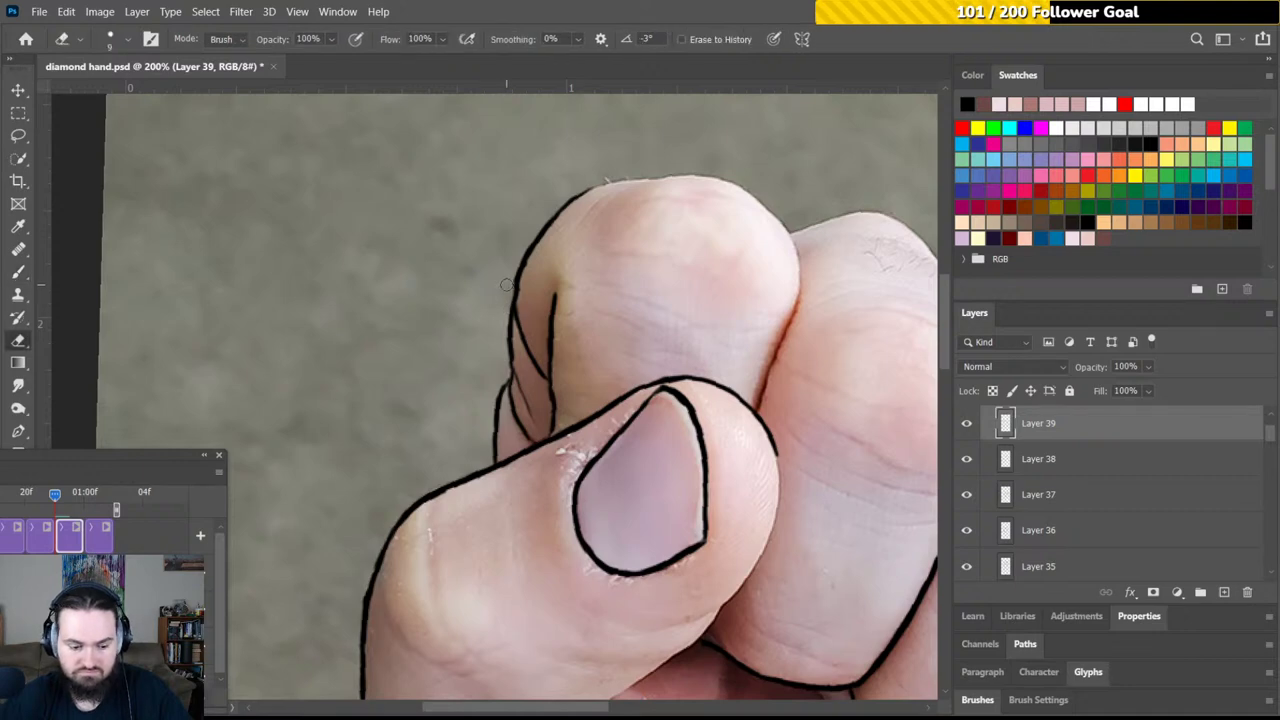
pyautogui.press('b')
# Continue the outer contour over the rounded top of the index finger toward the middle finger
pyautogui.moveTo(601, 224)
pyautogui.mouseDown()
pyautogui.moveTo(537, 309)
pyautogui.moveTo(557, 240)
pyautogui.moveTo(482, 250)
pyautogui.mouseUp()
pyautogui.press('r')
pyautogui.press('b')
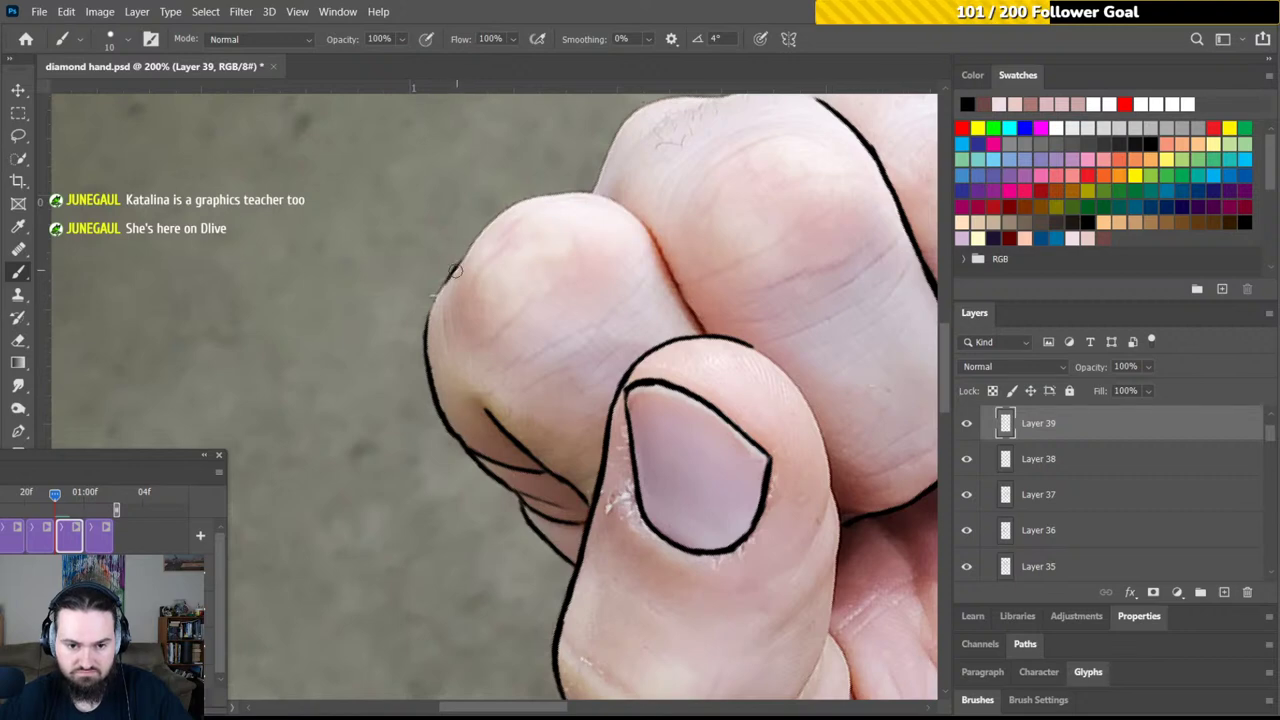
pyautogui.moveTo(458, 262); pyautogui.dragTo(427, 321)
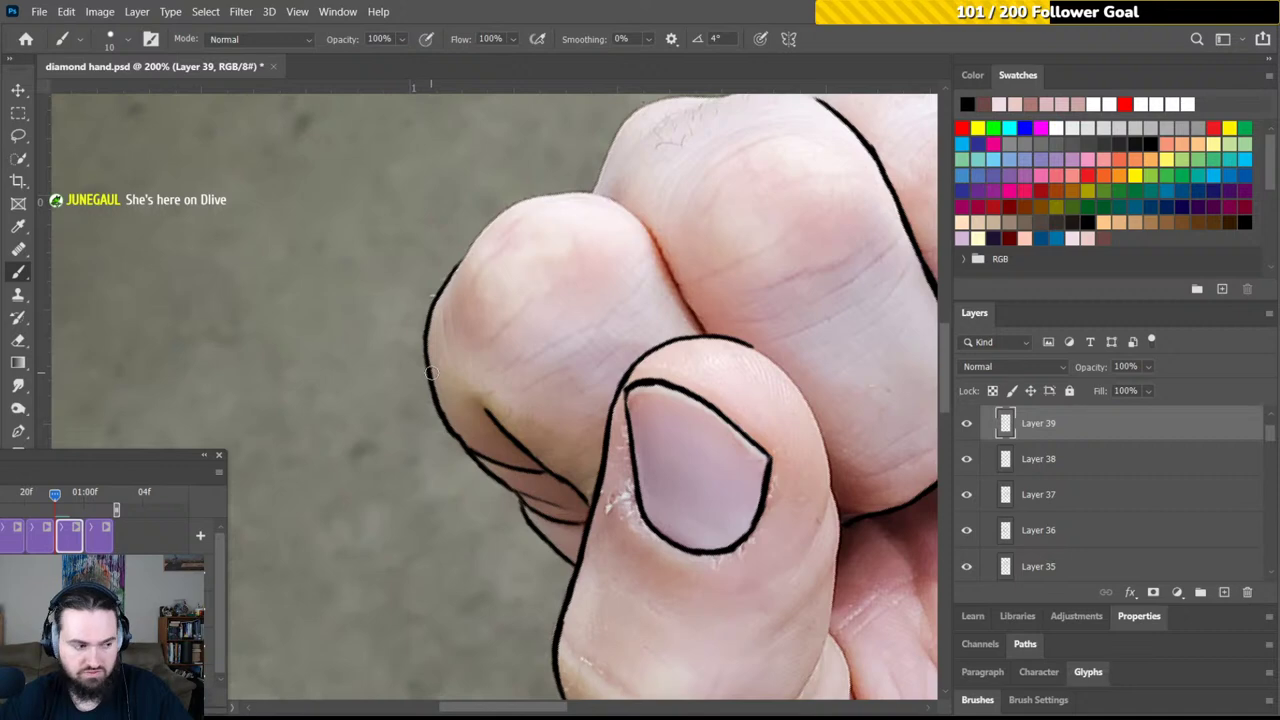
pyautogui.moveTo(566, 236); pyautogui.dragTo(495, 318)
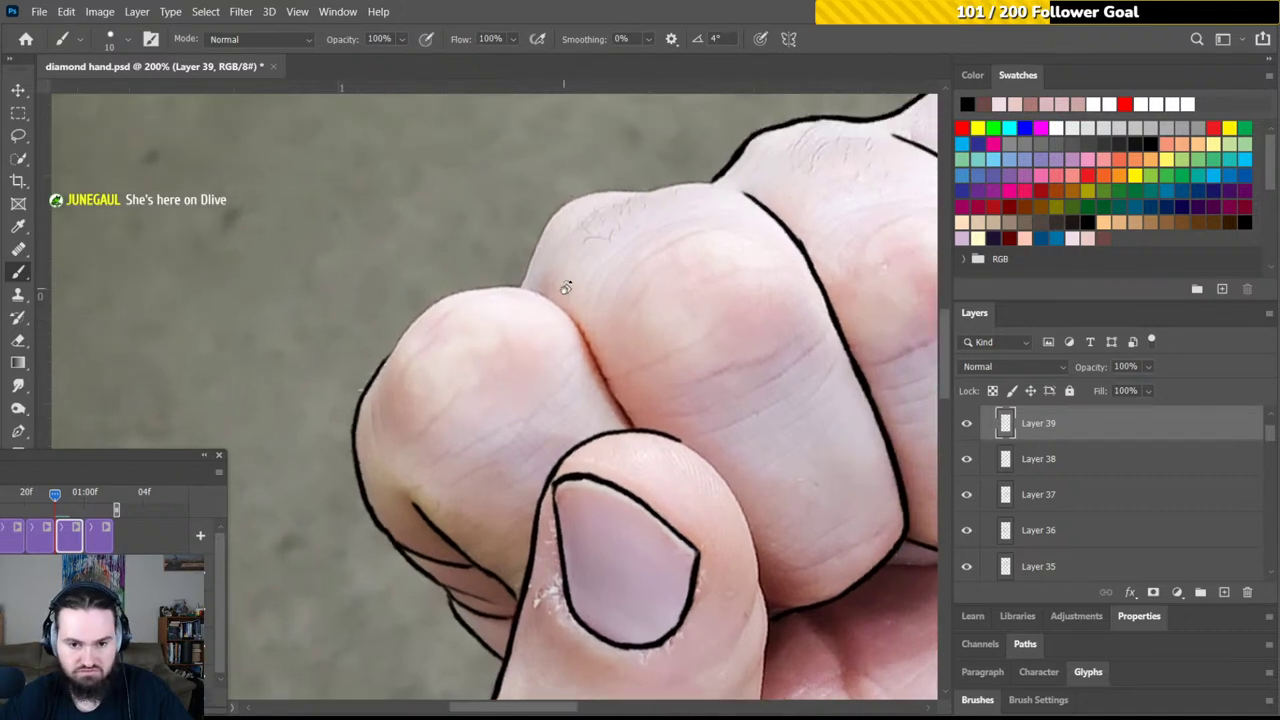
pyautogui.moveTo(566, 288); pyautogui.dragTo(523, 246)
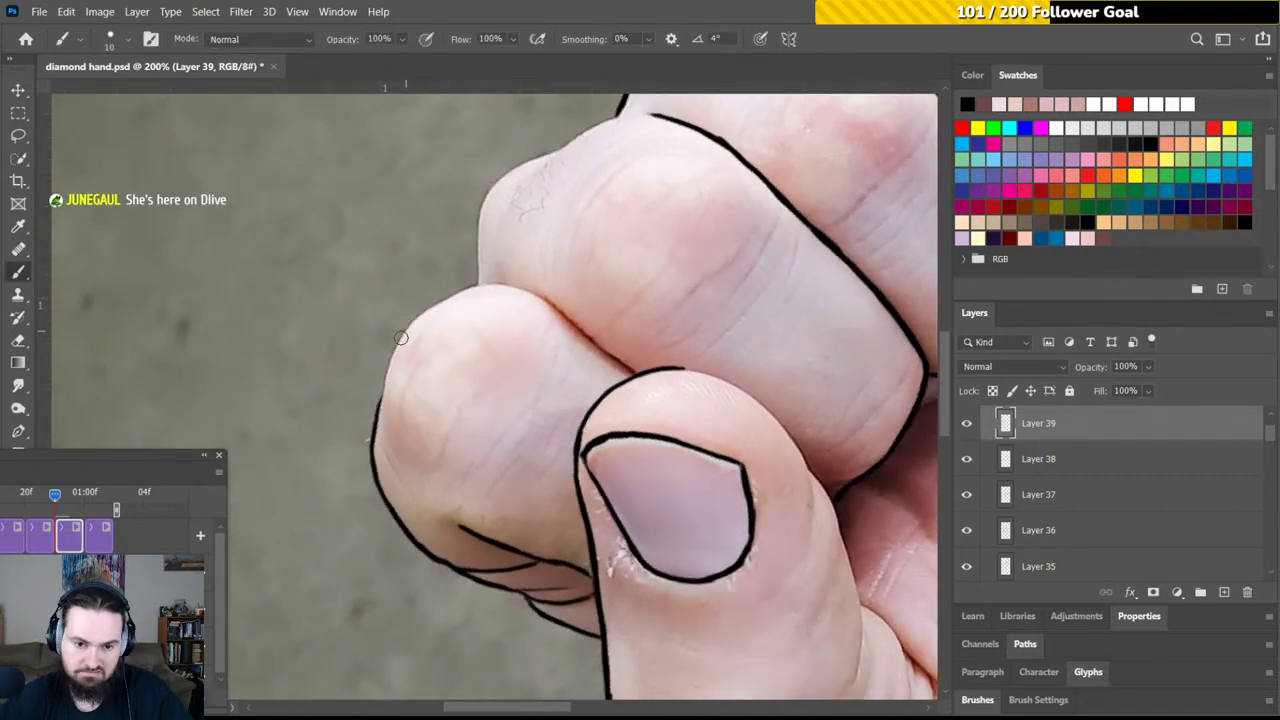
pyautogui.moveTo(408, 326); pyautogui.dragTo(374, 434)
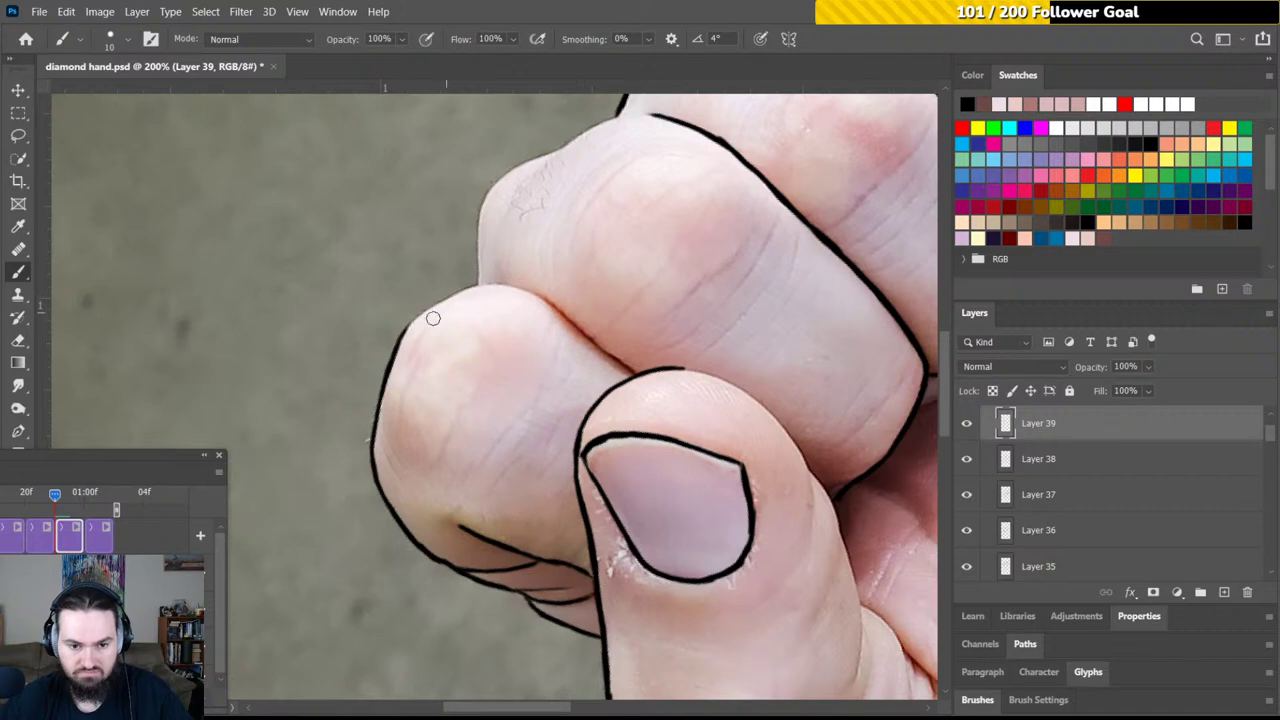
pyautogui.moveTo(400, 336); pyautogui.dragTo(464, 288)
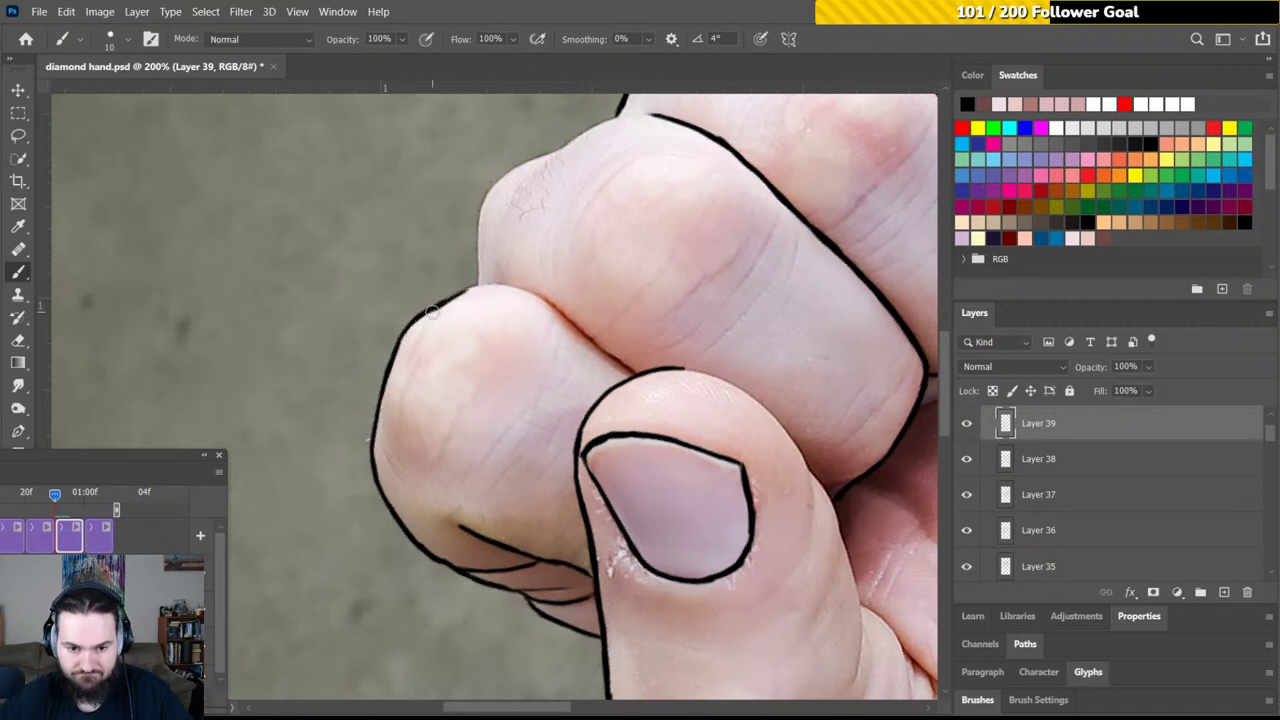
# Trace the dividing line between the index and middle fingers from the thumb out to the index finger's outer contour
pyautogui.press('r')
pyautogui.moveTo(594, 266)
pyautogui.mouseDown()
pyautogui.moveTo(556, 236)
pyautogui.moveTo(493, 236)
pyautogui.moveTo(497, 308)
pyautogui.mouseUp()
pyautogui.press('b')
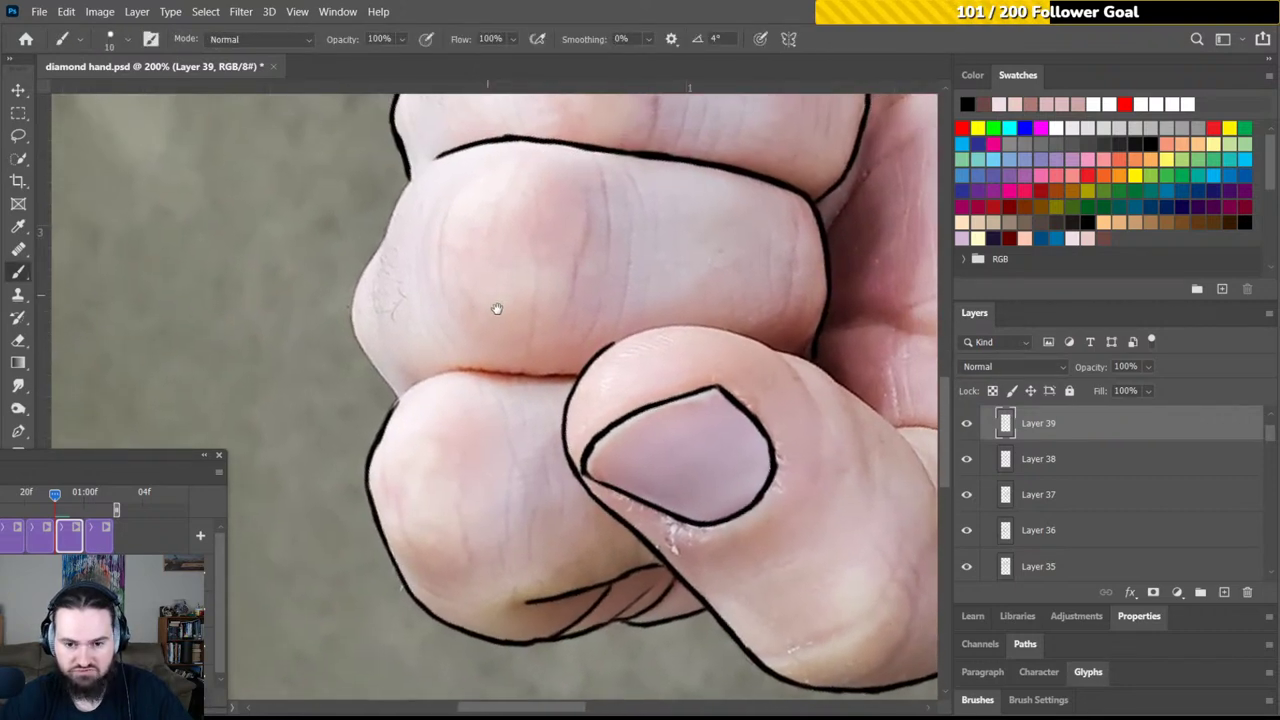
pyautogui.press('r')
pyautogui.moveTo(605, 268)
pyautogui.mouseDown()
pyautogui.moveTo(560, 230)
pyautogui.moveTo(462, 200)
pyautogui.mouseUp()
pyautogui.moveTo(496, 243); pyautogui.dragTo(490, 240)
pyautogui.press('b')
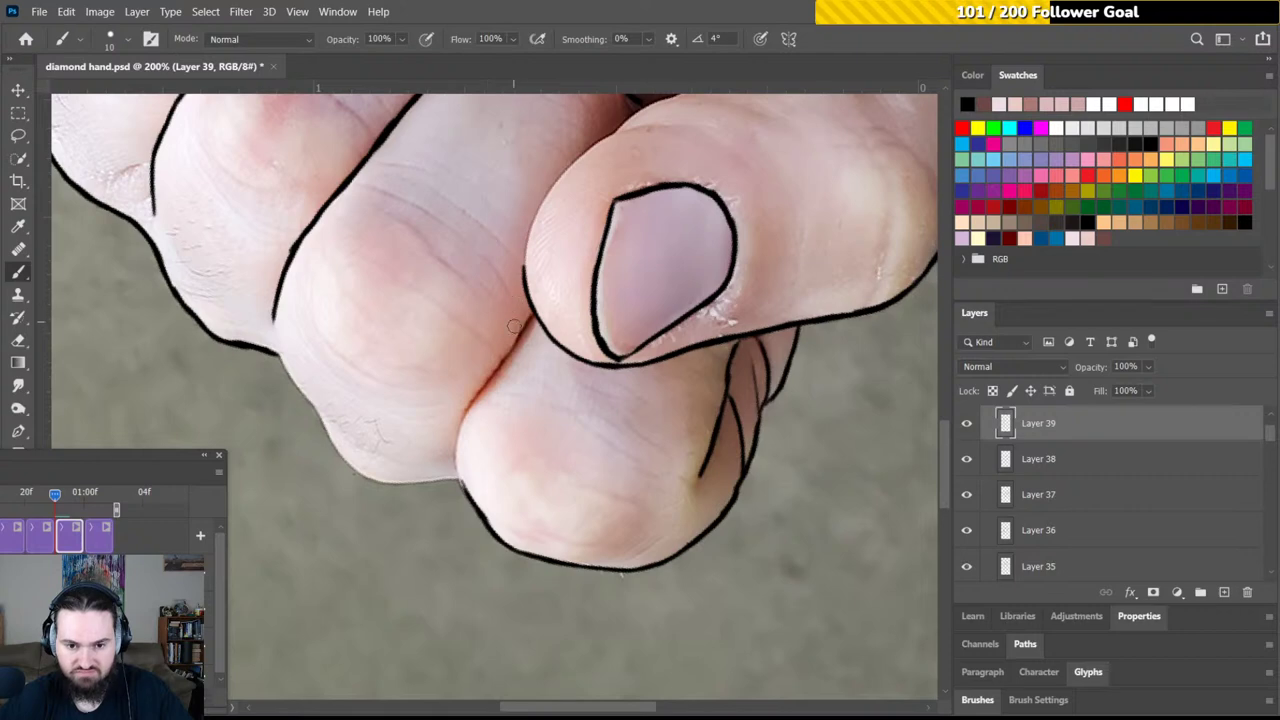
pyautogui.moveTo(514, 326); pyautogui.dragTo(490, 290)
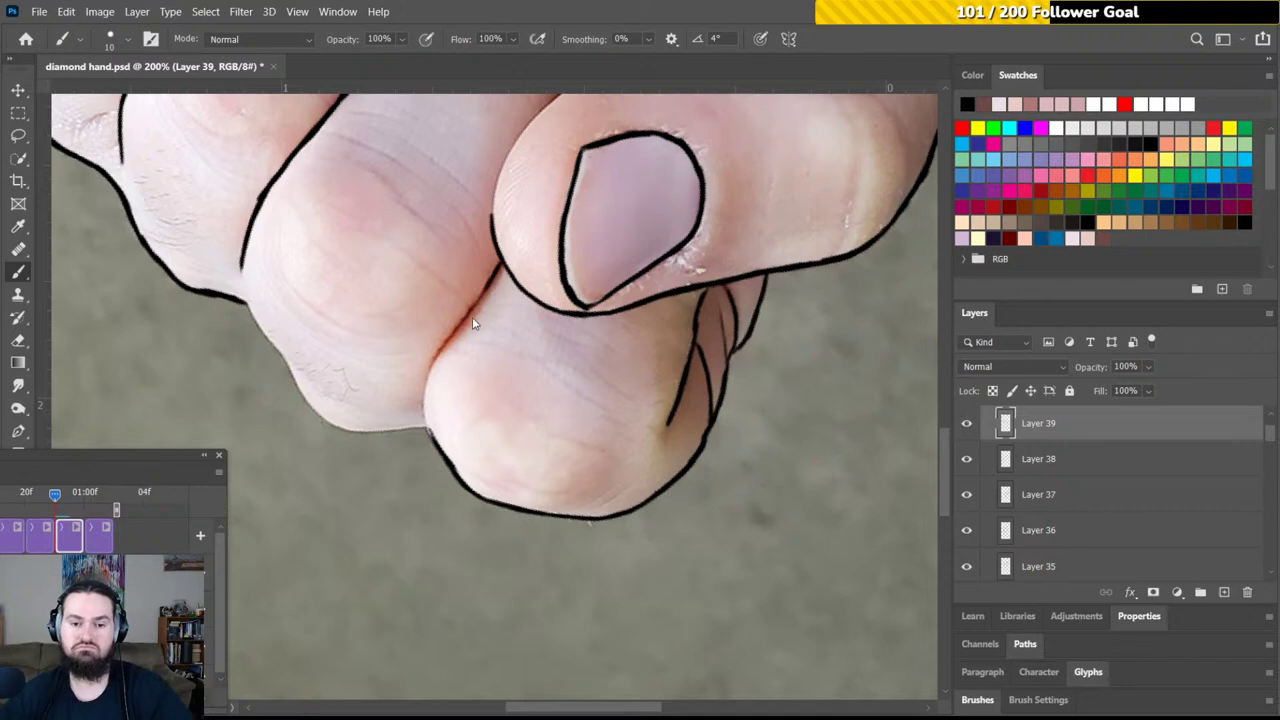
pyautogui.moveTo(494, 280); pyautogui.dragTo(477, 318)
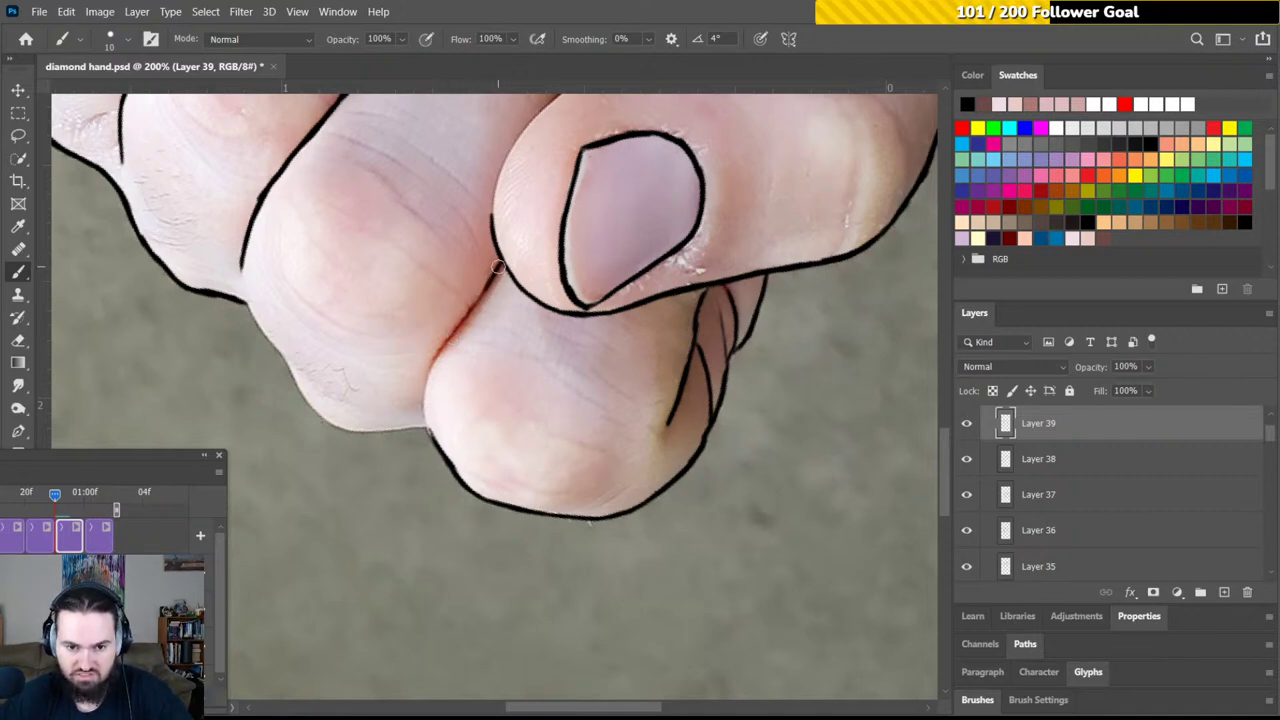
pyautogui.moveTo(480, 297); pyautogui.dragTo(426, 390)
pyautogui.moveTo(430, 370); pyautogui.dragTo(431, 432)
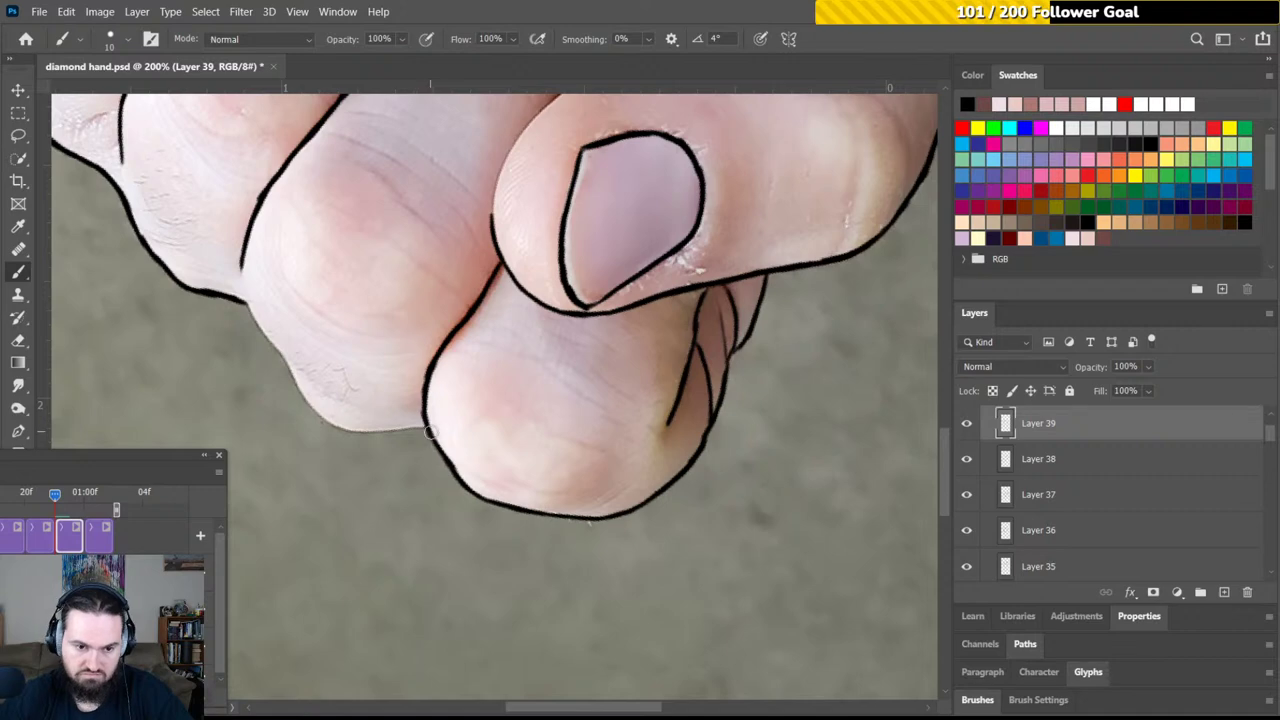
# Outline the back of the middle finger knuckle, joining the index finger's contour to the ring finger's contour
pyautogui.press('r')
pyautogui.moveTo(423, 277)
pyautogui.mouseDown()
pyautogui.moveTo(537, 286)
pyautogui.moveTo(580, 333)
pyautogui.moveTo(557, 297)
pyautogui.mouseUp()
pyautogui.press('b')
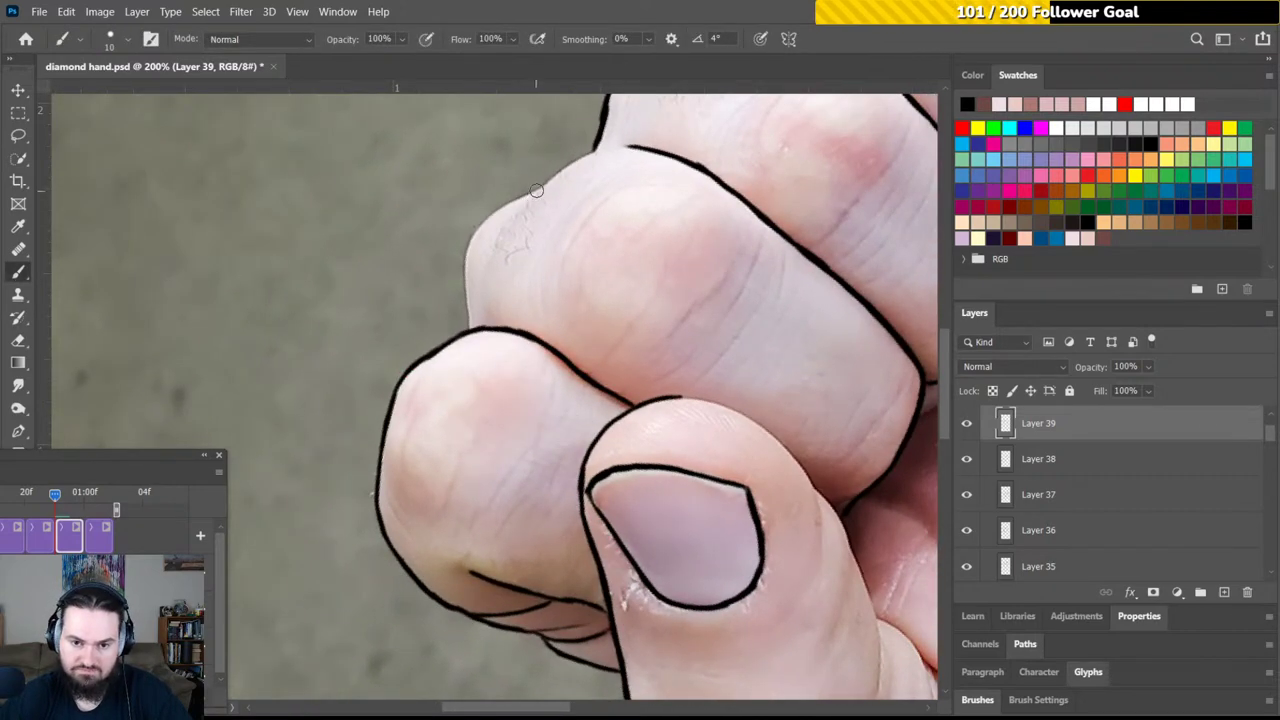
pyautogui.moveTo(535, 190)
pyautogui.mouseDown()
pyautogui.moveTo(472, 238)
pyautogui.moveTo(486, 224)
pyautogui.moveTo(468, 255)
pyautogui.moveTo(479, 230)
pyautogui.moveTo(466, 270)
pyautogui.moveTo(470, 255)
pyautogui.moveTo(473, 320)
pyautogui.mouseUp()
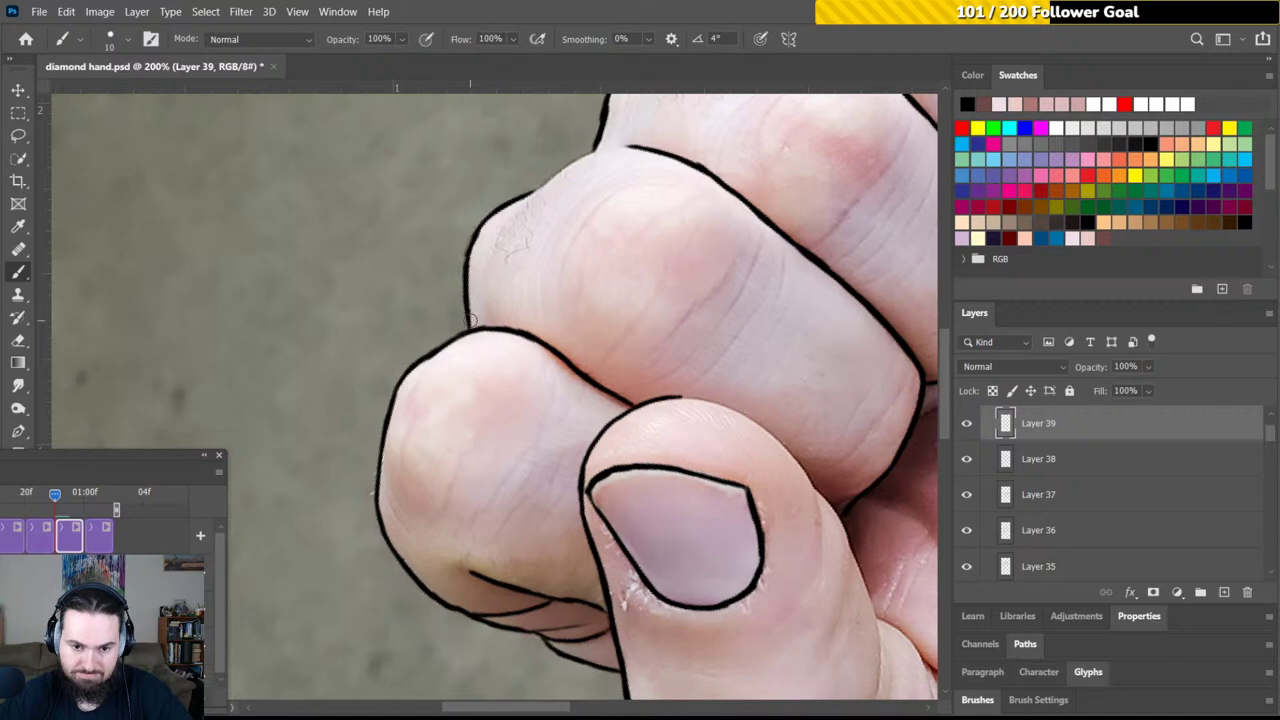
pyautogui.moveTo(502, 259)
pyautogui.mouseDown()
pyautogui.moveTo(484, 324)
pyautogui.moveTo(518, 247)
pyautogui.moveTo(468, 298)
pyautogui.mouseUp()
pyautogui.press('r')
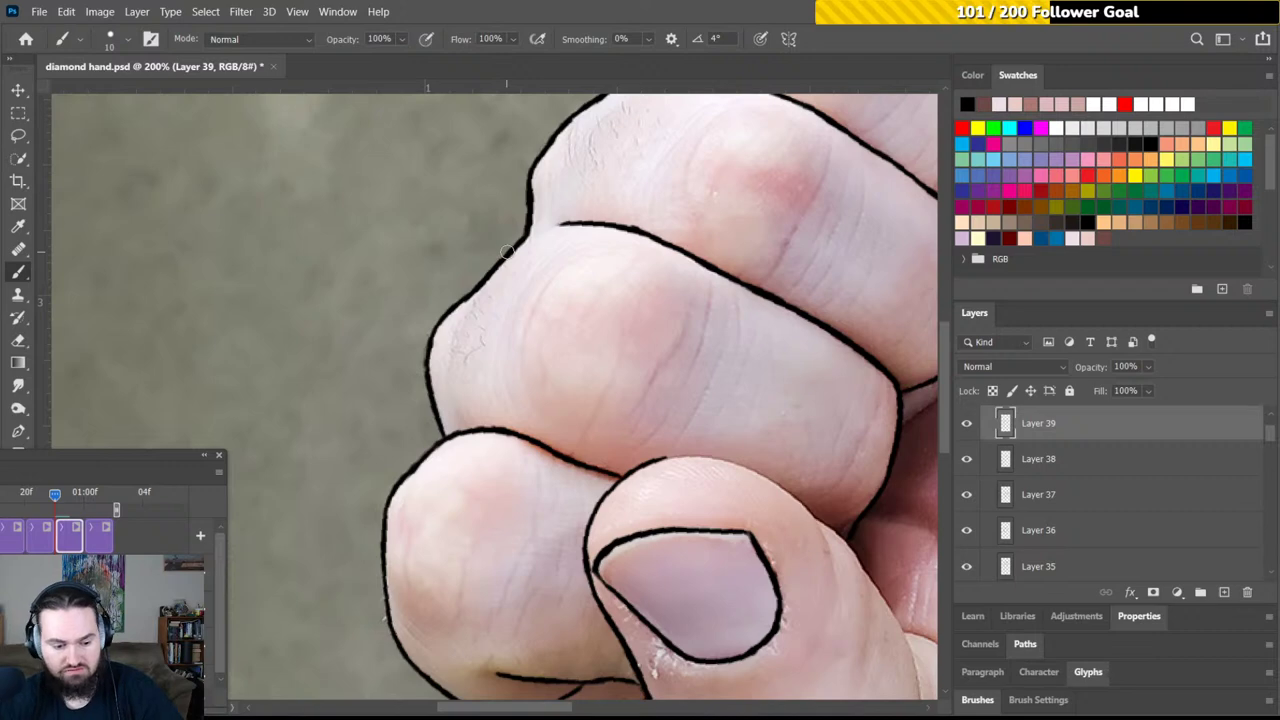
# Reset the view rotation and draw a short thin crease line on the thumb knuckle
pyautogui.press('r')
pyautogui.click(278, 39)
pyautogui.press('b')
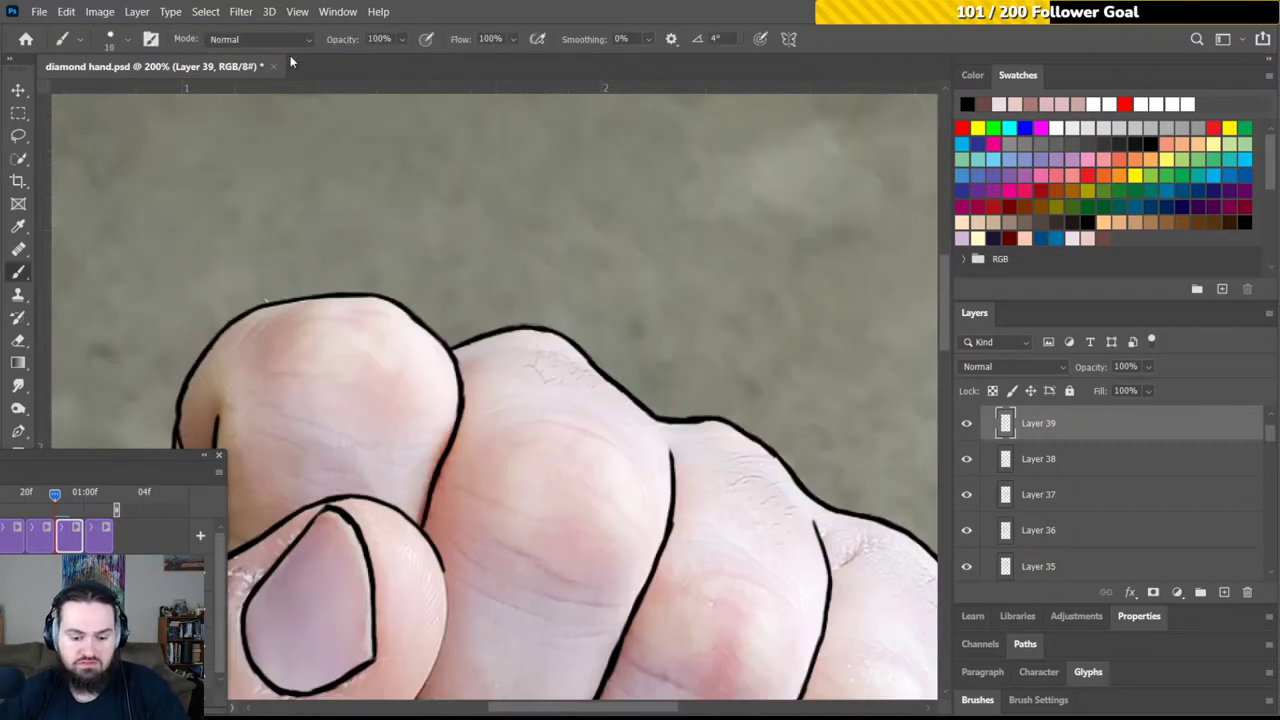
pyautogui.hotkey('ctrl', '0')
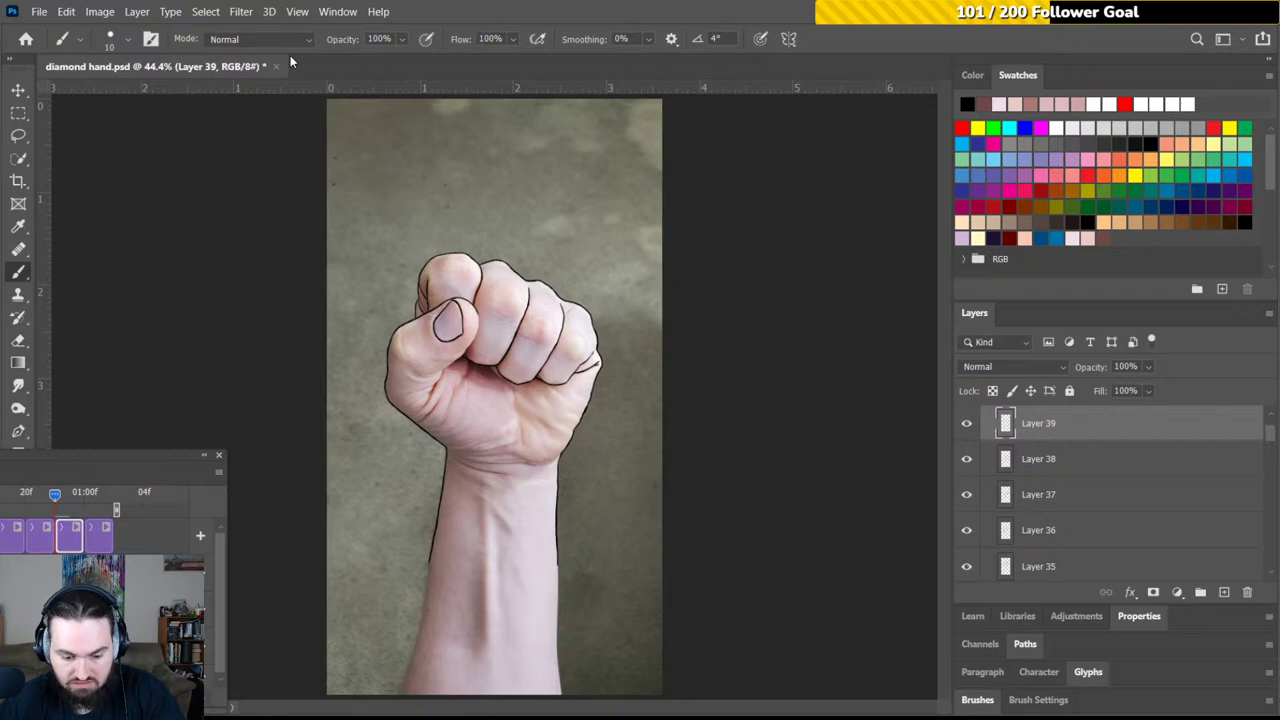
pyautogui.hotkey('ctrl', '+')
pyautogui.hotkey('ctrl', '+')
pyautogui.hotkey('ctrl', '+')
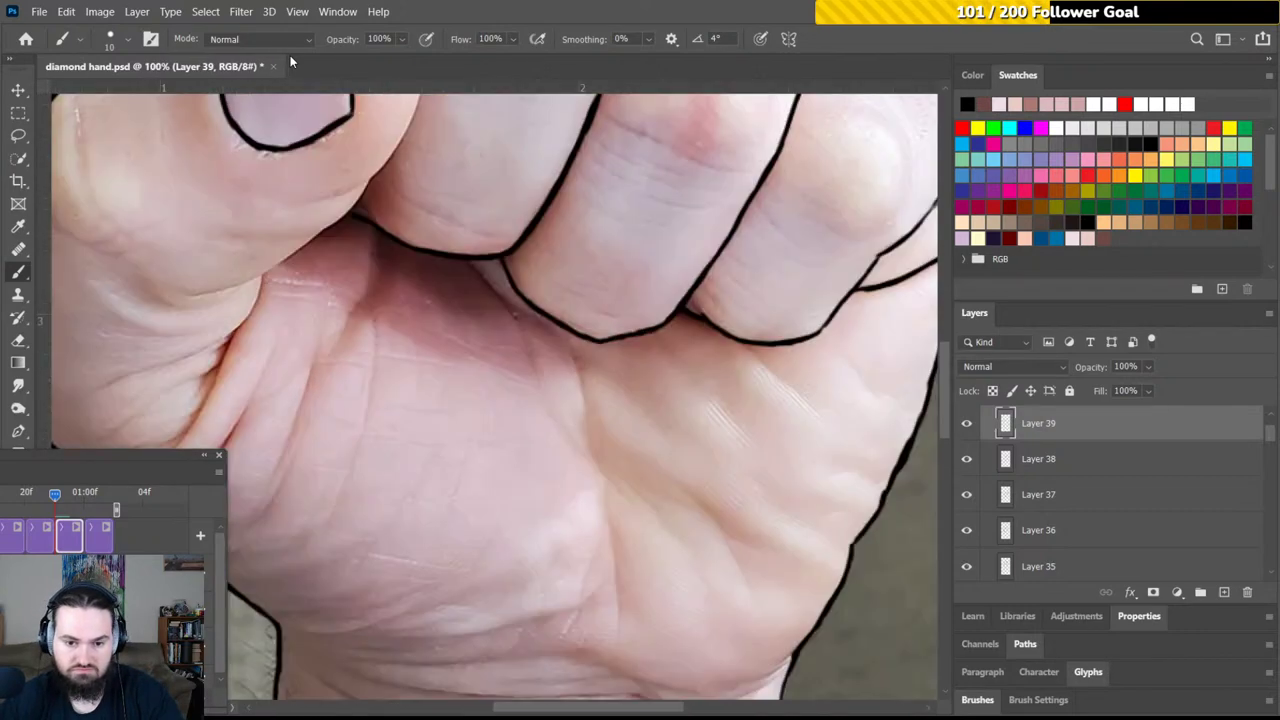
pyautogui.hotkey('ctrl', '+')
pyautogui.moveTo(529, 300)
pyautogui.mouseDown()
pyautogui.moveTo(676, 330)
pyautogui.moveTo(740, 416)
pyautogui.mouseUp()
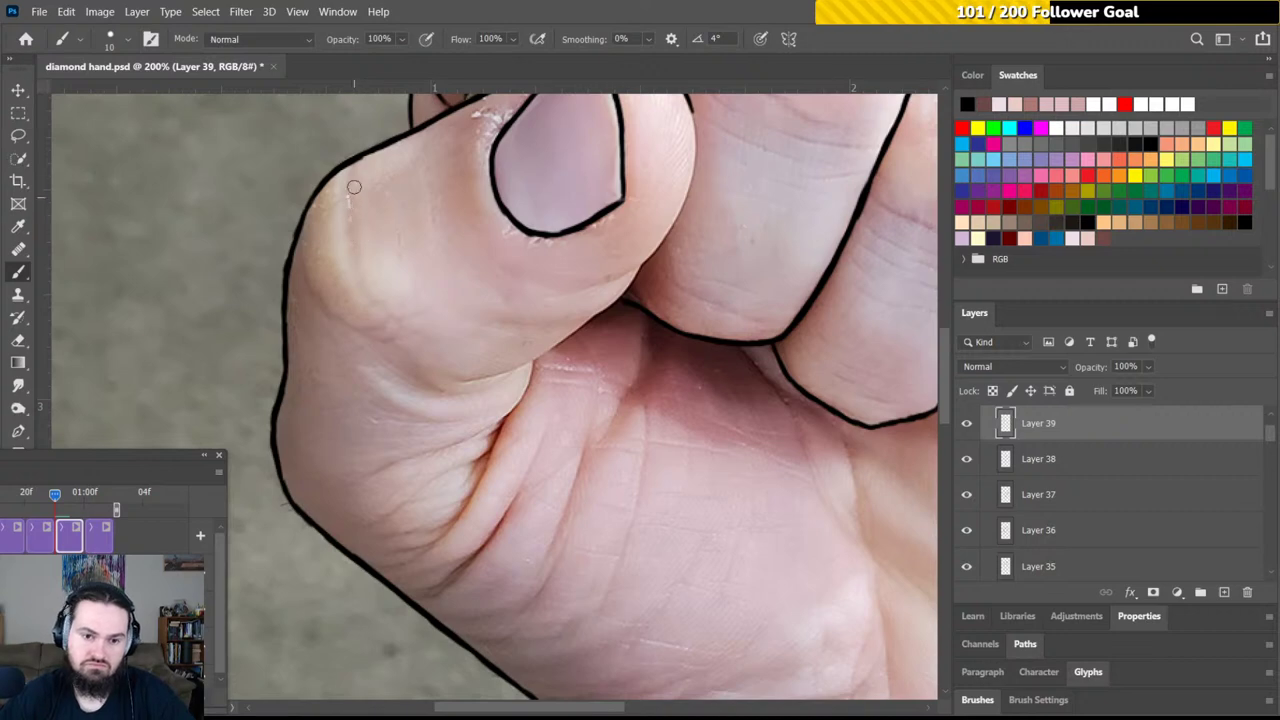
pyautogui.moveTo(351, 166); pyautogui.dragTo(356, 275)
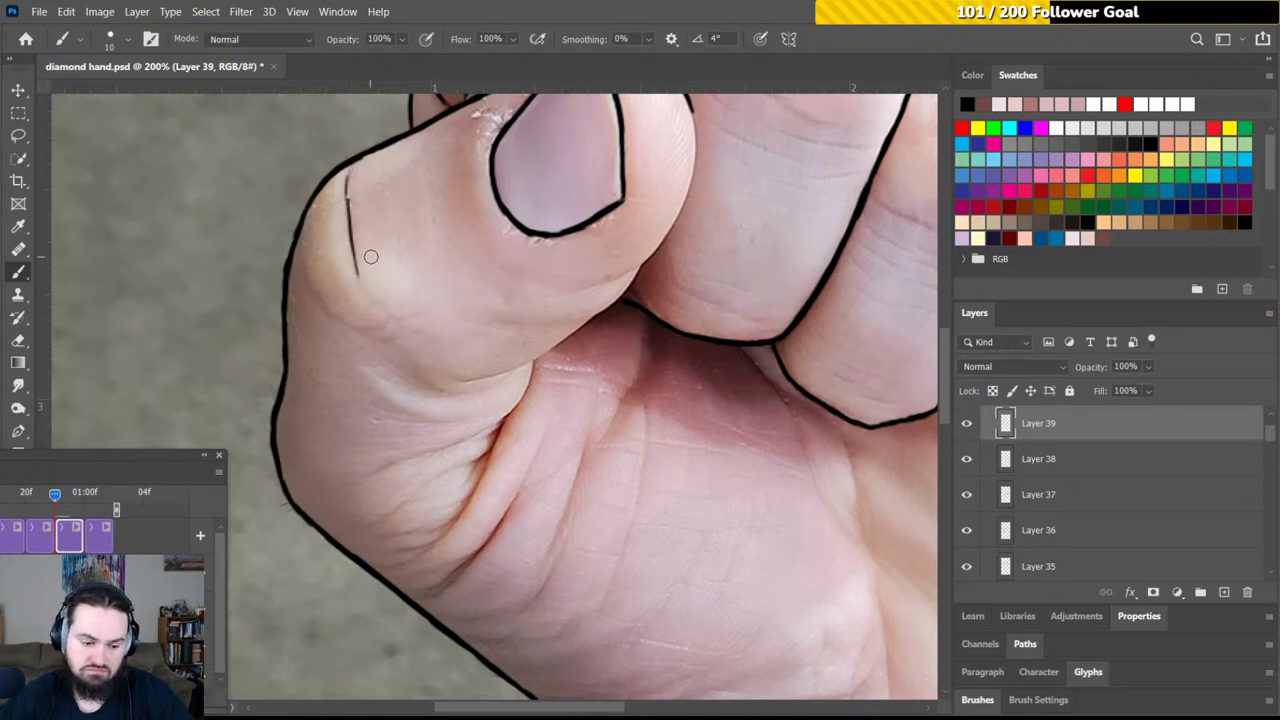
# Draw a second, curved crease line on the thumb knuckle, starting near the thumb's outer contour
pyautogui.press('r')
pyautogui.moveTo(461, 227); pyautogui.dragTo(574, 294)
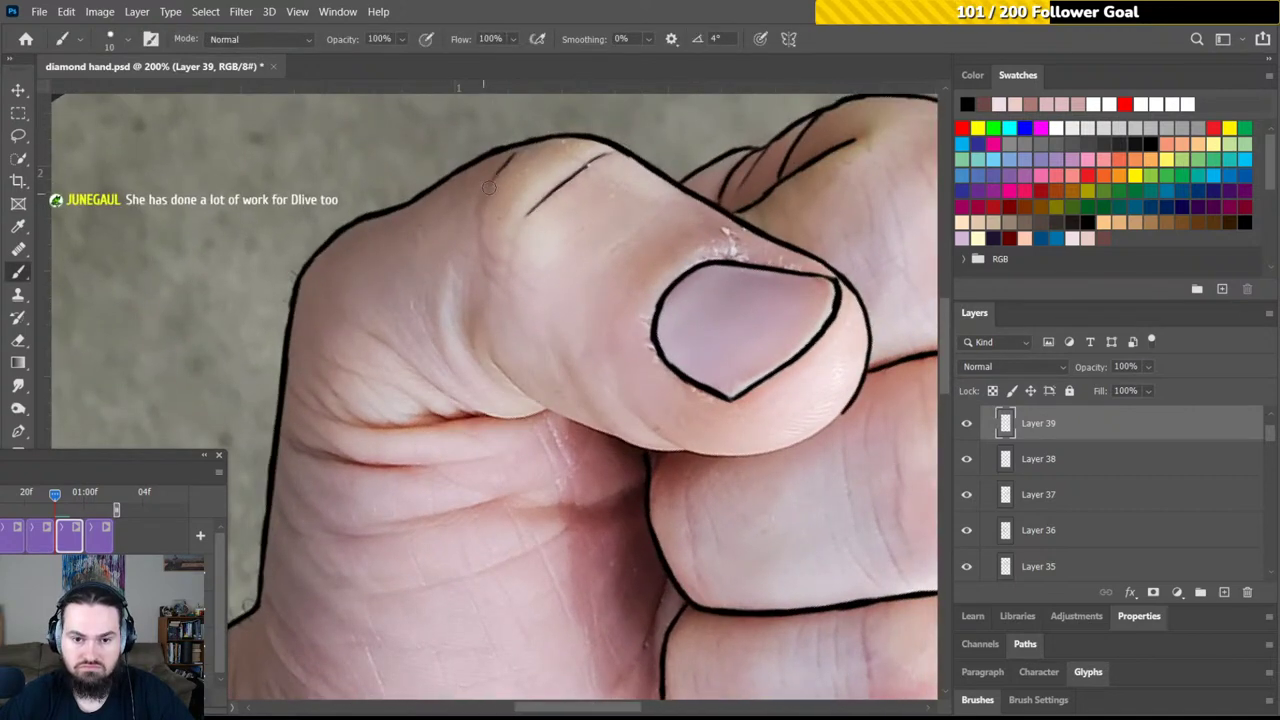
pyautogui.moveTo(485, 198); pyautogui.dragTo(472, 267)
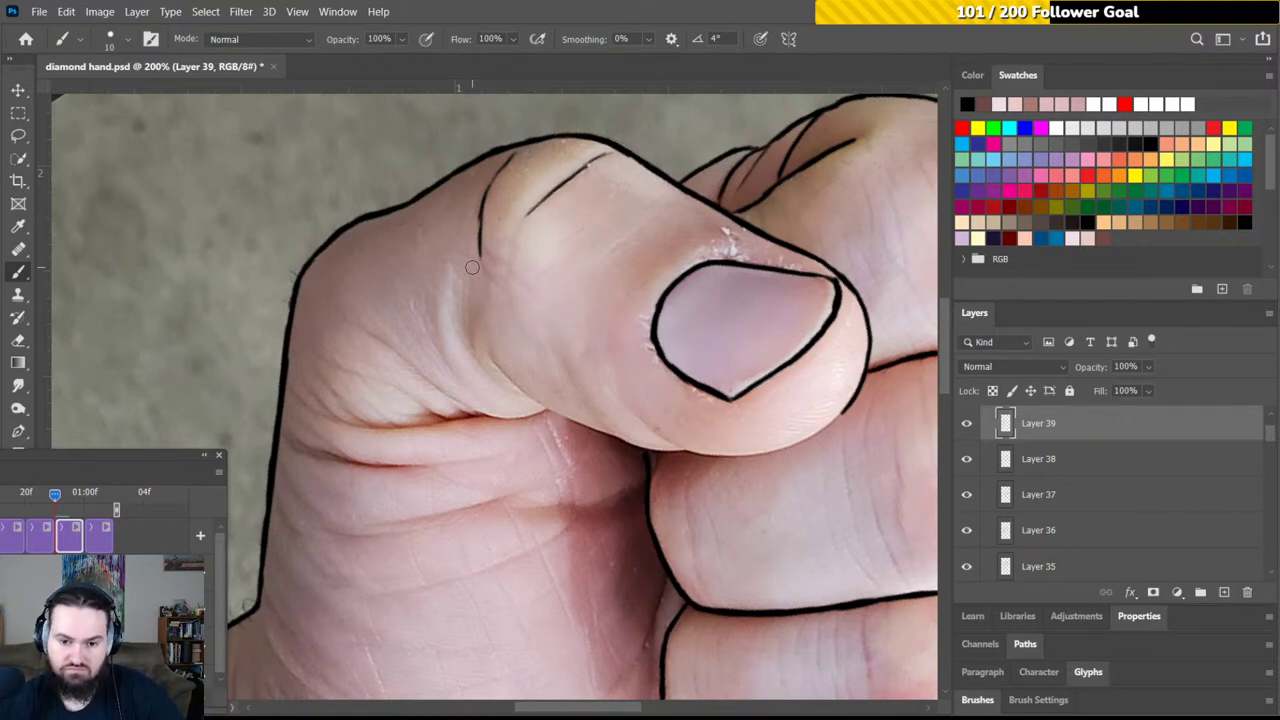
# Trace the thumb's palm-side contour from its joint down to where it meets the middle finger
pyautogui.press('r')
pyautogui.moveTo(554, 274); pyautogui.dragTo(676, 349)
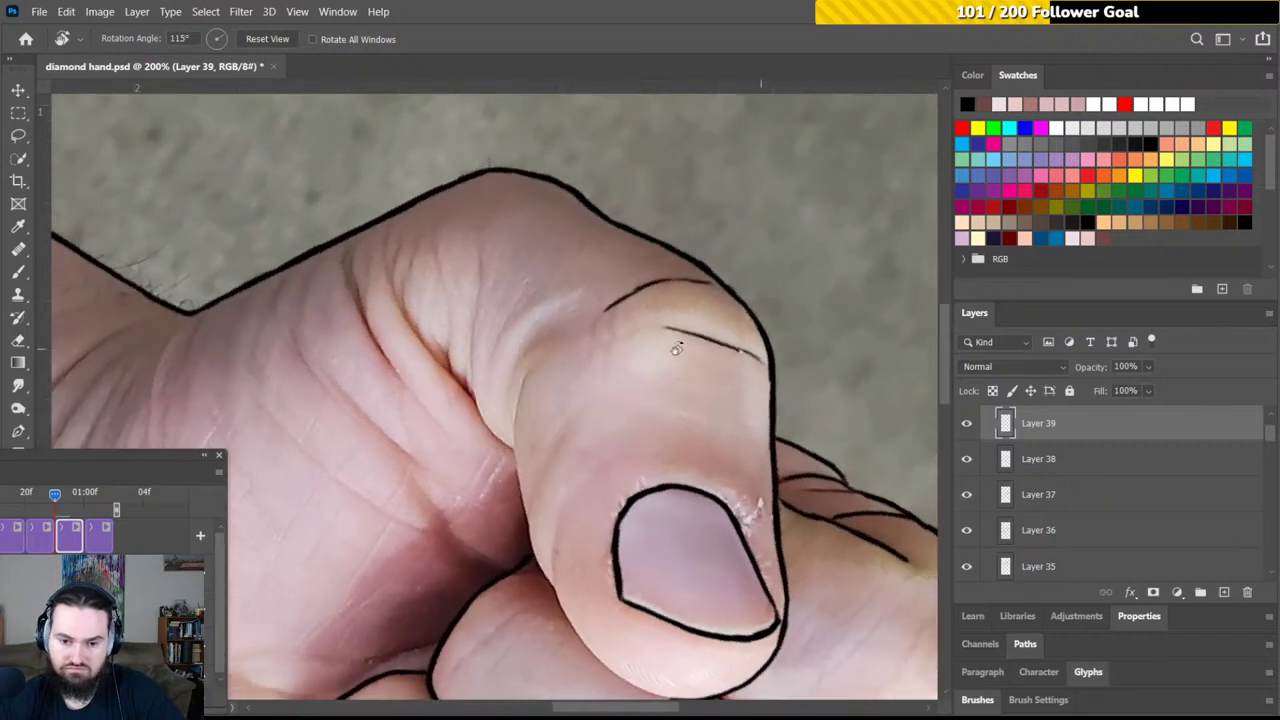
pyautogui.moveTo(543, 346)
pyautogui.mouseDown()
pyautogui.moveTo(554, 246)
pyautogui.moveTo(591, 214)
pyautogui.moveTo(638, 216)
pyautogui.moveTo(672, 250)
pyautogui.mouseUp()
pyautogui.press('b')
pyautogui.moveTo(675, 341); pyautogui.dragTo(671, 236)
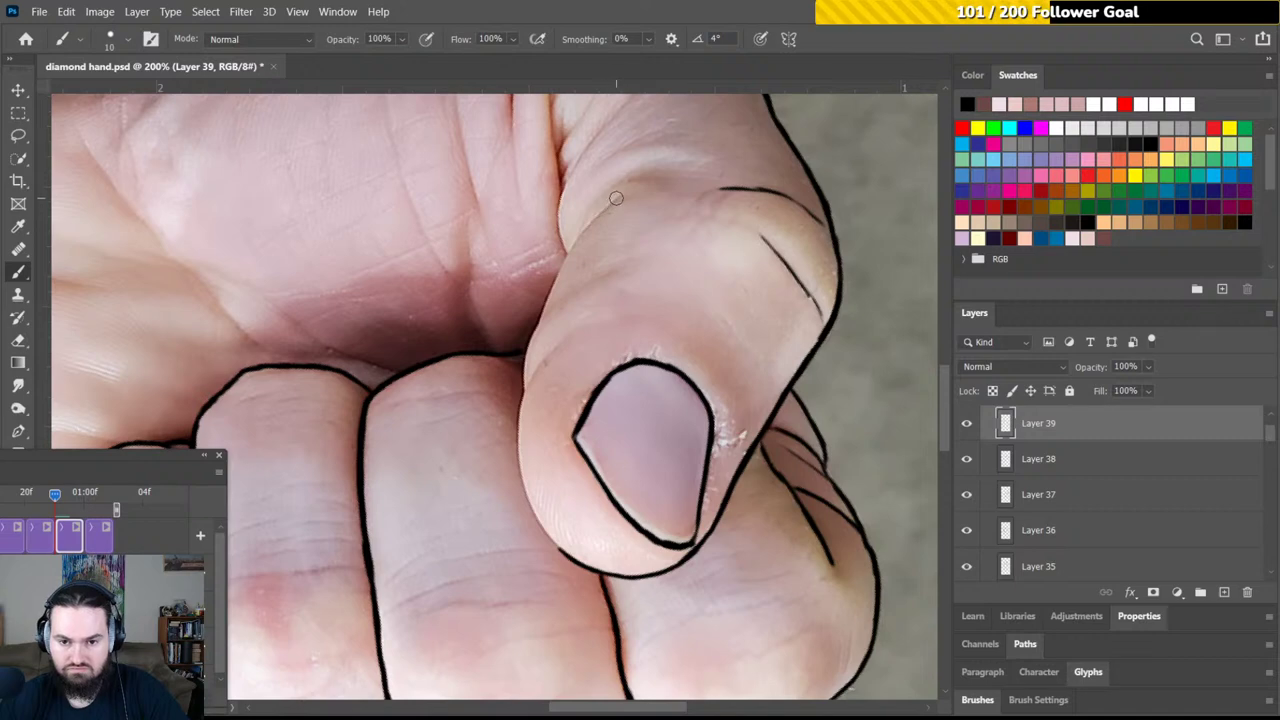
pyautogui.moveTo(614, 201)
pyautogui.mouseDown()
pyautogui.moveTo(555, 287)
pyautogui.moveTo(570, 258)
pyautogui.moveTo(559, 270)
pyautogui.moveTo(606, 257)
pyautogui.moveTo(573, 256)
pyautogui.moveTo(548, 307)
pyautogui.mouseUp()
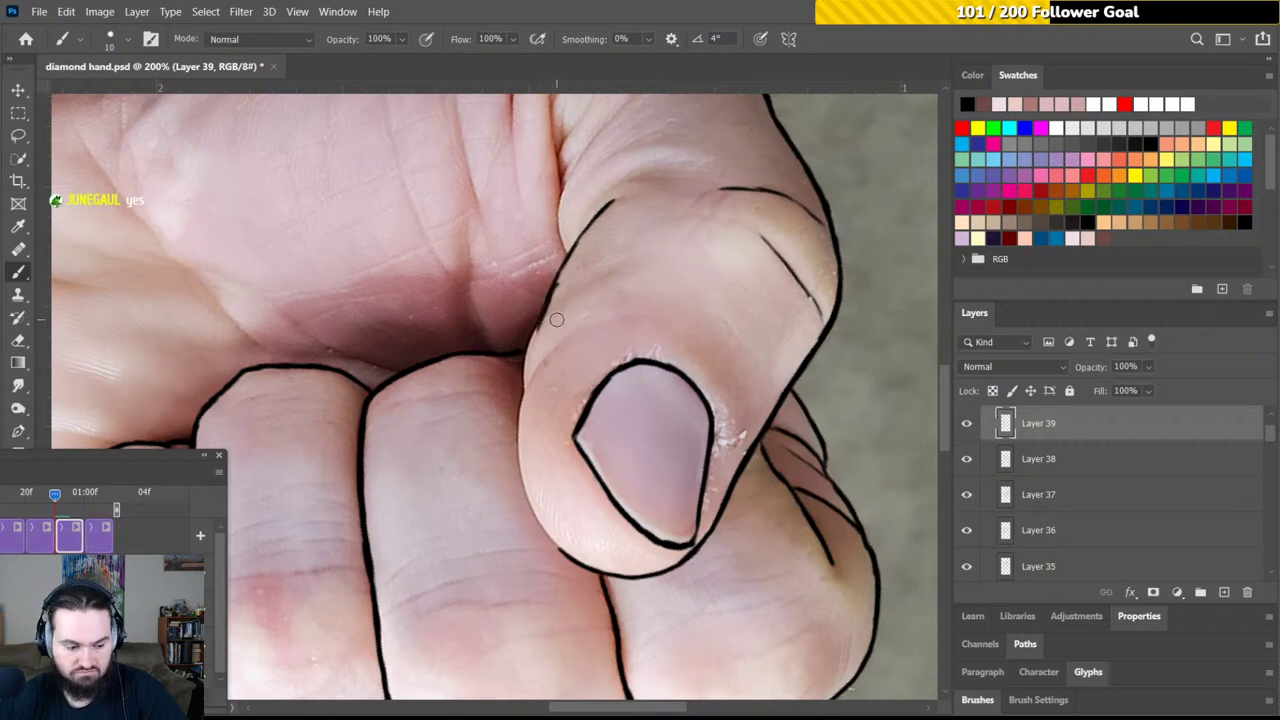
pyautogui.press('e')
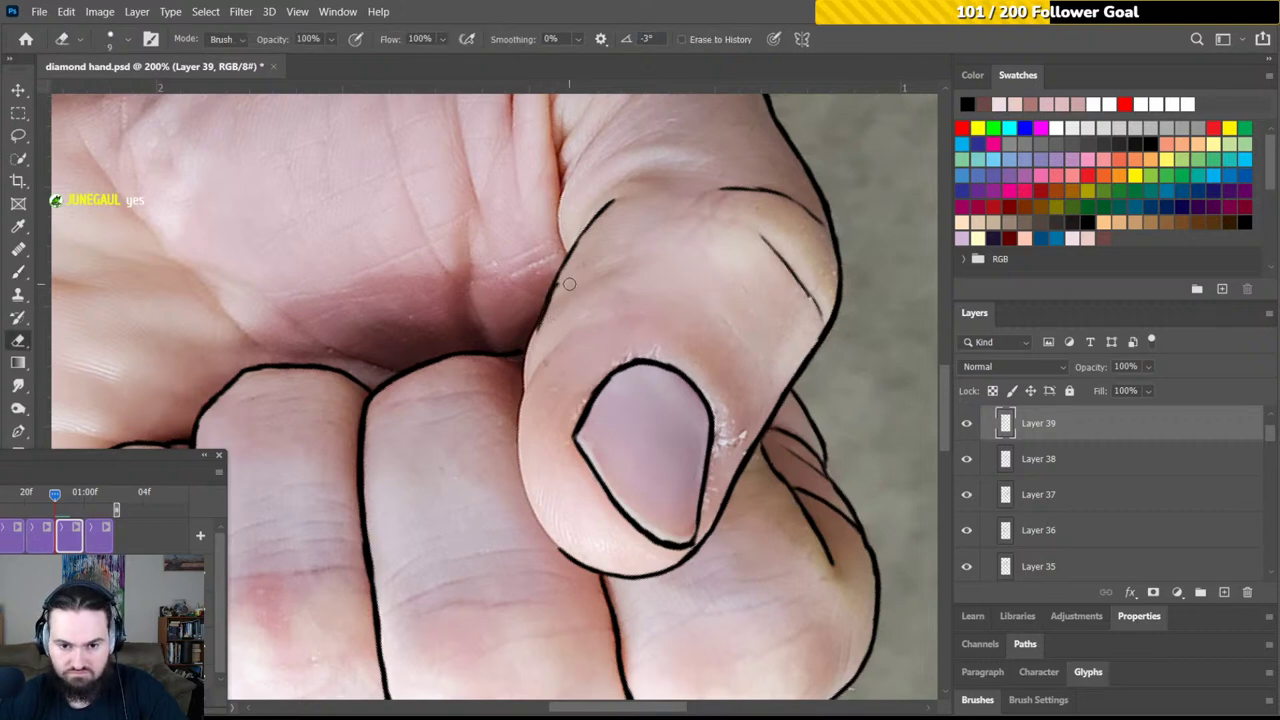
pyautogui.press('b')
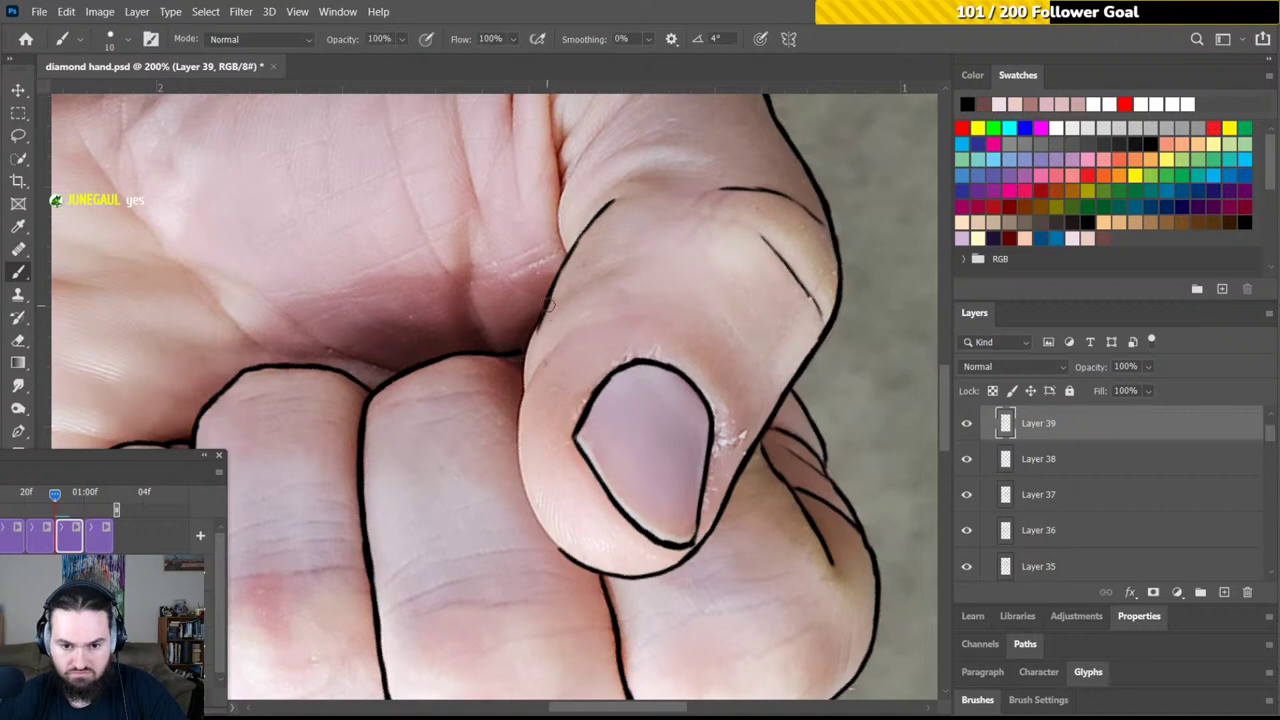
pyautogui.moveTo(545, 312); pyautogui.dragTo(527, 398)
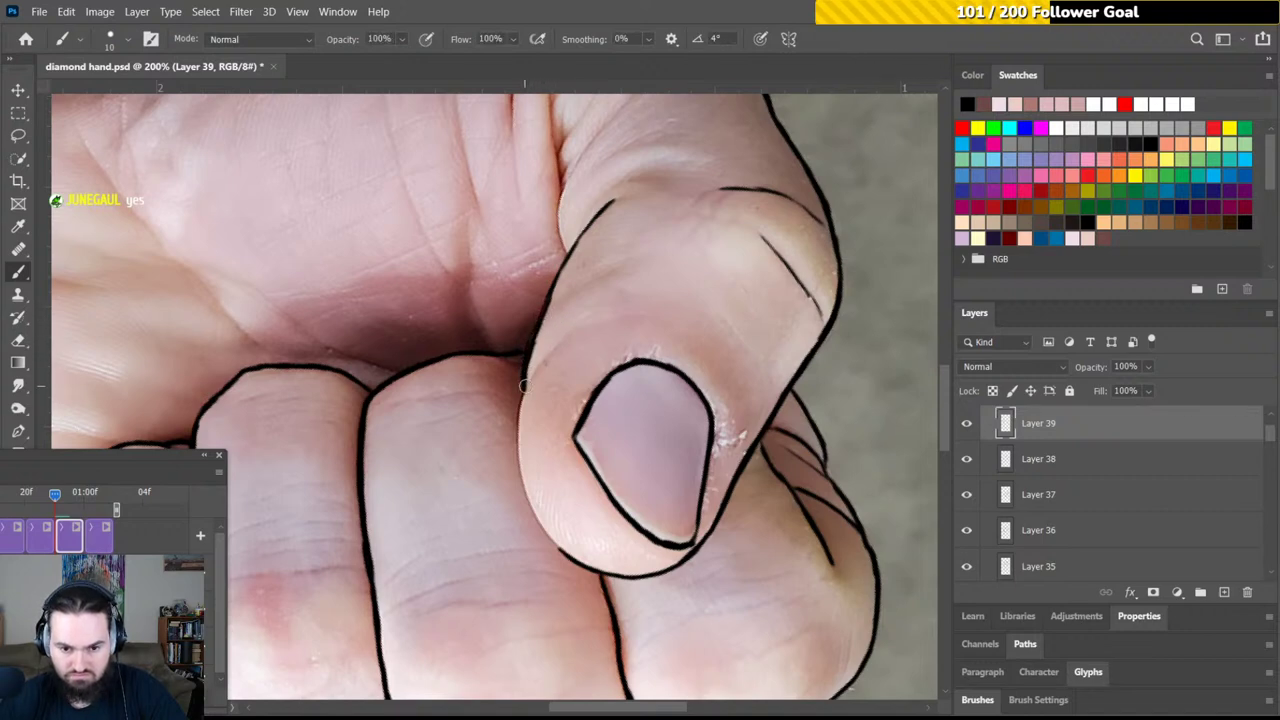
# Draw a short crease beside the thumbnail and complete the thumb tip's contour on the middle finger side
pyautogui.scroll(-2, 540, 356)
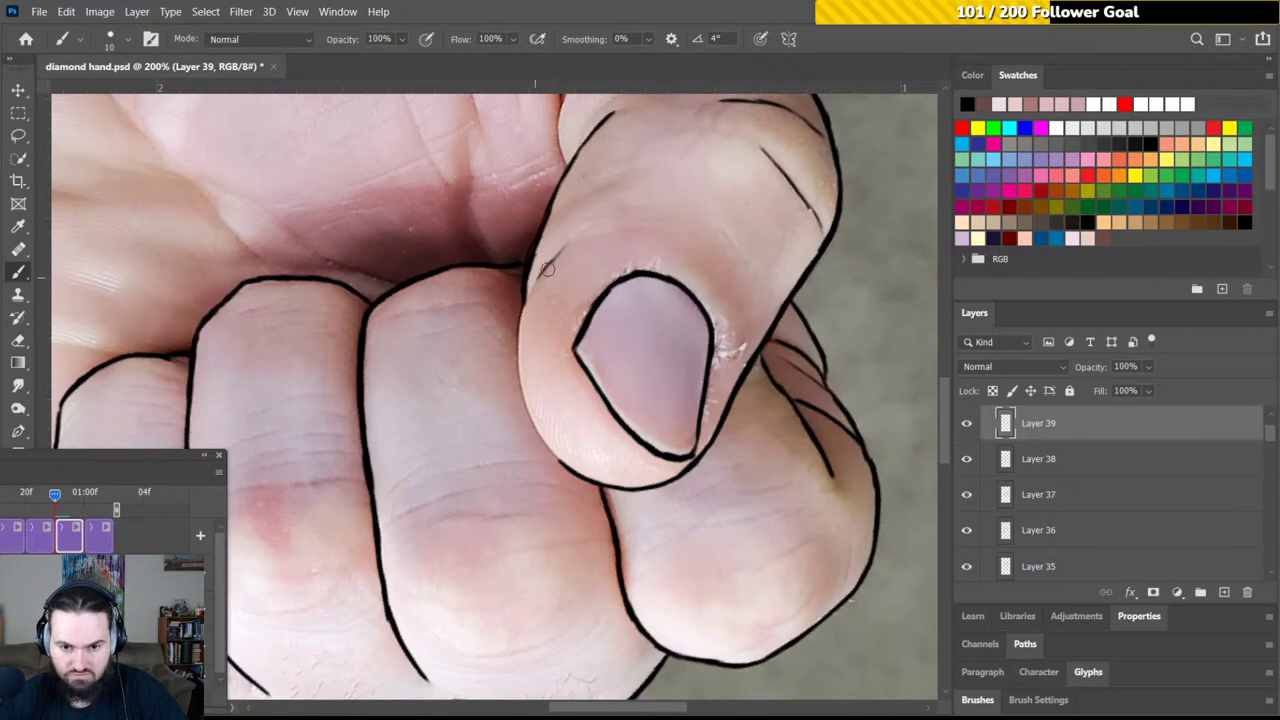
pyautogui.moveTo(541, 272); pyautogui.dragTo(524, 309)
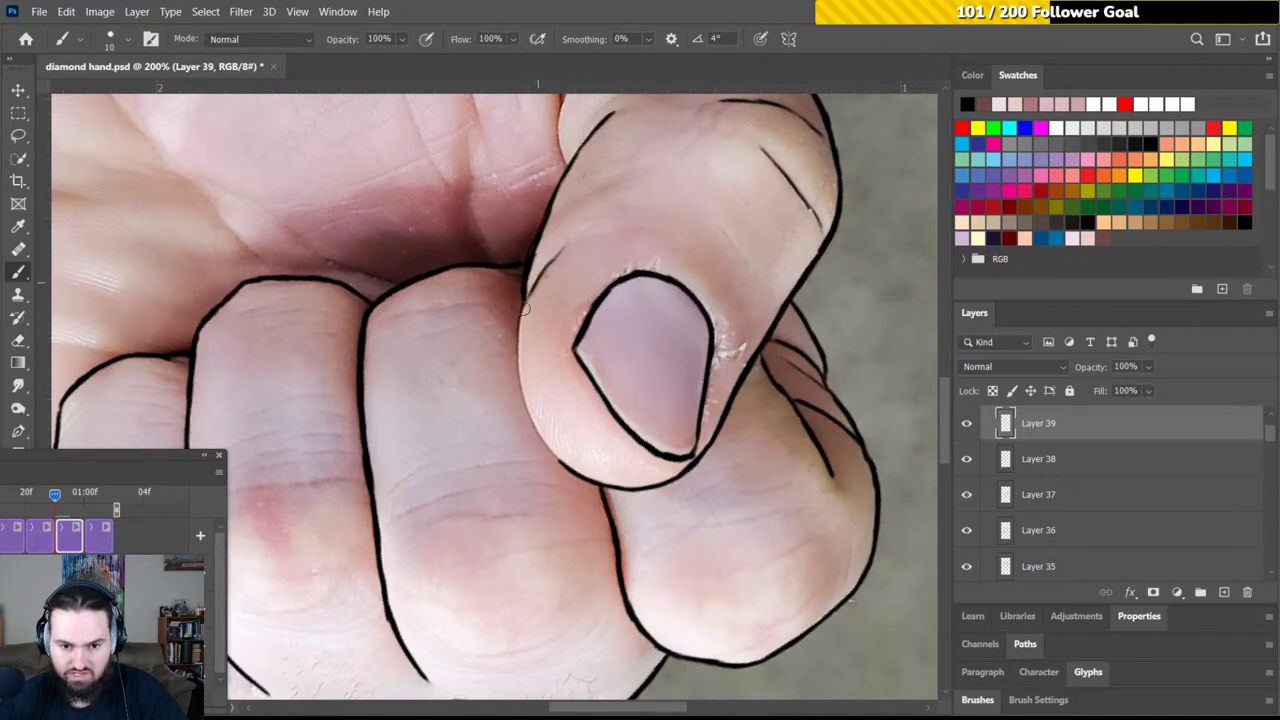
pyautogui.press('r')
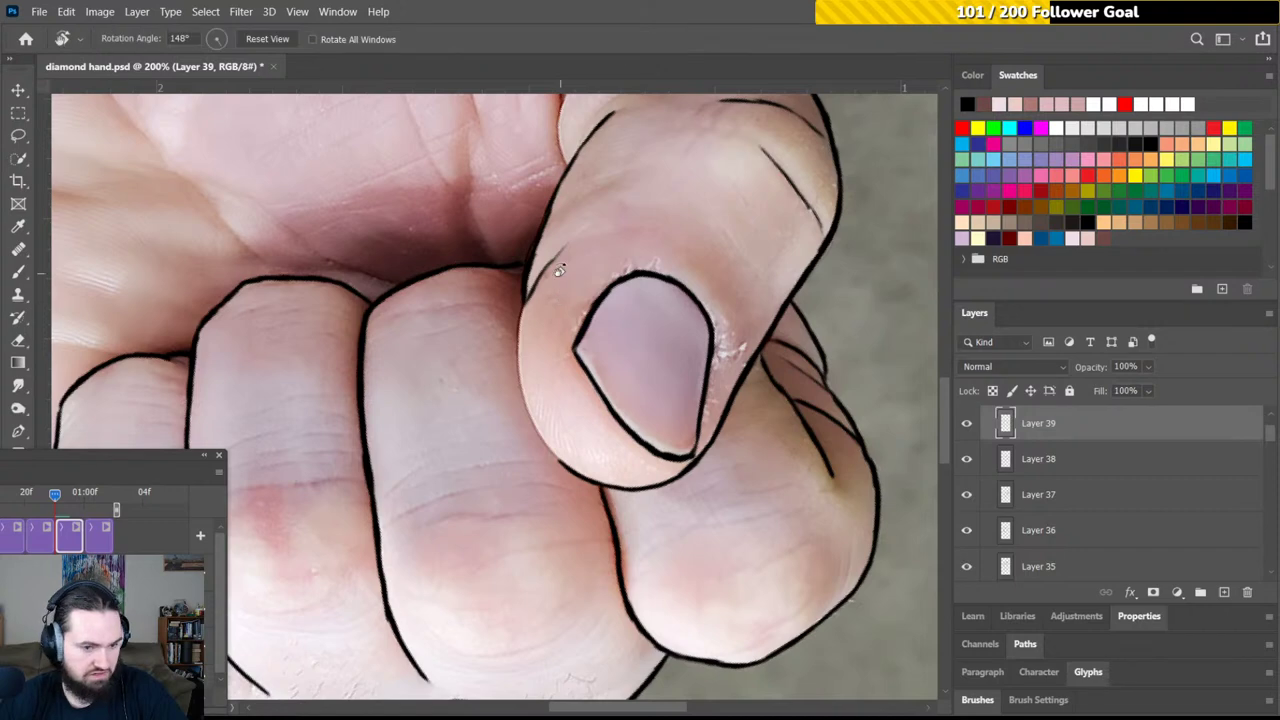
pyautogui.moveTo(560, 268); pyautogui.dragTo(620, 262)
pyautogui.moveTo(532, 330)
pyautogui.mouseDown()
pyautogui.moveTo(535, 275)
pyautogui.moveTo(517, 267)
pyautogui.moveTo(530, 258)
pyautogui.moveTo(519, 279)
pyautogui.moveTo(537, 253)
pyautogui.moveTo(506, 334)
pyautogui.moveTo(509, 311)
pyautogui.moveTo(512, 398)
pyautogui.mouseUp()
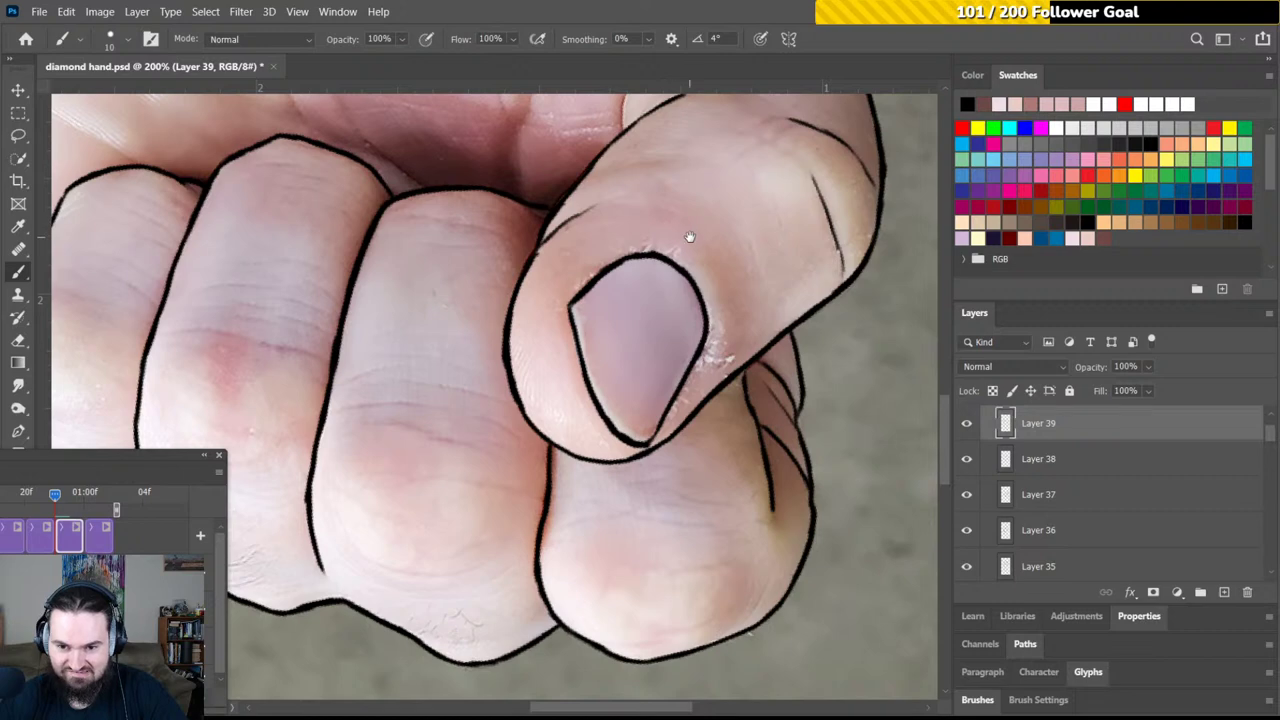
# Trace the curved skin fold at the thumb joint, starting from the thumb's palm-side contour
pyautogui.moveTo(691, 237); pyautogui.dragTo(580, 281)
pyautogui.press('r')
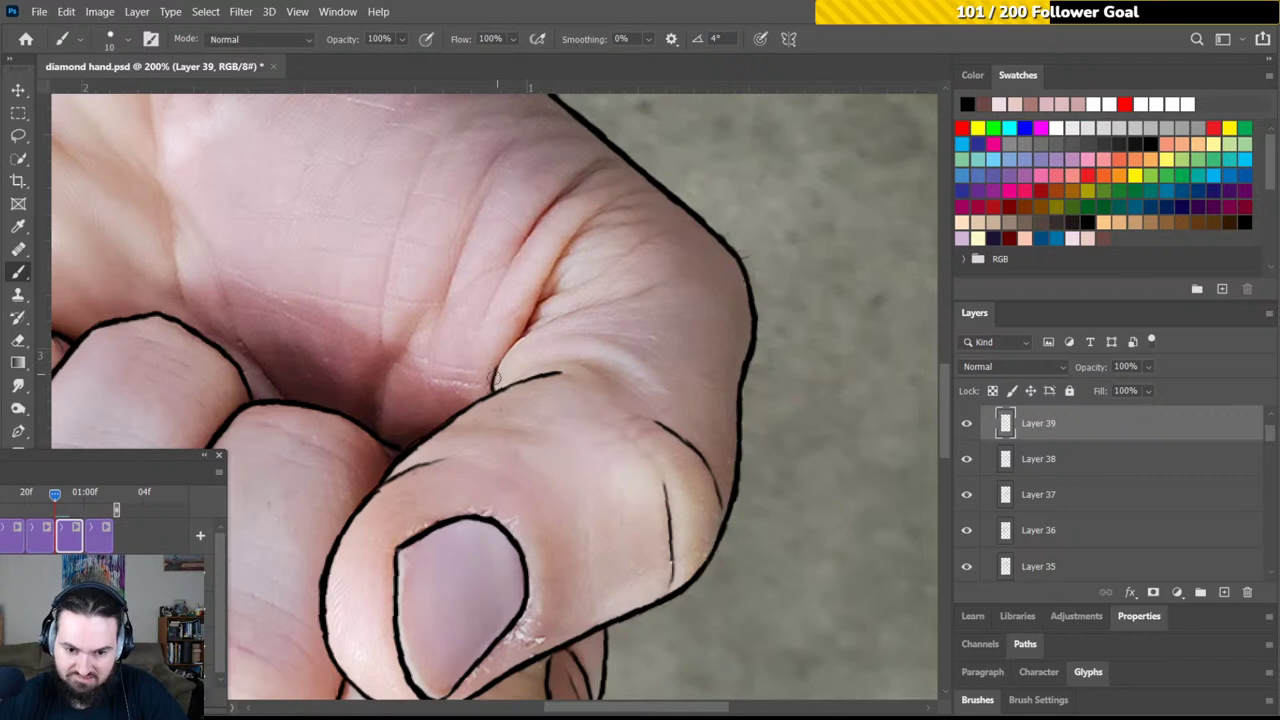
pyautogui.moveTo(496, 368); pyautogui.dragTo(524, 328)
pyautogui.press('e')
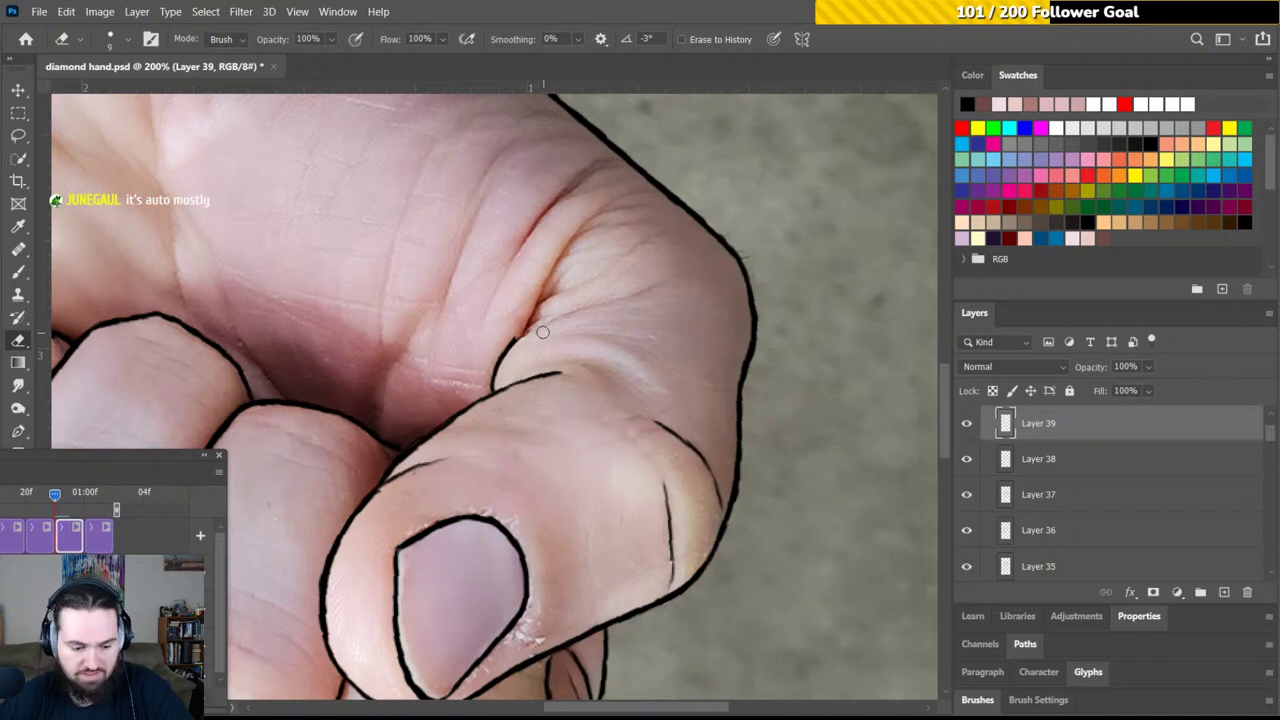
pyautogui.press('ctrl')
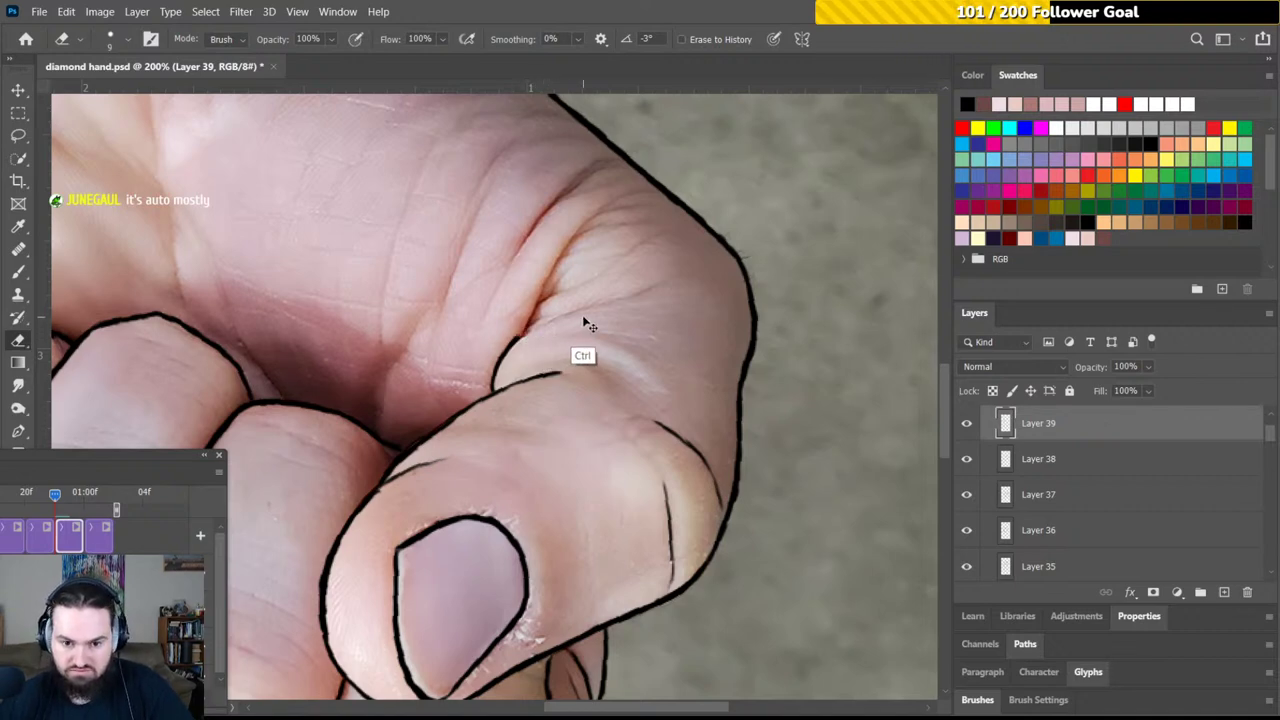
pyautogui.press('b')
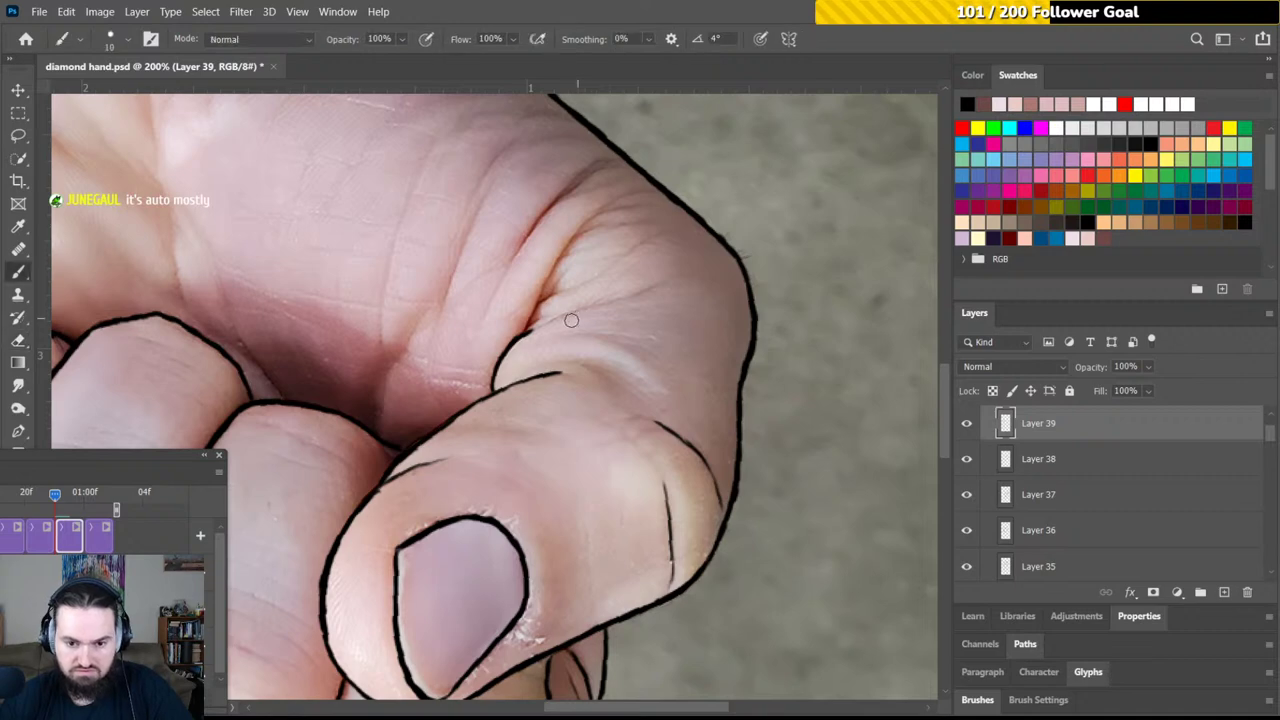
# Draw four crease lines fanning out from the thumb joint's fold toward the thumb's outer contour
pyautogui.moveTo(528, 331); pyautogui.dragTo(632, 295)
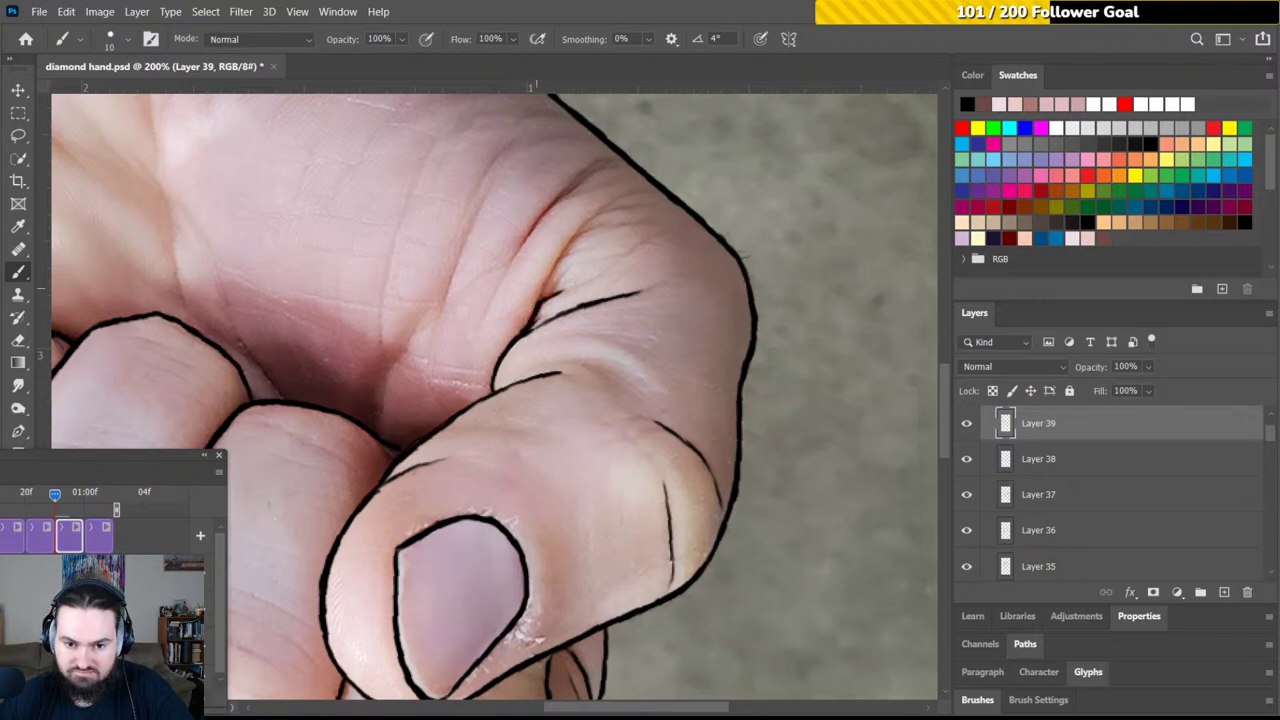
pyautogui.moveTo(548, 298); pyautogui.dragTo(590, 281)
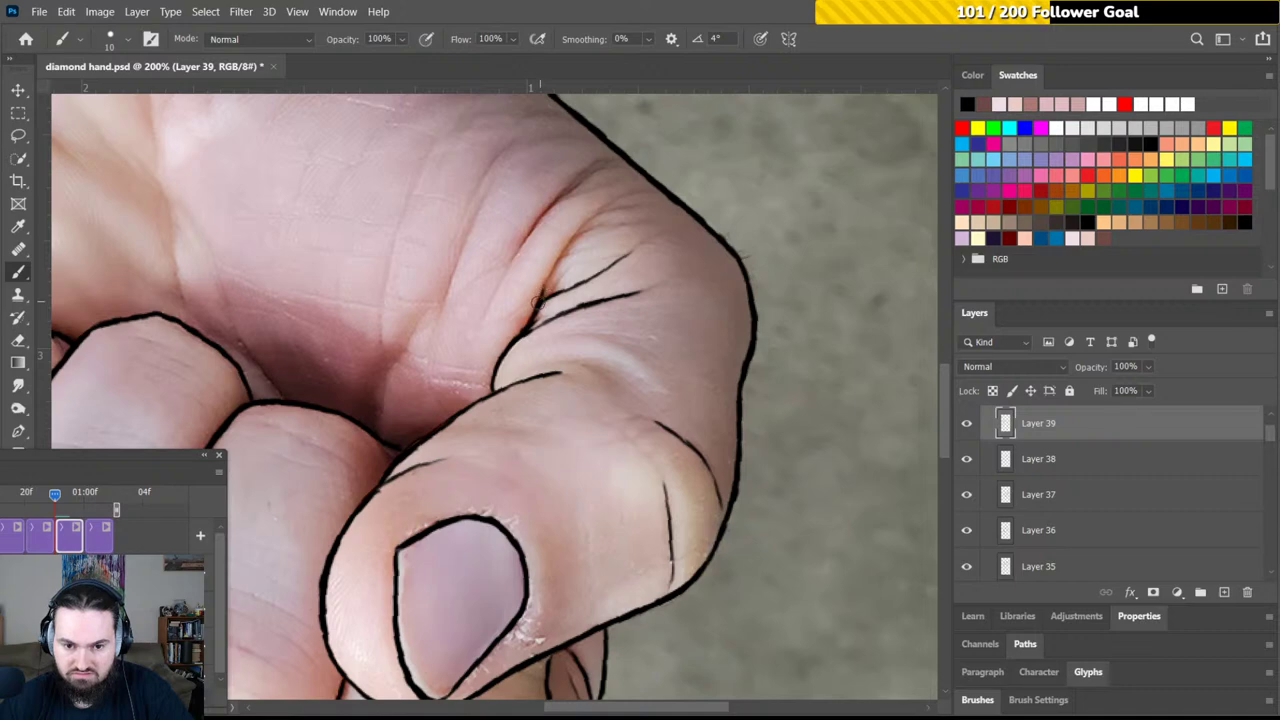
pyautogui.moveTo(545, 285); pyautogui.dragTo(600, 212)
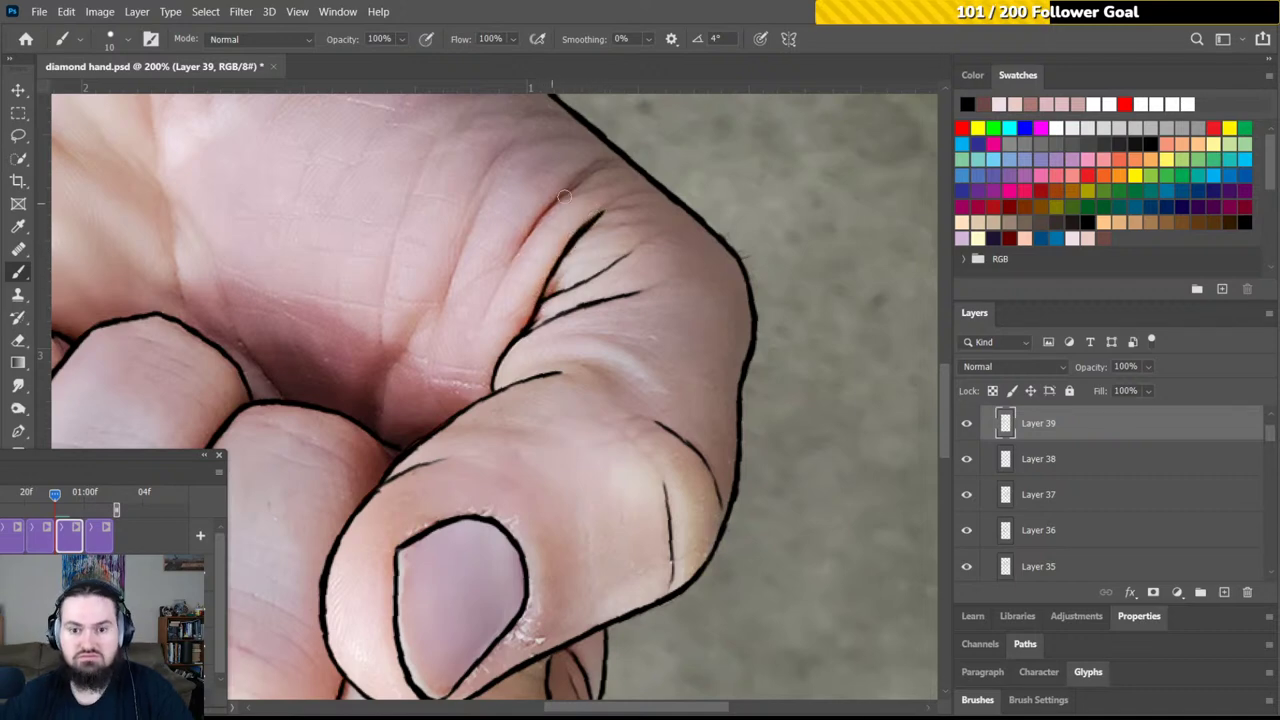
pyautogui.moveTo(617, 164)
pyautogui.mouseDown()
pyautogui.moveTo(540, 218)
pyautogui.moveTo(568, 187)
pyautogui.moveTo(545, 208)
pyautogui.moveTo(555, 198)
pyautogui.moveTo(504, 277)
pyautogui.mouseUp()
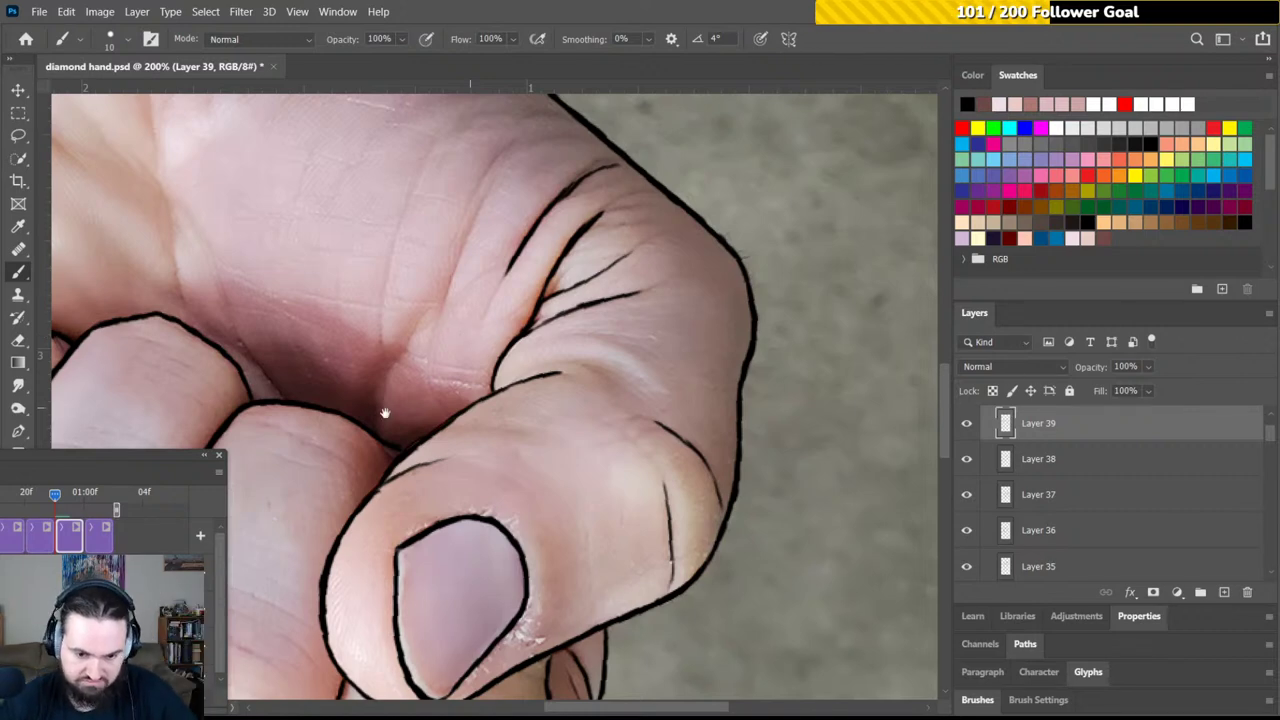
# Thicken the thumbnail's outline along its edge facing the middle finger and at the corner near the thumb tip
pyautogui.moveTo(385, 413); pyautogui.dragTo(394, 257)
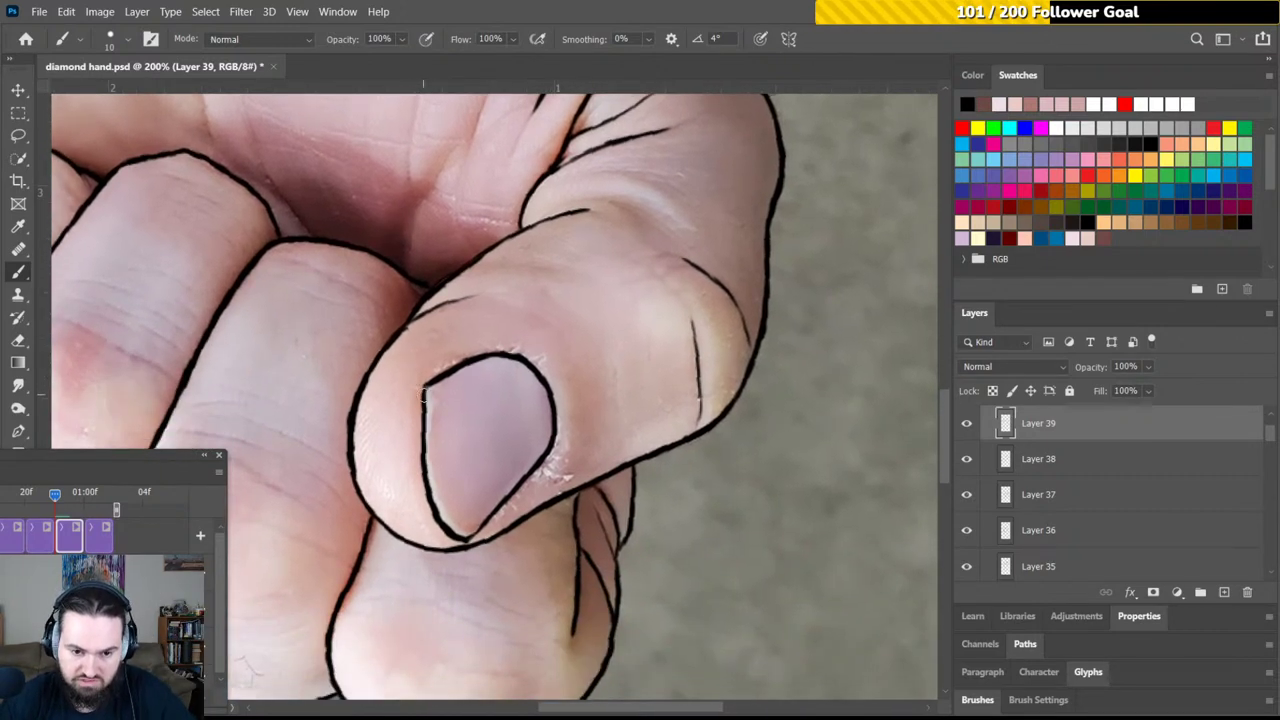
pyautogui.moveTo(428, 387); pyautogui.dragTo(421, 463)
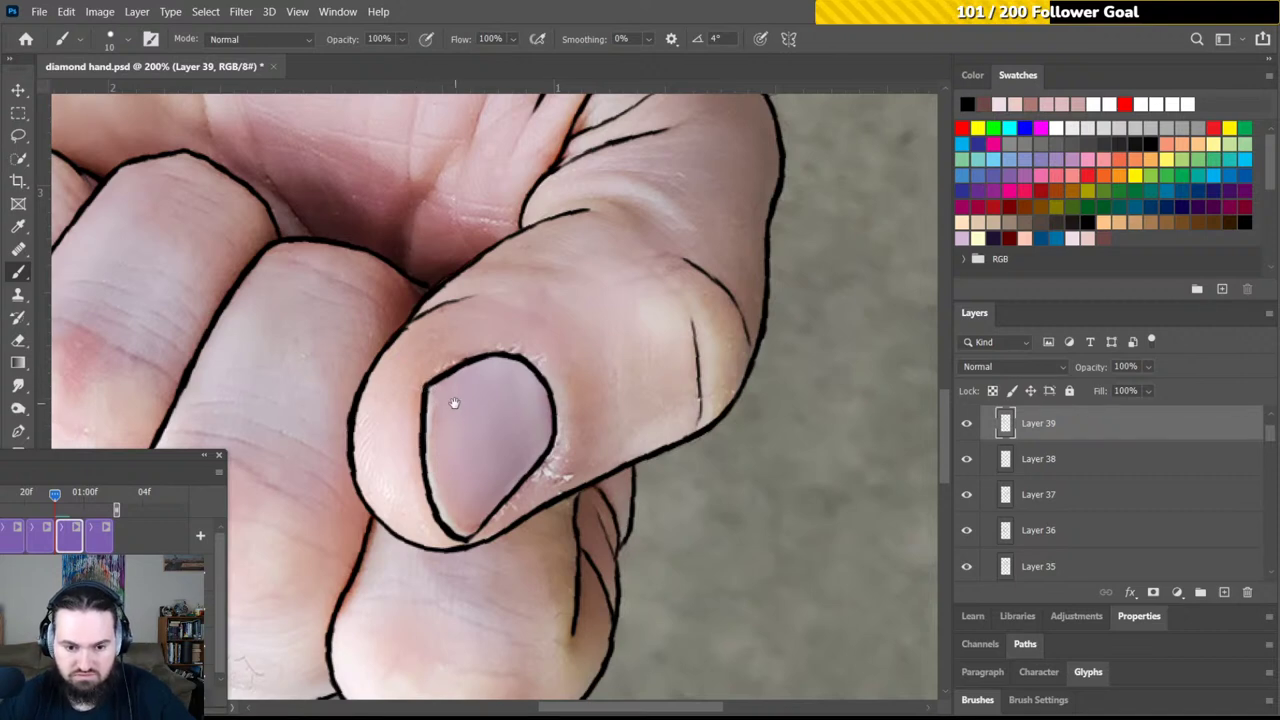
pyautogui.moveTo(454, 403)
pyautogui.mouseDown()
pyautogui.moveTo(450, 284)
pyautogui.moveTo(496, 276)
pyautogui.mouseUp()
pyautogui.press('r')
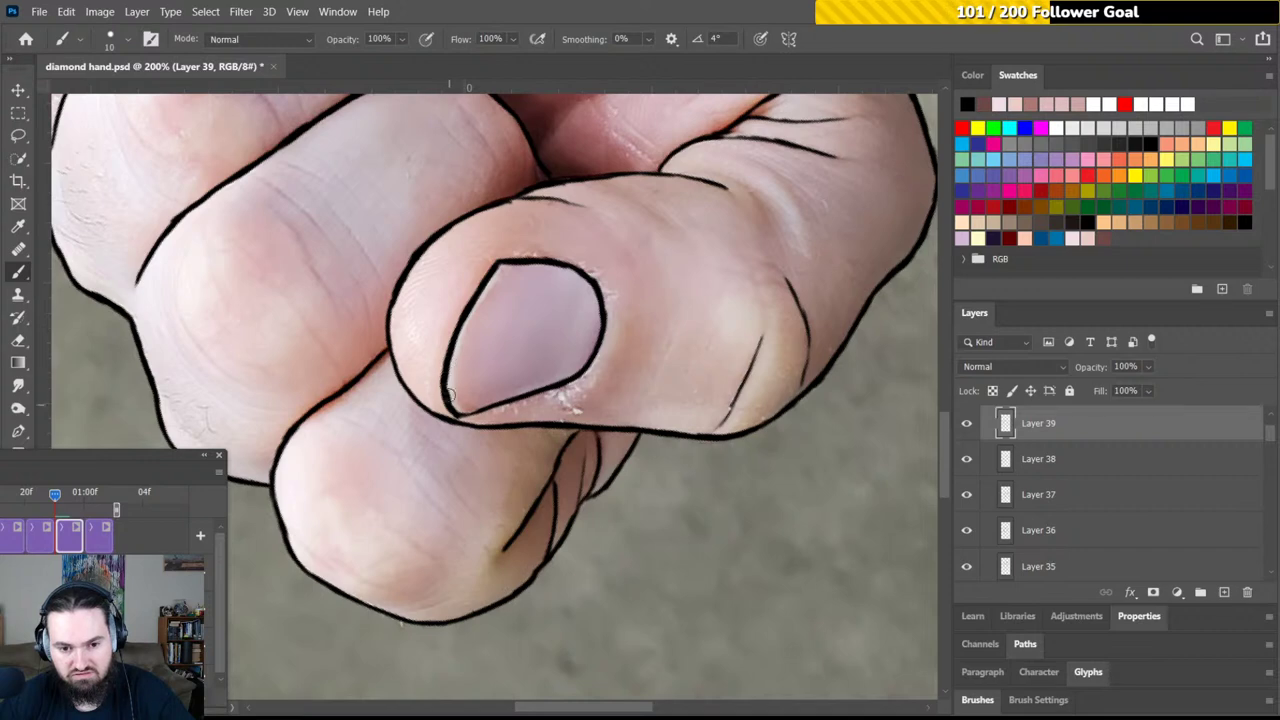
pyautogui.moveTo(451, 394); pyautogui.dragTo(458, 413)
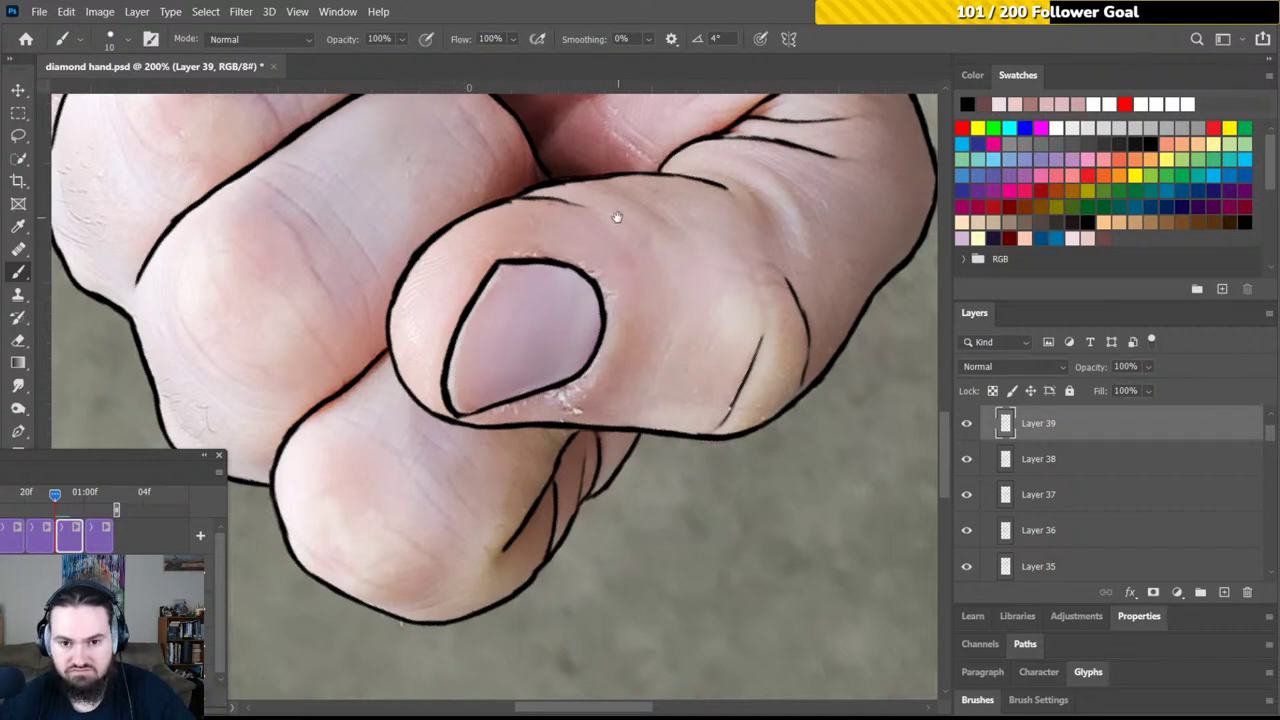
# Draw a slightly curved crease line on the heel of the palm below the little finger
pyautogui.moveTo(614, 214)
pyautogui.mouseDown()
pyautogui.moveTo(500, 453)
pyautogui.moveTo(462, 484)
pyautogui.mouseUp()
pyautogui.moveTo(543, 277); pyautogui.dragTo(514, 443)
pyautogui.moveTo(540, 250)
pyautogui.mouseDown()
pyautogui.moveTo(540, 365)
pyautogui.moveTo(640, 266)
pyautogui.mouseUp()
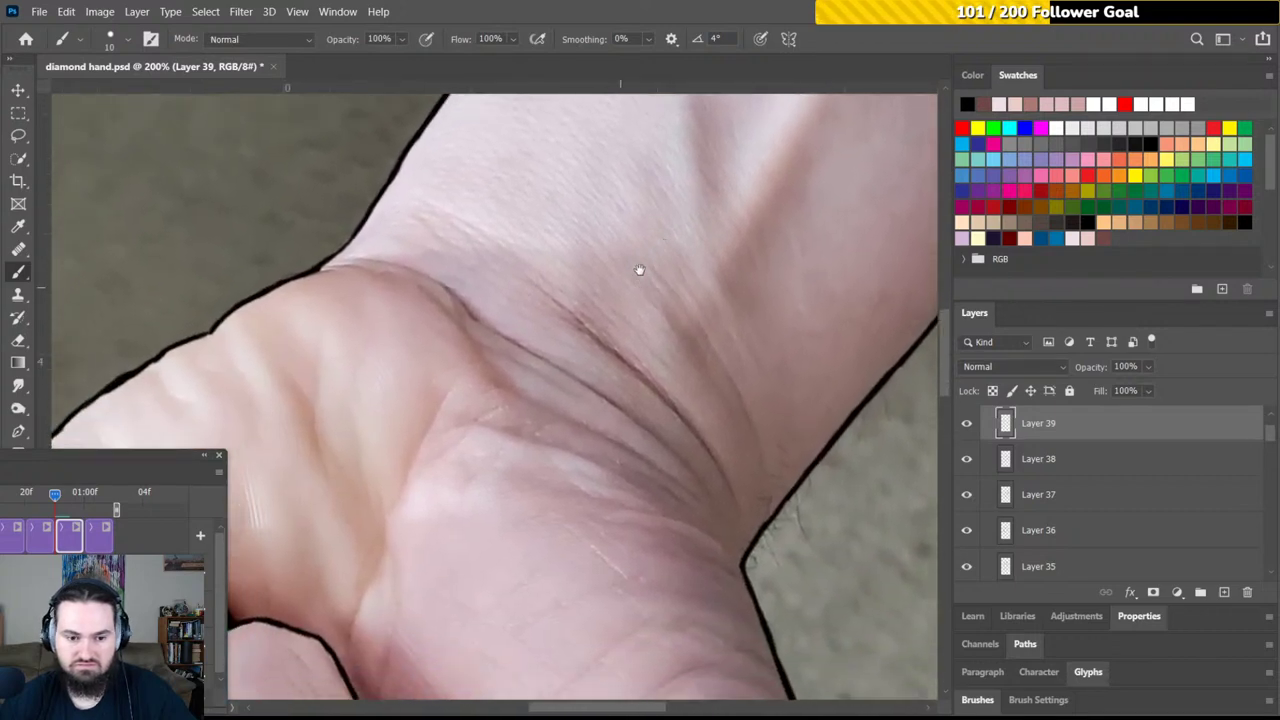
pyautogui.moveTo(550, 350); pyautogui.dragTo(594, 294)
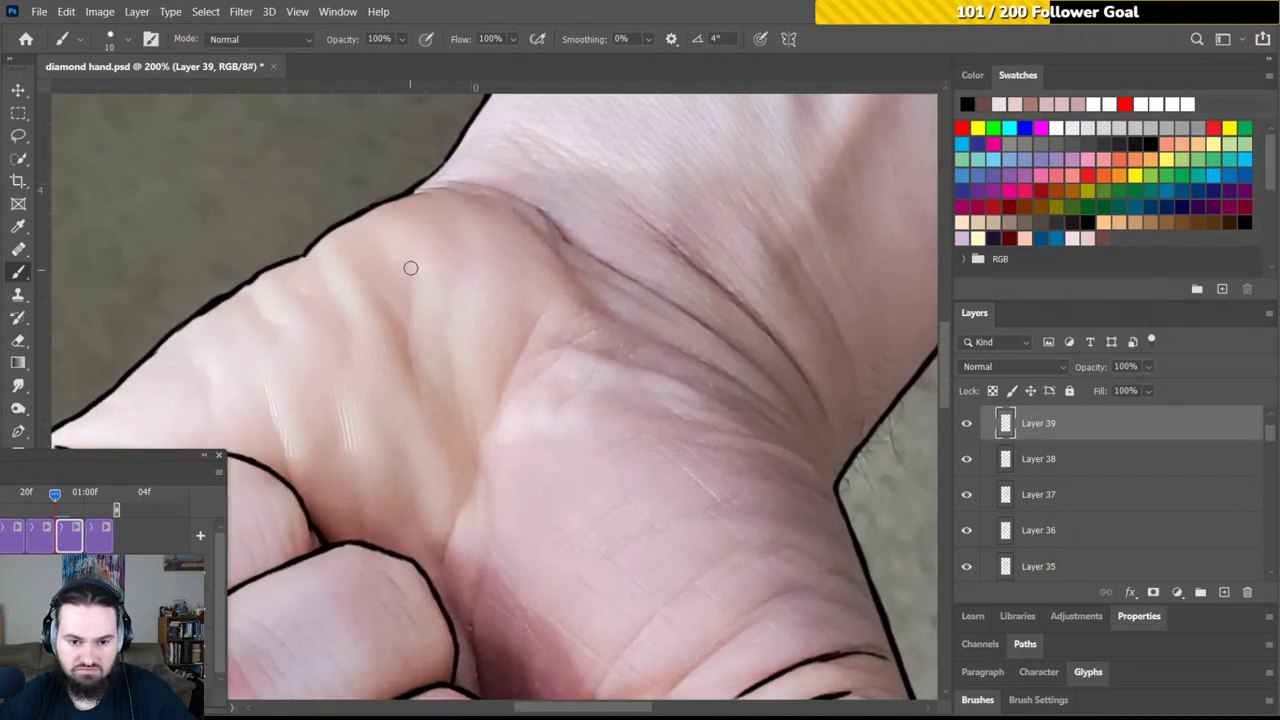
pyautogui.moveTo(408, 266); pyautogui.dragTo(410, 380)
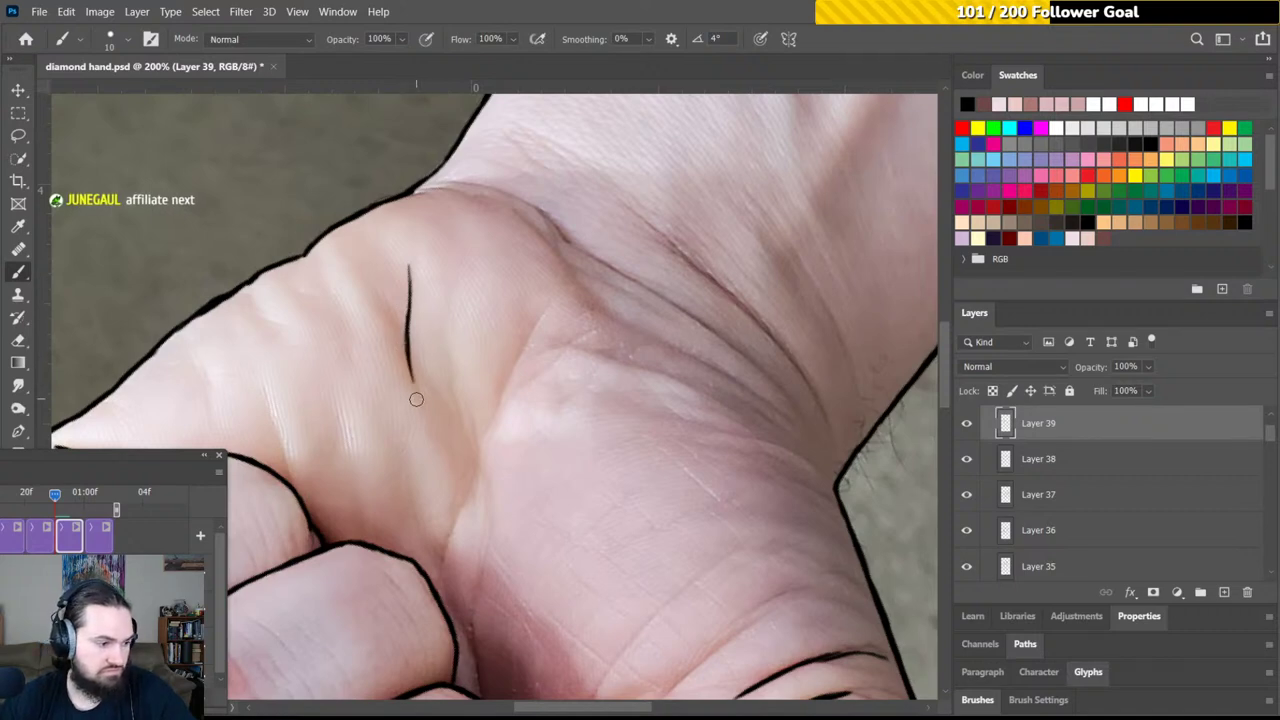
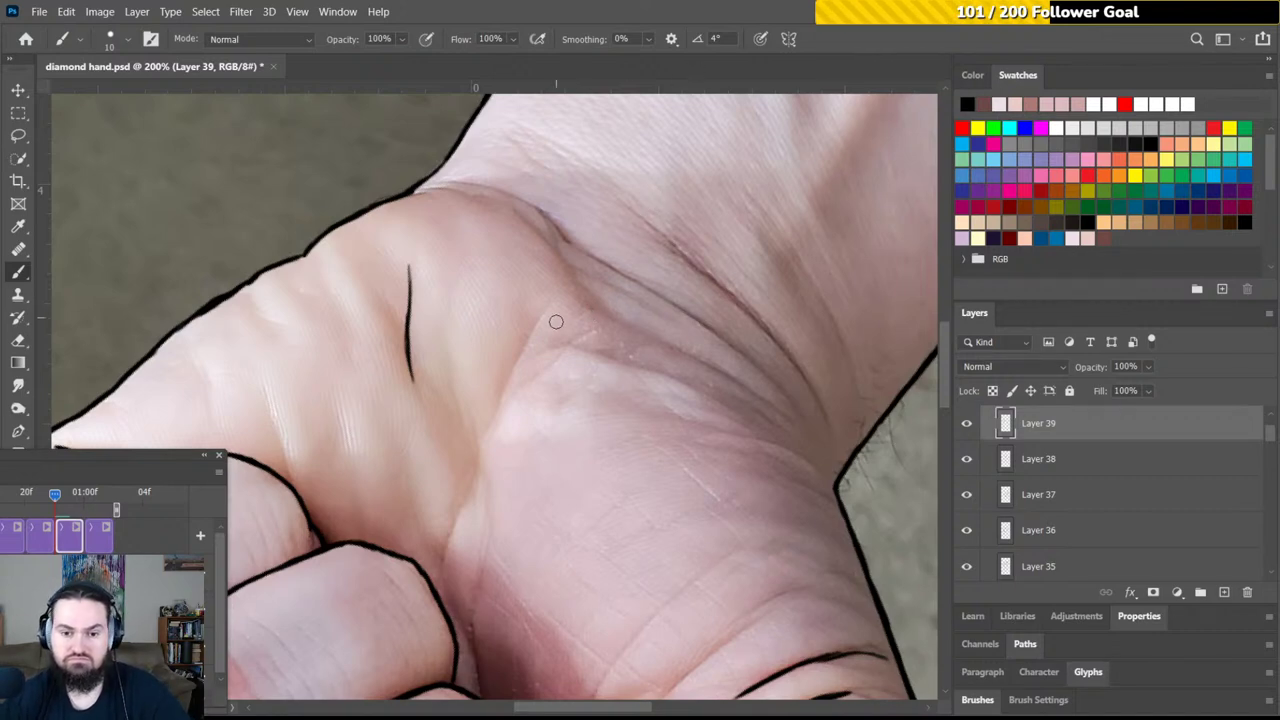
# Draw two short thin crease lines on the palm between the little finger and the hand's outer contour
pyautogui.moveTo(540, 346); pyautogui.dragTo(632, 165)
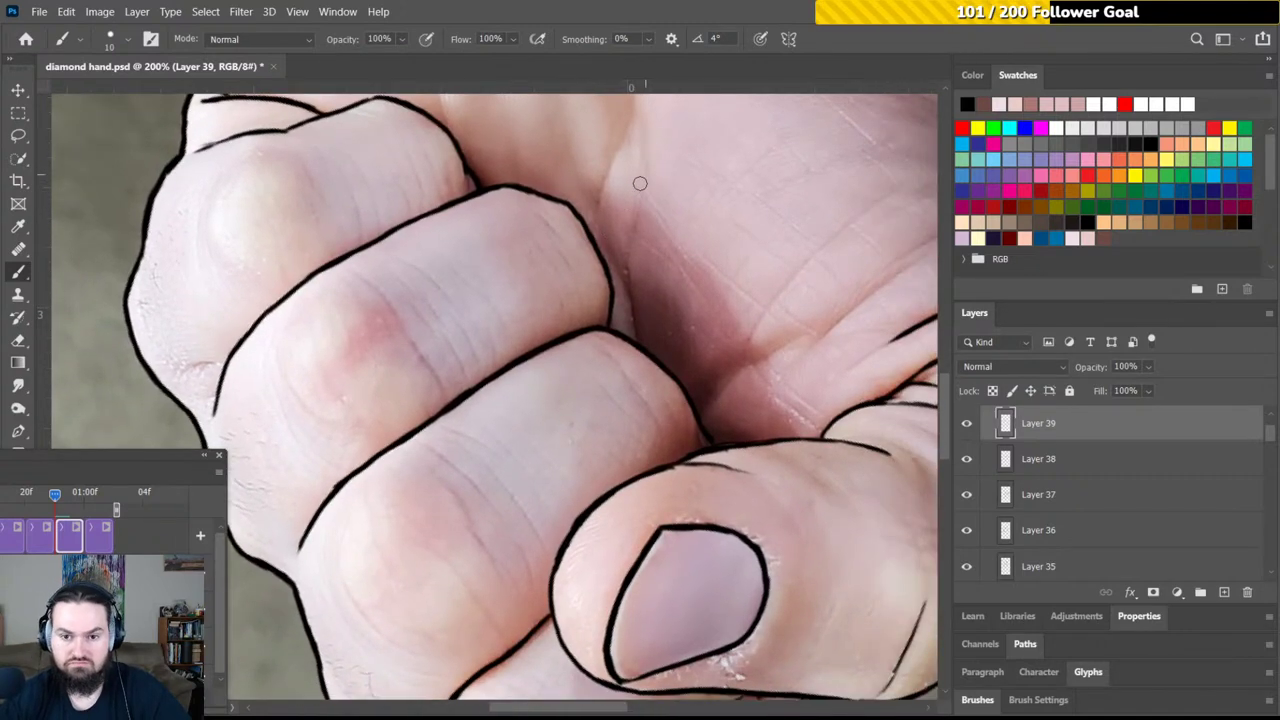
pyautogui.moveTo(634, 191)
pyautogui.mouseDown()
pyautogui.moveTo(554, 286)
pyautogui.moveTo(597, 365)
pyautogui.mouseUp()
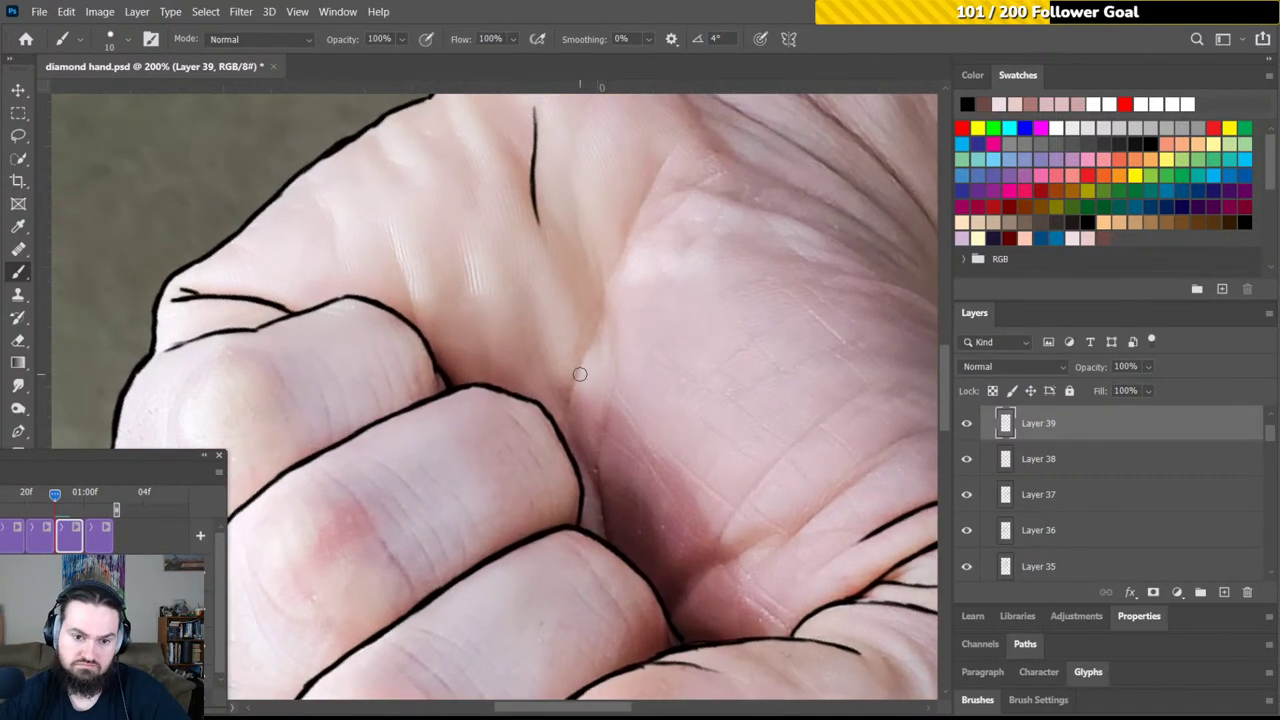
pyautogui.moveTo(389, 236); pyautogui.dragTo(410, 300)
pyautogui.hotkey('ctrl', 'z')
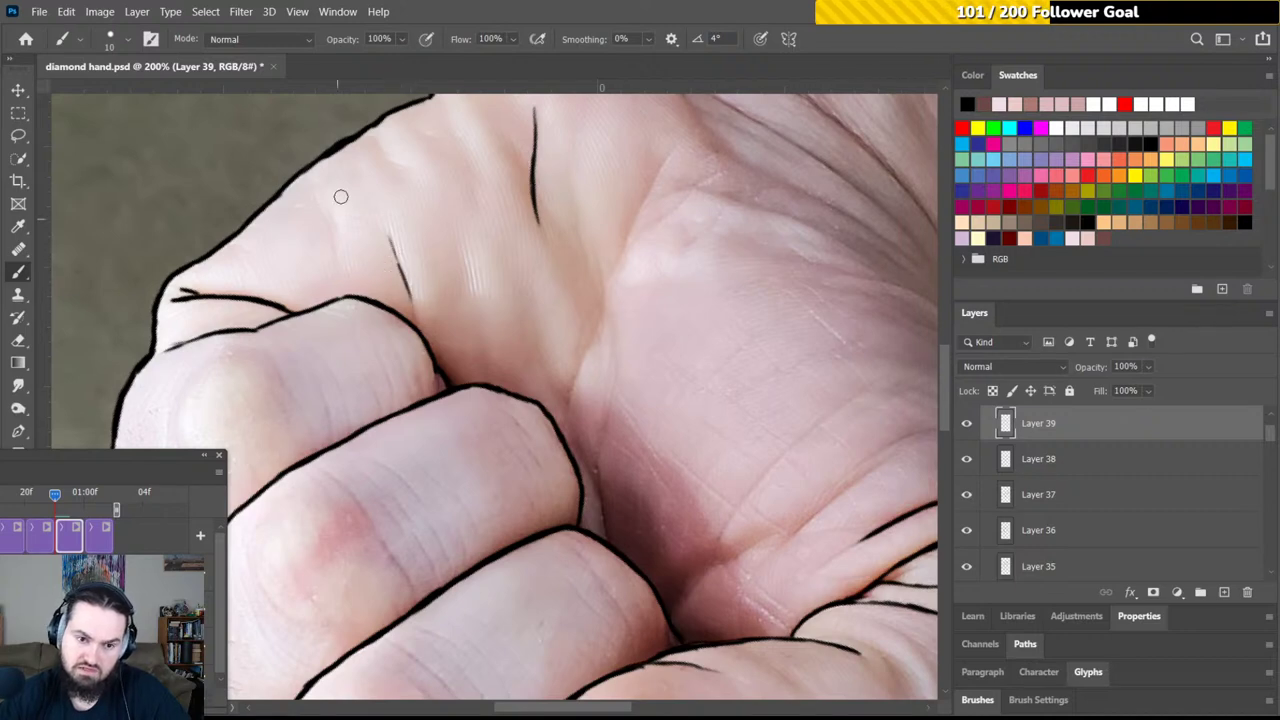
pyautogui.moveTo(326, 209); pyautogui.dragTo(335, 253)
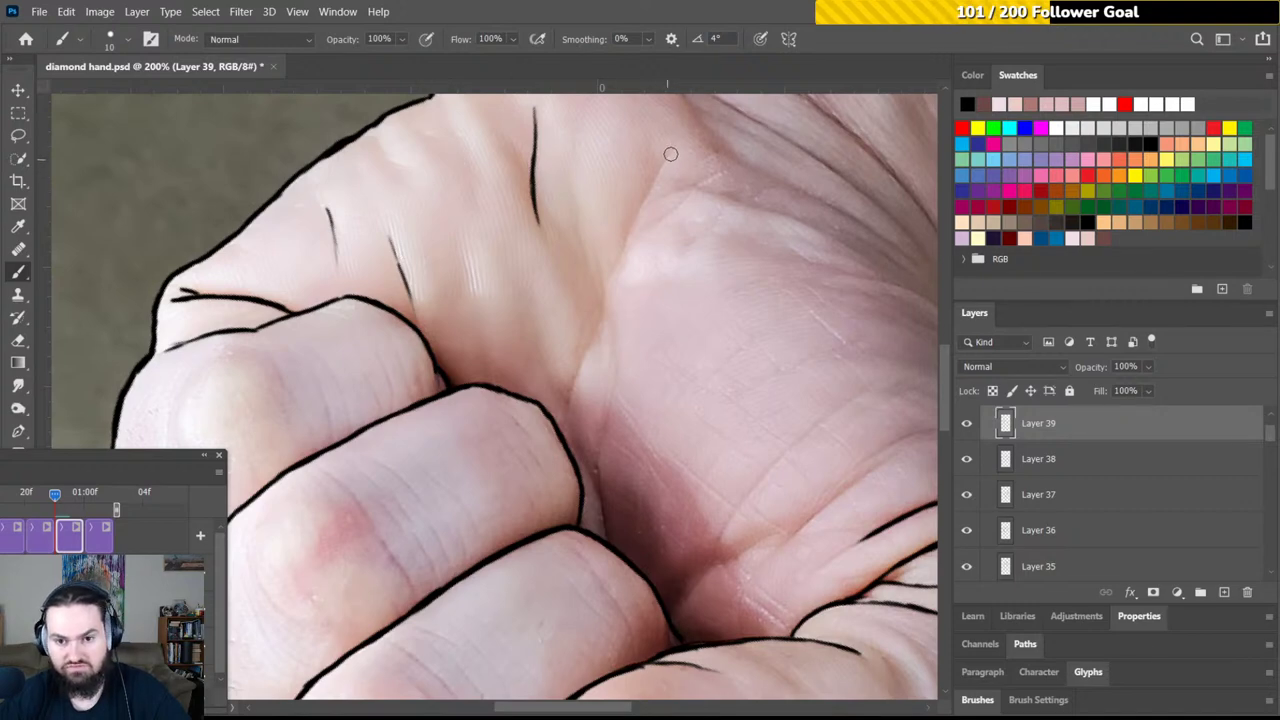
# Trace the wrist-side part of the palm line bordering the thumb mound and add a short crease beside it
pyautogui.moveTo(666, 157); pyautogui.dragTo(608, 285)
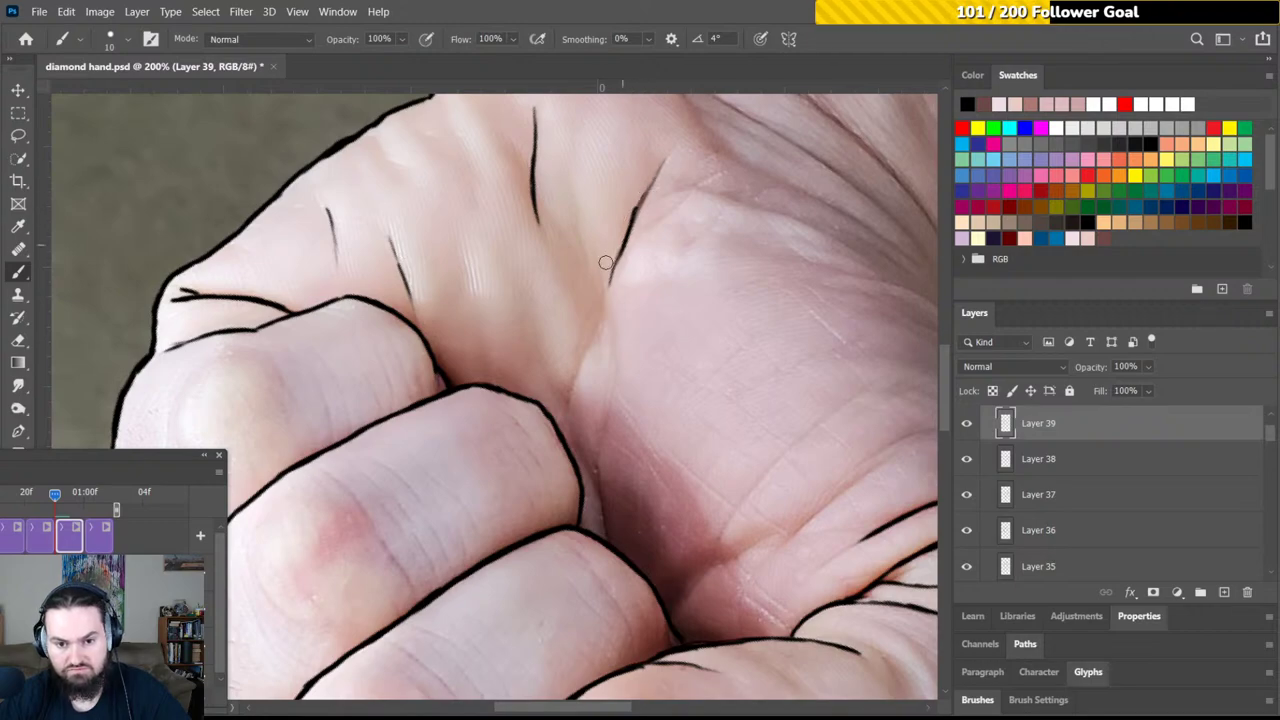
pyautogui.moveTo(578, 232)
pyautogui.mouseDown()
pyautogui.moveTo(575, 210)
pyautogui.moveTo(583, 256)
pyautogui.mouseUp()
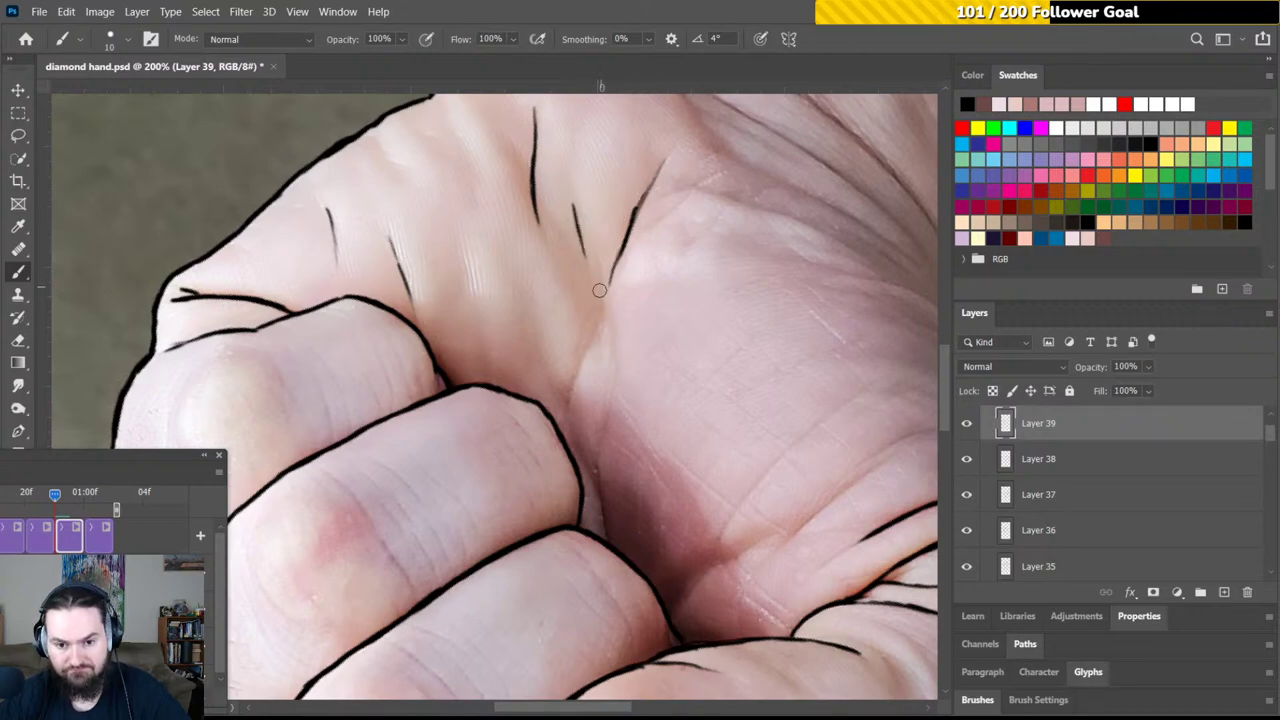
# Extend the palm line toward the fingers and draw a second line up to the gap between middle and ring fingers
pyautogui.moveTo(641, 291); pyautogui.dragTo(504, 220)
pyautogui.press('r')
pyautogui.press('b')
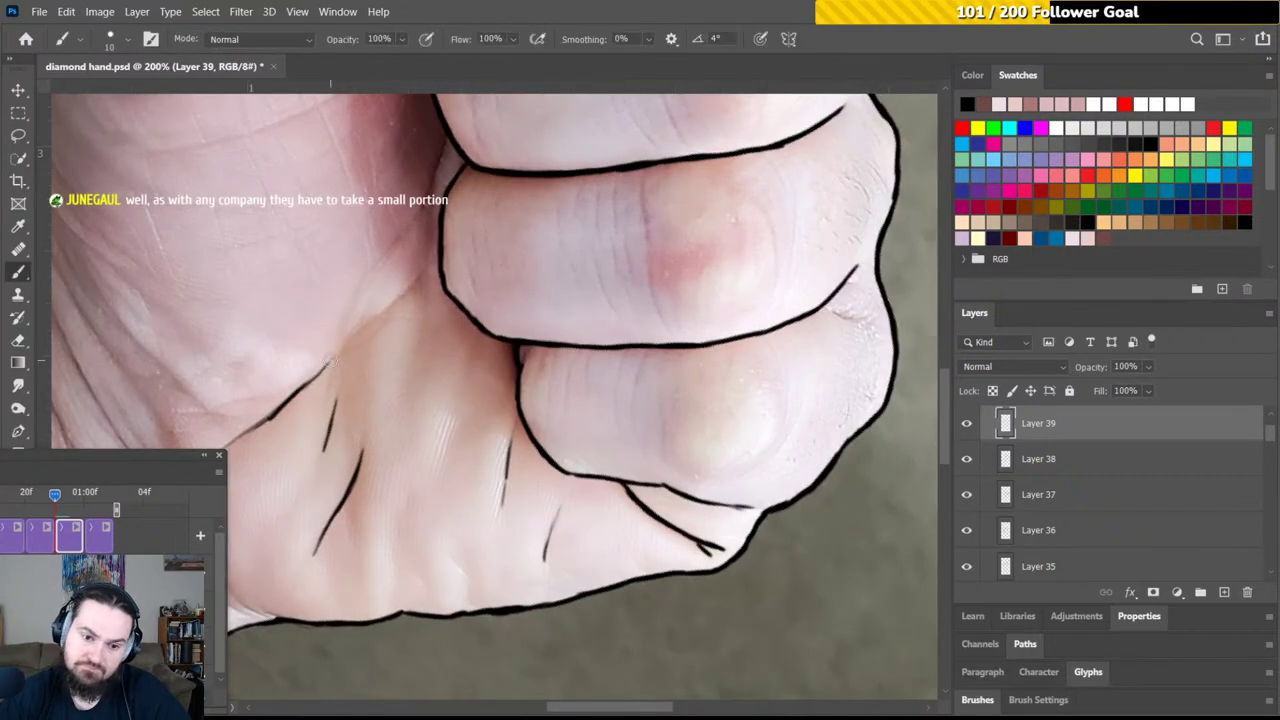
pyautogui.moveTo(332, 358)
pyautogui.mouseDown()
pyautogui.moveTo(417, 283)
pyautogui.moveTo(398, 302)
pyautogui.moveTo(399, 280)
pyautogui.moveTo(354, 296)
pyautogui.moveTo(379, 263)
pyautogui.moveTo(414, 268)
pyautogui.mouseUp()
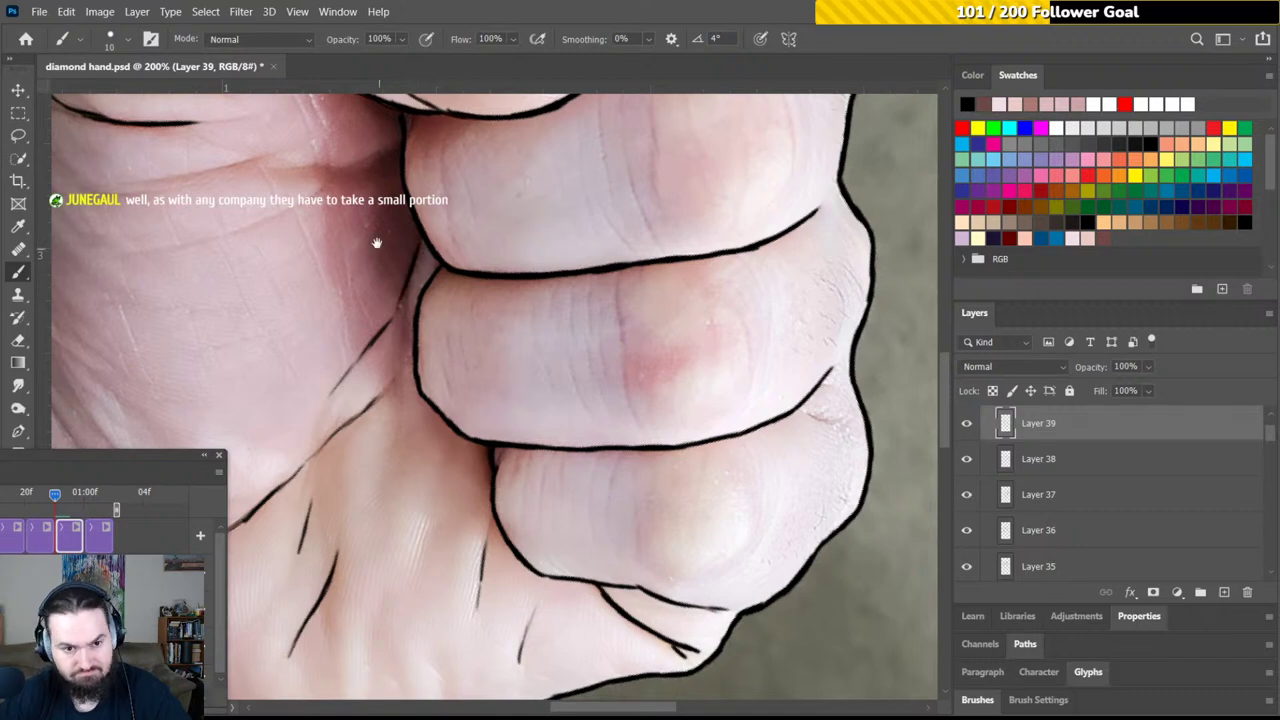
pyautogui.moveTo(374, 243); pyautogui.dragTo(537, 358)
pyautogui.press('r')
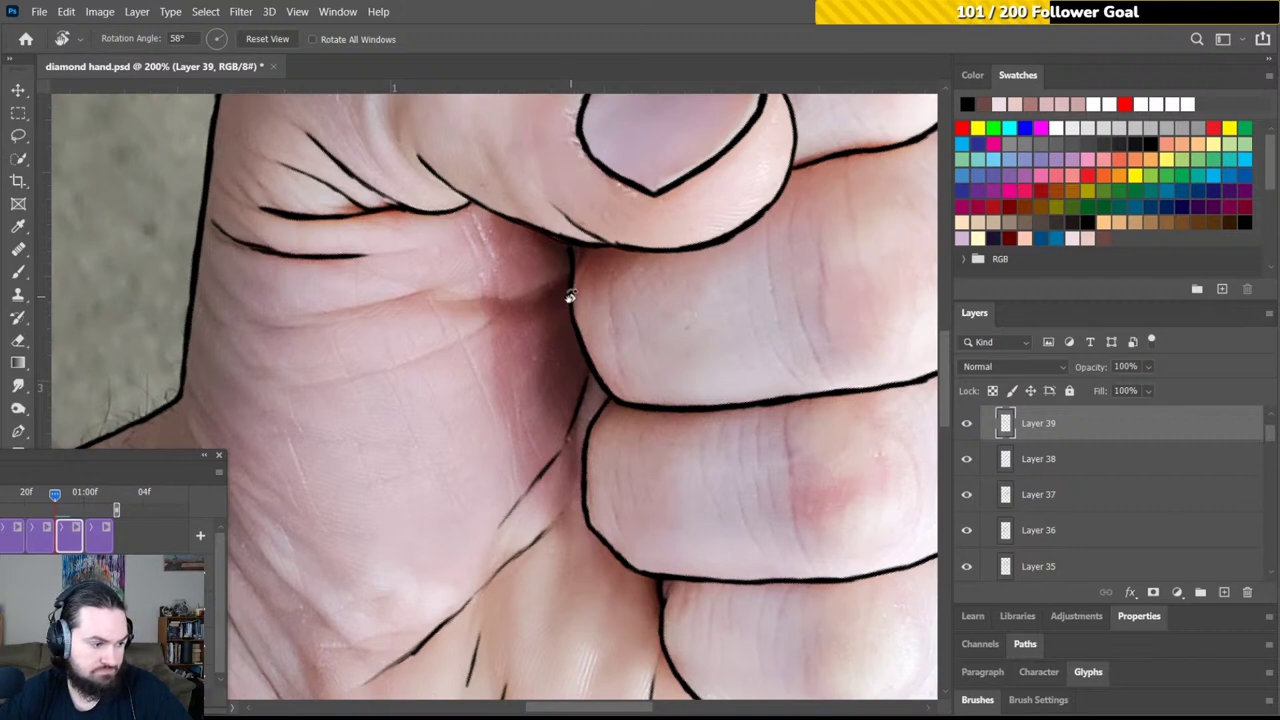
# Draw two short offset crease strokes on the thumb mound beside the existing creases, undoing the overly long continuation toward the fingers
pyautogui.press('b')
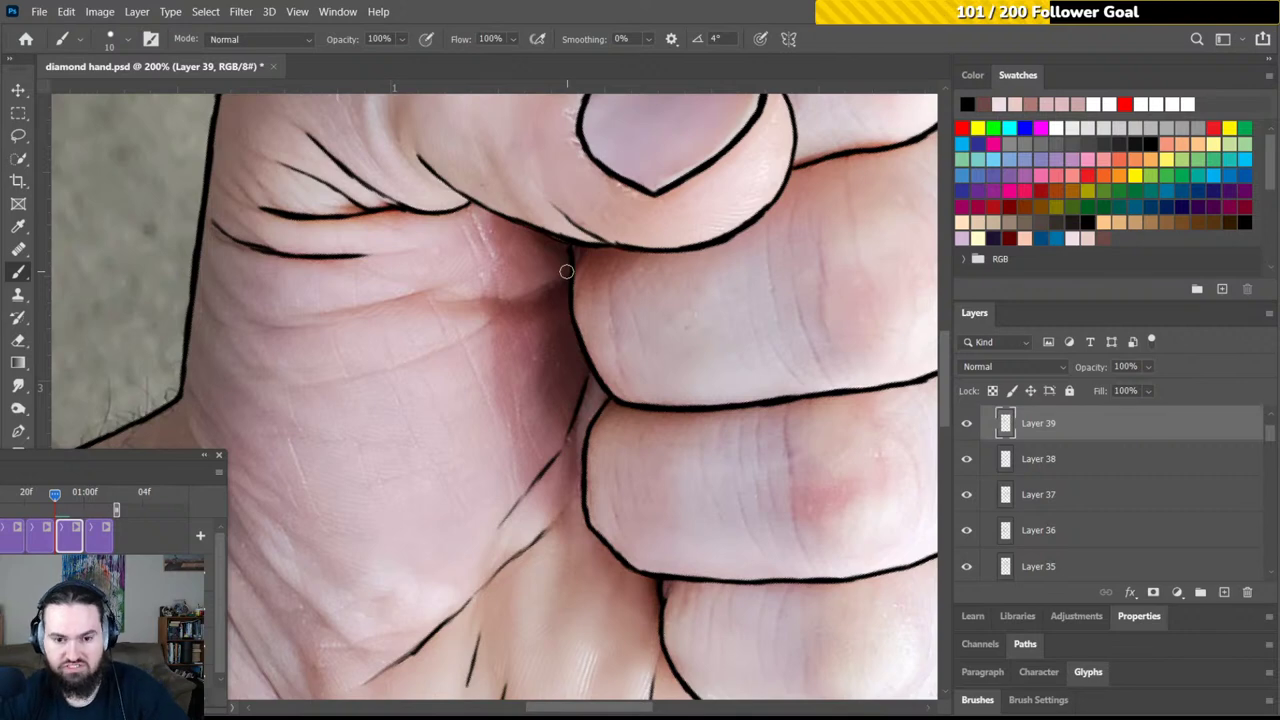
pyautogui.press('r')
pyautogui.moveTo(749, 323); pyautogui.dragTo(656, 259)
pyautogui.press('b')
pyautogui.moveTo(571, 354); pyautogui.dragTo(737, 291)
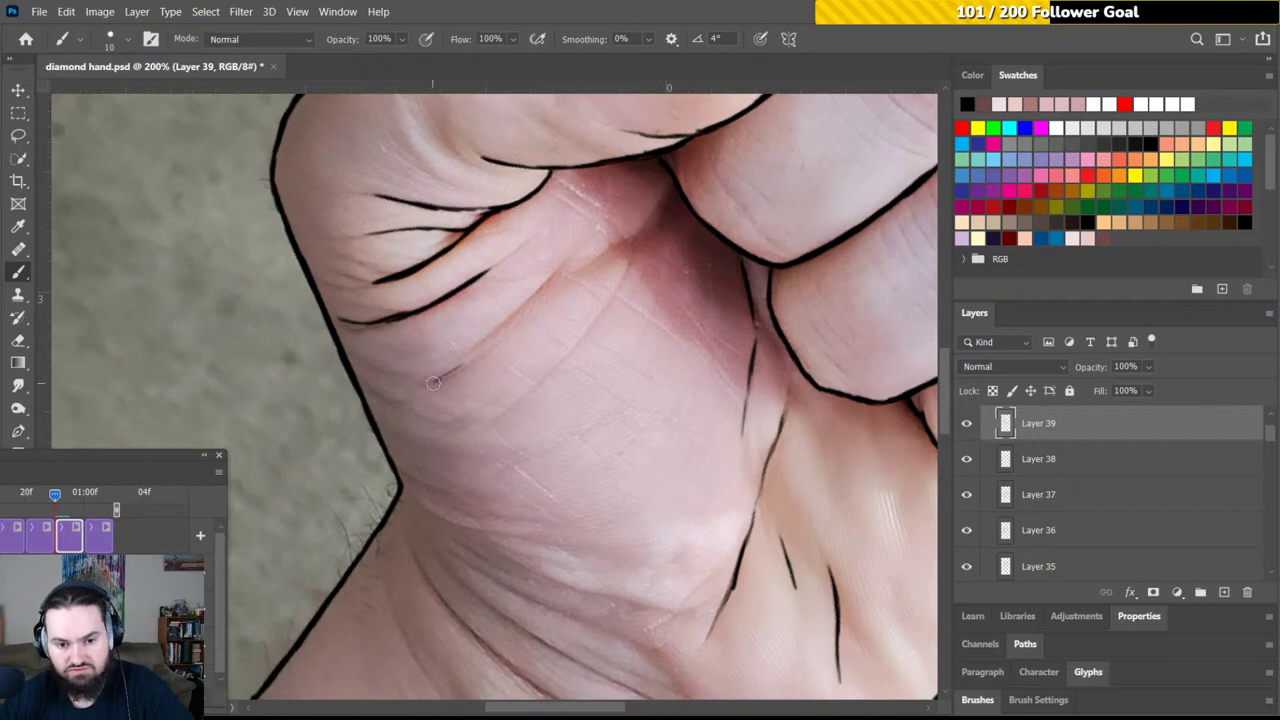
pyautogui.moveTo(476, 356)
pyautogui.mouseDown()
pyautogui.moveTo(439, 381)
pyautogui.moveTo(561, 266)
pyautogui.mouseUp()
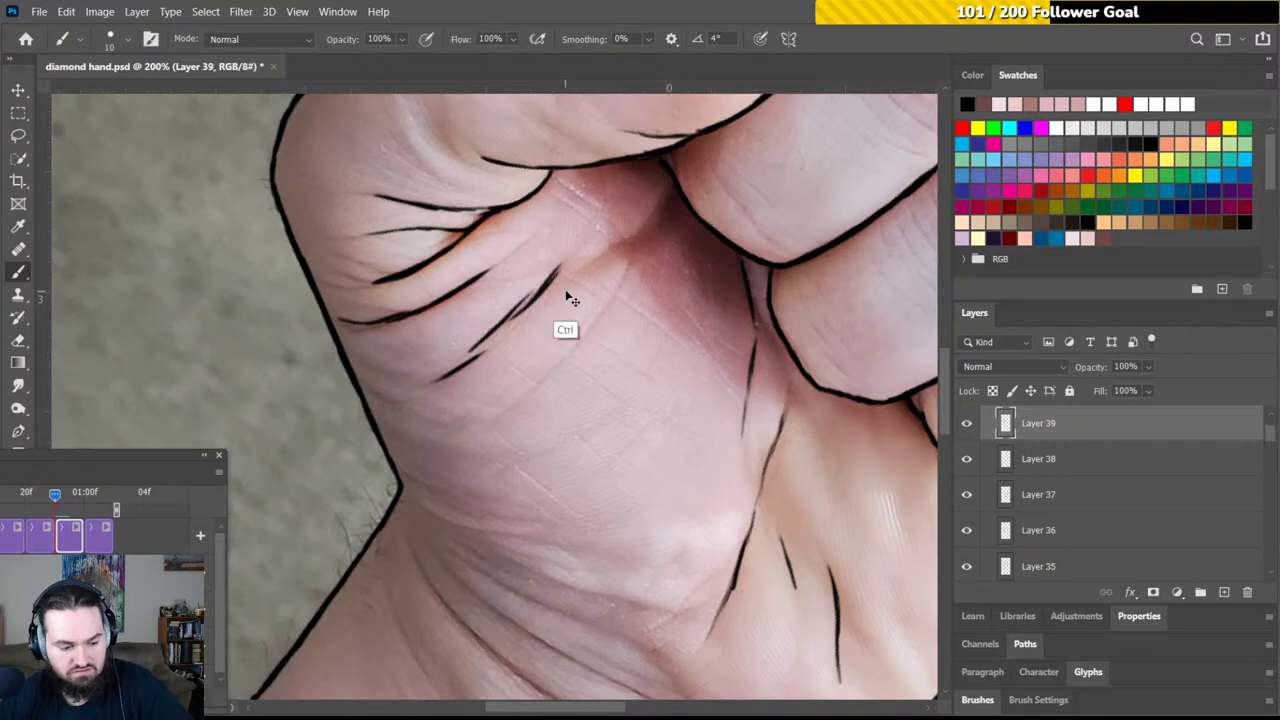
pyautogui.hotkey('ctrl', 'z')
pyautogui.hotkey('ctrl', 'z')
pyautogui.hotkey('ctrl', 'z')
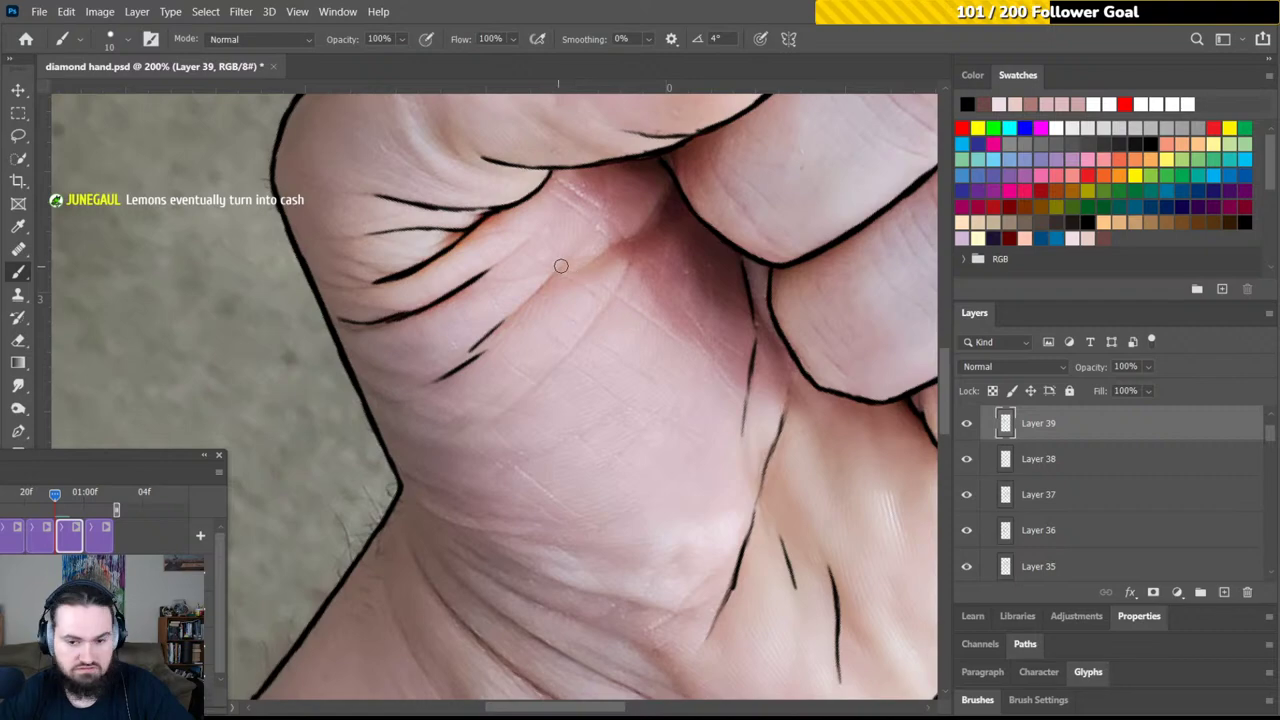
# Extend the second short thumb-mound crease toward the fingers and lengthen the neighbouring crease closer to the thumb
pyautogui.press('r')
pyautogui.moveTo(558, 247); pyautogui.dragTo(610, 440)
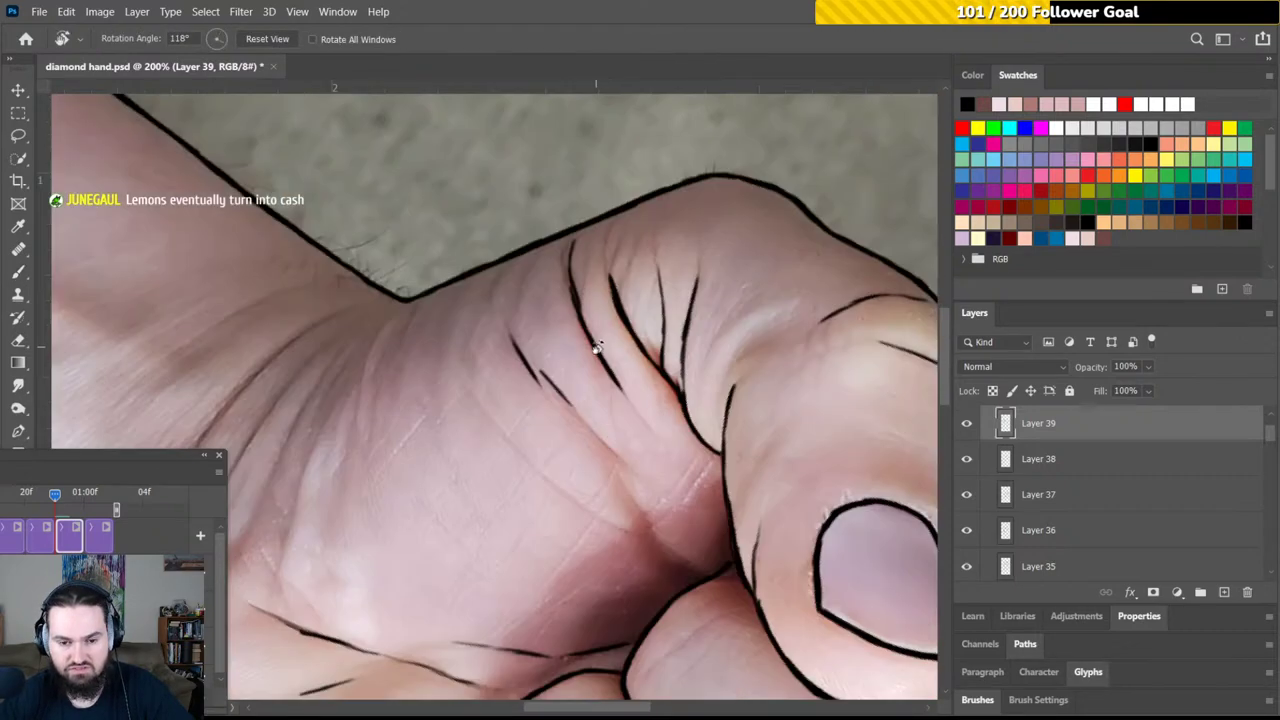
pyautogui.moveTo(605, 325); pyautogui.dragTo(600, 329)
pyautogui.press('b')
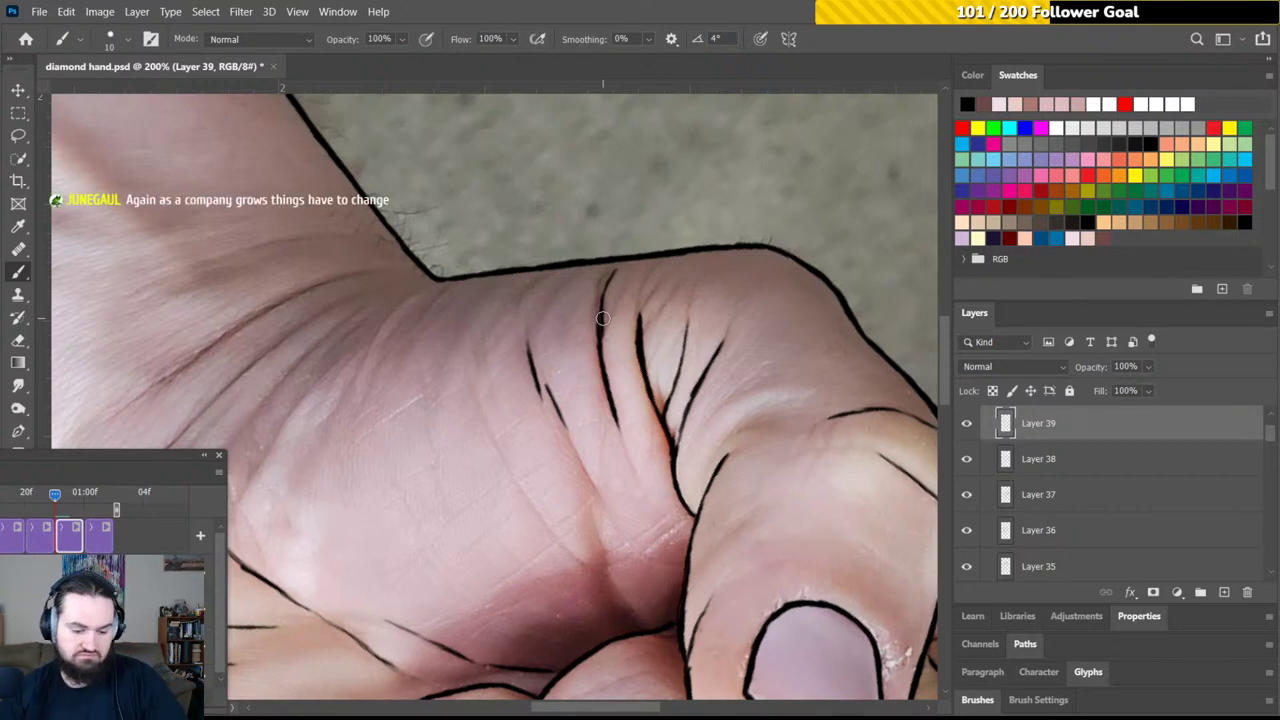
pyautogui.press('r')
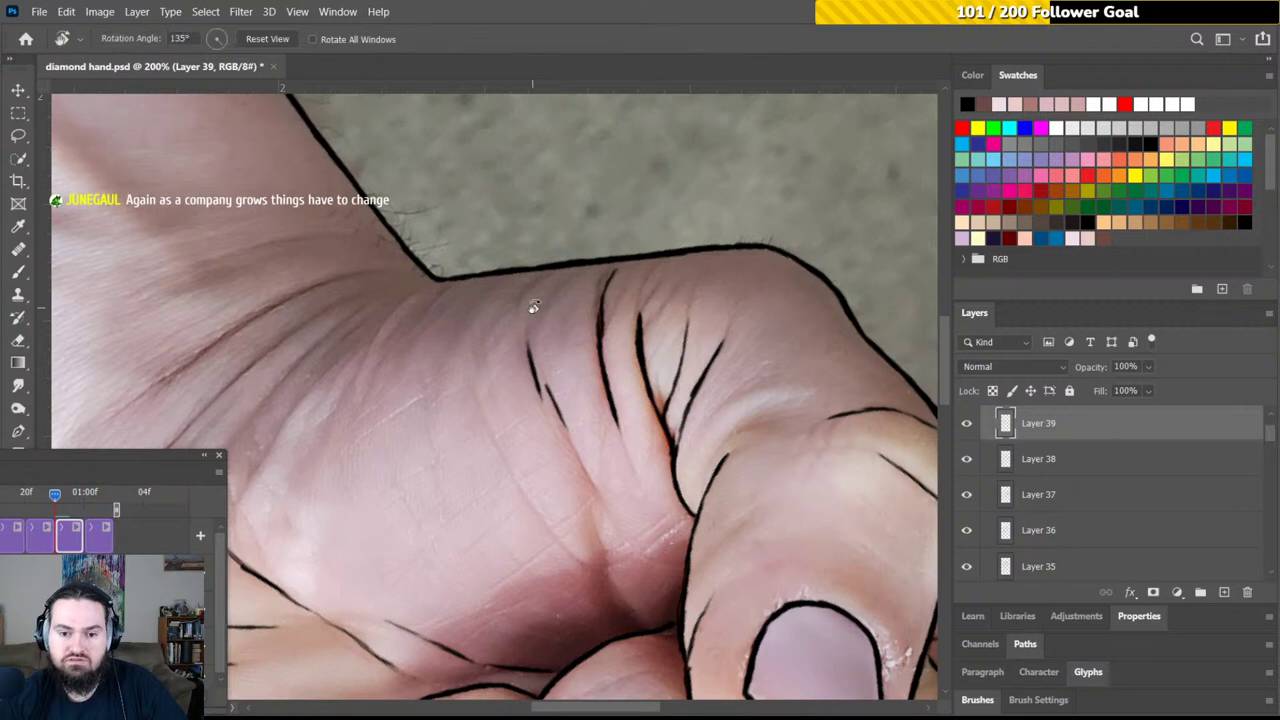
pyautogui.moveTo(540, 306); pyautogui.dragTo(614, 323)
pyautogui.press('b')
pyautogui.moveTo(551, 380)
pyautogui.mouseDown()
pyautogui.moveTo(537, 214)
pyautogui.moveTo(526, 294)
pyautogui.mouseUp()
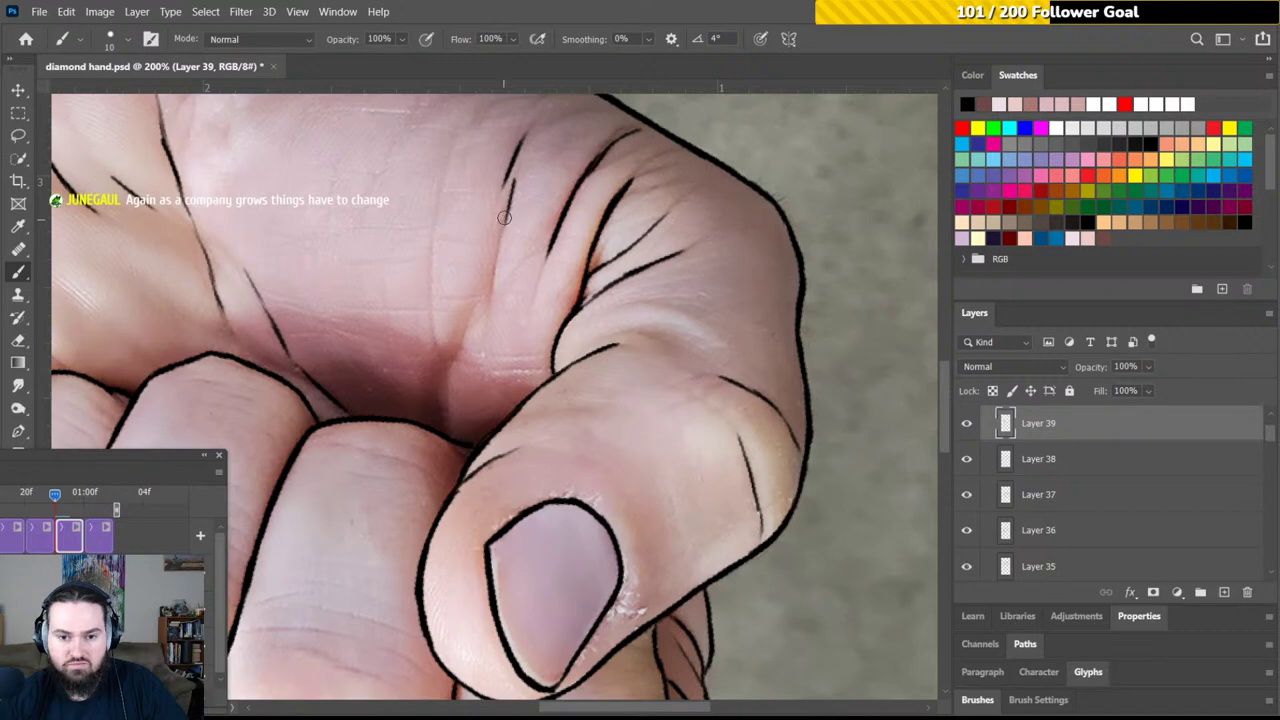
pyautogui.moveTo(508, 208); pyautogui.dragTo(490, 300)
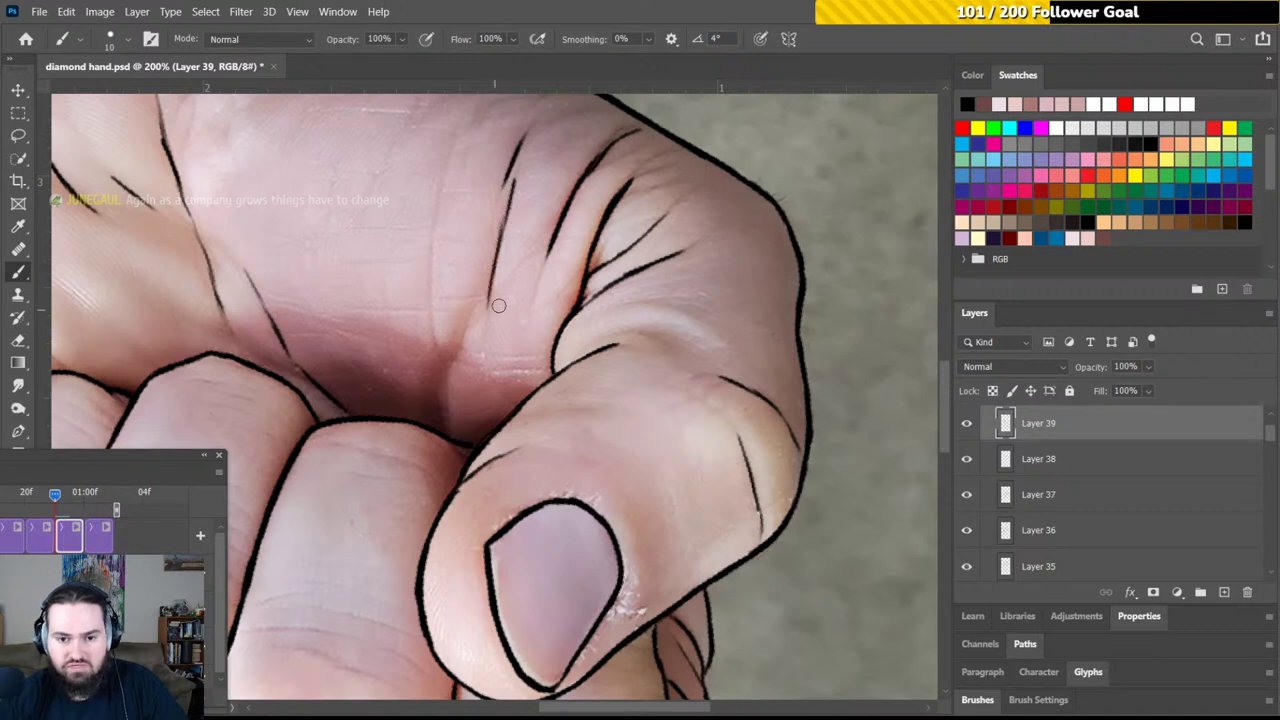
pyautogui.moveTo(560, 230); pyautogui.dragTo(523, 292)
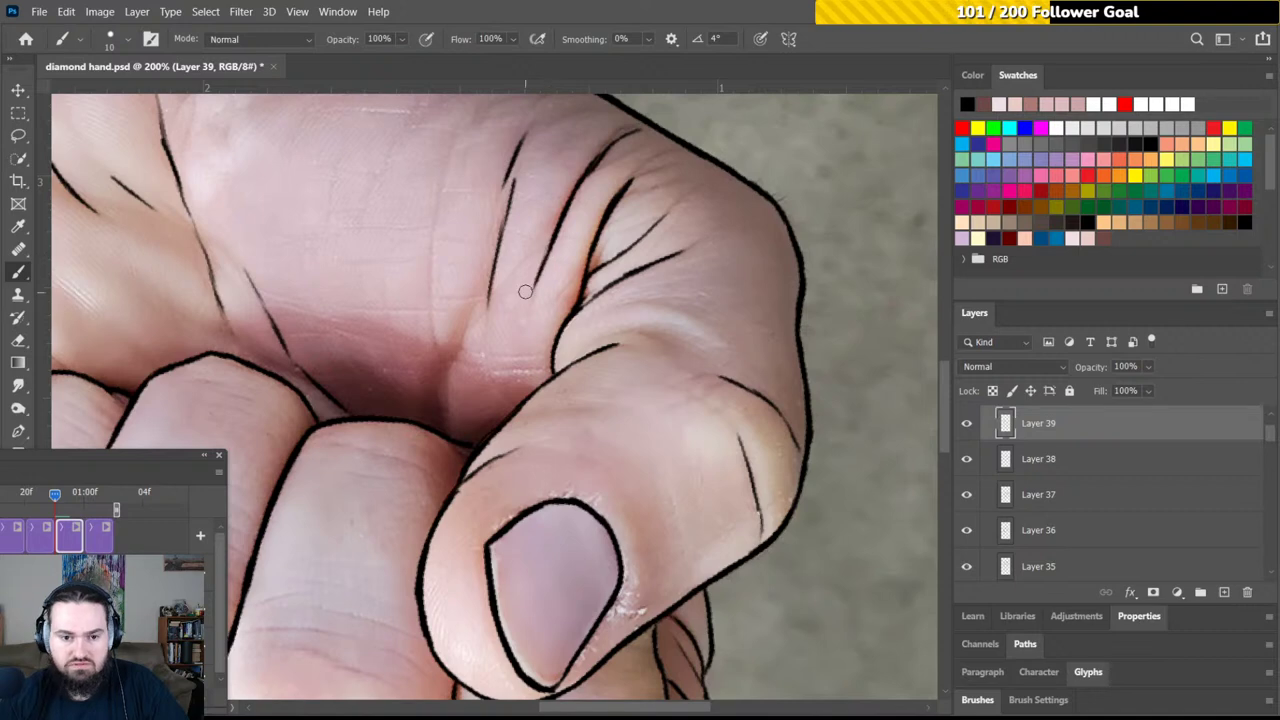
# Draw a long, slightly curved crease on the thumb mound, parallel to the two broken strokes on their palm side
pyautogui.moveTo(433, 229)
pyautogui.mouseDown()
pyautogui.moveTo(434, 283)
pyautogui.moveTo(463, 306)
pyautogui.moveTo(460, 260)
pyautogui.mouseUp()
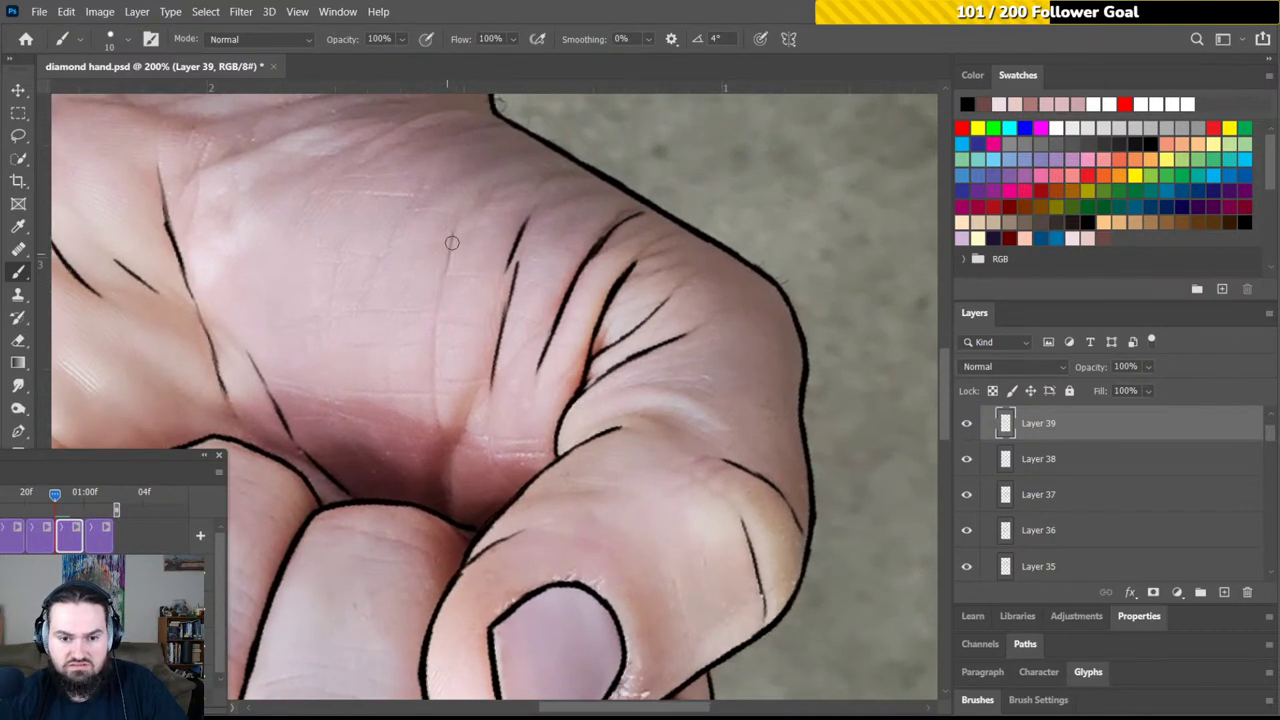
pyautogui.moveTo(450, 255)
pyautogui.mouseDown()
pyautogui.moveTo(429, 397)
pyautogui.moveTo(420, 295)
pyautogui.moveTo(477, 263)
pyautogui.moveTo(448, 325)
pyautogui.moveTo(453, 298)
pyautogui.mouseUp()
pyautogui.press('r')
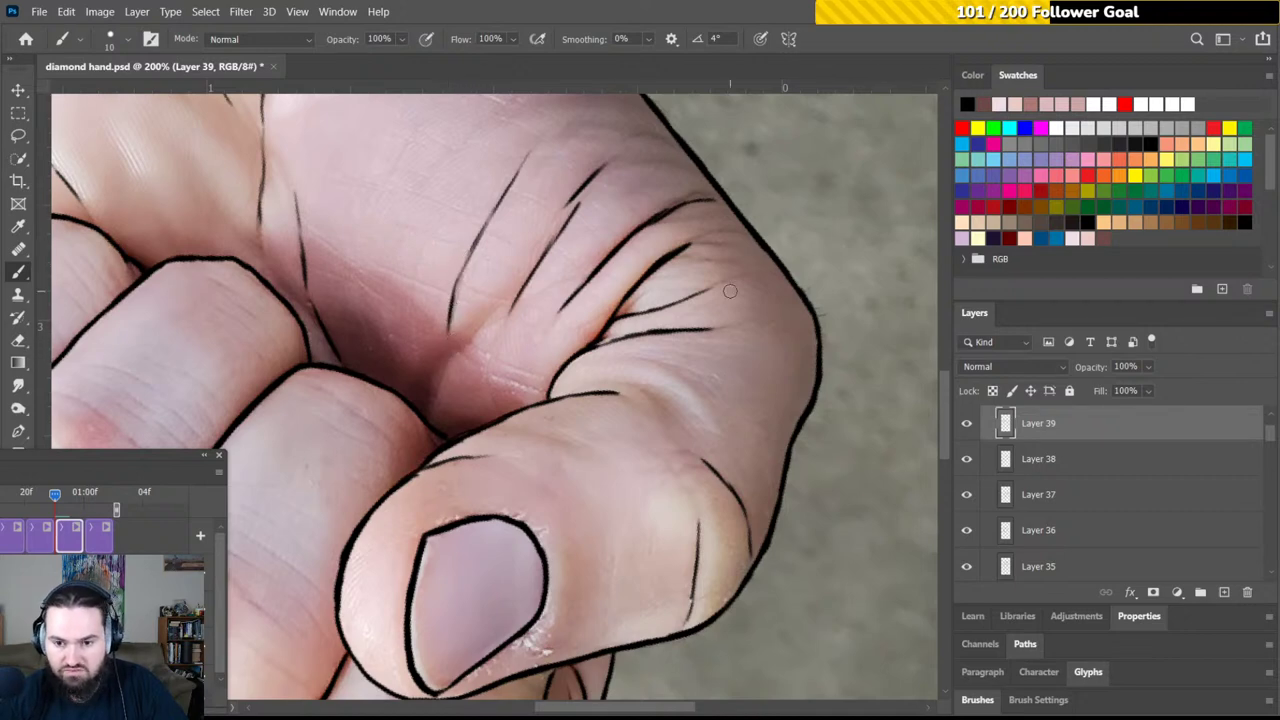
# Trace the uppermost forearm-side wrist crease as one long curved line ending near the bend below the thumb mound
pyautogui.moveTo(480, 205); pyautogui.dragTo(529, 400)
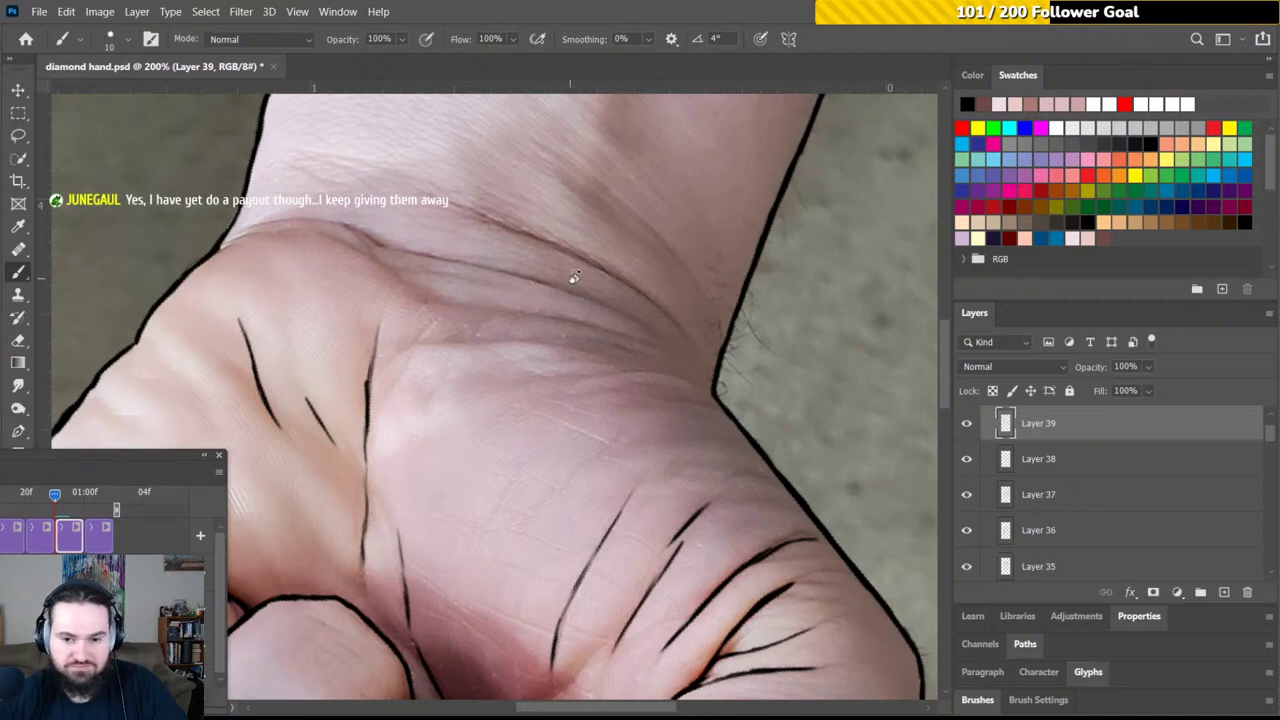
pyautogui.press('r')
pyautogui.moveTo(574, 277)
pyautogui.mouseDown()
pyautogui.moveTo(531, 220)
pyautogui.moveTo(491, 234)
pyautogui.moveTo(539, 243)
pyautogui.moveTo(605, 300)
pyautogui.moveTo(588, 264)
pyautogui.moveTo(609, 286)
pyautogui.moveTo(506, 210)
pyautogui.moveTo(526, 211)
pyautogui.moveTo(583, 274)
pyautogui.moveTo(572, 268)
pyautogui.mouseUp()
pyautogui.press('b')
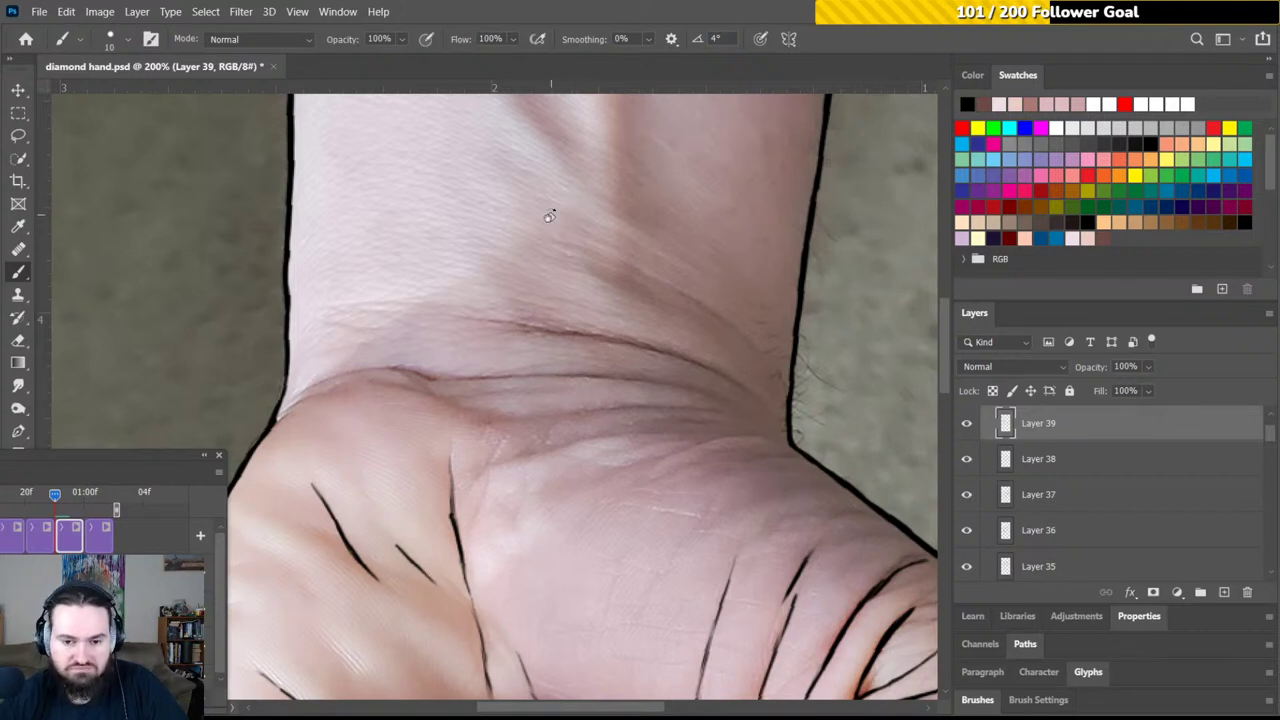
pyautogui.press('r')
pyautogui.moveTo(591, 223)
pyautogui.mouseDown()
pyautogui.moveTo(574, 206)
pyautogui.moveTo(559, 225)
pyautogui.moveTo(490, 222)
pyautogui.mouseUp()
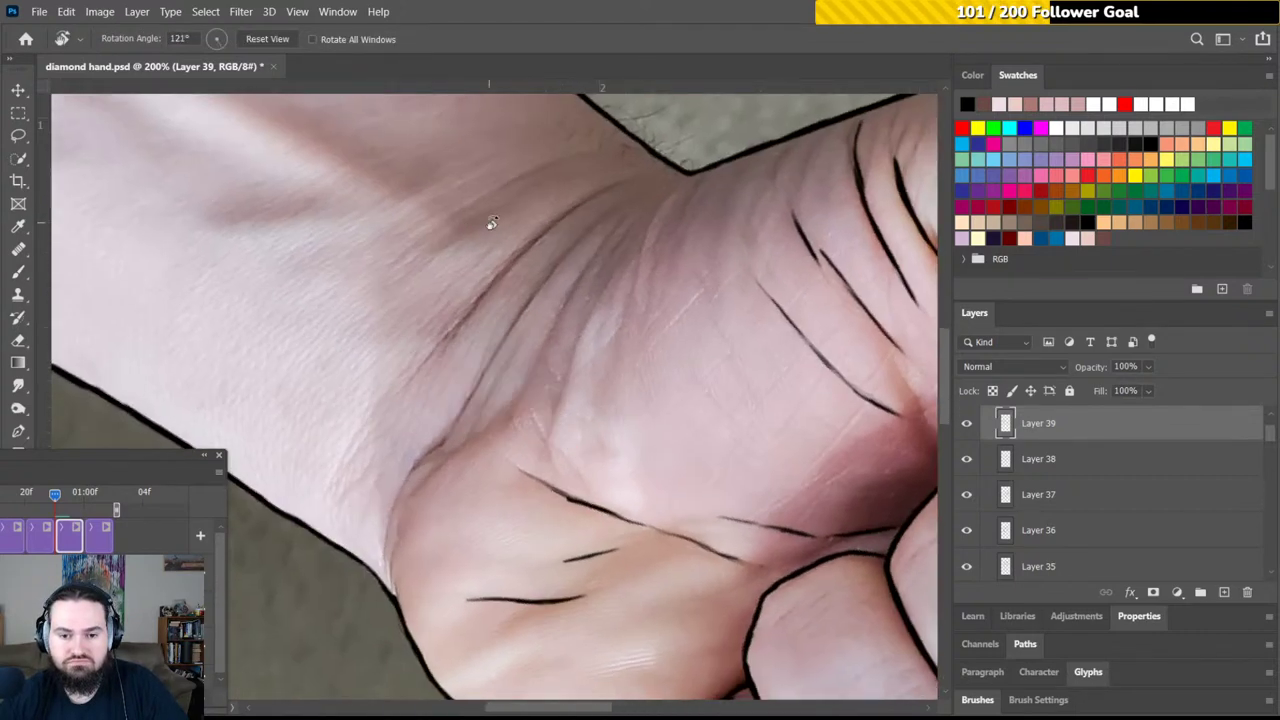
pyautogui.press('b')
pyautogui.moveTo(410, 380); pyautogui.dragTo(518, 258)
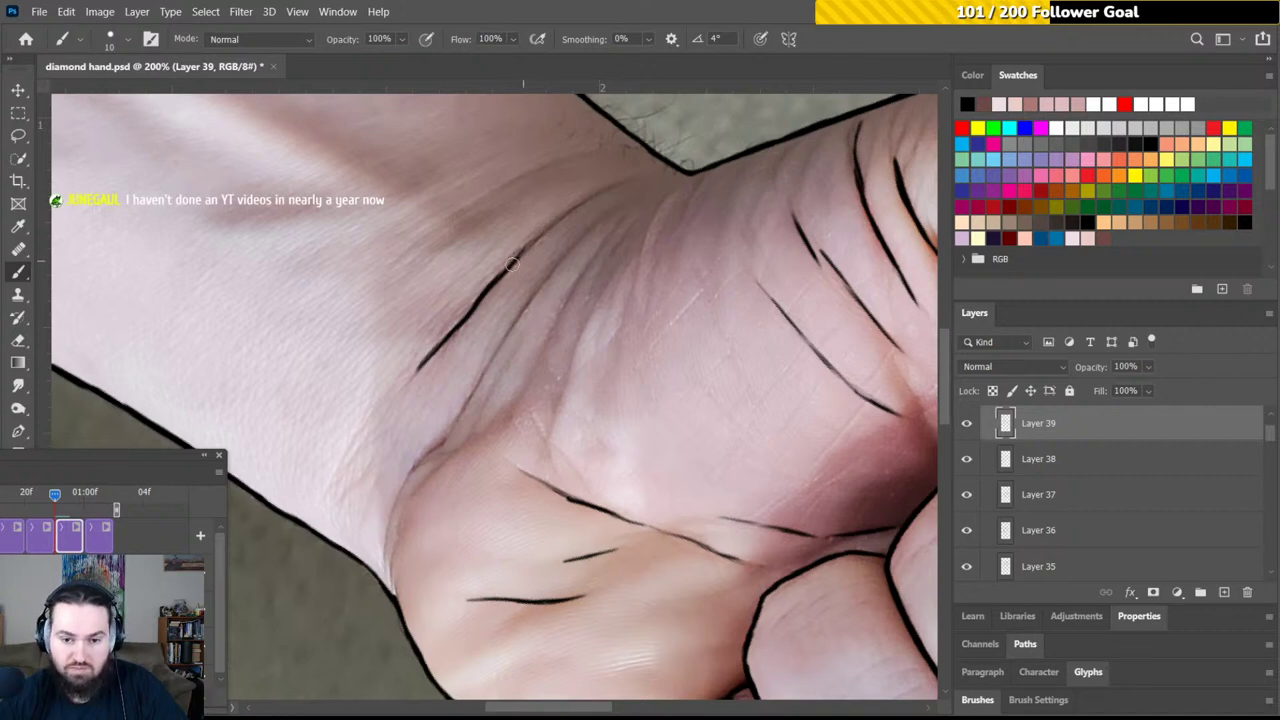
pyautogui.moveTo(511, 262); pyautogui.dragTo(605, 188)
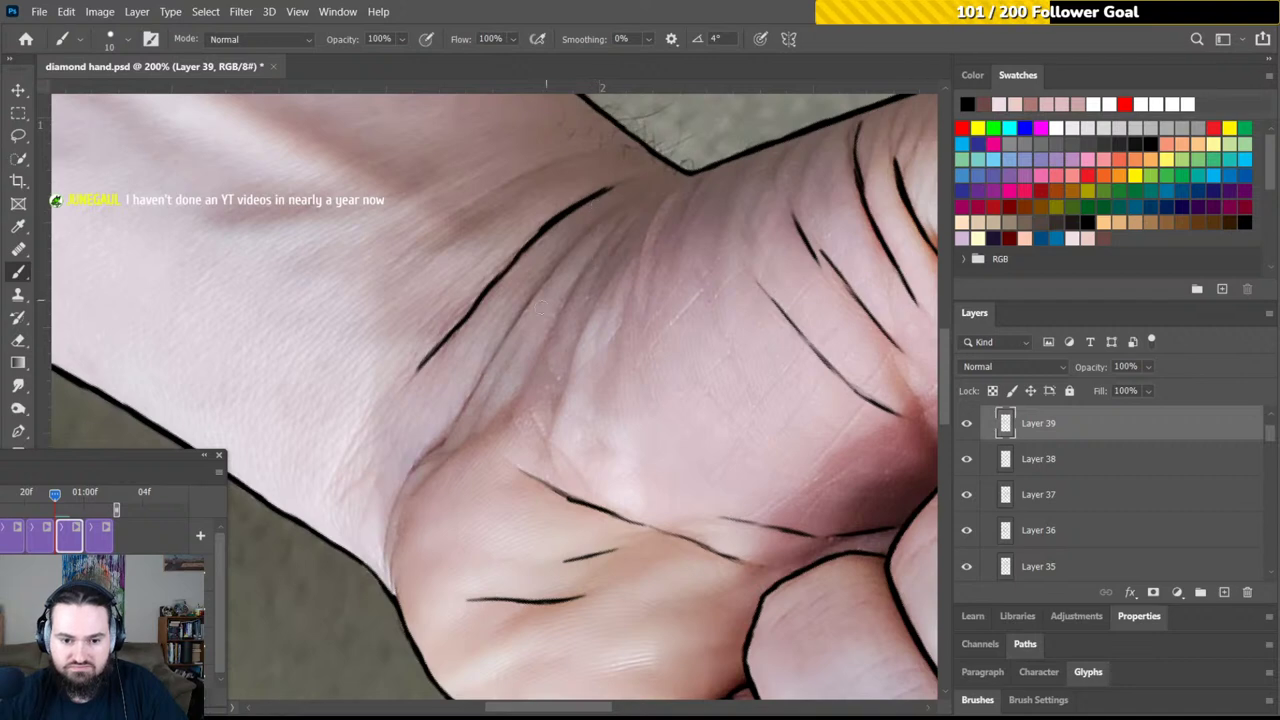
# Trace the curved fold at the heel of the palm from the wrist creases down to the hand's outer contour
pyautogui.moveTo(518, 343); pyautogui.dragTo(538, 184)
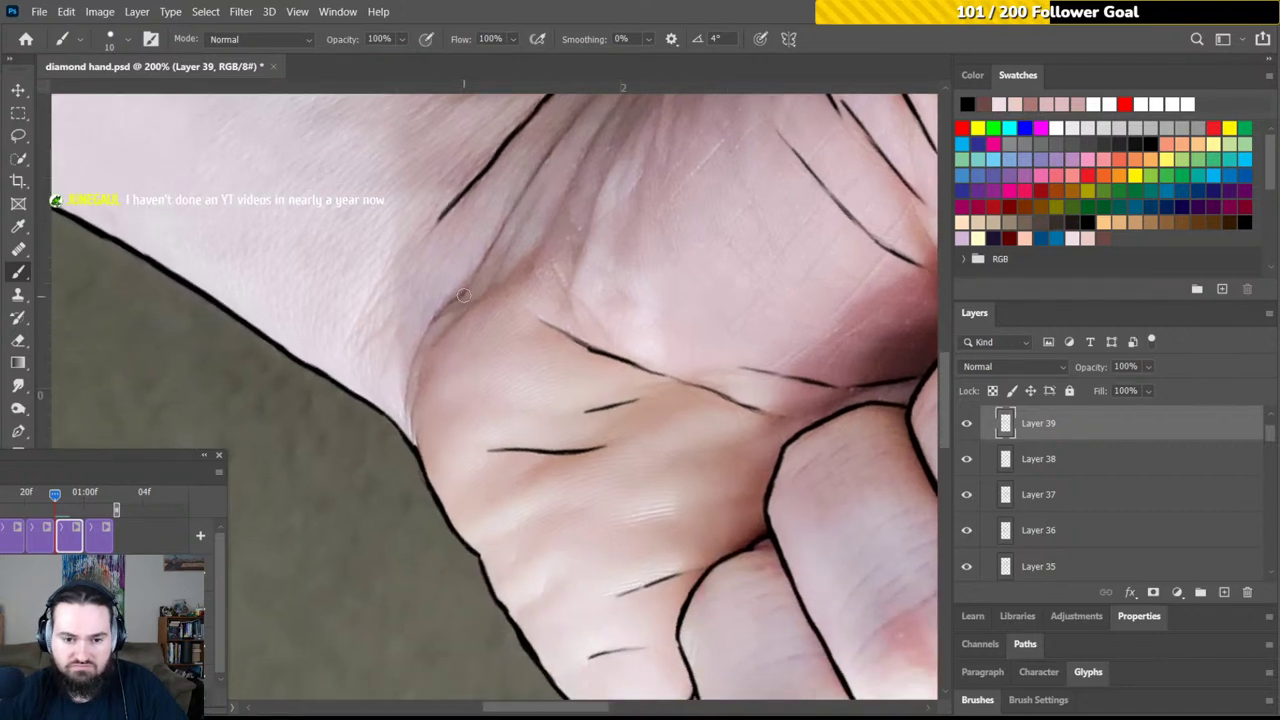
pyautogui.moveTo(460, 293); pyautogui.dragTo(438, 318)
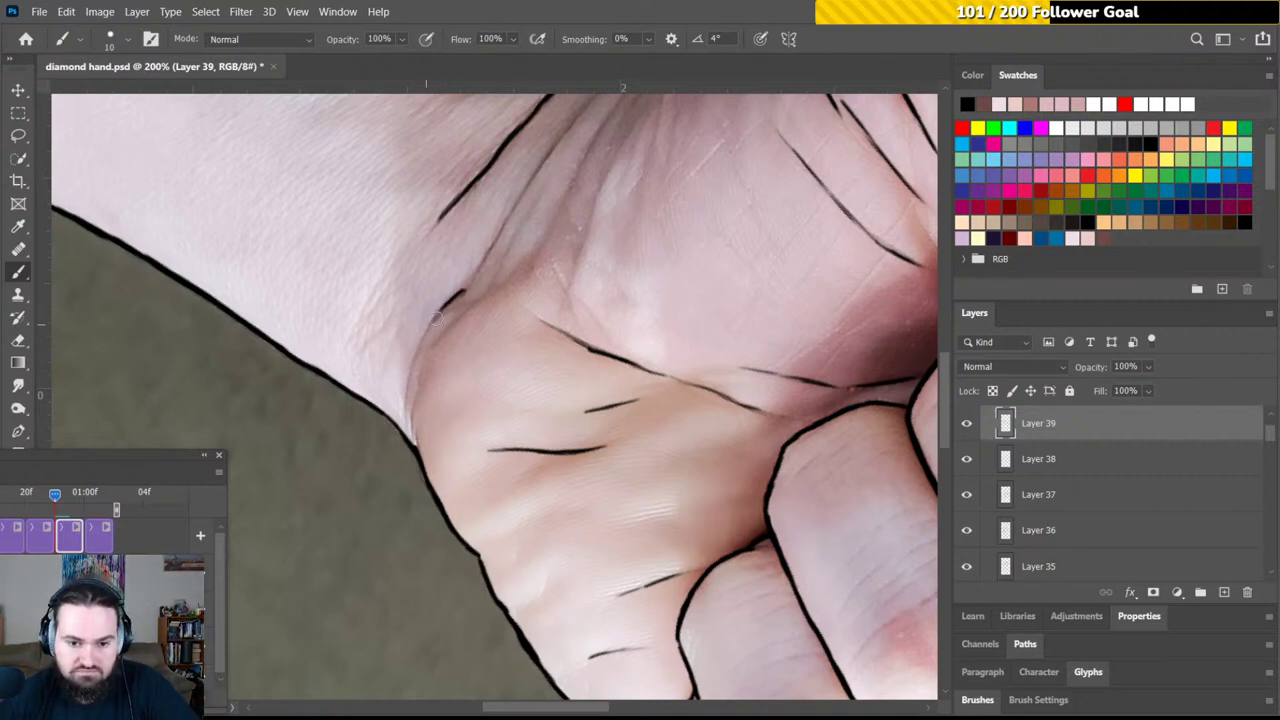
pyautogui.moveTo(458, 294)
pyautogui.mouseDown()
pyautogui.moveTo(411, 371)
pyautogui.moveTo(426, 337)
pyautogui.moveTo(416, 434)
pyautogui.mouseUp()
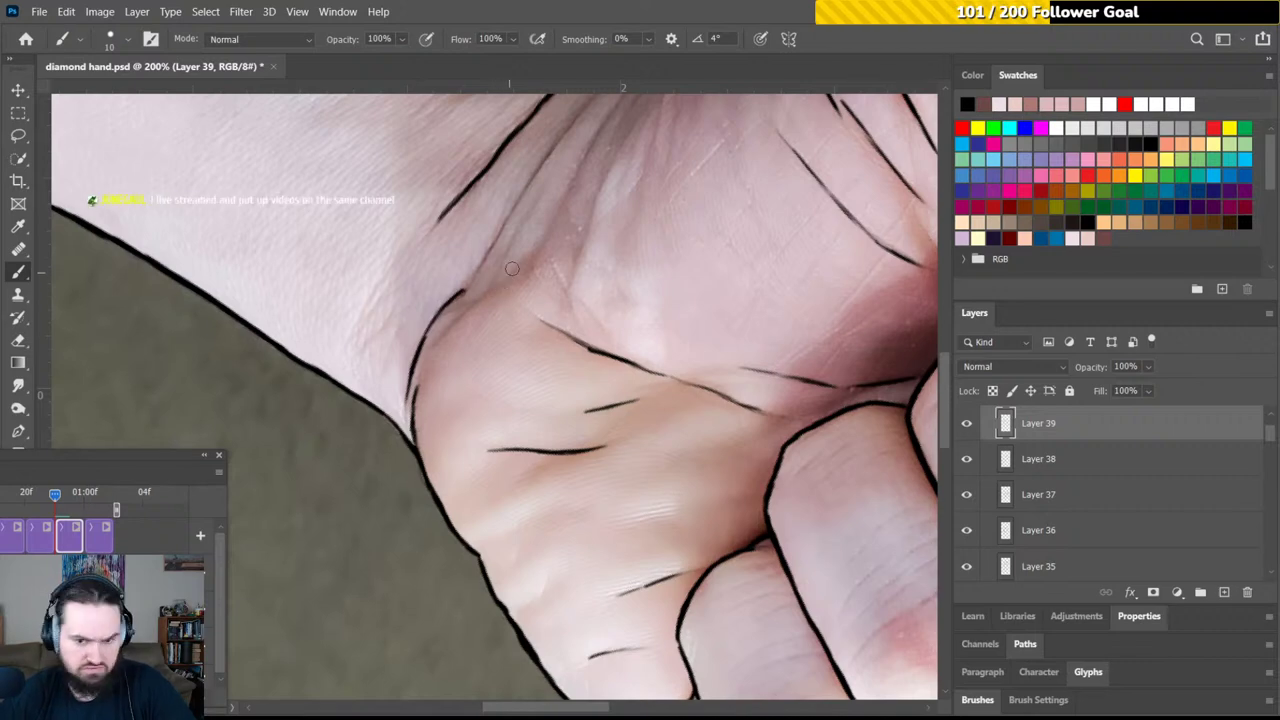
# Draw several tapering wrist creases between the long wrist line and the thumb mound, starting from the end of the palm-heel fold
pyautogui.moveTo(509, 251); pyautogui.dragTo(440, 394)
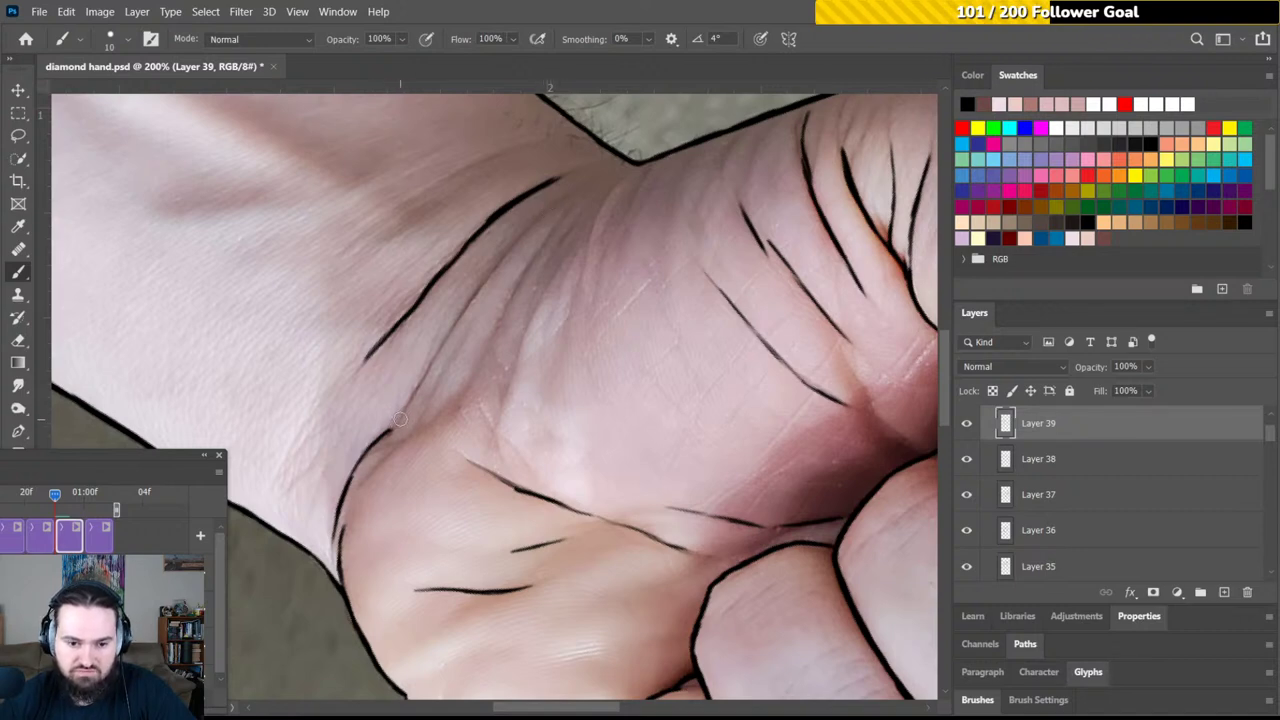
pyautogui.moveTo(400, 415)
pyautogui.mouseDown()
pyautogui.moveTo(512, 248)
pyautogui.moveTo(484, 286)
pyautogui.moveTo(545, 214)
pyautogui.moveTo(567, 213)
pyautogui.moveTo(513, 282)
pyautogui.moveTo(470, 376)
pyautogui.mouseUp()
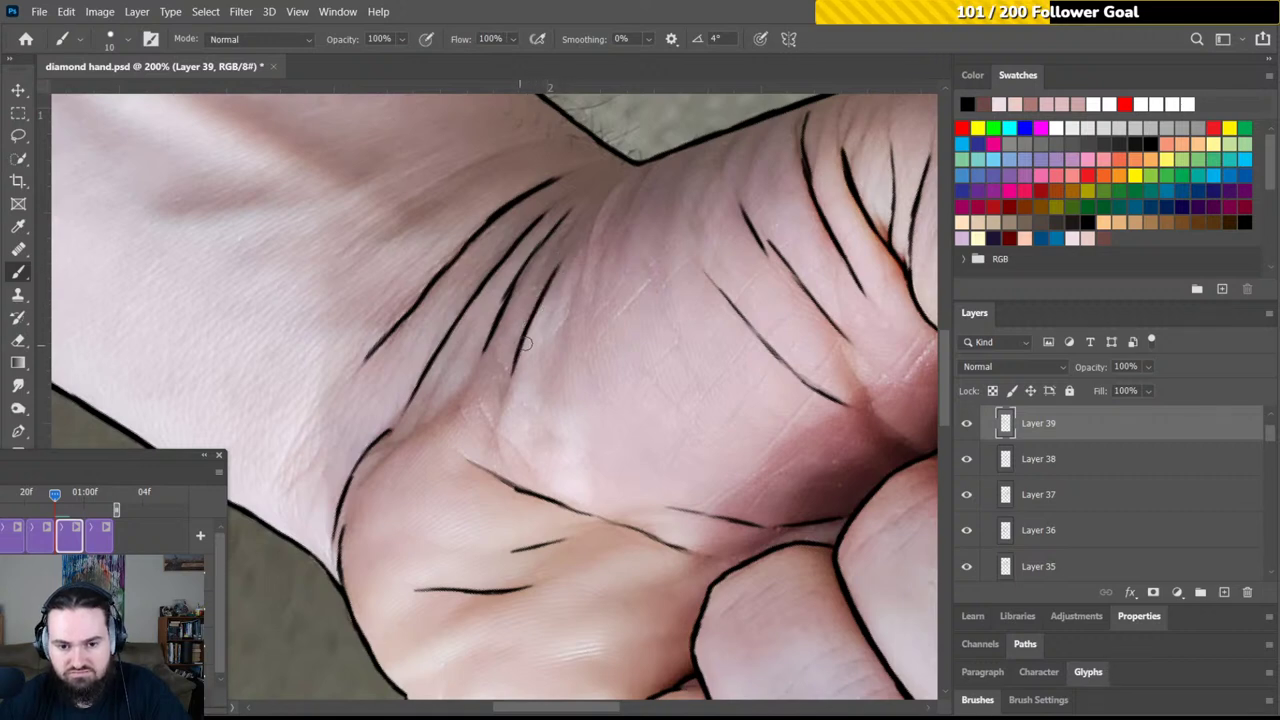
pyautogui.moveTo(530, 340); pyautogui.dragTo(502, 405)
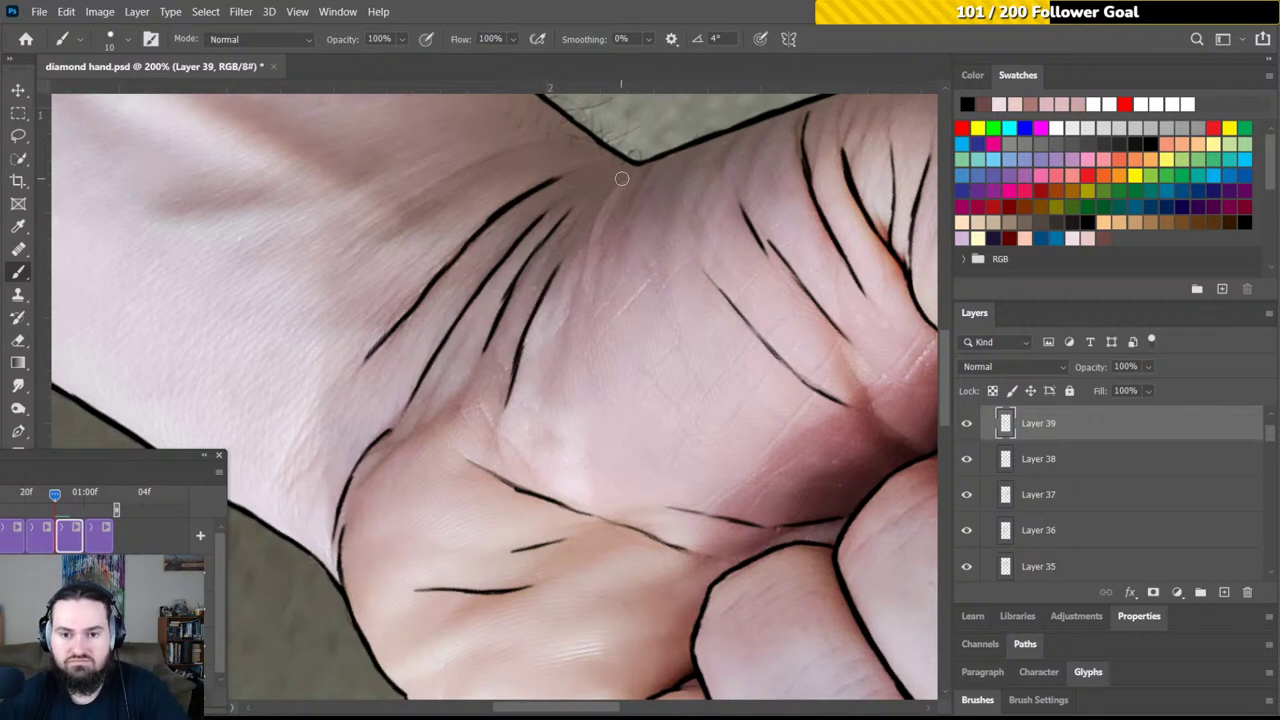
# Add two short creases at the base of the thumb mound, close to the bend where it meets the wrist
pyautogui.moveTo(592, 232)
pyautogui.mouseDown()
pyautogui.moveTo(614, 188)
pyautogui.moveTo(582, 272)
pyautogui.mouseUp()
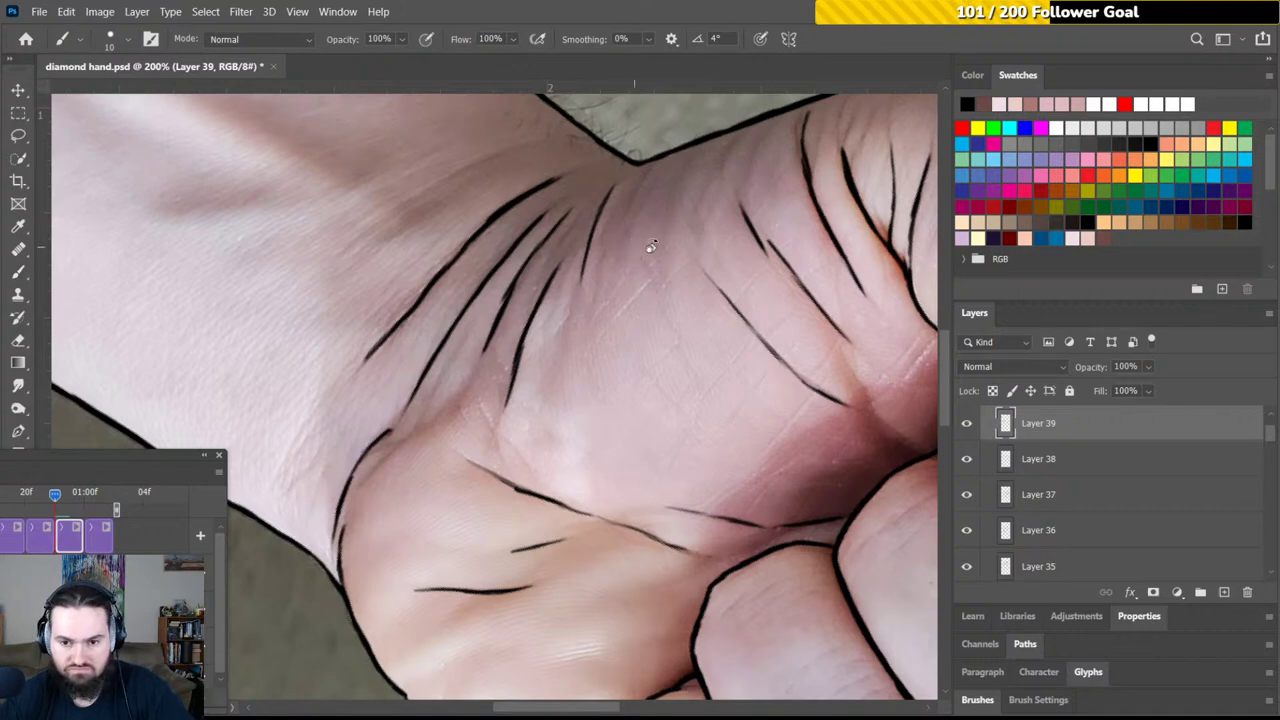
pyautogui.press('r')
pyautogui.moveTo(649, 249)
pyautogui.mouseDown()
pyautogui.moveTo(757, 263)
pyautogui.moveTo(684, 313)
pyautogui.moveTo(486, 300)
pyautogui.mouseUp()
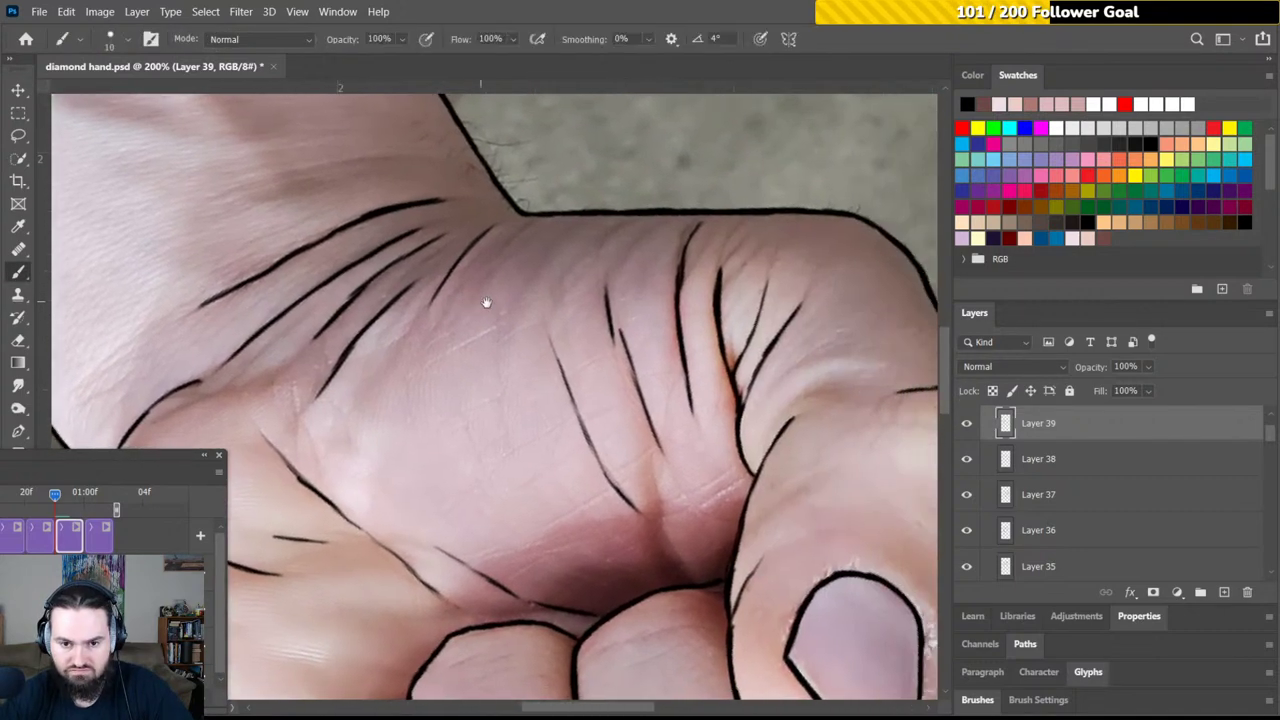
pyautogui.press('b')
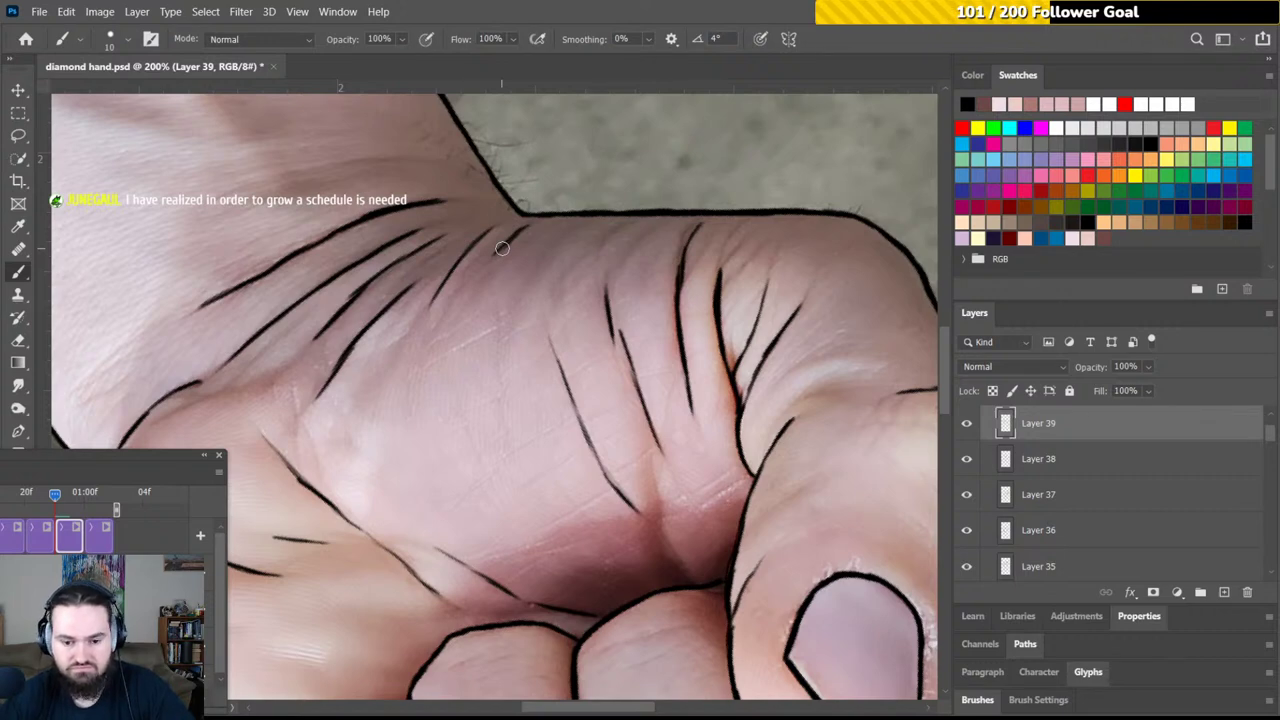
# Add a short stroke just inside the curved palm-heel fold near the wrist
pyautogui.moveTo(486, 337)
pyautogui.mouseDown()
pyautogui.moveTo(506, 257)
pyautogui.moveTo(493, 222)
pyautogui.moveTo(603, 214)
pyautogui.moveTo(686, 237)
pyautogui.moveTo(554, 214)
pyautogui.moveTo(574, 223)
pyautogui.mouseUp()
pyautogui.press('r')
pyautogui.press('b')
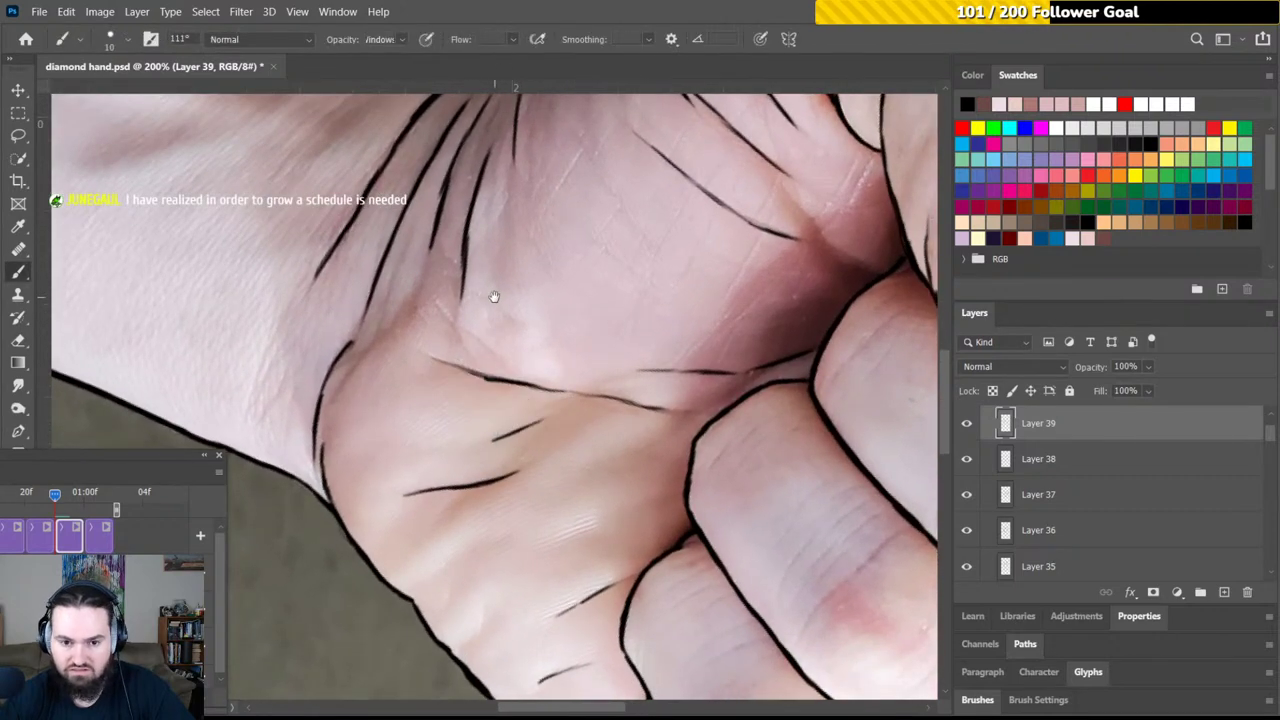
pyautogui.moveTo(491, 291); pyautogui.dragTo(573, 209)
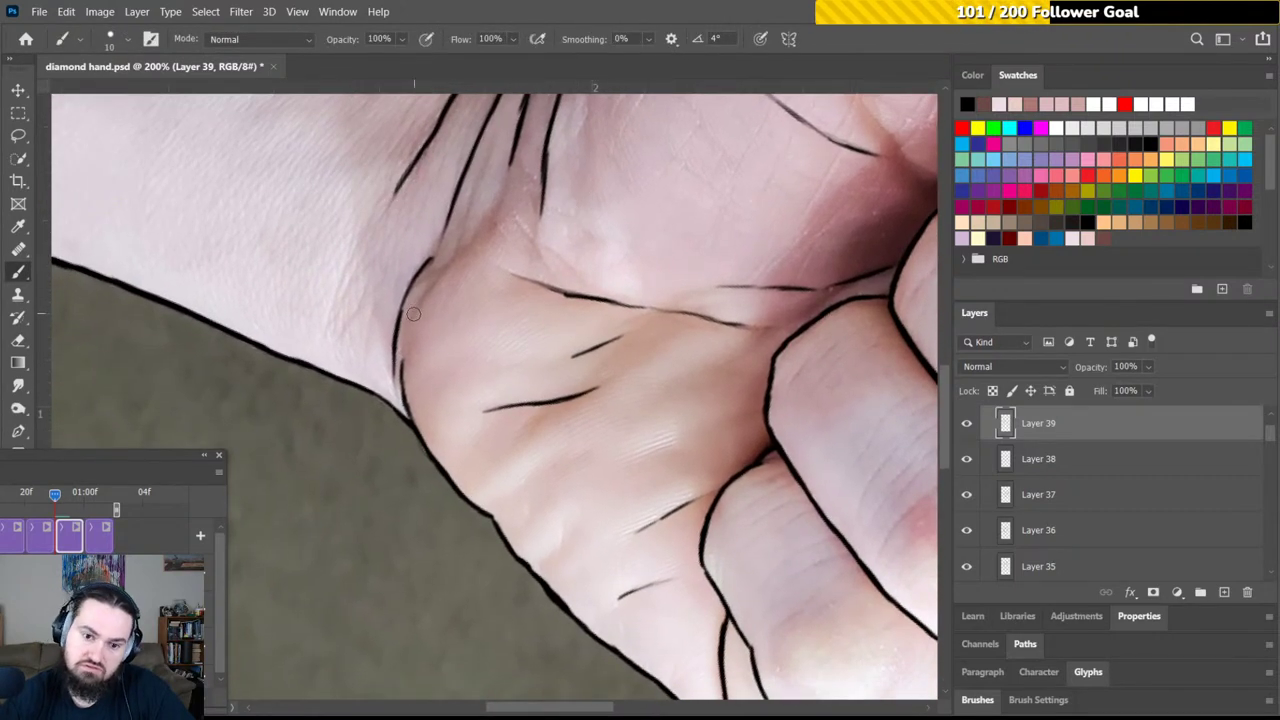
pyautogui.moveTo(410, 318); pyautogui.dragTo(437, 280)
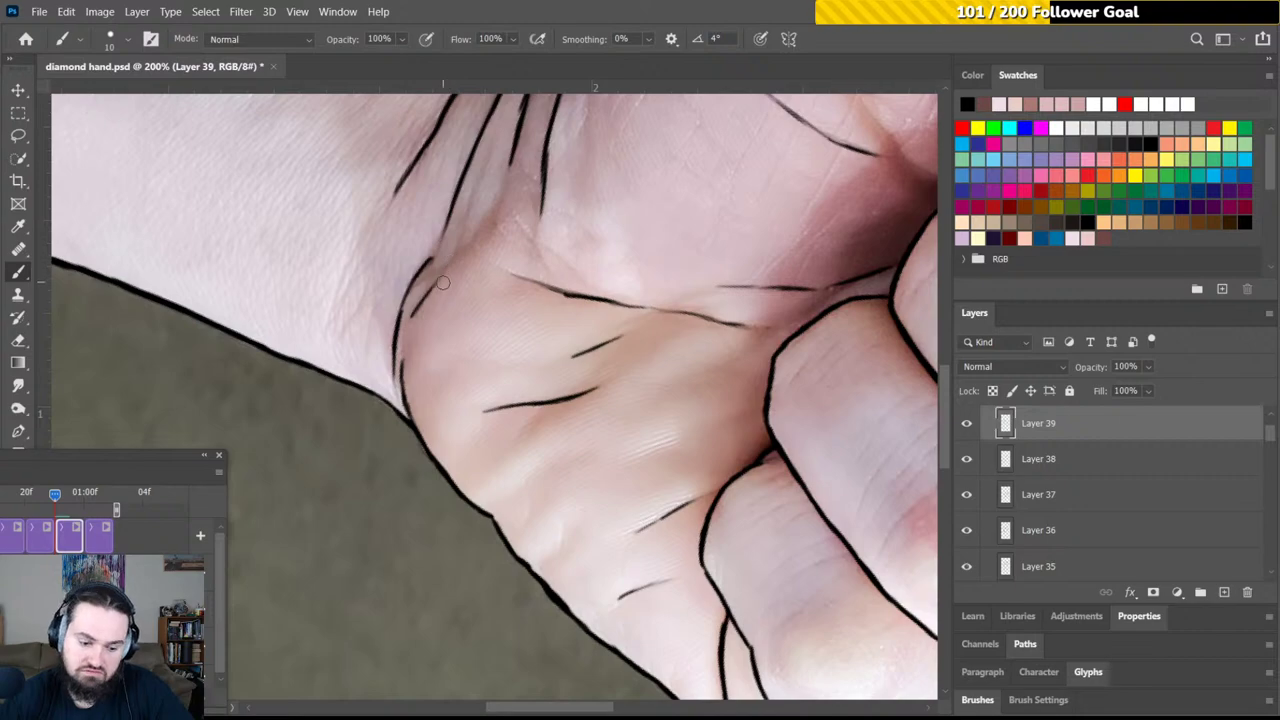
# Check the whole line drawing upright with the reference photo 20210207_055756 hidden and shown again, and return to Layer 39
pyautogui.press('r')
pyautogui.click(265, 39)
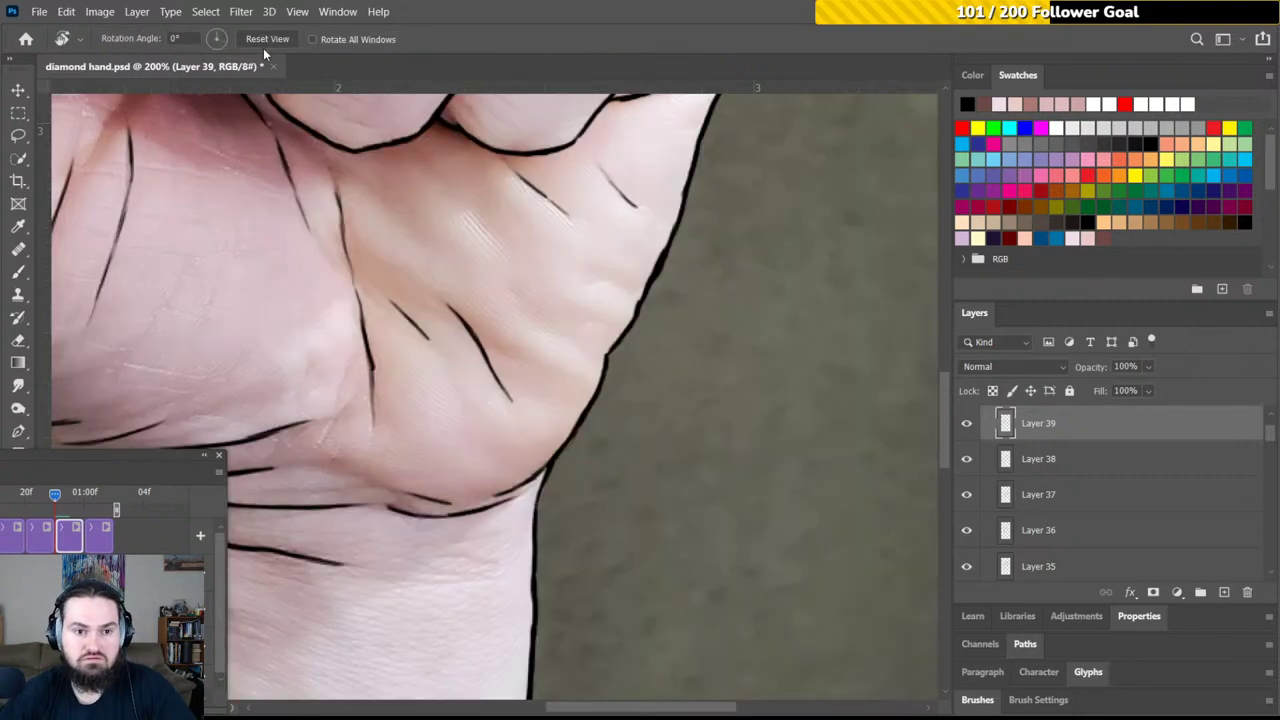
pyautogui.press('b')
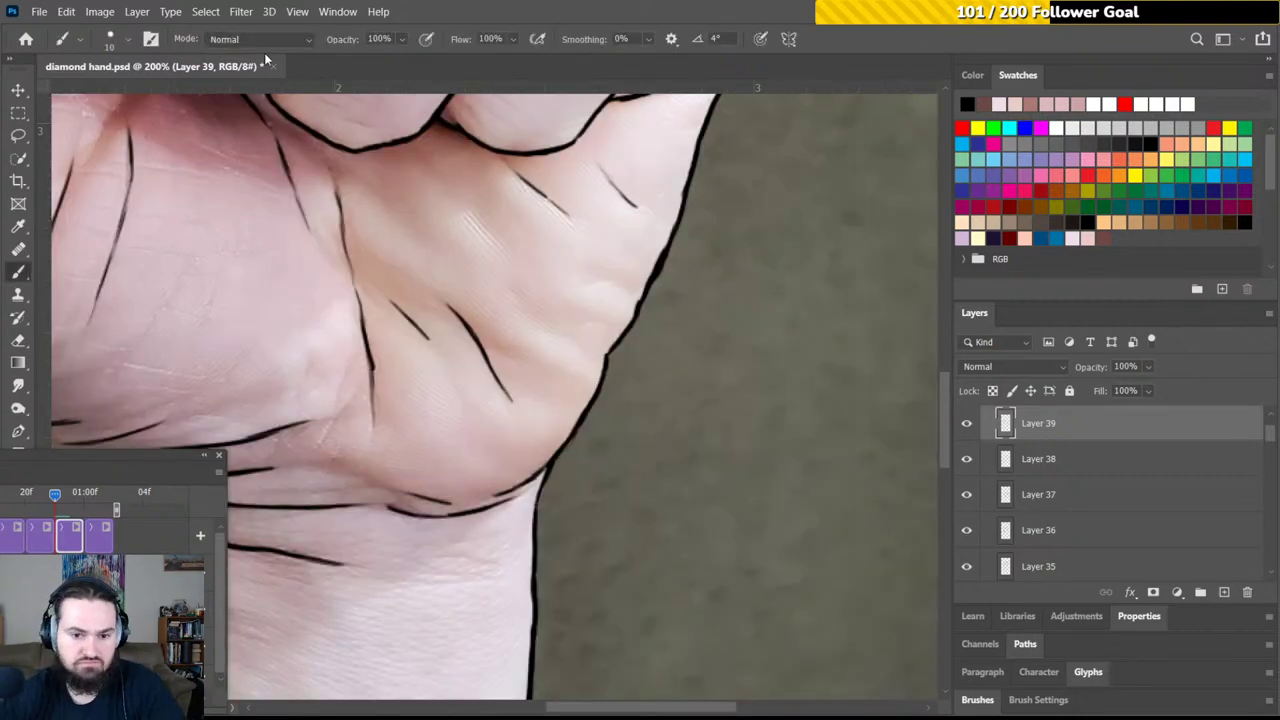
pyautogui.hotkey('ctrl', '0')
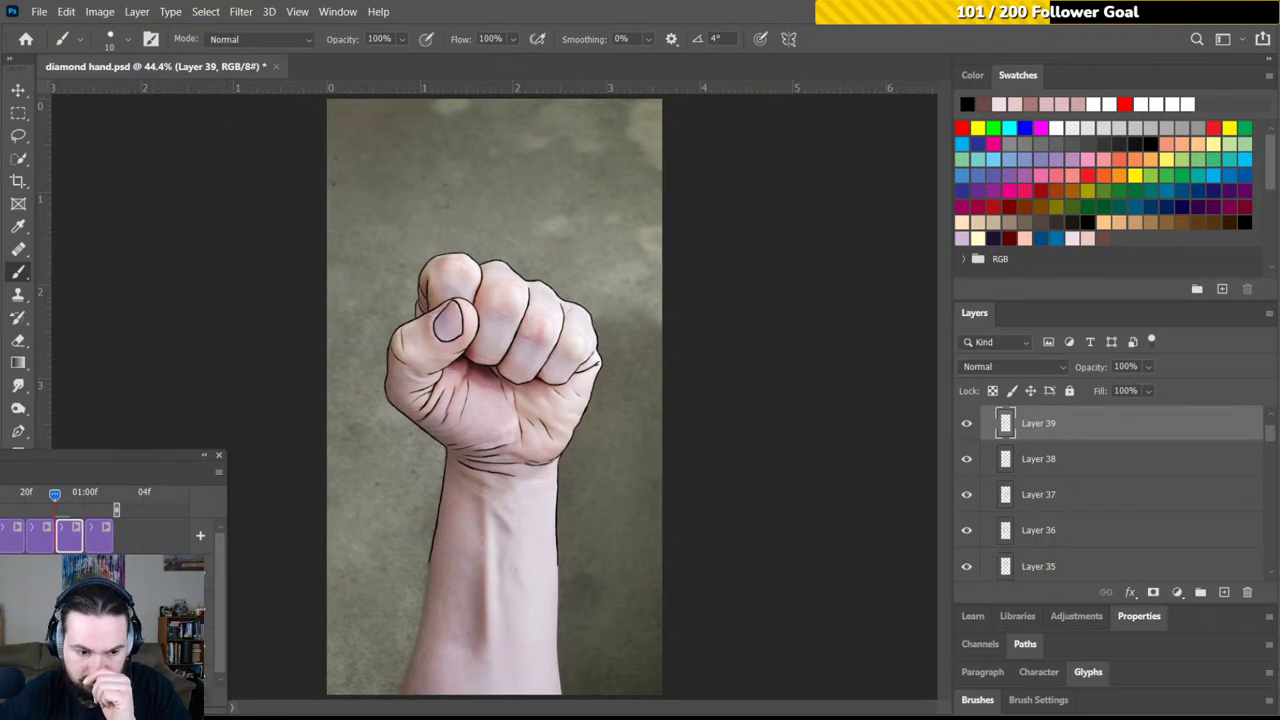
pyautogui.hotkey('alt', ',')
pyautogui.click(967, 566)
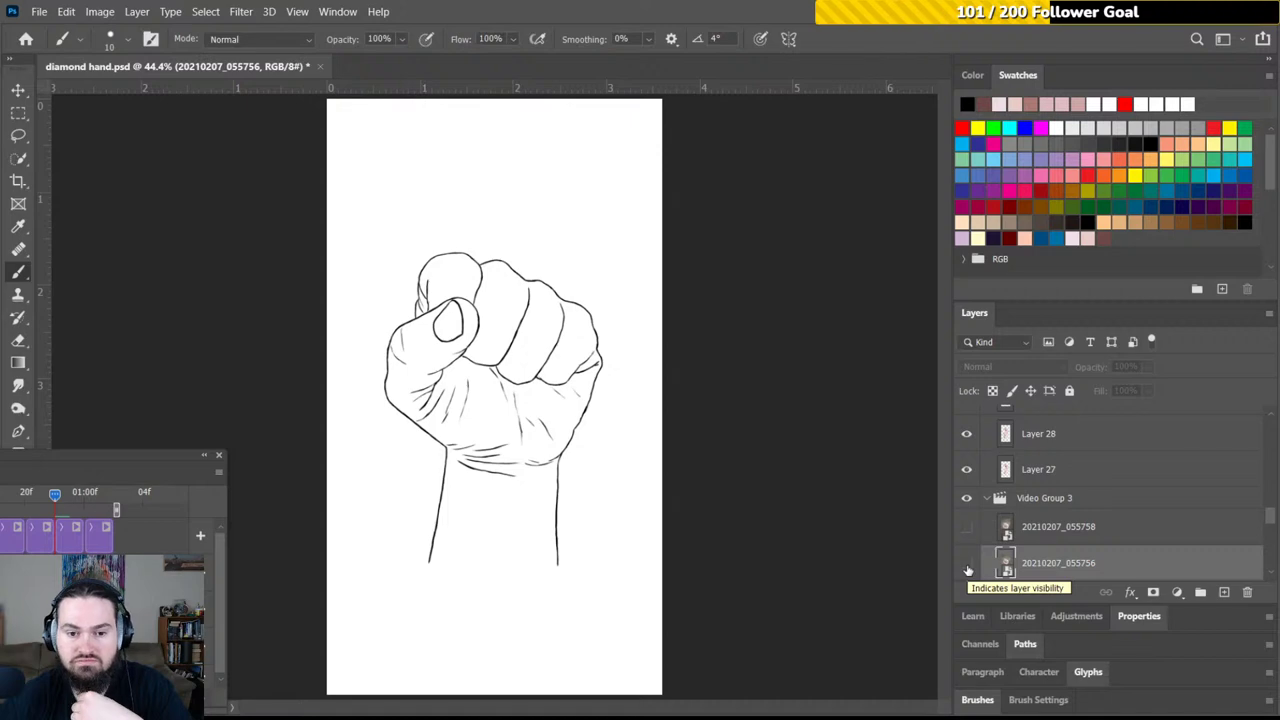
pyautogui.click(967, 566)
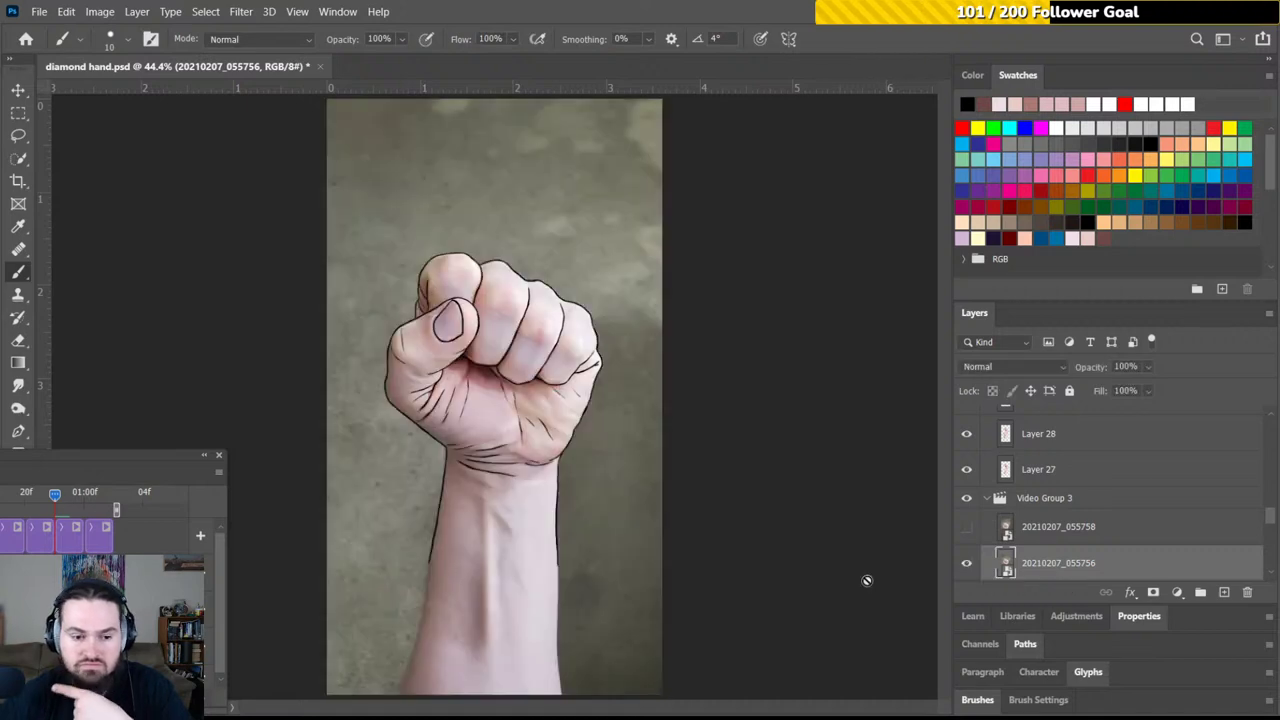
pyautogui.click(70, 540)
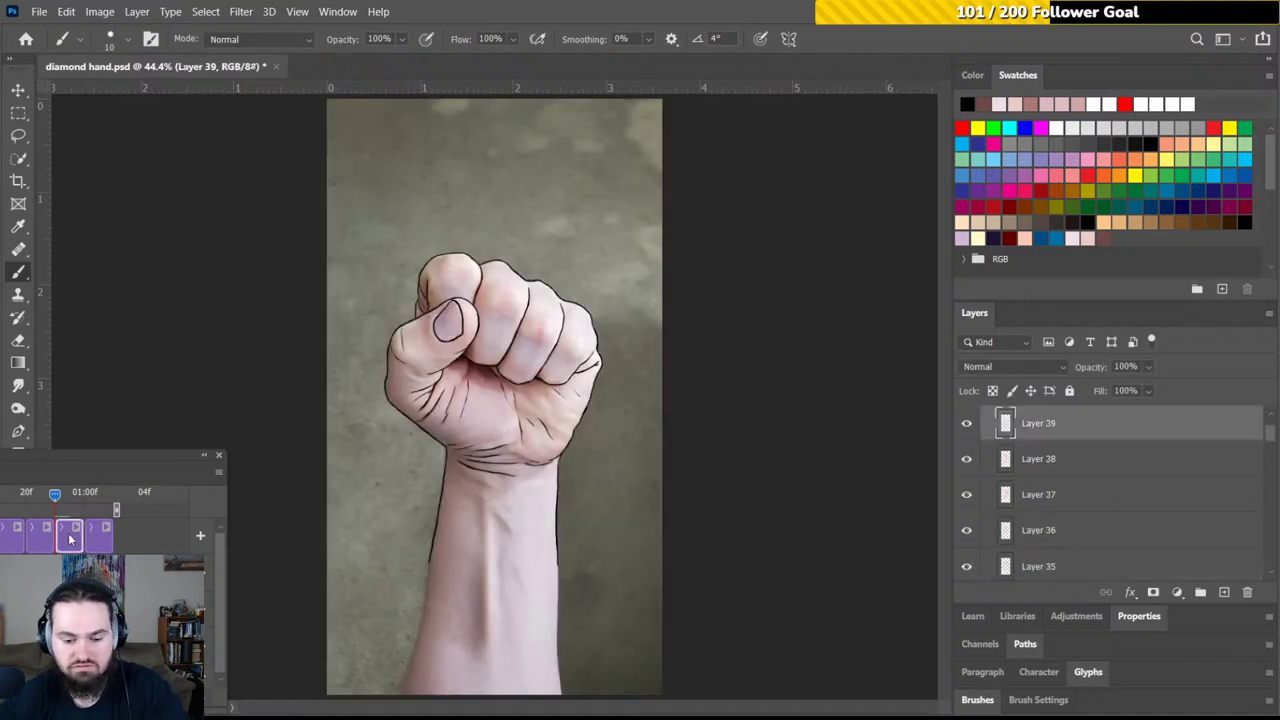
# Draw short tapering creases in the shadowed upper palm below the thumb and curled fingers, plus one beside the little finger's knuckle
pyautogui.hotkey('ctrl', '+')
pyautogui.hotkey('ctrl', '+')
pyautogui.hotkey('ctrl', '+')
pyautogui.hotkey('ctrl', '+')
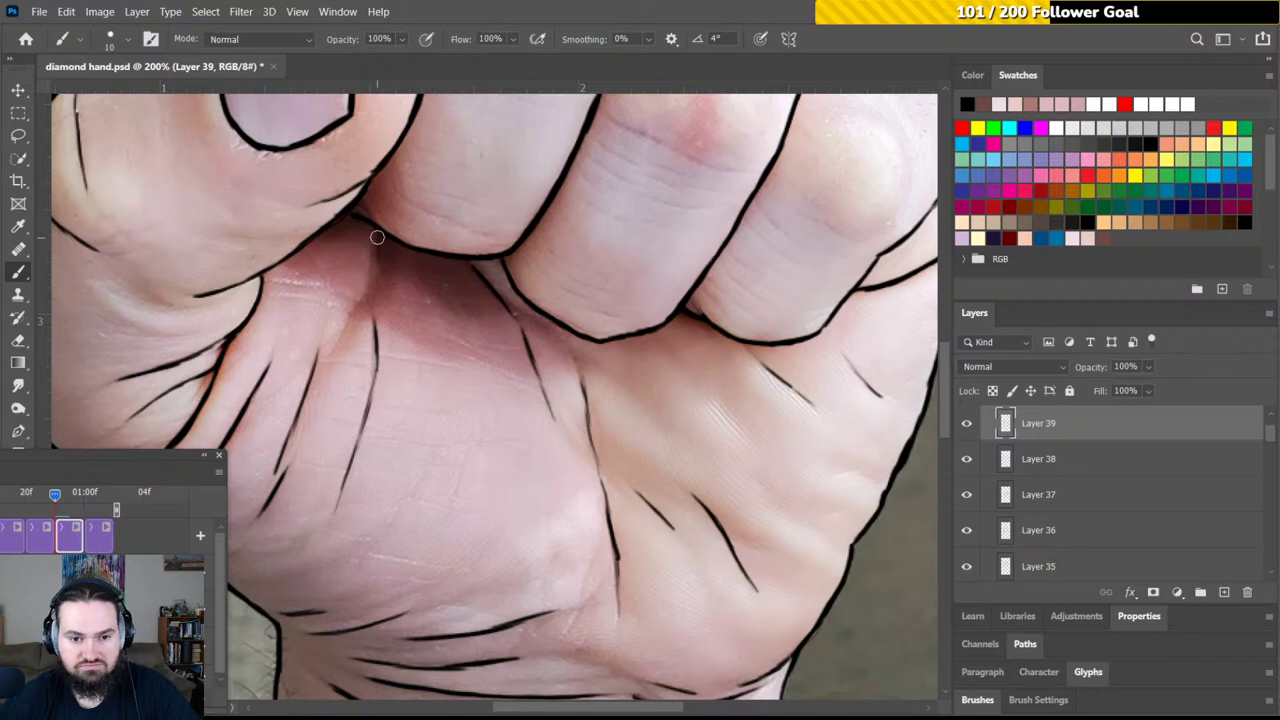
pyautogui.moveTo(378, 241); pyautogui.dragTo(379, 281)
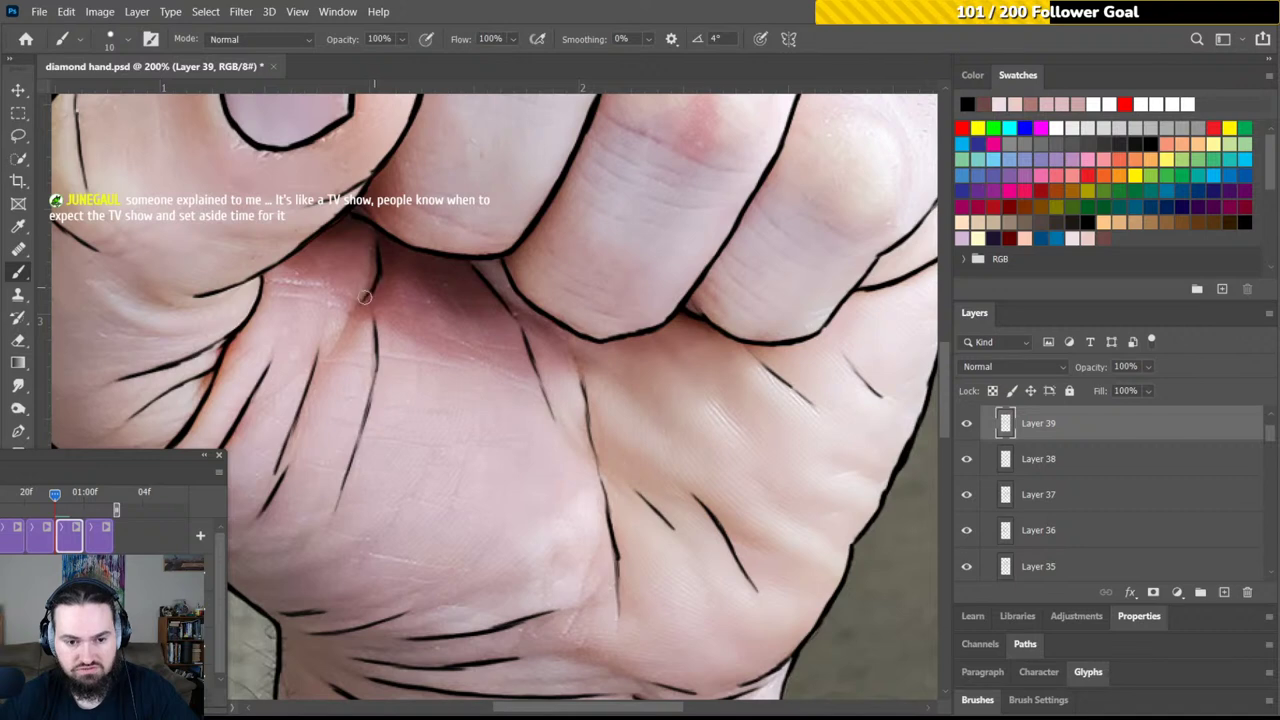
pyautogui.moveTo(368, 295); pyautogui.dragTo(346, 332)
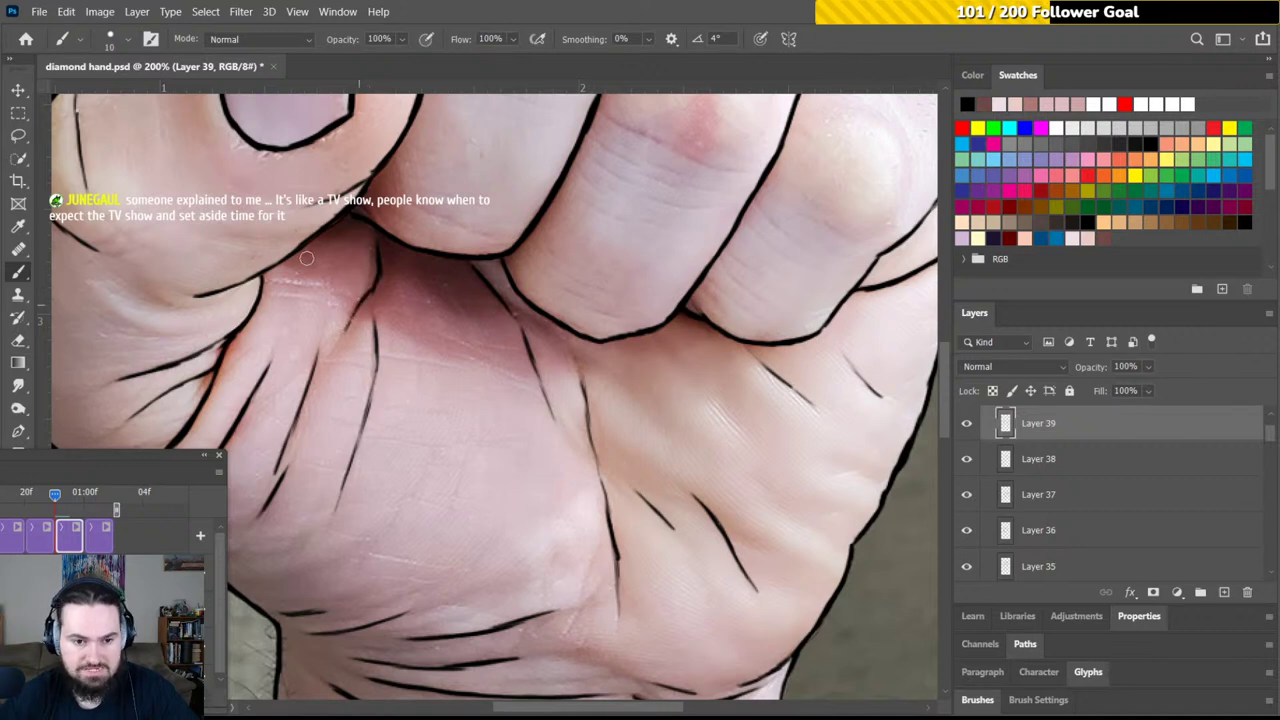
pyautogui.moveTo(308, 256); pyautogui.dragTo(326, 300)
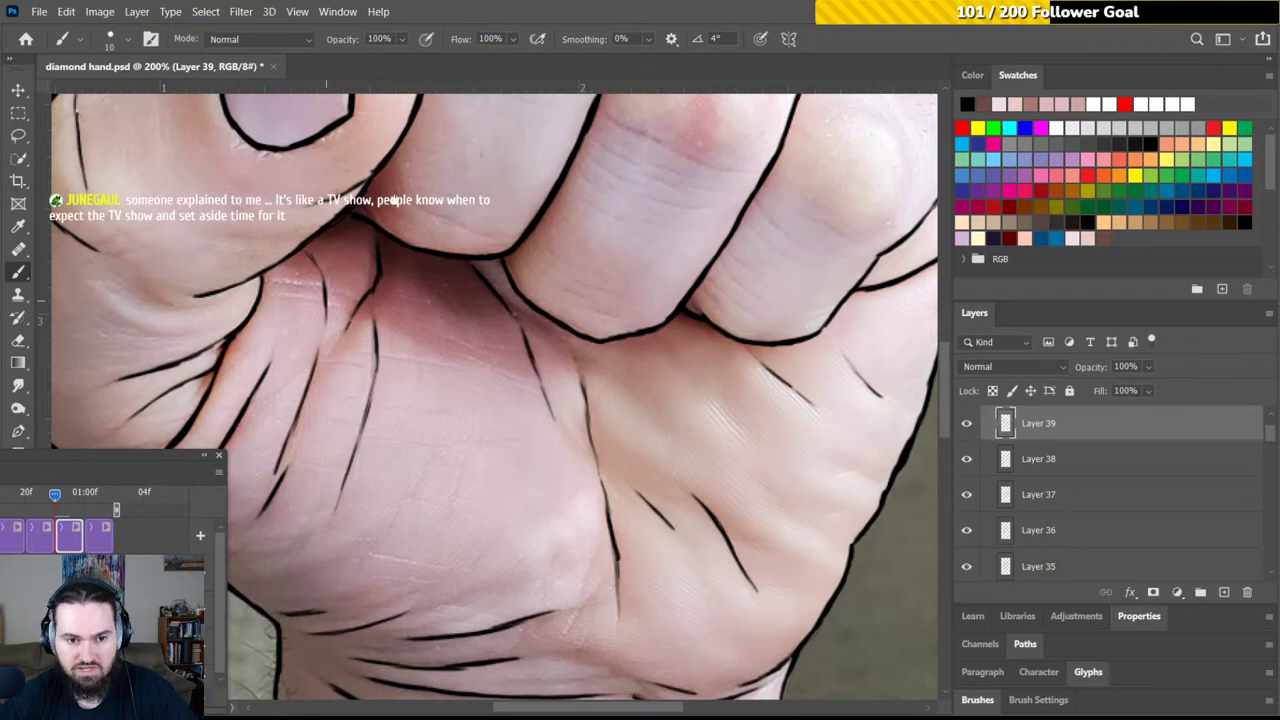
pyautogui.moveTo(386, 222); pyautogui.dragTo(366, 289)
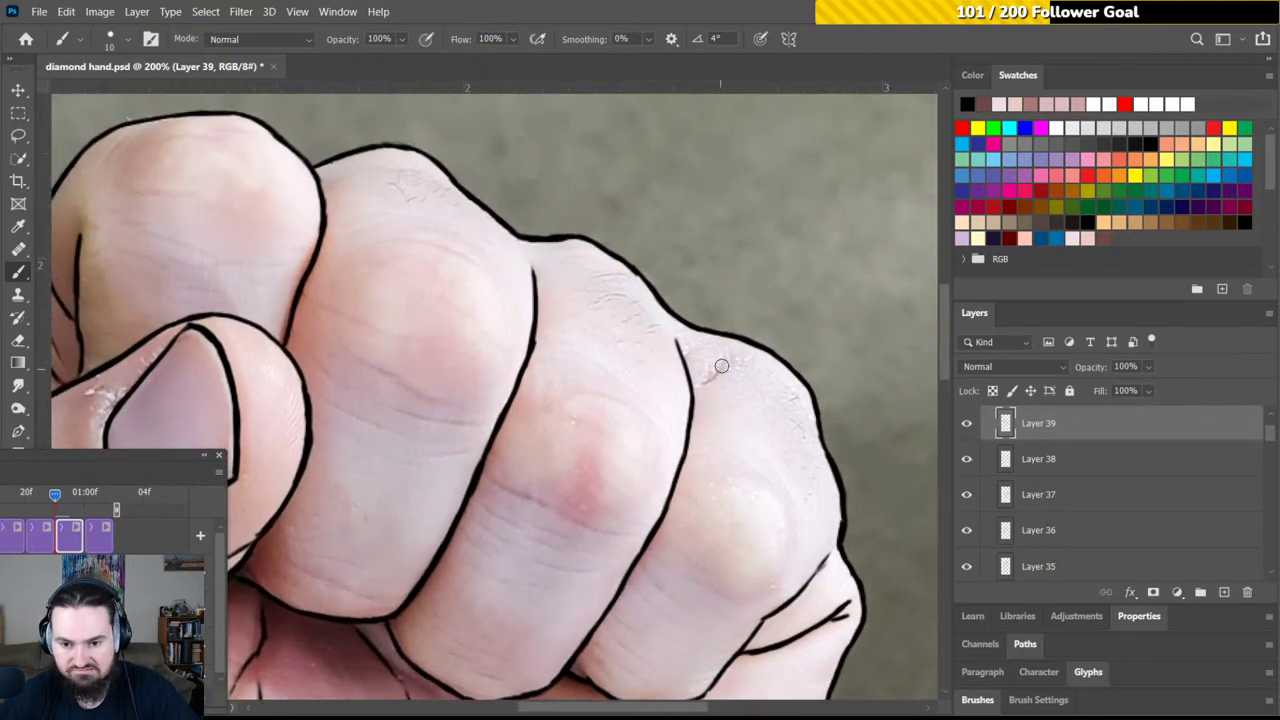
pyautogui.moveTo(721, 362); pyautogui.dragTo(693, 391)
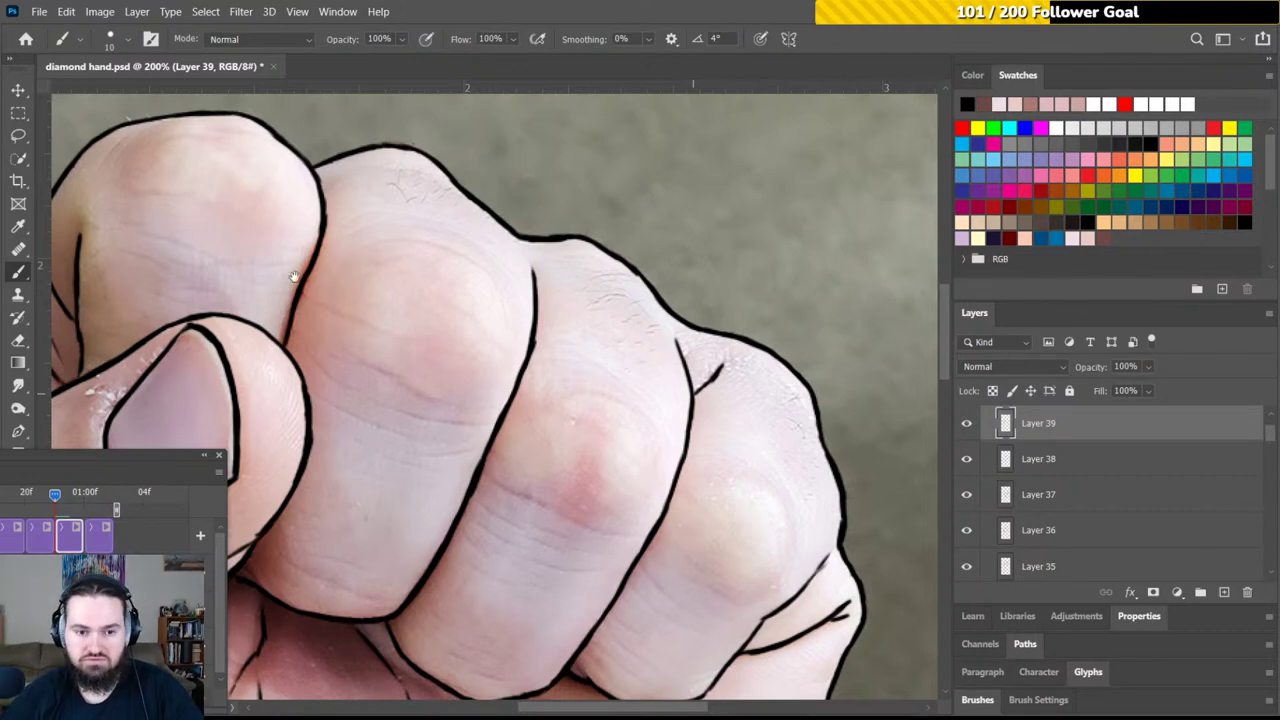
# Rotate the canvas and draw two short creases across the index finger just above the thumb, redoing strokes that miss the skin folds
pyautogui.moveTo(296, 279); pyautogui.dragTo(673, 300)
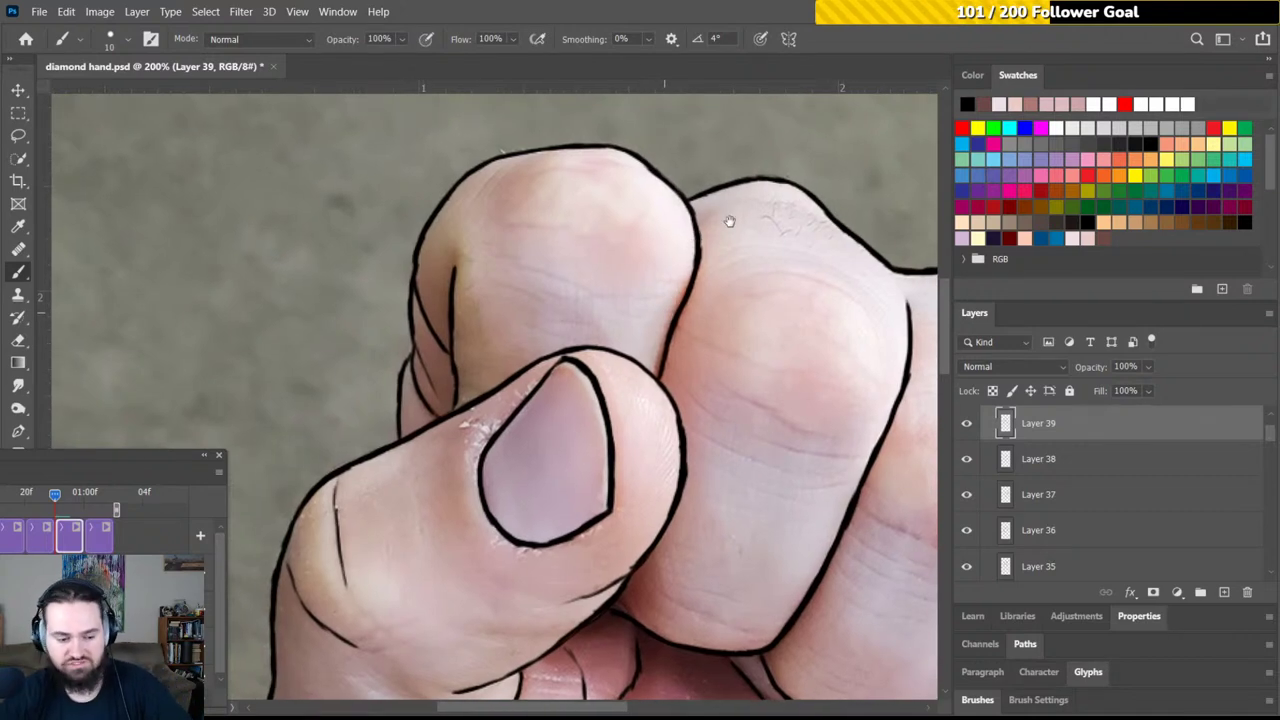
pyautogui.press('r')
pyautogui.moveTo(582, 218)
pyautogui.mouseDown()
pyautogui.moveTo(526, 209)
pyautogui.moveTo(437, 263)
pyautogui.moveTo(414, 309)
pyautogui.moveTo(448, 307)
pyautogui.mouseUp()
pyautogui.press('b')
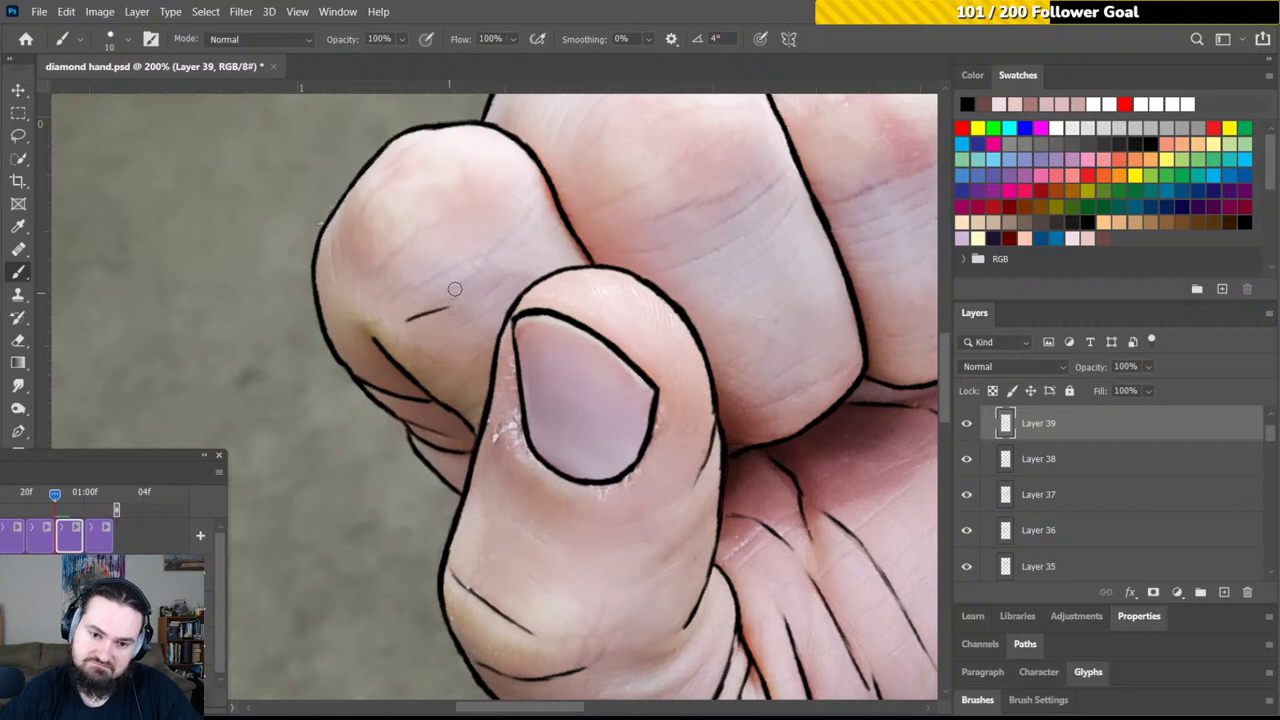
pyautogui.hotkey('ctrl', 'z')
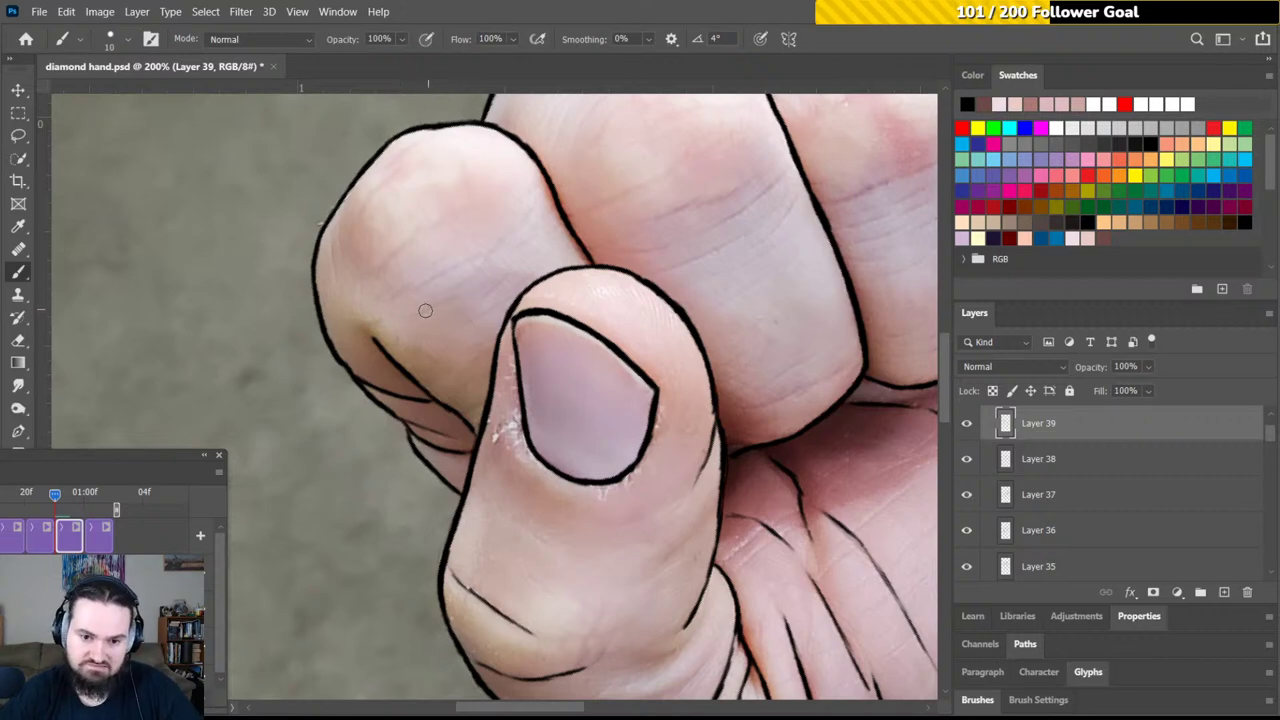
pyautogui.moveTo(414, 315); pyautogui.dragTo(488, 267)
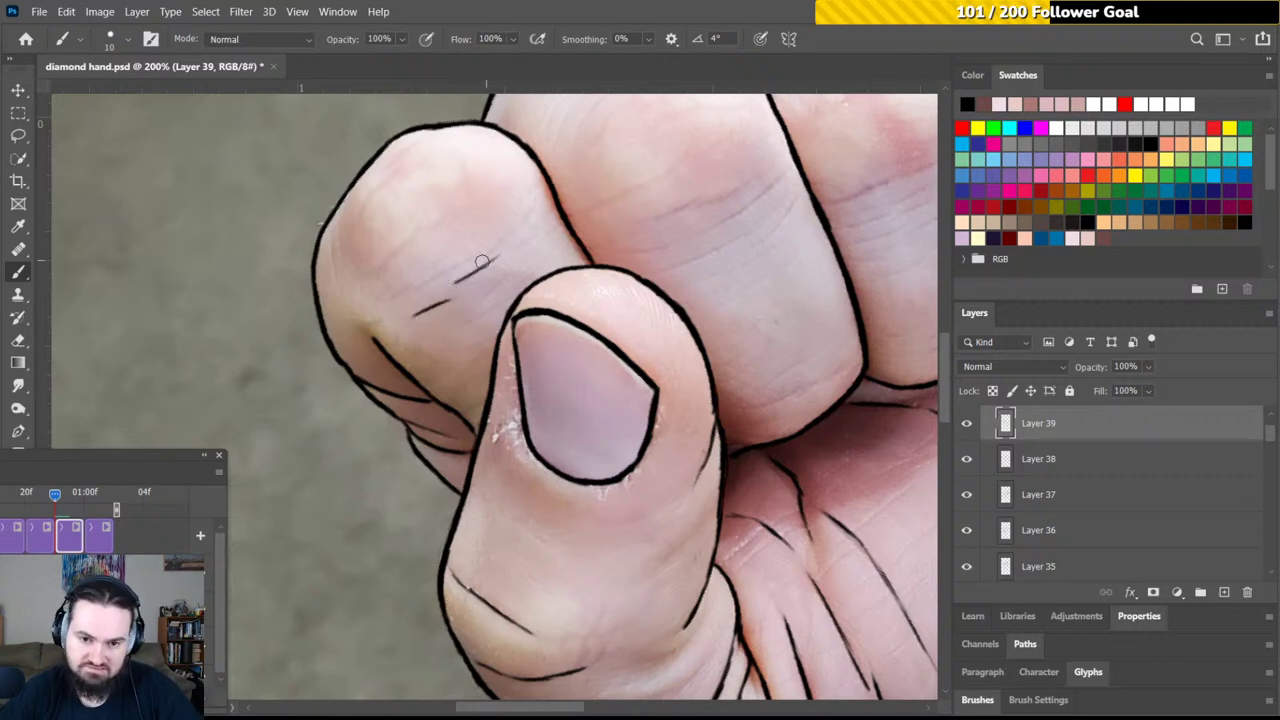
pyautogui.hotkey('ctrl', 'z')
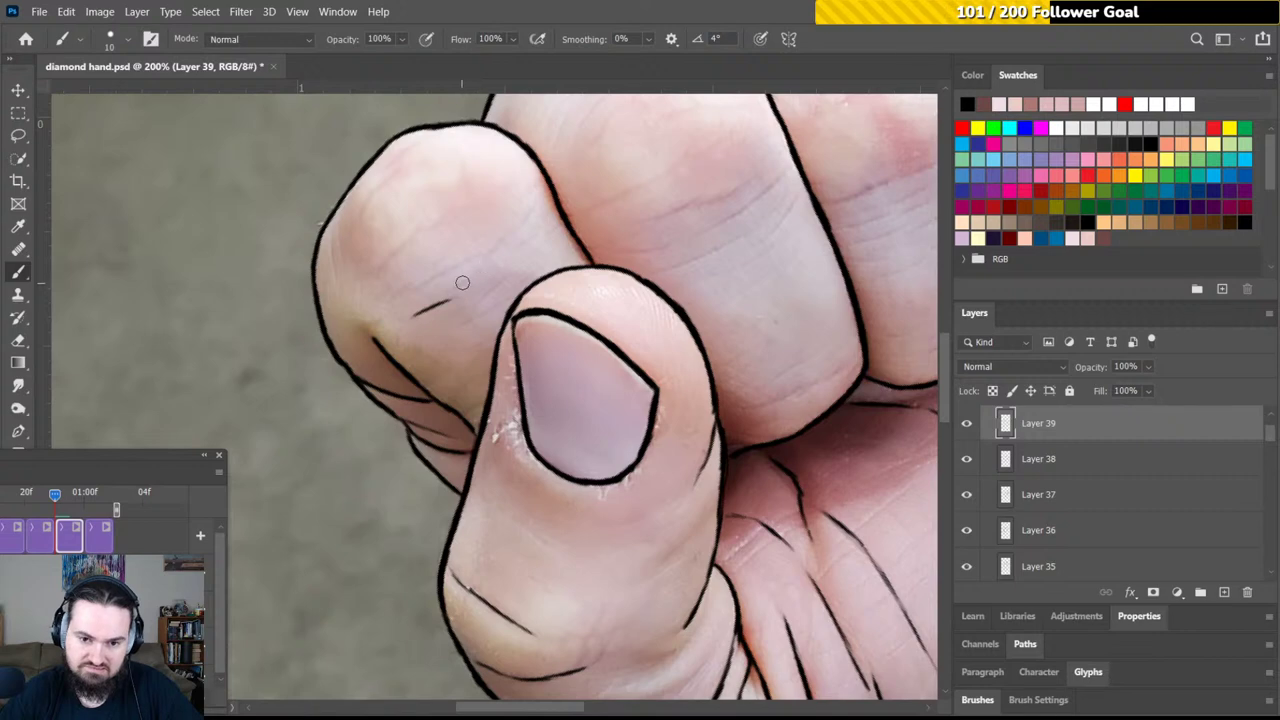
pyautogui.moveTo(474, 270); pyautogui.dragTo(515, 229)
pyautogui.hotkey('ctrl', 'z')
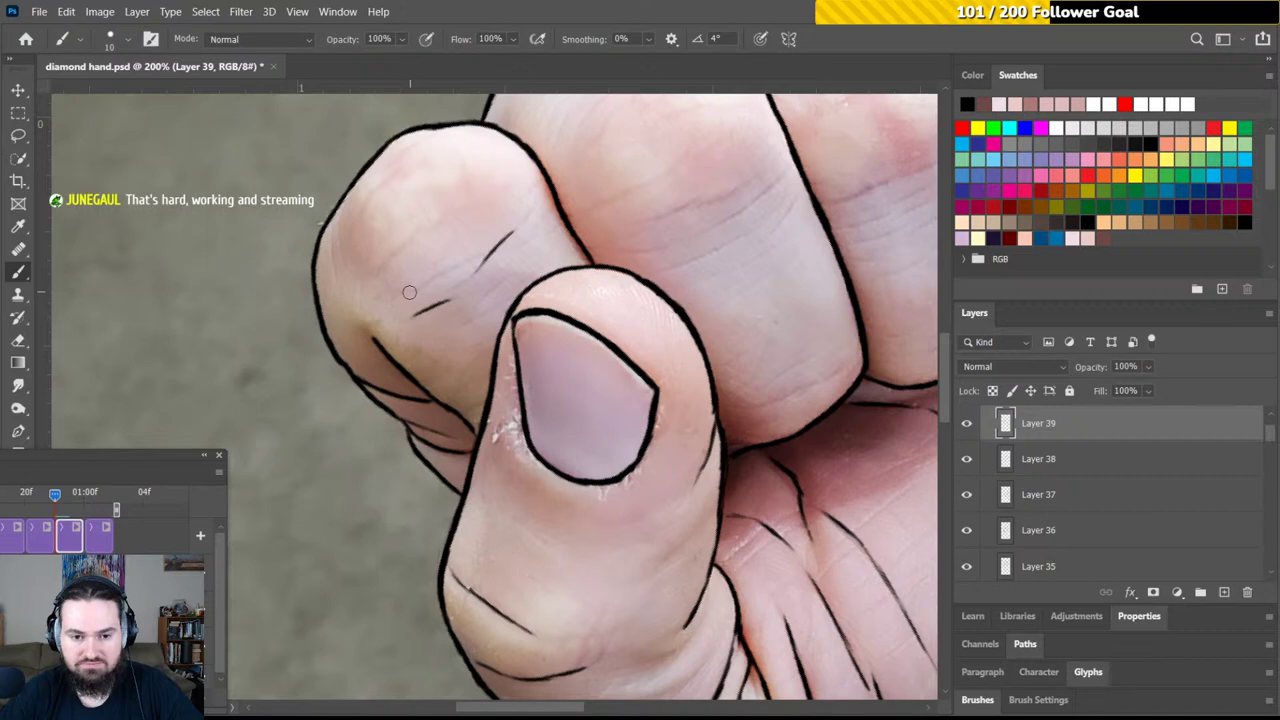
# Add more short parallel creases along the index finger, spreading toward its rounded outer edge
pyautogui.moveTo(409, 292); pyautogui.dragTo(466, 261)
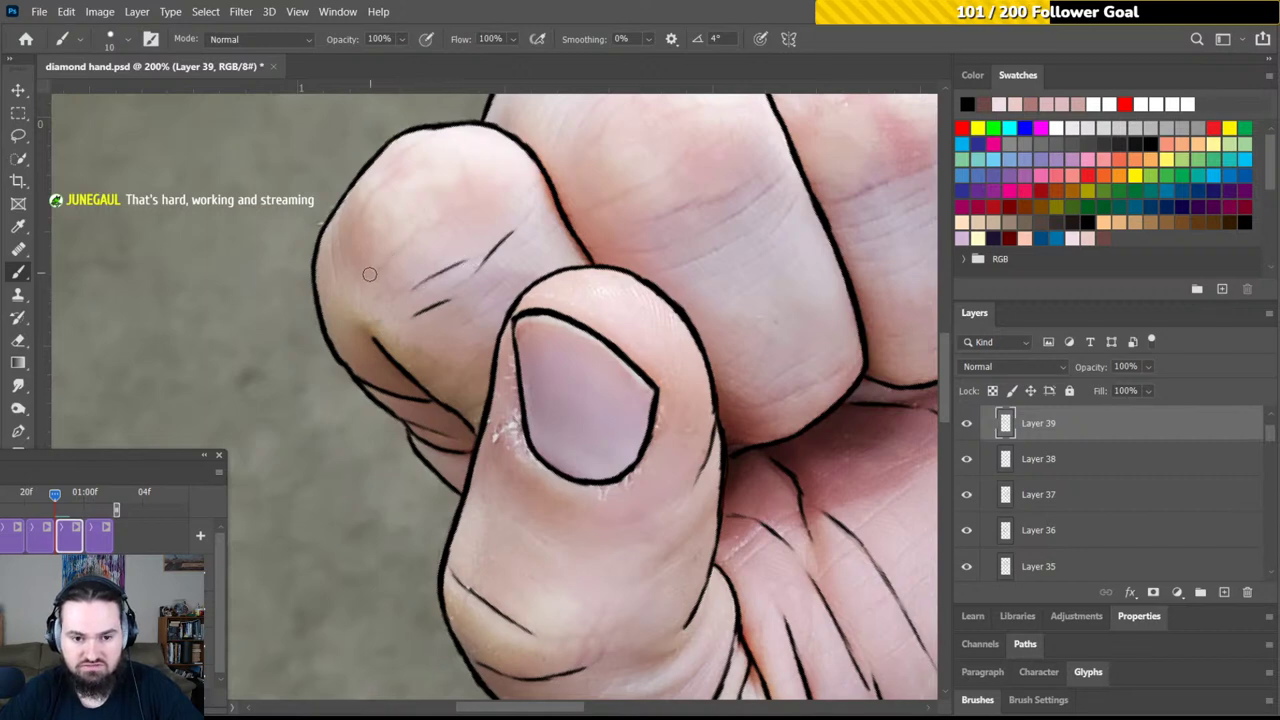
pyautogui.moveTo(369, 274)
pyautogui.mouseDown()
pyautogui.moveTo(405, 238)
pyautogui.moveTo(370, 194)
pyautogui.moveTo(397, 160)
pyautogui.mouseUp()
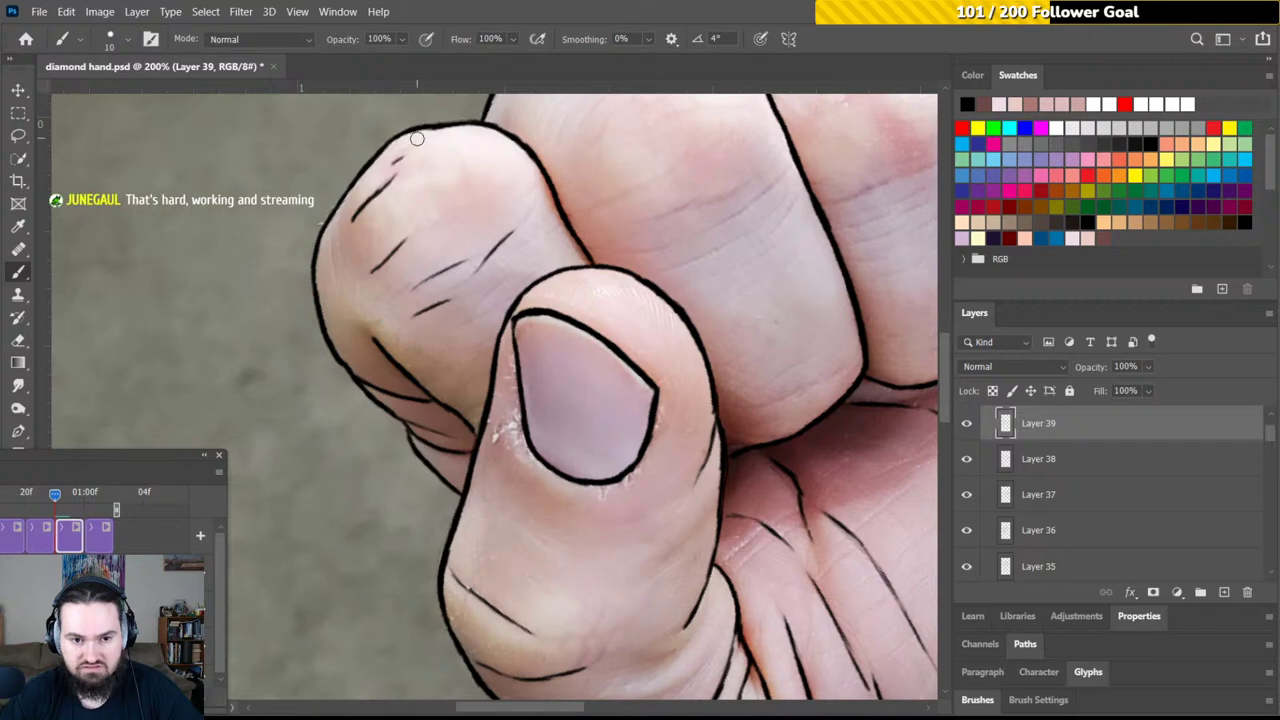
pyautogui.moveTo(480, 352); pyautogui.dragTo(513, 287)
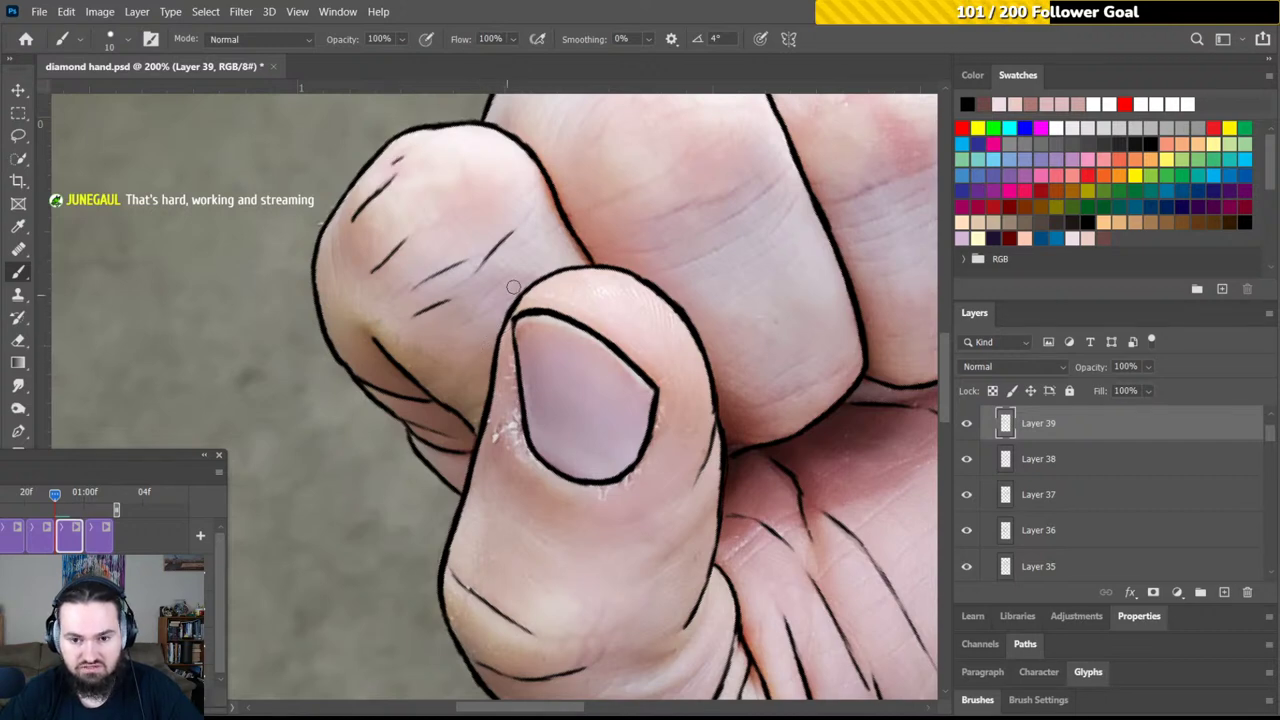
# Draw a curved line around the middle finger's knuckle and two longer creases across the finger below it
pyautogui.moveTo(587, 188)
pyautogui.mouseDown()
pyautogui.moveTo(474, 331)
pyautogui.moveTo(465, 281)
pyautogui.moveTo(502, 246)
pyautogui.moveTo(560, 236)
pyautogui.mouseUp()
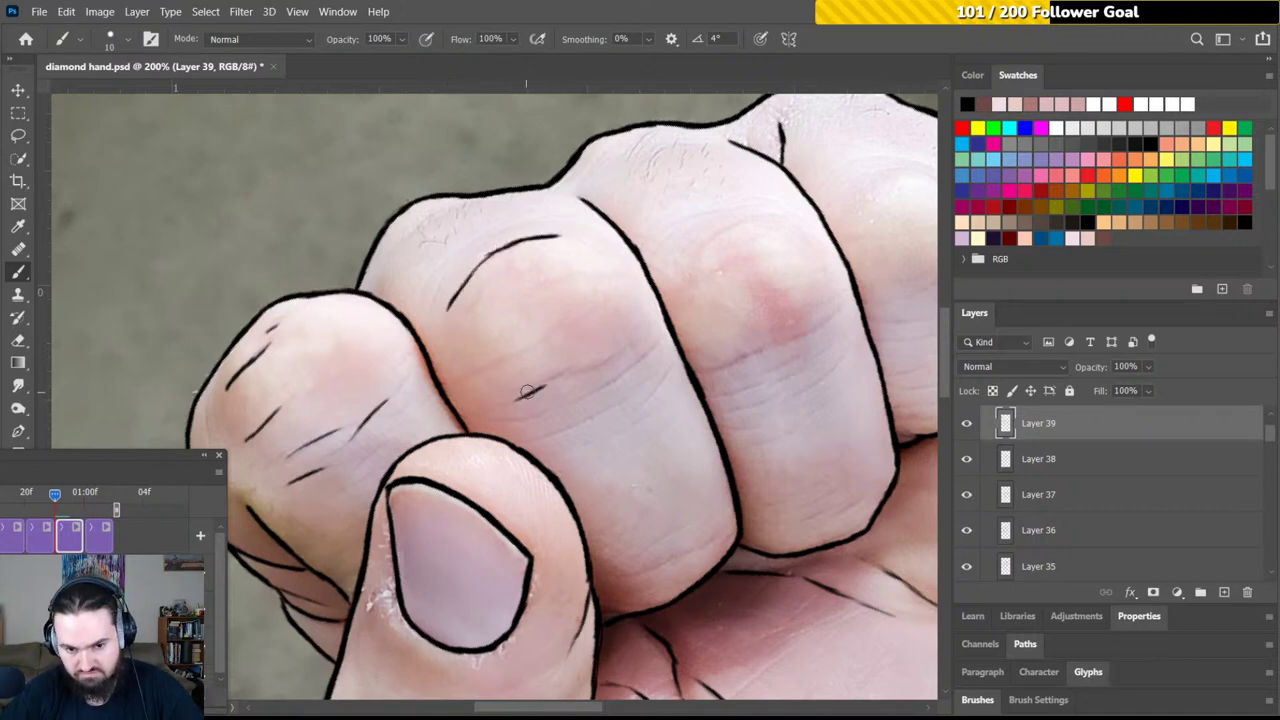
pyautogui.moveTo(528, 391); pyautogui.dragTo(630, 349)
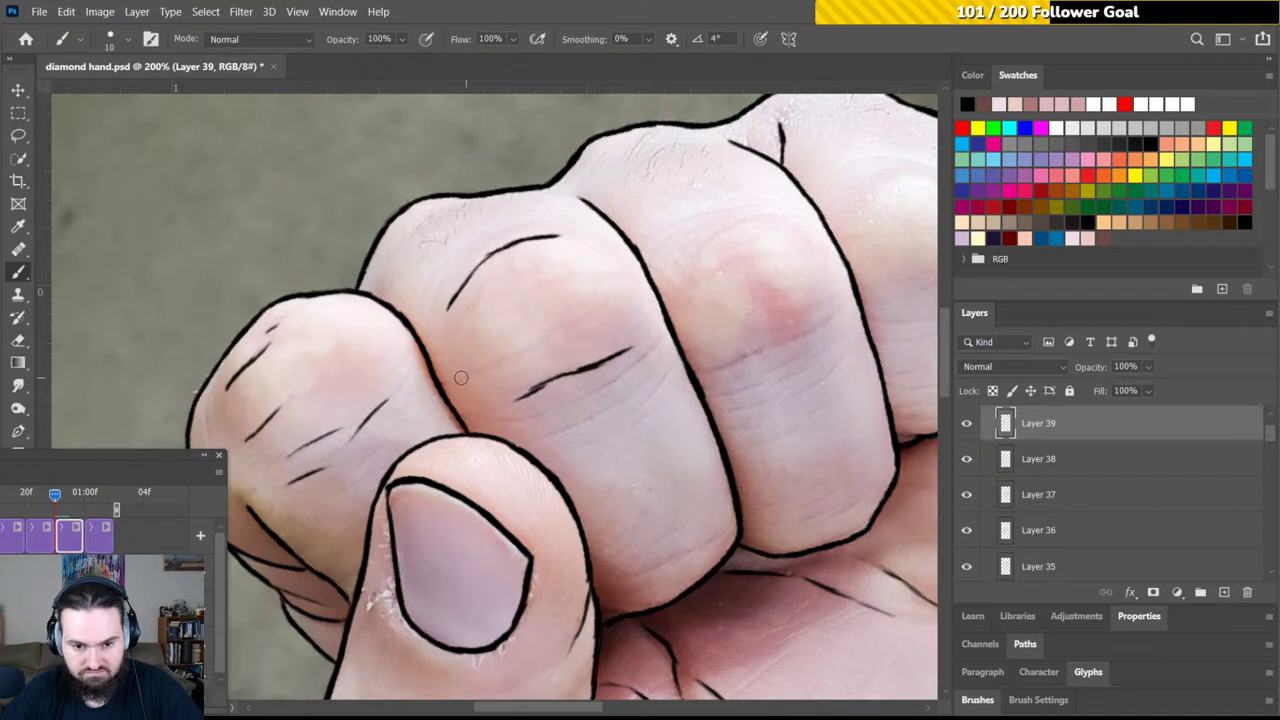
pyautogui.moveTo(453, 380)
pyautogui.mouseDown()
pyautogui.moveTo(550, 337)
pyautogui.moveTo(514, 283)
pyautogui.moveTo(571, 234)
pyautogui.moveTo(669, 337)
pyautogui.moveTo(626, 510)
pyautogui.moveTo(606, 492)
pyautogui.mouseUp()
pyautogui.press('r')
pyautogui.moveTo(586, 305)
pyautogui.mouseDown()
pyautogui.moveTo(600, 362)
pyautogui.moveTo(590, 400)
pyautogui.mouseUp()
pyautogui.press('b')
pyautogui.moveTo(534, 434)
pyautogui.mouseDown()
pyautogui.moveTo(529, 374)
pyautogui.moveTo(565, 334)
pyautogui.mouseUp()
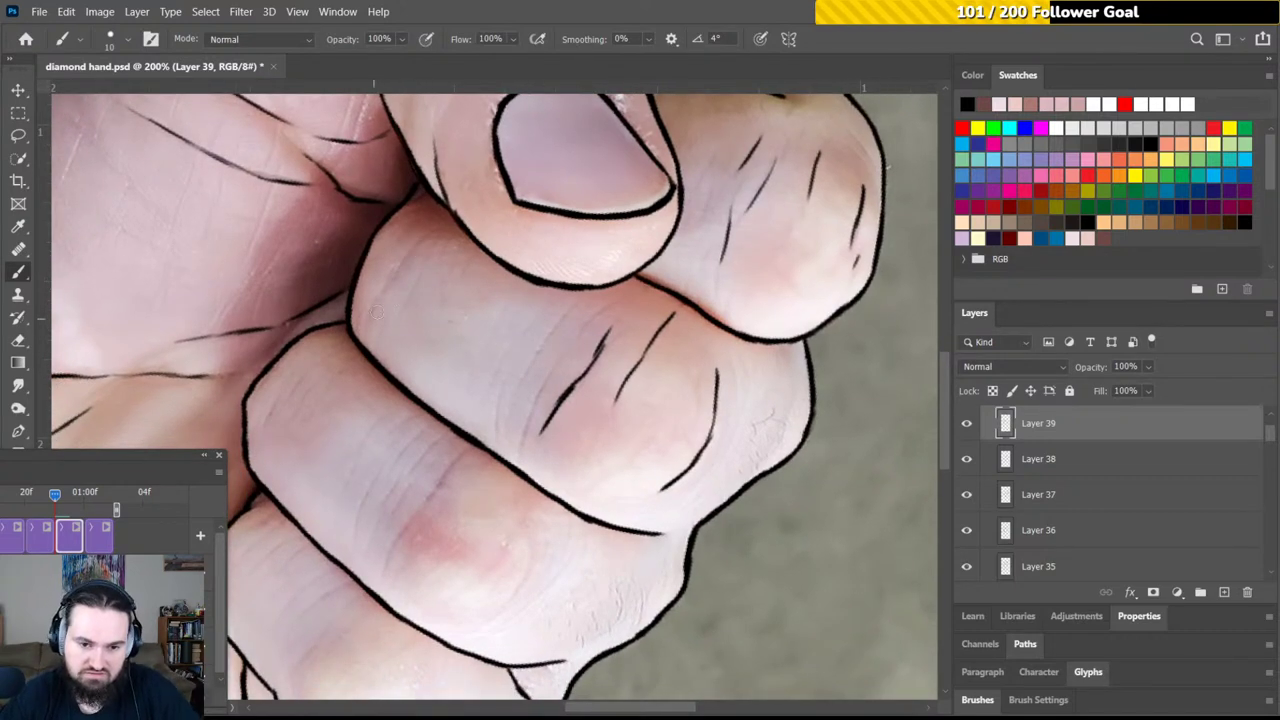
# Add short creases near the palm end of the middle finger and several parallel ones beside its long central crease
pyautogui.moveTo(369, 313)
pyautogui.mouseDown()
pyautogui.moveTo(426, 240)
pyautogui.moveTo(409, 297)
pyautogui.mouseUp()
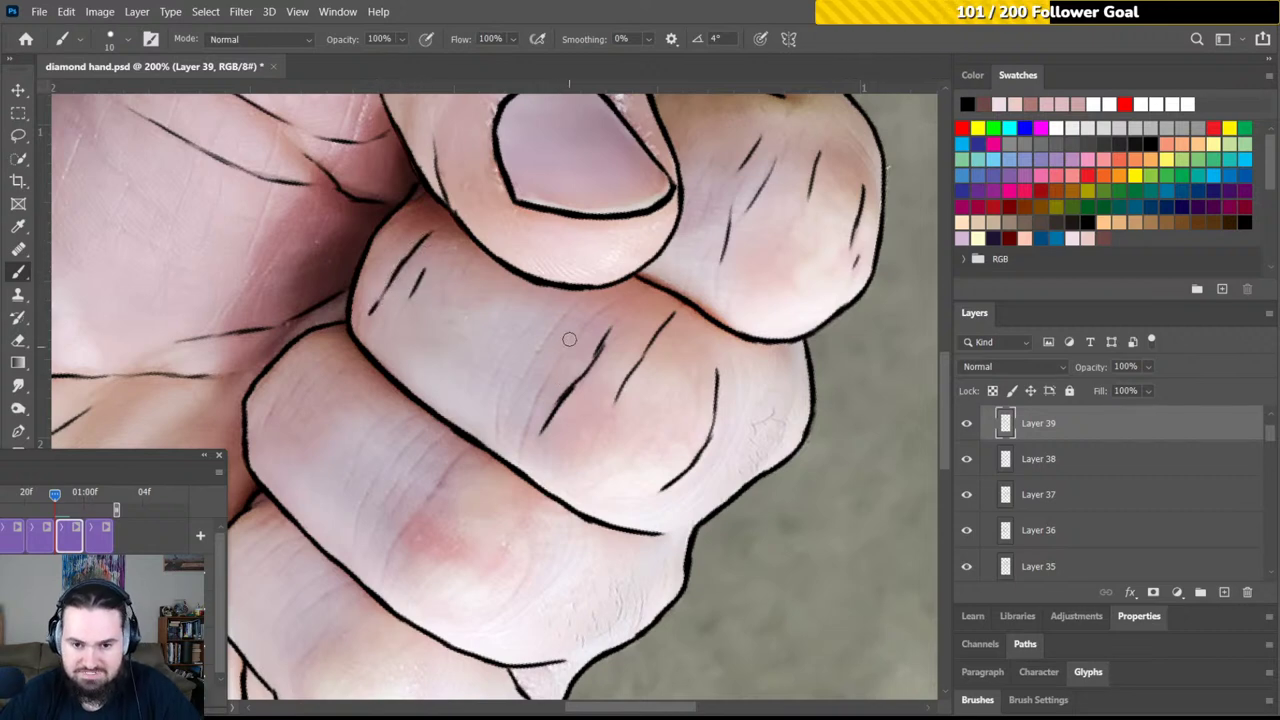
pyautogui.moveTo(580, 298); pyautogui.dragTo(510, 388)
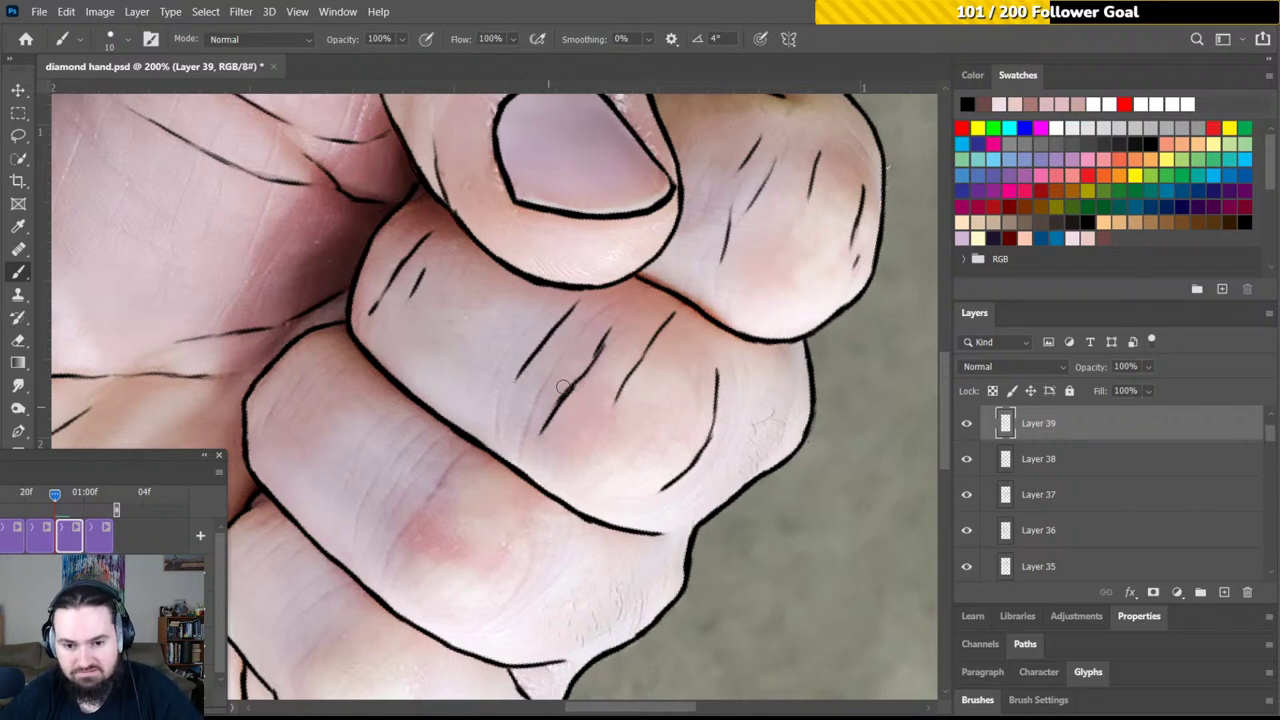
pyautogui.moveTo(562, 358); pyautogui.dragTo(522, 430)
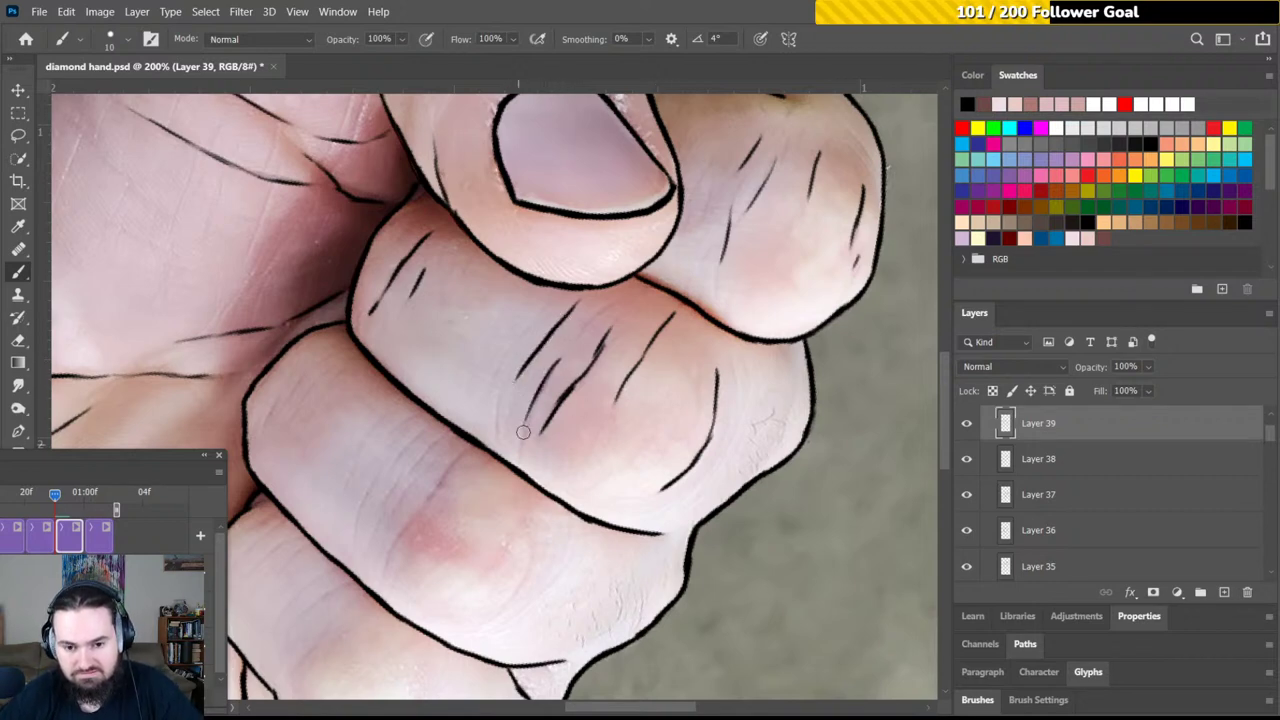
pyautogui.moveTo(600, 312); pyautogui.dragTo(578, 338)
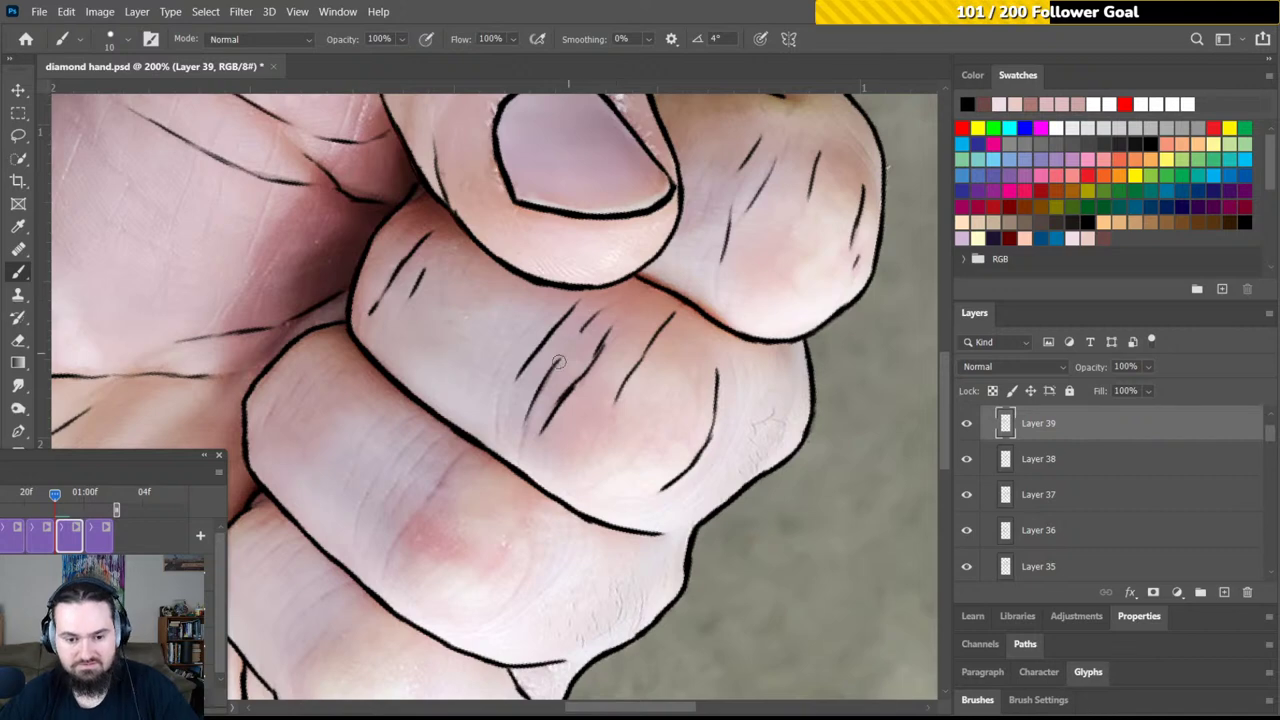
# Draw a long crease below the ring finger's knuckle, with pairs of short creases beside it and near the finger's palm end
pyautogui.moveTo(438, 432)
pyautogui.mouseDown()
pyautogui.moveTo(571, 334)
pyautogui.moveTo(571, 297)
pyautogui.mouseUp()
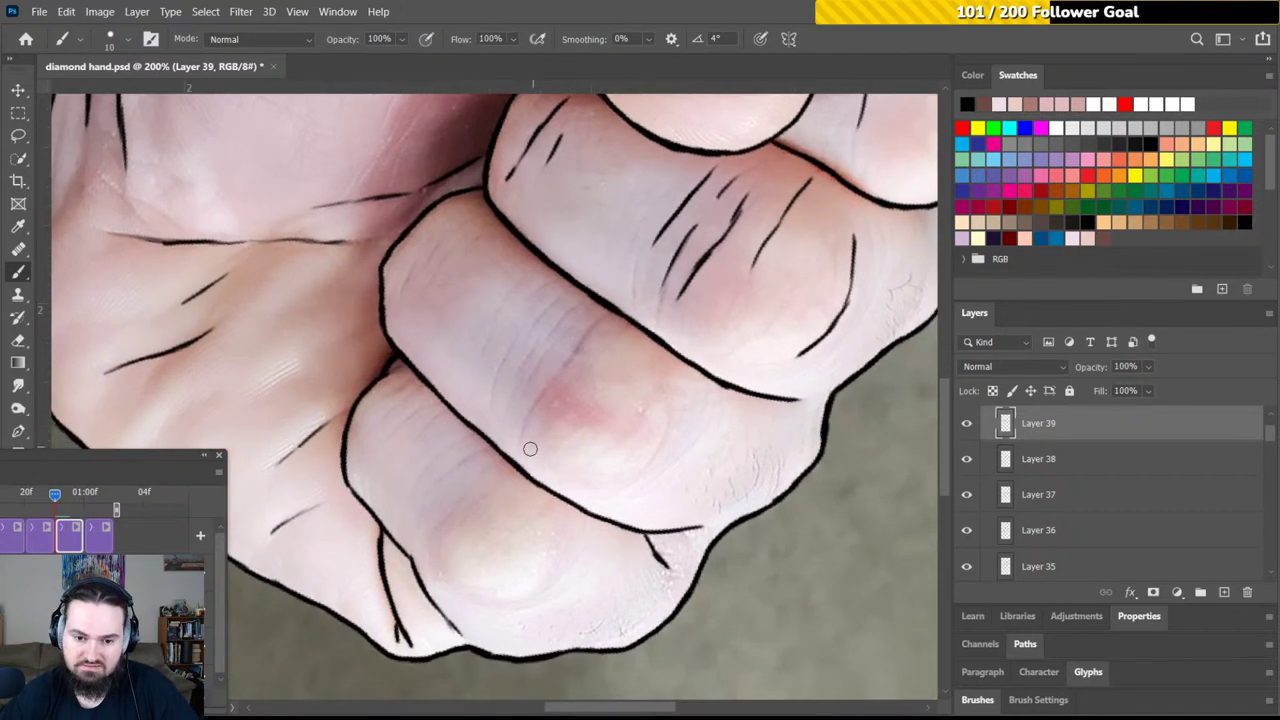
pyautogui.moveTo(519, 448); pyautogui.dragTo(592, 332)
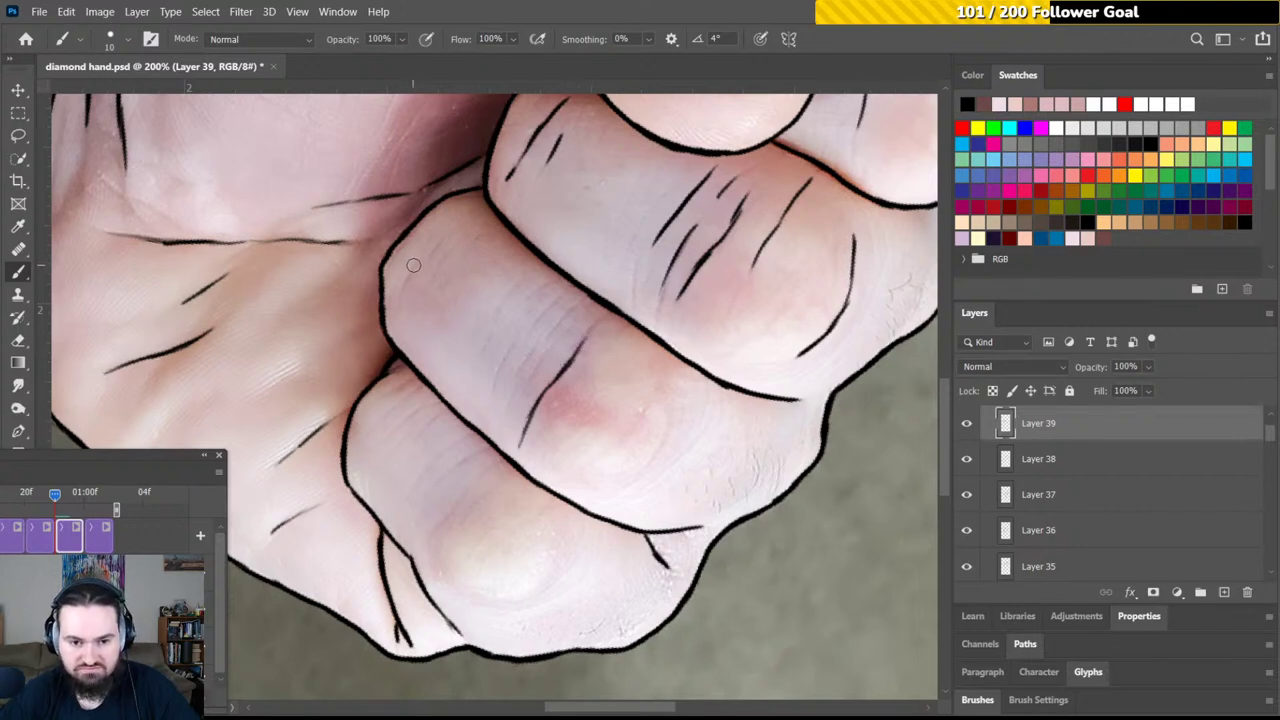
pyautogui.moveTo(402, 288); pyautogui.dragTo(440, 240)
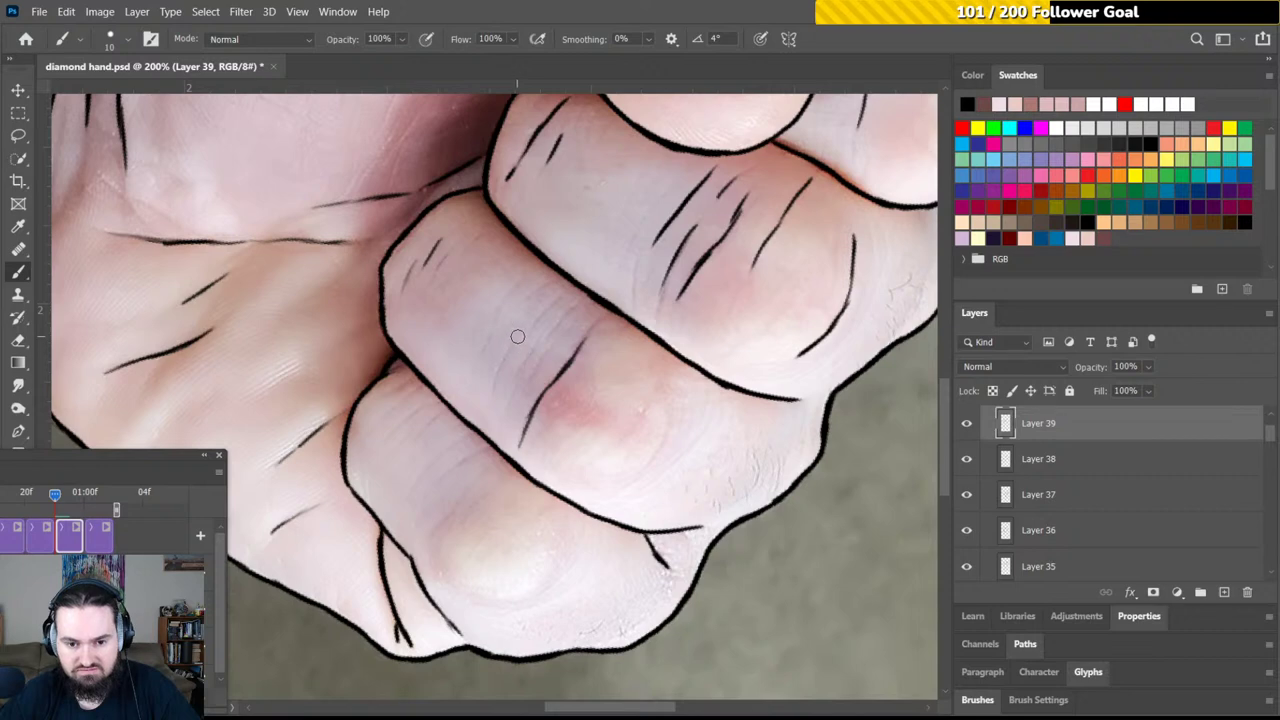
pyautogui.moveTo(516, 339)
pyautogui.mouseDown()
pyautogui.moveTo(490, 390)
pyautogui.moveTo(506, 357)
pyautogui.moveTo(495, 392)
pyautogui.moveTo(538, 340)
pyautogui.moveTo(514, 383)
pyautogui.moveTo(550, 350)
pyautogui.moveTo(527, 378)
pyautogui.mouseUp()
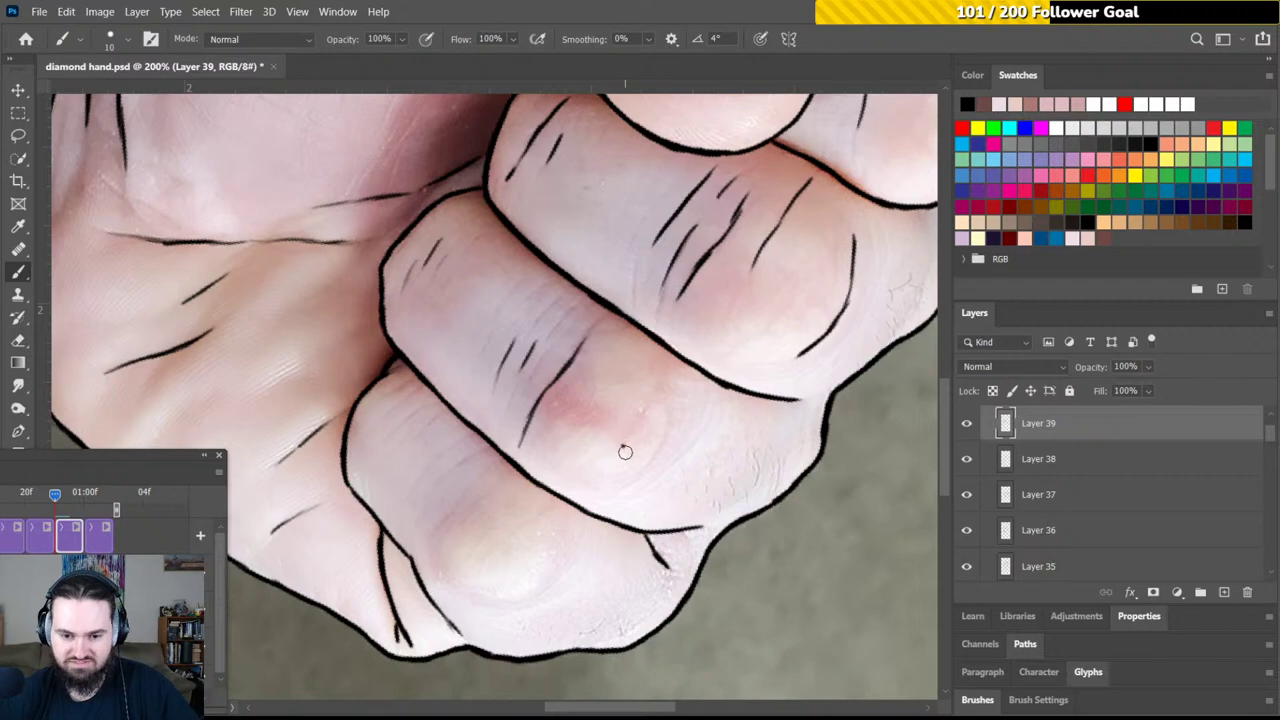
# Rotate the canvas and add two creases behind the ring finger's knuckle and a short one near the middle finger's edge
pyautogui.press('ctrl')
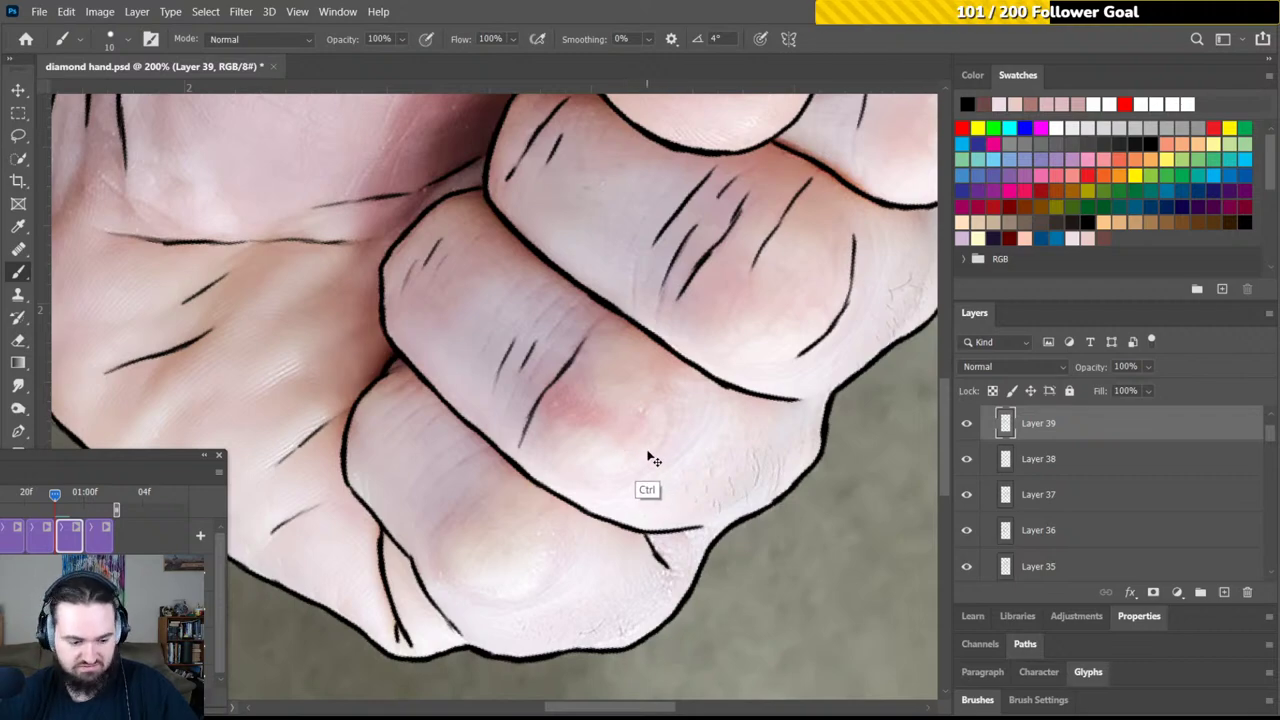
pyautogui.press('r')
pyautogui.moveTo(700, 386)
pyautogui.mouseDown()
pyautogui.moveTo(587, 307)
pyautogui.moveTo(555, 317)
pyautogui.moveTo(640, 345)
pyautogui.moveTo(697, 386)
pyautogui.moveTo(709, 337)
pyautogui.moveTo(640, 286)
pyautogui.moveTo(570, 258)
pyautogui.moveTo(549, 296)
pyautogui.moveTo(562, 251)
pyautogui.mouseUp()
pyautogui.press('r')
pyautogui.press('b')
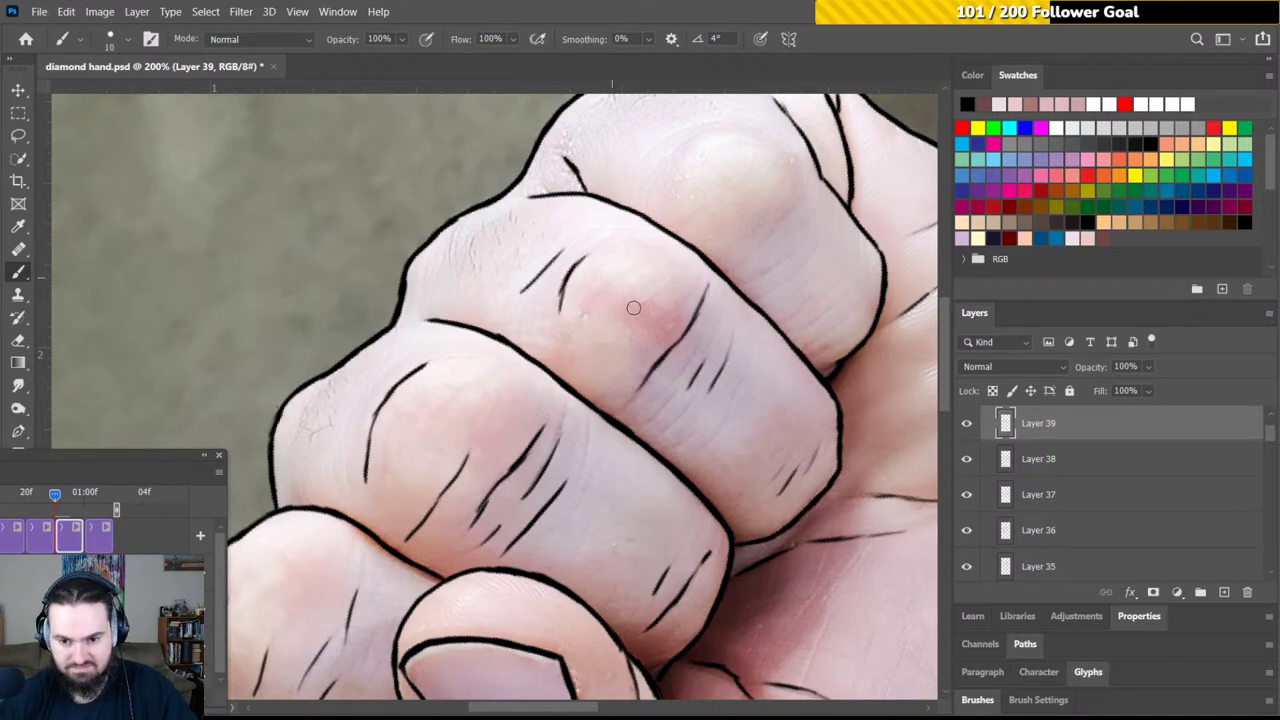
pyautogui.moveTo(658, 437); pyautogui.dragTo(678, 421)
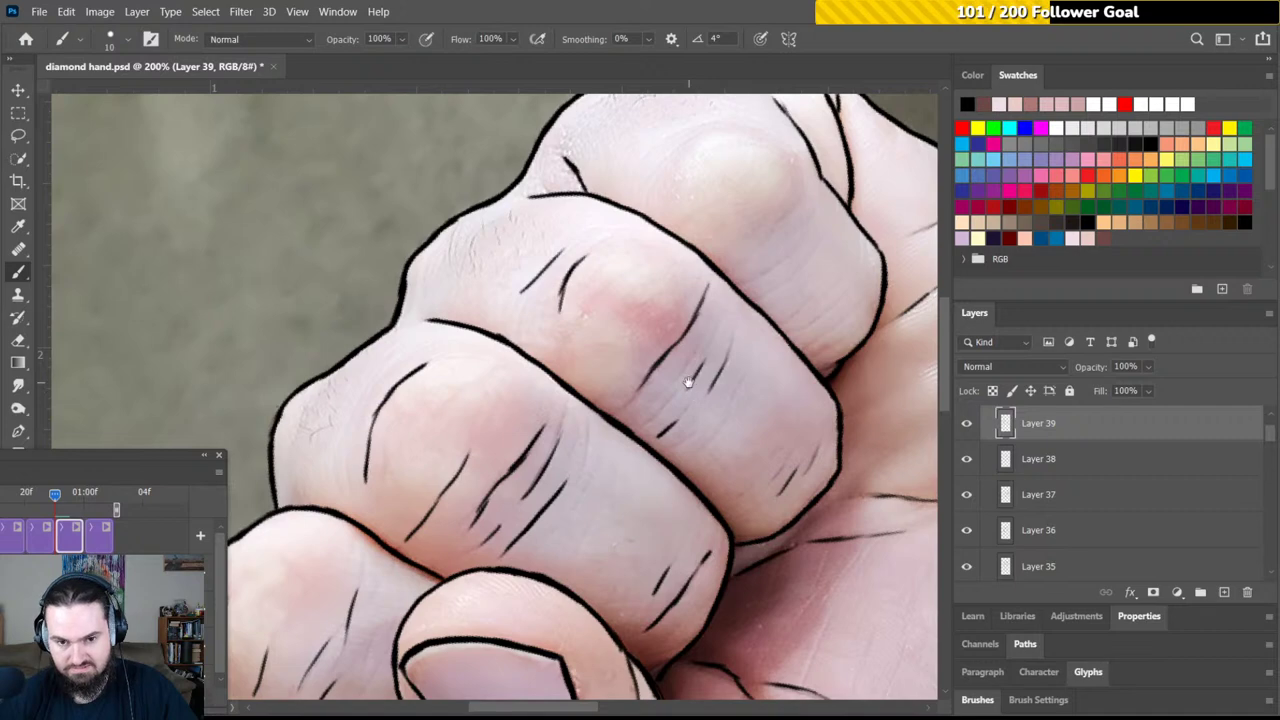
# Draw two parallel creases across the middle of the little finger and a short one near its palm end
pyautogui.moveTo(560, 340)
pyautogui.mouseDown()
pyautogui.moveTo(503, 377)
pyautogui.moveTo(627, 334)
pyautogui.mouseUp()
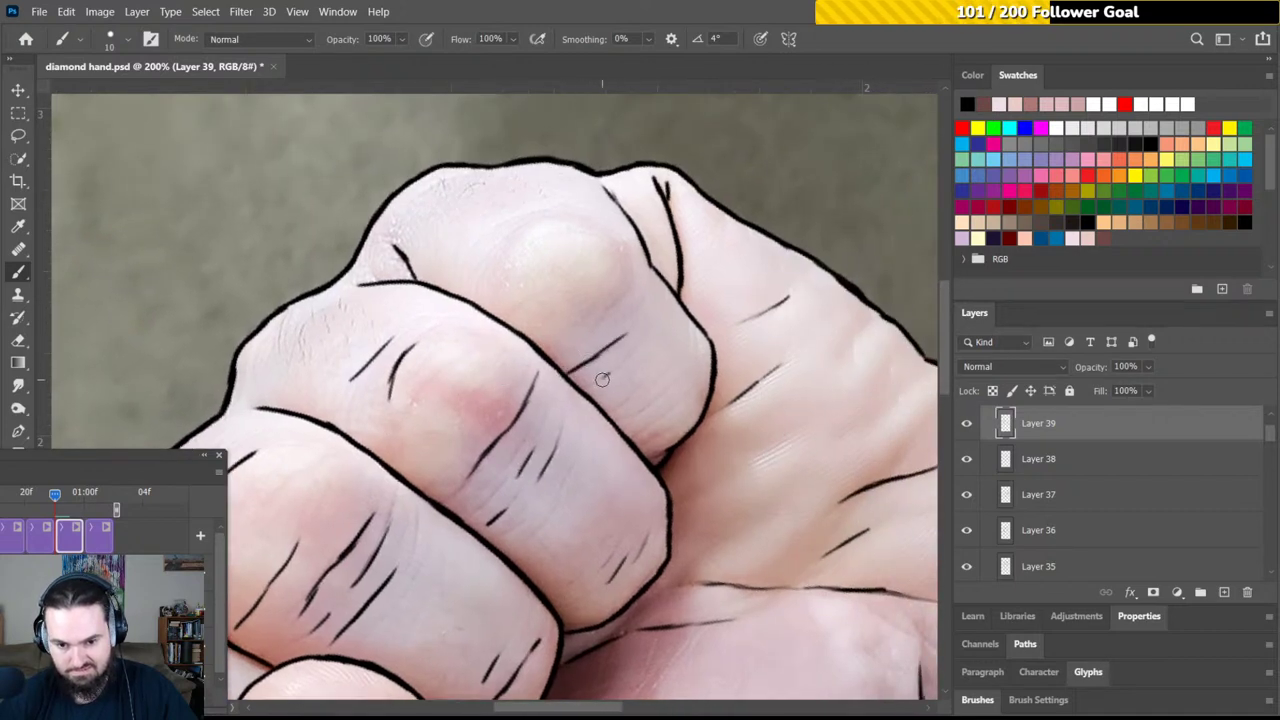
pyautogui.moveTo(605, 376); pyautogui.dragTo(645, 348)
pyautogui.moveTo(650, 443); pyautogui.dragTo(664, 432)
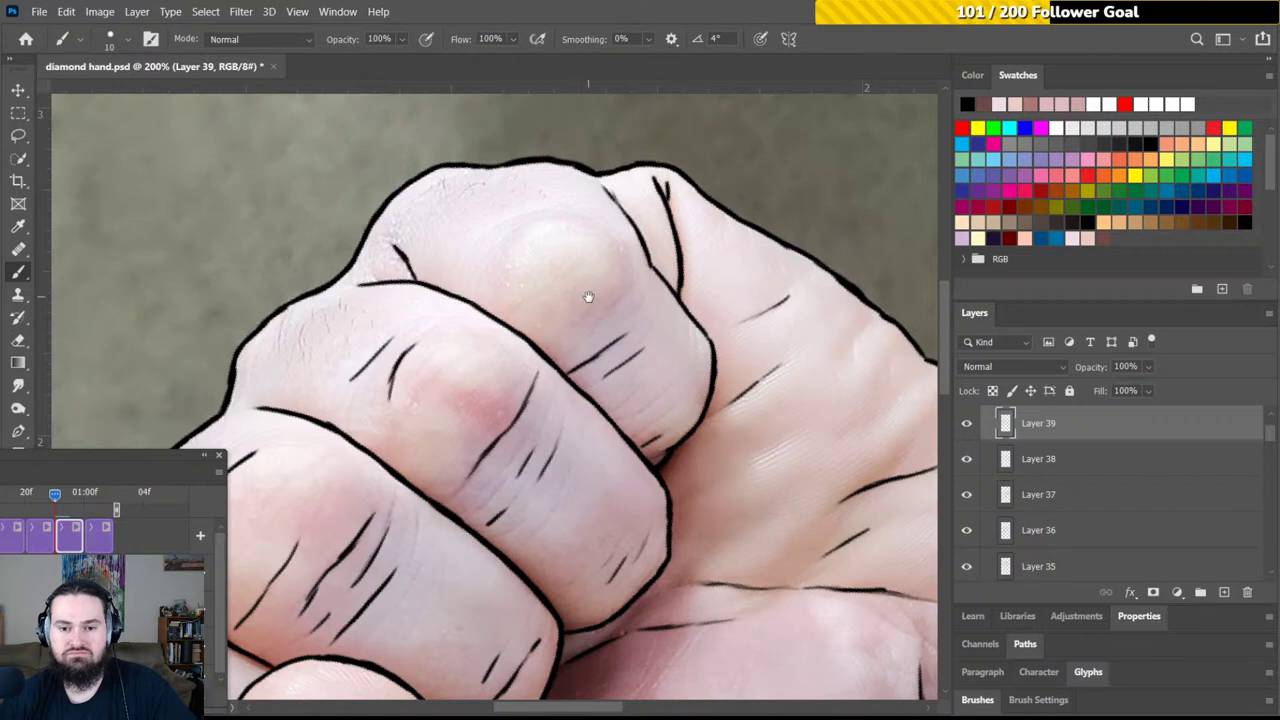
# Add a short tapering crease at the base of the thumb, beside the existing folds of the thumb mound
pyautogui.moveTo(574, 308); pyautogui.dragTo(543, 243)
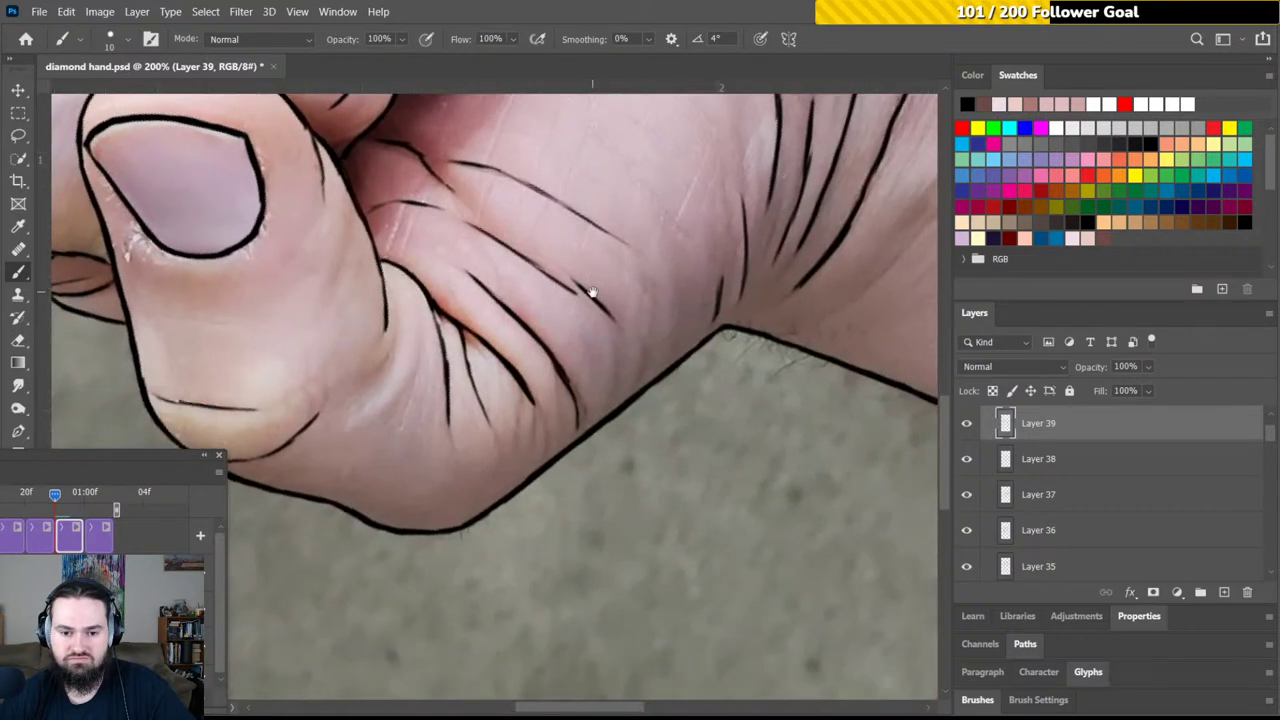
pyautogui.moveTo(592, 292)
pyautogui.mouseDown()
pyautogui.moveTo(600, 314)
pyautogui.moveTo(689, 275)
pyautogui.moveTo(697, 285)
pyautogui.mouseUp()
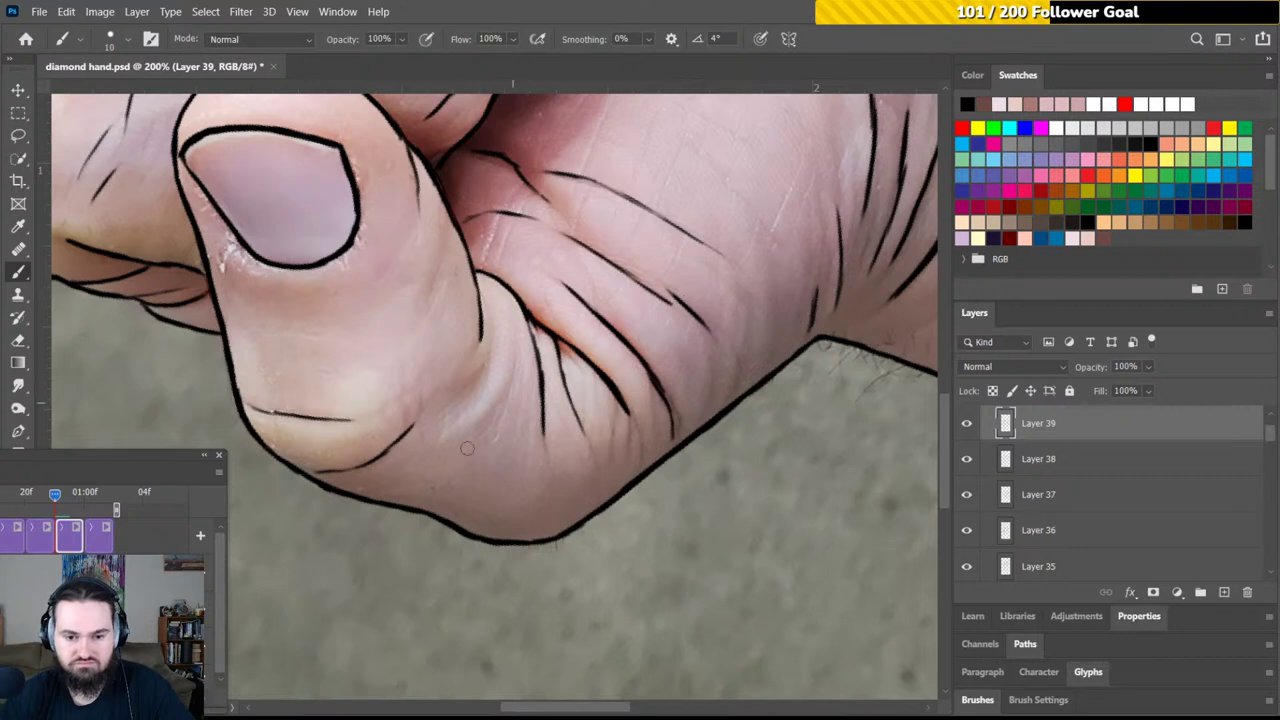
pyautogui.moveTo(491, 424); pyautogui.dragTo(504, 392)
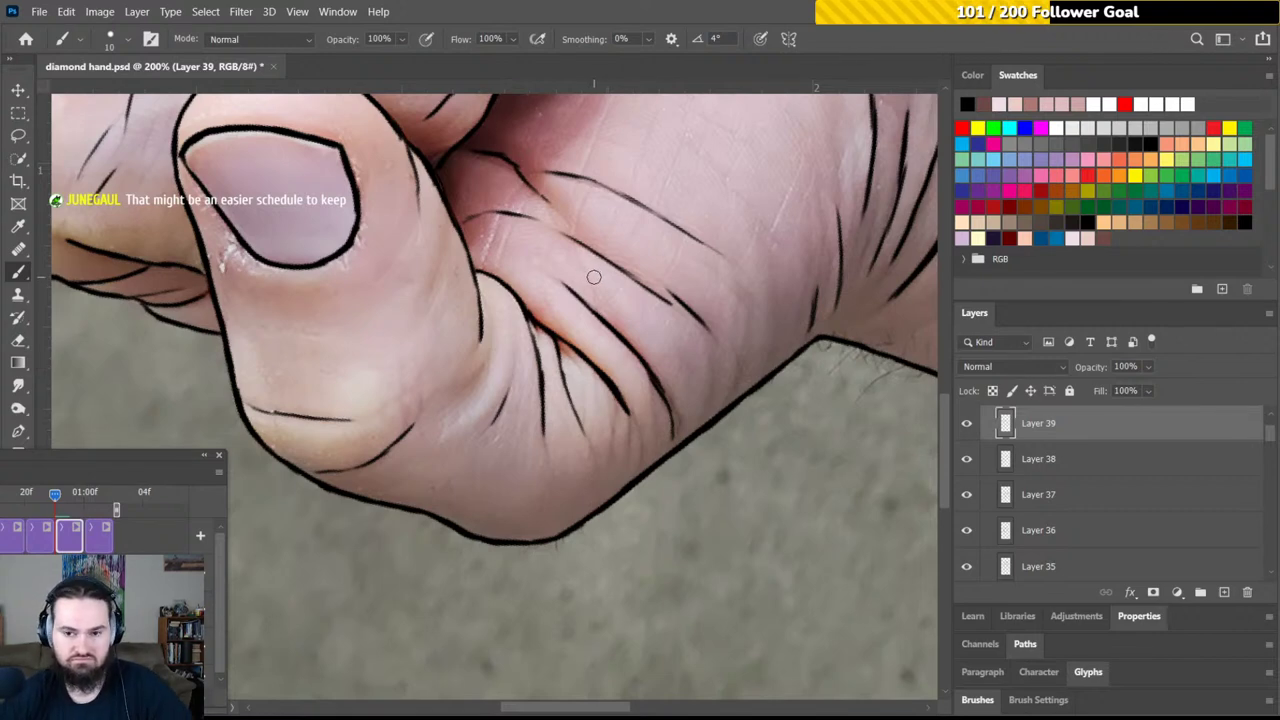
pyautogui.moveTo(636, 244); pyautogui.dragTo(472, 446)
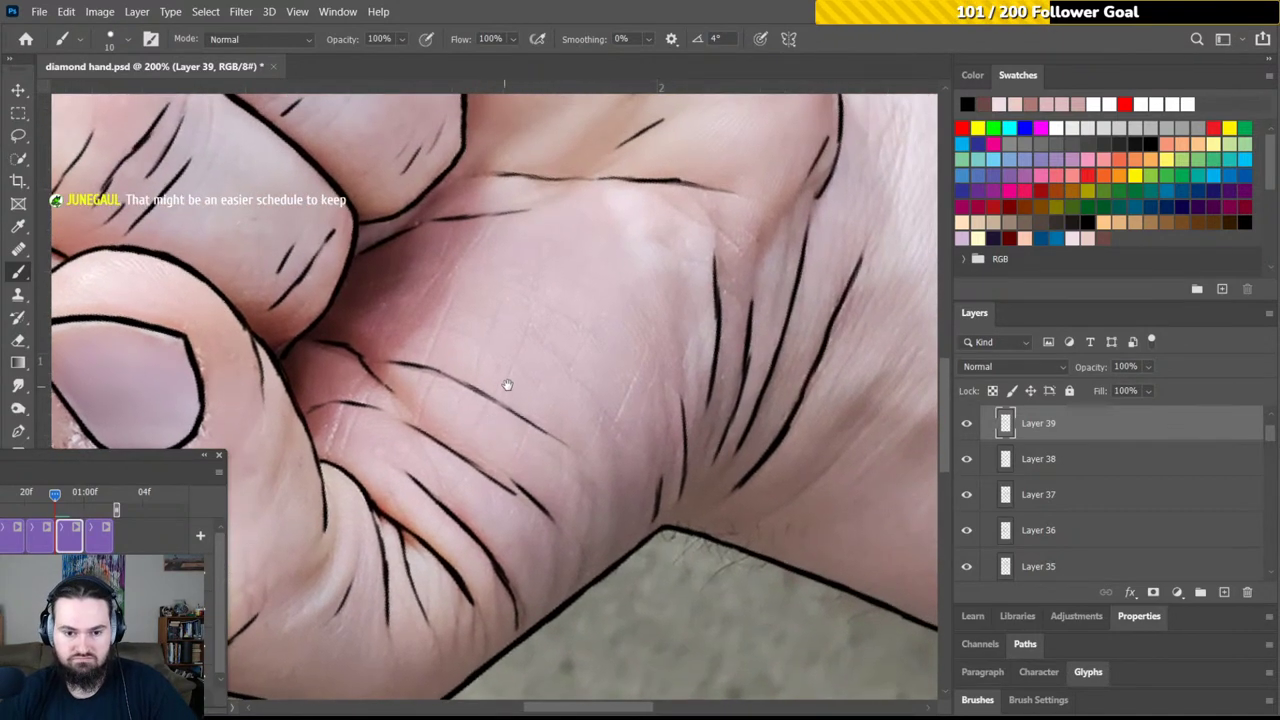
# Reset the canvas rotation, then hide the reference photo 20210207_055756 and reselect the finished Layer 39 clip
pyautogui.press('r')
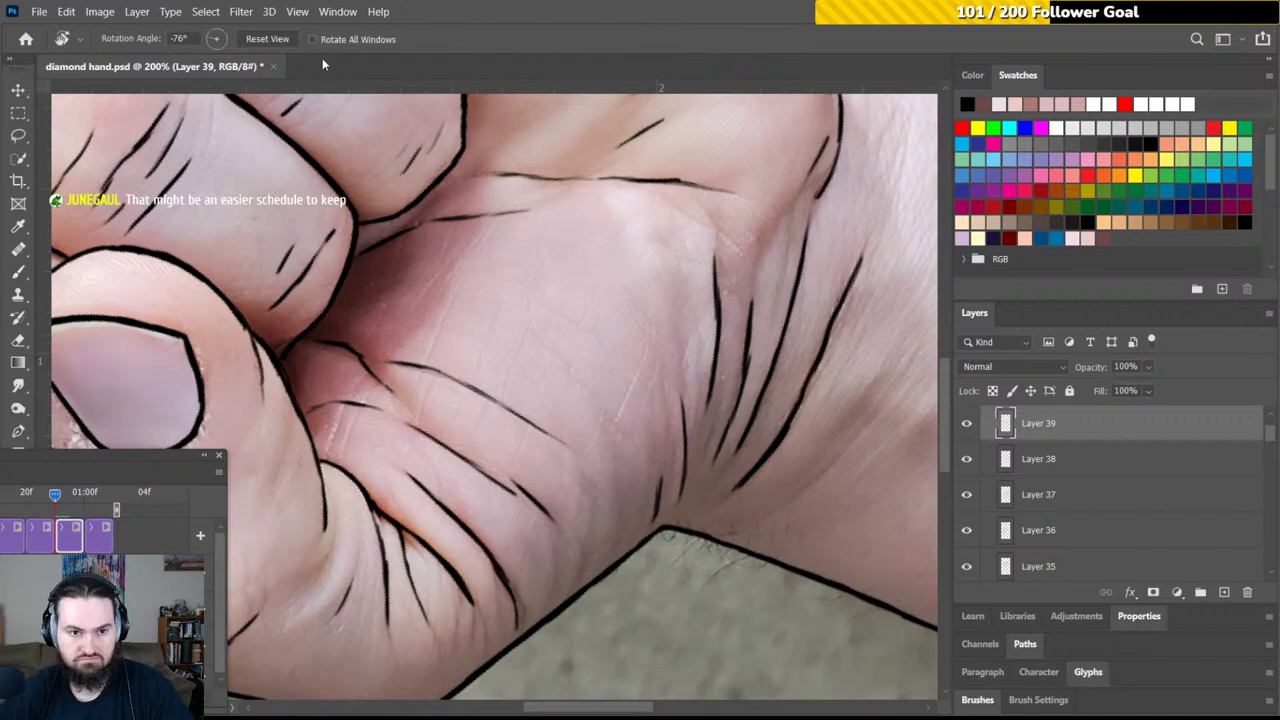
pyautogui.click(273, 46)
pyautogui.press('b')
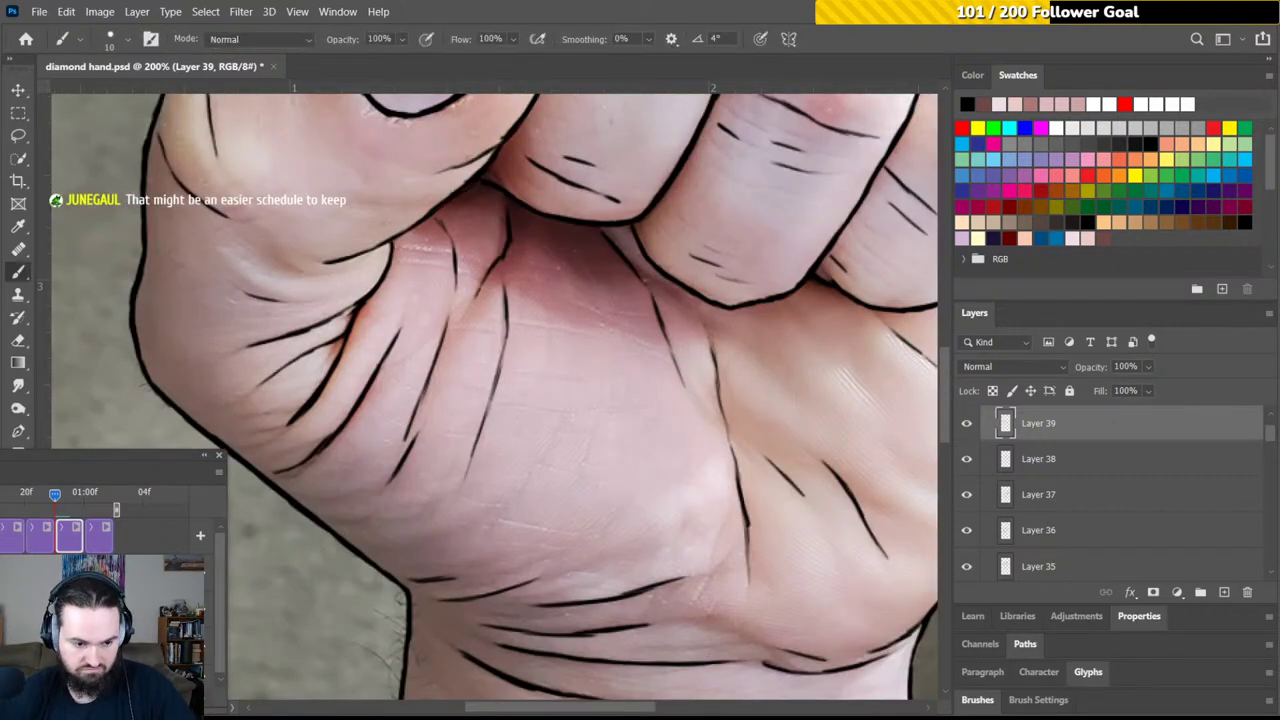
pyautogui.hotkey('alt', ',')
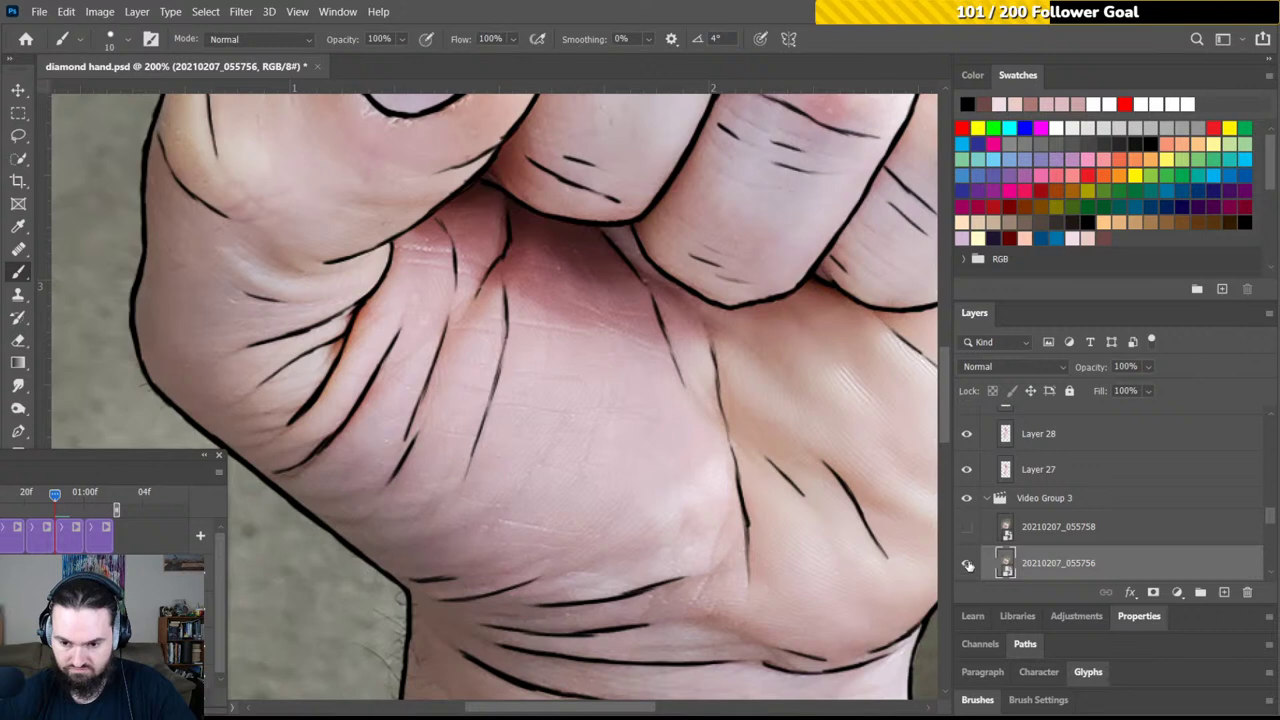
pyautogui.click(968, 566)
pyautogui.click(70, 538)
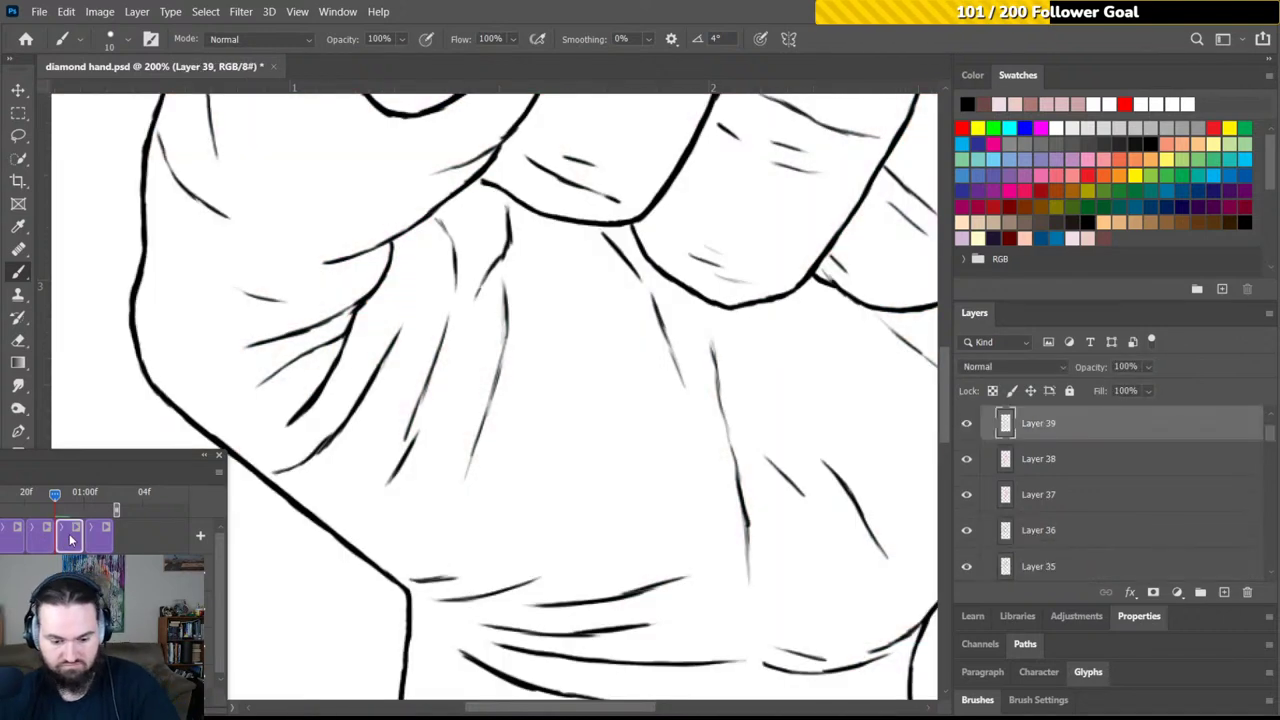
# Fit the whole canvas in view, save the document and play the hand animation
pyautogui.hotkey('ctrl', '0')
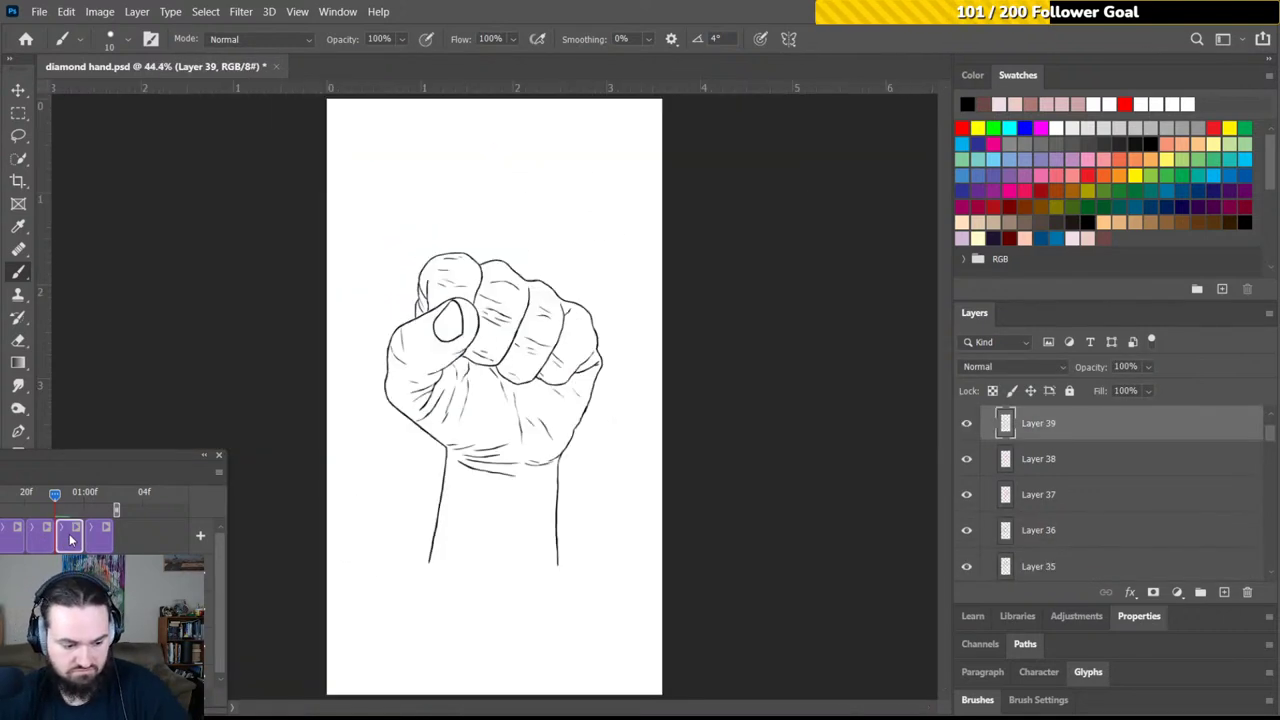
pyautogui.hotkey('ctrl', 's')
pyautogui.press('Right')
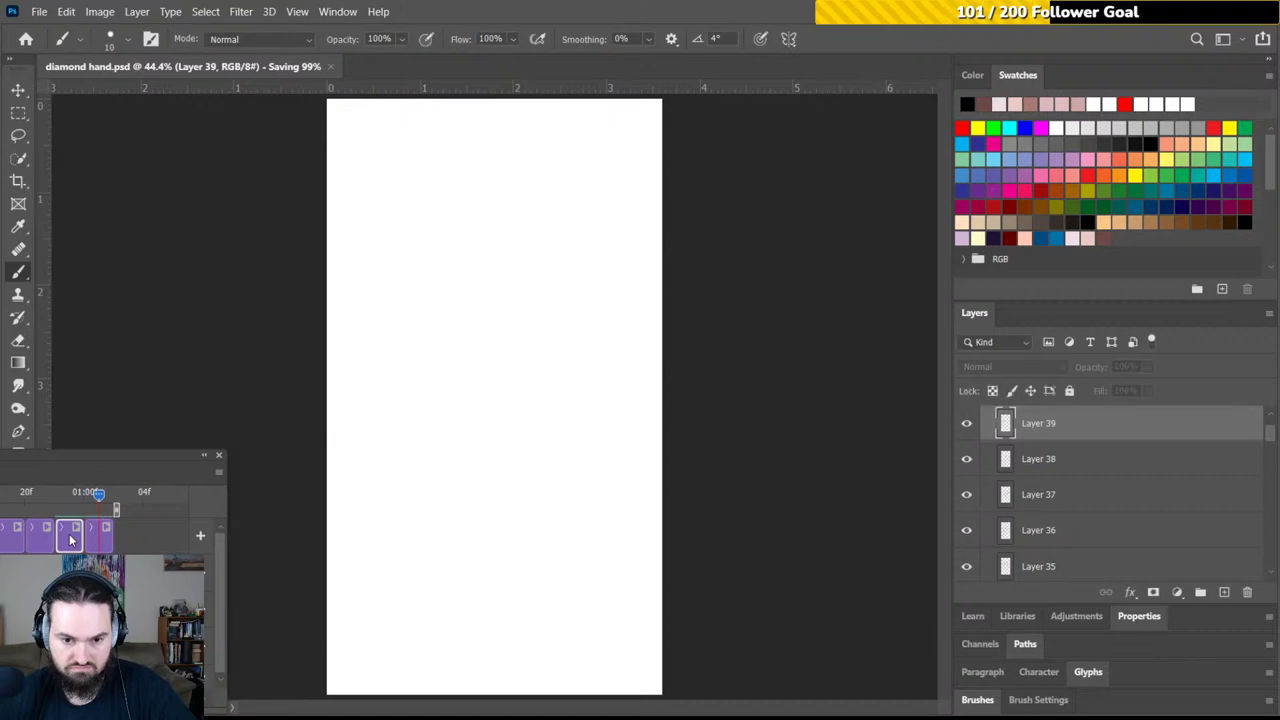
pyautogui.press('space')
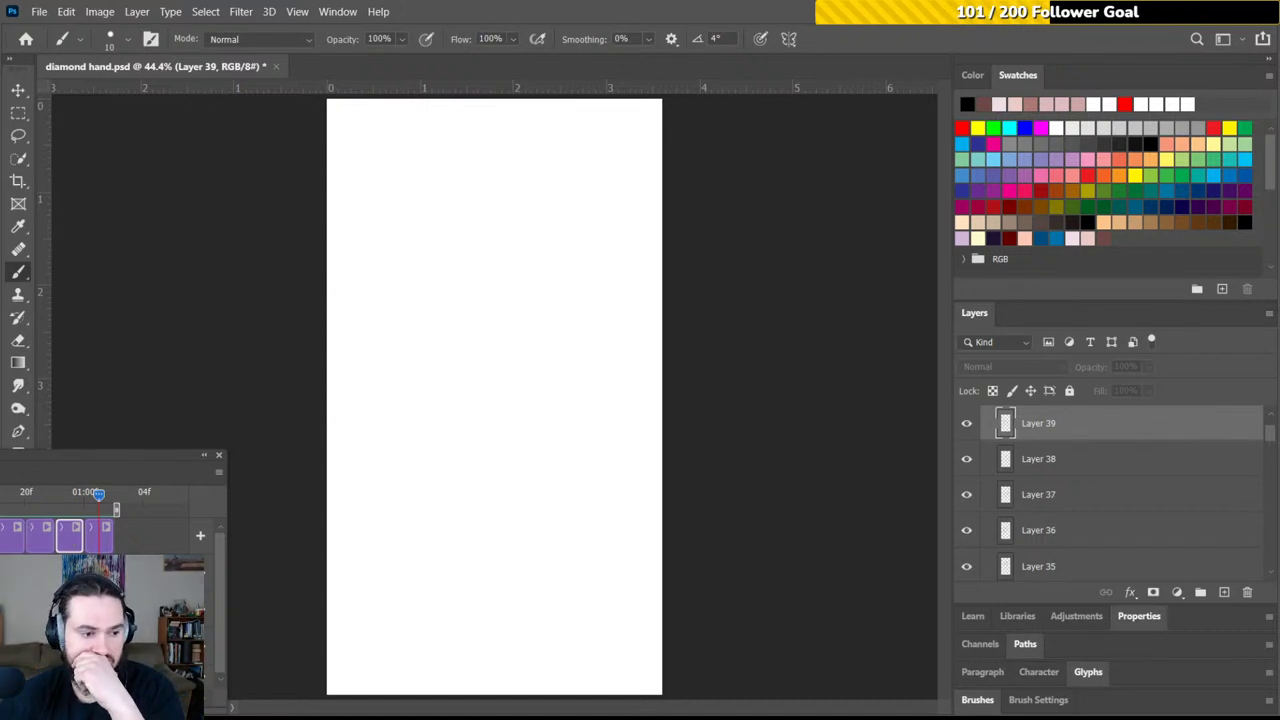
# Step through the animation from its first frame to the Layer 39 fist, examining how the hand closes
pyautogui.press('Home')
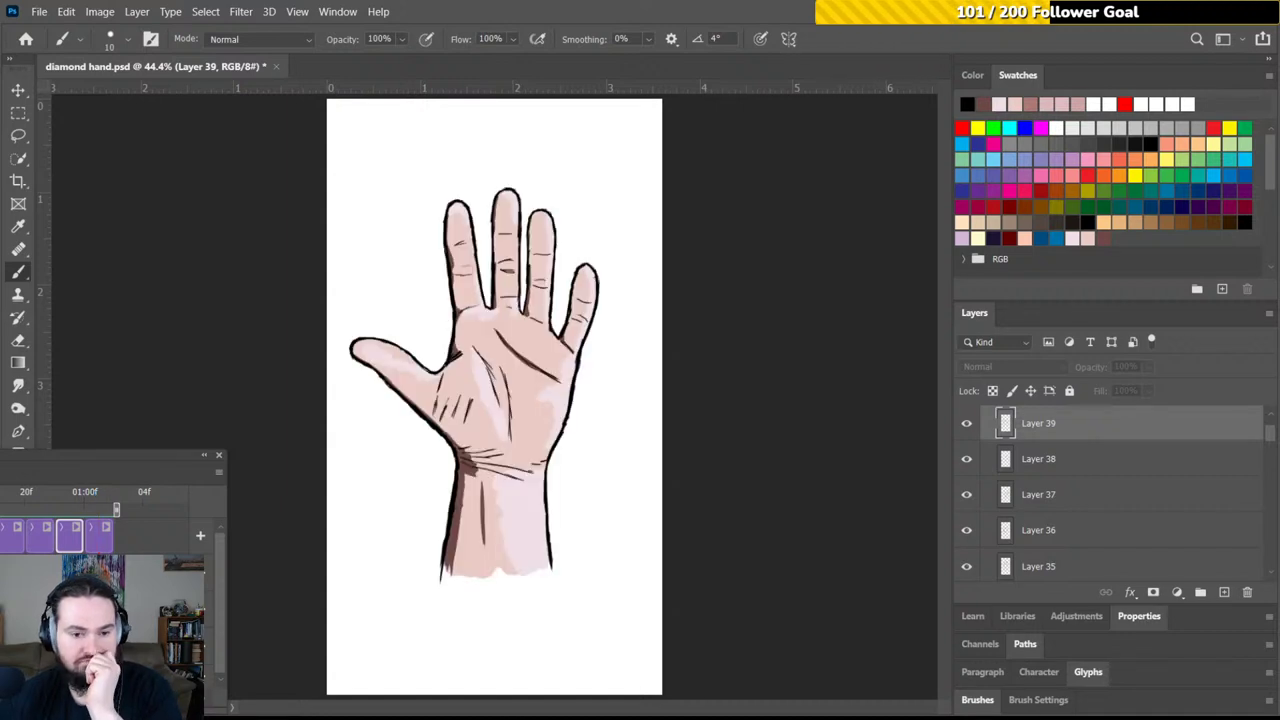
pyautogui.press('Right')
pyautogui.press('Right')
pyautogui.press('Right')
pyautogui.press('Right')
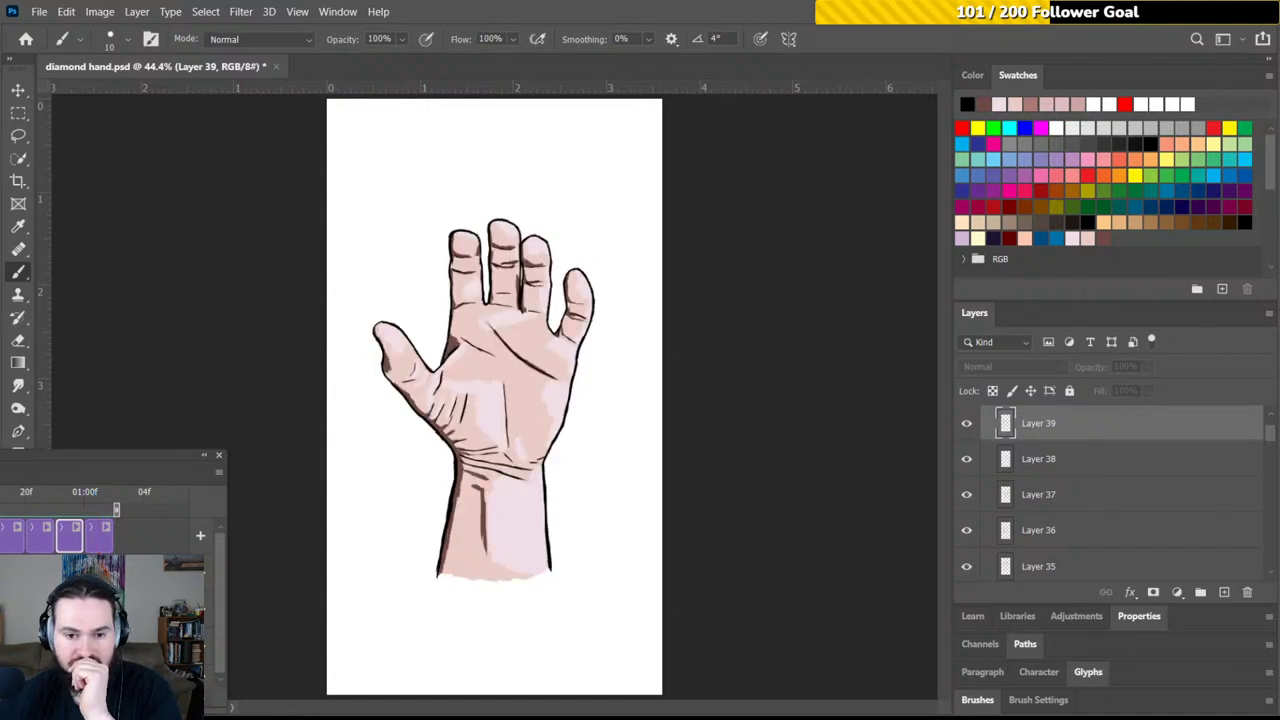
pyautogui.press('Right')
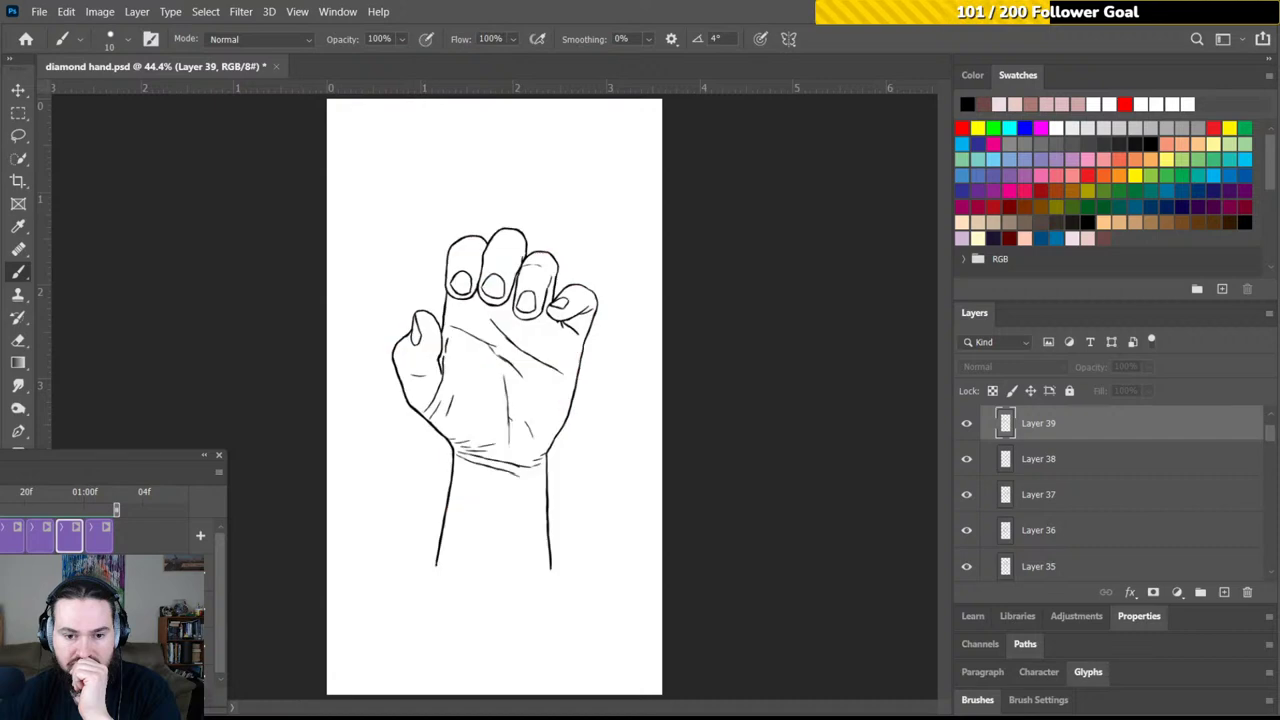
pyautogui.press('Right')
pyautogui.press('Right')
pyautogui.press('Right')
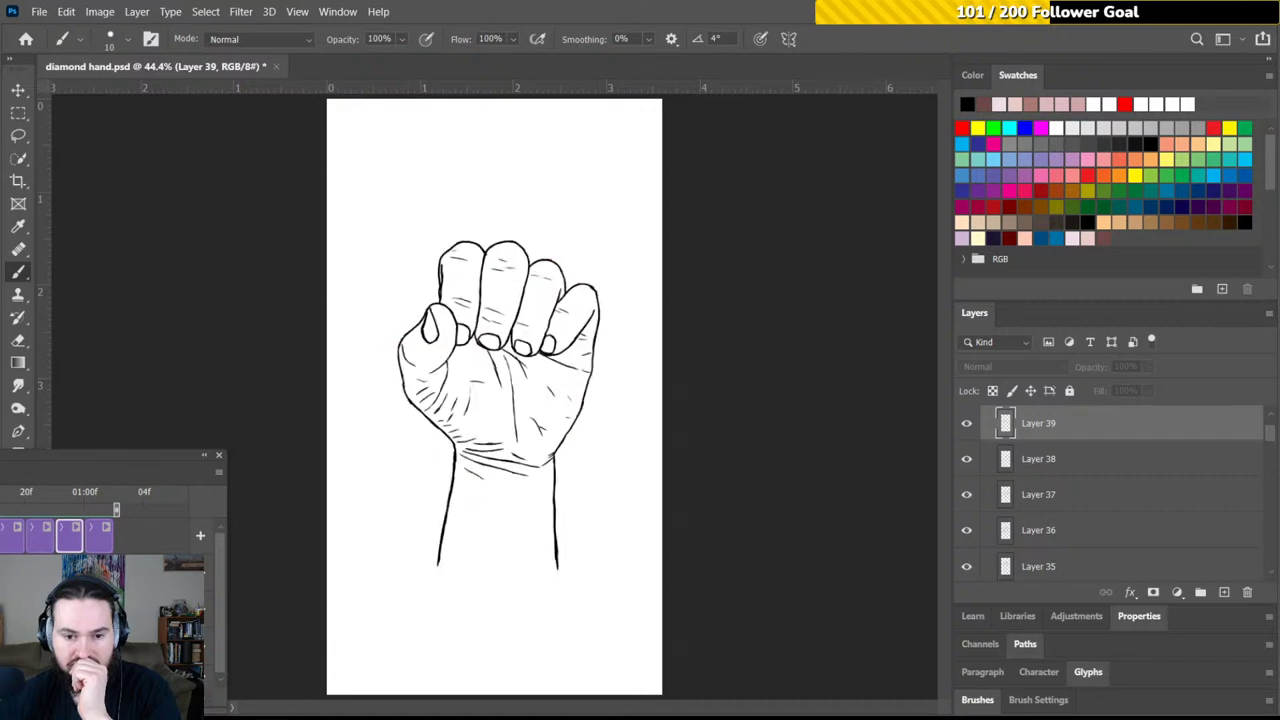
pyautogui.press('Right')
pyautogui.press('Right')
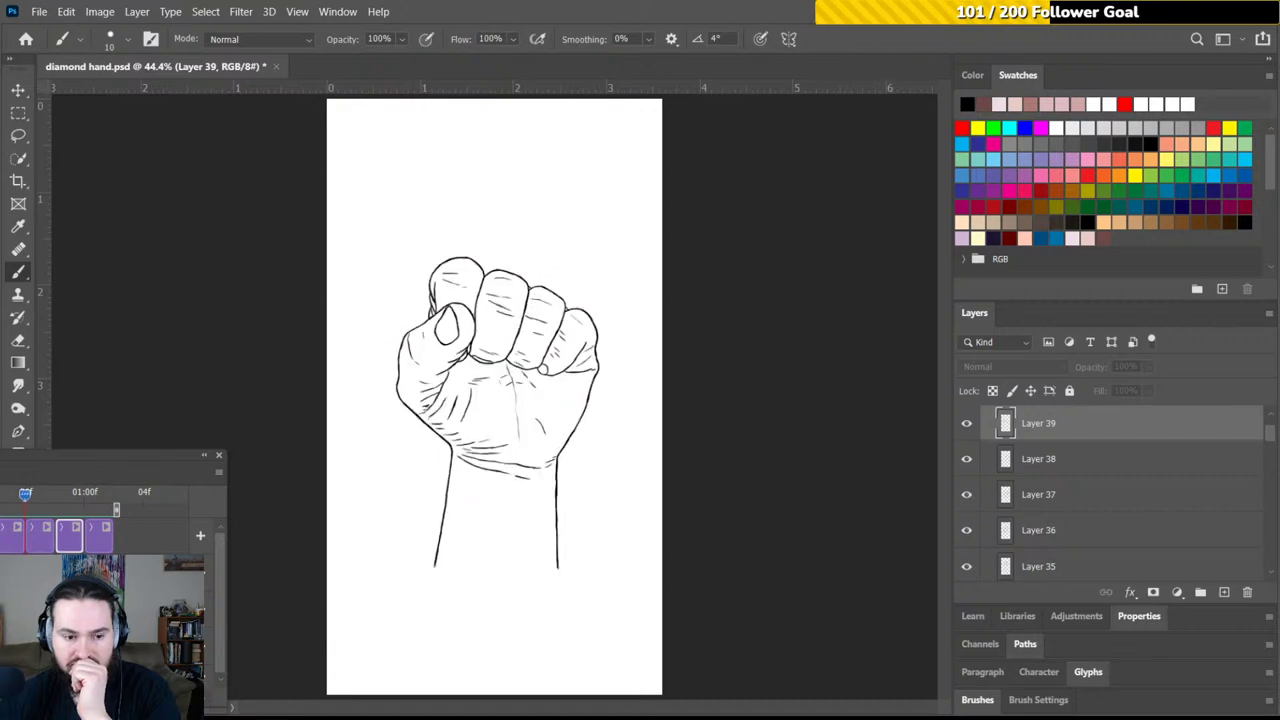
pyautogui.press('Right')
pyautogui.press('Right')
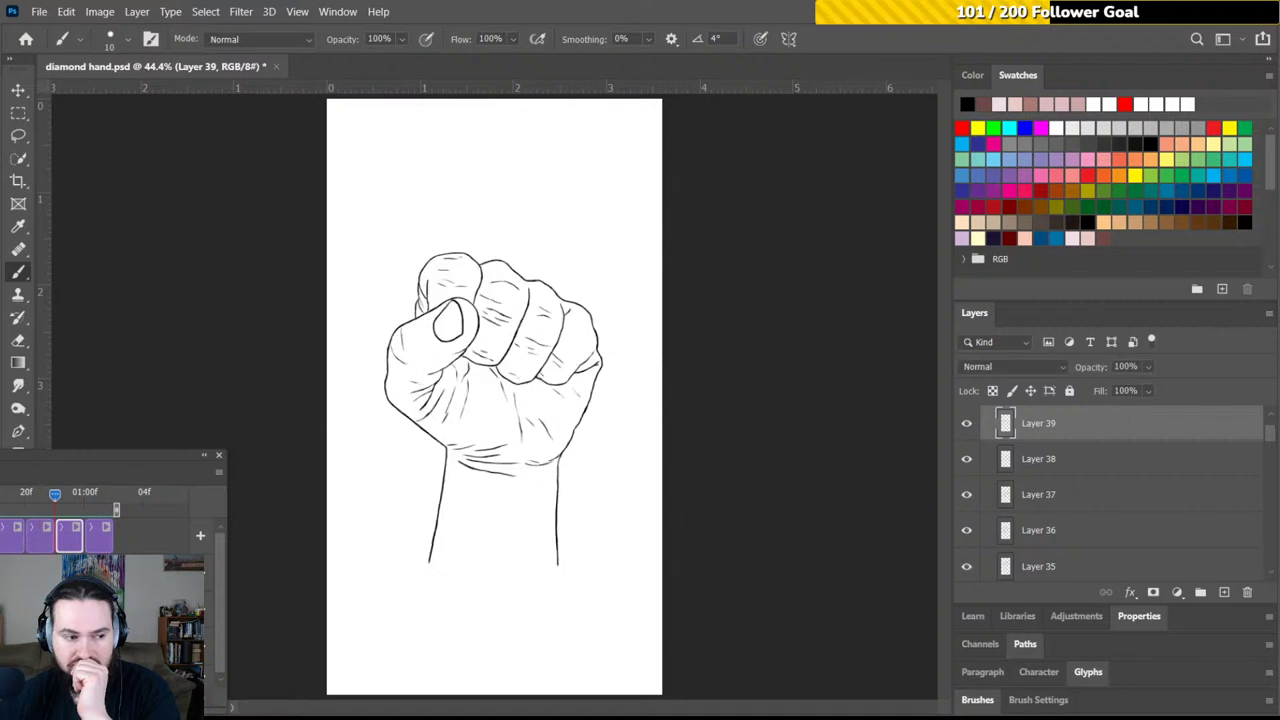
# Flip between the Layer 39 fist drawing and the preceding frame to compare their outlines and creases
pyautogui.press('Left')
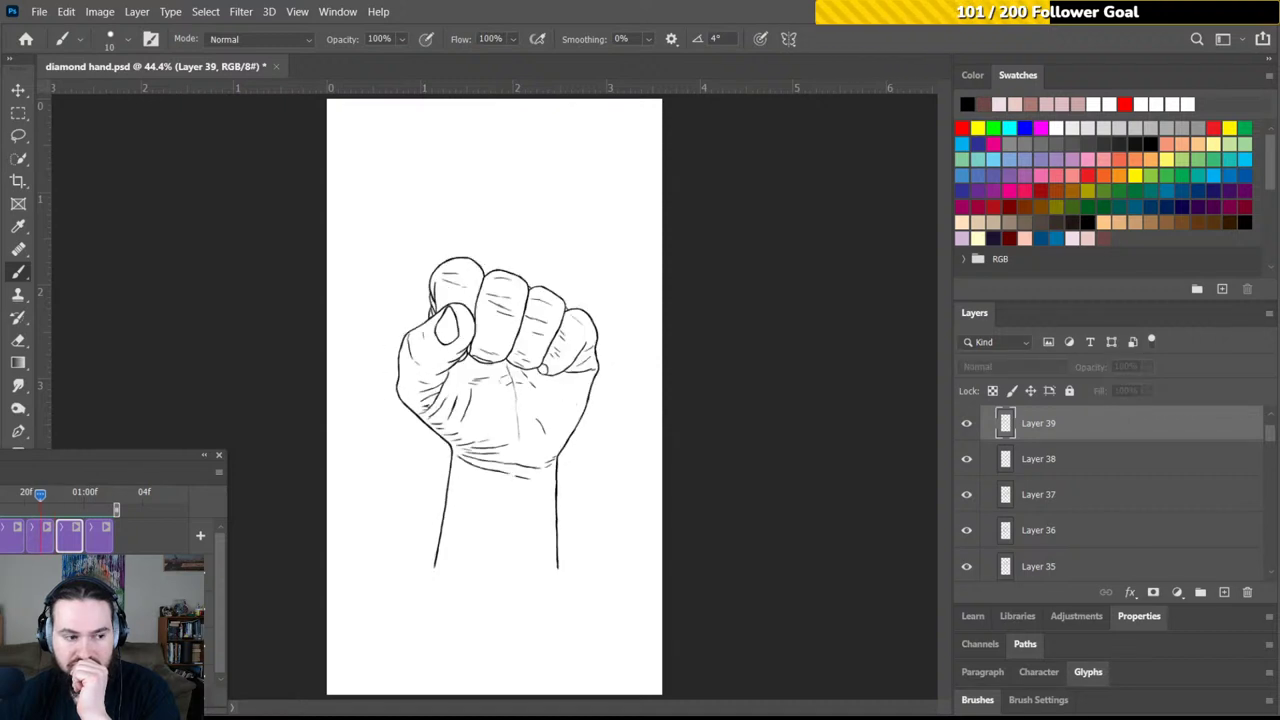
pyautogui.press('Right')
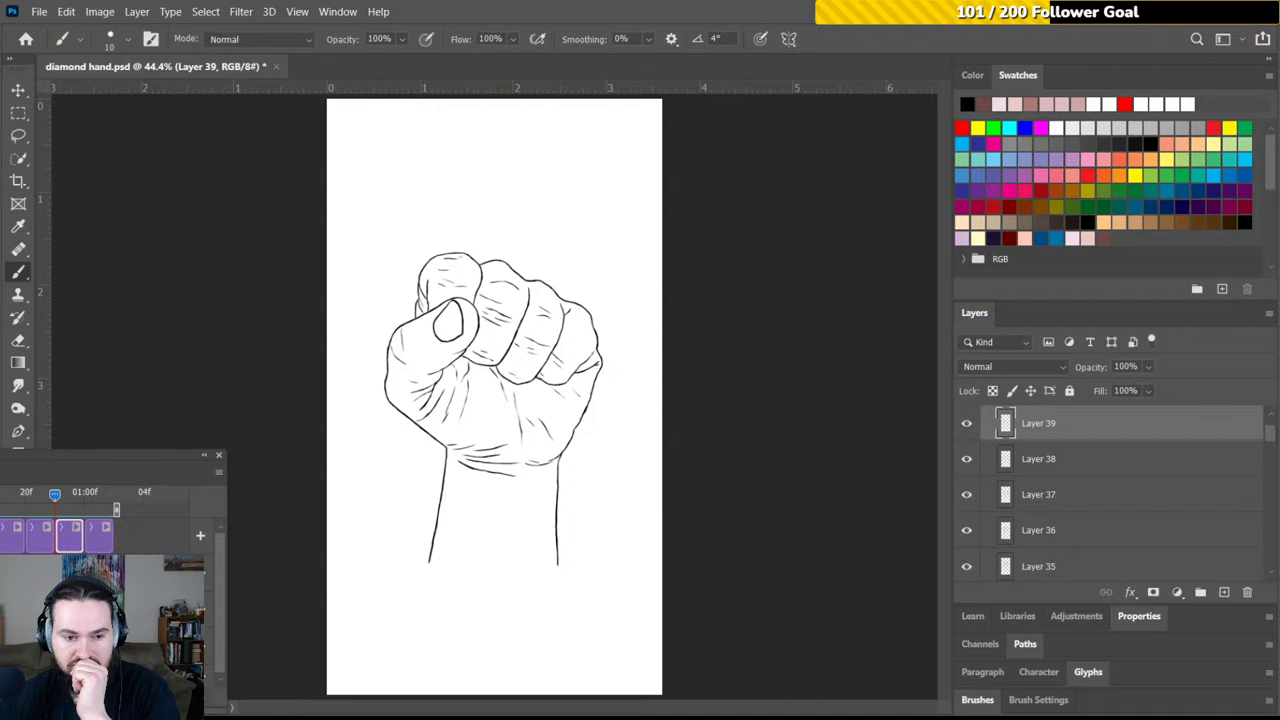
pyautogui.press('Left')
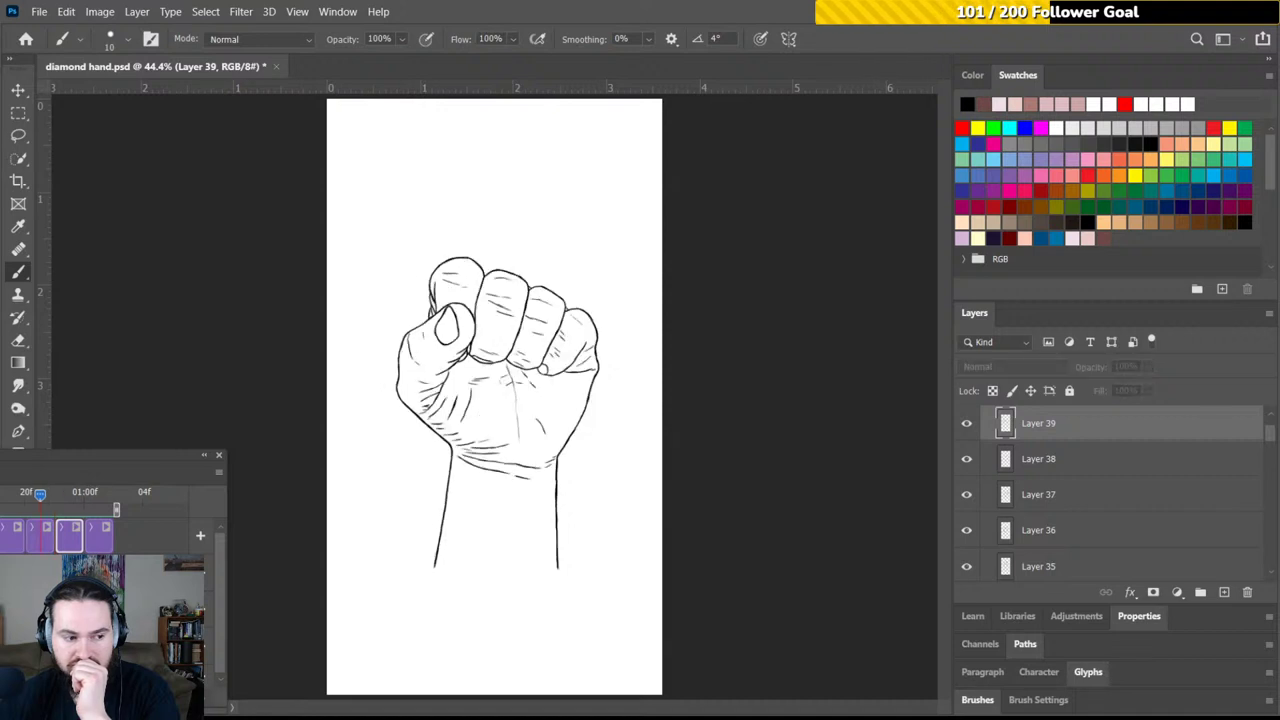
pyautogui.press('Right')
pyautogui.press('Right')
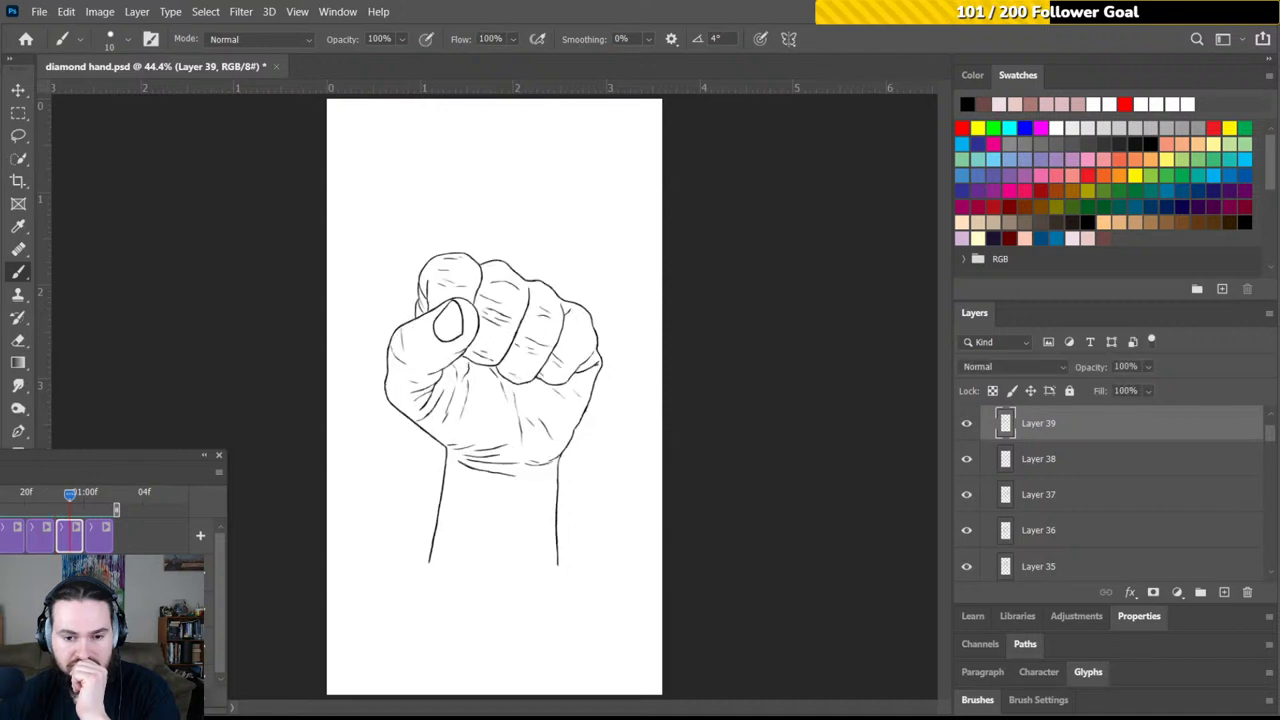
pyautogui.press('Right')
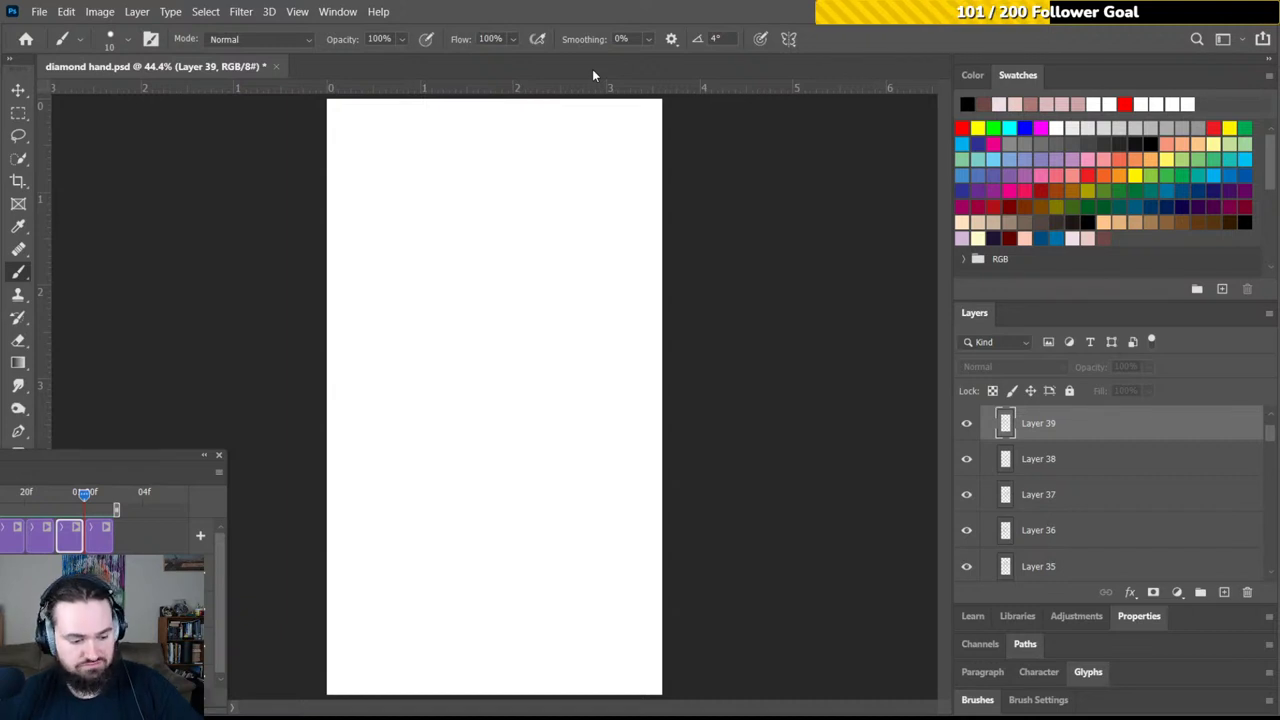
# Save the document again and replay the timeline animation to check the motion
pyautogui.hotkey('ctrl', 's')
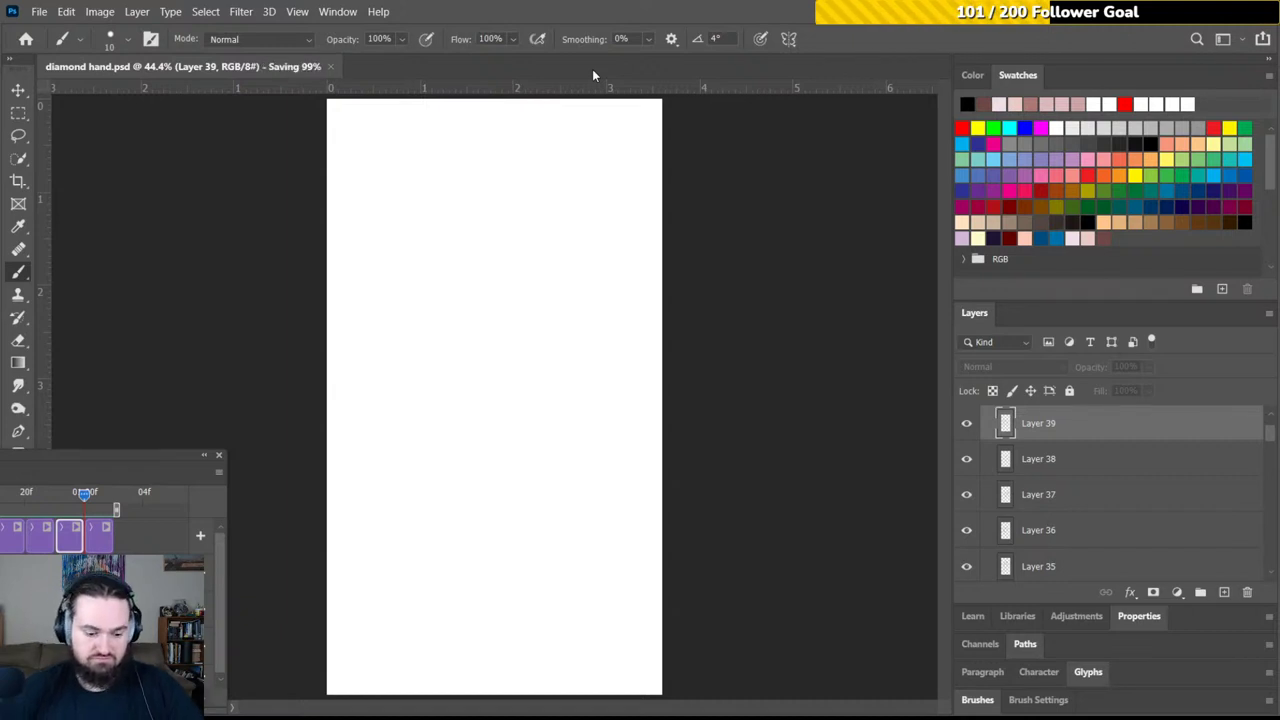
pyautogui.press('space')
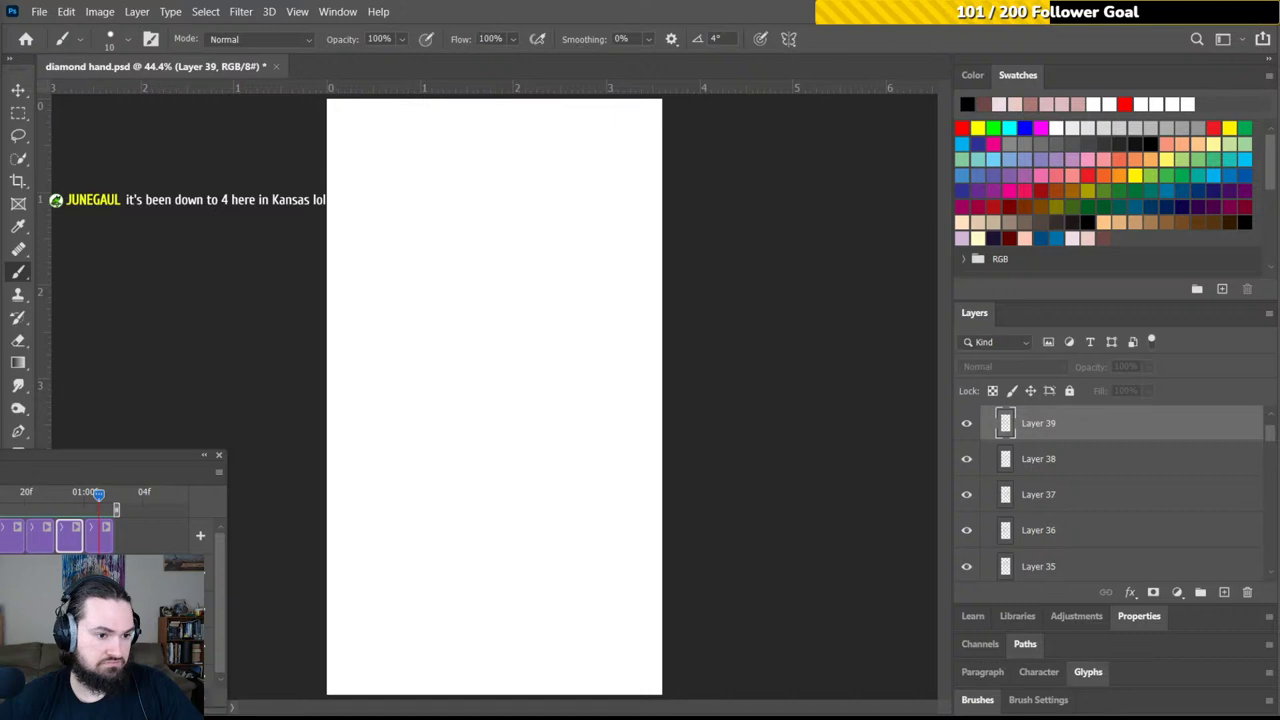
pyautogui.press('space')
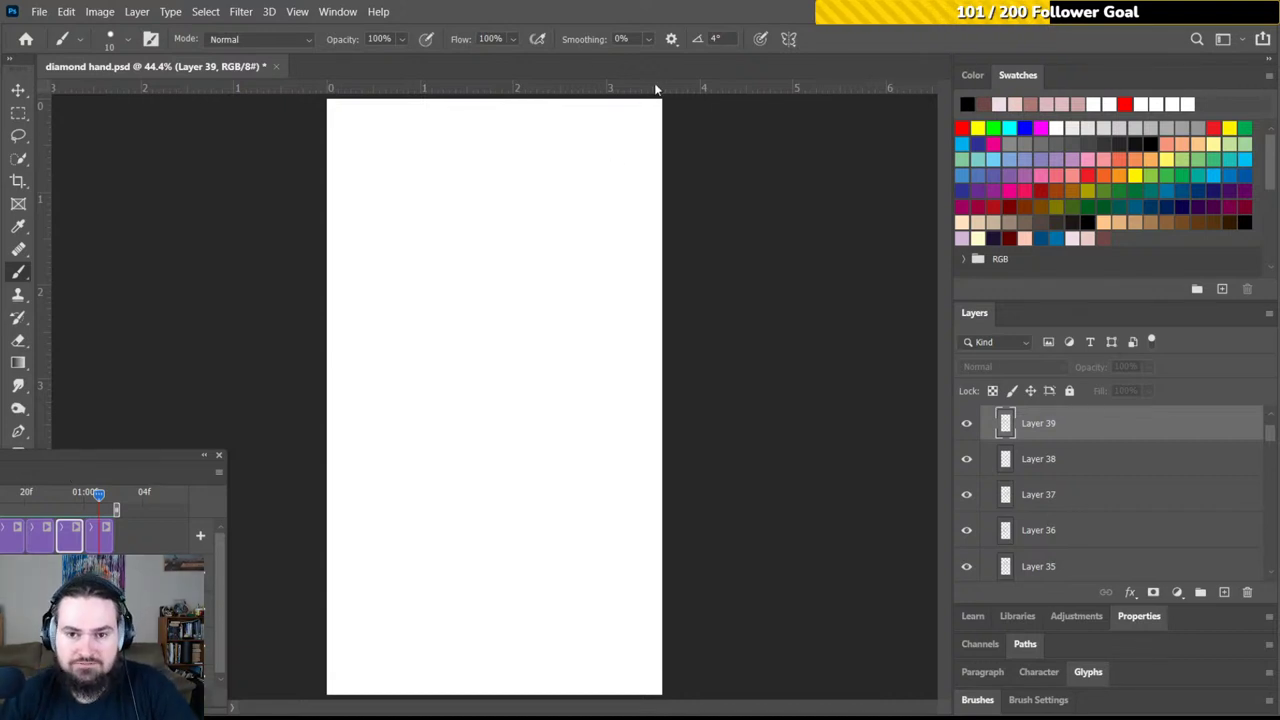
pyautogui.press('space')
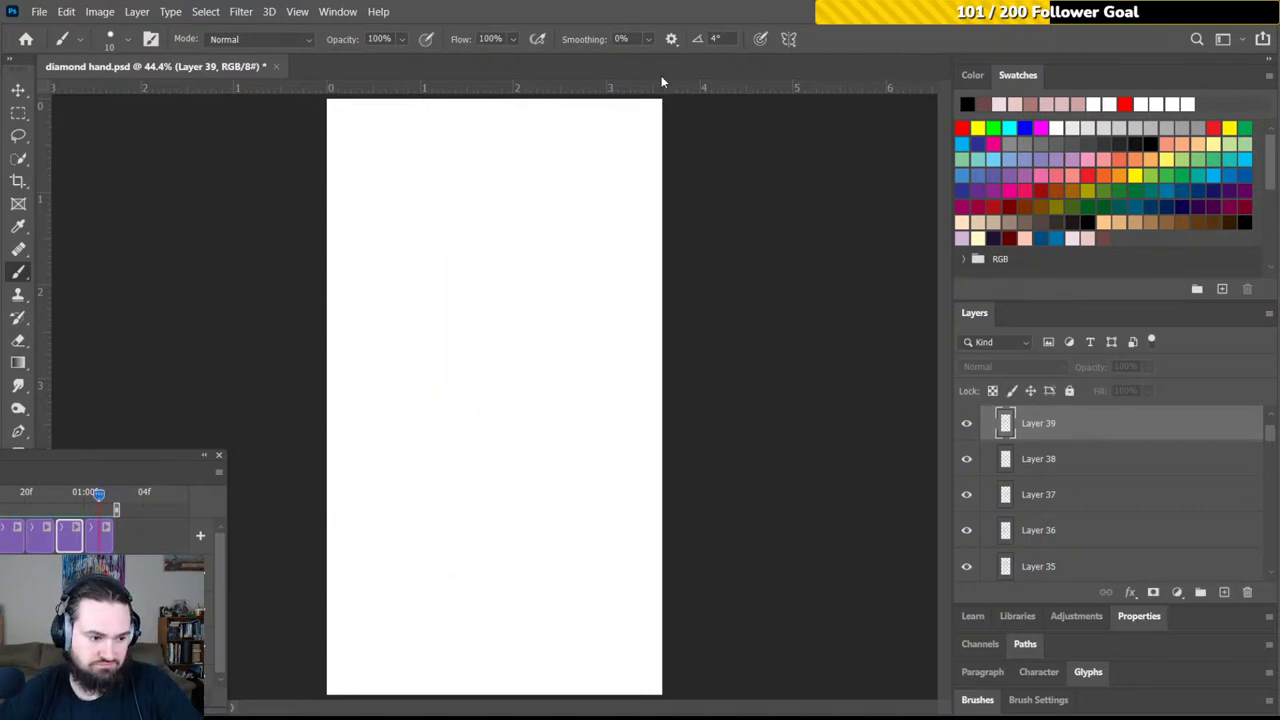
# Return to the last two drawn fist frames and alternate between them to check the movement
pyautogui.press('Left')
pyautogui.press('Left')
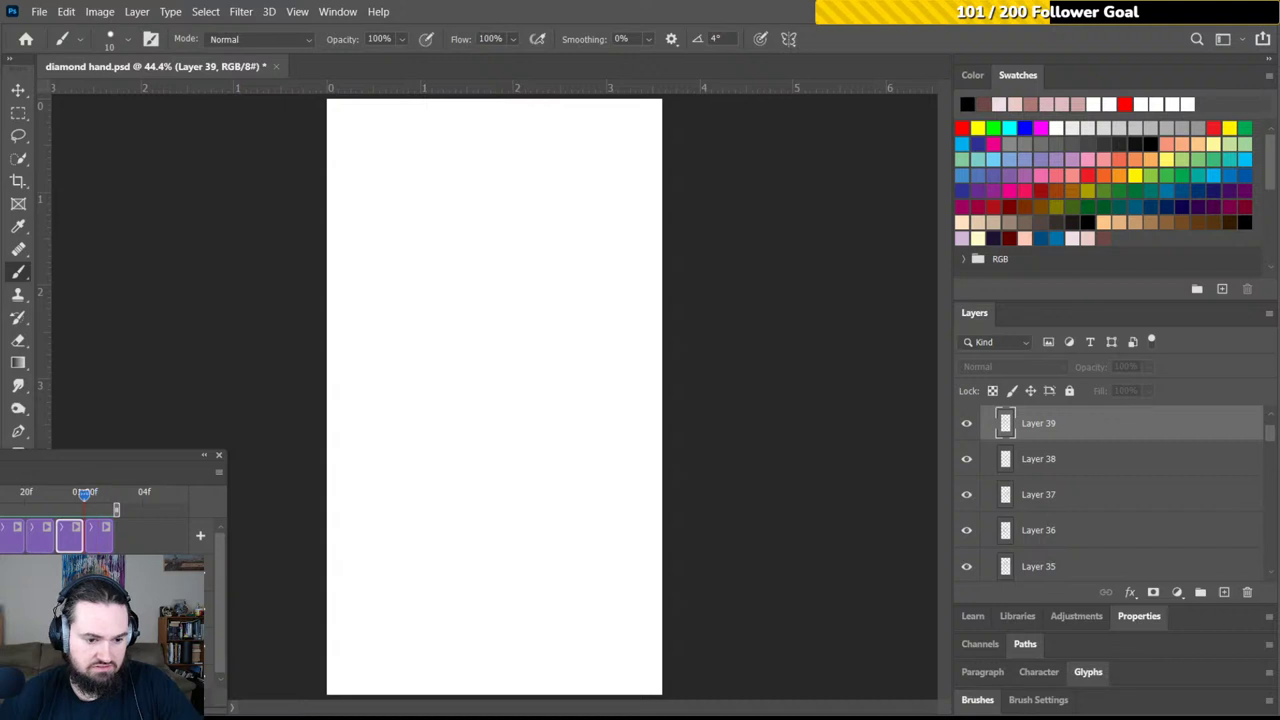
pyautogui.press('Left')
pyautogui.press('Left')
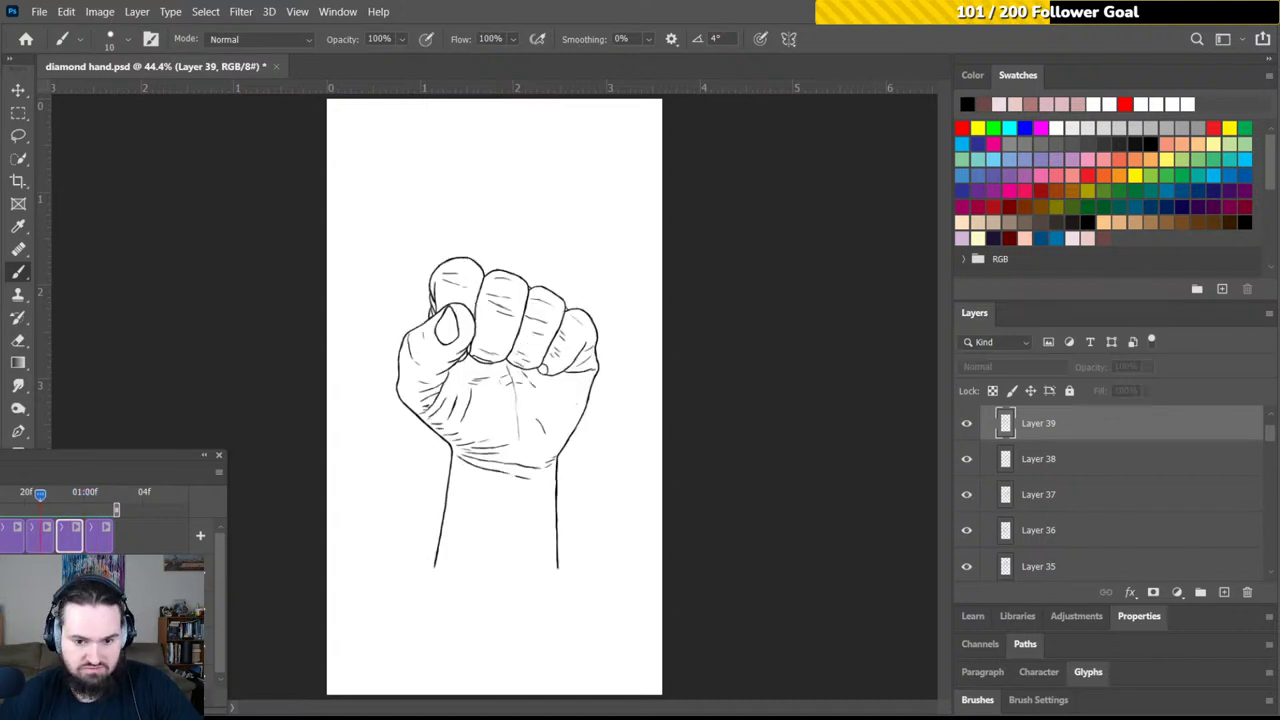
pyautogui.press('Right')
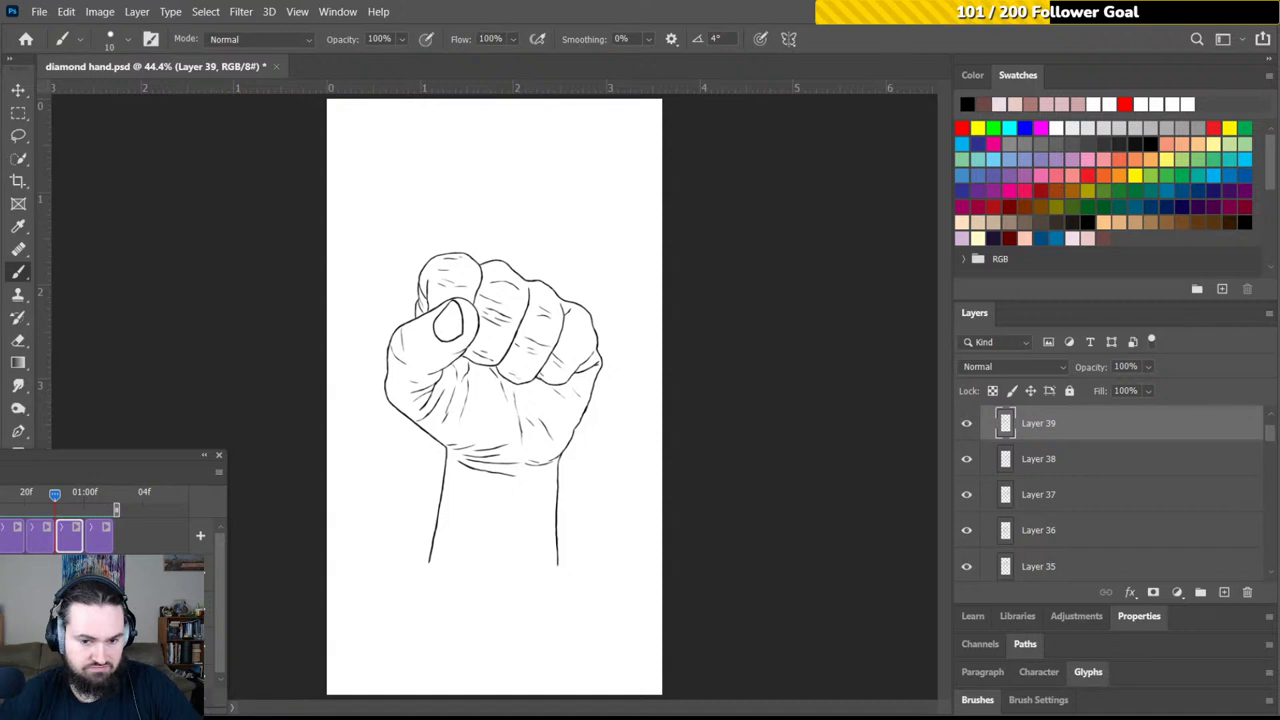
pyautogui.press('Left')
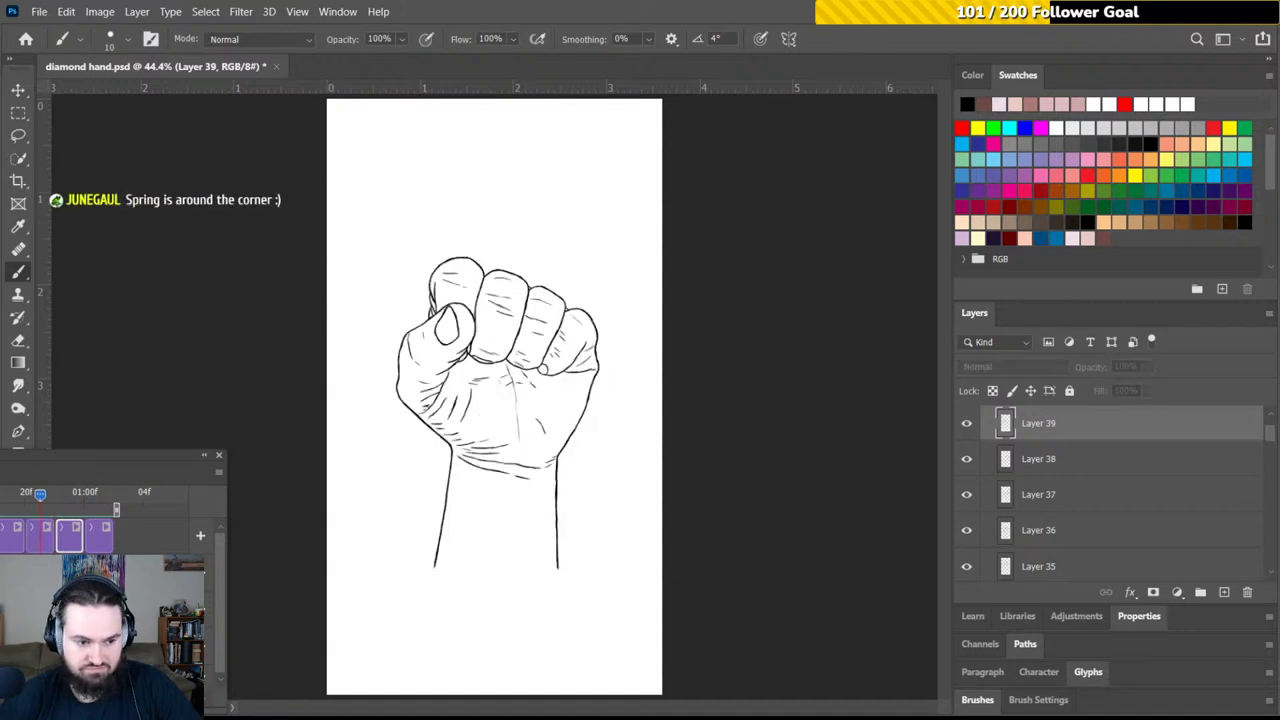
pyautogui.press('Right')
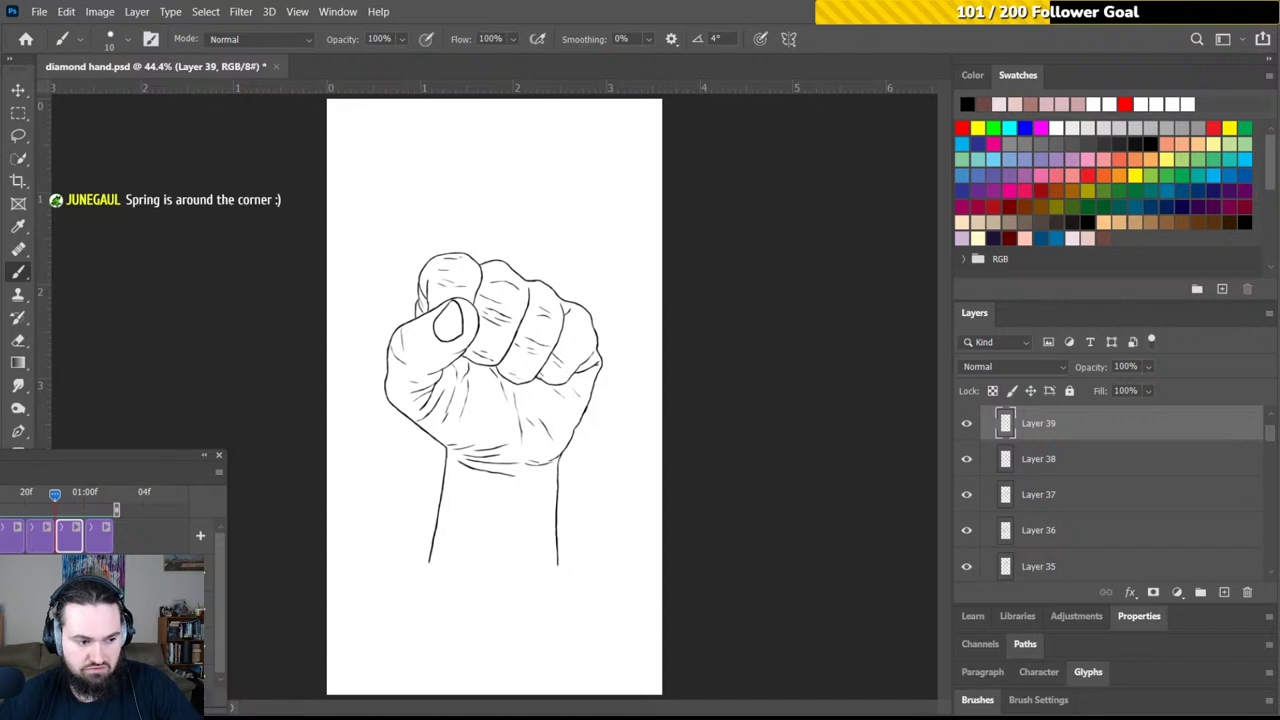
pyautogui.press('Left')
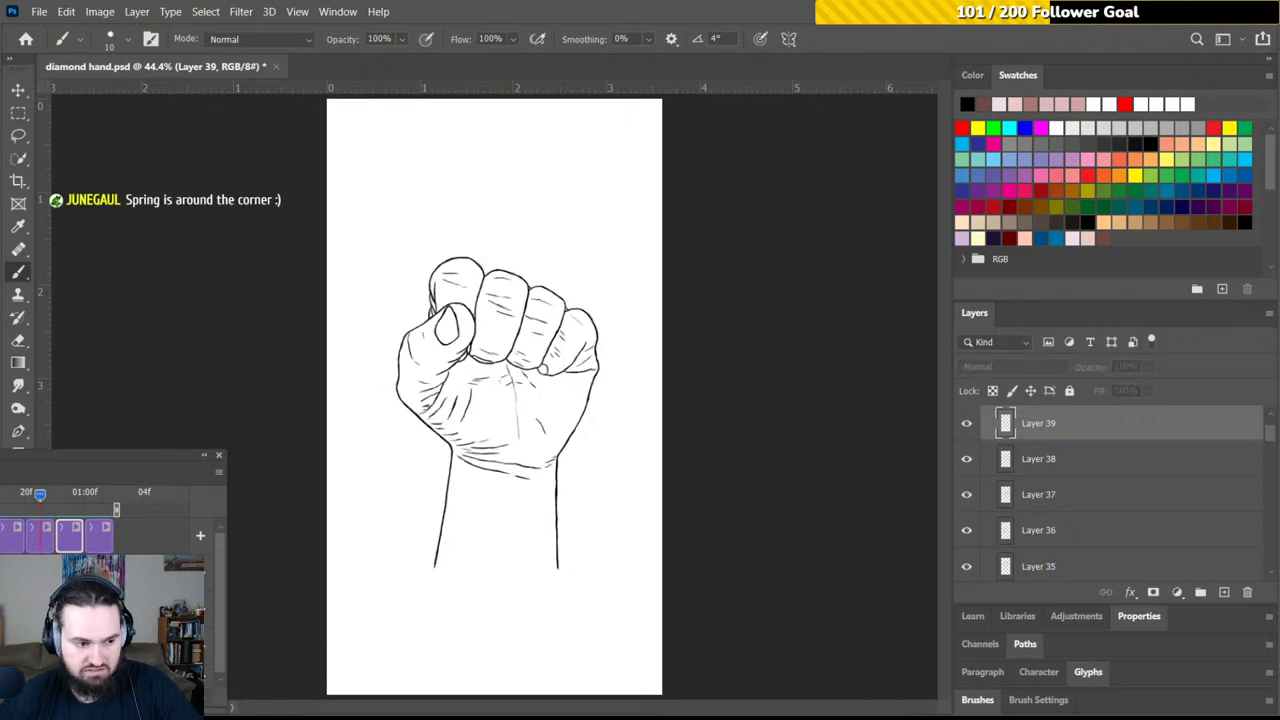
pyautogui.press('Right')
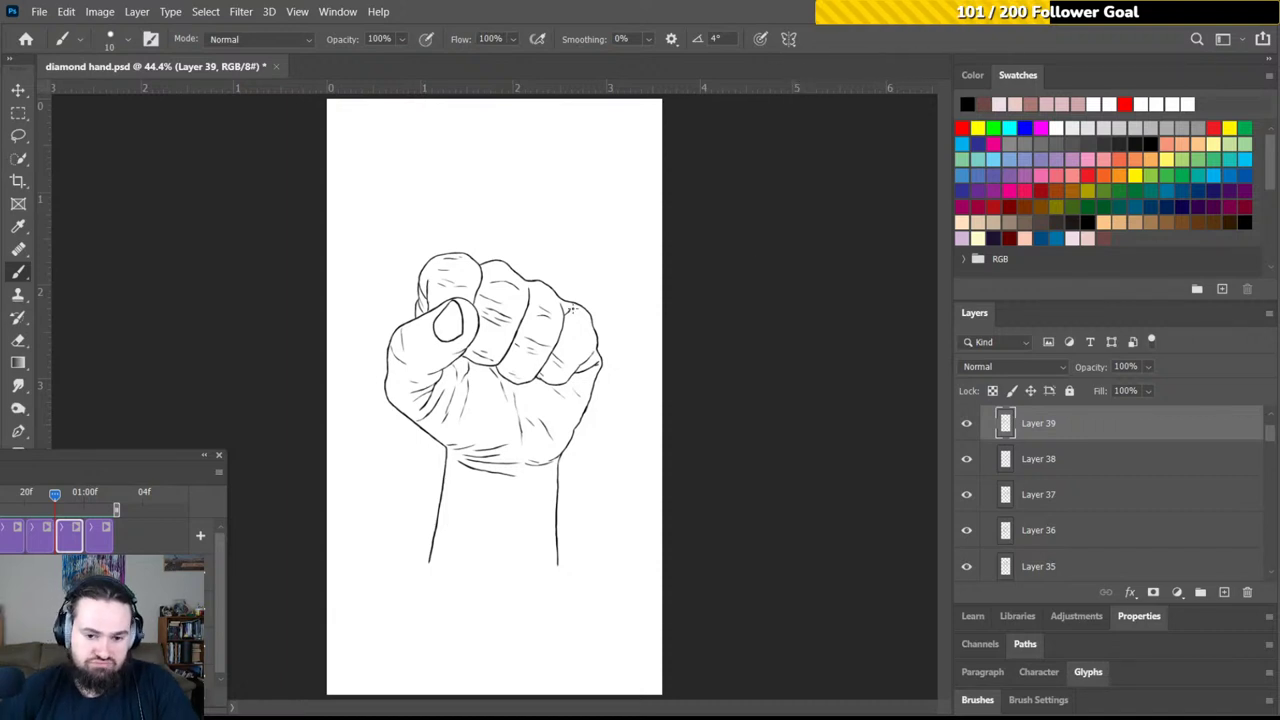
# Go to the empty last frame, show the reference photo 20210207_055758 and select Layer 40 for drawing
pyautogui.click(96, 495)
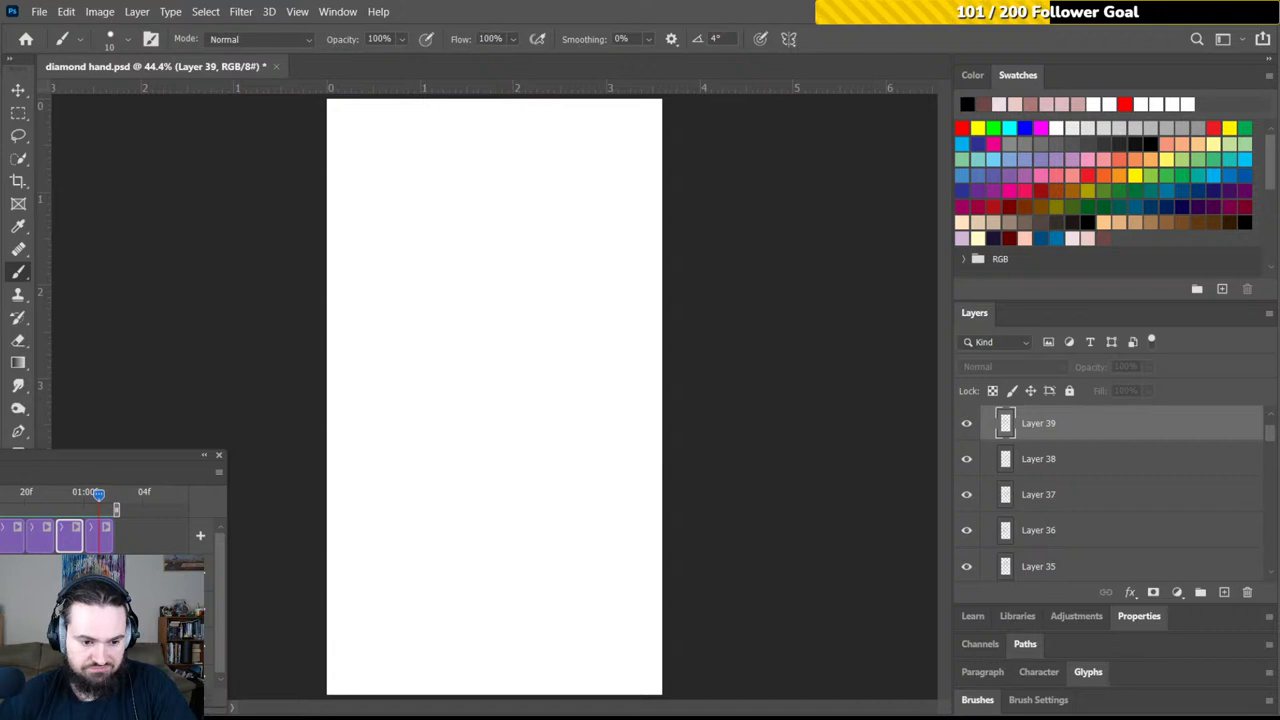
pyautogui.hotkey('alt', '.')
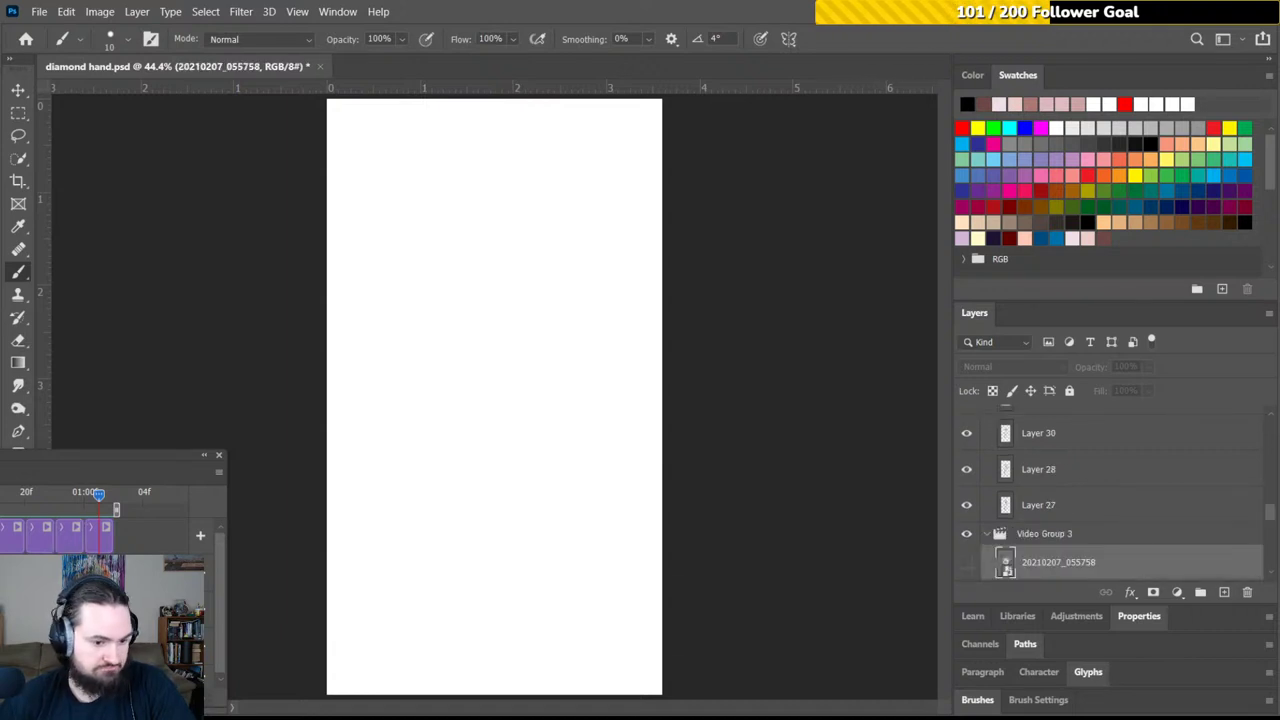
pyautogui.click(966, 565)
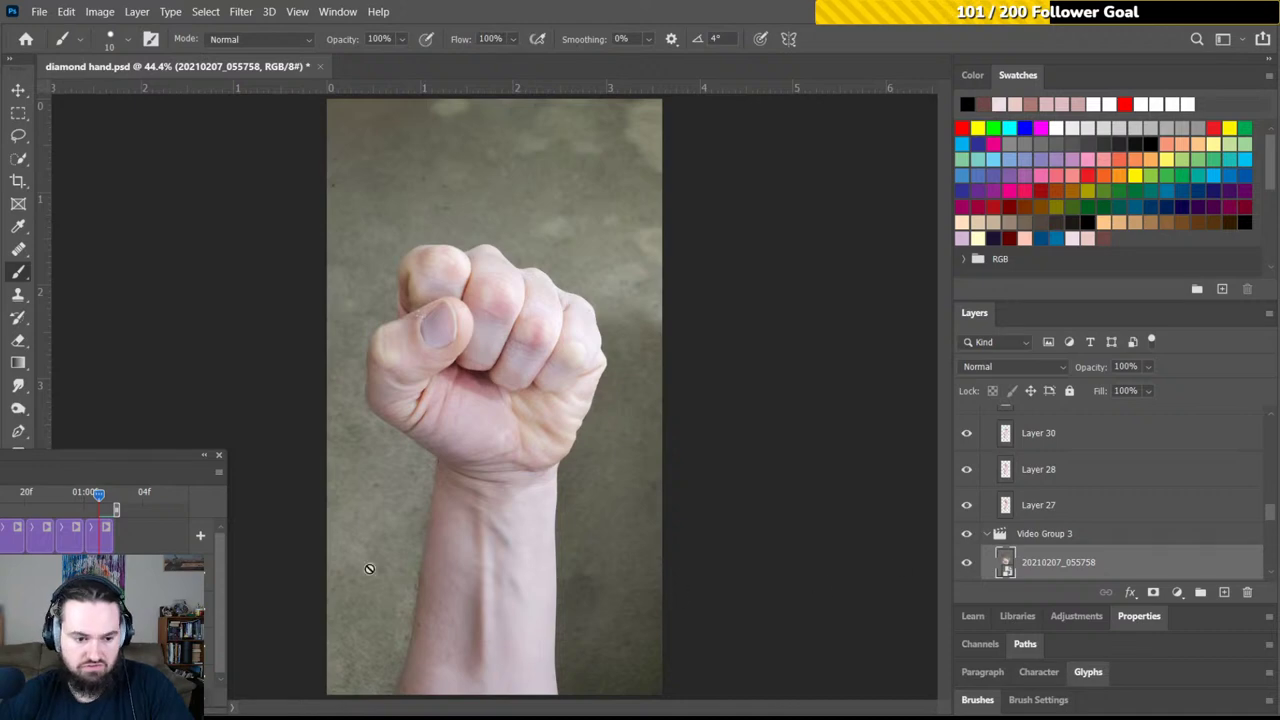
pyautogui.click(97, 540)
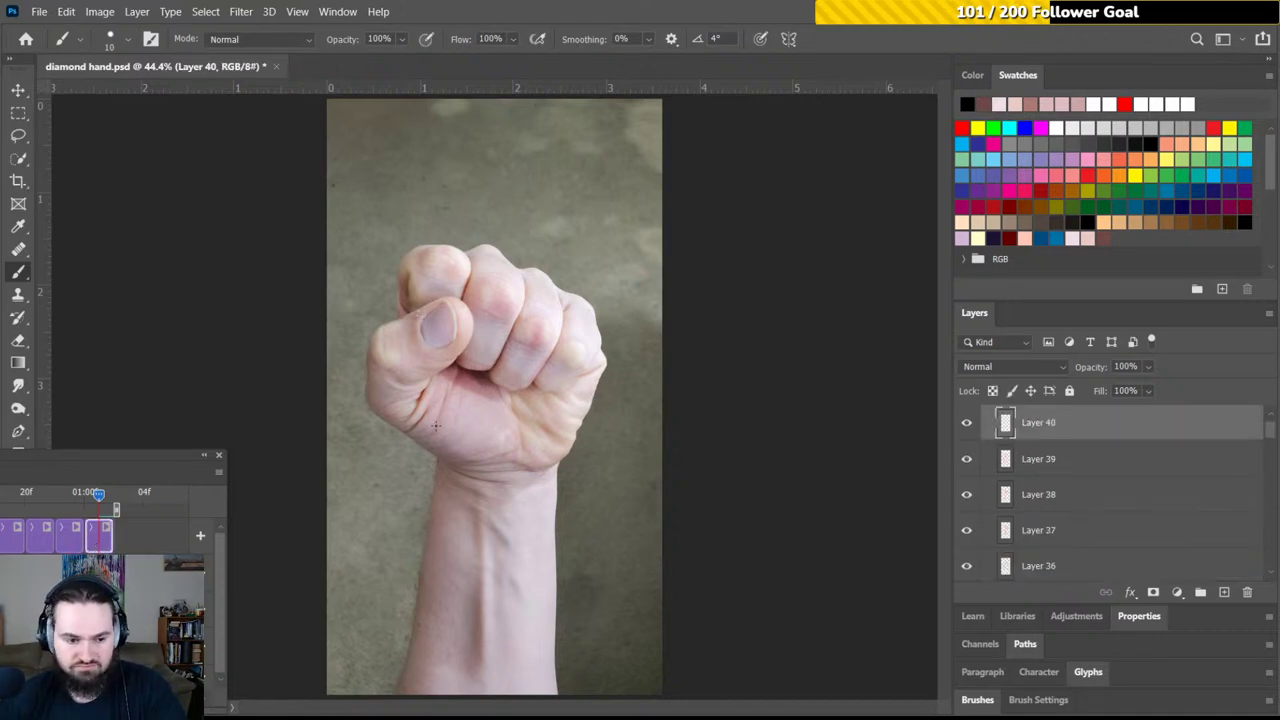
# Move the playhead to the start of the last frame and enable onion skins, leaving the onion skin settings as they are
pyautogui.moveTo(97, 496); pyautogui.dragTo(86, 494)
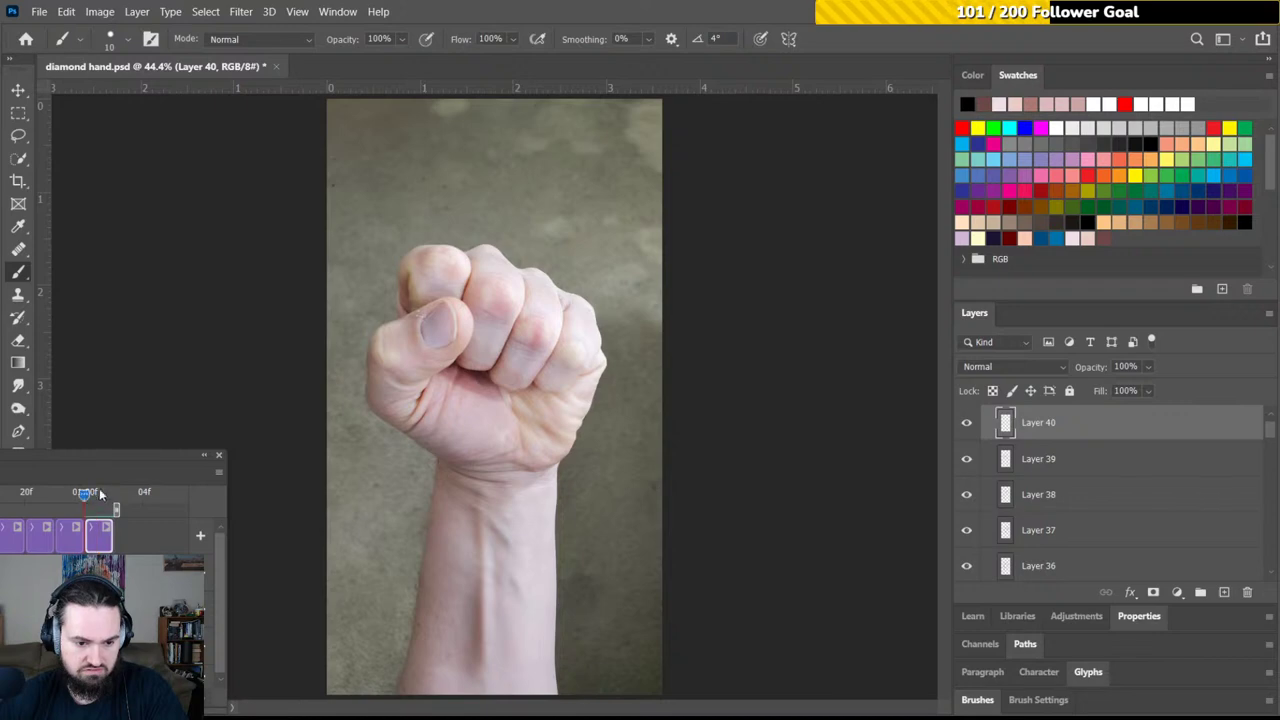
pyautogui.click(219, 472)
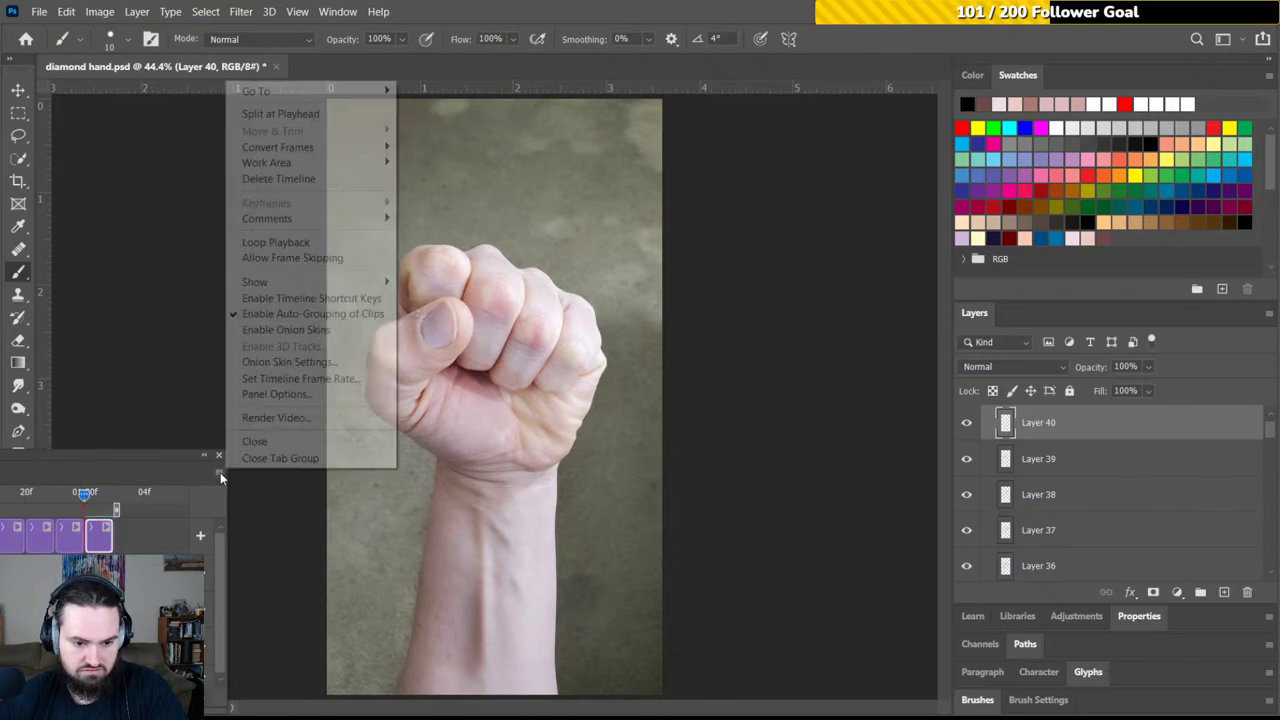
pyautogui.click(256, 363)
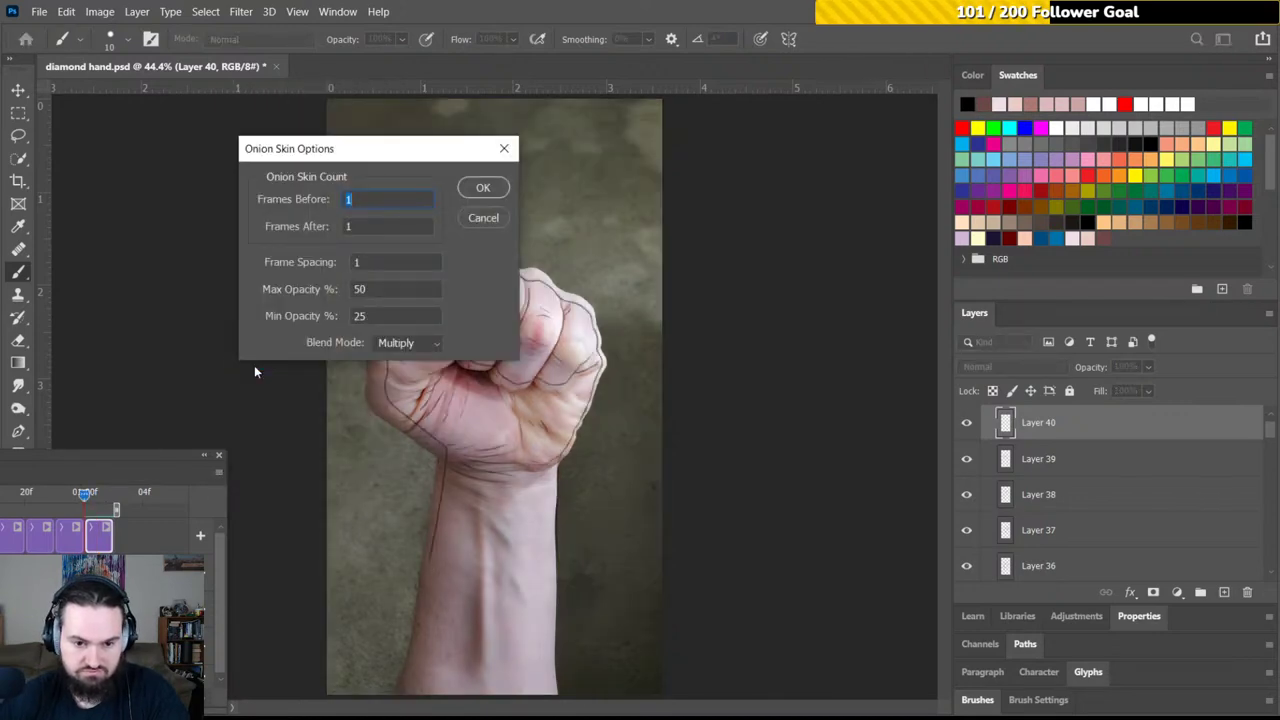
pyautogui.click(483, 218)
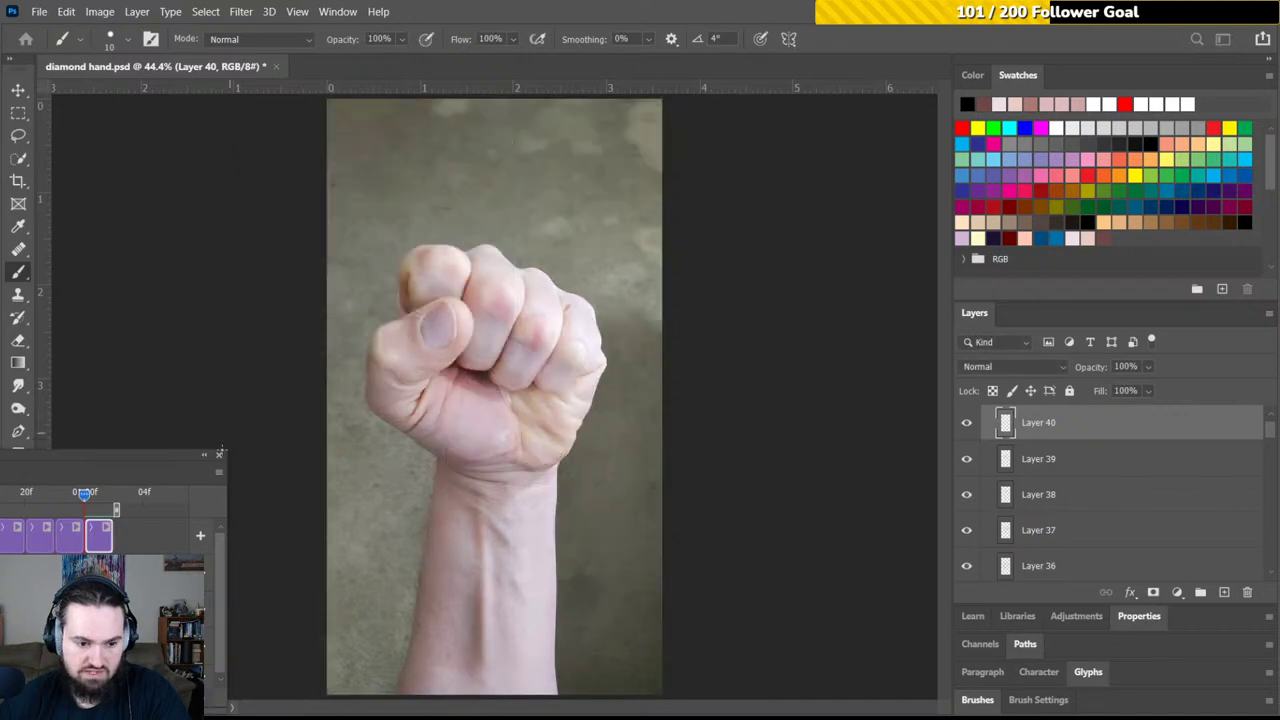
pyautogui.click(219, 472)
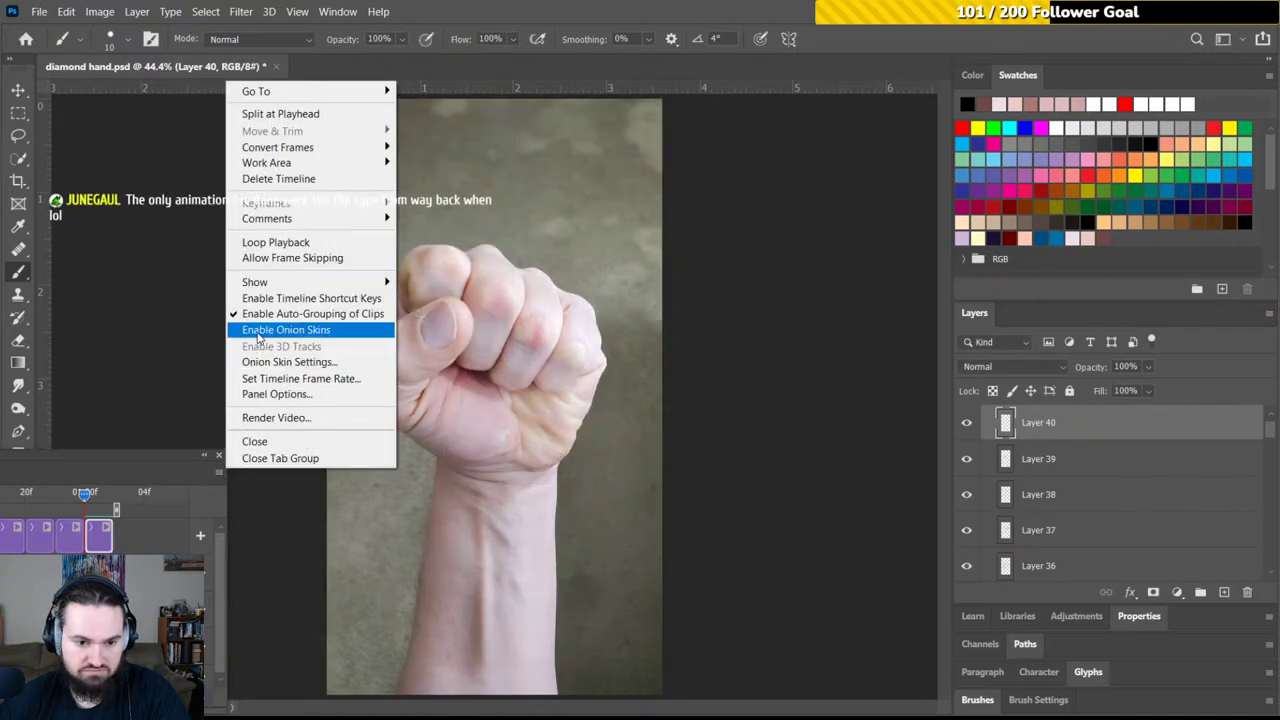
pyautogui.click(257, 330)
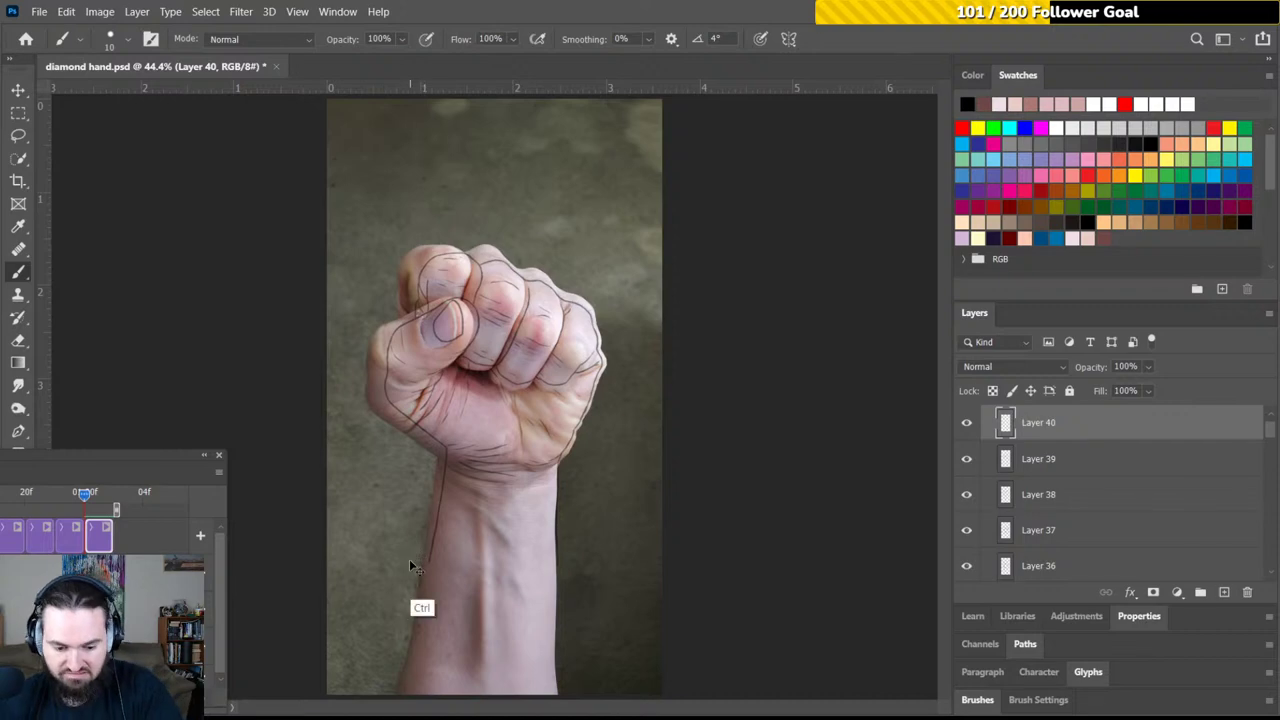
# On Layer 40, mark the ends of the previous frame's two forearm lines with small dots and turn onion skins off
pyautogui.hotkey('ctrl', '+')
pyautogui.hotkey('ctrl', '+')
pyautogui.hotkey('ctrl', '+')
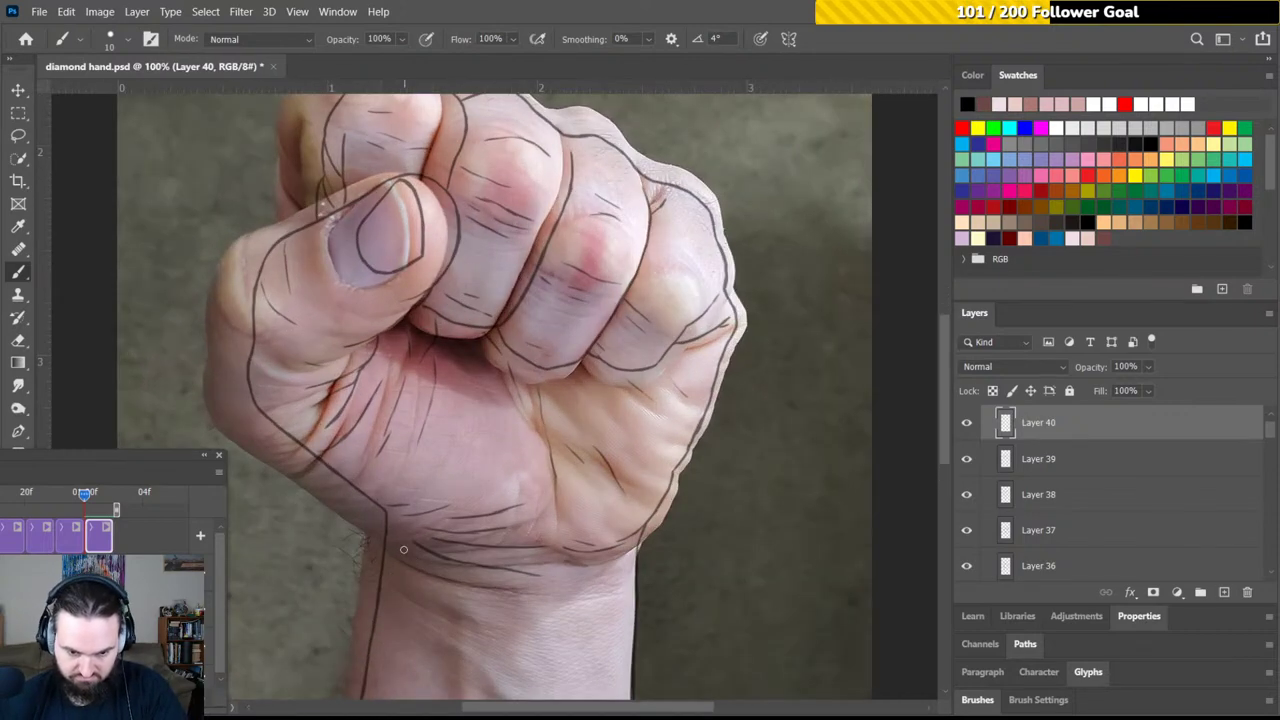
pyautogui.scroll(-10, 410, 545)
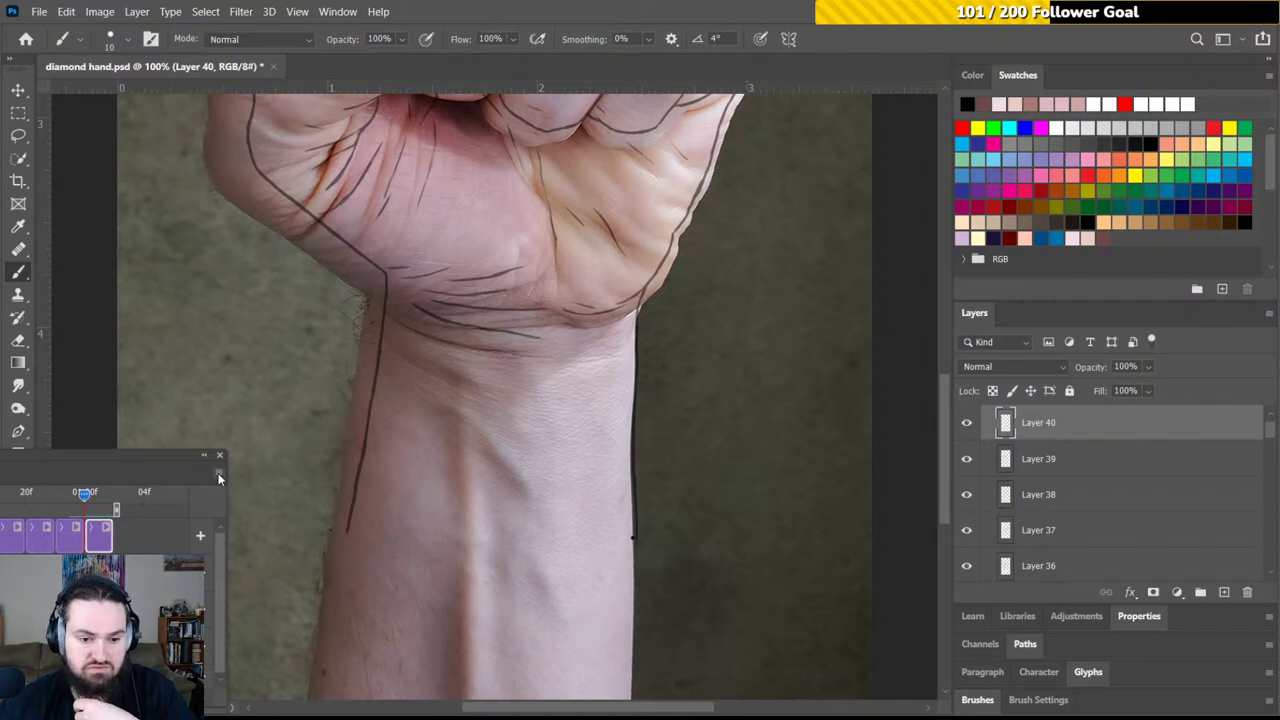
pyautogui.click(220, 476)
pyautogui.click(283, 330)
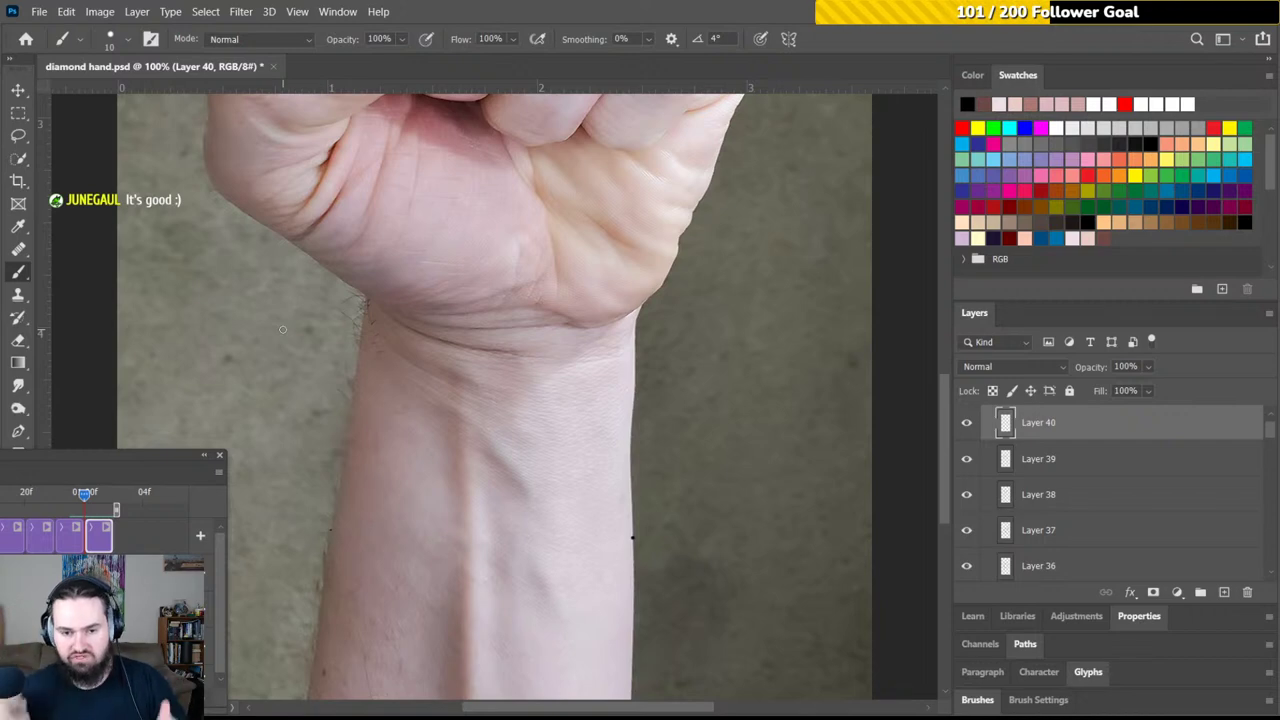
pyautogui.scroll(1, 283, 329)
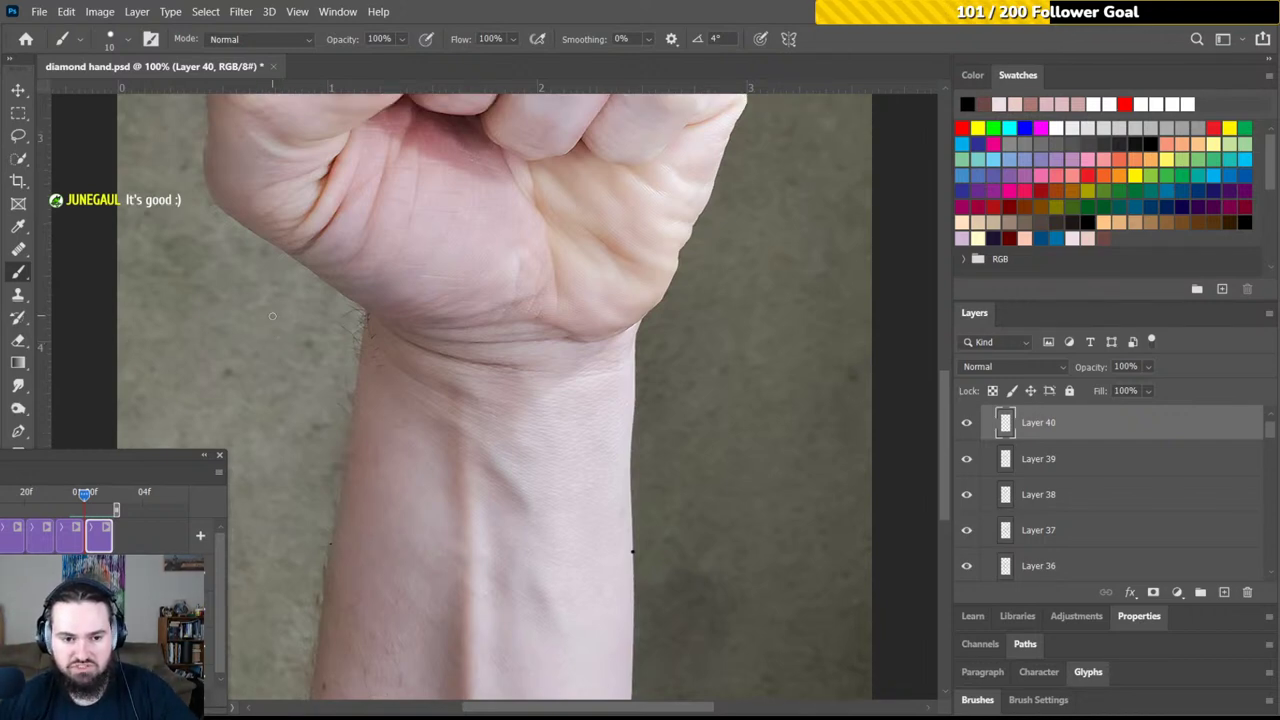
pyautogui.scroll(-1, 272, 316)
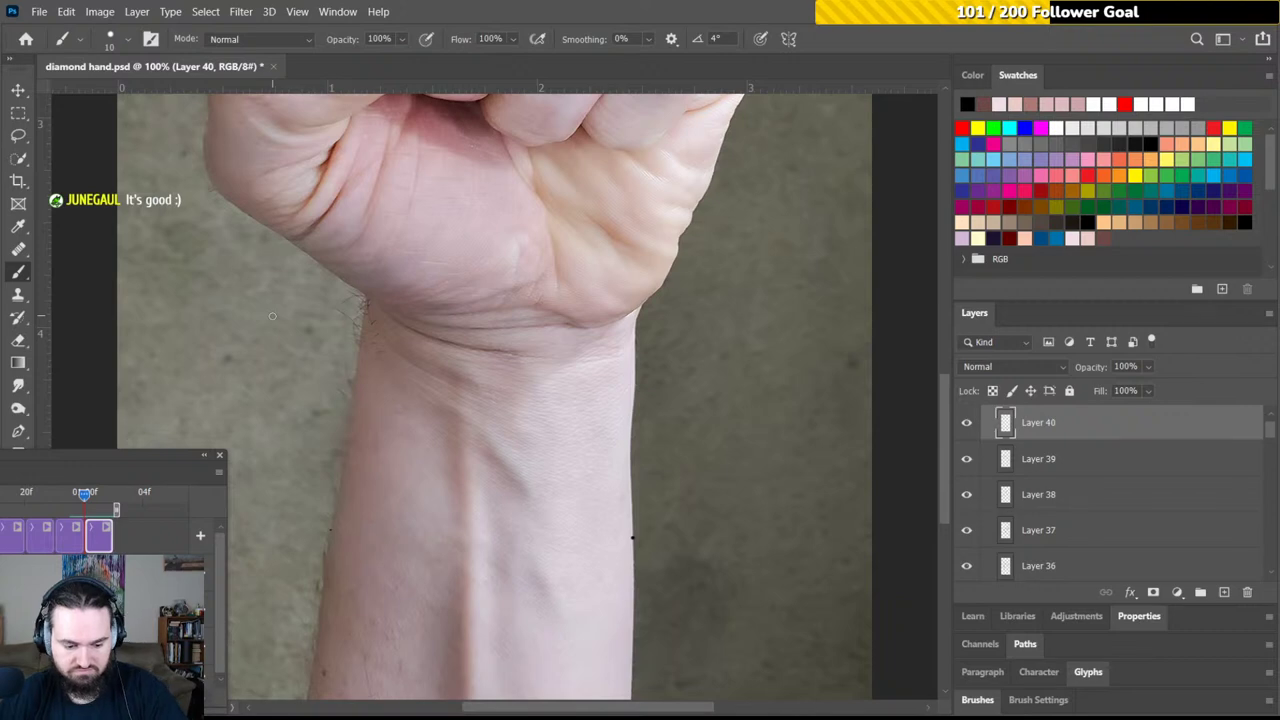
# Trace the wrist corner on Layer 40 where the base of the thumb meets the forearm, using the 10 px brush
pyautogui.hotkey('ctrl', '+')
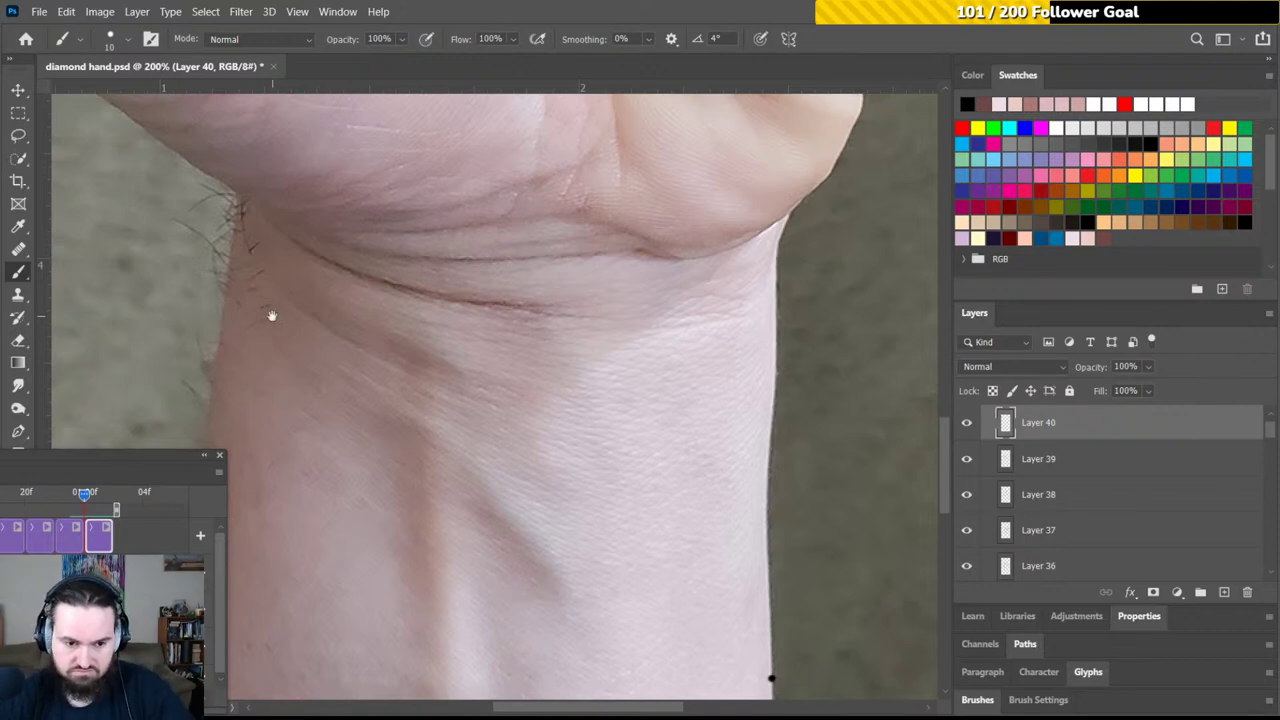
pyautogui.moveTo(280, 309)
pyautogui.mouseDown()
pyautogui.moveTo(522, 234)
pyautogui.moveTo(520, 217)
pyautogui.moveTo(529, 257)
pyautogui.moveTo(411, 254)
pyautogui.moveTo(349, 331)
pyautogui.moveTo(457, 260)
pyautogui.moveTo(437, 280)
pyautogui.moveTo(537, 237)
pyautogui.moveTo(563, 207)
pyautogui.moveTo(507, 244)
pyautogui.mouseUp()
pyautogui.press('r')
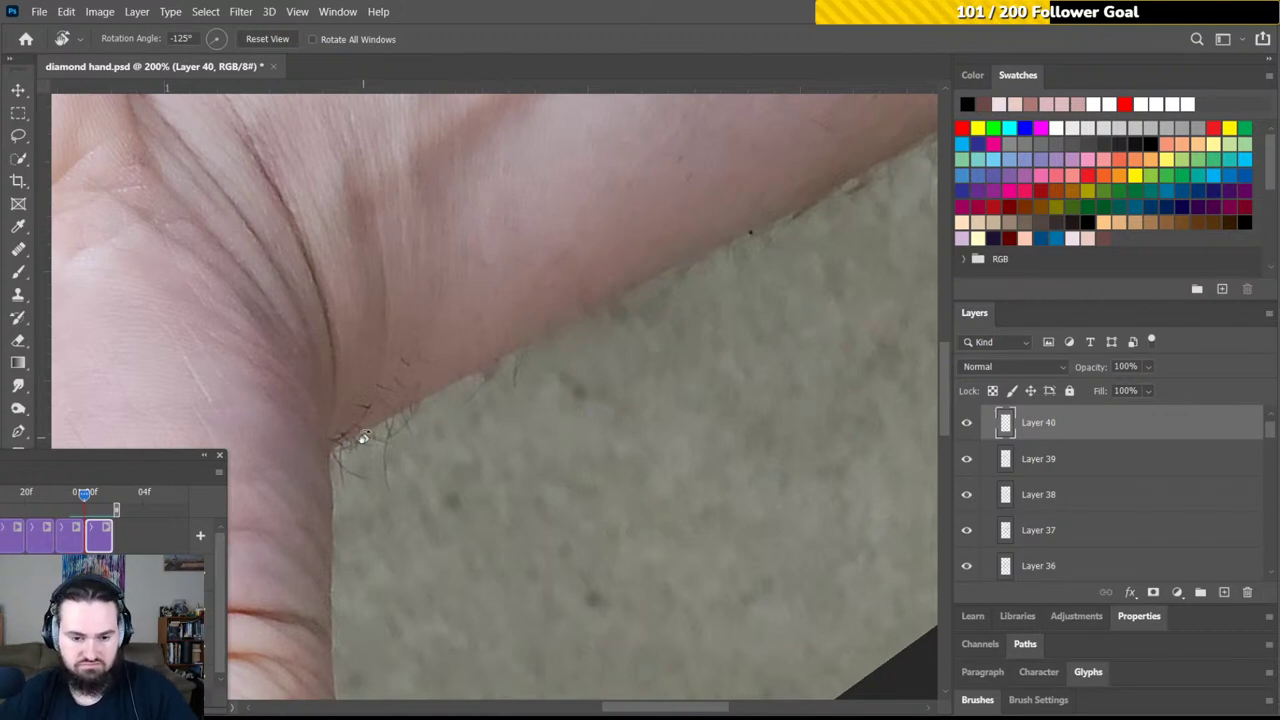
pyautogui.press('b')
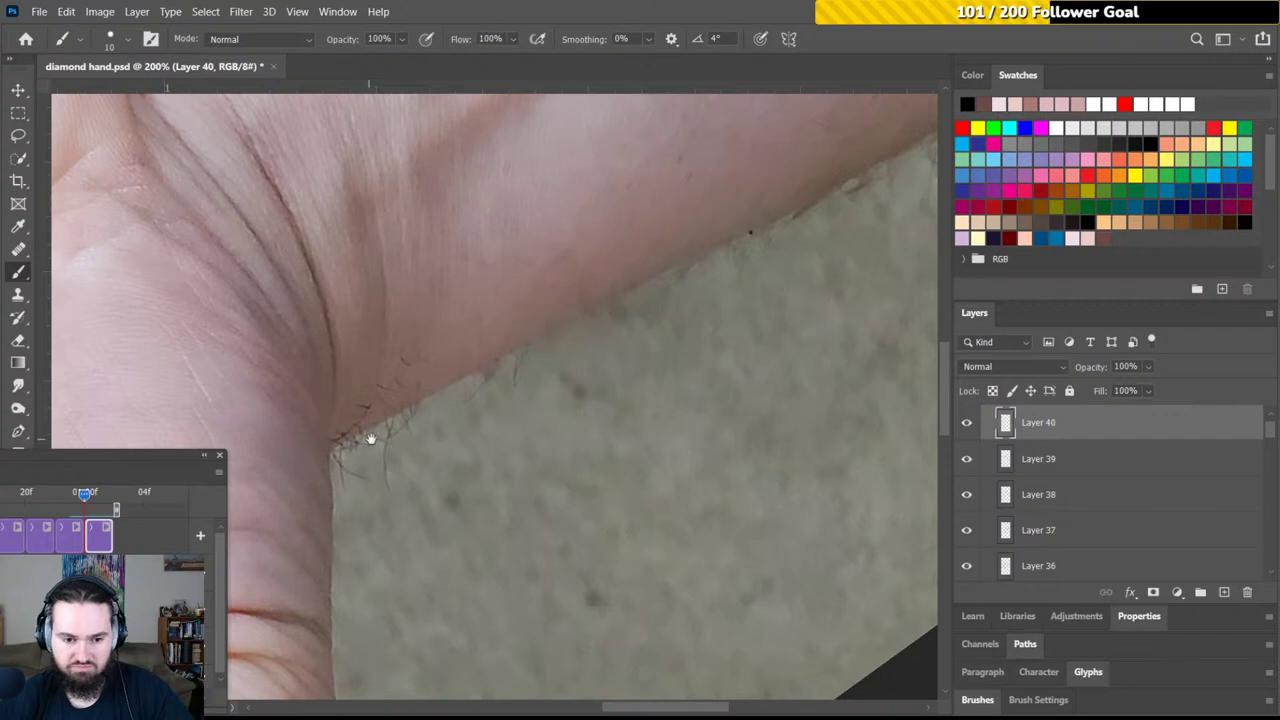
pyautogui.moveTo(370, 440); pyautogui.dragTo(460, 350)
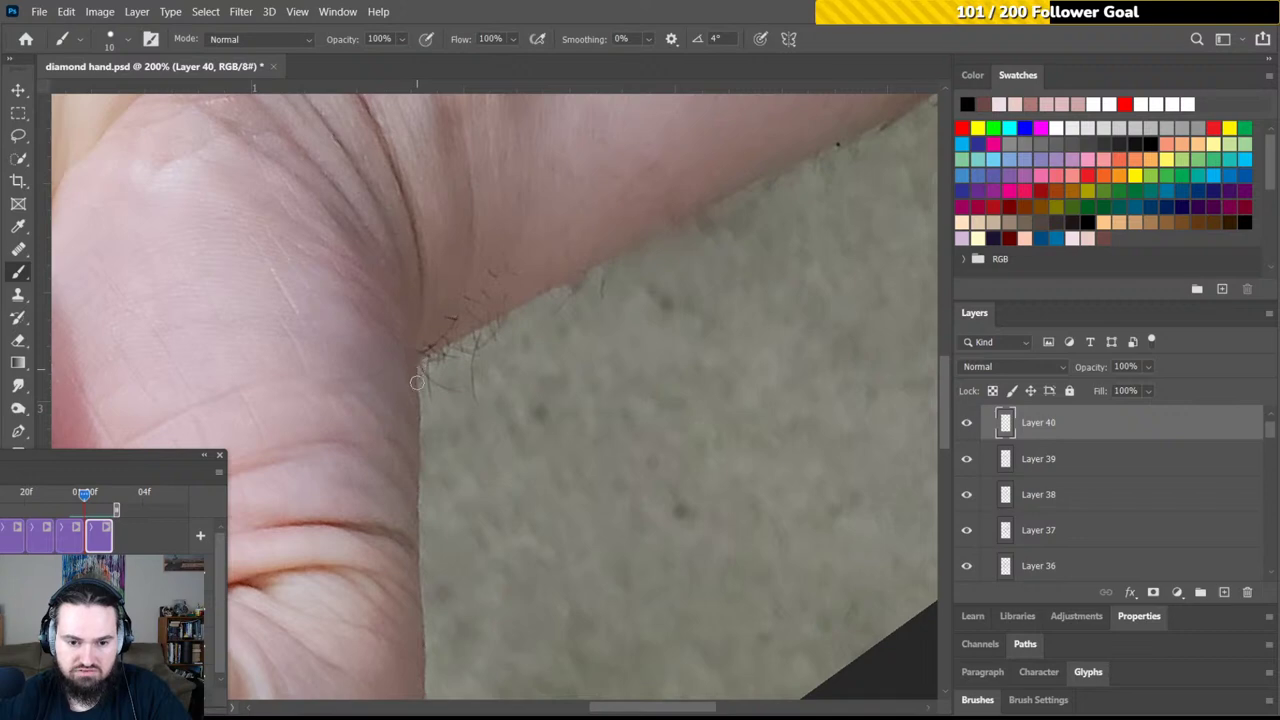
pyautogui.moveTo(417, 380)
pyautogui.mouseDown()
pyautogui.moveTo(419, 411)
pyautogui.moveTo(428, 355)
pyautogui.moveTo(416, 364)
pyautogui.moveTo(461, 327)
pyautogui.mouseUp()
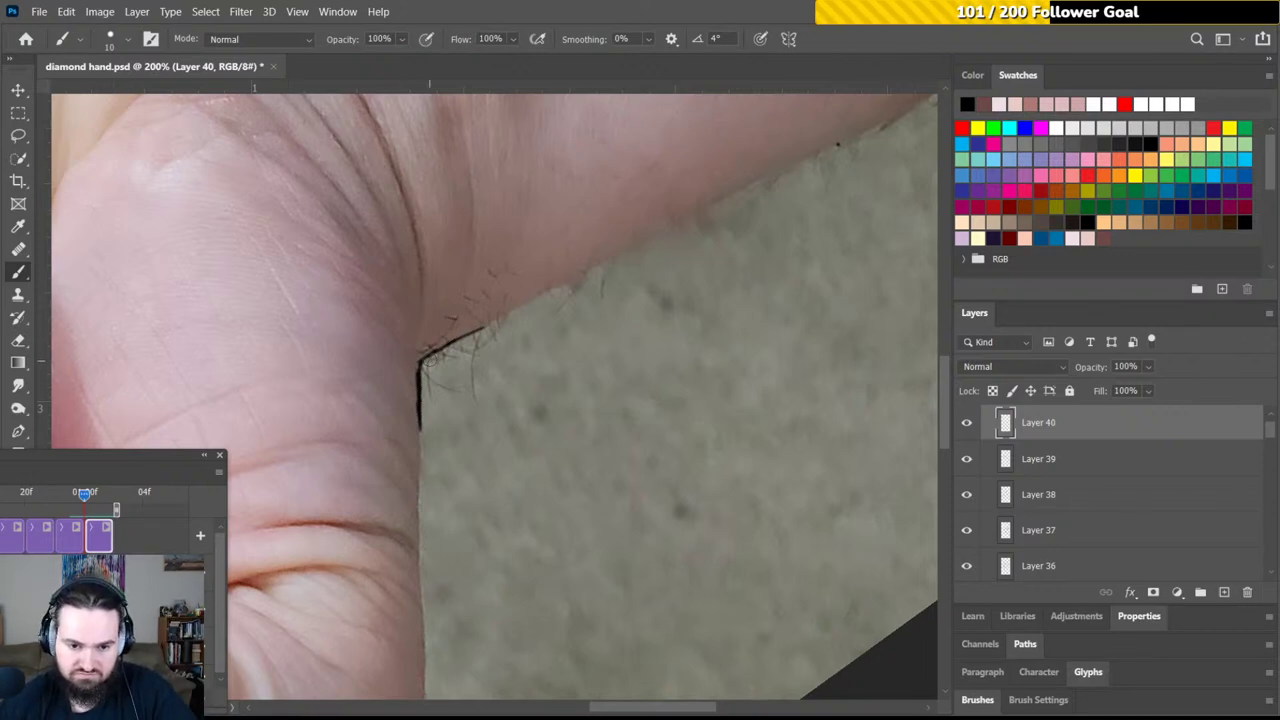
pyautogui.click(412, 370)
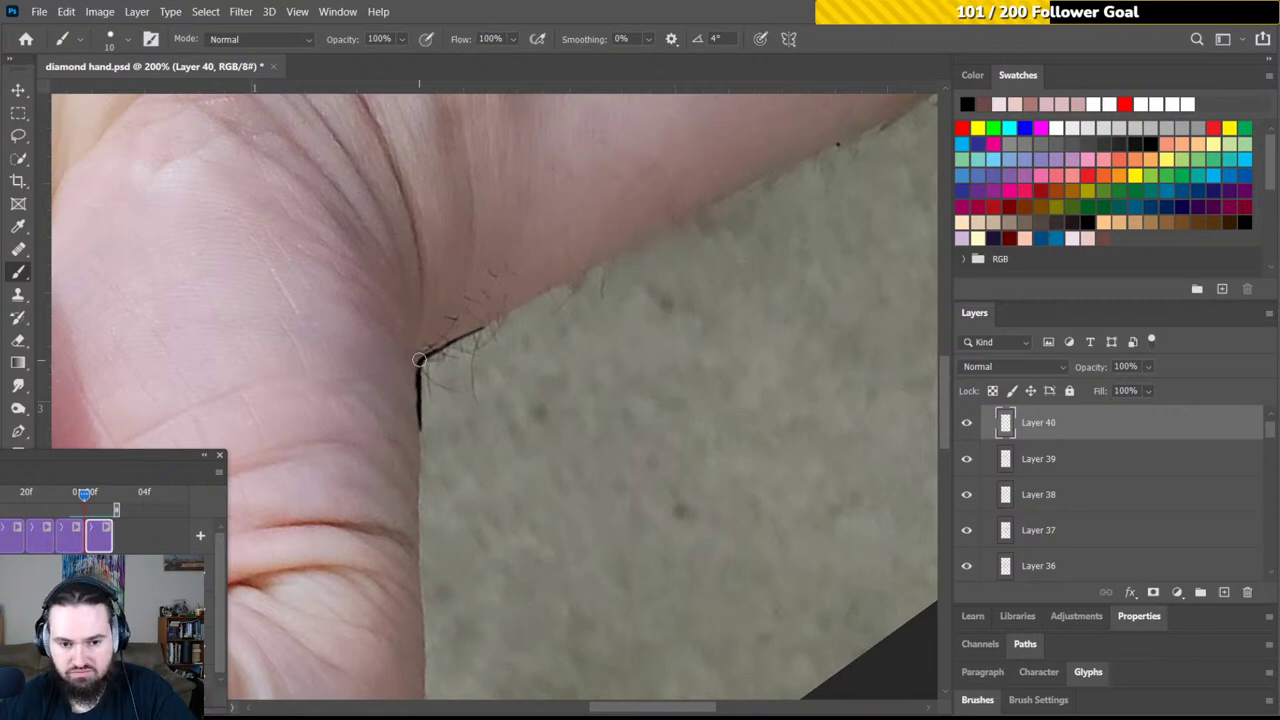
# Extend the line from the wrist corner along the thumb-side edge of the forearm to the dot marking its end
pyautogui.moveTo(419, 359); pyautogui.dragTo(578, 278)
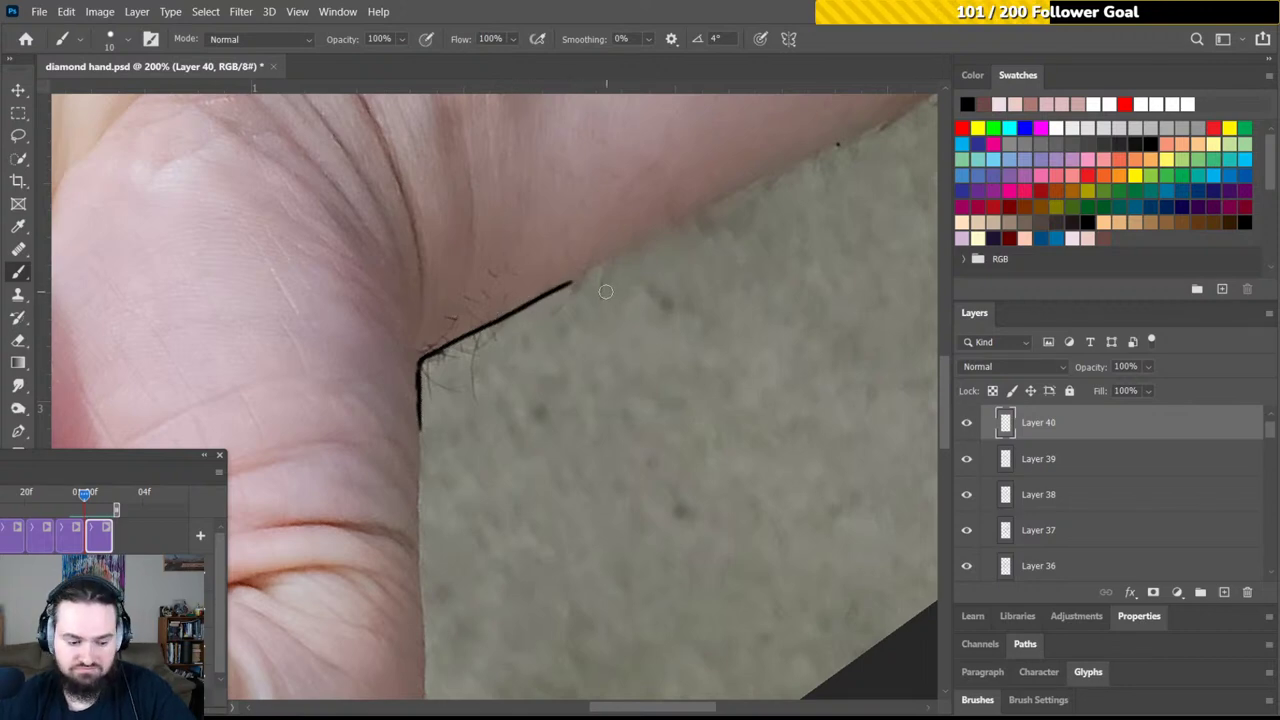
pyautogui.moveTo(594, 286); pyautogui.dragTo(527, 387)
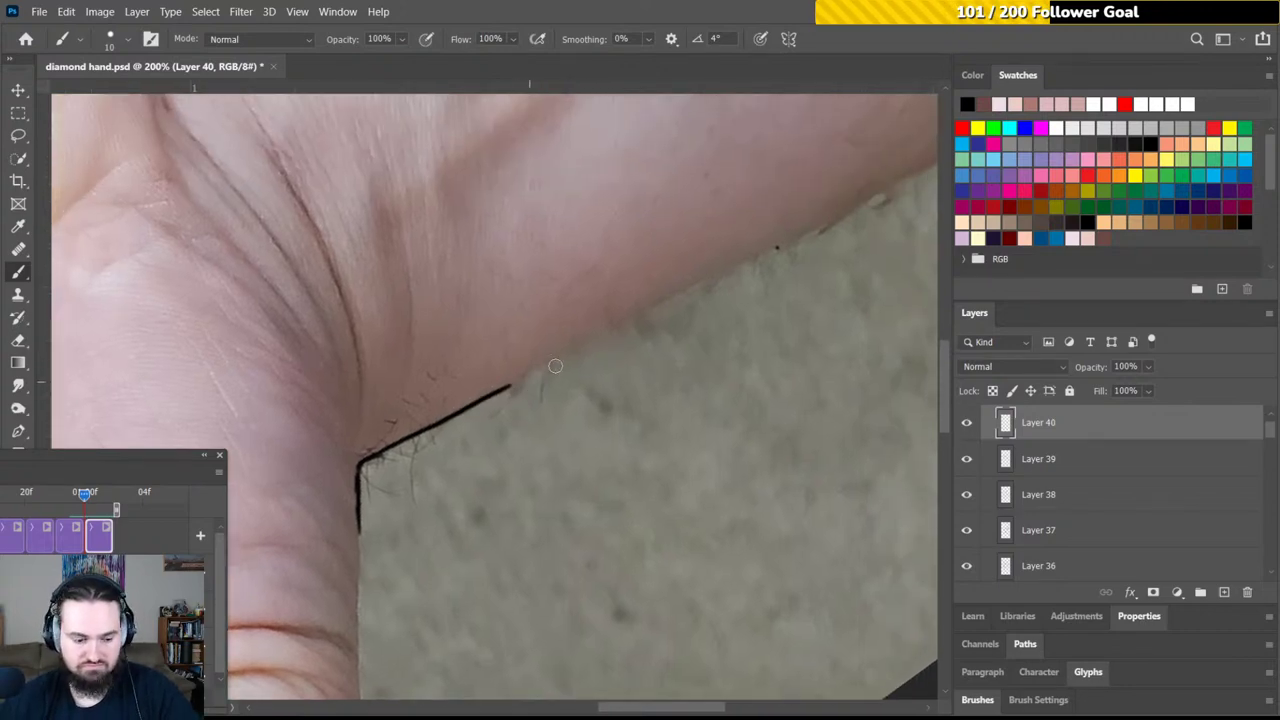
pyautogui.moveTo(606, 340); pyautogui.dragTo(573, 316)
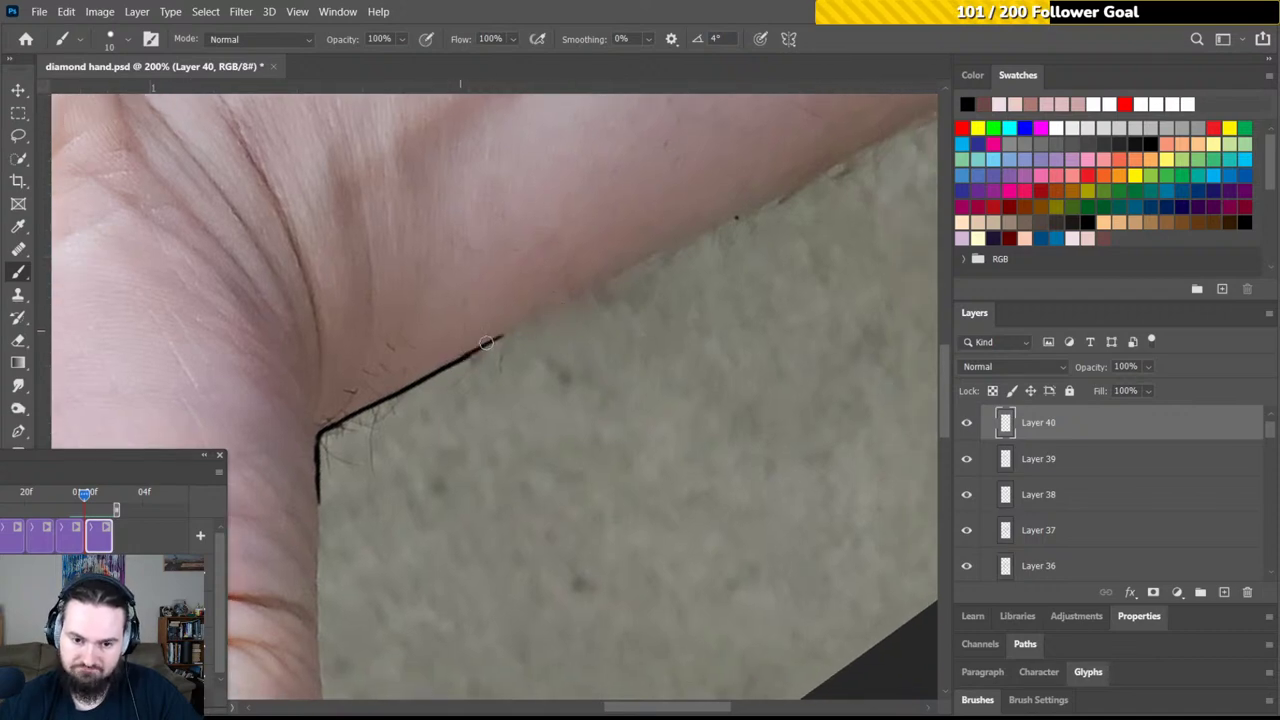
pyautogui.moveTo(468, 352); pyautogui.dragTo(741, 217)
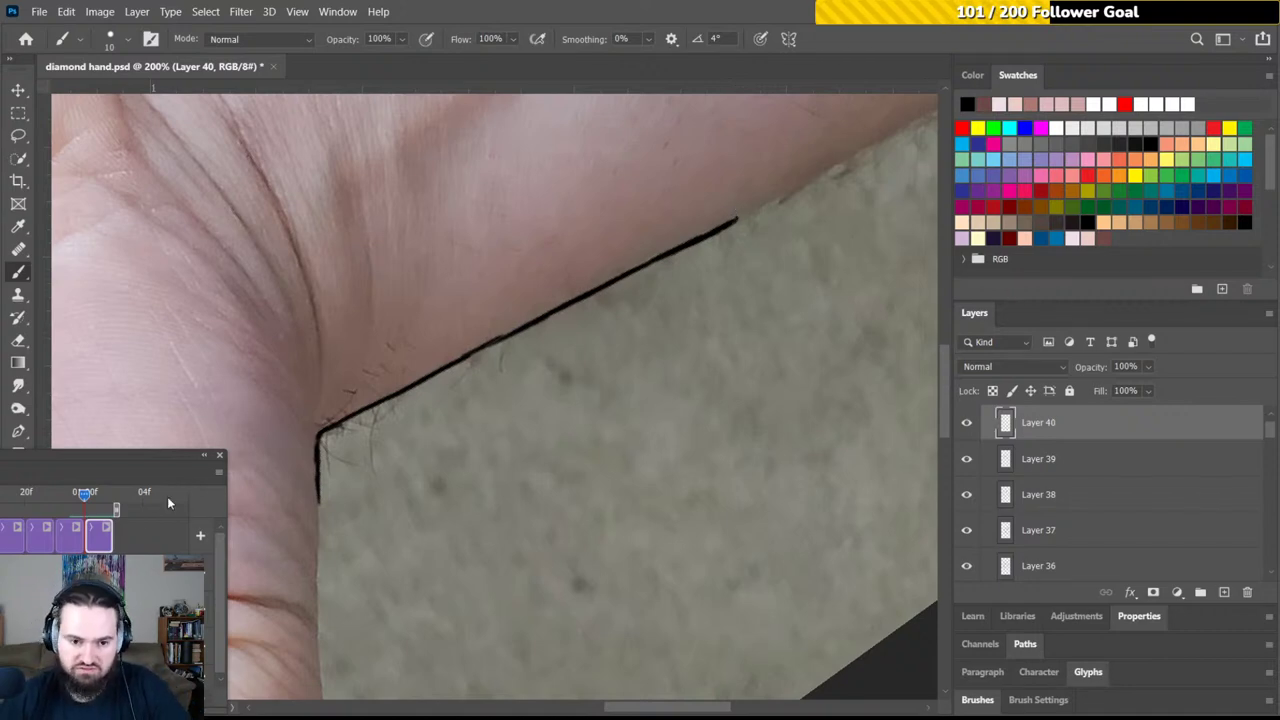
# Trace the outer edge of the thumb's base from the wrist corner up to the bulge of its lowest joint
pyautogui.moveTo(378, 338); pyautogui.dragTo(471, 246)
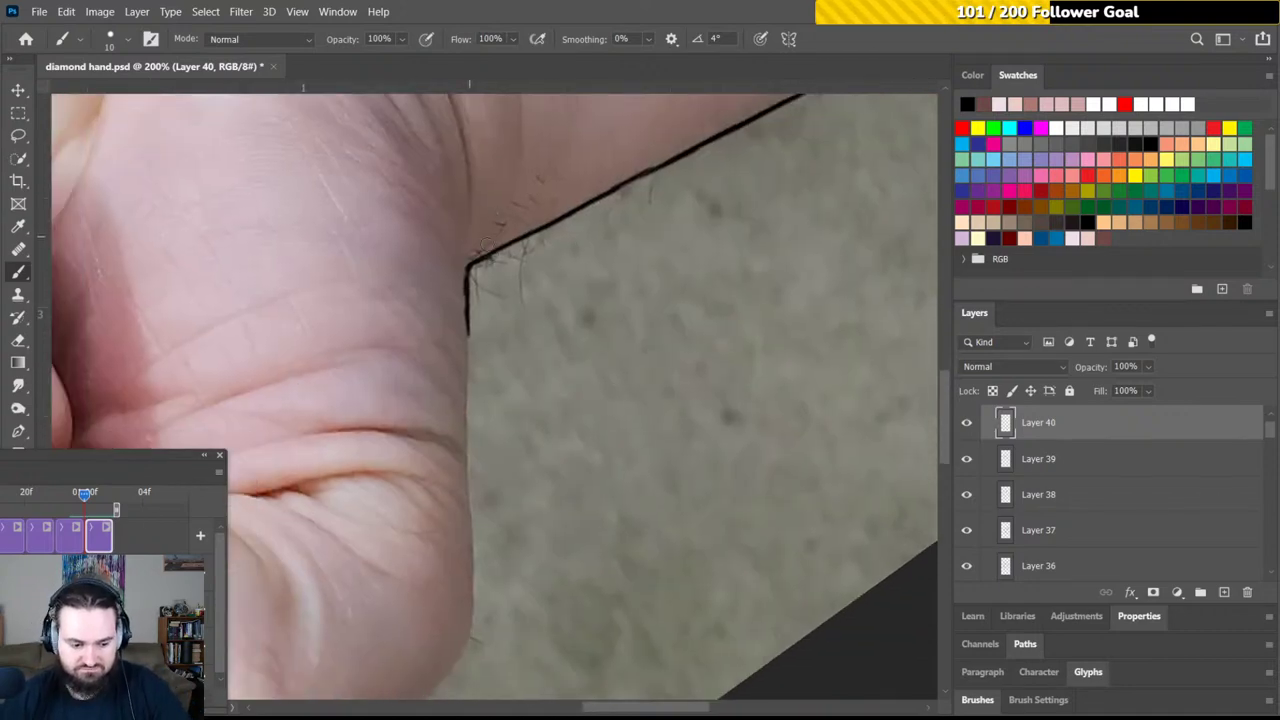
pyautogui.press('r')
pyautogui.moveTo(526, 280); pyautogui.dragTo(364, 412)
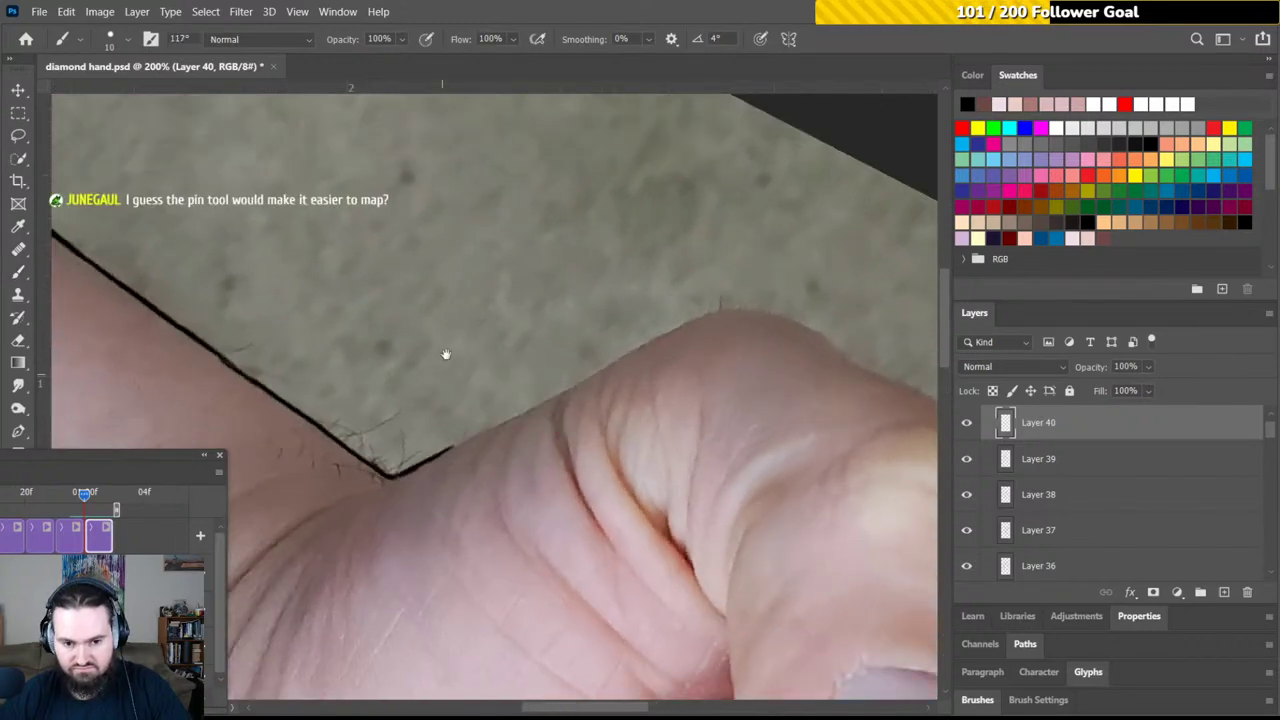
pyautogui.moveTo(446, 354); pyautogui.dragTo(478, 273)
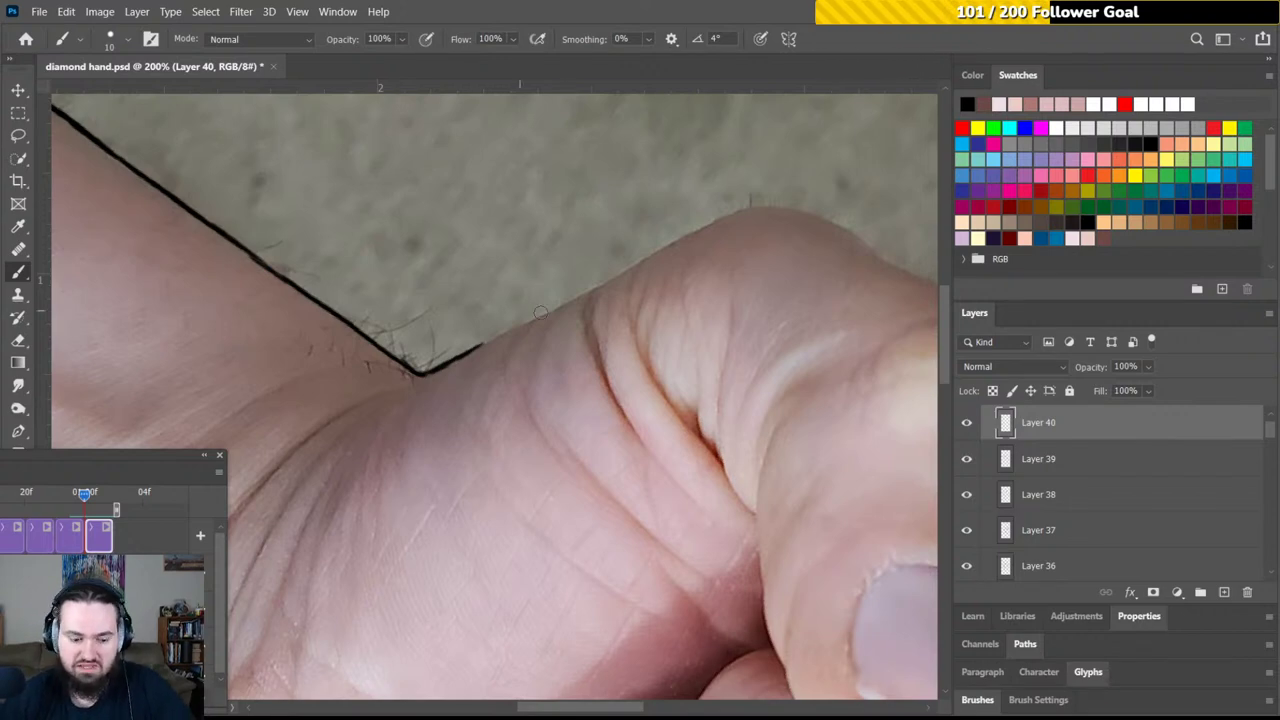
pyautogui.moveTo(557, 286)
pyautogui.mouseDown()
pyautogui.moveTo(549, 271)
pyautogui.moveTo(514, 286)
pyautogui.moveTo(537, 306)
pyautogui.mouseUp()
pyautogui.press('r')
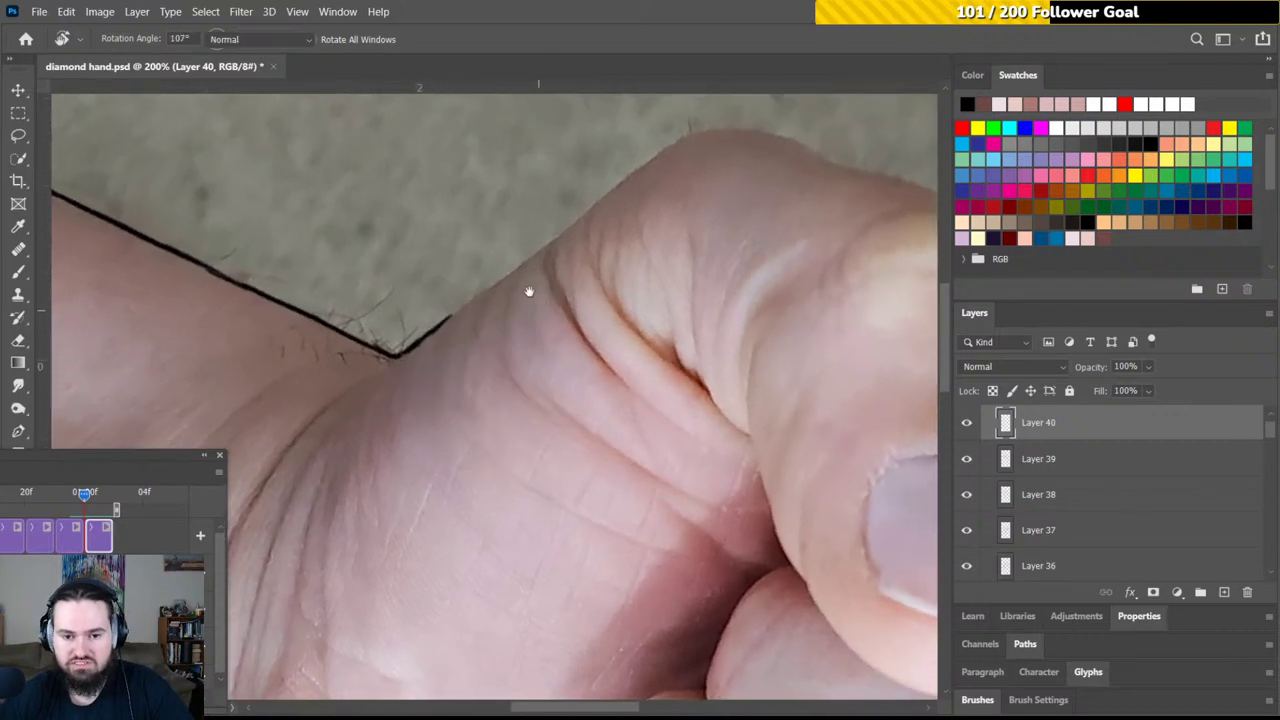
pyautogui.scroll(2, 530, 326)
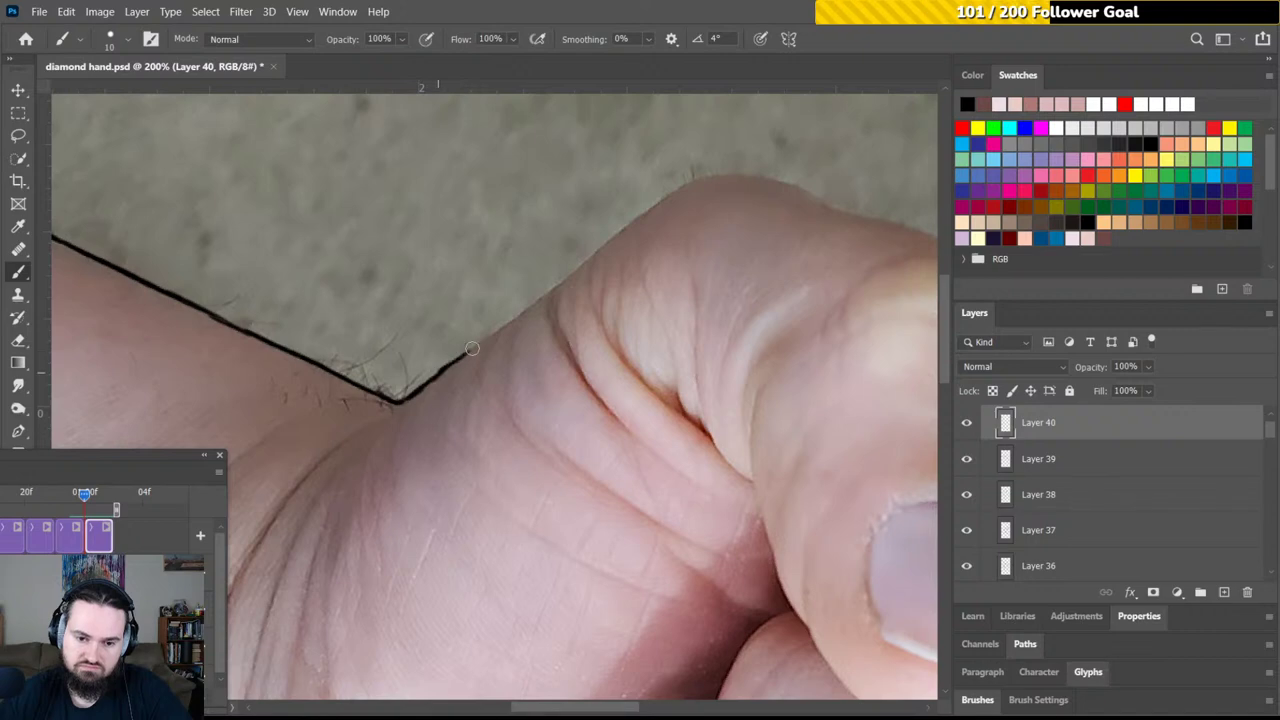
pyautogui.moveTo(440, 370); pyautogui.dragTo(530, 306)
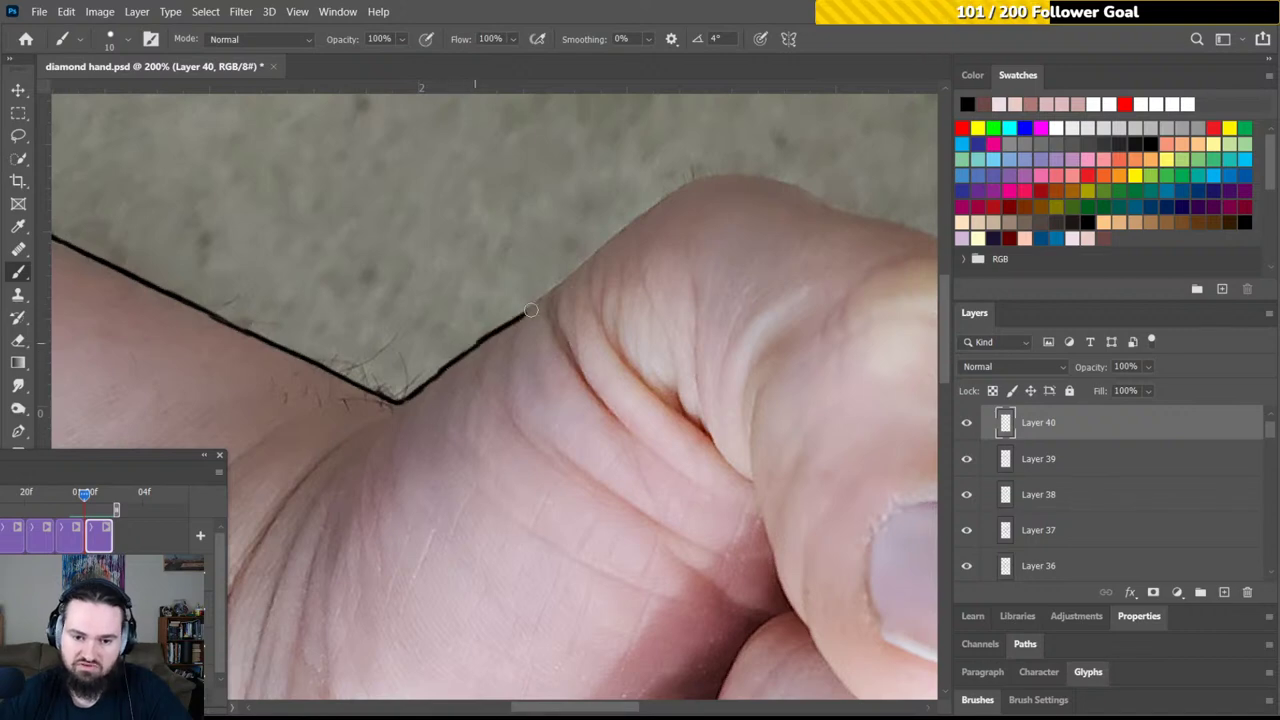
pyautogui.moveTo(482, 342); pyautogui.dragTo(572, 276)
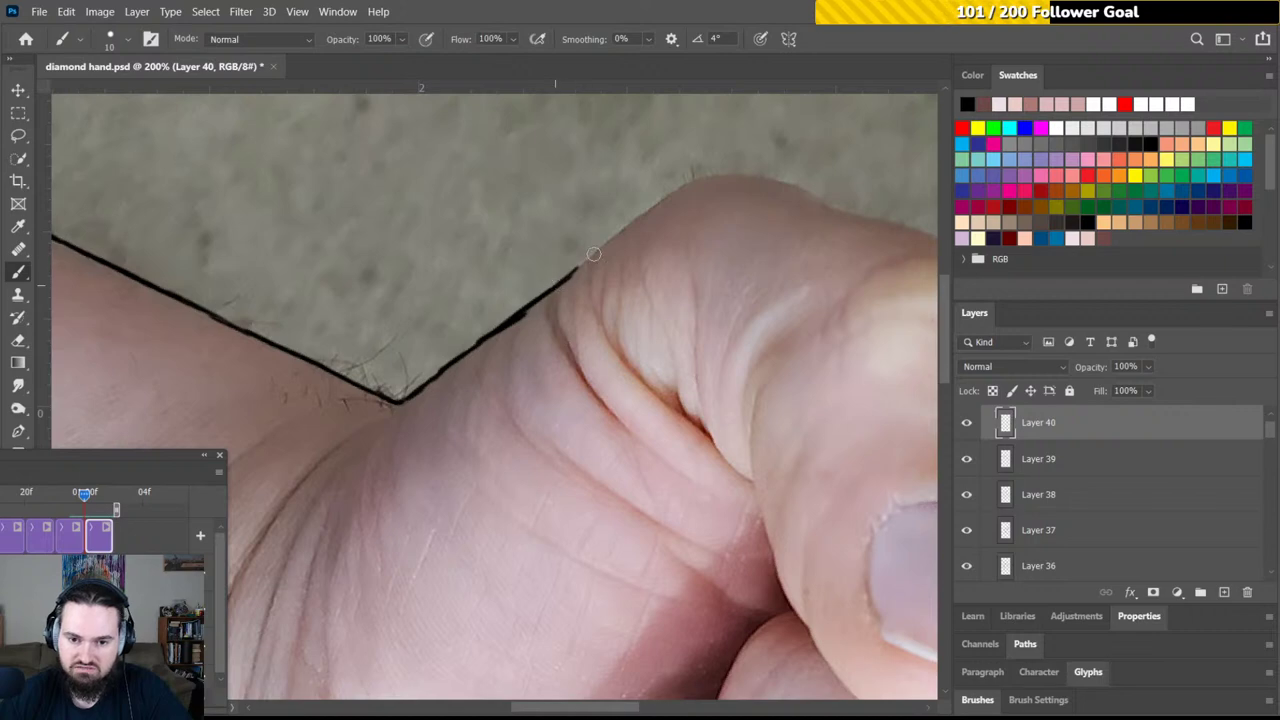
pyautogui.moveTo(556, 284)
pyautogui.mouseDown()
pyautogui.moveTo(669, 197)
pyautogui.moveTo(629, 227)
pyautogui.moveTo(676, 199)
pyautogui.mouseUp()
# Draw the curved contour around the thumb's lowest joint, join it to the existing outline and save the document
pyautogui.moveTo(691, 243); pyautogui.dragTo(526, 353)
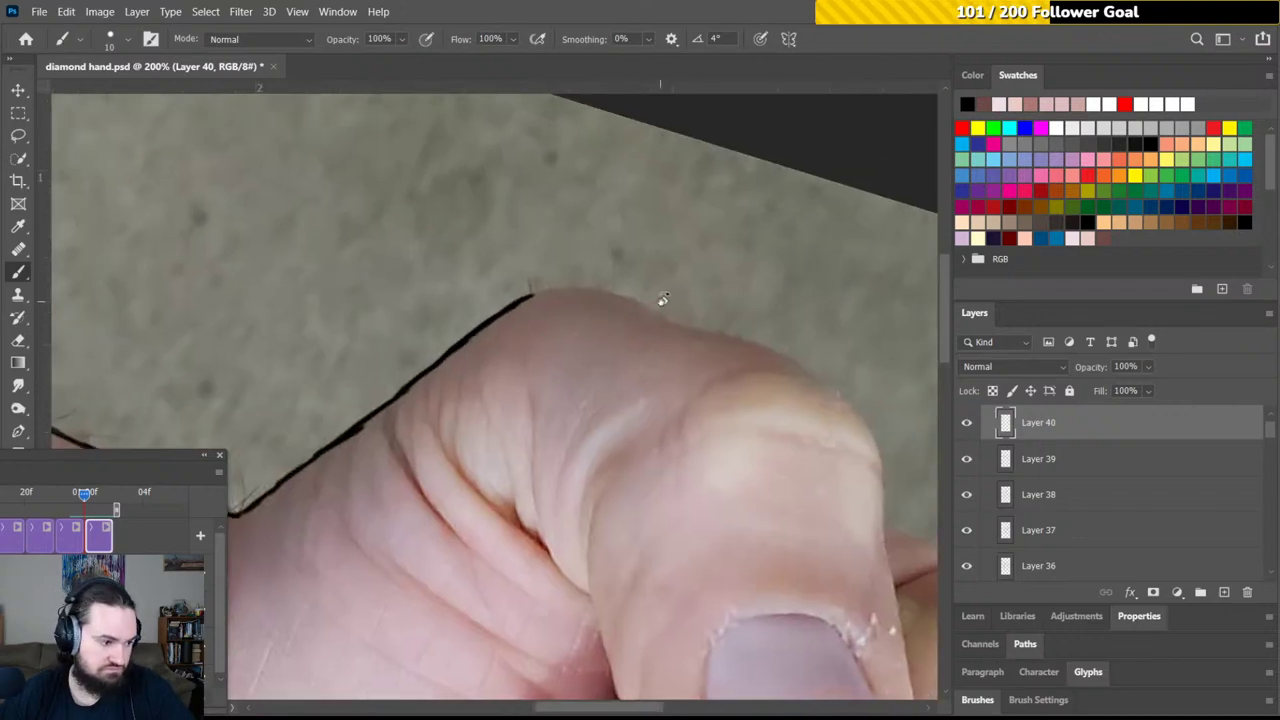
pyautogui.press('r')
pyautogui.moveTo(657, 277); pyautogui.dragTo(586, 283)
pyautogui.press('b')
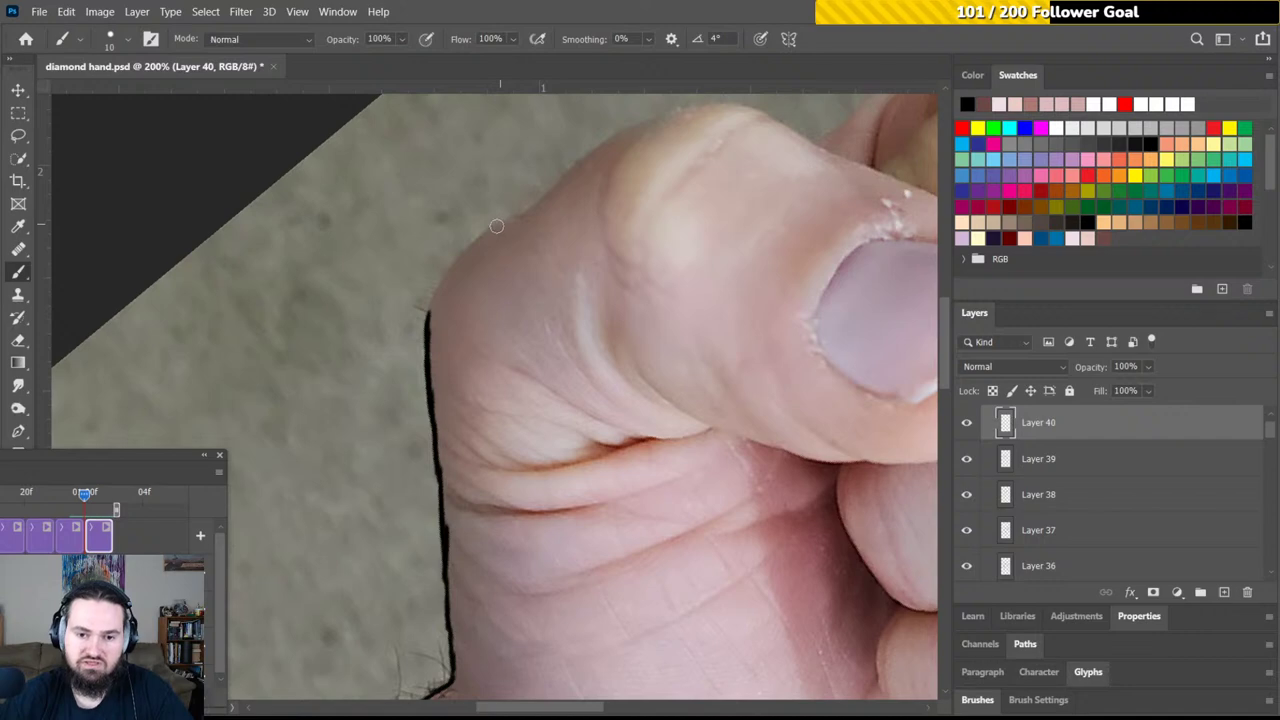
pyautogui.moveTo(497, 226); pyautogui.dragTo(460, 256)
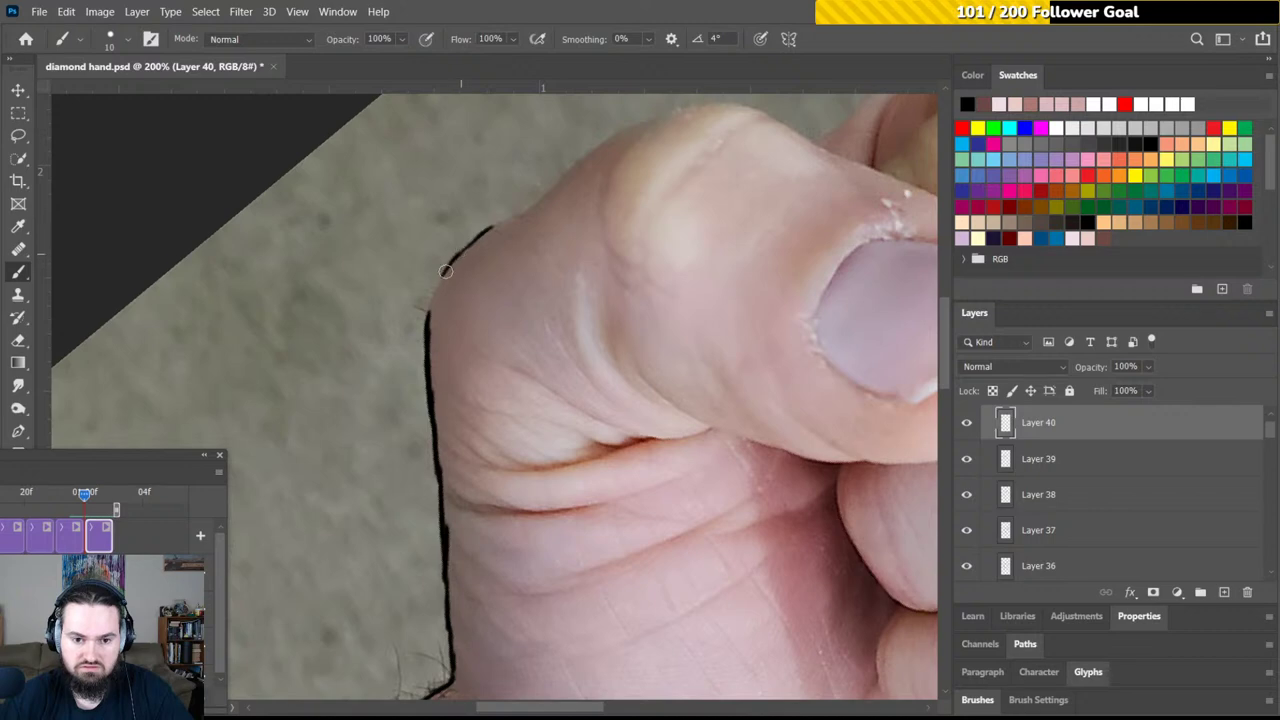
pyautogui.moveTo(446, 271); pyautogui.dragTo(426, 330)
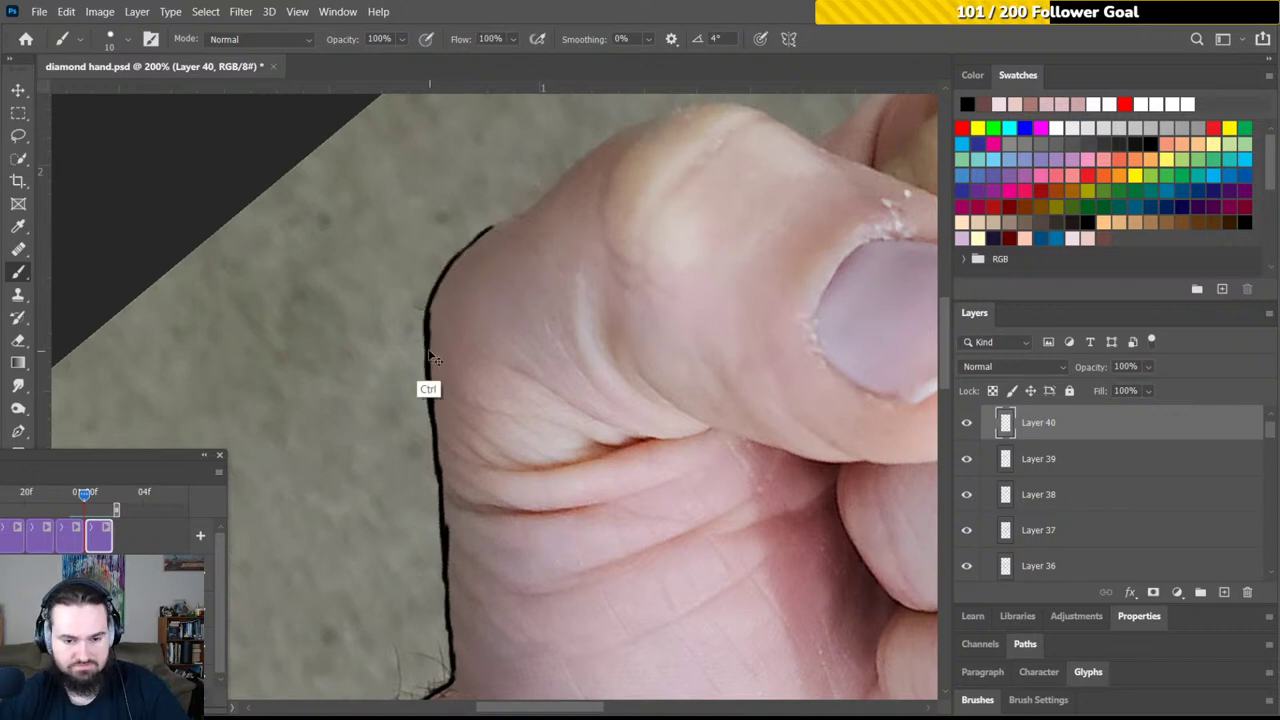
pyautogui.hotkey('ctrl', 's')
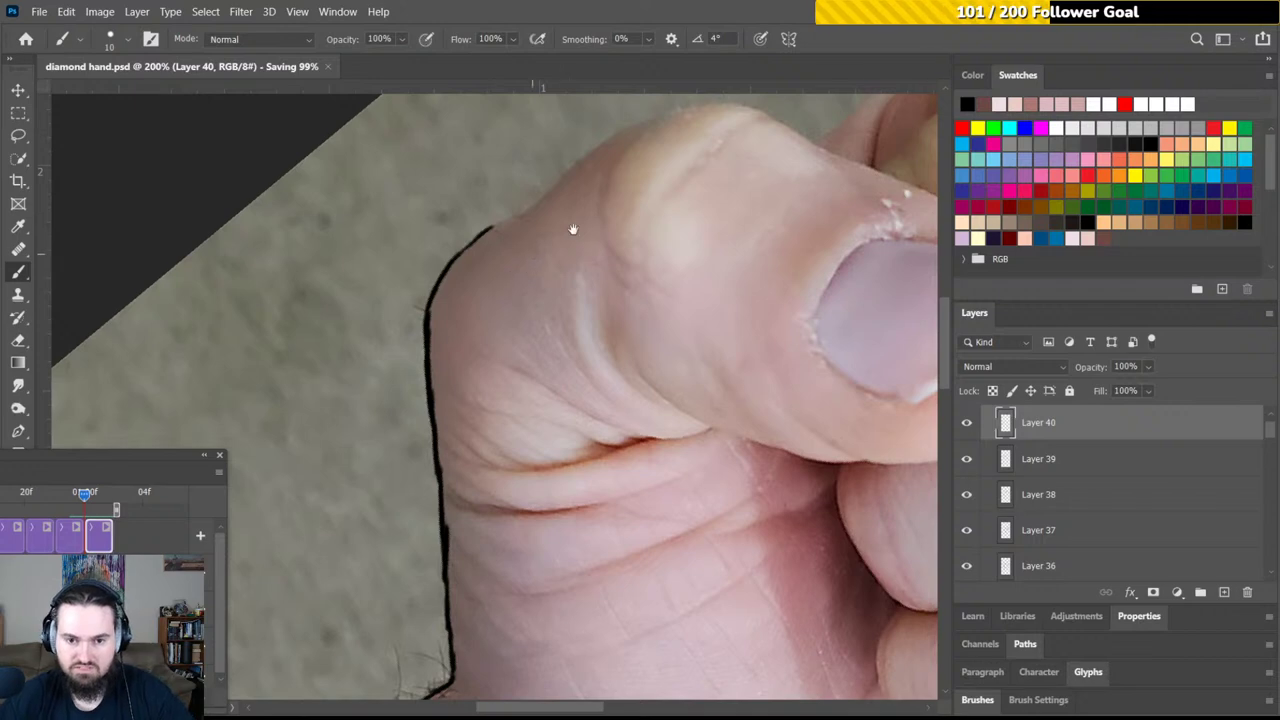
# Continue the thumb's outer contour from the lowest joint over the dip to the knuckle below the nail
pyautogui.moveTo(566, 211)
pyautogui.mouseDown()
pyautogui.moveTo(506, 306)
pyautogui.moveTo(478, 320)
pyautogui.mouseUp()
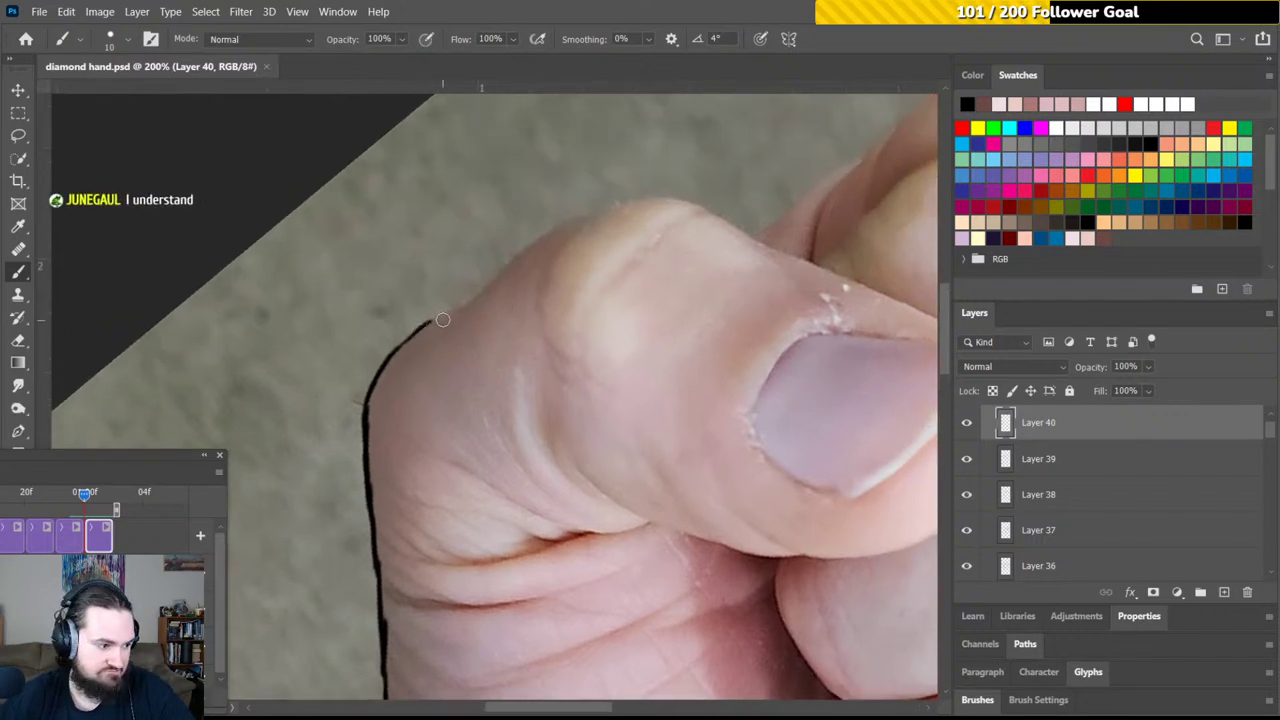
pyautogui.moveTo(422, 326)
pyautogui.mouseDown()
pyautogui.moveTo(545, 234)
pyautogui.moveTo(584, 214)
pyautogui.moveTo(558, 227)
pyautogui.moveTo(599, 225)
pyautogui.mouseUp()
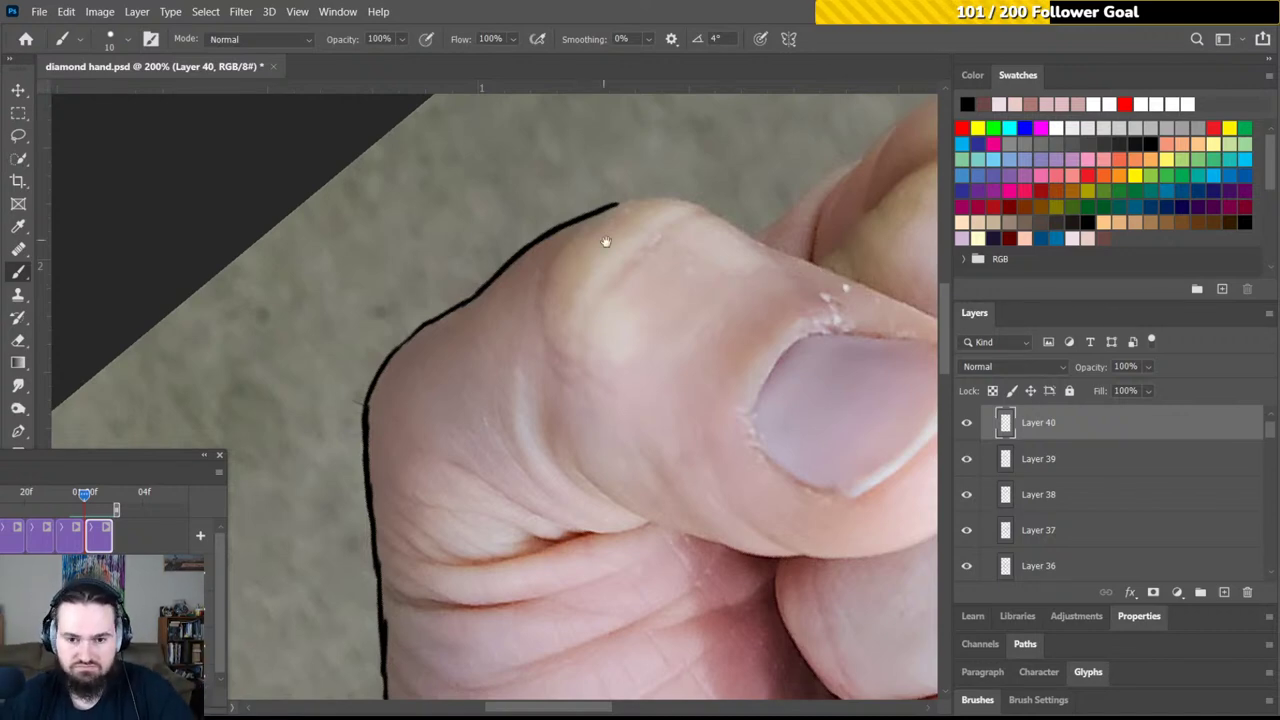
pyautogui.moveTo(560, 266); pyautogui.dragTo(514, 314)
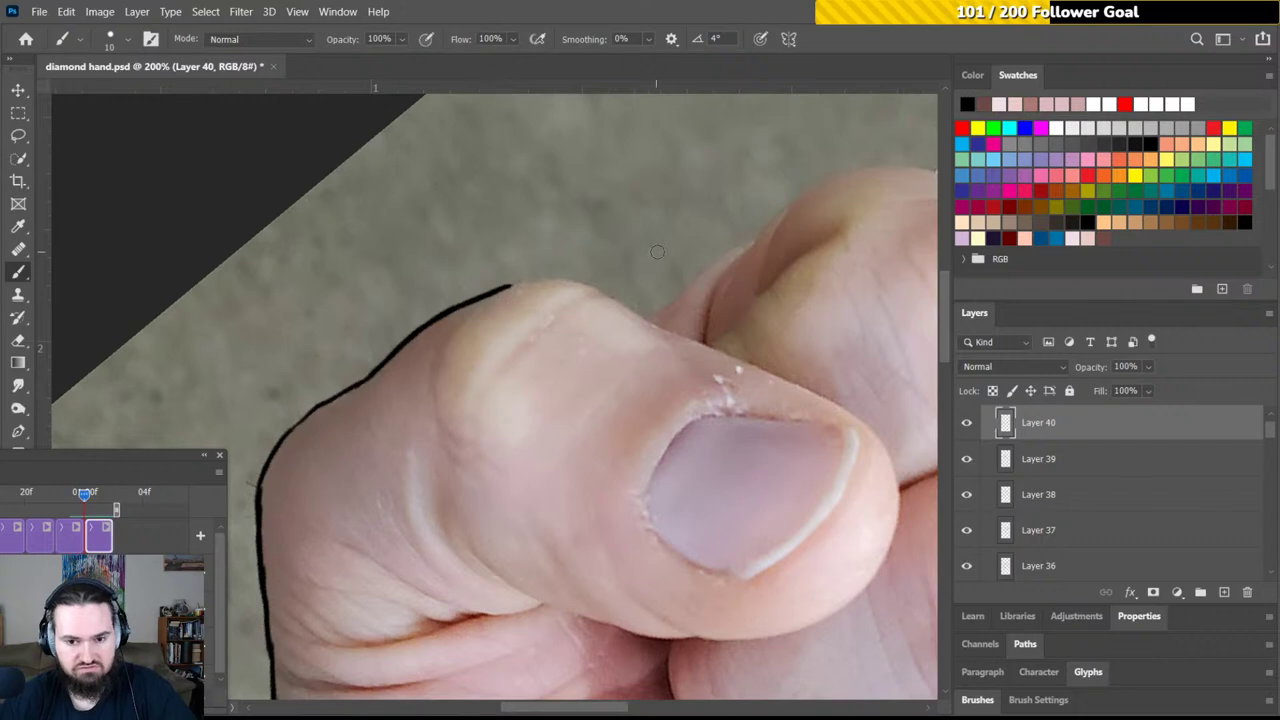
pyautogui.press('r')
pyautogui.moveTo(657, 251)
pyautogui.mouseDown()
pyautogui.moveTo(613, 209)
pyautogui.moveTo(538, 223)
pyautogui.moveTo(467, 250)
pyautogui.moveTo(415, 318)
pyautogui.mouseUp()
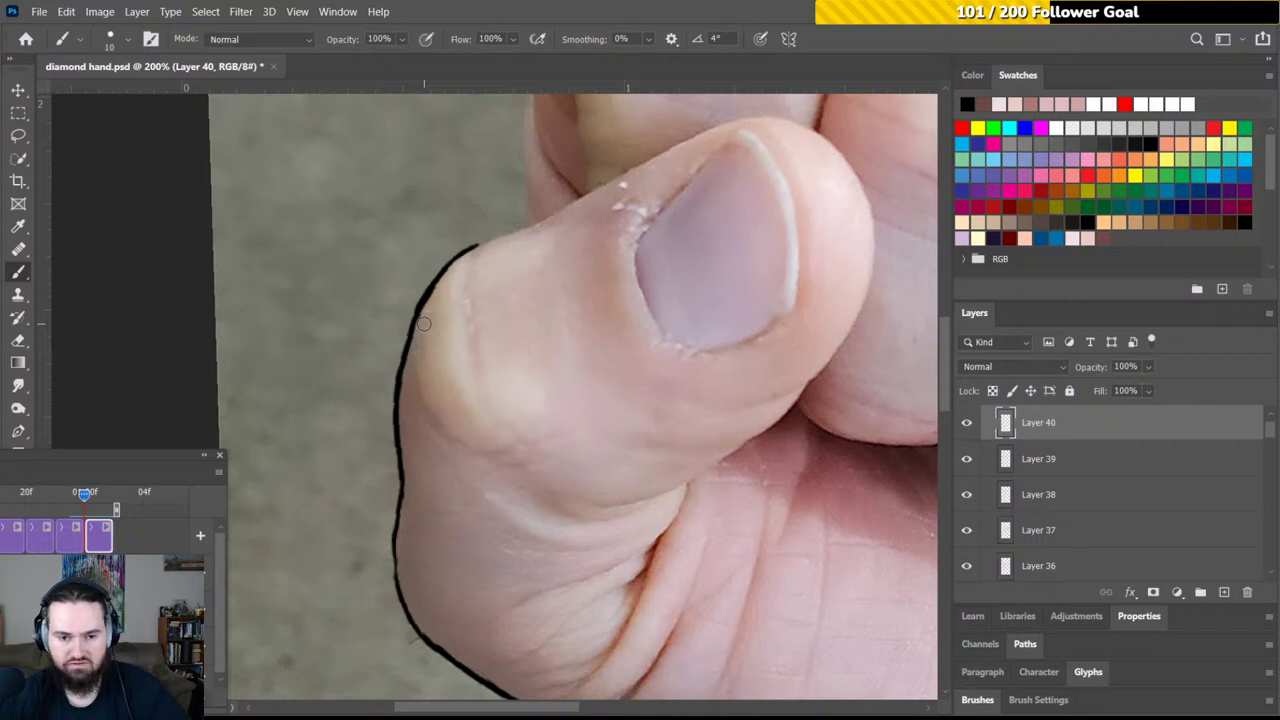
pyautogui.moveTo(514, 266); pyautogui.dragTo(497, 318)
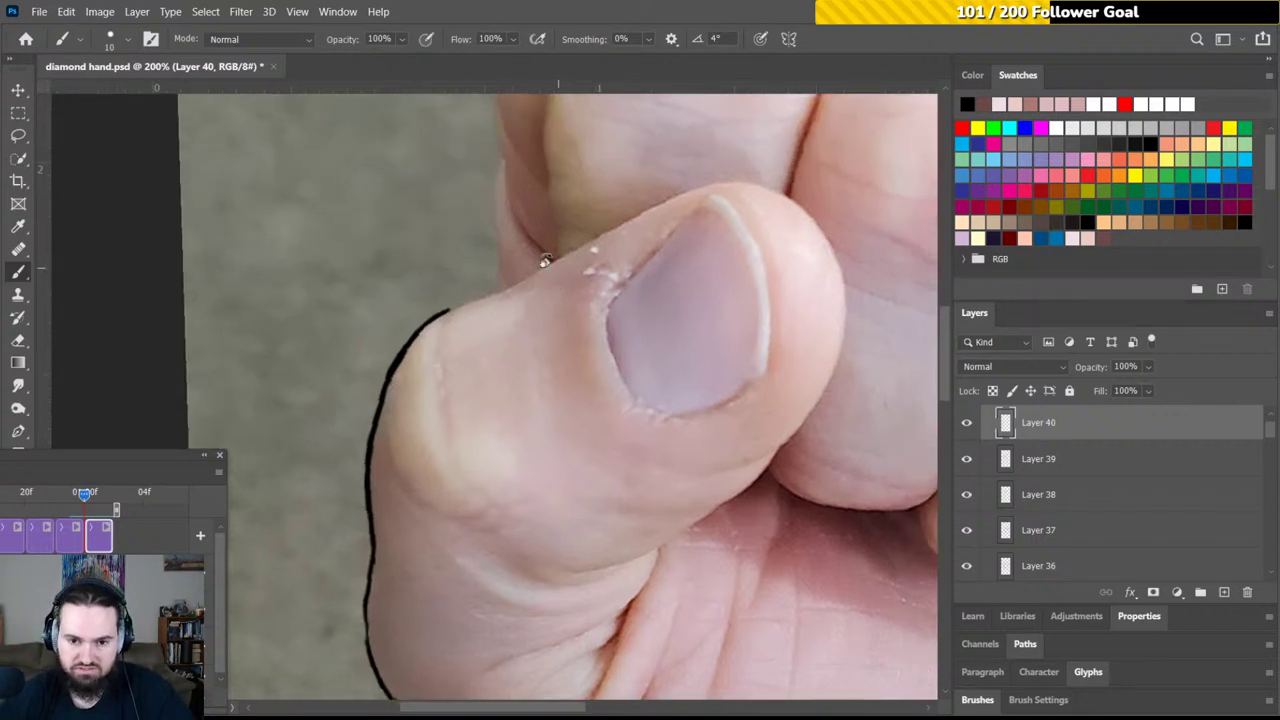
# Extend the black brush outline on Layer 40 from the thumb's knuckle along its outer edge and up beside the nail
pyautogui.press('r')
pyautogui.moveTo(543, 263)
pyautogui.mouseDown()
pyautogui.moveTo(513, 262)
pyautogui.moveTo(425, 332)
pyautogui.moveTo(440, 316)
pyautogui.mouseUp()
pyautogui.press('b')
pyautogui.moveTo(412, 346); pyautogui.dragTo(399, 355)
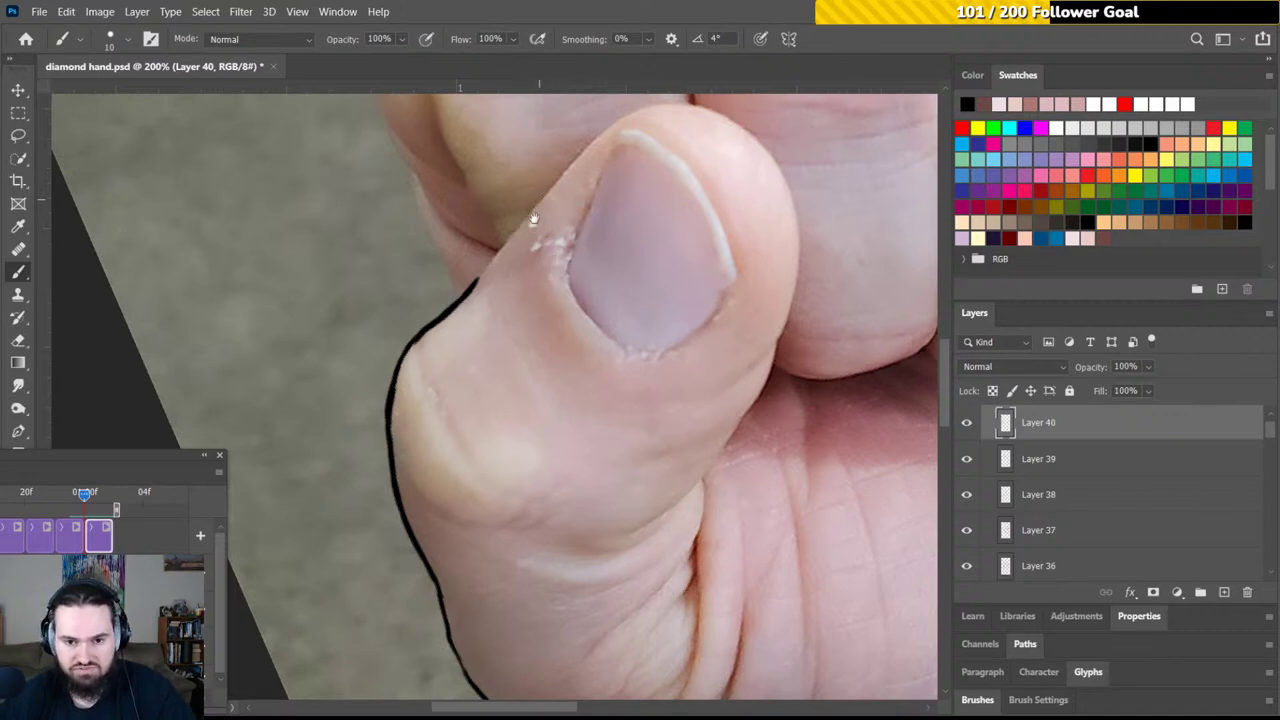
pyautogui.moveTo(534, 218); pyautogui.dragTo(480, 326)
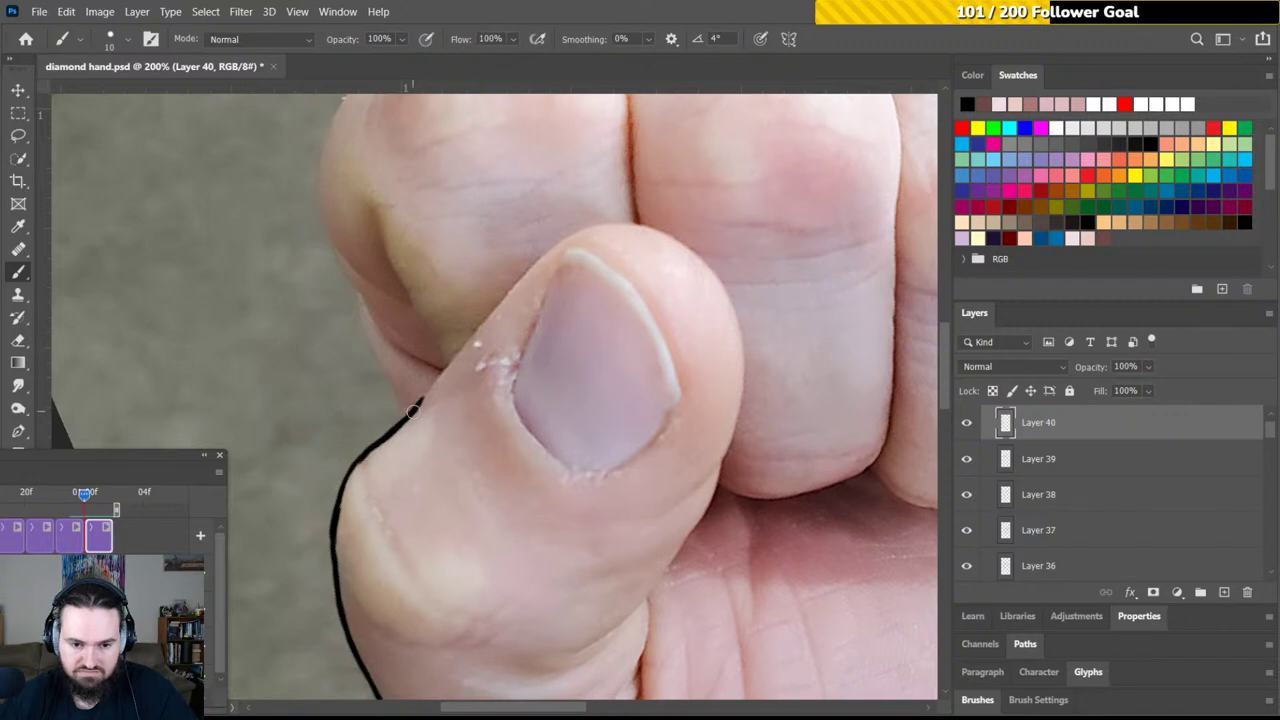
pyautogui.moveTo(412, 412)
pyautogui.mouseDown()
pyautogui.moveTo(551, 245)
pyautogui.moveTo(521, 280)
pyautogui.moveTo(556, 242)
pyautogui.moveTo(594, 229)
pyautogui.moveTo(562, 238)
pyautogui.moveTo(593, 229)
pyautogui.moveTo(576, 232)
pyautogui.moveTo(614, 223)
pyautogui.moveTo(635, 238)
pyautogui.moveTo(566, 242)
pyautogui.moveTo(512, 277)
pyautogui.mouseUp()
# Continue the black outline from beside the nail over the first part of the thumb tip
pyautogui.press('r')
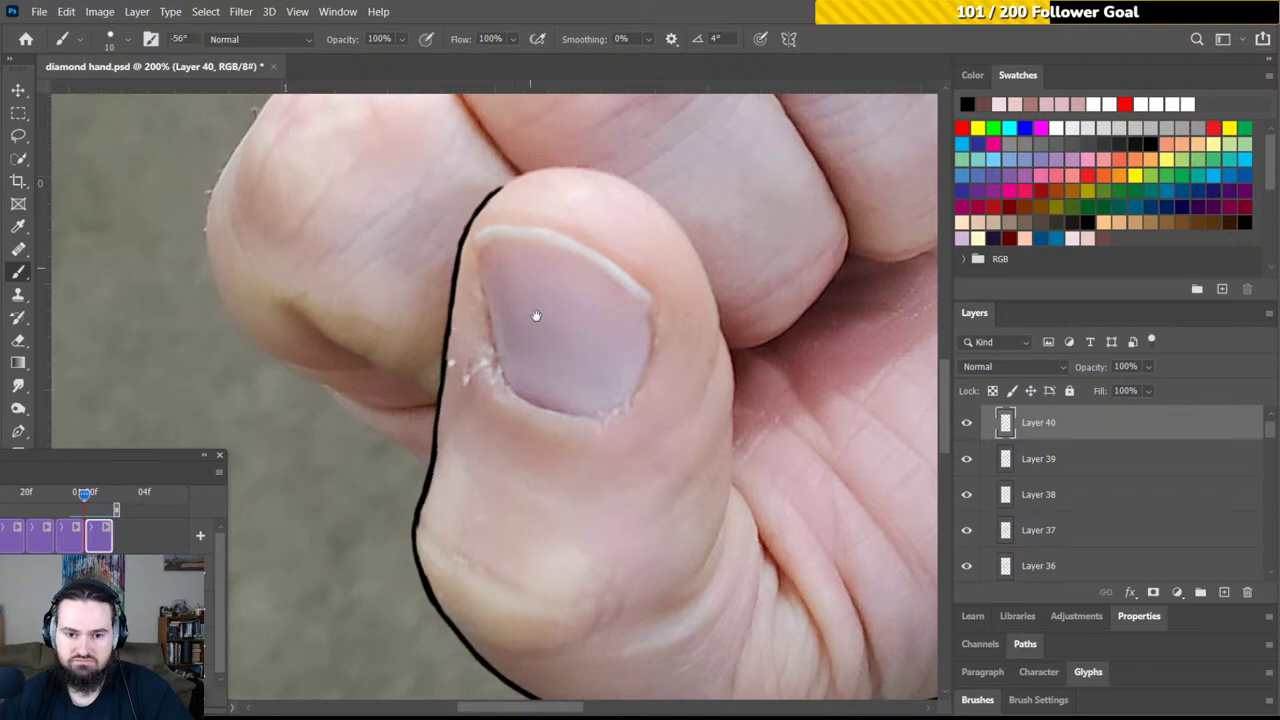
pyautogui.scroll(5, 543, 357)
pyautogui.press('r')
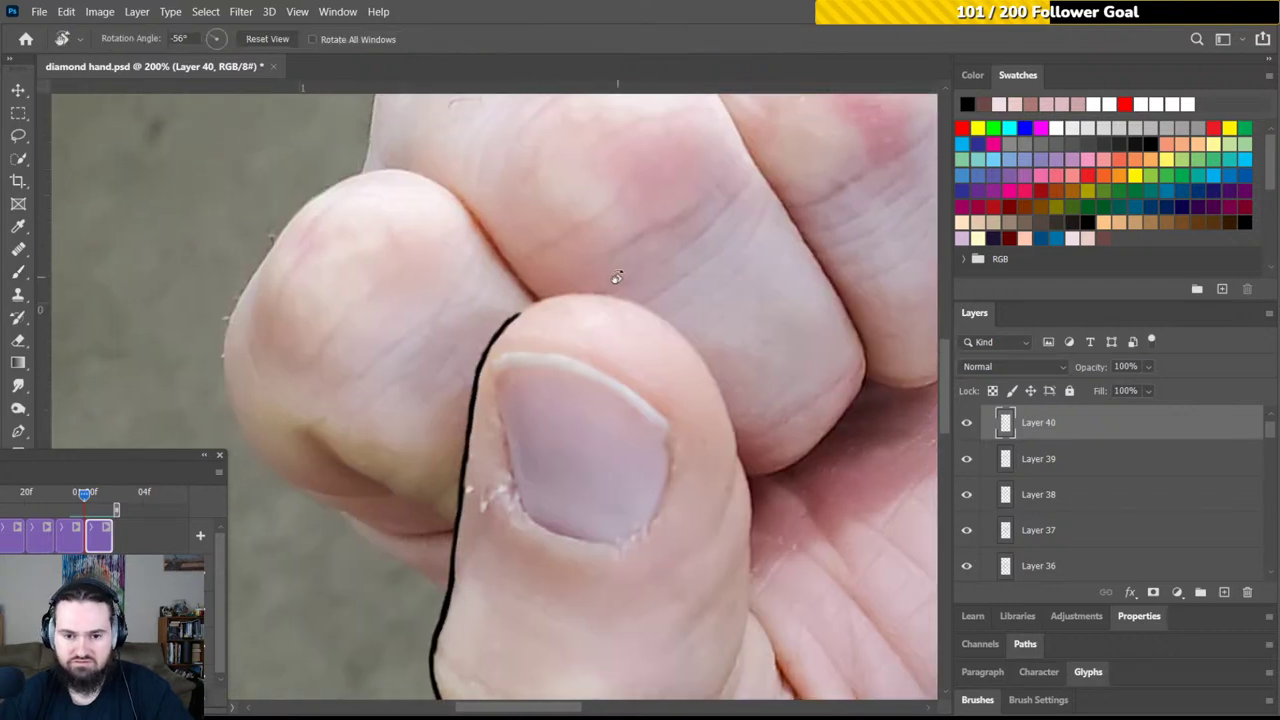
pyautogui.moveTo(614, 277)
pyautogui.mouseDown()
pyautogui.moveTo(577, 257)
pyautogui.moveTo(555, 262)
pyautogui.mouseUp()
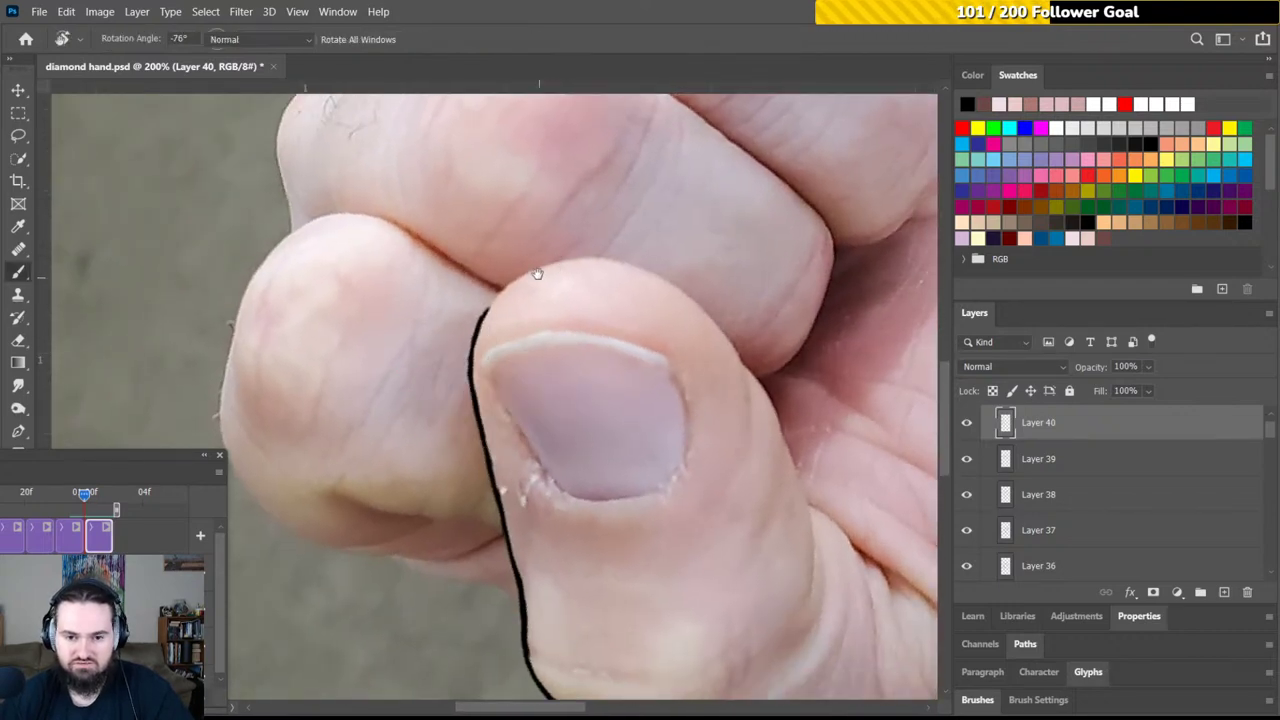
pyautogui.scroll(1, 550, 275)
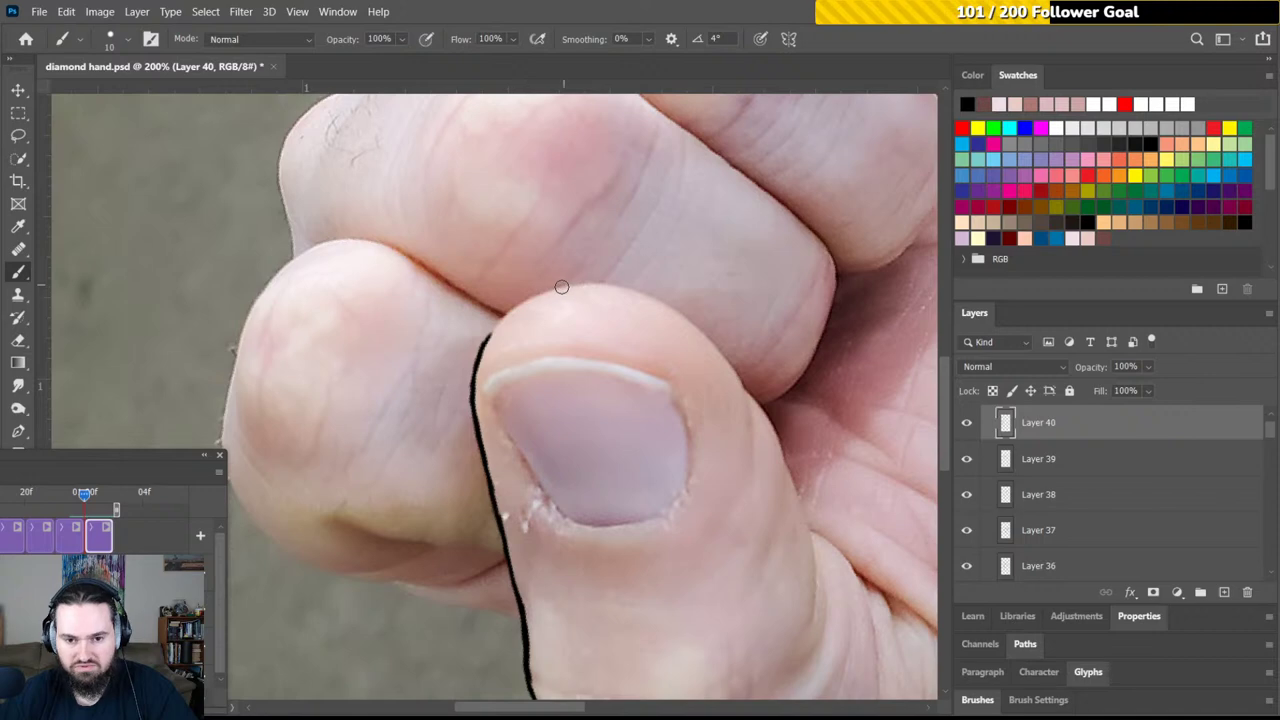
pyautogui.moveTo(566, 285)
pyautogui.mouseDown()
pyautogui.moveTo(506, 312)
pyautogui.moveTo(478, 350)
pyautogui.mouseUp()
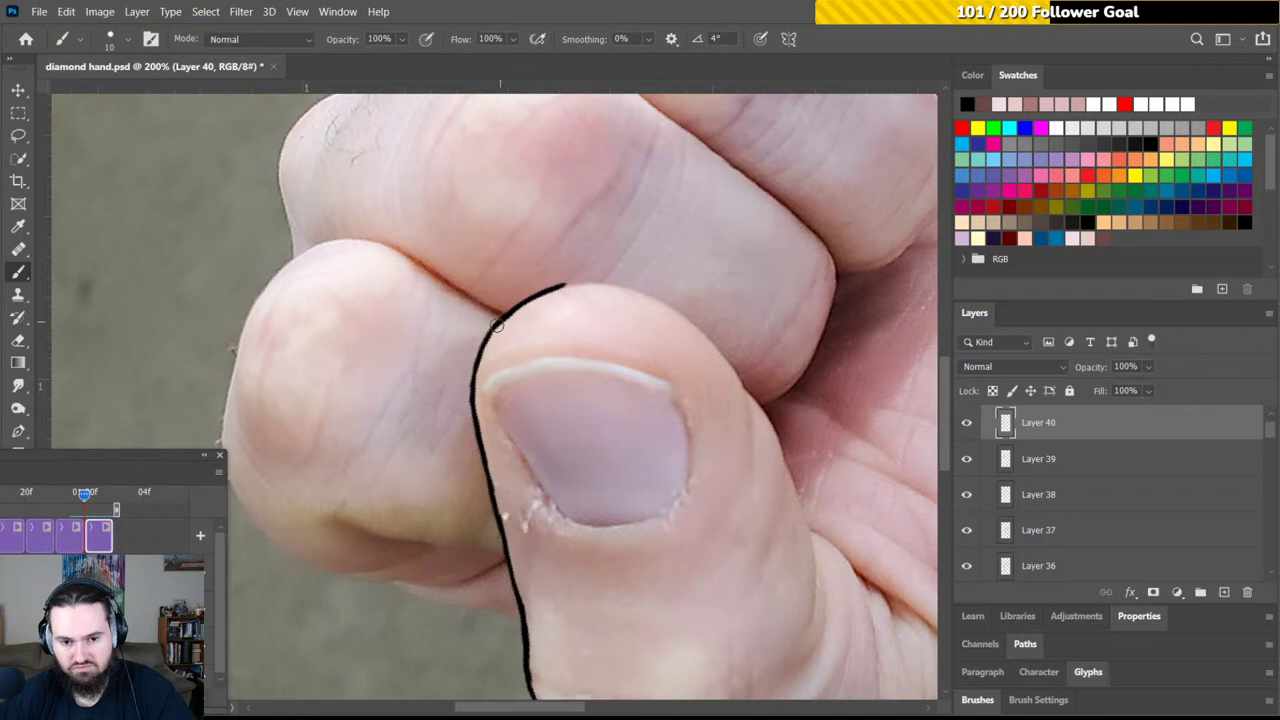
# Trace the rest of the rounded thumb tip with the brush, carrying the outline onto the thumb's inner edge
pyautogui.press('r')
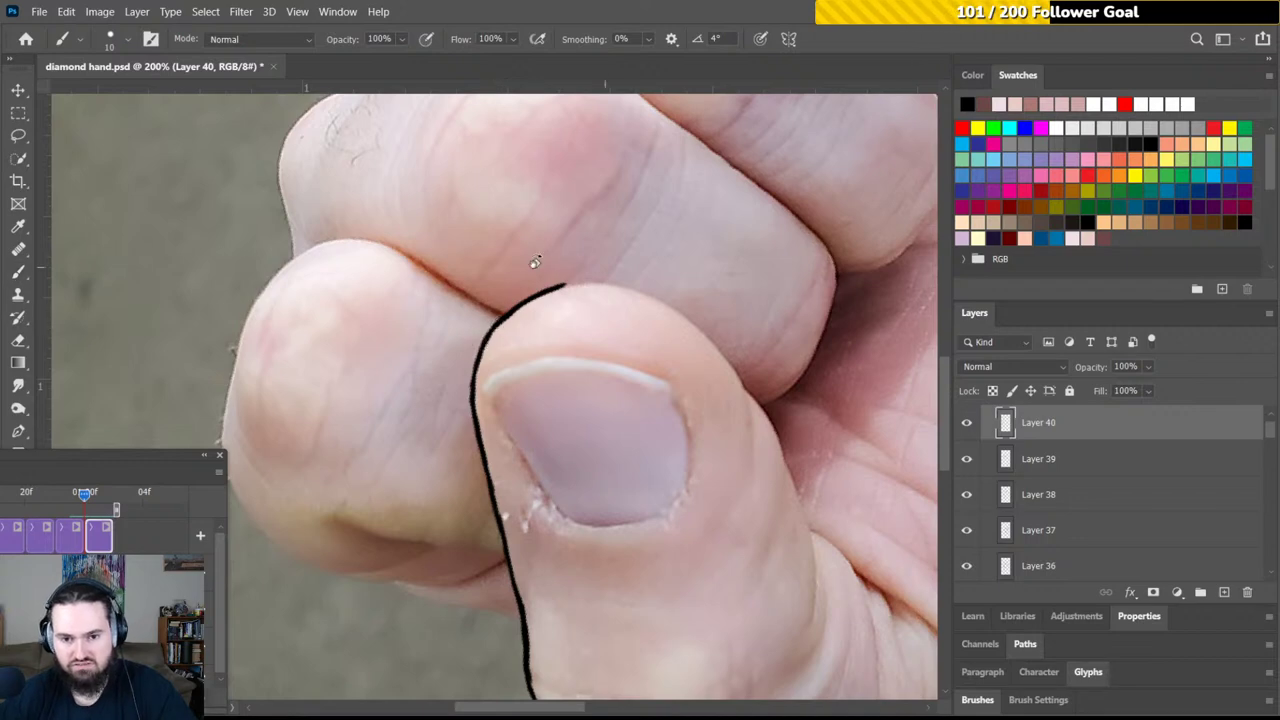
pyautogui.moveTo(534, 263)
pyautogui.mouseDown()
pyautogui.moveTo(491, 274)
pyautogui.moveTo(526, 297)
pyautogui.mouseUp()
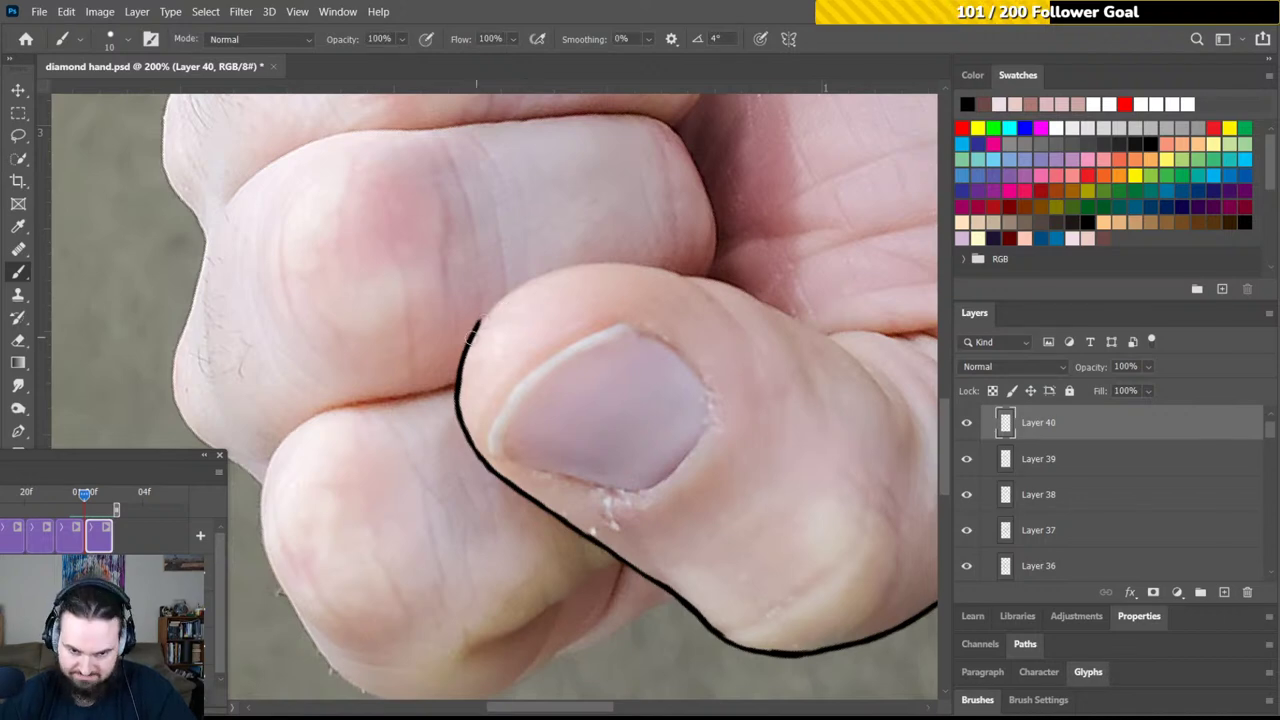
pyautogui.moveTo(472, 336)
pyautogui.mouseDown()
pyautogui.moveTo(531, 278)
pyautogui.moveTo(498, 300)
pyautogui.moveTo(604, 261)
pyautogui.moveTo(566, 268)
pyautogui.moveTo(595, 263)
pyautogui.moveTo(555, 240)
pyautogui.moveTo(520, 271)
pyautogui.mouseUp()
pyautogui.press('r')
pyautogui.press('b')
pyautogui.scroll(2, 543, 323)
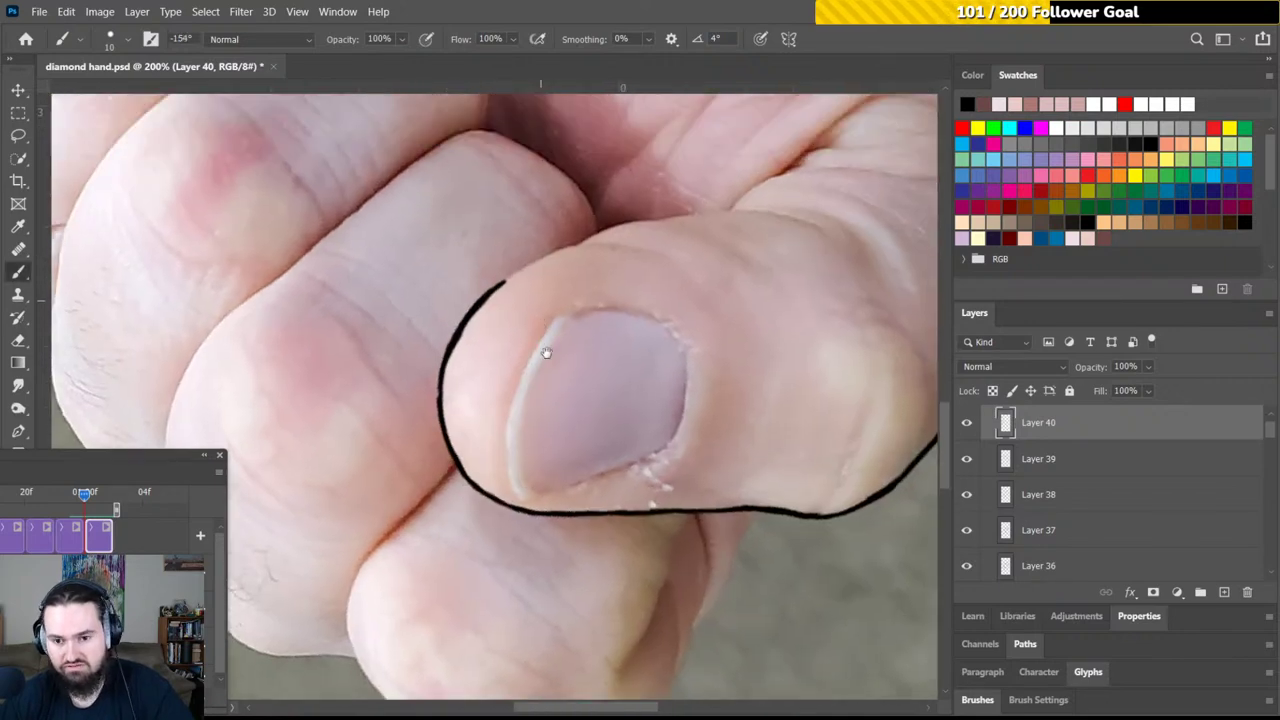
pyautogui.scroll(2, 540, 335)
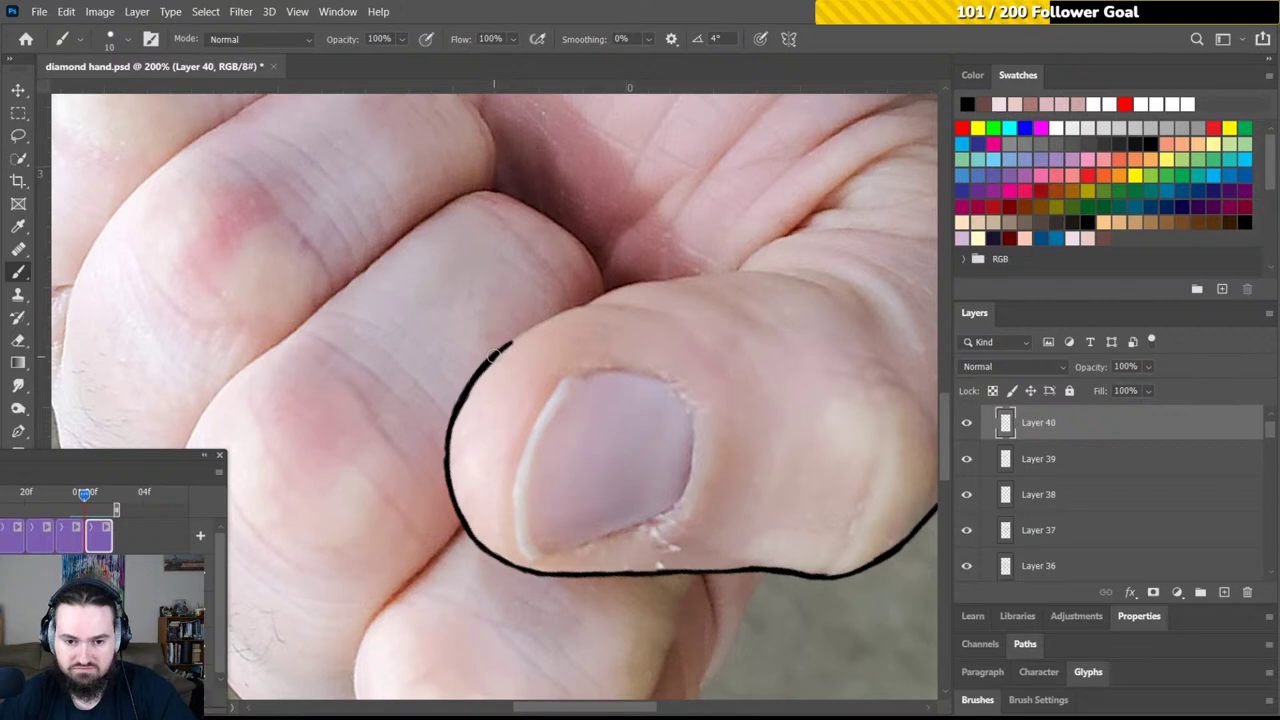
pyautogui.moveTo(497, 350)
pyautogui.mouseDown()
pyautogui.moveTo(592, 300)
pyautogui.moveTo(530, 312)
pyautogui.mouseUp()
# Touch up the line's end with the Eraser, and brush the thumb's inner edge from the tip to the joint crease
pyautogui.press('r')
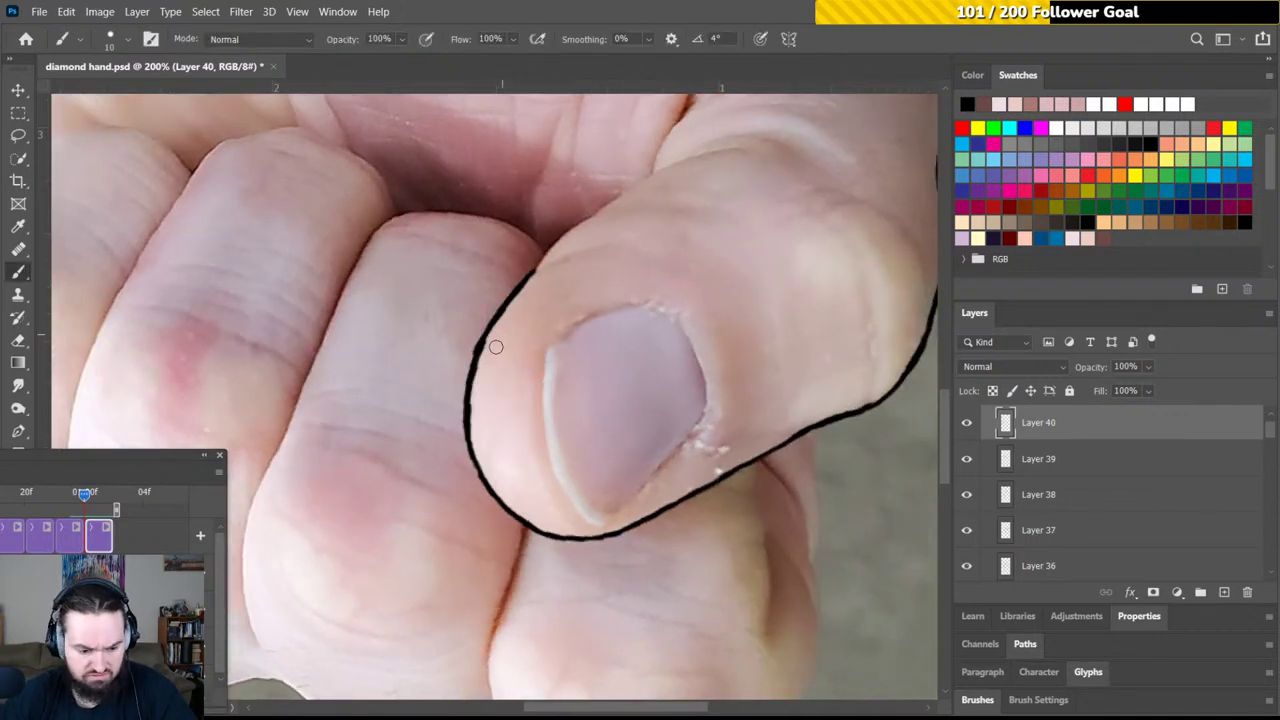
pyautogui.press('e')
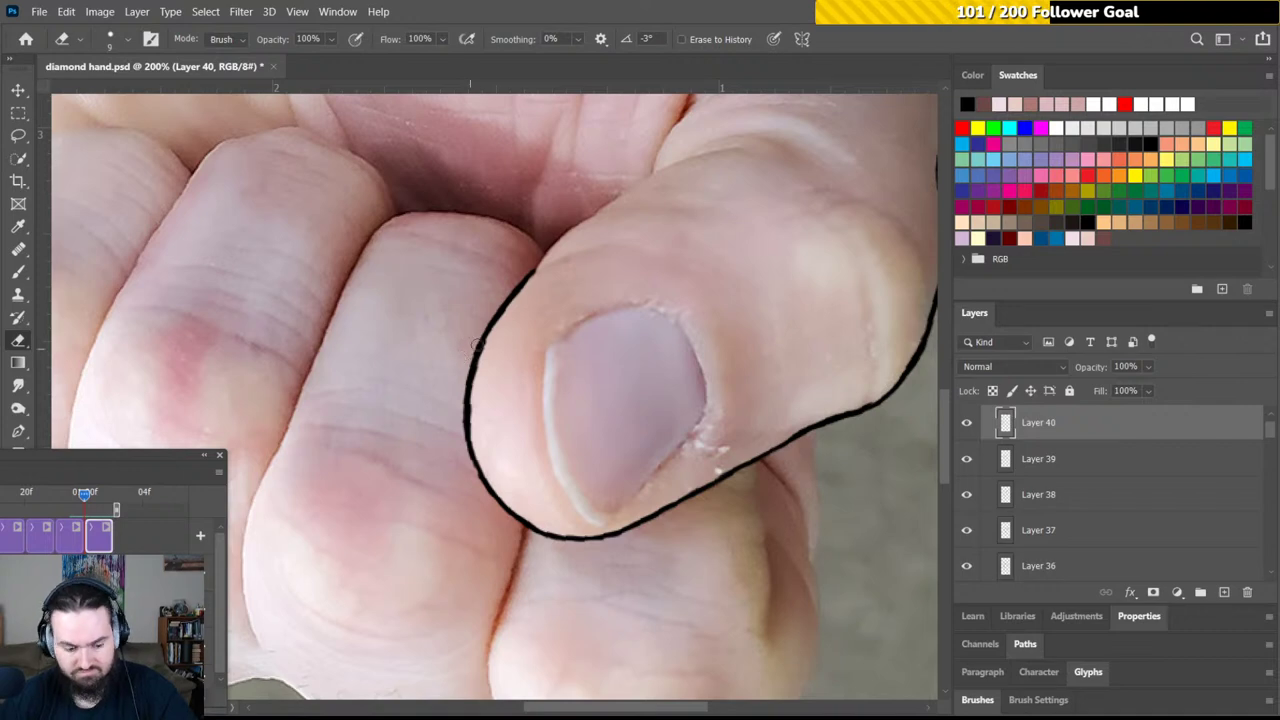
pyautogui.moveTo(535, 301); pyautogui.dragTo(509, 367)
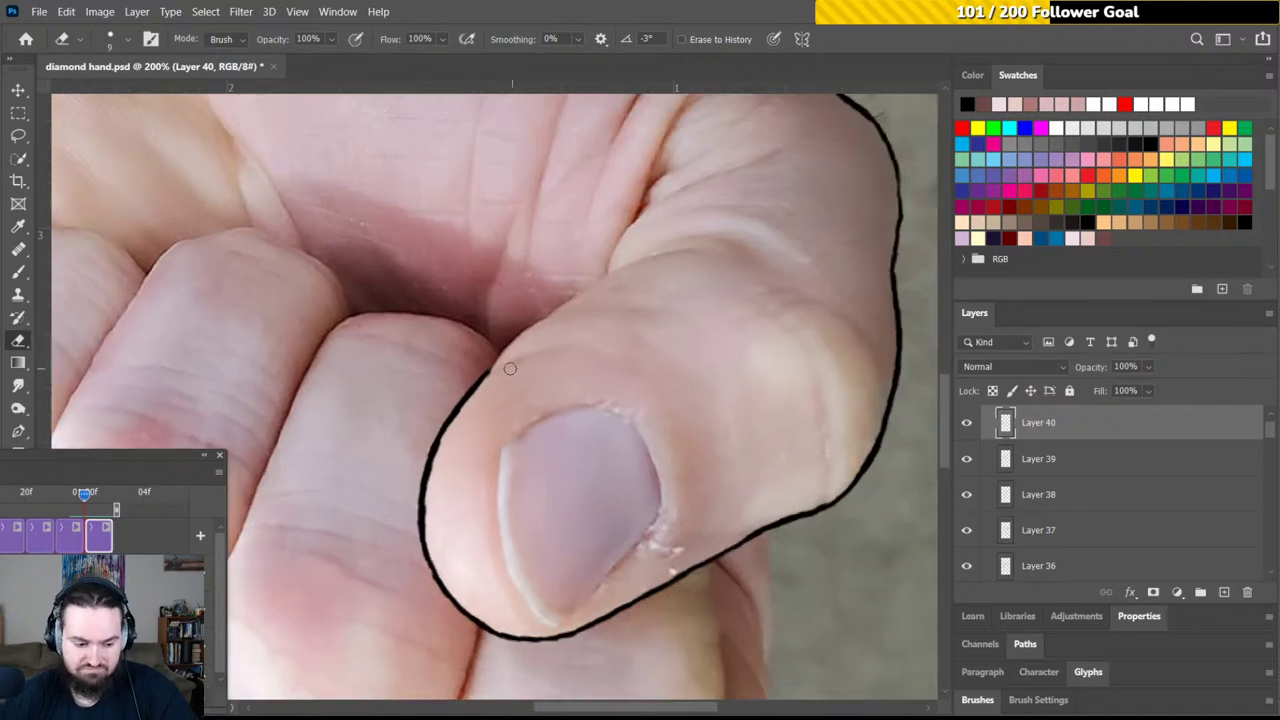
pyautogui.moveTo(509, 365)
pyautogui.mouseDown()
pyautogui.moveTo(504, 345)
pyautogui.moveTo(524, 331)
pyautogui.mouseUp()
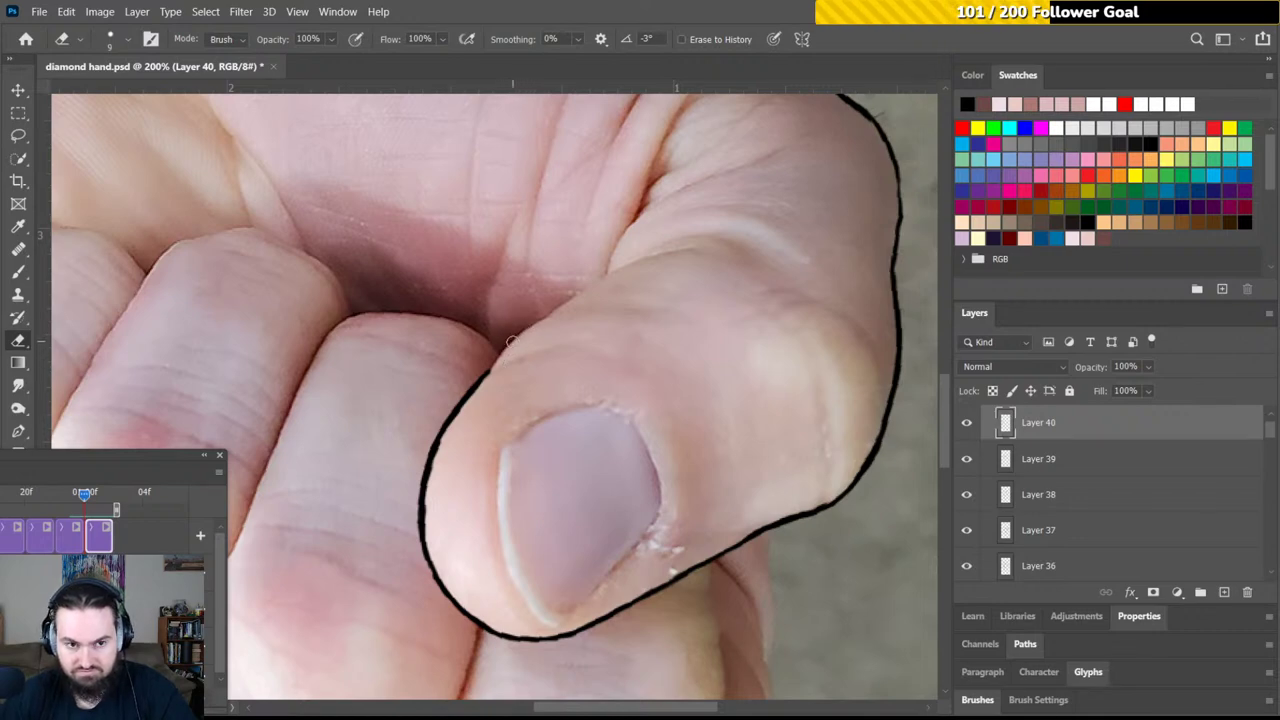
pyautogui.press('b')
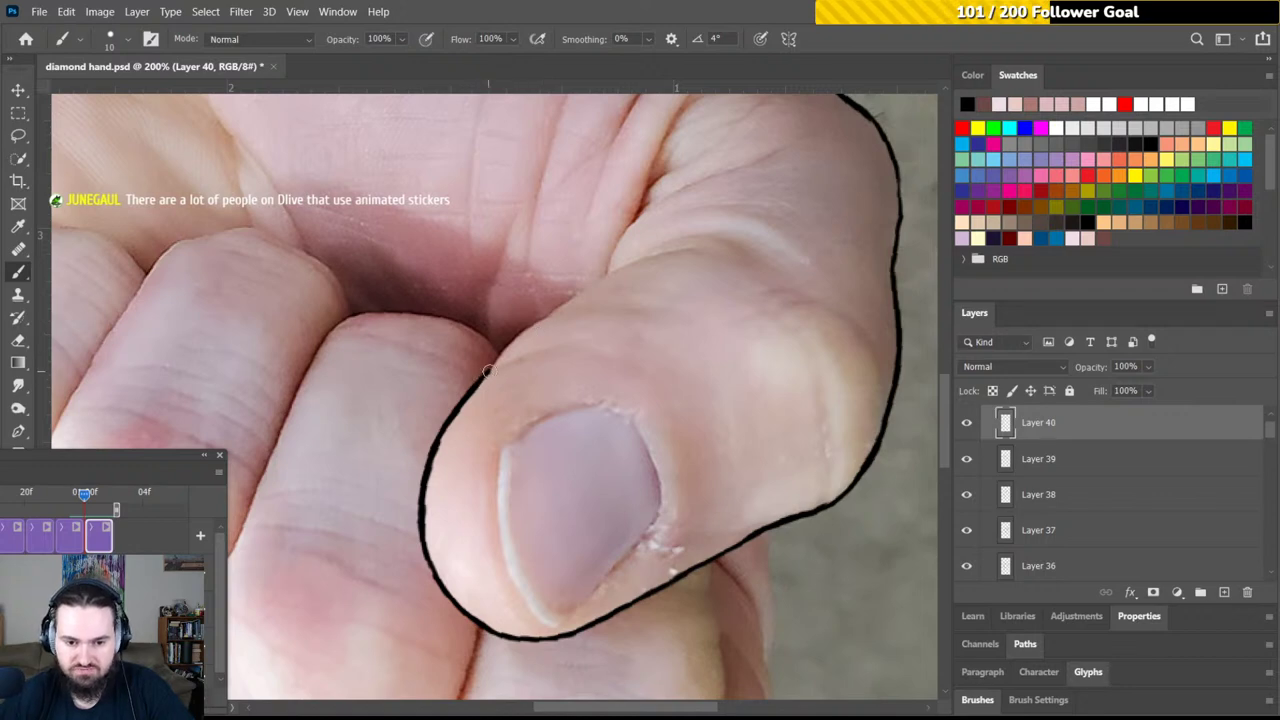
pyautogui.moveTo(481, 377)
pyautogui.mouseDown()
pyautogui.moveTo(578, 291)
pyautogui.moveTo(603, 288)
pyautogui.moveTo(563, 303)
pyautogui.moveTo(683, 246)
pyautogui.mouseUp()
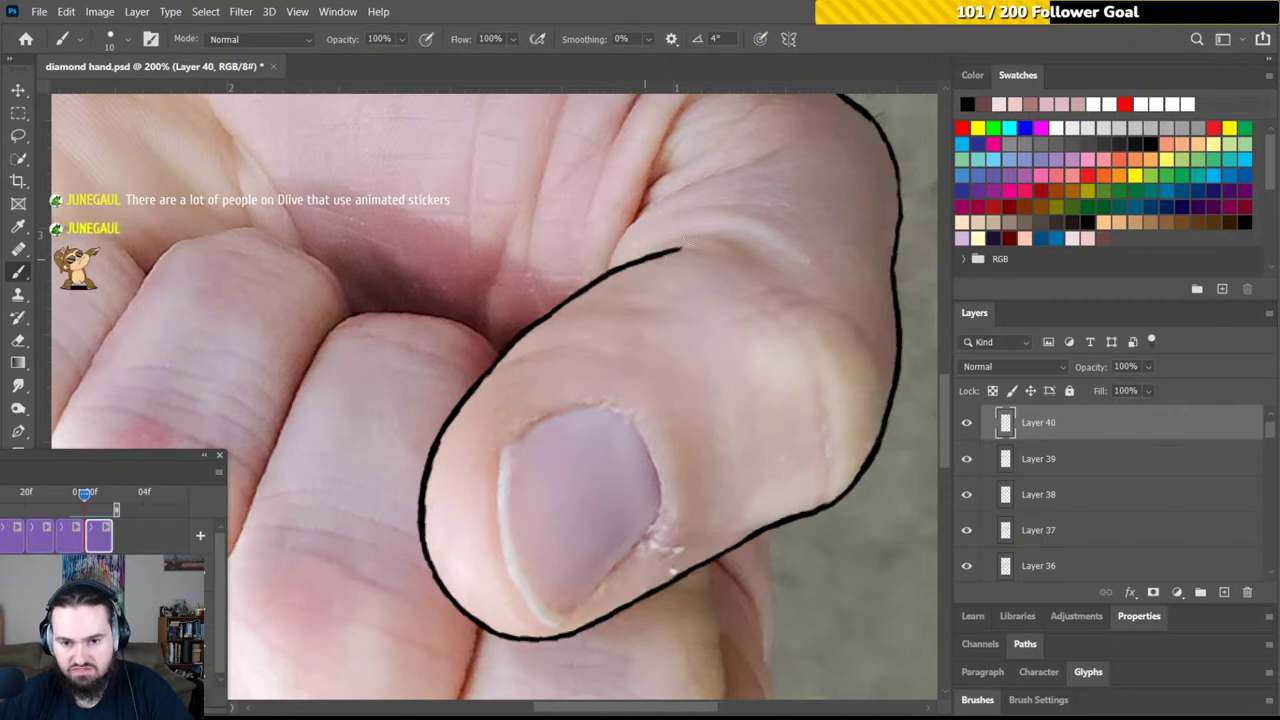
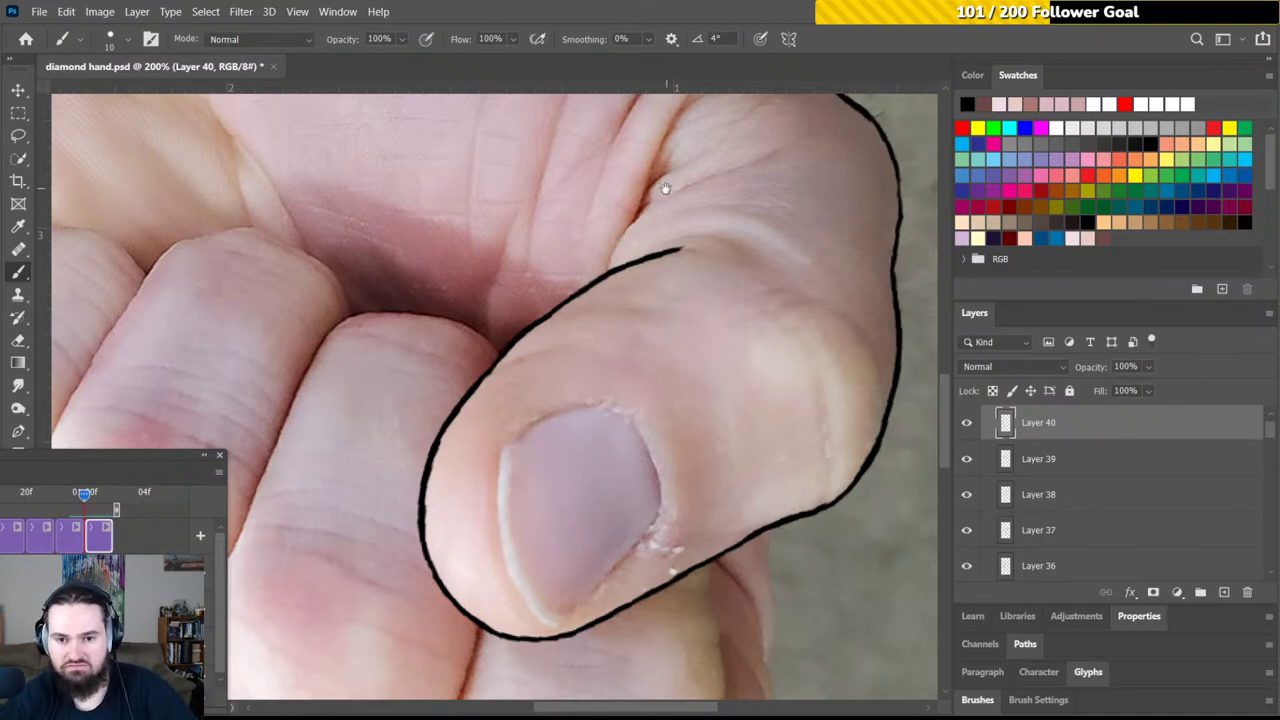
# Draw the crease lines between the palm and the thumb's base joint with the brush, and save the document
pyautogui.moveTo(666, 152); pyautogui.dragTo(629, 306)
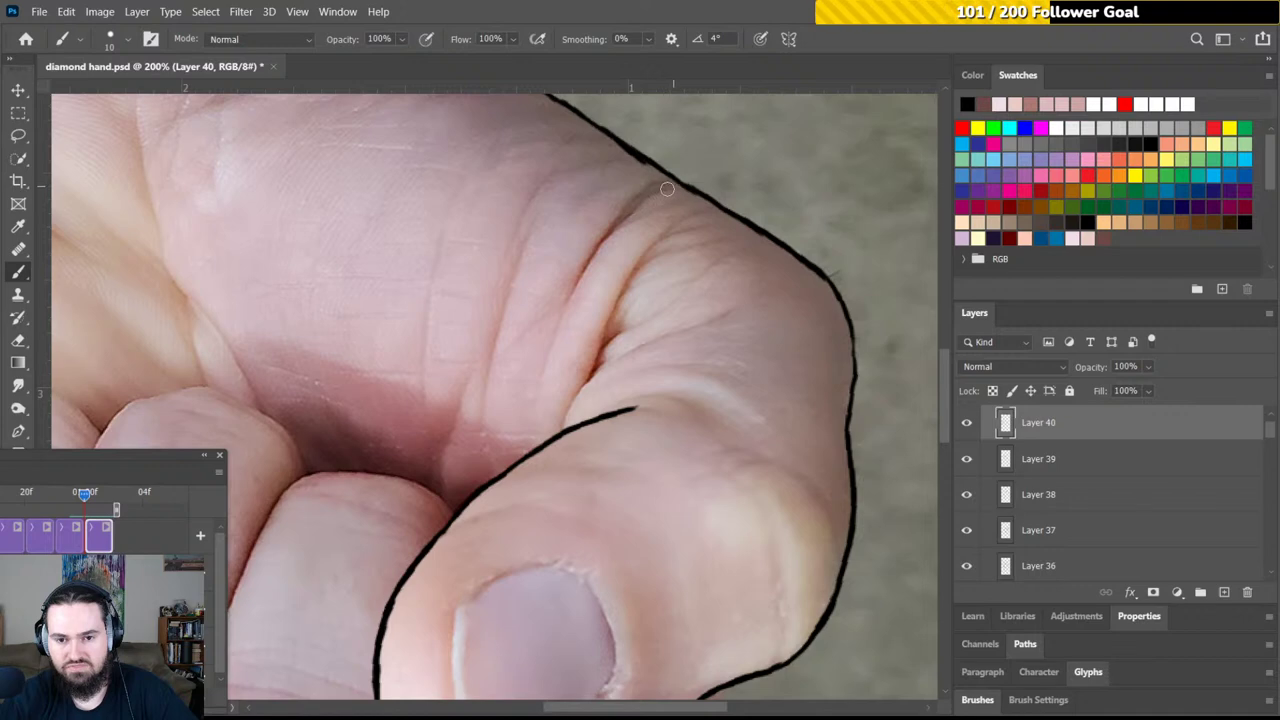
pyautogui.moveTo(665, 189)
pyautogui.mouseDown()
pyautogui.moveTo(593, 257)
pyautogui.moveTo(570, 306)
pyautogui.mouseUp()
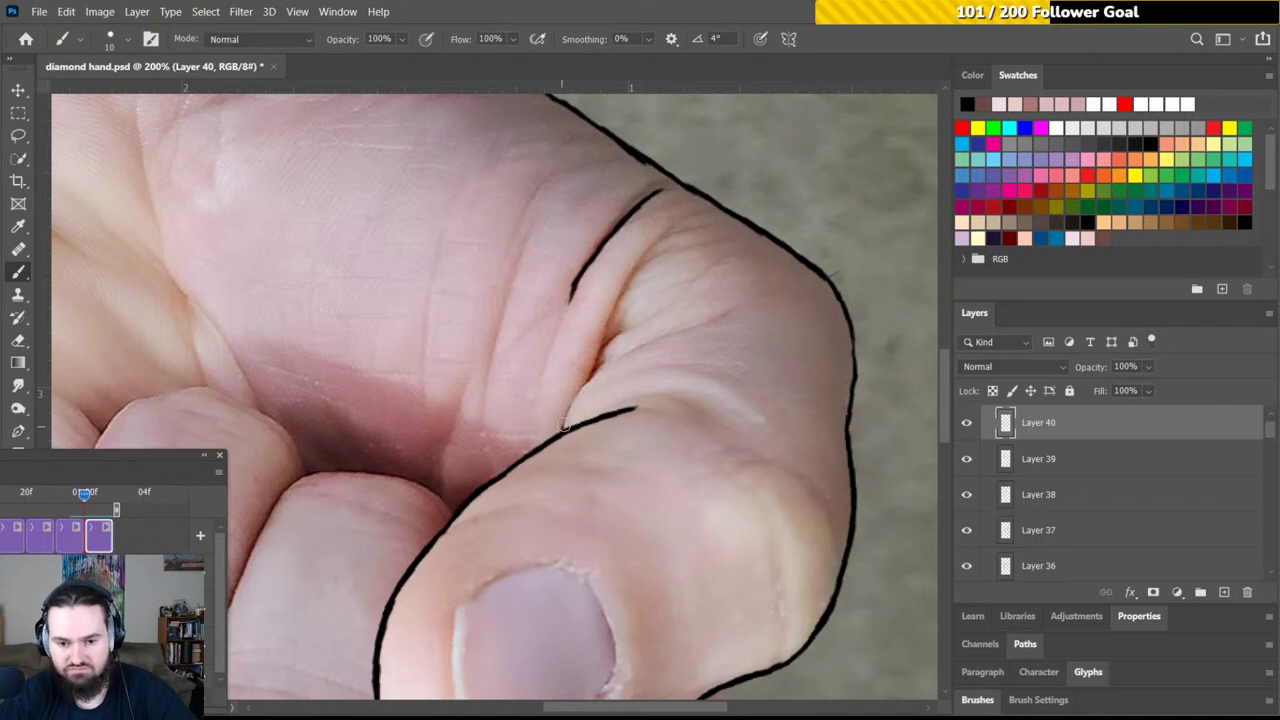
pyautogui.moveTo(564, 426)
pyautogui.mouseDown()
pyautogui.moveTo(608, 340)
pyautogui.moveTo(601, 351)
pyautogui.moveTo(633, 322)
pyautogui.moveTo(605, 342)
pyautogui.moveTo(610, 323)
pyautogui.moveTo(603, 347)
pyautogui.moveTo(653, 242)
pyautogui.moveTo(631, 277)
pyautogui.moveTo(656, 242)
pyautogui.mouseUp()
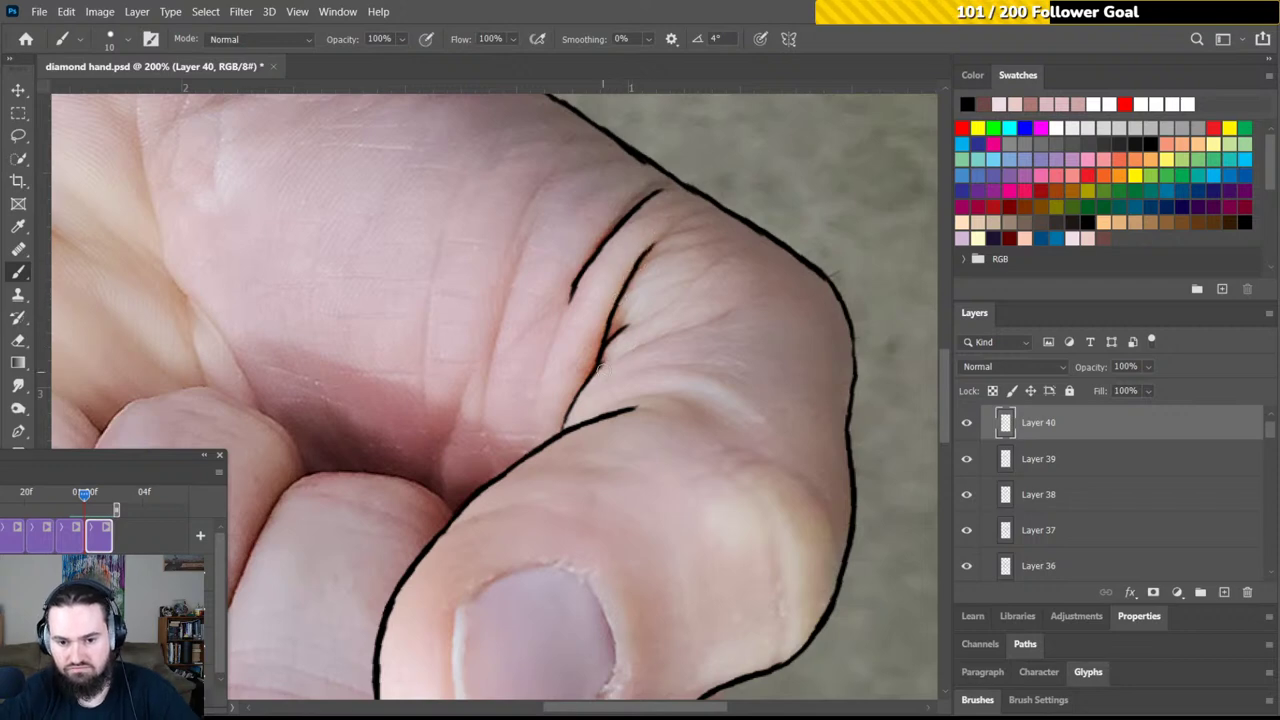
pyautogui.moveTo(601, 370); pyautogui.dragTo(636, 350)
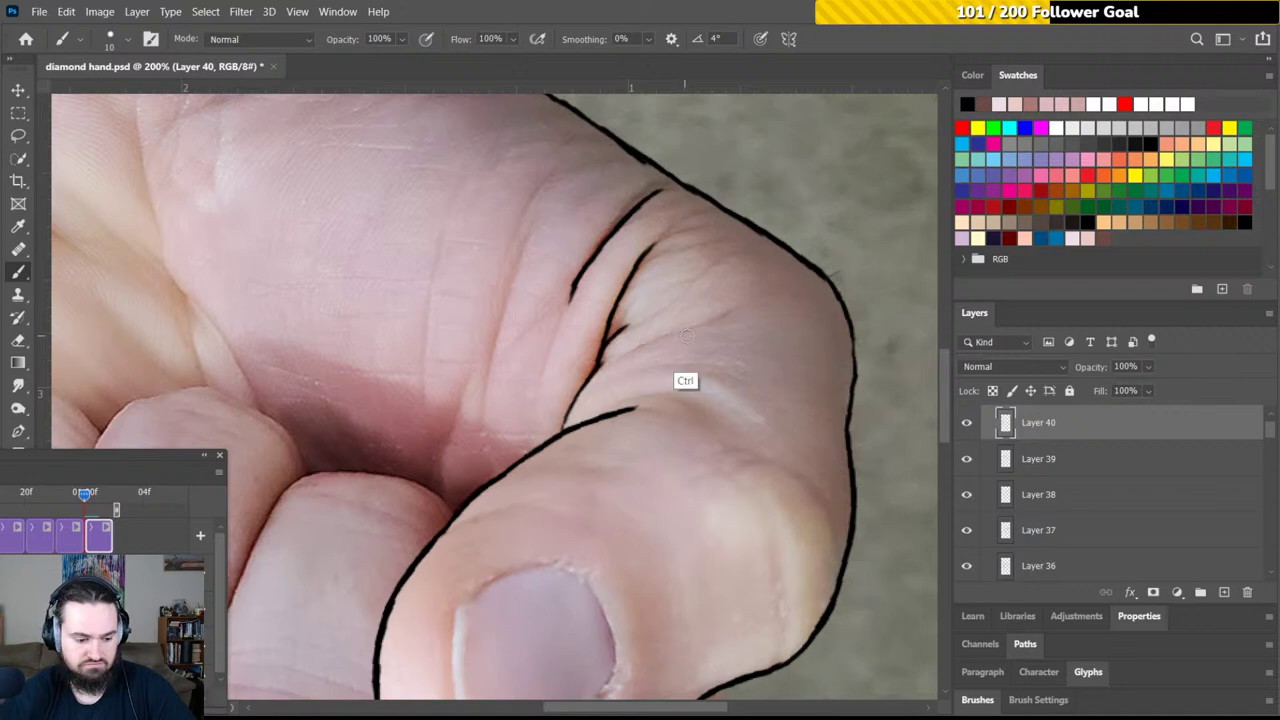
pyautogui.hotkey('ctrl', 's')
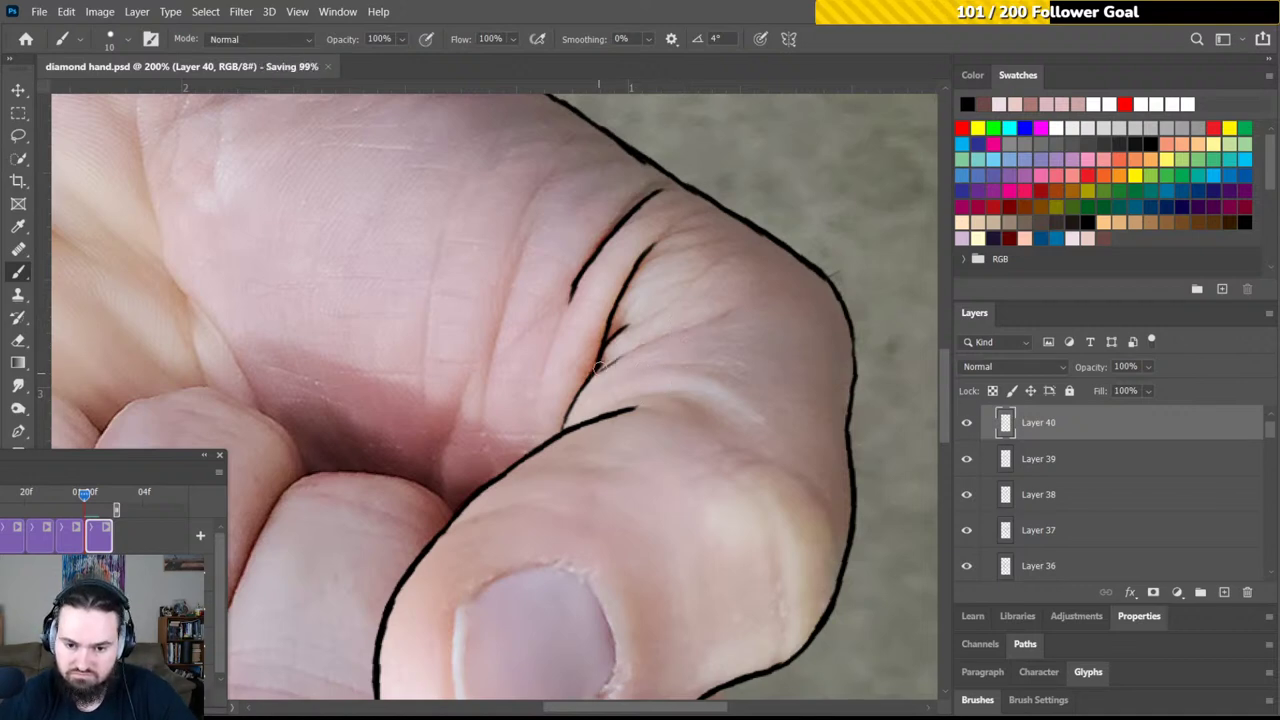
# Draw a long crease across the thumb joint and a shorter, thinner crease stroke just above it
pyautogui.moveTo(600, 366); pyautogui.dragTo(725, 313)
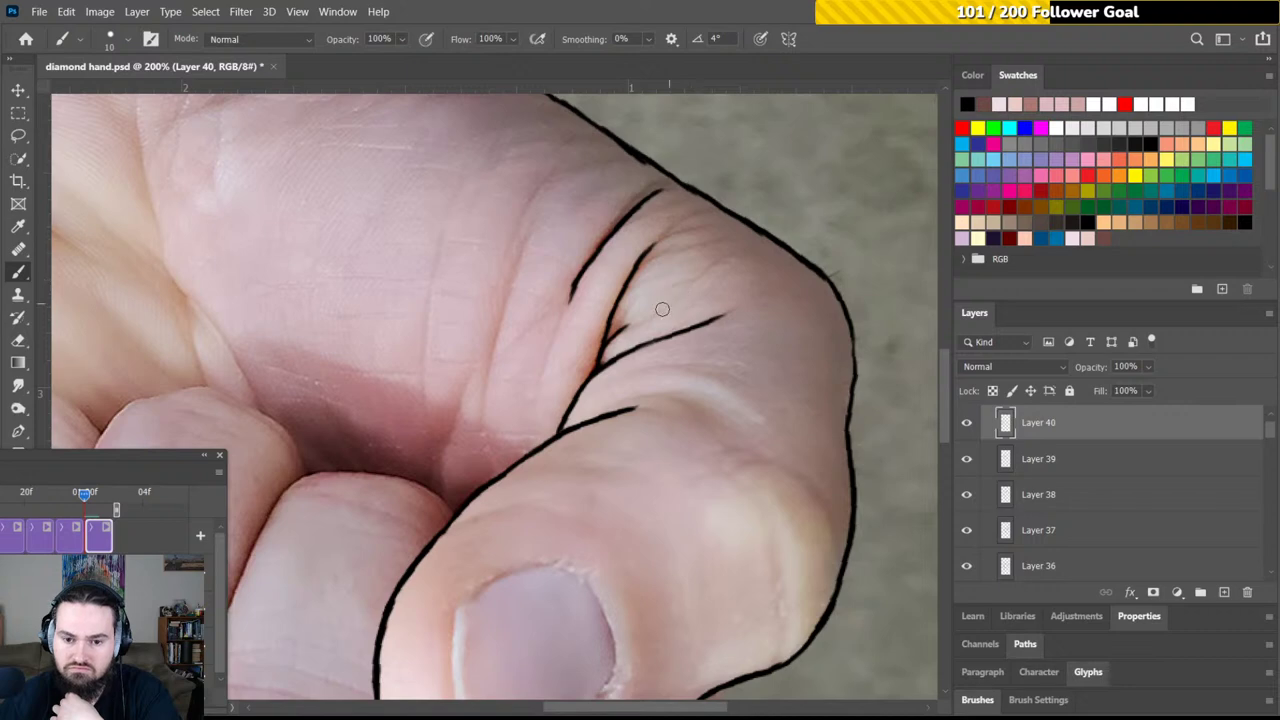
pyautogui.moveTo(651, 317); pyautogui.dragTo(706, 268)
pyautogui.click(704, 270)
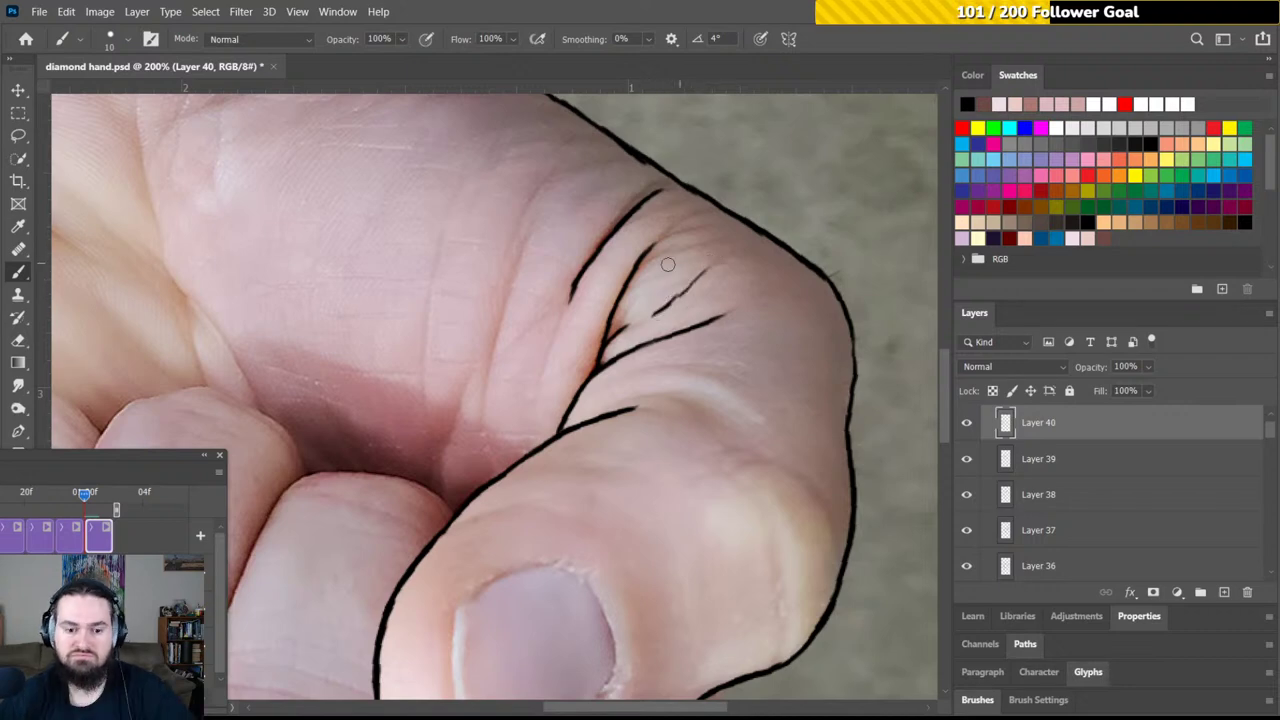
# Save the document and outline the side of the finger next to the thumb, along the gap to its neighbouring finger
pyautogui.hscroll(-5, 486, 337)
pyautogui.scroll(-1, 486, 337)
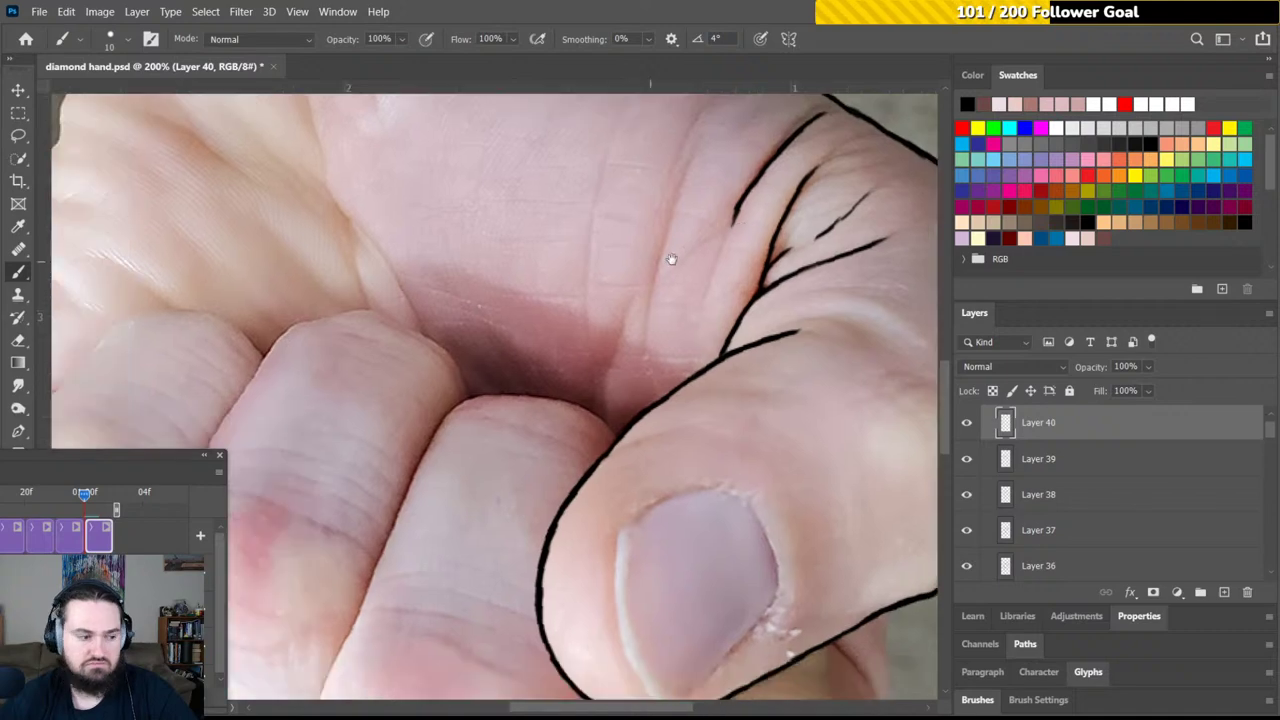
pyautogui.scroll(1, 661, 249)
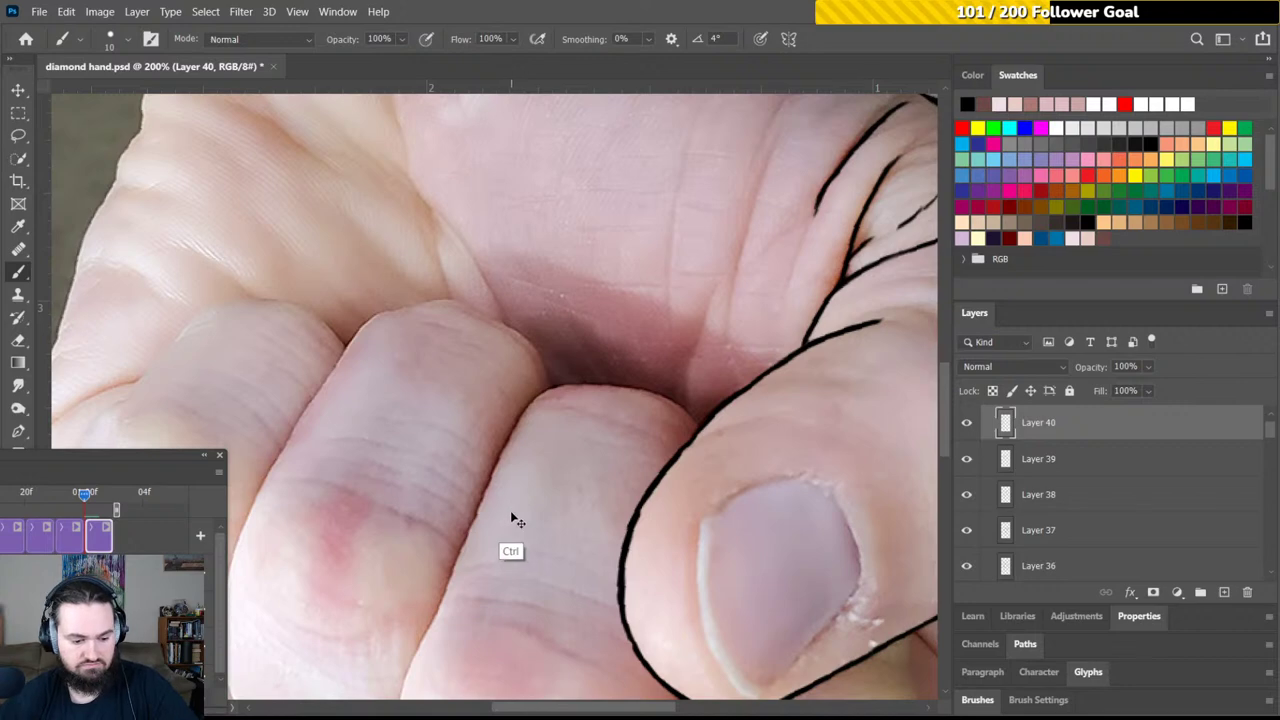
pyautogui.hotkey('ctrl', 's')
pyautogui.moveTo(511, 460); pyautogui.dragTo(552, 353)
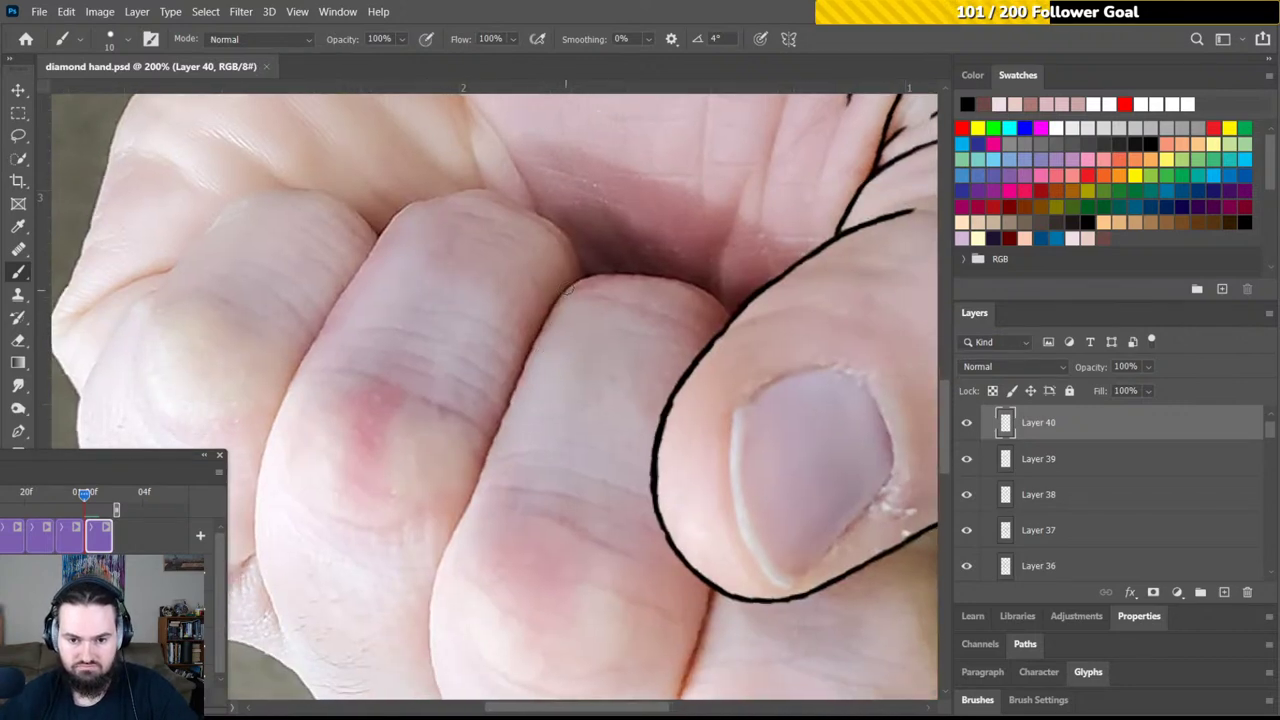
pyautogui.moveTo(566, 290); pyautogui.dragTo(526, 377)
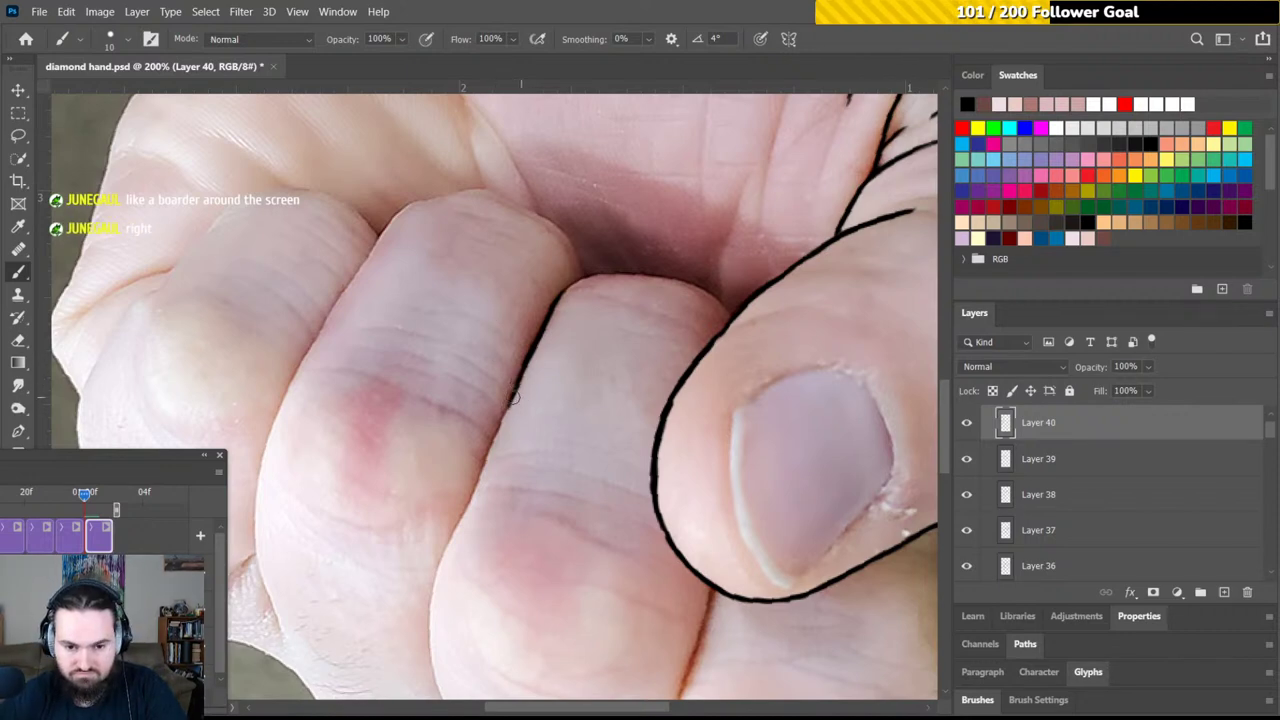
pyautogui.moveTo(502, 416); pyautogui.dragTo(490, 448)
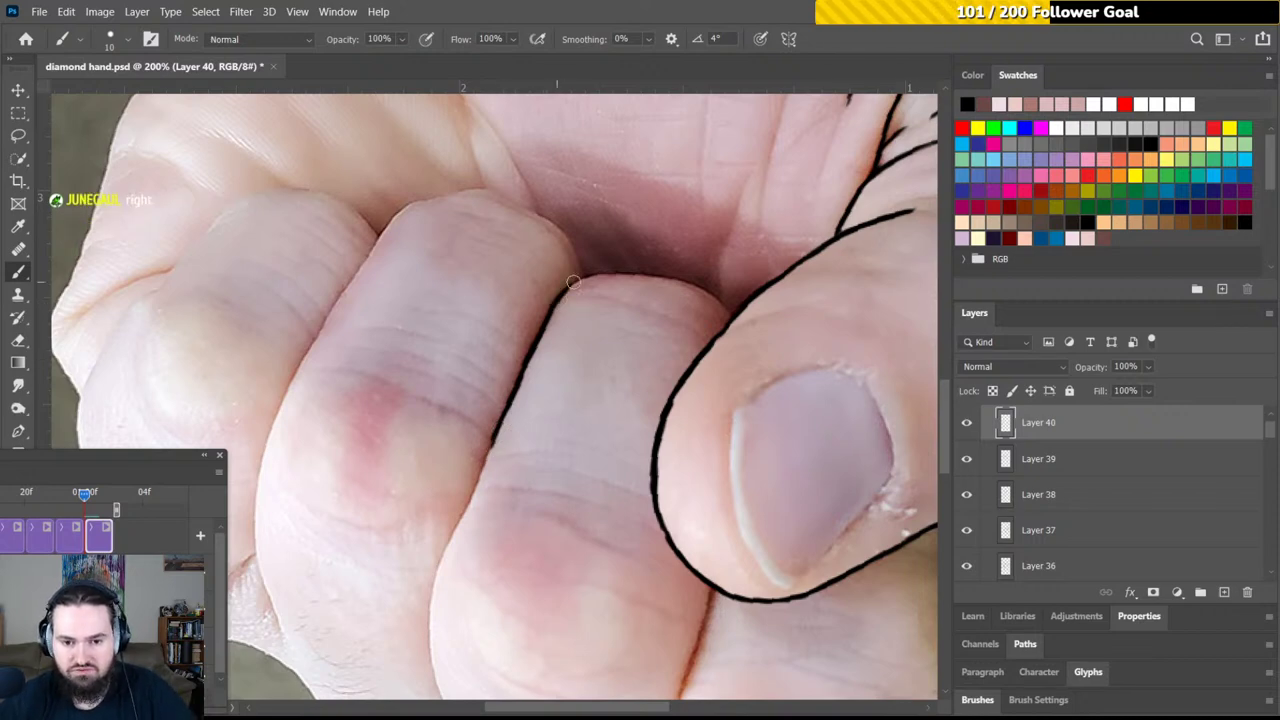
pyautogui.moveTo(558, 300)
pyautogui.mouseDown()
pyautogui.moveTo(612, 268)
pyautogui.moveTo(639, 297)
pyautogui.moveTo(592, 283)
pyautogui.moveTo(521, 304)
pyautogui.mouseUp()
pyautogui.press('r')
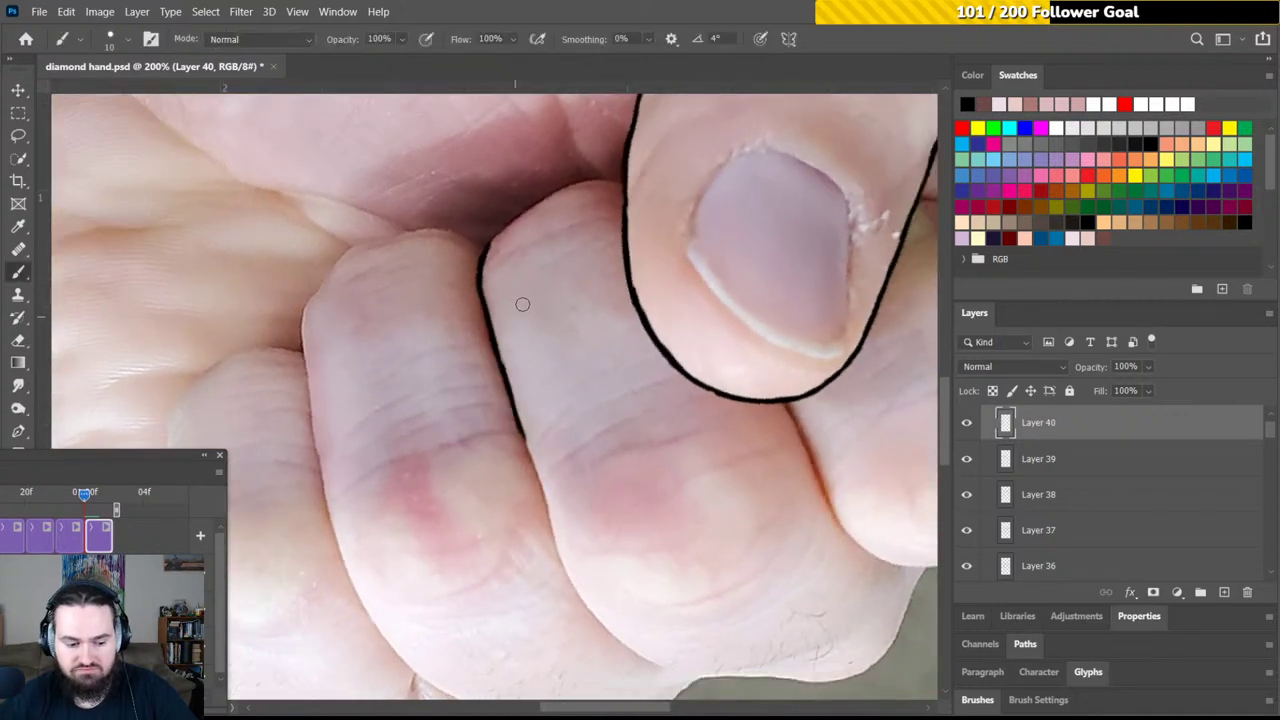
# Open the timeline's Render Video settings to look at the export options
pyautogui.click(220, 473)
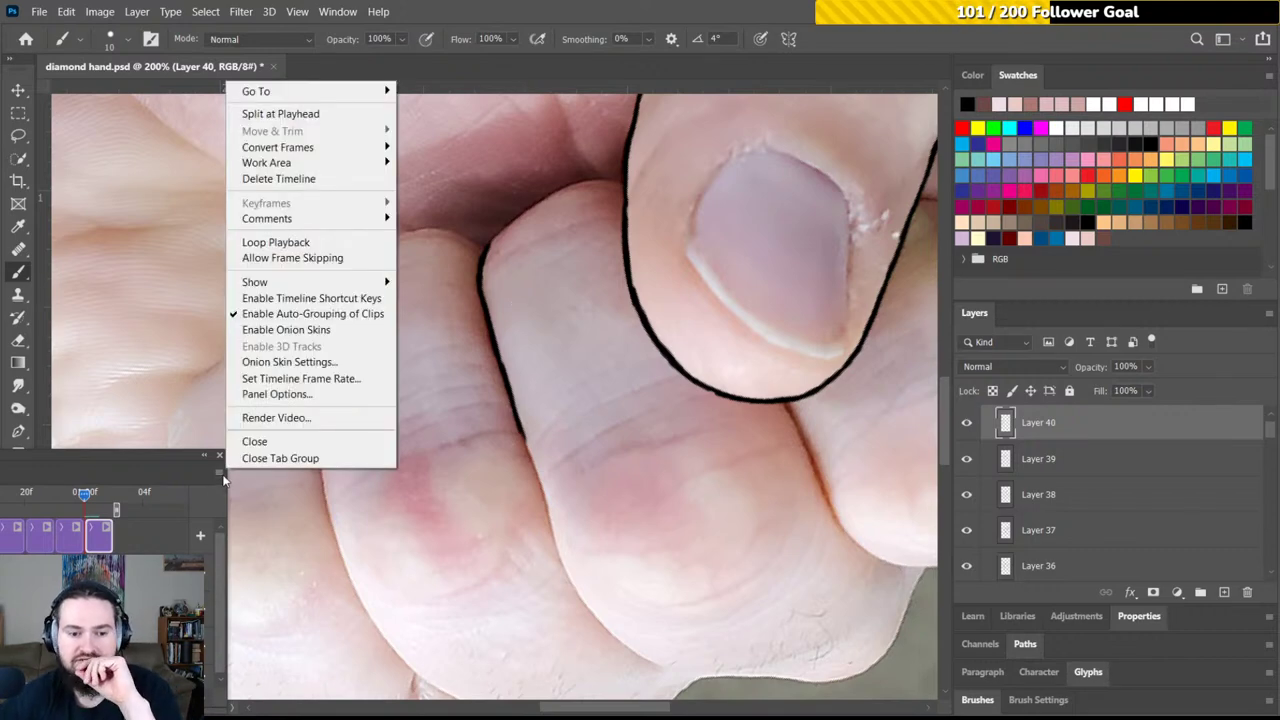
pyautogui.click(284, 419)
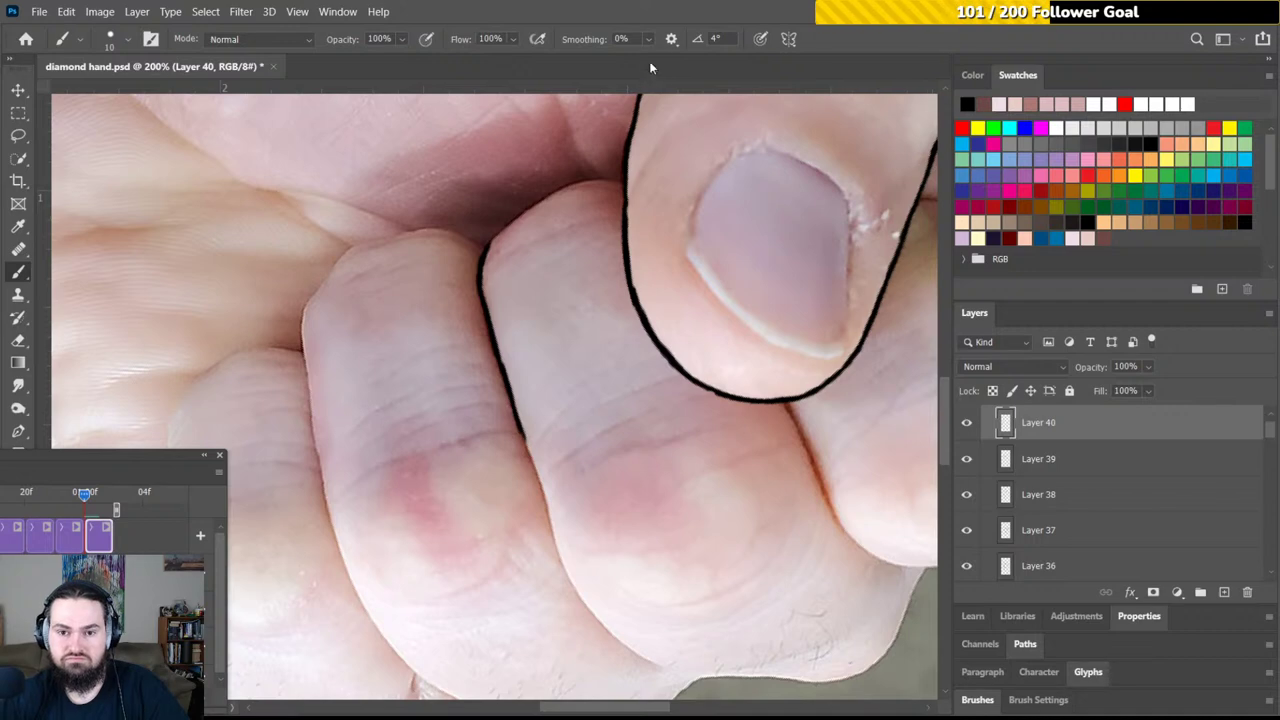
# Save the document and trace the upper edge of the finger beside the thumb until it meets the thumb outline
pyautogui.hotkey('ctrl', 's')
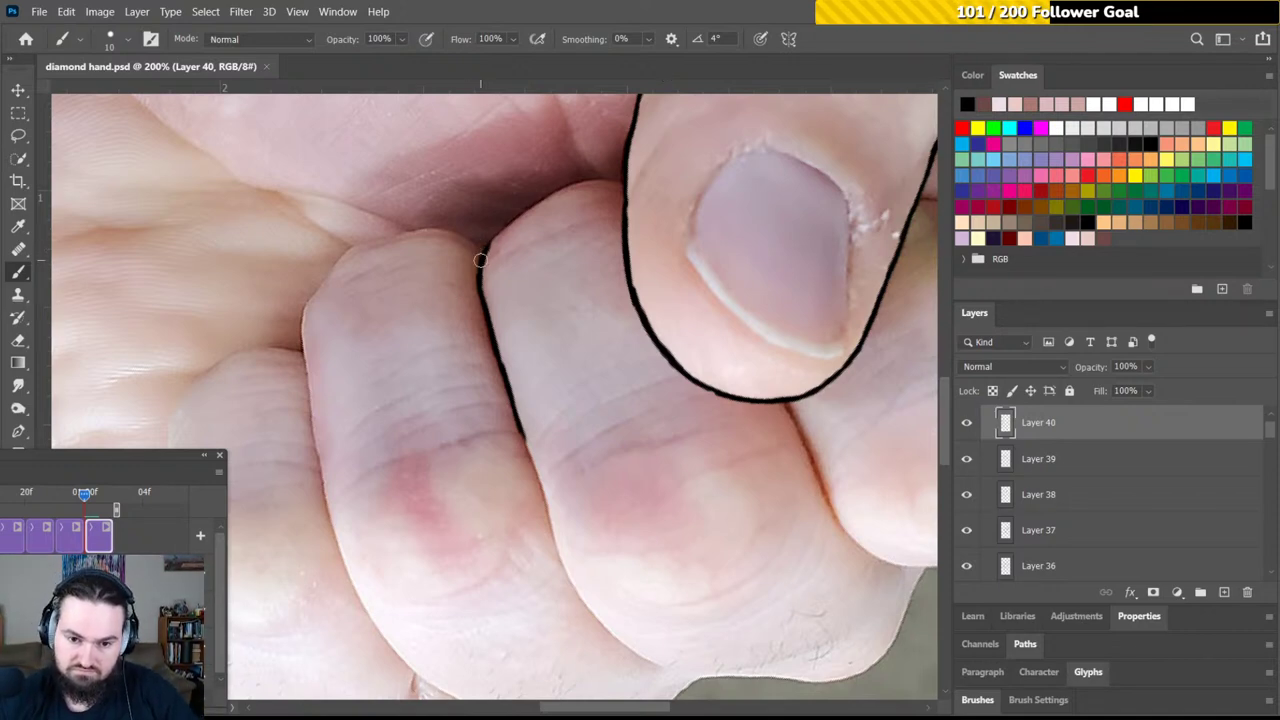
pyautogui.moveTo(482, 258)
pyautogui.mouseDown()
pyautogui.moveTo(563, 190)
pyautogui.moveTo(549, 199)
pyautogui.moveTo(625, 183)
pyautogui.mouseUp()
pyautogui.press('e')
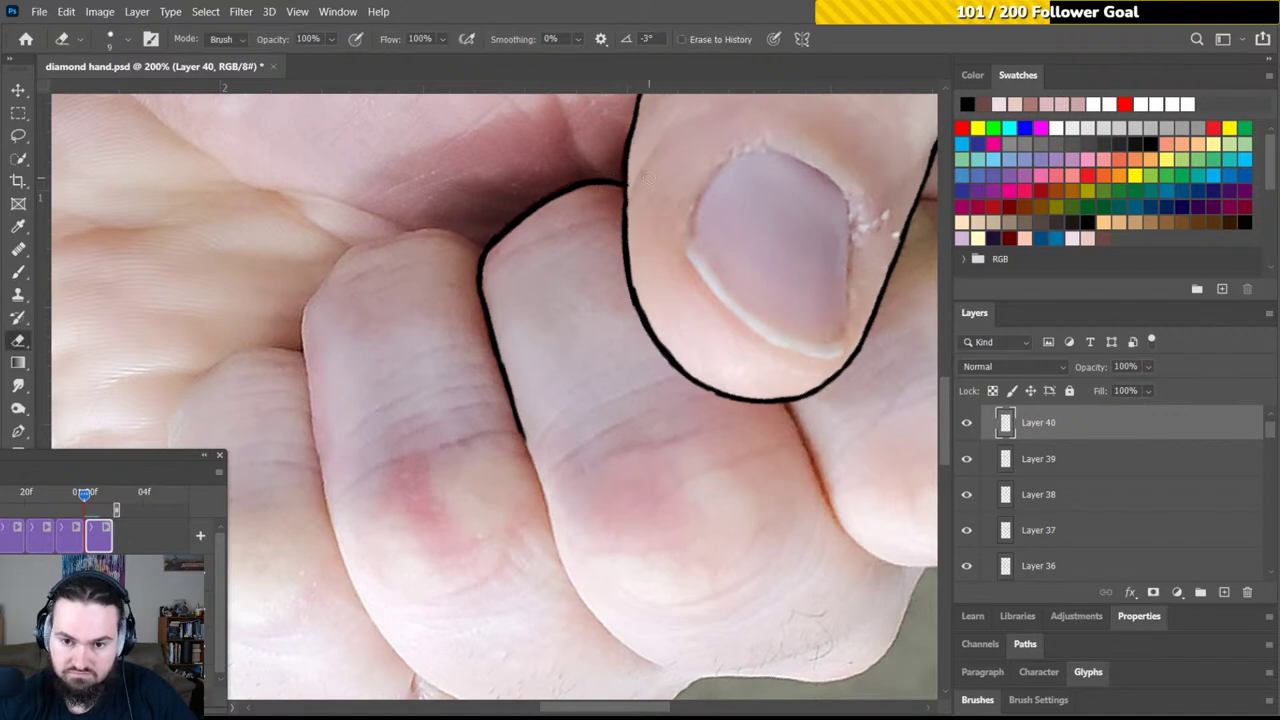
# Extend the black outline between the middle and ring fingers down around the middle finger's joint to the knuckle area
pyautogui.press('b')
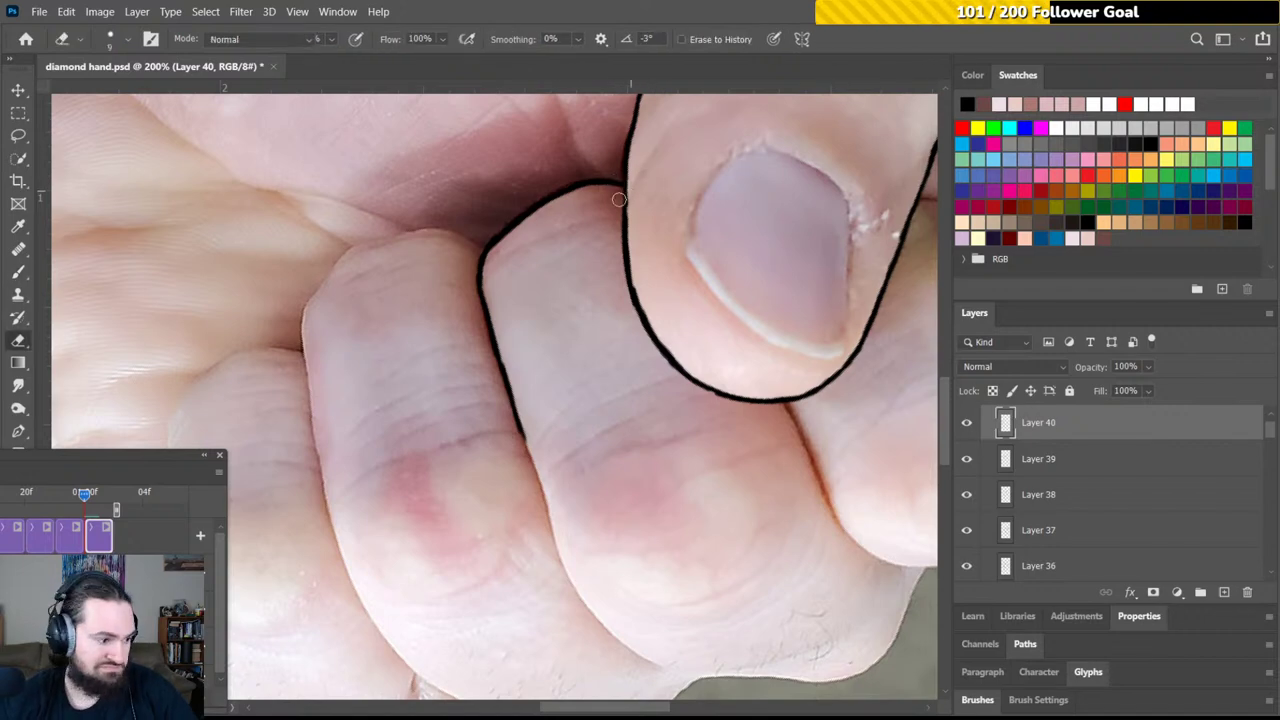
pyautogui.moveTo(530, 222)
pyautogui.mouseDown()
pyautogui.moveTo(511, 171)
pyautogui.moveTo(600, 200)
pyautogui.mouseUp()
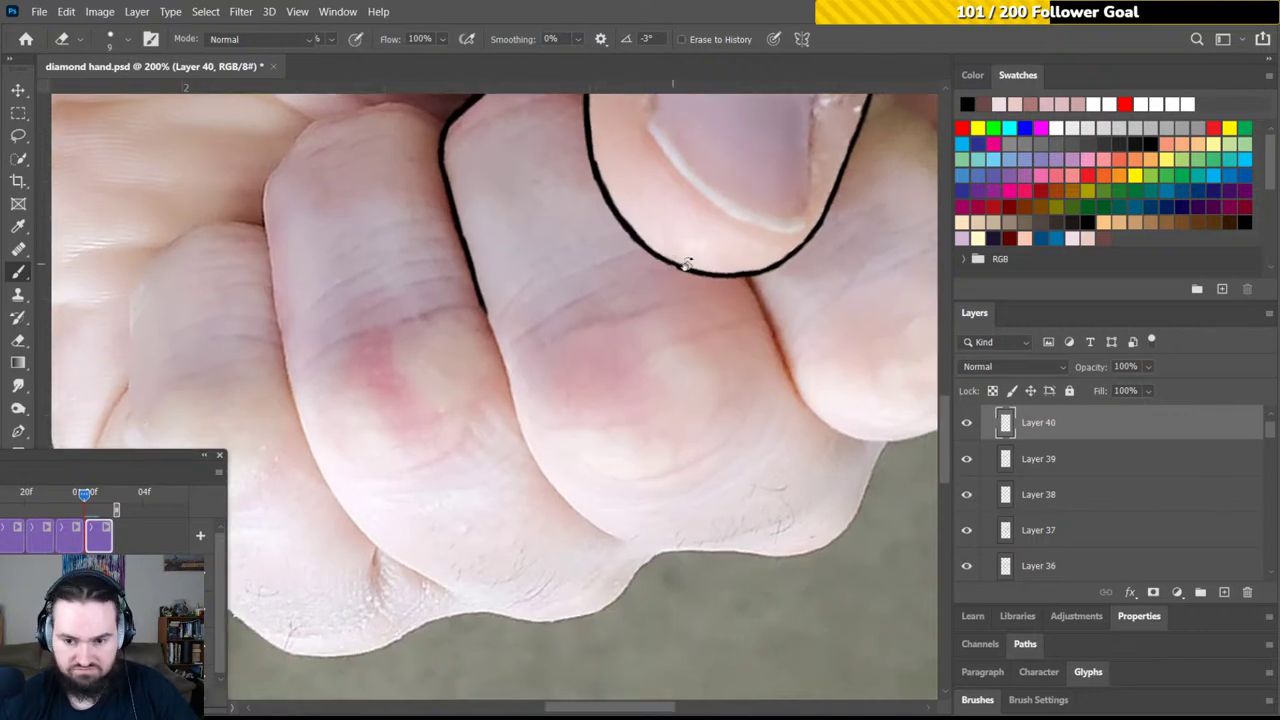
pyautogui.press('r')
pyautogui.moveTo(593, 208); pyautogui.dragTo(749, 341)
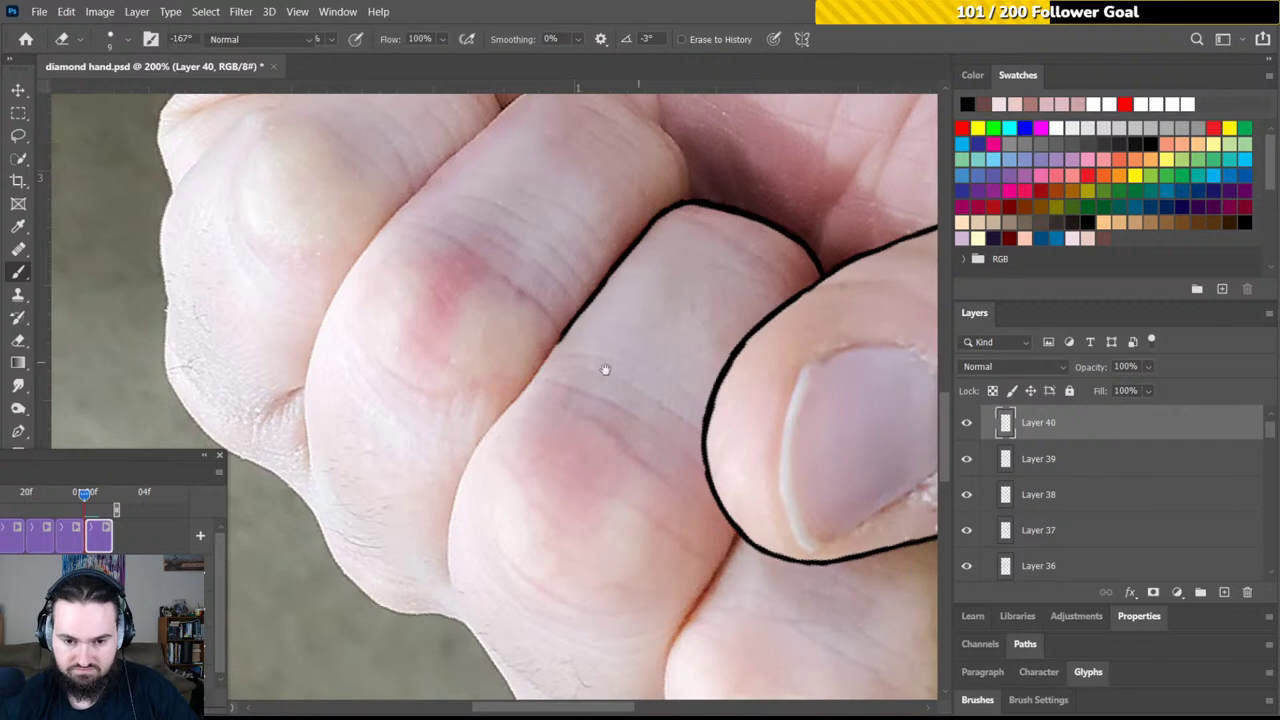
pyautogui.moveTo(603, 369); pyautogui.dragTo(633, 282)
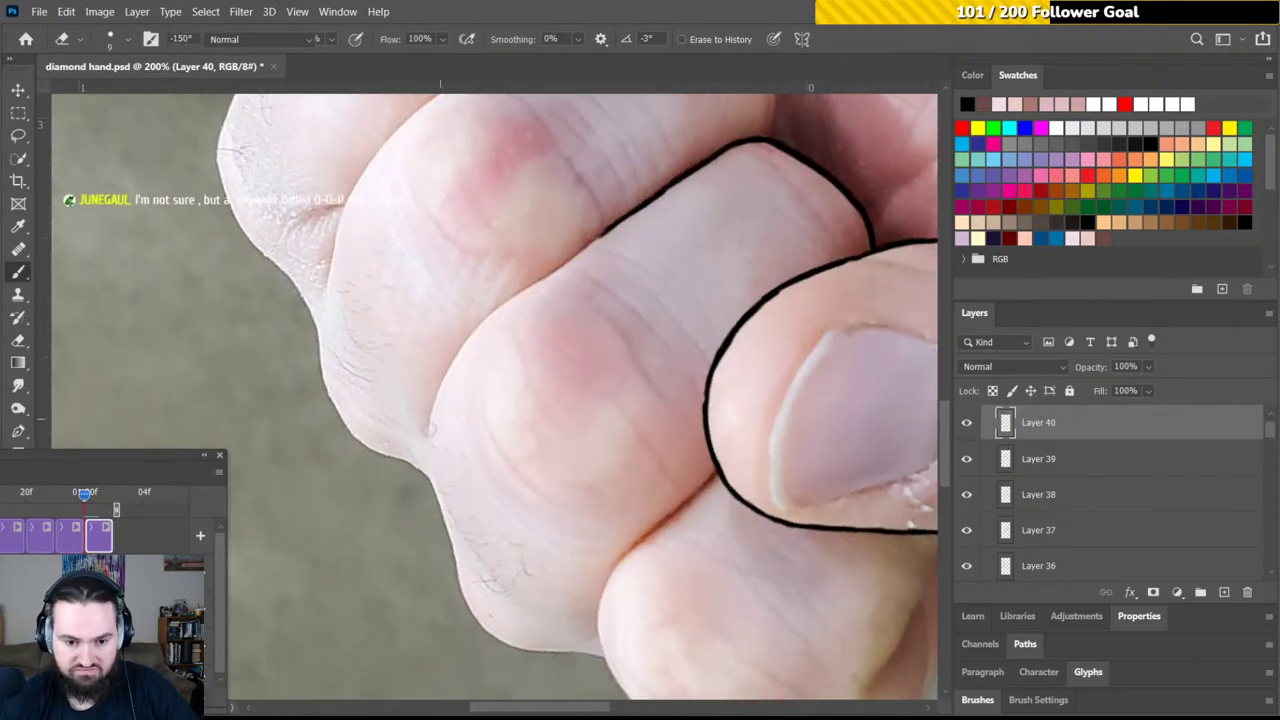
pyautogui.press('b')
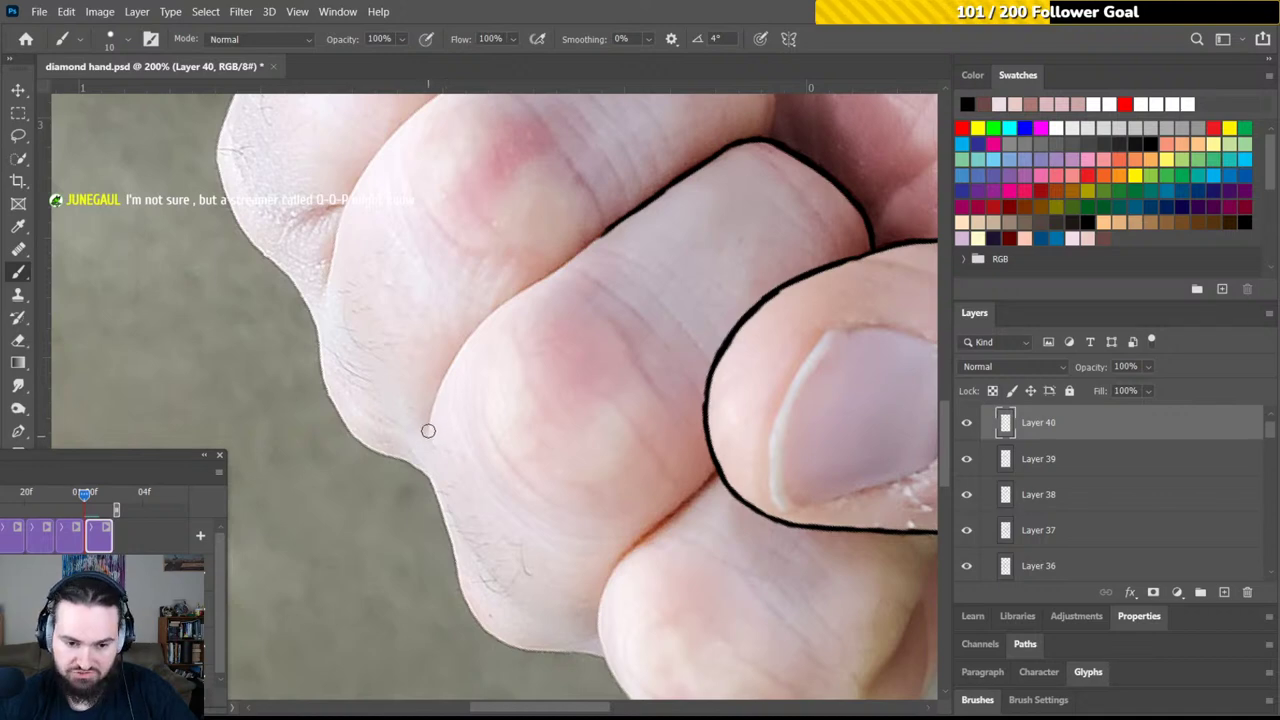
pyautogui.moveTo(430, 419)
pyautogui.mouseDown()
pyautogui.moveTo(428, 438)
pyautogui.moveTo(466, 341)
pyautogui.moveTo(598, 238)
pyautogui.mouseUp()
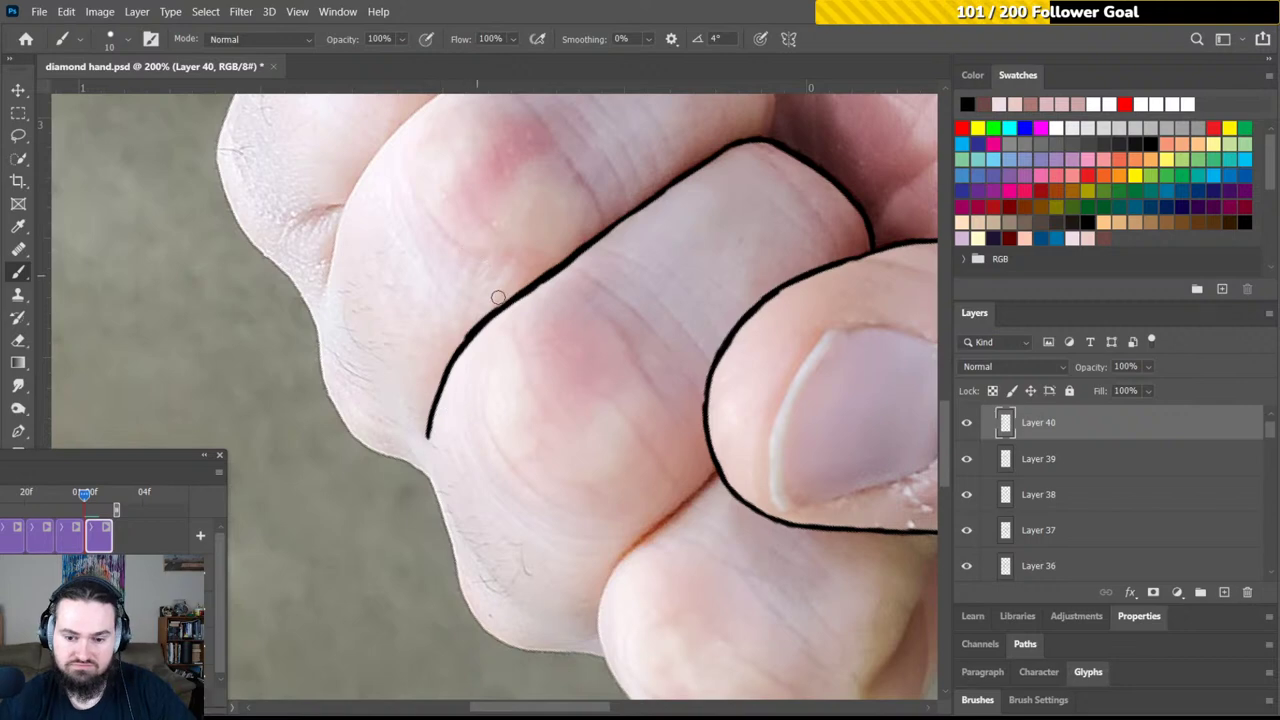
# Trace the gap between the index and middle fingers from the thumb tip outward, and the short skin edge behind the thumb
pyautogui.moveTo(560, 382)
pyautogui.mouseDown()
pyautogui.moveTo(500, 280)
pyautogui.moveTo(523, 289)
pyautogui.mouseUp()
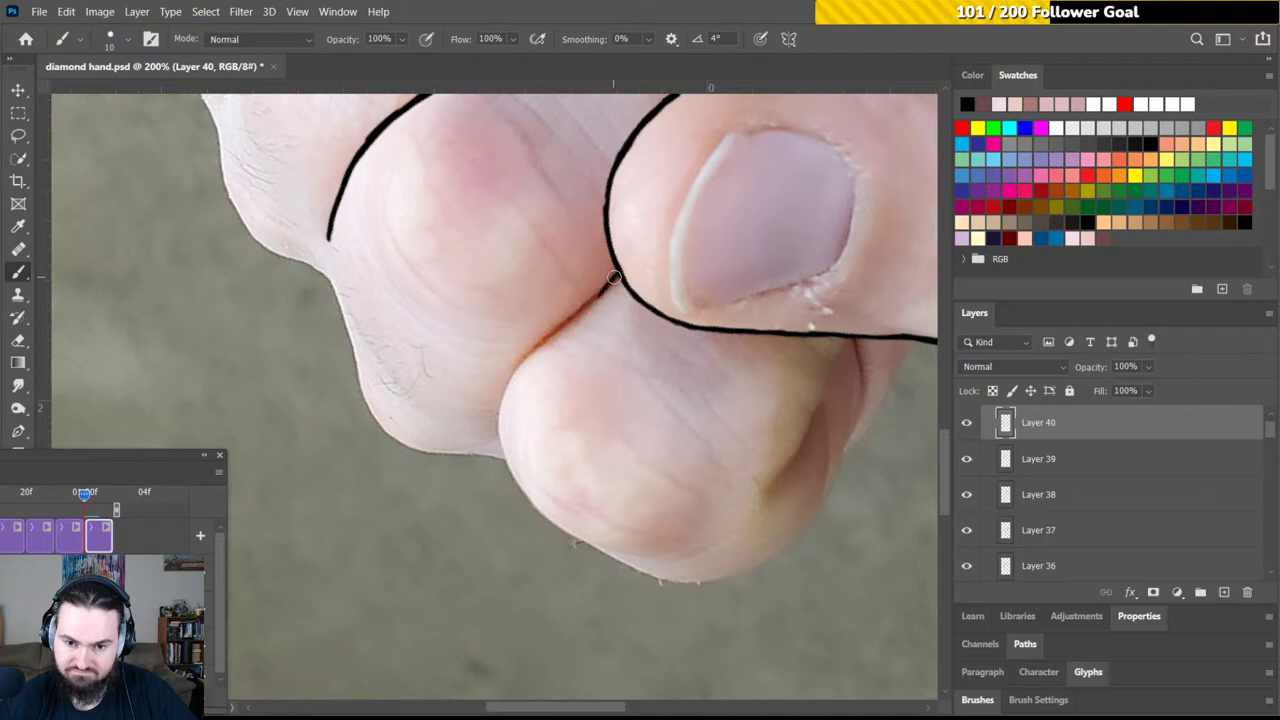
pyautogui.moveTo(610, 286)
pyautogui.mouseDown()
pyautogui.moveTo(519, 366)
pyautogui.moveTo(498, 424)
pyautogui.moveTo(502, 403)
pyautogui.moveTo(502, 458)
pyautogui.mouseUp()
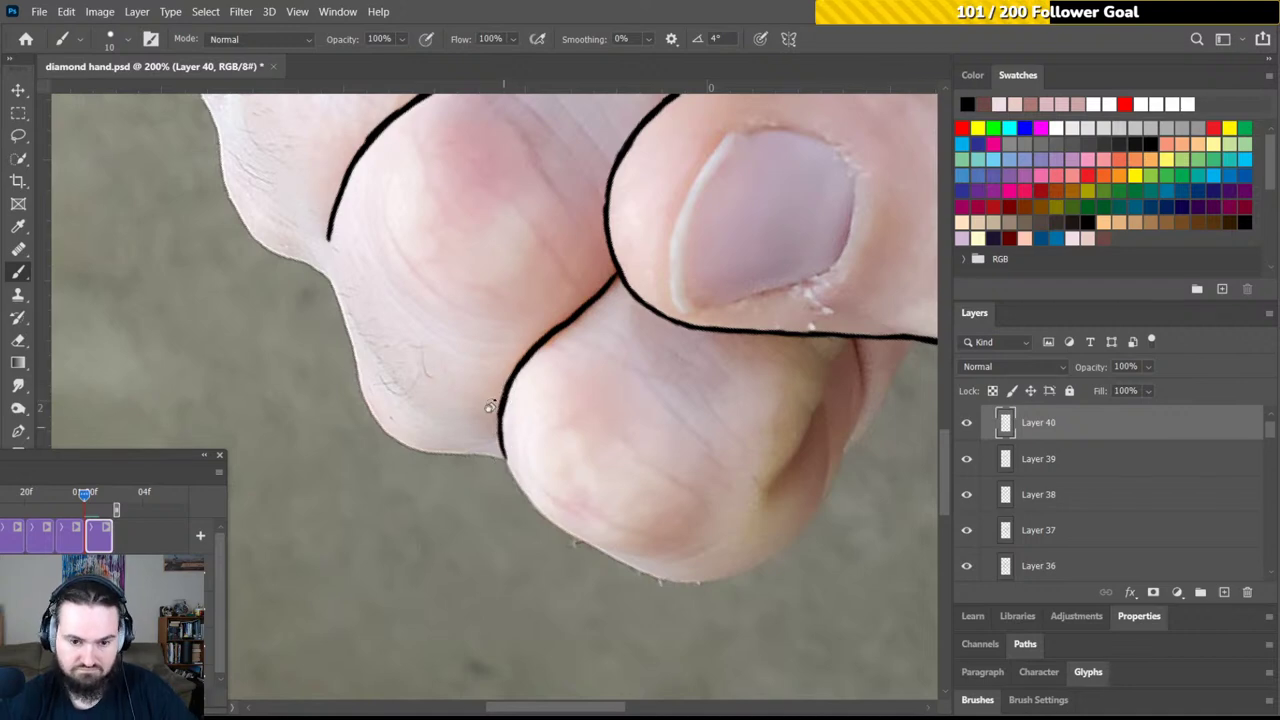
pyautogui.press('r')
pyautogui.moveTo(495, 400); pyautogui.dragTo(592, 363)
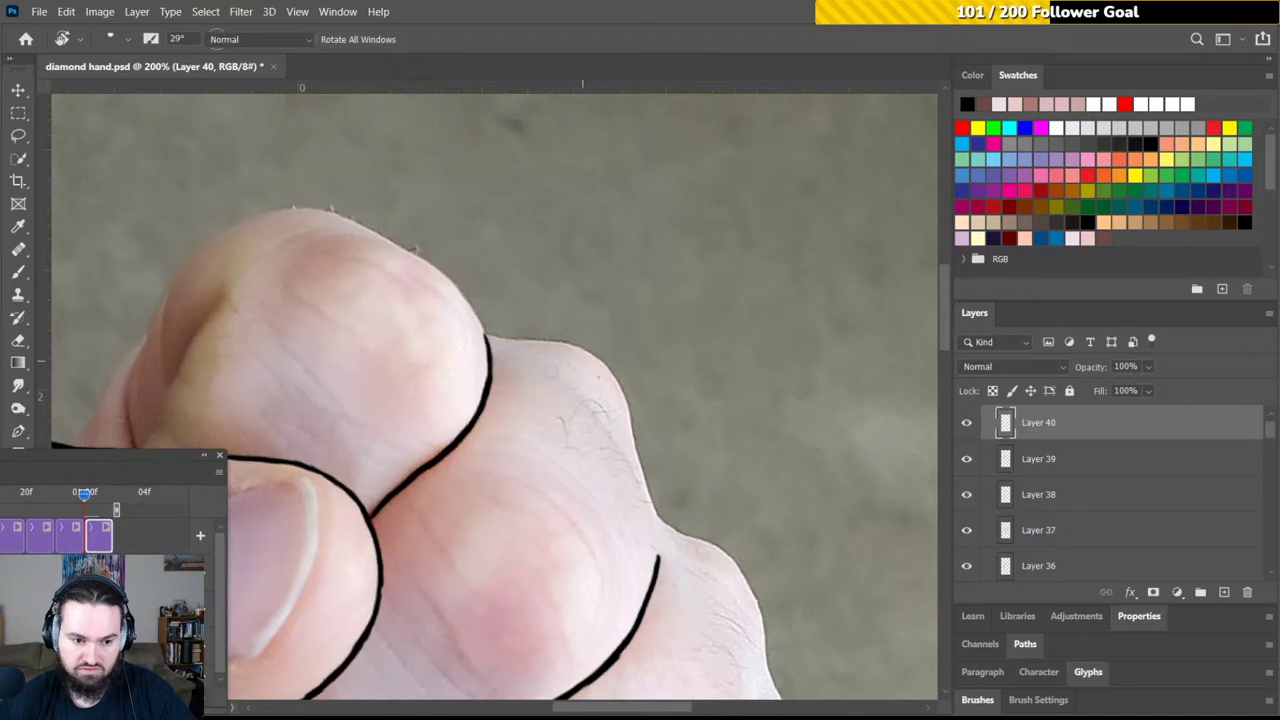
pyautogui.press('b')
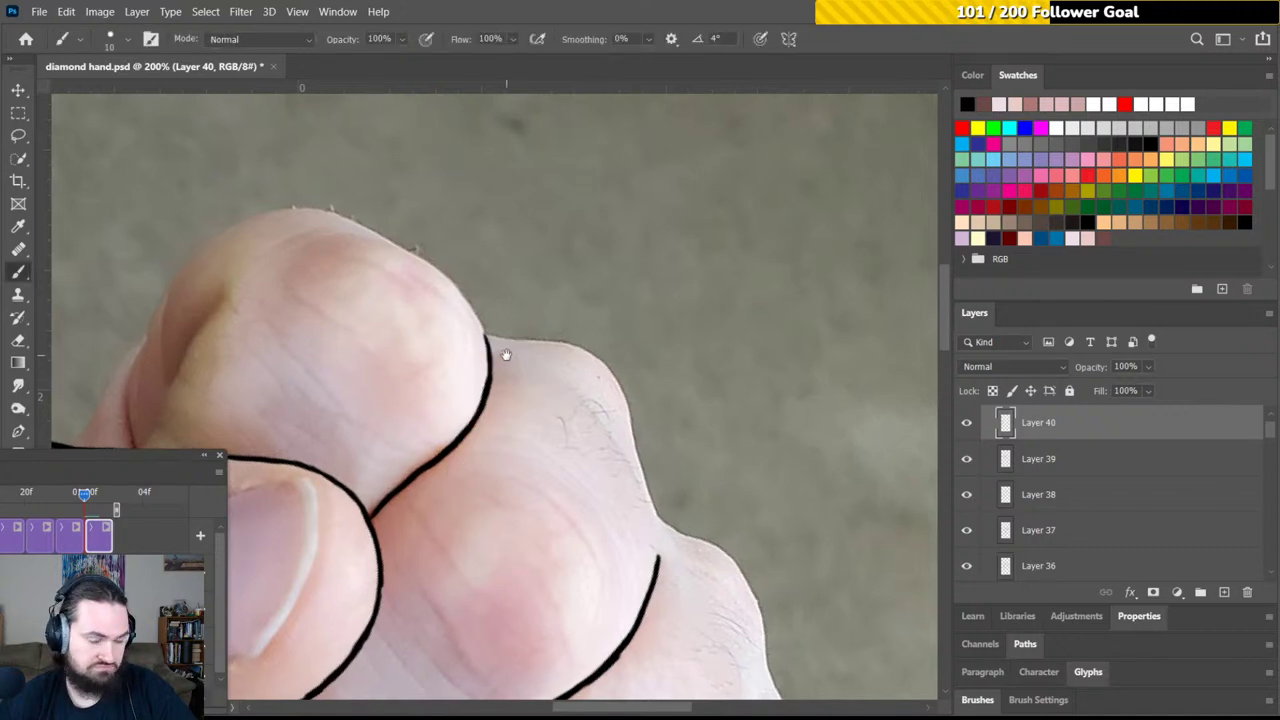
pyautogui.moveTo(500, 349); pyautogui.dragTo(735, 297)
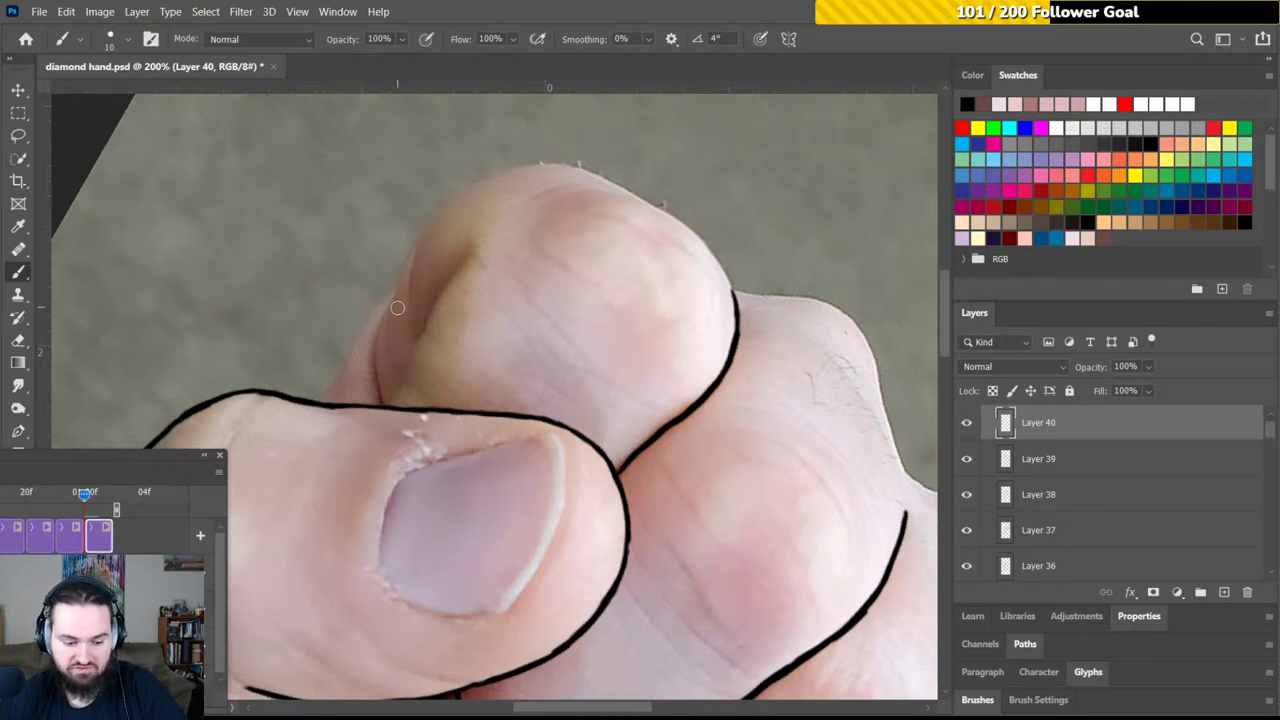
pyautogui.moveTo(398, 300)
pyautogui.mouseDown()
pyautogui.moveTo(538, 272)
pyautogui.moveTo(520, 266)
pyautogui.mouseUp()
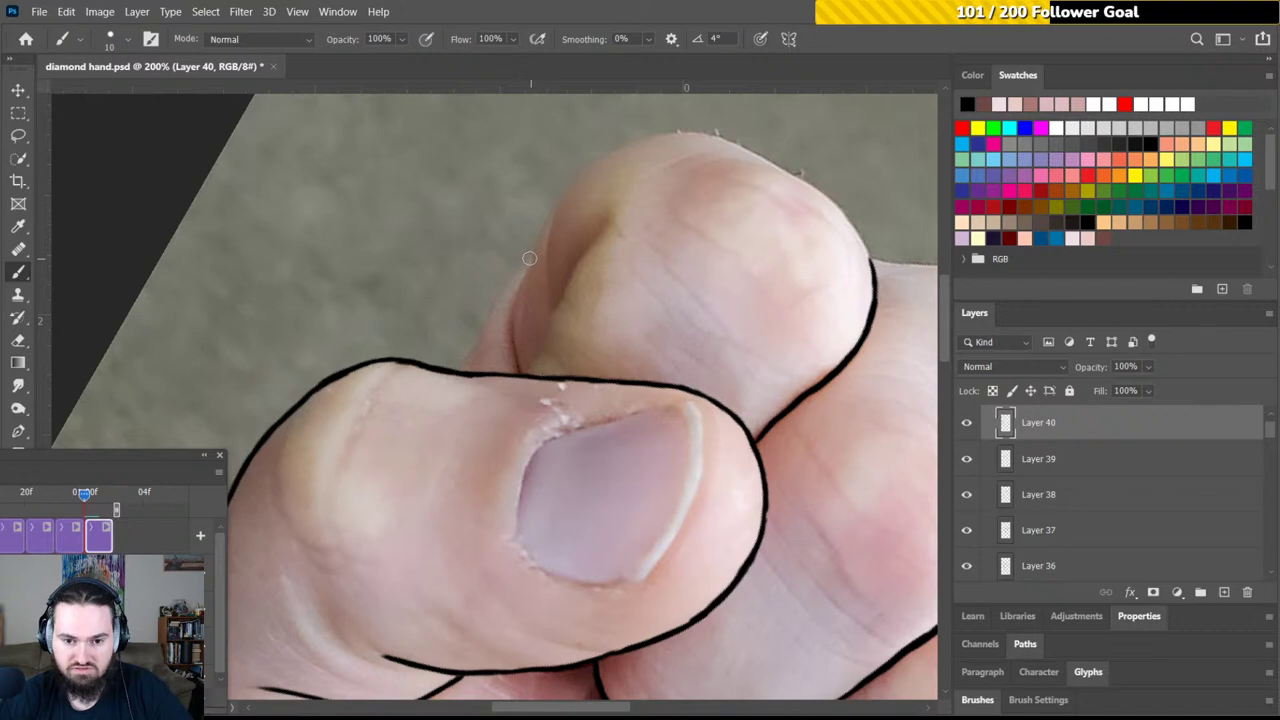
pyautogui.moveTo(526, 261); pyautogui.dragTo(470, 355)
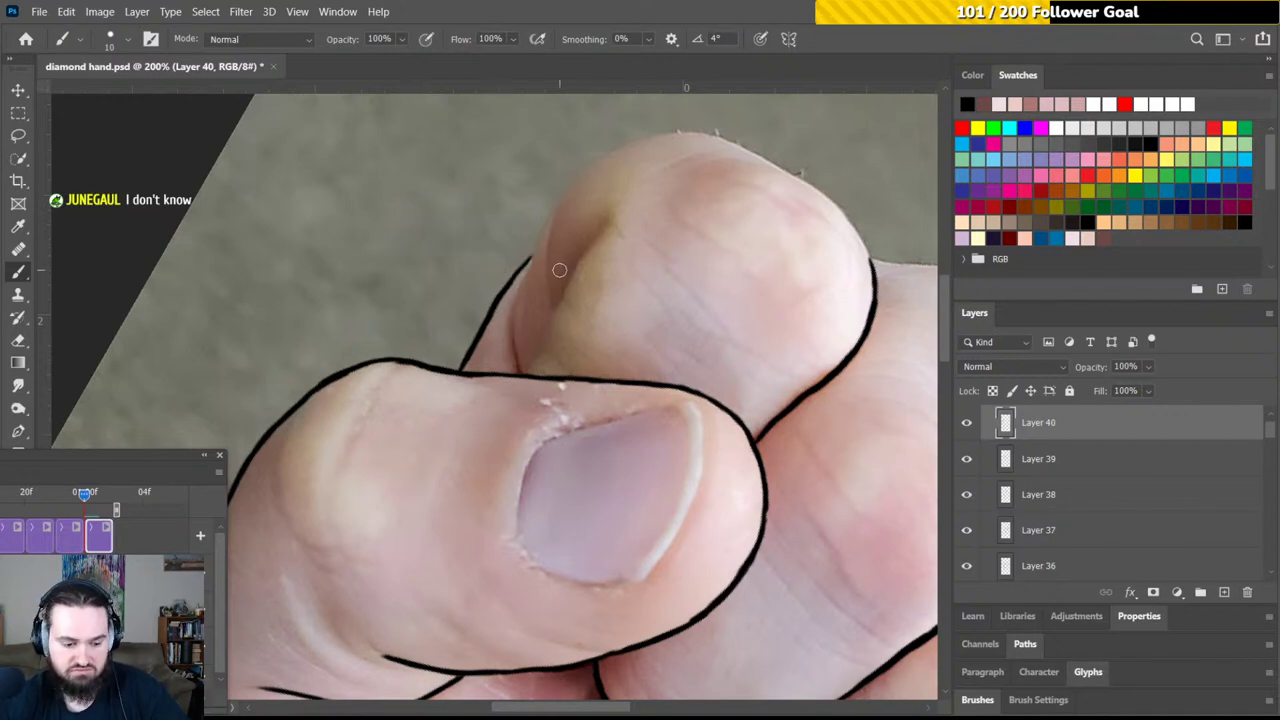
# Draw the curved inner fold line from the tip of the skin edge down to the thumb outline, and save the document
pyautogui.press('r')
pyautogui.moveTo(571, 251); pyautogui.dragTo(566, 283)
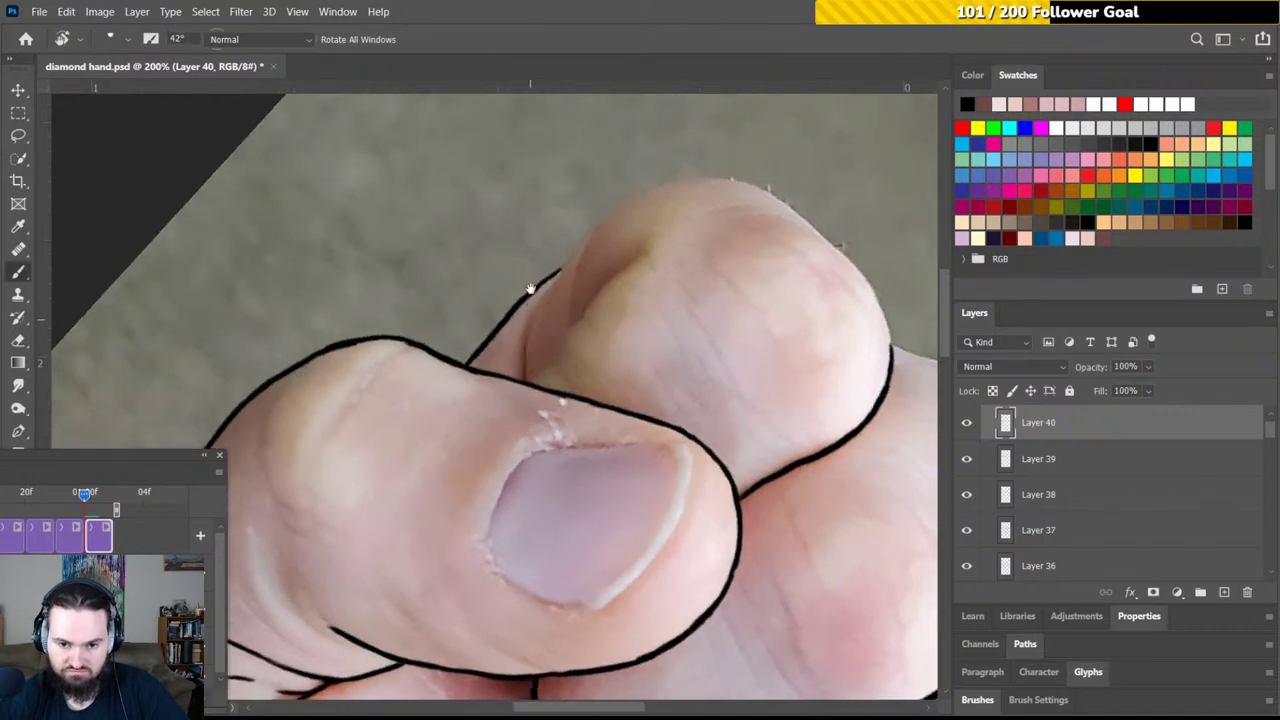
pyautogui.press('b')
pyautogui.scroll(-1, 530, 289)
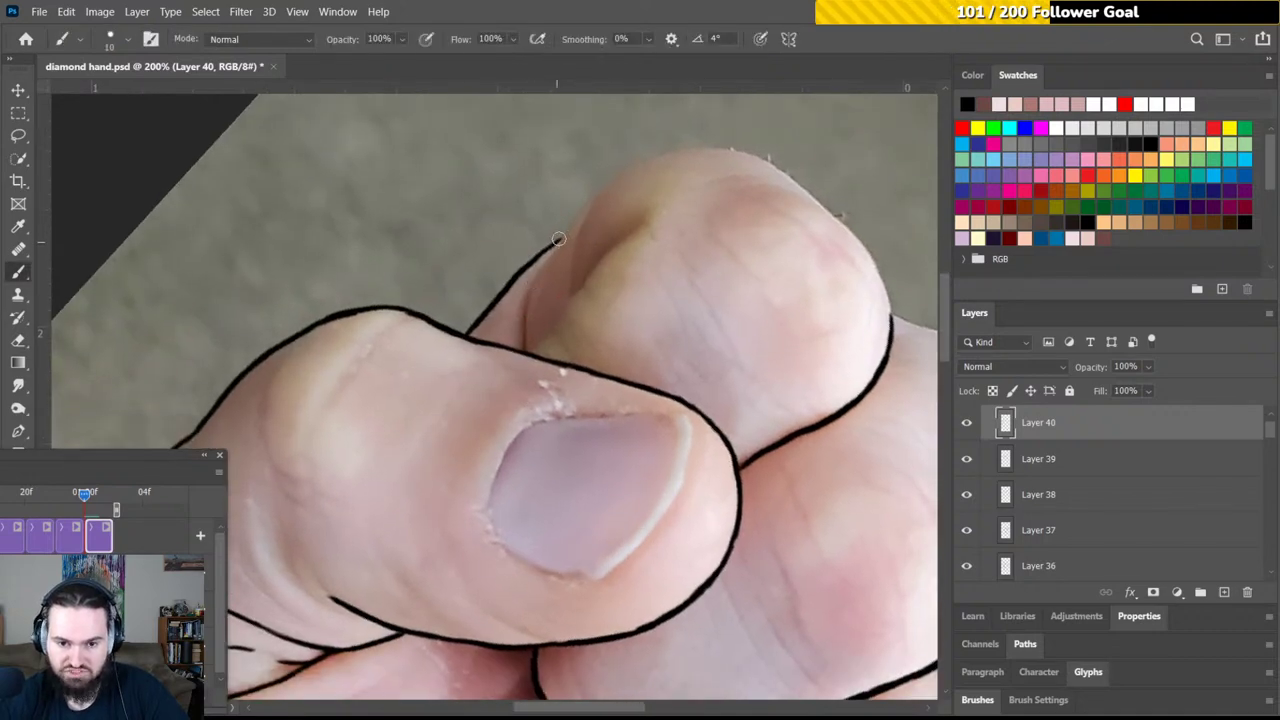
pyautogui.moveTo(558, 240)
pyautogui.mouseDown()
pyautogui.moveTo(530, 298)
pyautogui.moveTo(536, 289)
pyautogui.mouseUp()
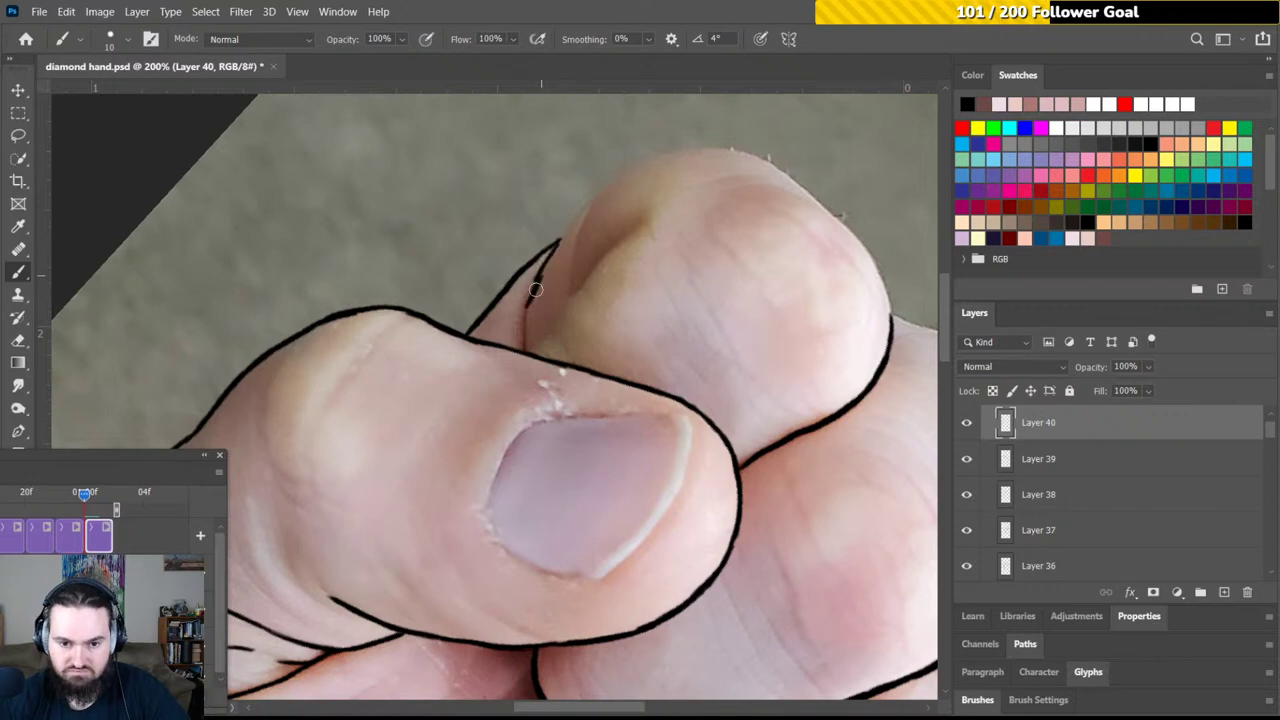
pyautogui.hotkey('ctrl', 'z')
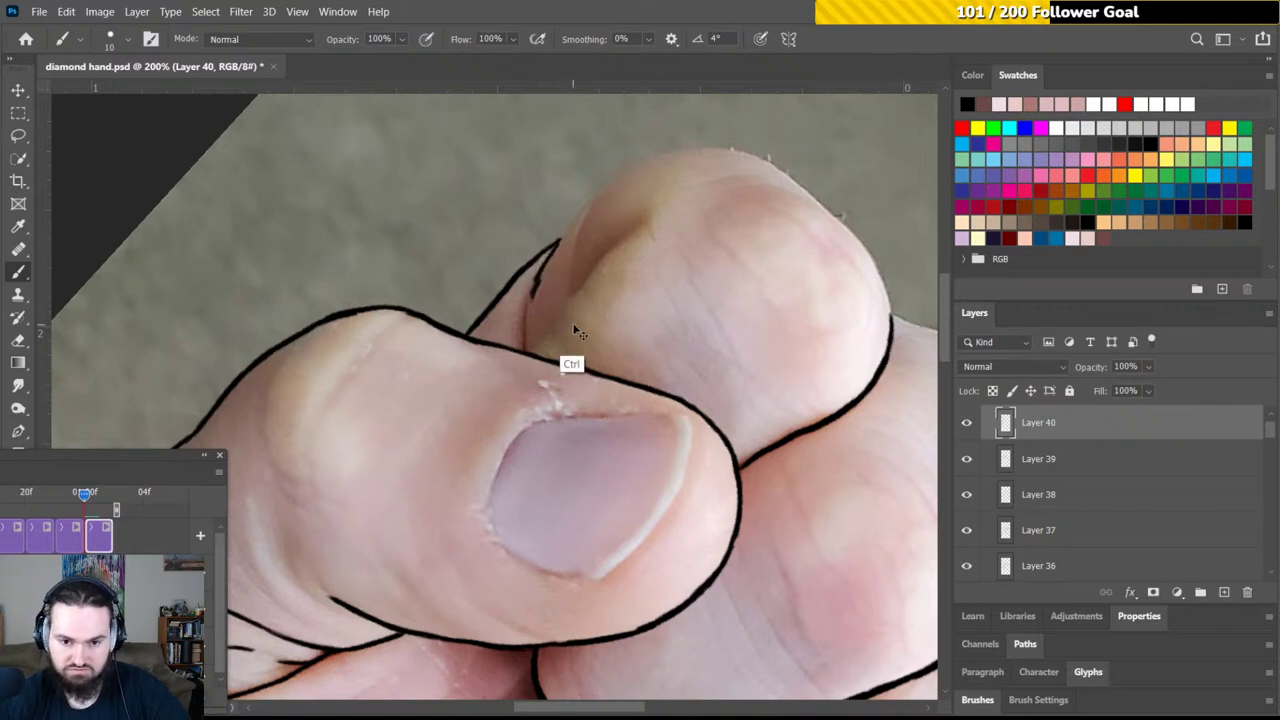
pyautogui.hotkey('ctrl', 'z')
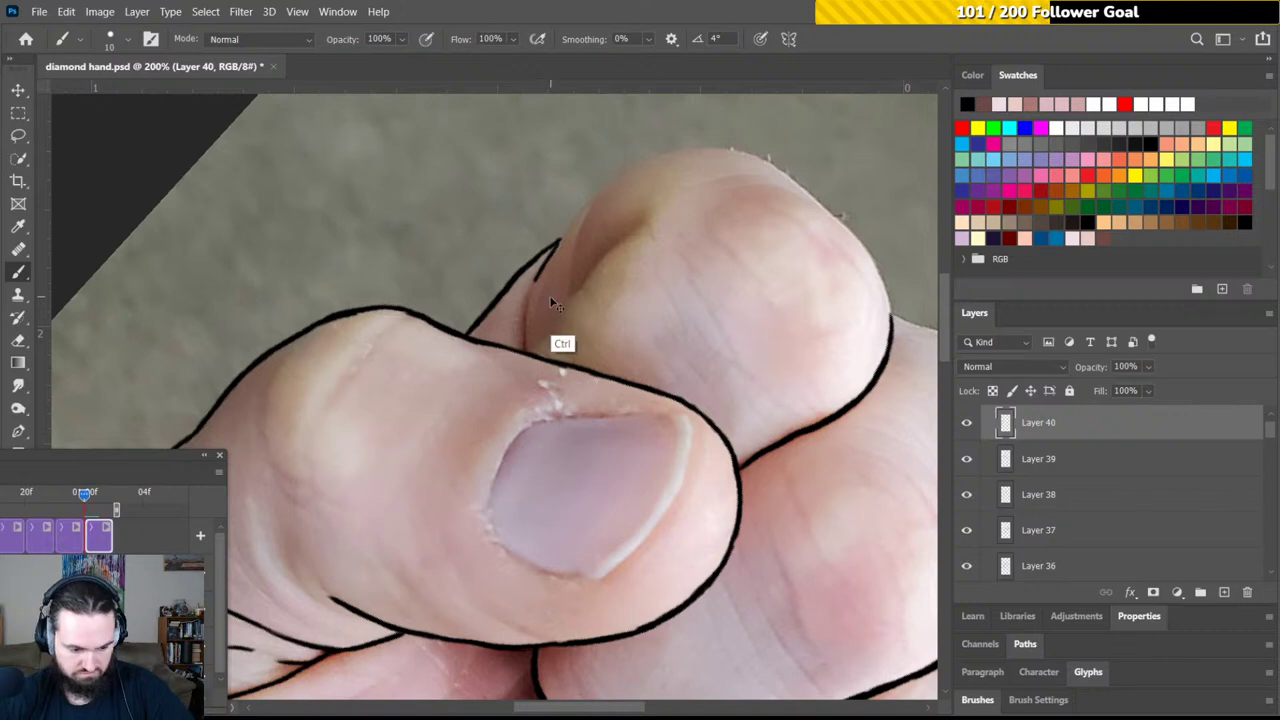
pyautogui.hotkey('ctrl', 's')
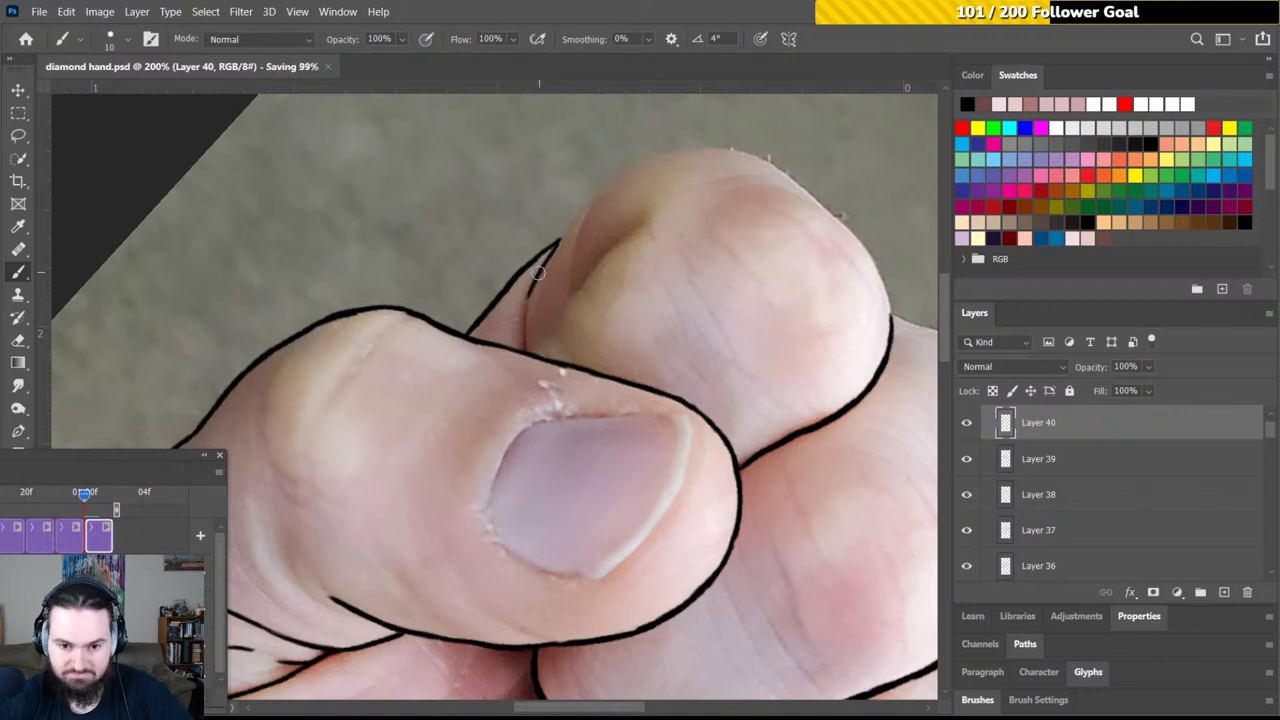
pyautogui.moveTo(538, 273); pyautogui.dragTo(525, 338)
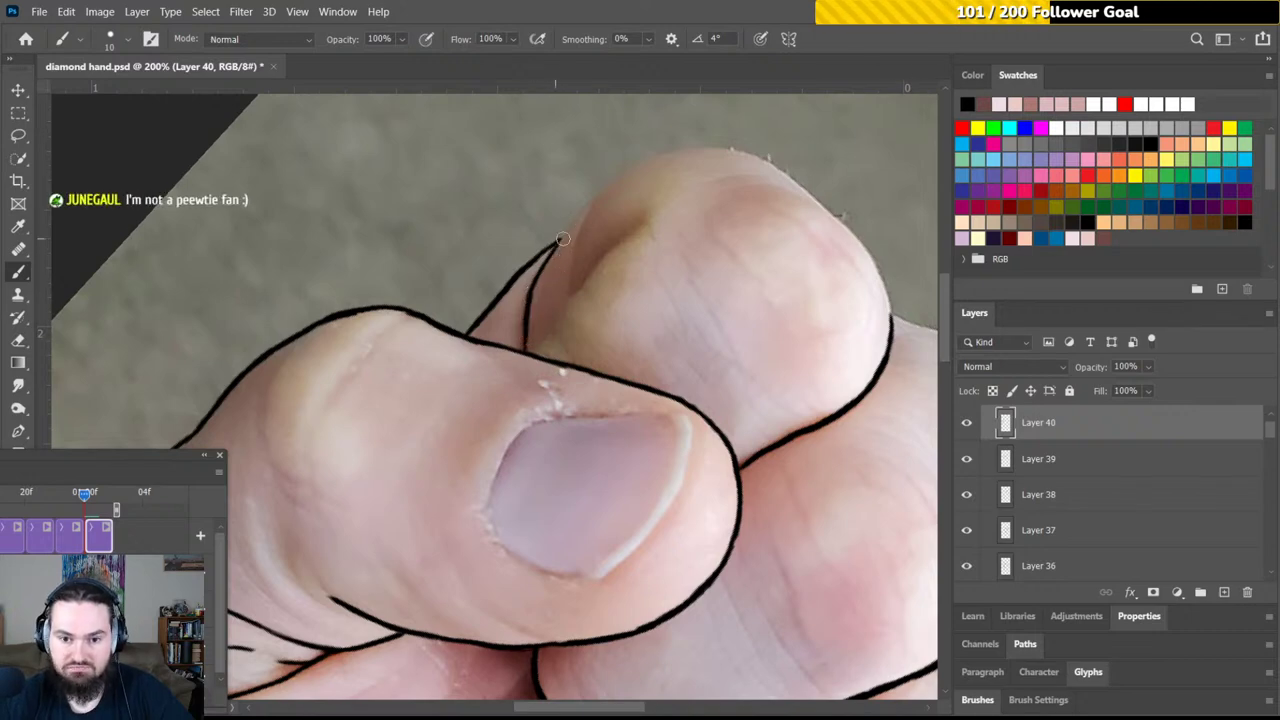
# Extend the index finger's outer edge upward, draw two fold lines inside its curl, and save the document
pyautogui.moveTo(555, 251); pyautogui.dragTo(593, 194)
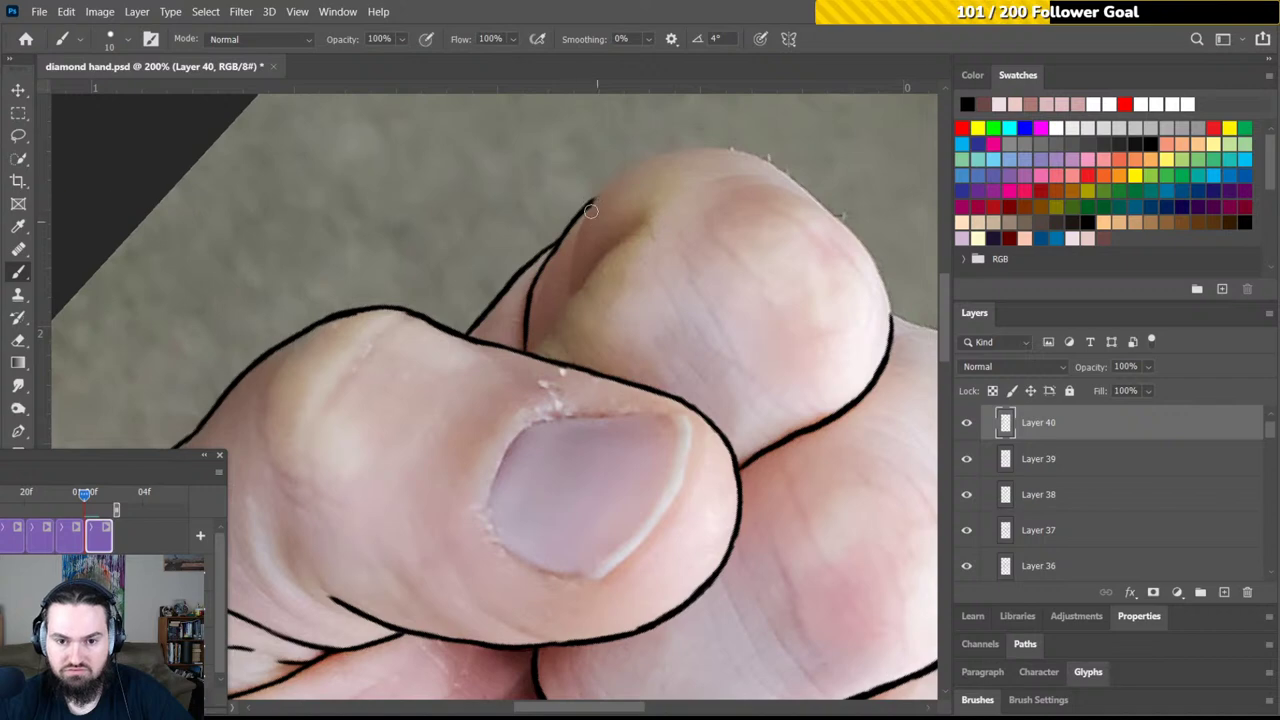
pyautogui.moveTo(593, 202); pyautogui.dragTo(572, 273)
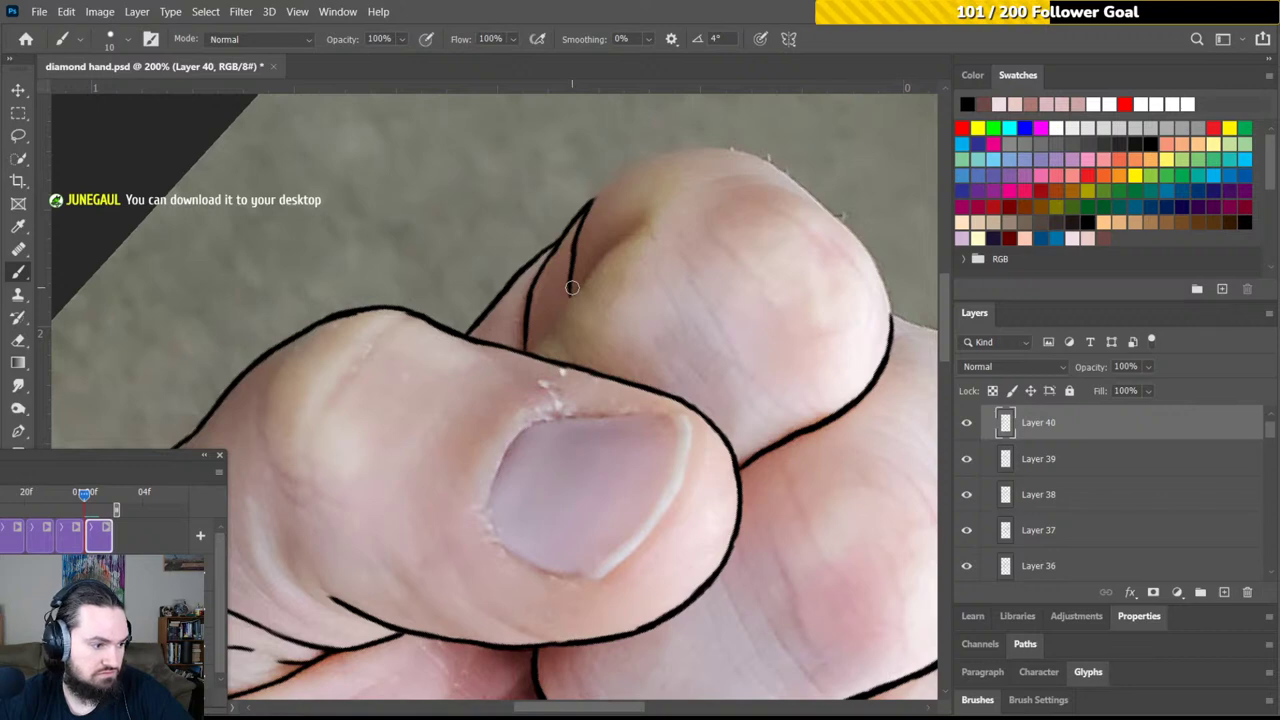
pyautogui.moveTo(572, 287); pyautogui.dragTo(568, 296)
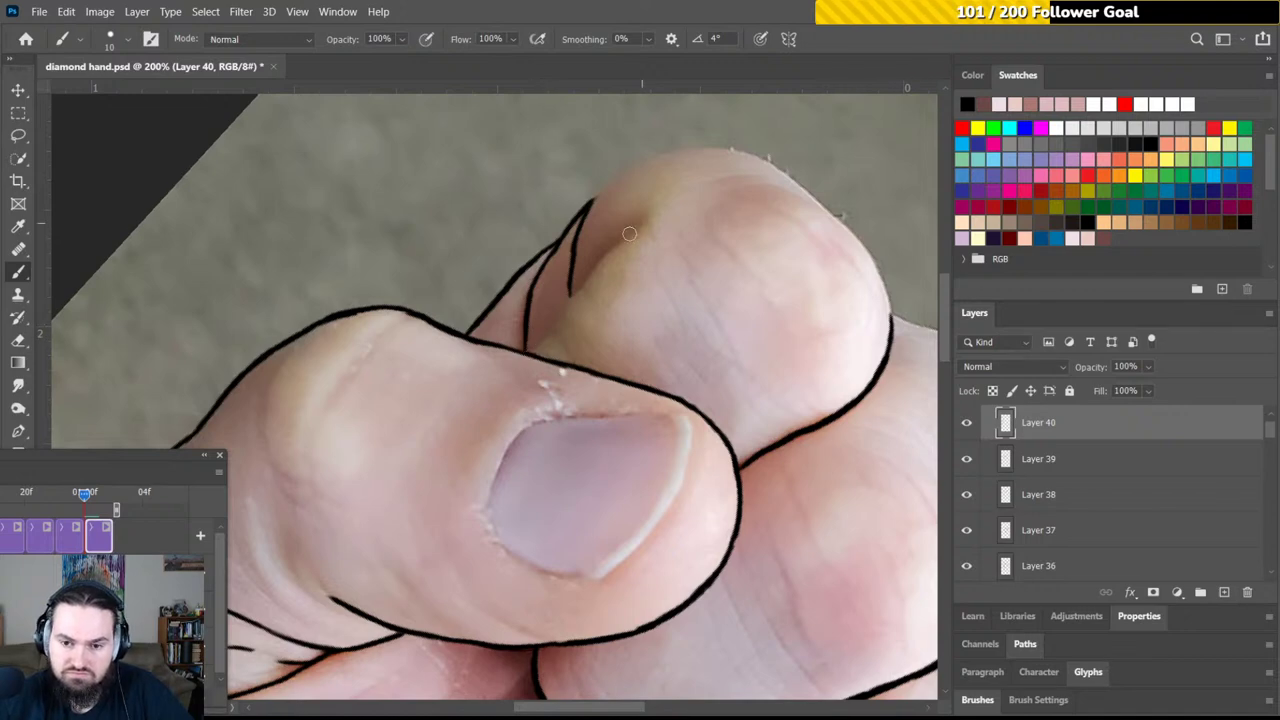
pyautogui.moveTo(639, 225); pyautogui.dragTo(536, 343)
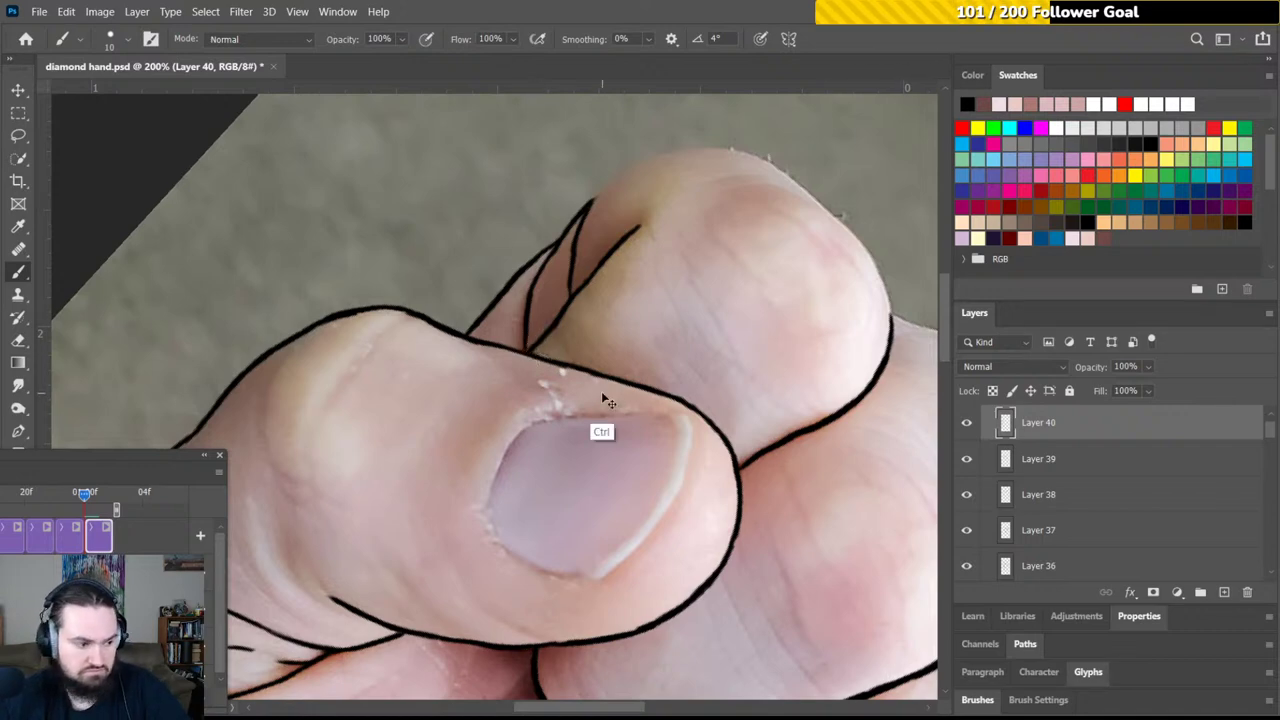
pyautogui.hotkey('ctrl', 's')
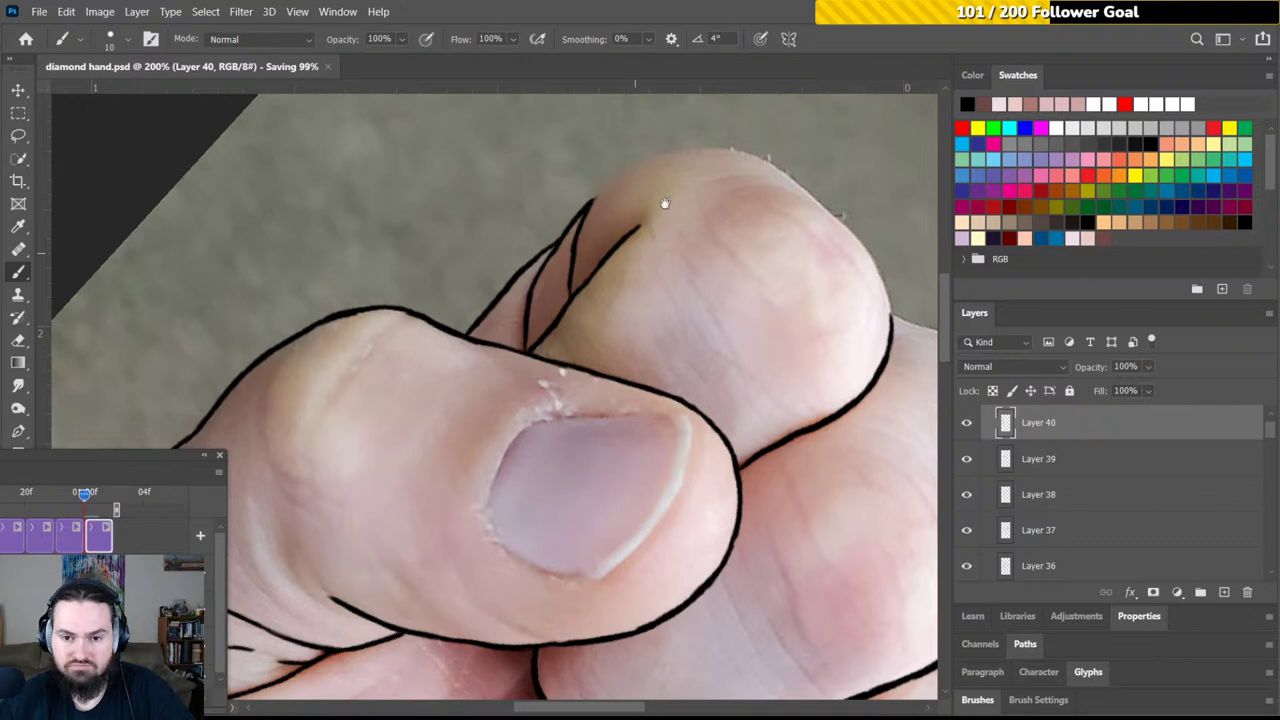
# Trace the rounded outer side of the curled index finger from the fold lines up toward its joint
pyautogui.moveTo(571, 249); pyautogui.dragTo(526, 283)
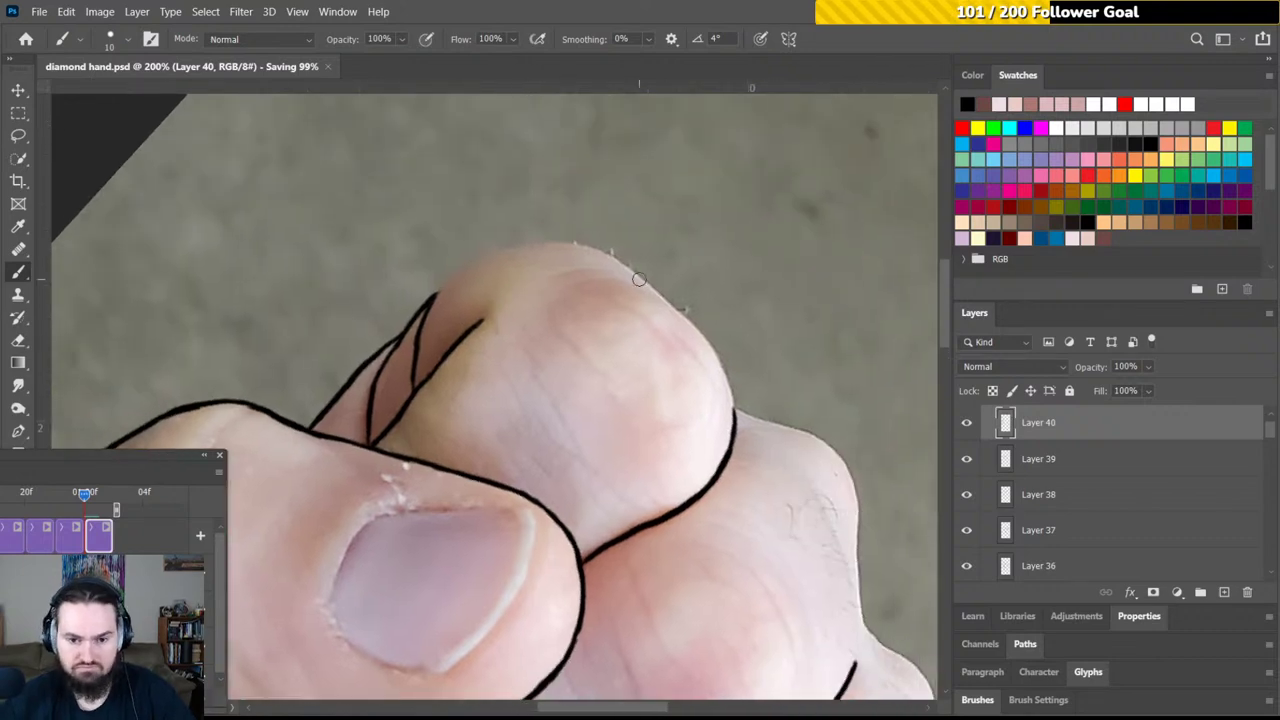
pyautogui.press('r')
pyautogui.moveTo(605, 220); pyautogui.dragTo(594, 214)
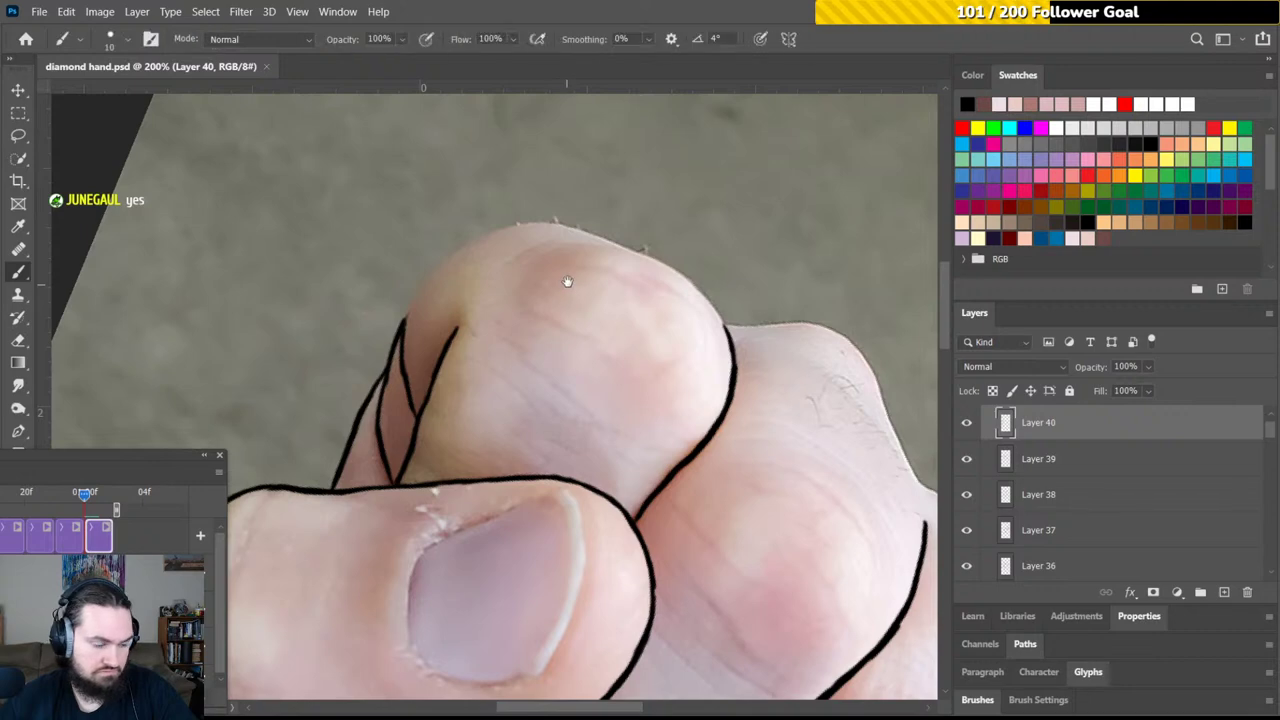
pyautogui.moveTo(574, 269)
pyautogui.mouseDown()
pyautogui.moveTo(610, 258)
pyautogui.moveTo(563, 257)
pyautogui.mouseUp()
pyautogui.press('r')
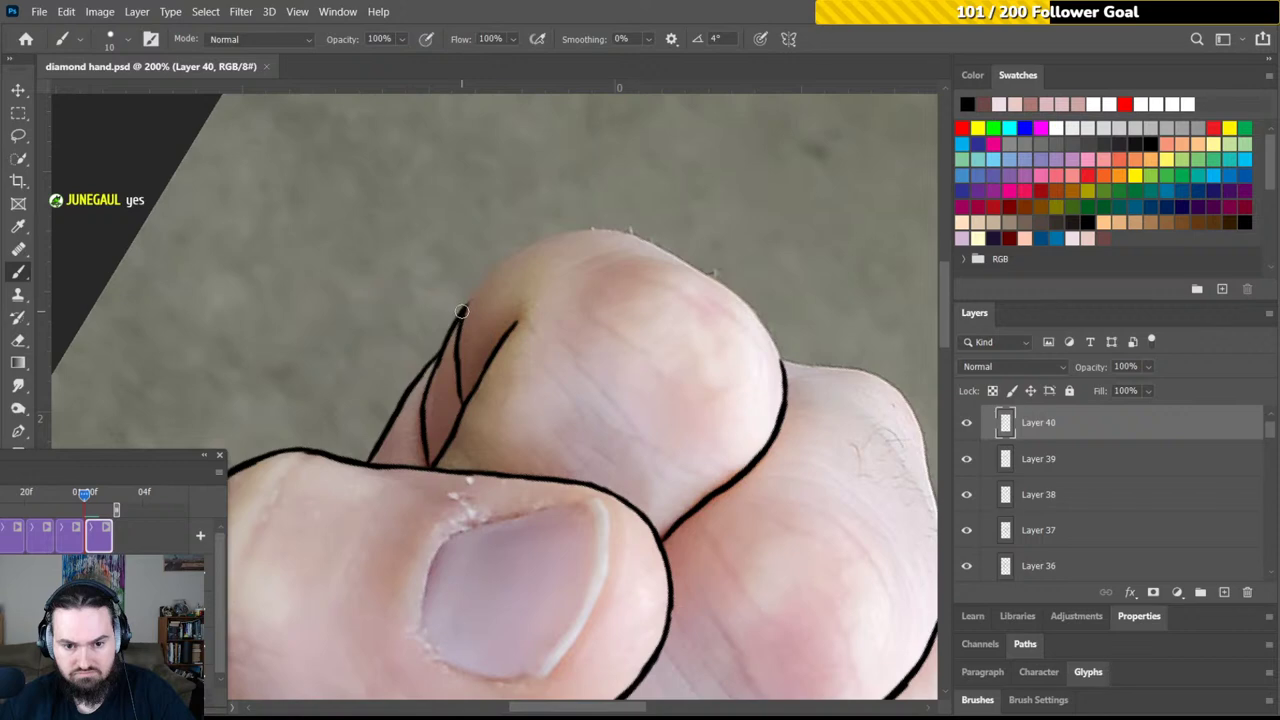
pyautogui.moveTo(464, 306)
pyautogui.mouseDown()
pyautogui.moveTo(510, 253)
pyautogui.moveTo(486, 276)
pyautogui.moveTo(537, 241)
pyautogui.moveTo(506, 259)
pyautogui.moveTo(608, 228)
pyautogui.moveTo(551, 195)
pyautogui.moveTo(466, 229)
pyautogui.mouseUp()
# Outline the top of the index finger's joint until it meets the line dividing it from the middle finger
pyautogui.press('r')
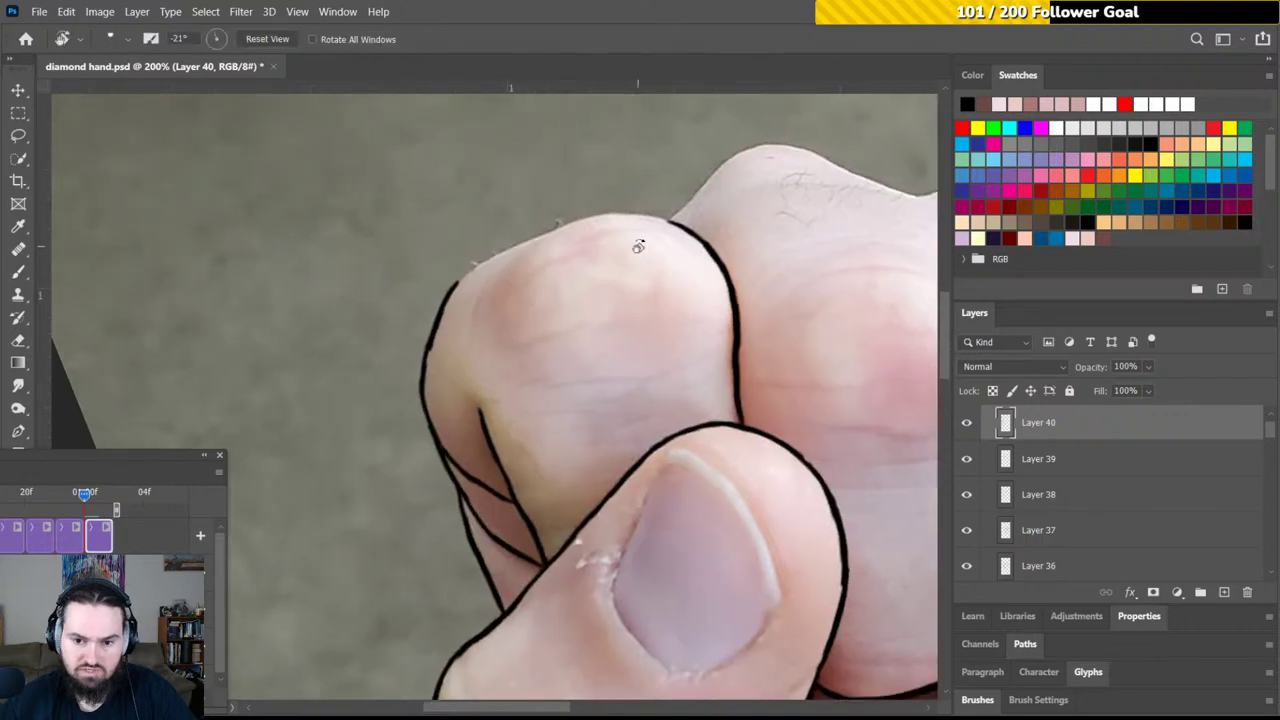
pyautogui.moveTo(623, 231); pyautogui.dragTo(608, 229)
pyautogui.press('b')
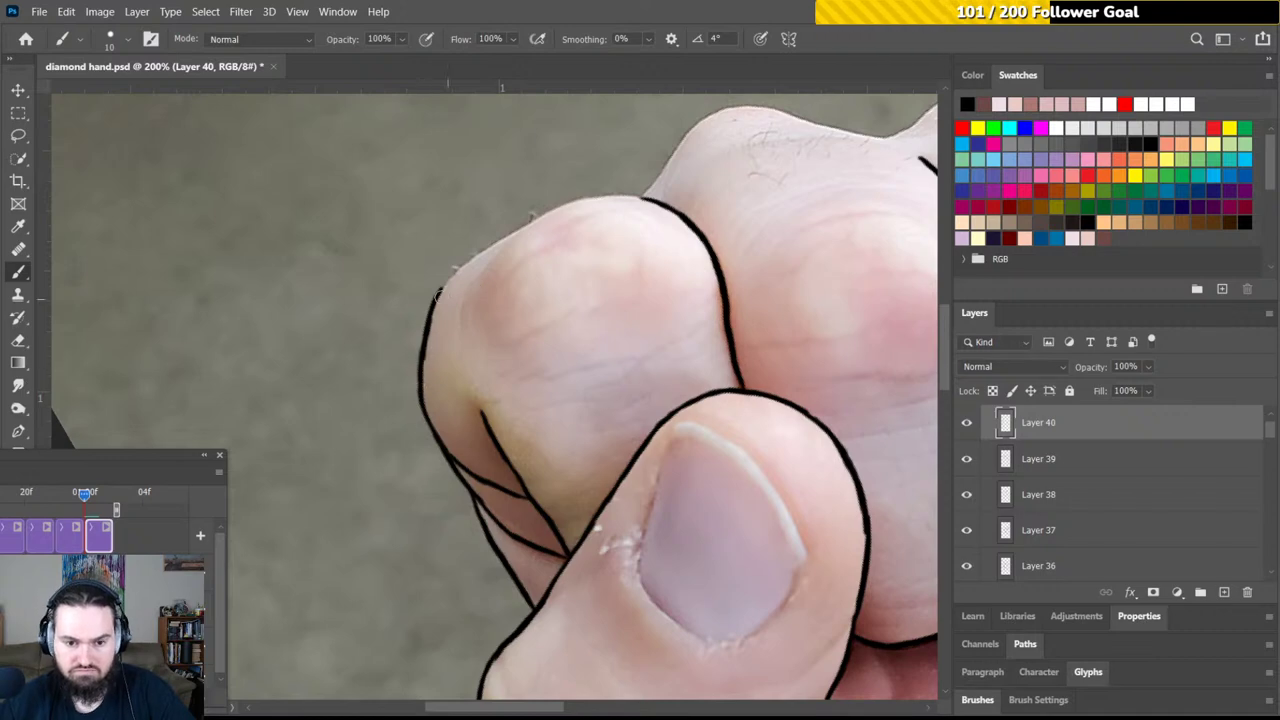
pyautogui.moveTo(434, 305)
pyautogui.mouseDown()
pyautogui.moveTo(566, 206)
pyautogui.moveTo(526, 226)
pyautogui.moveTo(556, 208)
pyautogui.moveTo(541, 215)
pyautogui.moveTo(640, 198)
pyautogui.mouseUp()
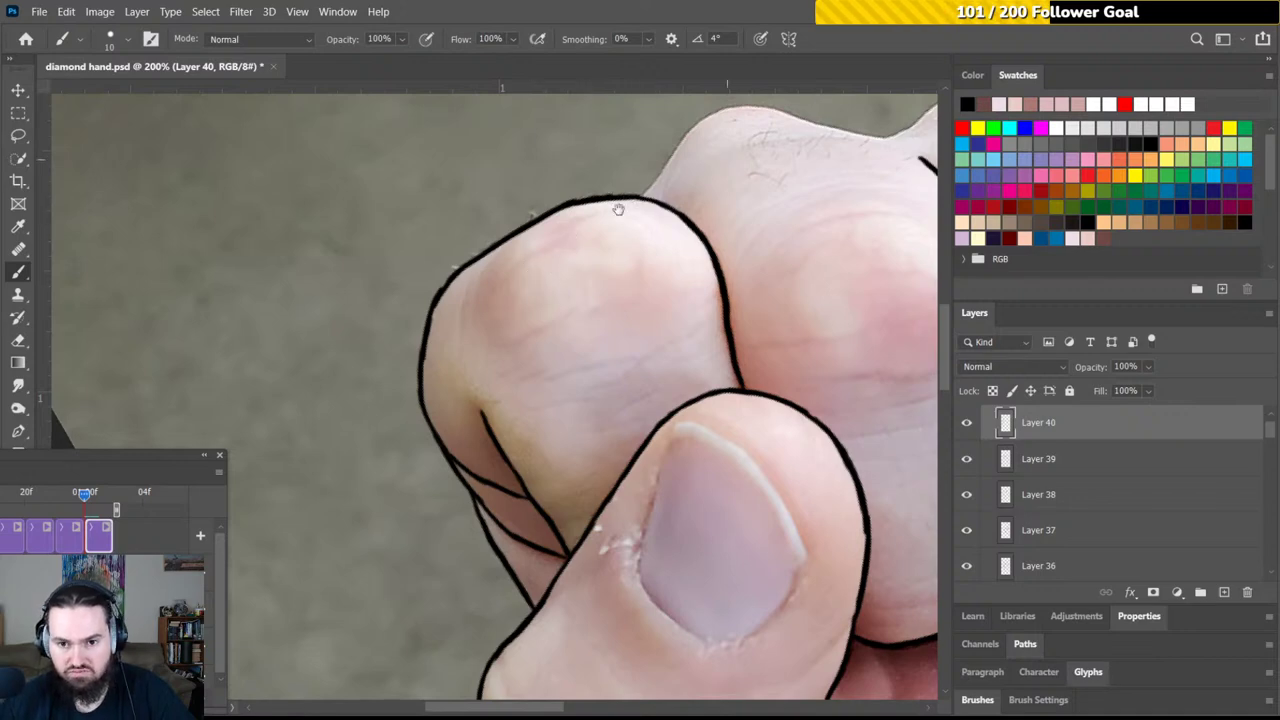
# Draw the outline from the top of the index finger's joint up the side of the middle finger's knuckle
pyautogui.moveTo(620, 209); pyautogui.dragTo(537, 280)
pyautogui.press('r')
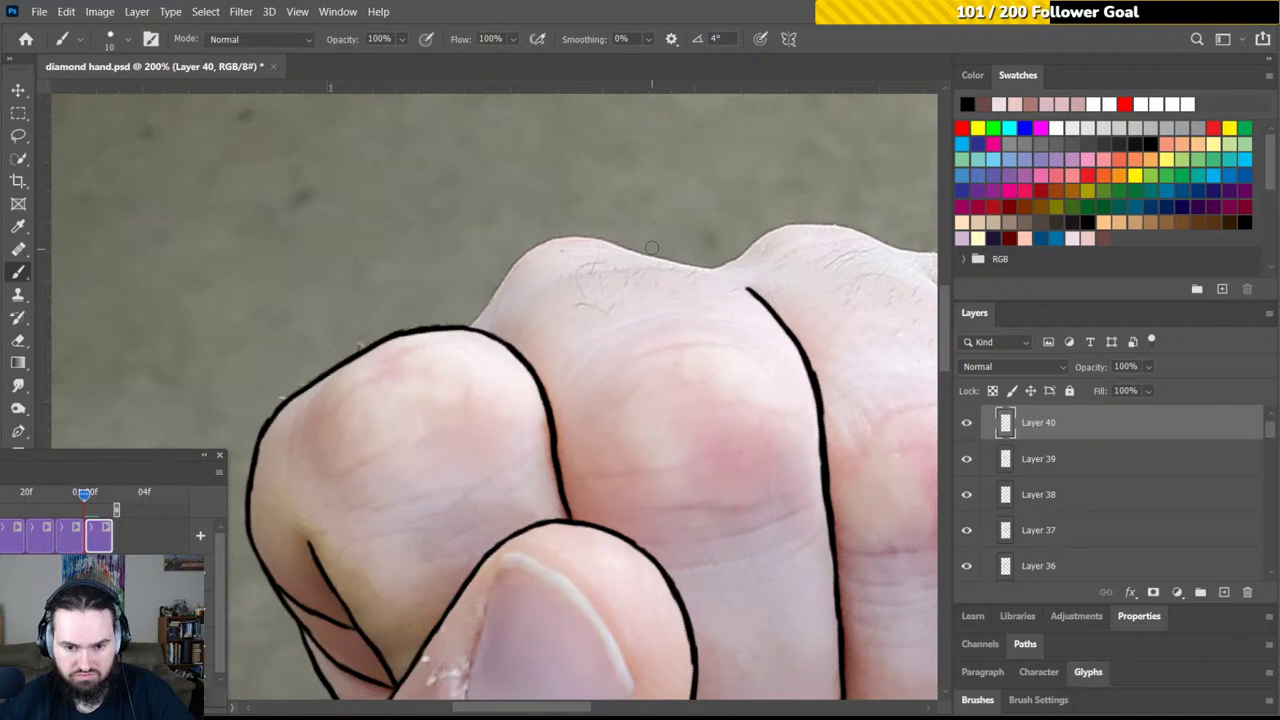
pyautogui.moveTo(652, 218); pyautogui.dragTo(640, 220)
pyautogui.press('b')
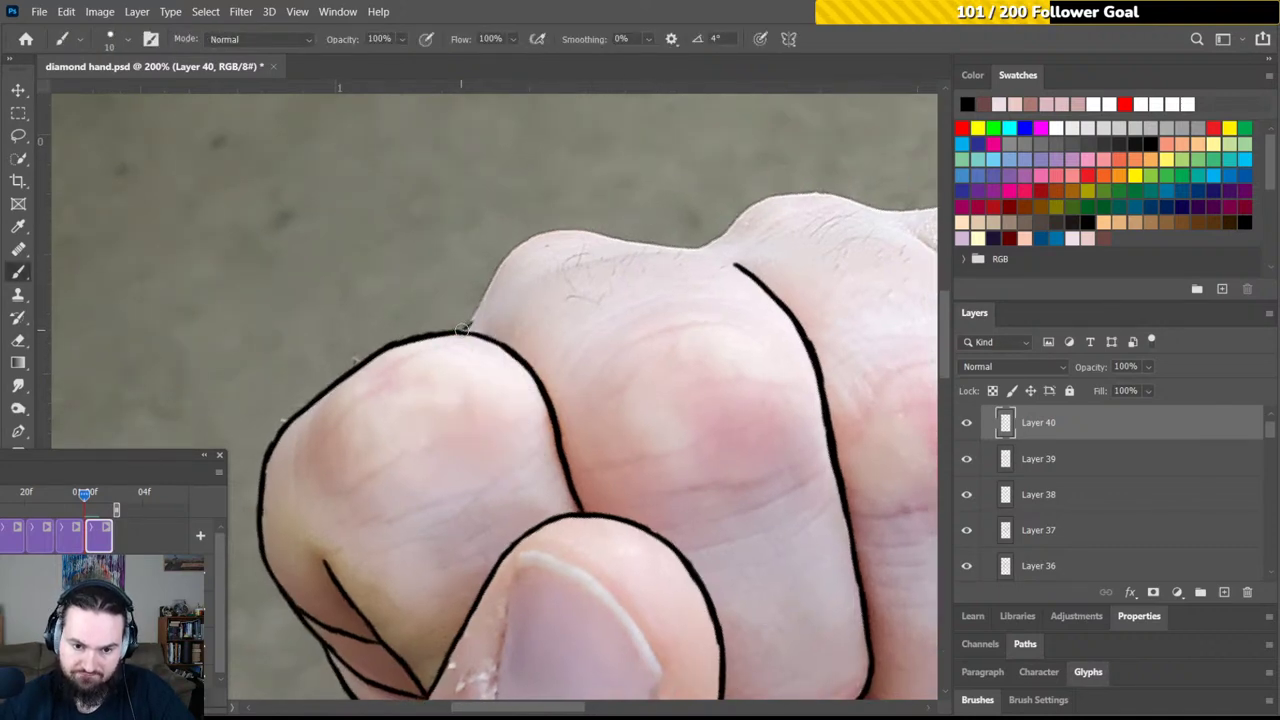
pyautogui.moveTo(462, 330); pyautogui.dragTo(484, 297)
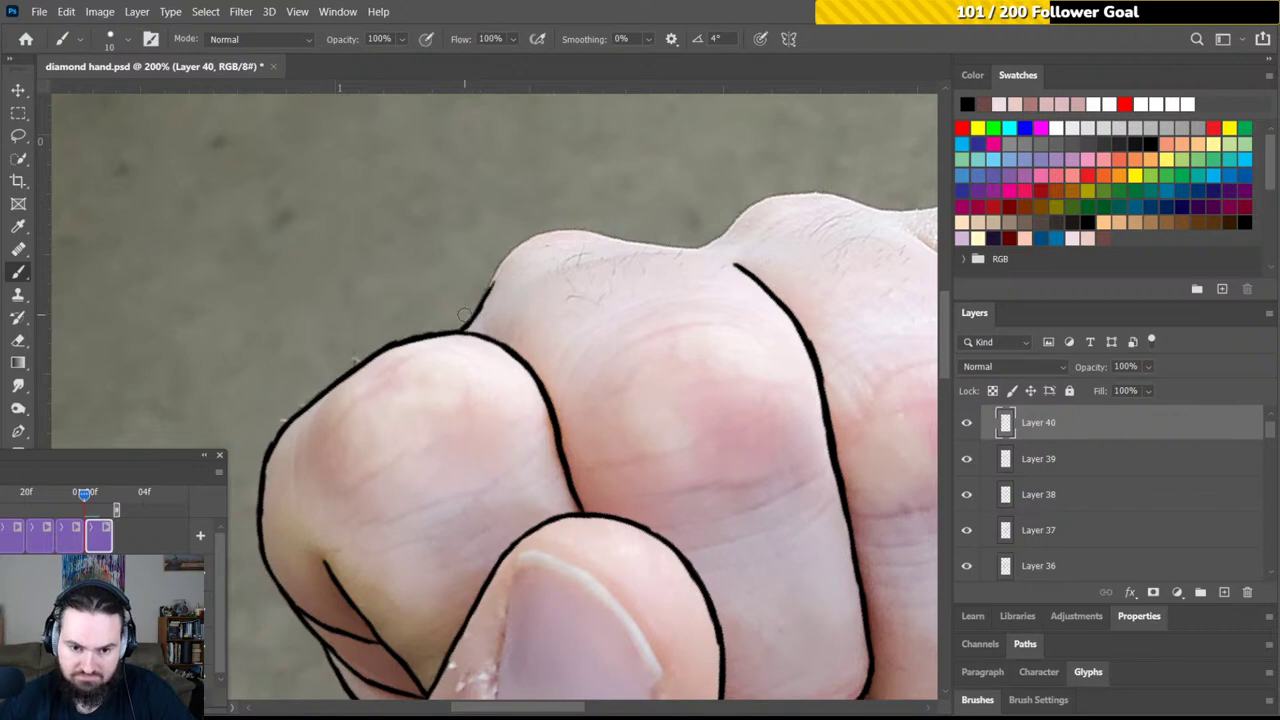
pyautogui.moveTo(485, 297); pyautogui.dragTo(505, 262)
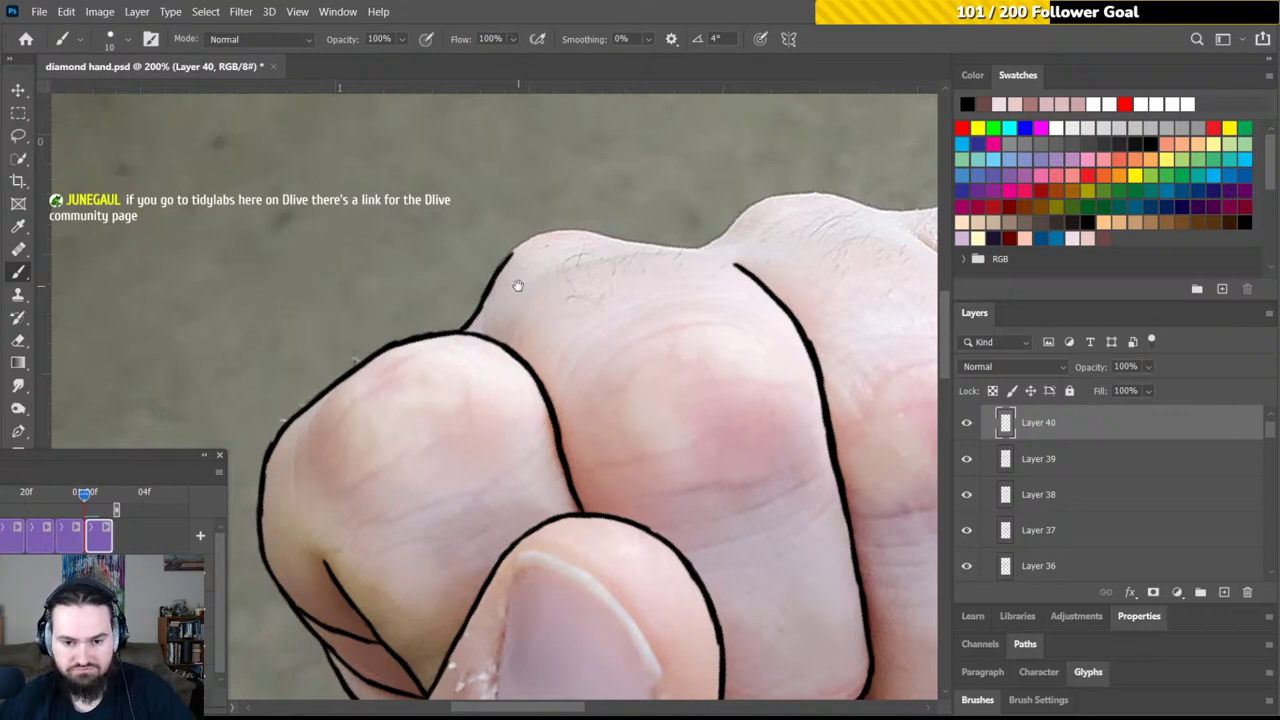
# Trace the top of the middle finger's knuckle to the dip before the ring finger's knuckle, and save the document
pyautogui.moveTo(580, 274); pyautogui.dragTo(579, 304)
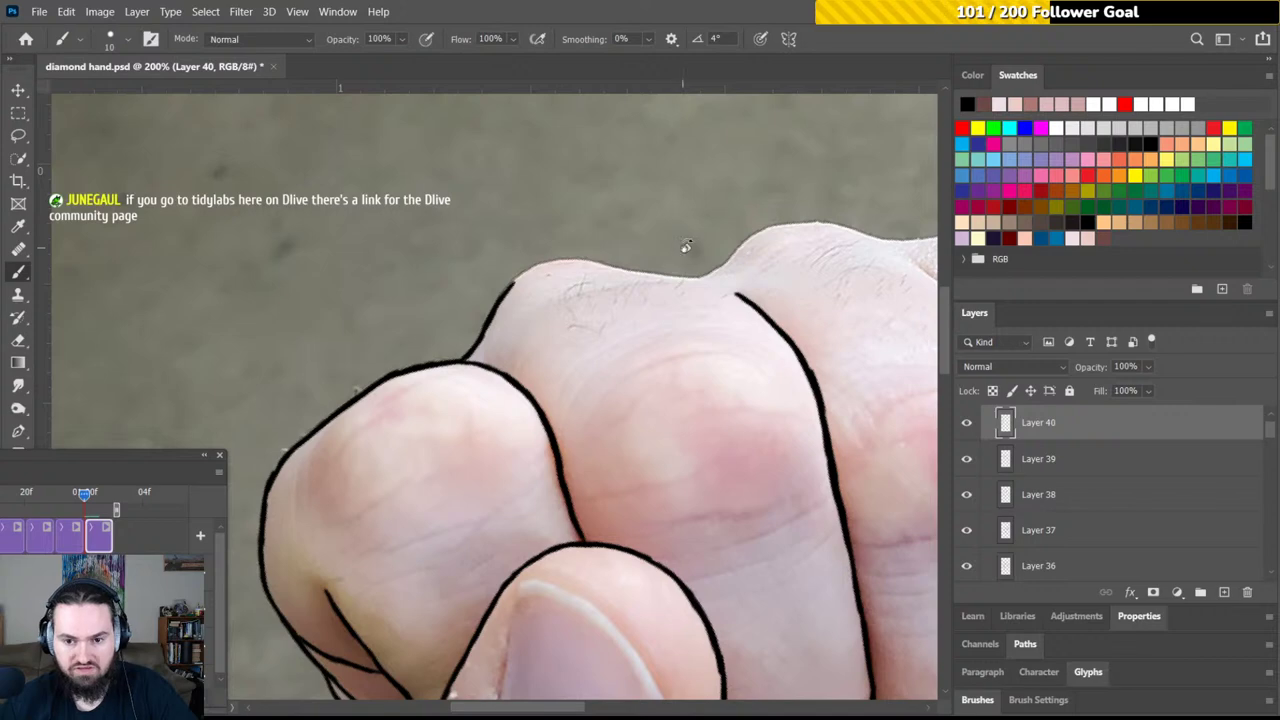
pyautogui.press('r')
pyautogui.moveTo(666, 227); pyautogui.dragTo(613, 214)
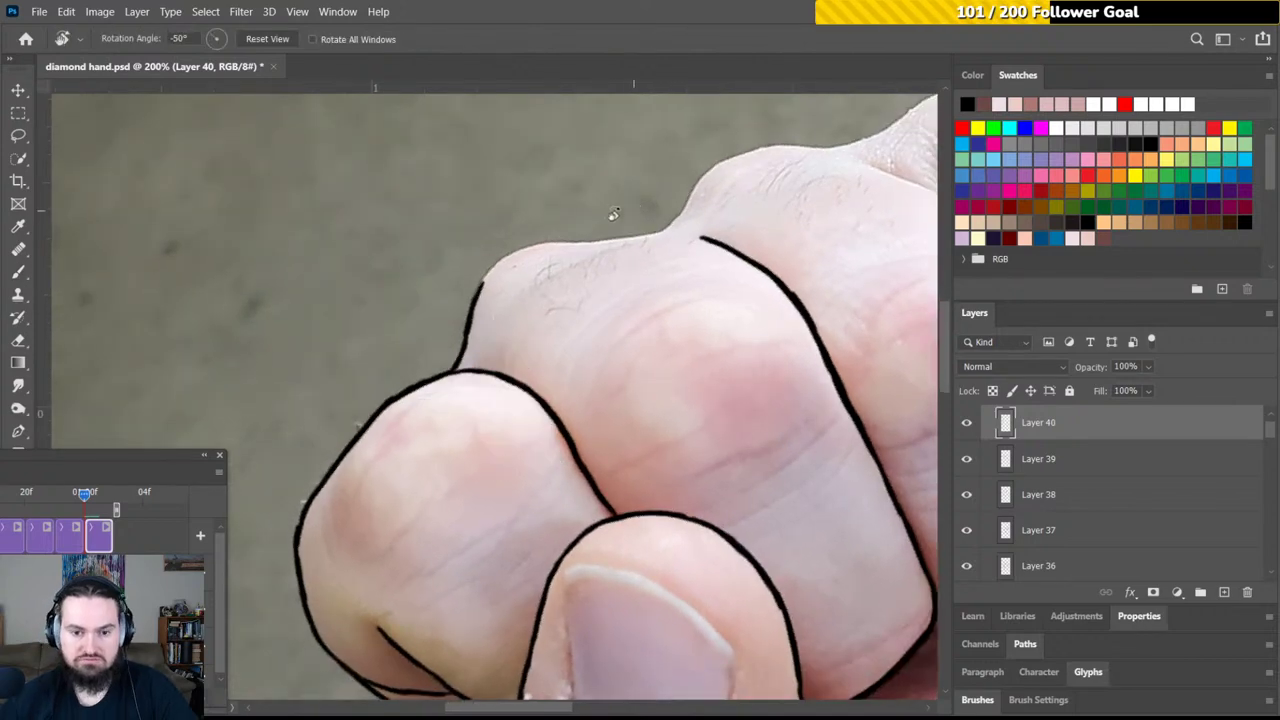
pyautogui.press('b')
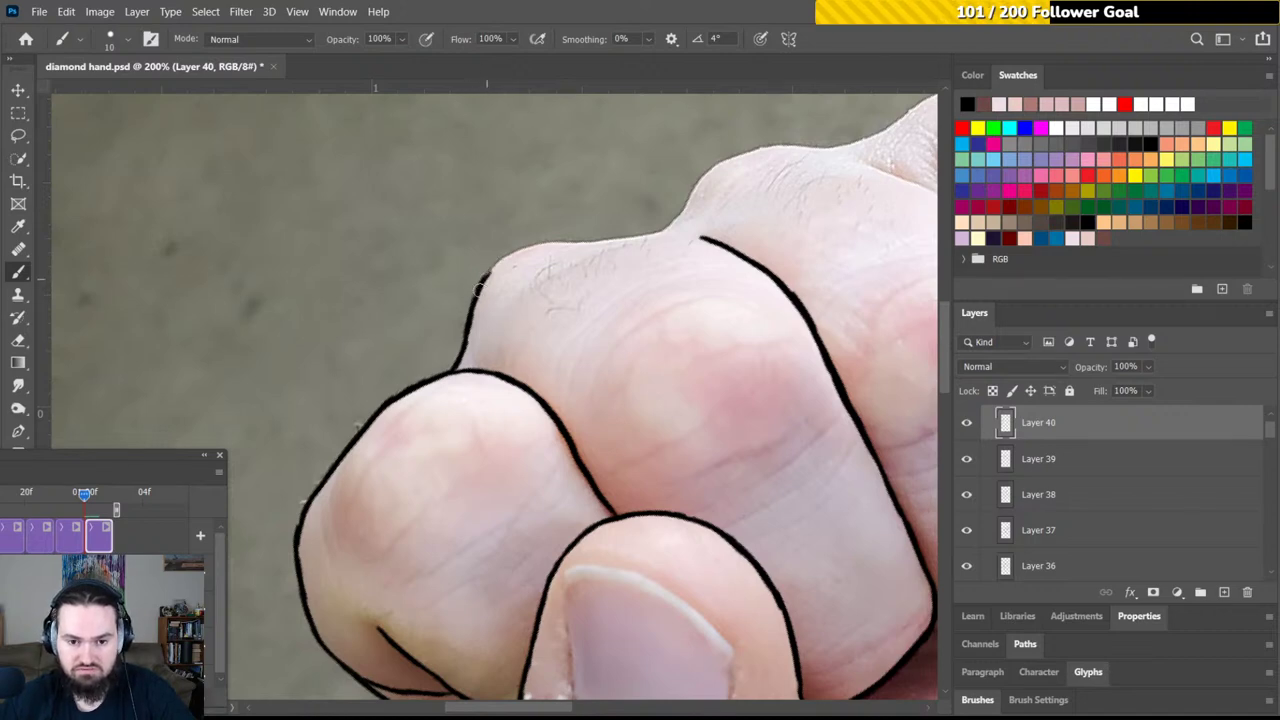
pyautogui.moveTo(483, 281)
pyautogui.mouseDown()
pyautogui.moveTo(532, 245)
pyautogui.moveTo(511, 256)
pyautogui.moveTo(663, 227)
pyautogui.moveTo(626, 241)
pyautogui.moveTo(668, 228)
pyautogui.mouseUp()
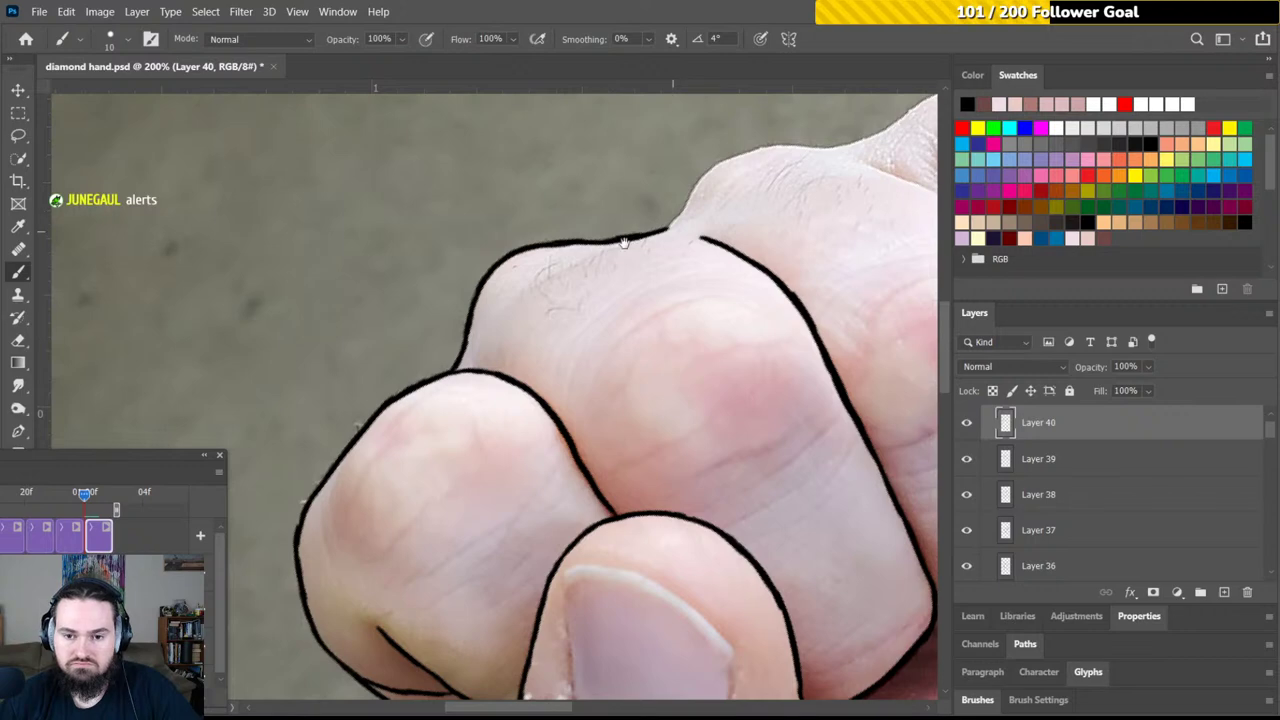
pyautogui.moveTo(624, 243); pyautogui.dragTo(543, 278)
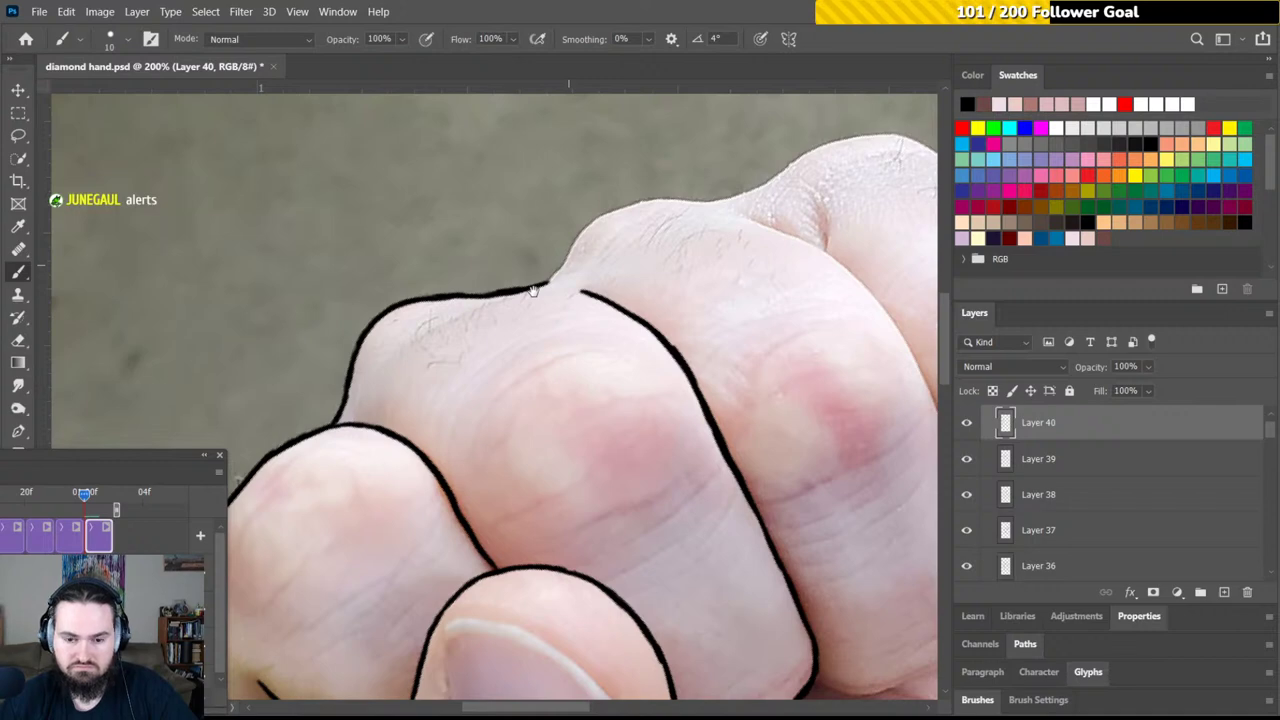
pyautogui.moveTo(533, 290); pyautogui.dragTo(497, 316)
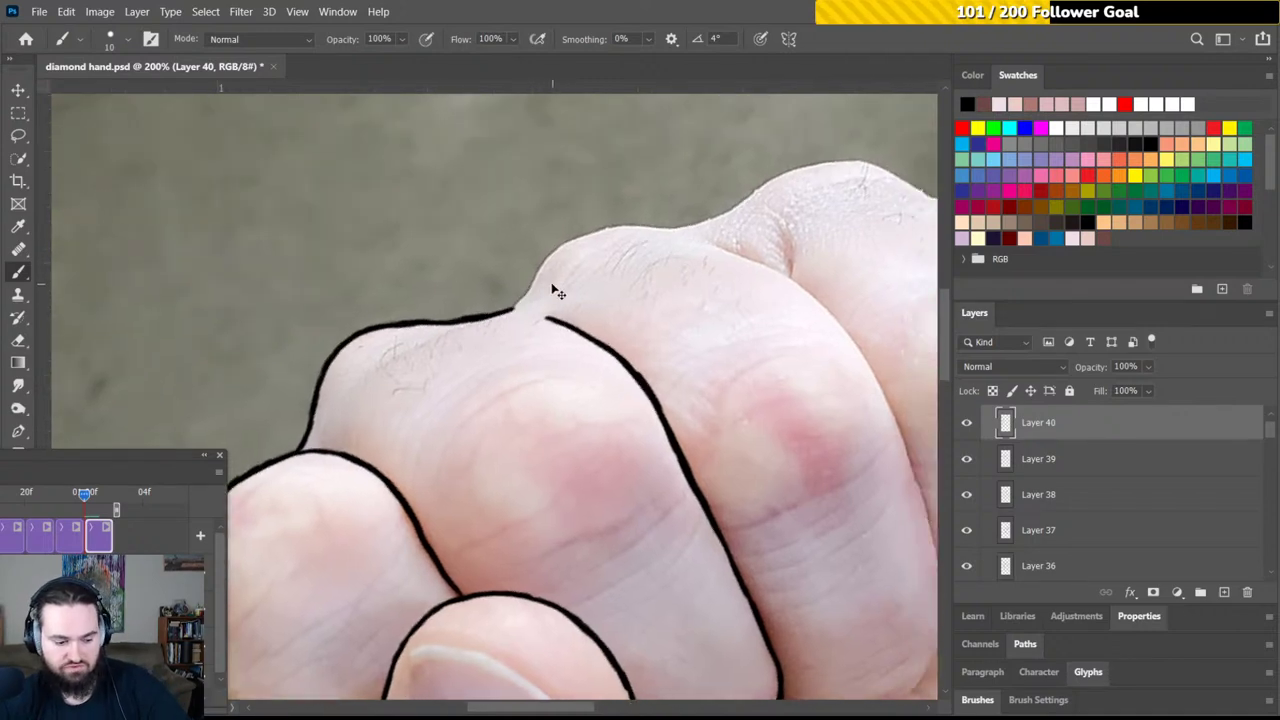
pyautogui.hotkey('ctrl', 's')
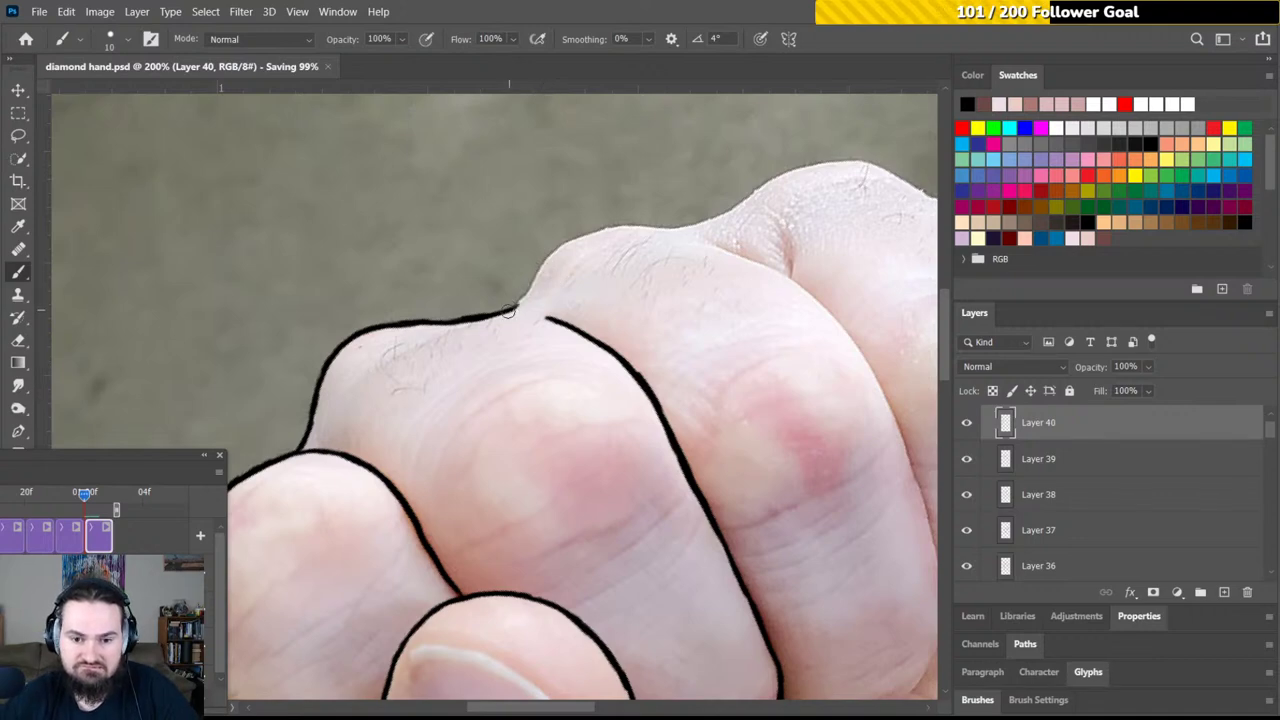
# Continue the outer outline over the ring finger's knuckle and around the little finger's knuckle to the edge of the palm
pyautogui.moveTo(508, 312)
pyautogui.mouseDown()
pyautogui.moveTo(573, 238)
pyautogui.moveTo(699, 227)
pyautogui.moveTo(670, 231)
pyautogui.moveTo(766, 183)
pyautogui.mouseUp()
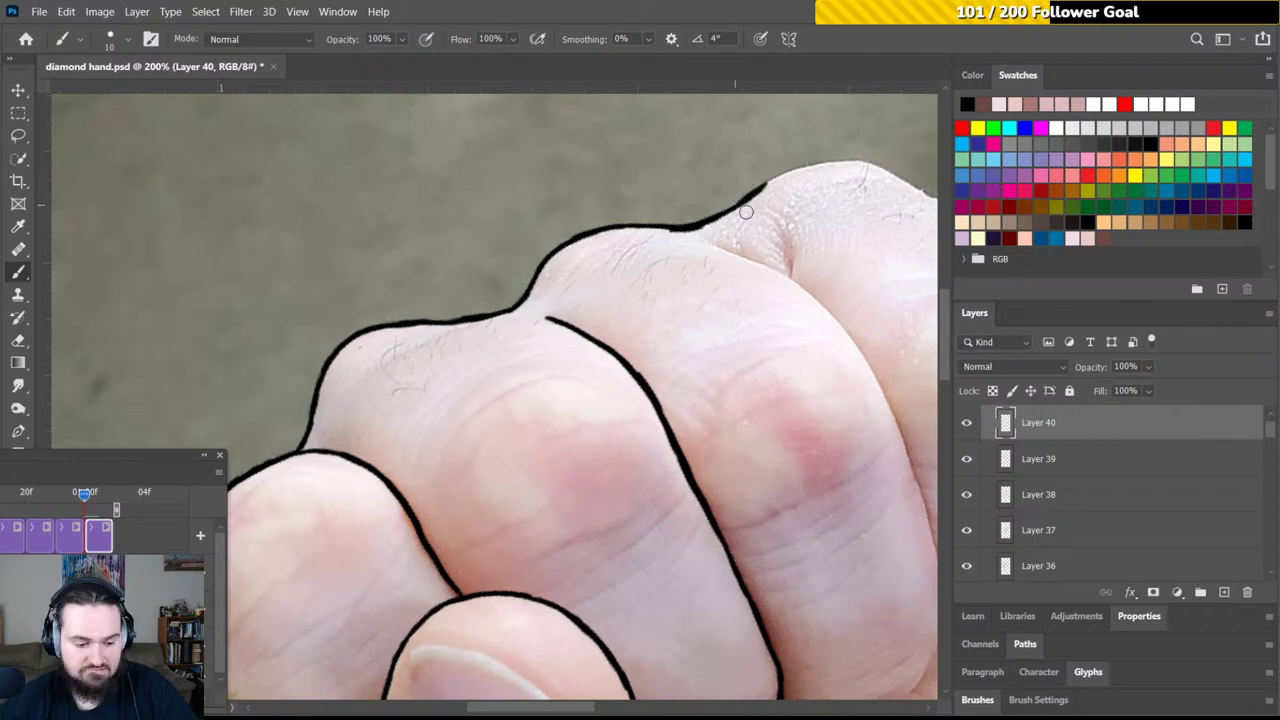
pyautogui.moveTo(737, 243)
pyautogui.mouseDown()
pyautogui.moveTo(651, 263)
pyautogui.moveTo(559, 317)
pyautogui.mouseUp()
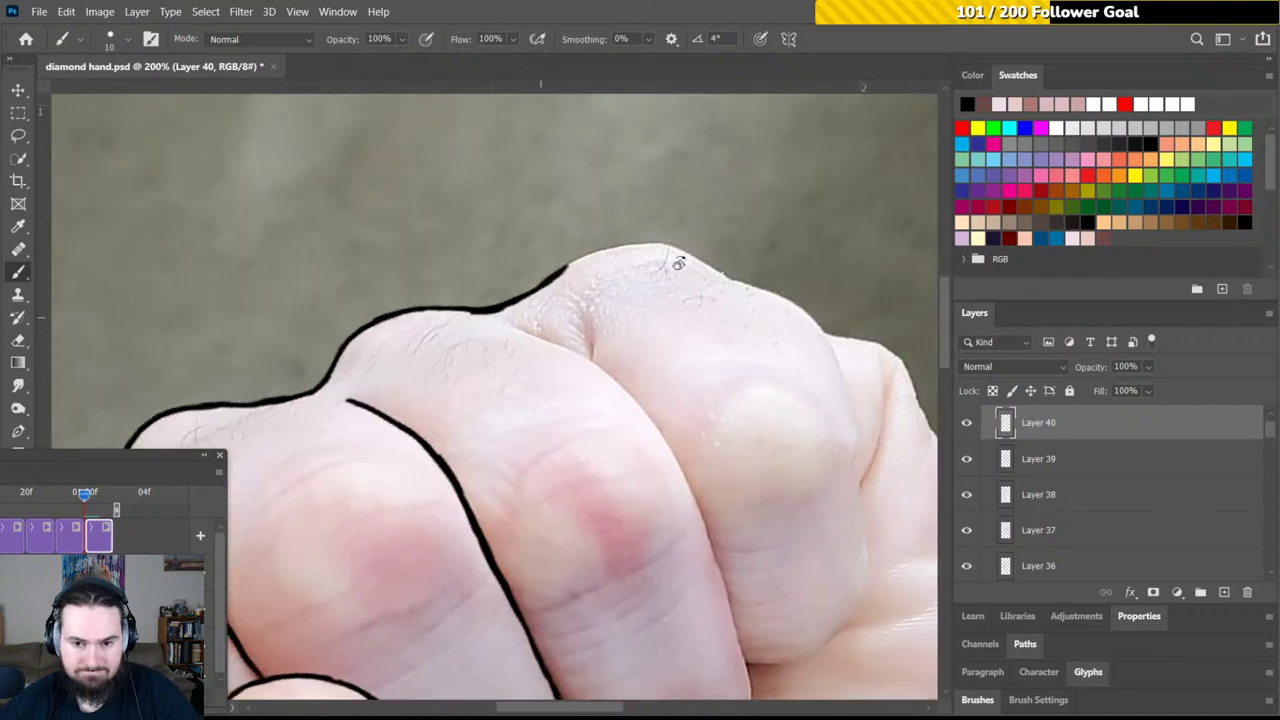
pyautogui.press('r')
pyautogui.moveTo(660, 241); pyautogui.dragTo(560, 286)
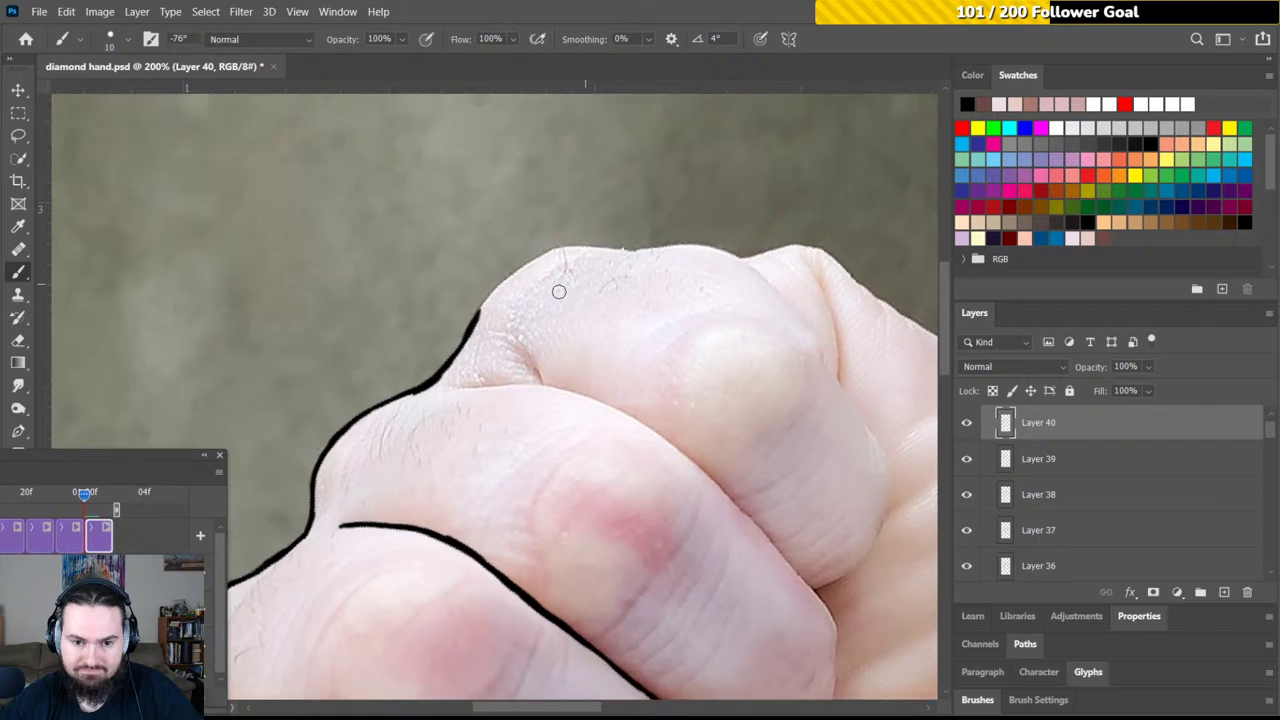
pyautogui.moveTo(475, 320)
pyautogui.mouseDown()
pyautogui.moveTo(494, 288)
pyautogui.moveTo(566, 245)
pyautogui.moveTo(523, 217)
pyautogui.mouseUp()
pyautogui.press('r')
pyautogui.press('b')
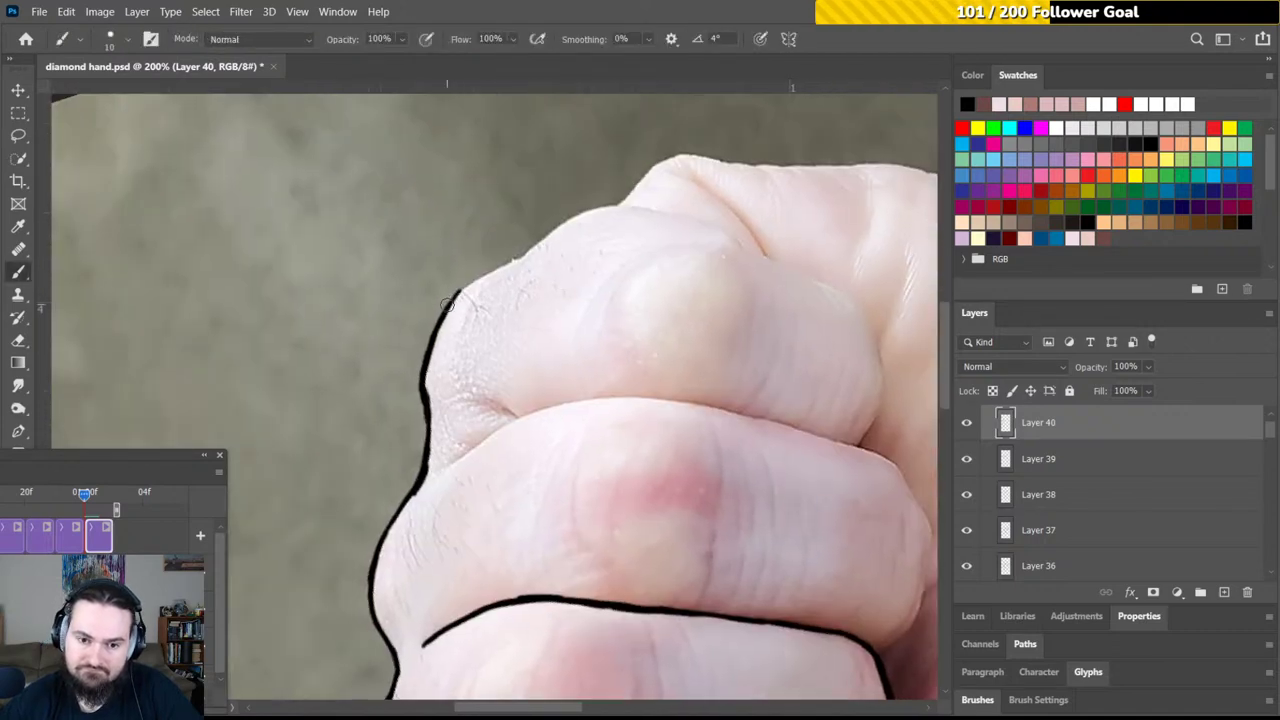
pyautogui.moveTo(458, 290)
pyautogui.mouseDown()
pyautogui.moveTo(612, 205)
pyautogui.moveTo(535, 190)
pyautogui.moveTo(543, 214)
pyautogui.mouseUp()
# Draw the line separating the little finger from the palm, and trace the bulging palm edge until it joins the knuckle outline
pyautogui.press('r')
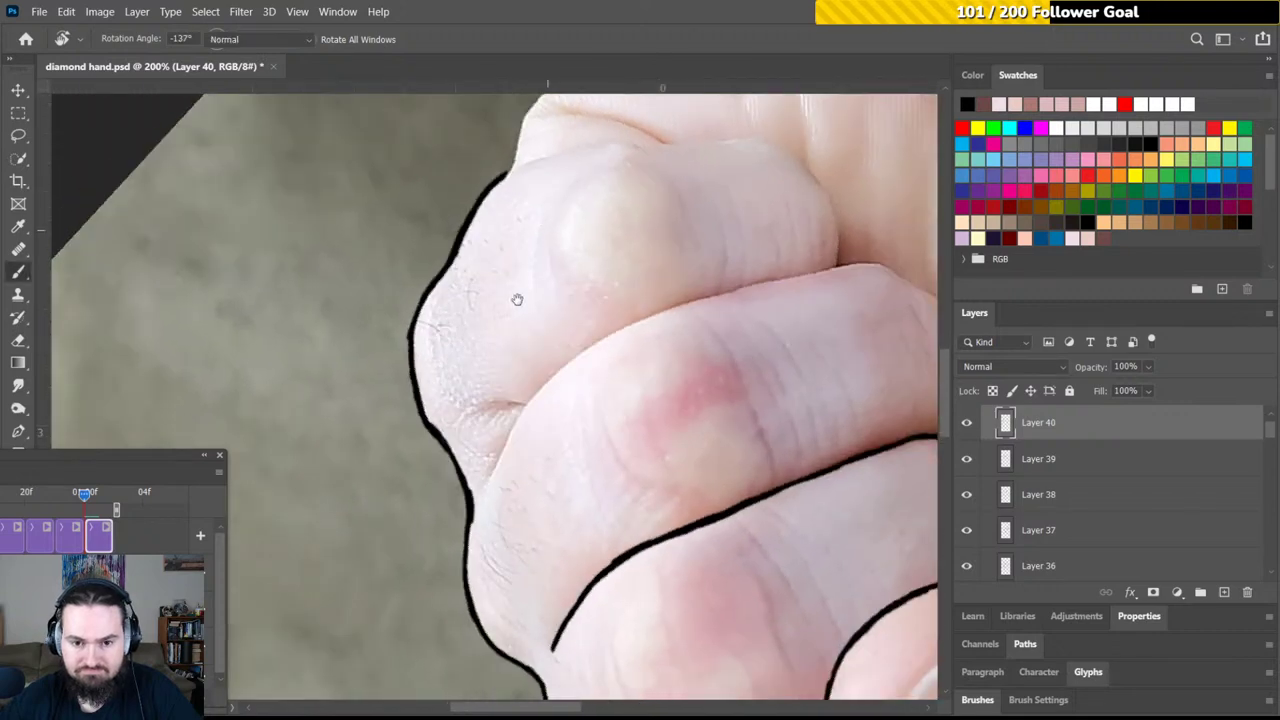
pyautogui.moveTo(517, 299); pyautogui.dragTo(503, 346)
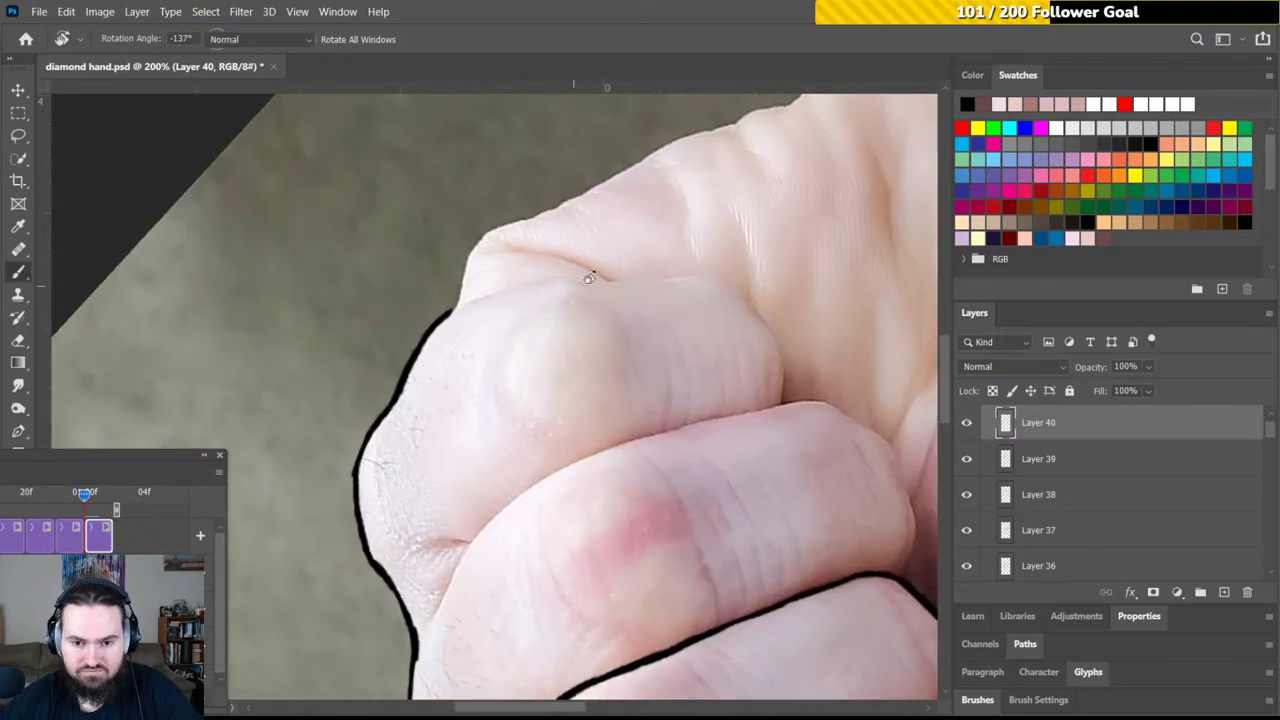
pyautogui.moveTo(589, 278); pyautogui.dragTo(567, 250)
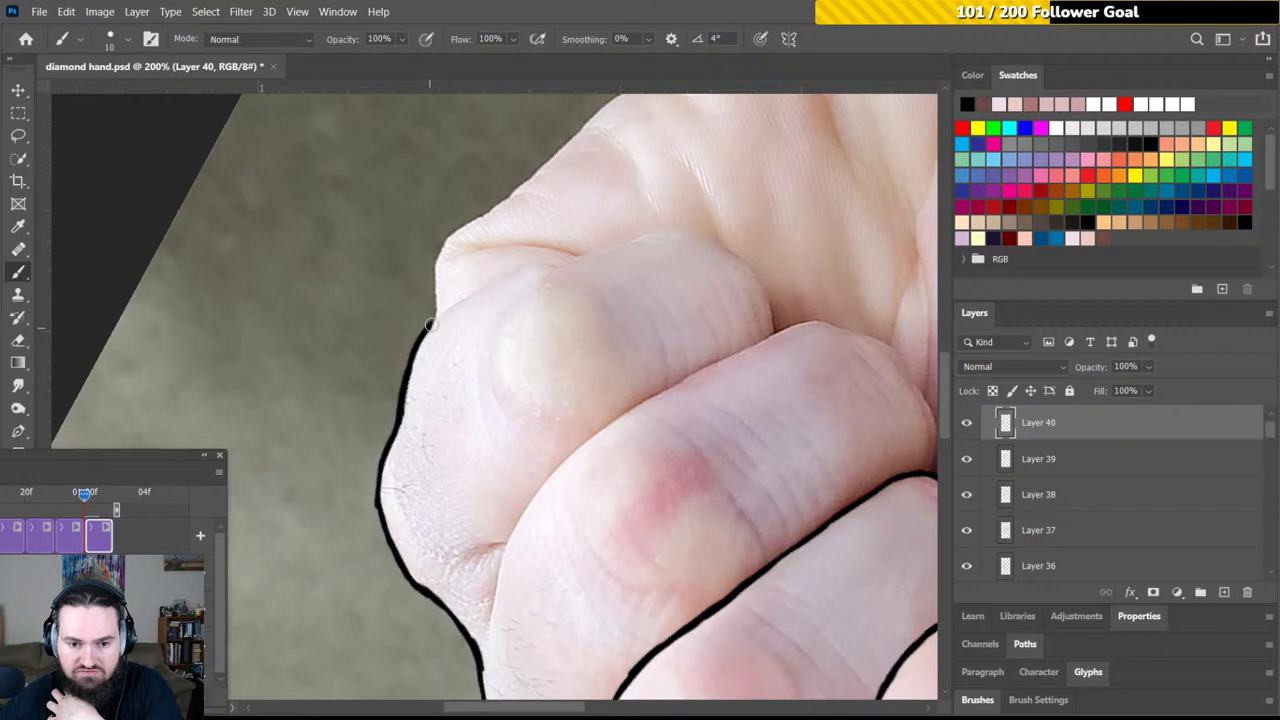
pyautogui.moveTo(464, 295)
pyautogui.mouseDown()
pyautogui.moveTo(449, 306)
pyautogui.moveTo(537, 263)
pyautogui.moveTo(673, 229)
pyautogui.mouseUp()
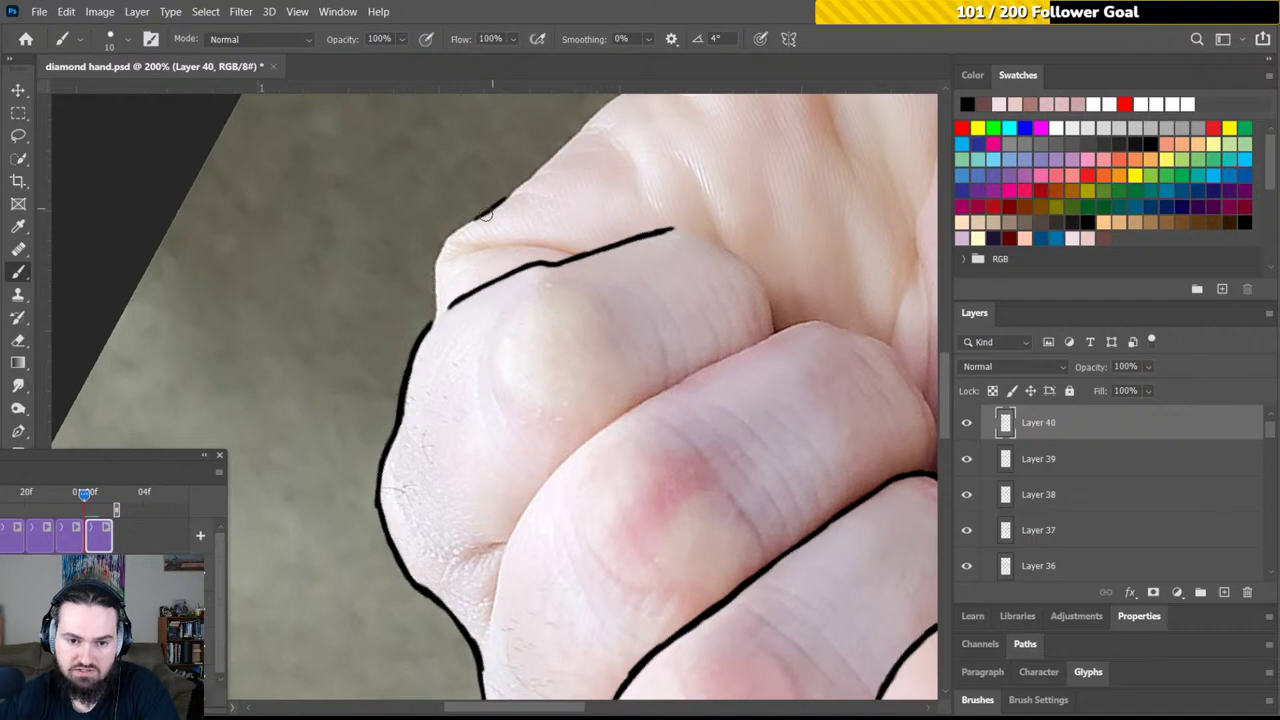
pyautogui.moveTo(487, 212)
pyautogui.mouseDown()
pyautogui.moveTo(434, 270)
pyautogui.moveTo(424, 332)
pyautogui.mouseUp()
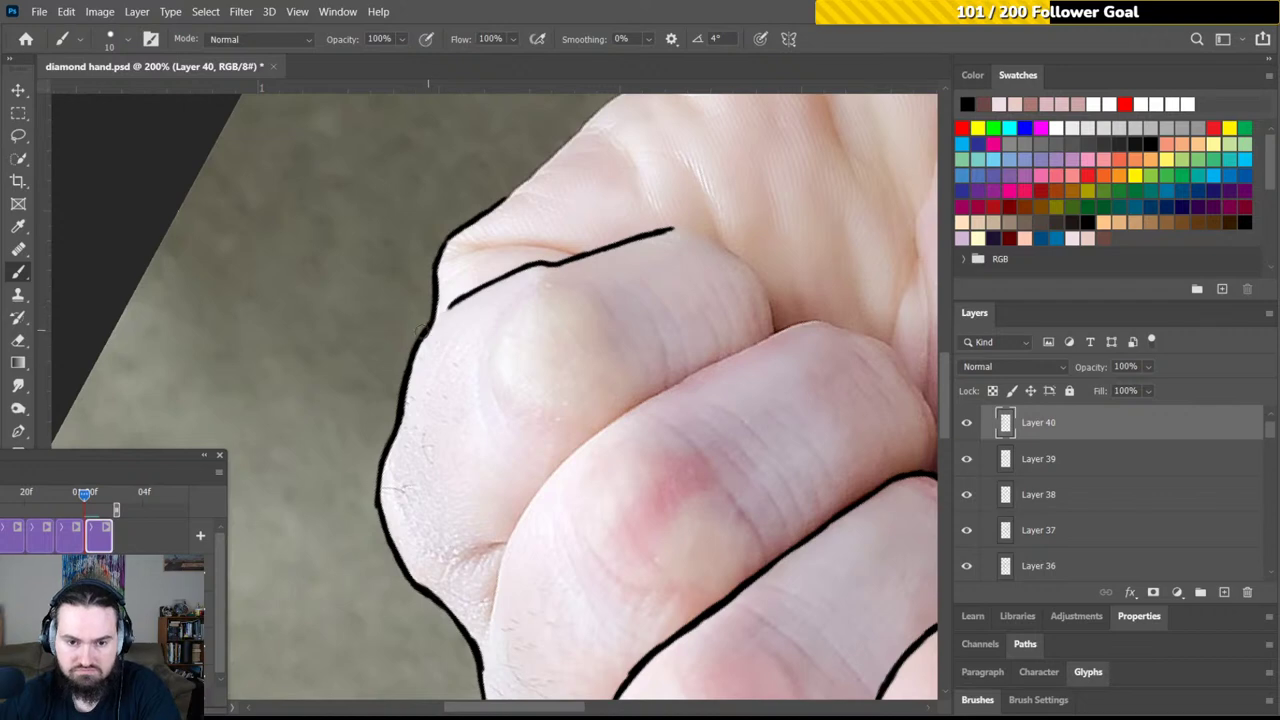
# Draw the short curved skin crease between the palm's outer edge and the little finger's edge line
pyautogui.press('r')
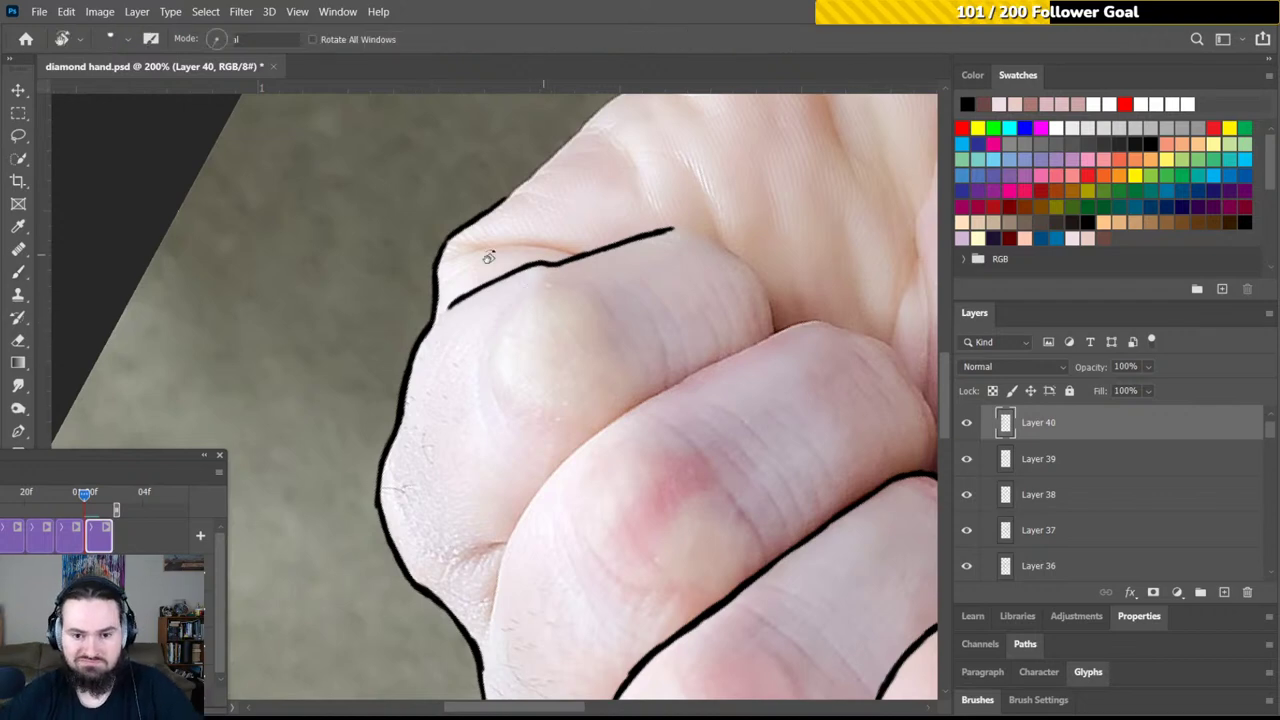
pyautogui.moveTo(486, 251)
pyautogui.mouseDown()
pyautogui.moveTo(399, 287)
pyautogui.moveTo(488, 228)
pyautogui.mouseUp()
pyautogui.press('b')
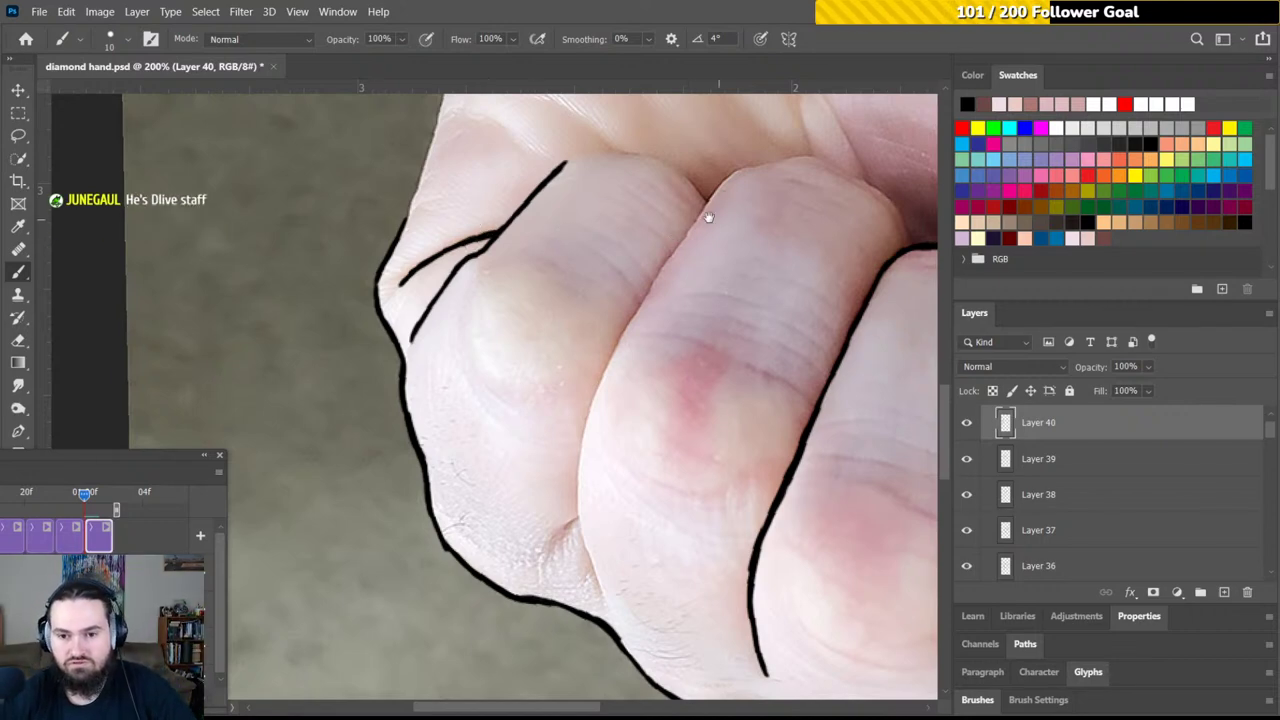
# Trace the line dividing the little finger from the ring finger down toward the knuckles, and add the short crease branching off it
pyautogui.moveTo(708, 217)
pyautogui.mouseDown()
pyautogui.moveTo(676, 196)
pyautogui.moveTo(629, 259)
pyautogui.moveTo(642, 246)
pyautogui.moveTo(573, 368)
pyautogui.moveTo(527, 340)
pyautogui.mouseUp()
pyautogui.press('r')
pyautogui.moveTo(629, 286); pyautogui.dragTo(740, 370)
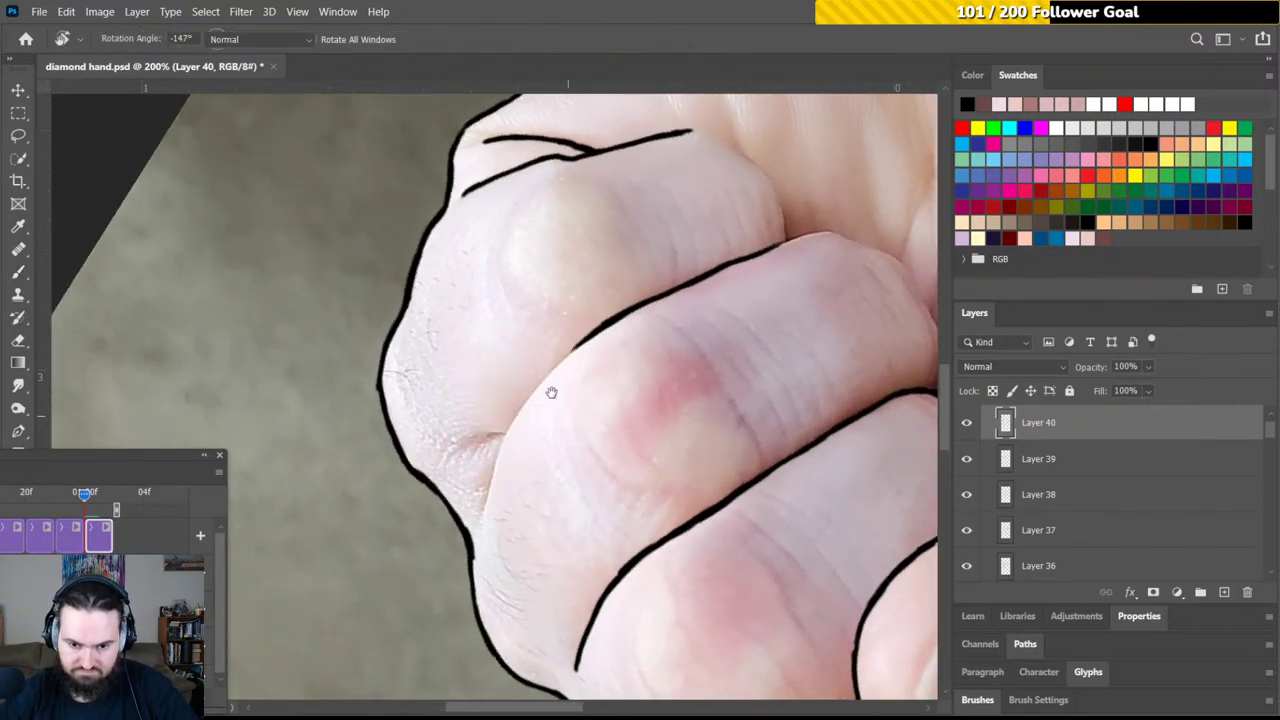
pyautogui.moveTo(551, 391)
pyautogui.mouseDown()
pyautogui.moveTo(551, 349)
pyautogui.moveTo(601, 340)
pyautogui.moveTo(591, 331)
pyautogui.mouseUp()
pyautogui.press('b')
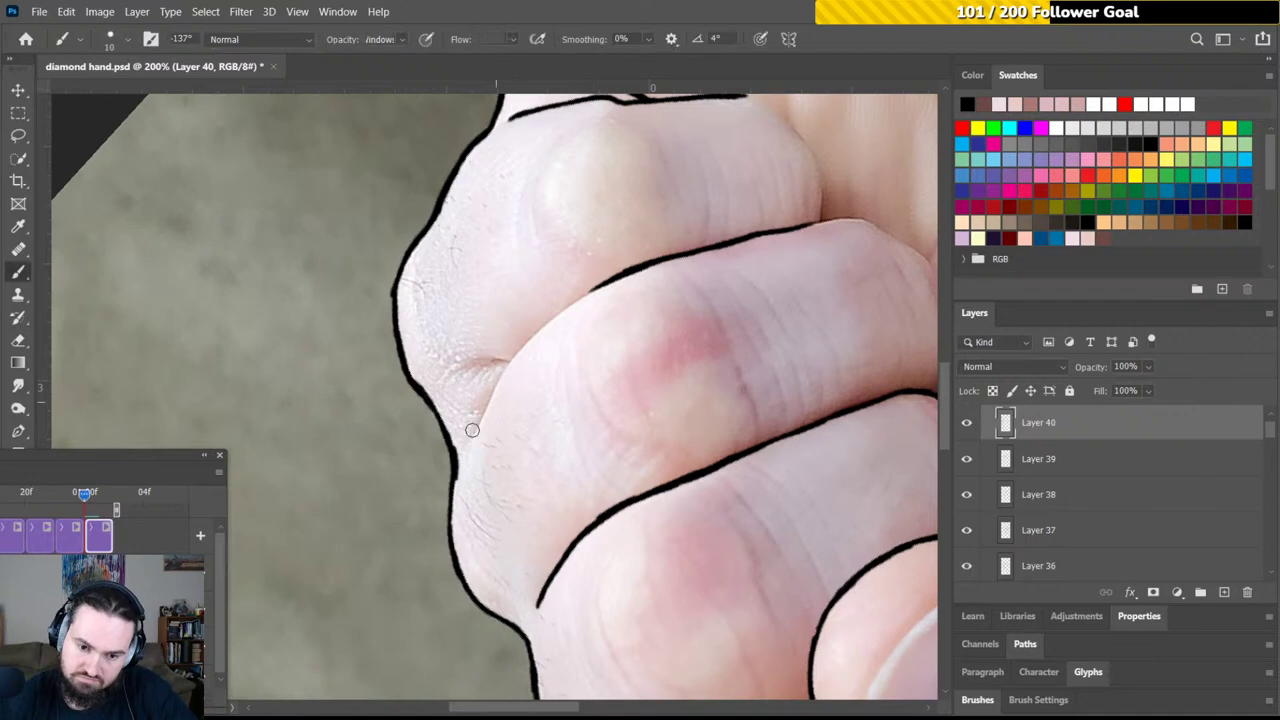
pyautogui.moveTo(480, 419); pyautogui.dragTo(474, 434)
pyautogui.moveTo(479, 426)
pyautogui.mouseDown()
pyautogui.moveTo(492, 386)
pyautogui.moveTo(580, 300)
pyautogui.moveTo(543, 324)
pyautogui.moveTo(578, 296)
pyautogui.moveTo(496, 291)
pyautogui.mouseUp()
pyautogui.press('r')
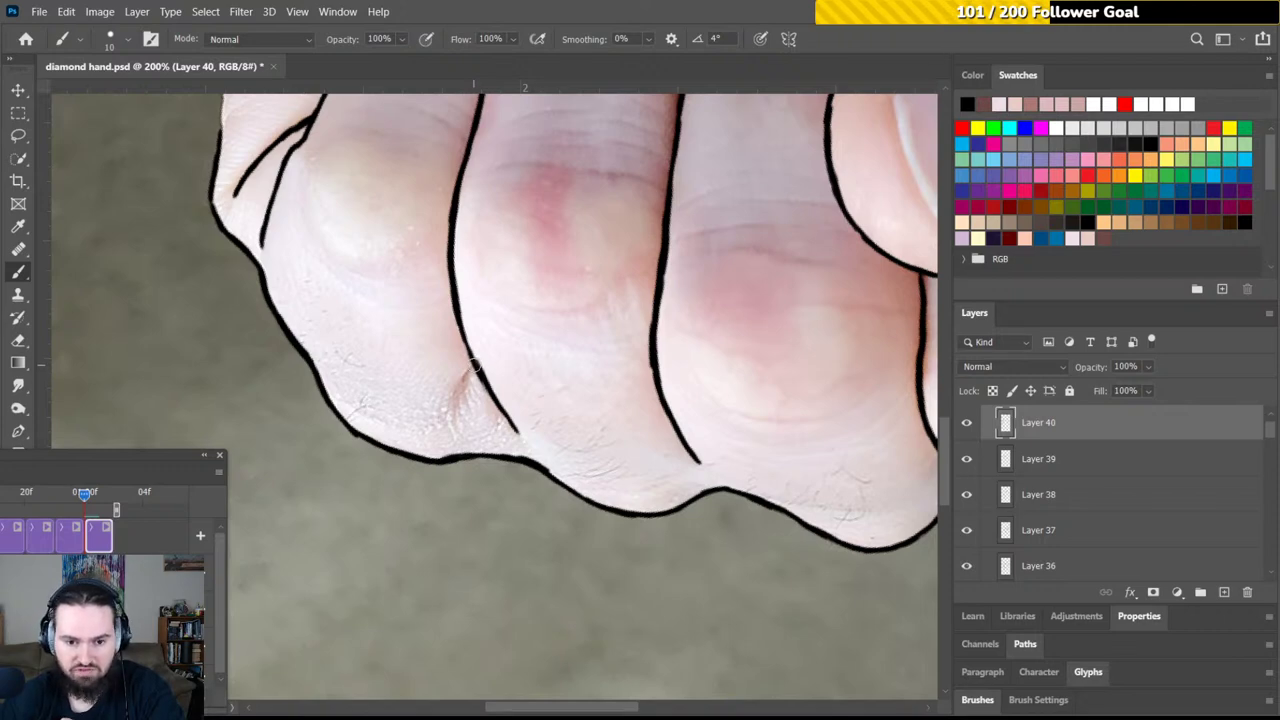
pyautogui.moveTo(472, 366); pyautogui.dragTo(464, 379)
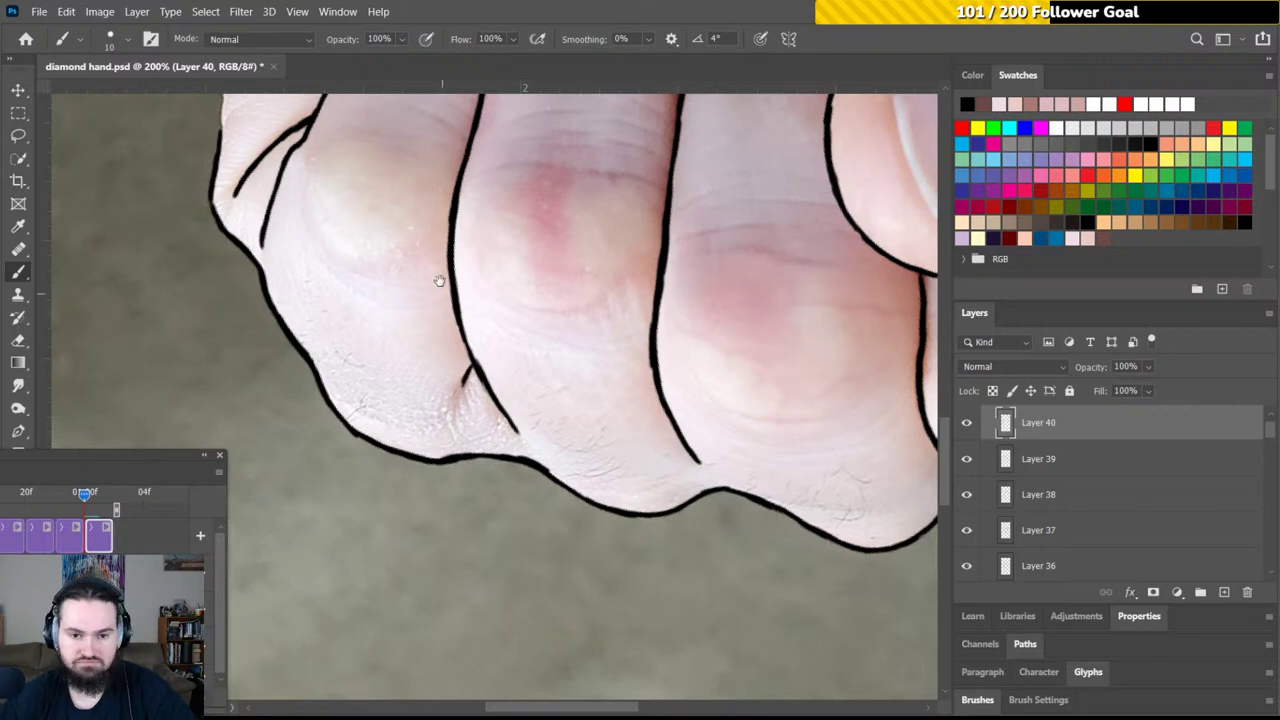
# Outline the little finger's curled end from its palm-side edge around to the line dividing it from the ring finger
pyautogui.moveTo(439, 281); pyautogui.dragTo(486, 441)
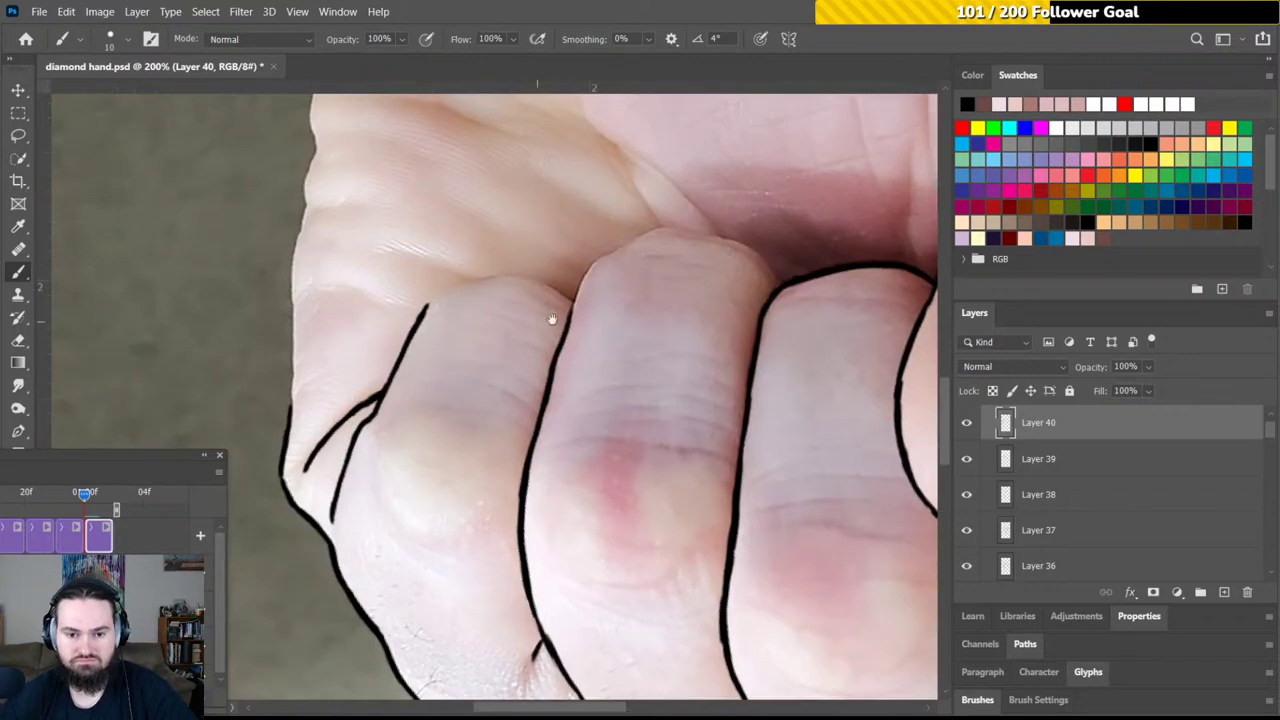
pyautogui.press('r')
pyautogui.moveTo(609, 263)
pyautogui.mouseDown()
pyautogui.moveTo(600, 240)
pyautogui.moveTo(554, 217)
pyautogui.moveTo(572, 230)
pyautogui.mouseUp()
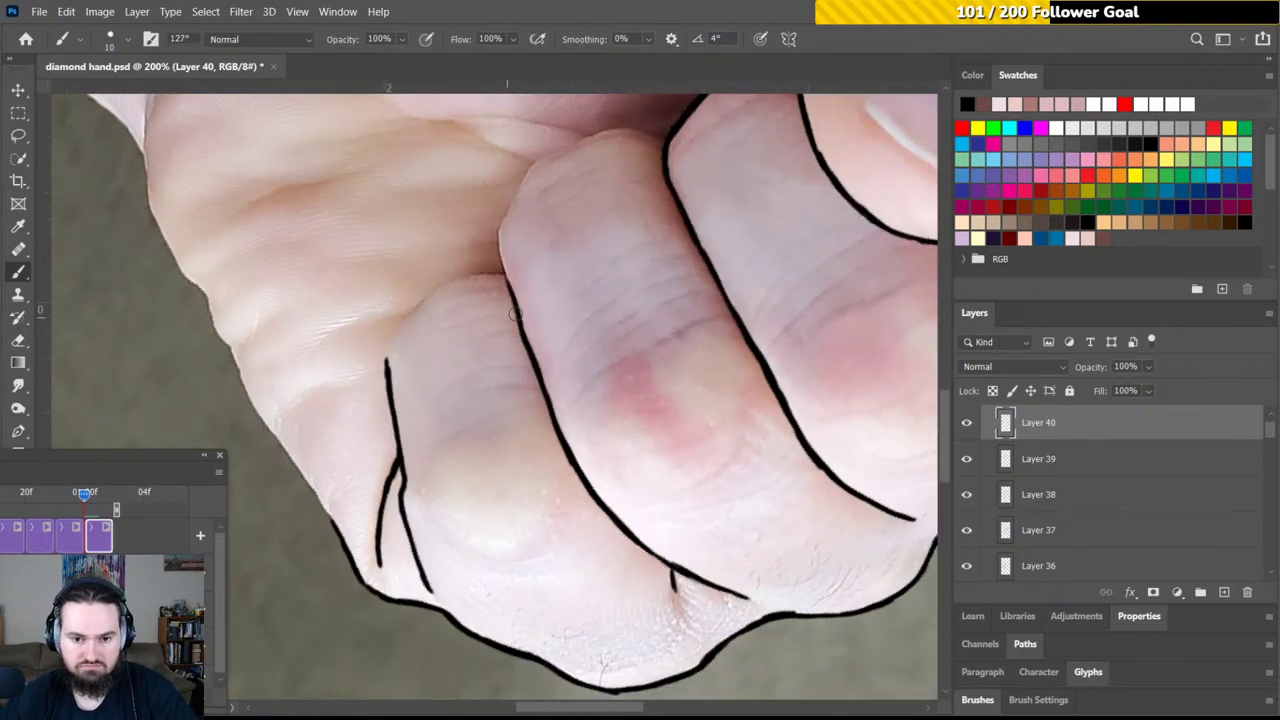
pyautogui.moveTo(511, 306); pyautogui.dragTo(580, 271)
pyautogui.press('r')
pyautogui.scroll(-2, 514, 337)
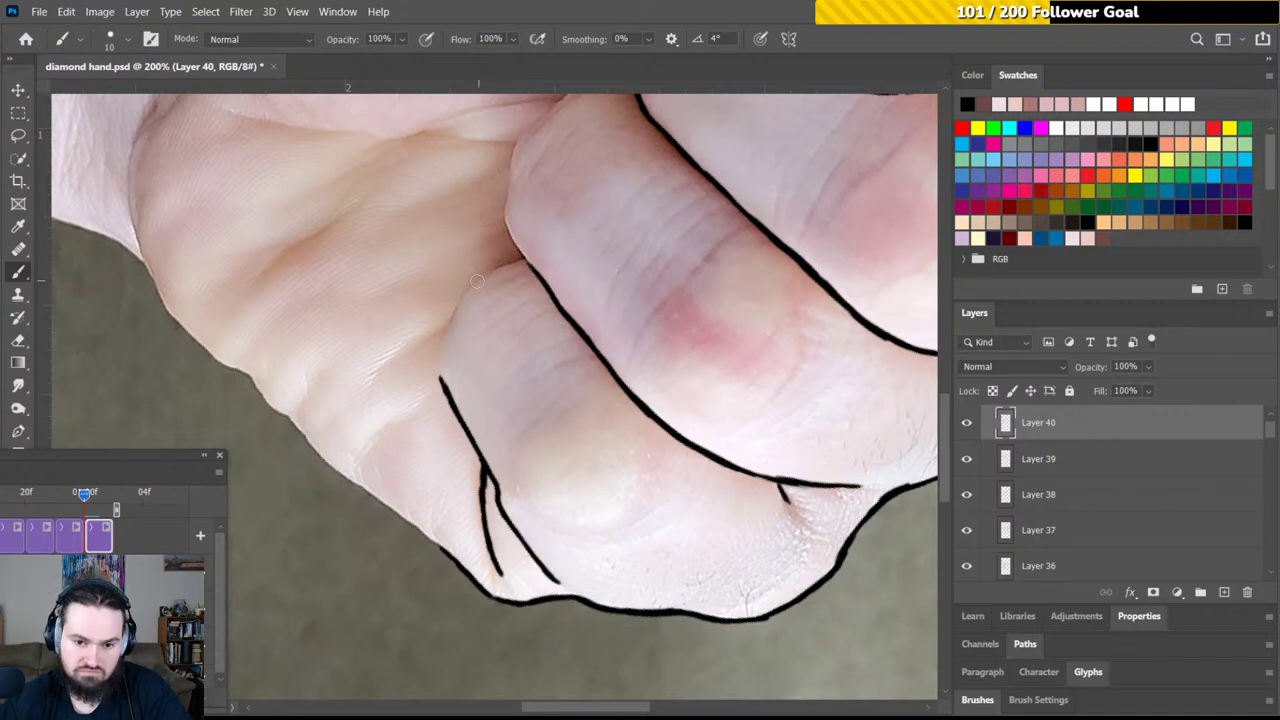
pyautogui.moveTo(471, 287); pyautogui.dragTo(441, 374)
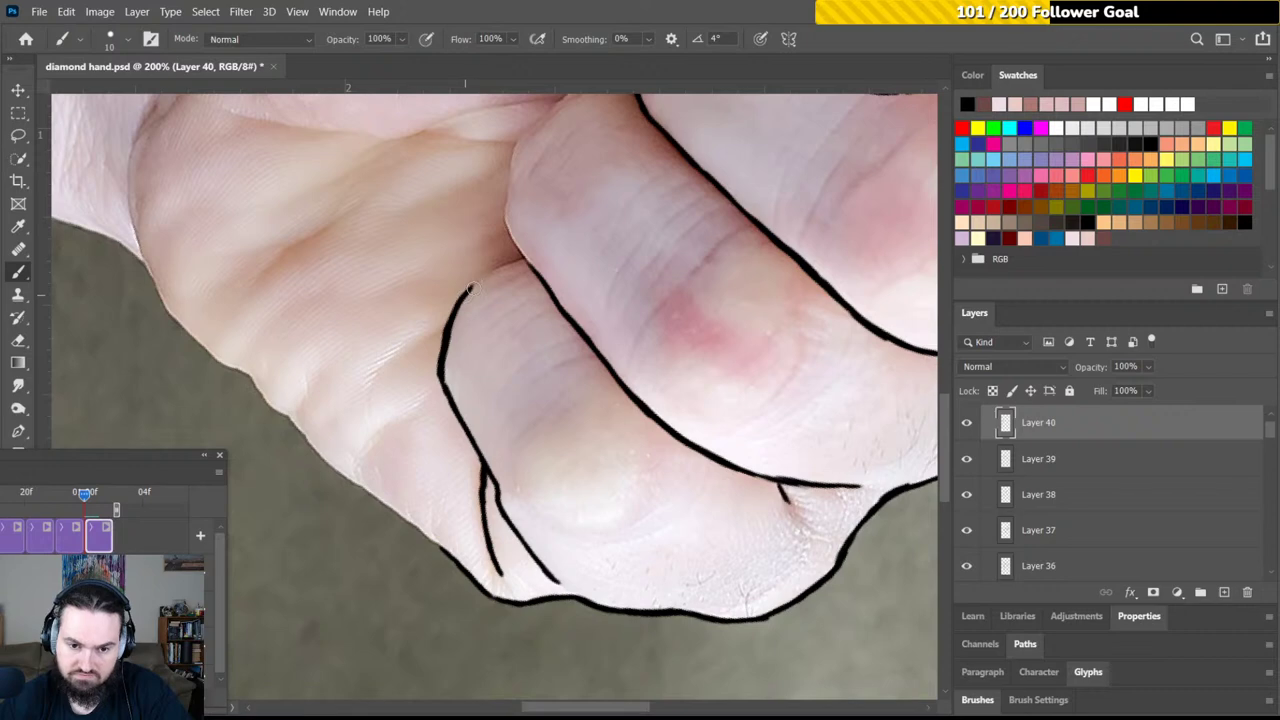
pyautogui.moveTo(468, 288)
pyautogui.mouseDown()
pyautogui.moveTo(520, 261)
pyautogui.moveTo(498, 296)
pyautogui.moveTo(569, 253)
pyautogui.moveTo(571, 297)
pyautogui.mouseUp()
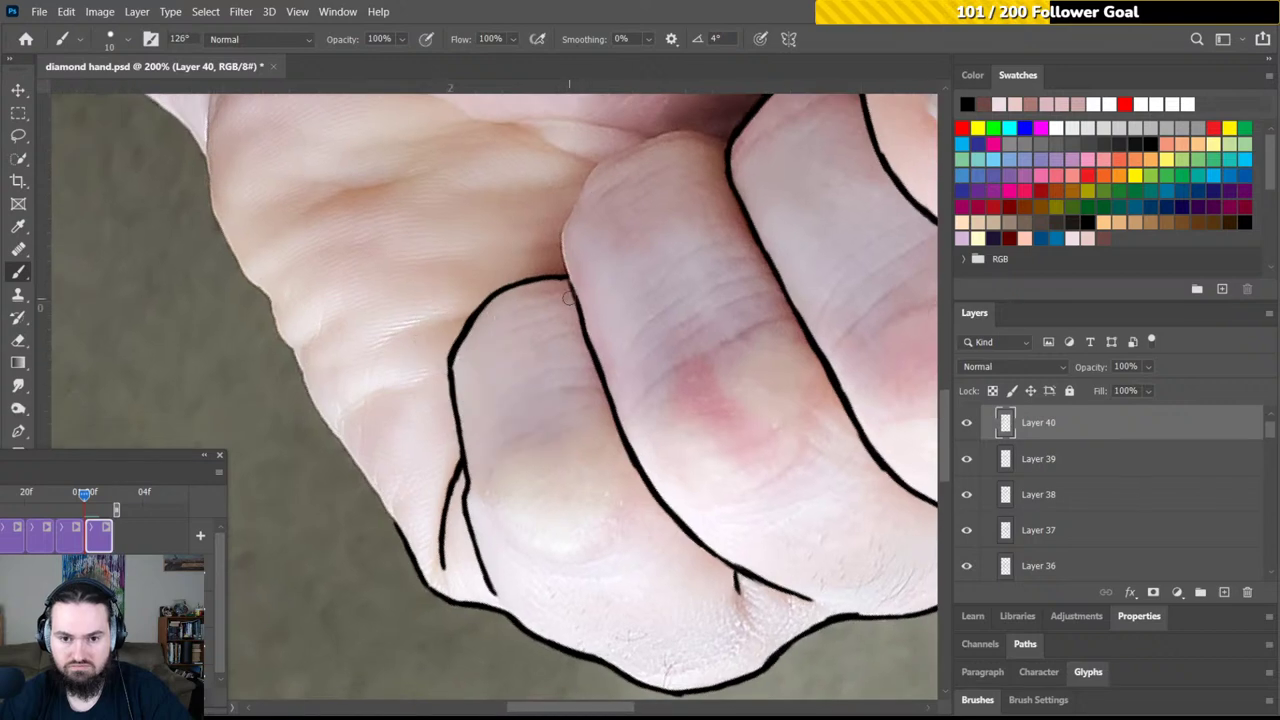
# Outline the ring finger's curled end from the little finger's line around its tip to the middle finger's edge
pyautogui.scroll(2, 524, 270)
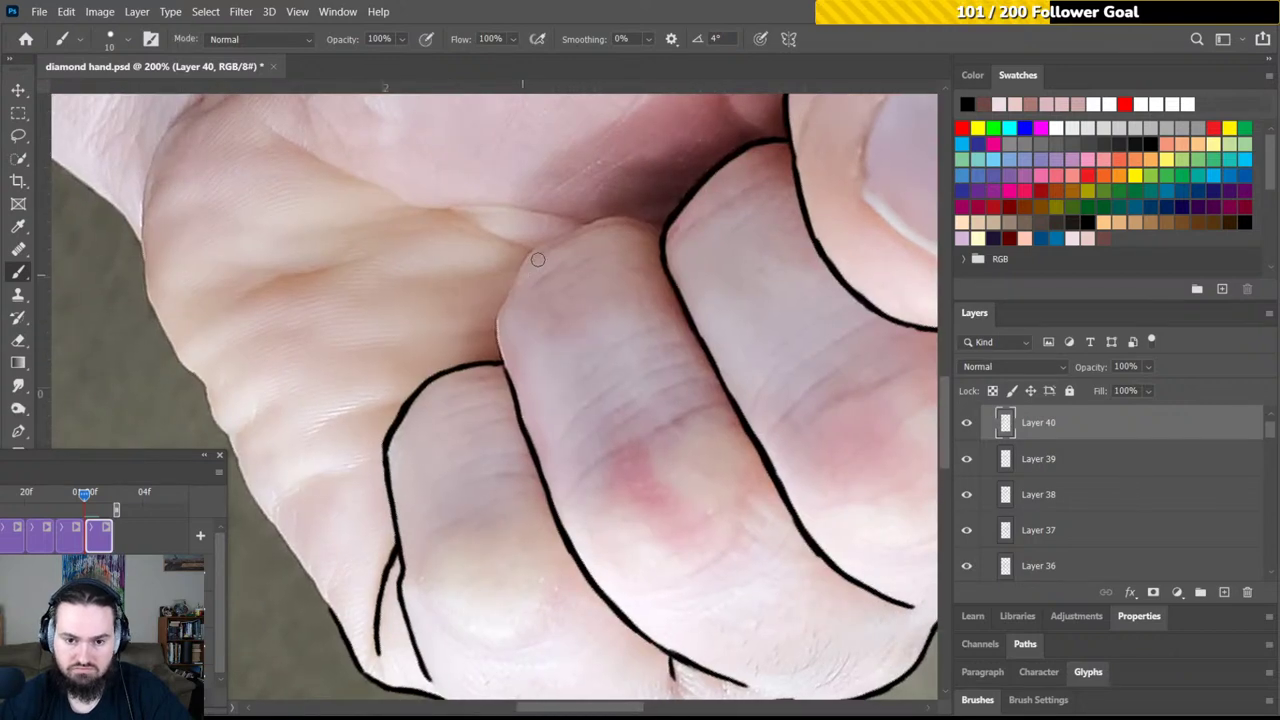
pyautogui.moveTo(530, 252); pyautogui.dragTo(497, 340)
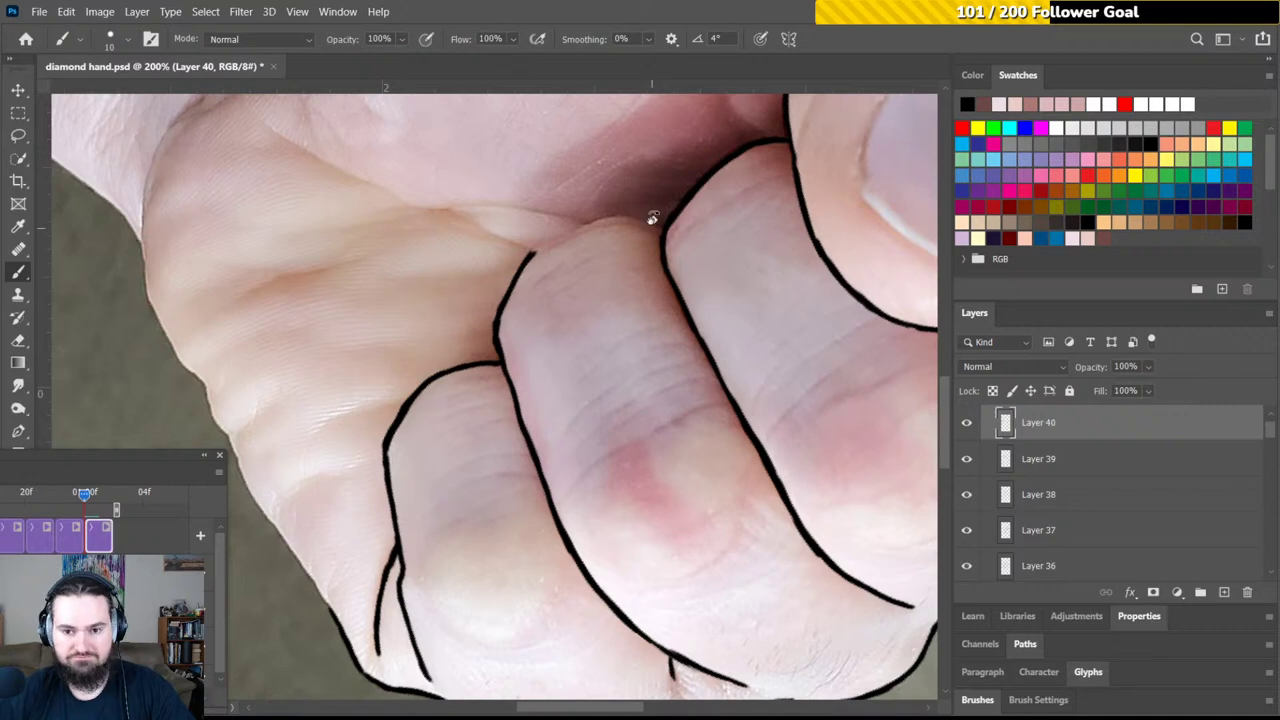
pyautogui.press('r')
pyautogui.moveTo(641, 192)
pyautogui.mouseDown()
pyautogui.moveTo(589, 194)
pyautogui.moveTo(586, 280)
pyautogui.moveTo(606, 342)
pyautogui.mouseUp()
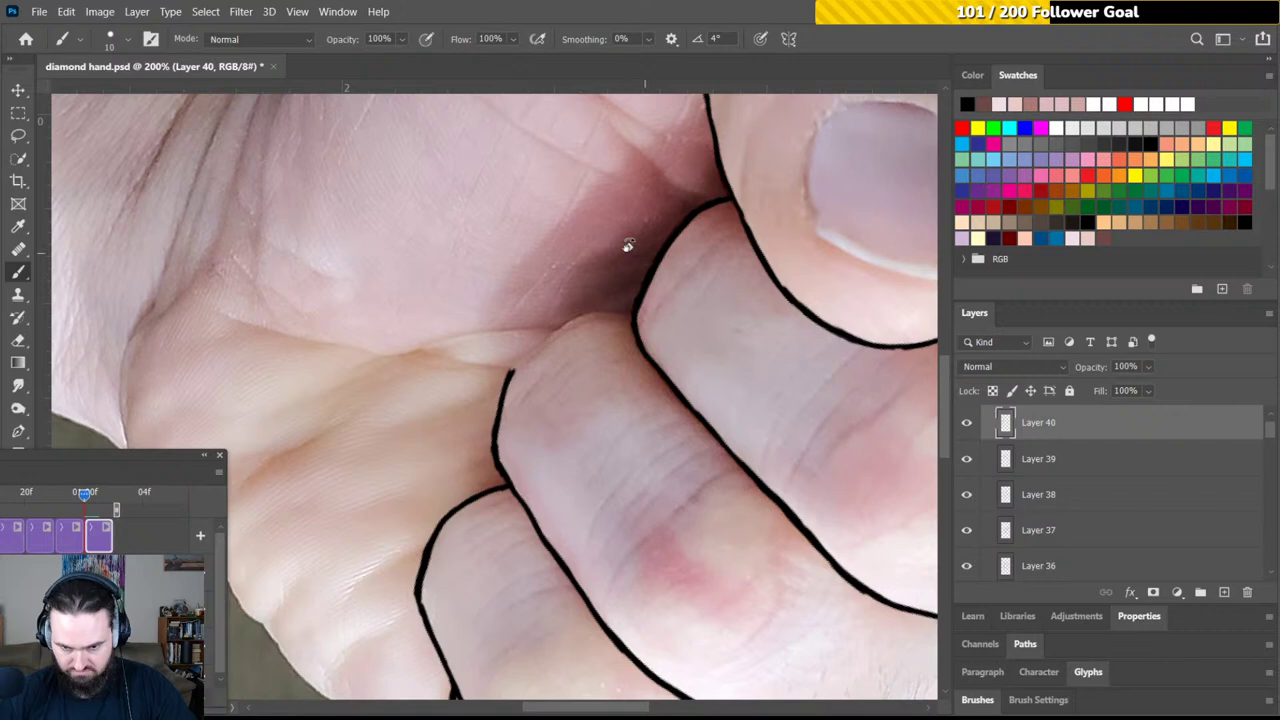
pyautogui.press('r')
pyautogui.moveTo(626, 246); pyautogui.dragTo(659, 293)
pyautogui.press('b')
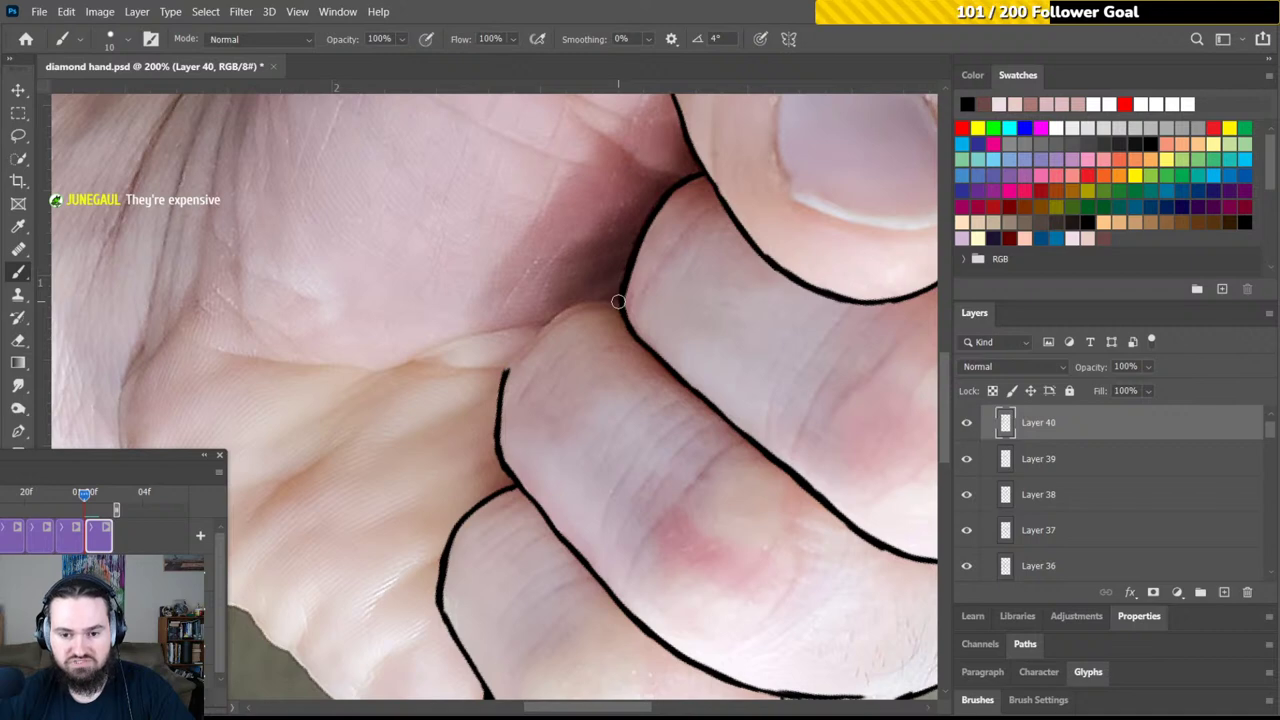
pyautogui.moveTo(618, 300); pyautogui.dragTo(566, 310)
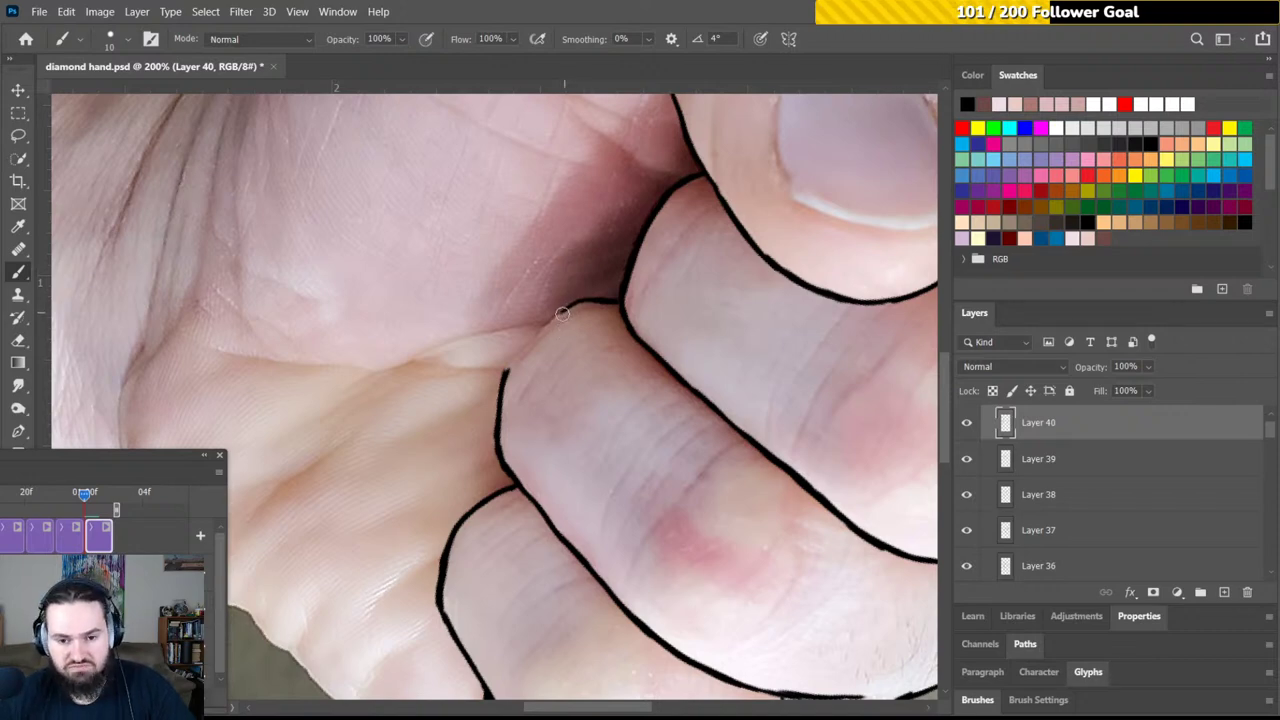
pyautogui.moveTo(570, 303)
pyautogui.mouseDown()
pyautogui.moveTo(512, 362)
pyautogui.moveTo(536, 338)
pyautogui.moveTo(510, 366)
pyautogui.mouseUp()
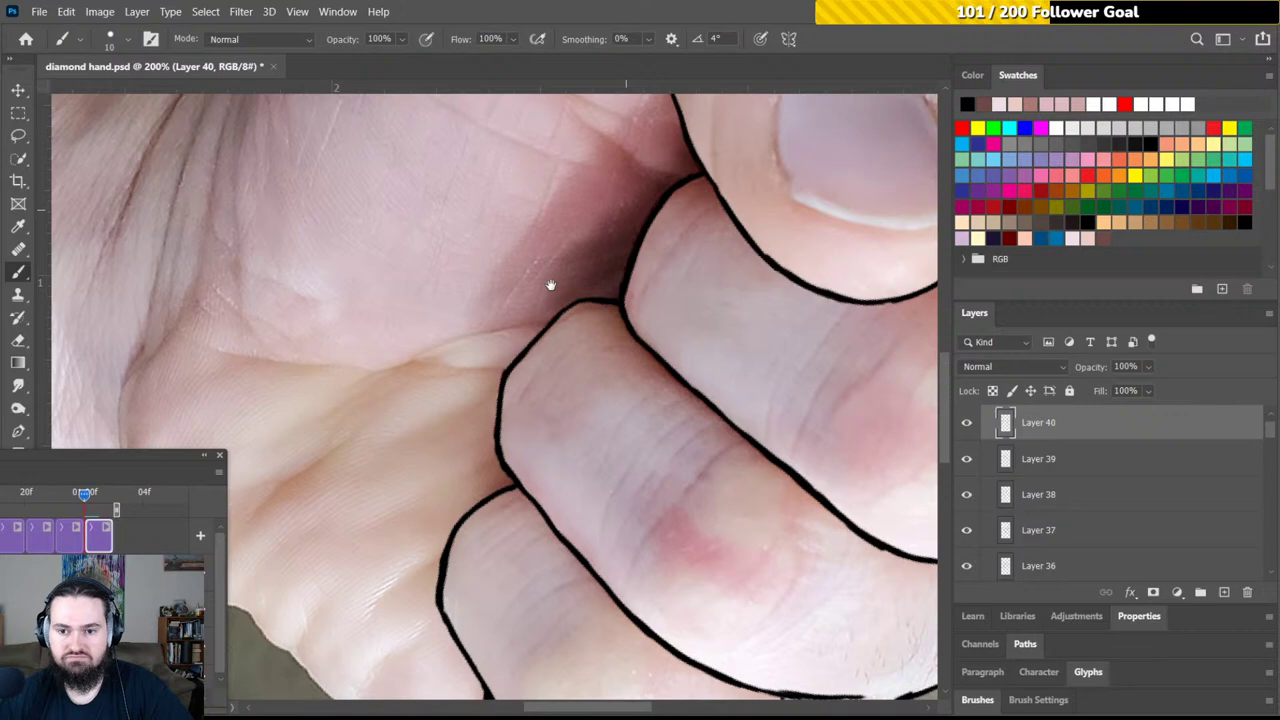
# Trace the thumbnail's palm-side edge and continue the outline around the curved base of the nail
pyautogui.moveTo(550, 285); pyautogui.dragTo(580, 264)
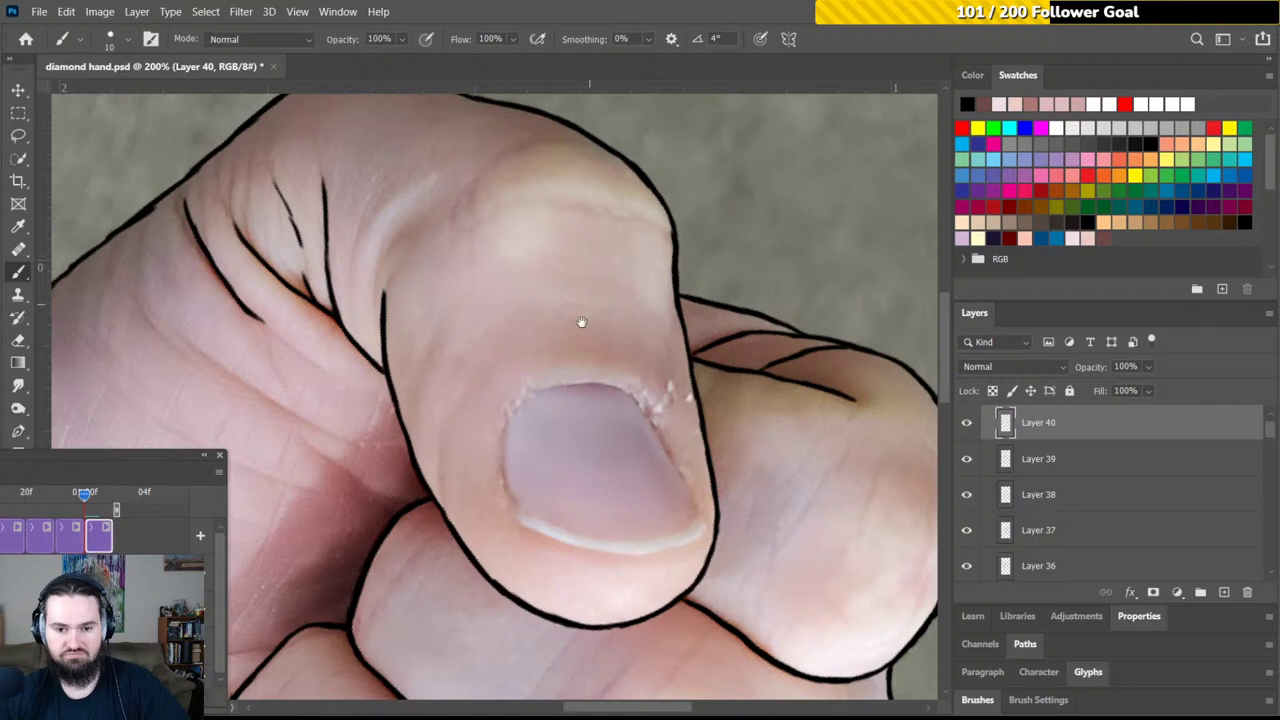
pyautogui.moveTo(569, 283); pyautogui.dragTo(583, 217)
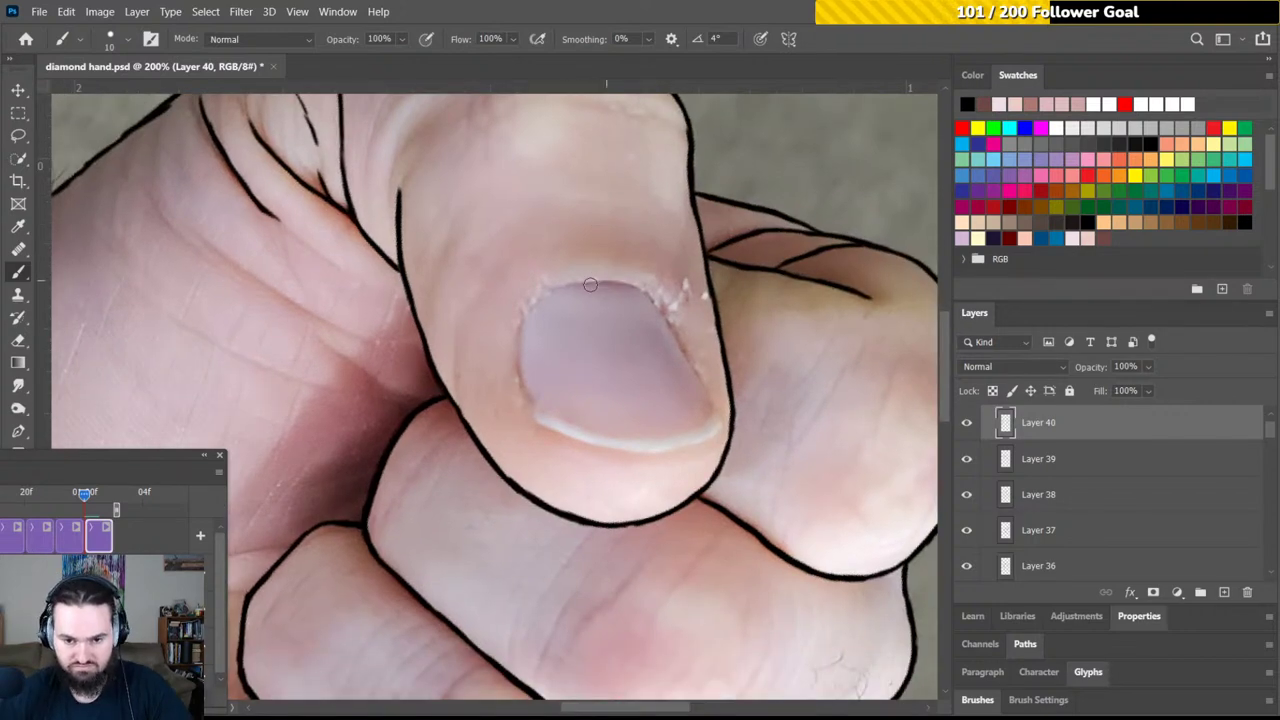
pyautogui.moveTo(583, 285)
pyautogui.mouseDown()
pyautogui.moveTo(604, 282)
pyautogui.moveTo(566, 282)
pyautogui.moveTo(528, 318)
pyautogui.moveTo(521, 362)
pyautogui.moveTo(536, 420)
pyautogui.moveTo(547, 364)
pyautogui.mouseUp()
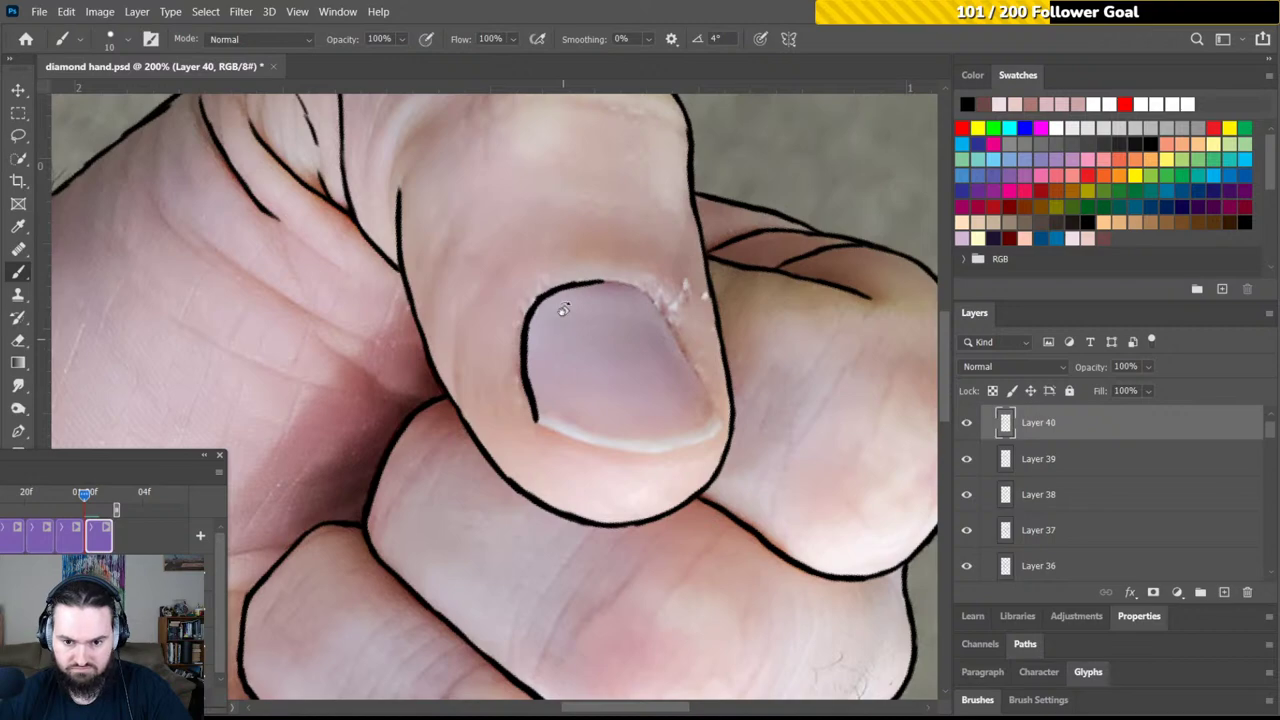
pyautogui.press('r')
pyautogui.moveTo(566, 300)
pyautogui.mouseDown()
pyautogui.moveTo(651, 314)
pyautogui.moveTo(575, 275)
pyautogui.moveTo(530, 270)
pyautogui.moveTo(451, 291)
pyautogui.moveTo(547, 320)
pyautogui.moveTo(567, 285)
pyautogui.moveTo(540, 256)
pyautogui.moveTo(500, 273)
pyautogui.moveTo(482, 308)
pyautogui.mouseUp()
pyautogui.press('b')
pyautogui.press('r')
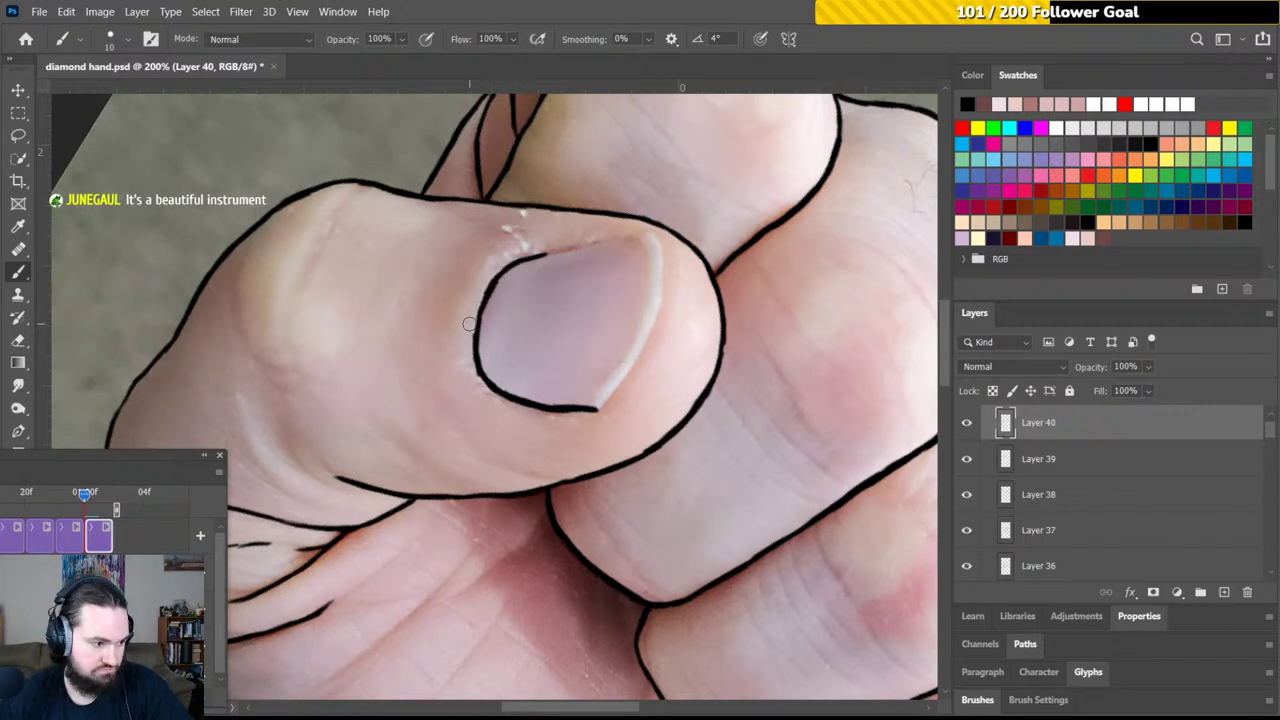
# Trace the thumbnail's other side edge from the nail base up to the nail tip's corner
pyautogui.press('r')
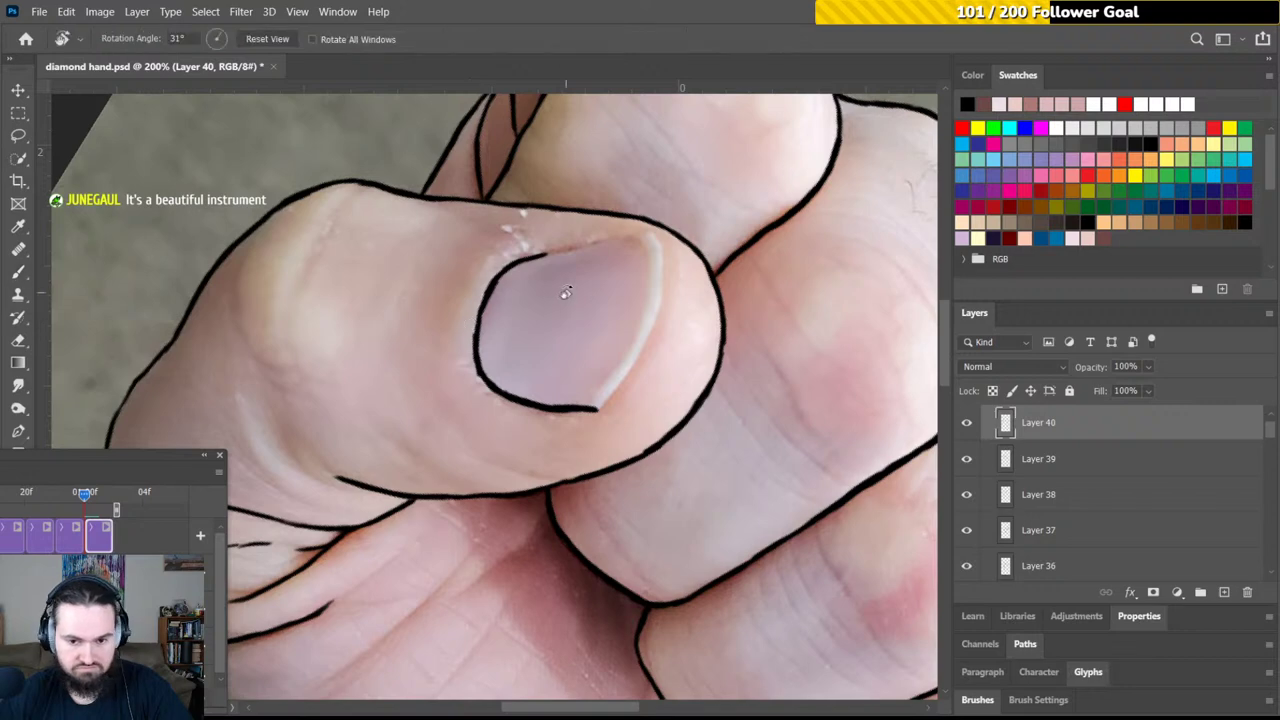
pyautogui.moveTo(618, 255)
pyautogui.mouseDown()
pyautogui.moveTo(600, 220)
pyautogui.moveTo(470, 230)
pyautogui.moveTo(489, 217)
pyautogui.mouseUp()
pyautogui.press('b')
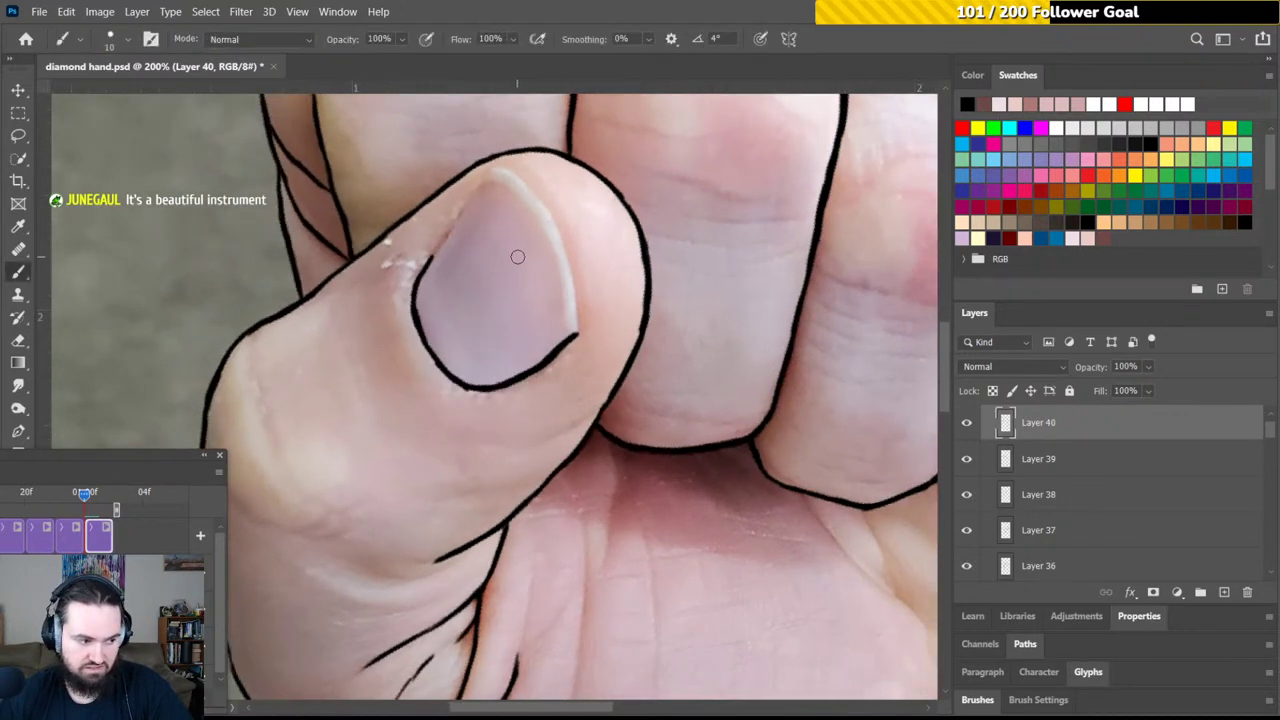
pyautogui.press('space')
pyautogui.moveTo(503, 263); pyautogui.dragTo(507, 311)
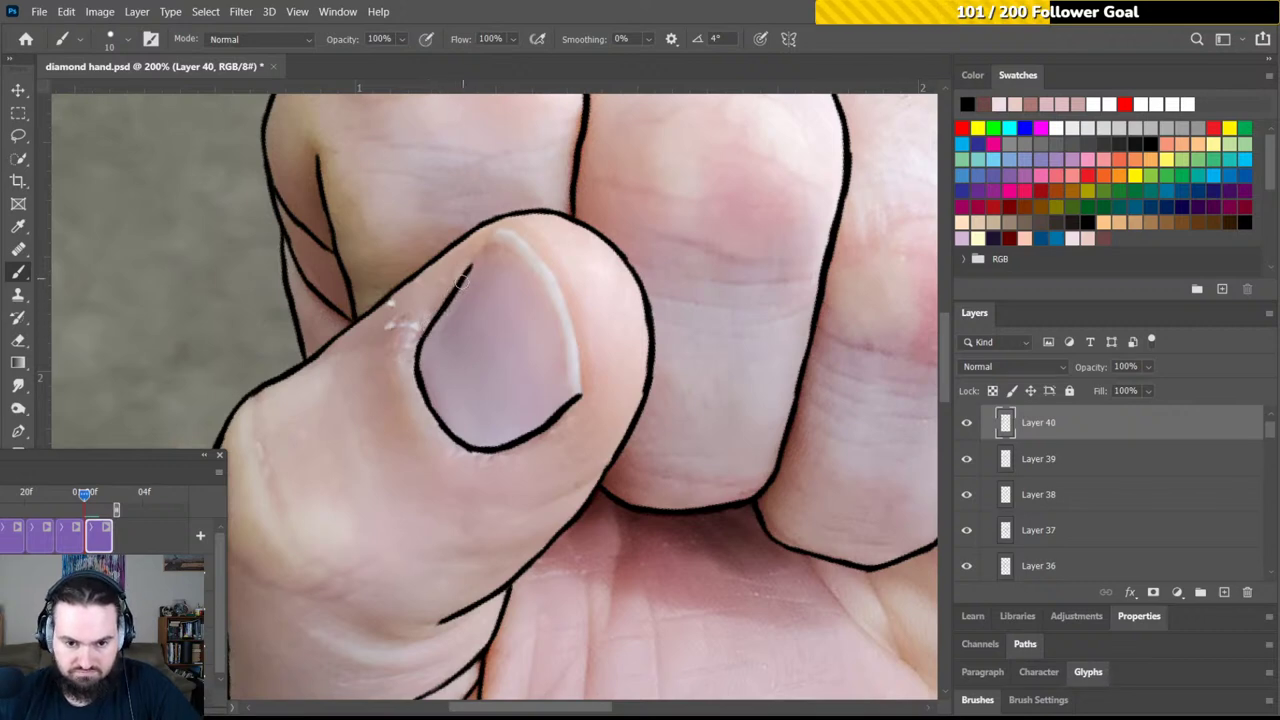
pyautogui.moveTo(452, 292)
pyautogui.mouseDown()
pyautogui.moveTo(488, 242)
pyautogui.moveTo(488, 242)
pyautogui.mouseUp()
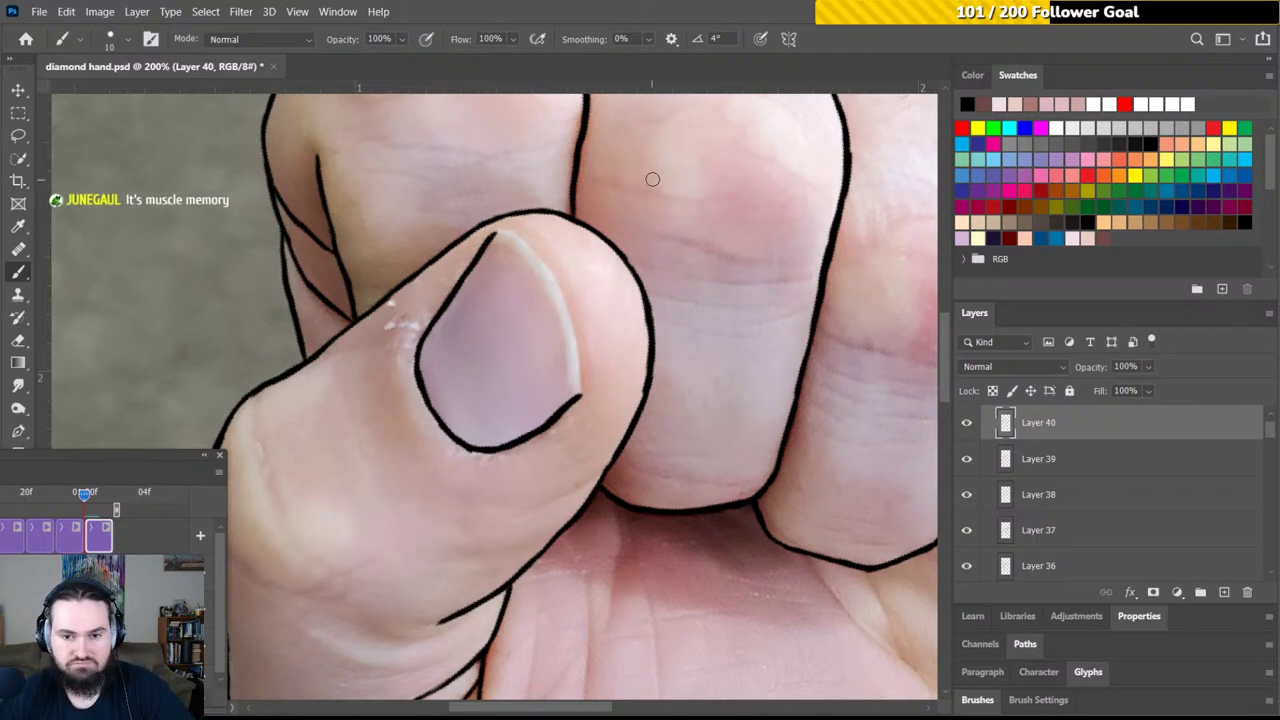
# Close the thumbnail outline along the nail's white free edge, joining both side lines and evening out the stroke
pyautogui.press('r')
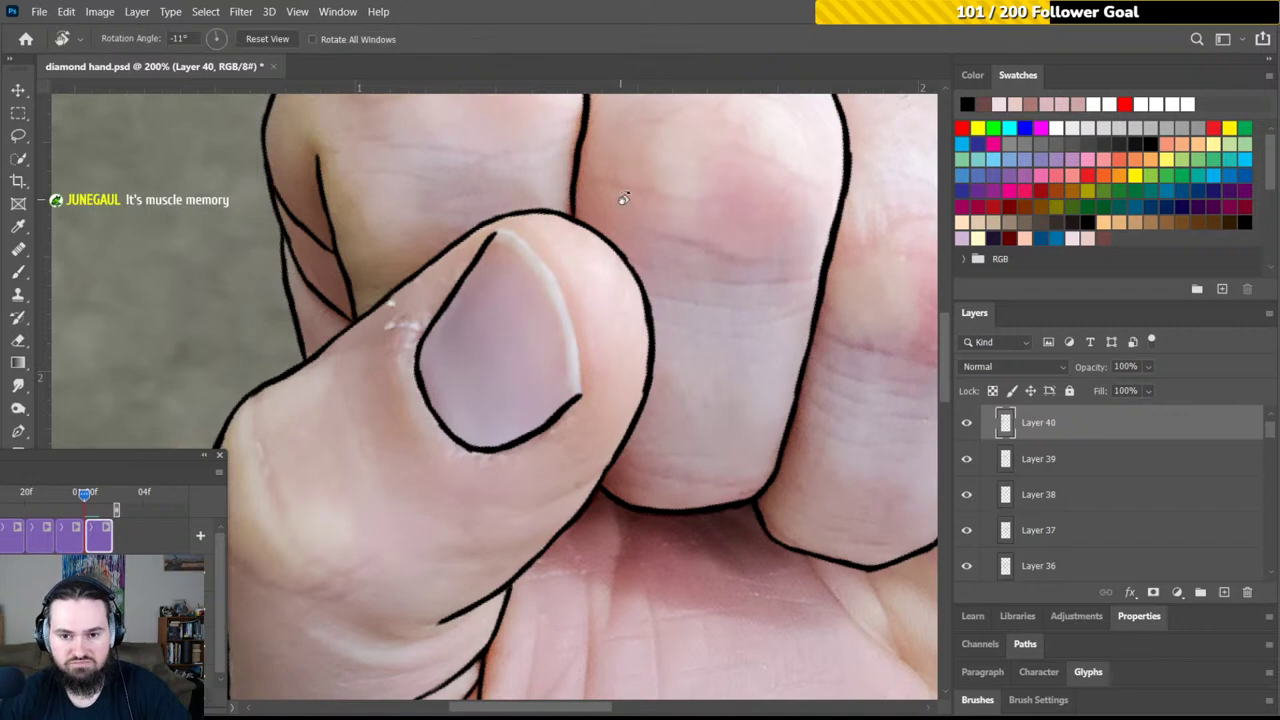
pyautogui.moveTo(620, 194)
pyautogui.mouseDown()
pyautogui.moveTo(569, 172)
pyautogui.moveTo(409, 184)
pyautogui.mouseUp()
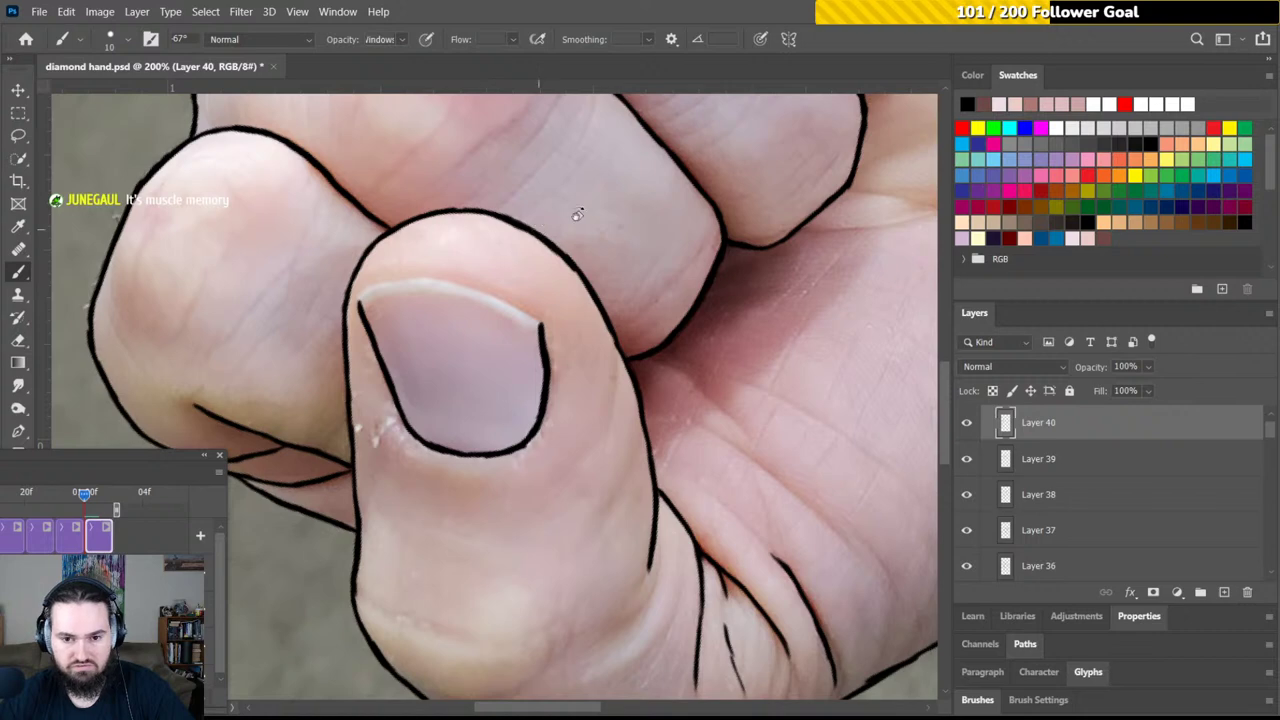
pyautogui.moveTo(540, 191)
pyautogui.mouseDown()
pyautogui.moveTo(525, 192)
pyautogui.moveTo(503, 266)
pyautogui.moveTo(598, 225)
pyautogui.moveTo(589, 211)
pyautogui.moveTo(534, 209)
pyautogui.moveTo(548, 205)
pyautogui.mouseUp()
pyautogui.press('r')
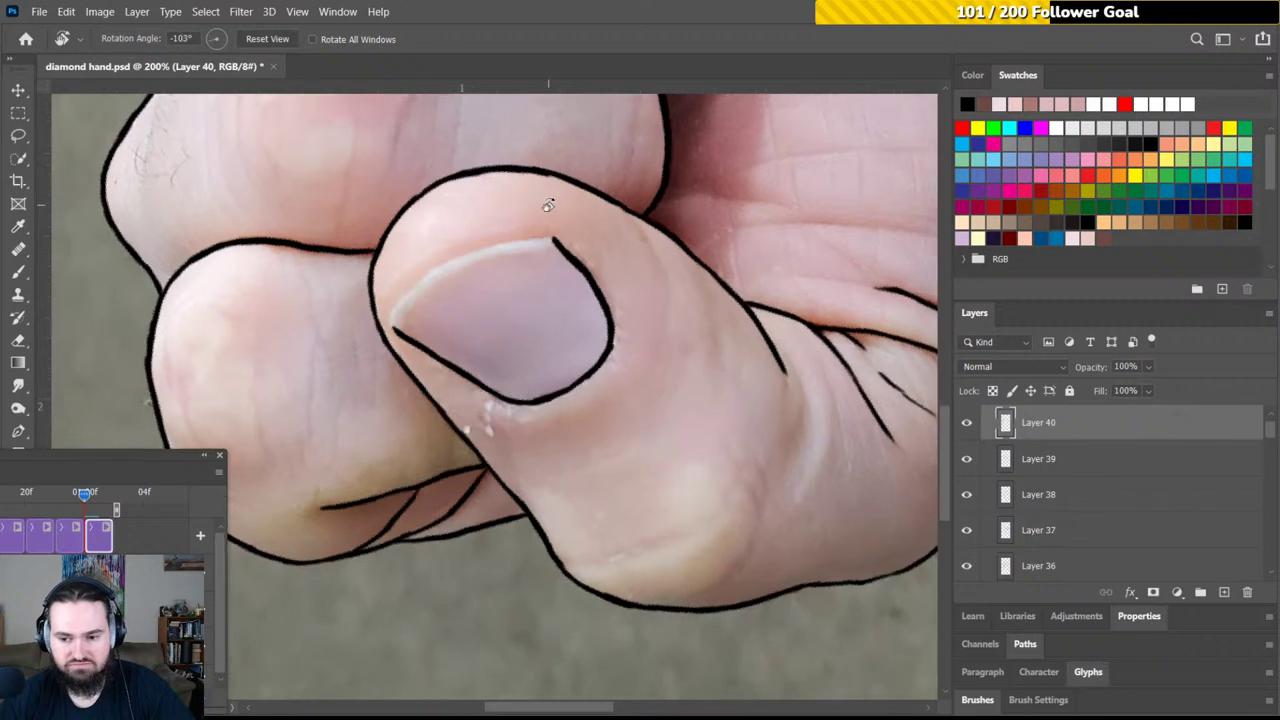
pyautogui.press('b')
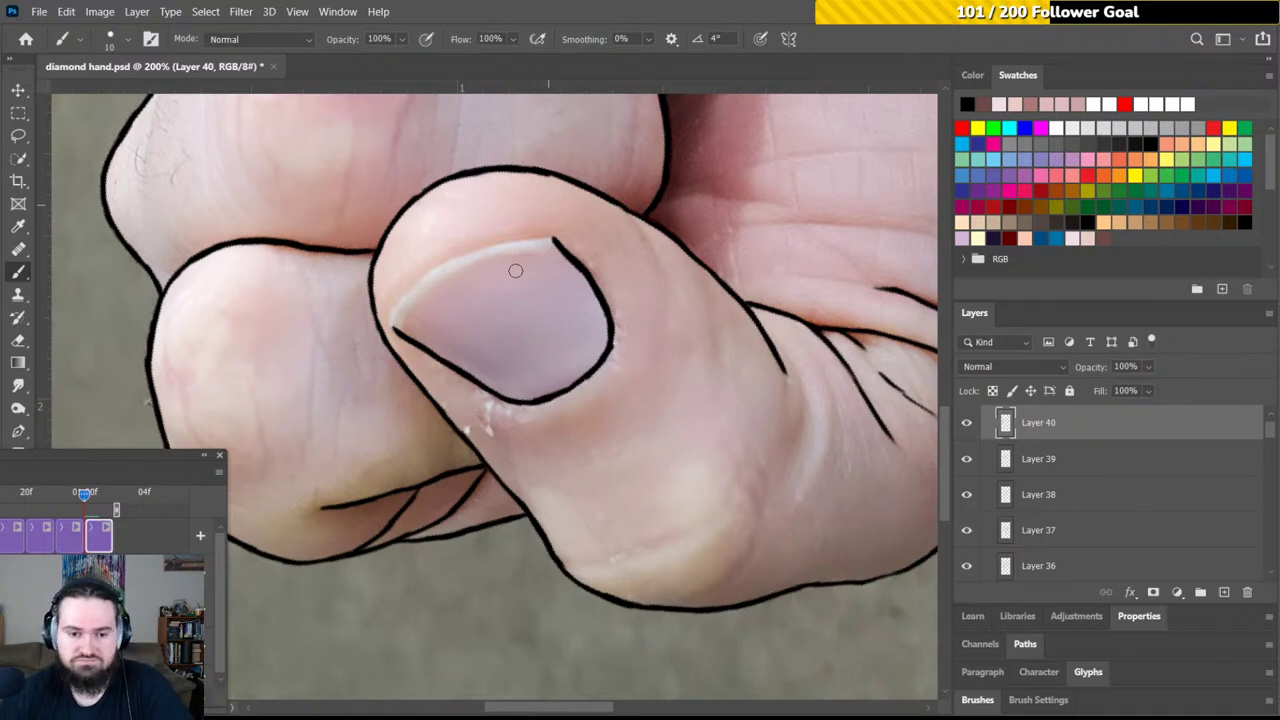
pyautogui.moveTo(524, 291); pyautogui.dragTo(593, 303)
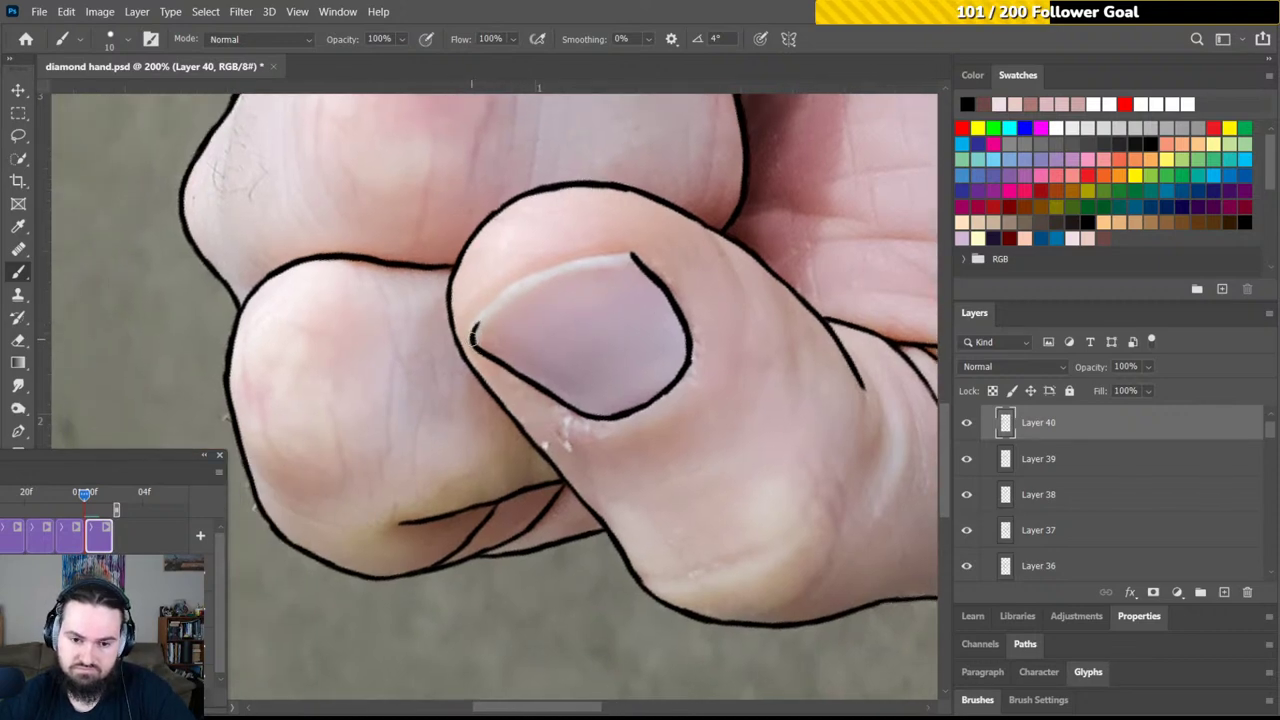
pyautogui.moveTo(474, 342)
pyautogui.mouseDown()
pyautogui.moveTo(490, 308)
pyautogui.moveTo(600, 257)
pyautogui.moveTo(629, 214)
pyautogui.moveTo(590, 230)
pyautogui.moveTo(589, 297)
pyautogui.mouseUp()
pyautogui.press('r')
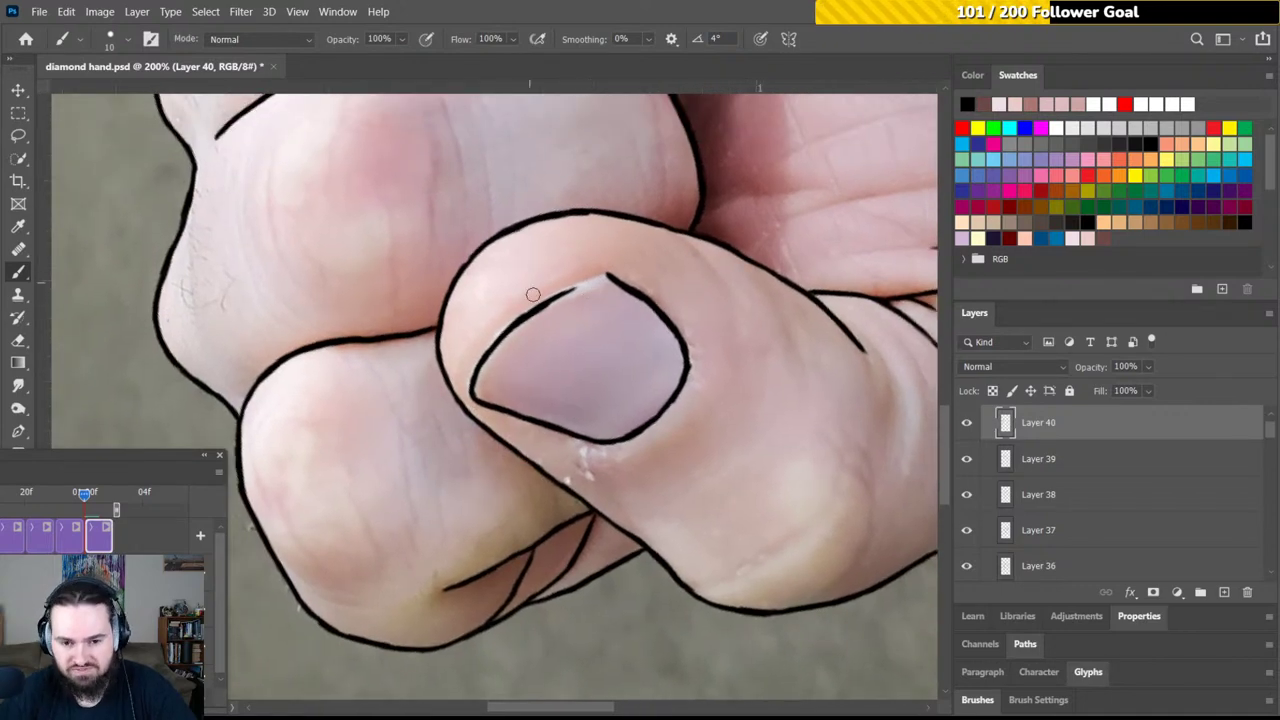
pyautogui.moveTo(538, 310); pyautogui.dragTo(607, 277)
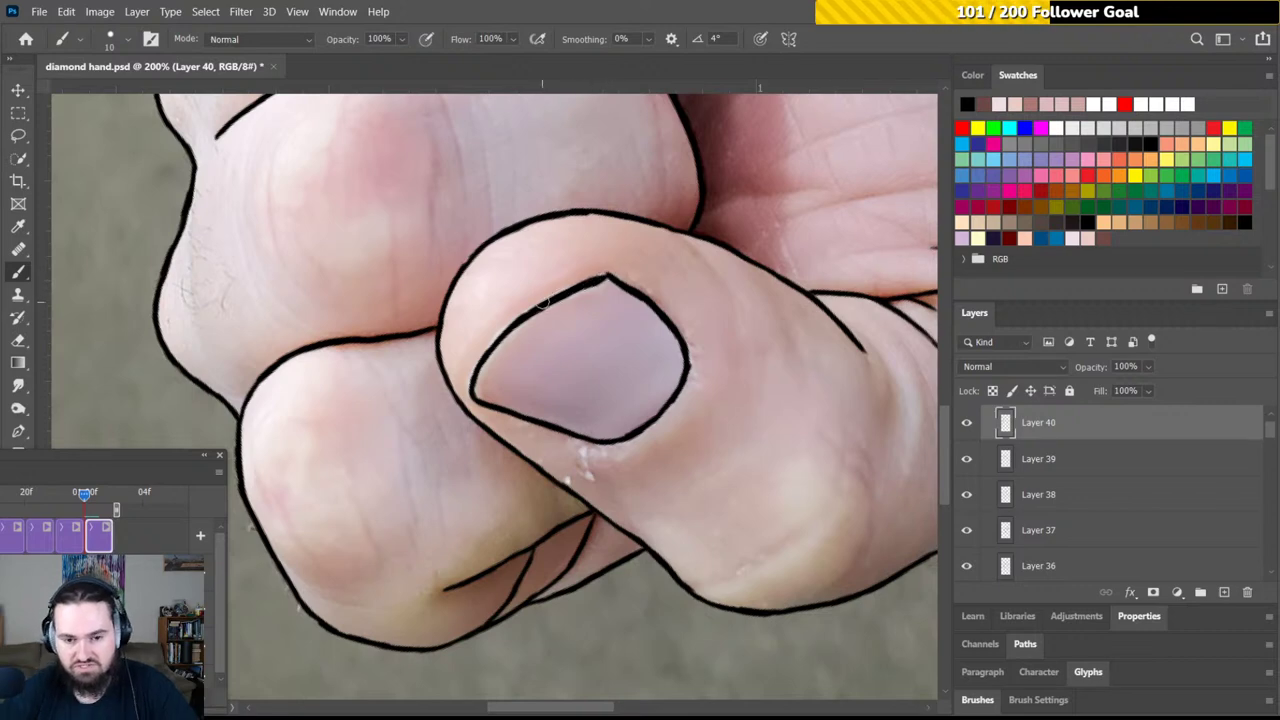
pyautogui.moveTo(533, 311)
pyautogui.mouseDown()
pyautogui.moveTo(491, 344)
pyautogui.moveTo(473, 390)
pyautogui.mouseUp()
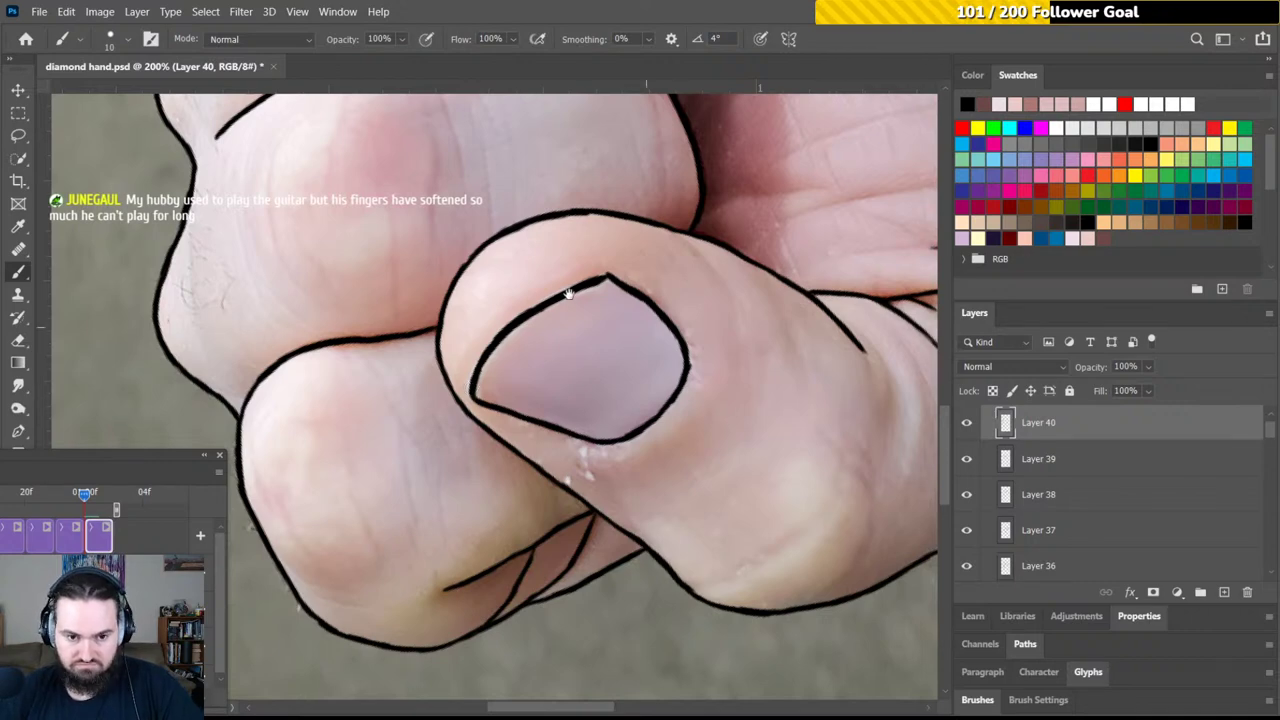
# Smooth the rough outer outline between the base of the thumb and the wrist corner using the brush and eraser
pyautogui.moveTo(529, 306); pyautogui.dragTo(80, 386)
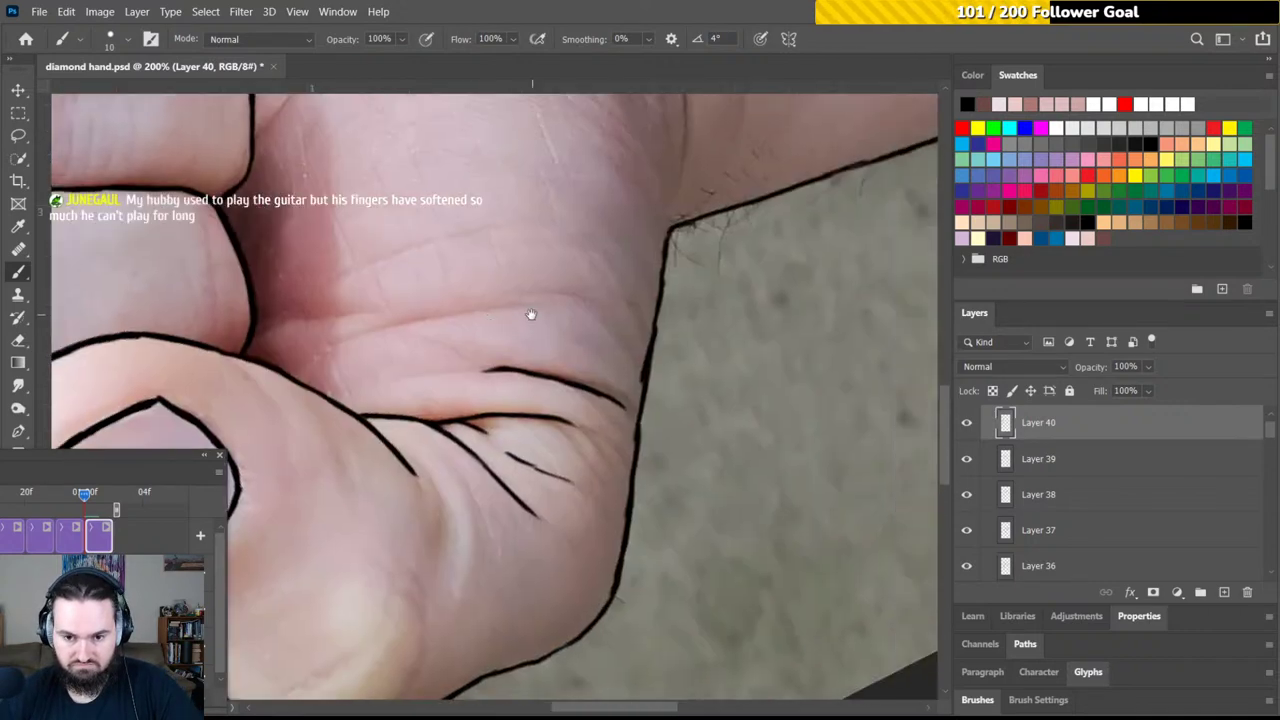
pyautogui.moveTo(563, 360); pyautogui.dragTo(548, 430)
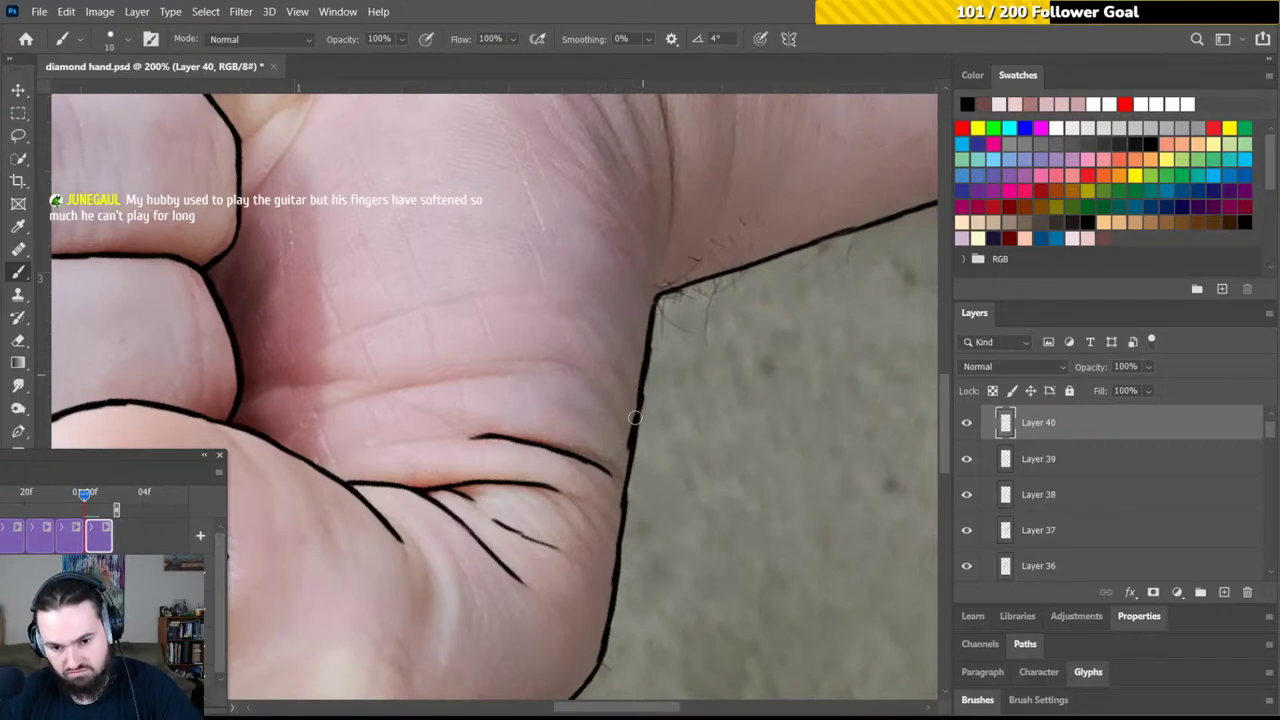
pyautogui.press('r')
pyautogui.moveTo(634, 294)
pyautogui.mouseDown()
pyautogui.moveTo(486, 286)
pyautogui.moveTo(401, 364)
pyautogui.moveTo(428, 350)
pyautogui.mouseUp()
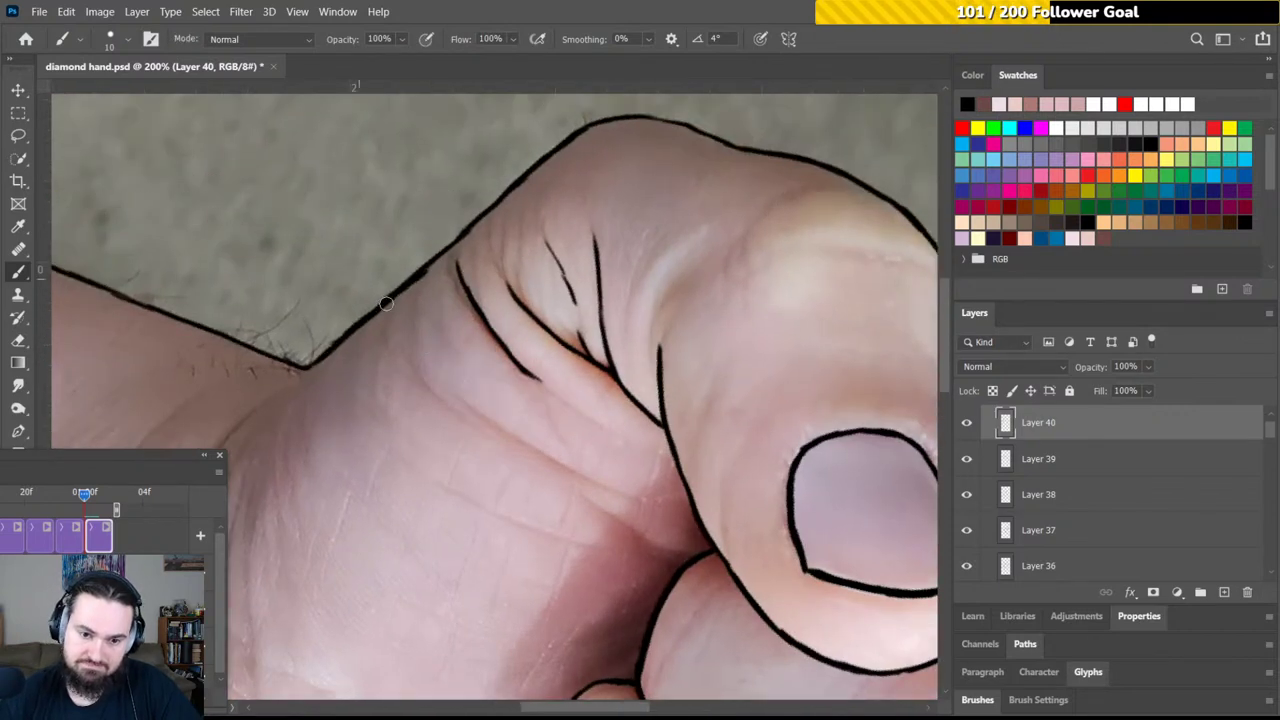
pyautogui.moveTo(497, 274)
pyautogui.mouseDown()
pyautogui.moveTo(451, 337)
pyautogui.moveTo(420, 342)
pyautogui.mouseUp()
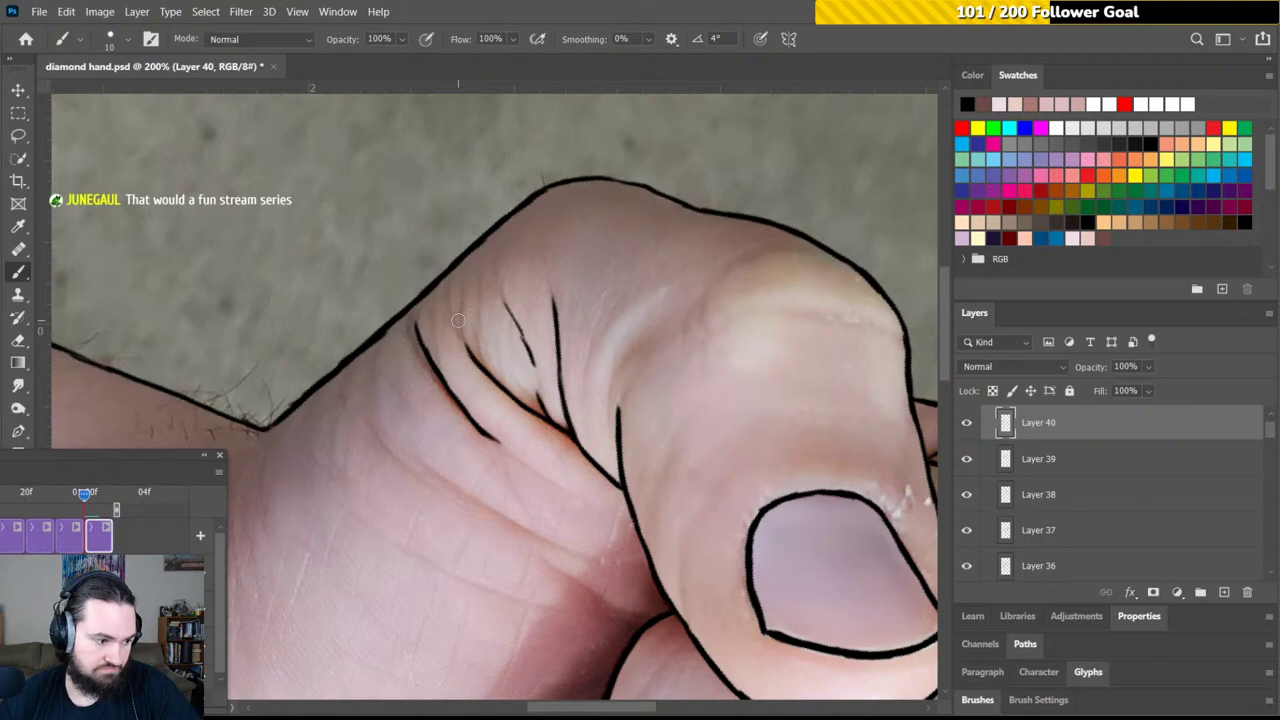
pyautogui.press('e')
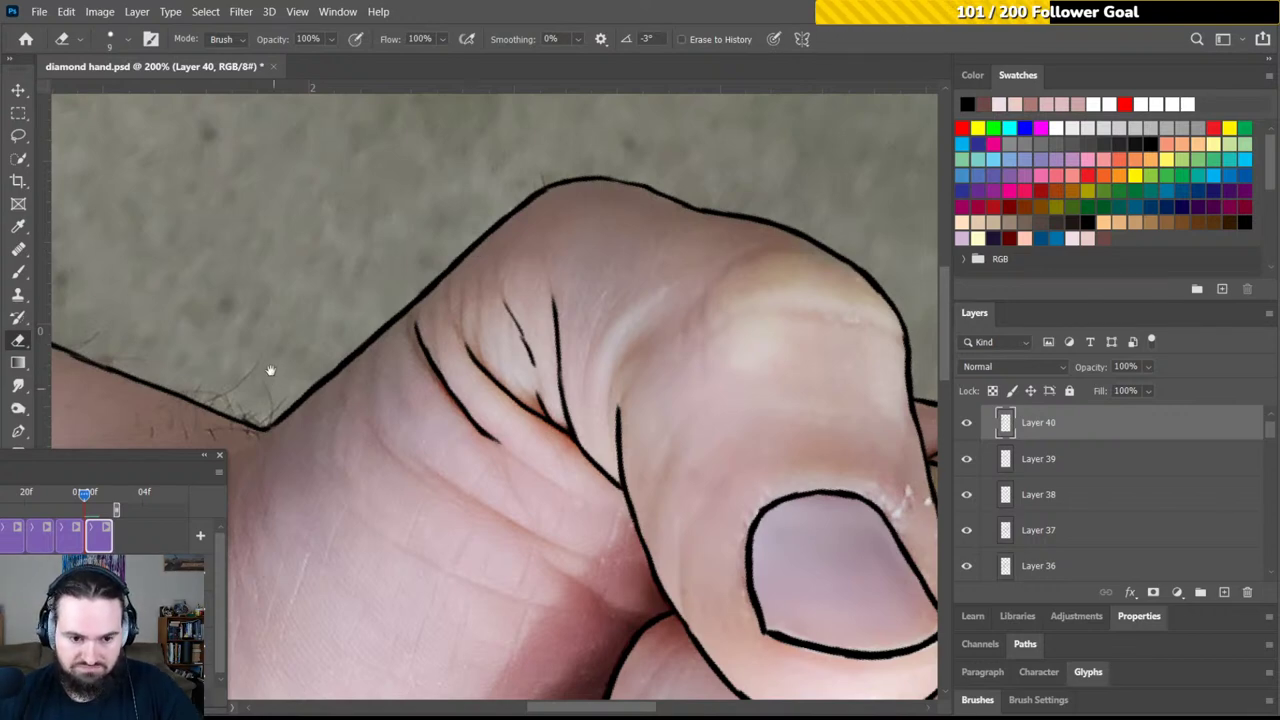
# Try to erase the stretch of wrist outline beside the corner where the thumb base meets the wrist, then undo the erasure
pyautogui.moveTo(409, 367)
pyautogui.mouseDown()
pyautogui.moveTo(663, 374)
pyautogui.moveTo(500, 294)
pyautogui.mouseUp()
pyautogui.press('r')
pyautogui.press('e')
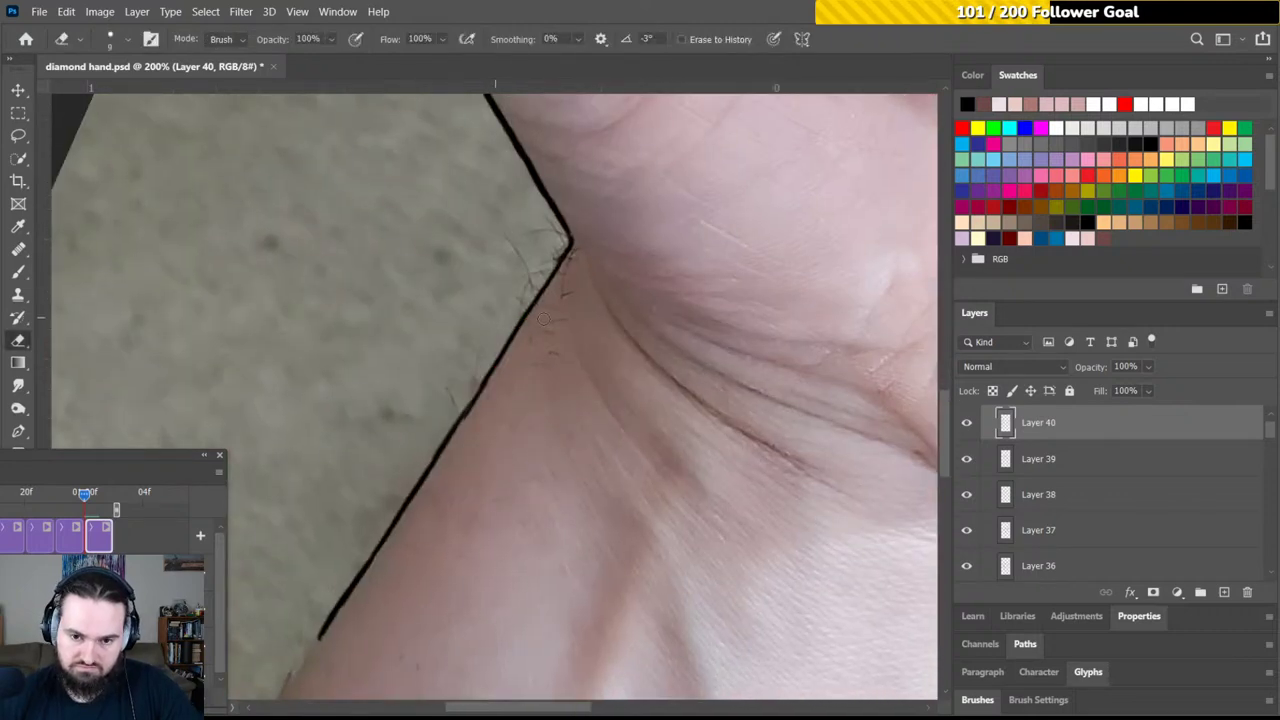
pyautogui.press('r')
pyautogui.moveTo(602, 323)
pyautogui.mouseDown()
pyautogui.moveTo(531, 280)
pyautogui.moveTo(449, 283)
pyautogui.moveTo(392, 307)
pyautogui.mouseUp()
pyautogui.scroll(3, 430, 380)
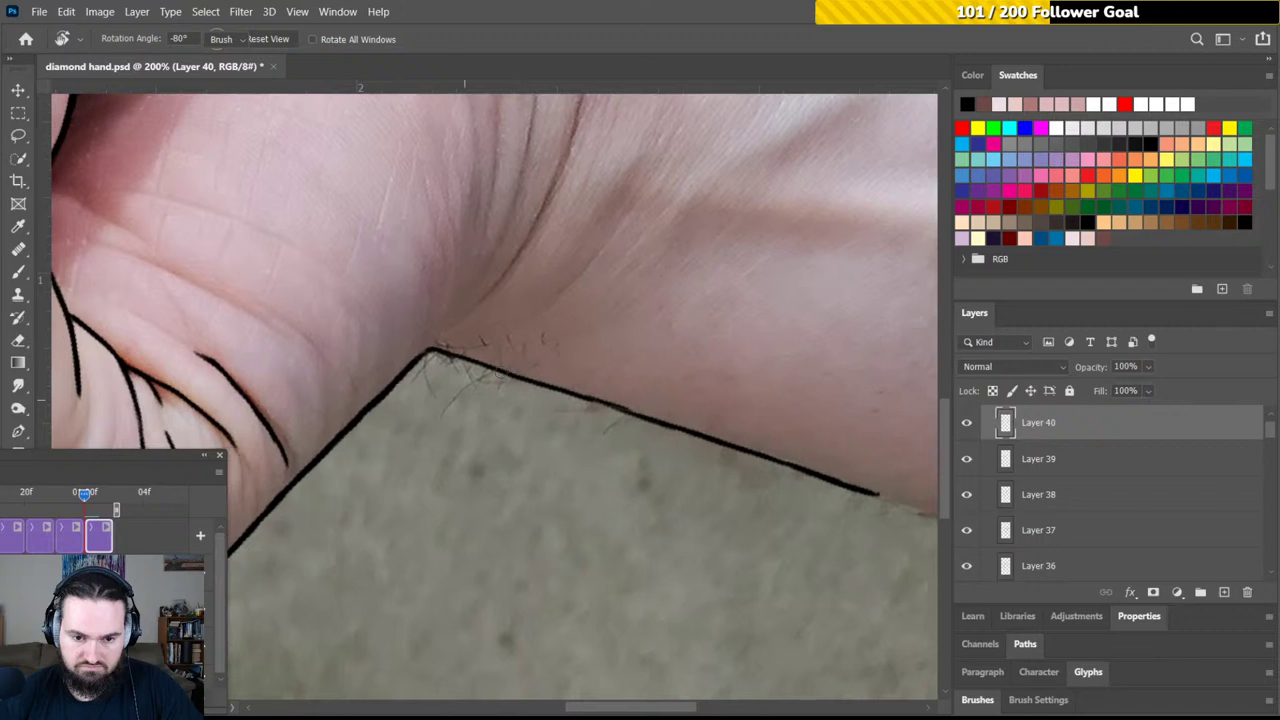
pyautogui.moveTo(576, 306); pyautogui.dragTo(514, 289)
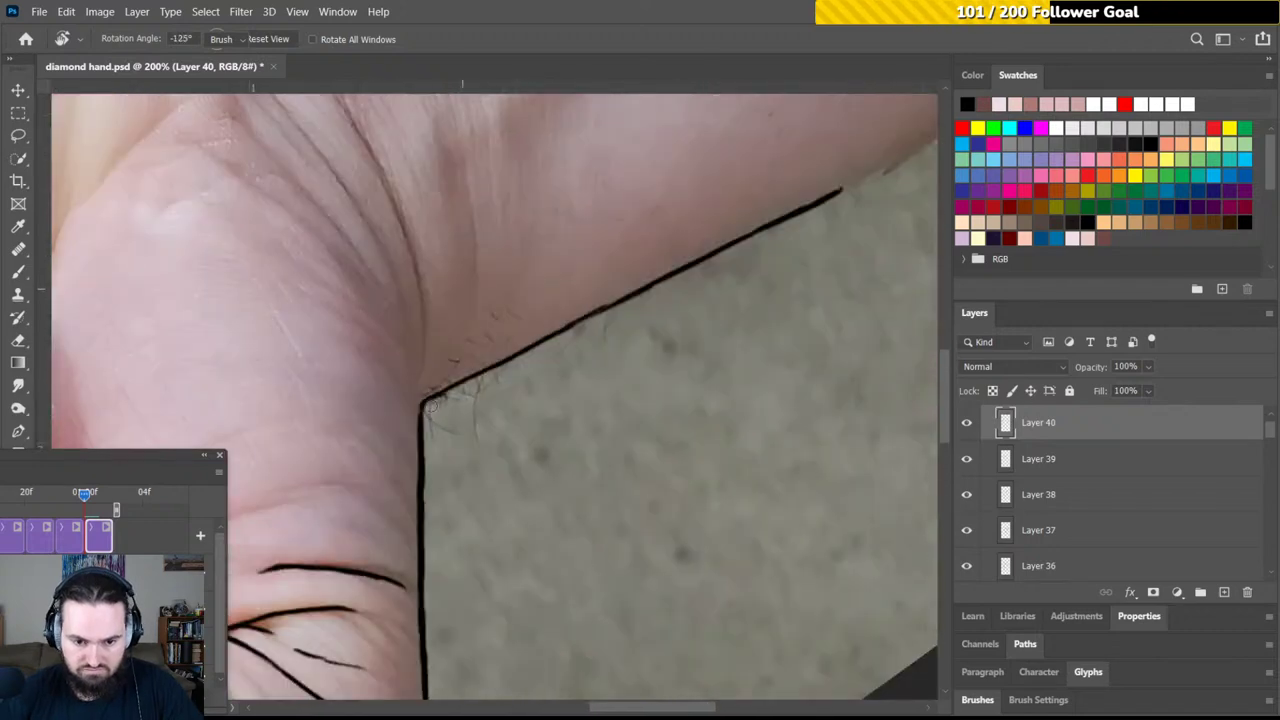
pyautogui.press('e')
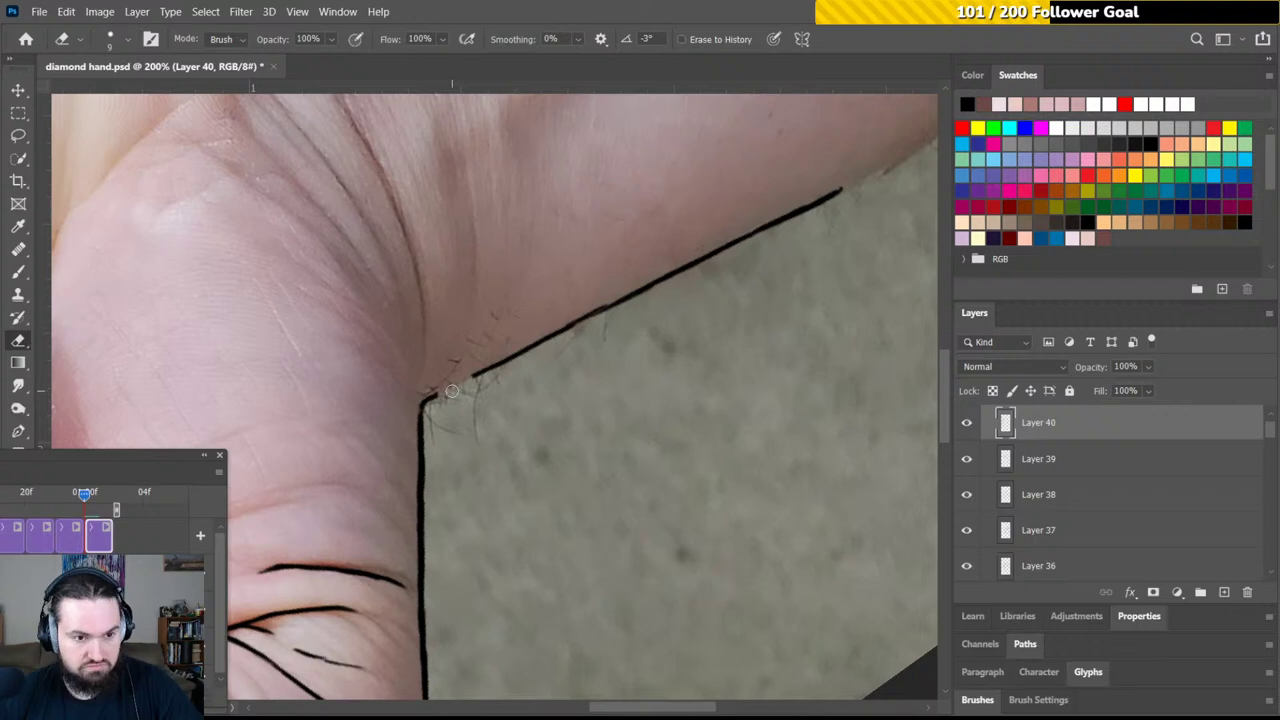
pyautogui.press('ctrl')
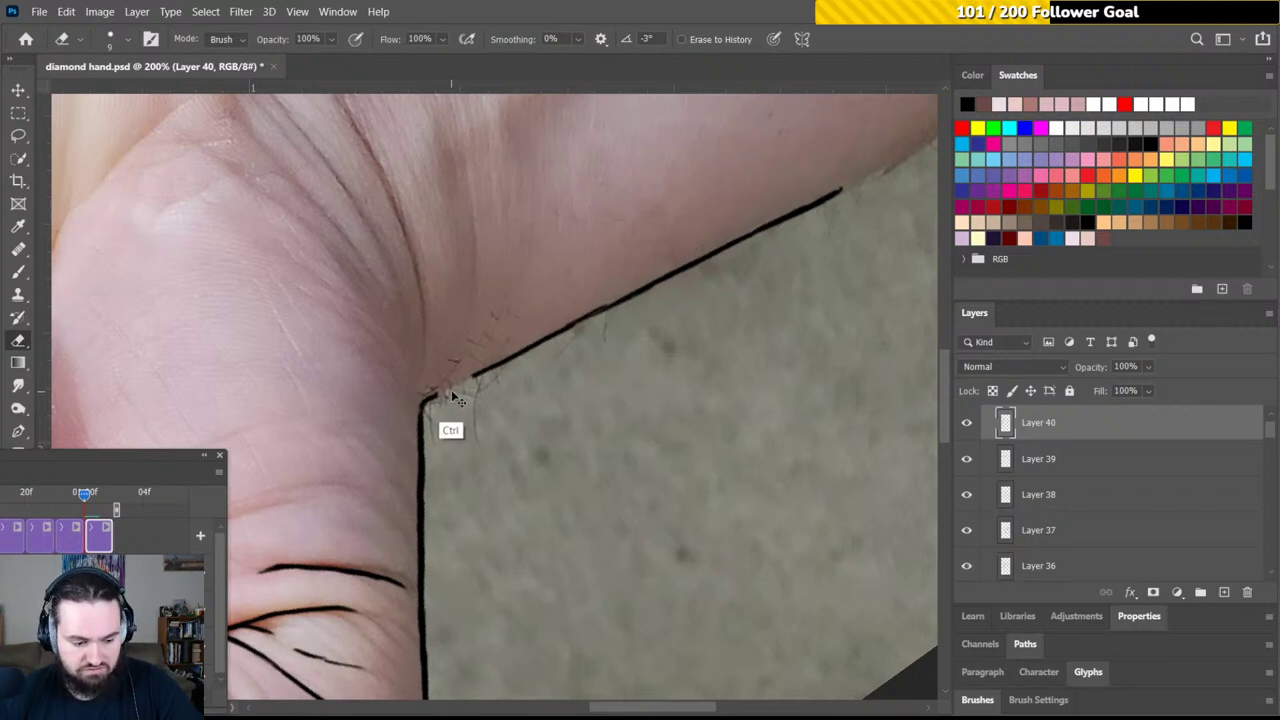
pyautogui.hotkey('ctrl', 'z')
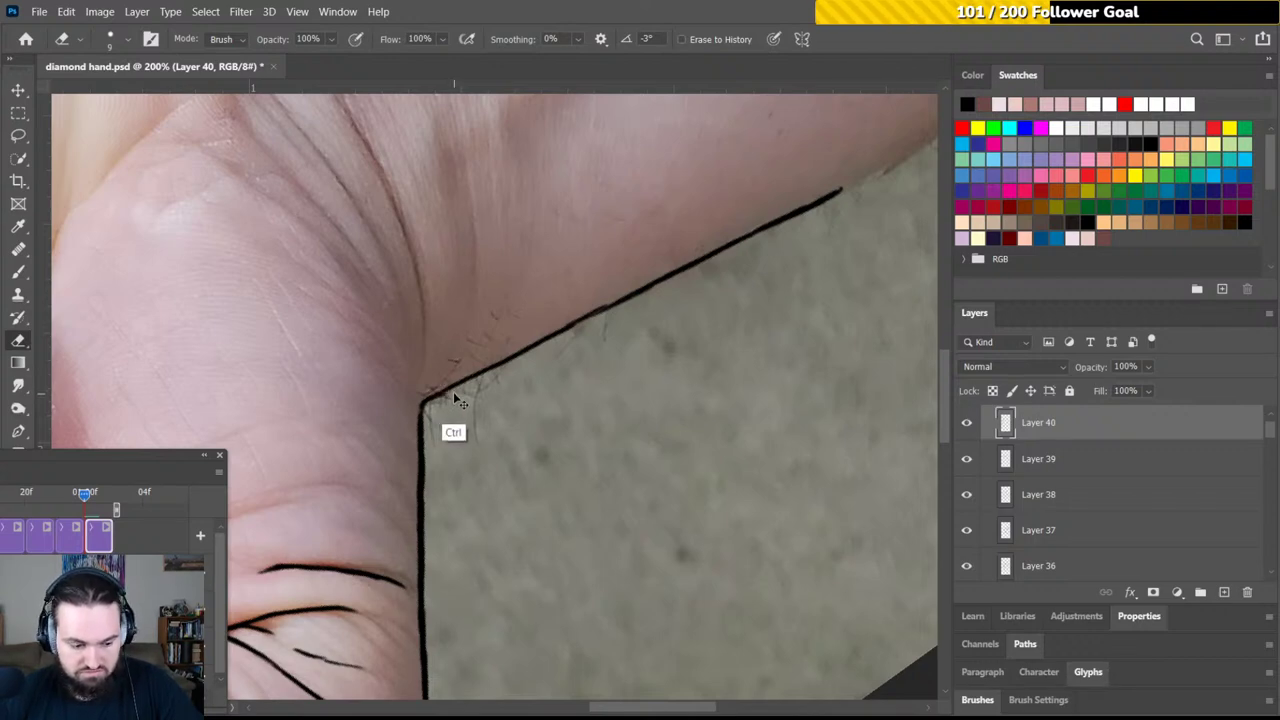
# Save the document, then touch up the outline at the wrist corner by the thumb base and along the adjoining forearm edge
pyautogui.hotkey('ctrl', 's')
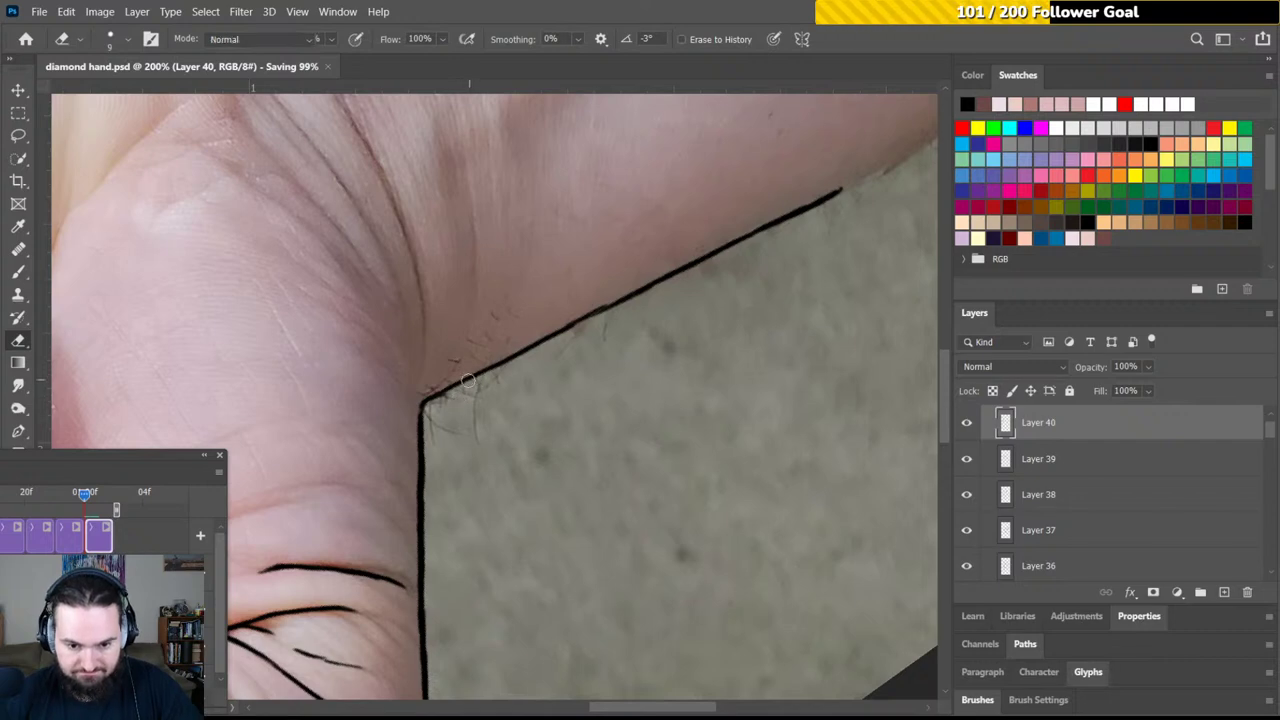
pyautogui.press('b')
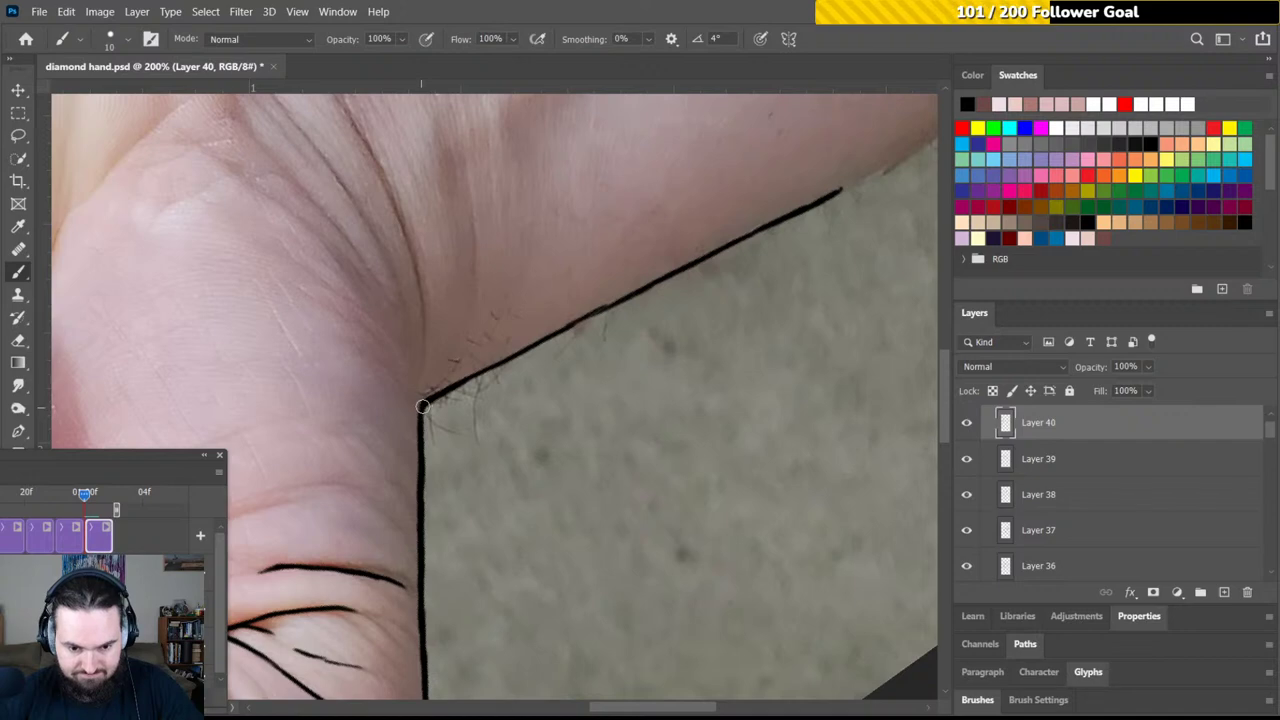
pyautogui.moveTo(422, 414); pyautogui.dragTo(417, 446)
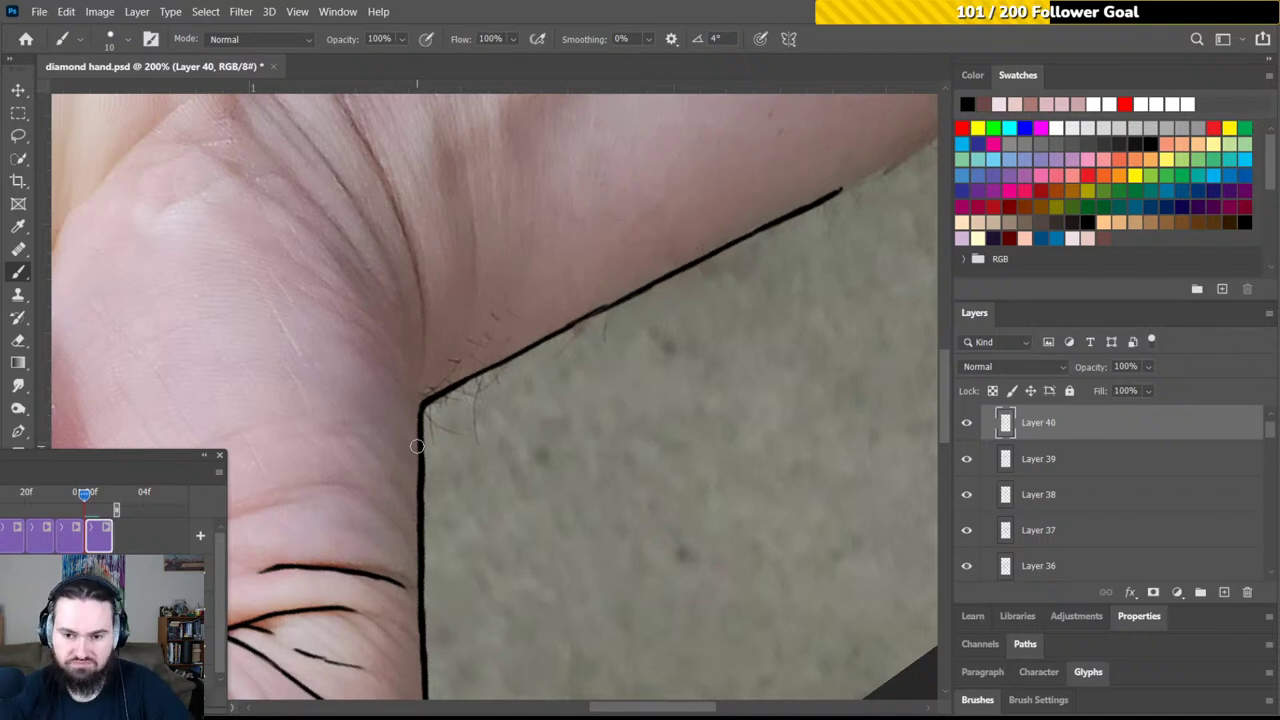
pyautogui.press('r')
pyautogui.moveTo(637, 350)
pyautogui.mouseDown()
pyautogui.moveTo(606, 320)
pyautogui.moveTo(566, 388)
pyautogui.mouseUp()
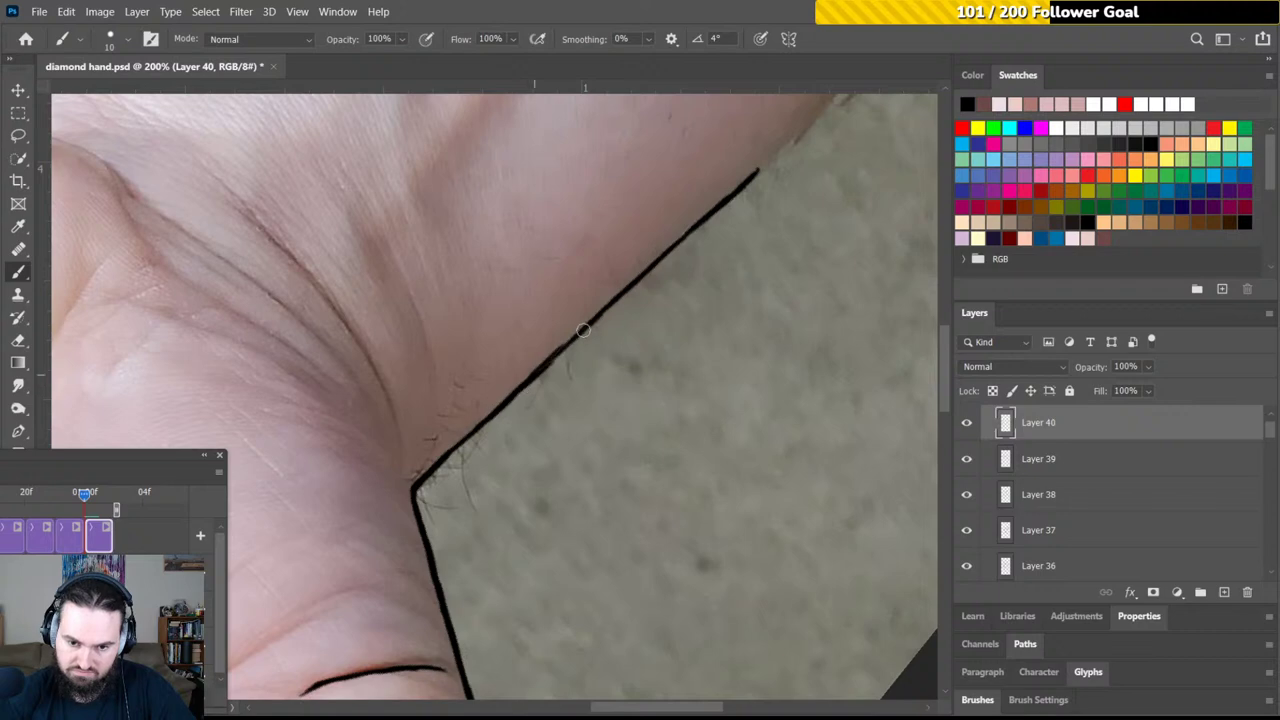
pyautogui.moveTo(609, 349); pyautogui.dragTo(538, 447)
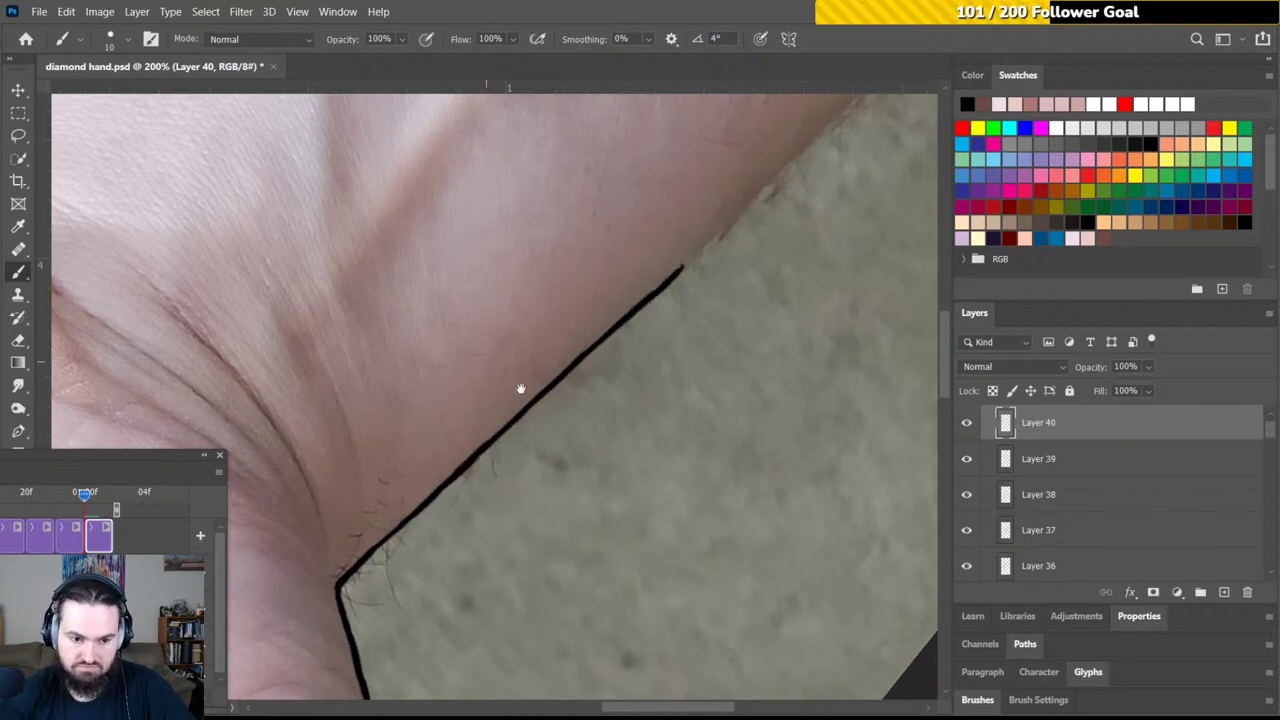
# Trace the palm's outer edge with the black brush from the little finger's base to the wrist, following each bump of the skin
pyautogui.moveTo(520, 388); pyautogui.dragTo(674, 428)
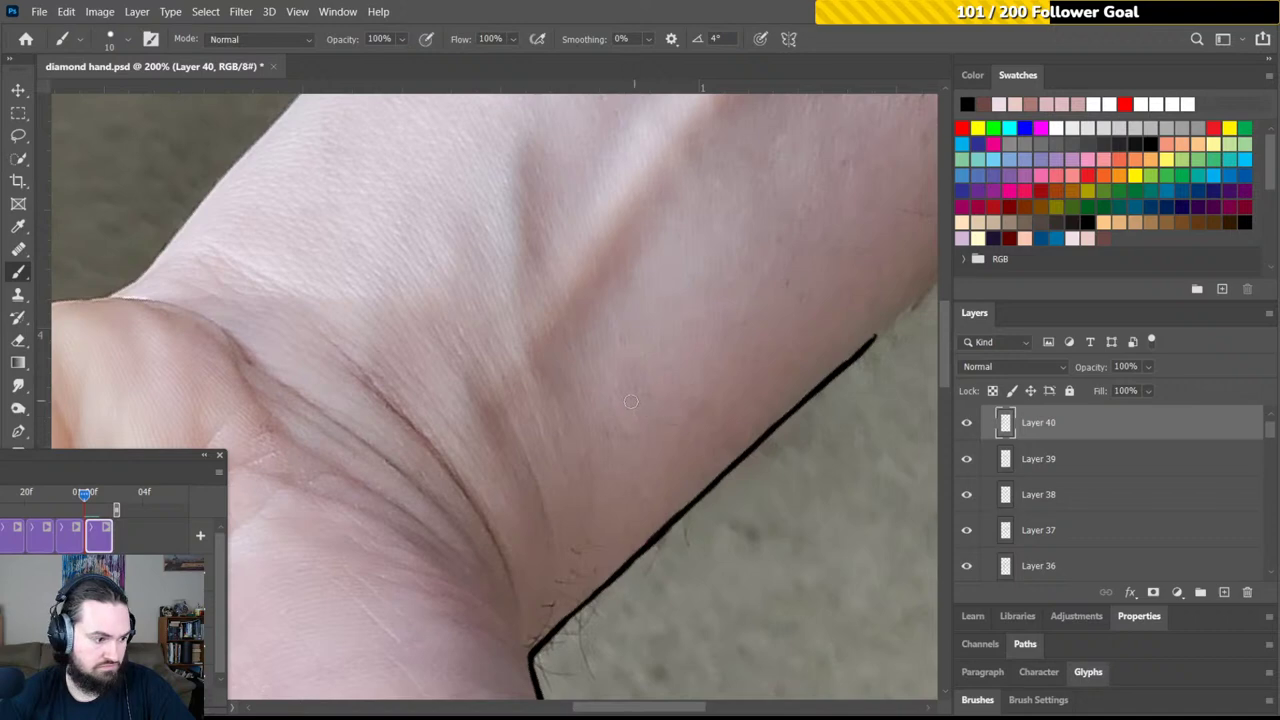
pyautogui.press('r')
pyautogui.moveTo(566, 316)
pyautogui.mouseDown()
pyautogui.moveTo(486, 300)
pyautogui.moveTo(603, 337)
pyautogui.moveTo(429, 386)
pyautogui.moveTo(514, 343)
pyautogui.moveTo(521, 370)
pyautogui.moveTo(511, 360)
pyautogui.moveTo(366, 543)
pyautogui.moveTo(381, 522)
pyautogui.mouseUp()
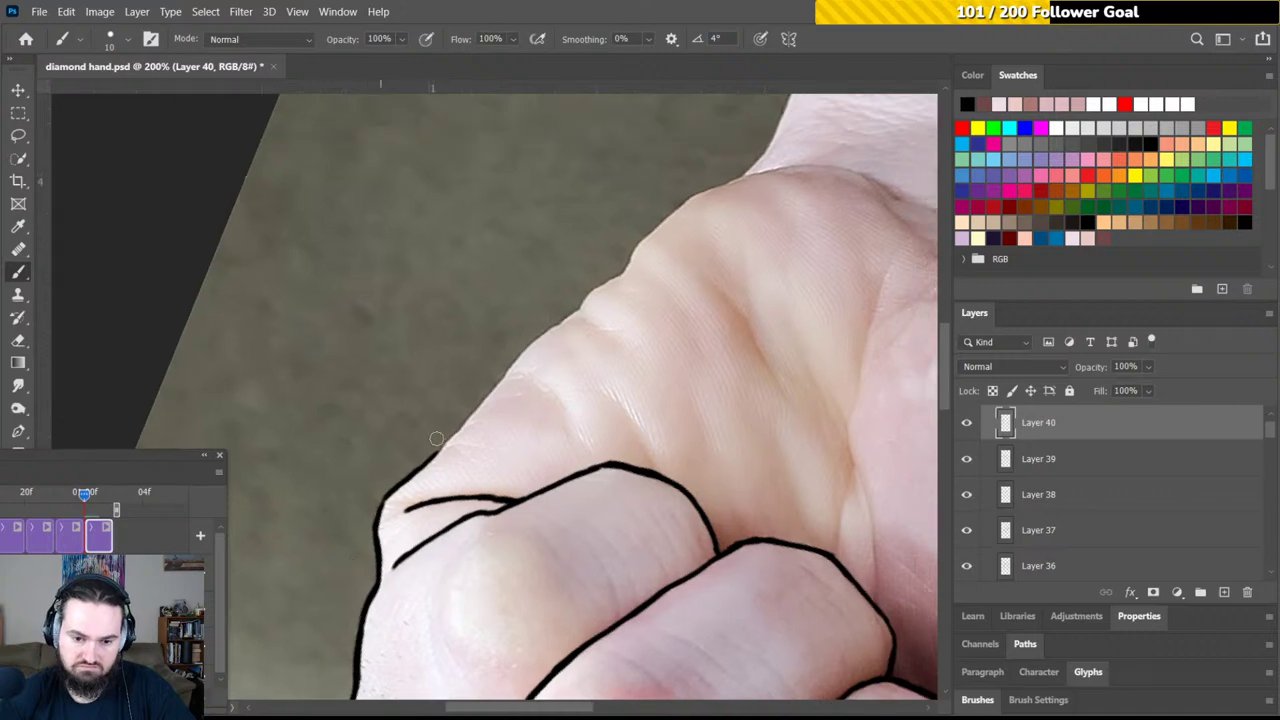
pyautogui.moveTo(428, 459); pyautogui.dragTo(558, 322)
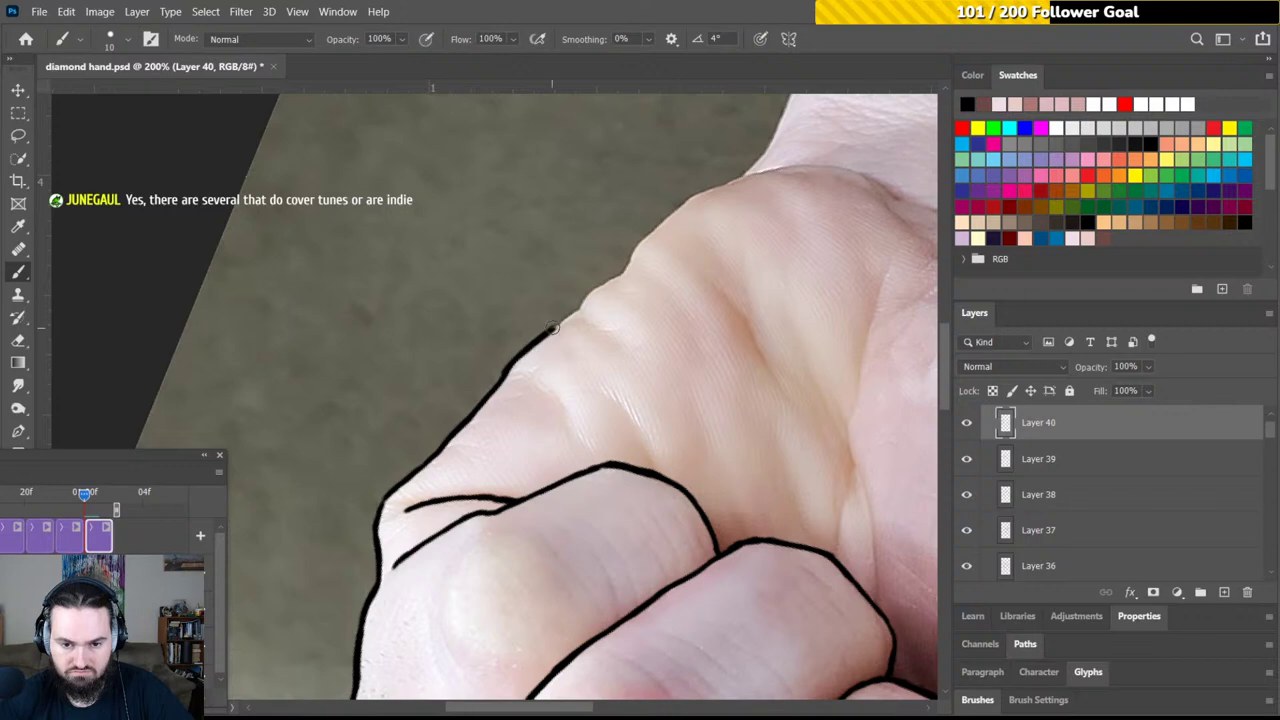
pyautogui.moveTo(550, 332); pyautogui.dragTo(597, 290)
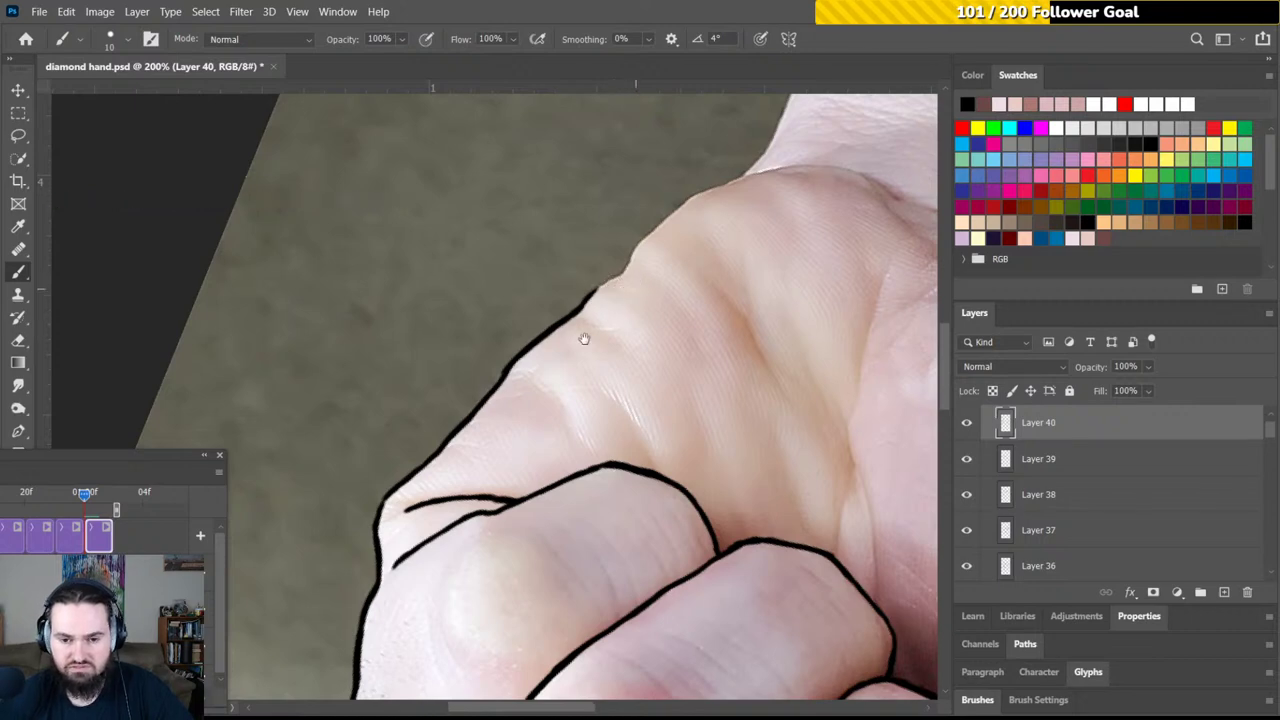
pyautogui.moveTo(583, 340); pyautogui.dragTo(539, 401)
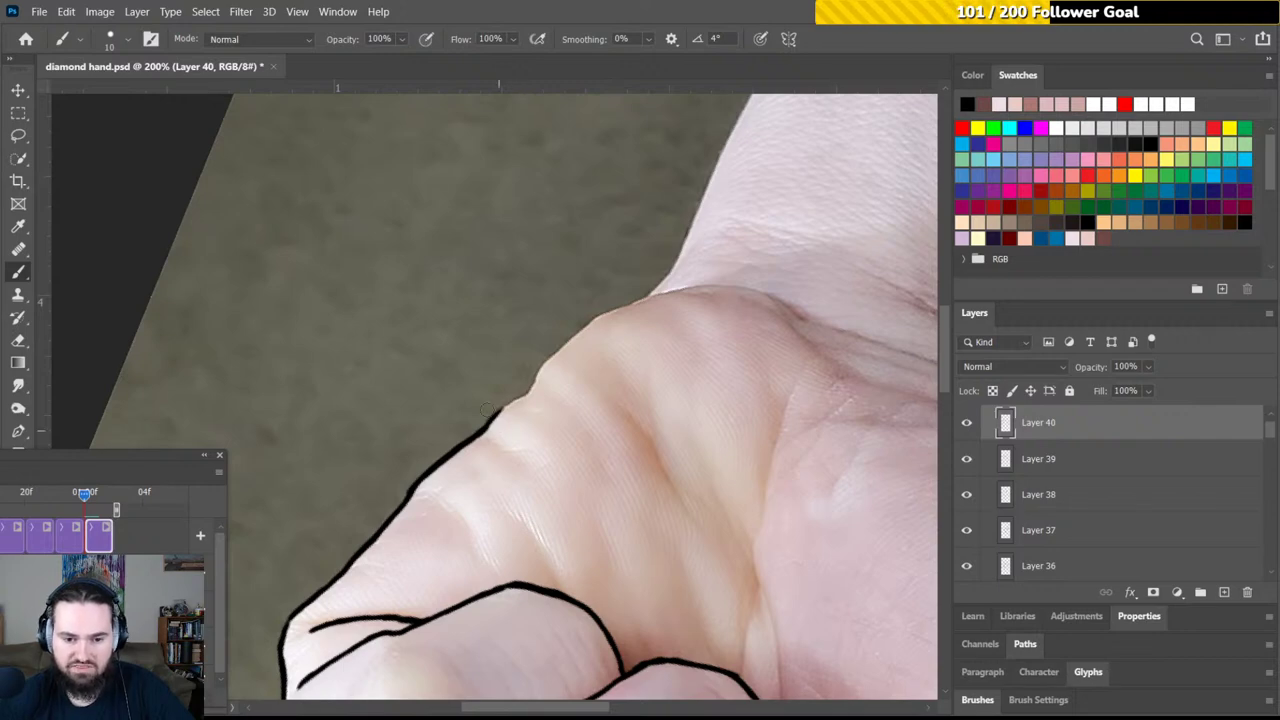
pyautogui.moveTo(484, 425); pyautogui.dragTo(528, 383)
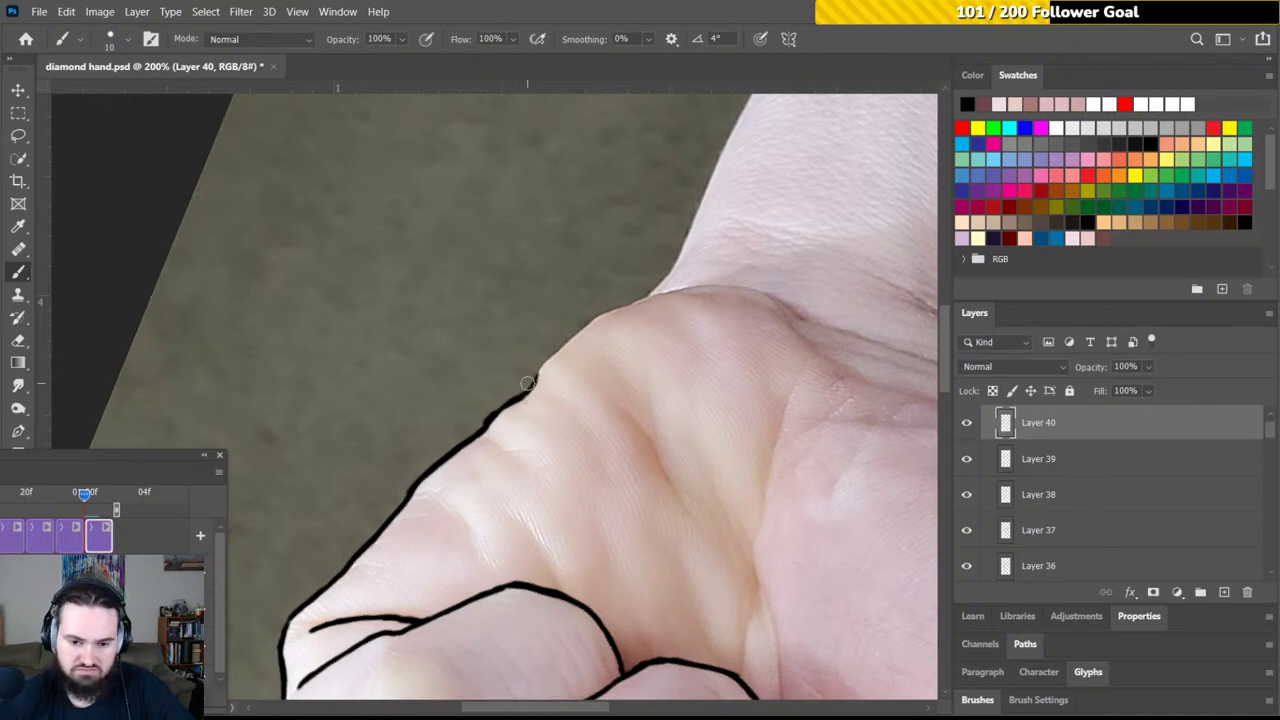
pyautogui.moveTo(527, 383)
pyautogui.mouseDown()
pyautogui.moveTo(612, 305)
pyautogui.moveTo(584, 328)
pyautogui.moveTo(660, 270)
pyautogui.mouseUp()
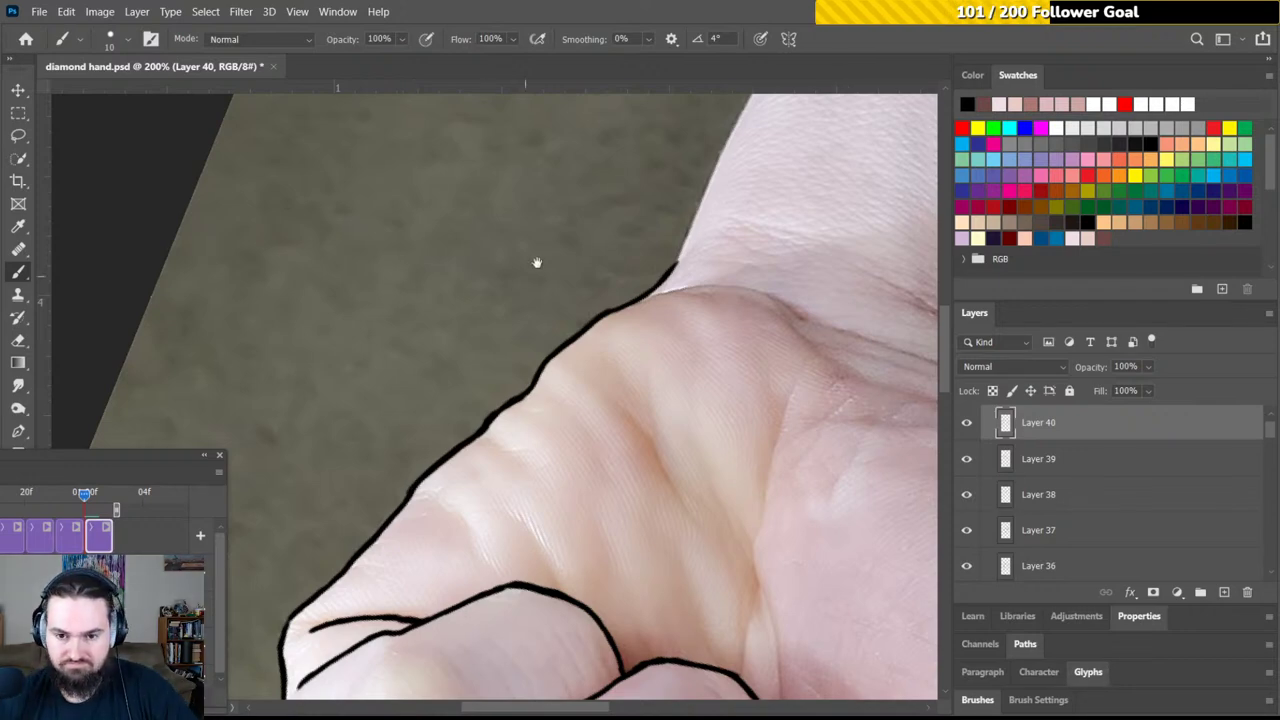
# Continue the outline from the heel of the palm along the forearm's edge and clean up the stroke's end with the eraser
pyautogui.moveTo(517, 290); pyautogui.dragTo(377, 420)
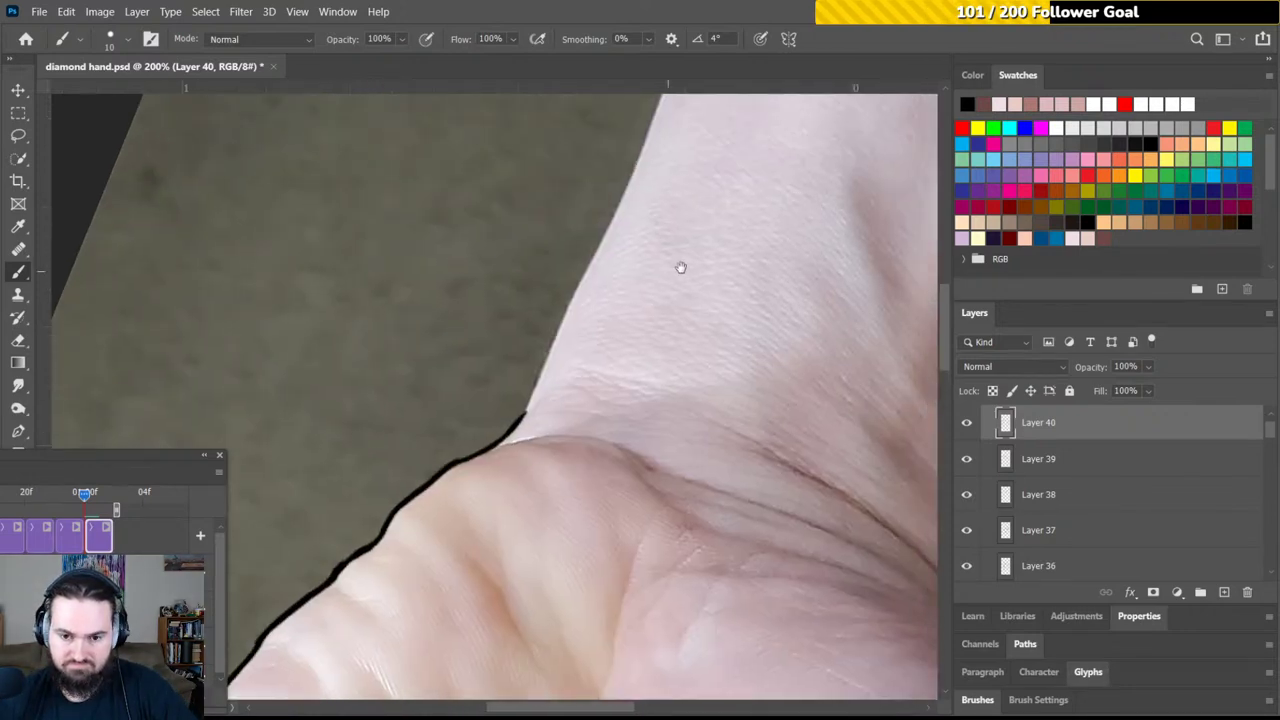
pyautogui.moveTo(680, 267)
pyautogui.mouseDown()
pyautogui.moveTo(646, 320)
pyautogui.moveTo(694, 371)
pyautogui.moveTo(490, 422)
pyautogui.moveTo(460, 455)
pyautogui.moveTo(648, 302)
pyautogui.mouseUp()
pyautogui.press('r')
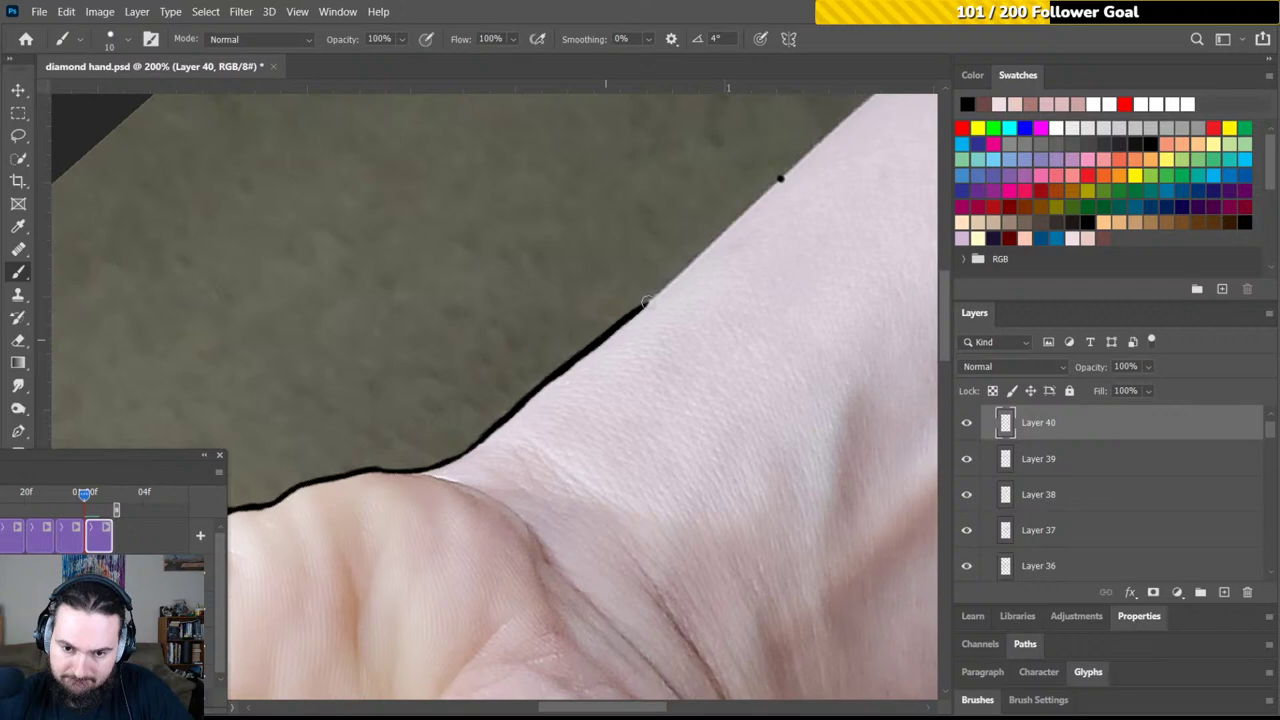
pyautogui.moveTo(606, 340)
pyautogui.mouseDown()
pyautogui.moveTo(780, 182)
pyautogui.moveTo(762, 198)
pyautogui.mouseUp()
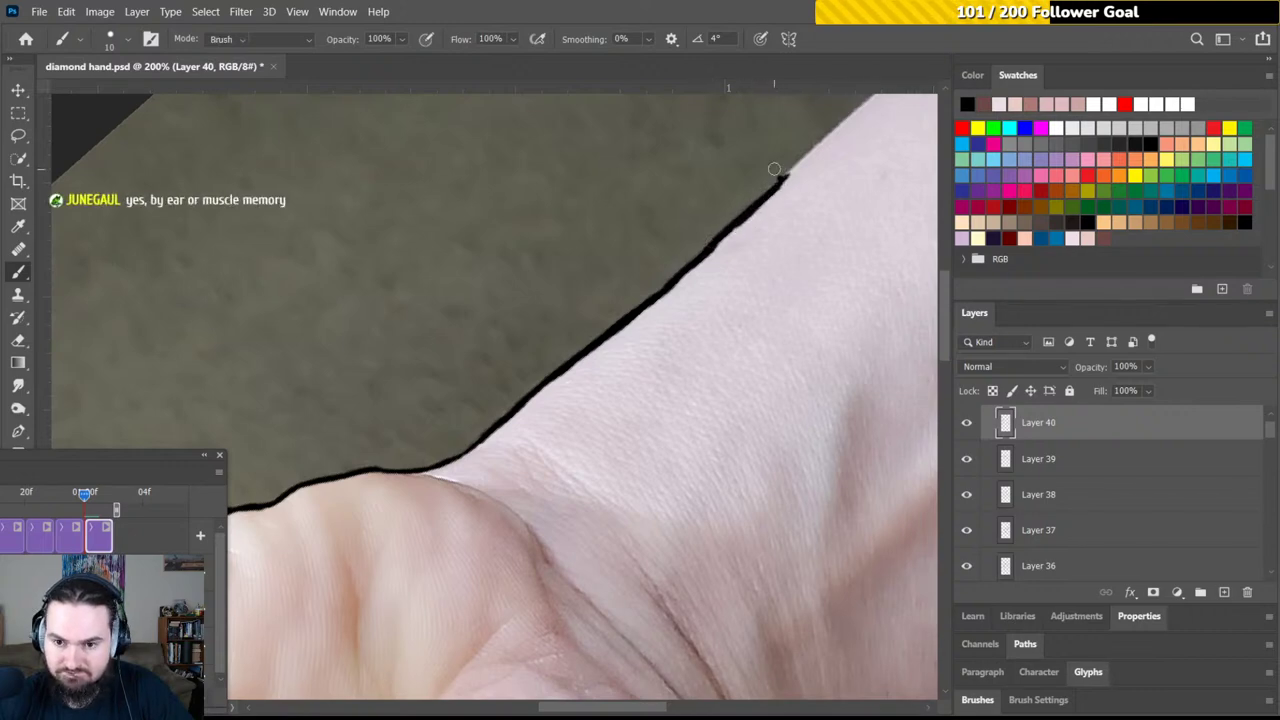
pyautogui.press('e')
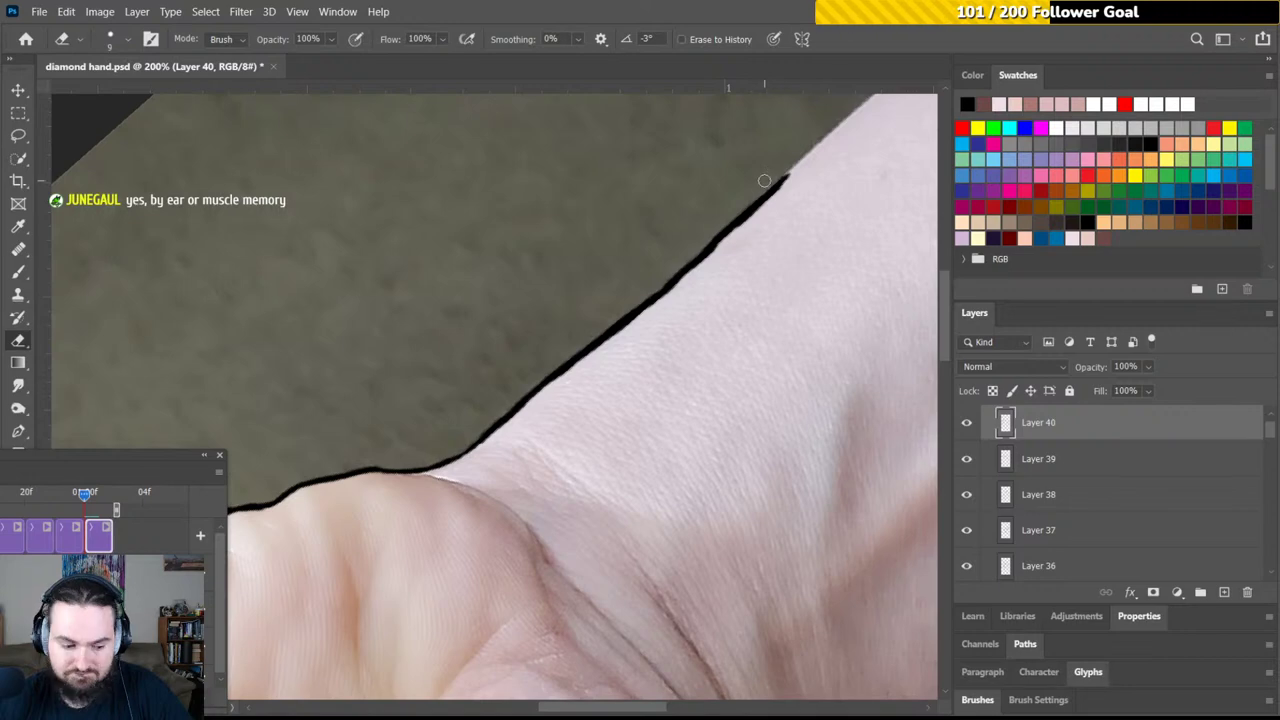
# Trace the first stretch of the main wrist crease, starting just inside the corner between the thumb base and forearm
pyautogui.press('r')
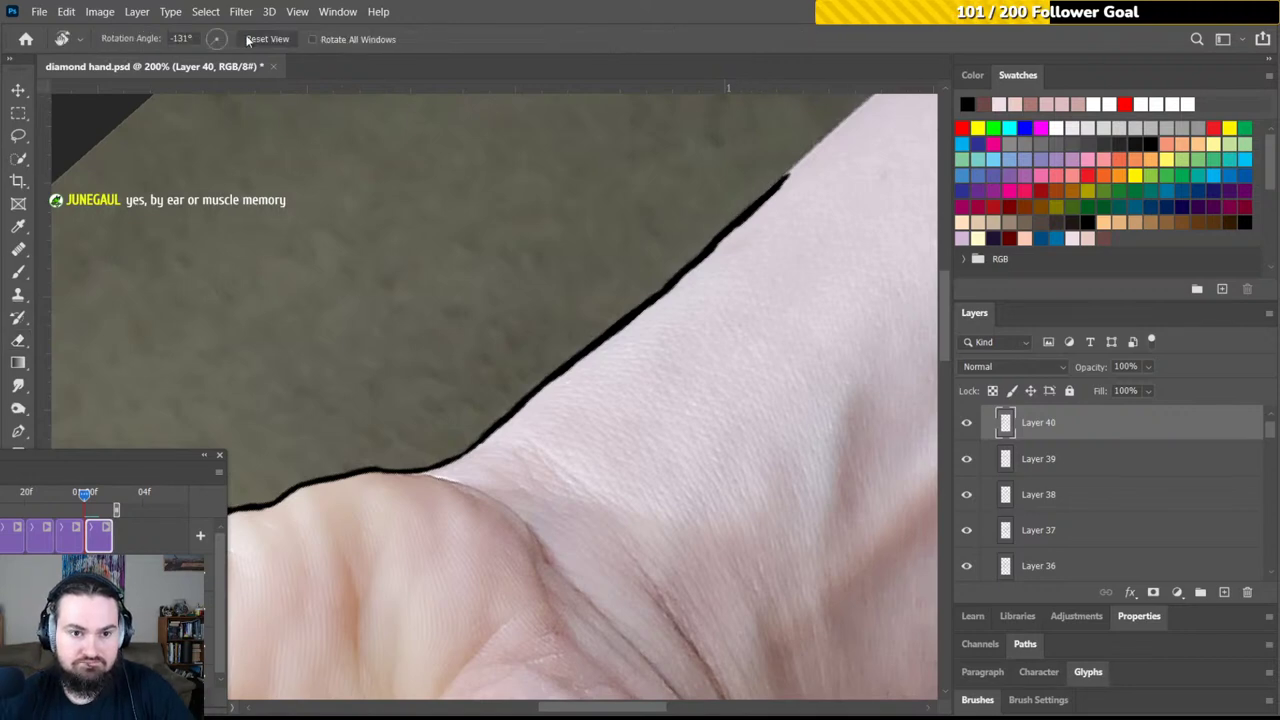
pyautogui.click(266, 39)
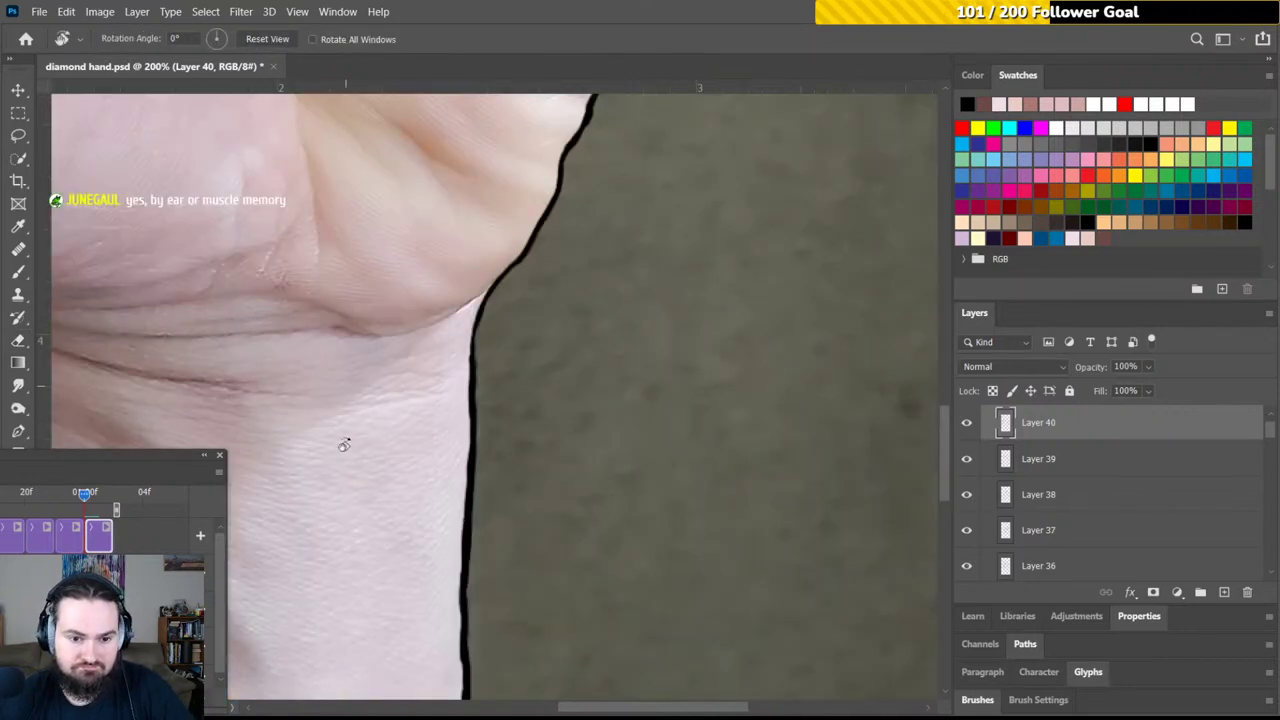
pyautogui.press('e')
pyautogui.hscroll(-3, 542, 323)
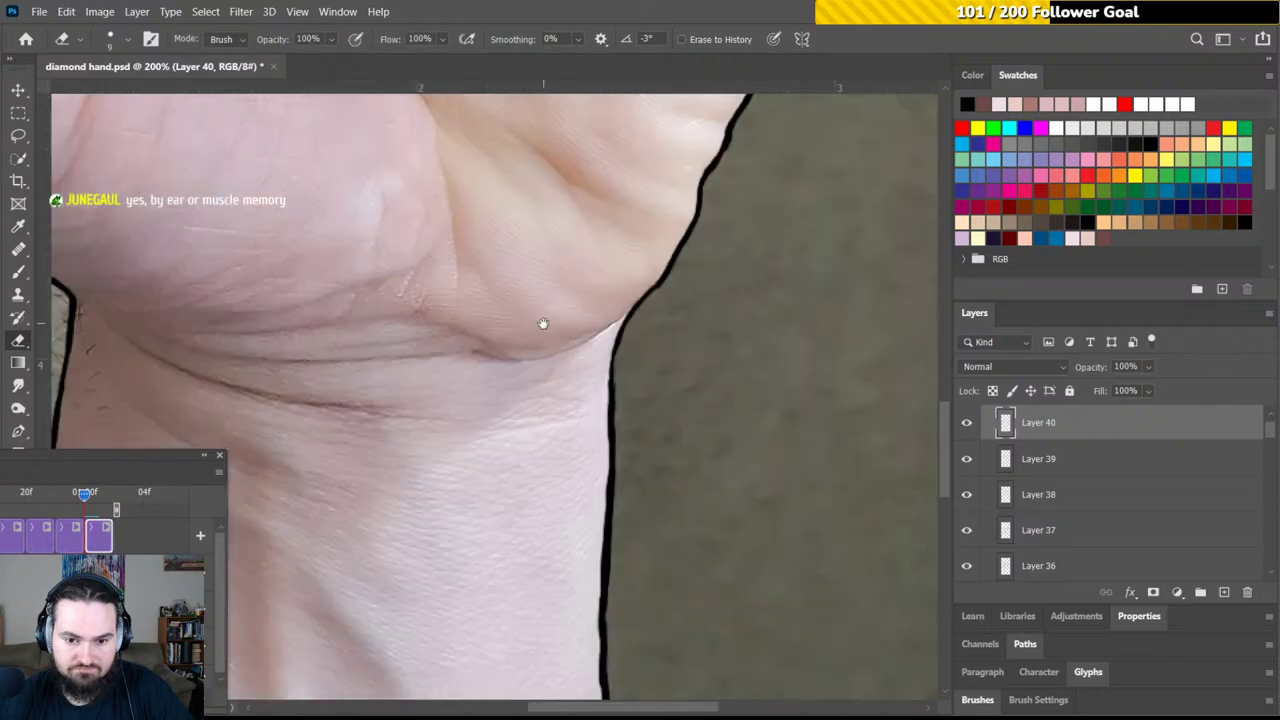
pyautogui.hscroll(-3, 608, 331)
pyautogui.press('r')
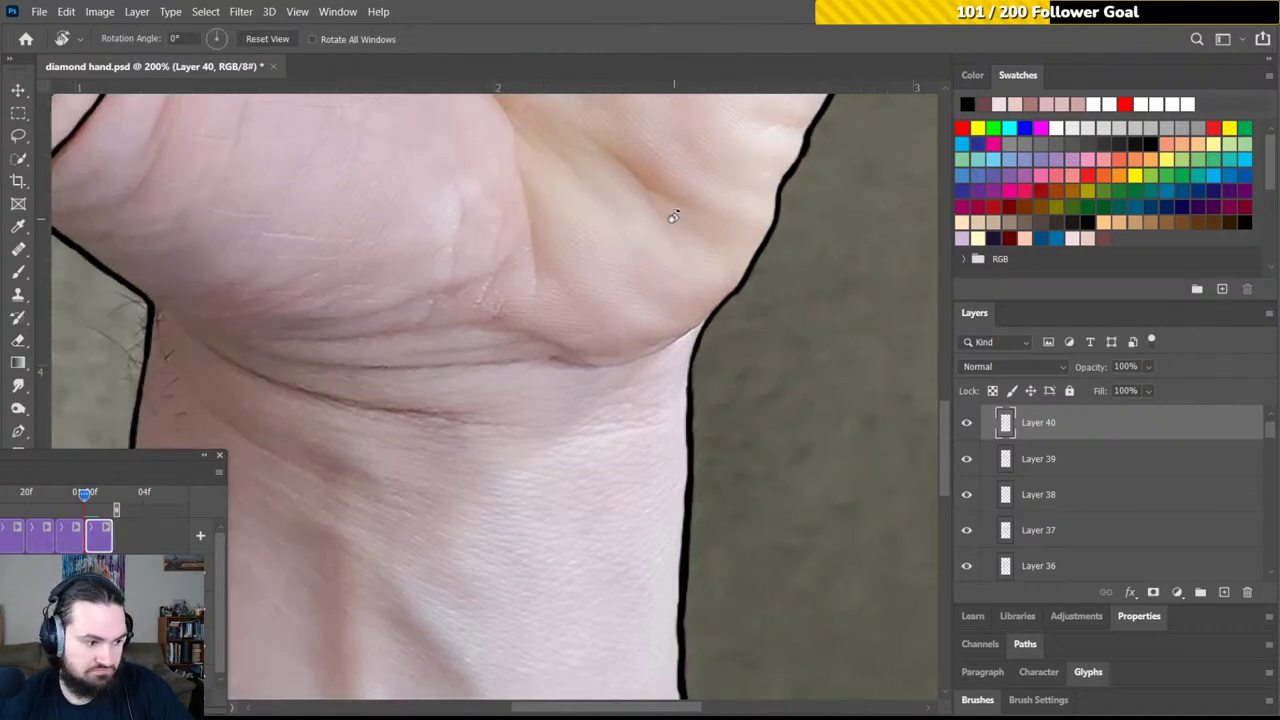
pyautogui.moveTo(687, 204); pyautogui.dragTo(767, 420)
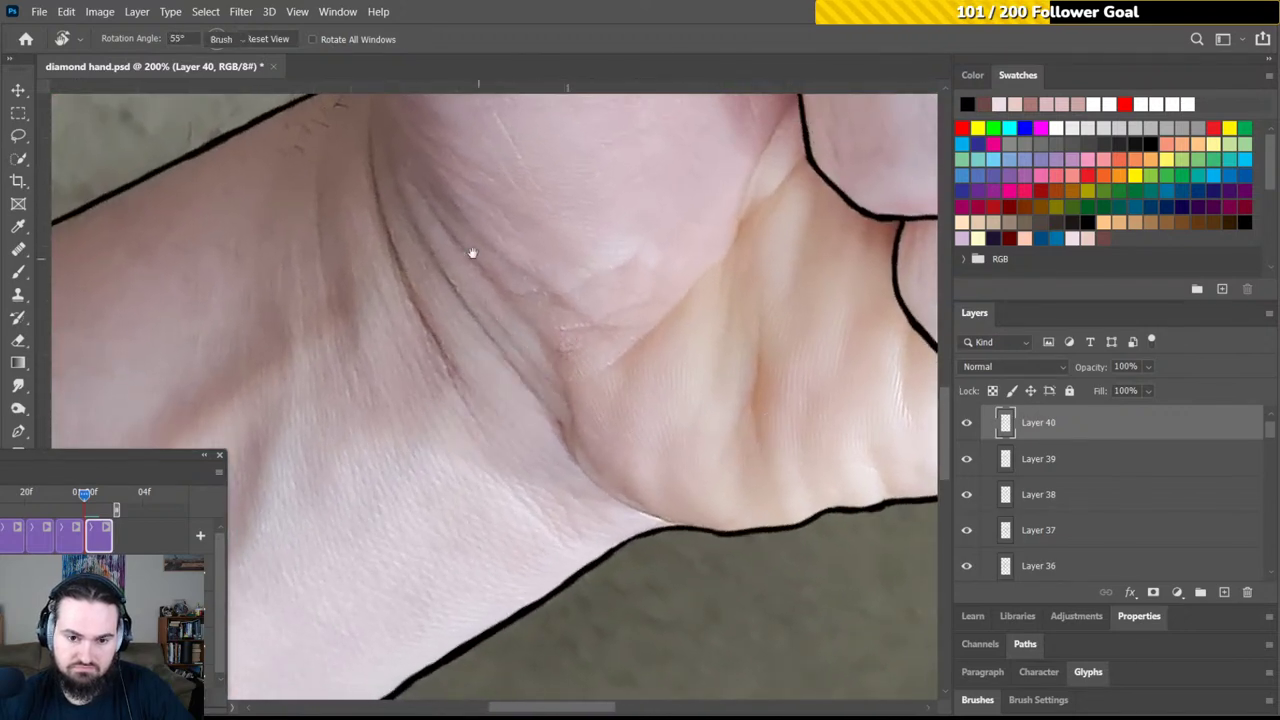
pyautogui.moveTo(483, 294); pyautogui.dragTo(483, 297)
pyautogui.press('e')
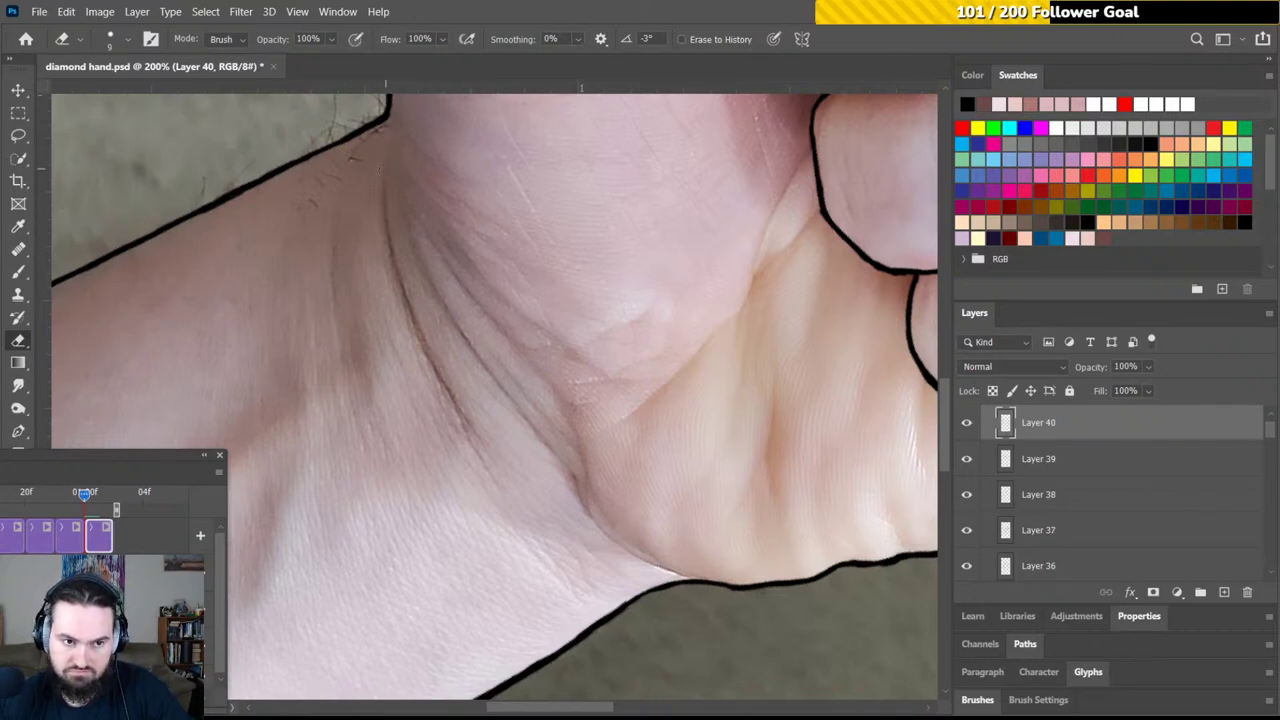
pyautogui.press('b')
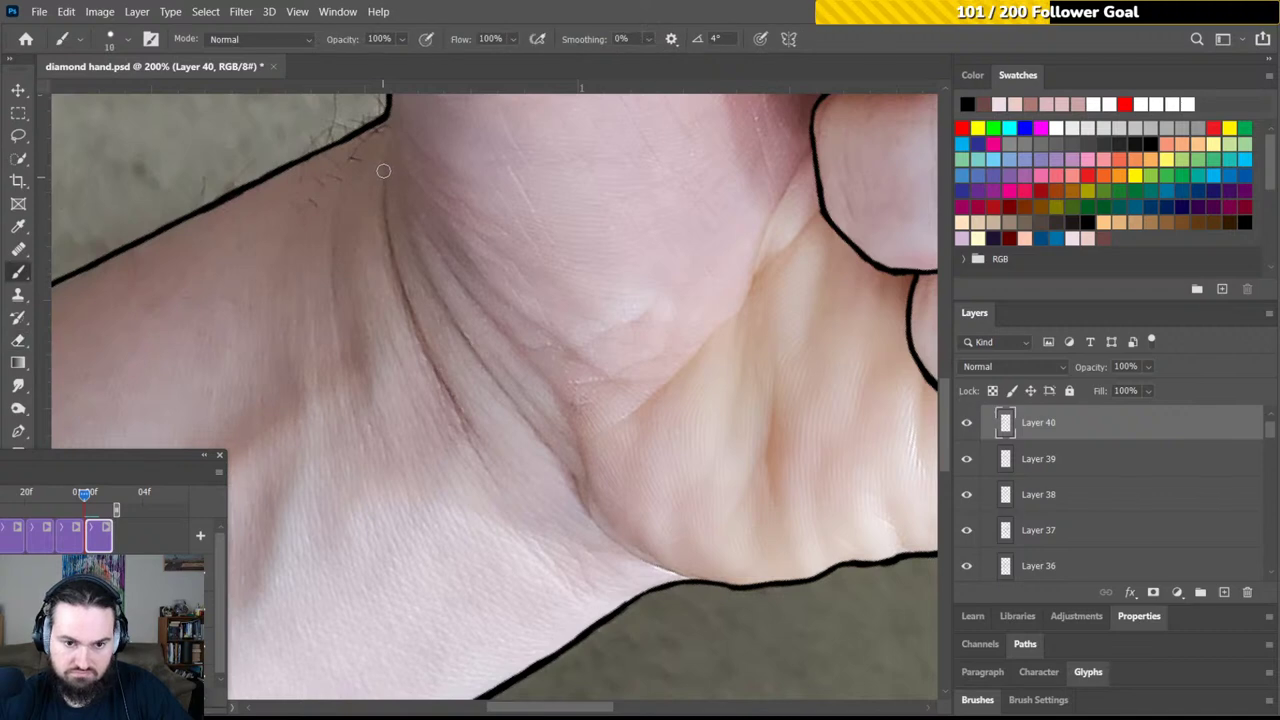
pyautogui.moveTo(386, 150); pyautogui.dragTo(406, 308)
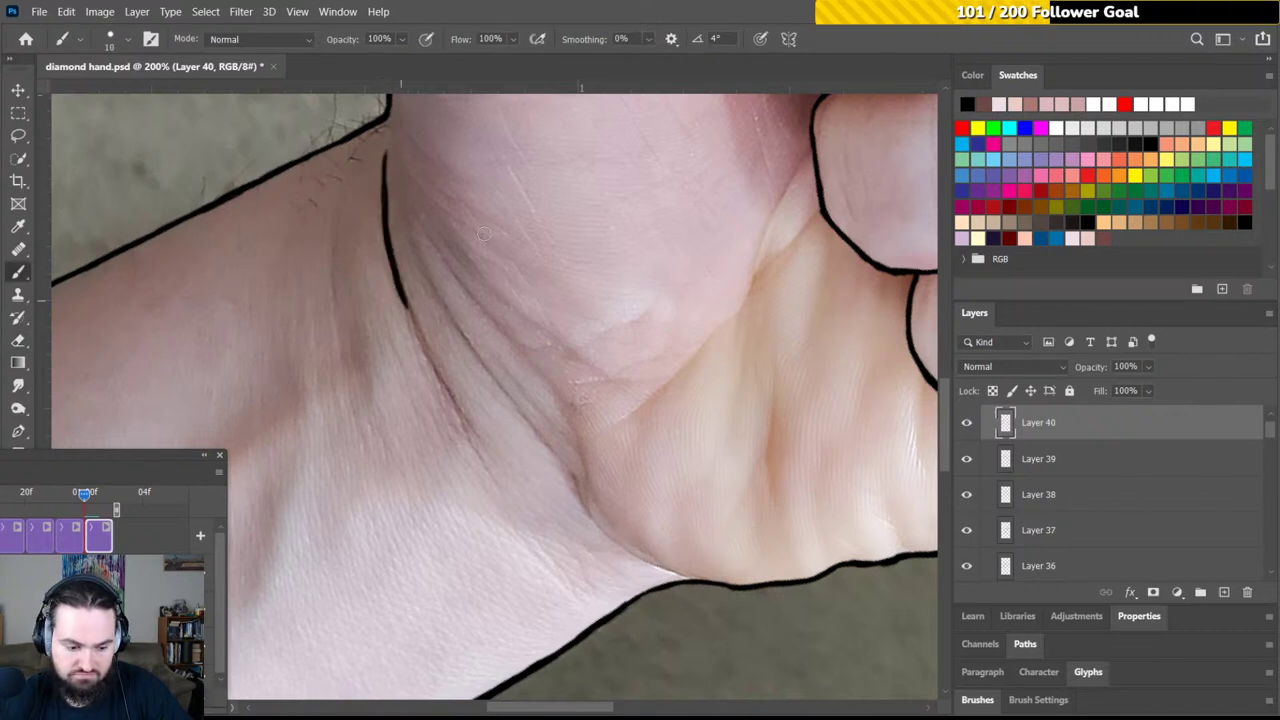
# Extend the main wrist crease line further across the wrist along the dark skin fold, tapering its end
pyautogui.press('r')
pyautogui.moveTo(503, 217); pyautogui.dragTo(536, 260)
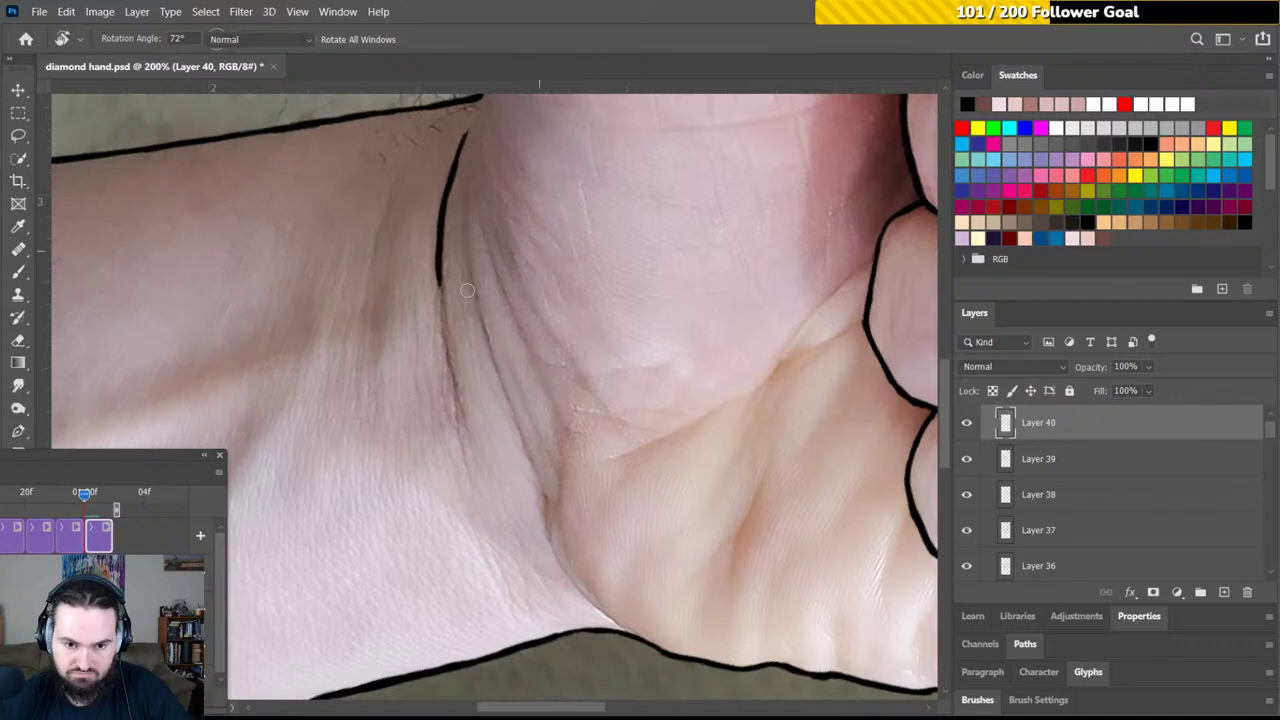
pyautogui.press('b')
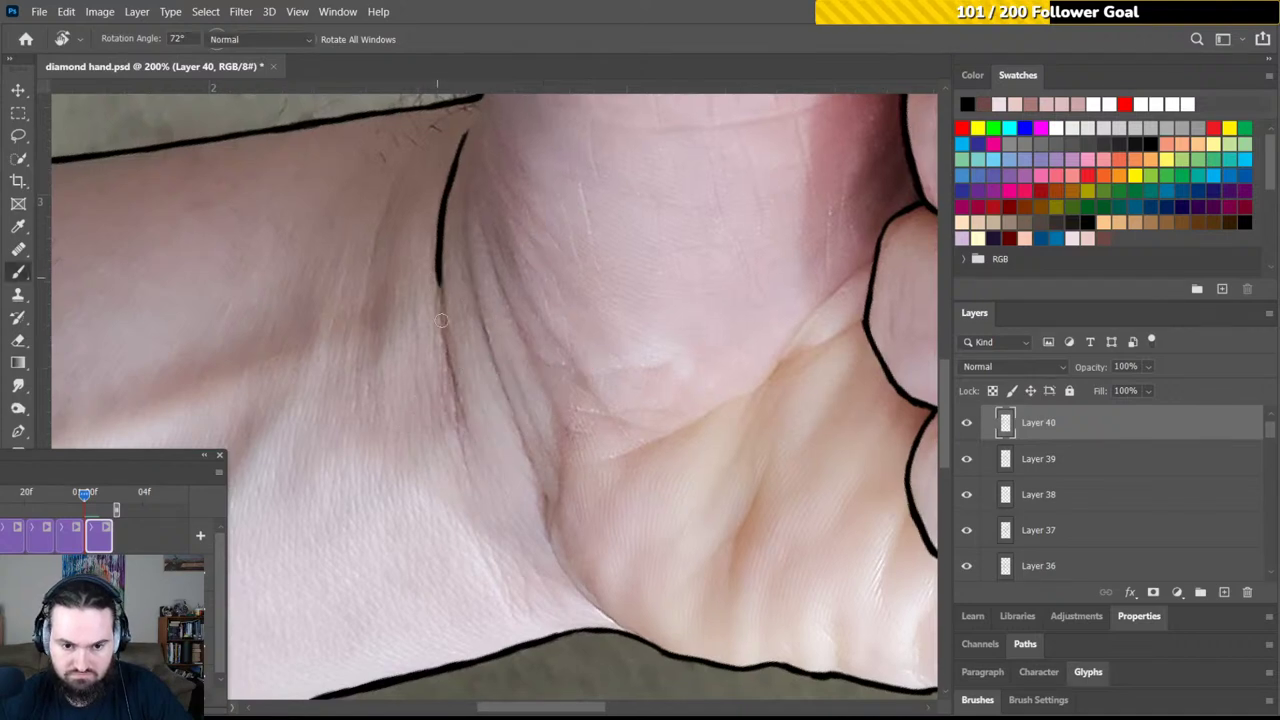
pyautogui.moveTo(440, 270); pyautogui.dragTo(452, 396)
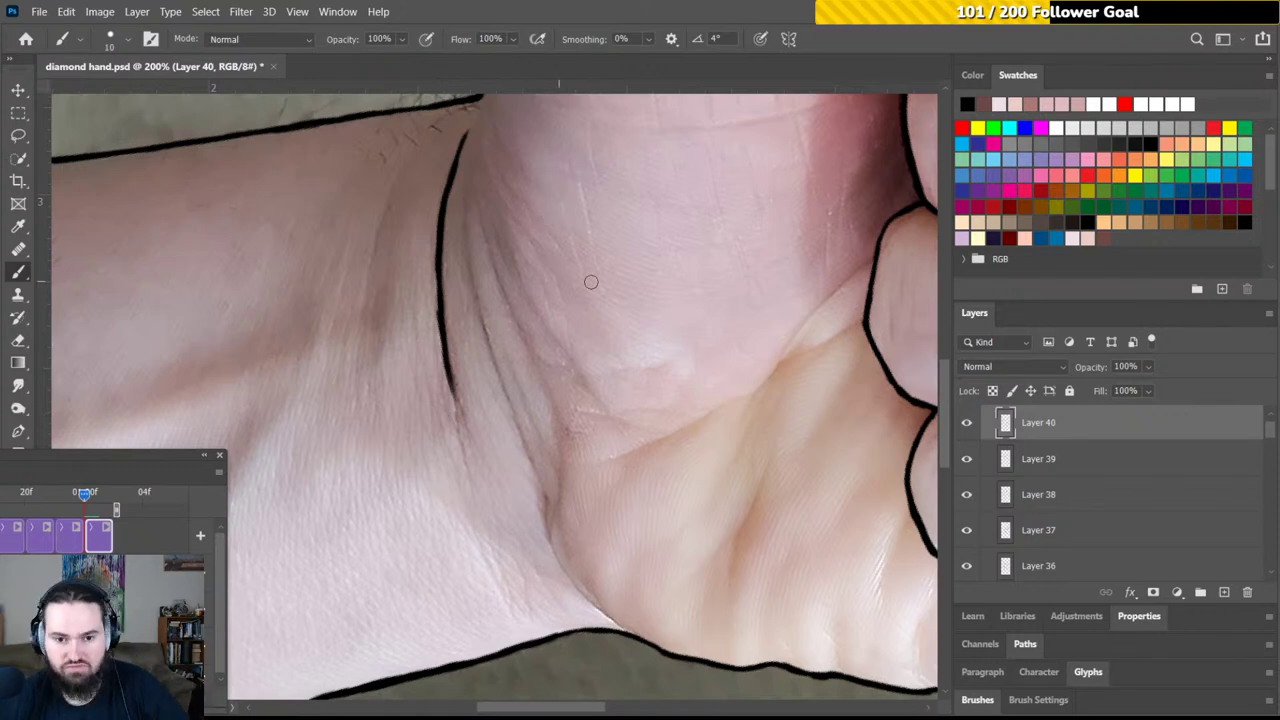
# Trace the curved fold around the heel of the palm down to the outer outline, and smooth its bumps with the eraser
pyautogui.moveTo(653, 305)
pyautogui.mouseDown()
pyautogui.moveTo(606, 329)
pyautogui.moveTo(537, 309)
pyautogui.mouseUp()
pyautogui.press('r')
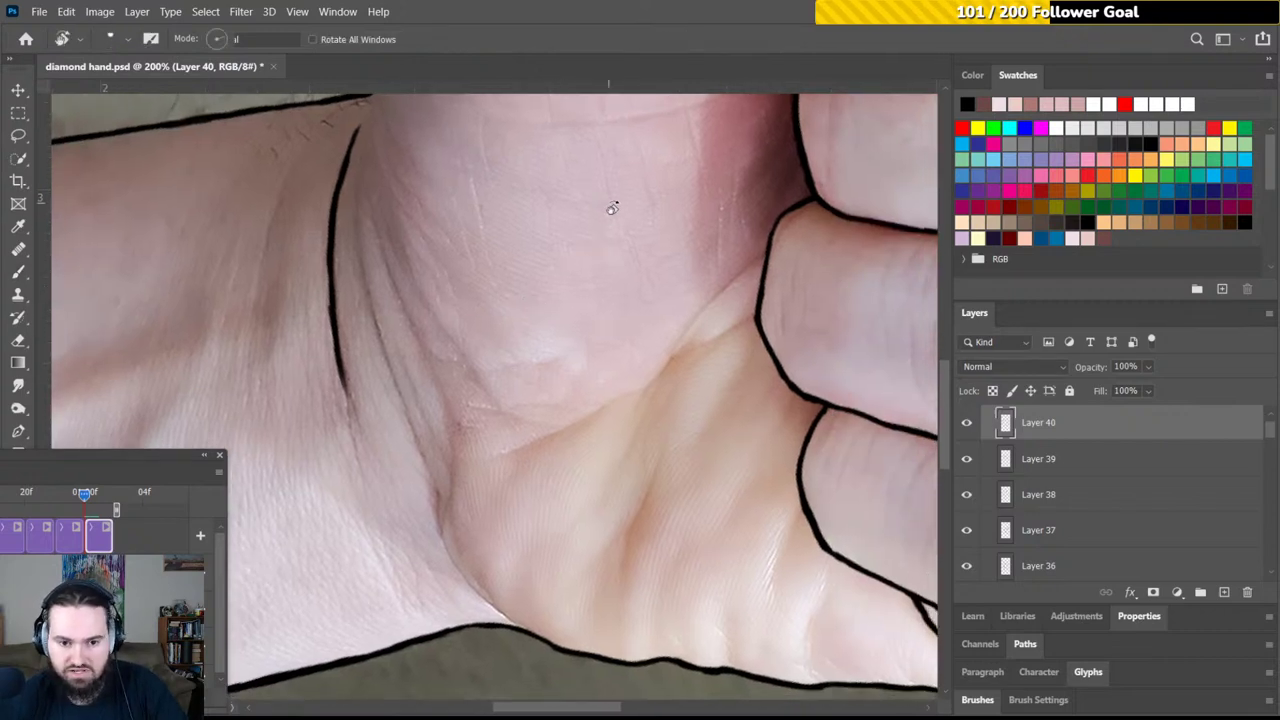
pyautogui.moveTo(634, 240)
pyautogui.mouseDown()
pyautogui.moveTo(654, 331)
pyautogui.moveTo(539, 392)
pyautogui.mouseUp()
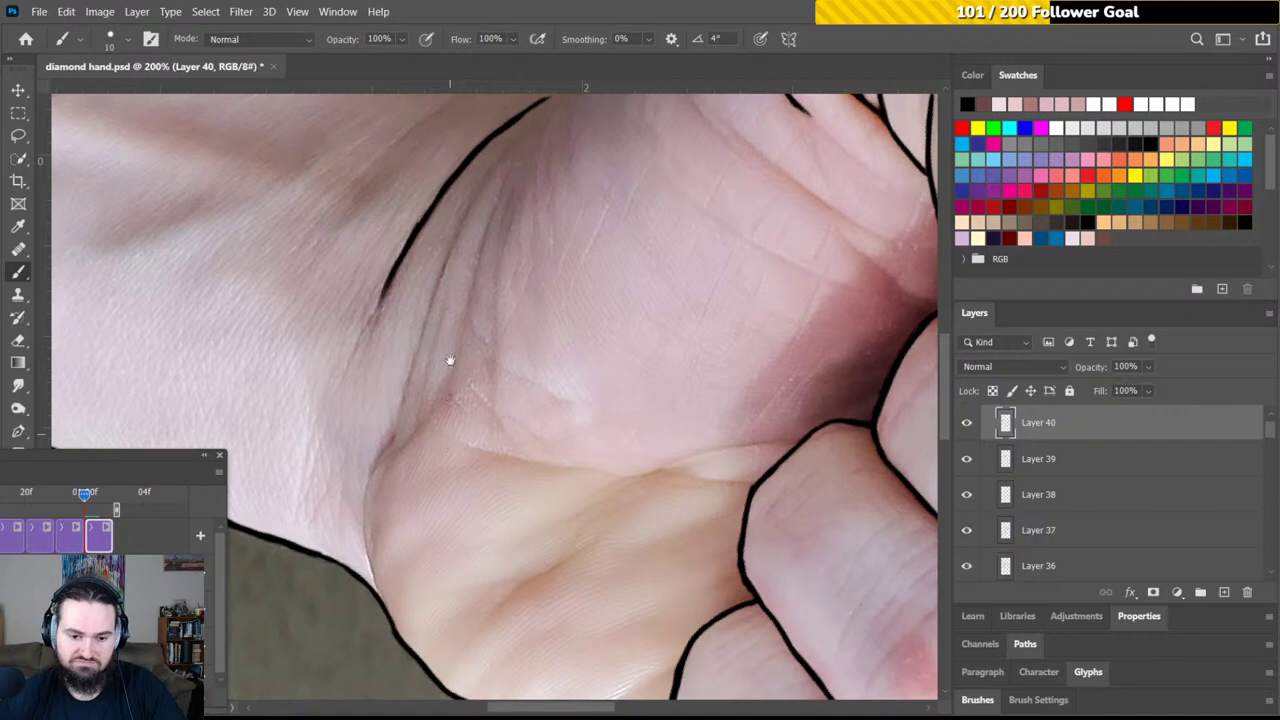
pyautogui.moveTo(449, 357)
pyautogui.mouseDown()
pyautogui.moveTo(466, 306)
pyautogui.moveTo(600, 263)
pyautogui.moveTo(618, 270)
pyautogui.mouseUp()
pyautogui.press('r')
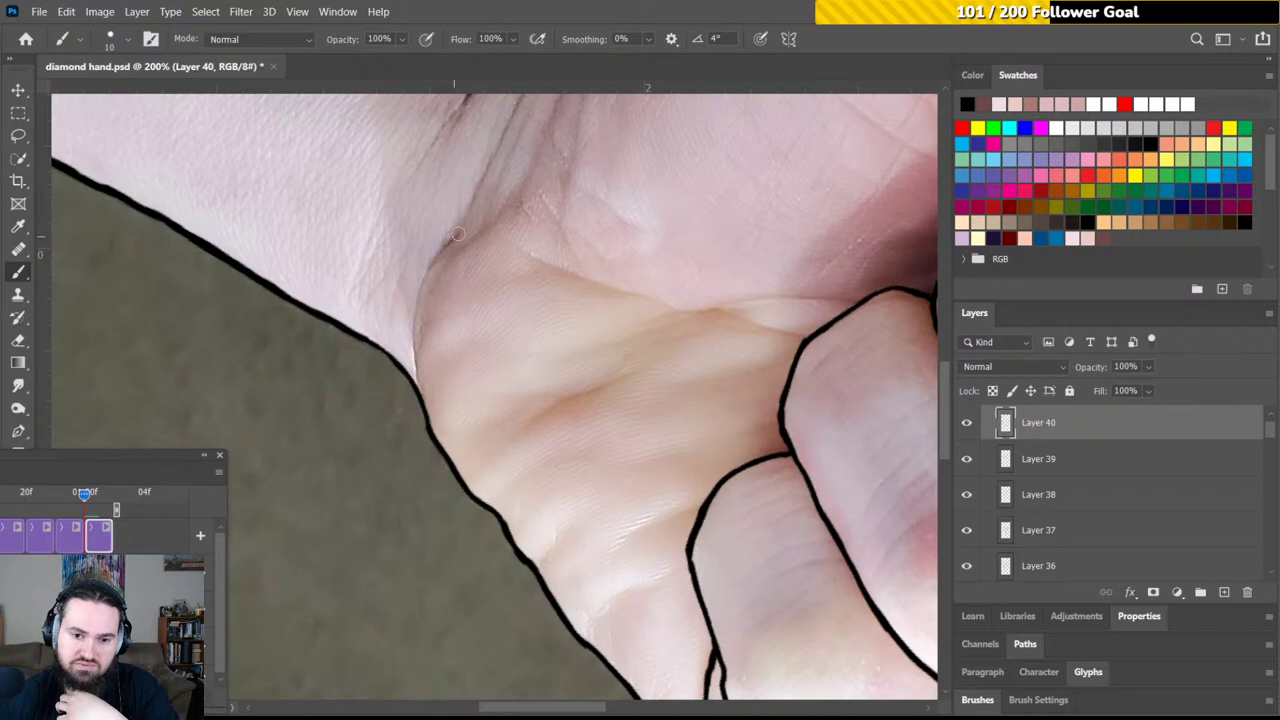
pyautogui.moveTo(455, 238)
pyautogui.mouseDown()
pyautogui.moveTo(419, 281)
pyautogui.moveTo(415, 330)
pyautogui.mouseUp()
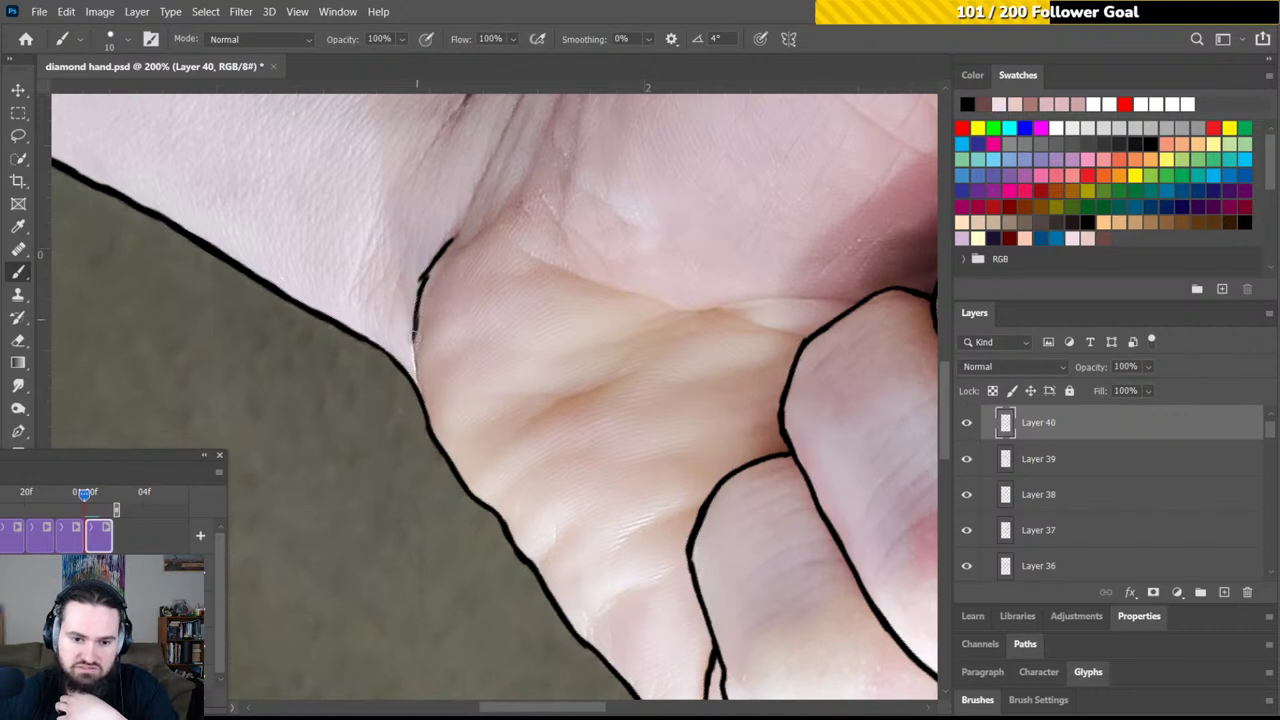
pyautogui.moveTo(415, 332)
pyautogui.mouseDown()
pyautogui.moveTo(414, 368)
pyautogui.moveTo(414, 350)
pyautogui.mouseUp()
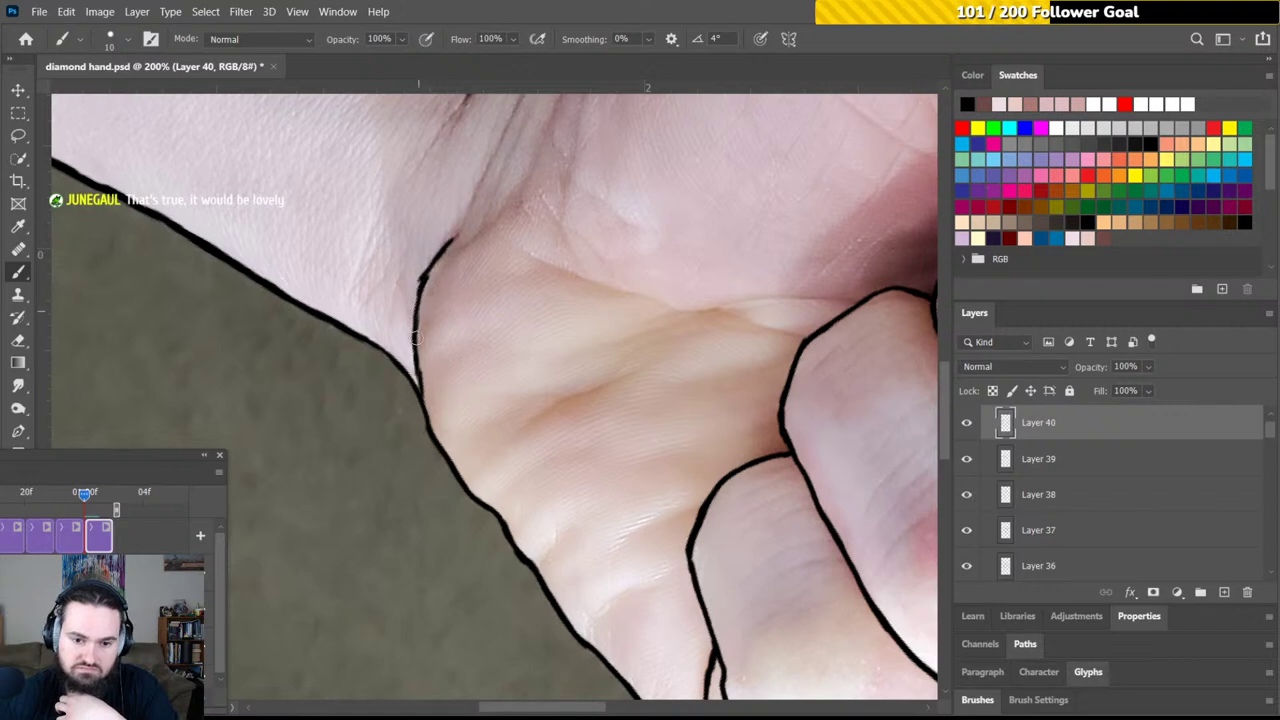
pyautogui.moveTo(424, 413); pyautogui.dragTo(419, 376)
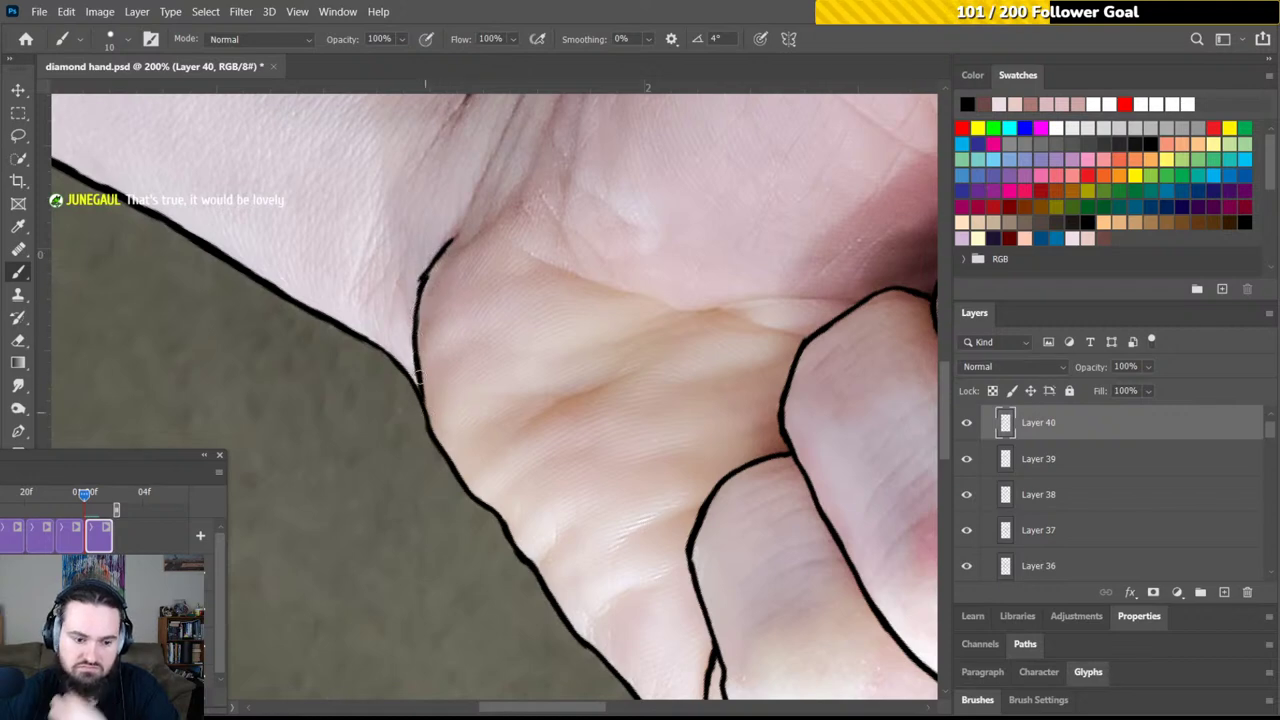
pyautogui.press('e')
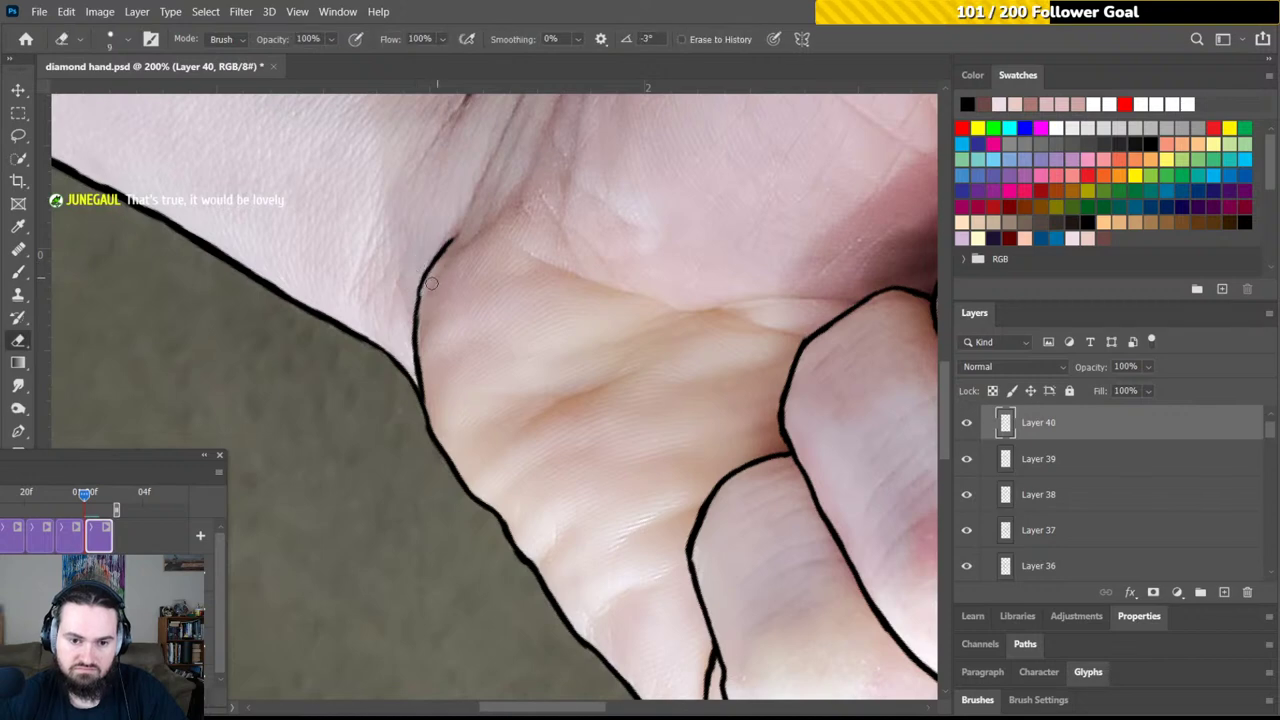
pyautogui.press('b')
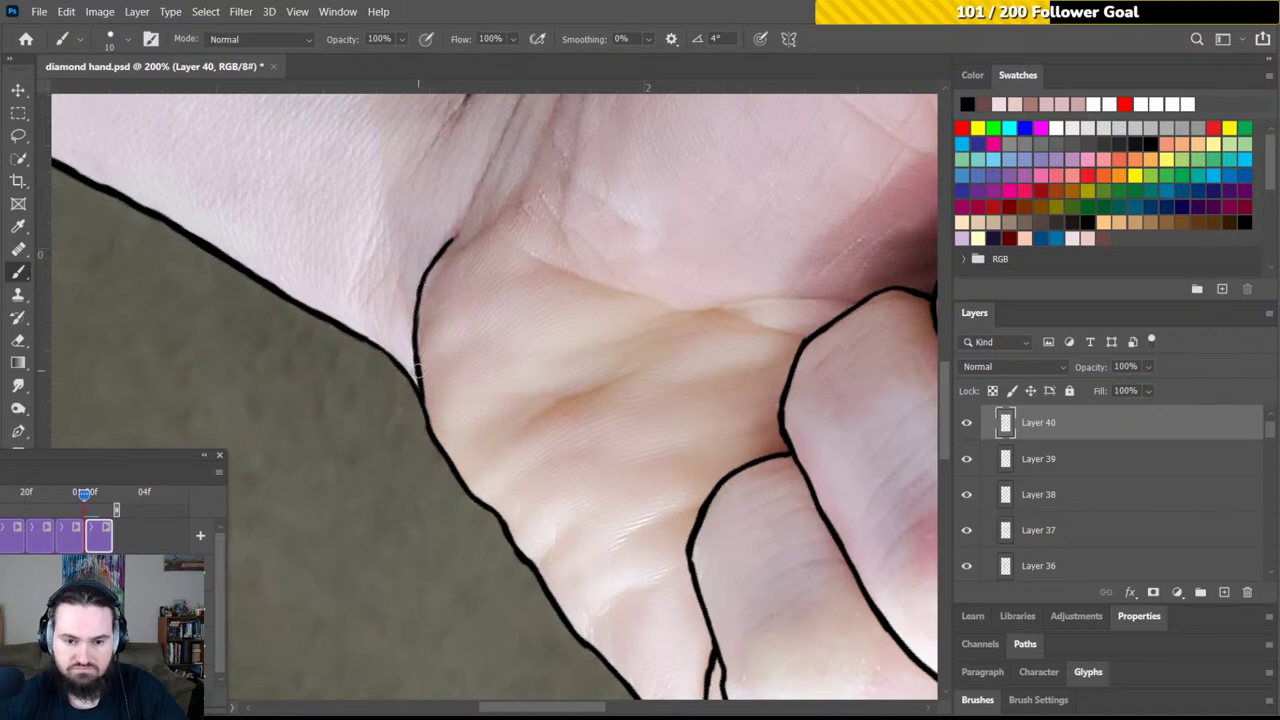
# Trace a second long wrist crease running parallel to the main one, plus a short stroke near the end of the palm-heel fold
pyautogui.moveTo(480, 263)
pyautogui.mouseDown()
pyautogui.moveTo(410, 388)
pyautogui.moveTo(405, 342)
pyautogui.moveTo(430, 292)
pyautogui.moveTo(437, 323)
pyautogui.moveTo(422, 314)
pyautogui.moveTo(487, 210)
pyautogui.mouseUp()
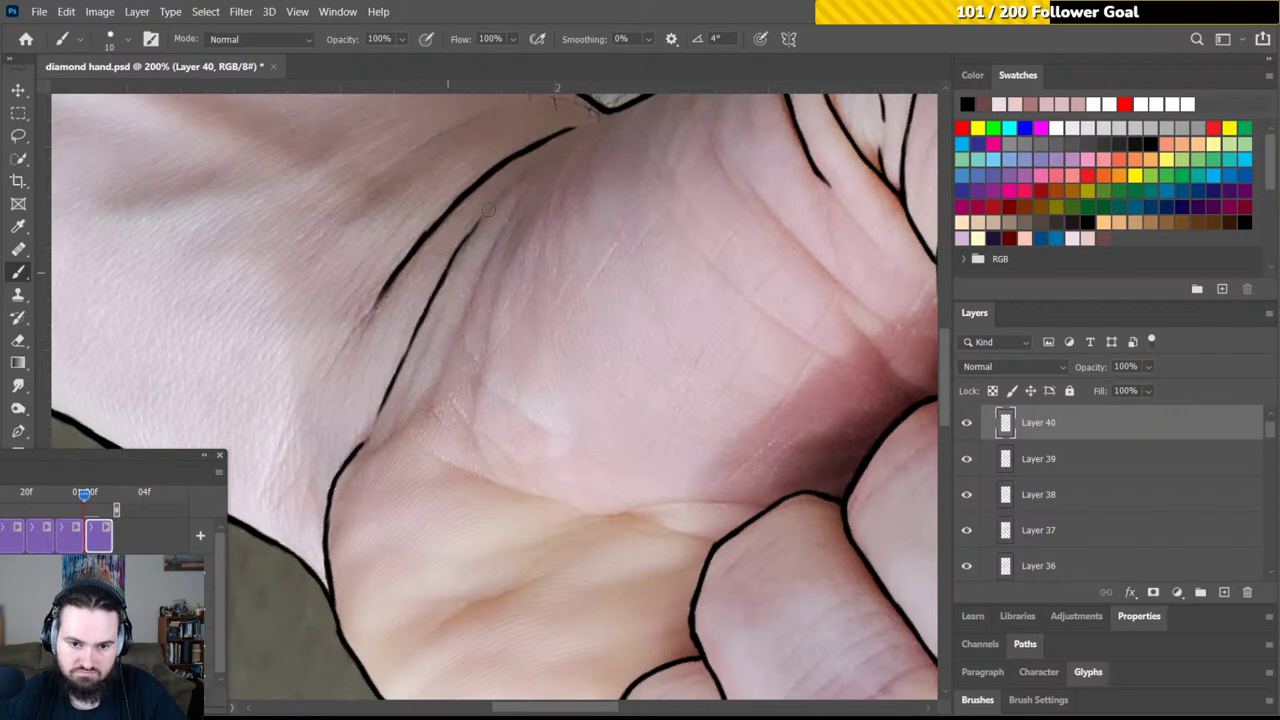
pyautogui.moveTo(447, 268); pyautogui.dragTo(484, 201)
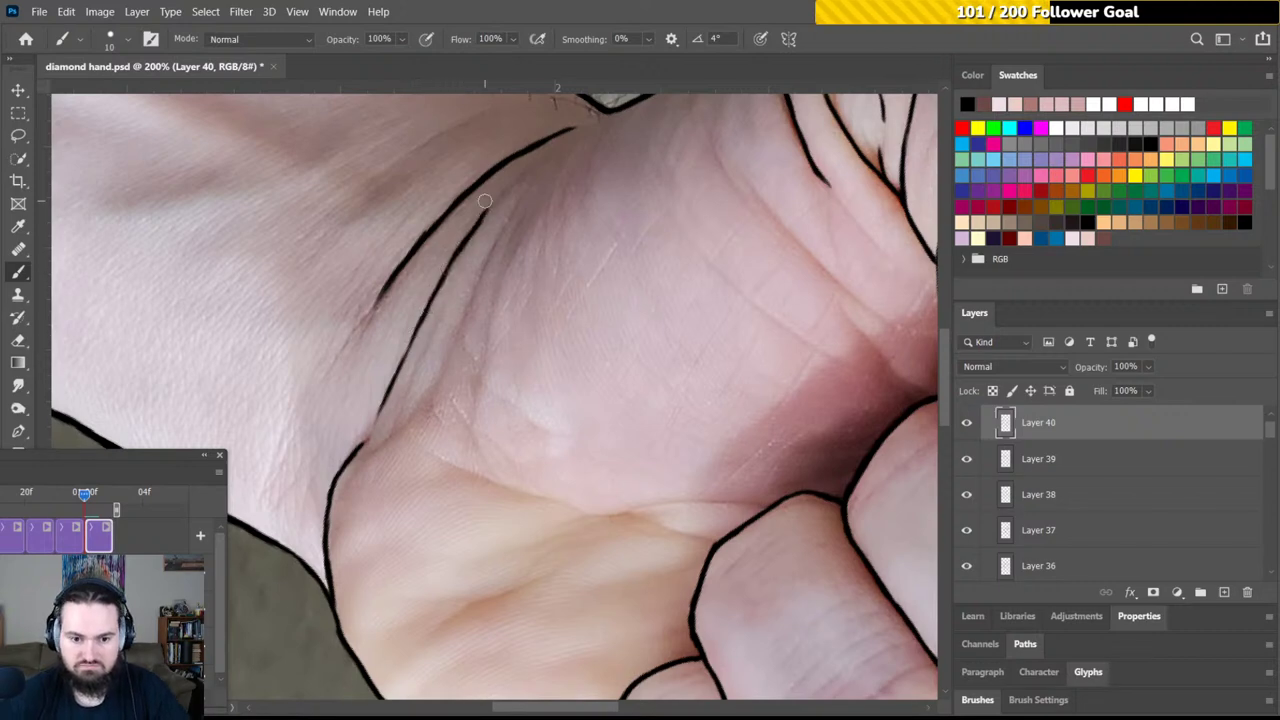
pyautogui.moveTo(376, 448); pyautogui.dragTo(402, 420)
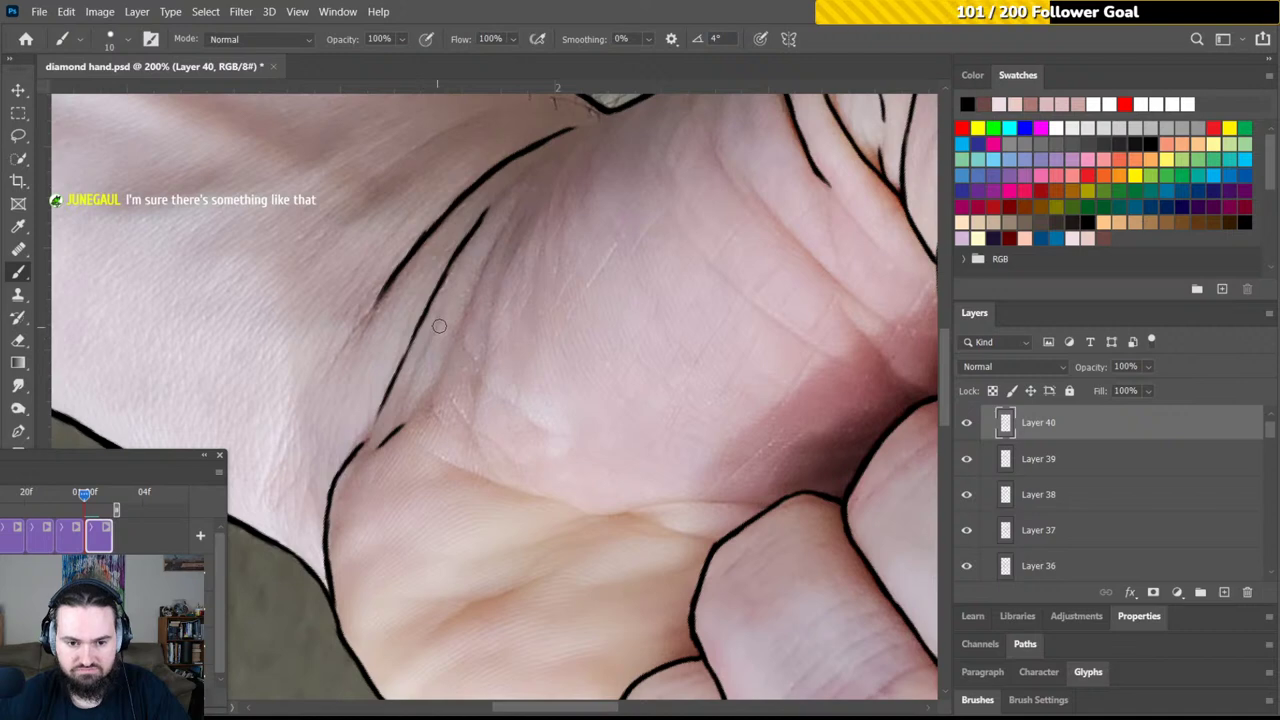
# Add a short dash beside the second wrist crease and trace a third long crease on its palm side, ending in a small hook
pyautogui.moveTo(438, 328)
pyautogui.mouseDown()
pyautogui.moveTo(403, 400)
pyautogui.moveTo(416, 370)
pyautogui.mouseUp()
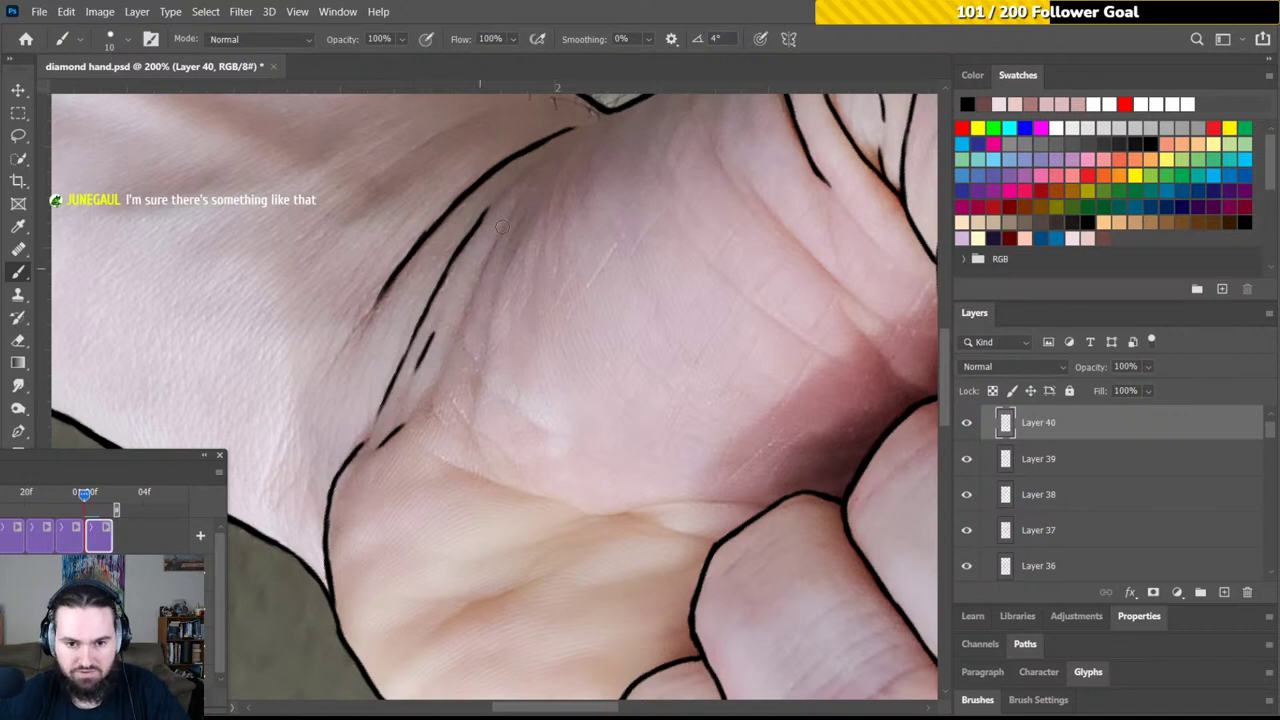
pyautogui.moveTo(508, 220); pyautogui.dragTo(436, 386)
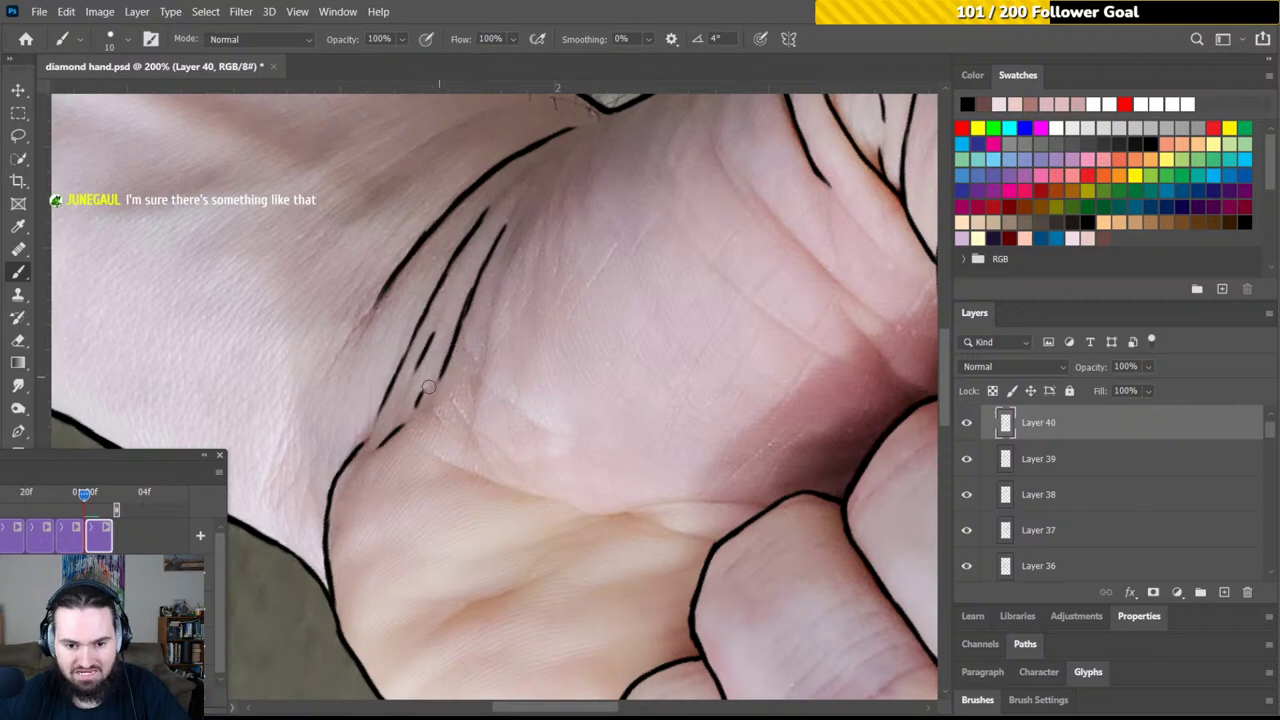
pyautogui.moveTo(436, 382); pyautogui.dragTo(417, 396)
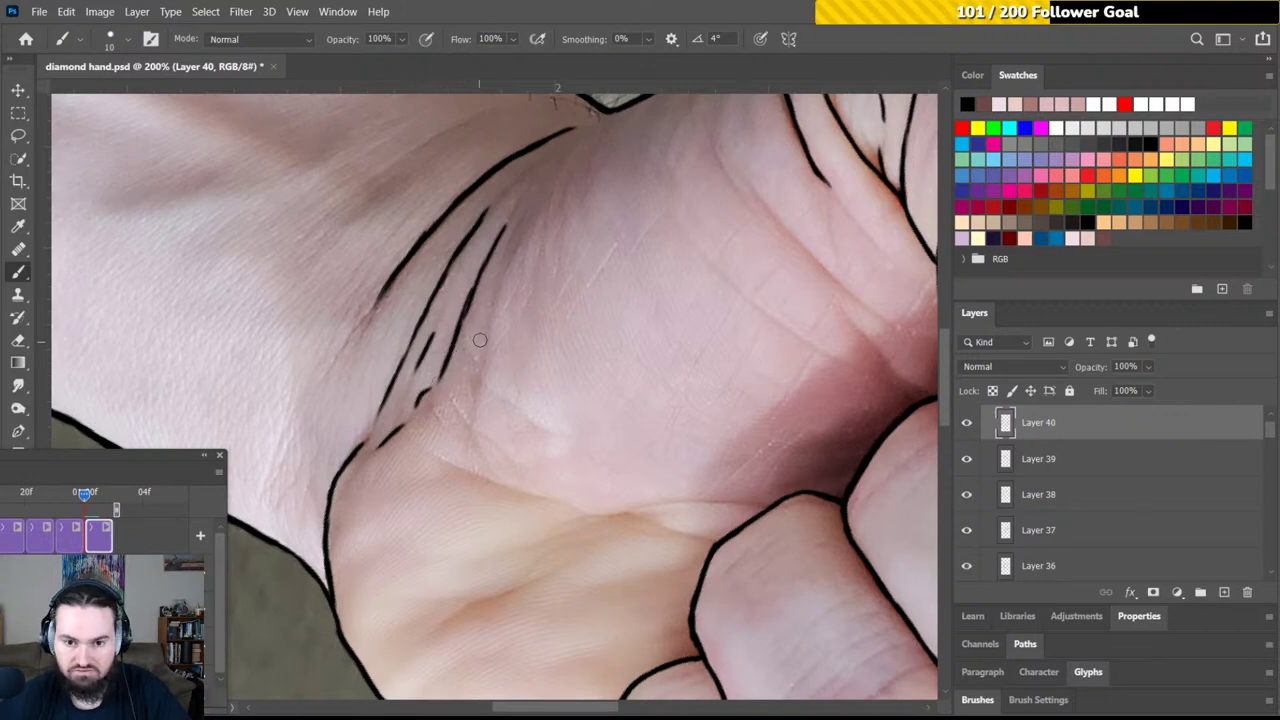
# Trace the first stretch of the long palm crease, starting at the ring fingertip and following the edge of the shaded palm hollow
pyautogui.moveTo(566, 342); pyautogui.dragTo(636, 454)
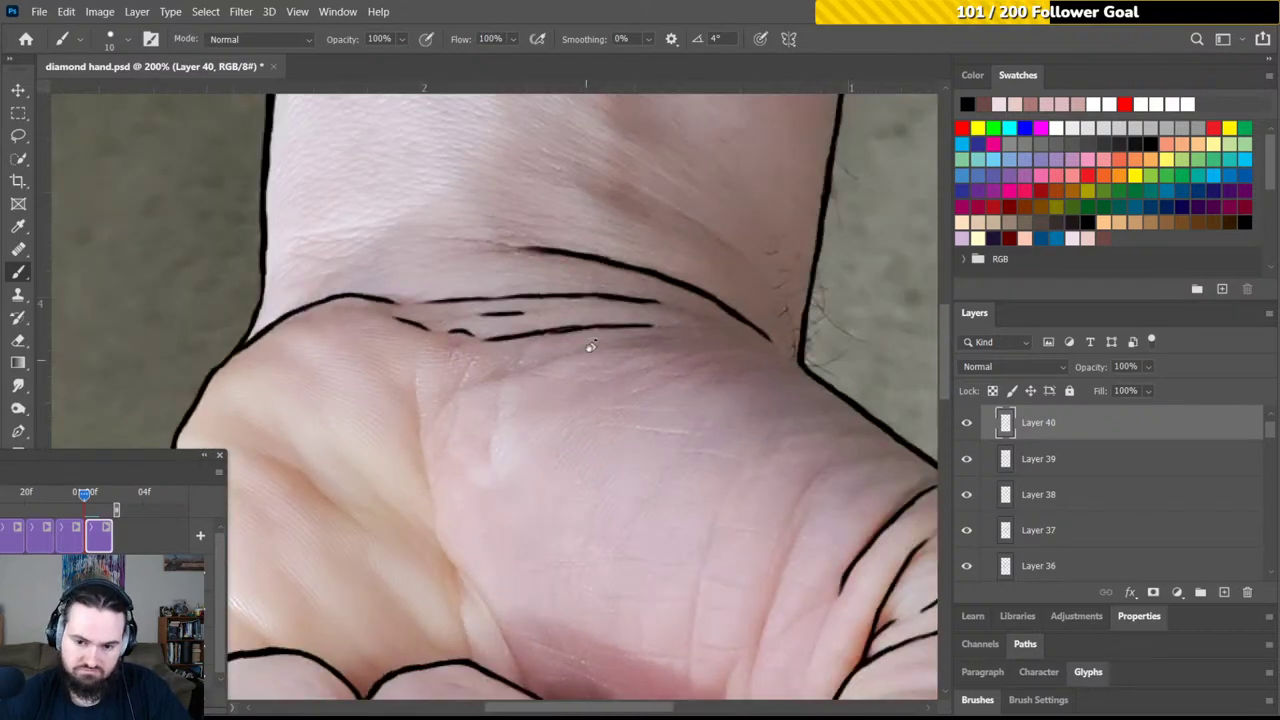
pyautogui.moveTo(586, 343); pyautogui.dragTo(571, 429)
pyautogui.scroll(-2, 445, 440)
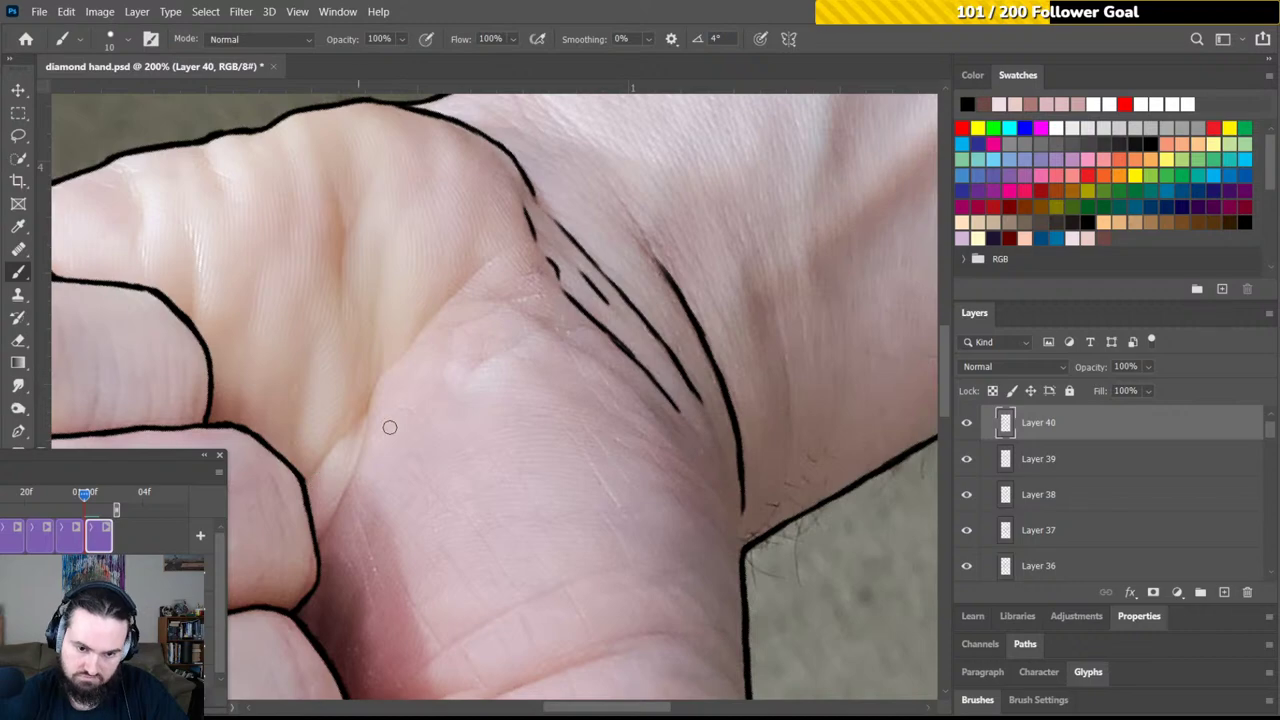
pyautogui.press('r')
pyautogui.moveTo(409, 434)
pyautogui.mouseDown()
pyautogui.moveTo(470, 355)
pyautogui.moveTo(530, 335)
pyautogui.moveTo(585, 360)
pyautogui.moveTo(624, 438)
pyautogui.moveTo(651, 380)
pyautogui.moveTo(649, 297)
pyautogui.moveTo(626, 249)
pyautogui.moveTo(609, 266)
pyautogui.mouseUp()
pyautogui.moveTo(535, 372); pyautogui.dragTo(651, 323)
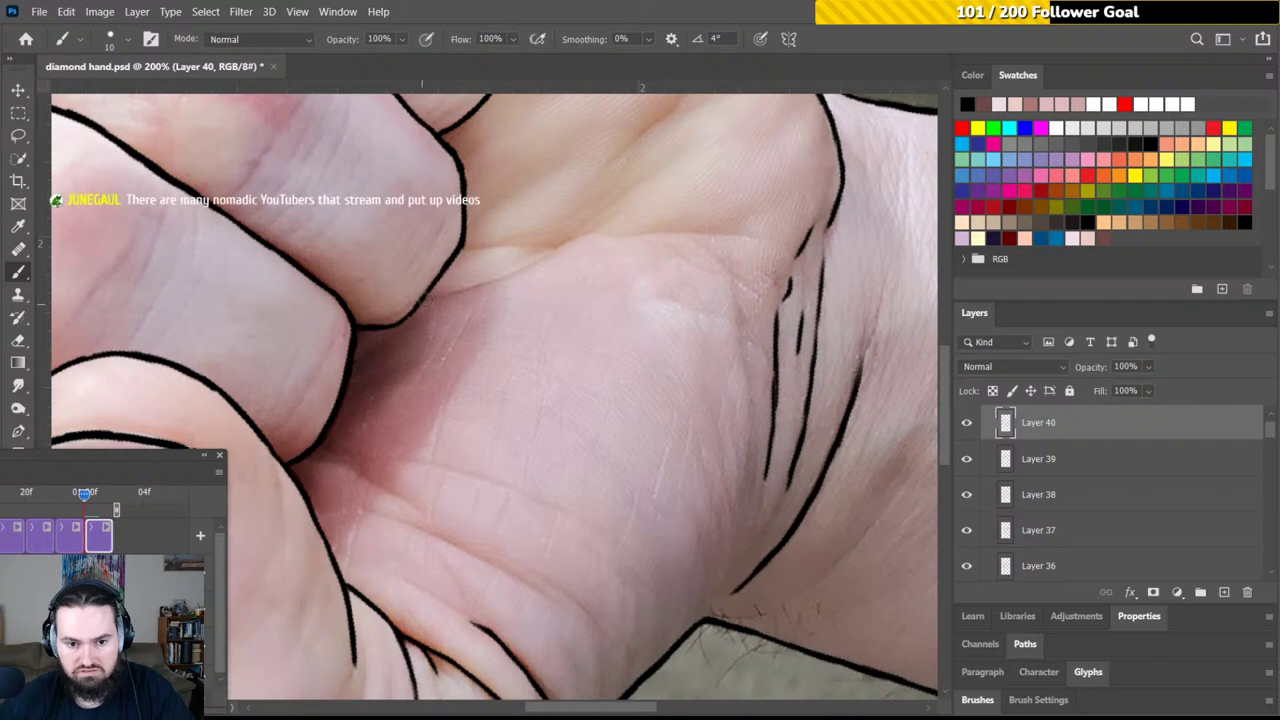
pyautogui.moveTo(418, 300); pyautogui.dragTo(572, 237)
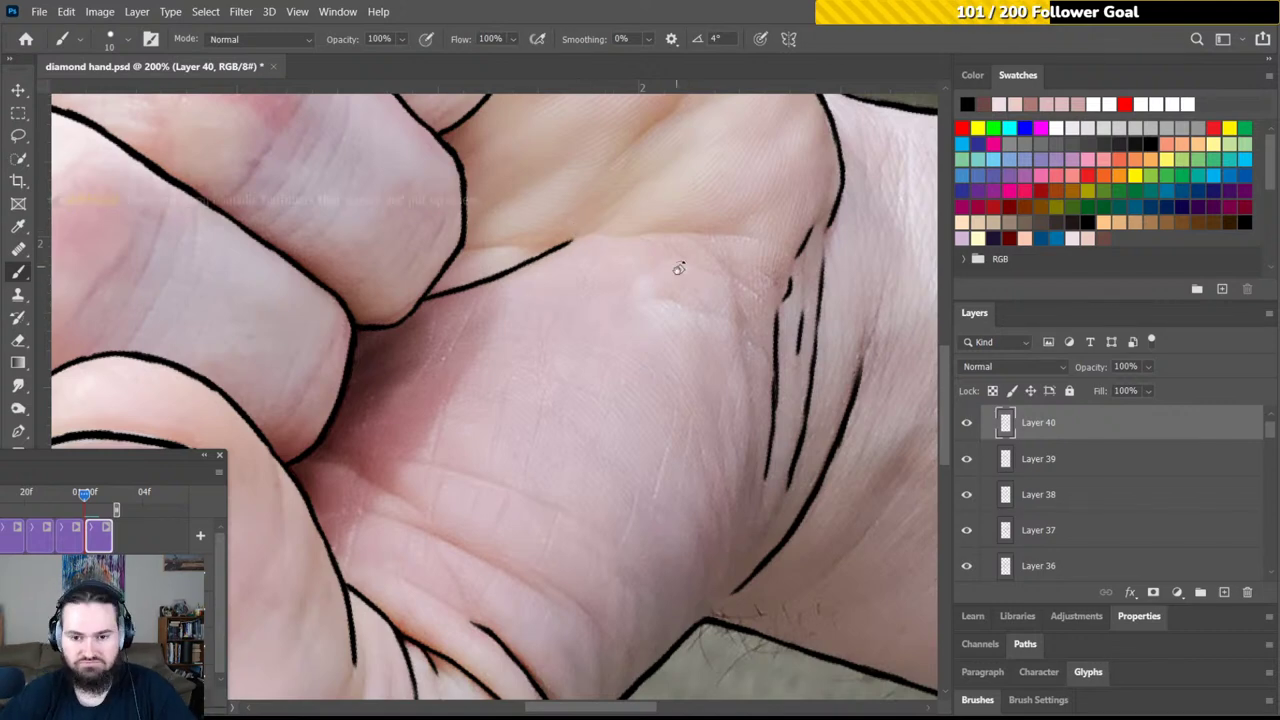
# Extend the long palm crease toward the wrist folds and add a shorter branch joining it from the ring fingertip's outline
pyautogui.press('r')
pyautogui.moveTo(695, 274); pyautogui.dragTo(611, 265)
pyautogui.press('b')
pyautogui.scroll(3, 591, 305)
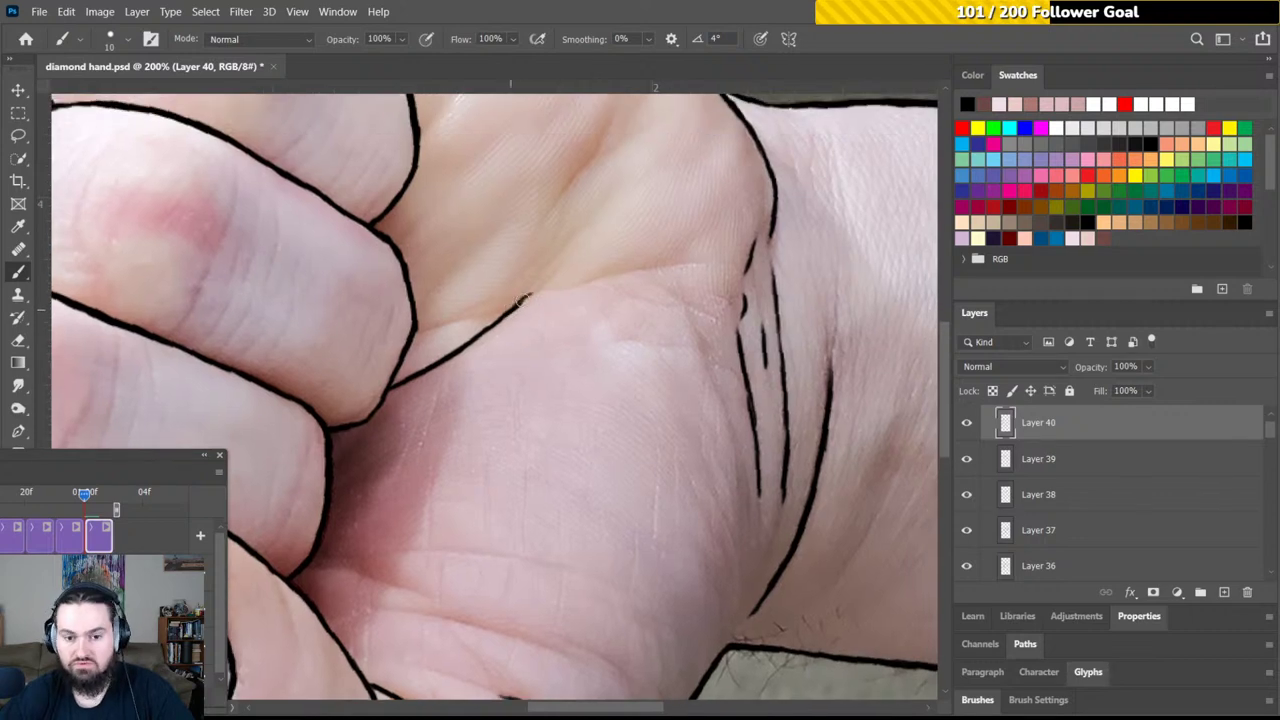
pyautogui.moveTo(533, 291); pyautogui.dragTo(708, 264)
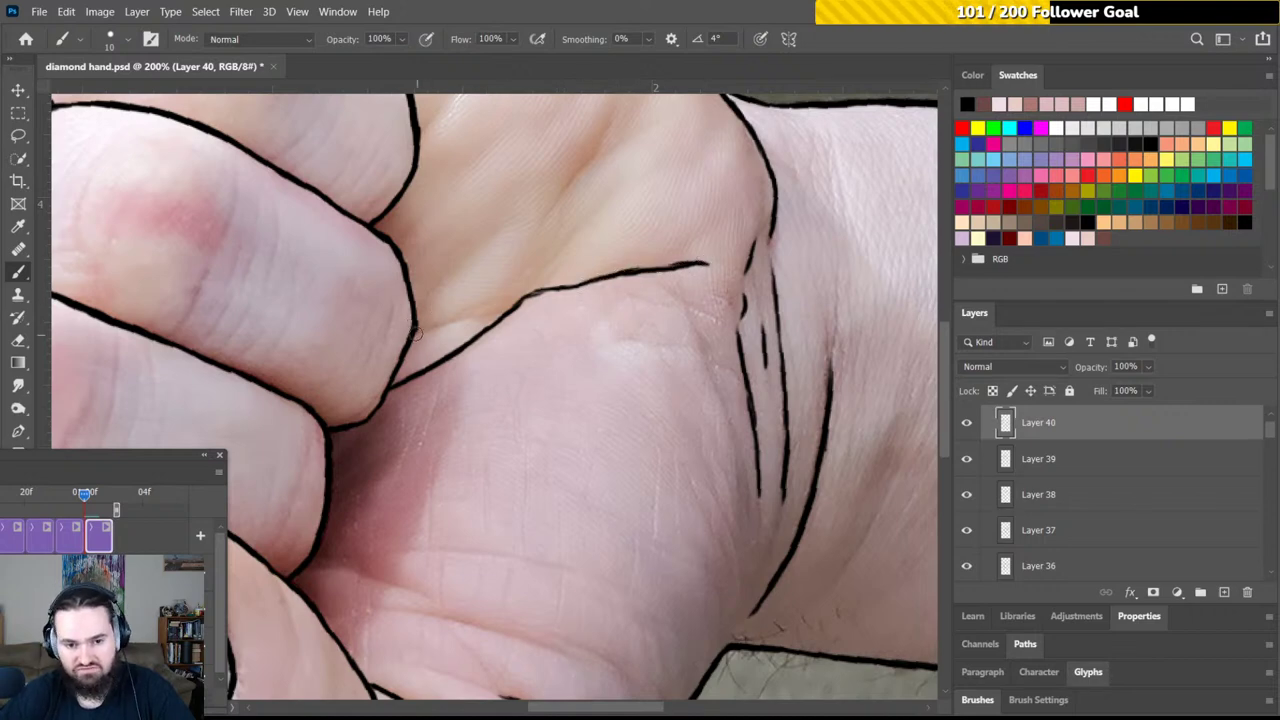
pyautogui.moveTo(424, 330); pyautogui.dragTo(508, 299)
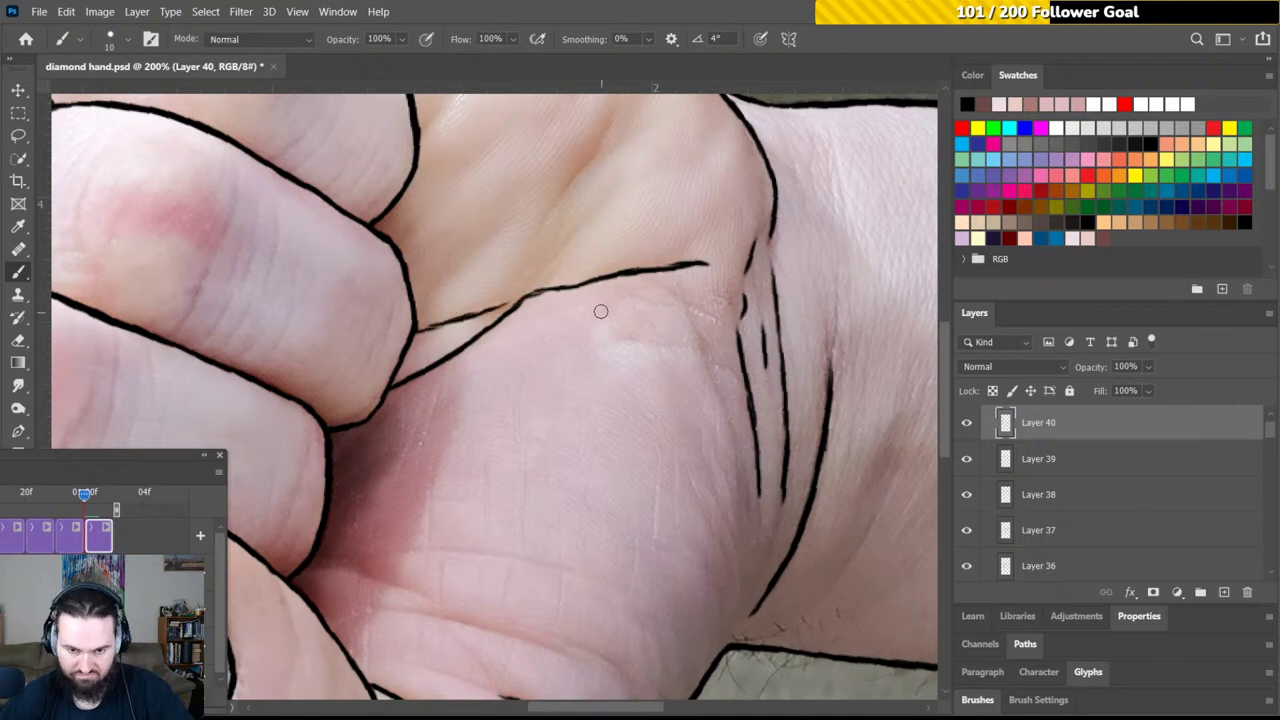
# Trace the short curved crease in the middle of the fleshy pad between the little finger and the wrist
pyautogui.scroll(3, 529, 368)
pyautogui.hscroll(2, 529, 368)
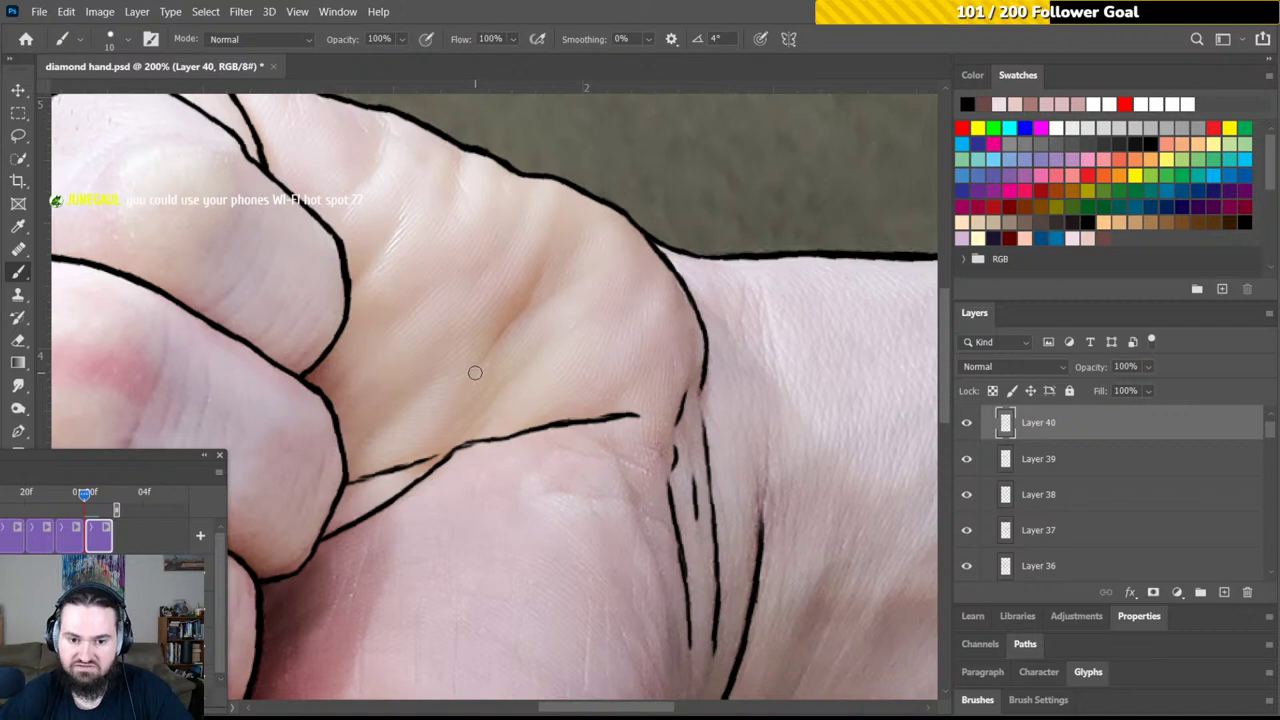
pyautogui.moveTo(477, 368)
pyautogui.mouseDown()
pyautogui.moveTo(530, 306)
pyautogui.moveTo(546, 263)
pyautogui.mouseUp()
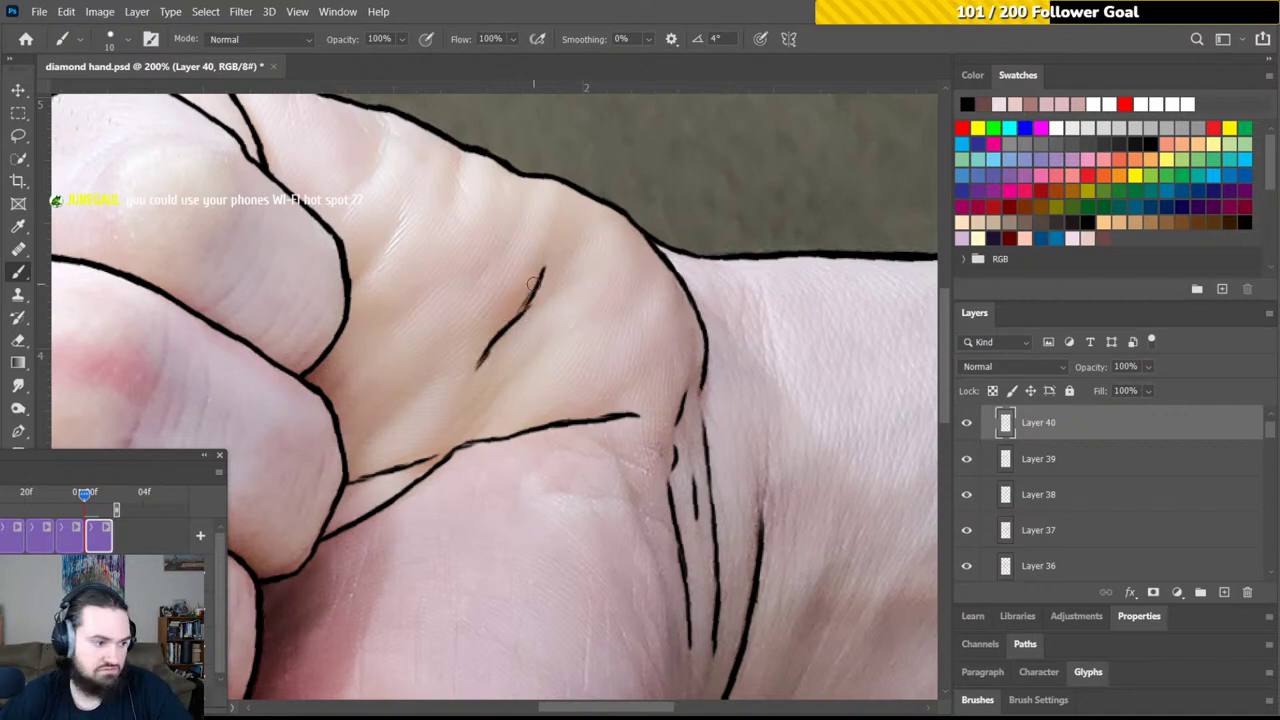
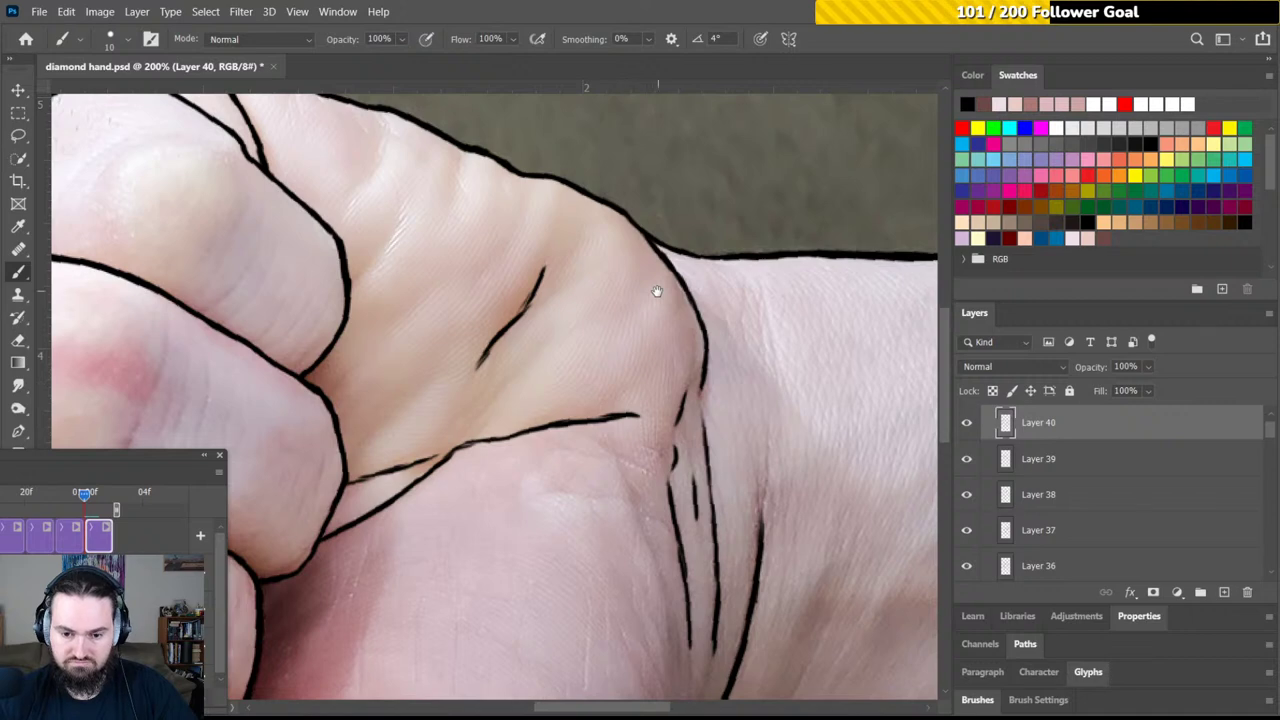
# Trace one long diagonal crease across the thumb base and a shorter one beside it, parallel to the creases already drawn there
pyautogui.scroll(-5, 654, 289)
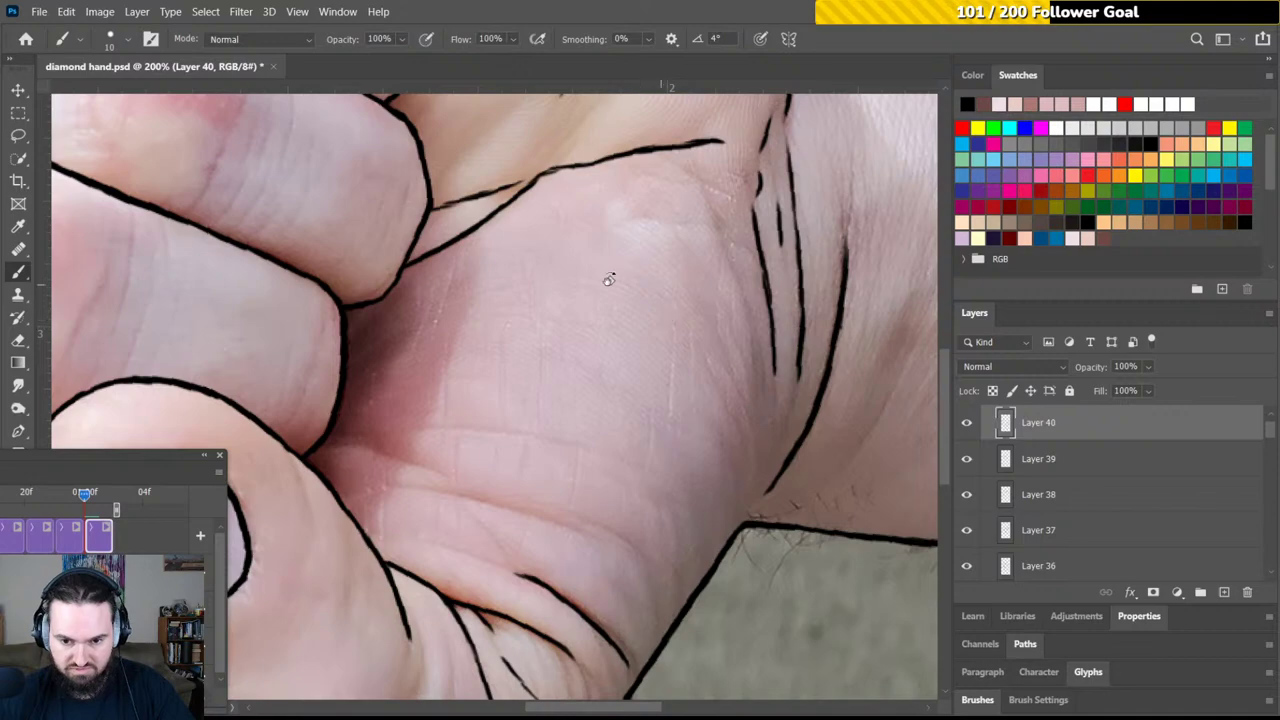
pyautogui.press('r')
pyautogui.moveTo(606, 277); pyautogui.dragTo(592, 277)
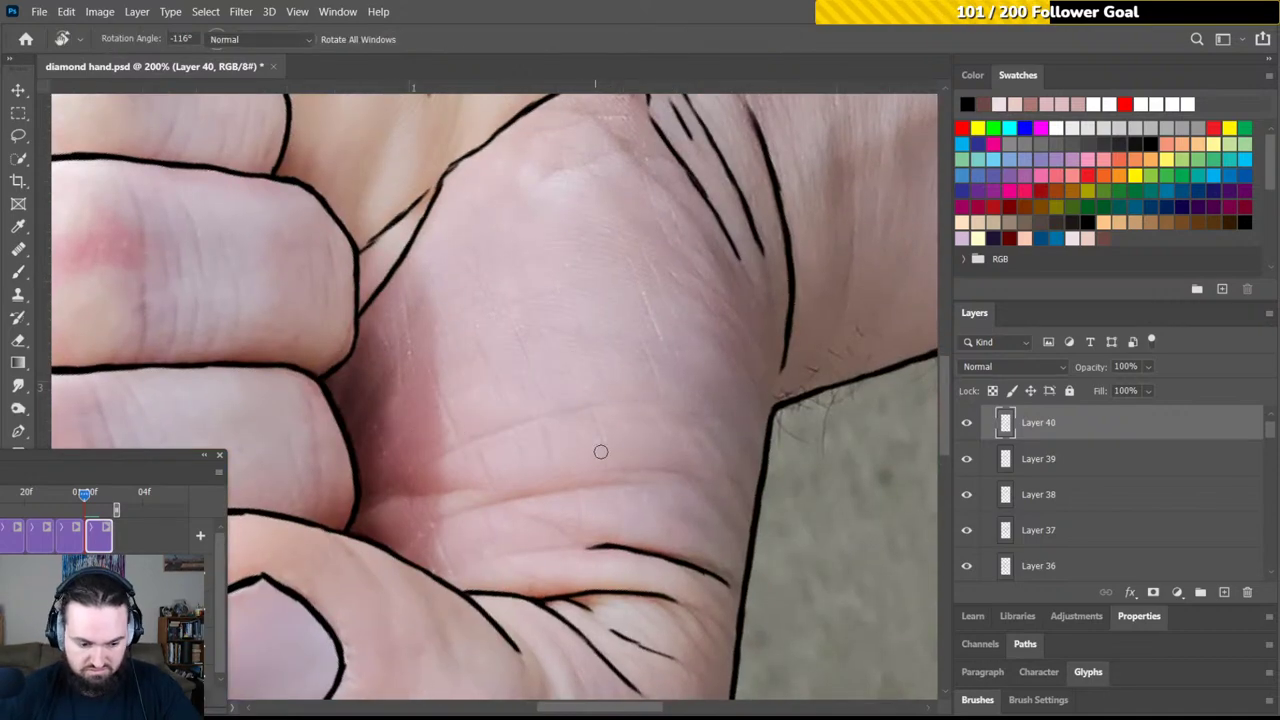
pyautogui.press('r')
pyautogui.moveTo(671, 360); pyautogui.dragTo(624, 295)
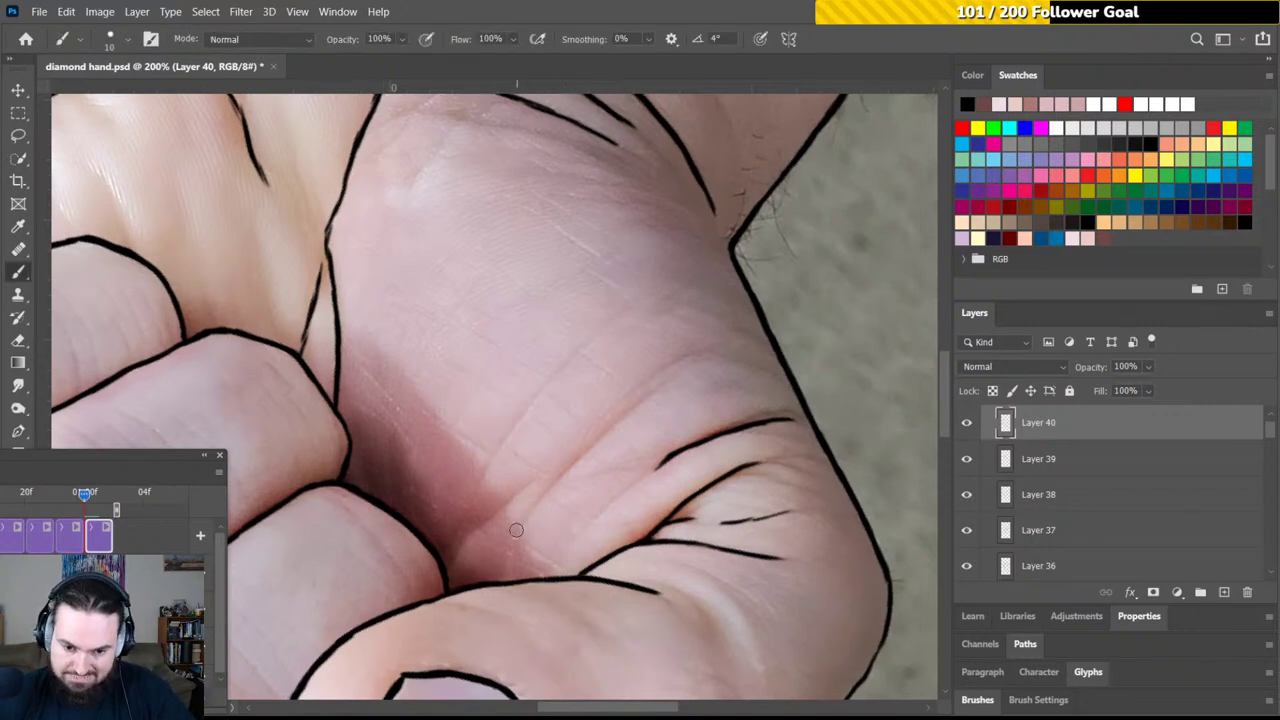
pyautogui.moveTo(516, 528); pyautogui.dragTo(652, 394)
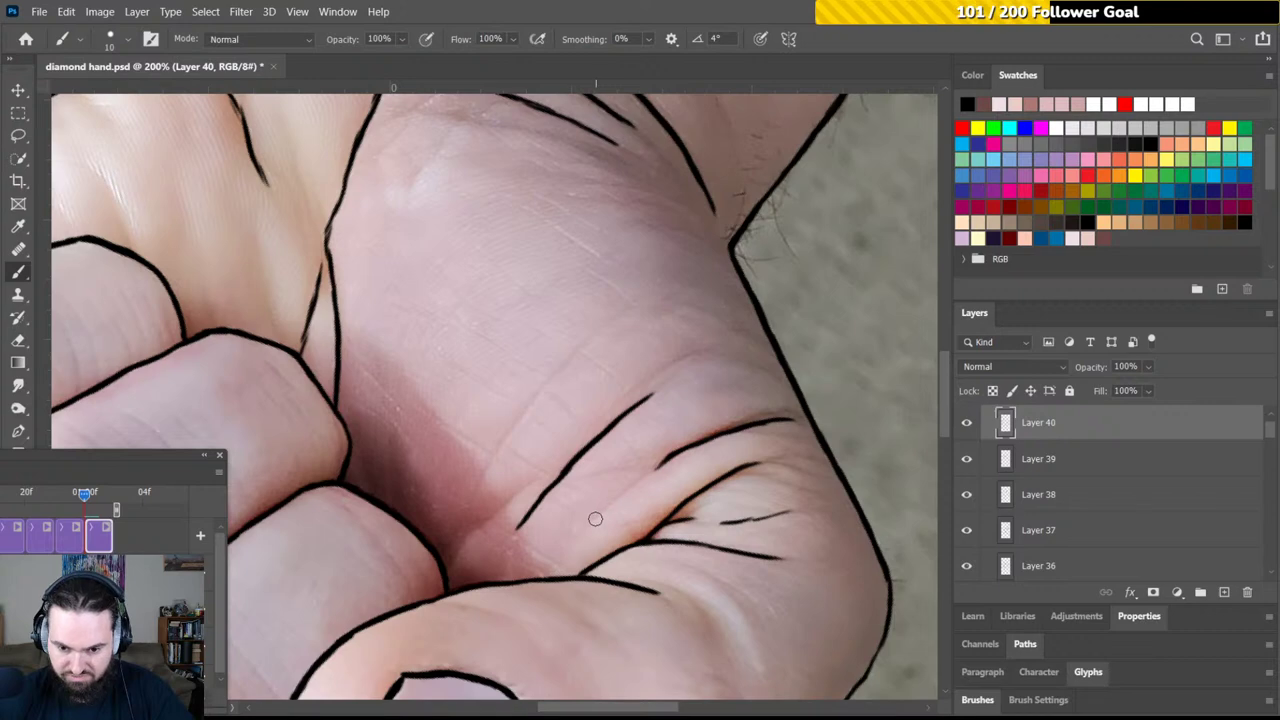
pyautogui.moveTo(594, 518); pyautogui.dragTo(642, 478)
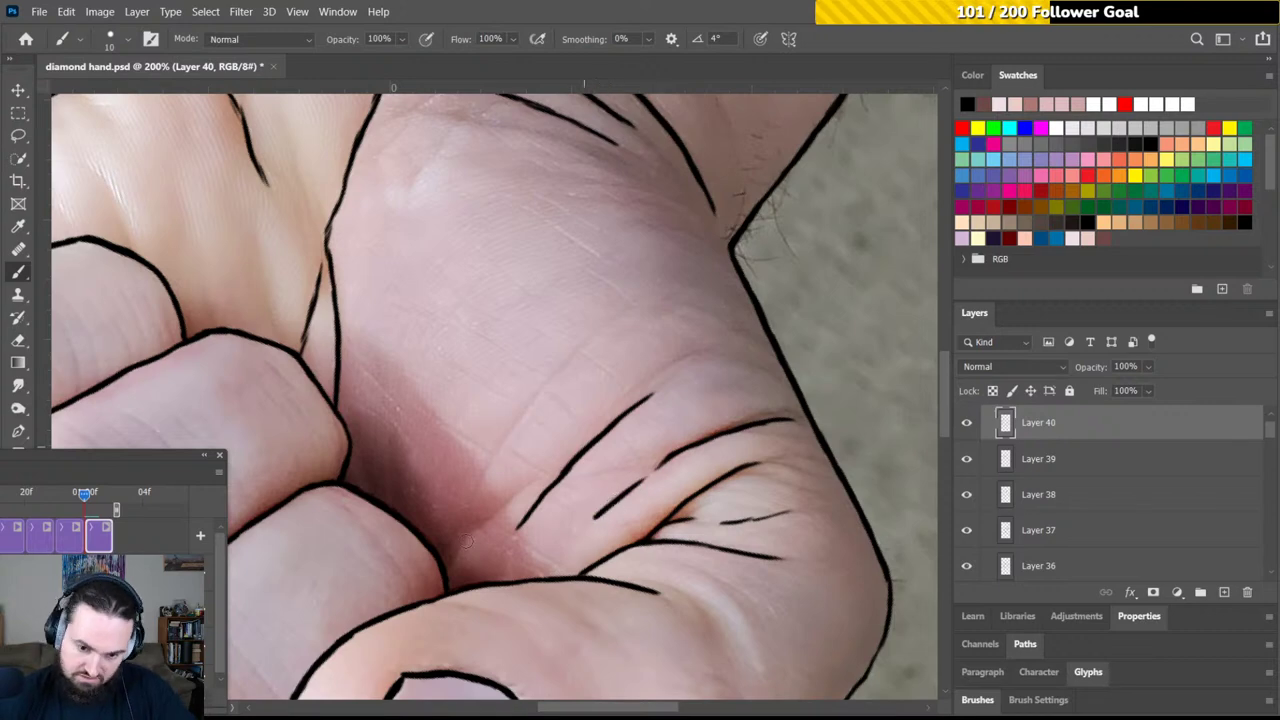
# Trace two more thumb-base creases along the shaded palm hollow and add a short stroke continuing the long diagonal crease
pyautogui.moveTo(444, 562)
pyautogui.mouseDown()
pyautogui.moveTo(532, 472)
pyautogui.moveTo(490, 480)
pyautogui.moveTo(470, 510)
pyautogui.moveTo(524, 418)
pyautogui.mouseUp()
pyautogui.moveTo(562, 376); pyautogui.dragTo(524, 418)
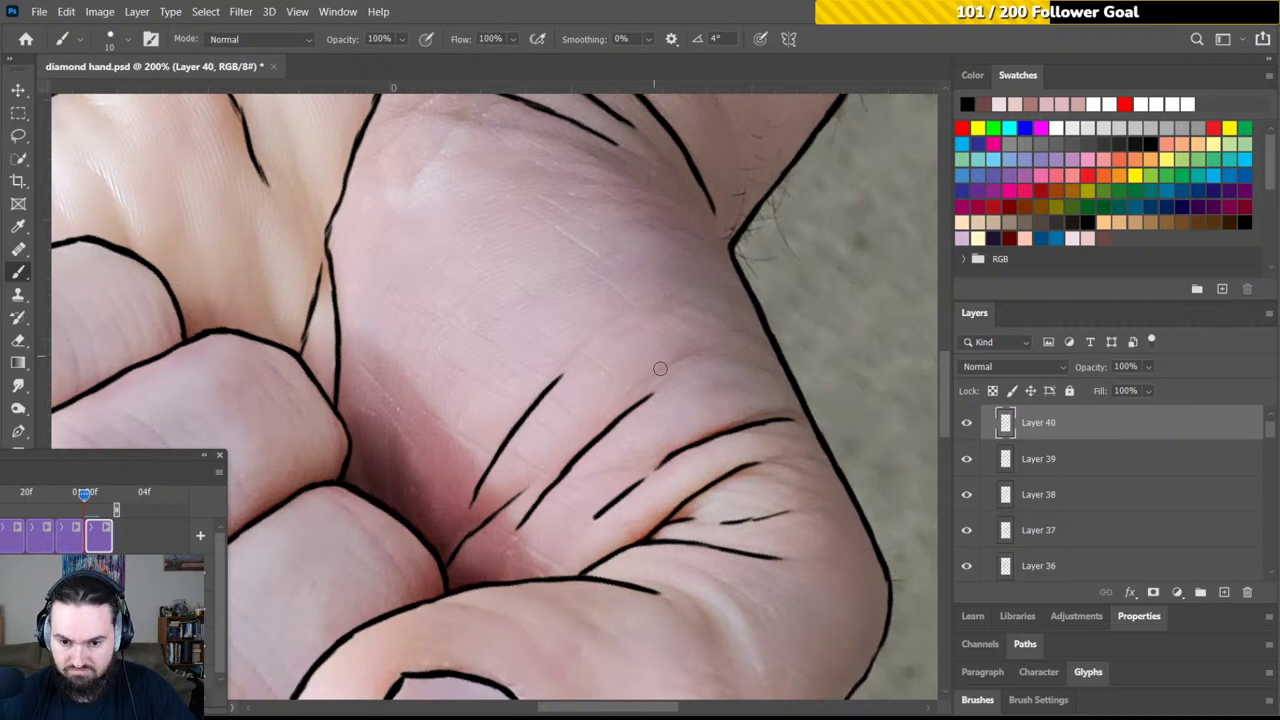
pyautogui.moveTo(700, 352); pyautogui.dragTo(664, 368)
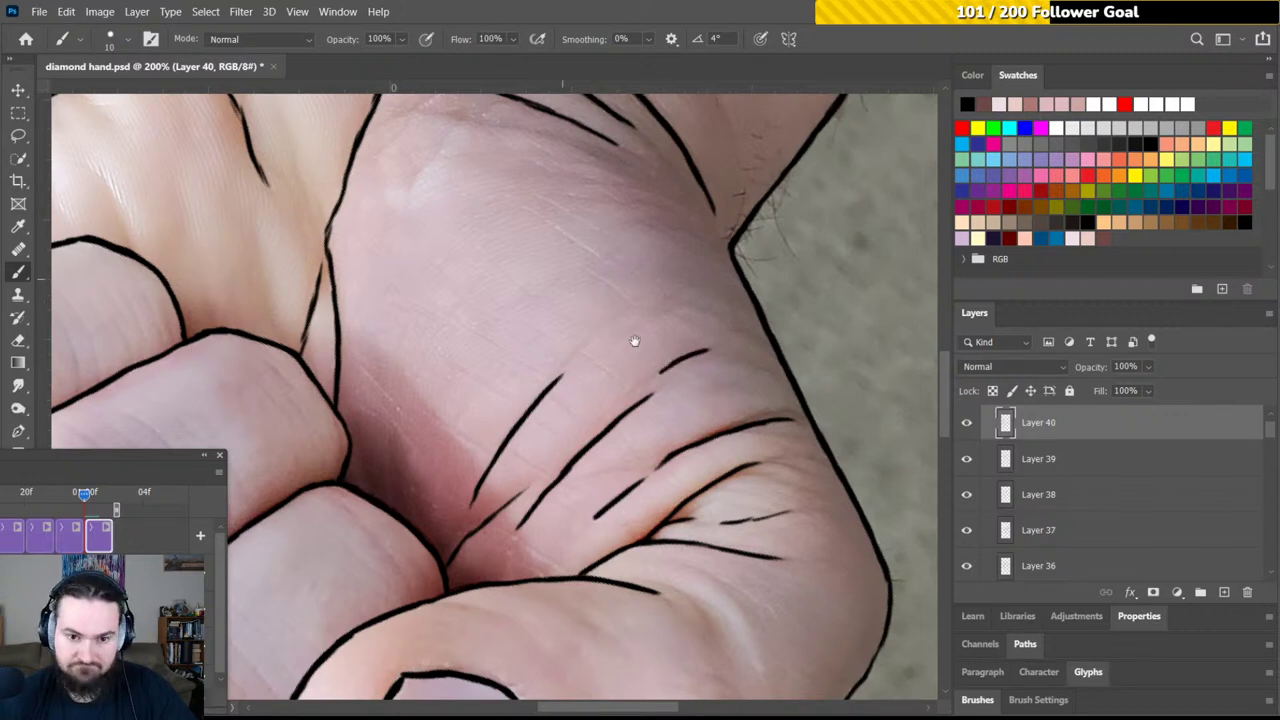
pyautogui.moveTo(666, 366); pyautogui.dragTo(674, 363)
# Draw short vertical skin creases on both sides of the little finger's knuckle
pyautogui.moveTo(684, 302); pyautogui.dragTo(529, 395)
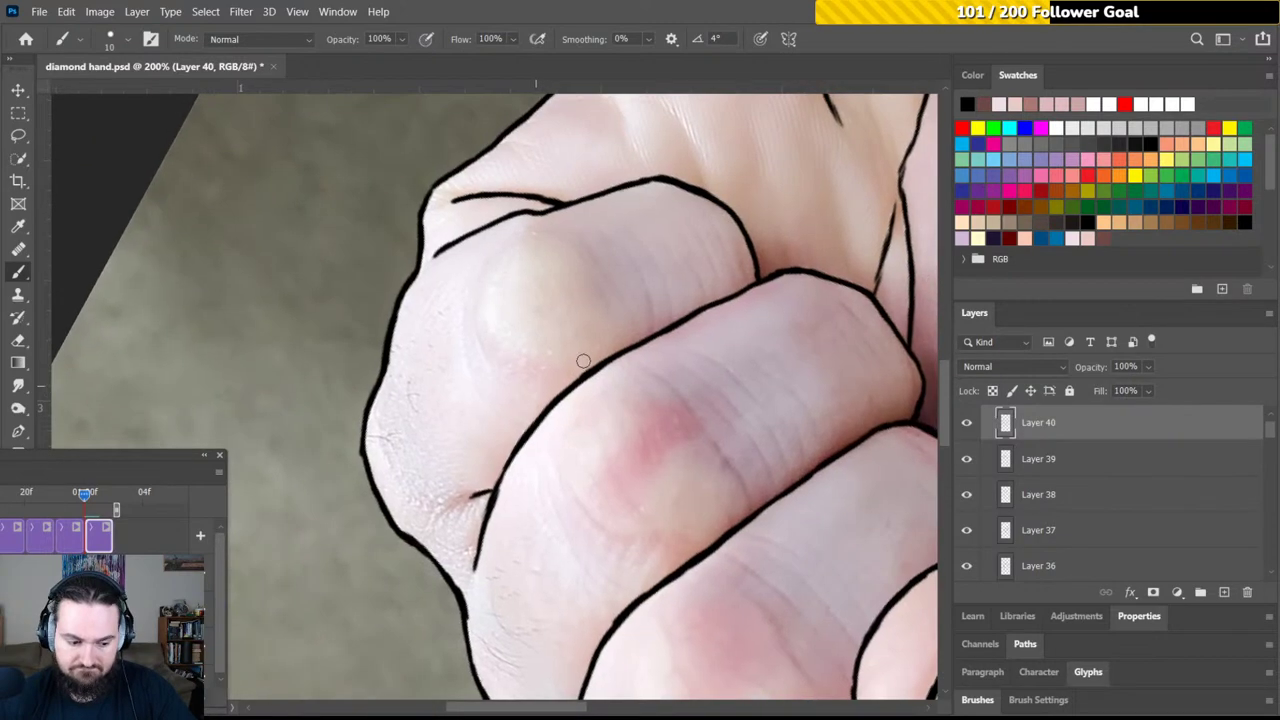
pyautogui.press('r')
pyautogui.moveTo(631, 366); pyautogui.dragTo(634, 372)
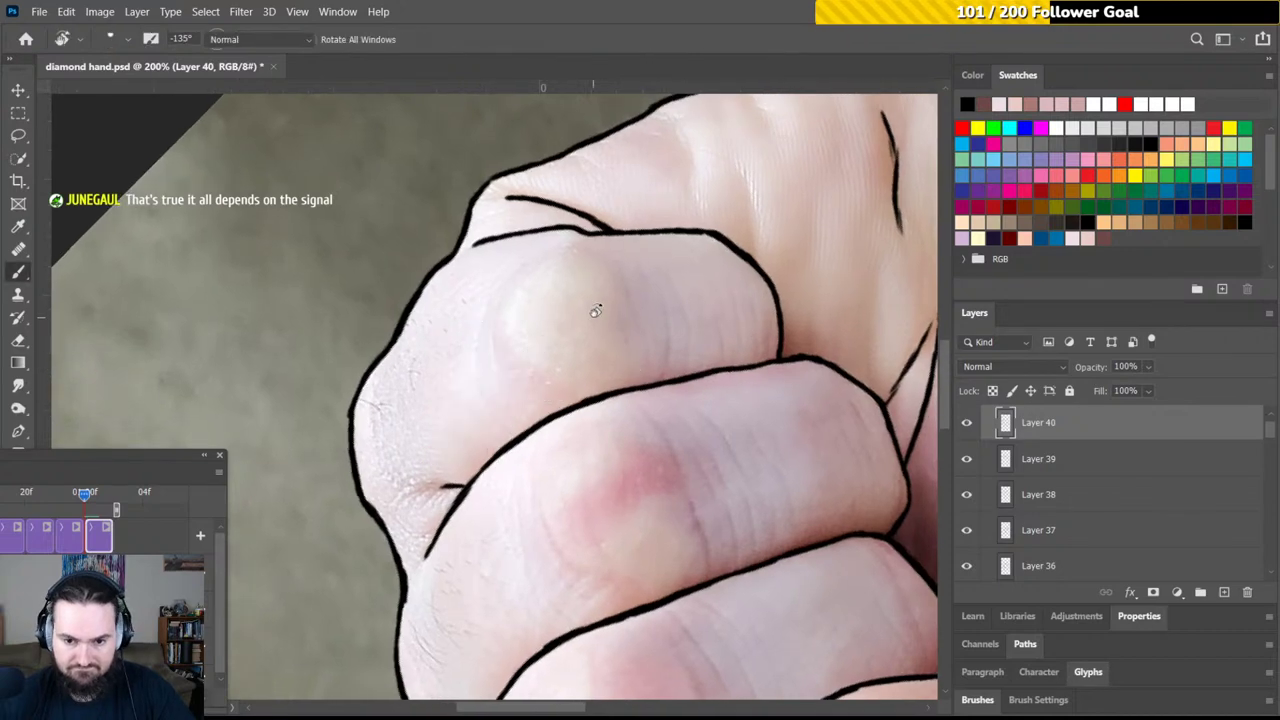
pyautogui.press('r')
pyautogui.moveTo(608, 324); pyautogui.dragTo(600, 336)
pyautogui.hotkey('ctrl', '1')
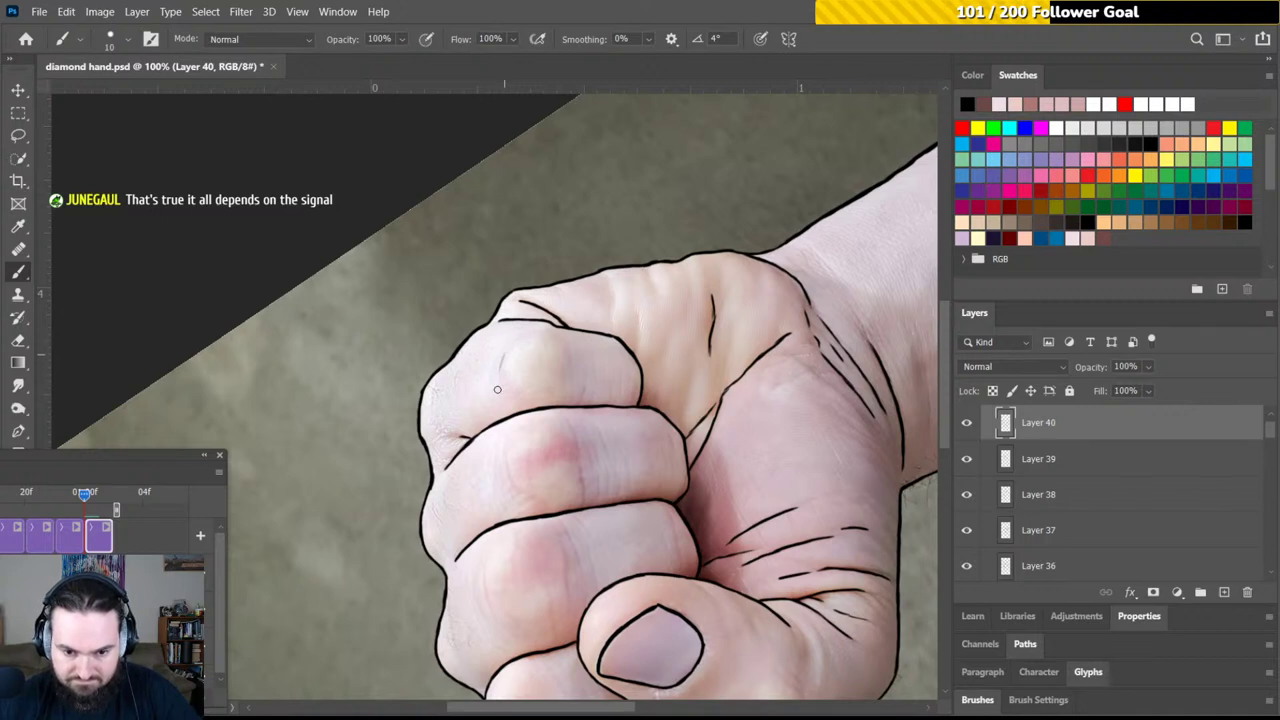
pyautogui.moveTo(501, 353)
pyautogui.mouseDown()
pyautogui.moveTo(499, 400)
pyautogui.moveTo(494, 362)
pyautogui.mouseUp()
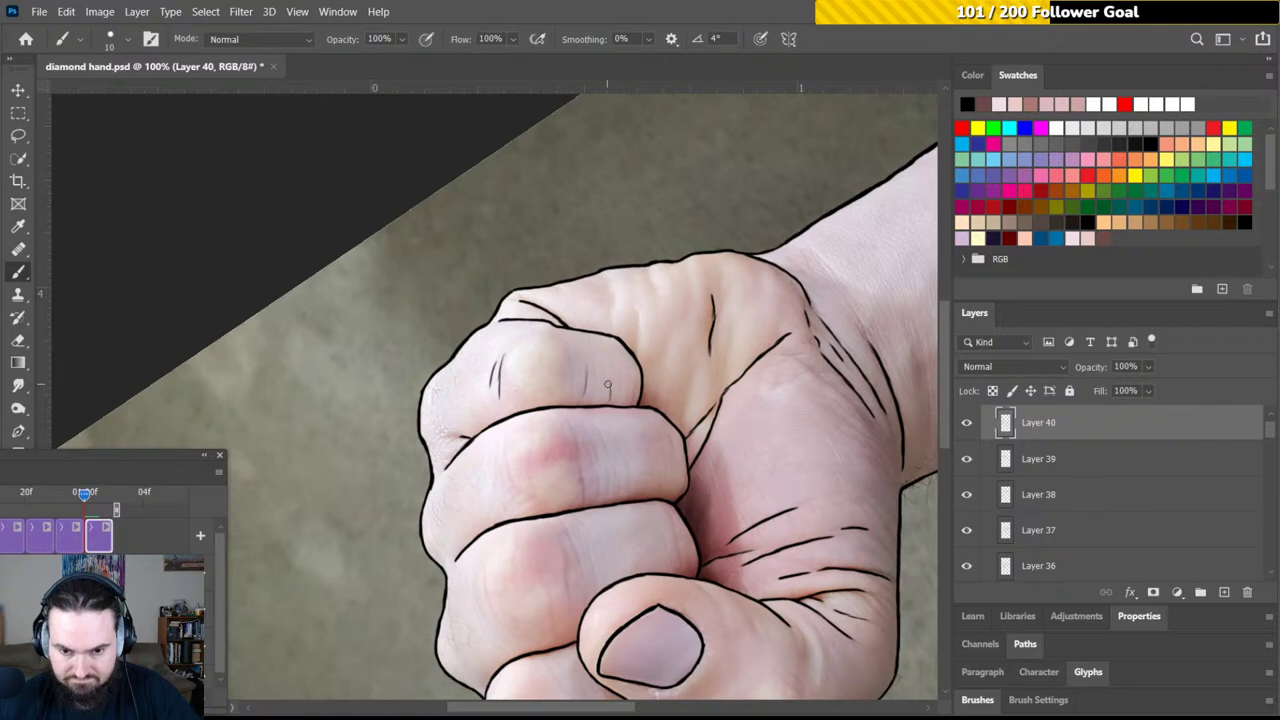
# Add two short creases on the outer palm edge beside the little finger and a short dash continuing the upper thumb-base crease
pyautogui.moveTo(611, 274); pyautogui.dragTo(636, 333)
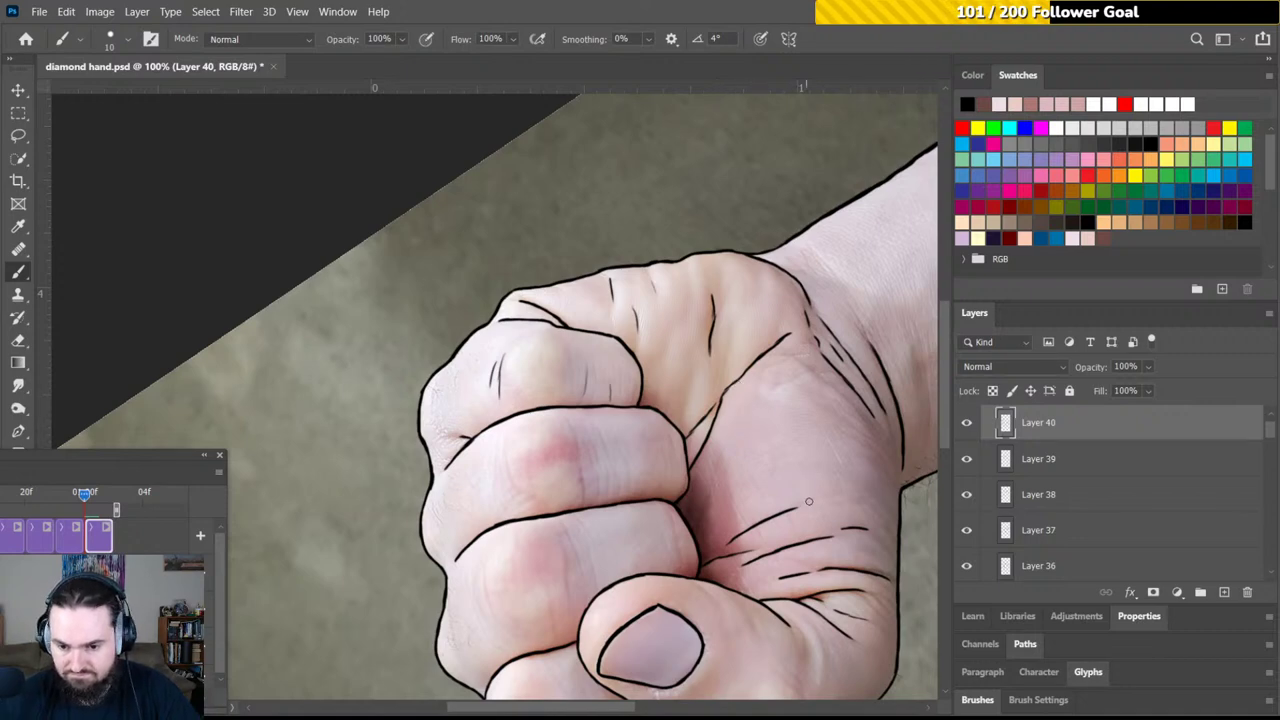
pyautogui.moveTo(804, 500); pyautogui.dragTo(832, 493)
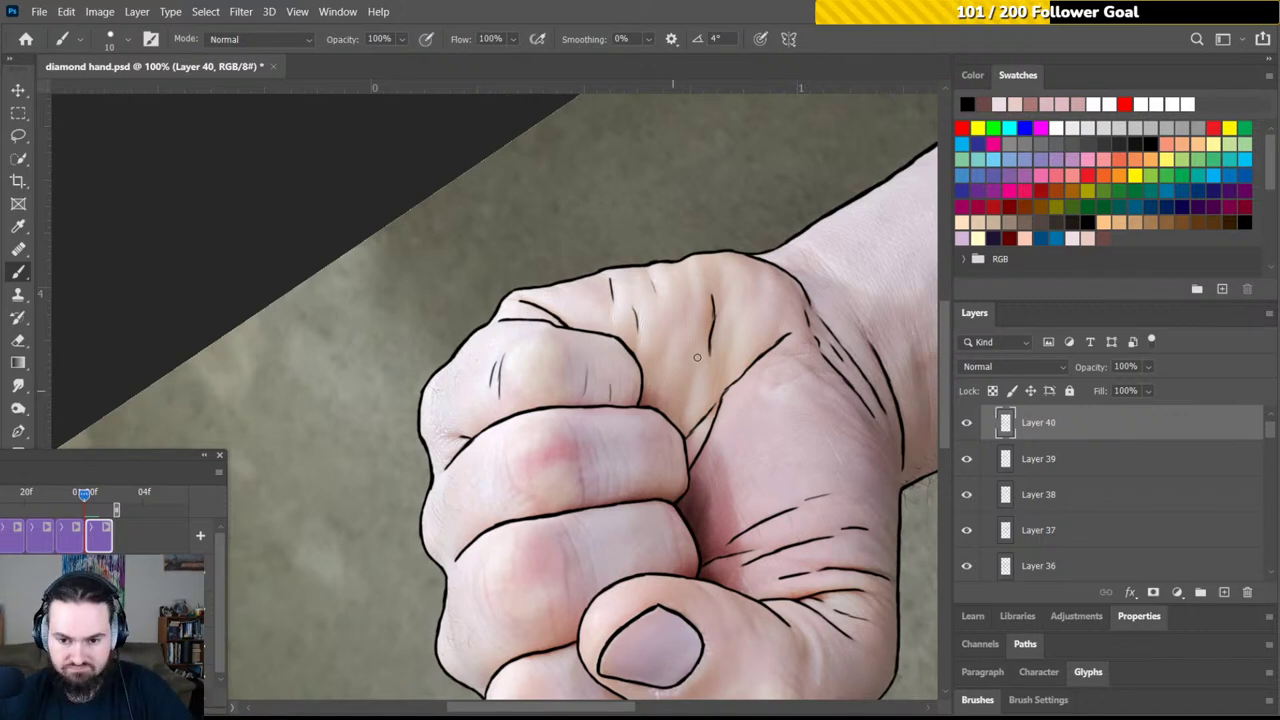
# Draw the ring finger's skin creases: a long one beside the reddened knuckle, one near the fingertip and one on the knuckle's outer side
pyautogui.moveTo(733, 311)
pyautogui.mouseDown()
pyautogui.moveTo(775, 352)
pyautogui.moveTo(674, 240)
pyautogui.moveTo(680, 197)
pyautogui.moveTo(666, 186)
pyautogui.mouseUp()
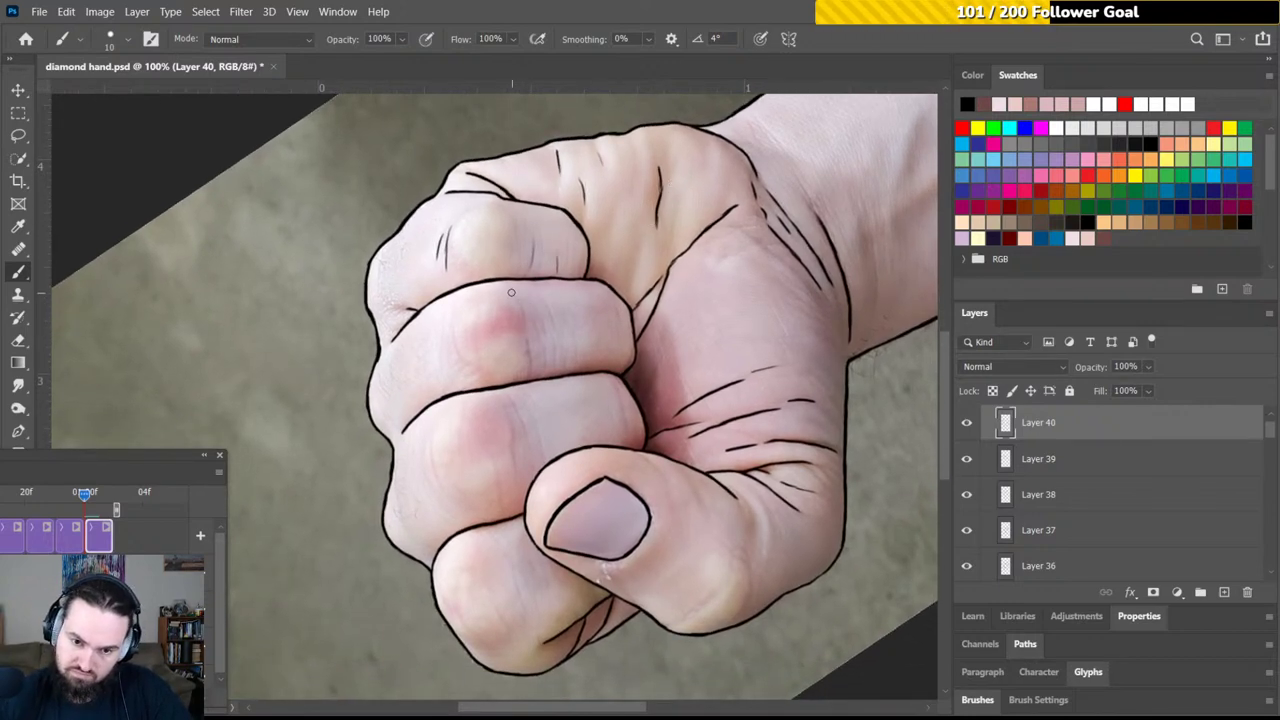
pyautogui.moveTo(511, 292); pyautogui.dragTo(526, 350)
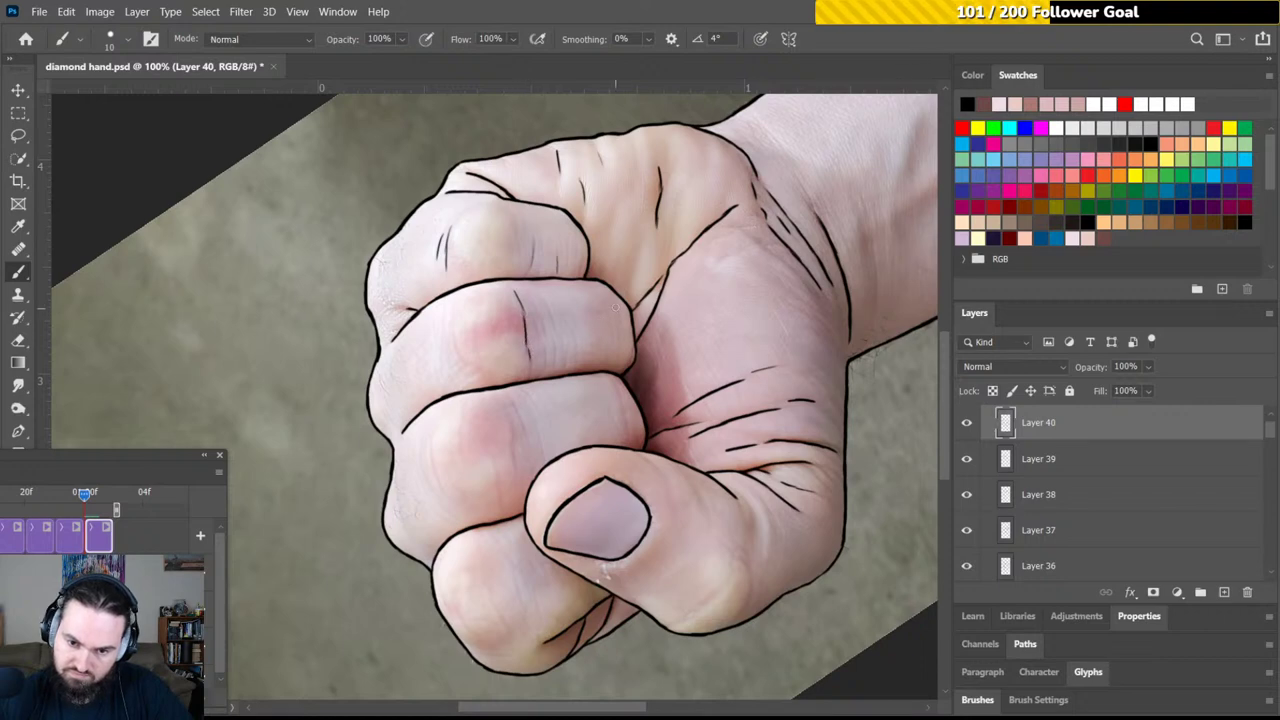
pyautogui.moveTo(614, 308); pyautogui.dragTo(613, 332)
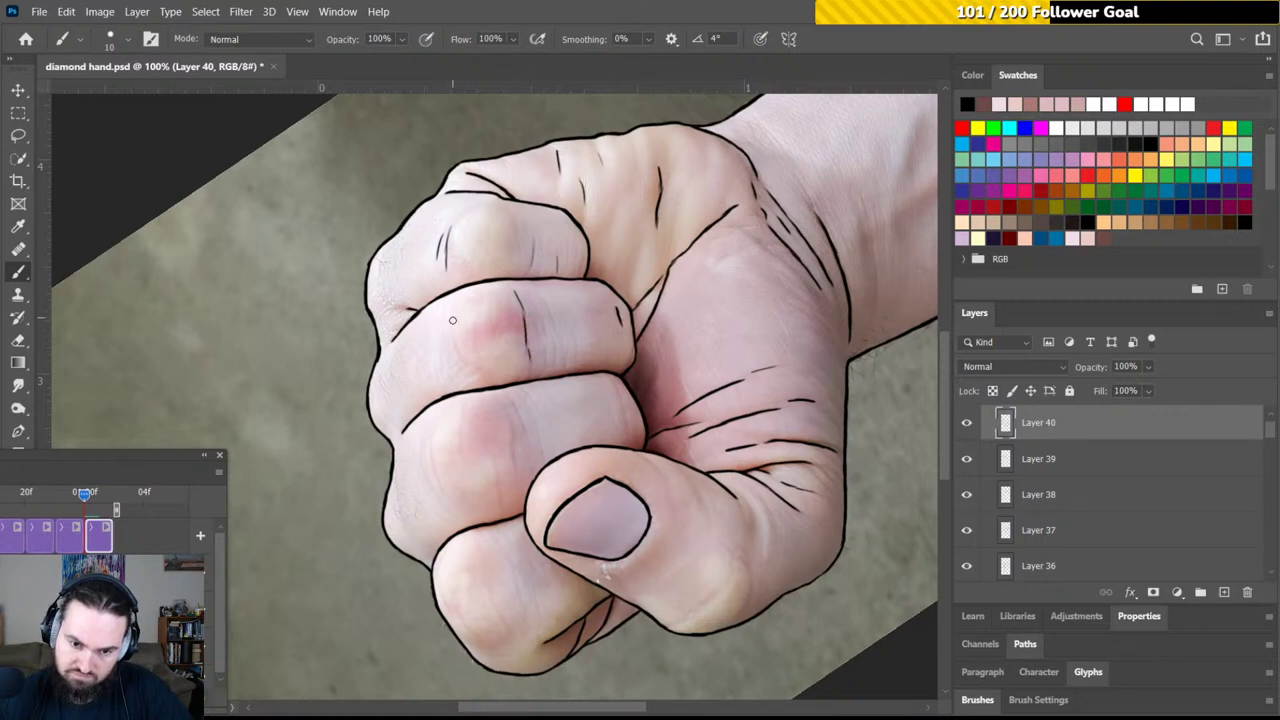
pyautogui.moveTo(452, 325); pyautogui.dragTo(457, 350)
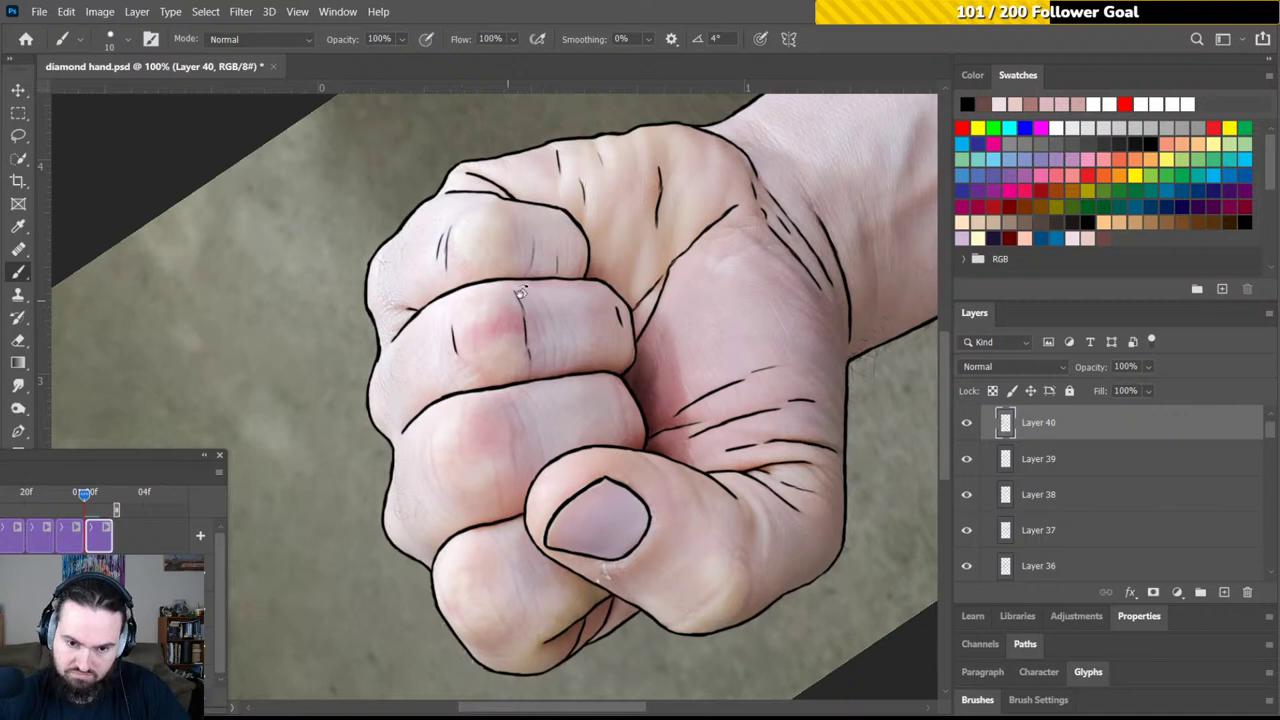
pyautogui.press('r')
pyautogui.moveTo(522, 292); pyautogui.dragTo(533, 308)
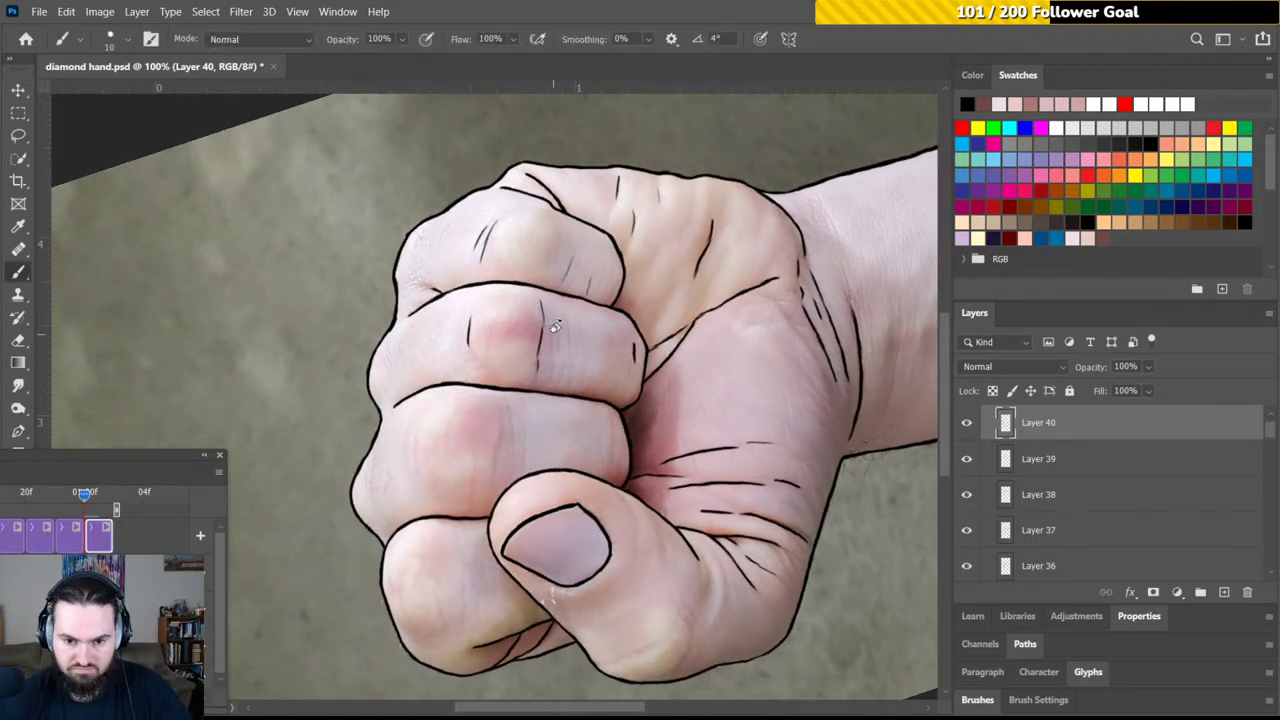
pyautogui.press('r')
pyautogui.moveTo(572, 316); pyautogui.dragTo(580, 337)
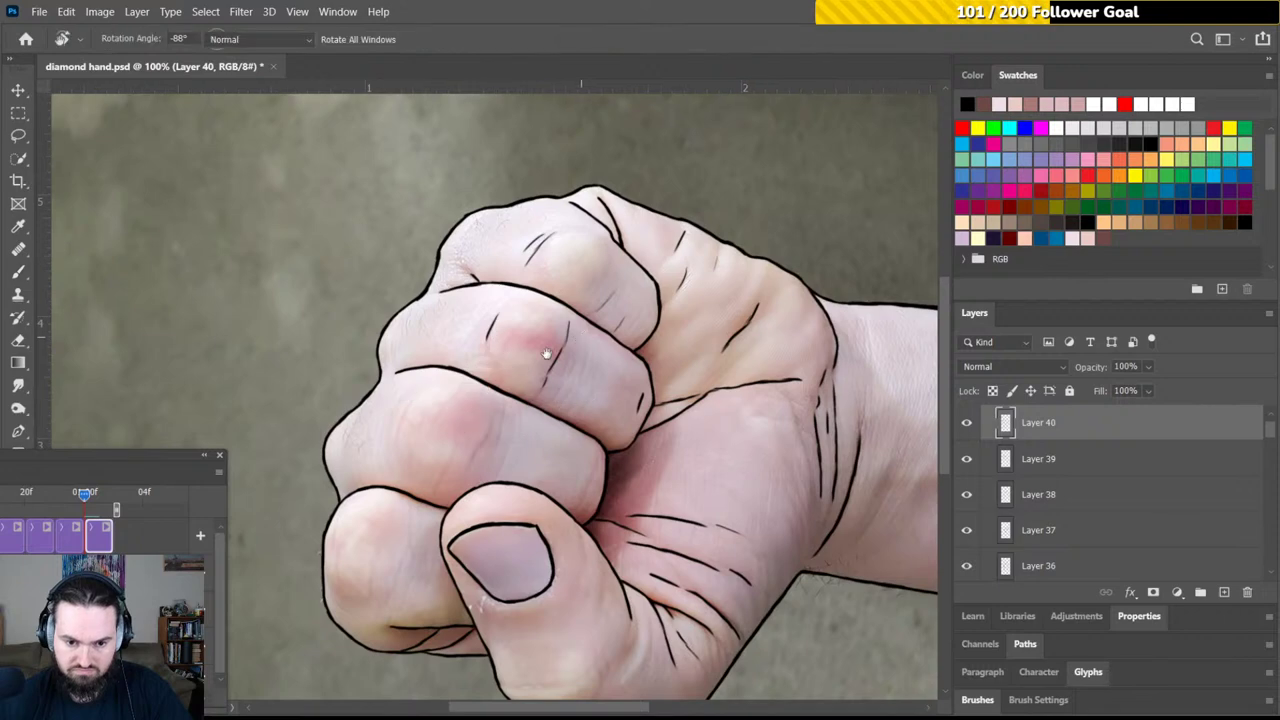
# Draw the middle finger's skin creases: several strokes around and beside the reddened knuckle and short ones near the fingertip and outer edge
pyautogui.scroll(-3, 485, 297)
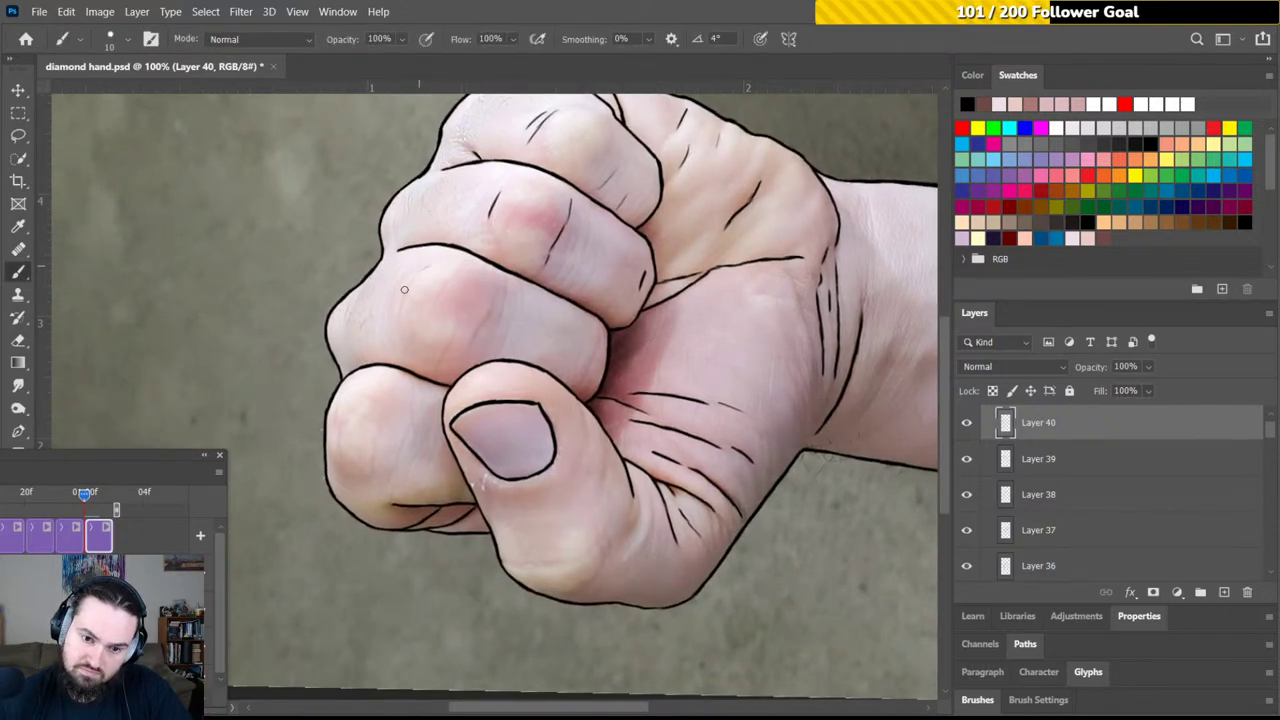
pyautogui.moveTo(409, 280); pyautogui.dragTo(397, 336)
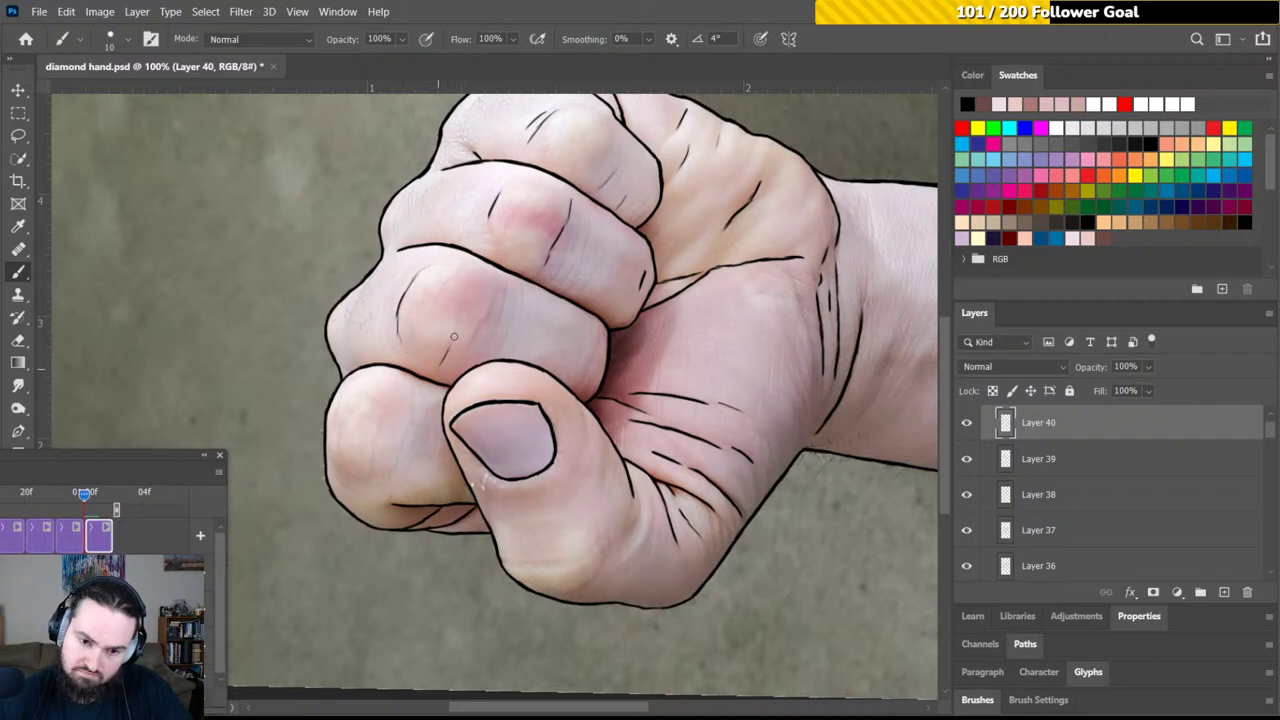
pyautogui.moveTo(442, 361); pyautogui.dragTo(463, 307)
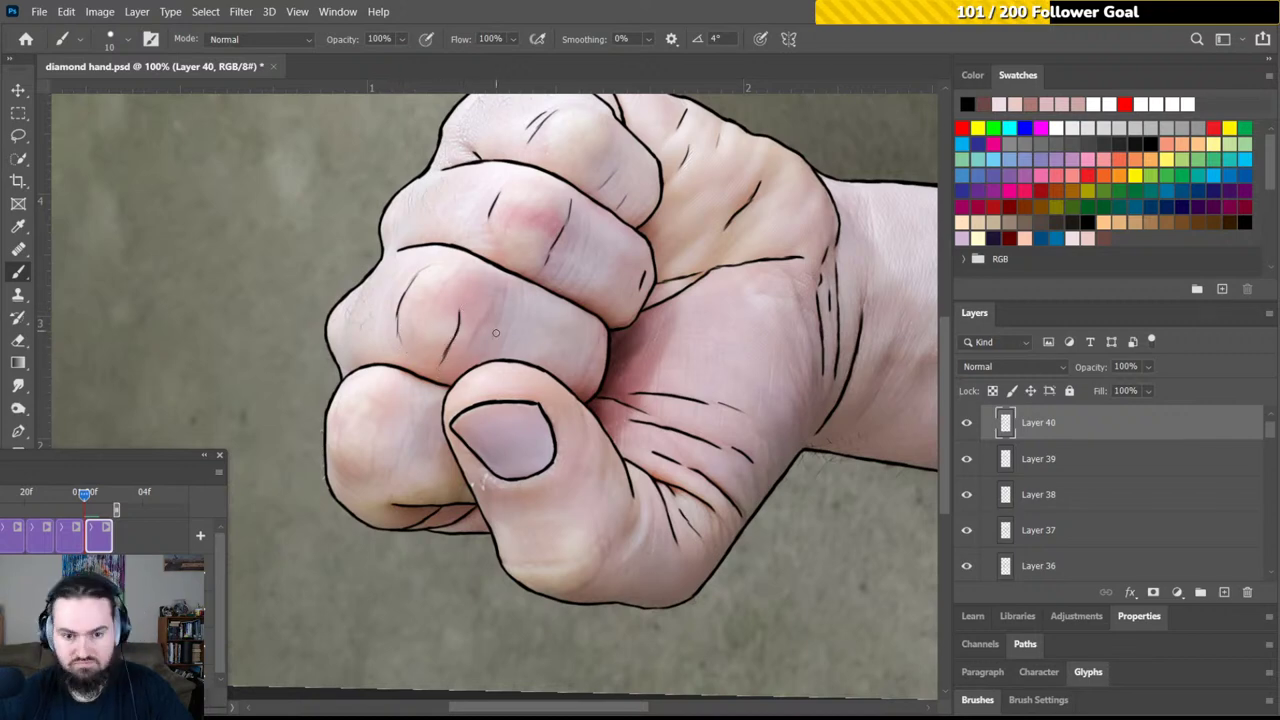
pyautogui.moveTo(470, 352); pyautogui.dragTo(494, 298)
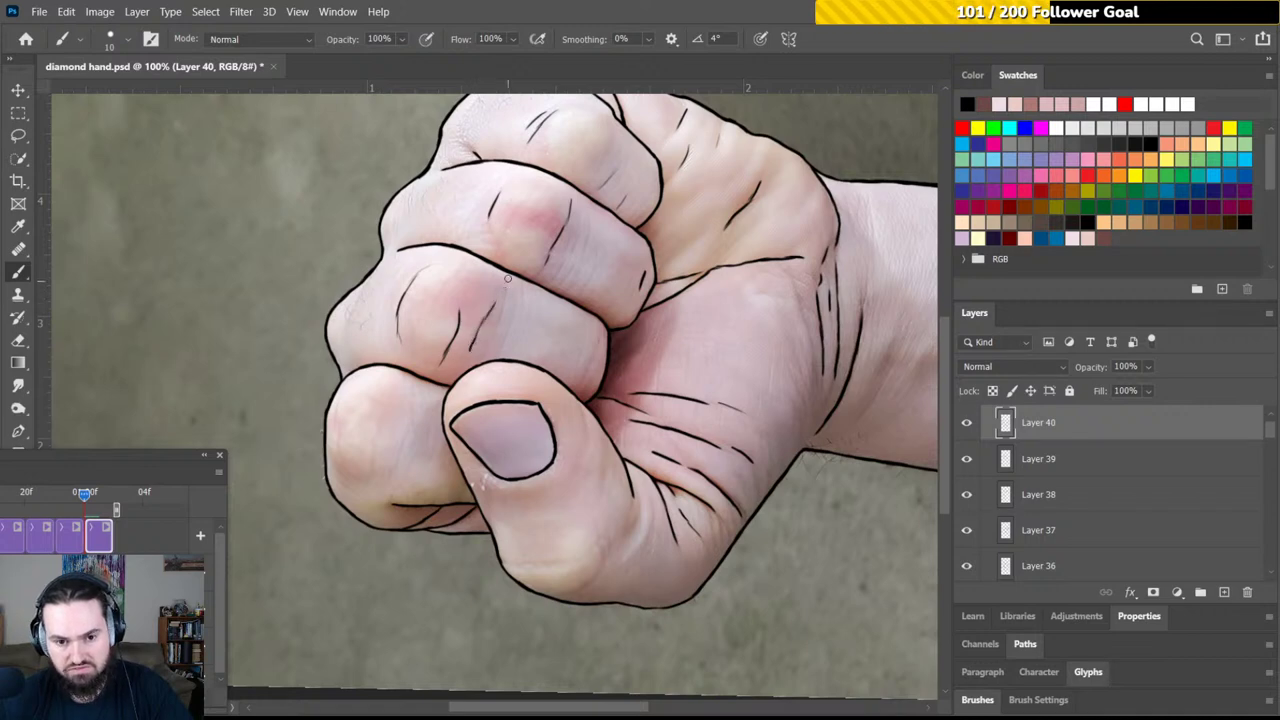
pyautogui.moveTo(507, 286); pyautogui.dragTo(493, 343)
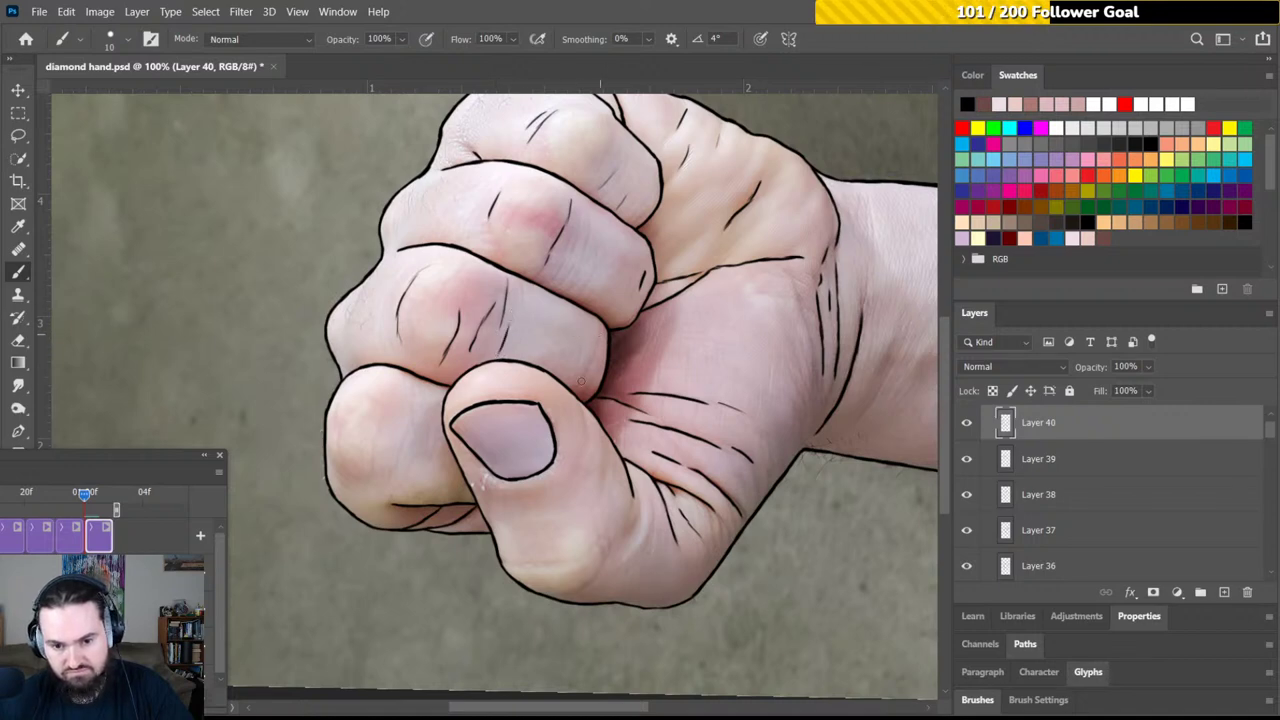
pyautogui.moveTo(600, 334); pyautogui.dragTo(596, 367)
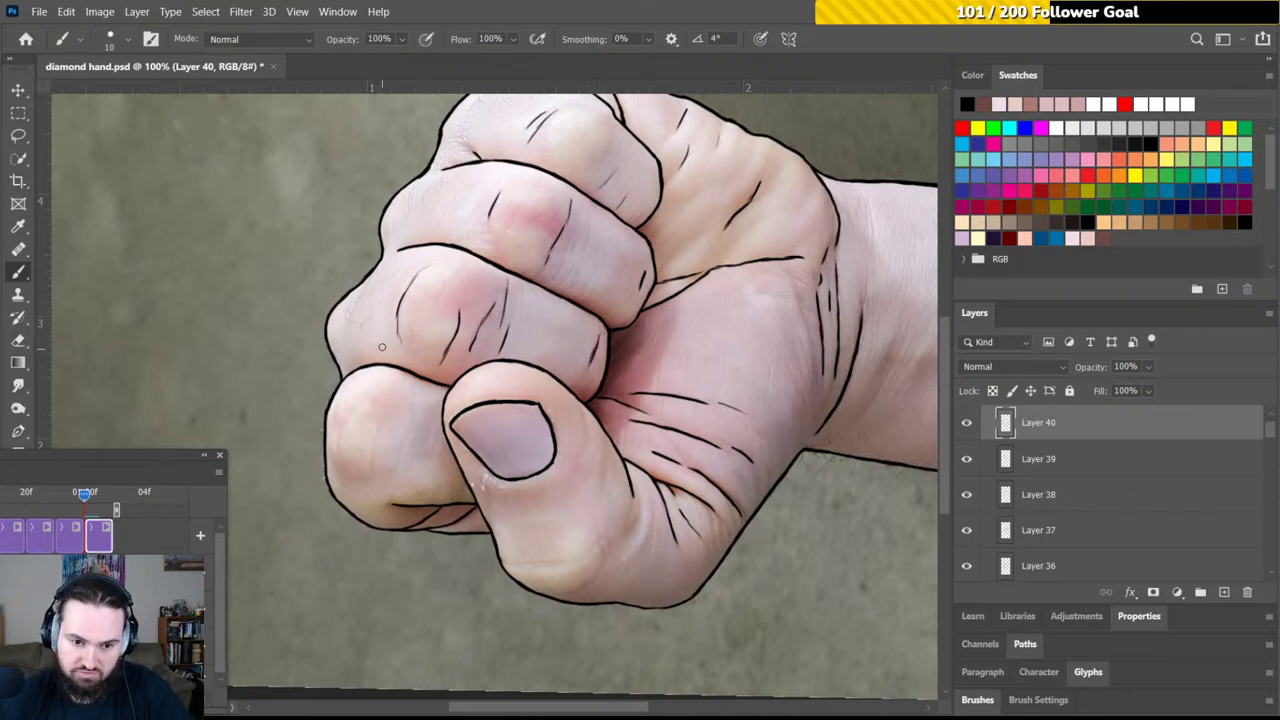
pyautogui.moveTo(381, 346); pyautogui.dragTo(380, 306)
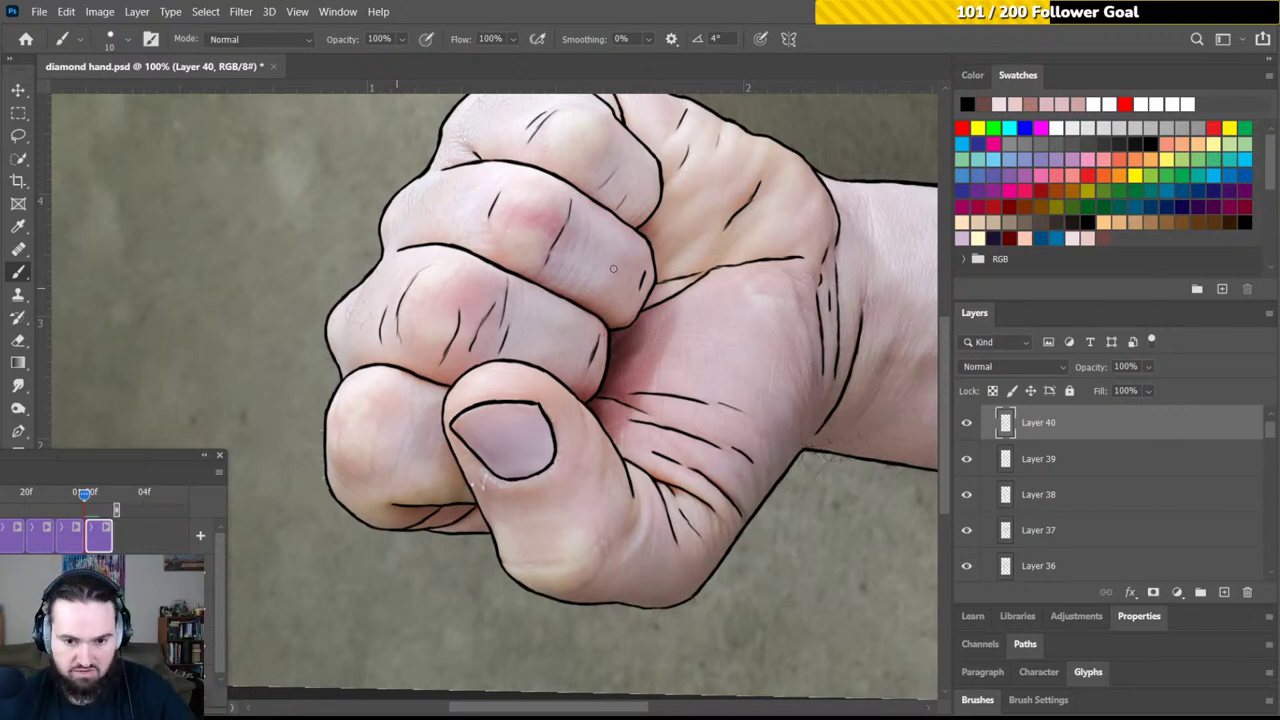
# Draw short skin creases on the ring finger between the long crease by its reddened knuckle and the fingertip
pyautogui.press('r')
pyautogui.moveTo(665, 290); pyautogui.dragTo(704, 392)
pyautogui.press('b')
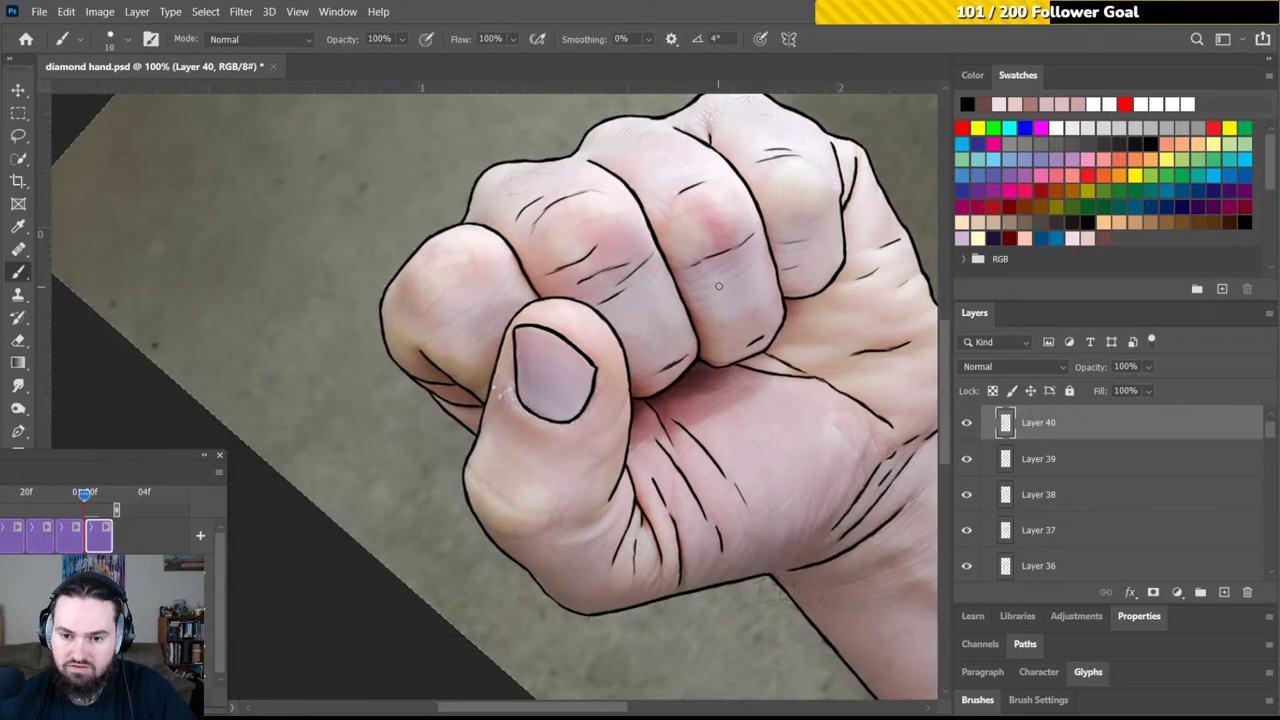
pyautogui.moveTo(764, 259); pyautogui.dragTo(726, 283)
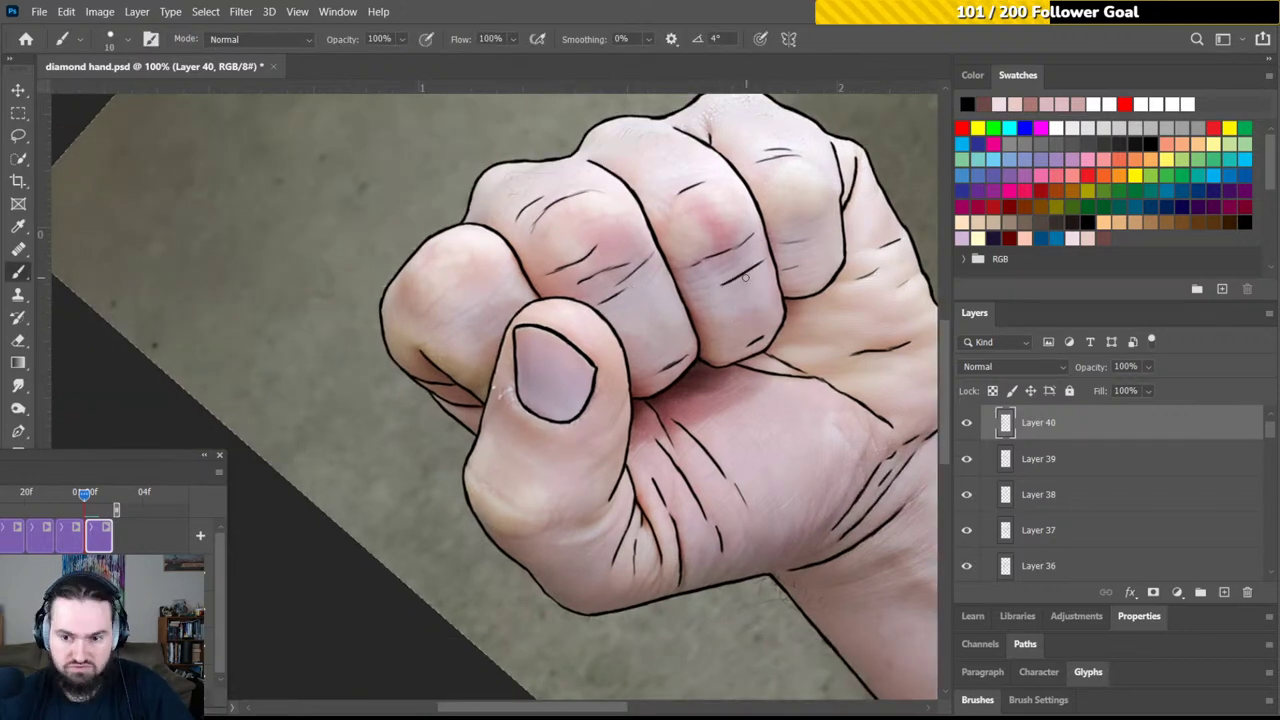
pyautogui.hotkey('ctrl', 'z')
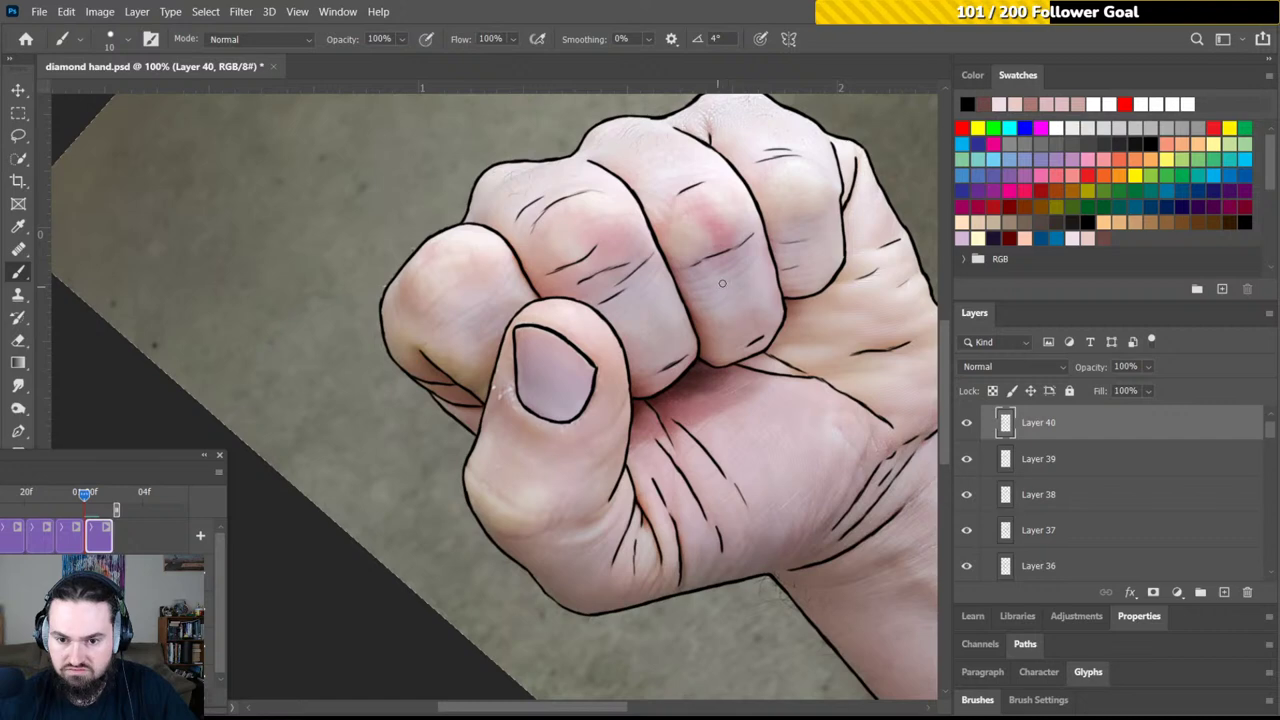
pyautogui.moveTo(722, 283); pyautogui.dragTo(758, 243)
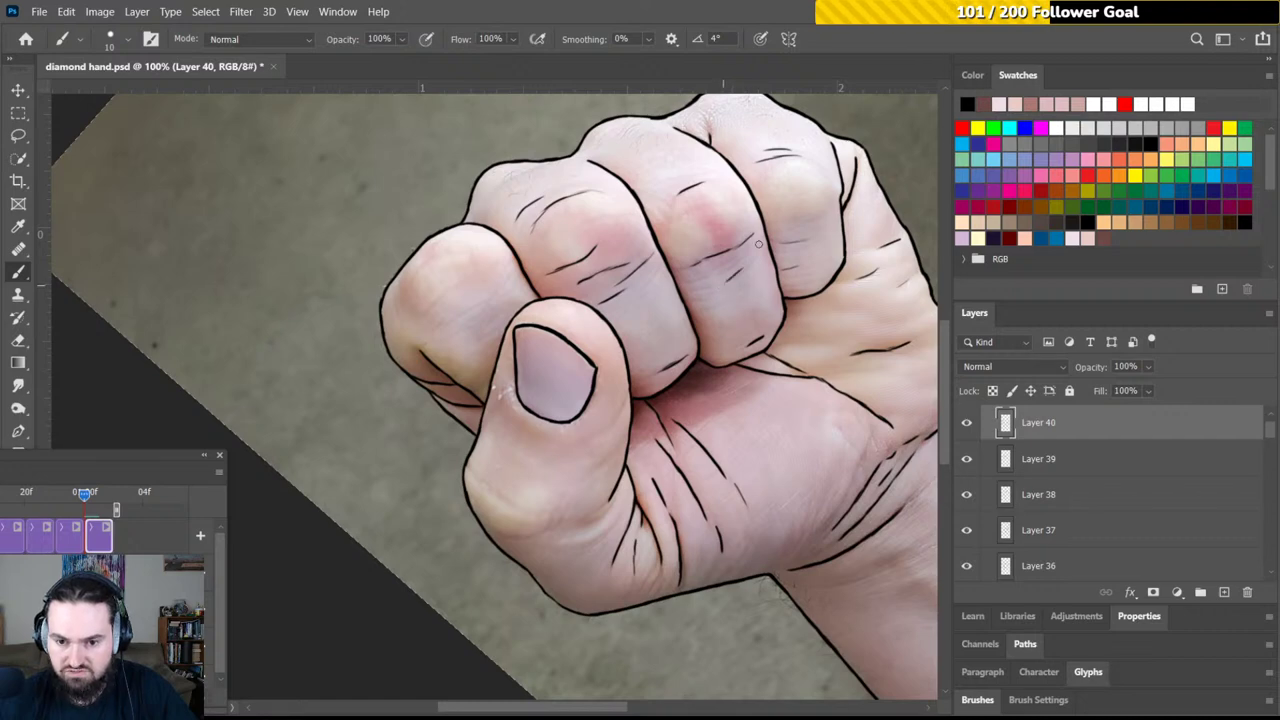
pyautogui.hotkey('ctrl', 'z')
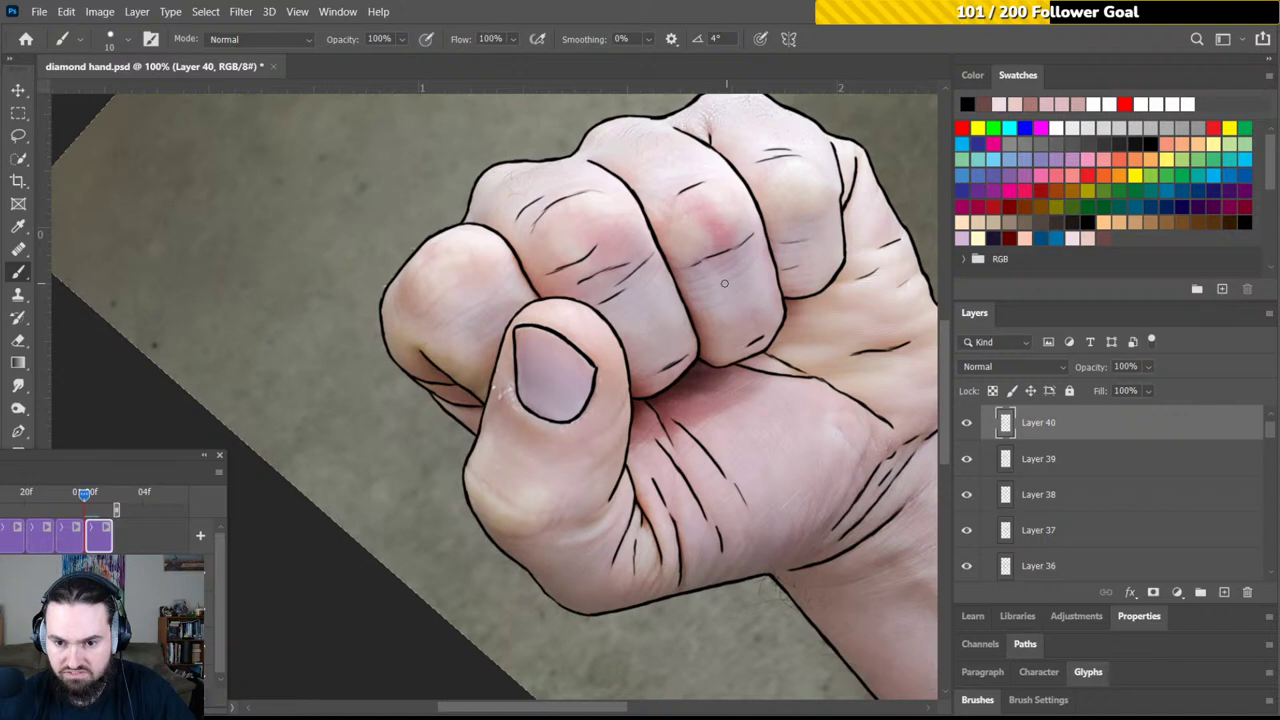
pyautogui.moveTo(723, 285); pyautogui.dragTo(757, 256)
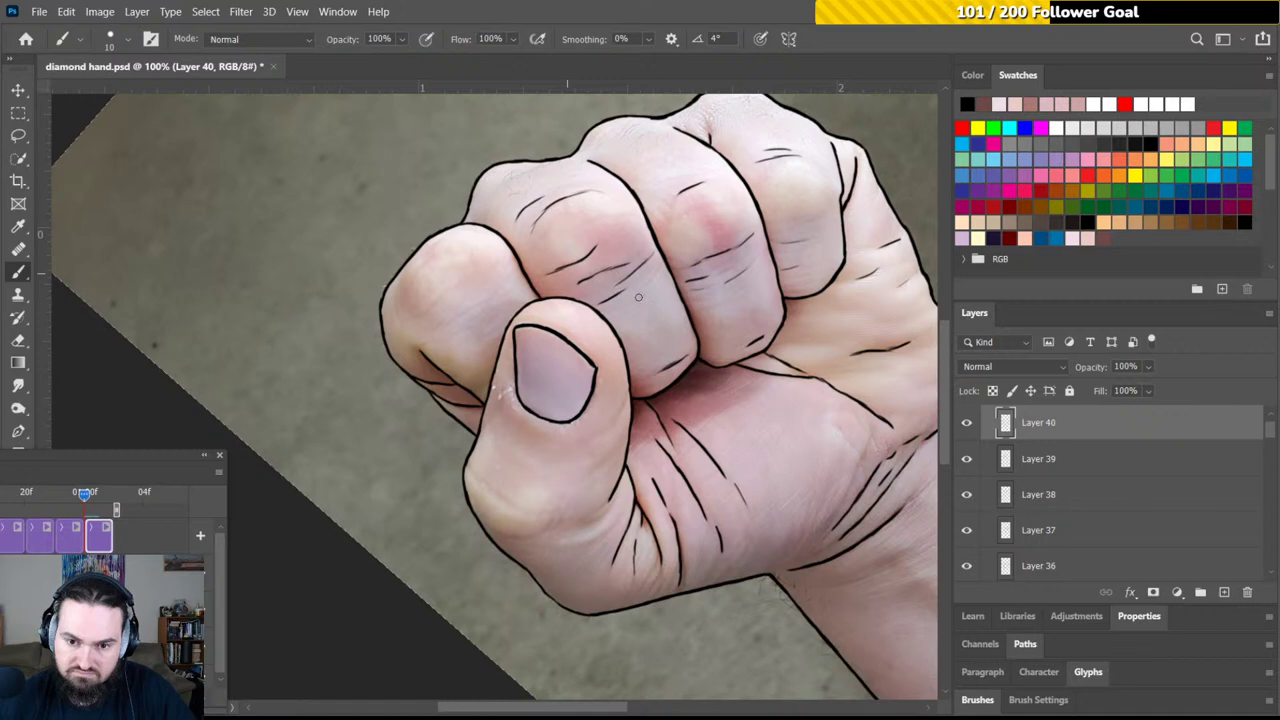
# Add a short crease between the middle finger's knuckle and fingertip and draw short creases around the index finger's knuckle
pyautogui.moveTo(644, 289); pyautogui.dragTo(660, 274)
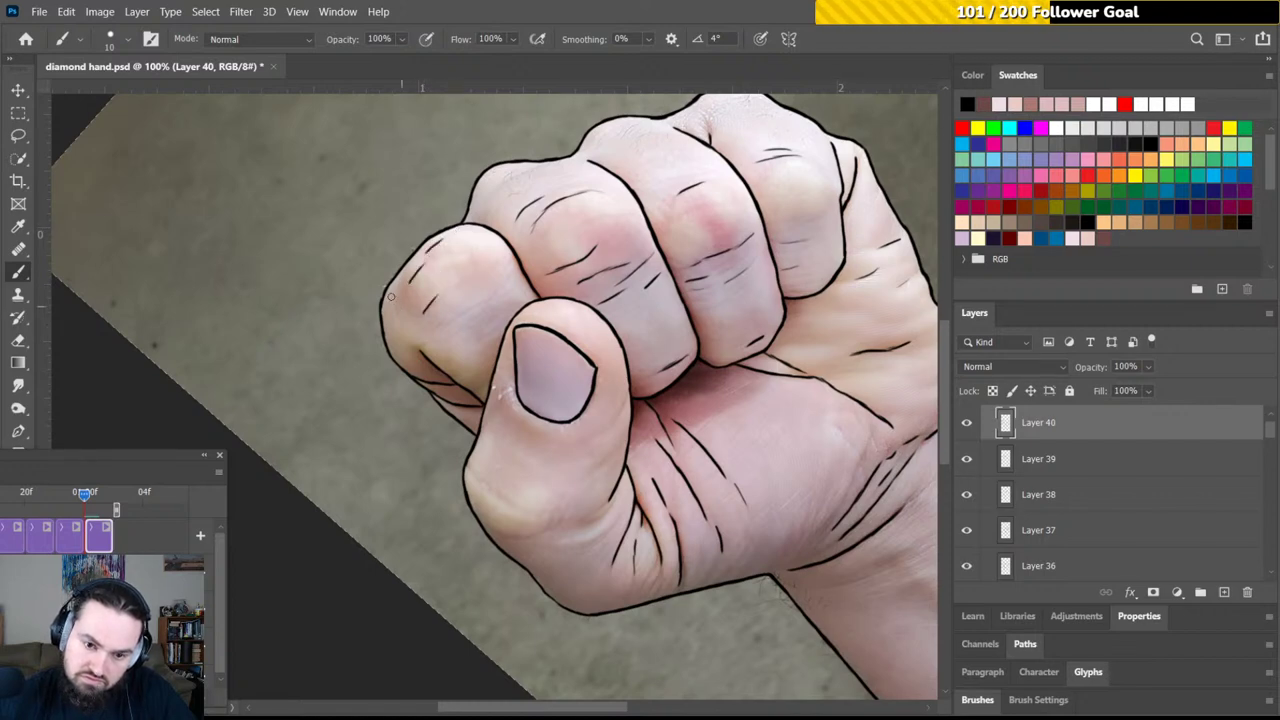
pyautogui.moveTo(391, 296)
pyautogui.mouseDown()
pyautogui.moveTo(397, 312)
pyautogui.moveTo(493, 297)
pyautogui.mouseUp()
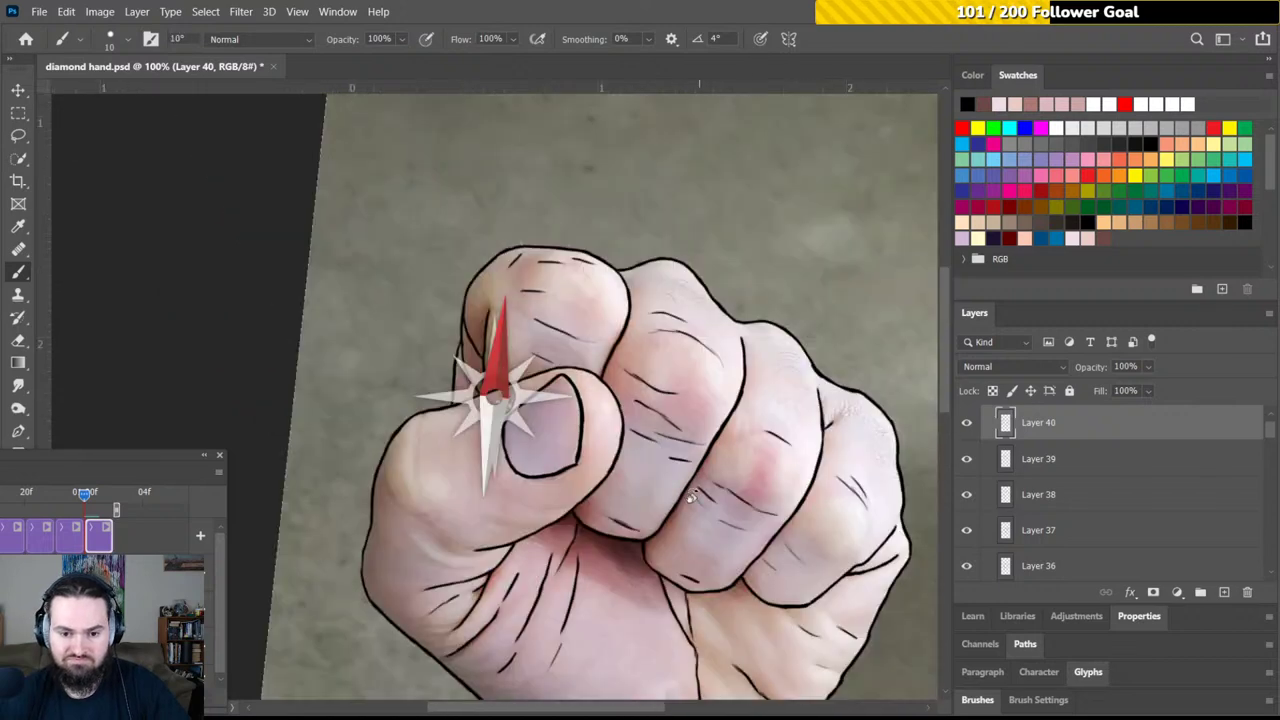
# Draw a long curved crease and a shorter edge crease across the thumb's upper joint, plus a short stroke above the nail
pyautogui.press('r')
pyautogui.moveTo(645, 368); pyautogui.dragTo(642, 390)
pyautogui.press('b')
pyautogui.moveTo(564, 398); pyautogui.dragTo(618, 316)
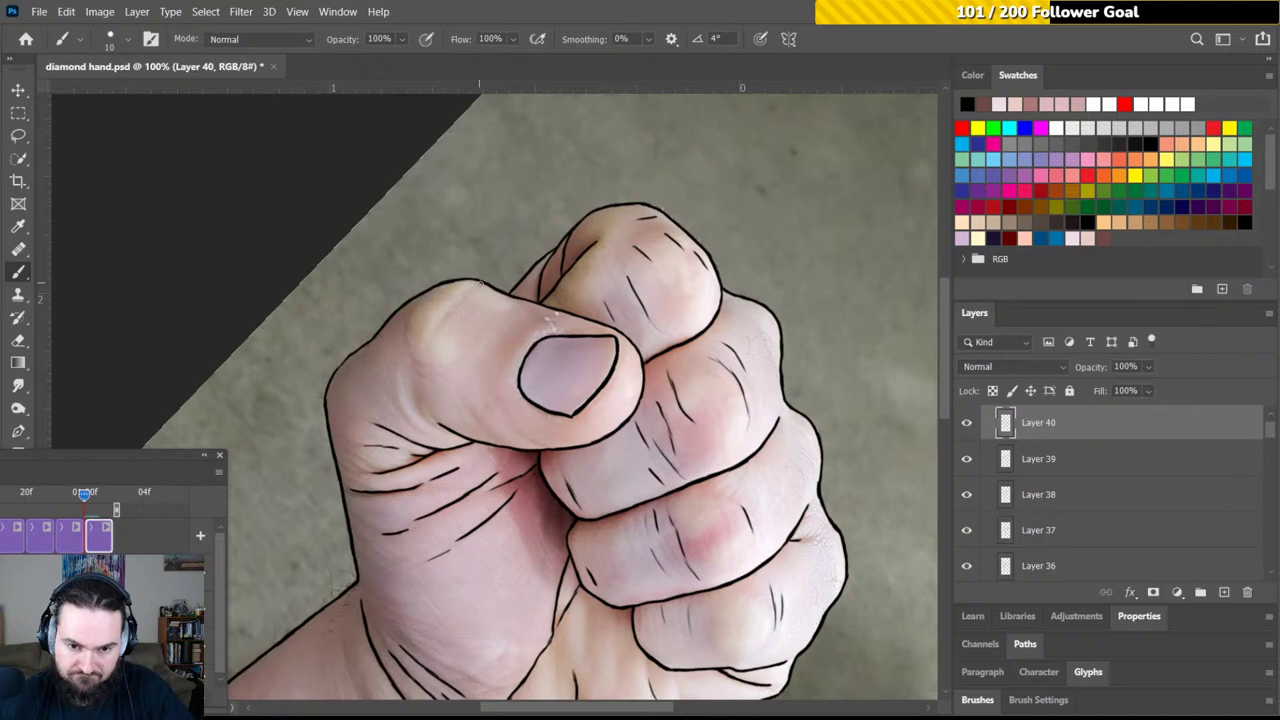
pyautogui.moveTo(474, 285); pyautogui.dragTo(462, 297)
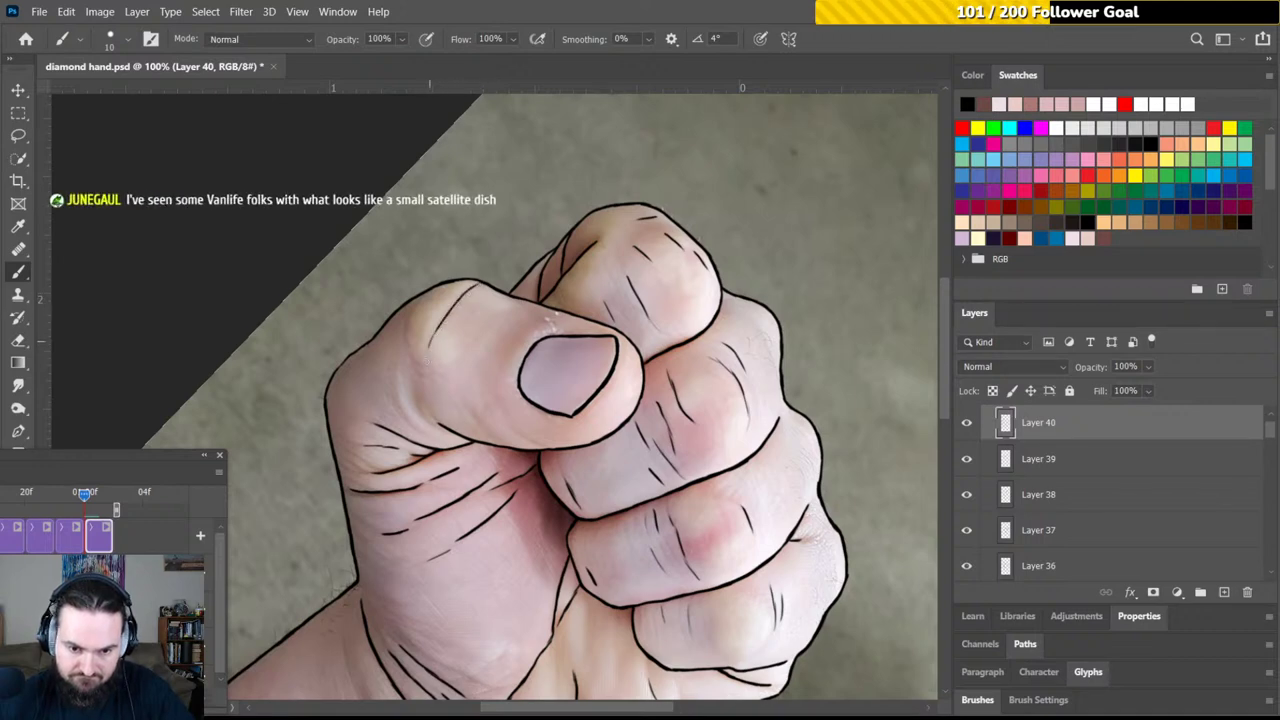
pyautogui.moveTo(421, 299); pyautogui.dragTo(407, 344)
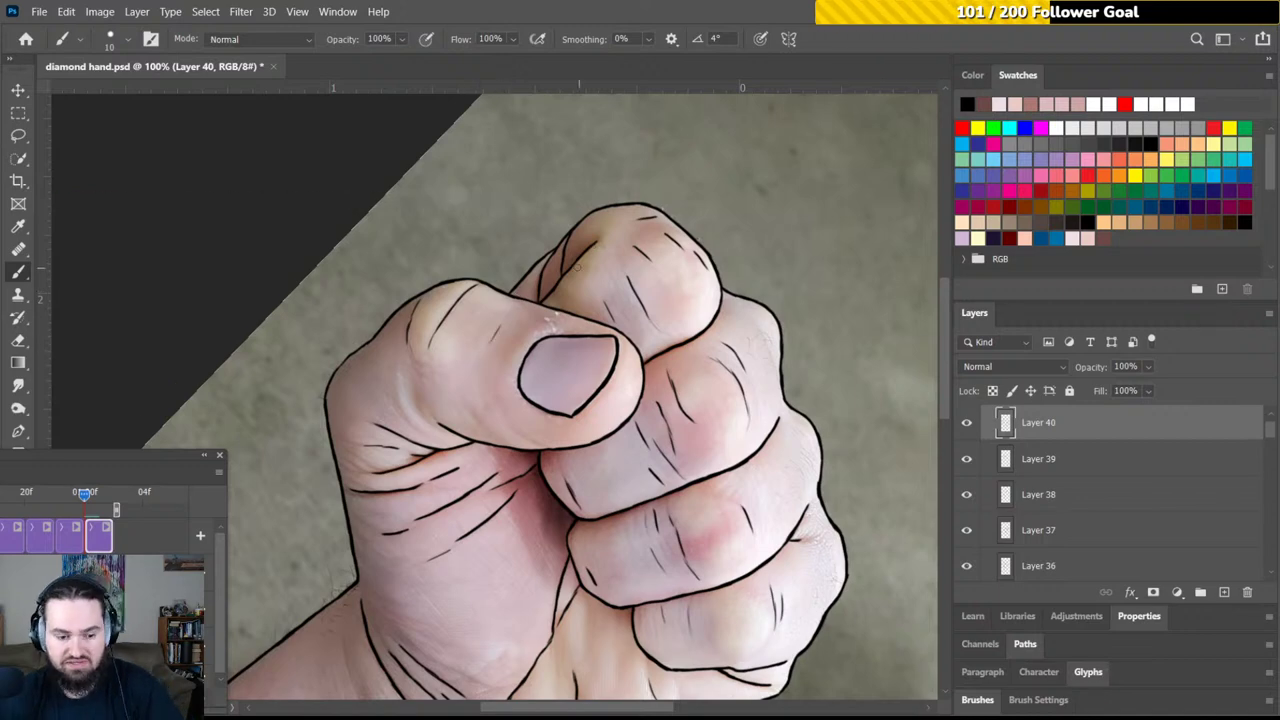
# Trace the creases beside the thumb's lower joint and add a short stroke at the outer end of the thumb-base folds
pyautogui.press('r')
pyautogui.moveTo(587, 250); pyautogui.dragTo(647, 325)
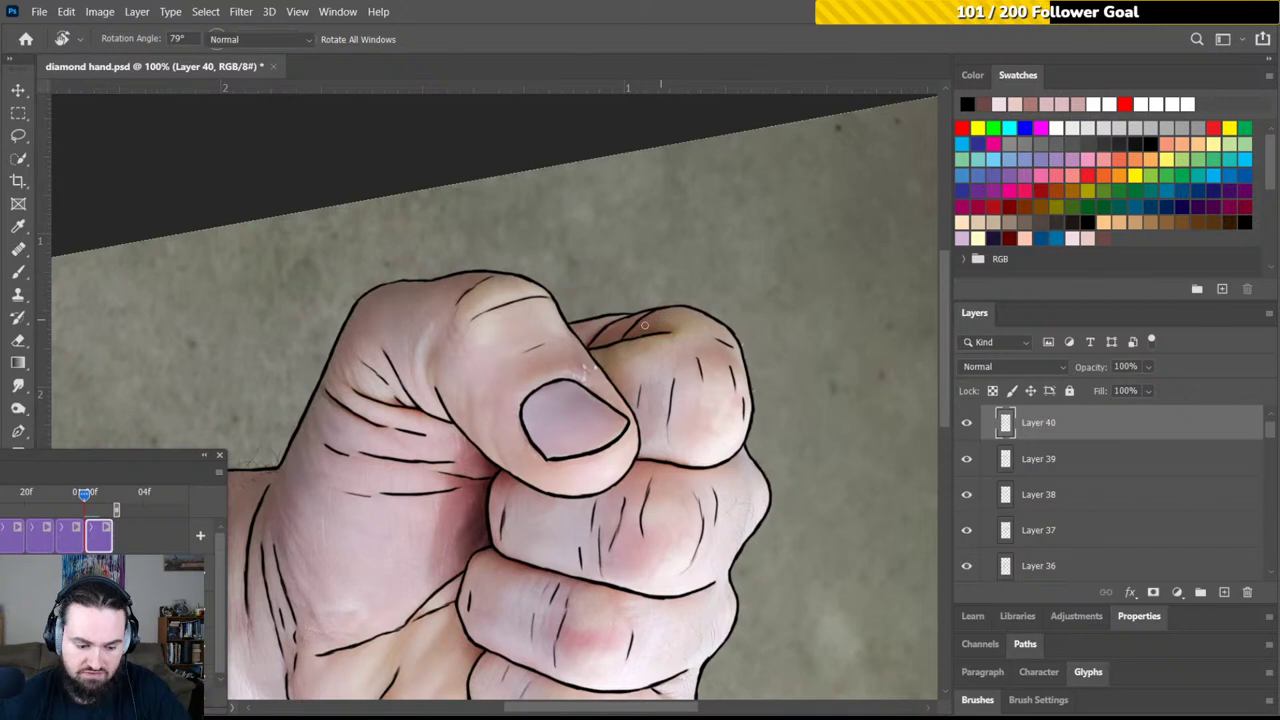
pyautogui.press('b')
pyautogui.moveTo(616, 242); pyautogui.dragTo(623, 234)
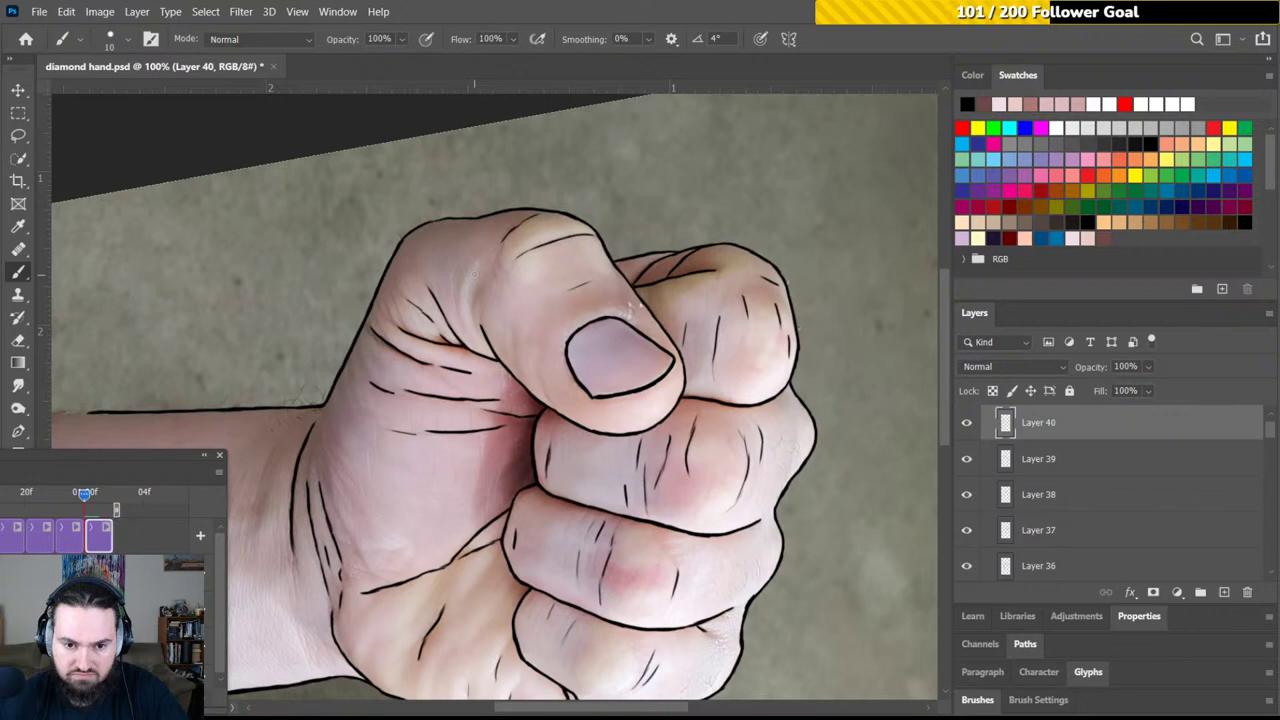
pyautogui.moveTo(475, 270); pyautogui.dragTo(471, 318)
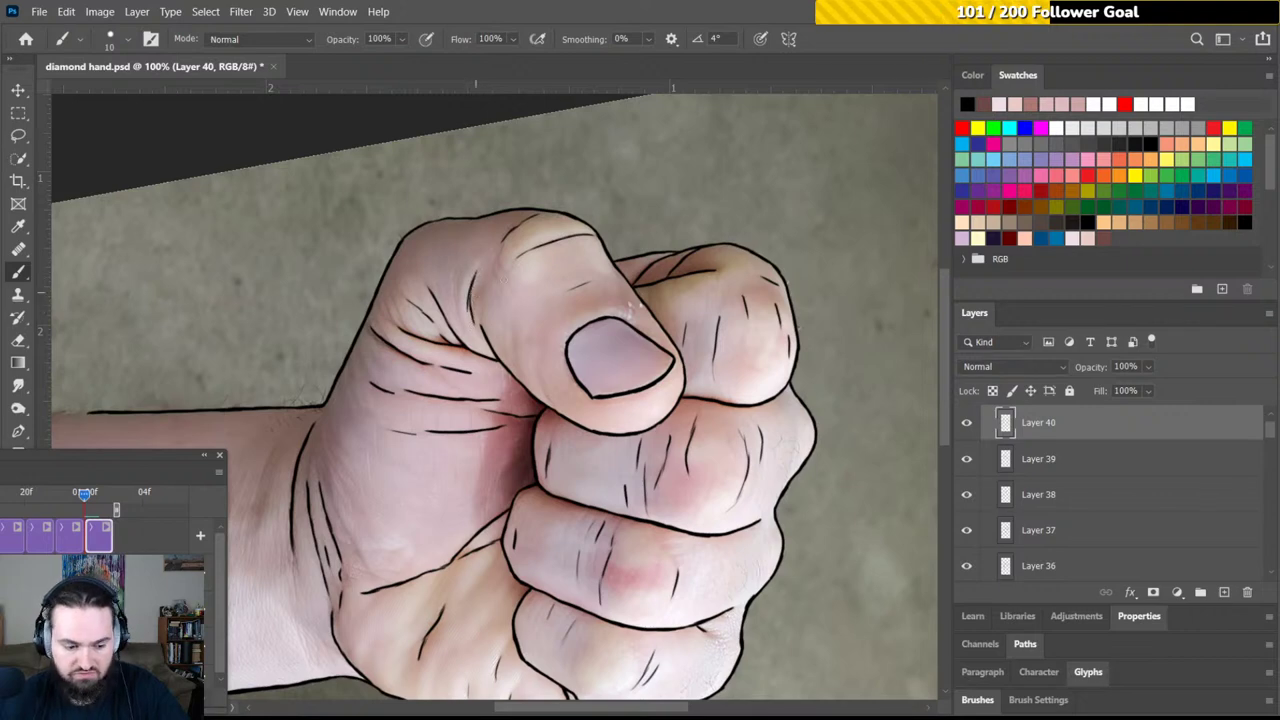
pyautogui.press('r')
pyautogui.moveTo(470, 241)
pyautogui.mouseDown()
pyautogui.moveTo(543, 252)
pyautogui.moveTo(590, 304)
pyautogui.mouseUp()
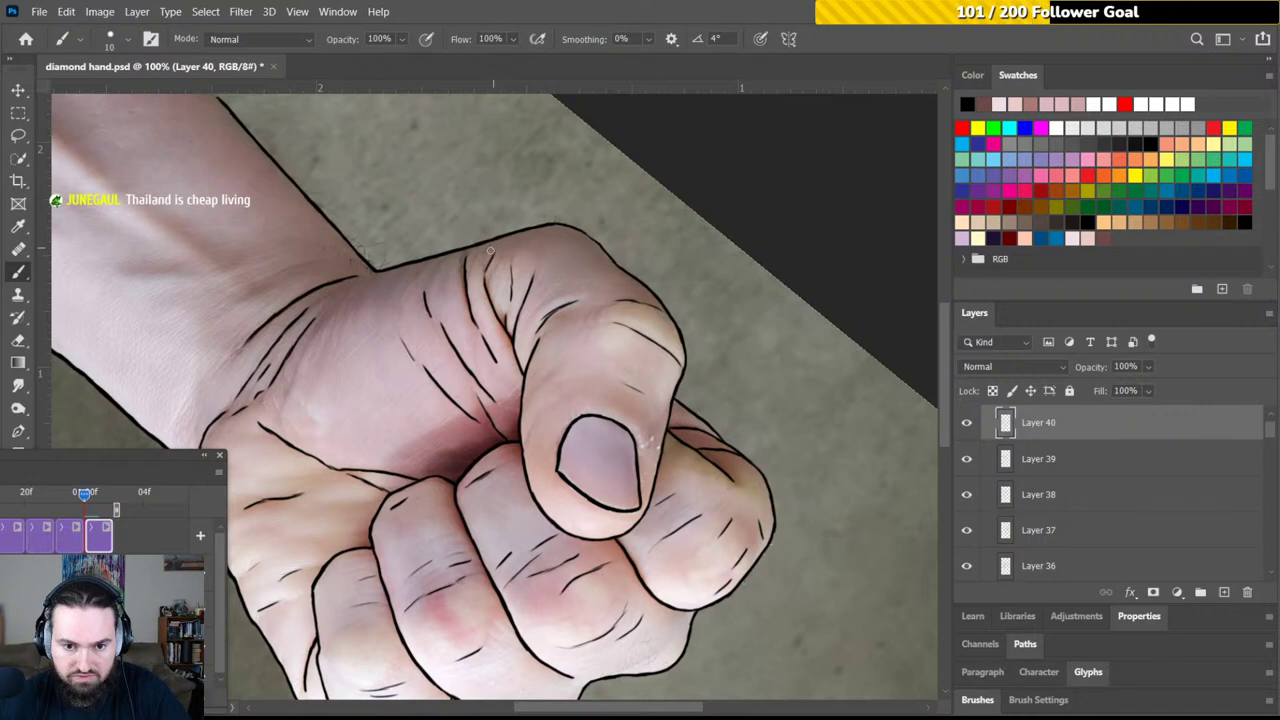
pyautogui.moveTo(489, 242); pyautogui.dragTo(486, 260)
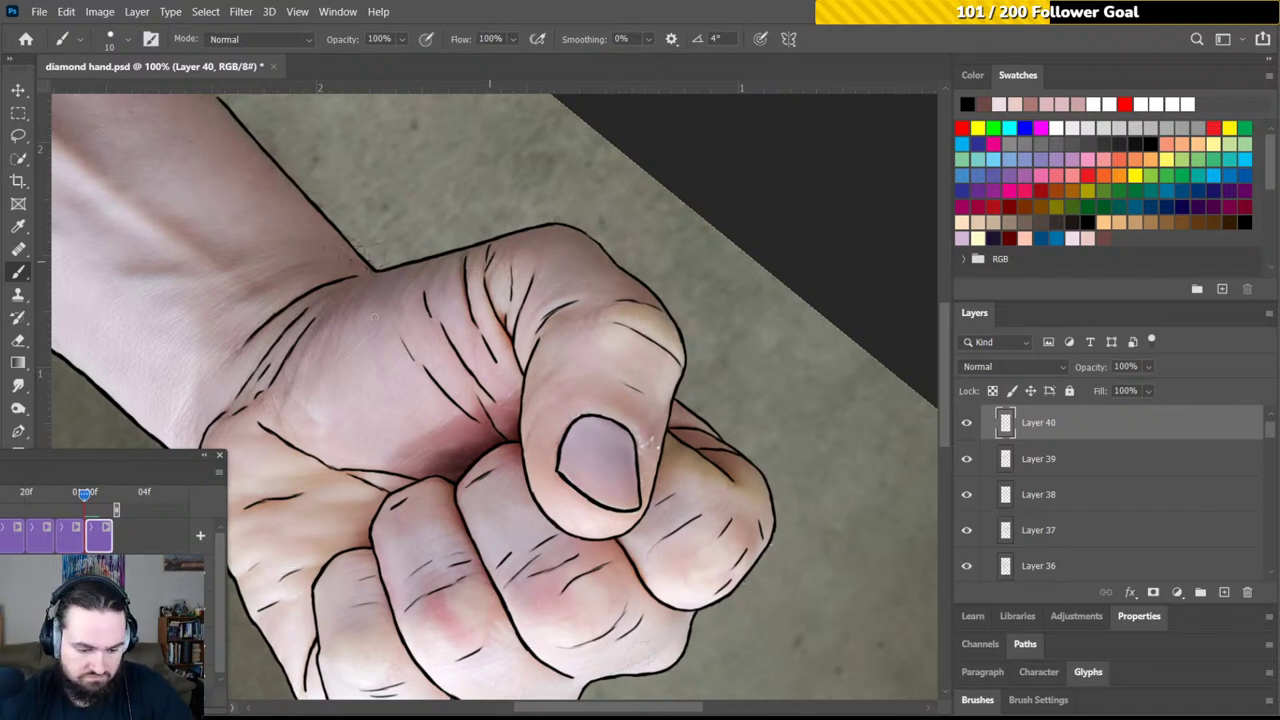
# Draw short dashed creases across the thumb pad and beside the shaded palm hollow, and extend the crease lines on the wrist
pyautogui.moveTo(449, 286)
pyautogui.mouseDown()
pyautogui.moveTo(491, 256)
pyautogui.moveTo(455, 285)
pyautogui.moveTo(408, 273)
pyautogui.moveTo(388, 307)
pyautogui.moveTo(410, 260)
pyautogui.moveTo(391, 301)
pyautogui.mouseUp()
pyautogui.moveTo(421, 247); pyautogui.dragTo(401, 281)
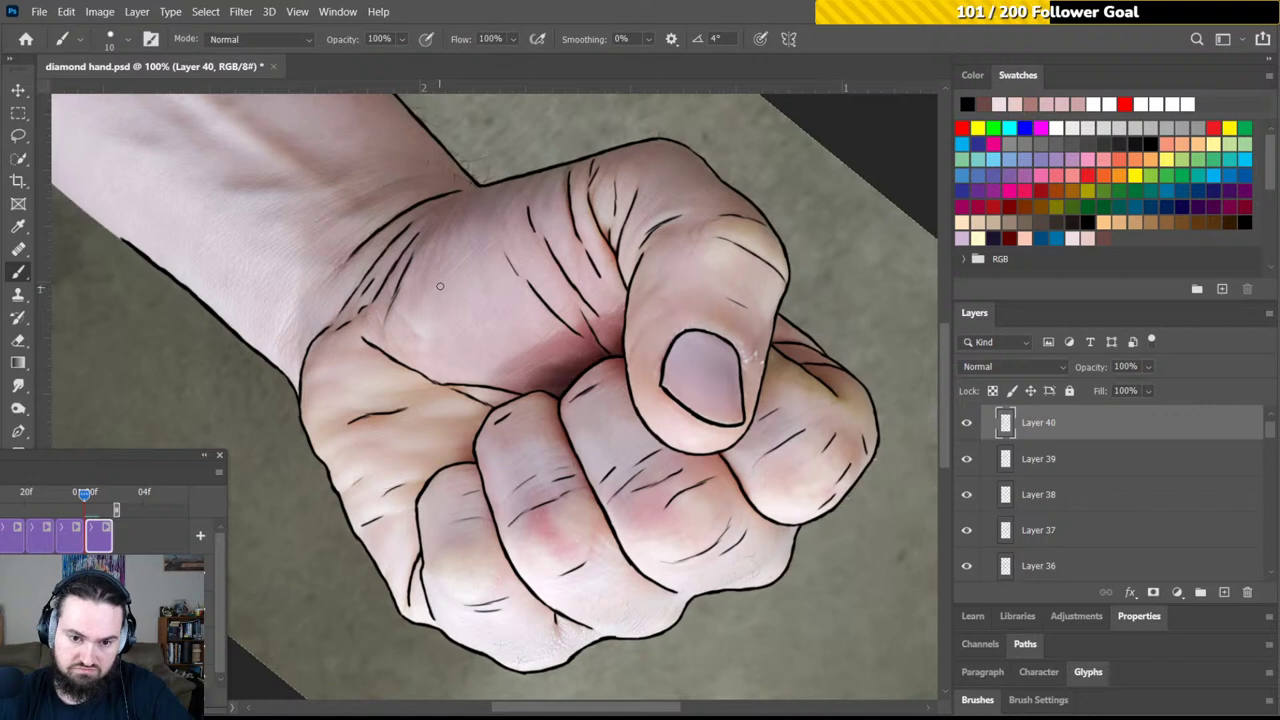
pyautogui.moveTo(434, 272); pyautogui.dragTo(496, 240)
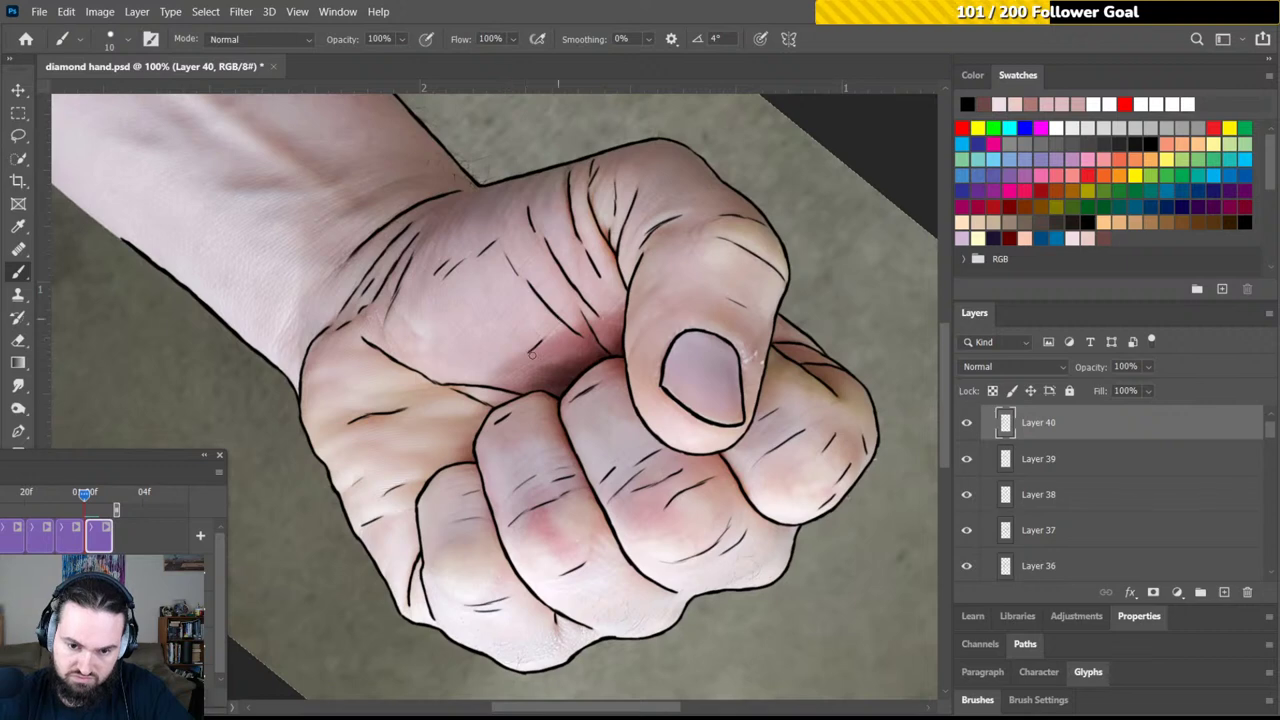
pyautogui.moveTo(505, 380); pyautogui.dragTo(520, 370)
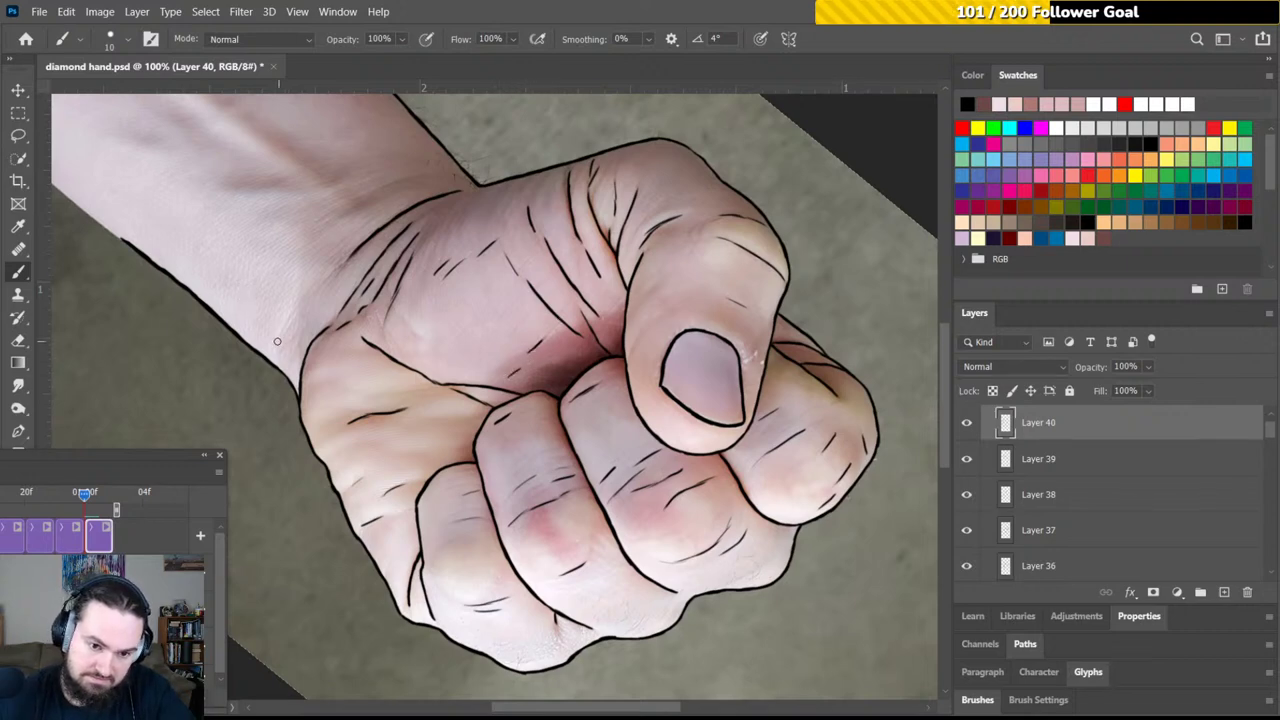
pyautogui.moveTo(282, 328); pyautogui.dragTo(276, 346)
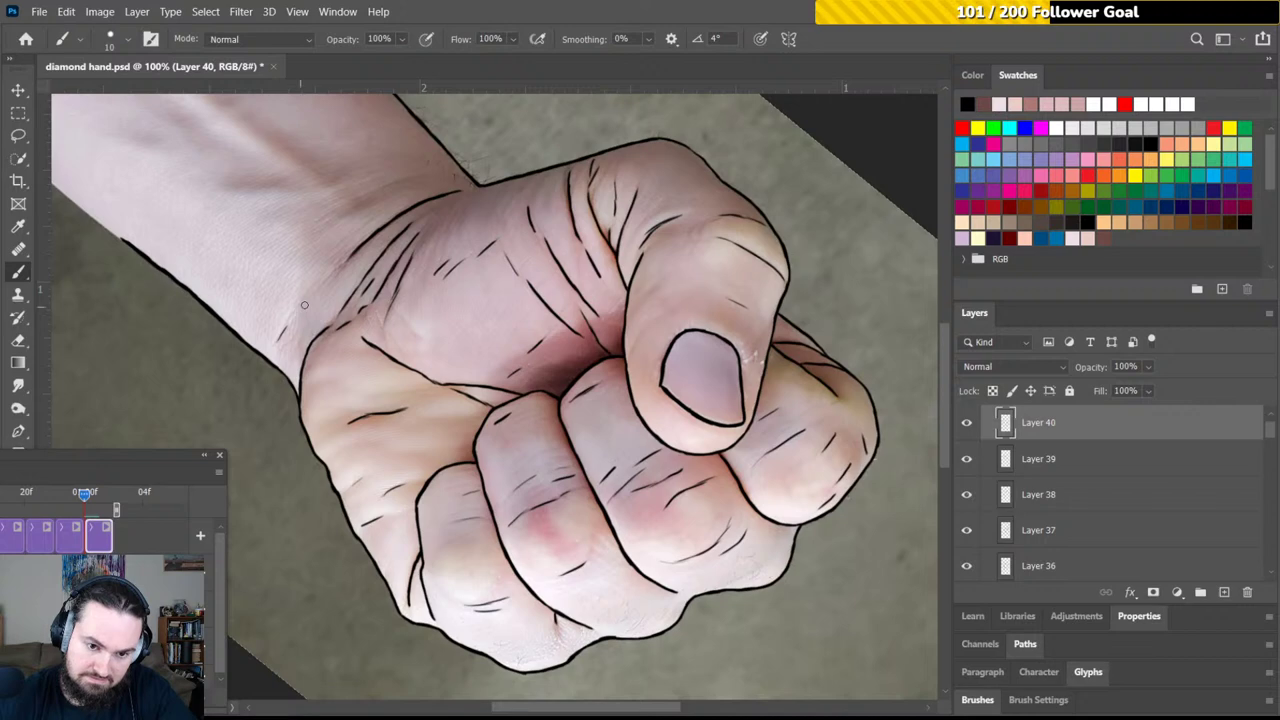
pyautogui.moveTo(322, 286); pyautogui.dragTo(339, 267)
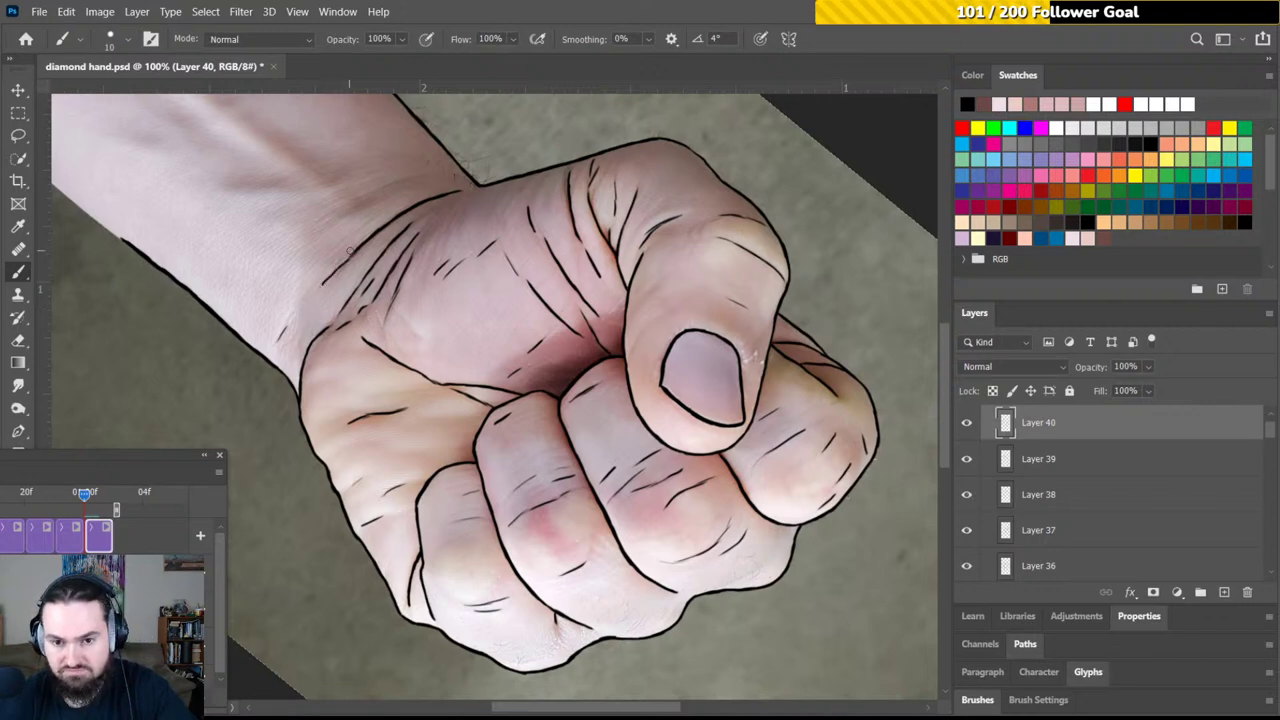
# Hide the 20210207_055758 photo layer and compare the finished line drawing with the previous animation frame
pyautogui.press('r')
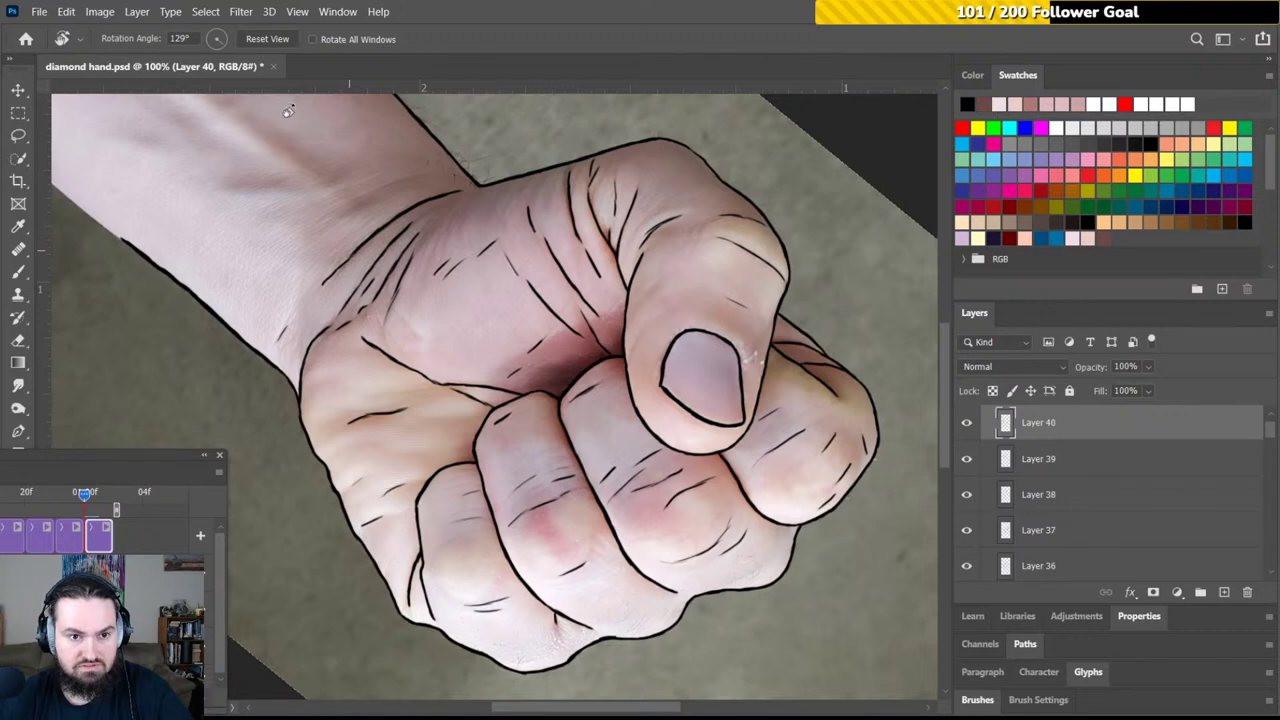
pyautogui.click(265, 39)
pyautogui.press('b')
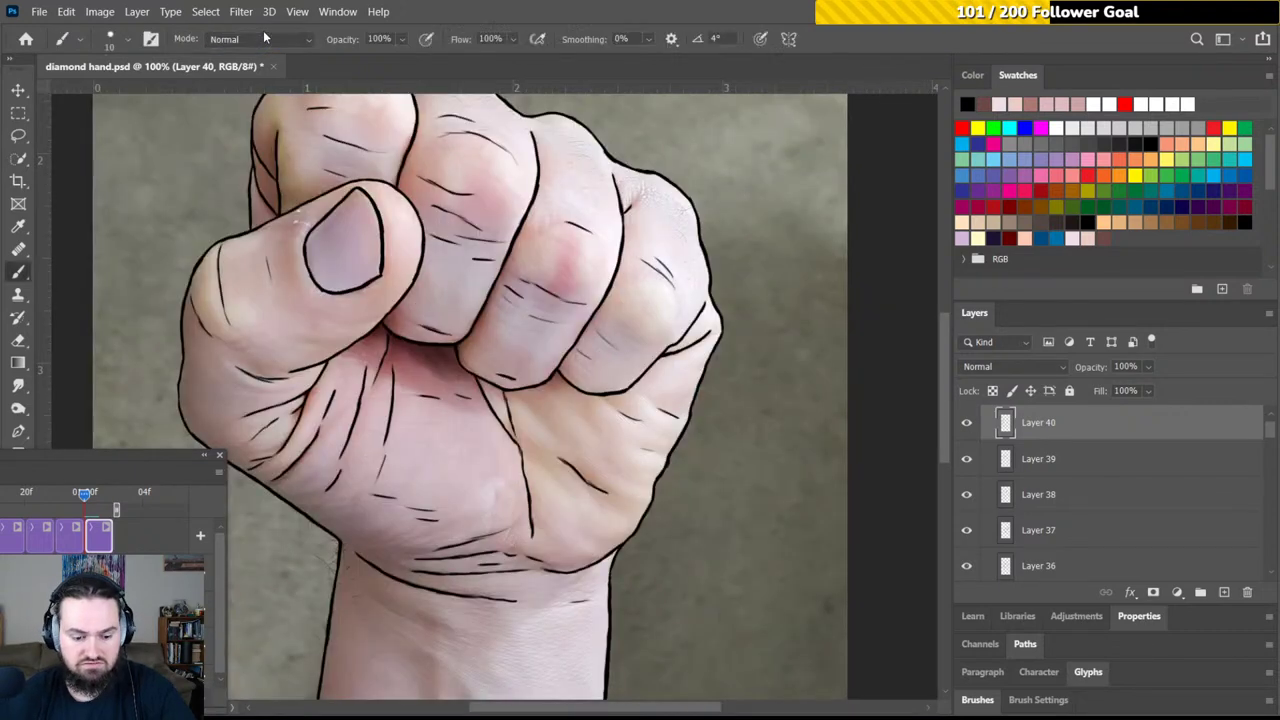
pyautogui.hotkey('ctrl', '0')
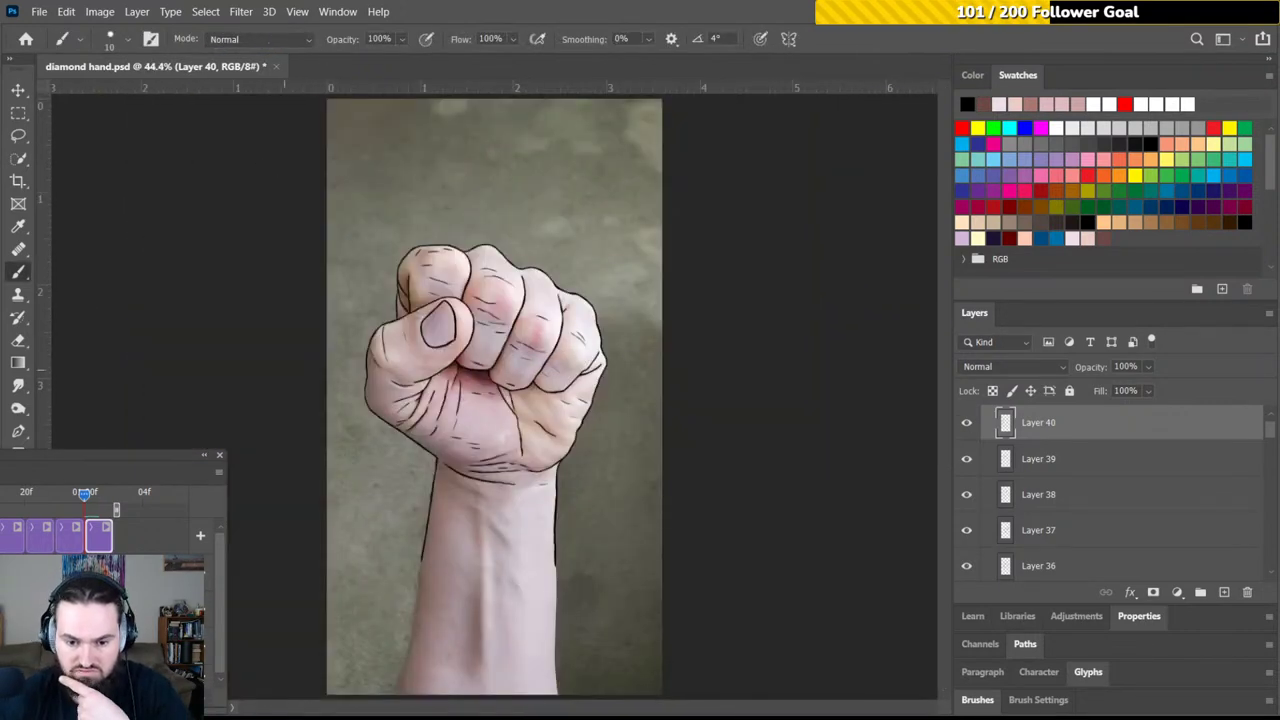
pyautogui.hotkey('alt', ',')
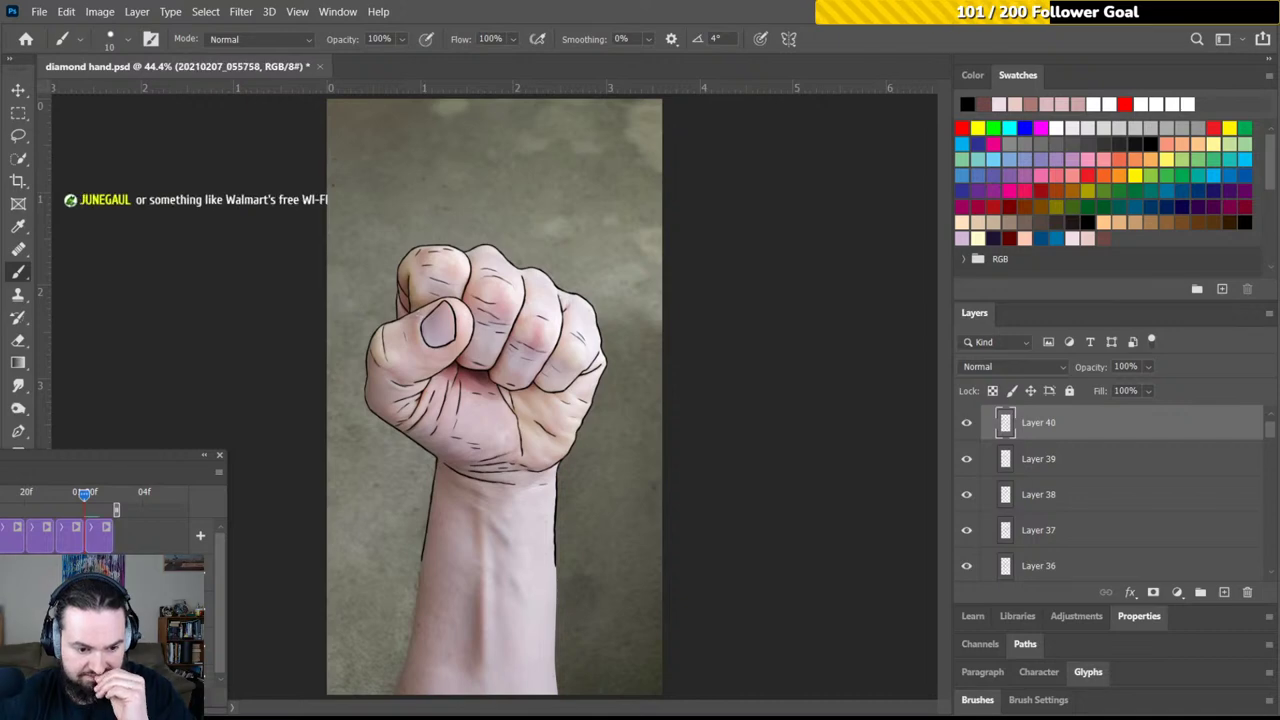
pyautogui.click(967, 564)
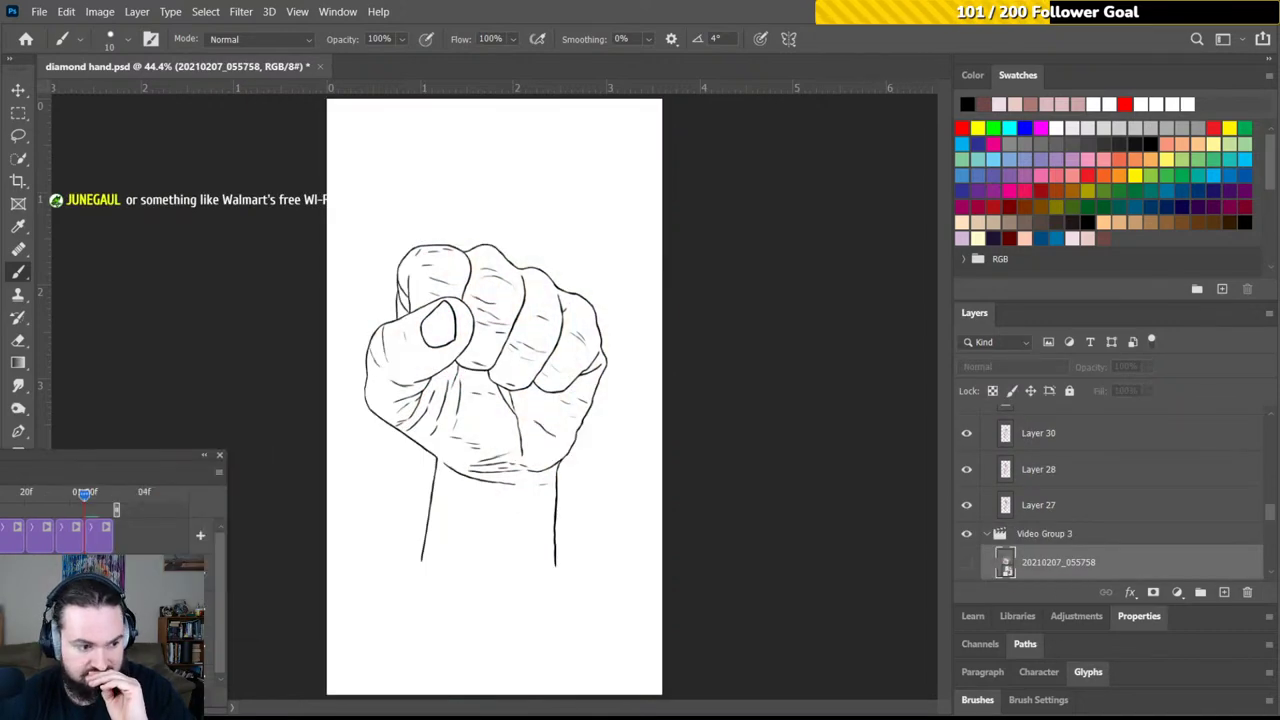
pyautogui.press('Left')
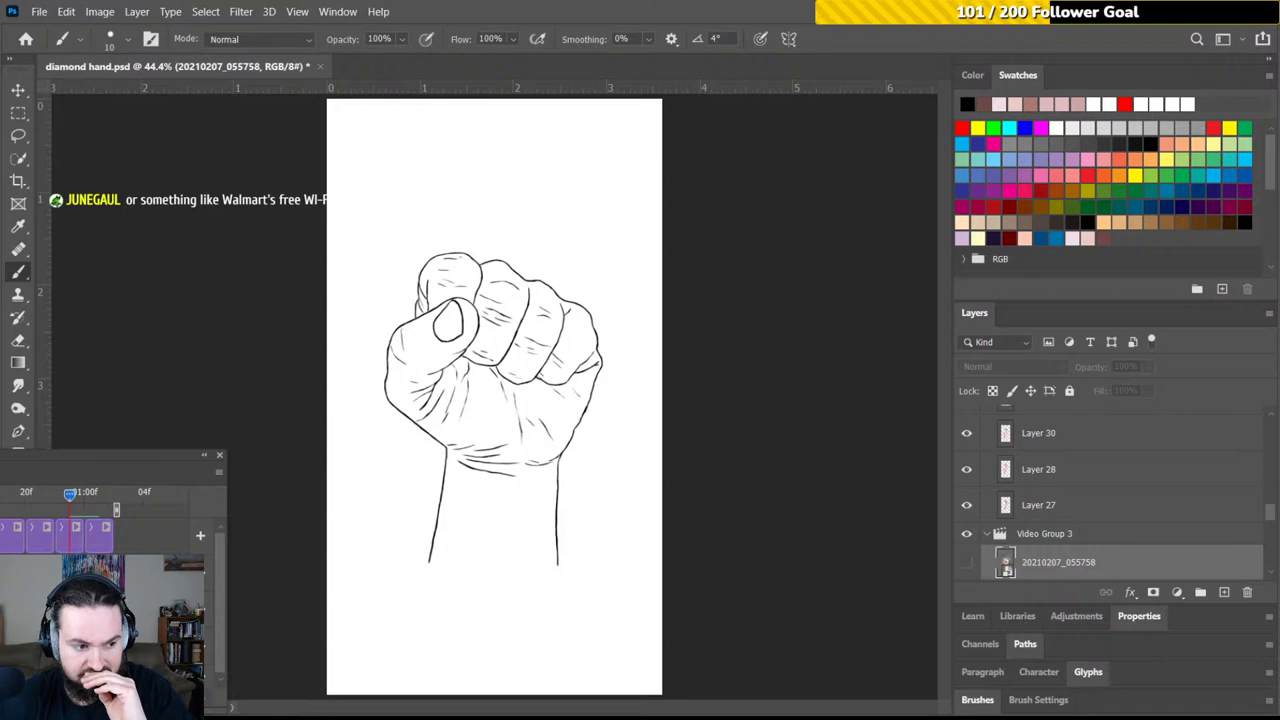
pyautogui.press('Right')
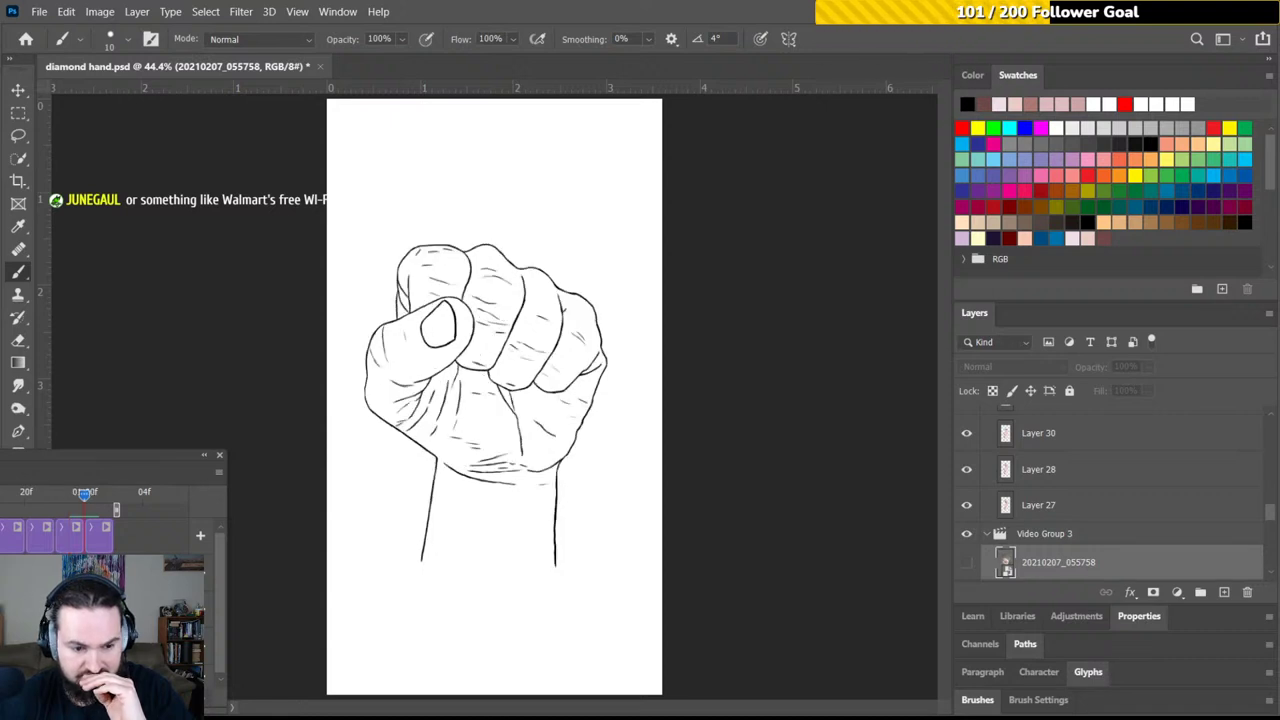
# Move to the final closed-fist frame and render the hand animation timeline as the video diamond hand.mp4 test 2
pyautogui.press('Right')
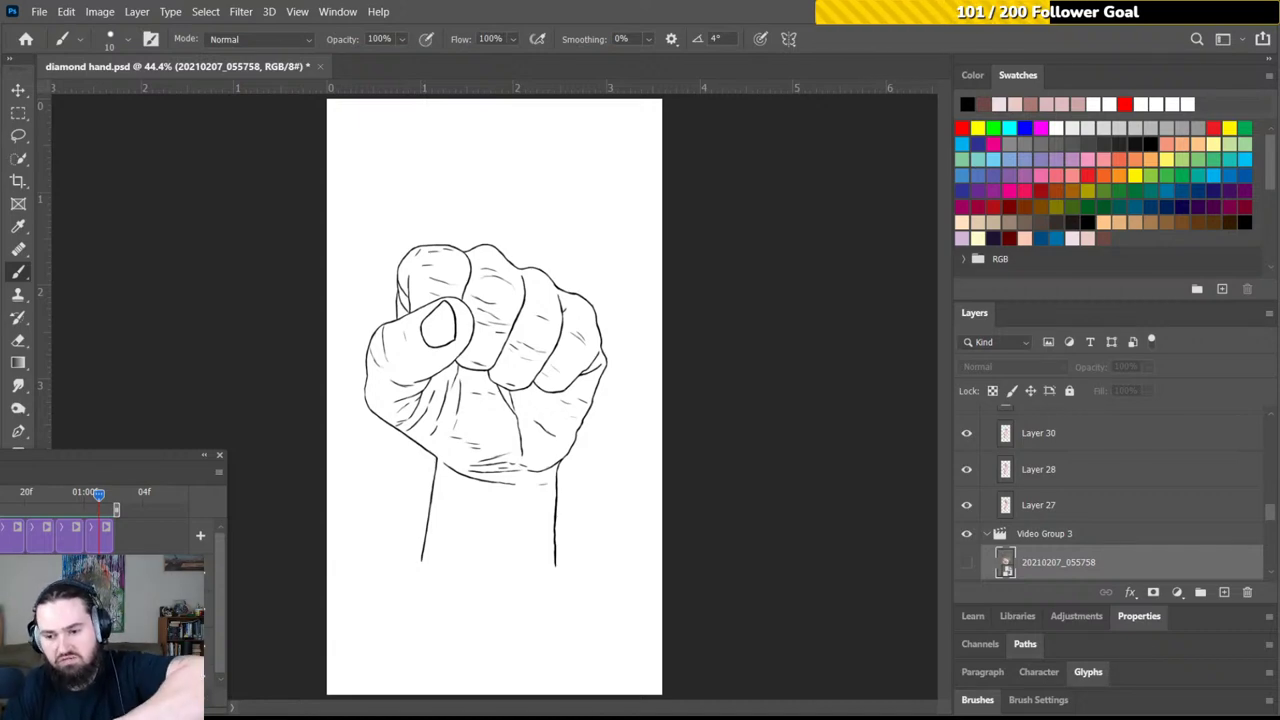
pyautogui.press('space')
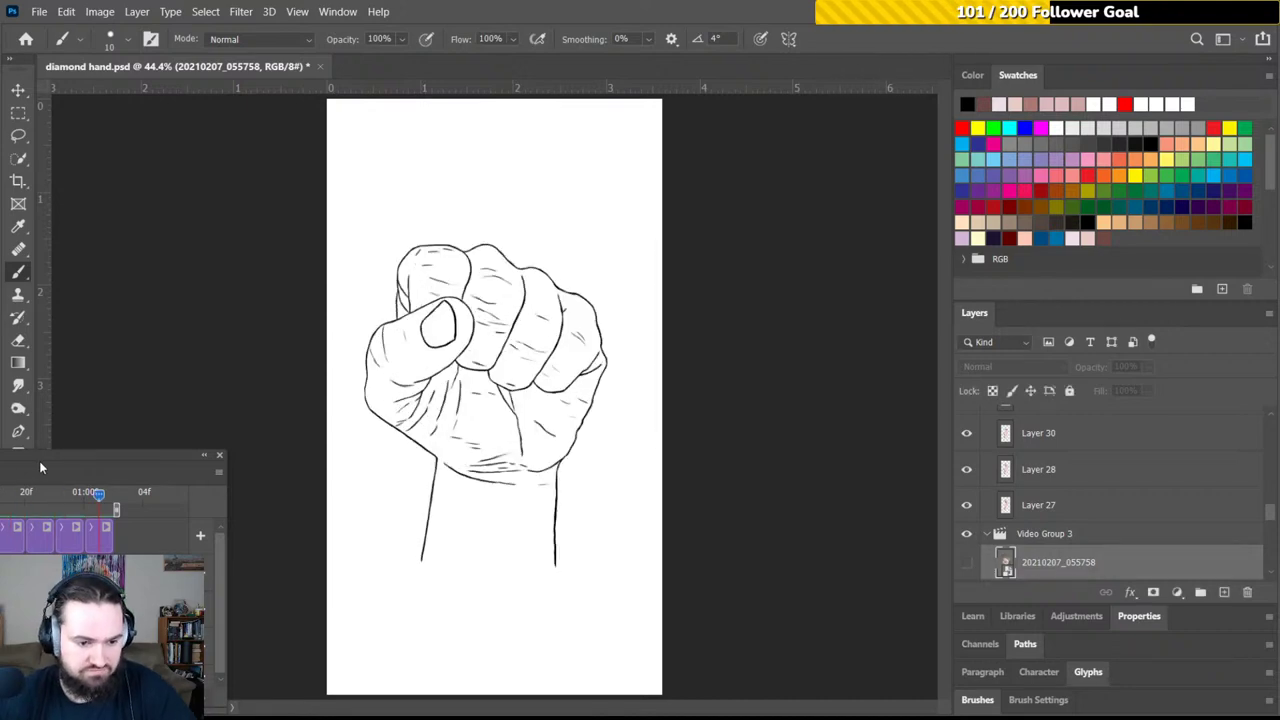
pyautogui.click(221, 471)
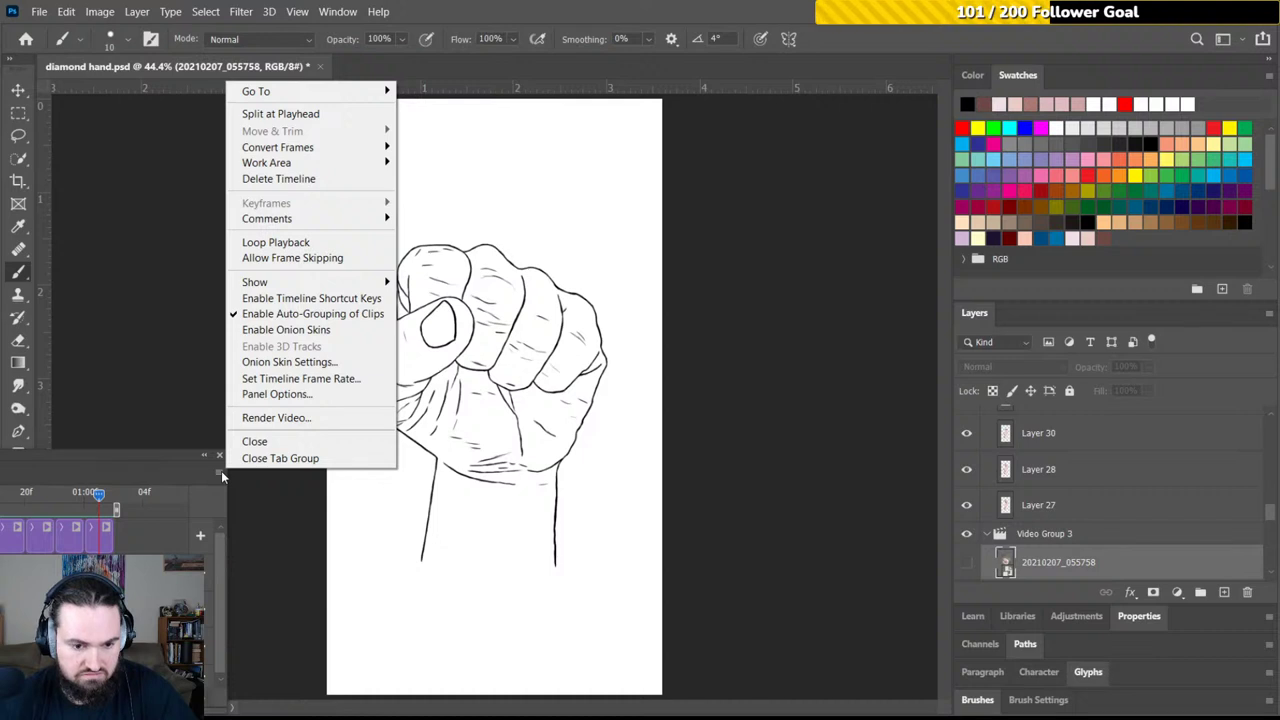
pyautogui.click(277, 418)
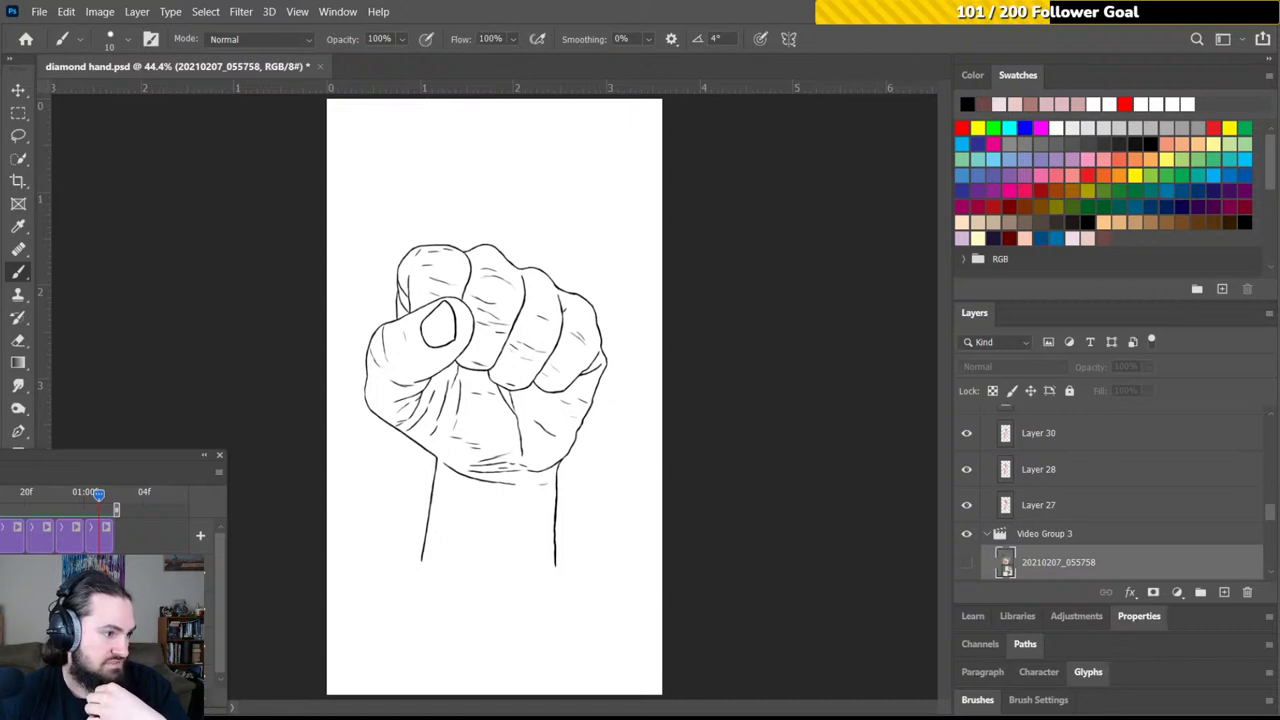
# Switch to the video player, replay diamond hand.mp4 test 2 several times to check the hand's motion, and close it
pyautogui.moveTo(0, 212)
pyautogui.mouseDown()
pyautogui.moveTo(375, 212)
pyautogui.moveTo(917, 167)
pyautogui.moveTo(1100, 2)
pyautogui.mouseUp()
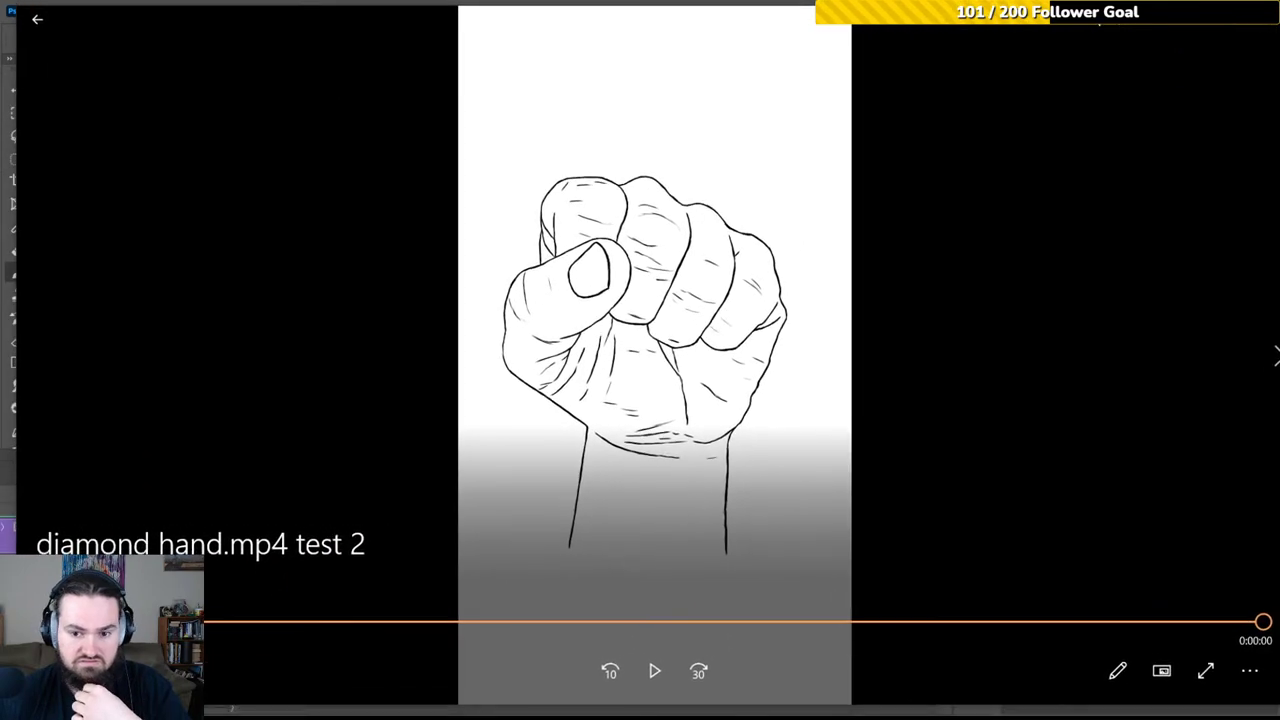
pyautogui.click(652, 668)
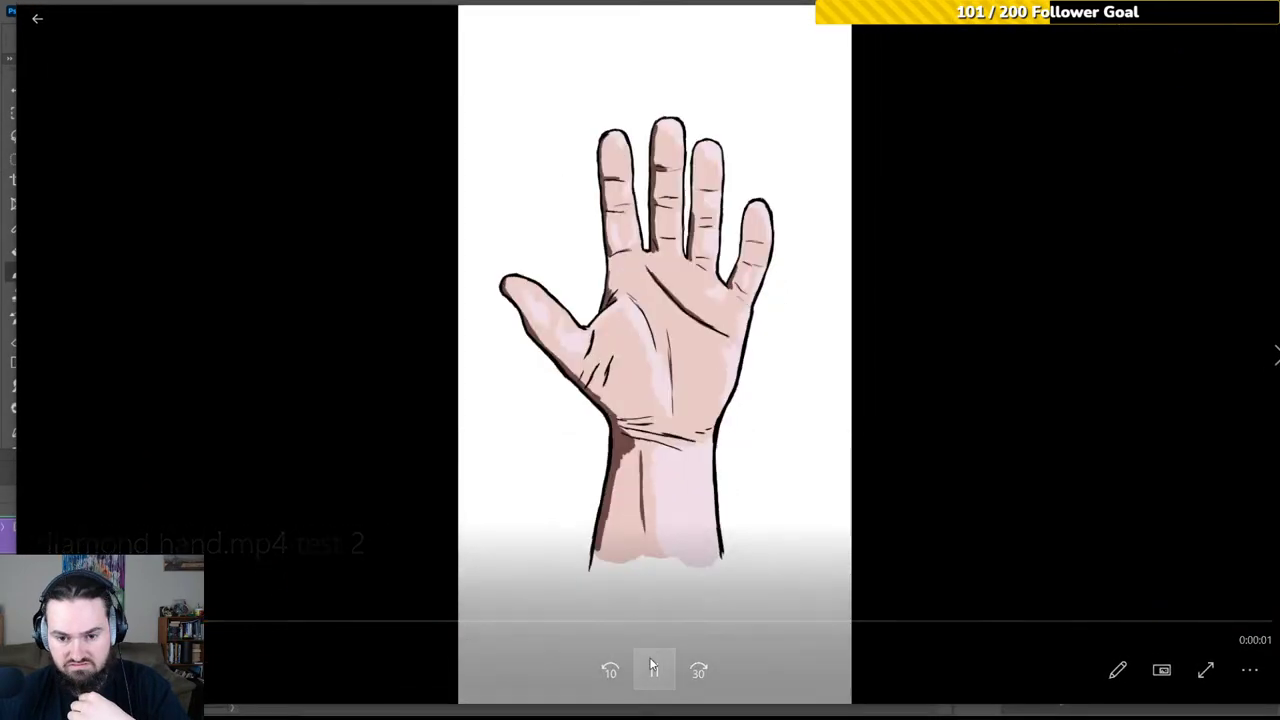
pyautogui.click(654, 680)
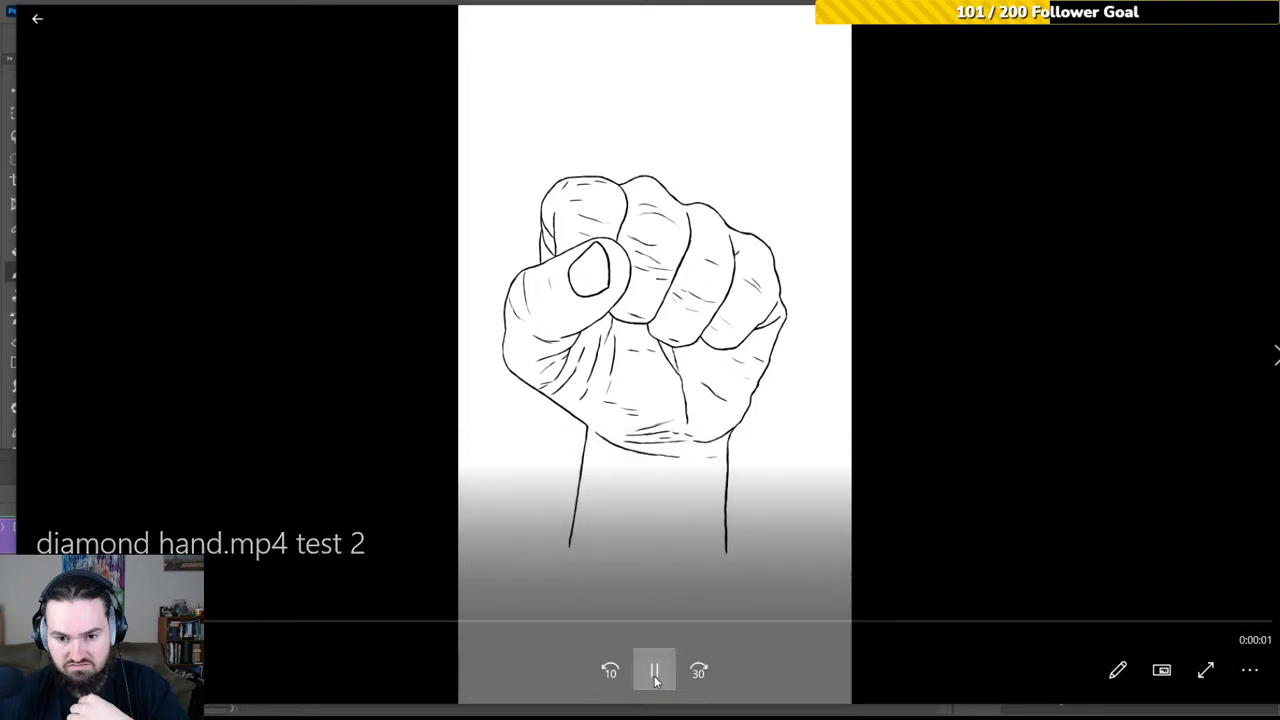
pyautogui.click(654, 680)
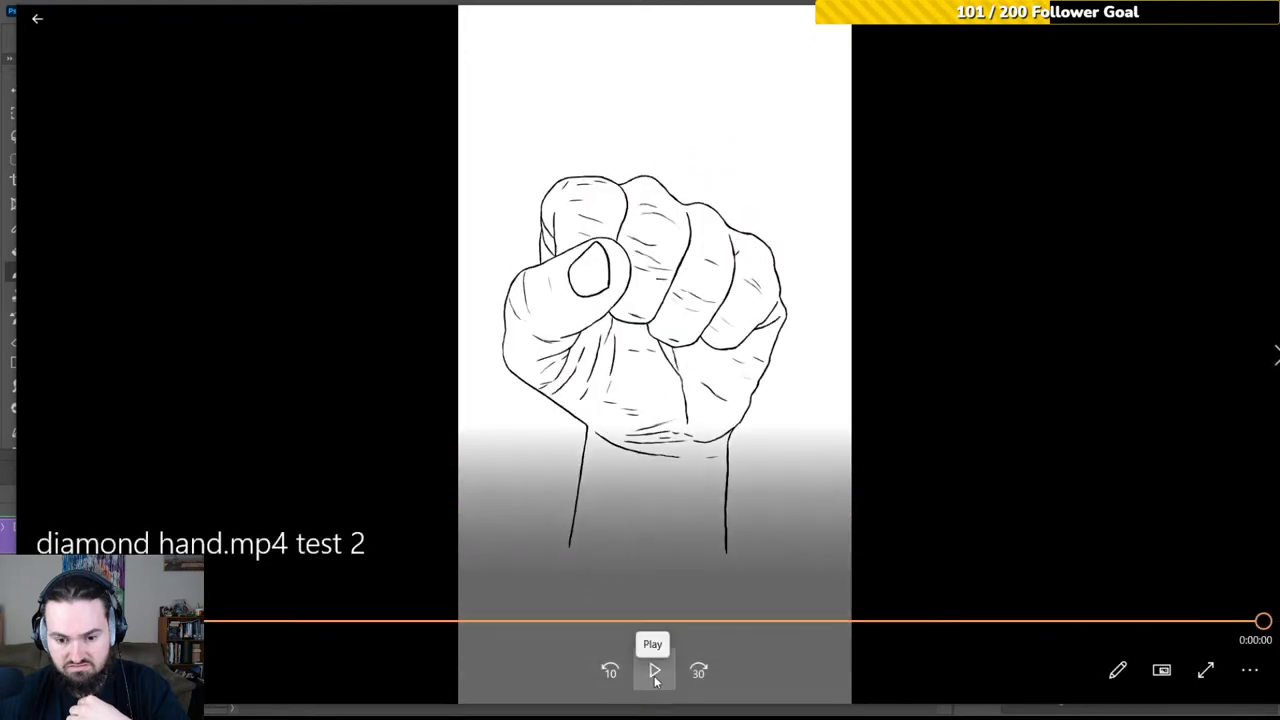
pyautogui.click(654, 680)
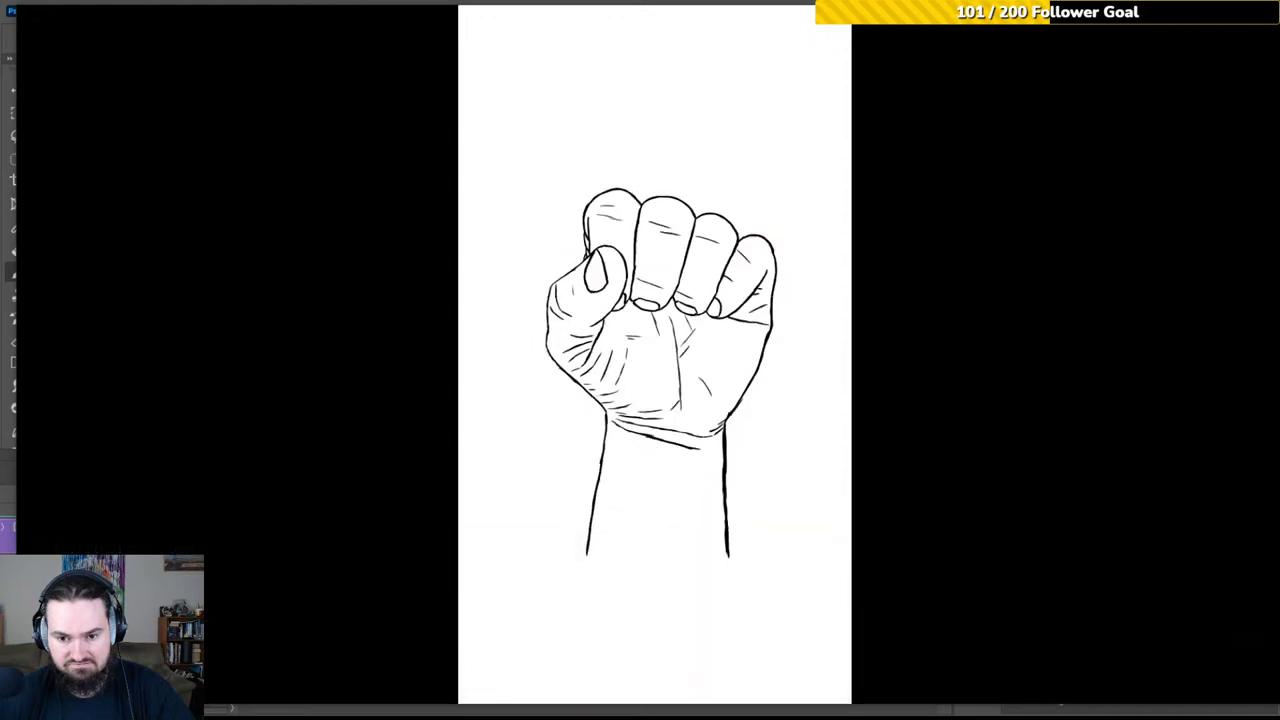
pyautogui.click(654, 670)
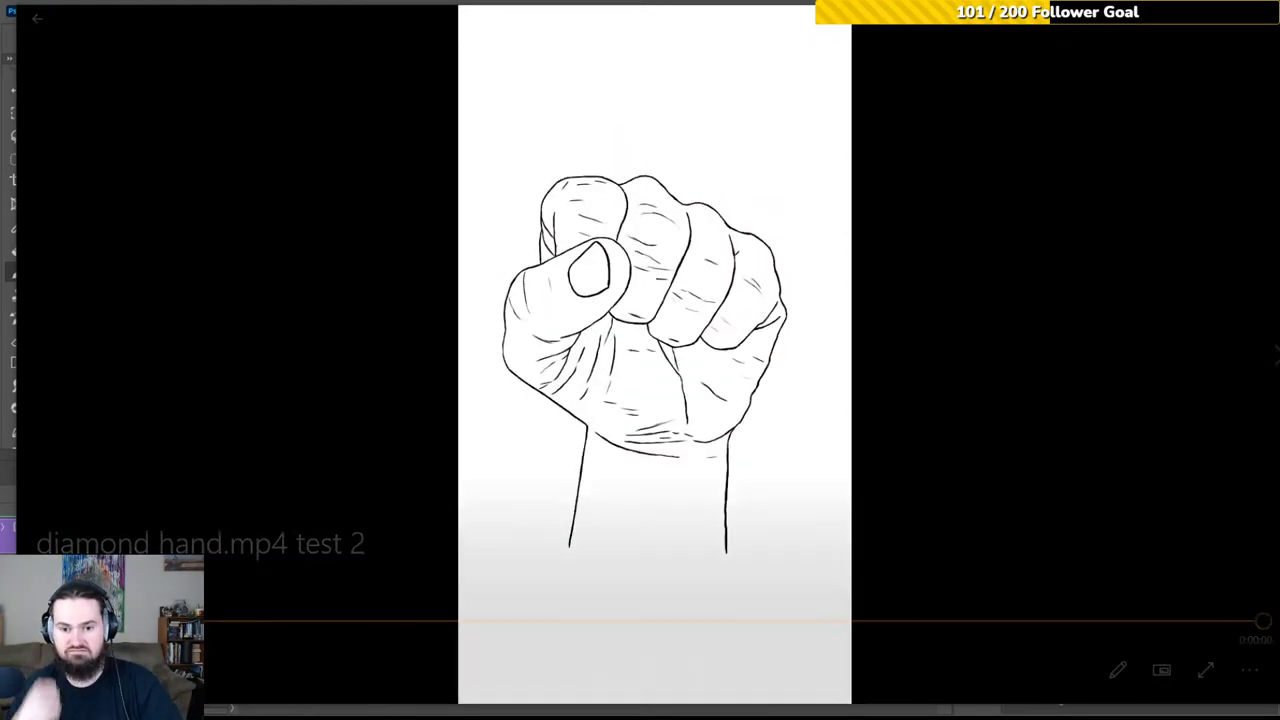
pyautogui.click(654, 670)
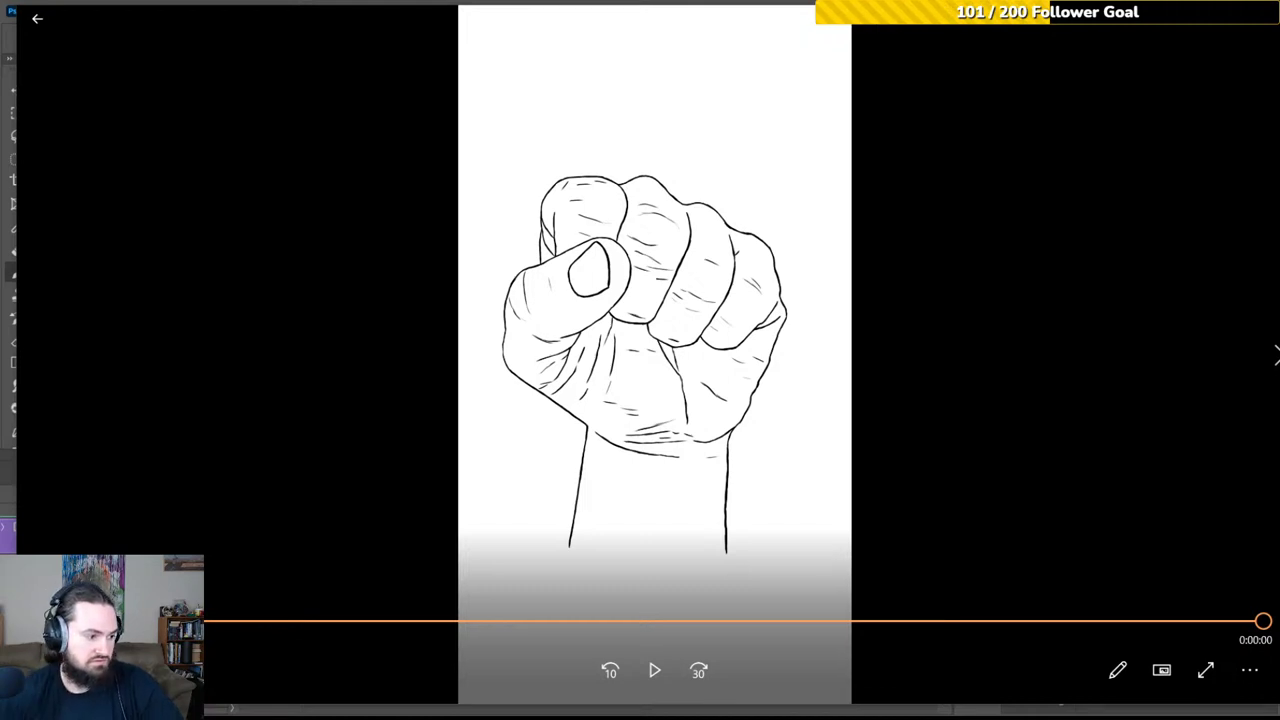
pyautogui.click(654, 670)
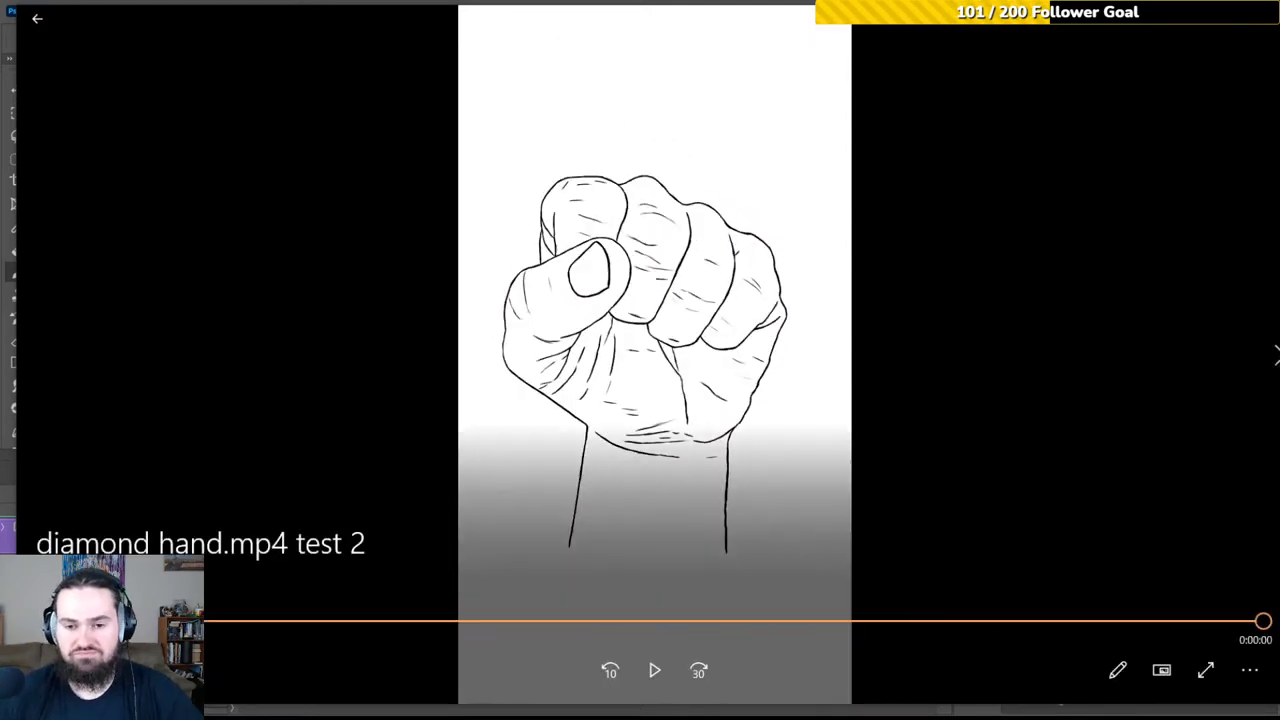
pyautogui.click(1266, 28)
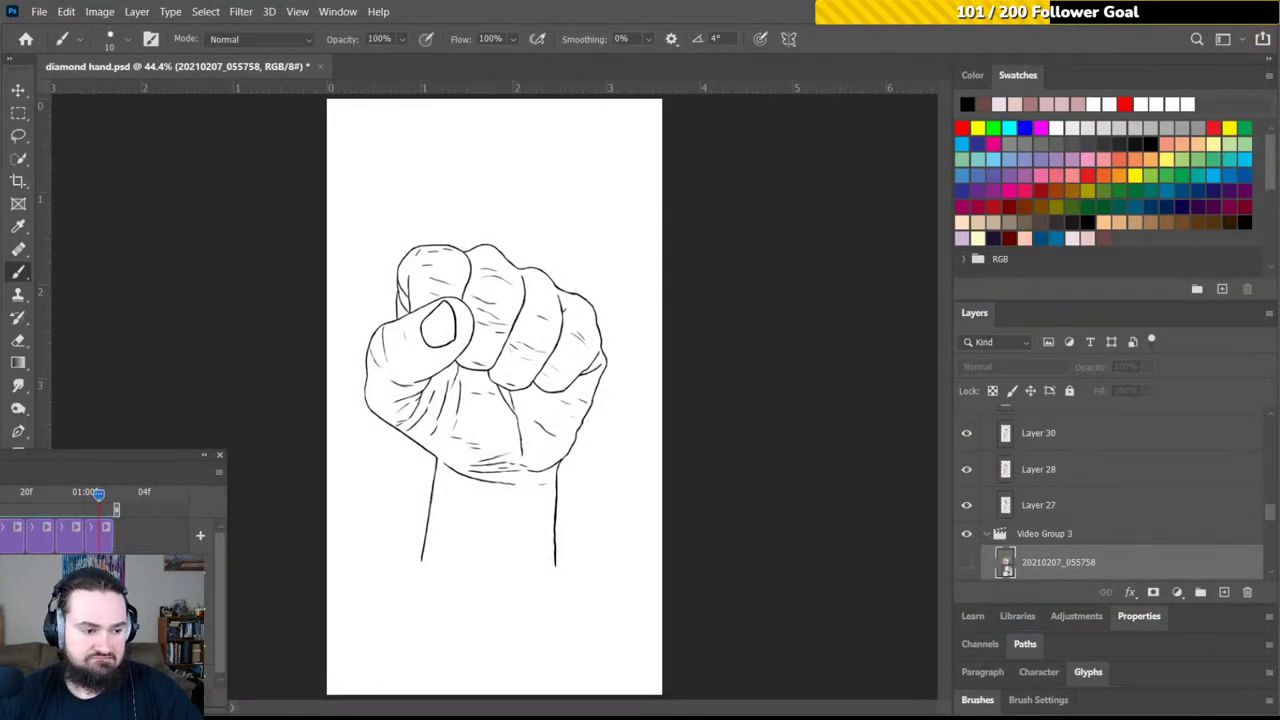
# Play and stop the hand animation repeatedly in the Photoshop timeline to check how the hand closes into a fist
pyautogui.press('space')
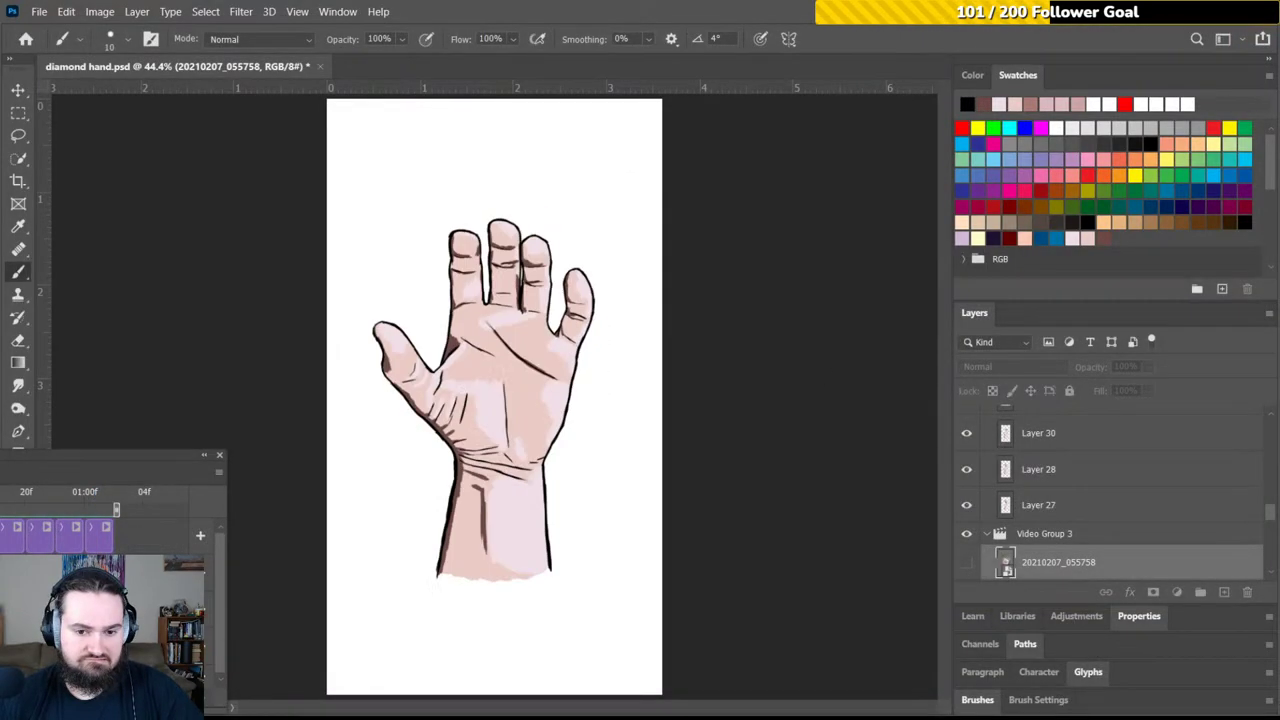
pyautogui.press('space')
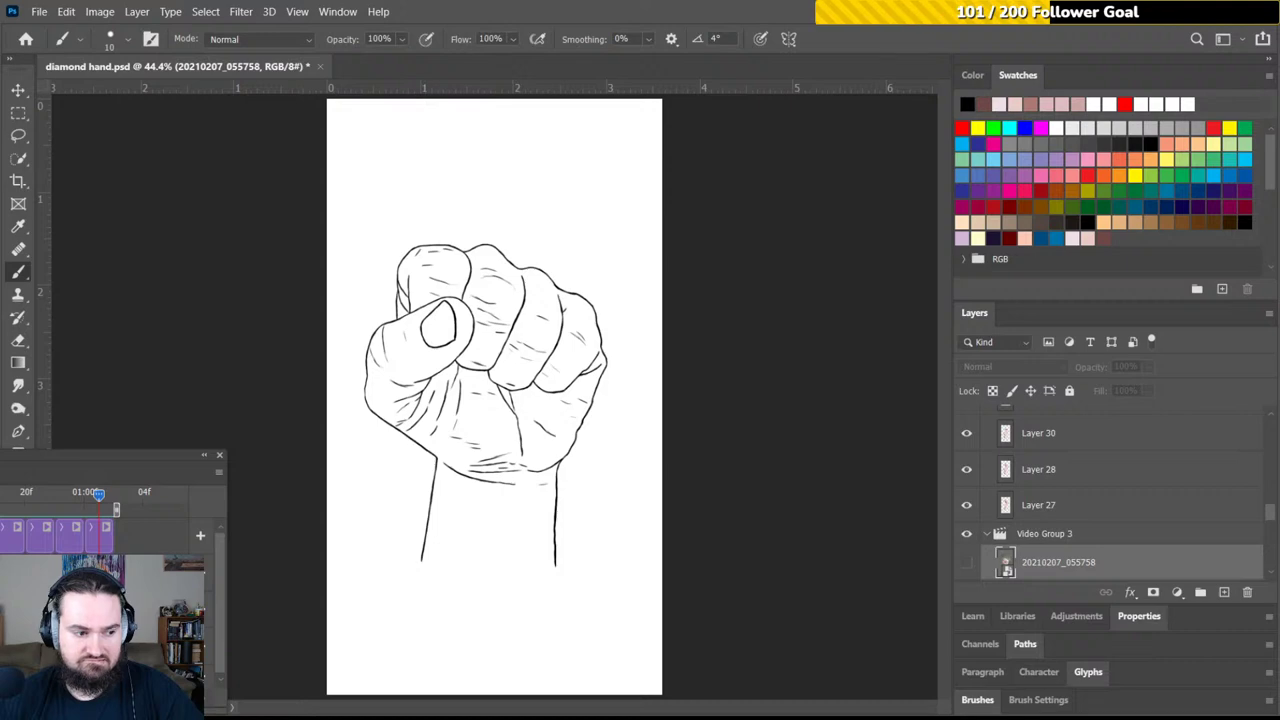
pyautogui.press('space')
pyautogui.press('space')
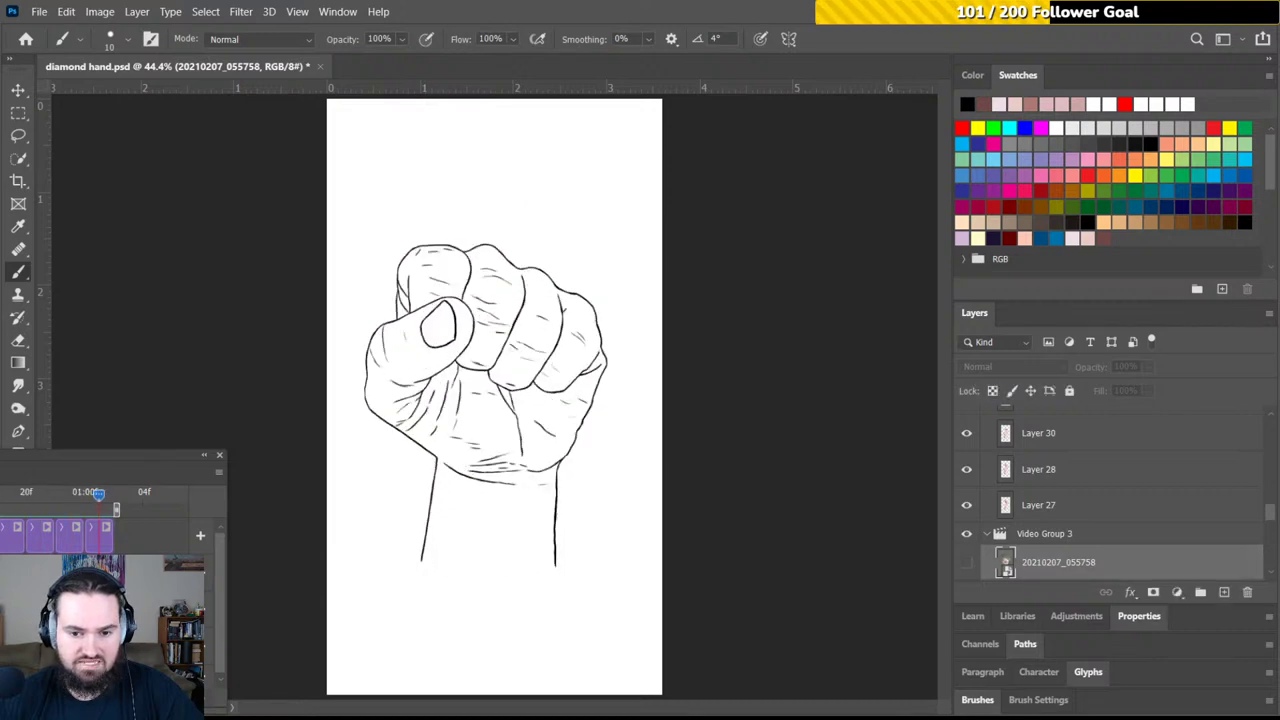
pyautogui.press('space')
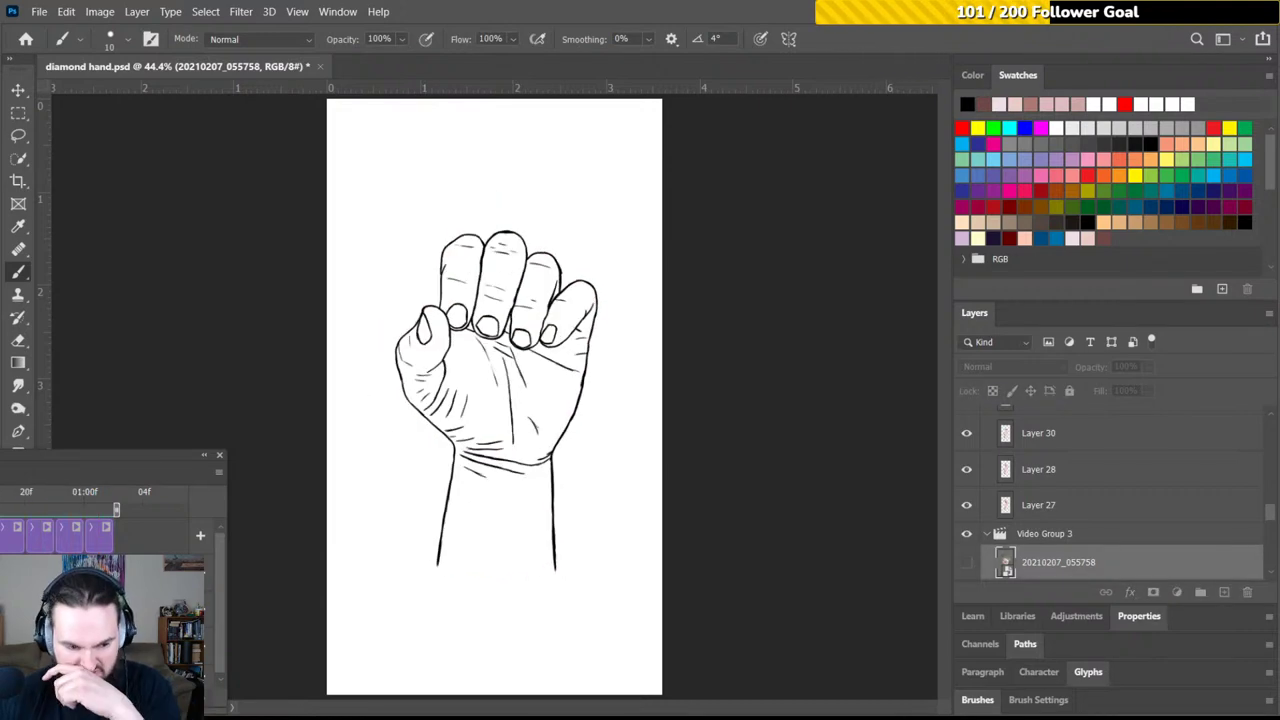
pyautogui.press('space')
pyautogui.press('space')
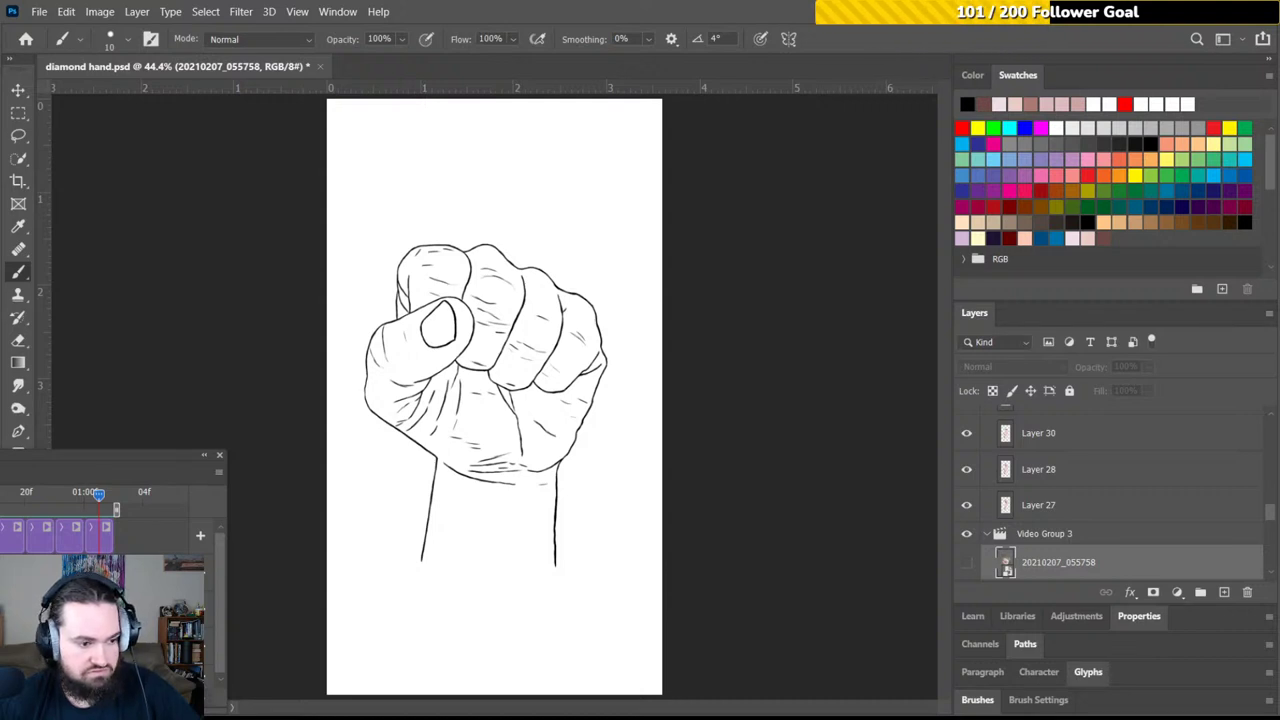
# Step backward frame by frame from the closed fist to the open palm to examine each drawing of the animation
pyautogui.press('Left')
pyautogui.press('Left')
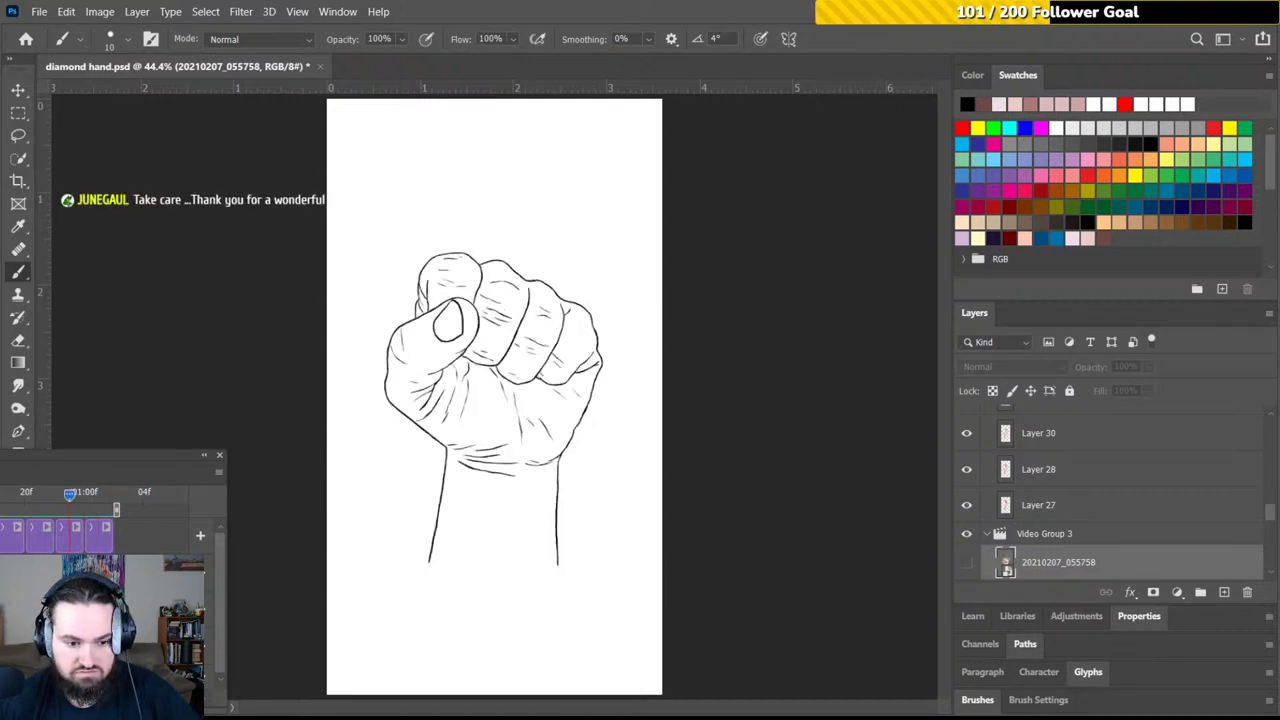
pyautogui.press('Left')
pyautogui.press('Left')
pyautogui.press('Left')
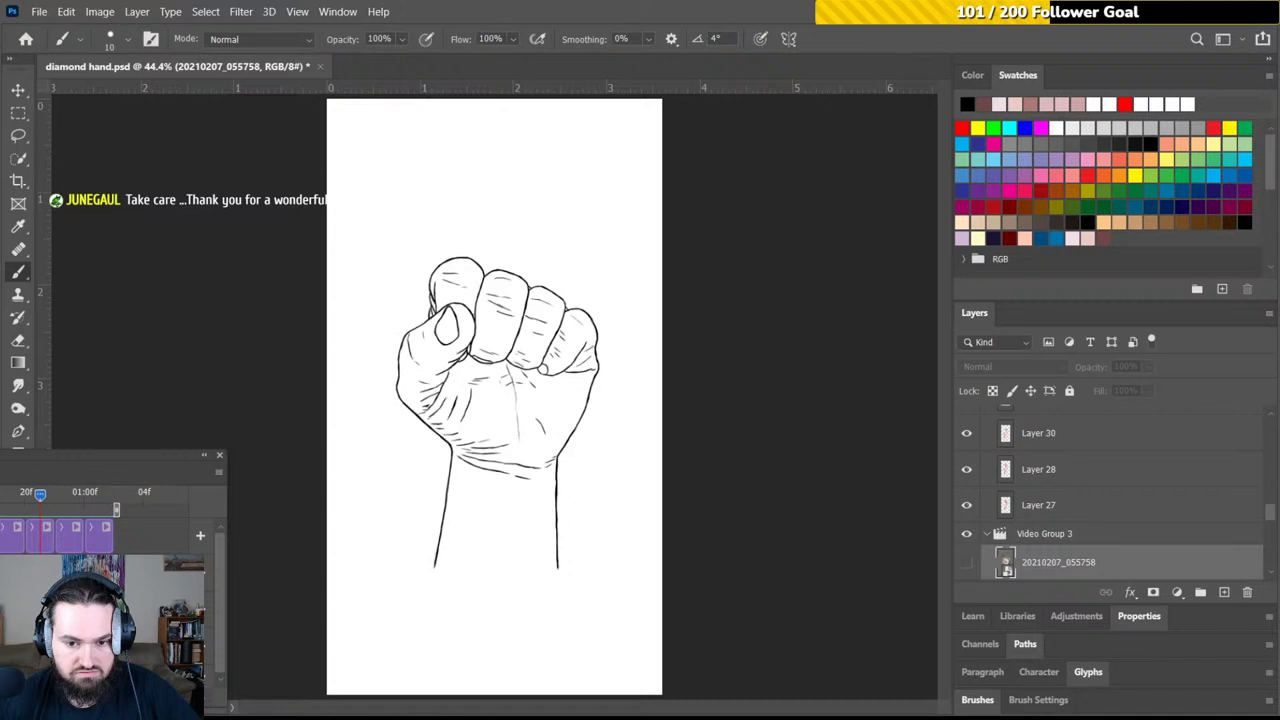
pyautogui.press('Left')
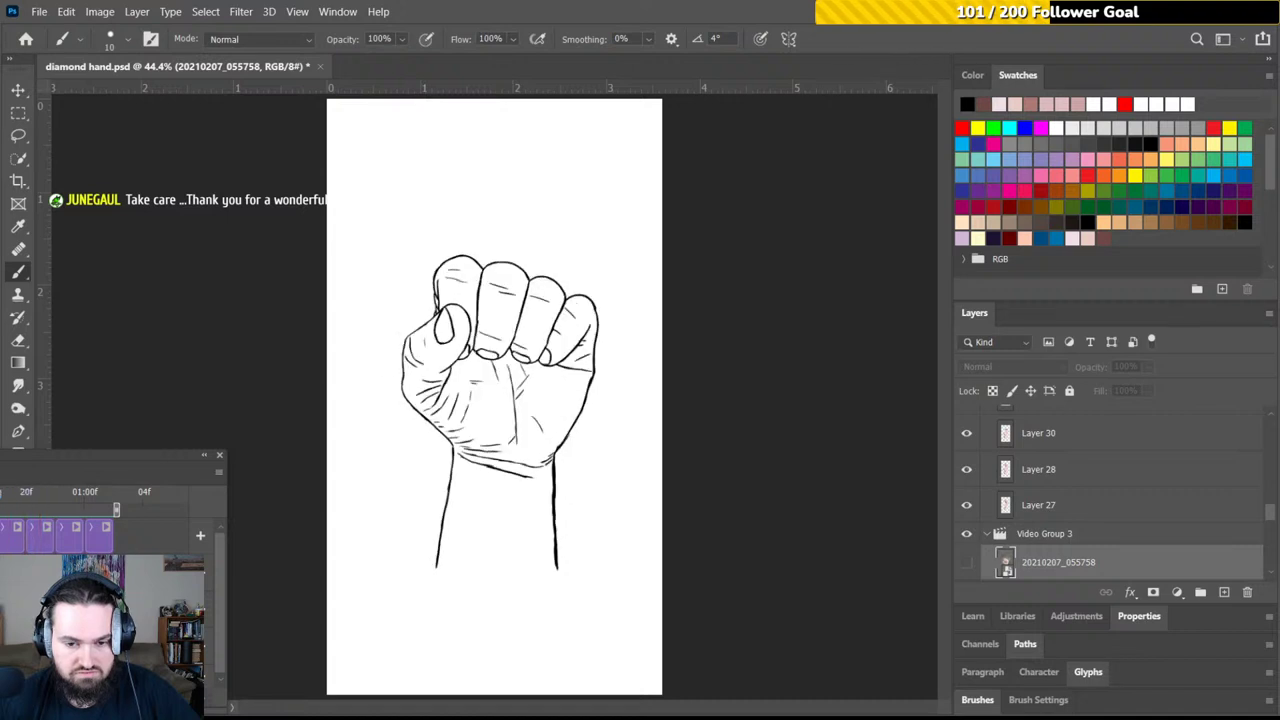
pyautogui.press('Left')
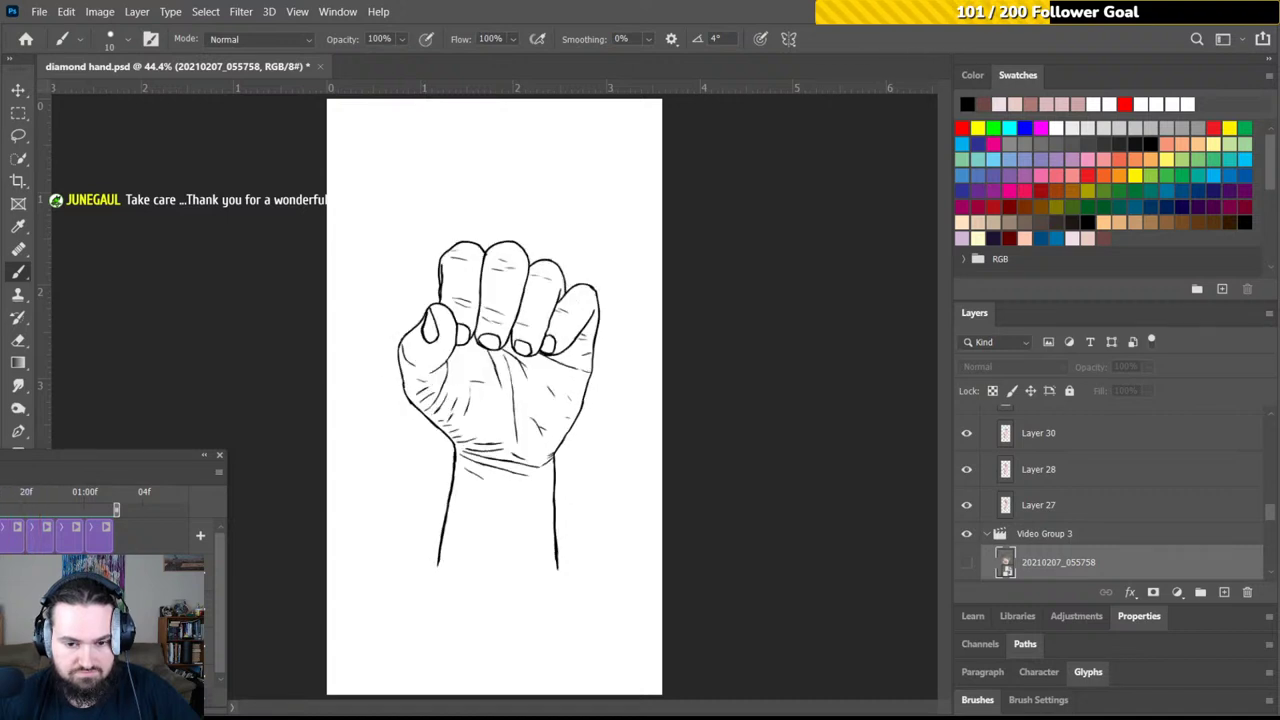
pyautogui.press('Left')
pyautogui.press('Left')
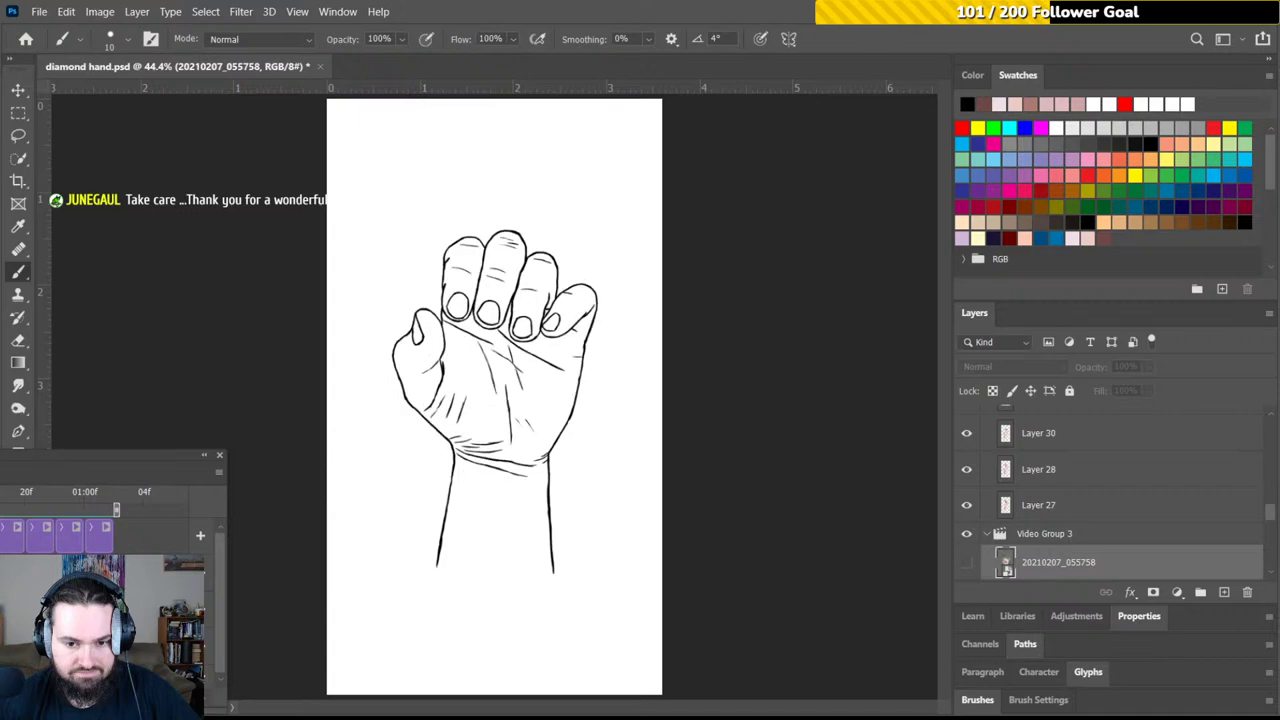
pyautogui.press('Left')
pyautogui.press('Left')
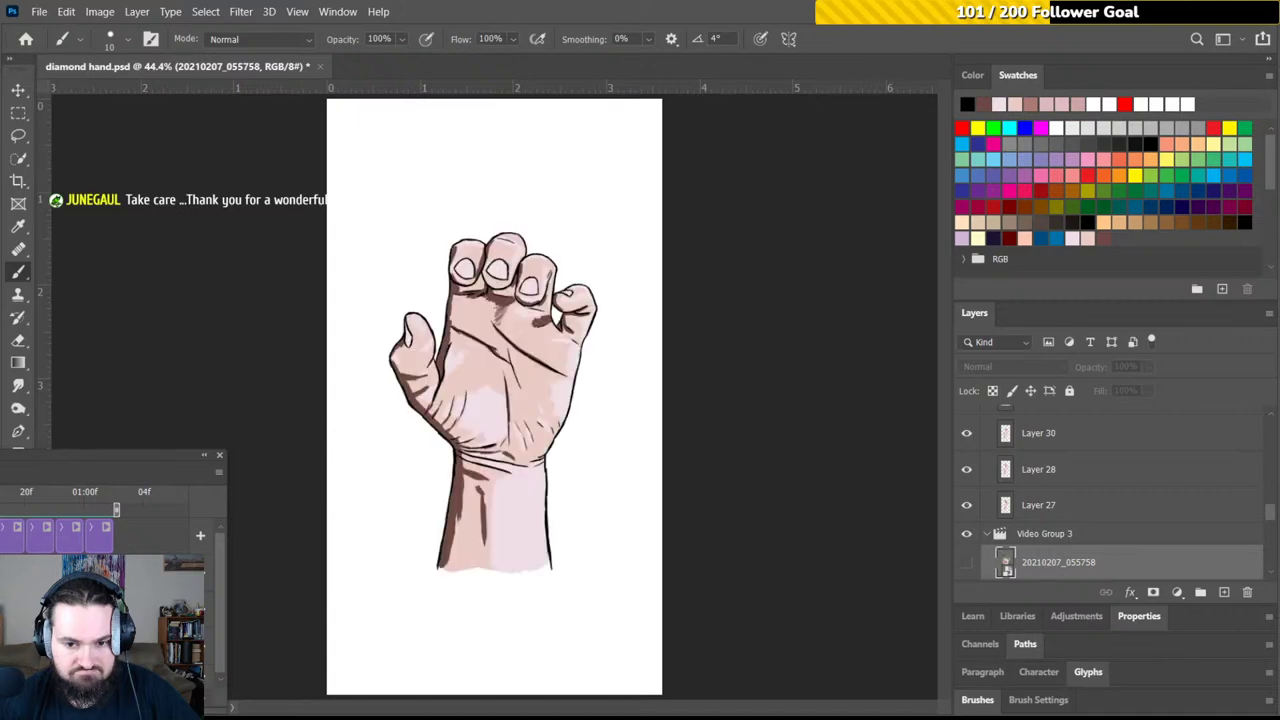
pyautogui.press('Left')
pyautogui.press('Left')
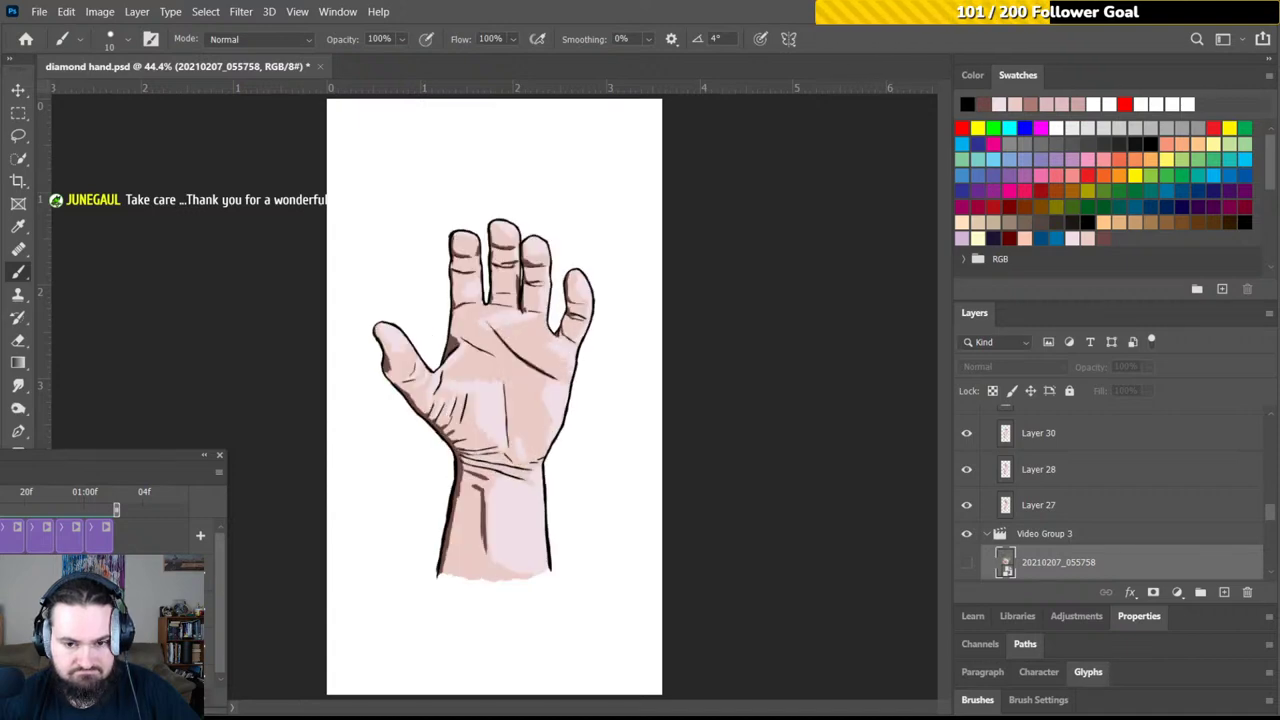
pyautogui.press('Left')
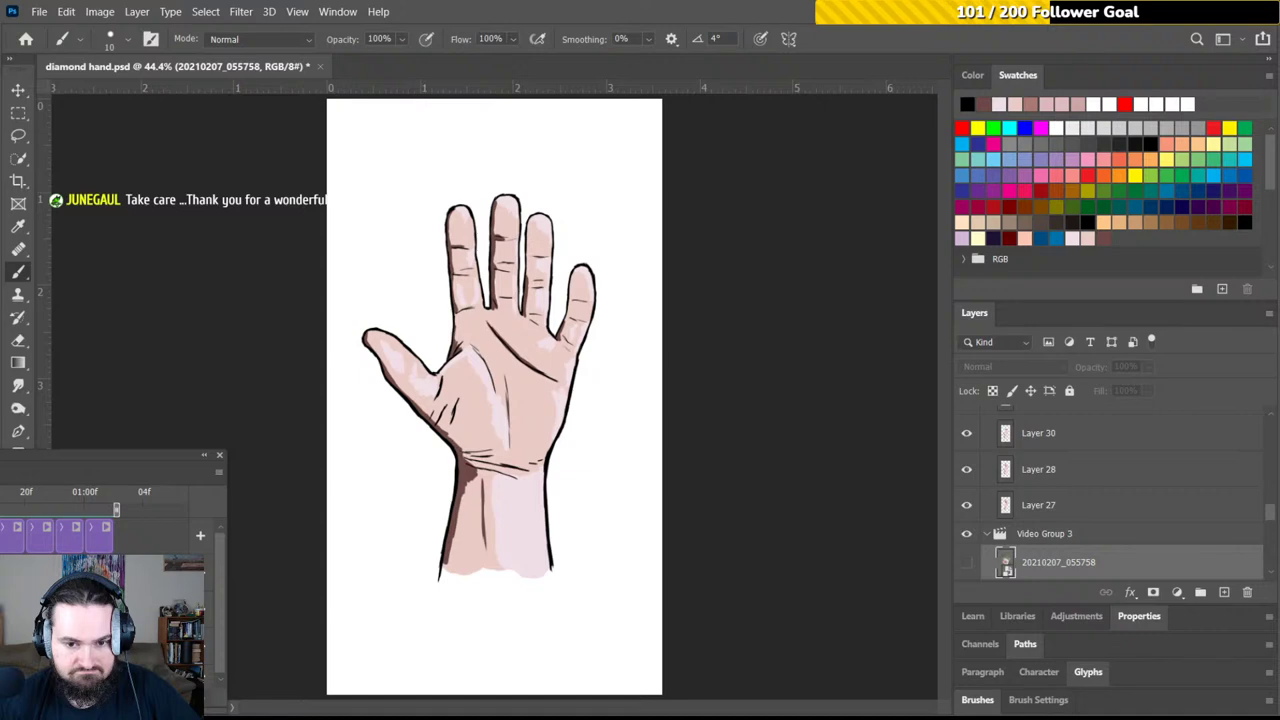
pyautogui.press('Left')
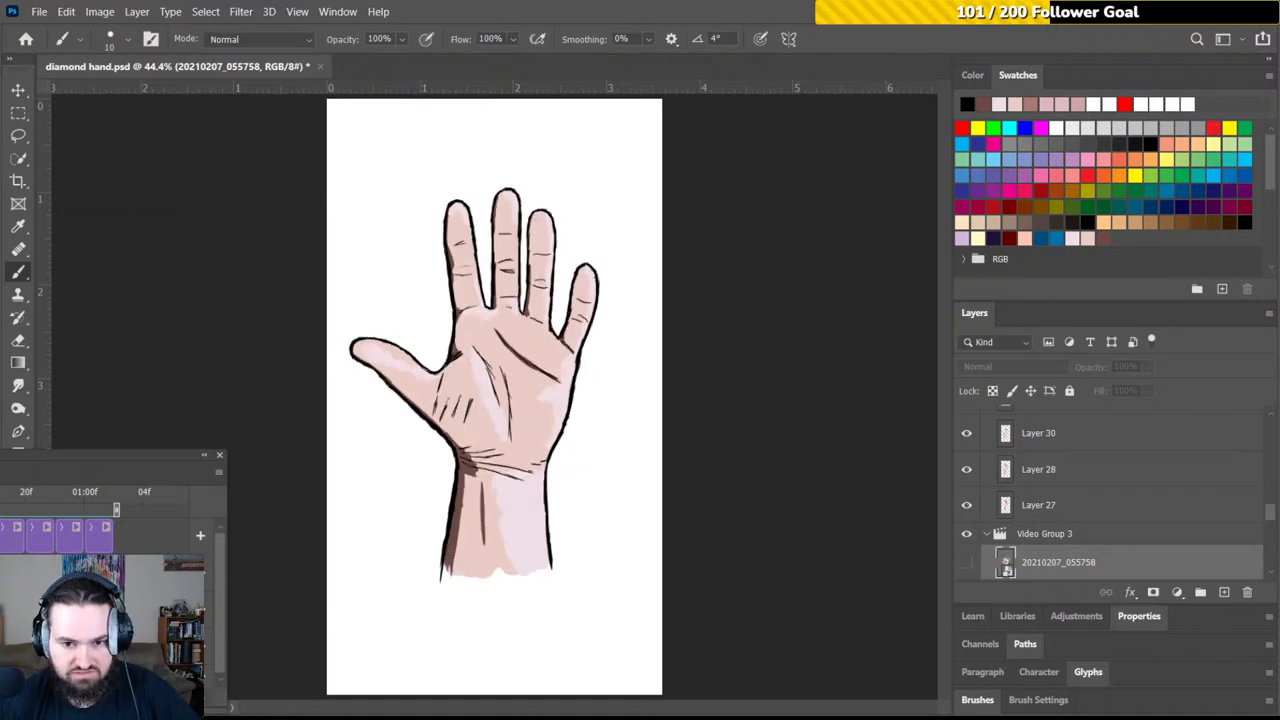
# Compare the coloured open-hand frames, step forward through the line drawings to the final closed fist, and close the timeline
pyautogui.press('Left')
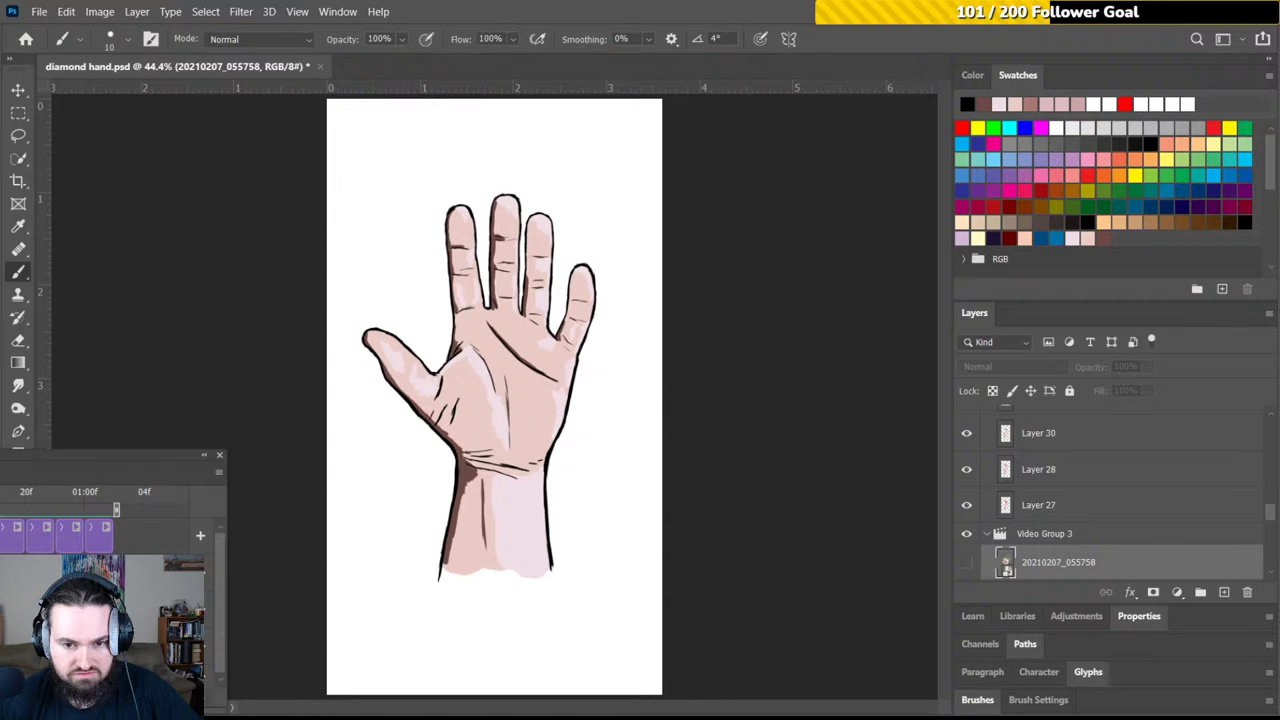
pyautogui.press('Left')
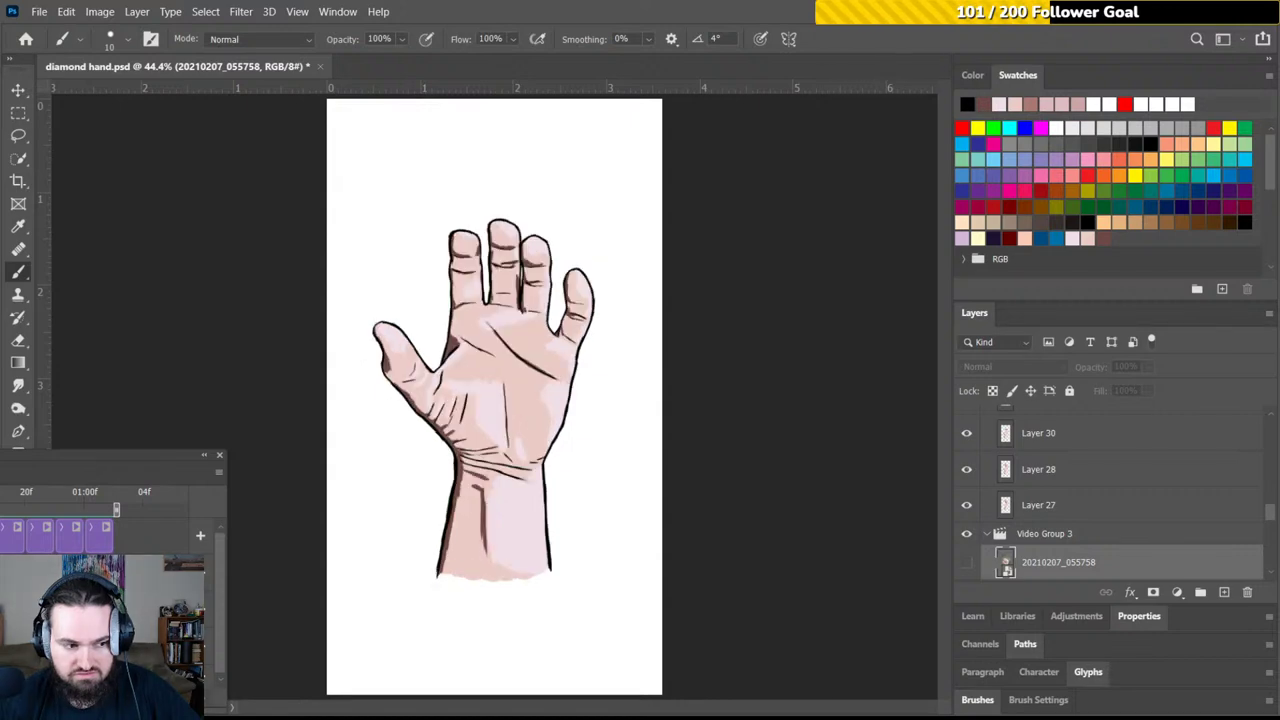
pyautogui.press('Left')
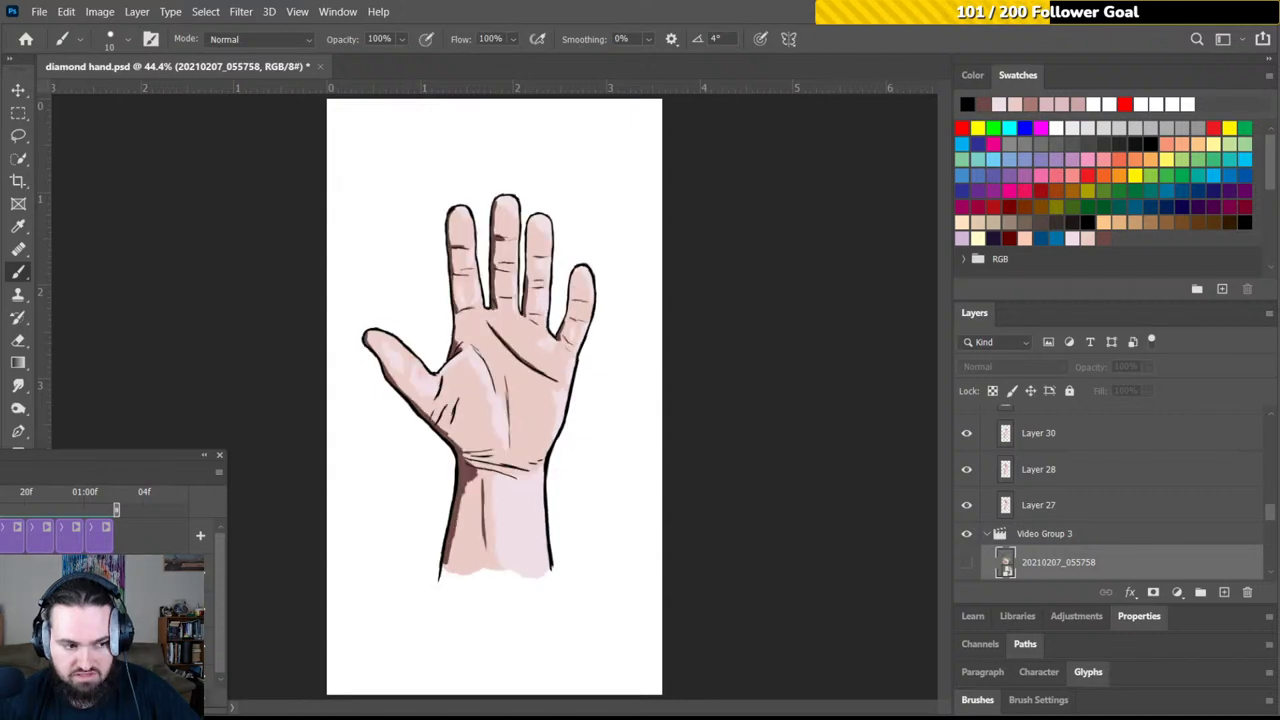
pyautogui.press('Left')
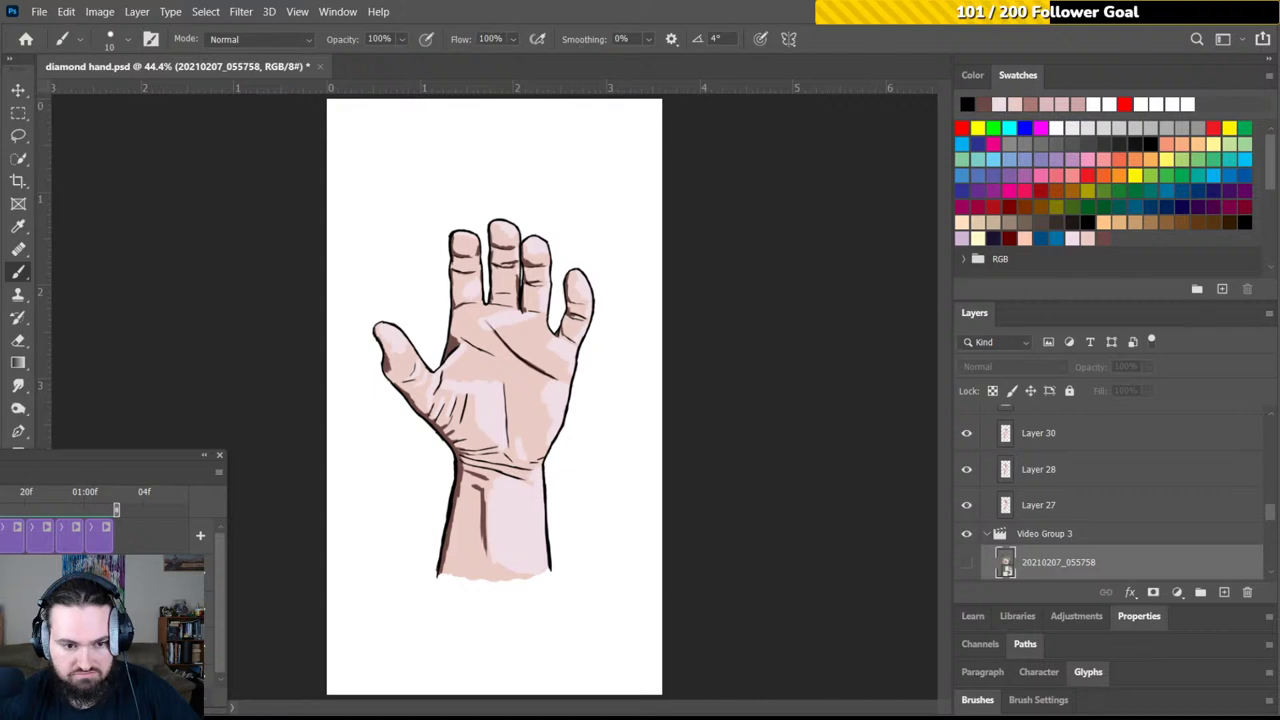
pyautogui.press('Left')
pyautogui.press('Right')
pyautogui.press('Left')
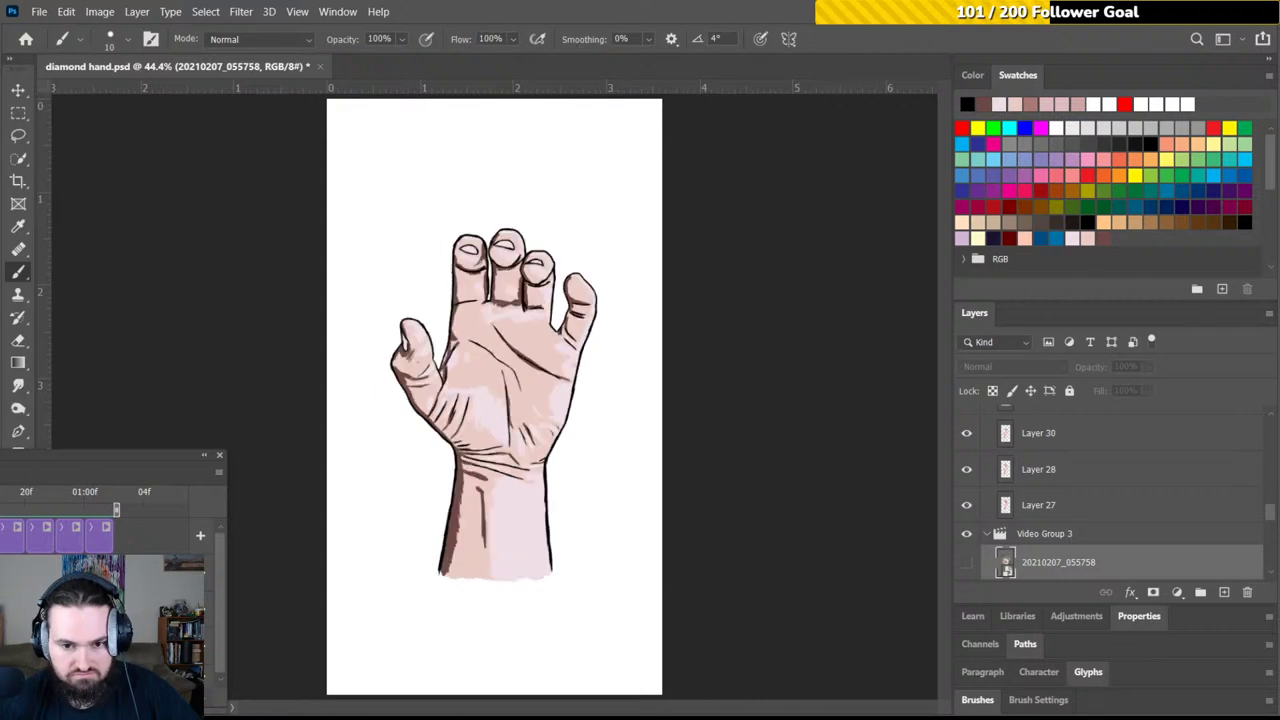
pyautogui.press('Left')
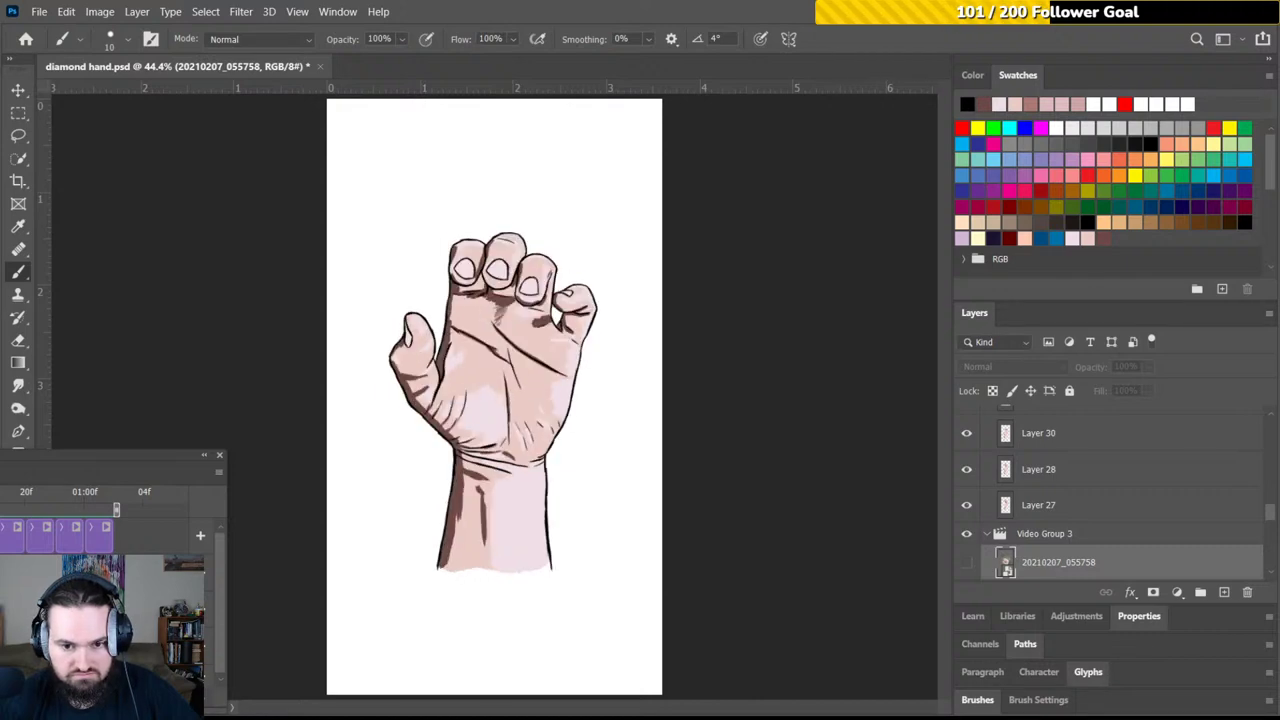
pyautogui.press('Left')
pyautogui.press('Left')
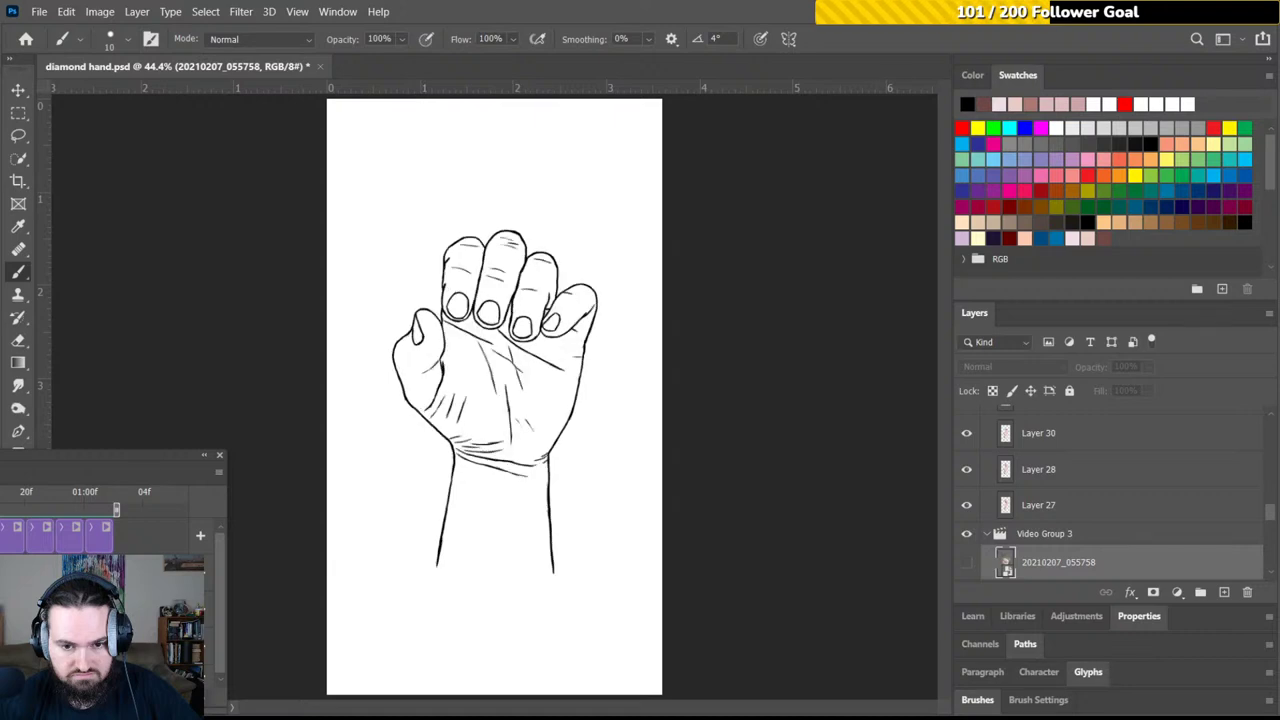
pyautogui.press('Left')
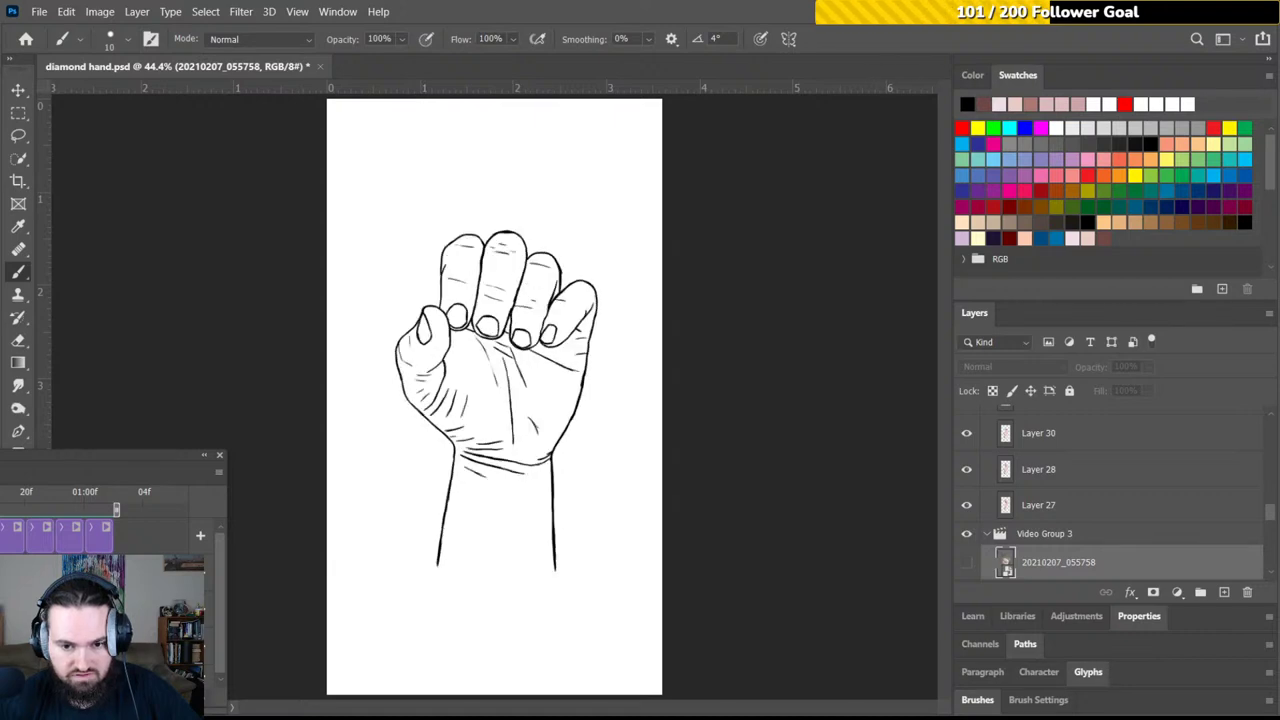
pyautogui.press('Left')
pyautogui.press('Right')
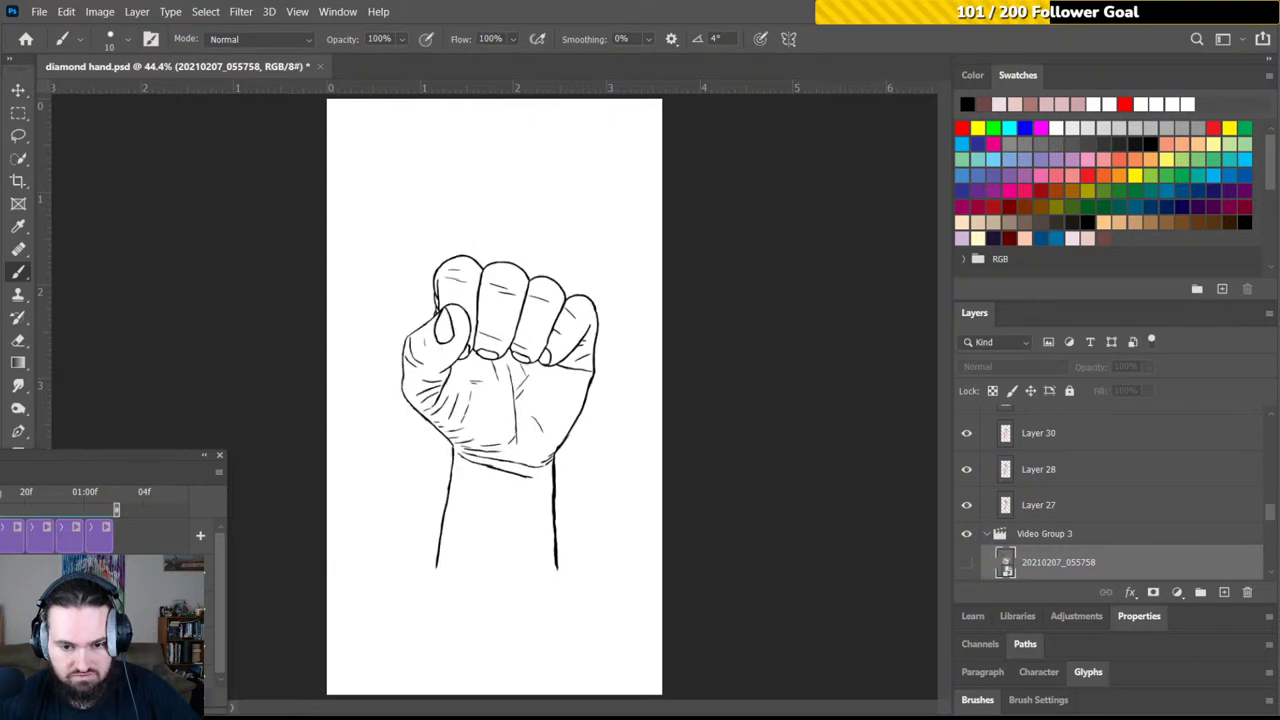
pyautogui.press('Right')
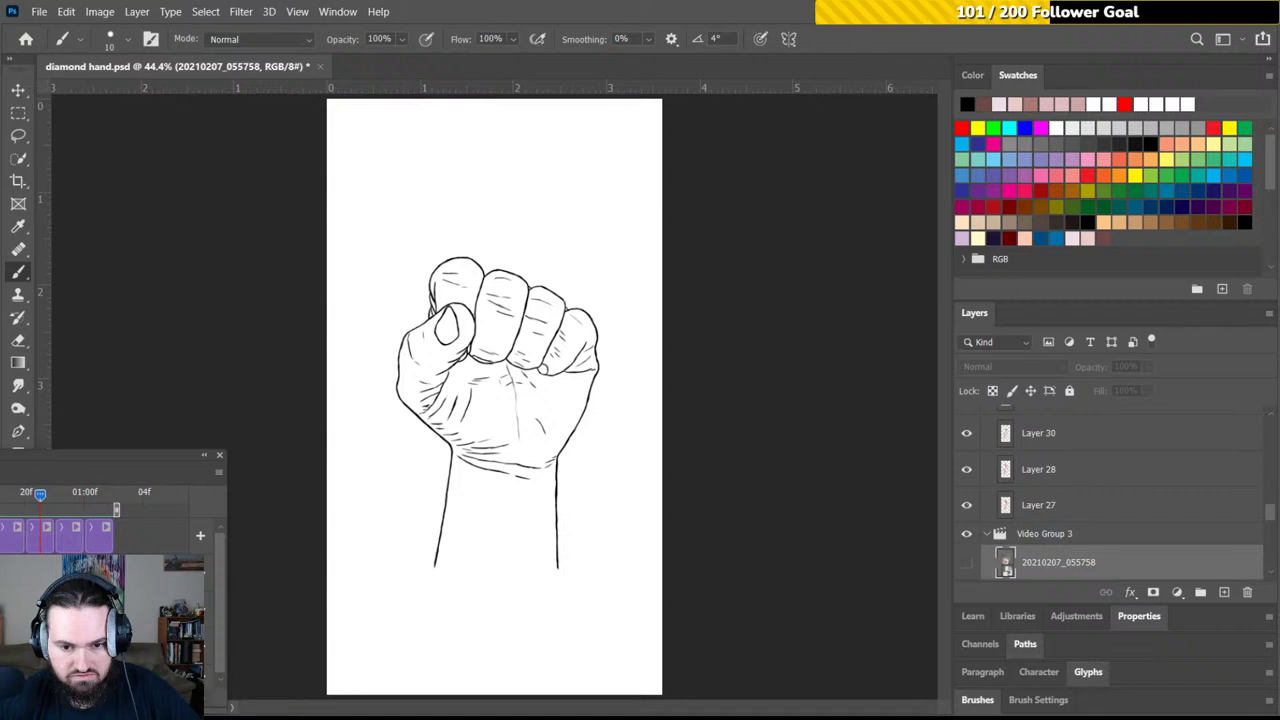
pyautogui.press('Right')
pyautogui.press('Right')
pyautogui.press('Right')
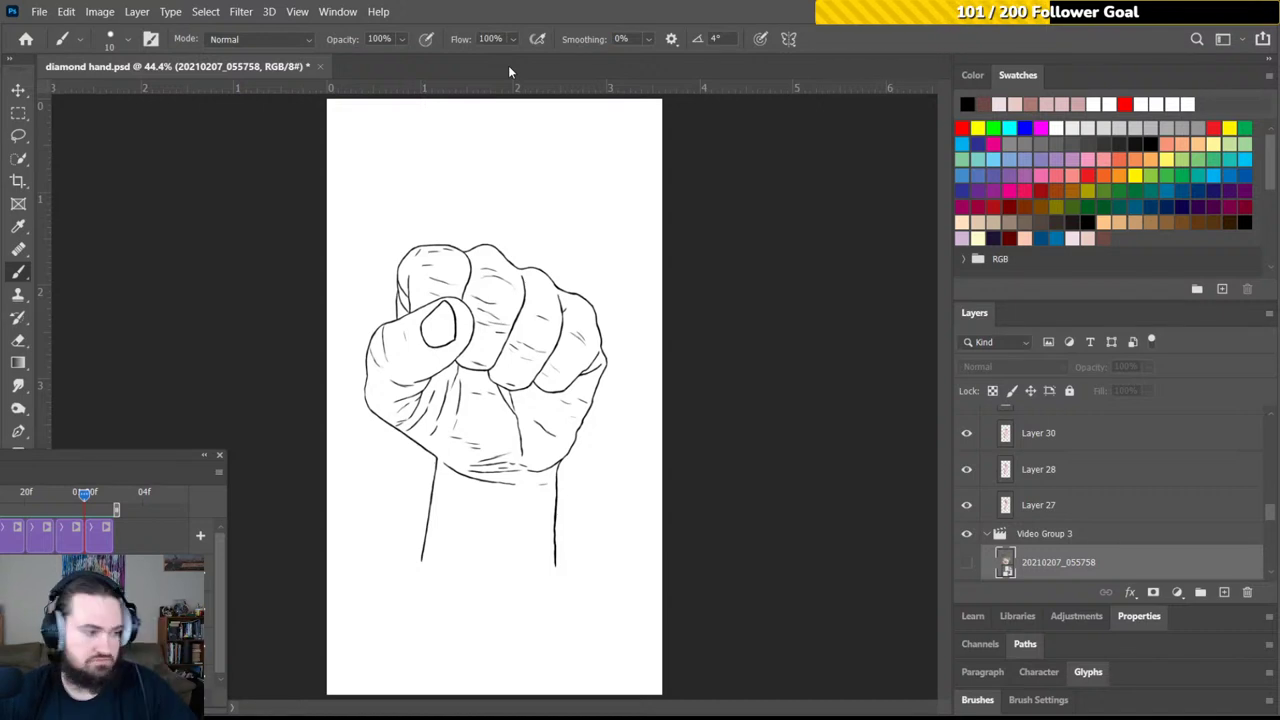
pyautogui.click(220, 458)
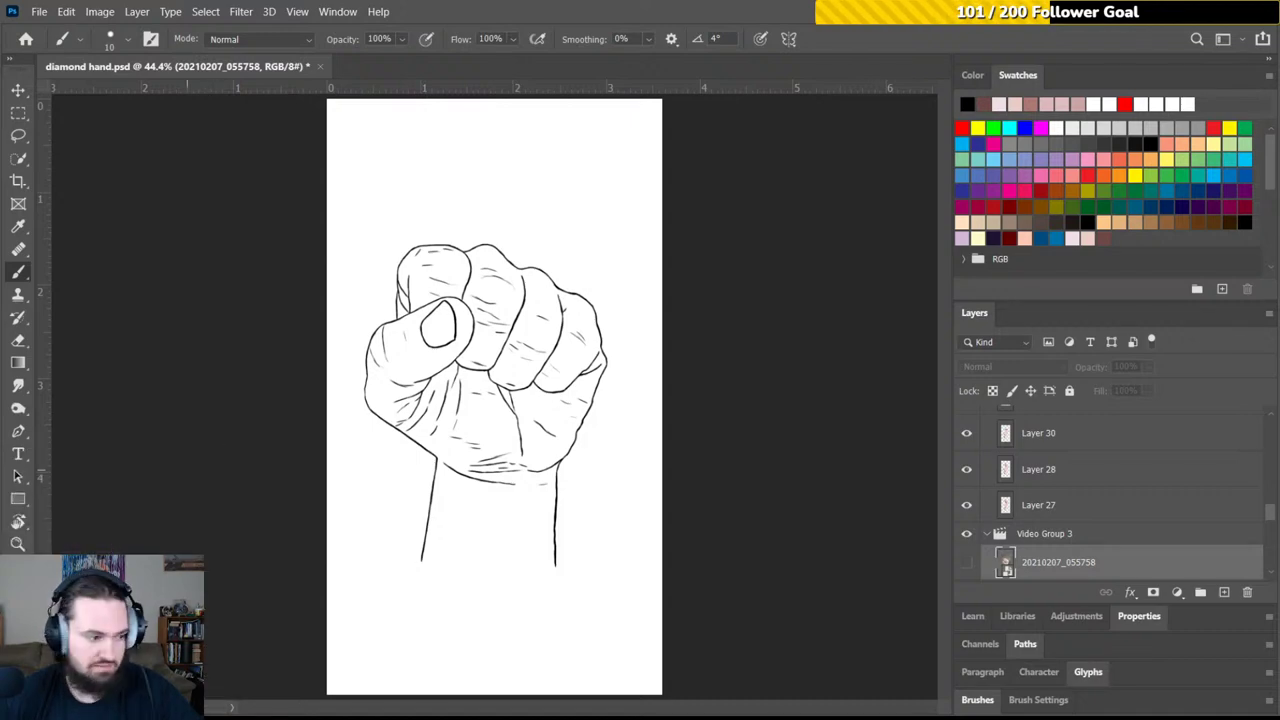